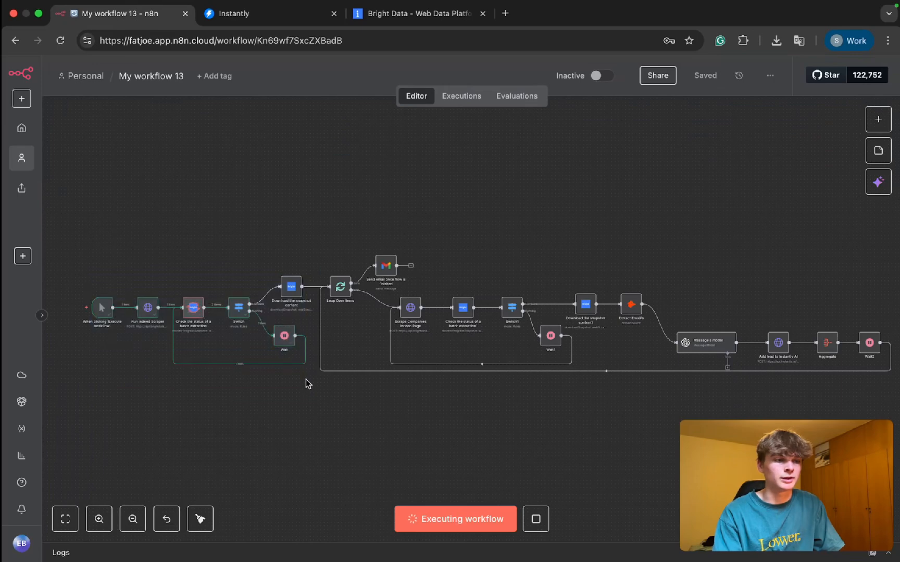
Step: Open indeed.com in a new browser tab and search for "automation specialist" jobs in Bruxelles
click(506, 13)
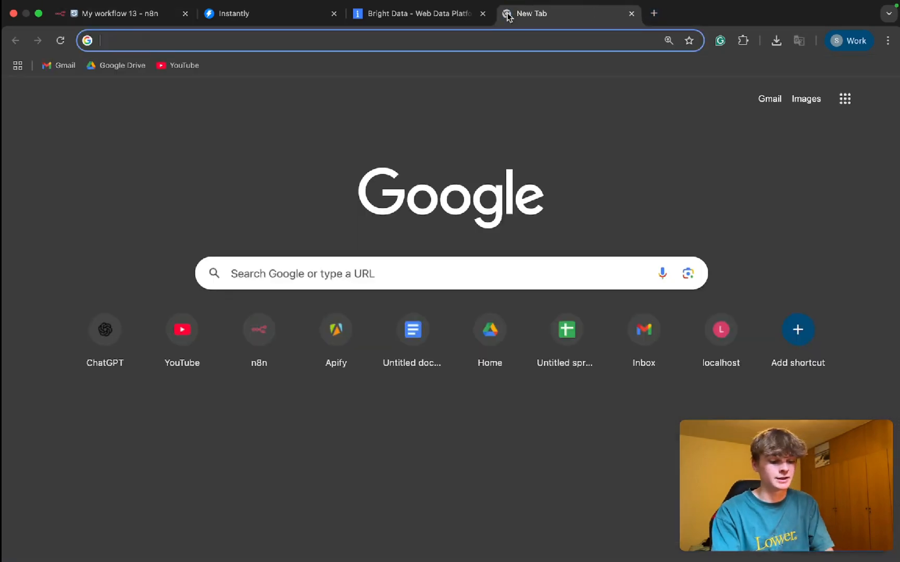
text(indeed.com)
key(Return)
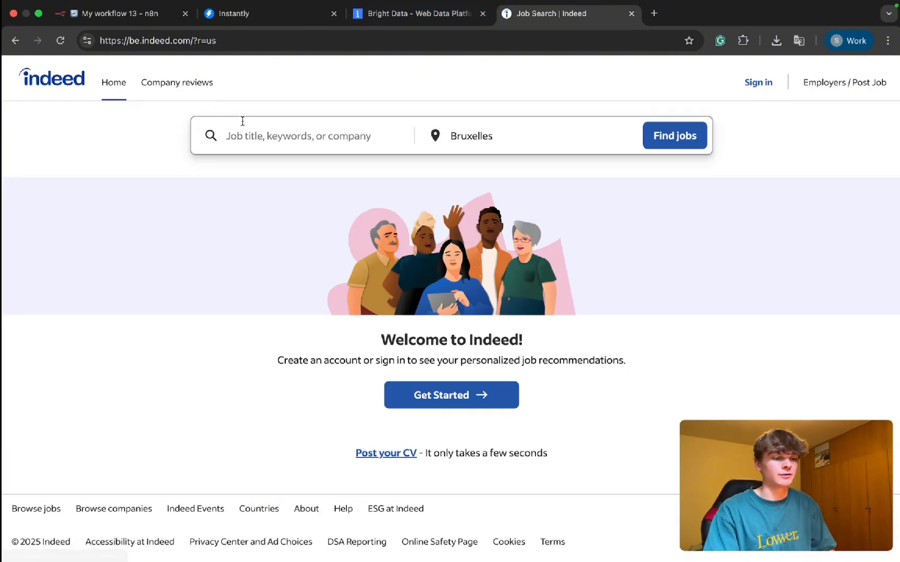
click(231, 138)
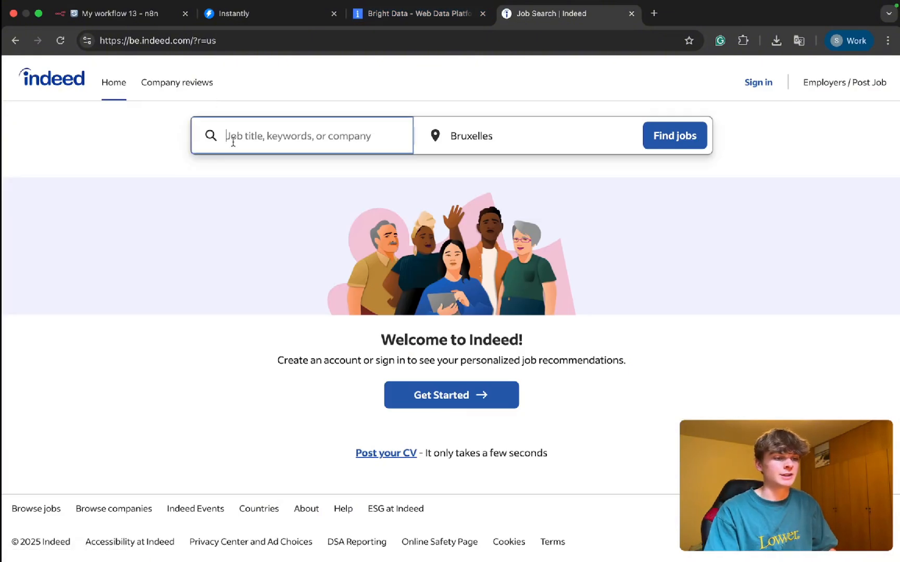
click(245, 212)
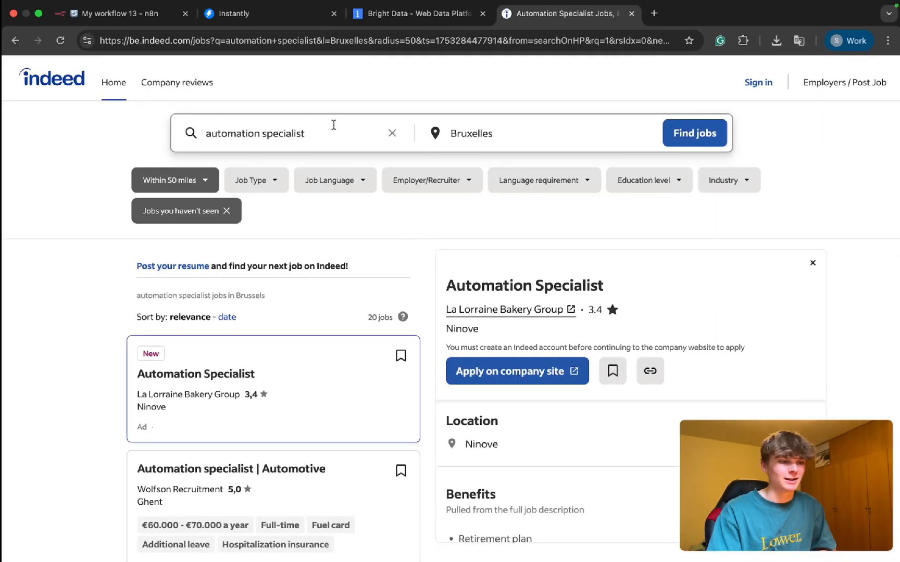
Step: Look through the automation specialist job listings and select the results page's full URL
click(336, 132)
click(126, 151)
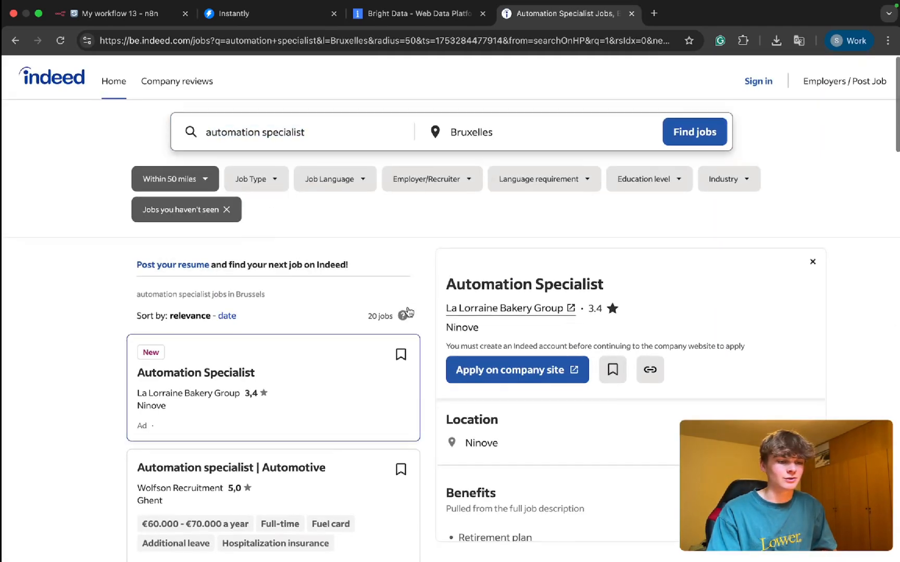
scroll(412, 220, down, 20)
scroll(412, 220, up, 20)
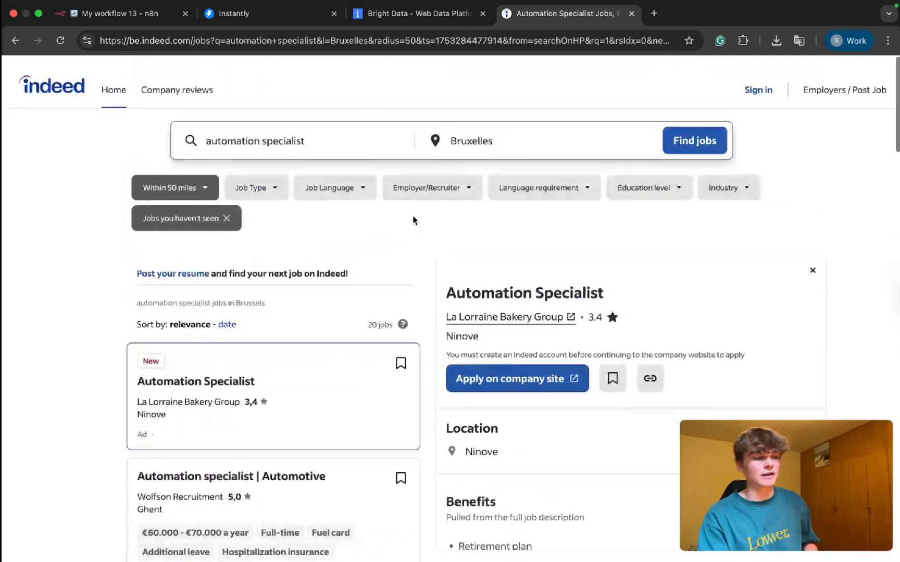
scroll(414, 221, down, 3)
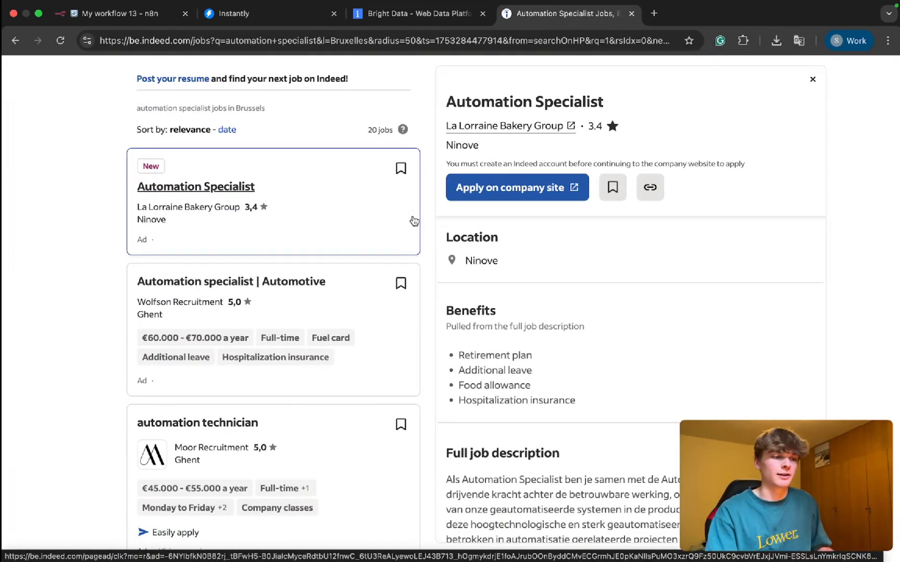
scroll(414, 221, up, 3)
click(212, 37)
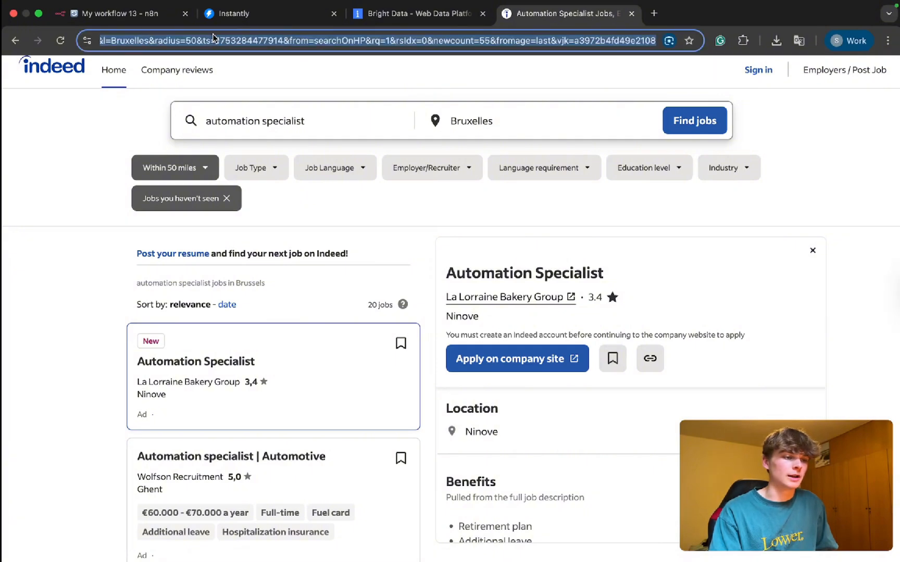
Step: Switch to the n8n workflow and examine the Indeed search URL in the Run Indeed Scraper node's JSON body
click(134, 21)
scroll(129, 313, up, 8)
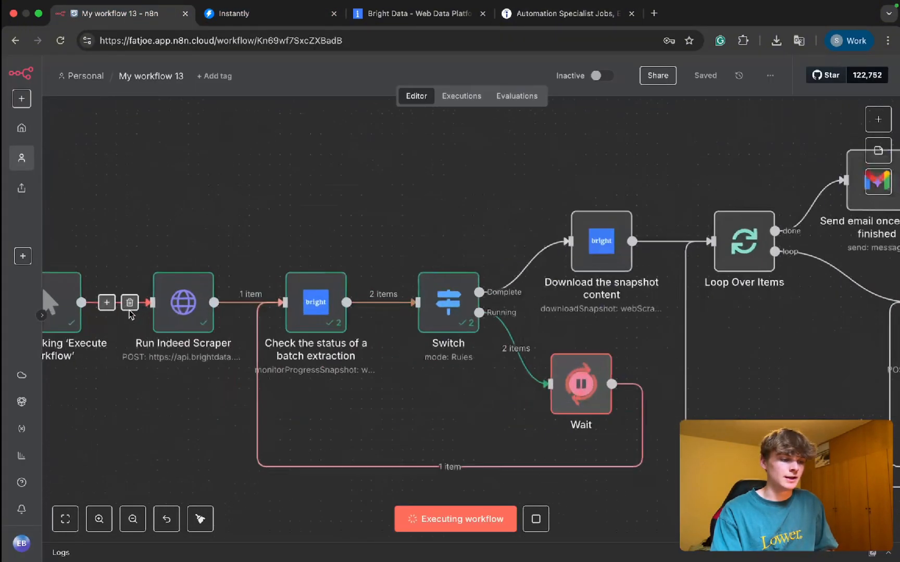
double_click(204, 310)
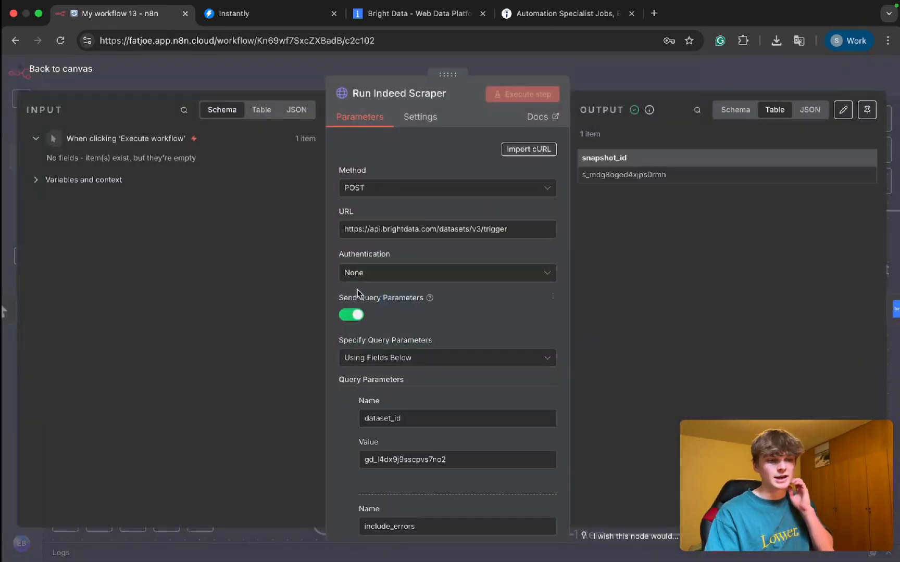
scroll(353, 293, down, 10)
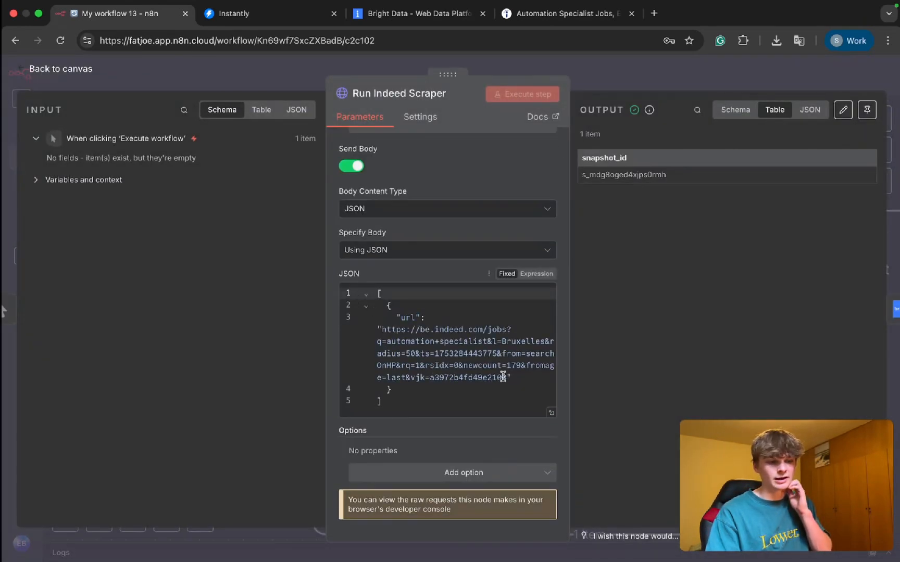
drag(507, 377, 382, 331)
click(603, 78)
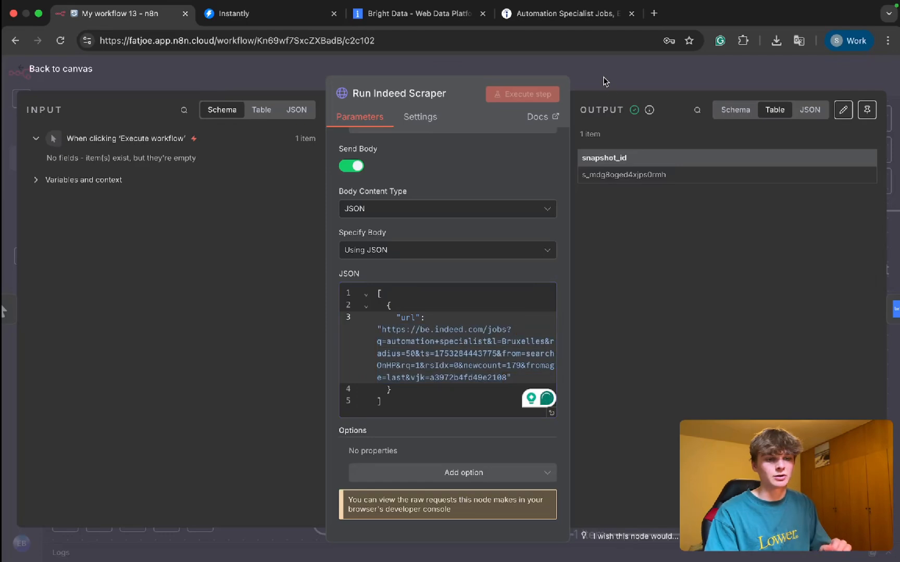
Step: Examine the whole workflow on the canvas, from the Indeed scraper through the item loop to the Instantly lead node
scroll(525, 315, down, 5)
scroll(525, 315, right, 4)
scroll(523, 315, down, 5)
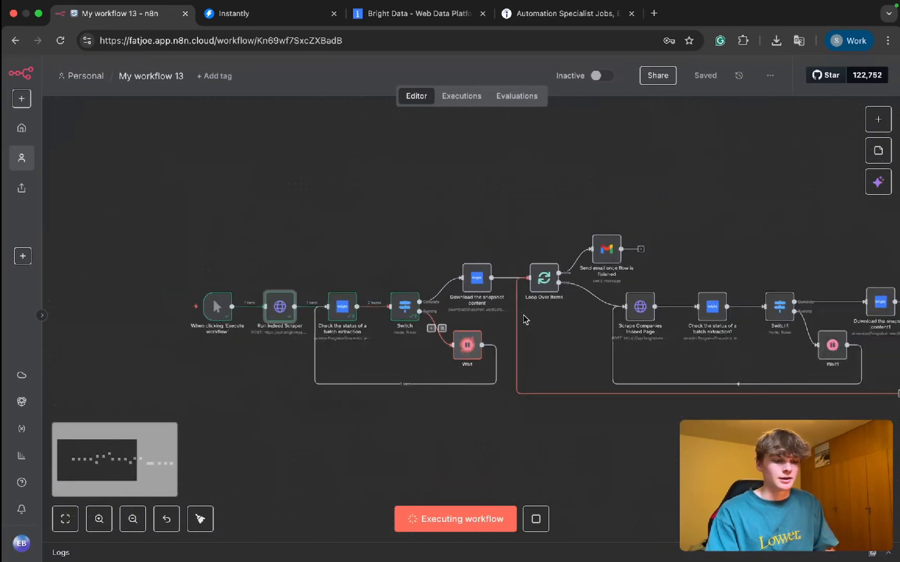
scroll(524, 320, right, 4)
scroll(525, 319, down, 3)
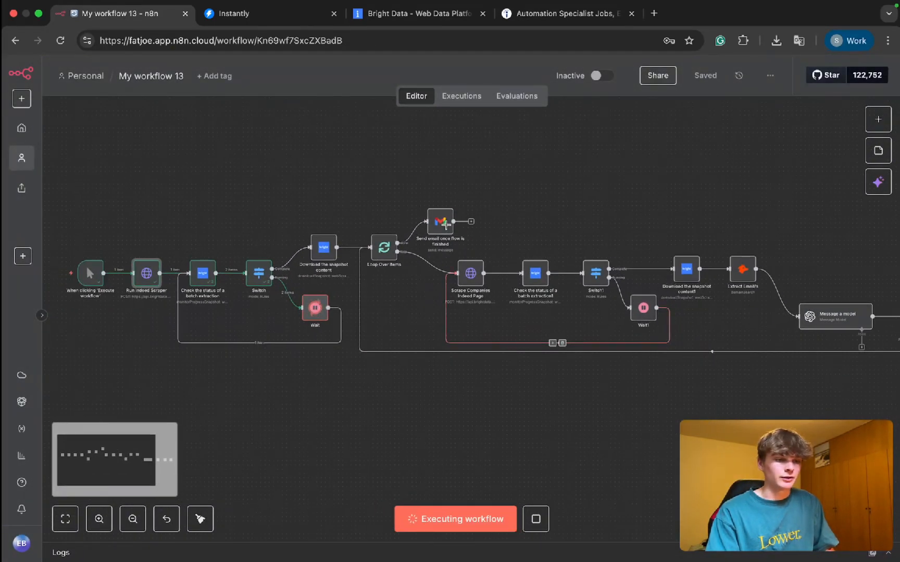
scroll(443, 228, right, 4)
scroll(440, 232, down, 4)
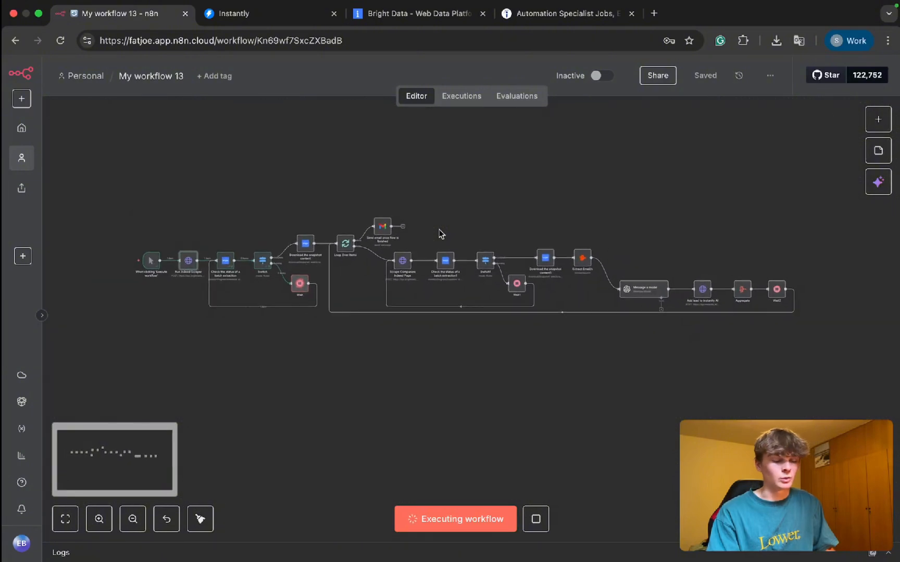
scroll(439, 233, up, 1)
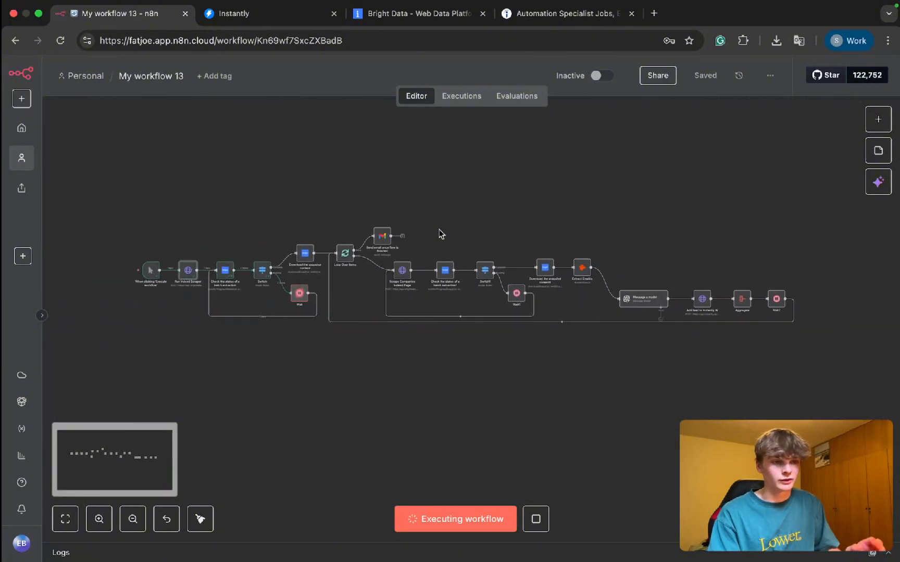
Step: Switch to Bright Data and check the status of the Indeed job listings scraper in the list of own scrapers
click(396, 16)
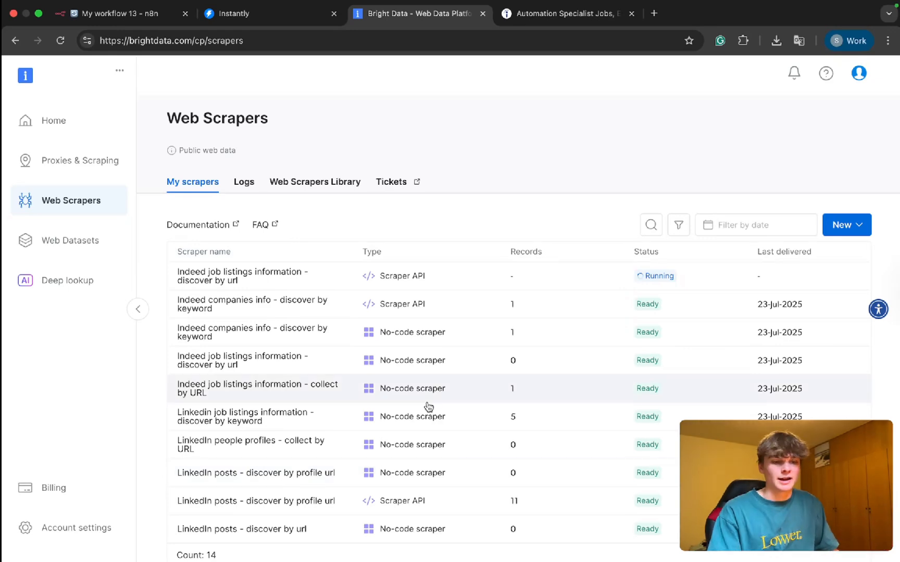
scroll(673, 281, right, 3)
scroll(673, 281, left, 3)
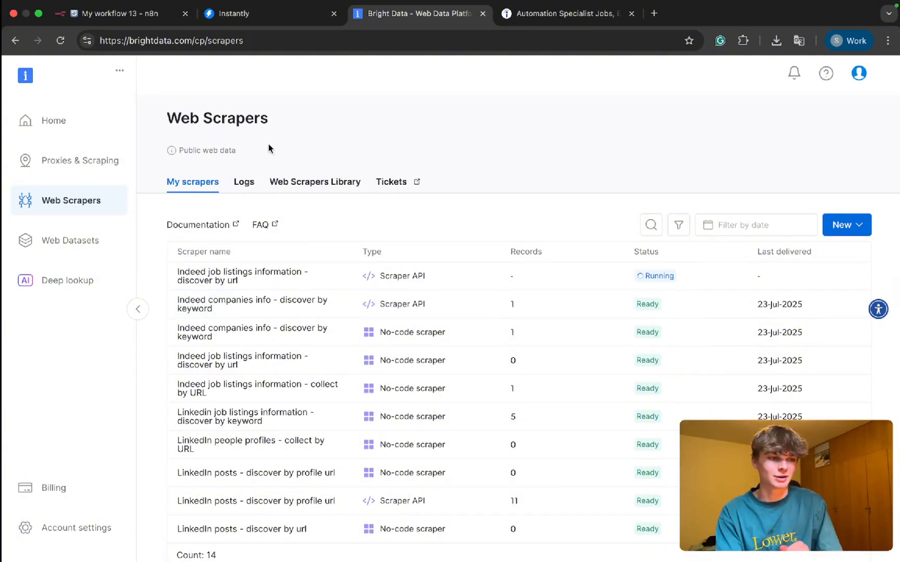
Step: Switch to Instantly and check the lead counters and leads table of the TEST campaign
click(251, 15)
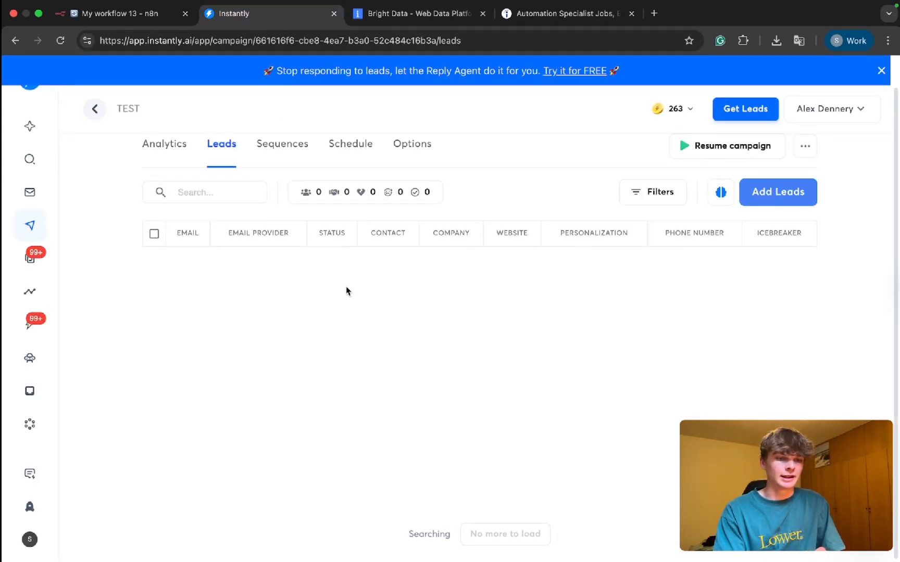
scroll(346, 291, up, 2)
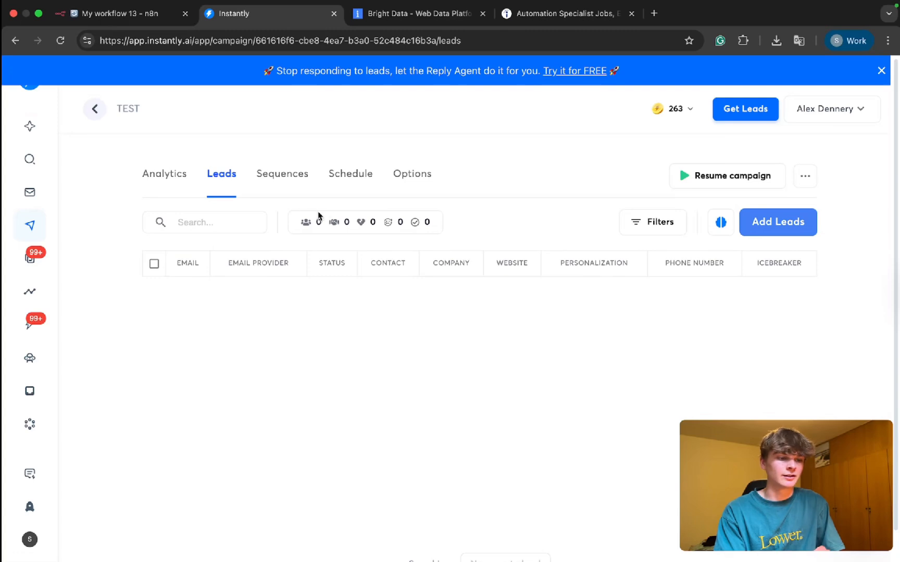
drag(305, 222, 435, 229)
click(372, 346)
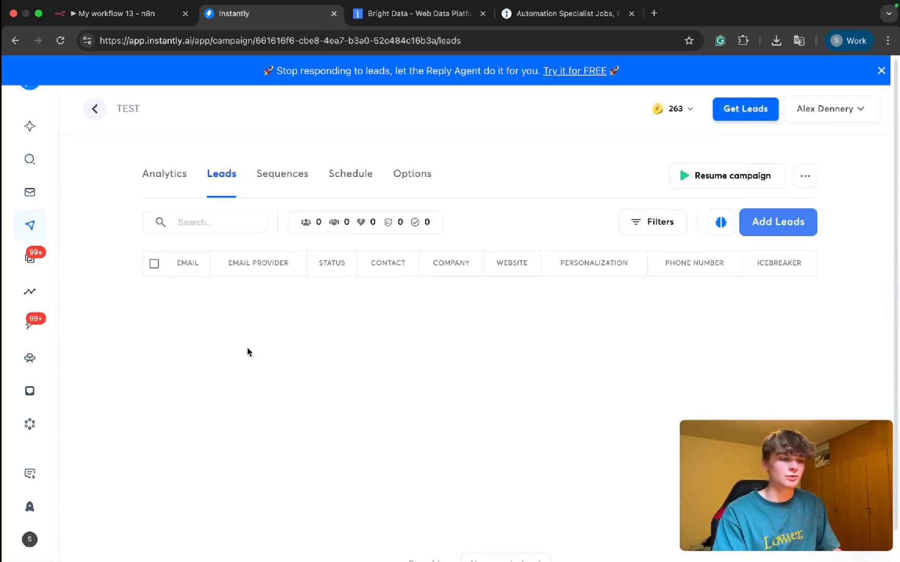
scroll(247, 348, down, 1)
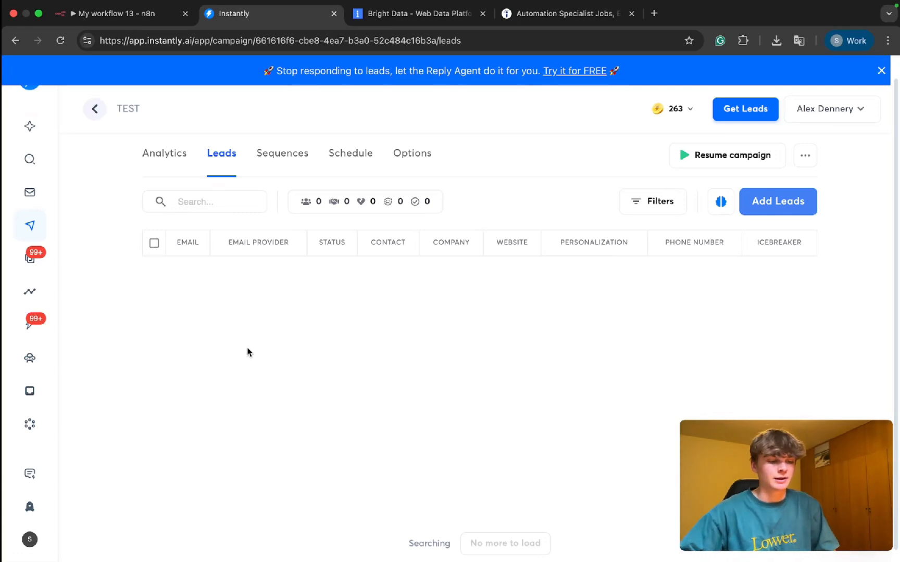
Step: Return to the n8n workflow and examine the execution progress around the company scraping and email extraction nodes
click(133, 14)
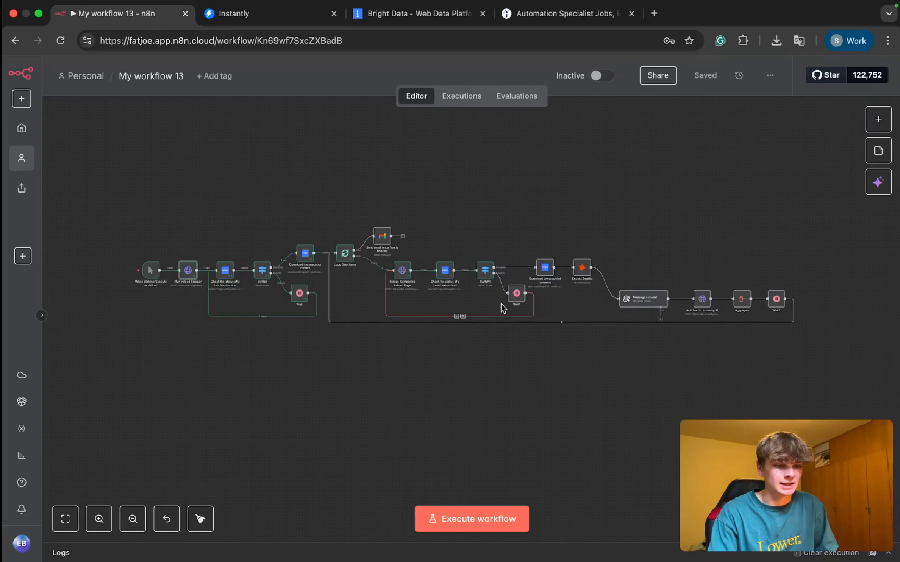
scroll(508, 308, up, 5)
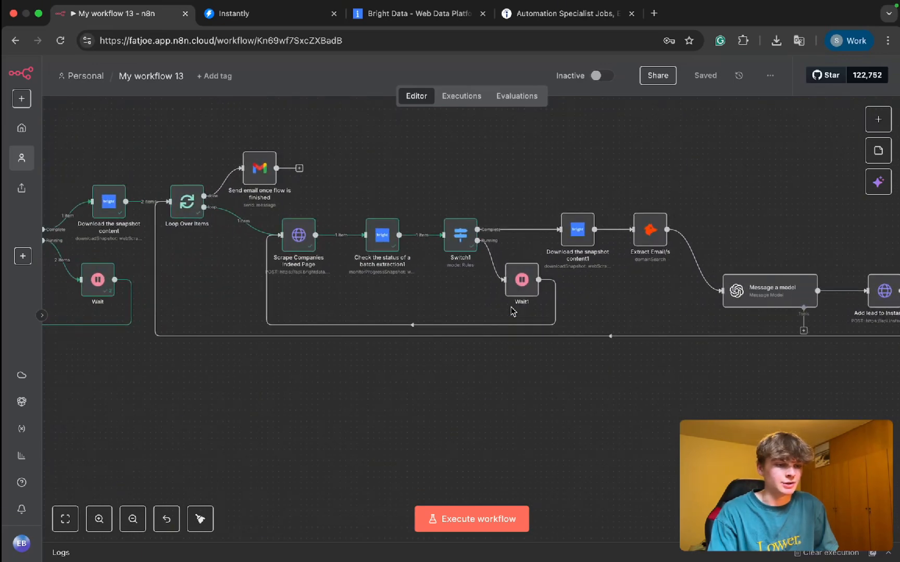
scroll(510, 310, down, 5)
scroll(511, 310, up, 2)
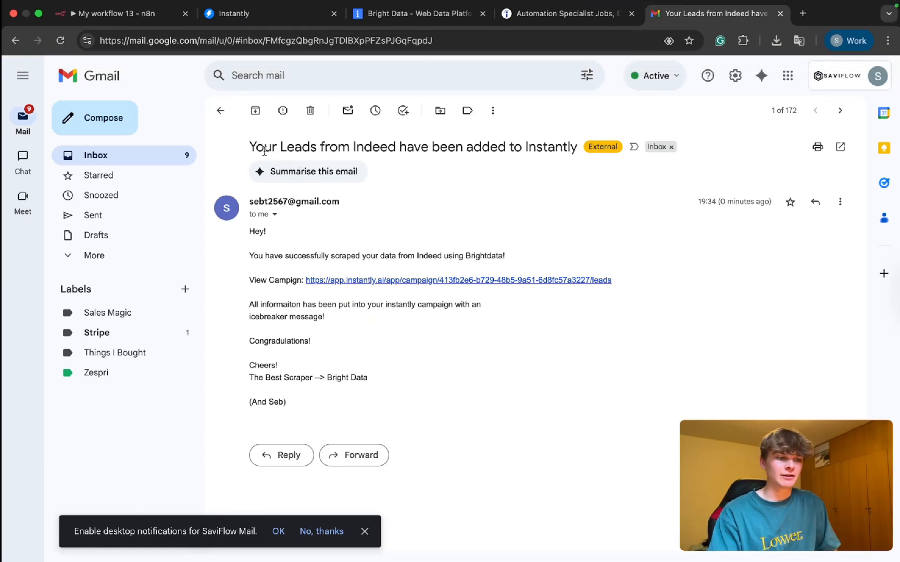
Step: Read through the subject and body of the Gmail notification about Indeed leads added to Instantly
drag(255, 147, 553, 147)
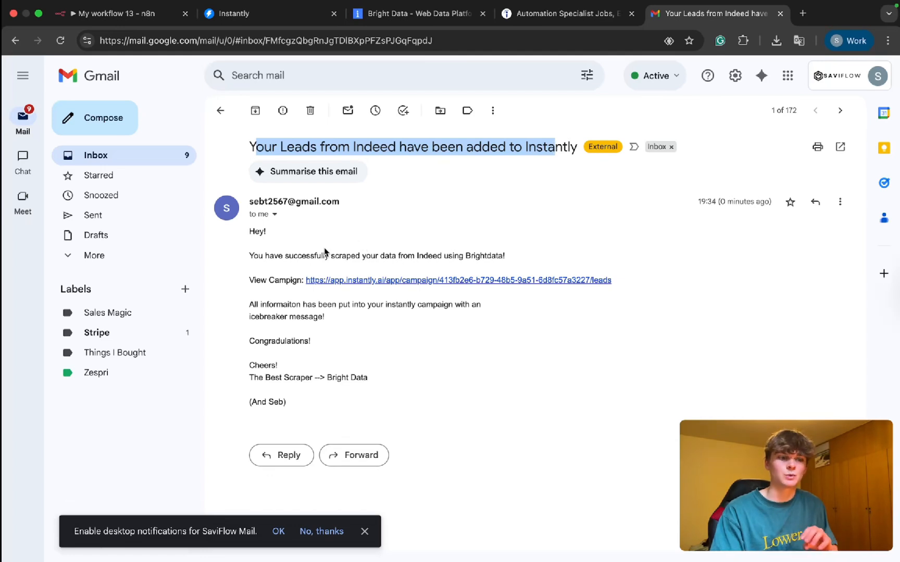
drag(250, 257, 378, 259)
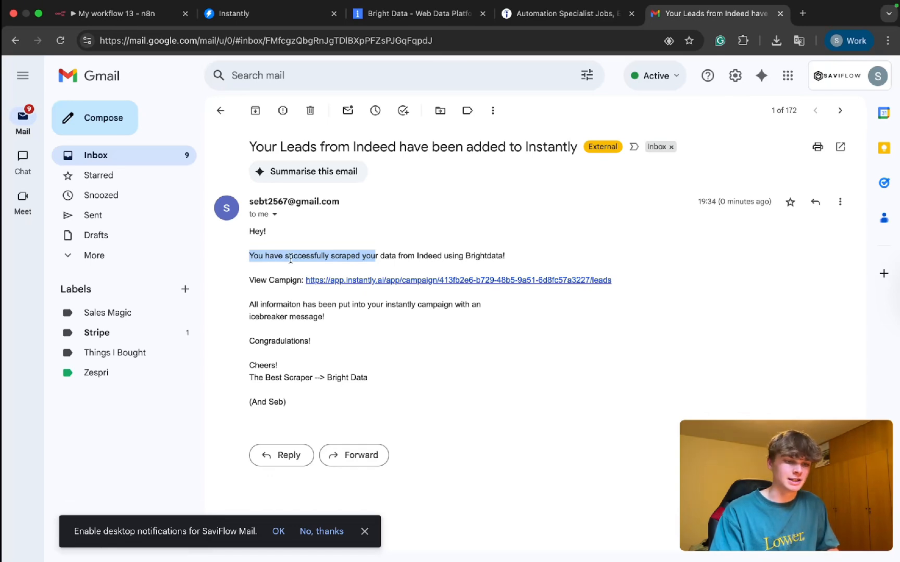
drag(249, 281, 374, 301)
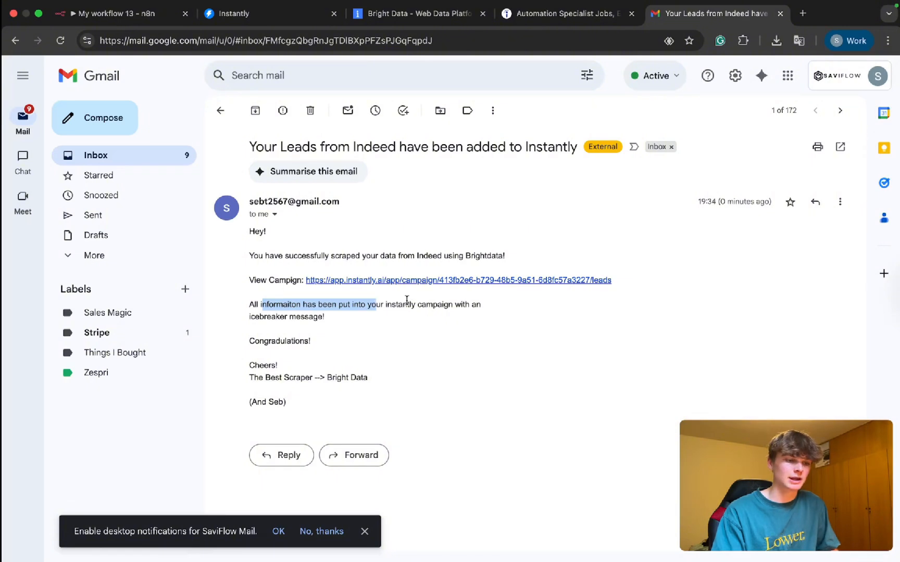
drag(269, 341, 269, 364)
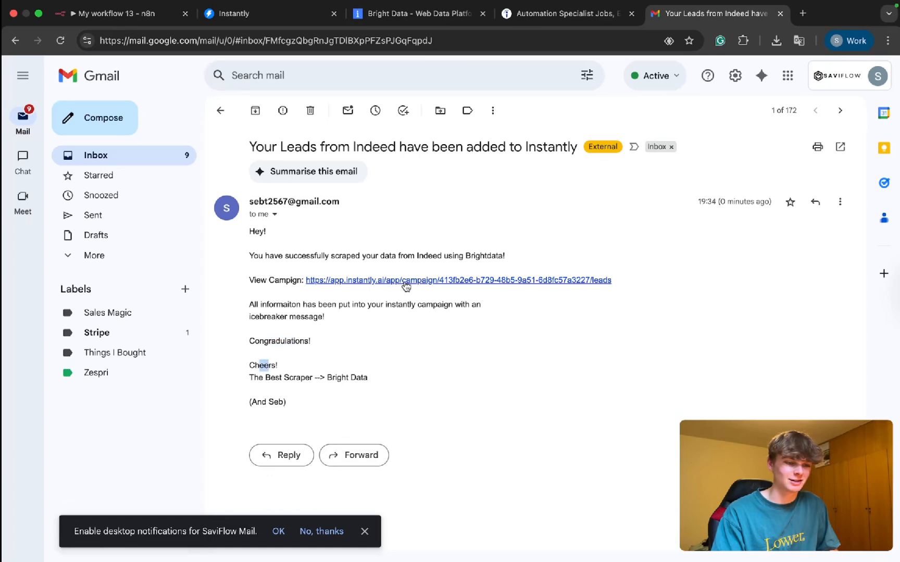
Step: Follow the campaign link in the email to Instantly and open the leads of the TEST campaign
click(352, 281)
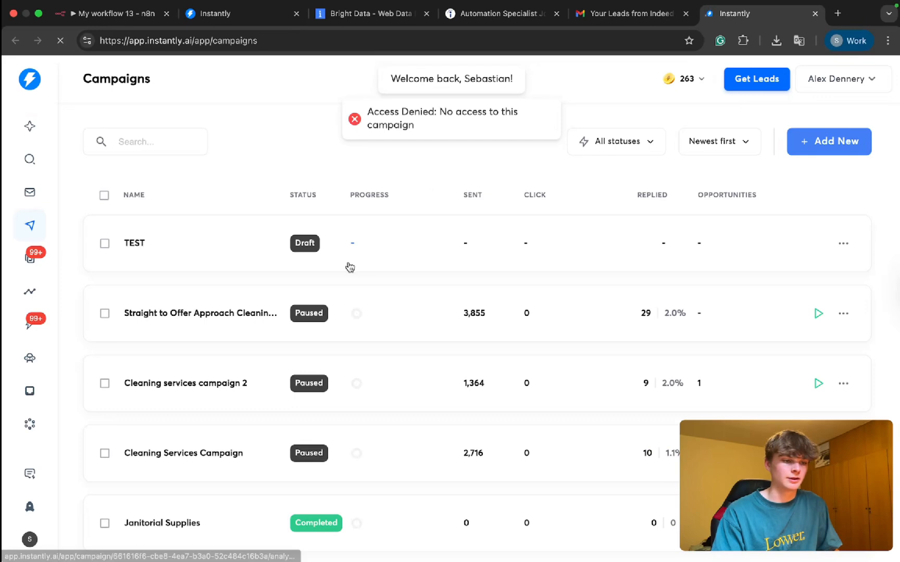
click(350, 267)
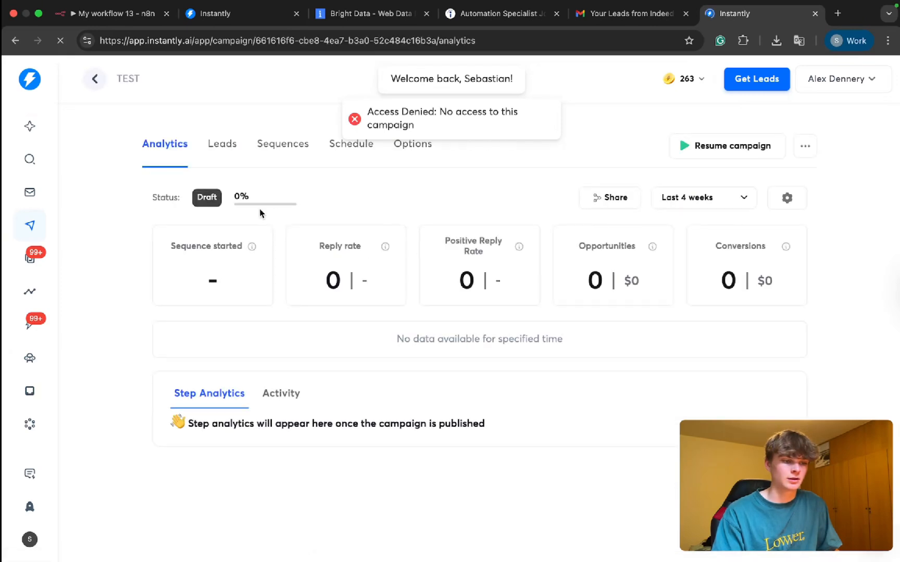
click(222, 144)
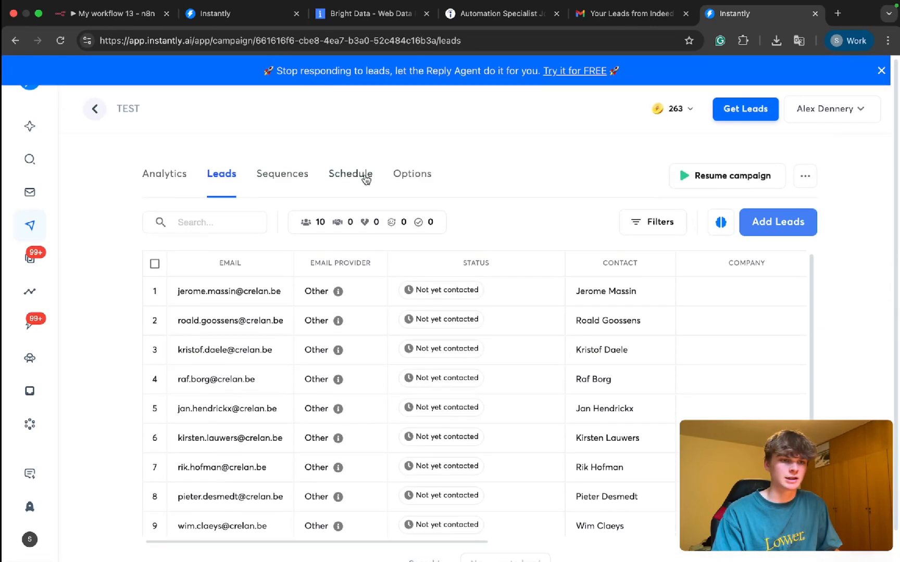
Step: Dismiss the Reply Agent promotion banner and look through the TEST campaign's list of leads
click(830, 108)
click(881, 70)
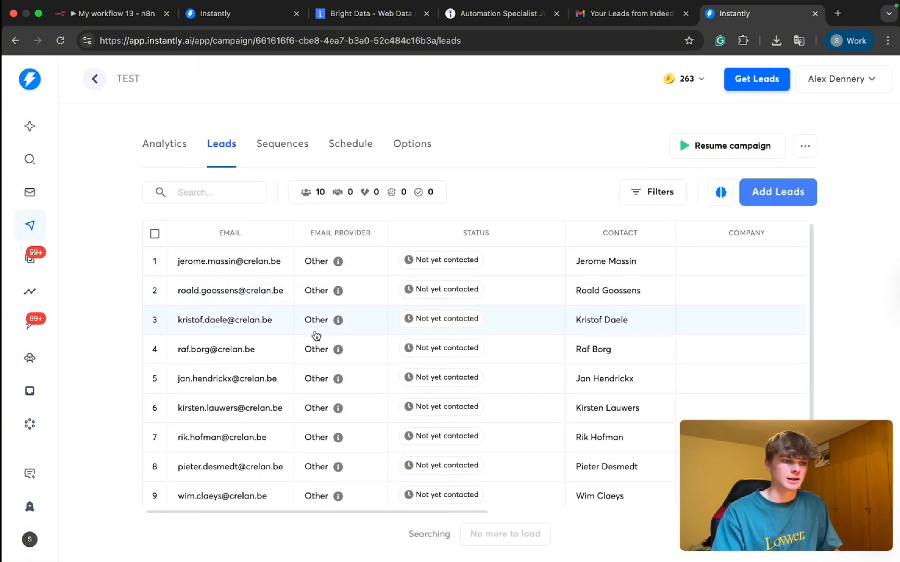
scroll(316, 336, down, 1)
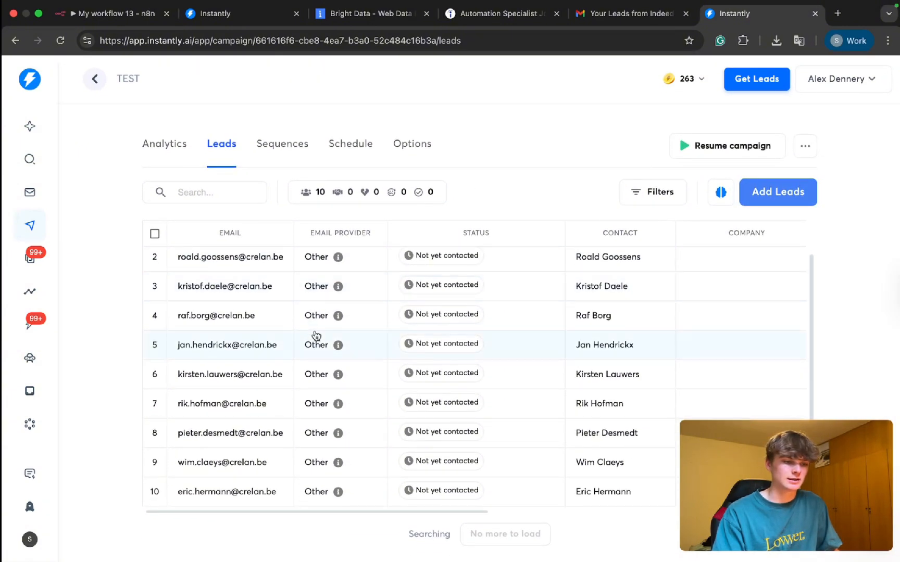
scroll(316, 336, up, 1)
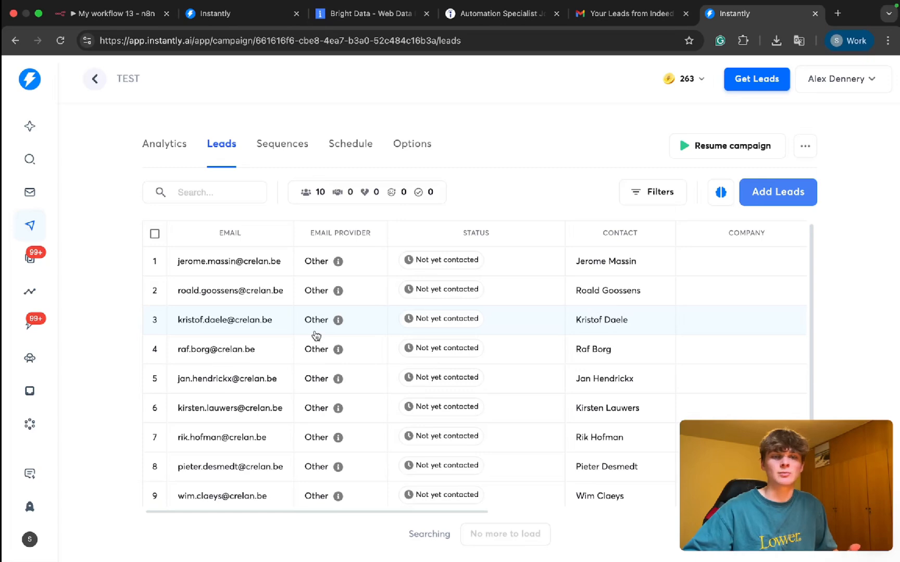
Step: Look across the TEST campaign's lead table to the website, personalization, phone number and icebreaker columns
scroll(316, 335, right, 7)
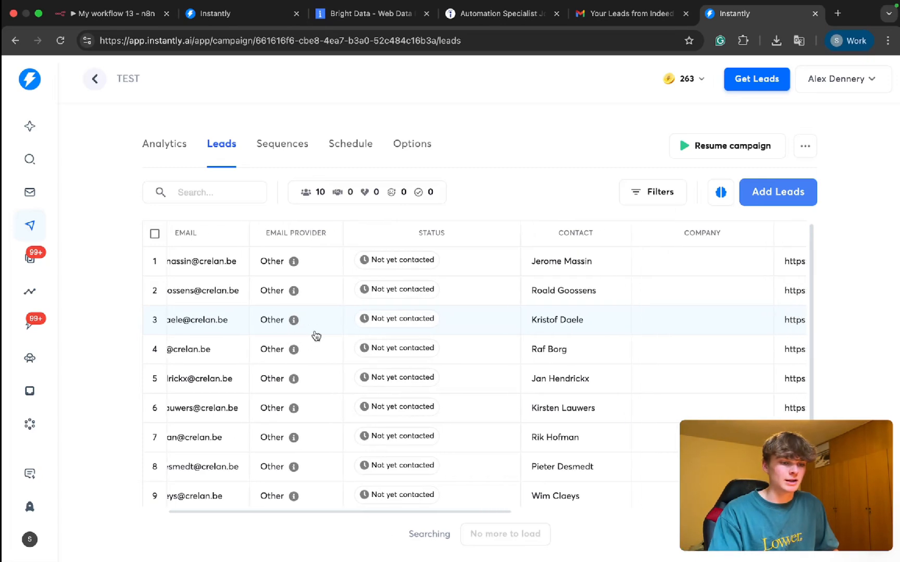
scroll(411, 275, right, 10)
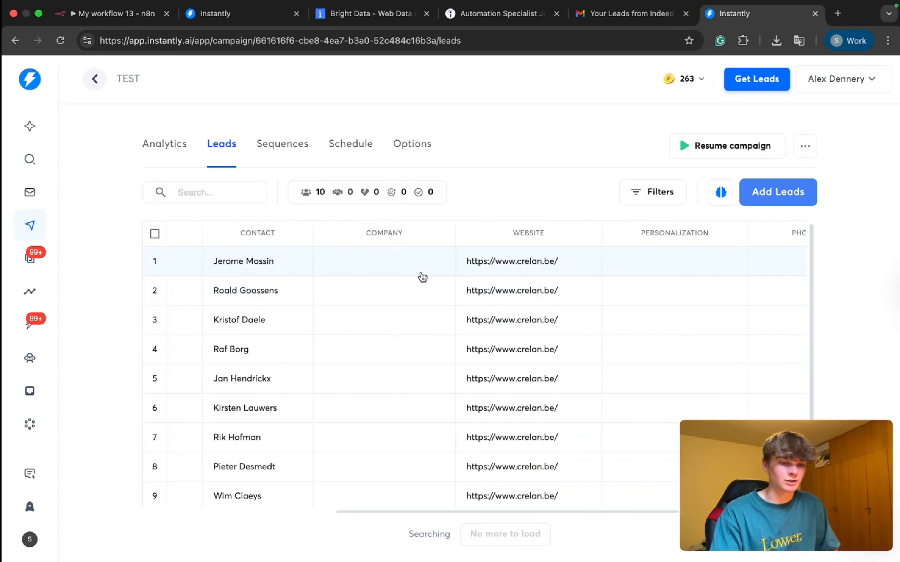
scroll(406, 272, right, 3)
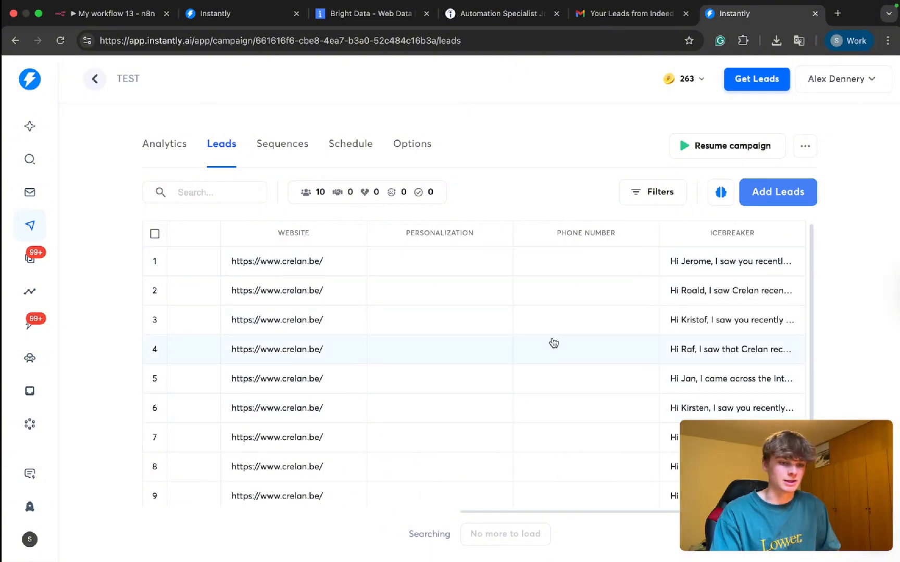
Step: Open the first lead's details, read through its fields down to the icebreaker text, and close the details
click(700, 264)
scroll(708, 297, down, 8)
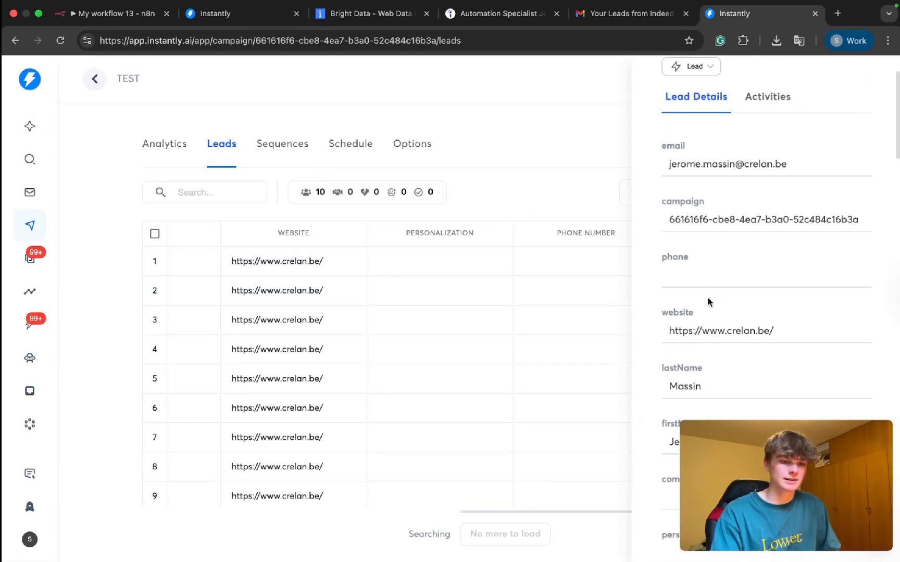
scroll(715, 281, down, 4)
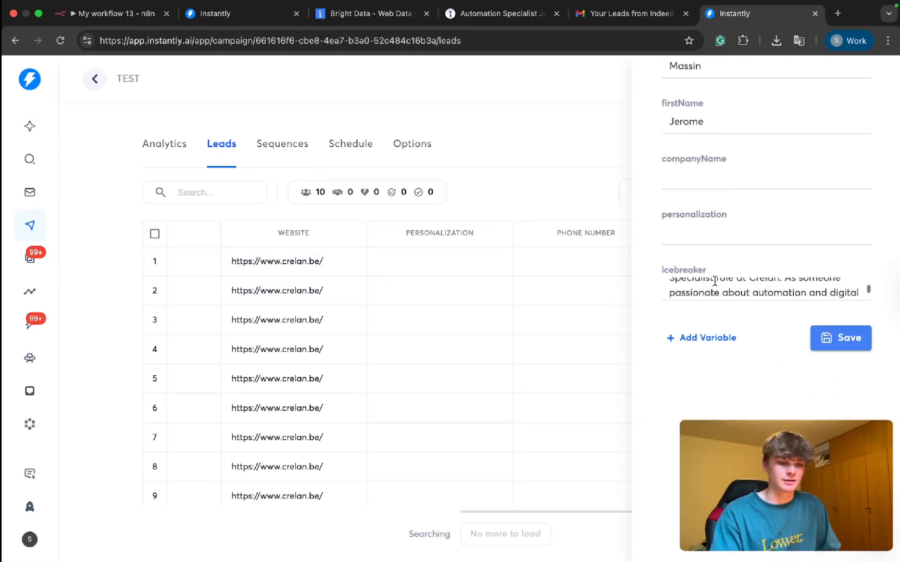
scroll(714, 281, up, 5)
scroll(714, 281, down, 4)
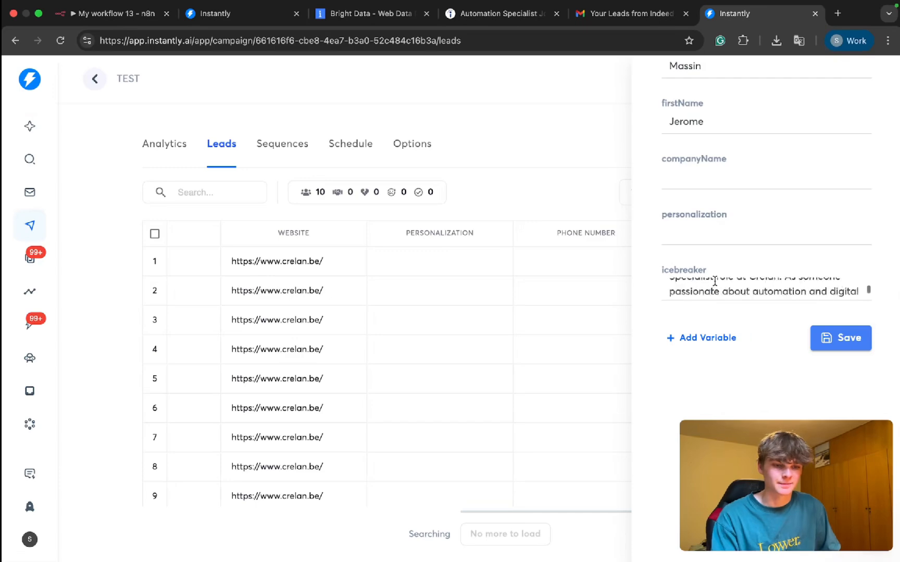
click(538, 317)
scroll(762, 307, down, 1)
scroll(721, 372, left, 10)
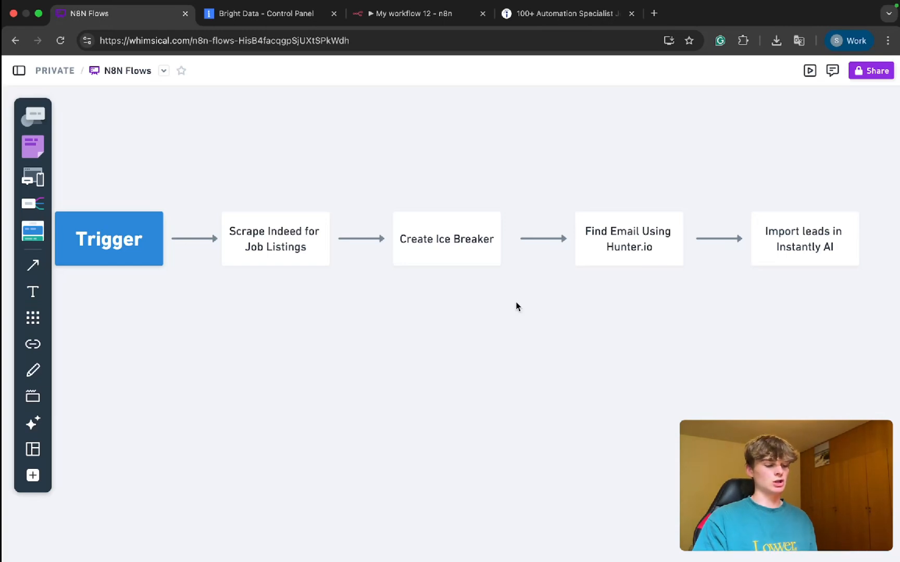
Step: Walk through the N8N Flows diagram by selecting each stage from Trigger to Import leads in Instantly AI, and clear the selection
click(107, 237)
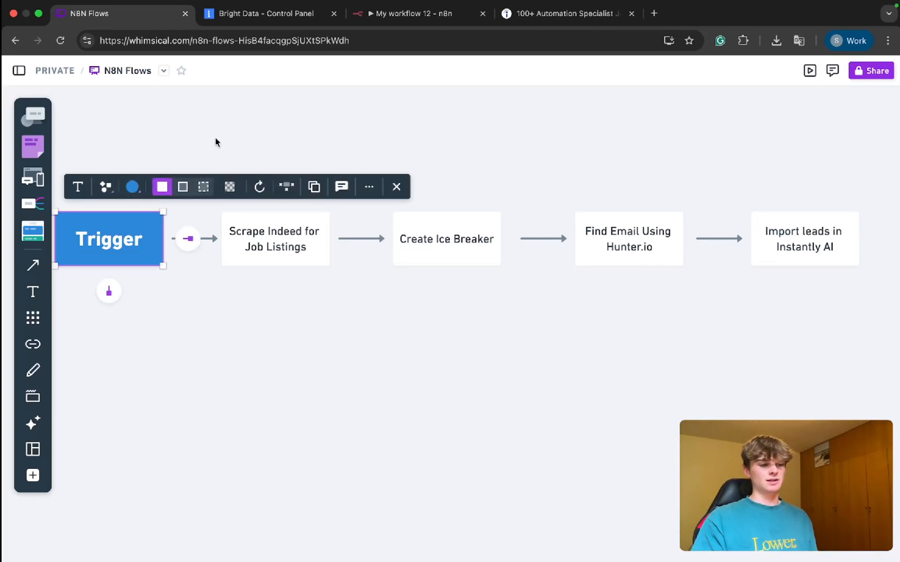
drag(212, 141, 341, 343)
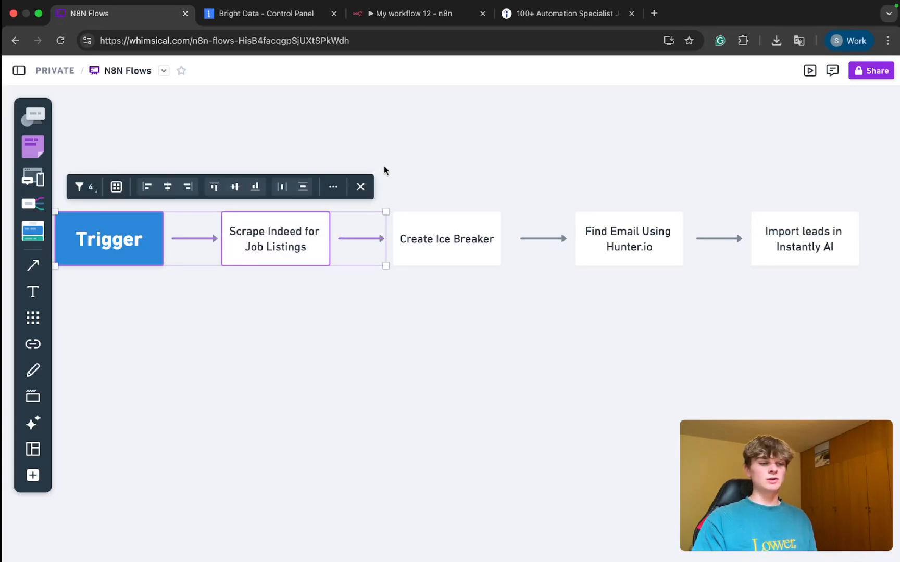
drag(384, 167, 504, 337)
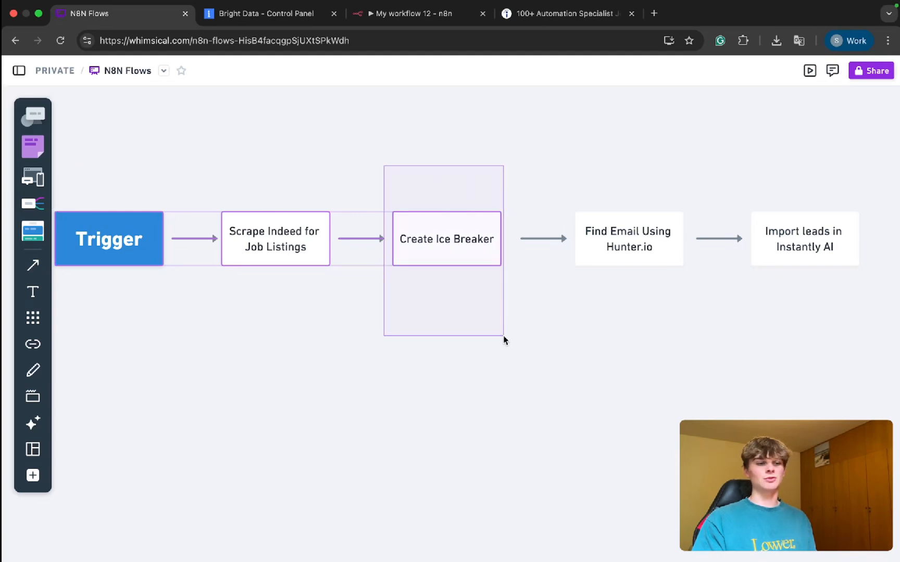
drag(504, 336, 504, 336)
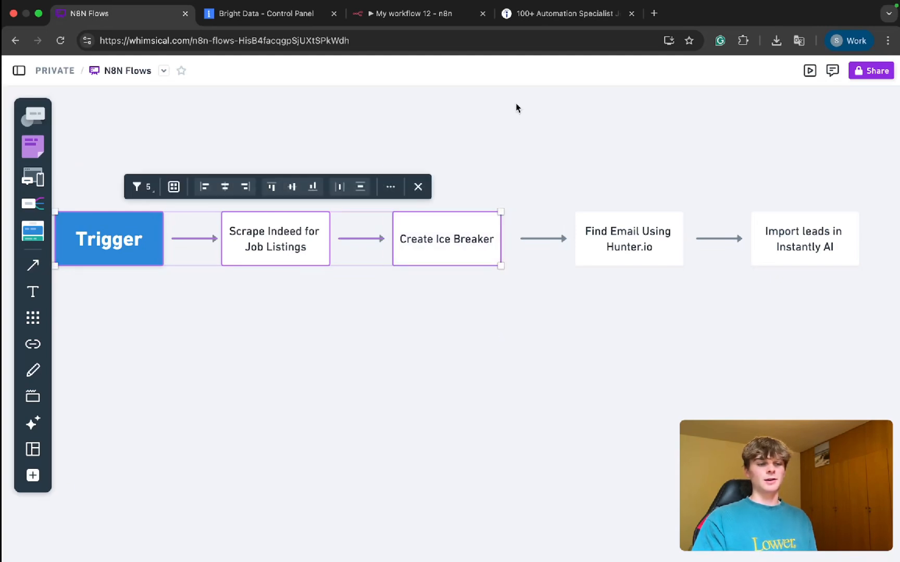
drag(555, 148, 693, 344)
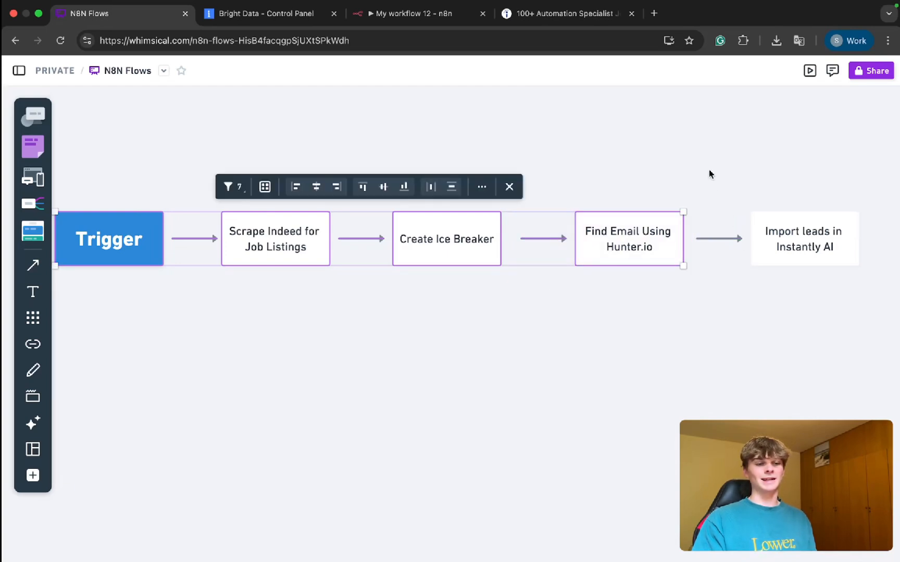
drag(708, 170, 830, 308)
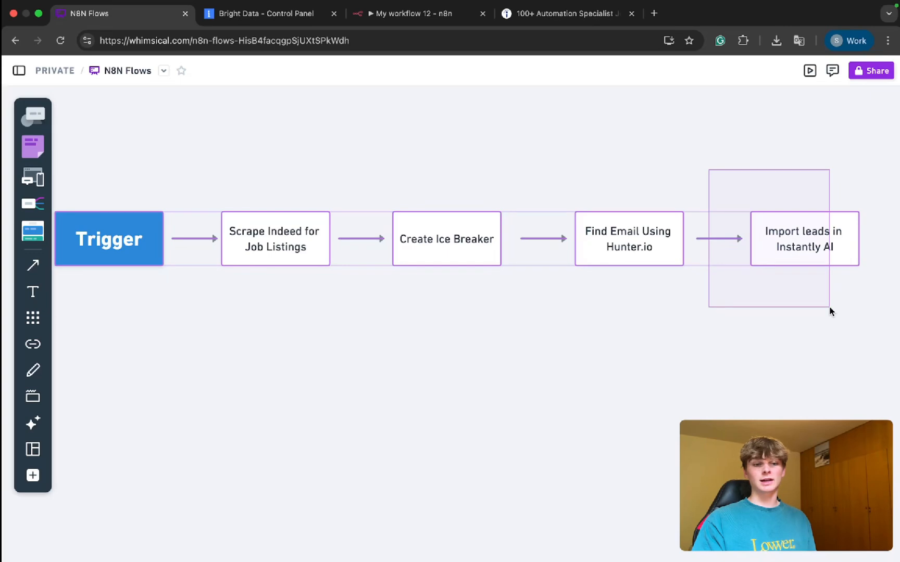
drag(830, 308, 829, 307)
click(697, 322)
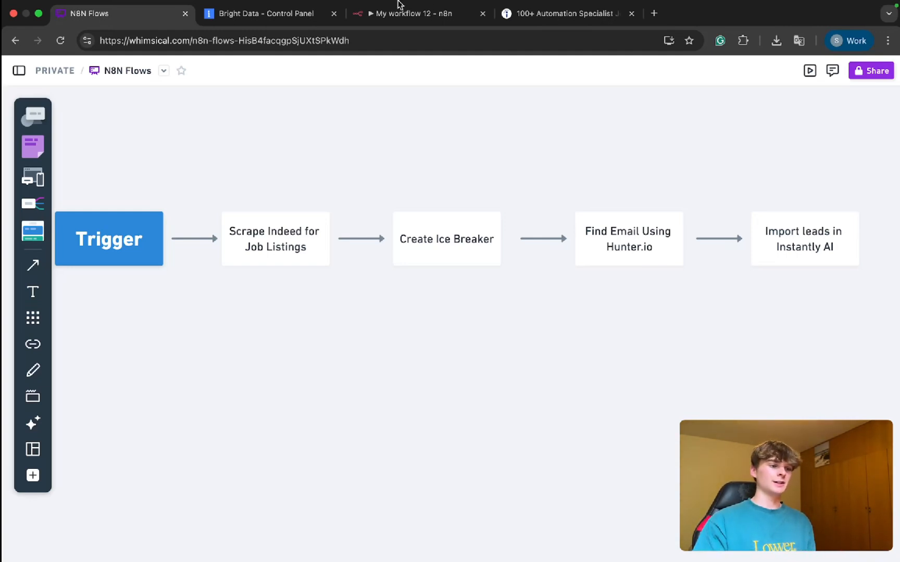
Step: Glance at the Bright Data control panel, return to the N8N Flows board and briefly highlight the Scrape Indeed for Job Listings stage
click(288, 18)
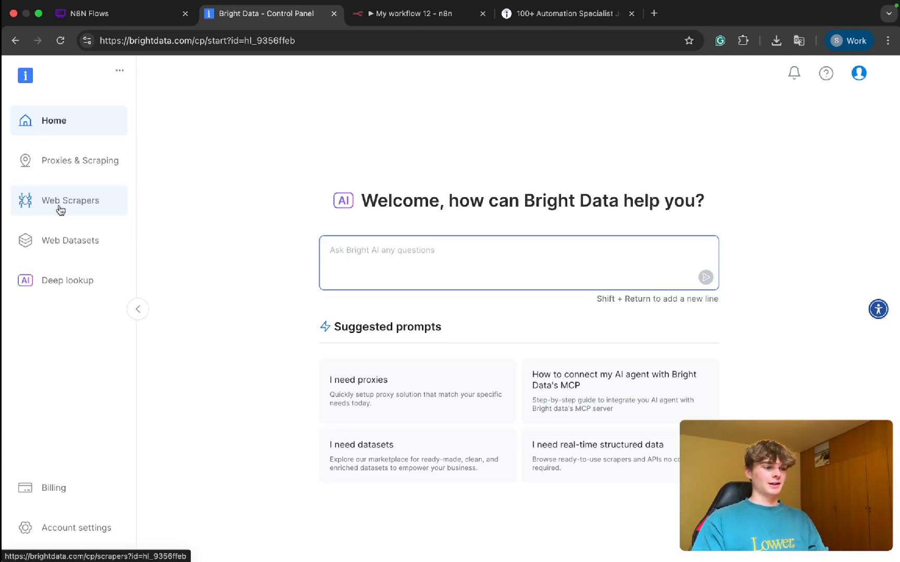
click(160, 23)
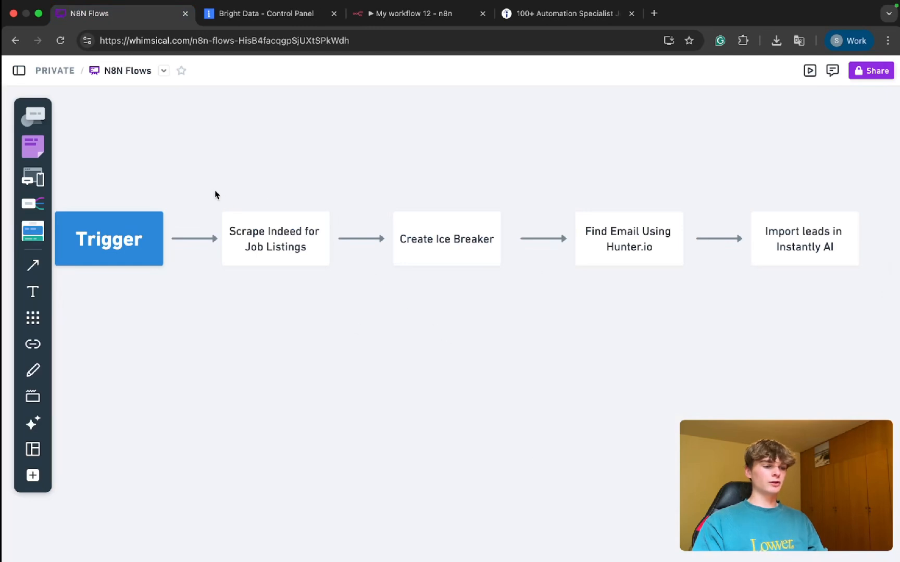
drag(195, 180, 331, 313)
click(360, 348)
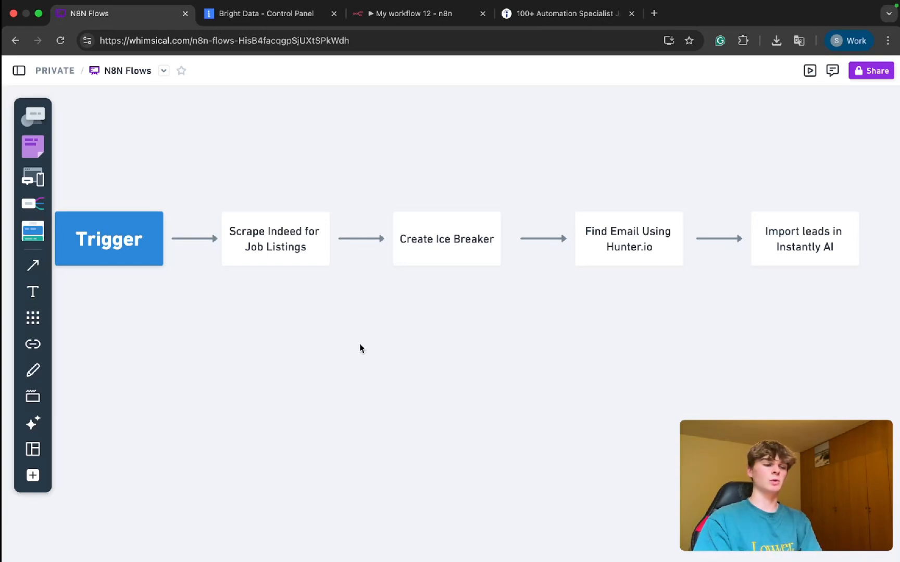
Step: Switch to the Bright Data control panel, highlight its brightdata.com domain, and open the Web Scrapers Library
click(251, 16)
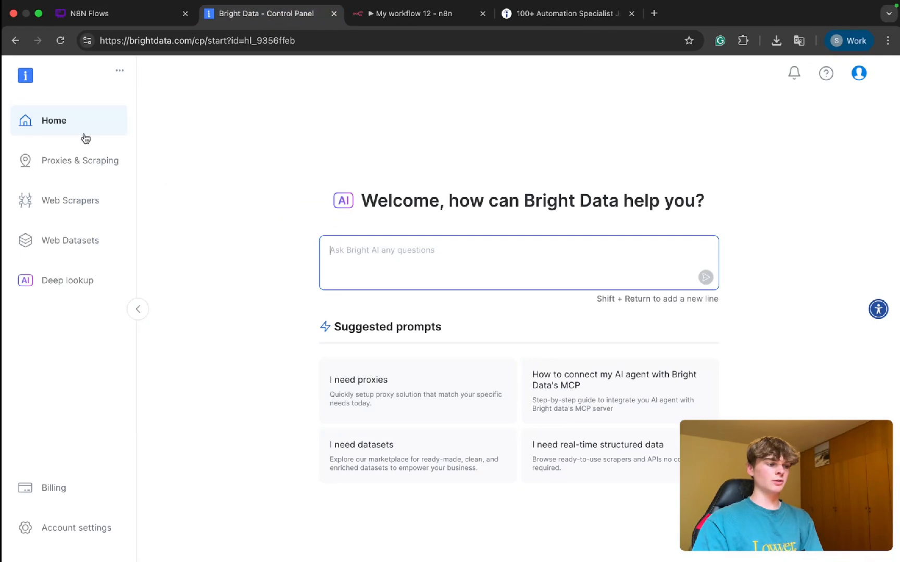
drag(193, 42, 171, 45)
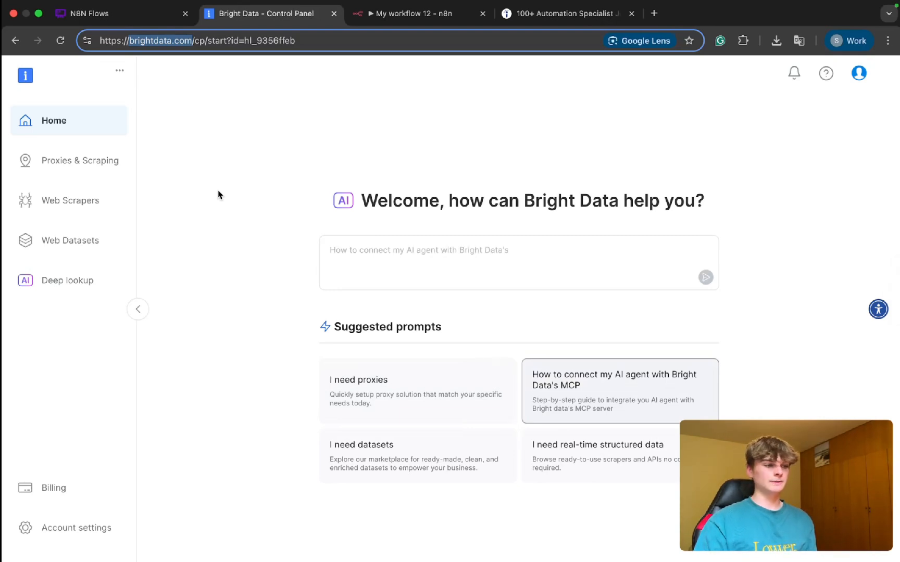
click(65, 208)
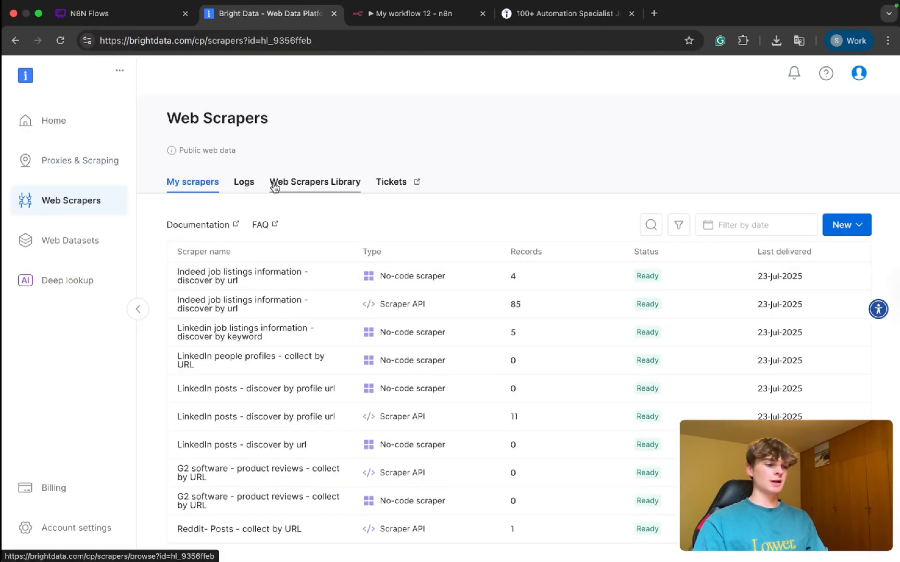
click(316, 186)
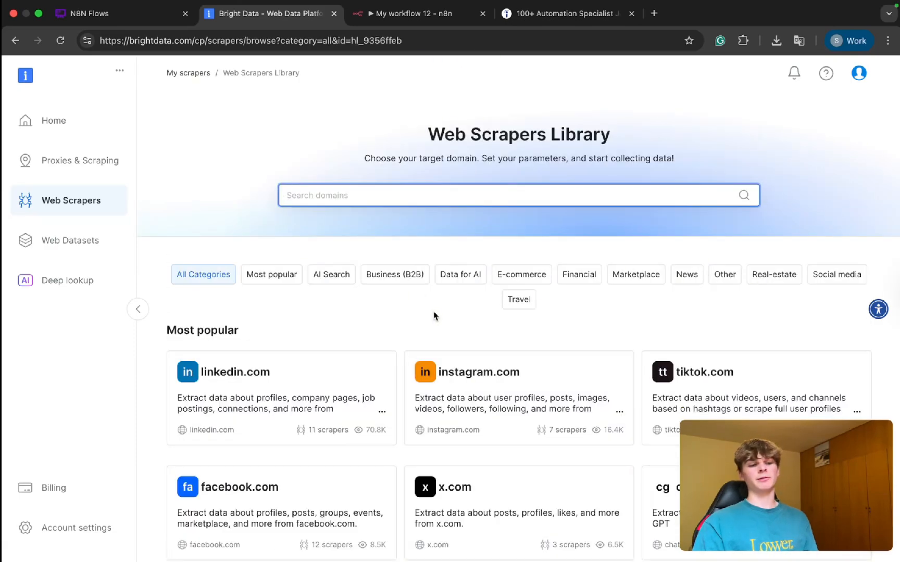
Step: Browse the domains offered in the Web Scrapers Library across its categories, including Social media and Business (B2B)
scroll(435, 316, down, 10)
scroll(435, 316, down, 15)
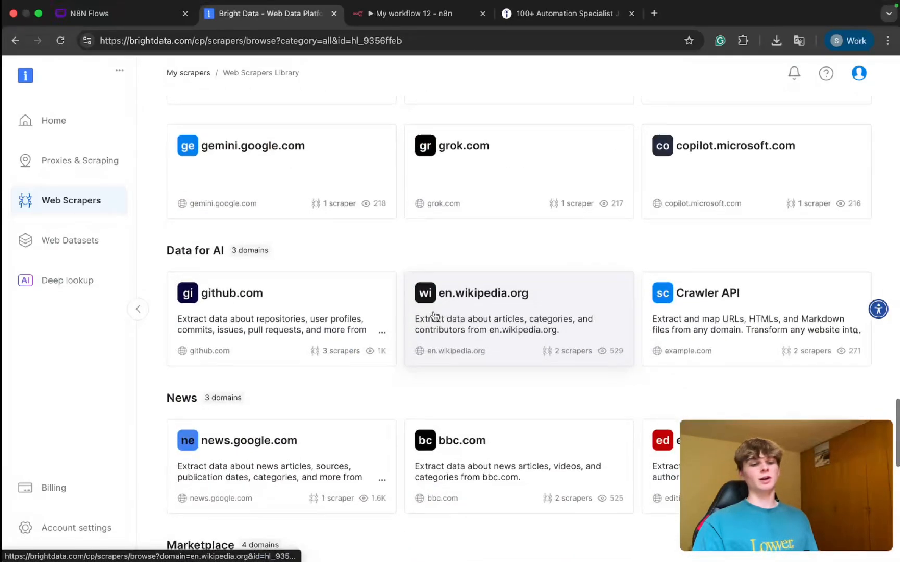
scroll(435, 315, up, 10)
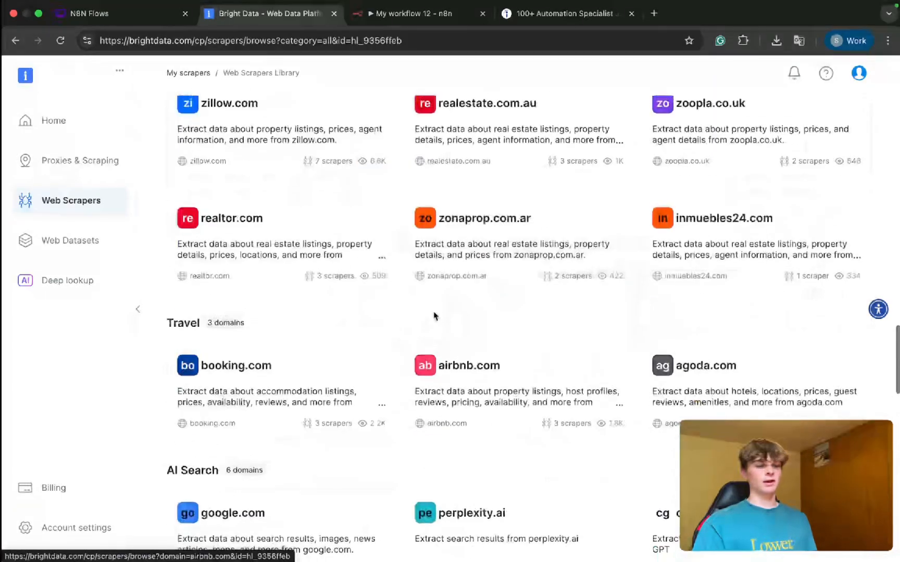
scroll(435, 316, up, 10)
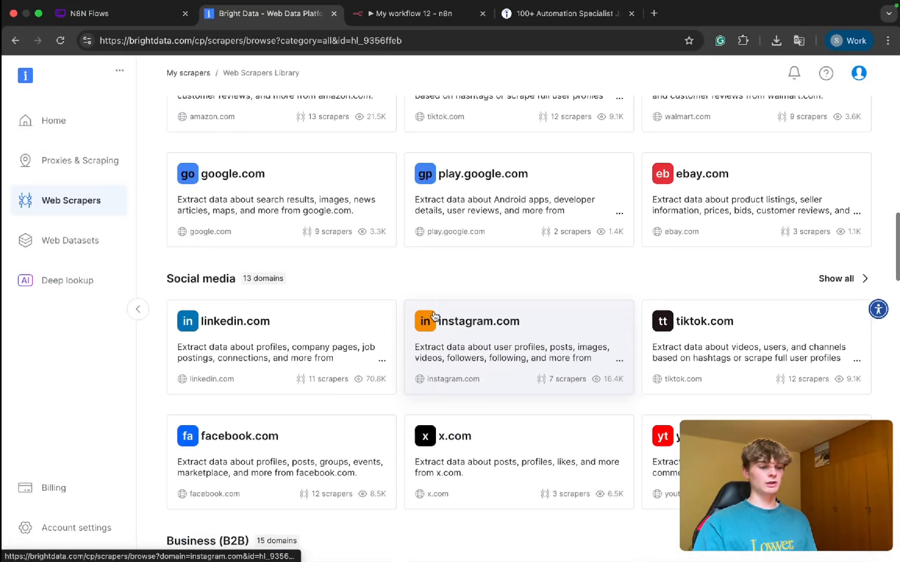
scroll(435, 316, down, 10)
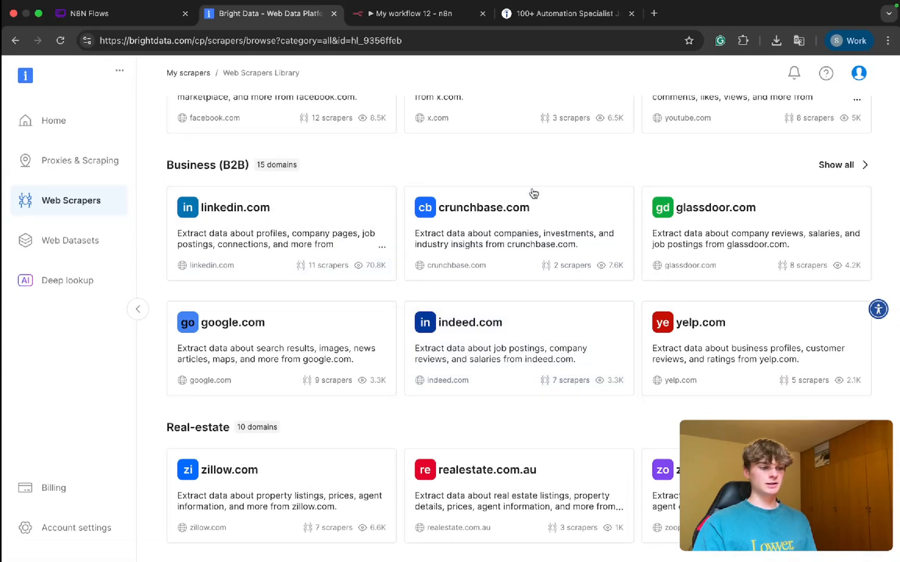
scroll(532, 193, up, 4)
scroll(533, 193, up, 5)
Step: Search the scraper library for "indeed", open the indeed.com domain and review its available scrapers
click(393, 193)
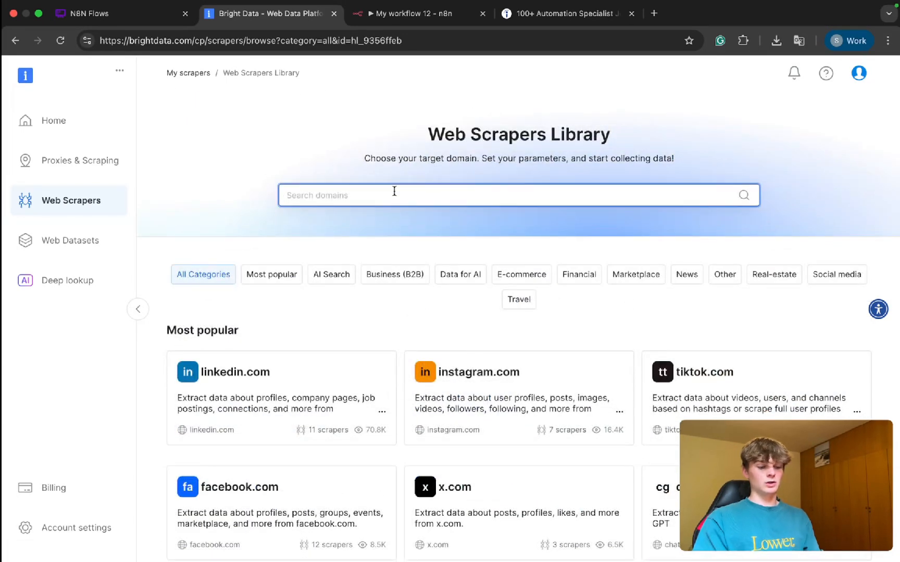
text(indeed)
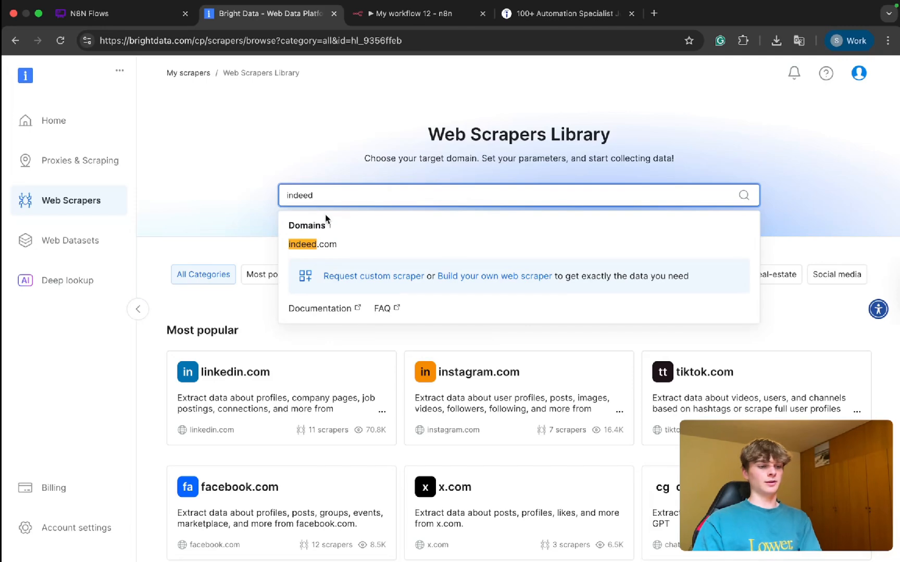
click(323, 243)
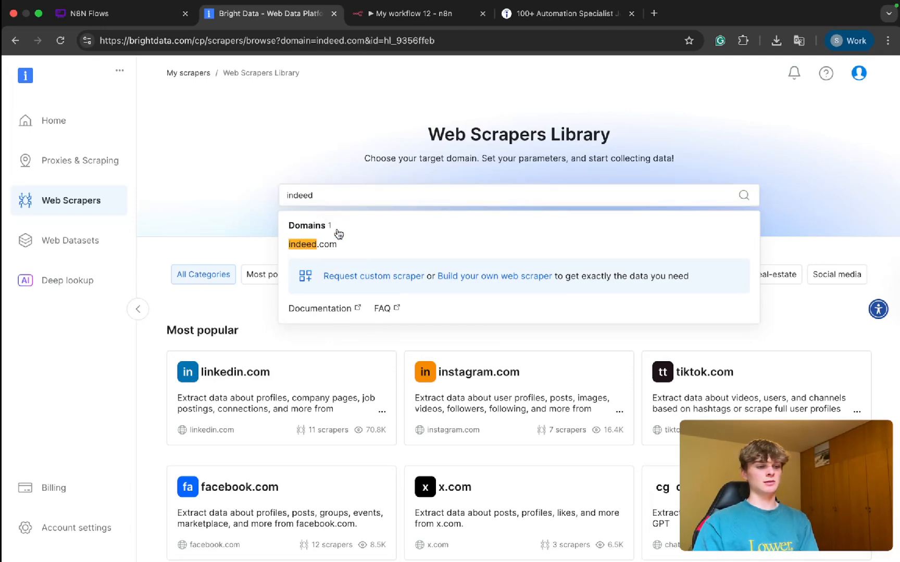
scroll(326, 224, down, 1)
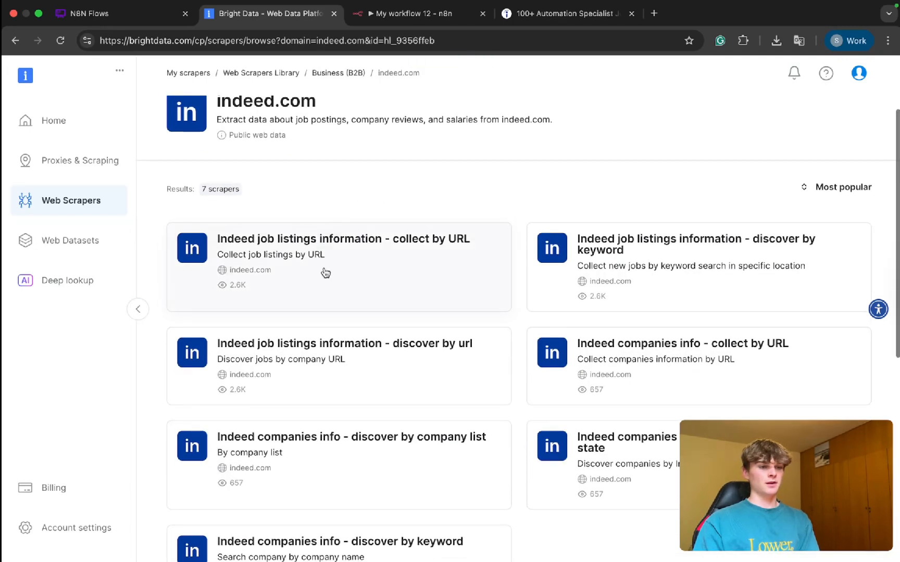
scroll(320, 349, down, 2)
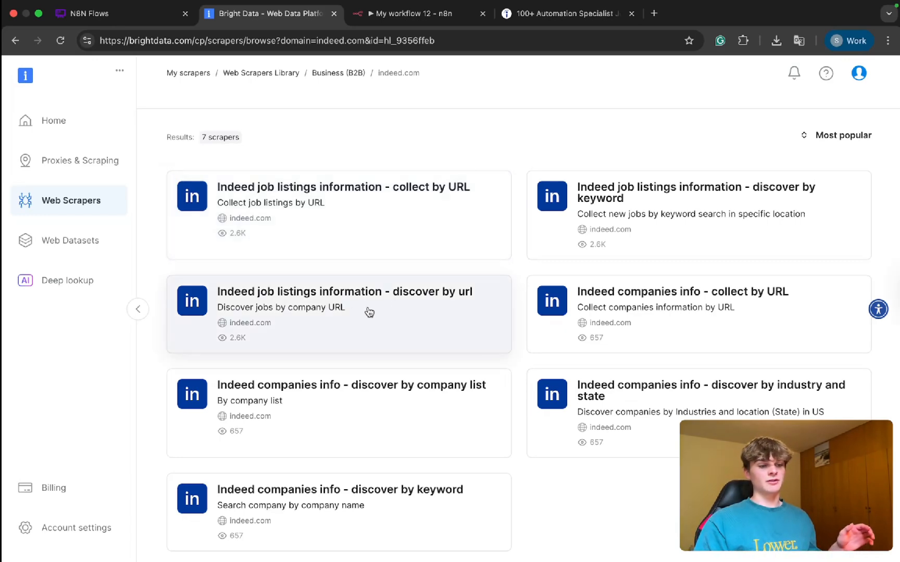
Step: Open the "Indeed job listings information - discover by url" scraper as a No-Code Scraper
click(393, 316)
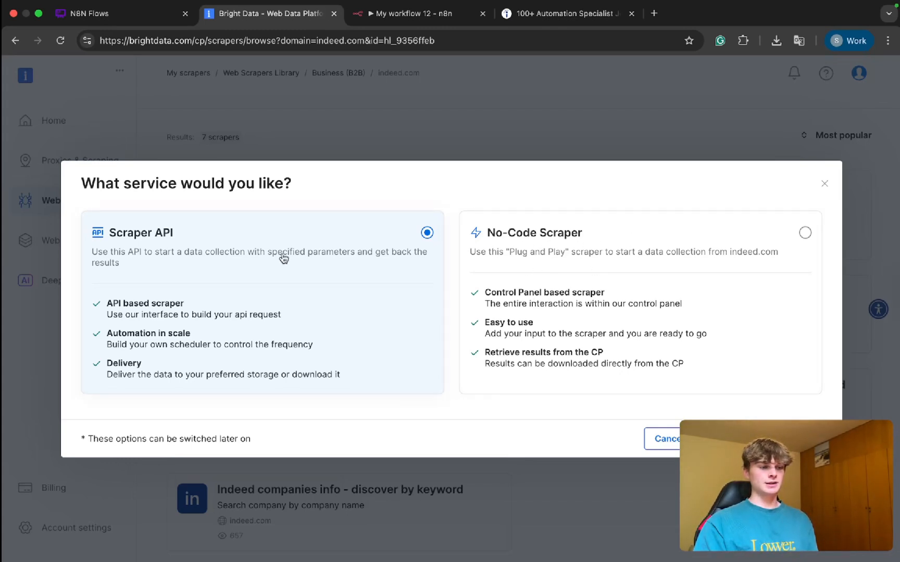
click(580, 253)
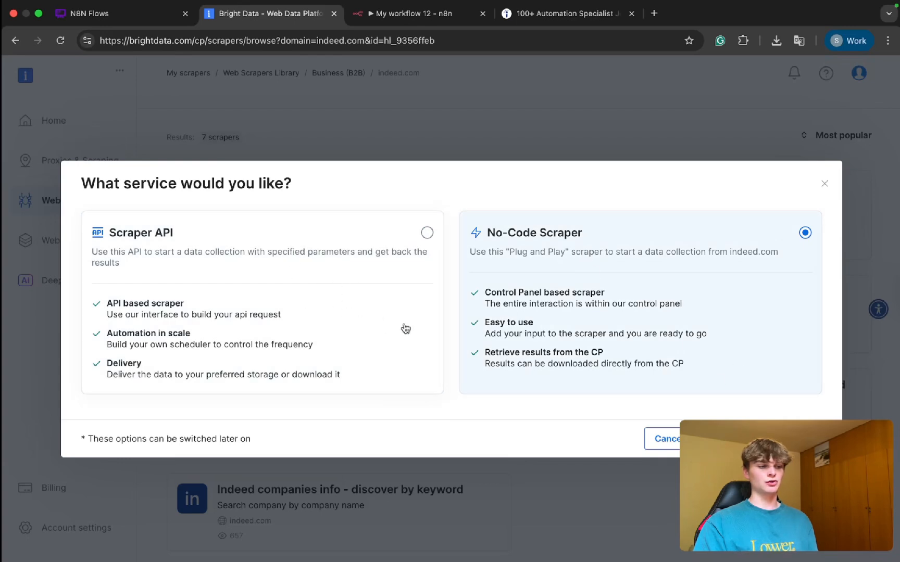
click(762, 439)
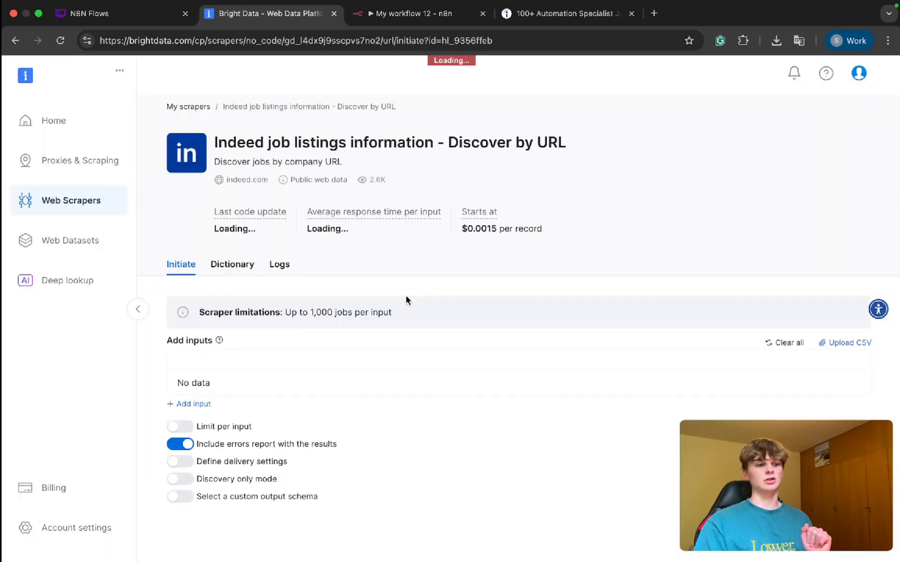
Step: Examine the scraper's URL inputs and run options, highlighting the Add inputs heading
scroll(367, 311, down, 1)
scroll(367, 311, down, 1)
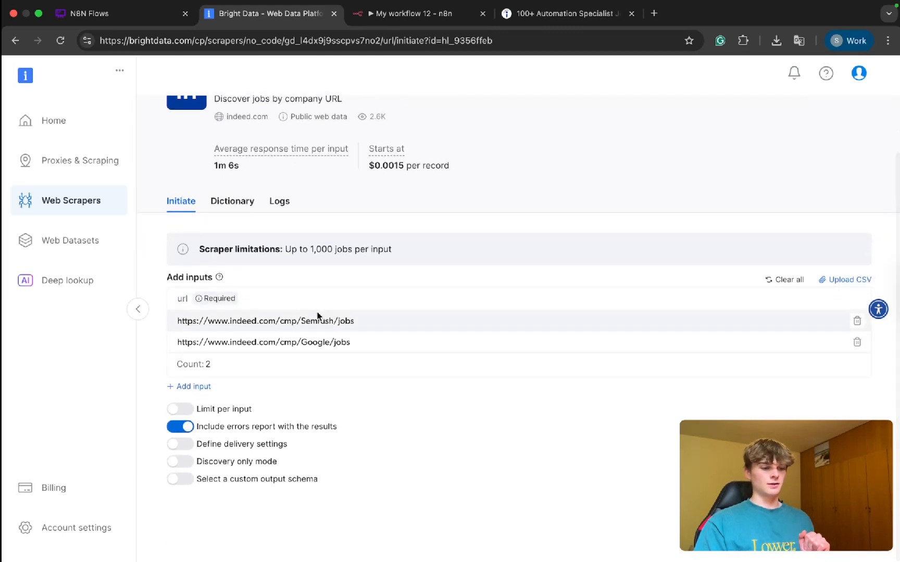
drag(166, 276, 178, 277)
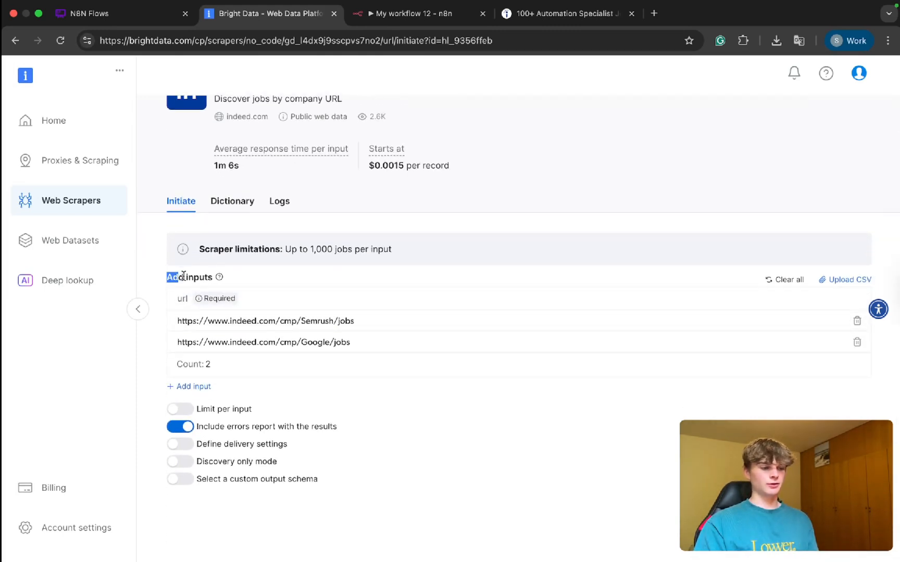
Step: Clear all example URLs from the scraper's inputs and open the Indeed home page
click(783, 281)
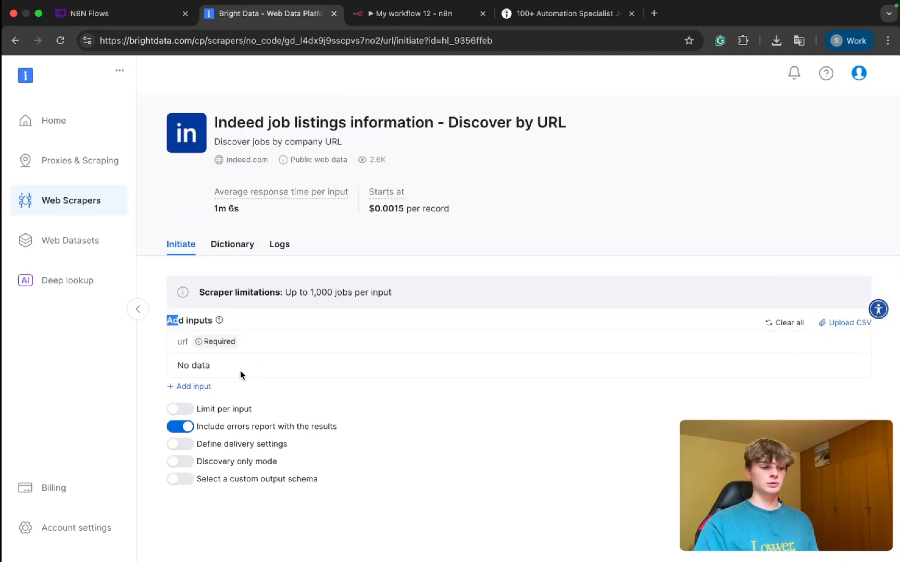
click(548, 16)
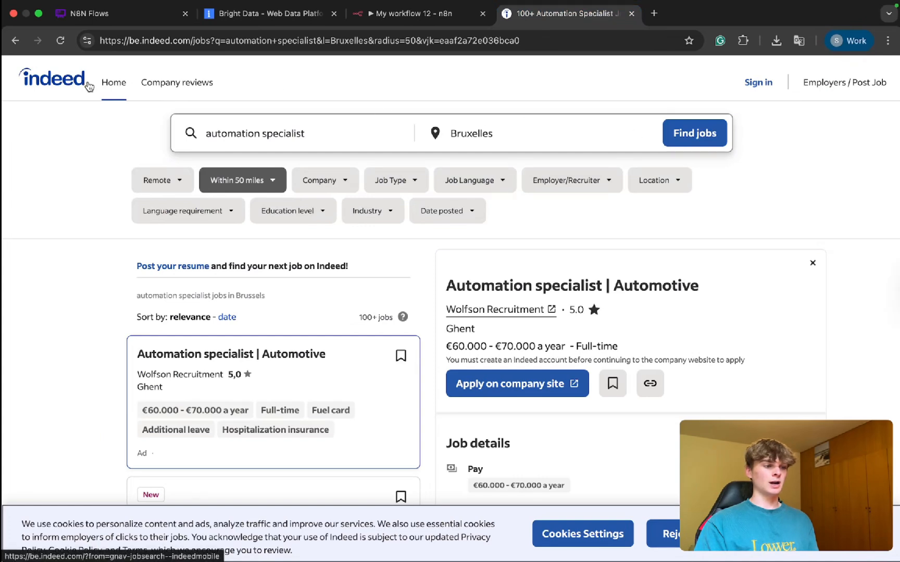
click(114, 83)
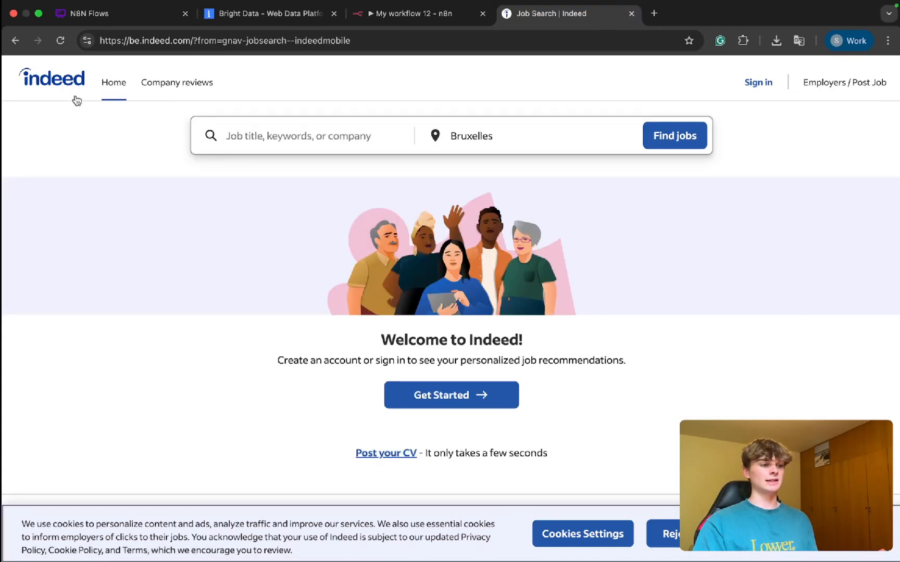
Step: Examine the country subdomain in Indeed's web address and the location suggestions offered for Bruxelles
drag(191, 42, 158, 42)
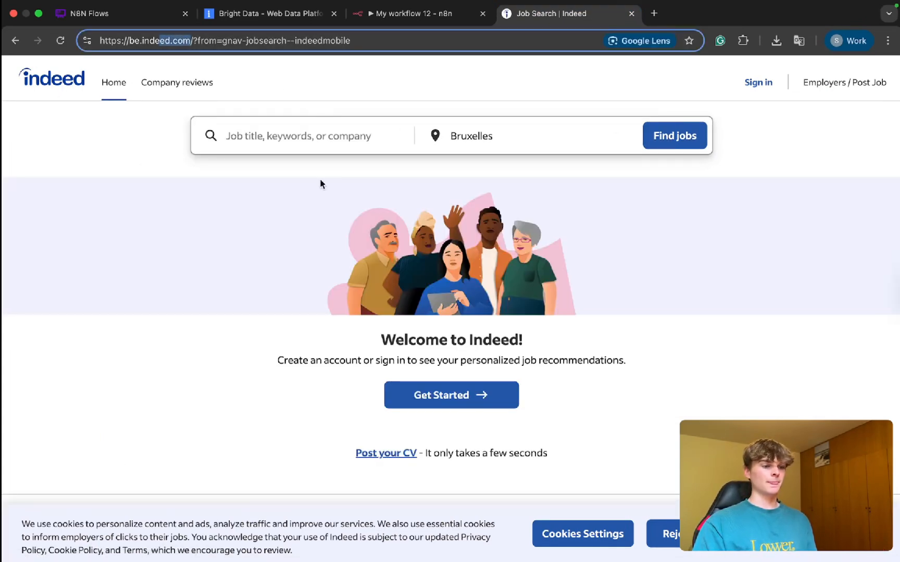
click(145, 144)
double_click(132, 42)
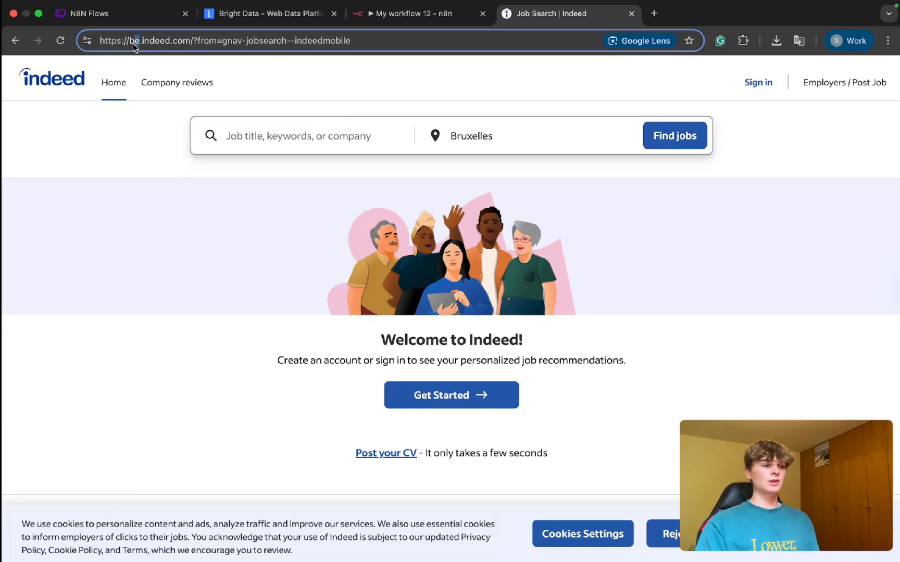
click(134, 143)
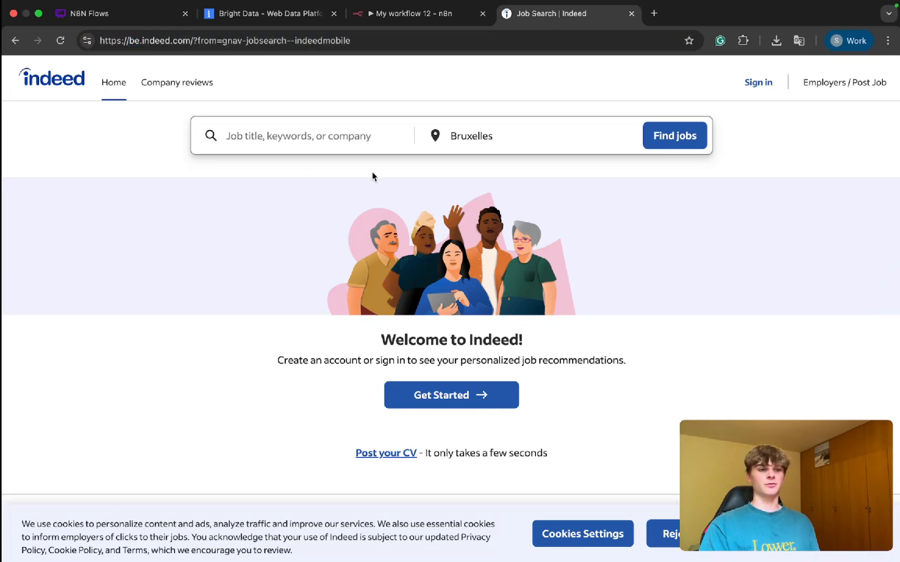
click(460, 136)
scroll(492, 261, down, 3)
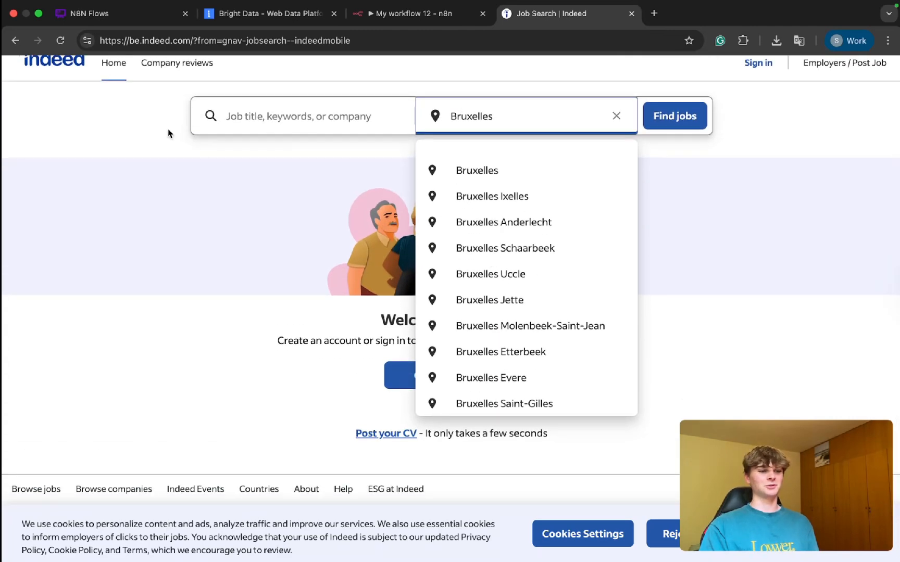
click(168, 134)
scroll(174, 131, up, 2)
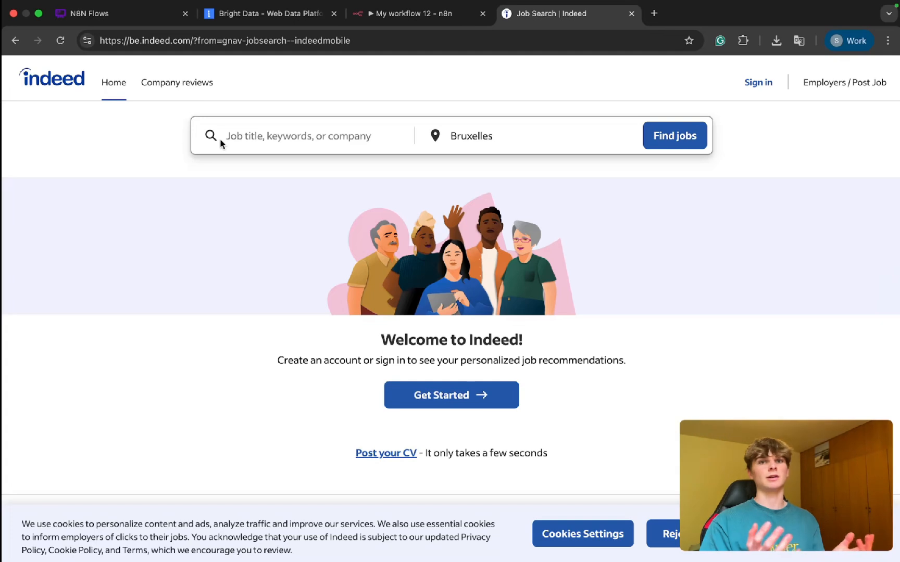
Step: Search Indeed for automation specialist jobs in Bruxelles and copy the URL of the results page
click(272, 137)
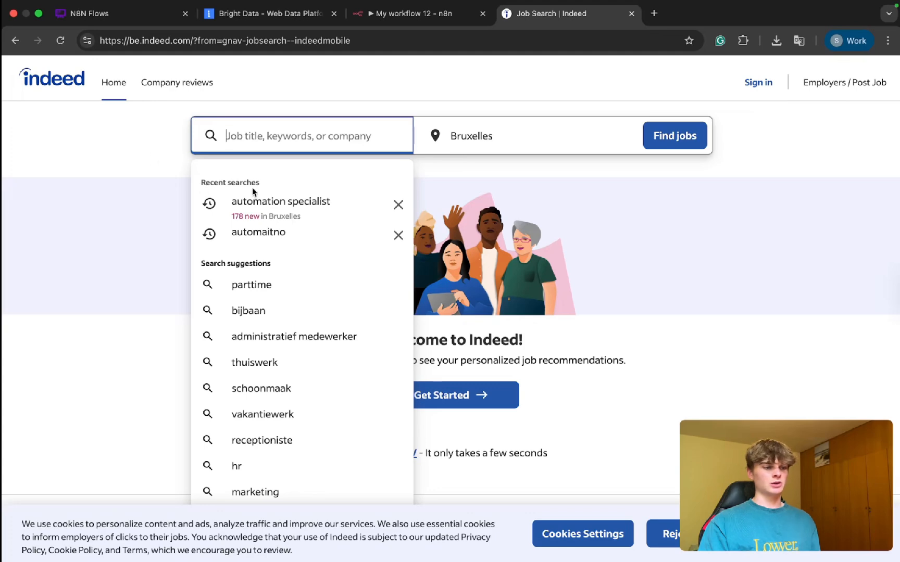
click(276, 202)
click(696, 137)
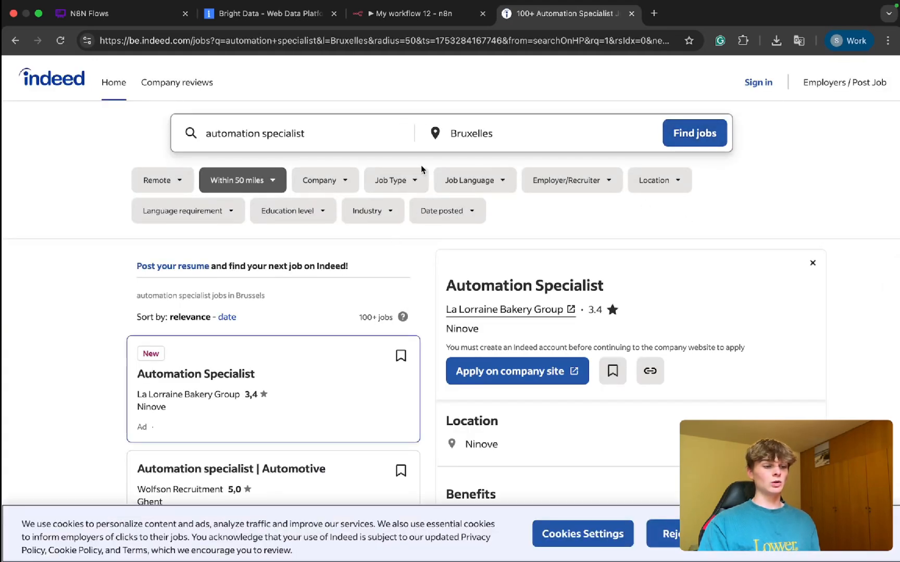
click(266, 44)
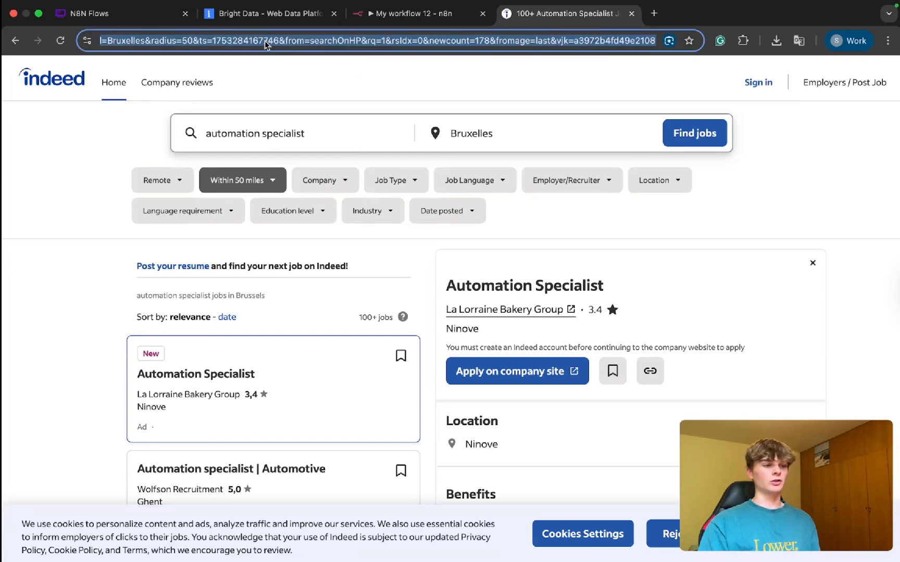
Step: Add the copied Indeed search URL as an input of the Bright Data scraper
click(268, 17)
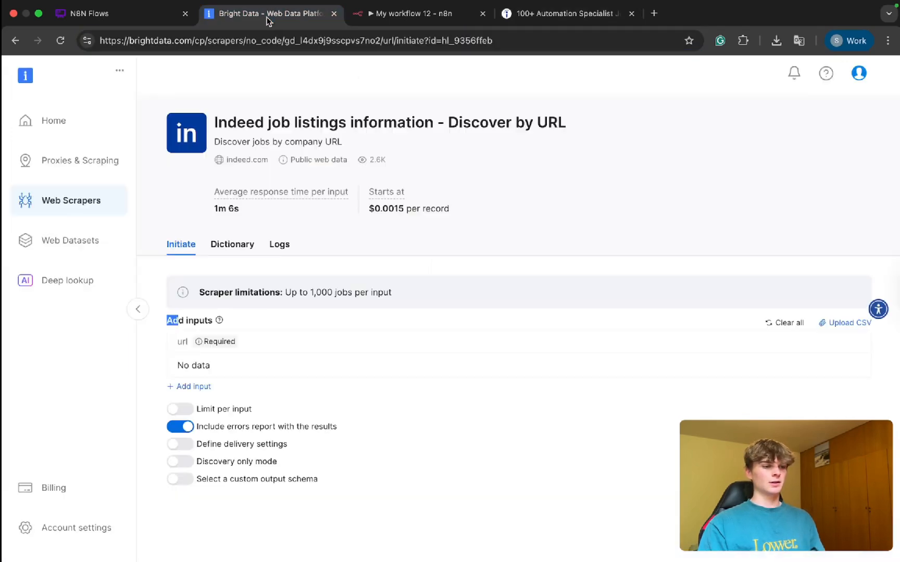
click(186, 386)
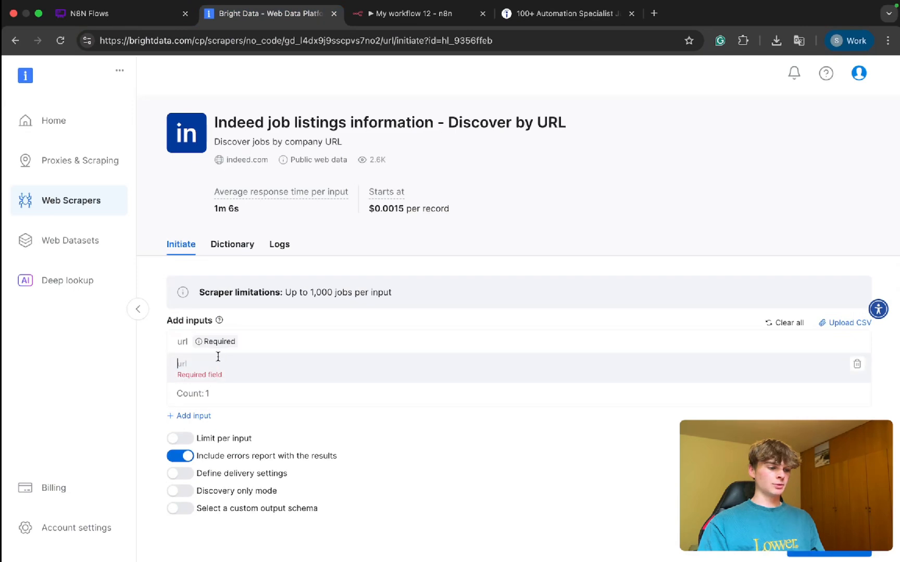
key(super+v)
click(519, 413)
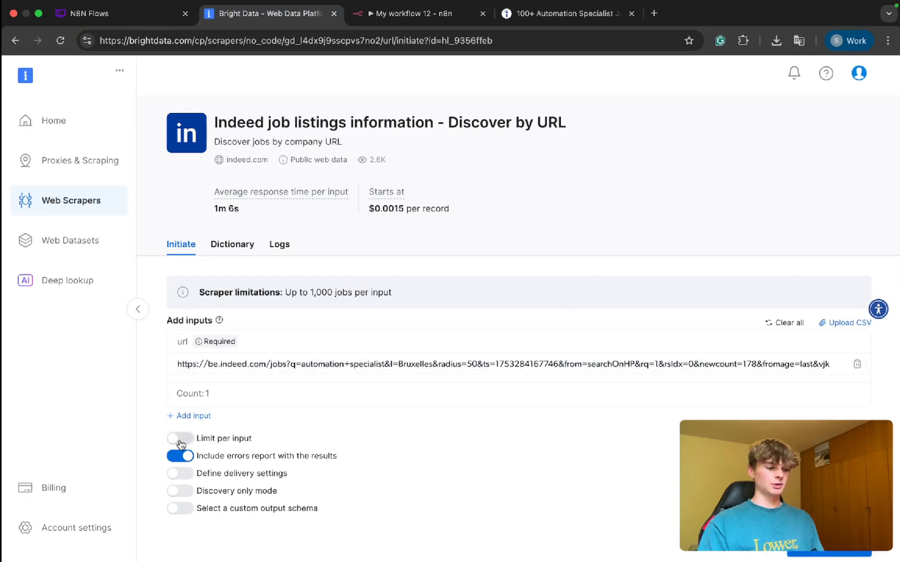
Step: Limit the scraper to 5 records per input and start the collection
click(180, 438)
click(226, 470)
key(BackSpace)
text(5)
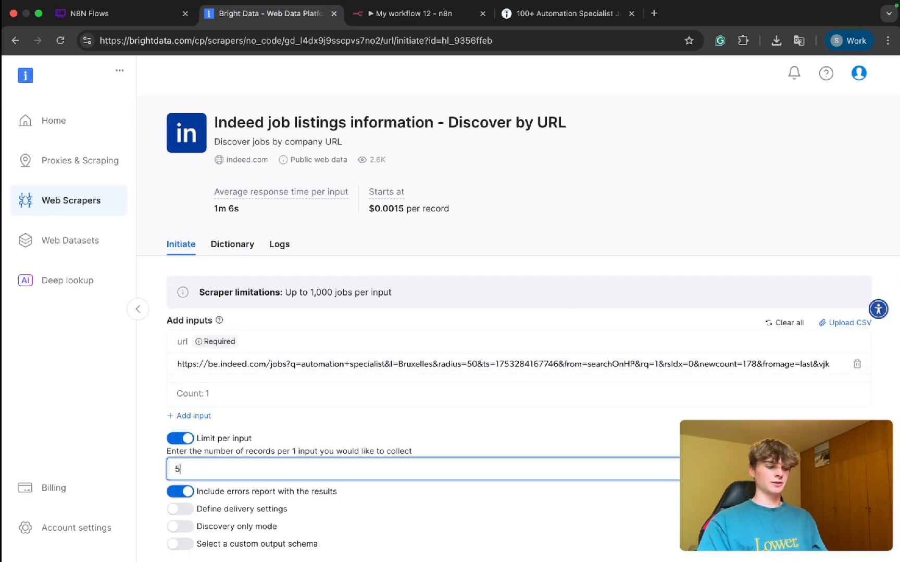
click(359, 431)
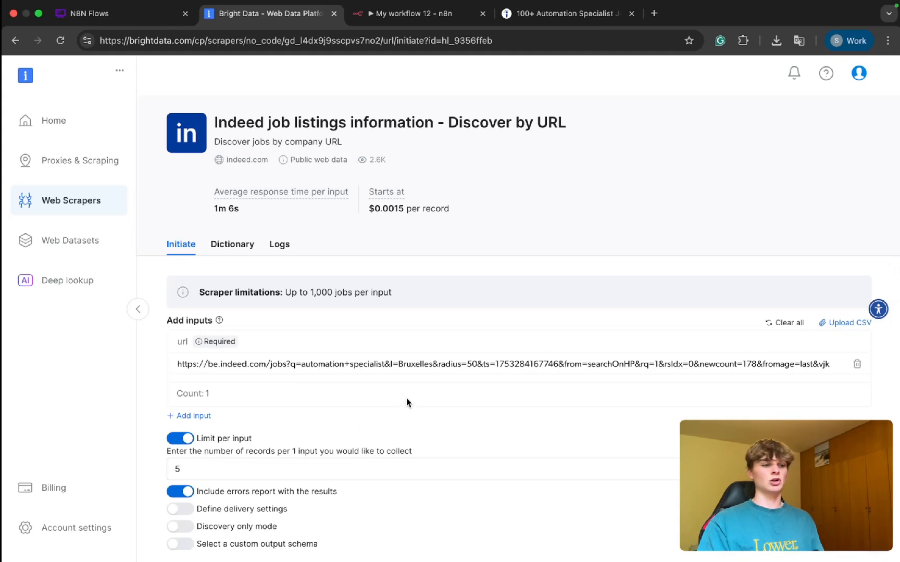
scroll(407, 403, down, 2)
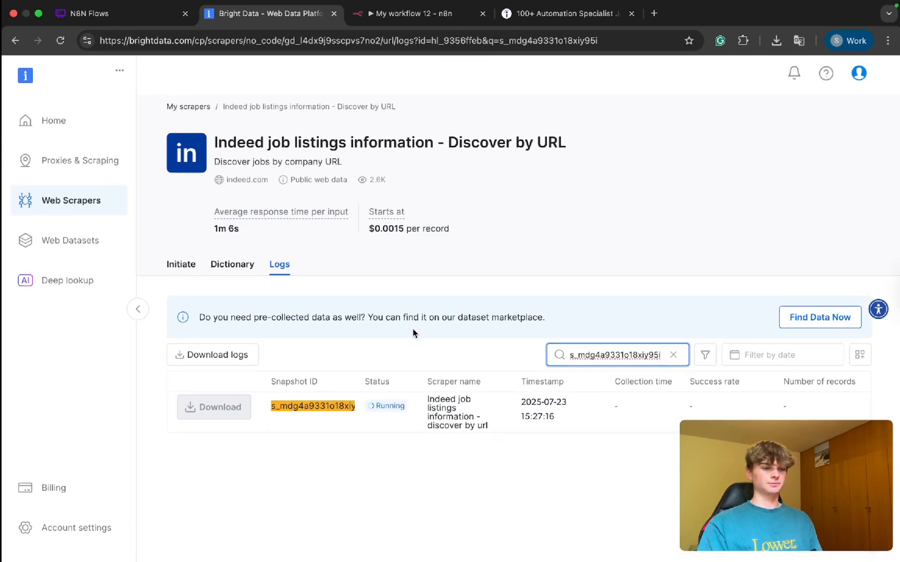
Step: Browse the automation specialist listings on Indeed and try to open a further page of results
click(543, 18)
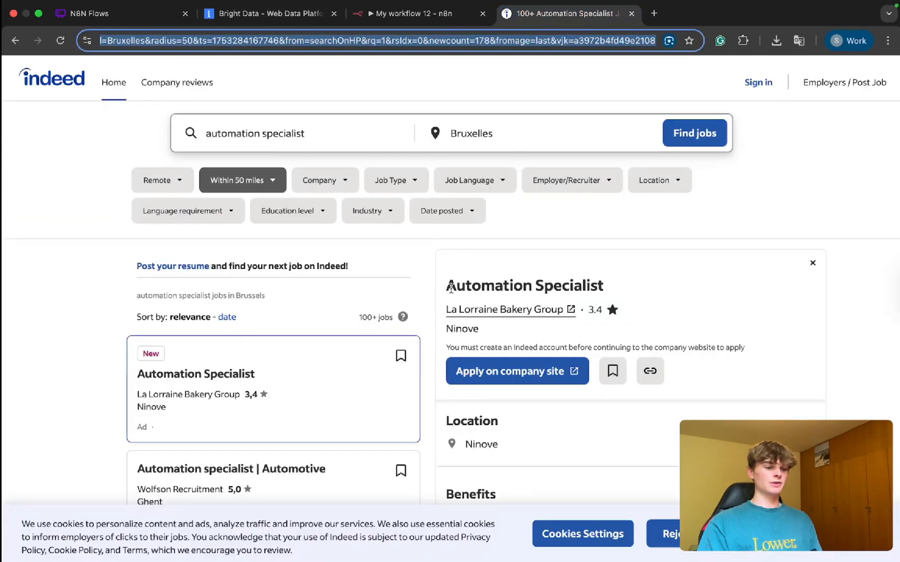
scroll(347, 303, down, 8)
scroll(349, 303, down, 15)
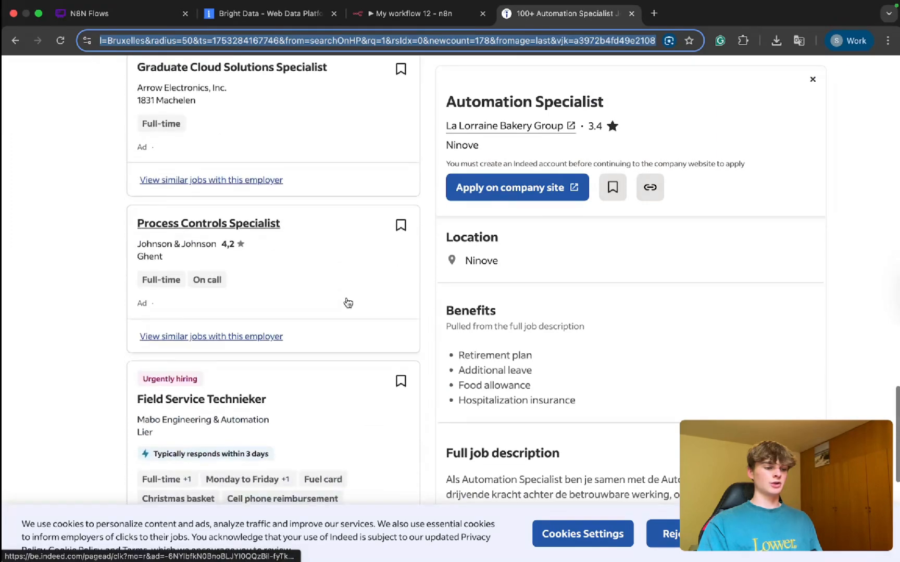
scroll(348, 303, up, 1)
click(327, 456)
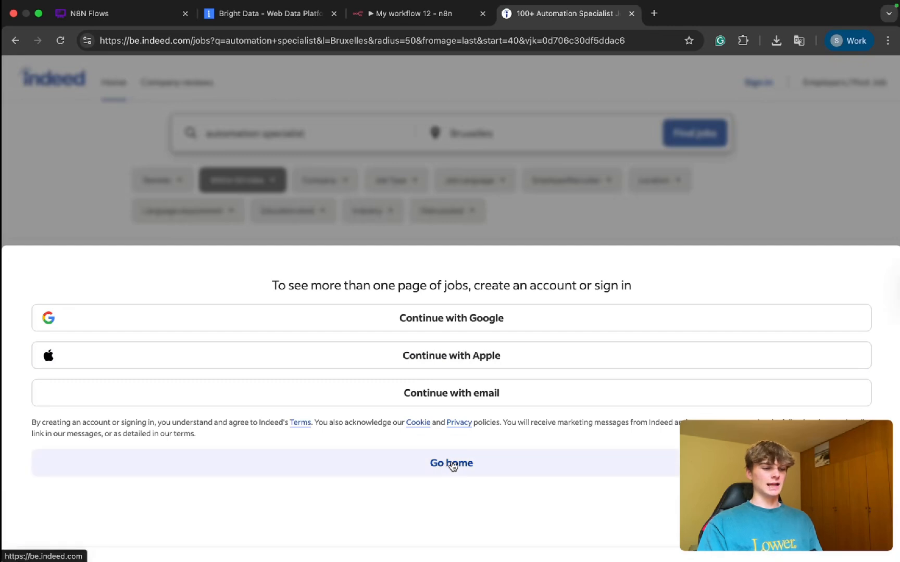
Step: Try to sign in to Indeed with a Google account, and close the Indeed page without entering a phone number
click(477, 327)
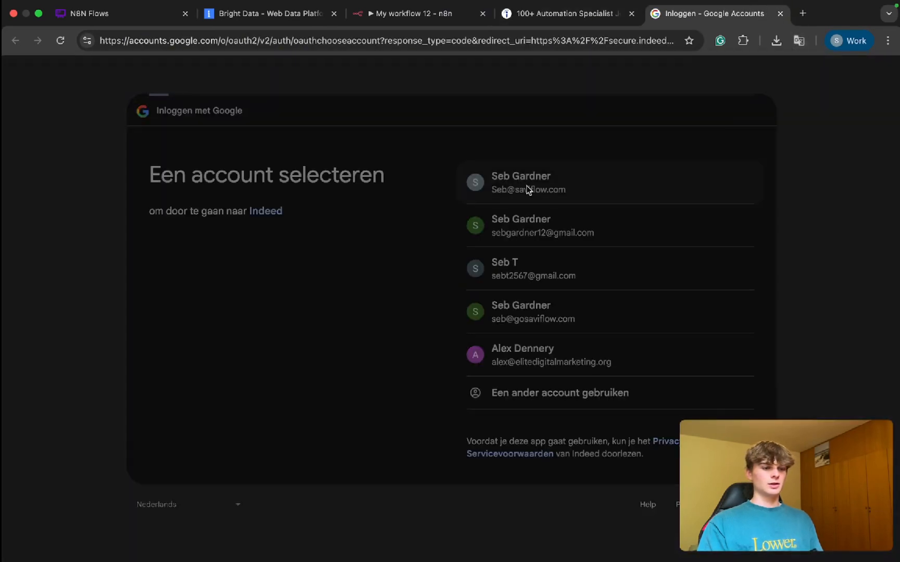
click(675, 444)
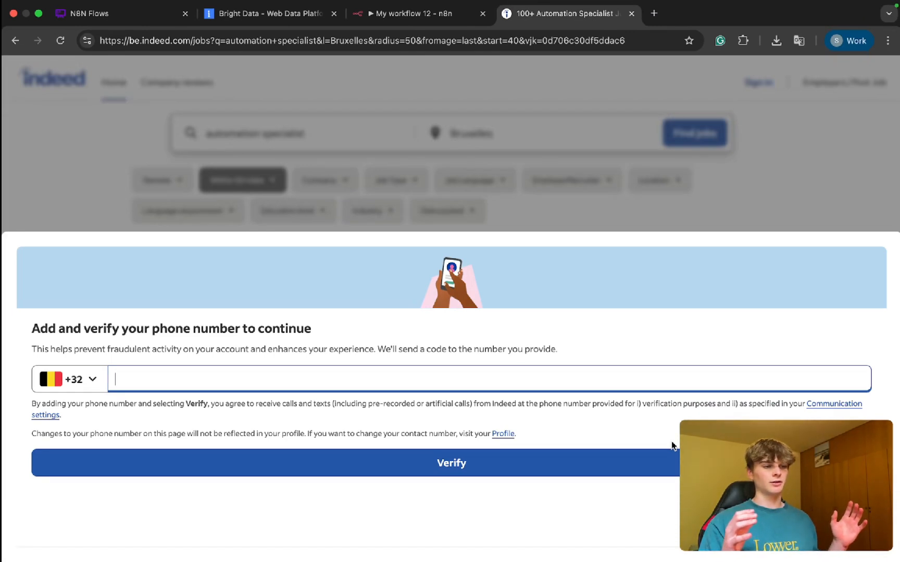
click(255, 18)
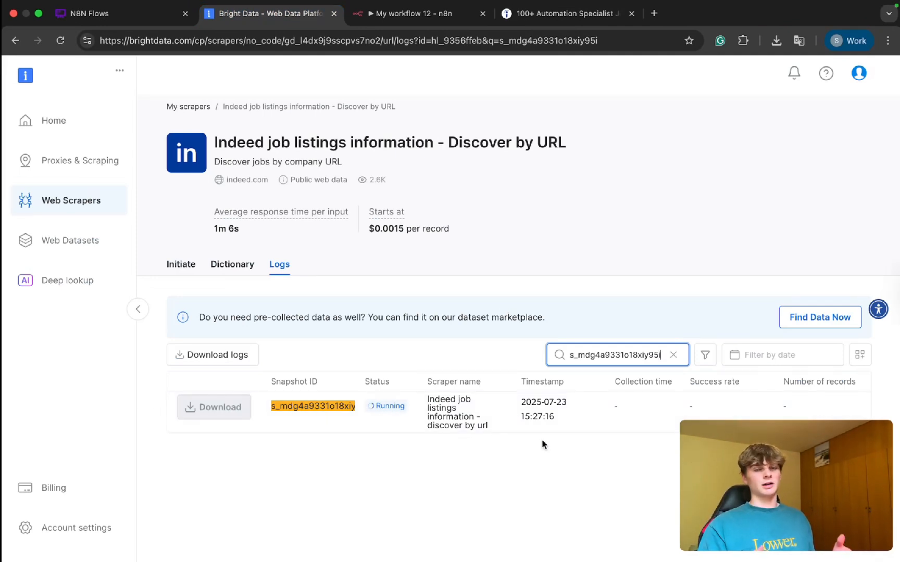
click(531, 16)
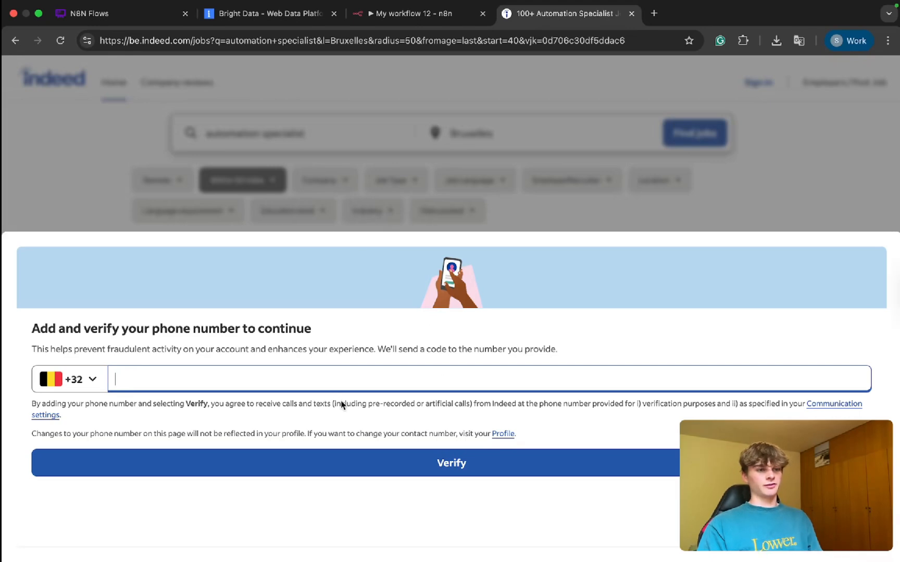
key(super+w)
Step: Search the web for "indeed", open its job search site and list automation specialist jobs in Bruxelles again
key(super+t)
text(indeed)
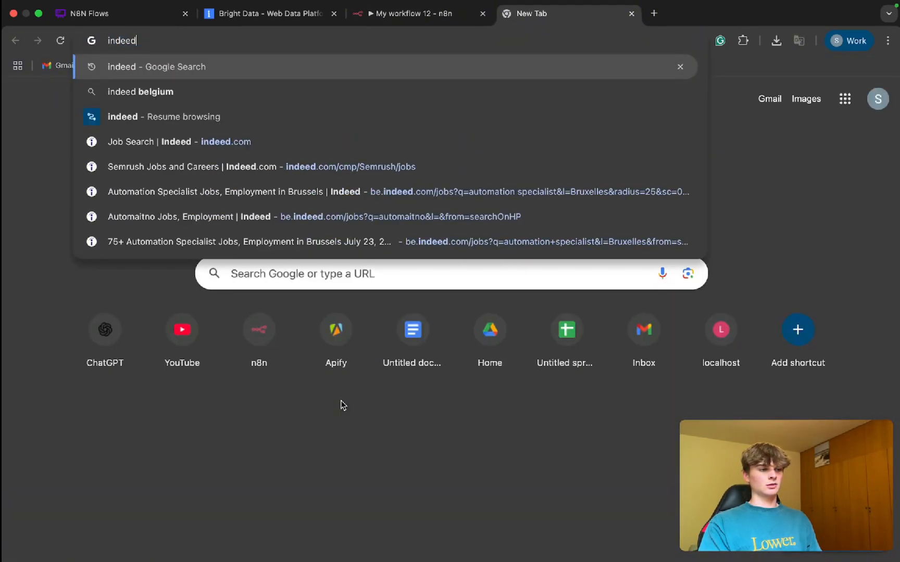
key(Return)
scroll(314, 417, down, 1)
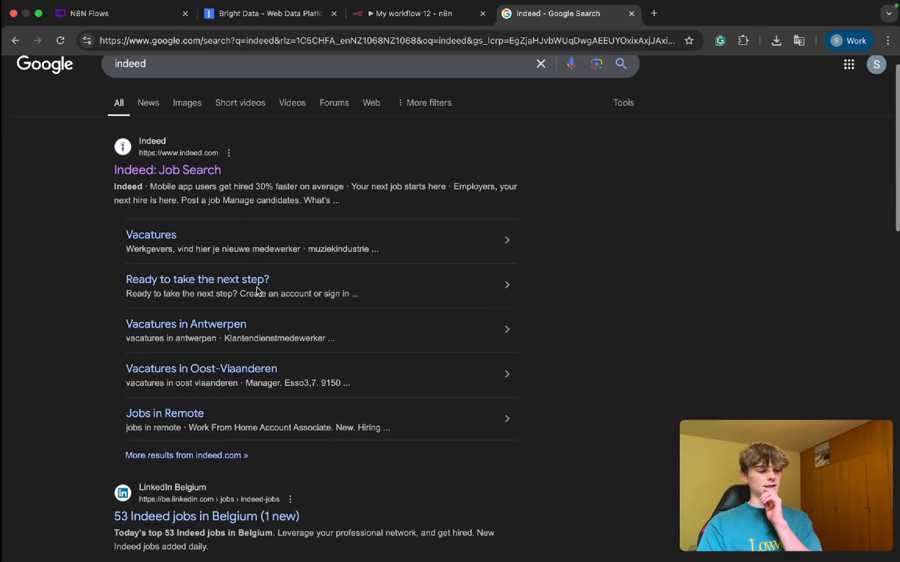
click(177, 156)
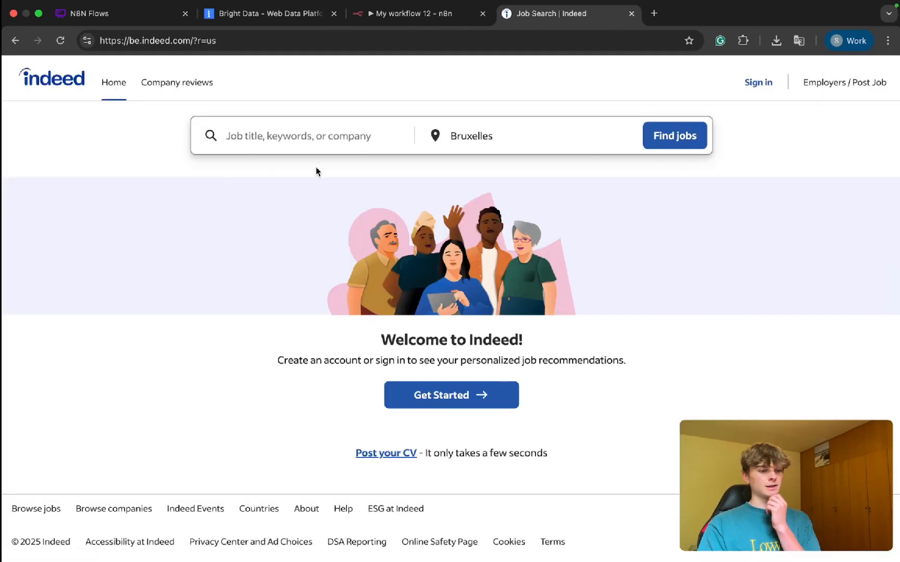
click(285, 138)
click(284, 207)
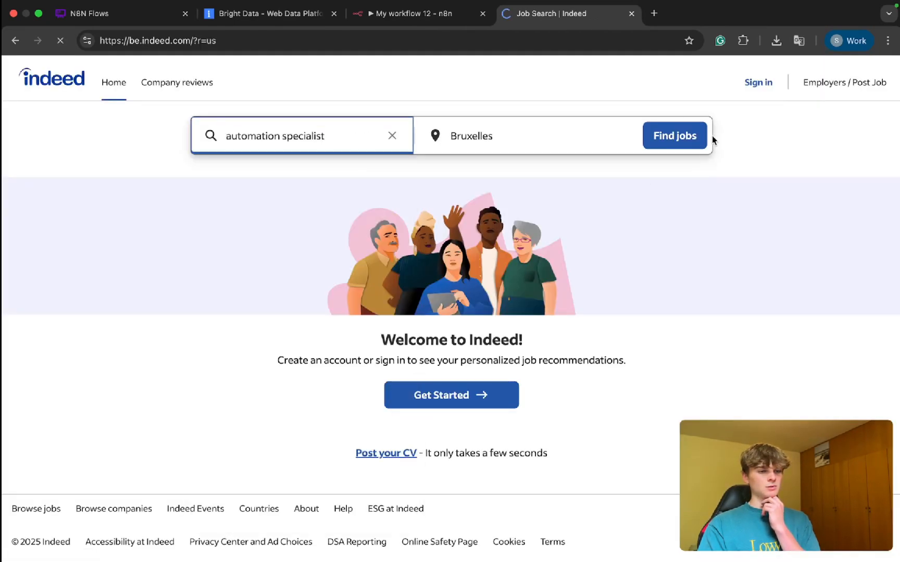
scroll(377, 308, down, 1)
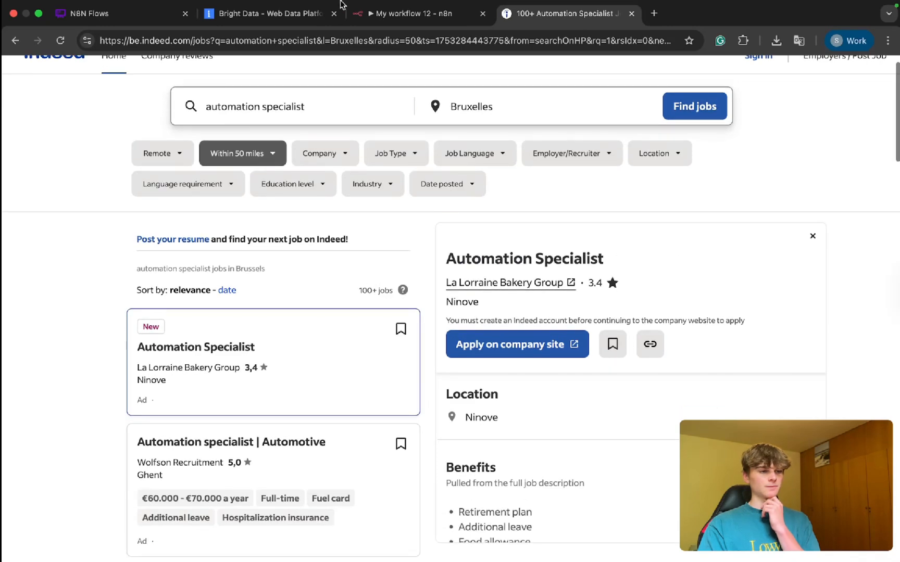
Step: Review the scraper run in Bright Data's logs and highlight the dataset ID starting with gd_ in the page address
click(267, 14)
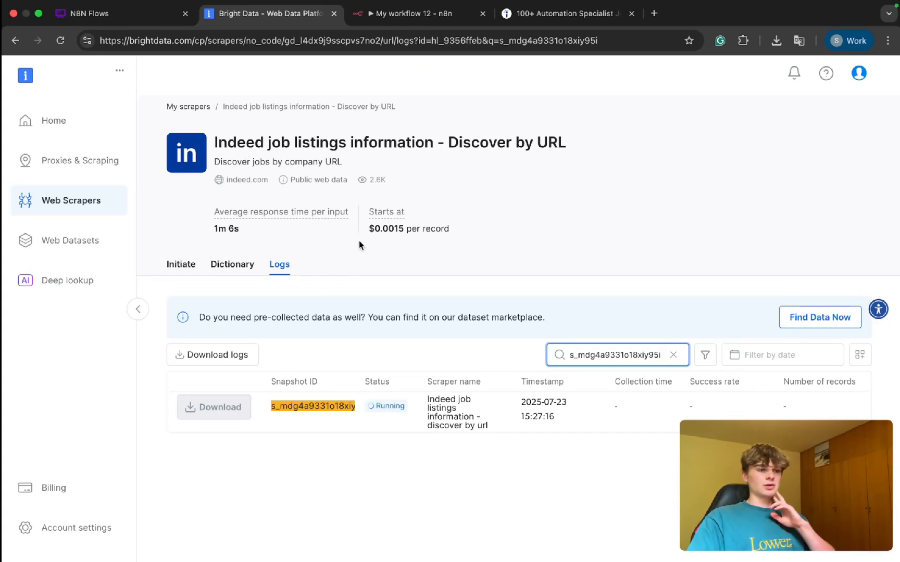
drag(381, 41, 288, 48)
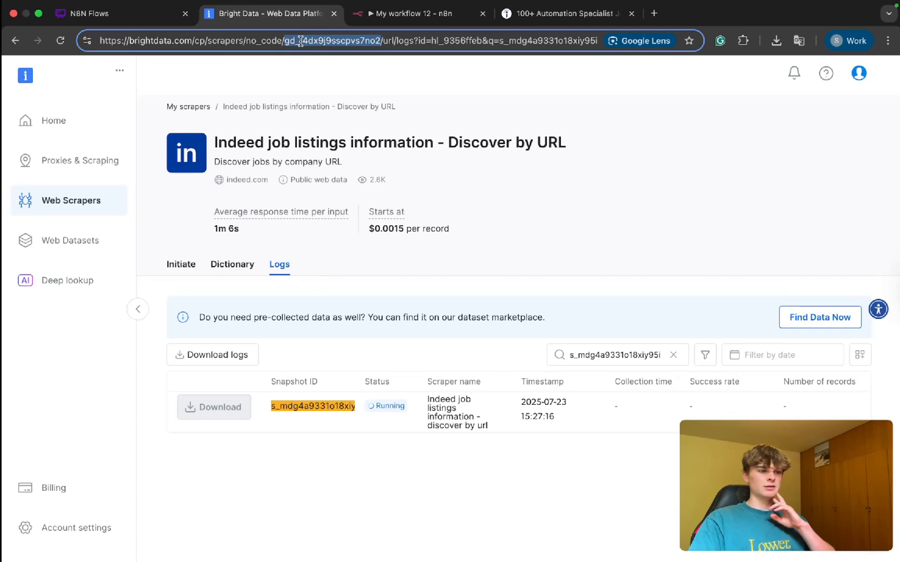
scroll(296, 68, up, 5)
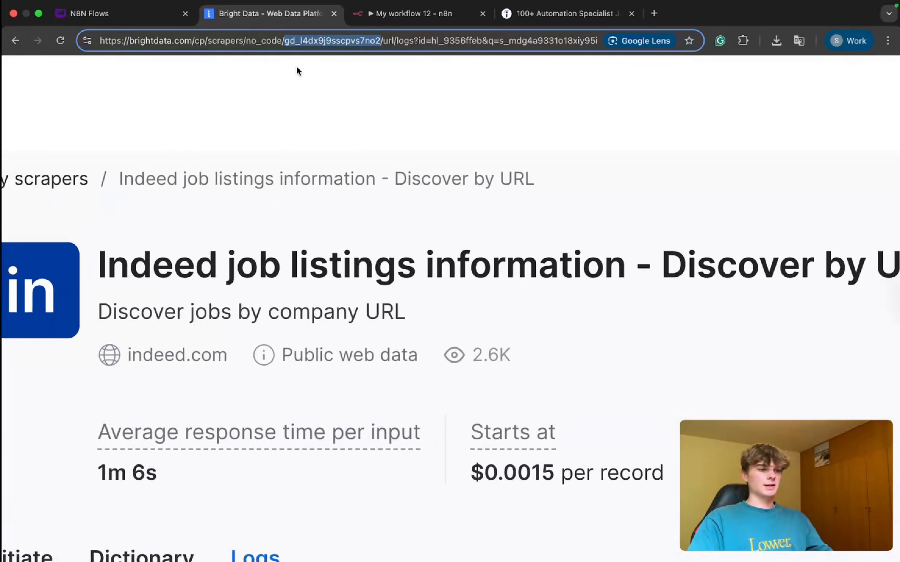
scroll(297, 67, down, 5)
click(294, 41)
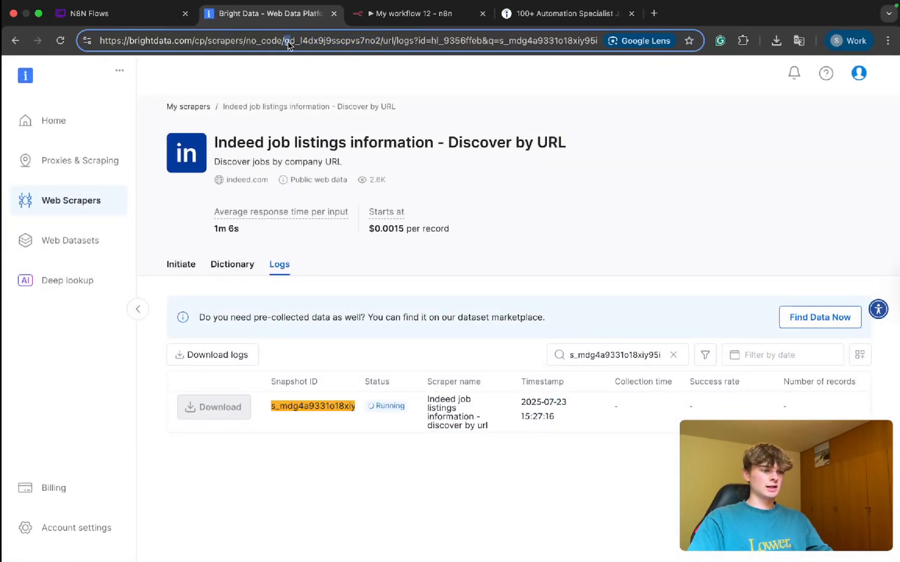
drag(287, 42, 369, 40)
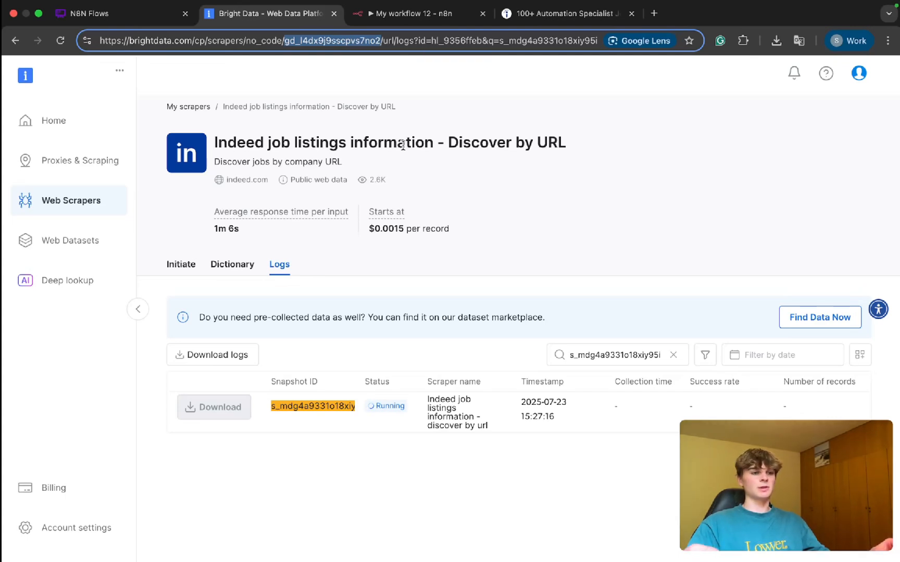
click(488, 187)
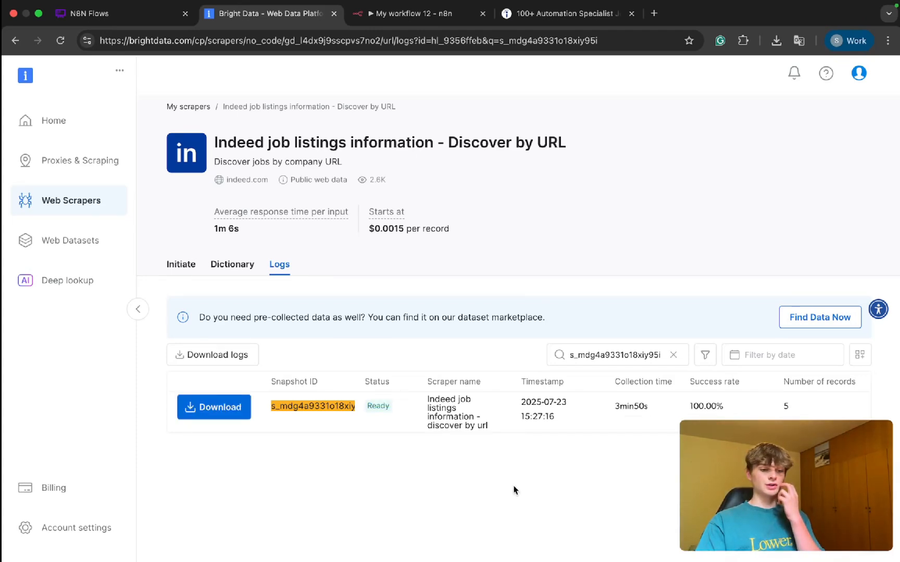
Step: Examine the logged run's number of records, collection time and available download formats
scroll(797, 416, right, 5)
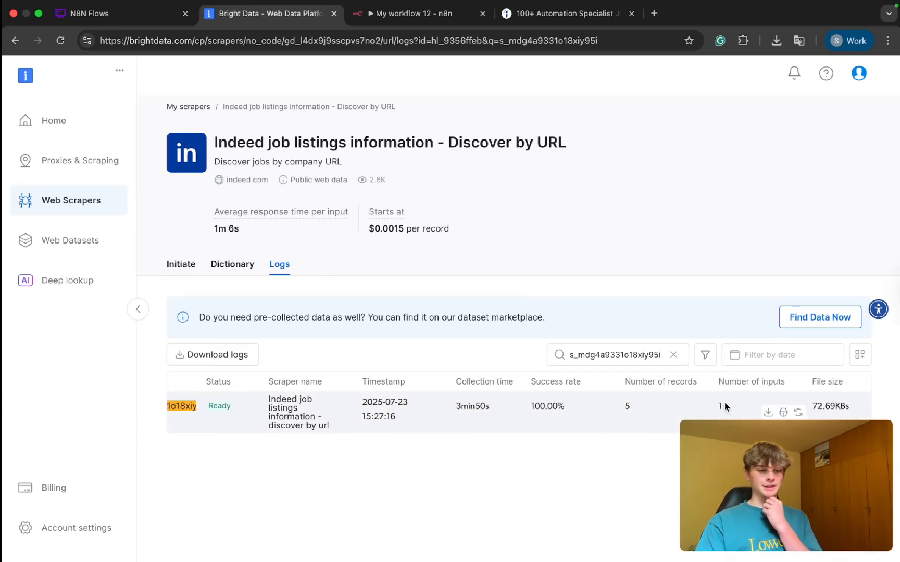
drag(631, 385, 701, 385)
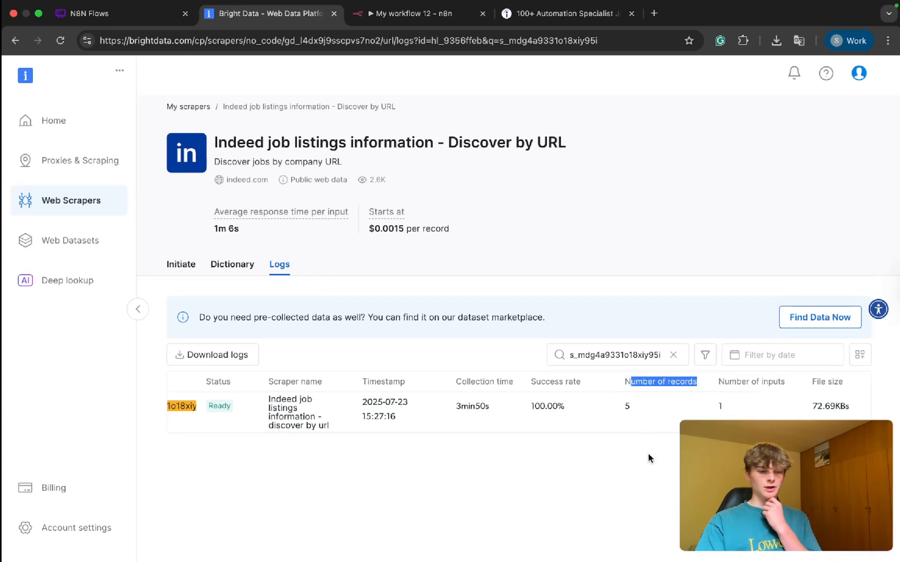
click(634, 409)
double_click(634, 411)
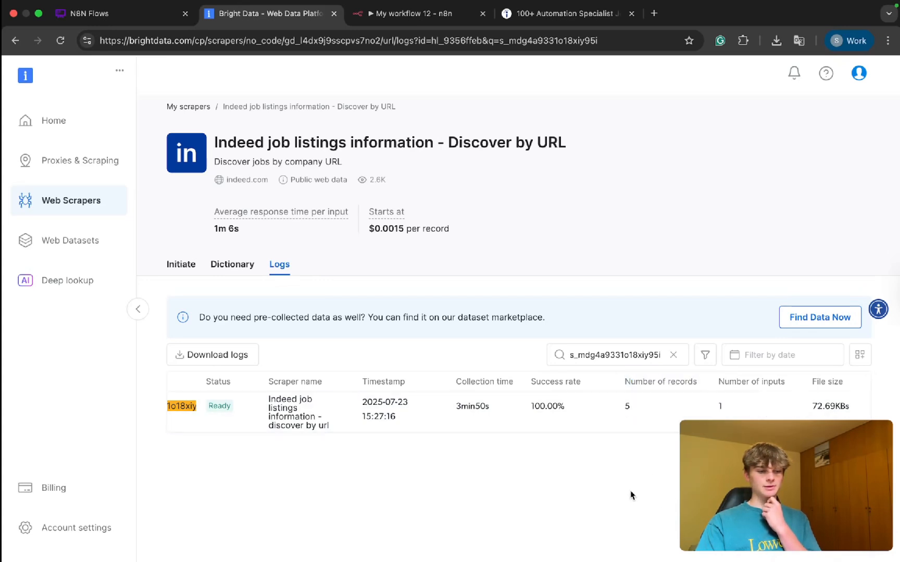
scroll(450, 390, left, 5)
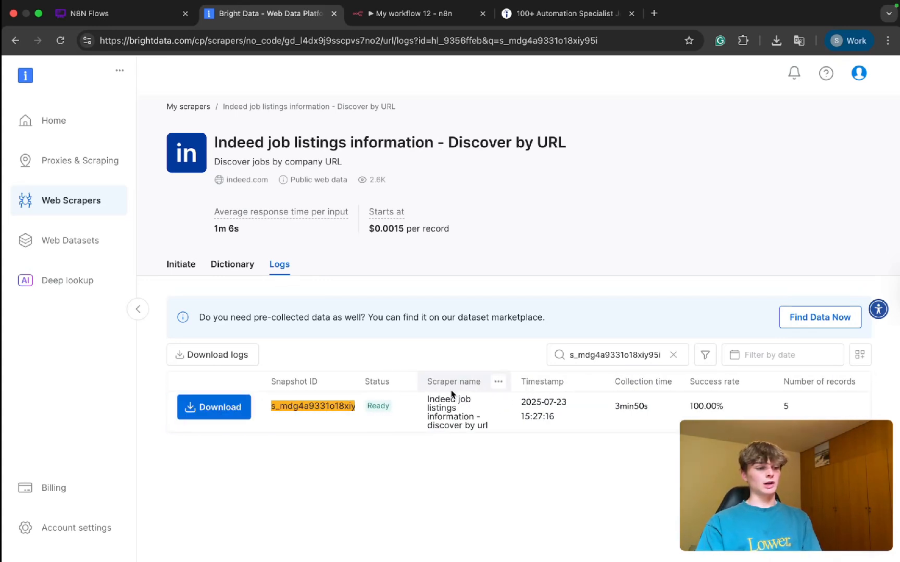
click(220, 406)
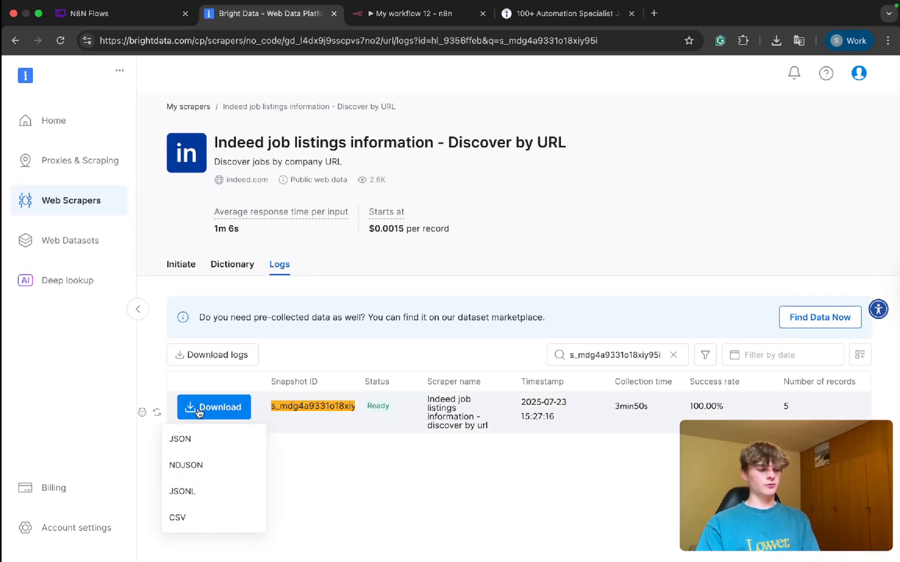
scroll(543, 382, right, 2)
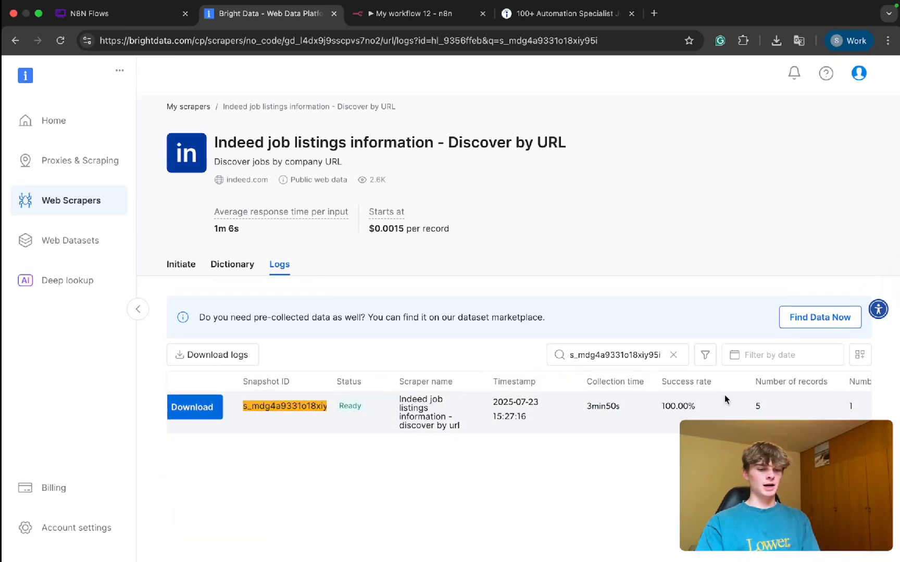
scroll(633, 410, right, 5)
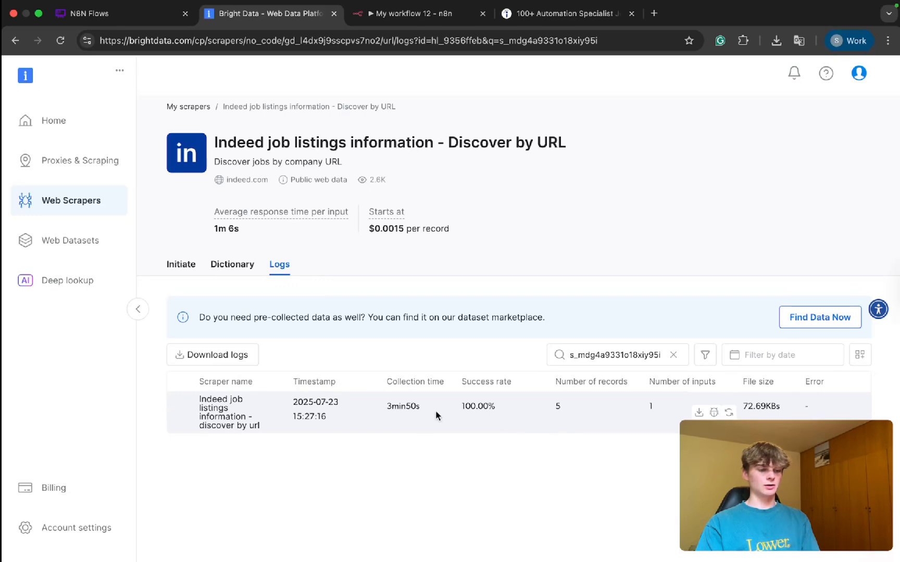
drag(422, 406, 372, 411)
click(421, 458)
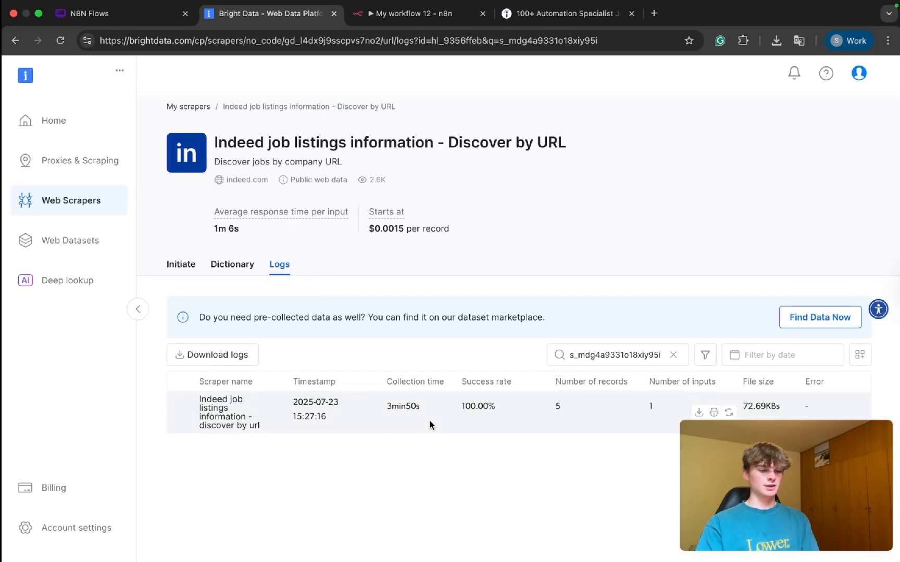
scroll(430, 421, left, 5)
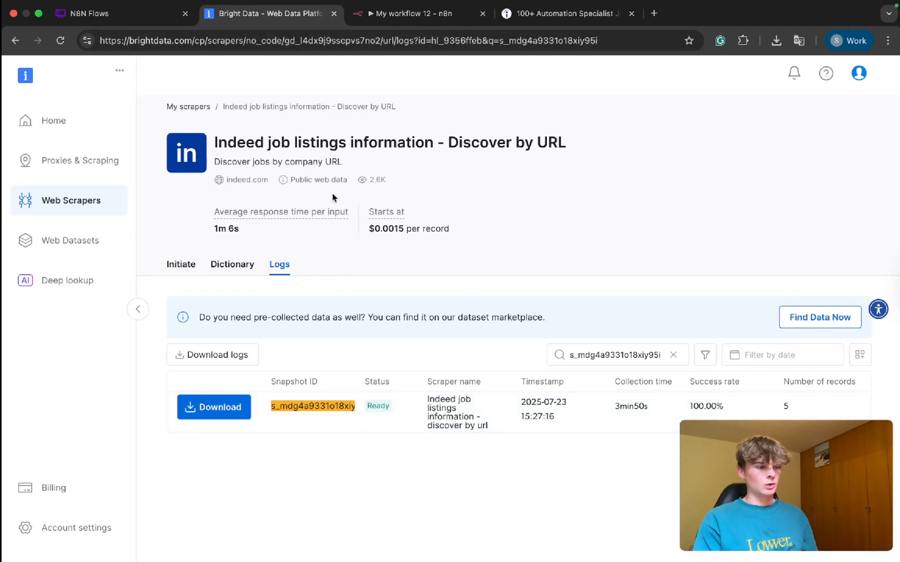
Step: Search the Web Scrapers Library for "indeed" and open the indeed.com scrapers
click(83, 213)
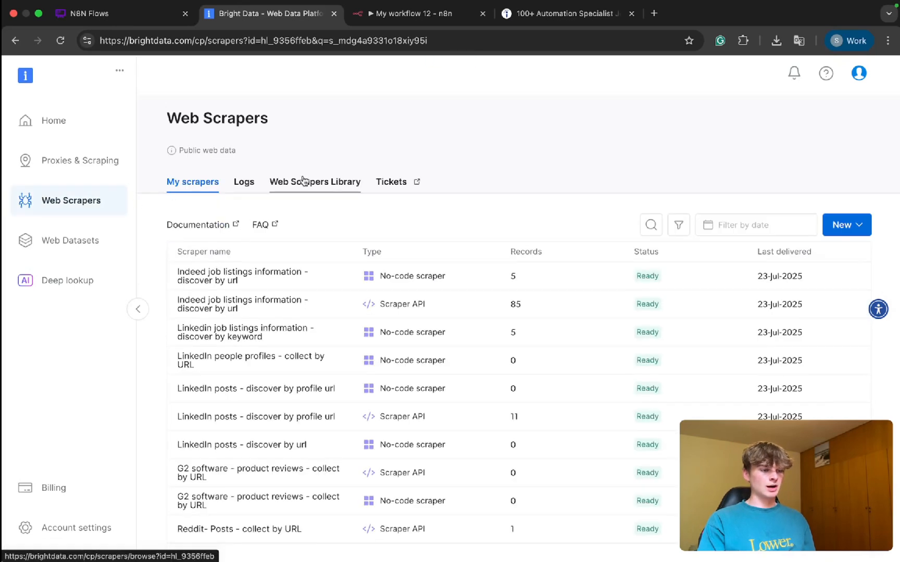
click(320, 181)
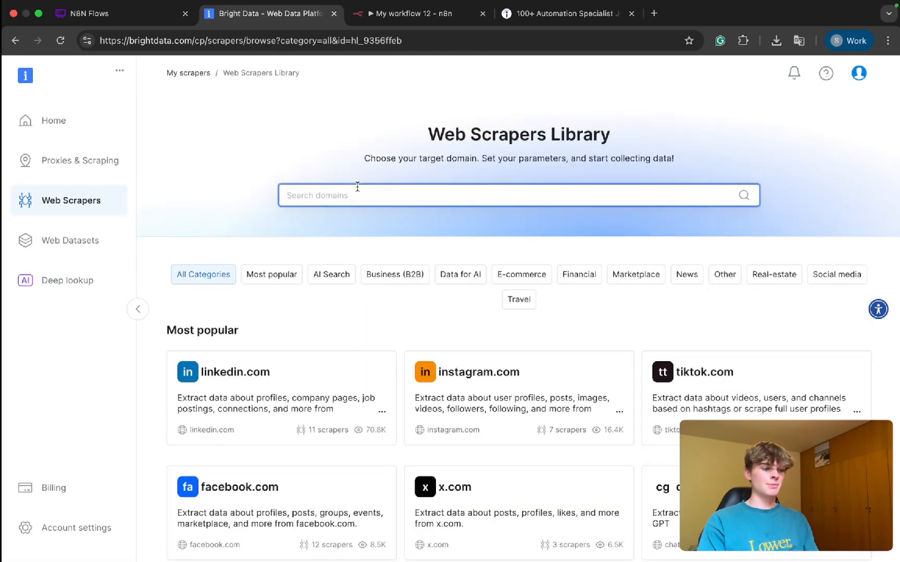
text(indeed)
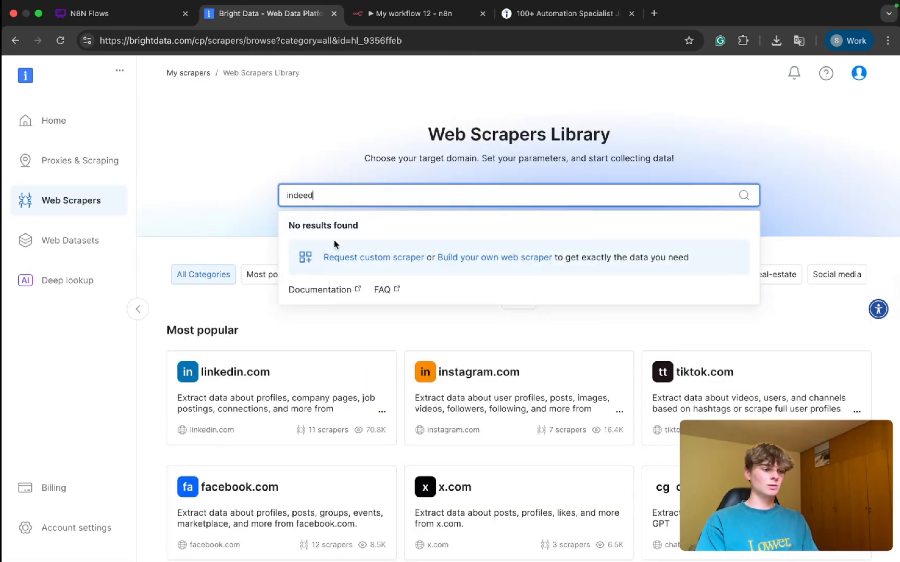
click(322, 242)
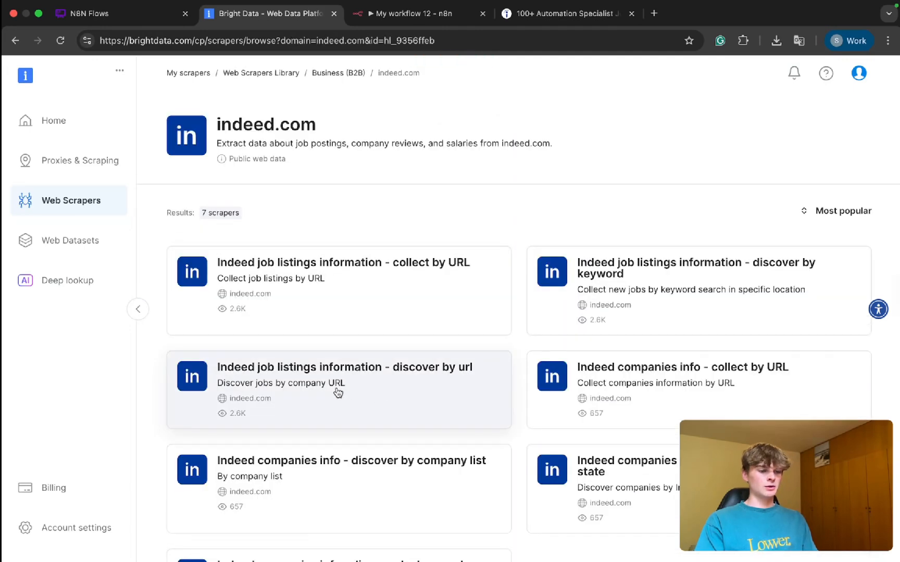
Step: Open the "Indeed job listings information - discover by url" scraper as a Scraper API and show its API request builder
click(356, 388)
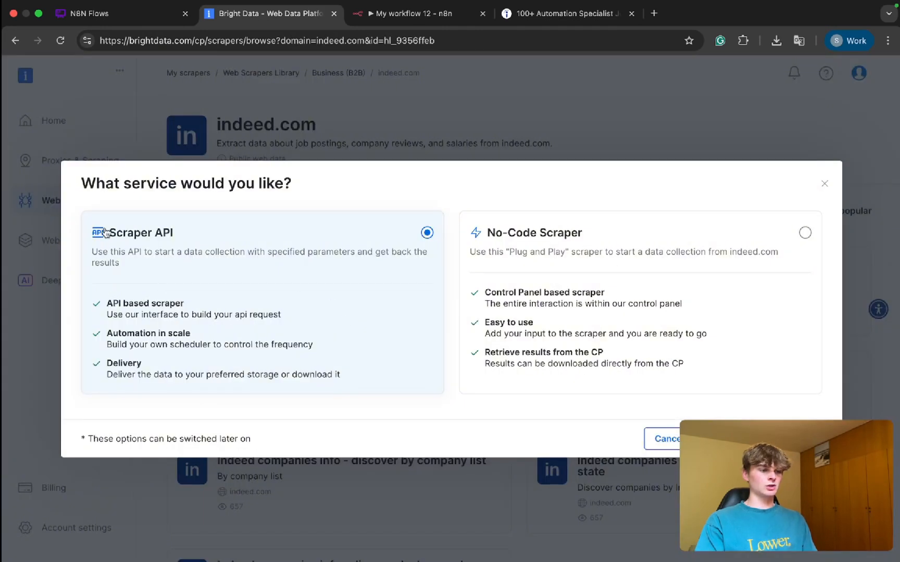
click(762, 439)
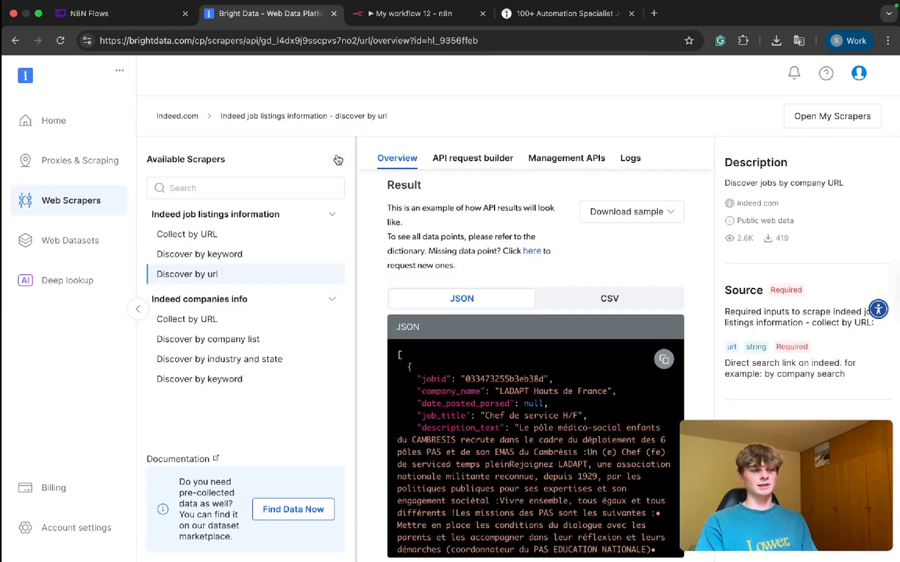
click(338, 160)
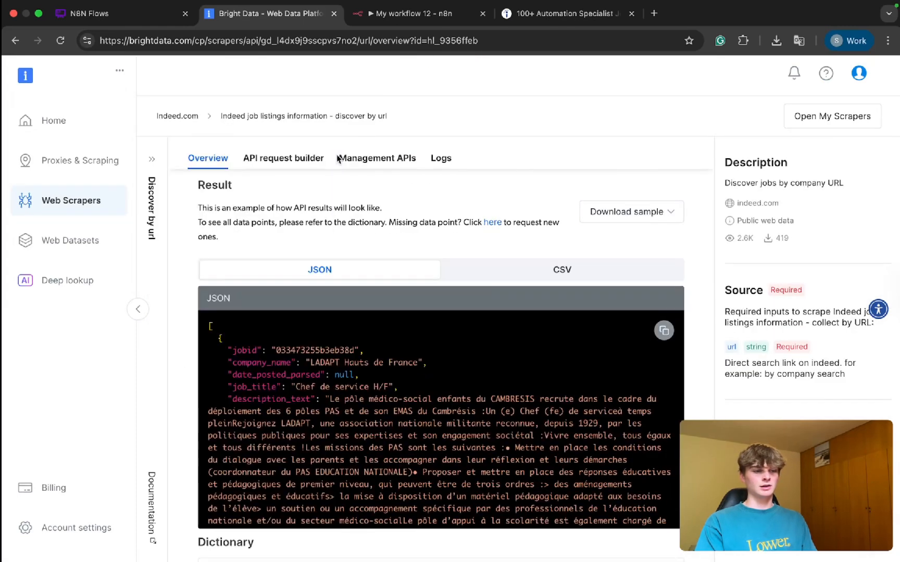
click(270, 160)
scroll(421, 297, down, 3)
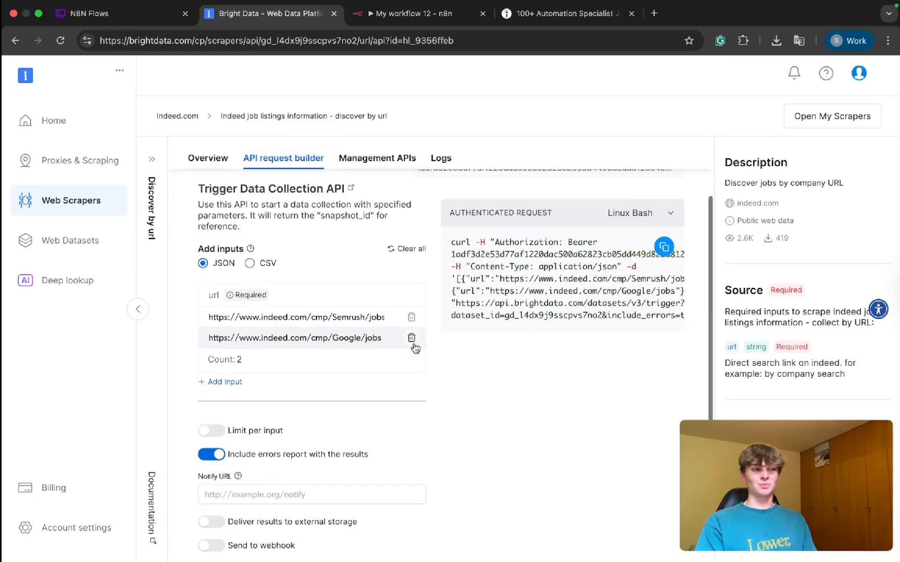
Step: Switch to the new n8n workflow and add a manual trigger as its first step
click(417, 14)
click(451, 309)
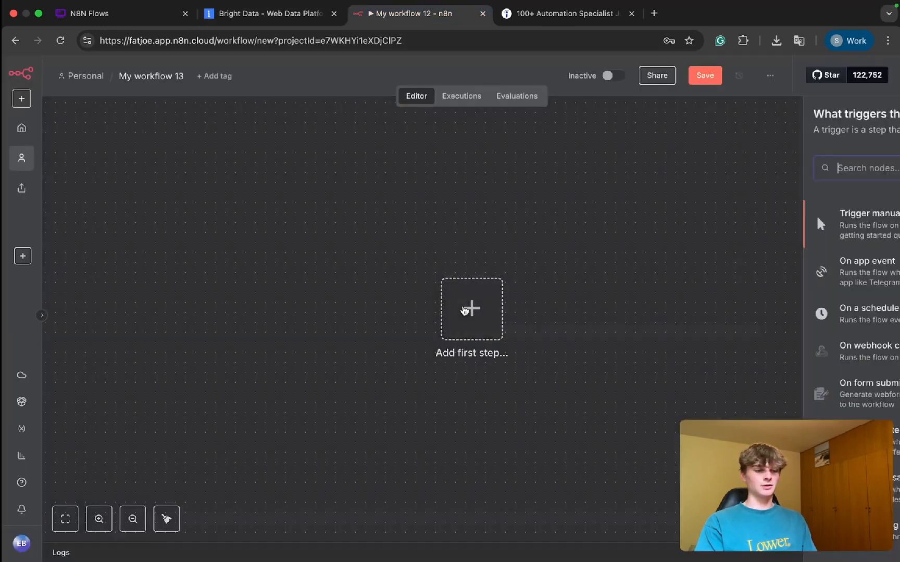
click(674, 214)
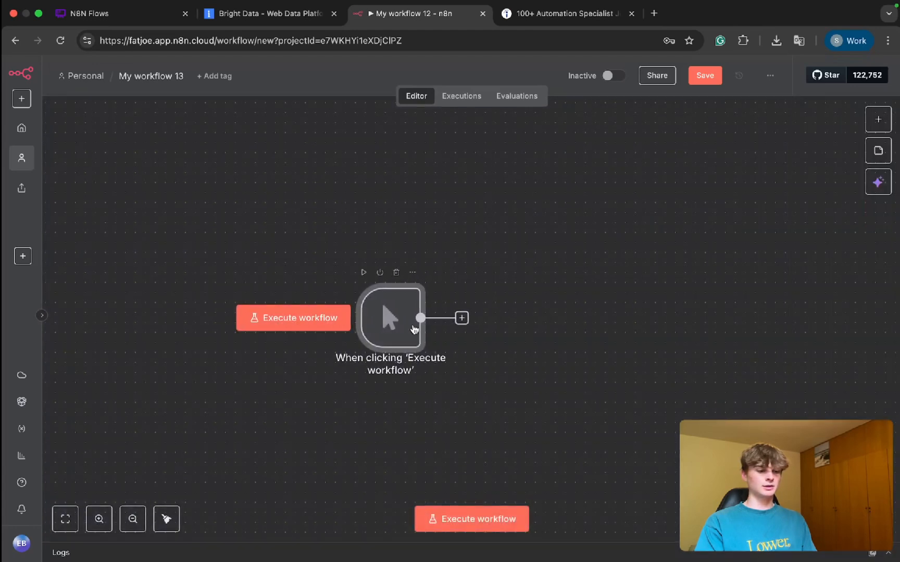
Step: Add an HTTP Request node after the manual trigger and set its method to POST
click(462, 318)
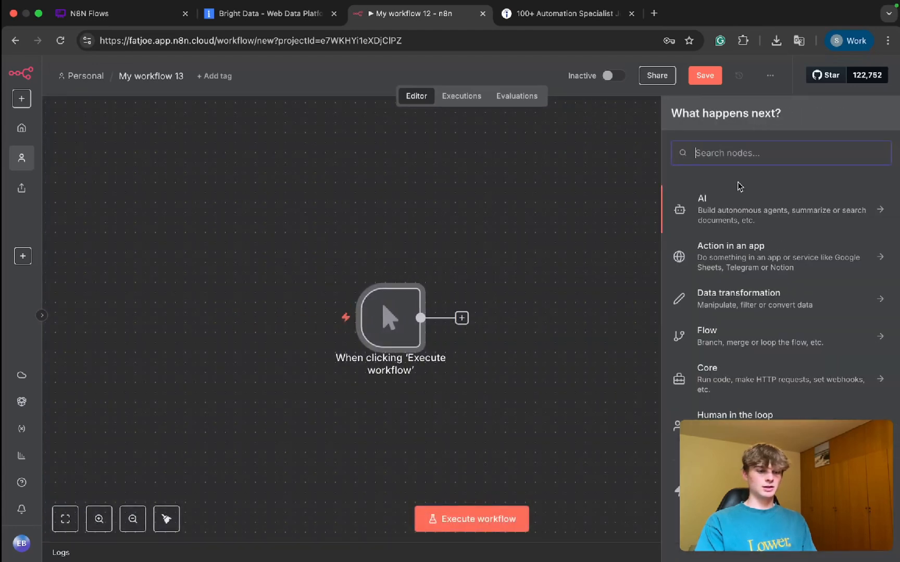
text(http)
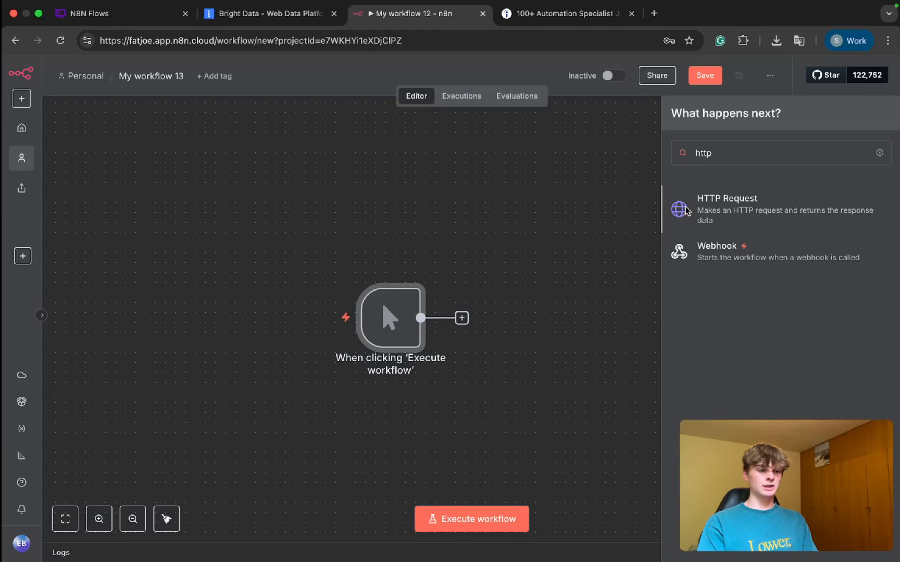
click(687, 210)
click(381, 187)
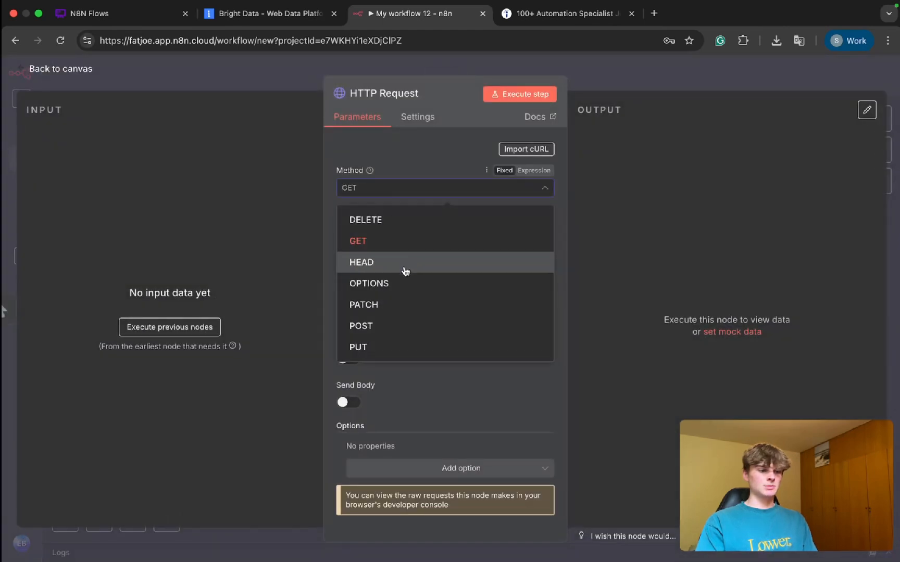
click(401, 326)
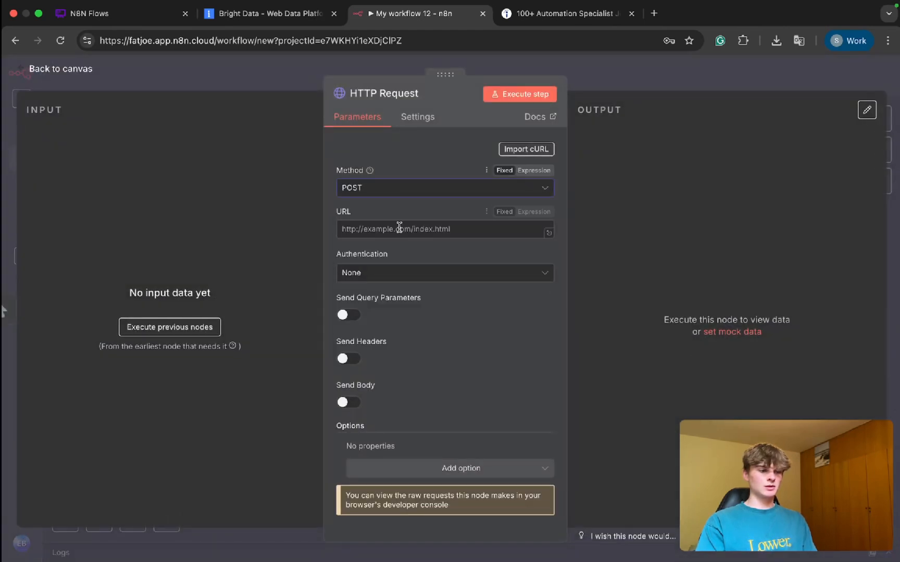
Step: Copy Bright Data's authenticated cURL request, including the API key, and import it into the HTTP Request node in n8n
click(244, 21)
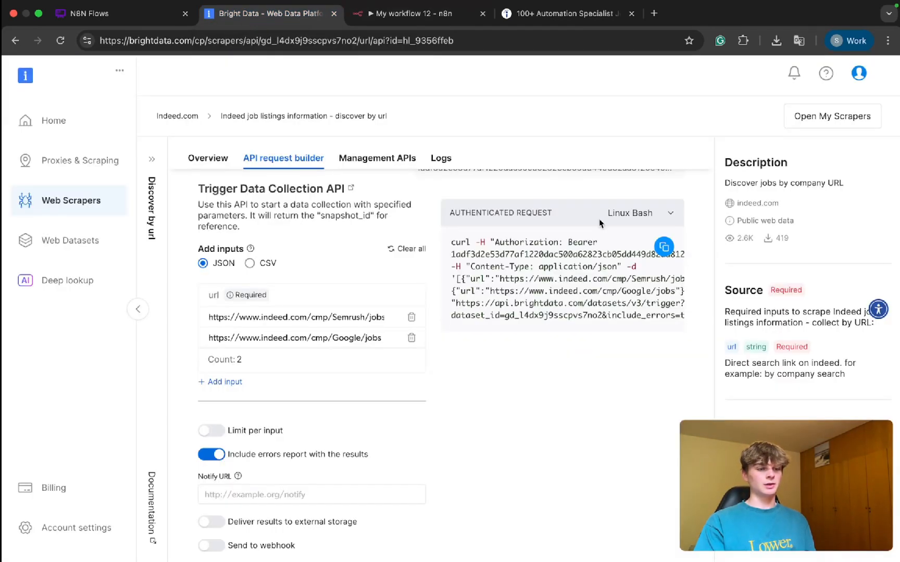
scroll(615, 215, up, 2)
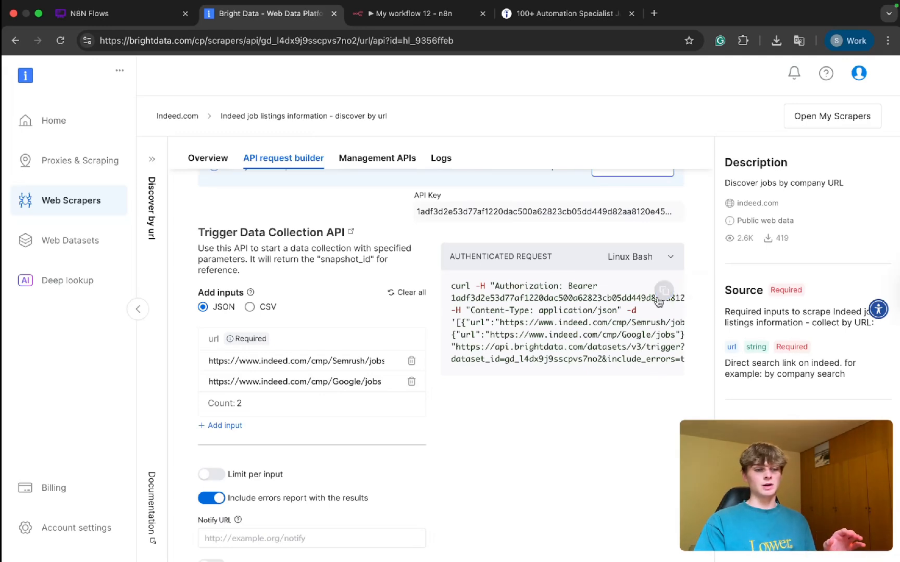
click(665, 291)
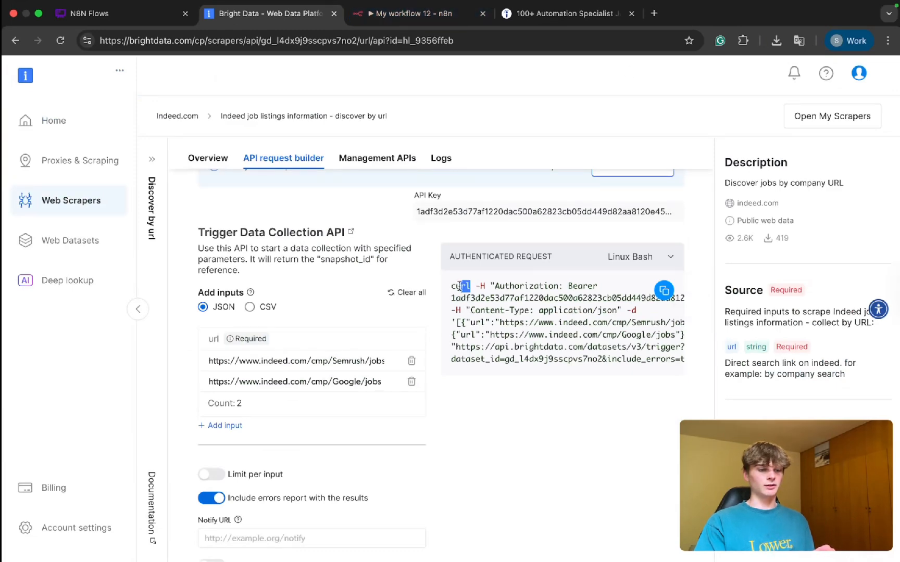
click(417, 15)
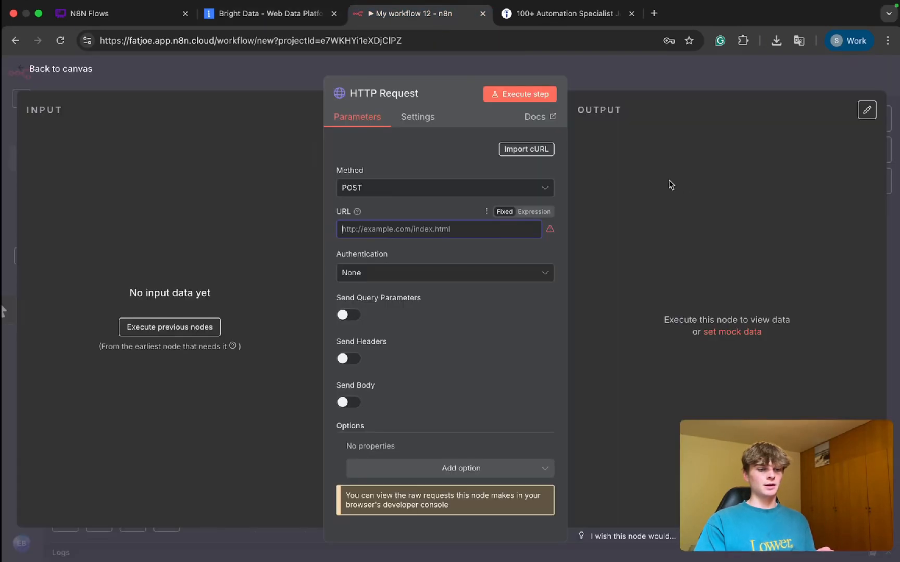
click(525, 149)
click(457, 321)
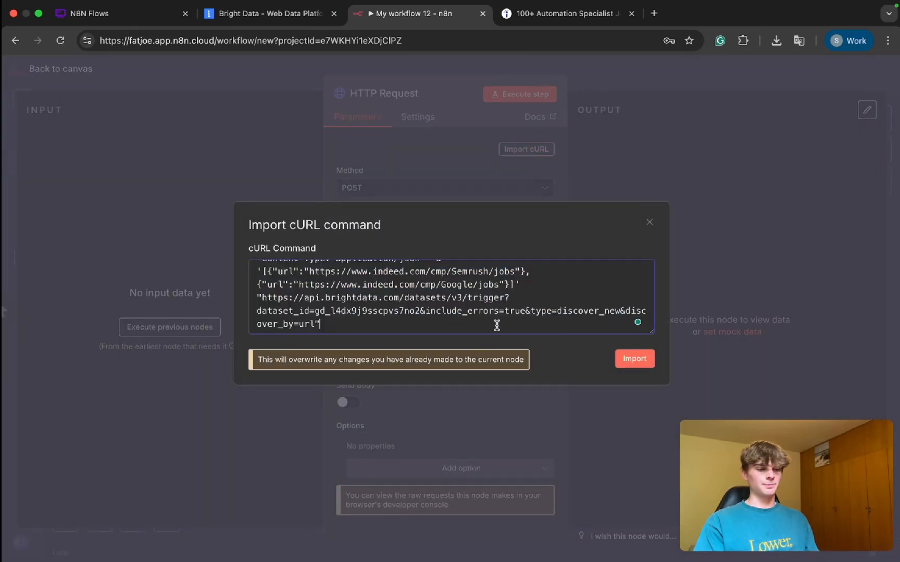
click(647, 360)
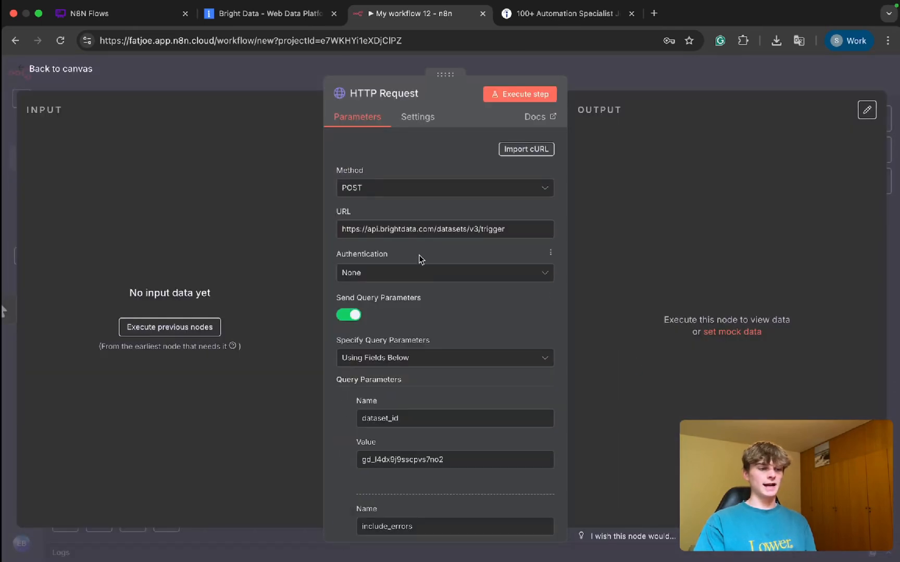
Step: Review the imported query parameters and Authorization header of the HTTP Request node, and switch back to Bright Data's API request builder
scroll(466, 281, down, 3)
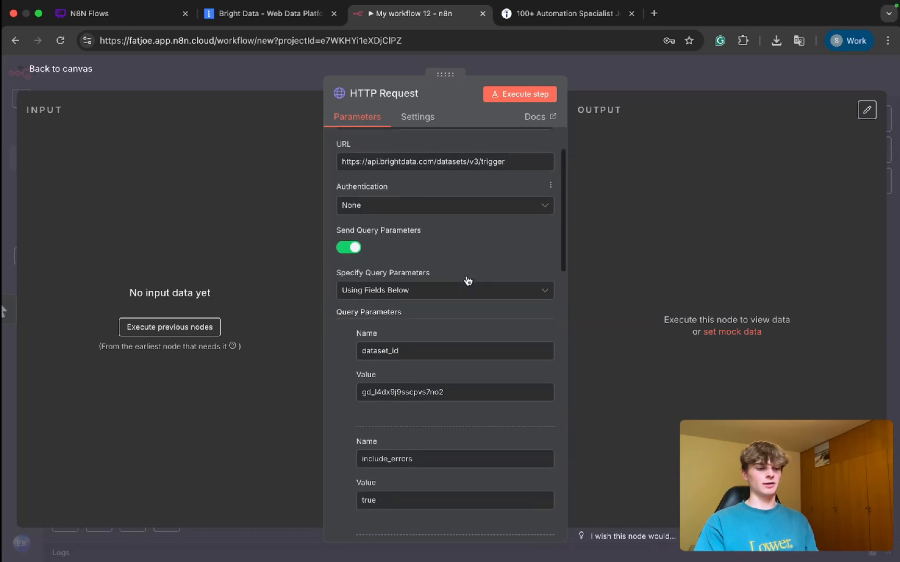
scroll(443, 335, down, 3)
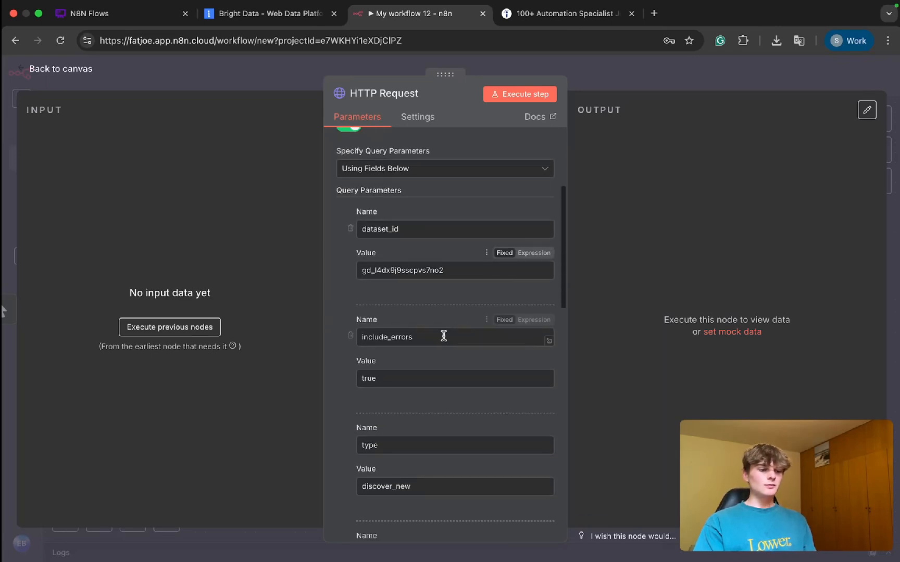
scroll(444, 336, up, 1)
scroll(443, 336, down, 10)
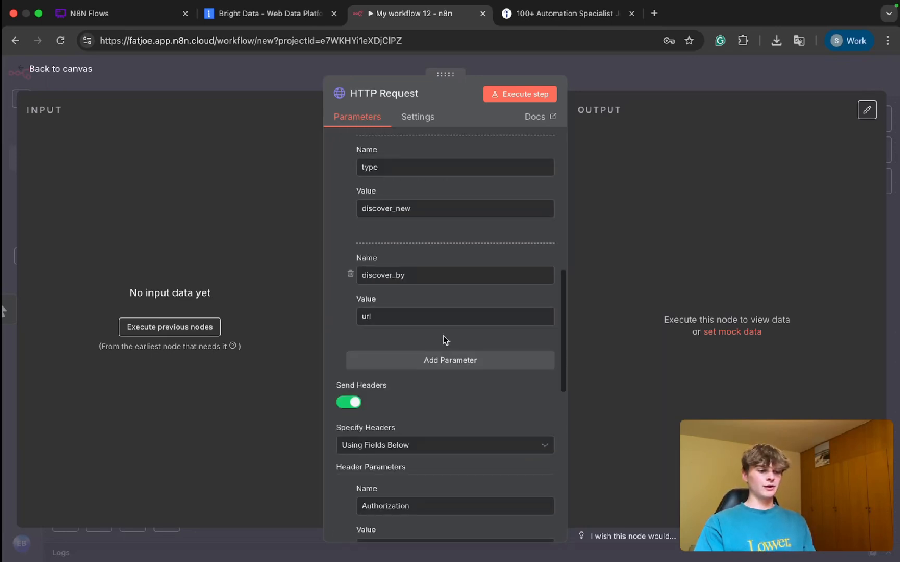
scroll(443, 337, down, 3)
drag(390, 278, 425, 278)
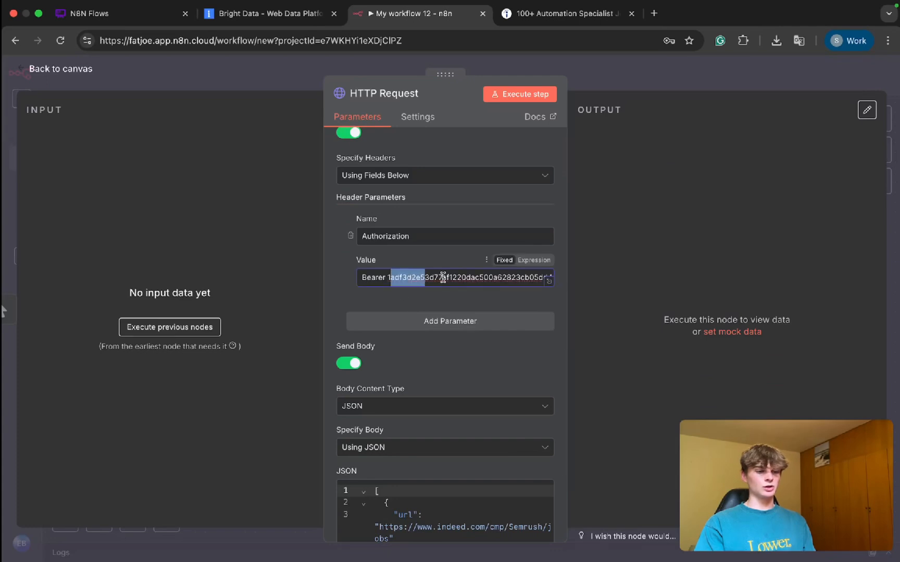
click(445, 279)
drag(500, 278, 421, 278)
click(424, 266)
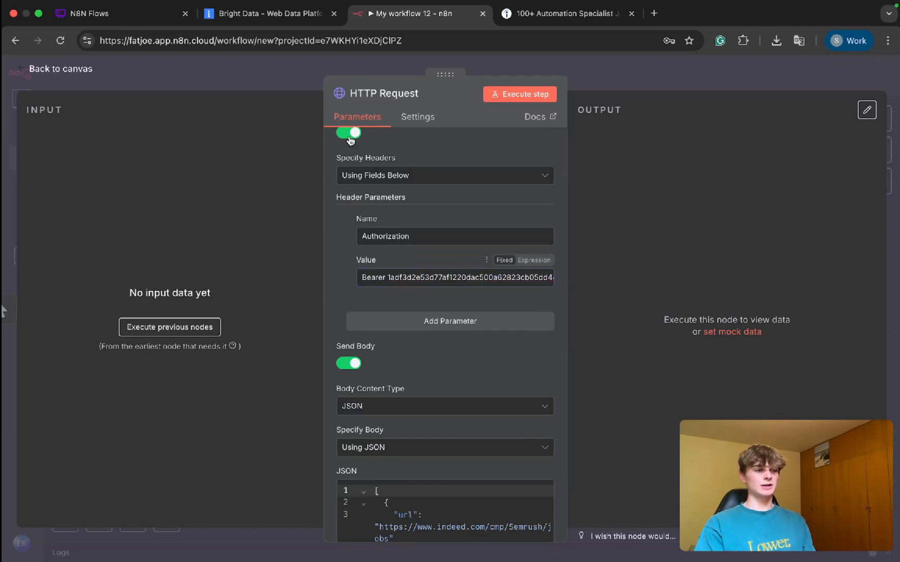
click(281, 21)
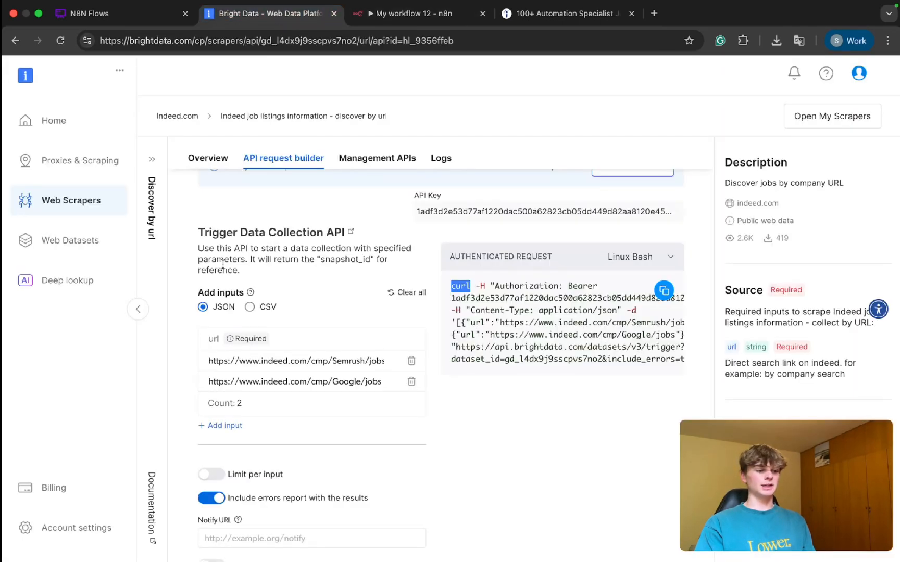
click(57, 532)
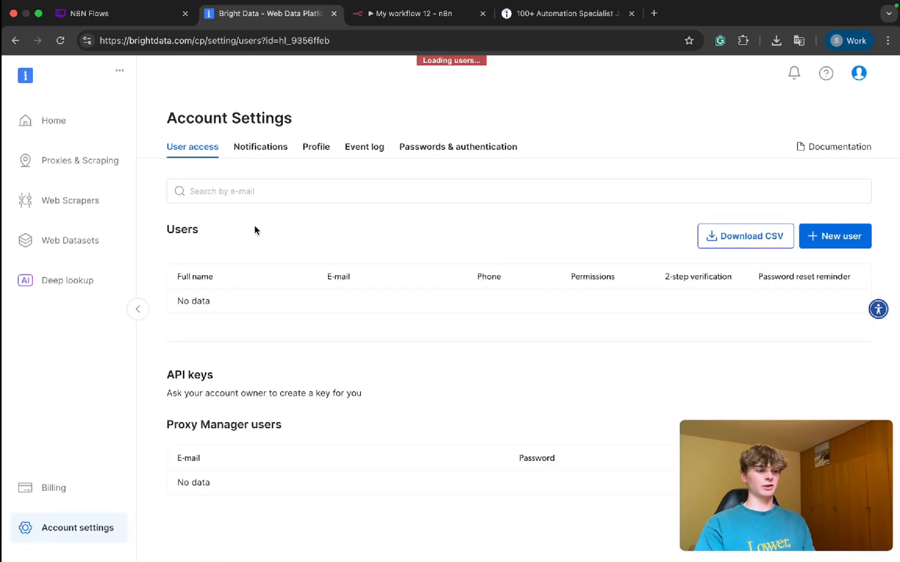
scroll(275, 354, down, 1)
drag(161, 357, 240, 358)
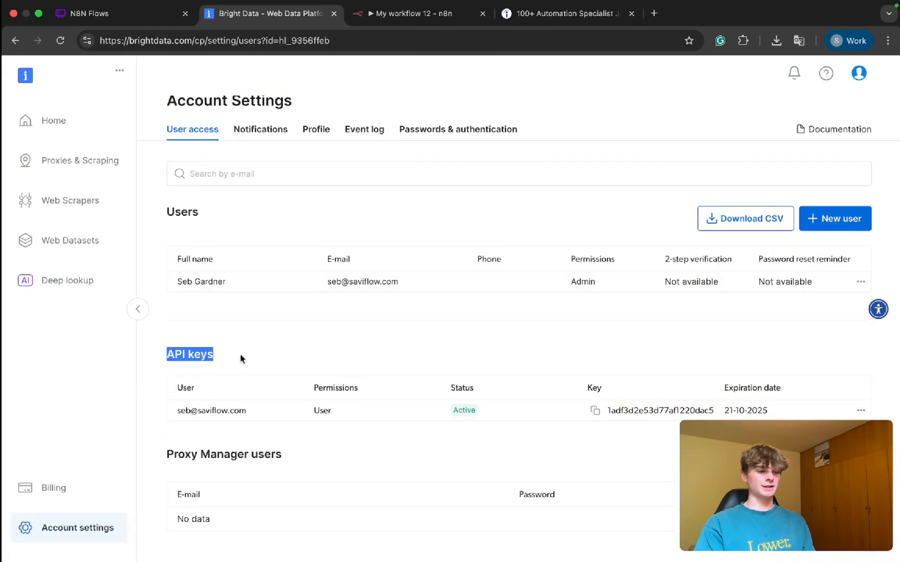
Step: Search the Web Scrapers Library for "indeed" and open the API request builder of the job listings "discover by url" scraper
click(52, 200)
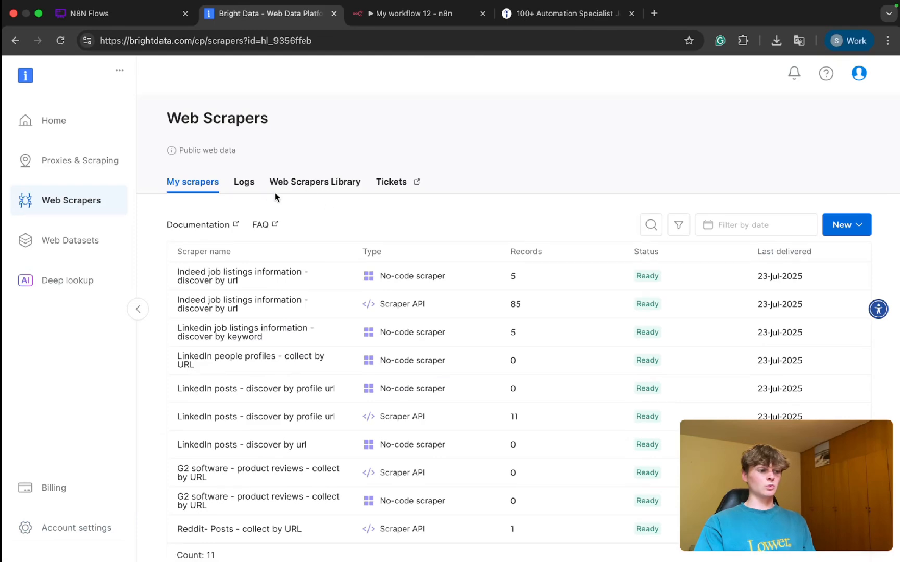
click(292, 184)
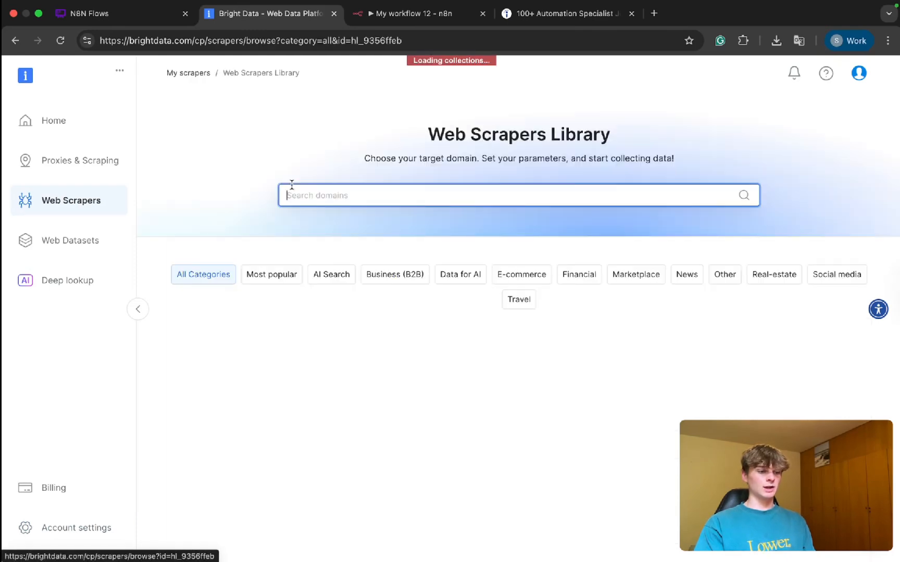
text(indeed)
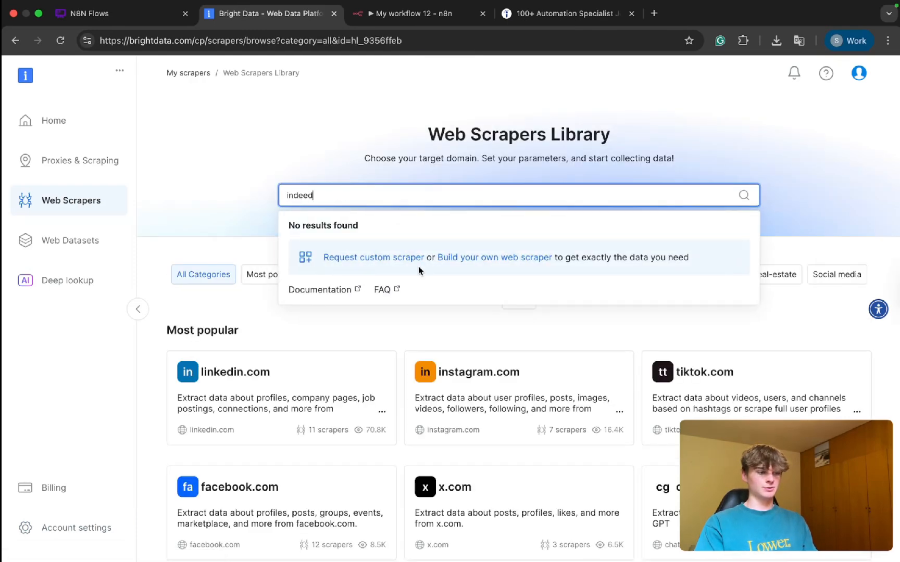
click(315, 245)
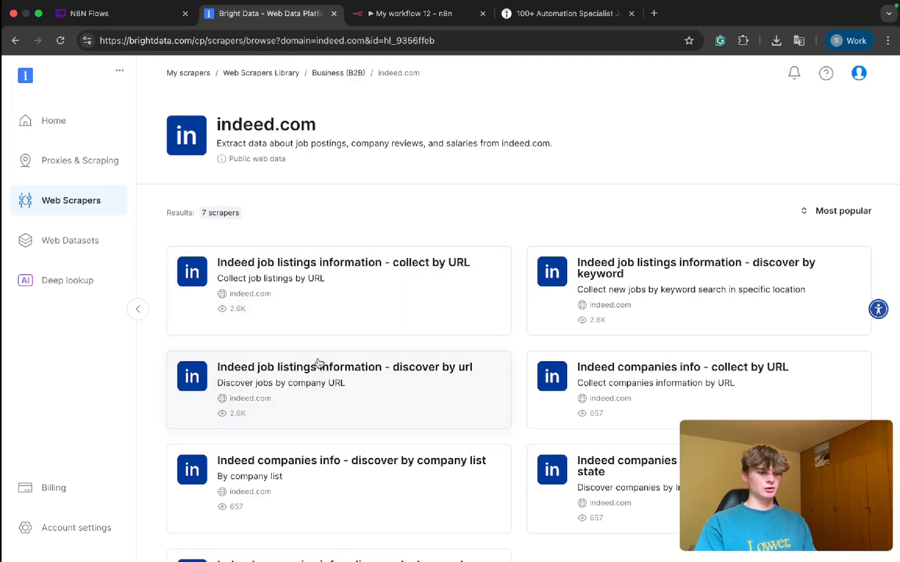
click(278, 371)
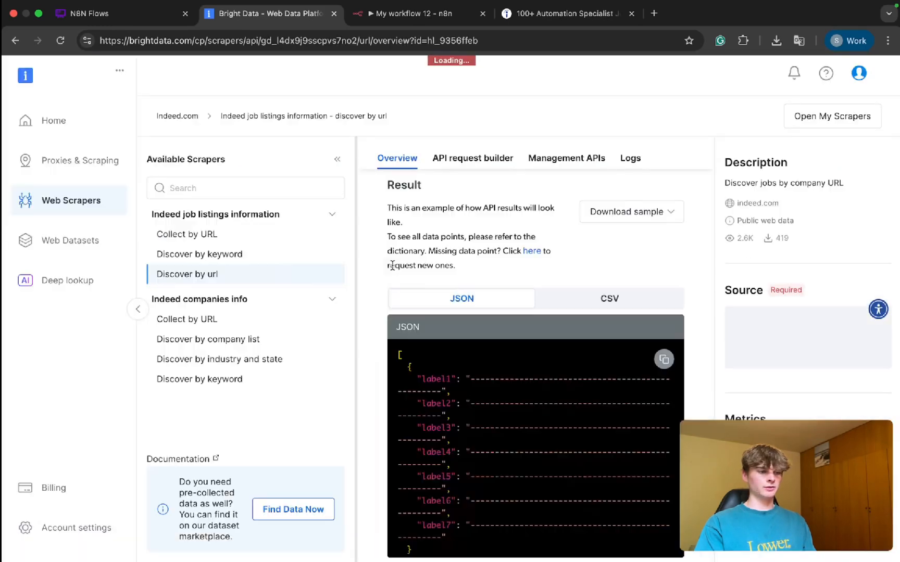
click(337, 159)
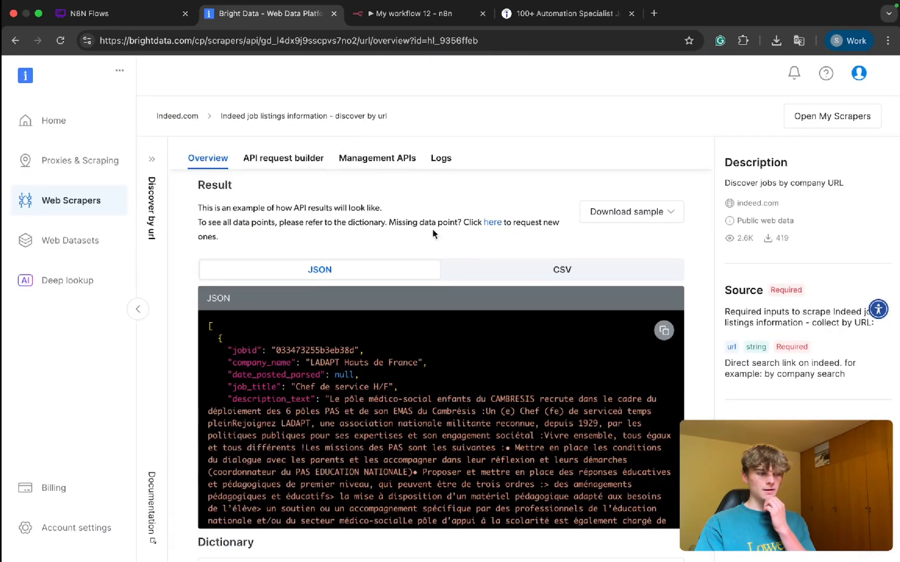
click(283, 159)
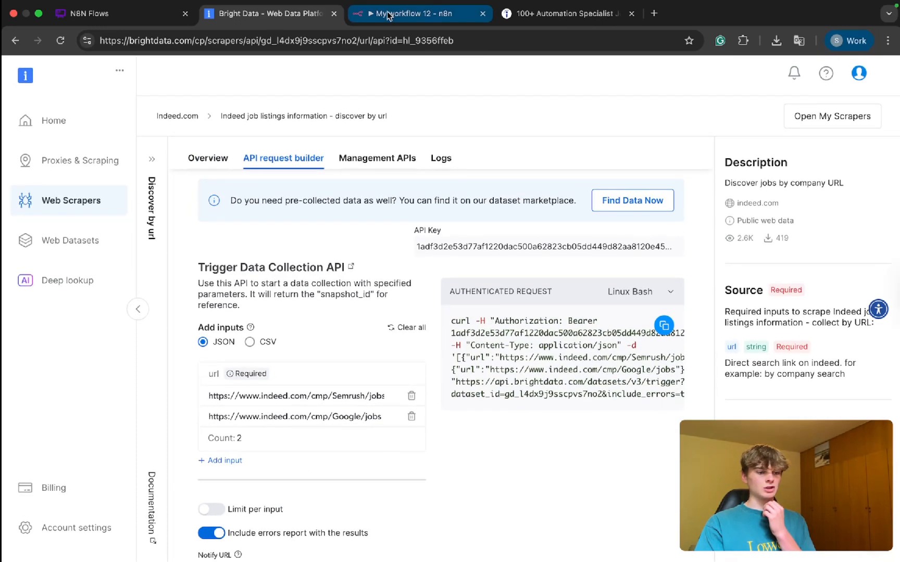
Step: Switch to n8n and remove the Google jobs URL entry from the HTTP Request node's JSON body
click(387, 16)
scroll(431, 380, down, 5)
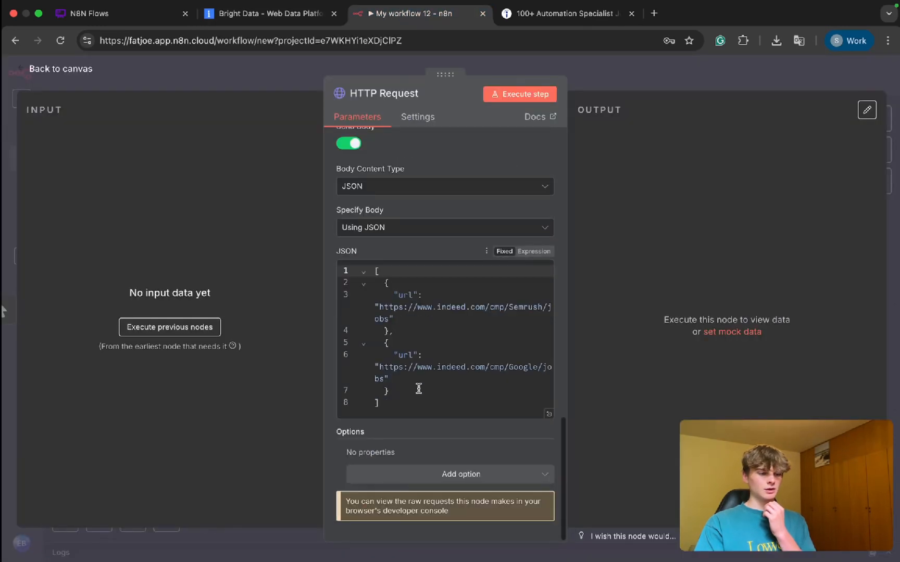
scroll(419, 388, up, 4)
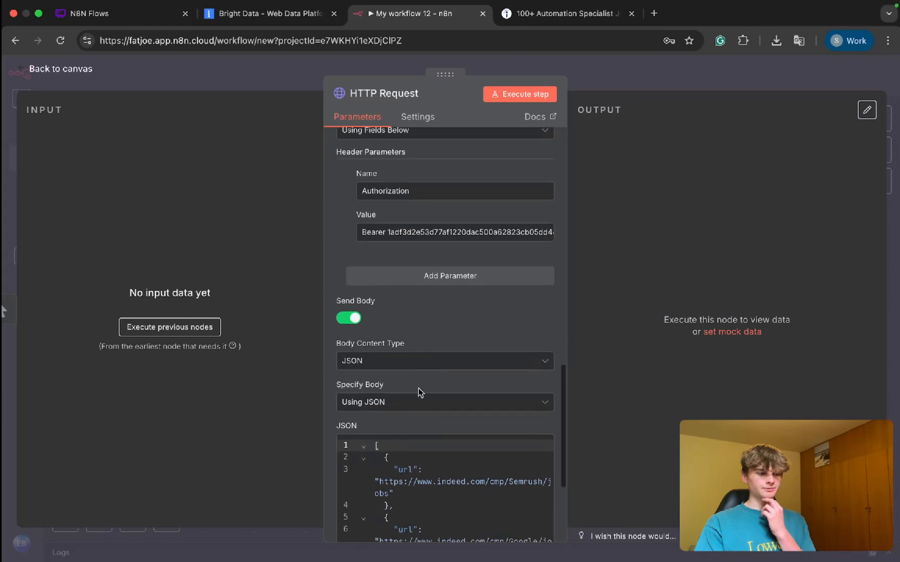
scroll(418, 388, down, 3)
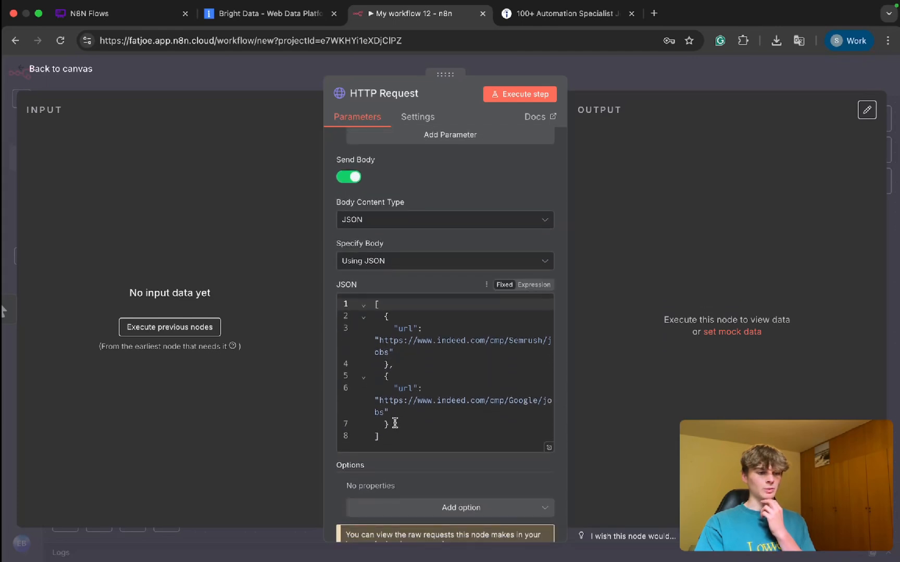
drag(401, 426, 394, 366)
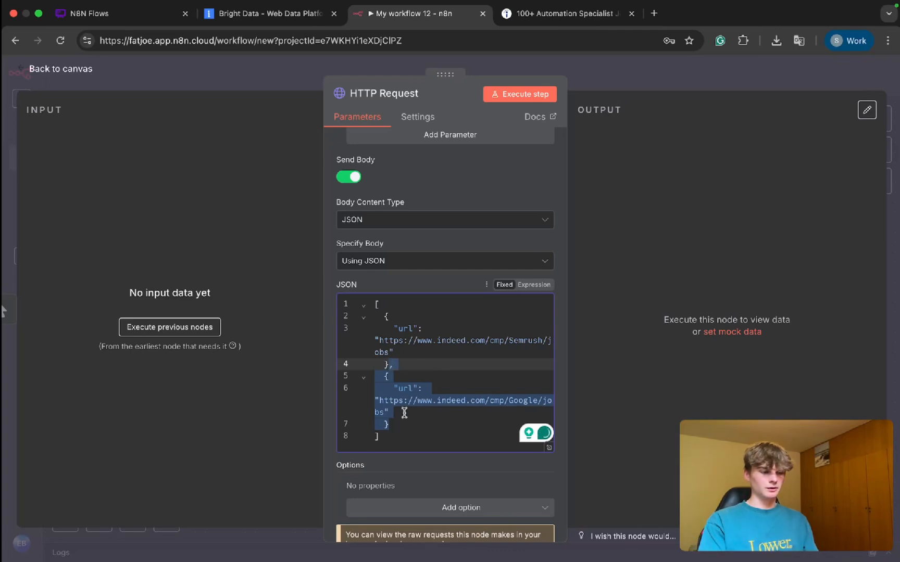
key(BackSpace)
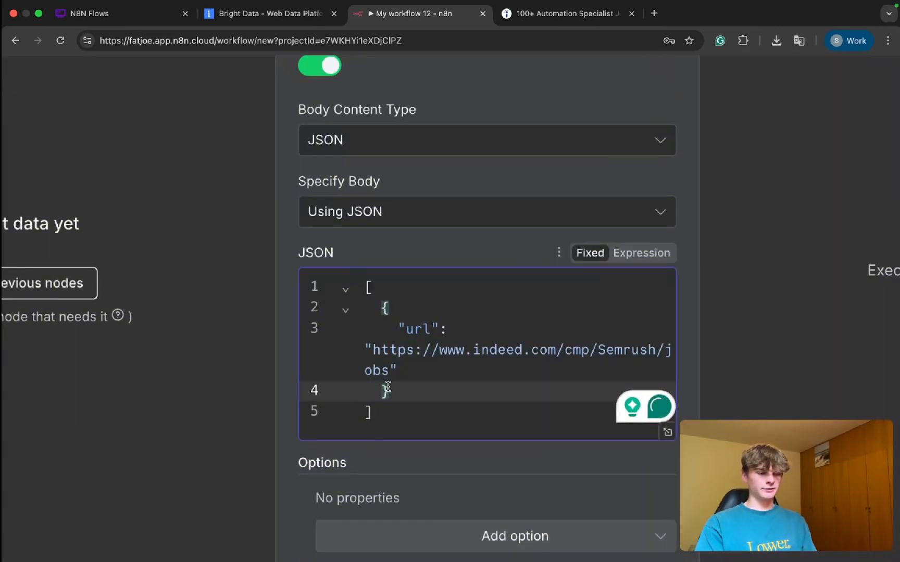
Step: Replace the Semrush URL in the JSON body with the copied Indeed search URL for automation specialist jobs in Bruxelles
drag(389, 377, 381, 365)
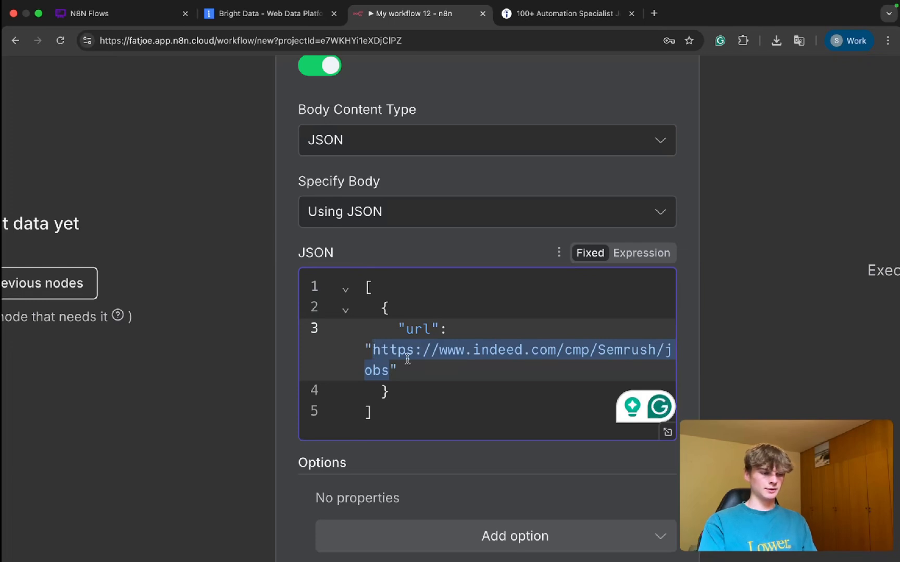
key(BackSpace)
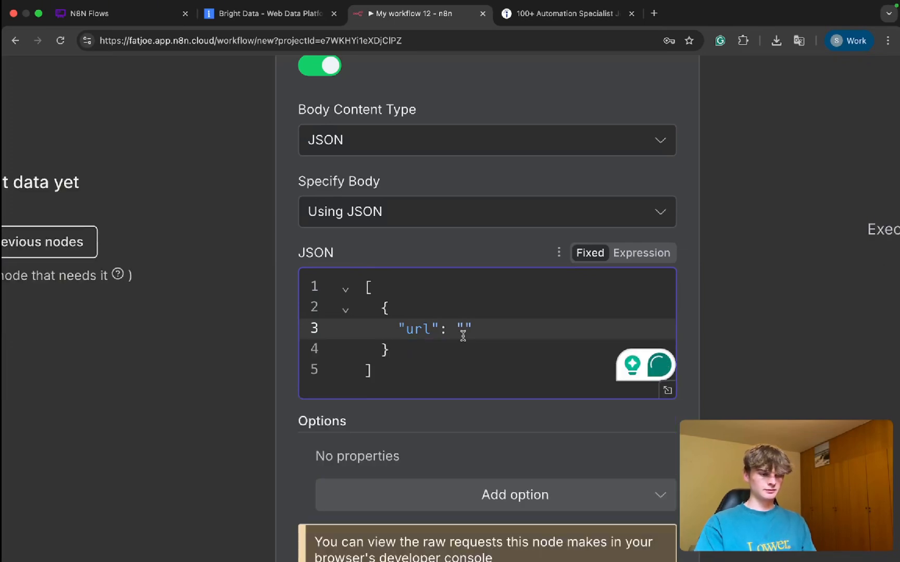
click(603, 17)
click(395, 40)
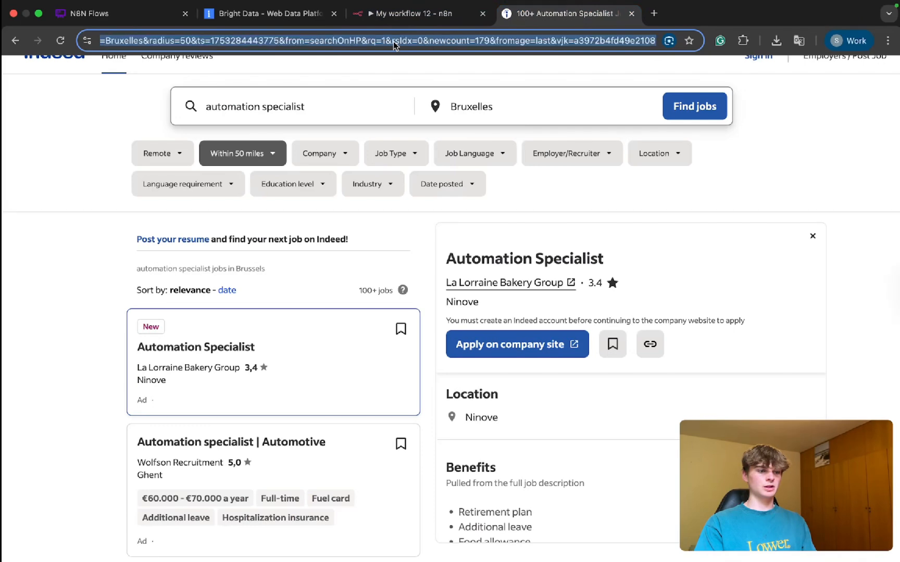
key(super+c)
click(367, 14)
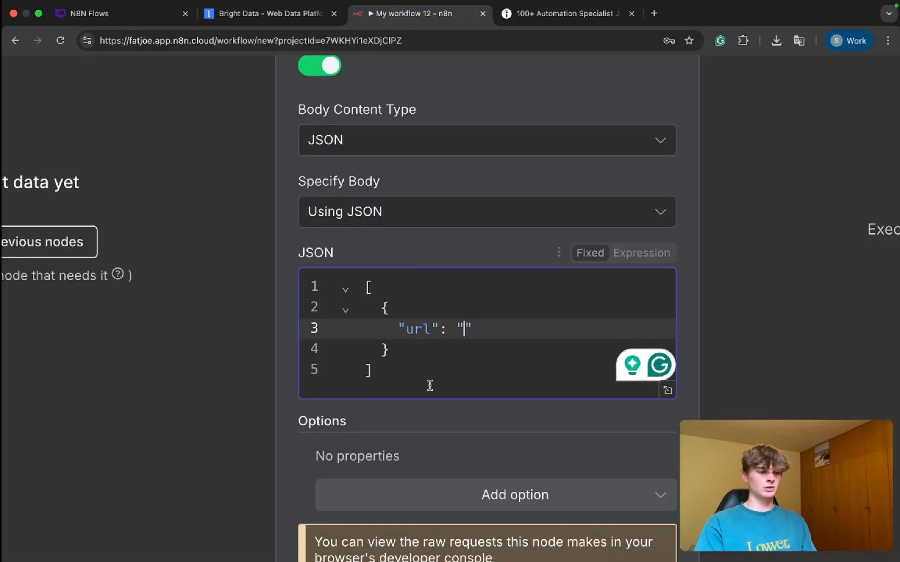
key(super+v)
Step: Review the HTTP Request node's URL, query parameters and JSON body, and view its imported cURL command without reimporting it
scroll(429, 370, up, 10)
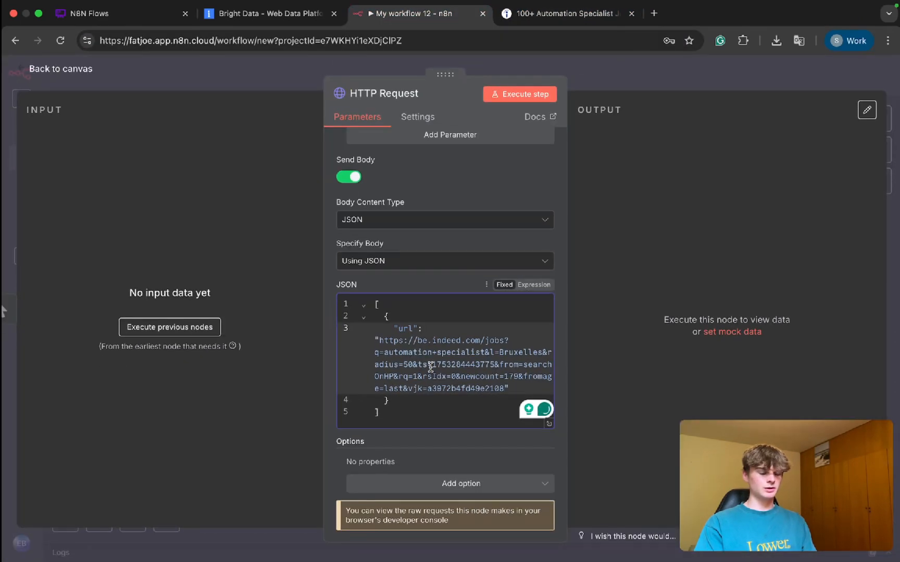
scroll(429, 370, up, 5)
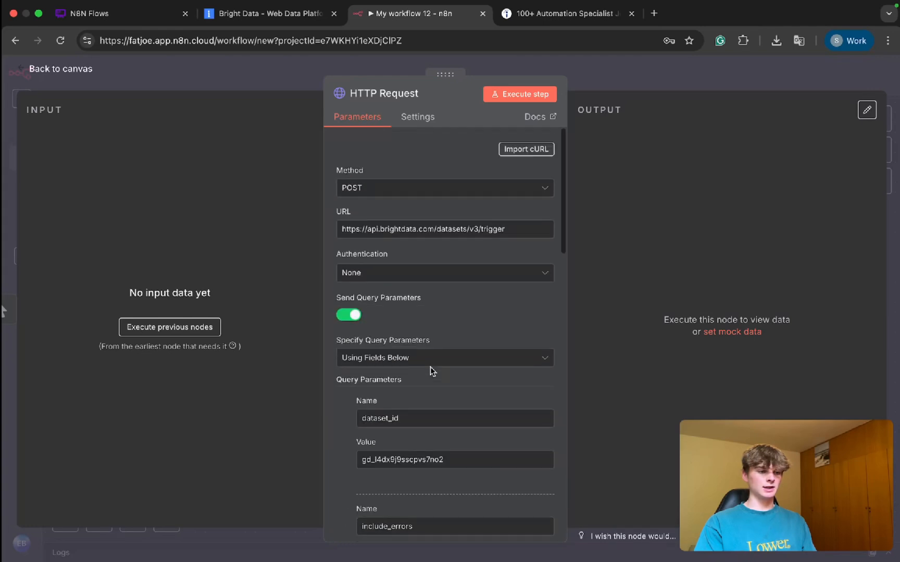
scroll(430, 370, down, 15)
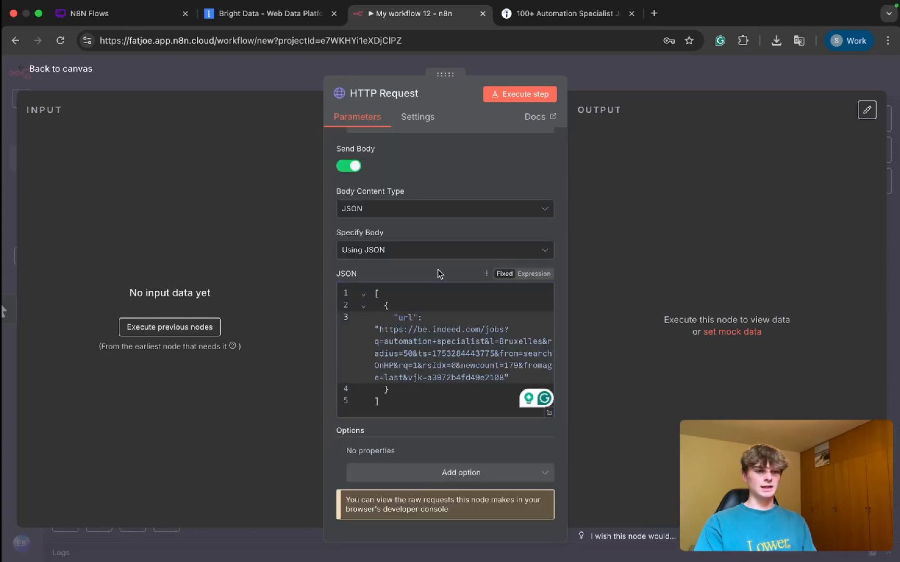
scroll(449, 231, up, 10)
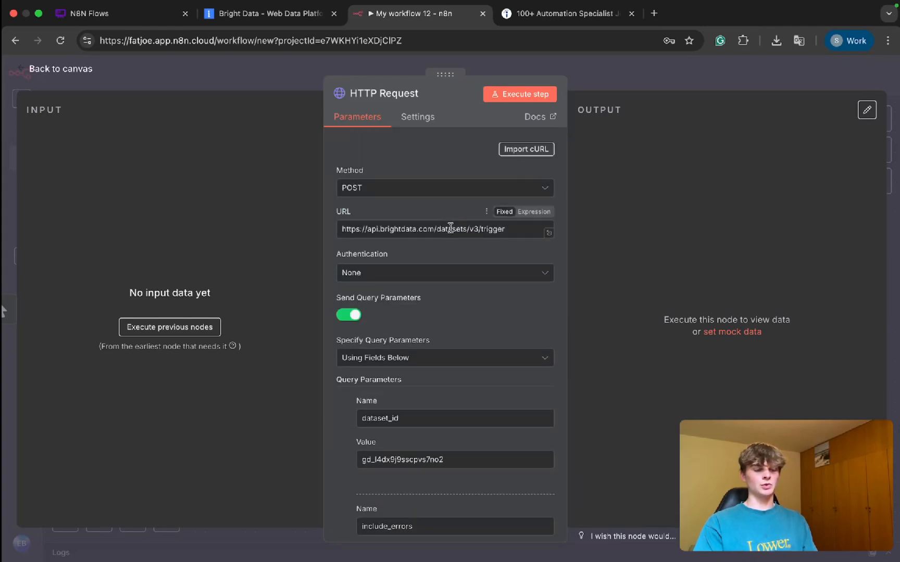
scroll(450, 228, down, 1)
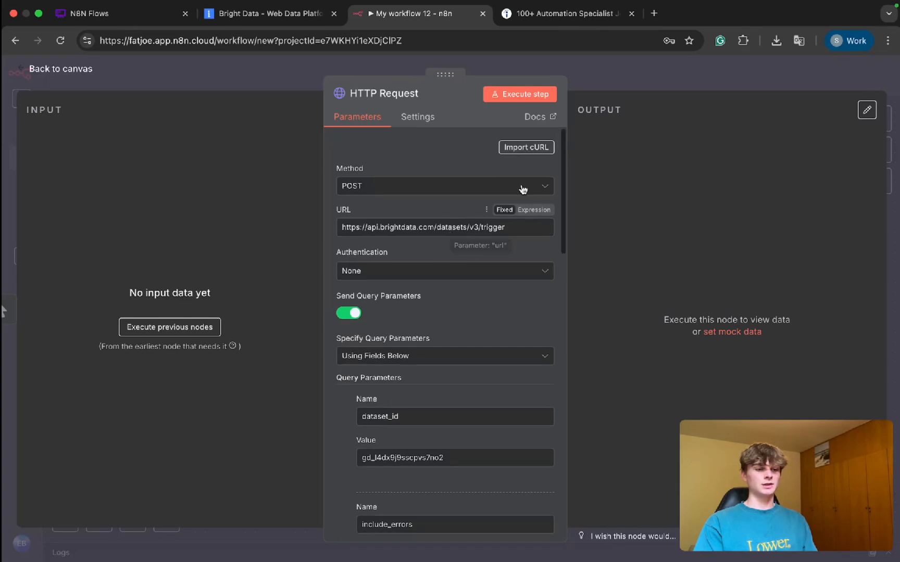
click(507, 148)
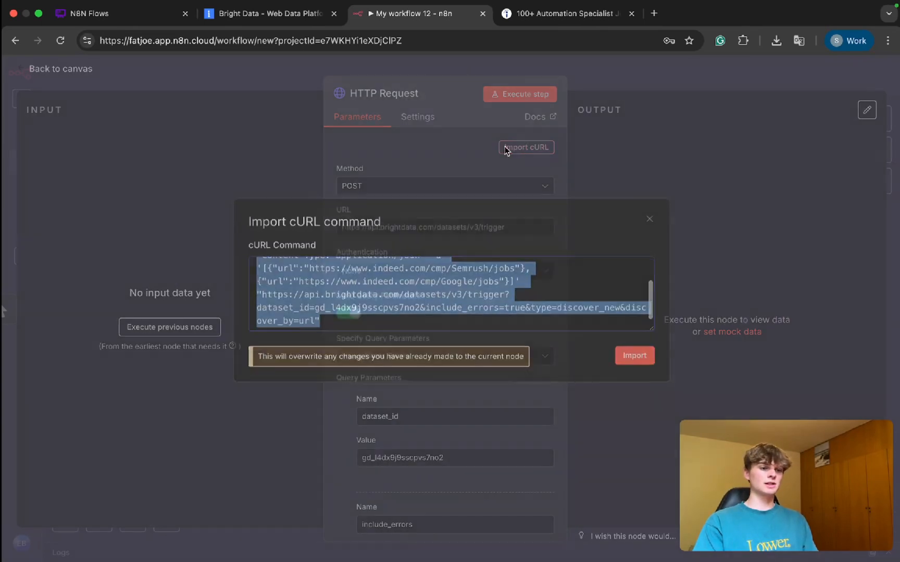
click(470, 159)
Step: Close the HTTP Request node, save the workflow and execute it
click(632, 74)
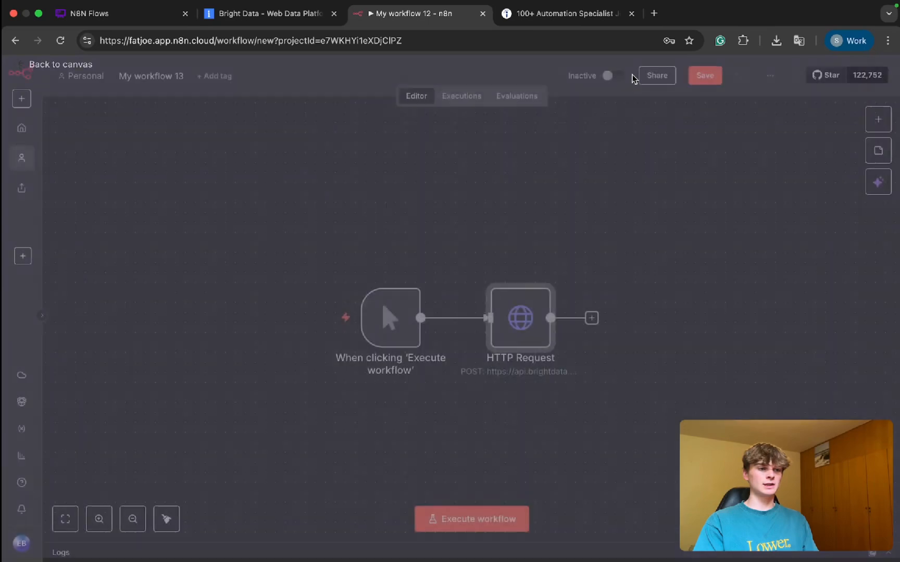
key(super+s)
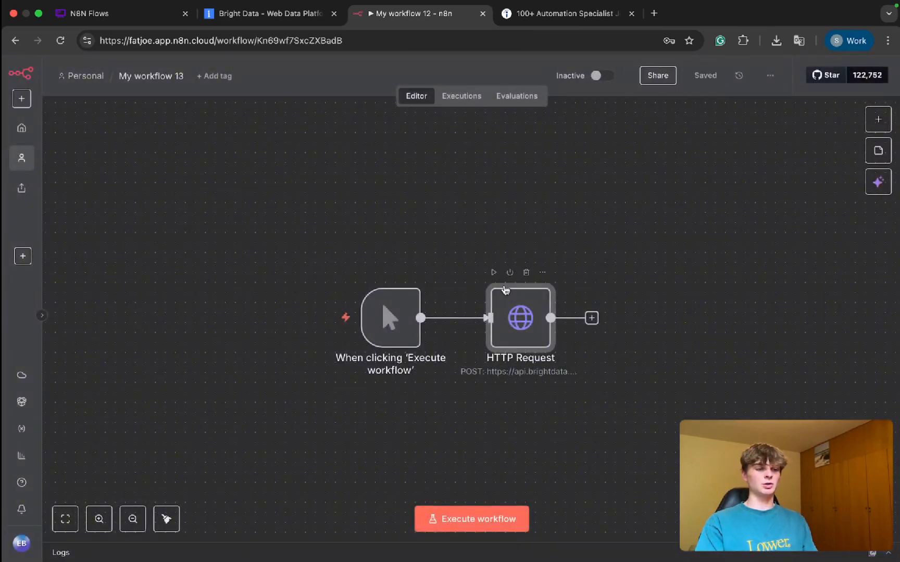
key(super+Return)
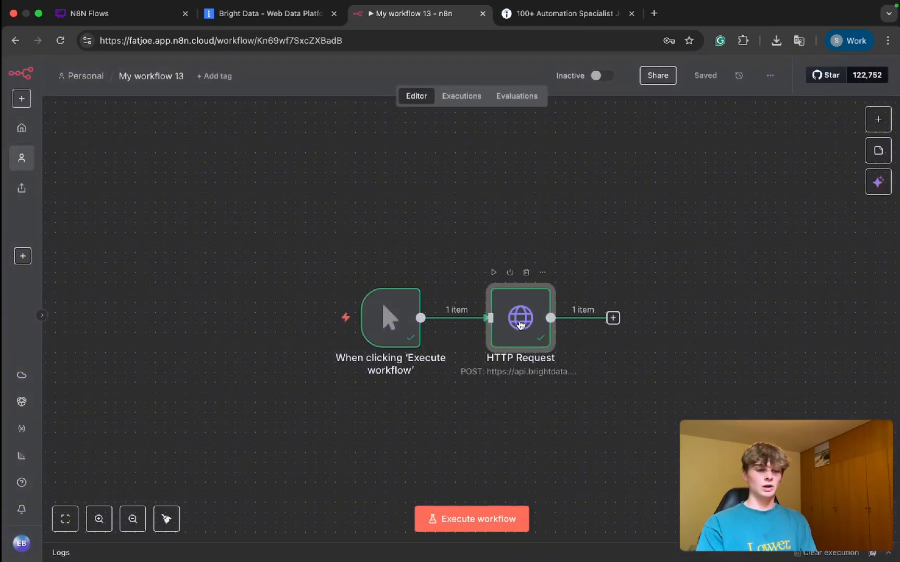
Step: Inspect the snapshot_id in the HTTP Request node's output and return to the canvas
double_click(519, 324)
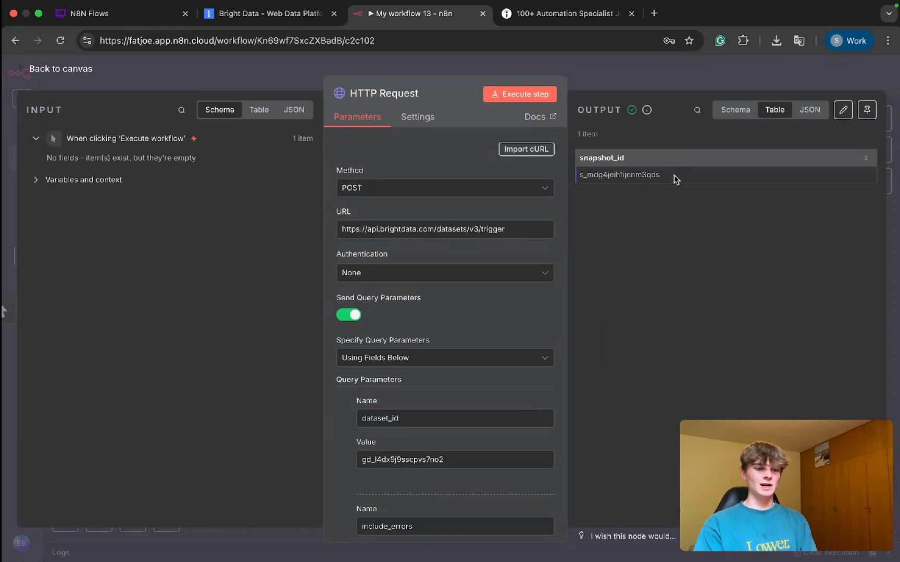
drag(674, 176, 573, 180)
double_click(591, 176)
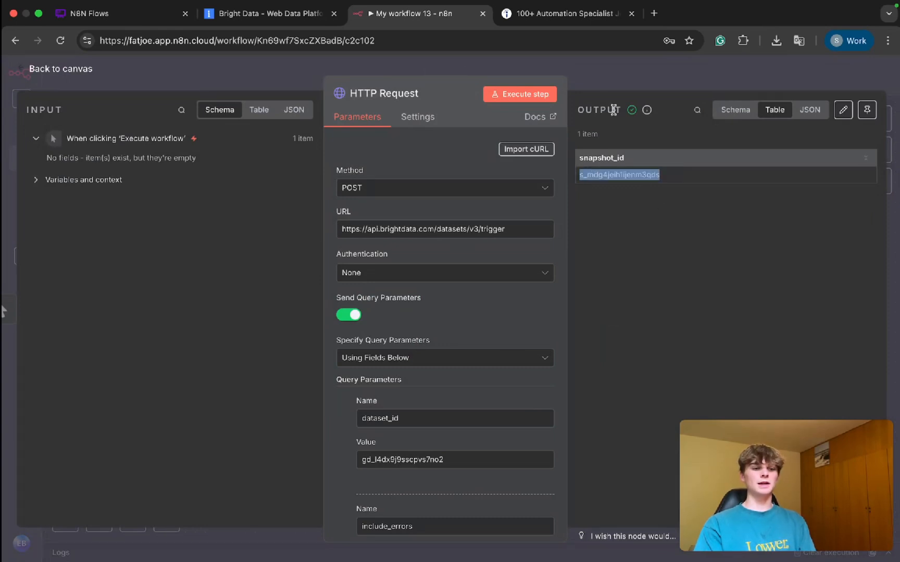
click(595, 80)
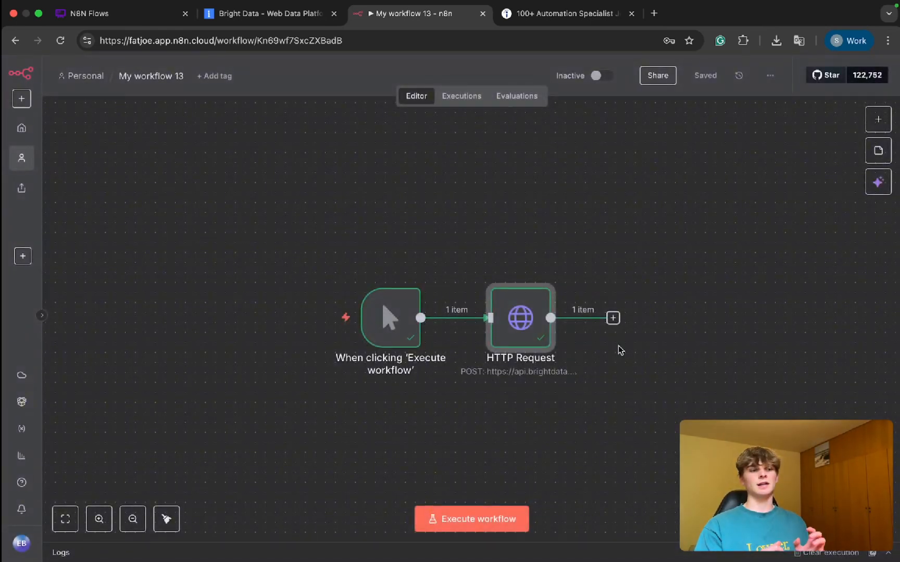
Step: Check the status of the Indeed "discover by url" API run in Bright Data's scraper list, and switch back to n8n
click(264, 19)
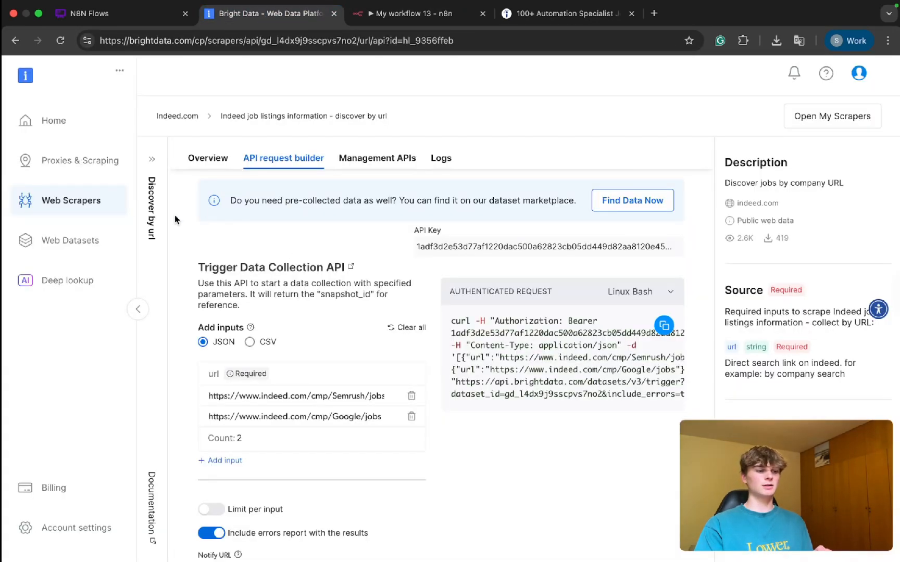
click(68, 207)
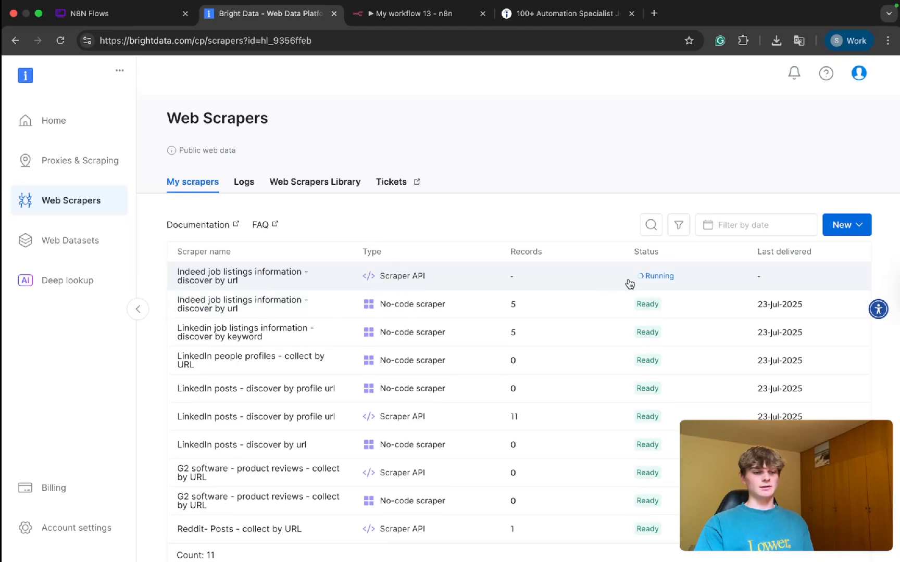
scroll(373, 277, up, 5)
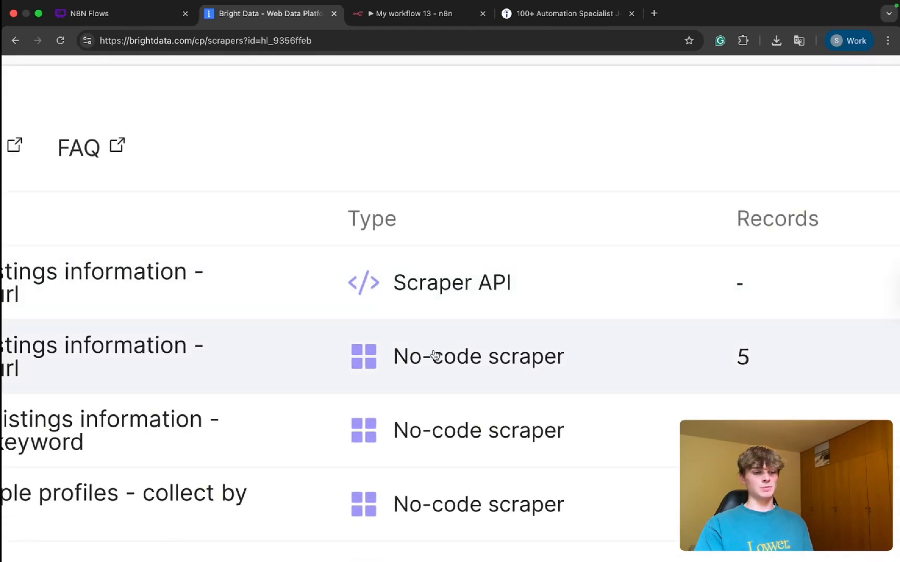
scroll(489, 359, down, 5)
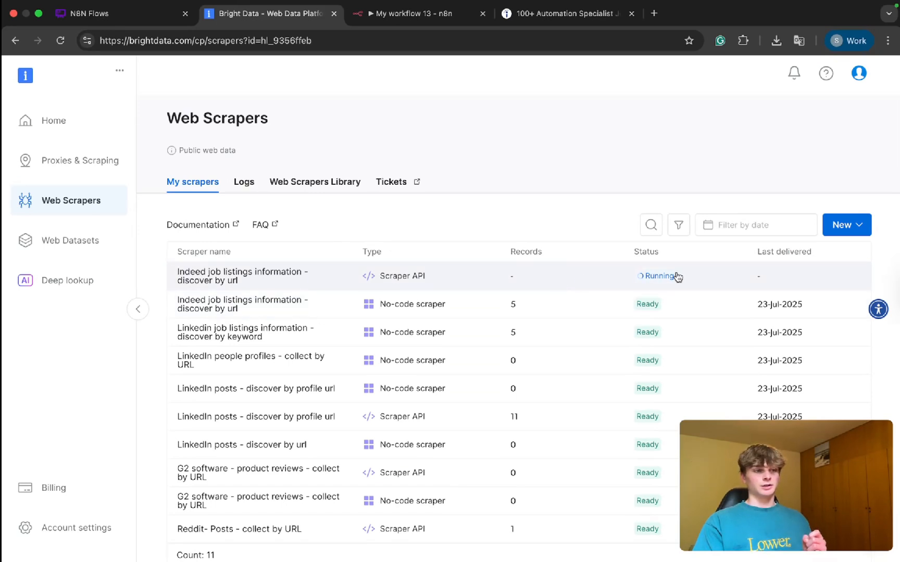
click(428, 17)
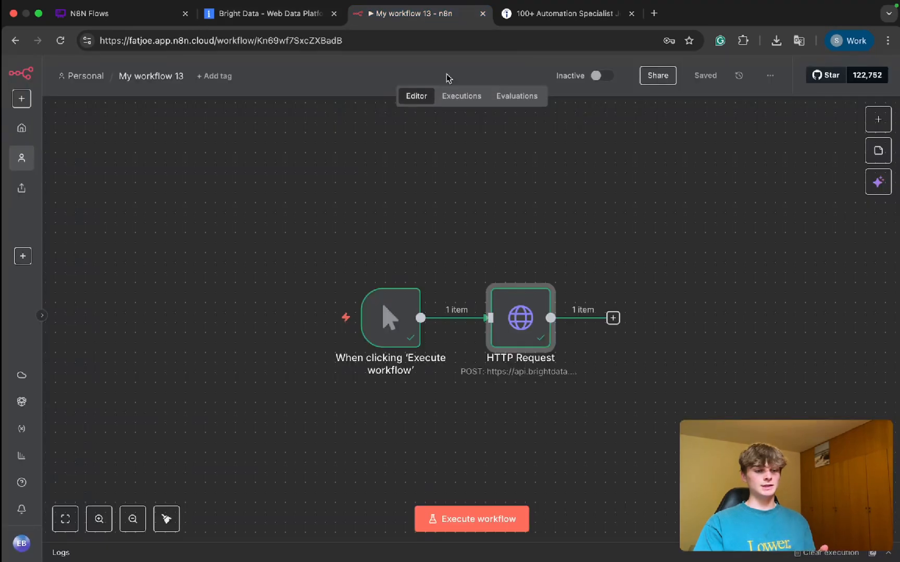
Step: Review the HTTP Request node's URL, query parameters, authorization header and JSON body, and return to the canvas
double_click(509, 323)
scroll(453, 293, down, 10)
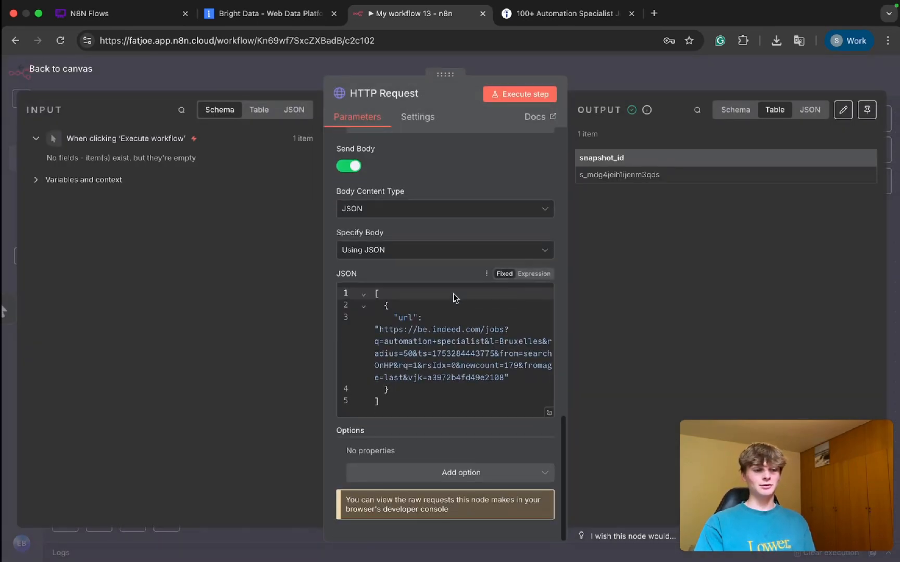
scroll(452, 353, up, 6)
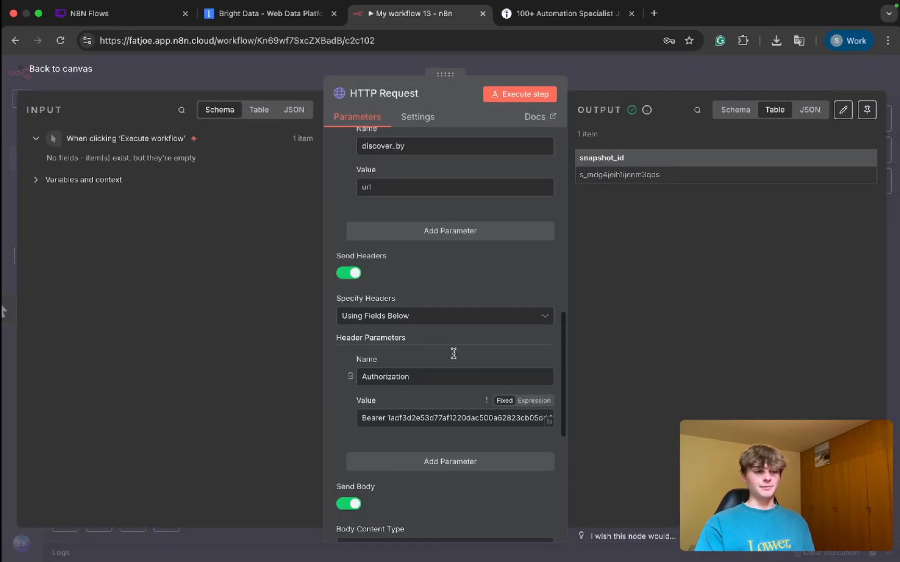
scroll(454, 353, up, 8)
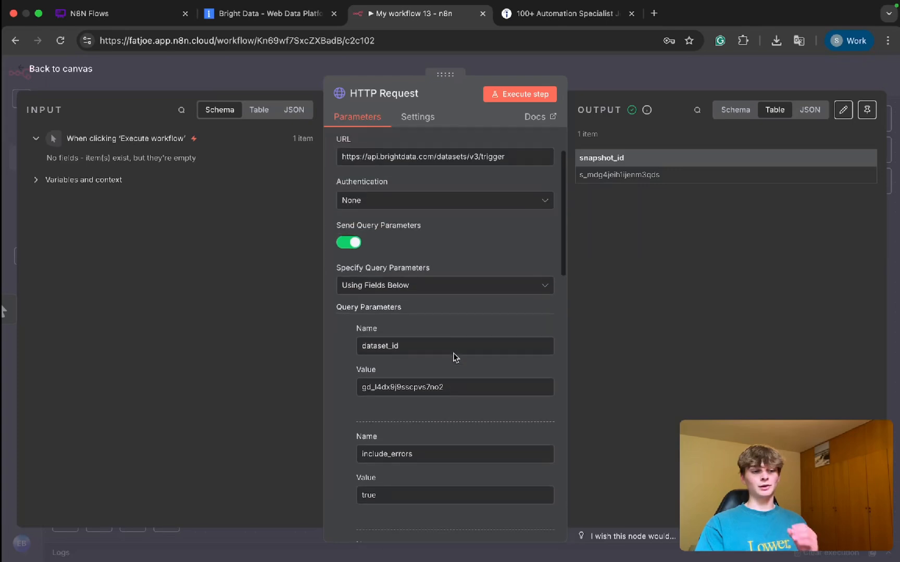
scroll(453, 353, down, 6)
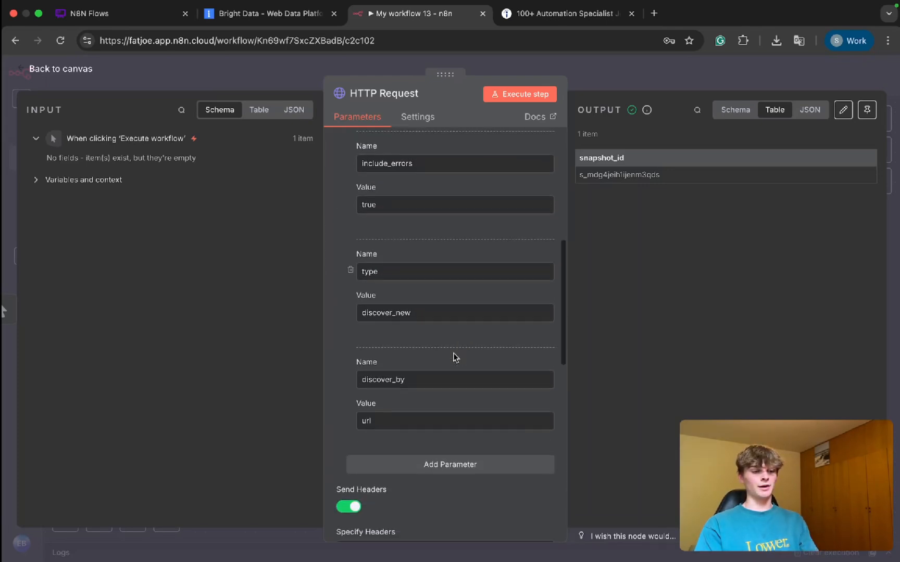
scroll(452, 353, up, 7)
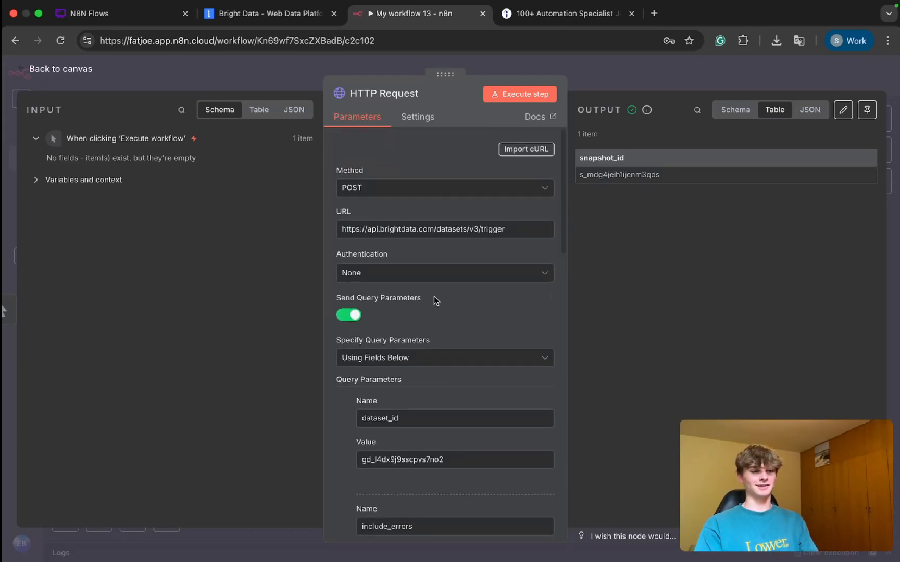
scroll(435, 301, down, 10)
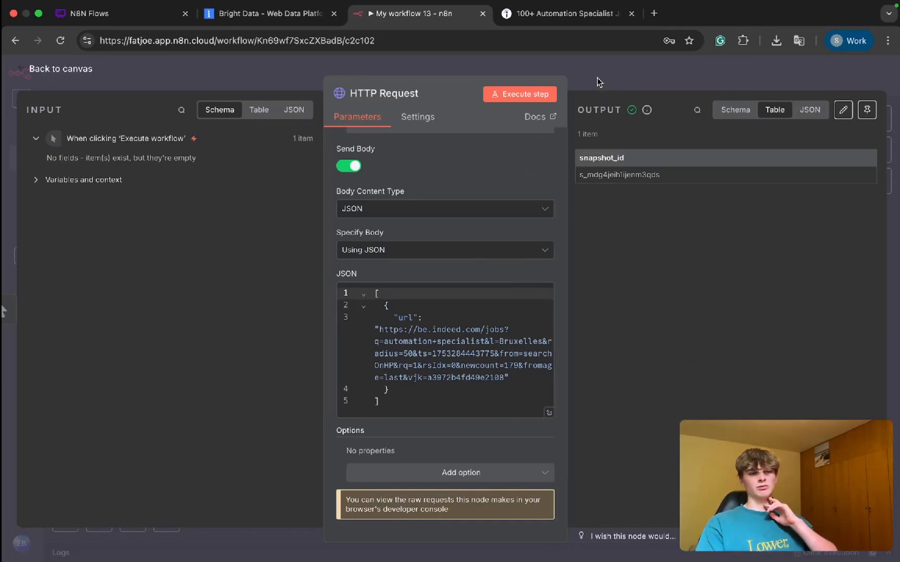
click(672, 81)
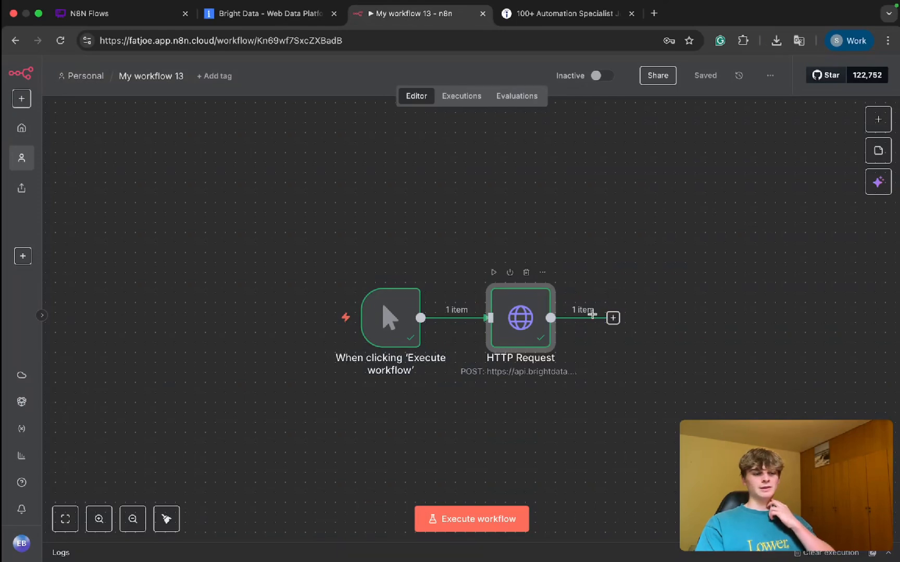
Step: Rename the HTTP Request node to "Run Indeed Scraper"
right_click(515, 333)
click(544, 381)
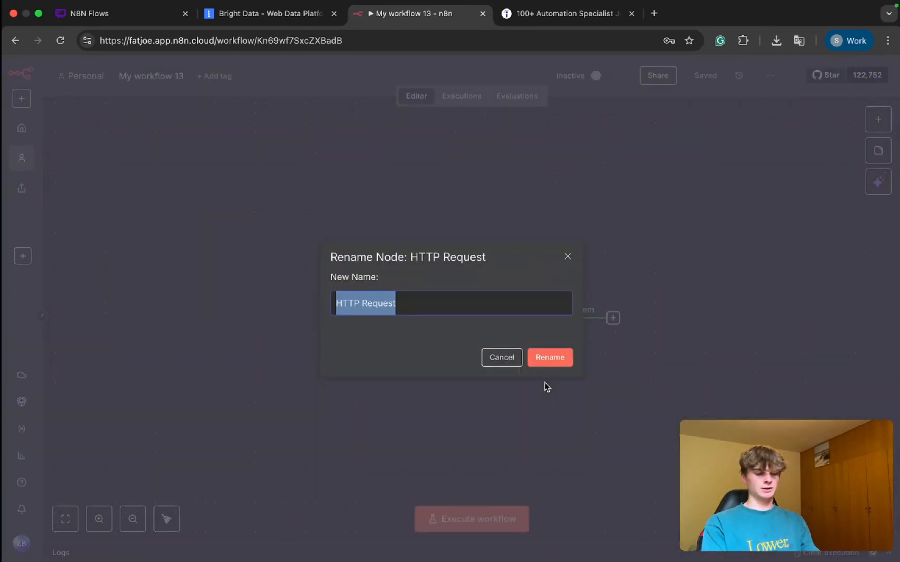
text(Run Indeed Scraper)
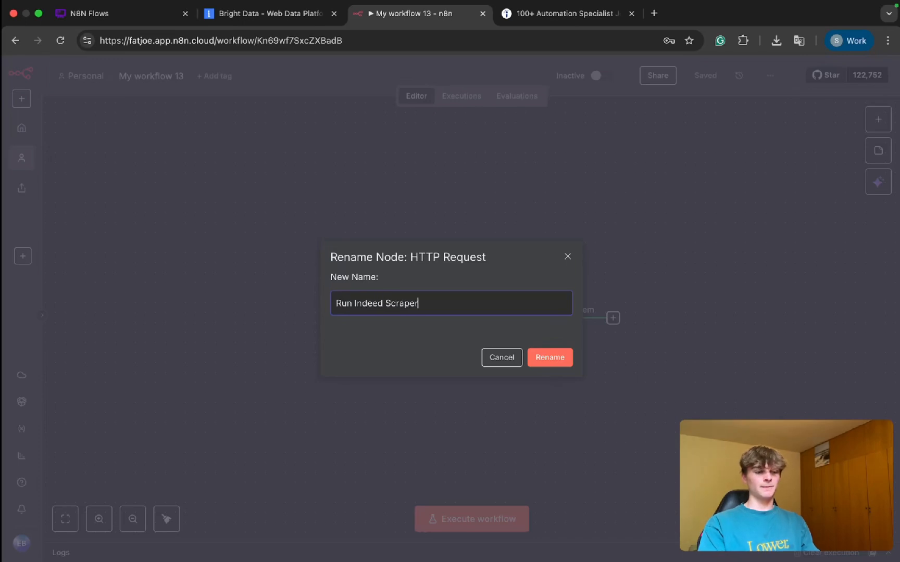
click(550, 357)
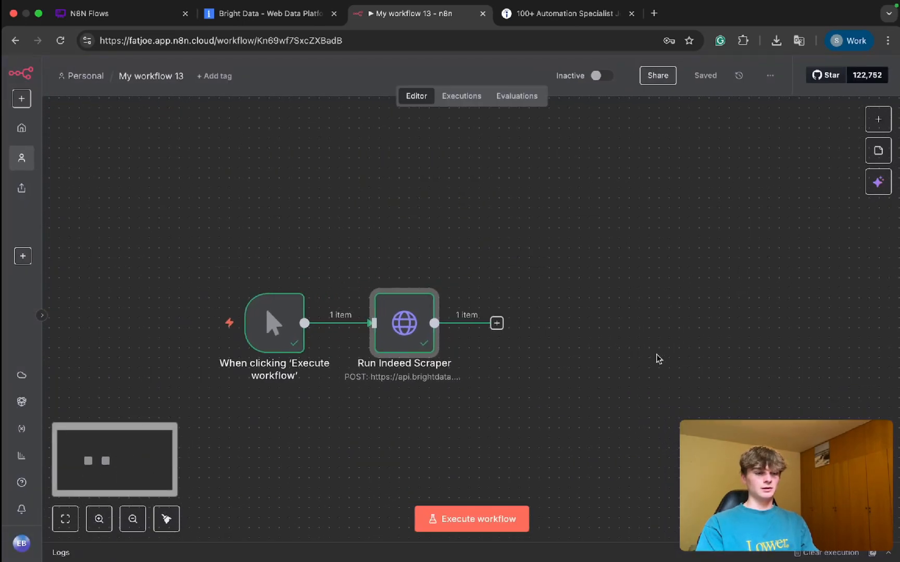
scroll(658, 359, right, 1)
scroll(368, 337, down, 1)
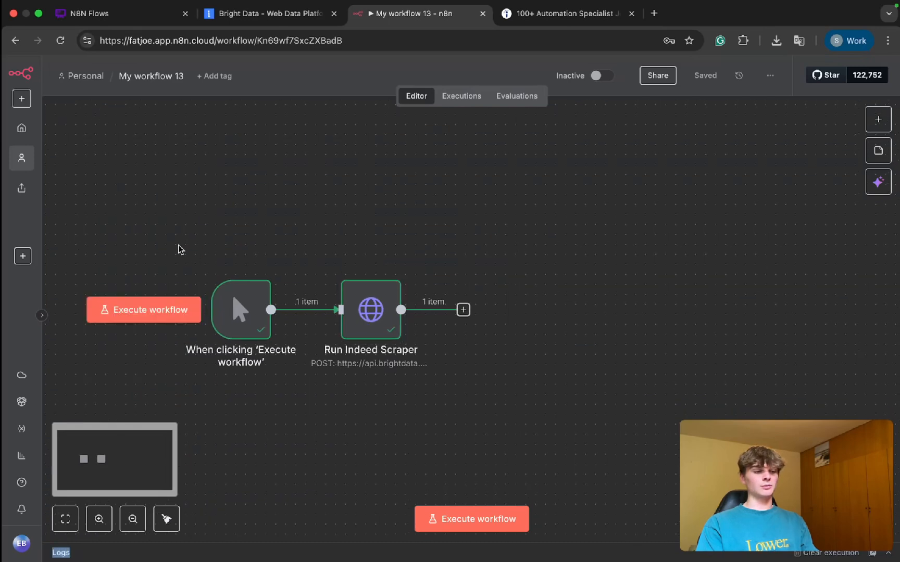
drag(179, 247, 281, 406)
click(354, 415)
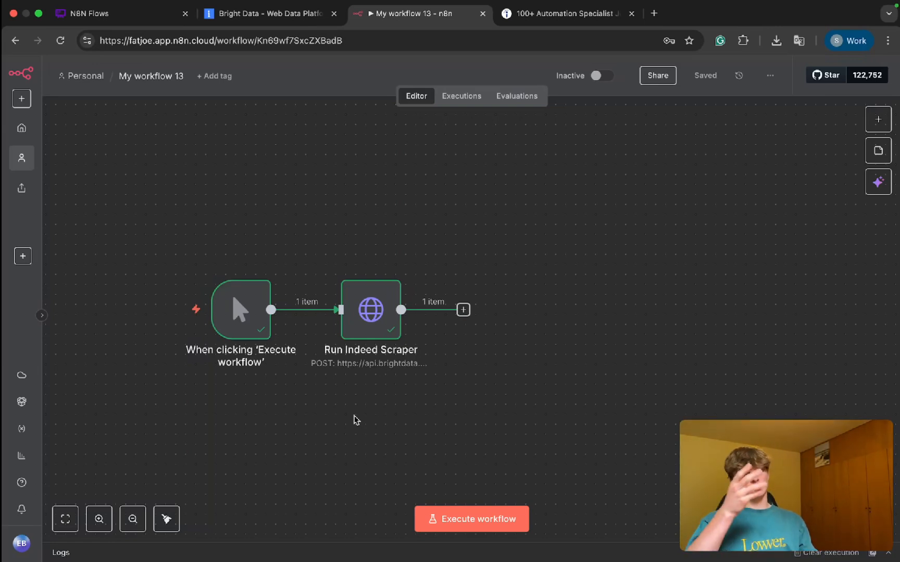
Step: Examine the Indeed search URL in the JSON body of the Run Indeed Scraper node and return to the canvas
click(372, 327)
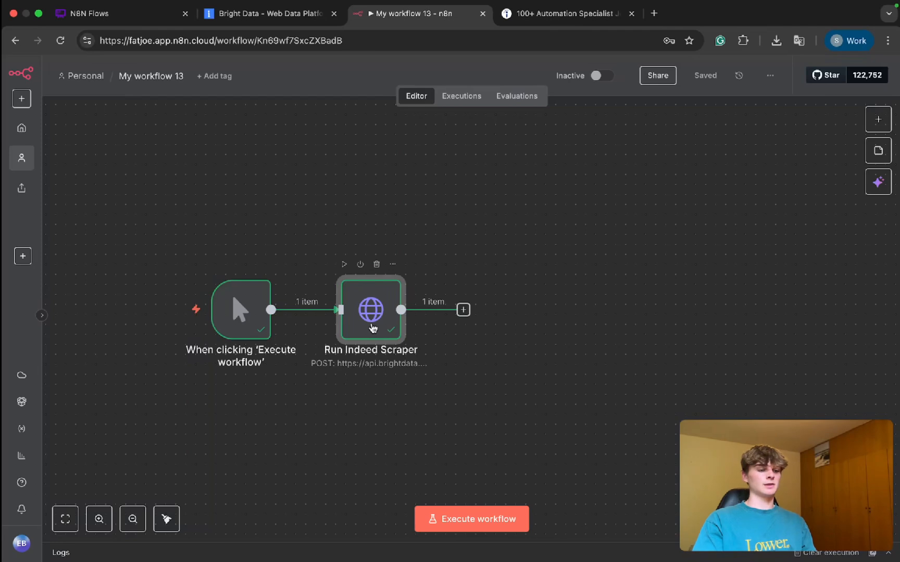
double_click(373, 327)
scroll(410, 341, down, 10)
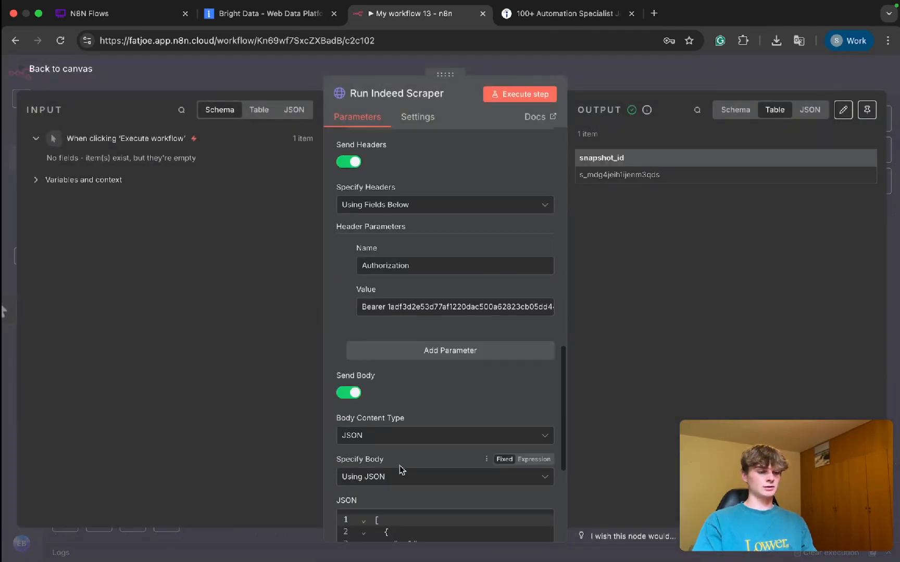
scroll(399, 466, down, 5)
click(500, 377)
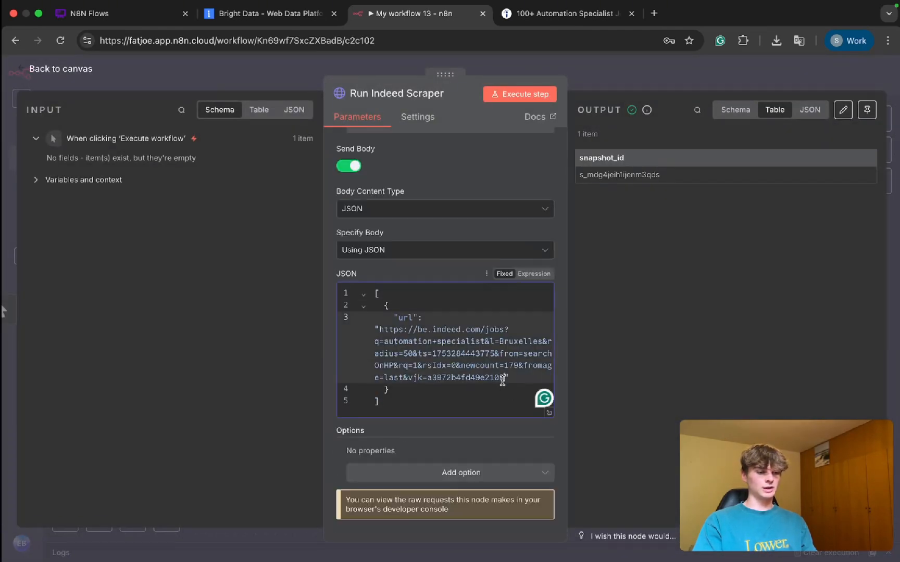
drag(503, 377, 378, 332)
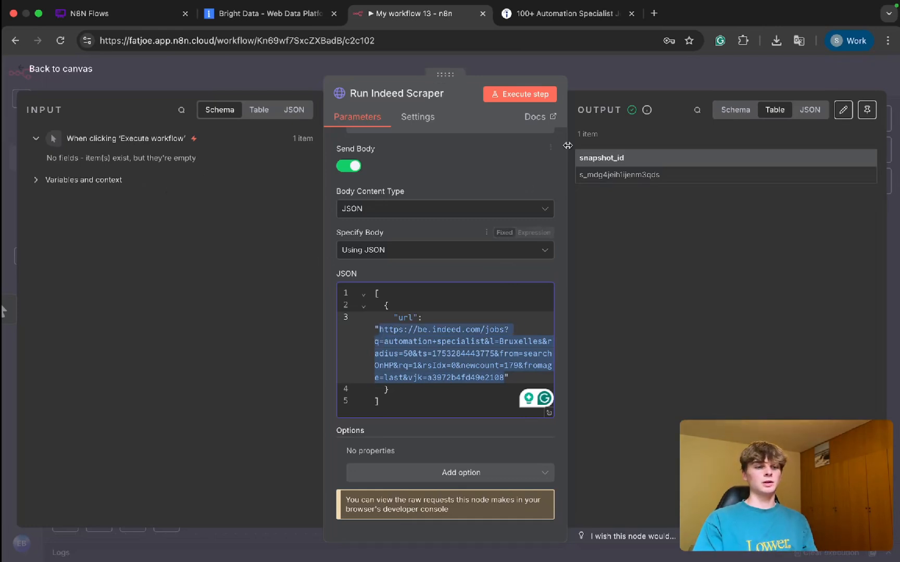
click(599, 81)
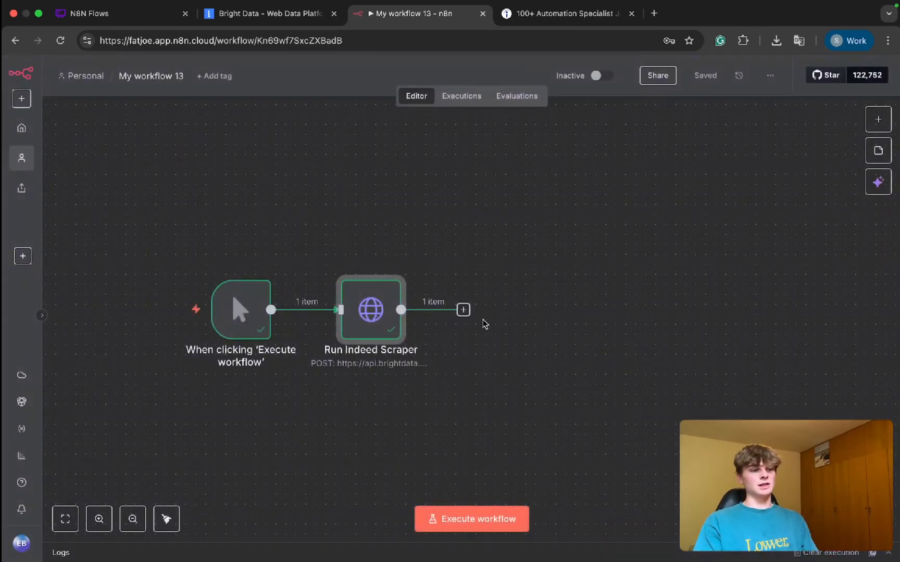
Step: Add the BrightData web scraper action "Check the status of a batch extraction" after Run Indeed Scraper and return to the canvas
scroll(471, 356, right, 2)
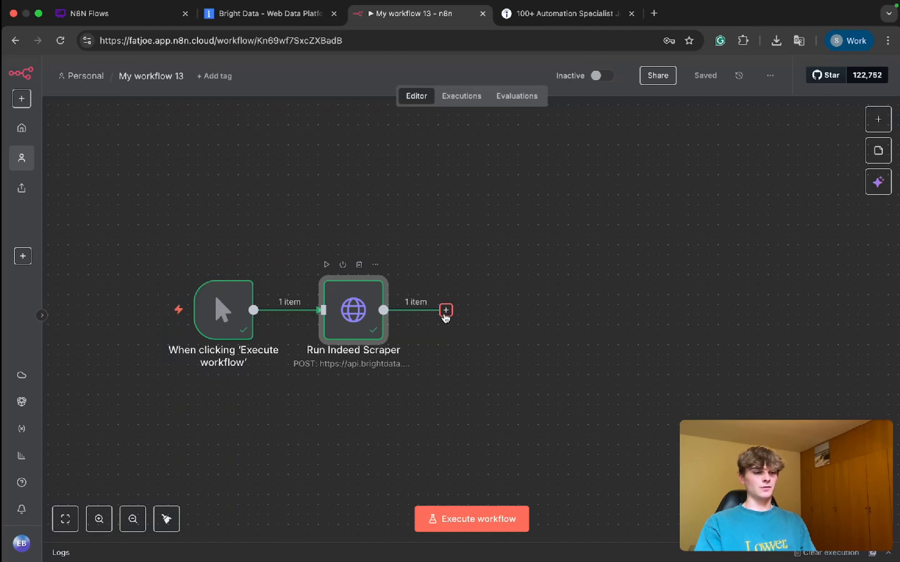
click(878, 119)
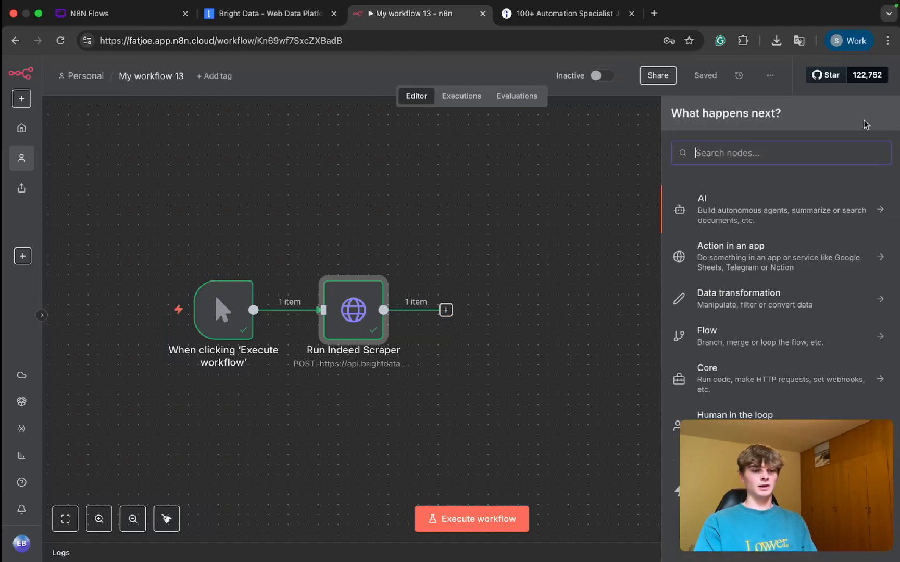
text(bright)
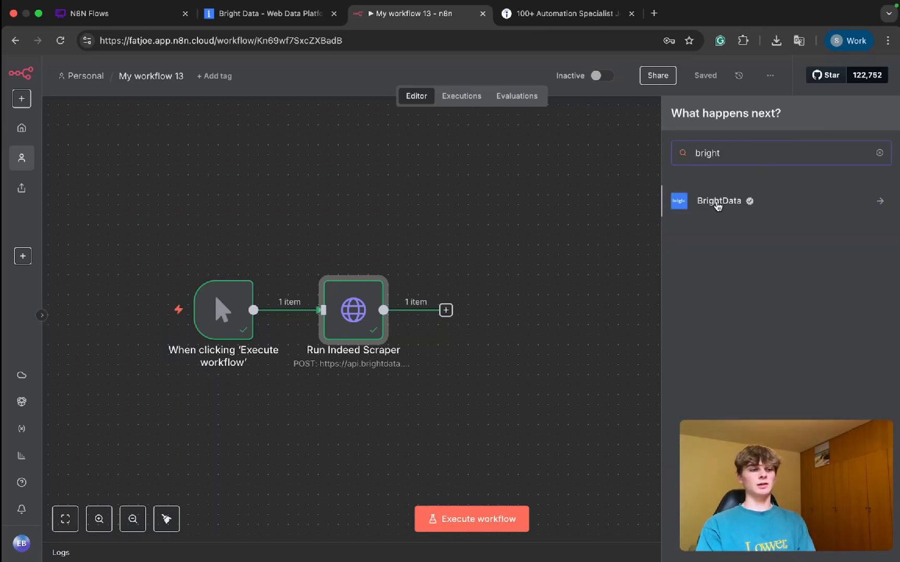
click(717, 203)
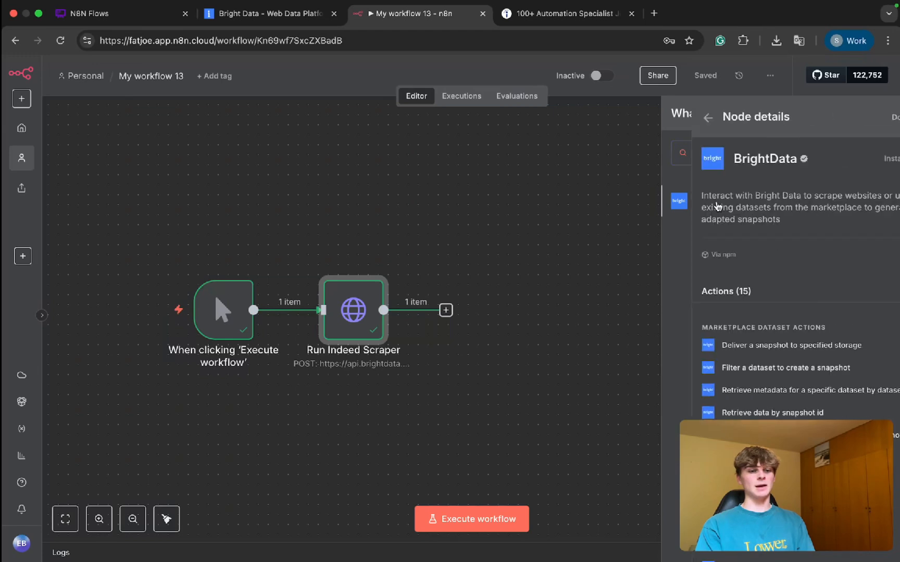
scroll(736, 301, down, 1)
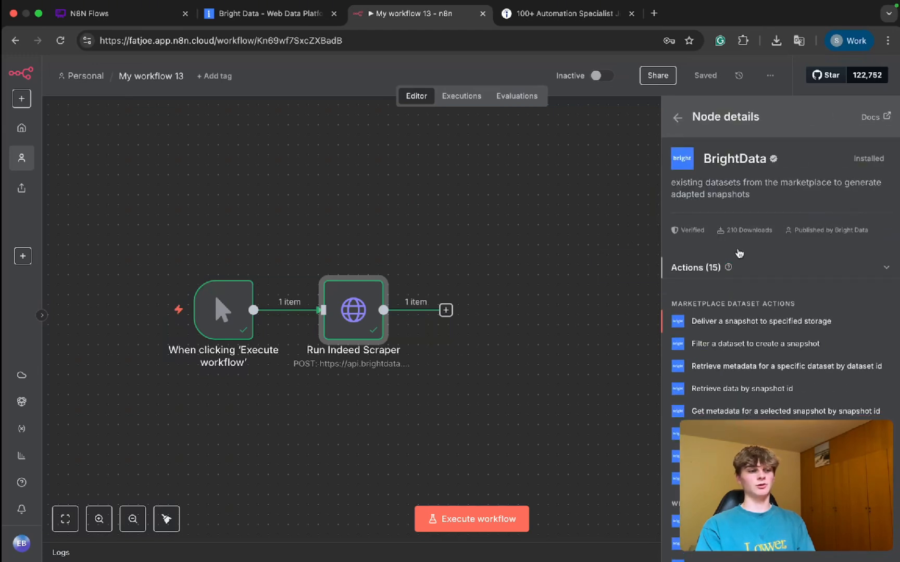
scroll(740, 380, down, 5)
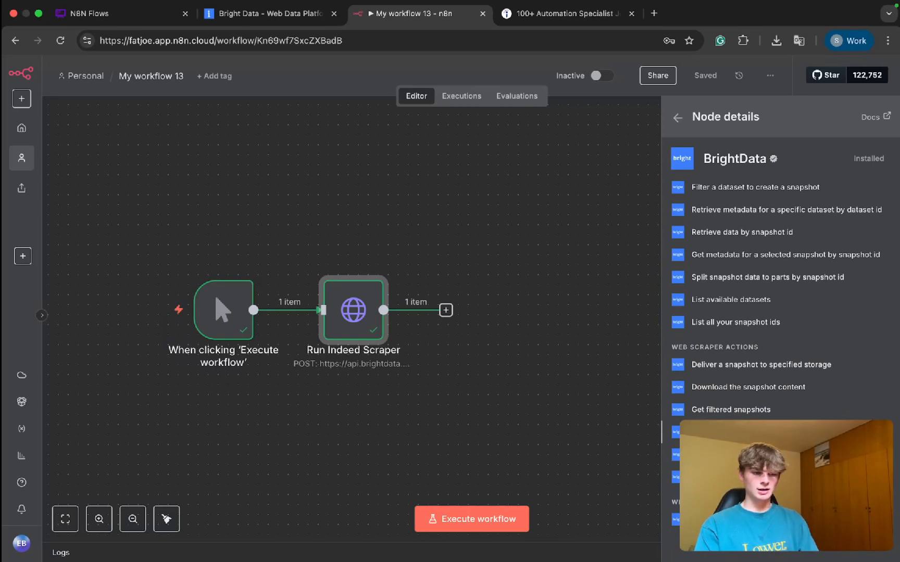
click(739, 432)
click(595, 81)
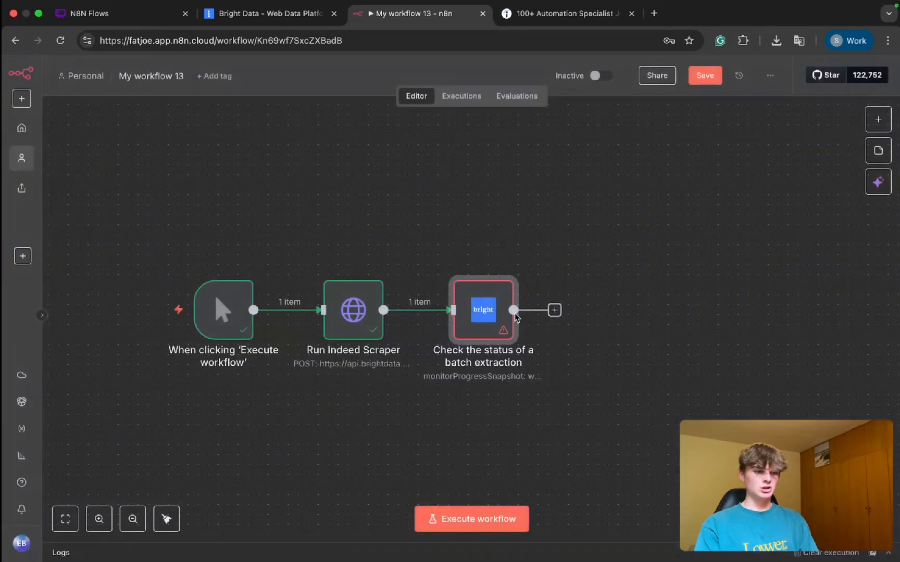
Step: Check the status of the Indeed API run in Bright Data's scraper list and return to the n8n workflow
click(234, 28)
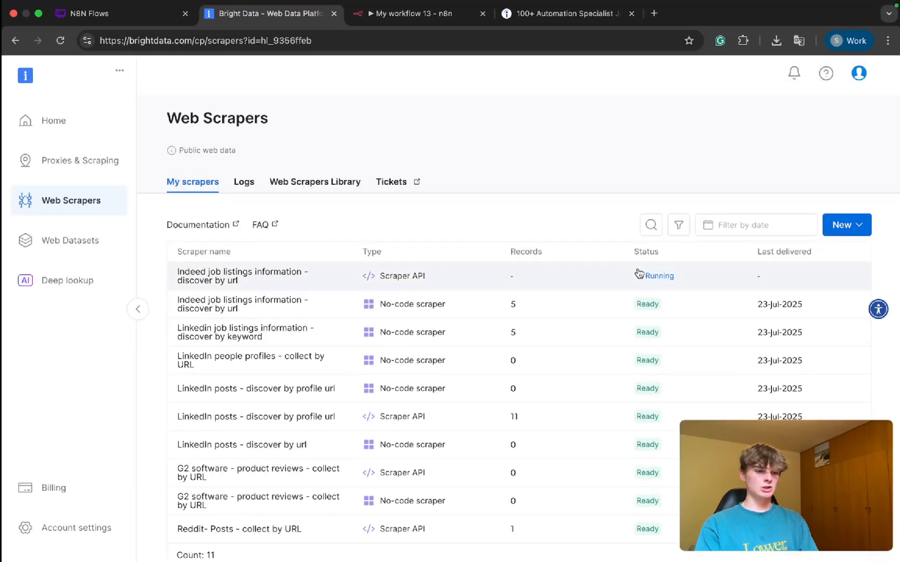
click(419, 15)
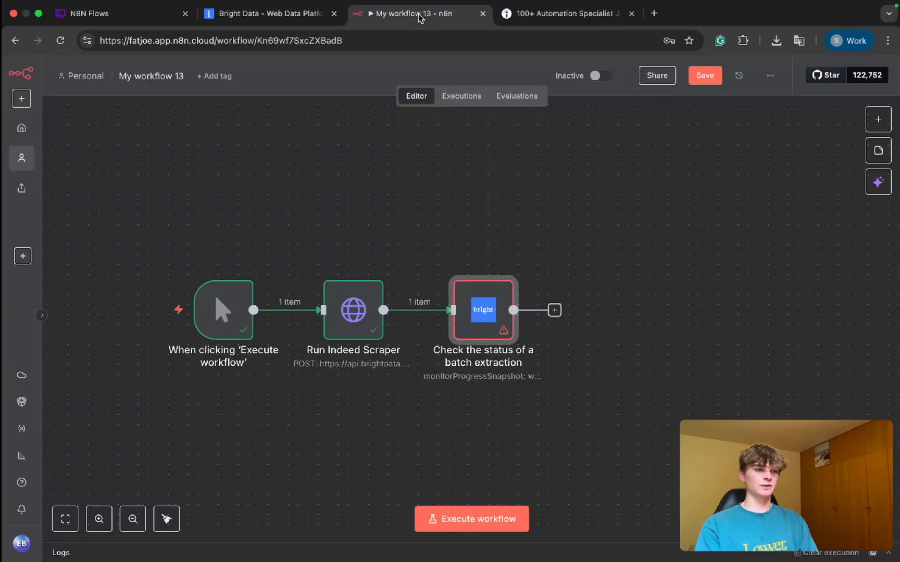
Step: Map the batch status node's Snapshot ID to {{ $json.snapshot_id }}, keep the Monitor Progress Snapshot operation, and close the node
double_click(490, 319)
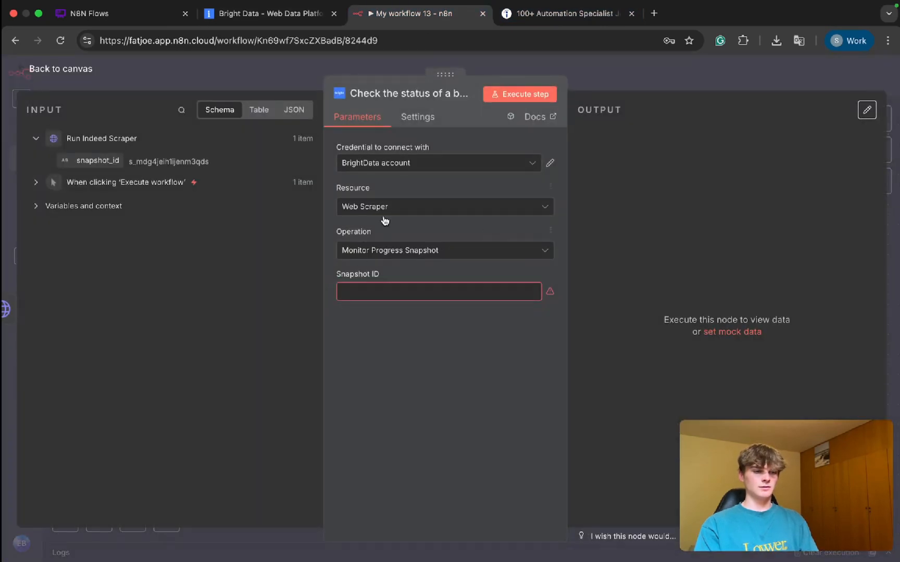
drag(98, 160, 360, 286)
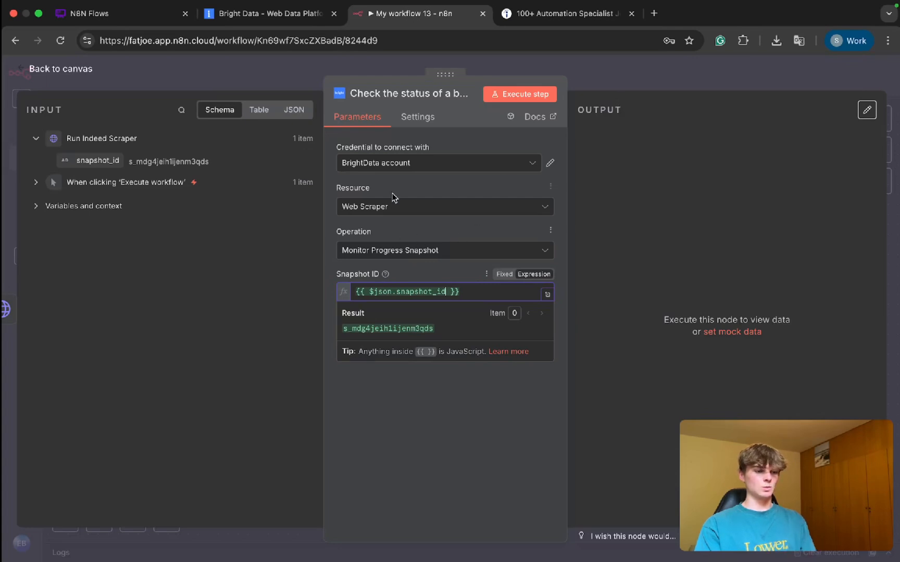
click(408, 256)
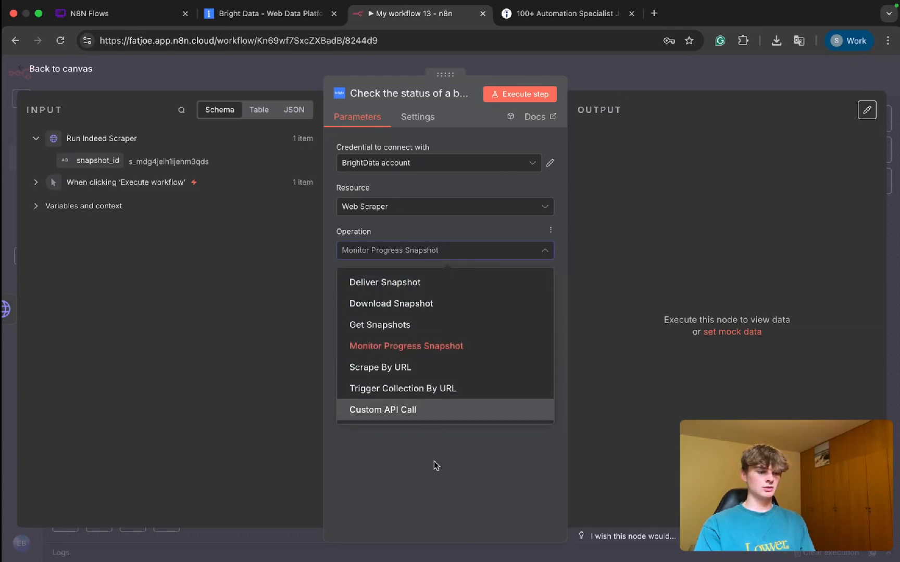
click(577, 113)
click(596, 75)
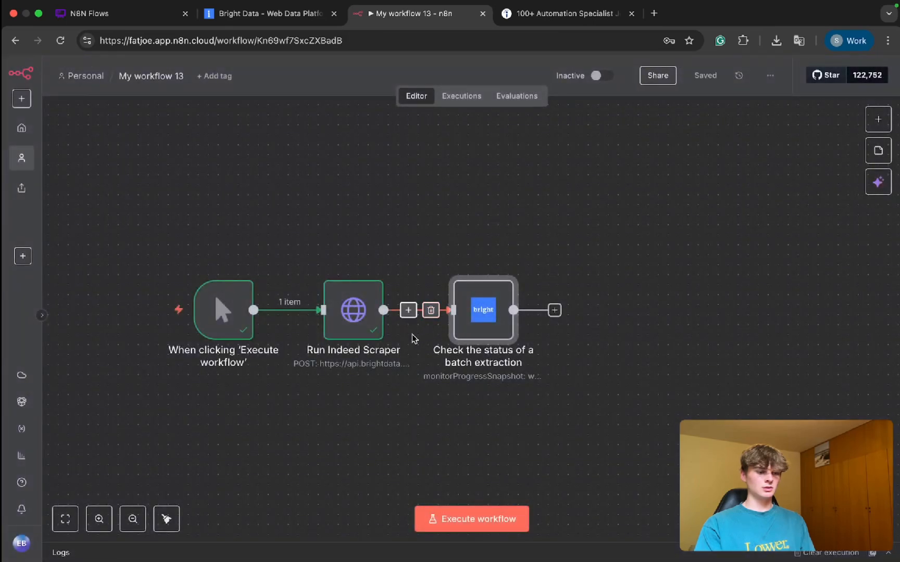
Step: Pin the output data of the Run Indeed Scraper node and return to the canvas
click(352, 323)
double_click(353, 322)
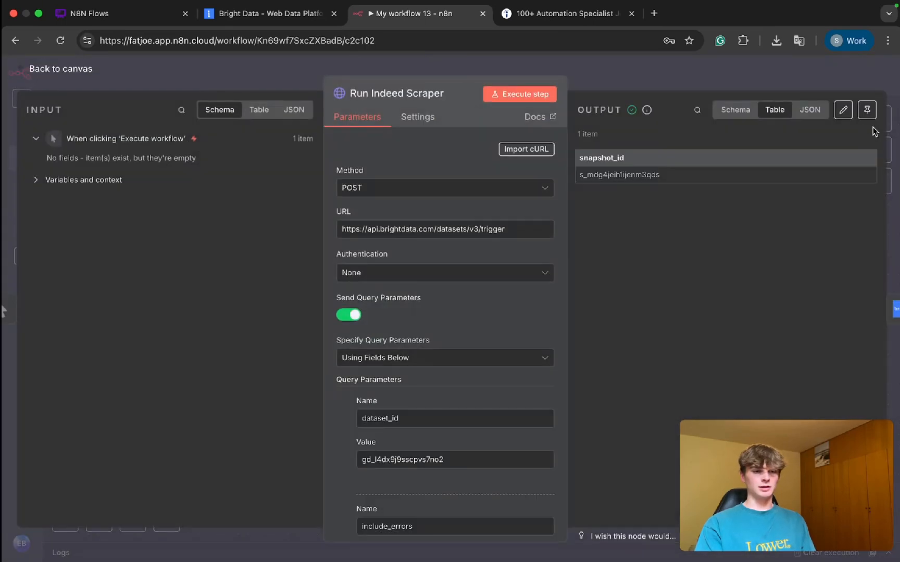
click(867, 109)
click(678, 80)
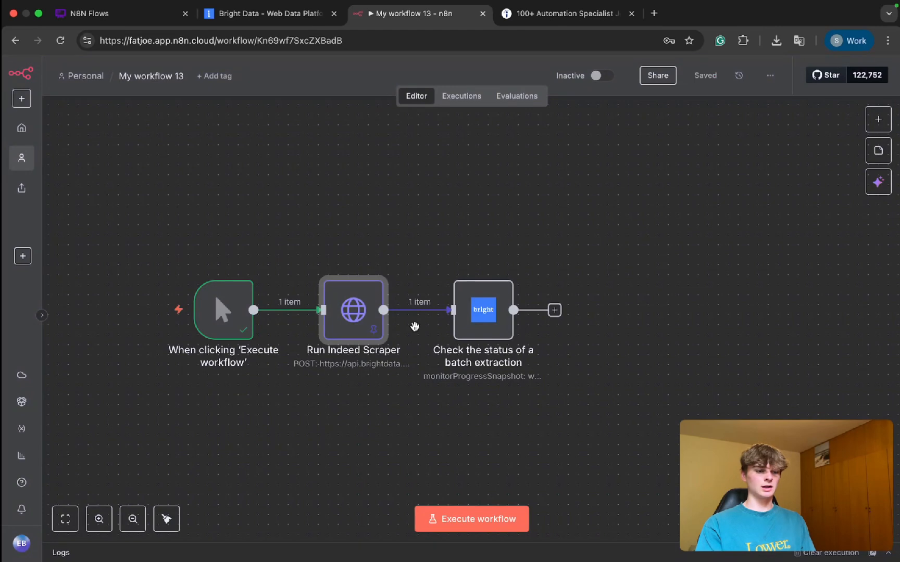
Step: Execute the workflow and compare the status output of the batch status node with the run's status in Bright Data
key(super+Return)
click(500, 312)
double_click(501, 312)
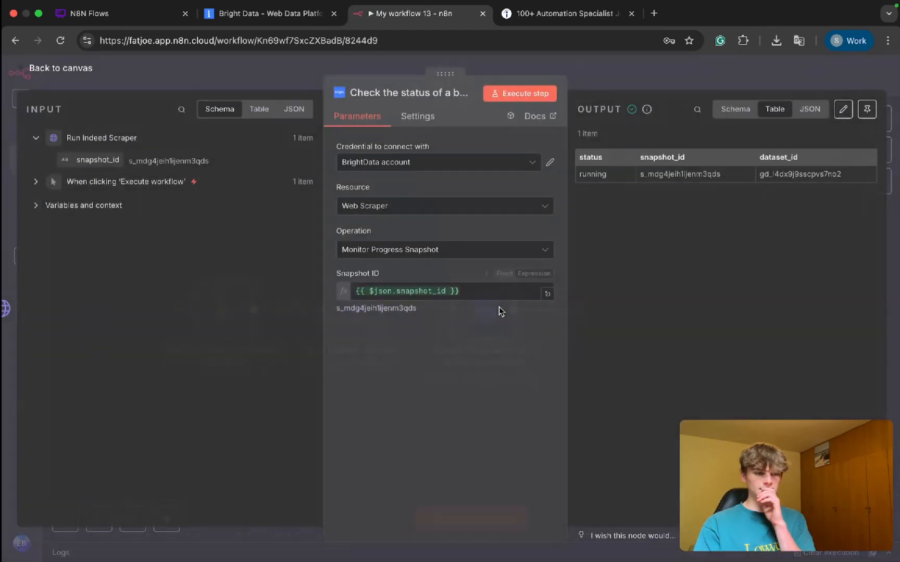
drag(607, 175, 587, 173)
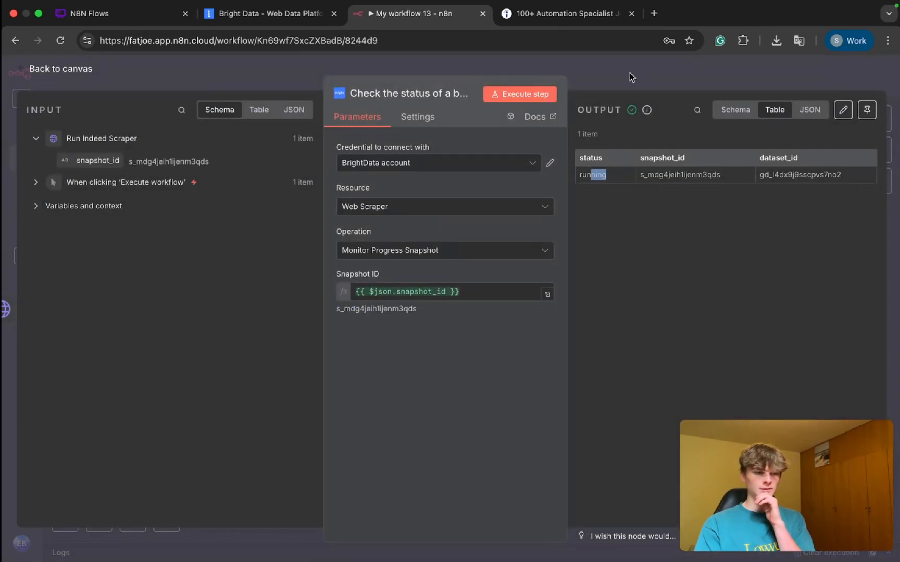
key(Escape)
click(269, 16)
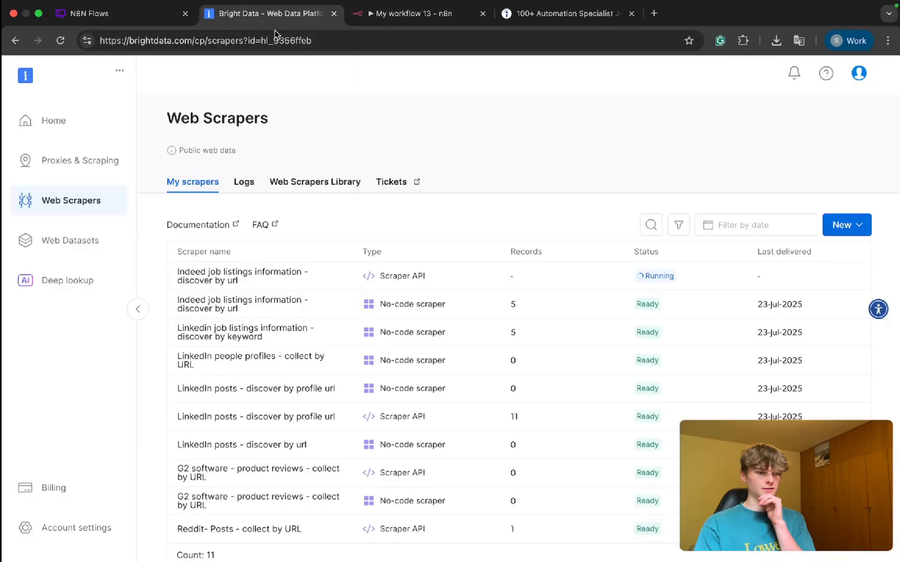
Step: Return to the n8n workflow and add a Switch node after the batch extraction status node
click(405, 14)
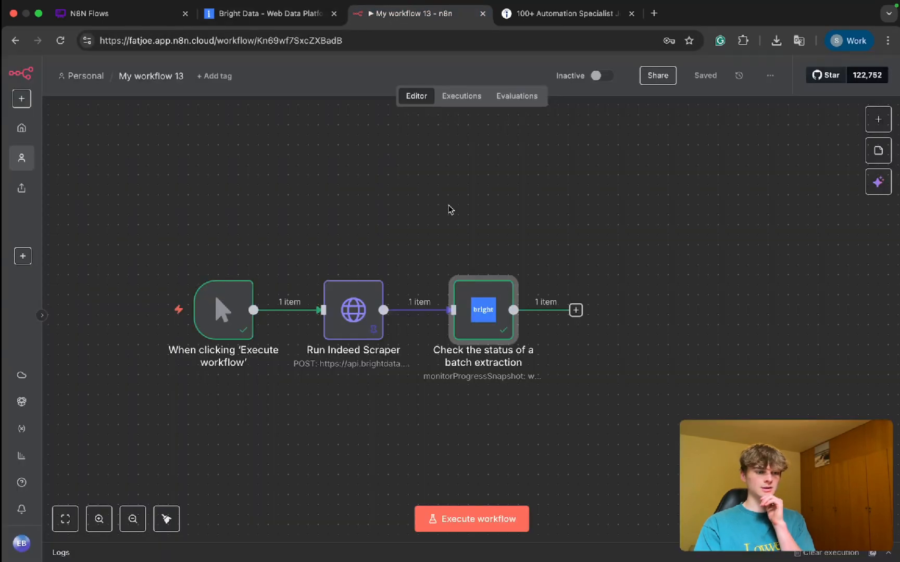
scroll(577, 324, right, 4)
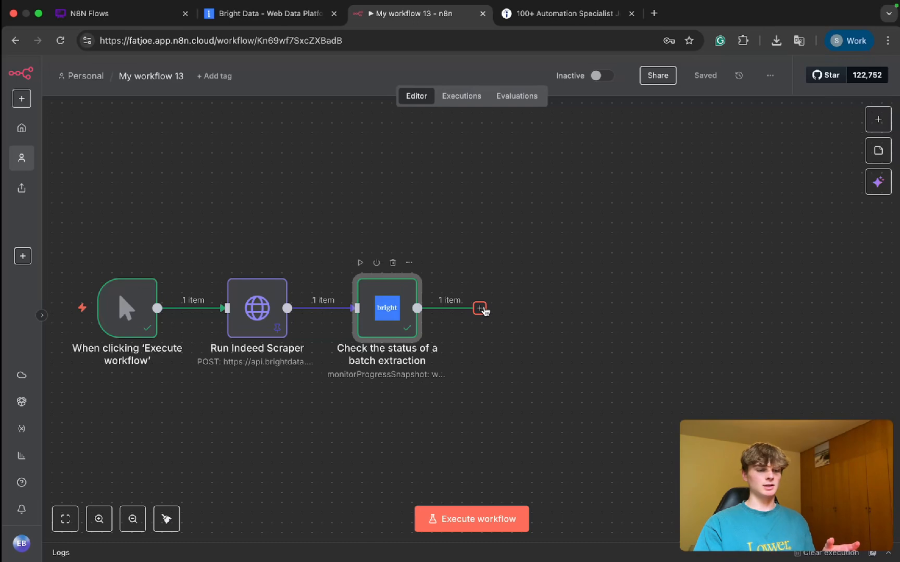
click(479, 307)
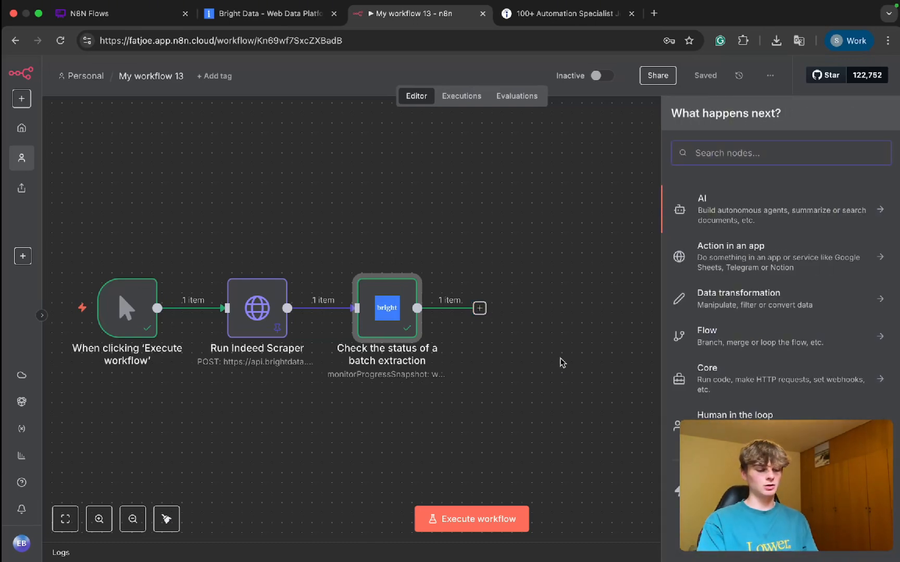
text(swit)
click(724, 206)
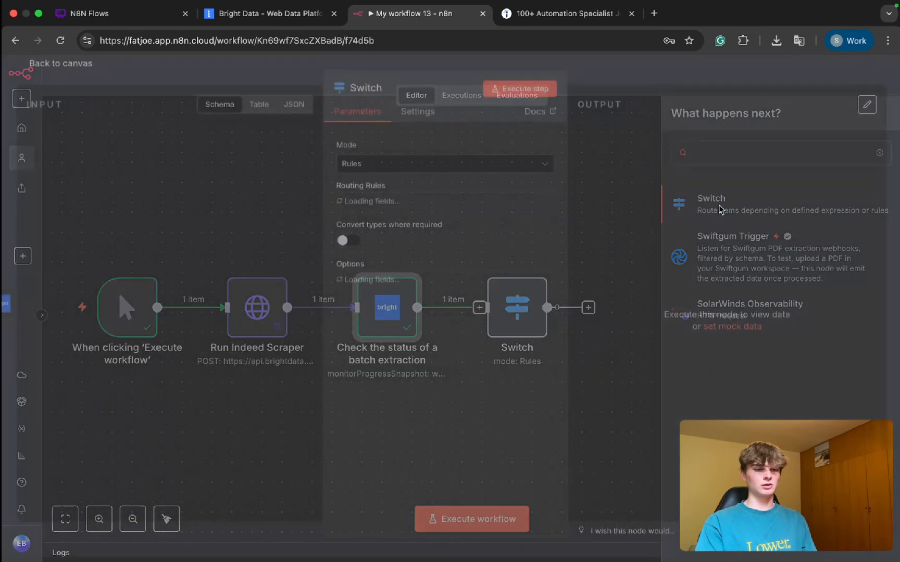
Step: Set the first routing rule to {{ $json.status }} is equal to running and rename its output to Scraper Still Running
click(418, 219)
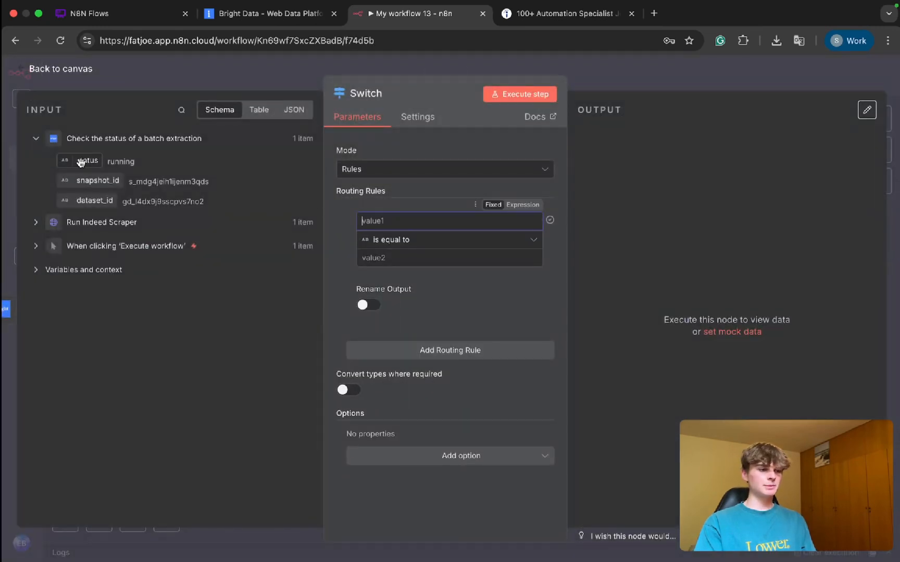
drag(80, 160, 360, 262)
key(ctrl+c)
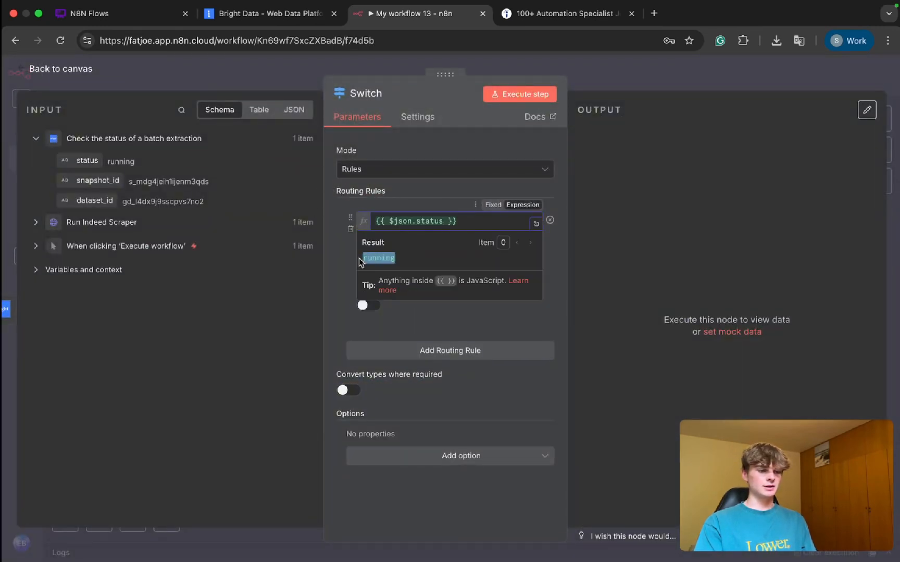
click(349, 261)
click(404, 257)
key(ctrl+v)
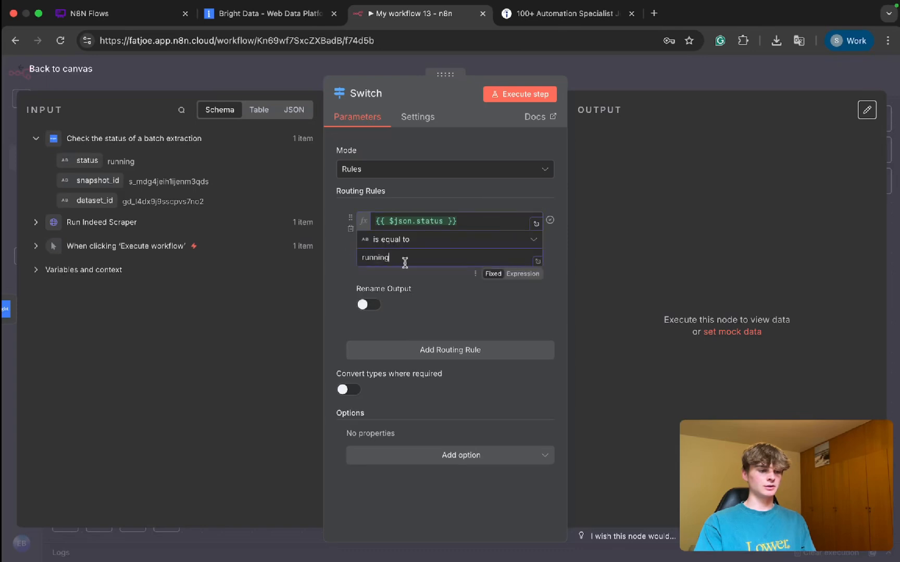
click(363, 306)
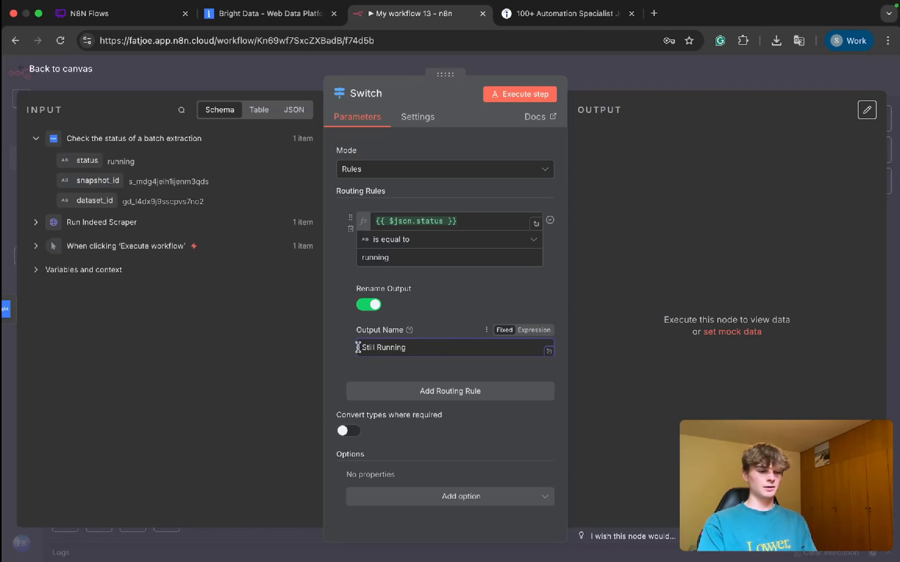
text(Scraper)
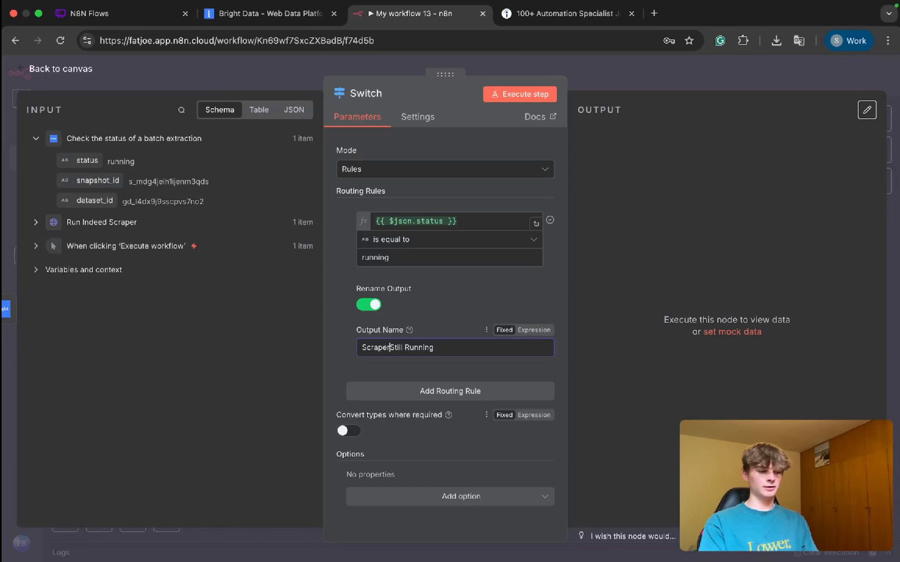
Step: Add a second routing rule with {{ $json.status }} is equal to ready, checking the finished status wording in Bright Data's scraper list
click(401, 391)
scroll(400, 284, down, 2)
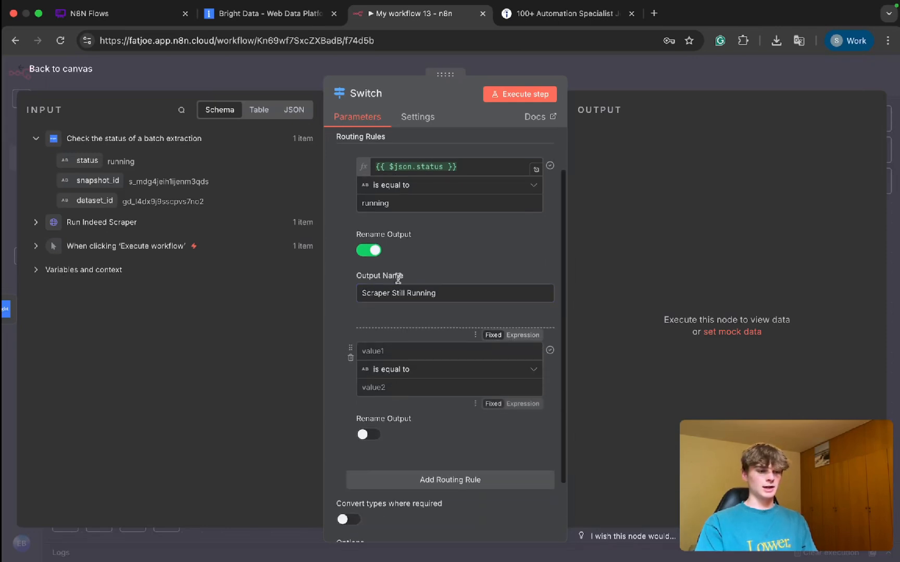
click(456, 166)
key(ctrl+a)
key(ctrl+c)
click(375, 350)
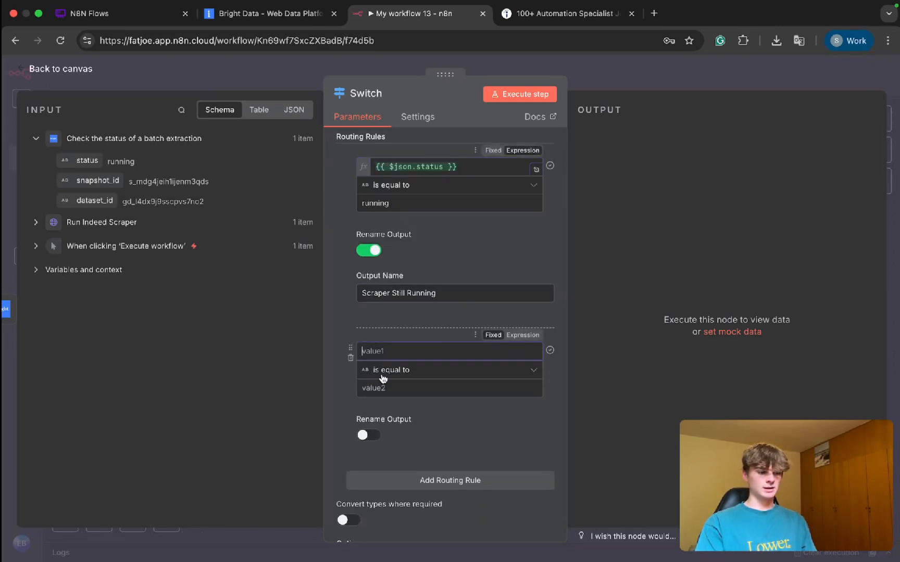
key(ctrl+v)
click(375, 388)
text(read)
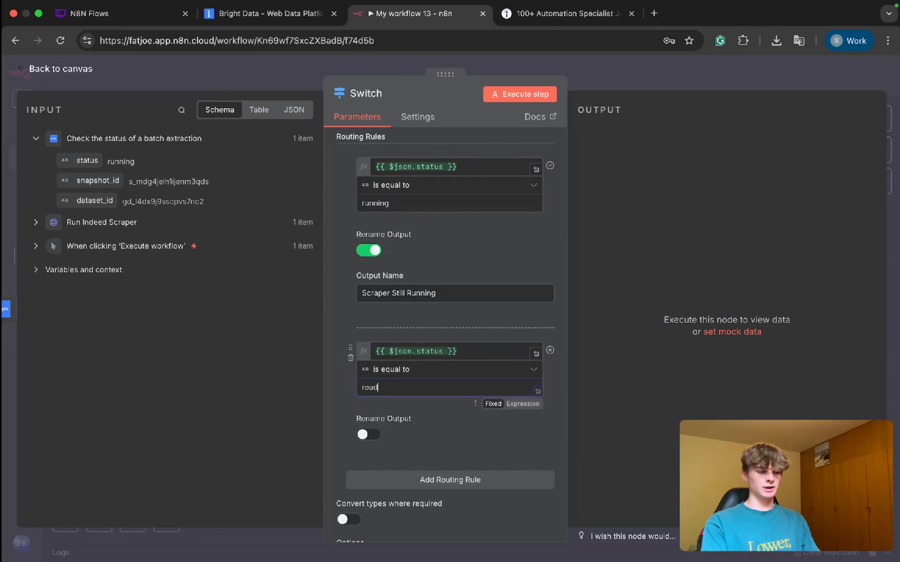
click(254, 17)
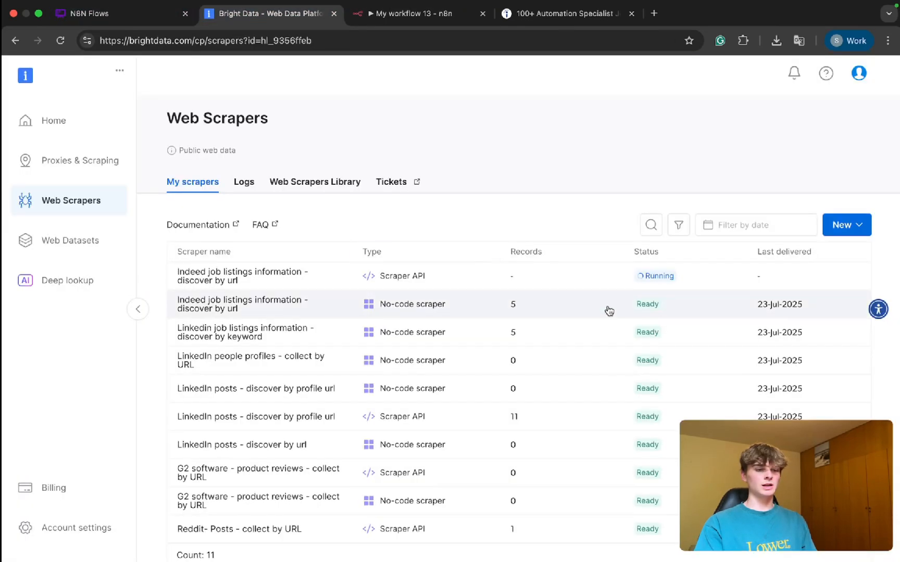
scroll(656, 310, up, 5)
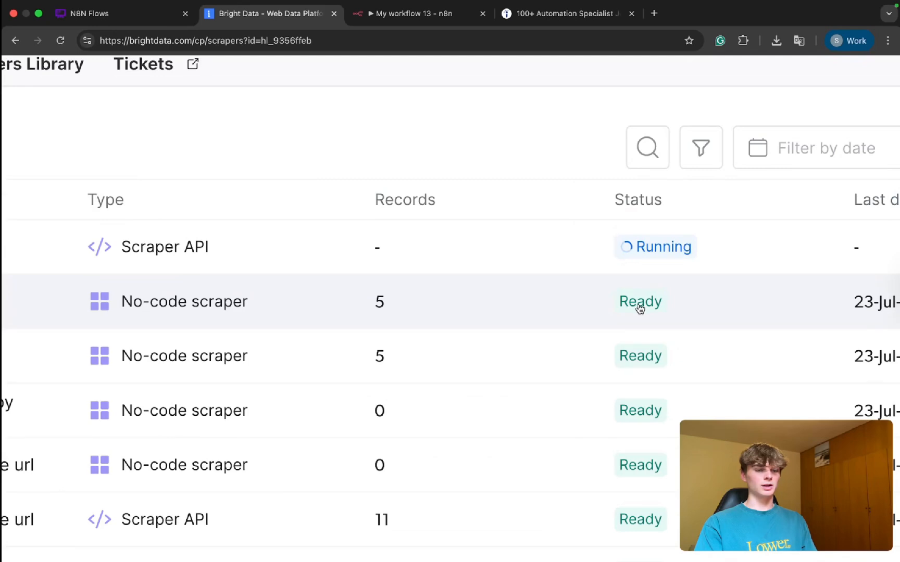
scroll(640, 308, down, 5)
click(411, 13)
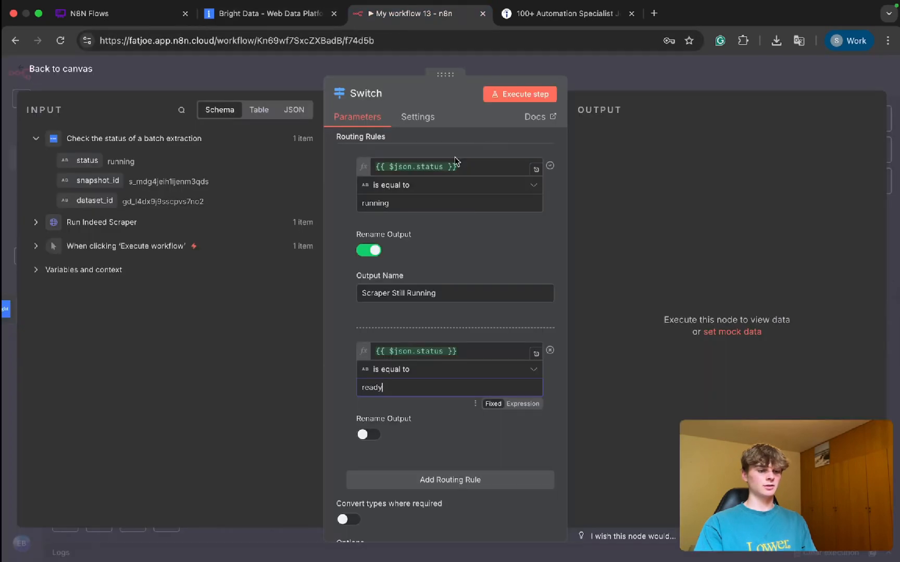
Step: Rename the second rule's output to Scraper Complete and return to the canvas
click(367, 437)
scroll(392, 397, down, 2)
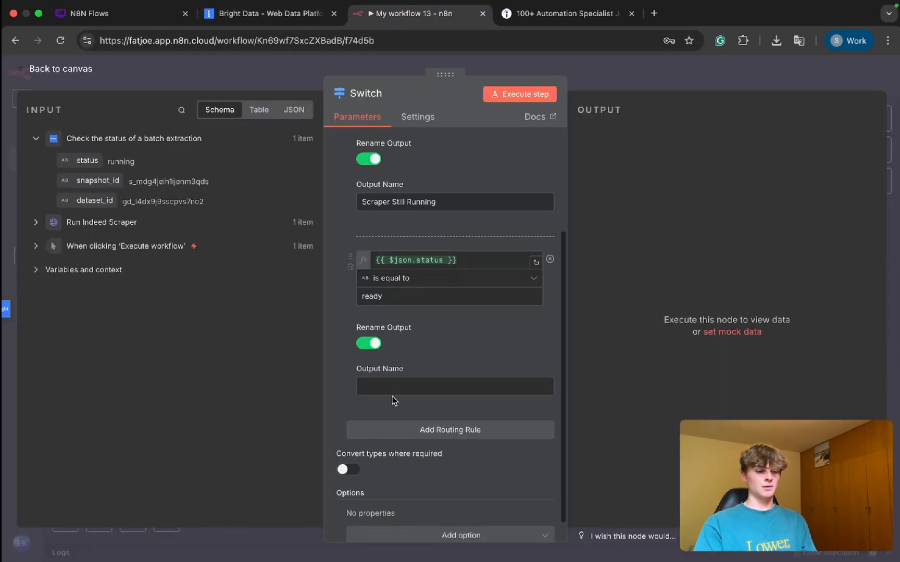
click(387, 387)
text(Scraper Co)
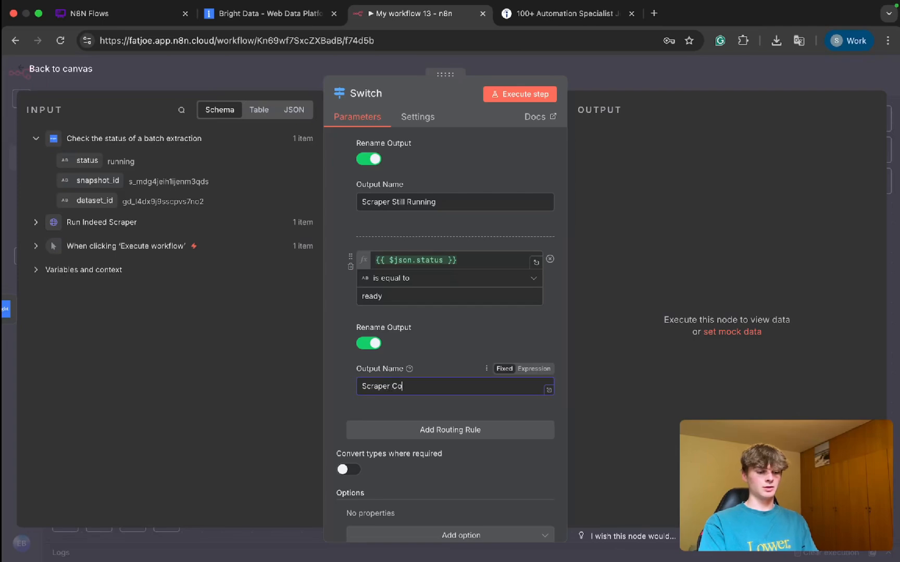
text(mplete)
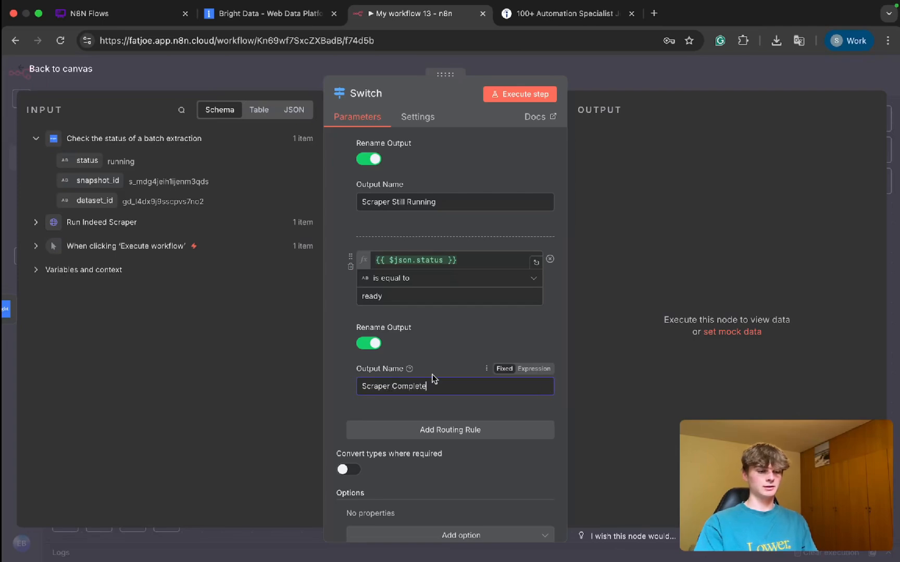
click(606, 75)
scroll(605, 343, up, 5)
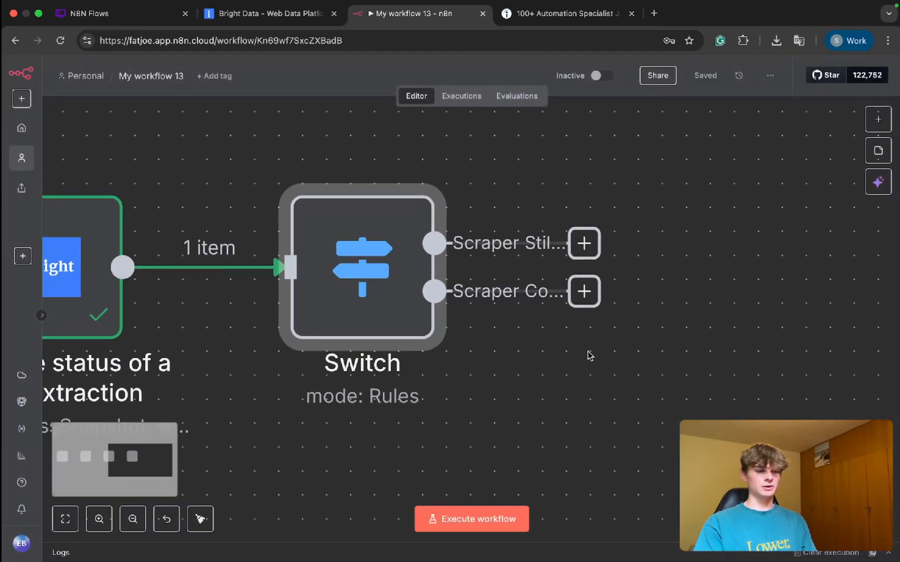
scroll(557, 250, down, 5)
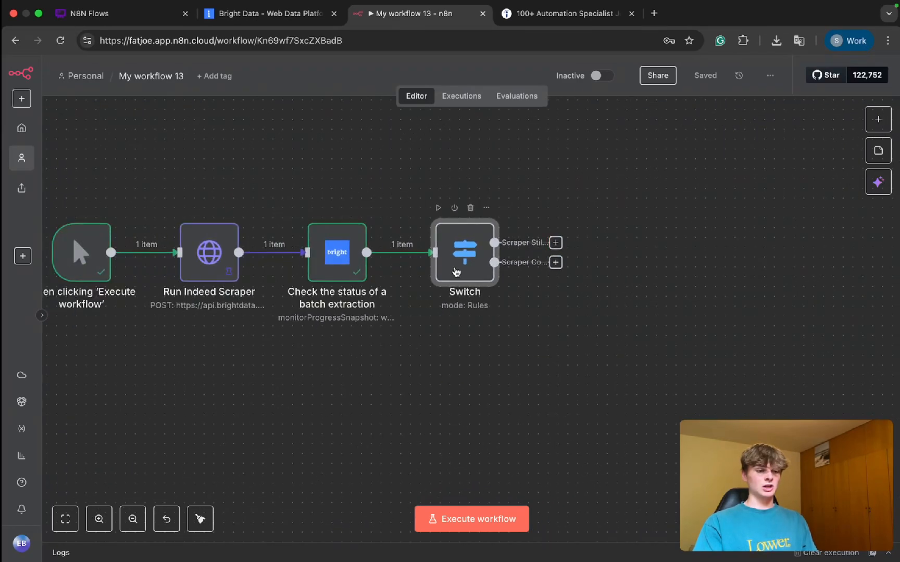
Step: Shorten the Switch node's output names to Running and Complete, and close the node
double_click(461, 273)
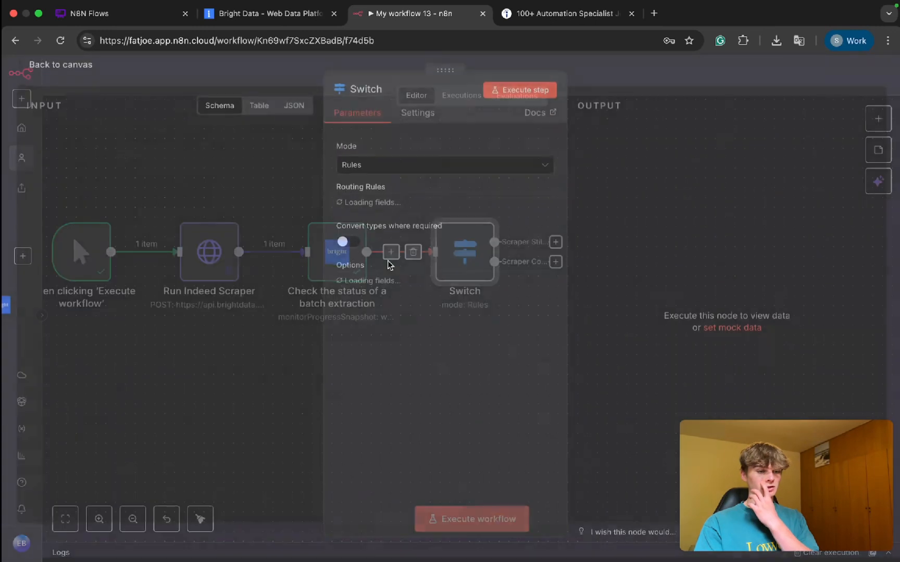
scroll(411, 323, down, 3)
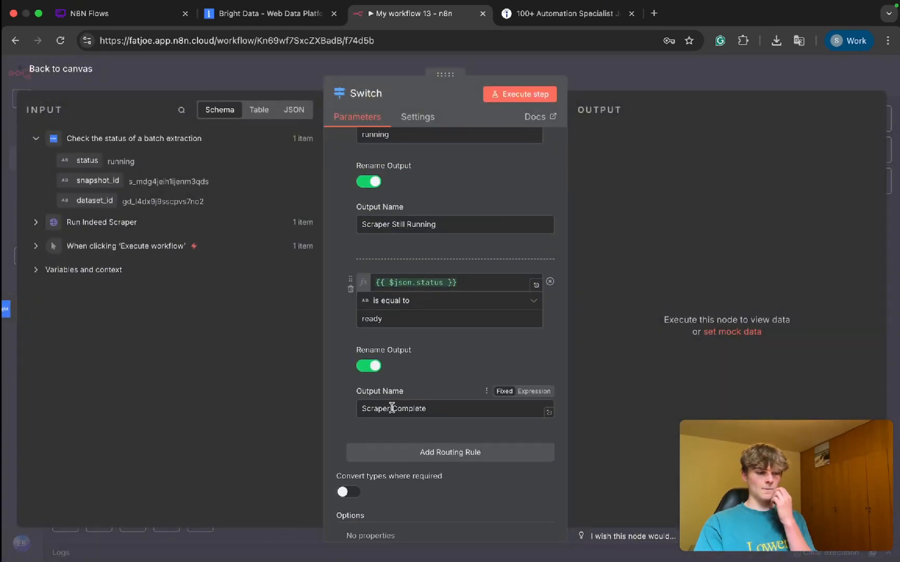
double_click(385, 408)
key(BackSpace)
scroll(412, 276, up, 3)
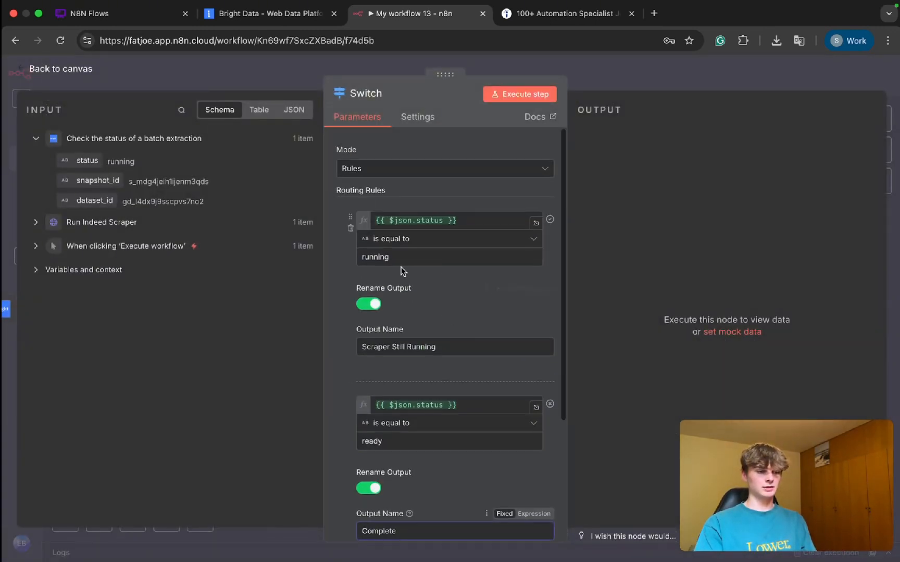
drag(406, 345, 252, 345)
key(BackSpace)
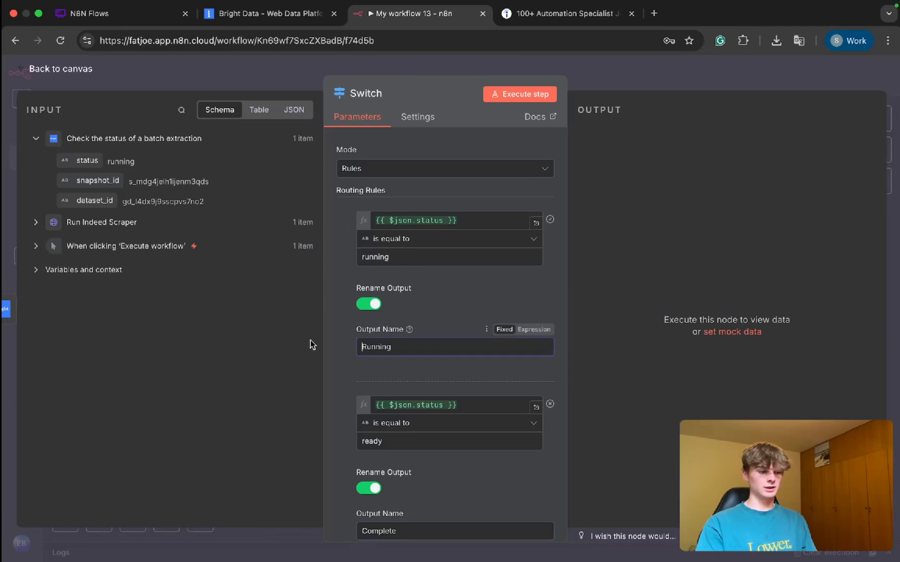
key(Escape)
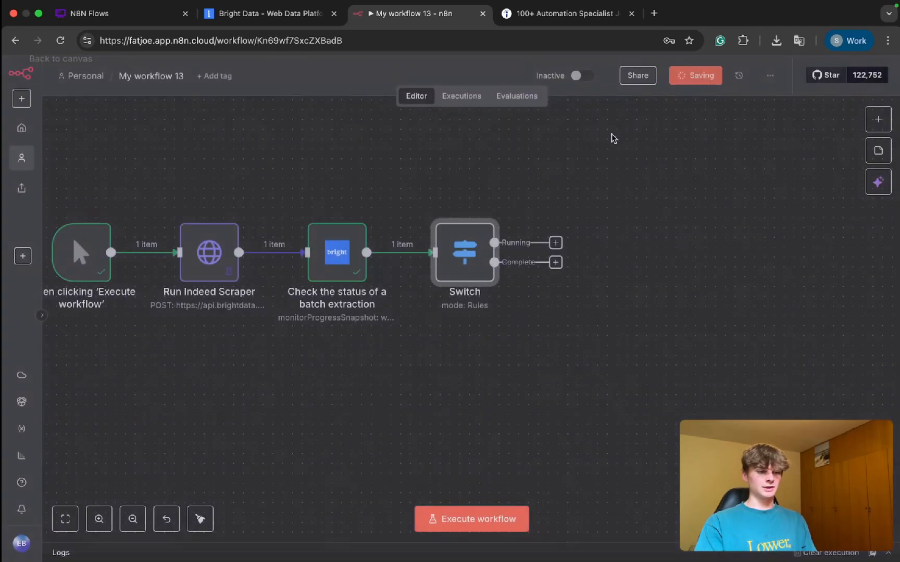
Step: Add a Wait node on the Switch's Running output, positioned below the branch, and loop it back to the batch status node
scroll(616, 256, up, 5)
scroll(478, 235, down, 5)
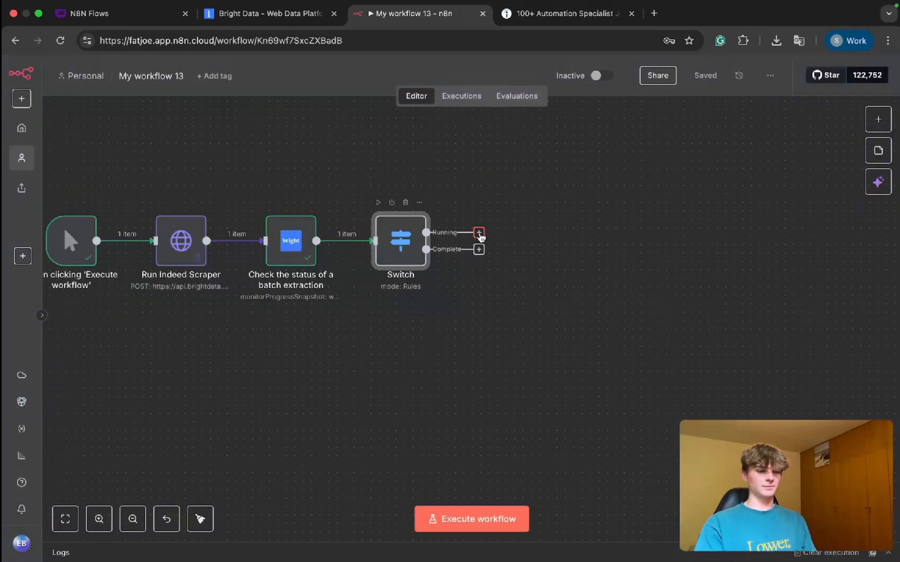
click(478, 233)
text(wait)
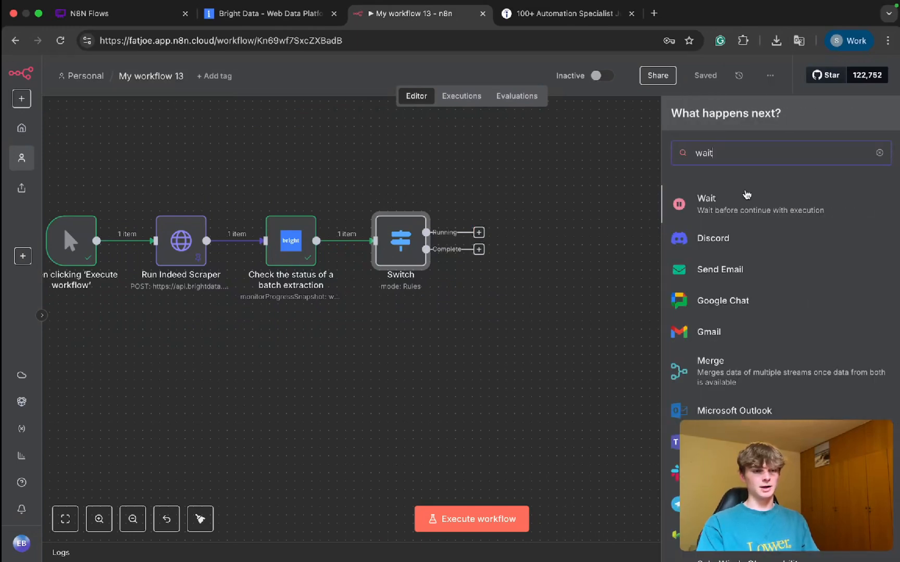
click(714, 207)
key(Escape)
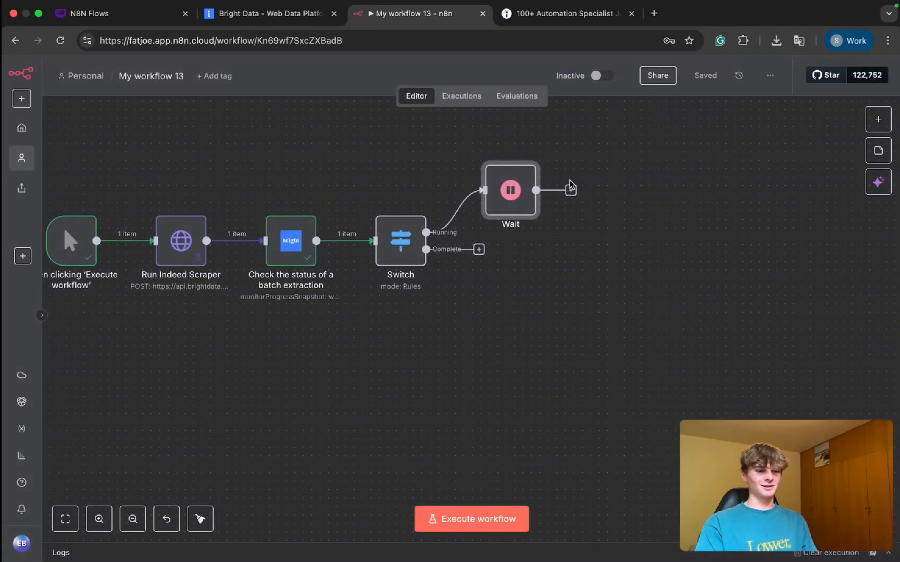
drag(571, 190, 263, 241)
drag(527, 193, 552, 303)
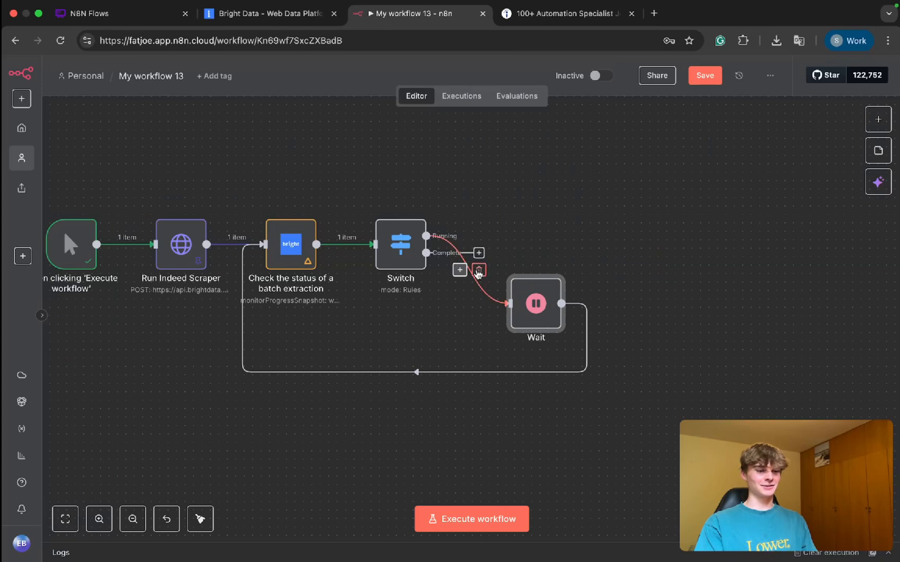
Step: Delete the Wait node's connections from the Switch's Running output and to the batch status node
click(478, 271)
click(431, 373)
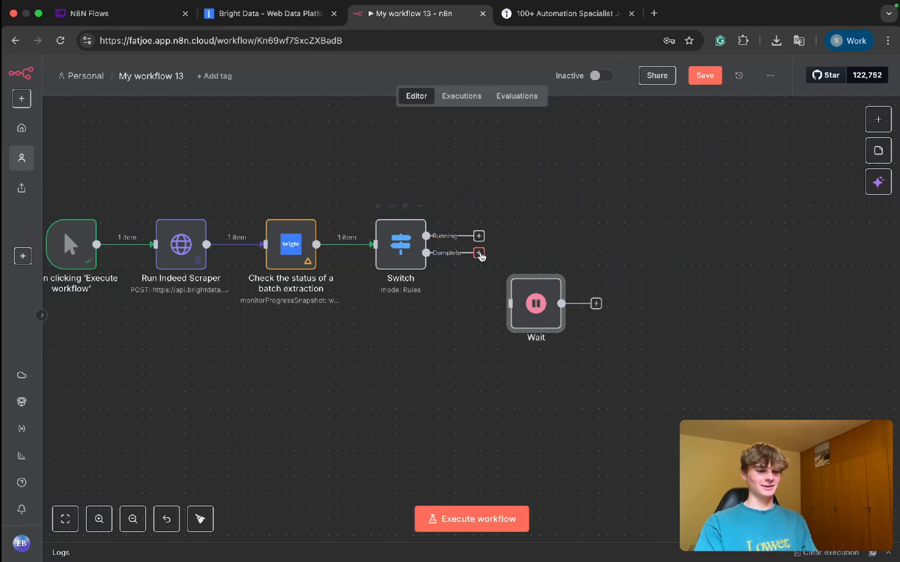
Step: Swap the Switch rules' comparison values so the first rule matches ready and the second matches running
double_click(401, 245)
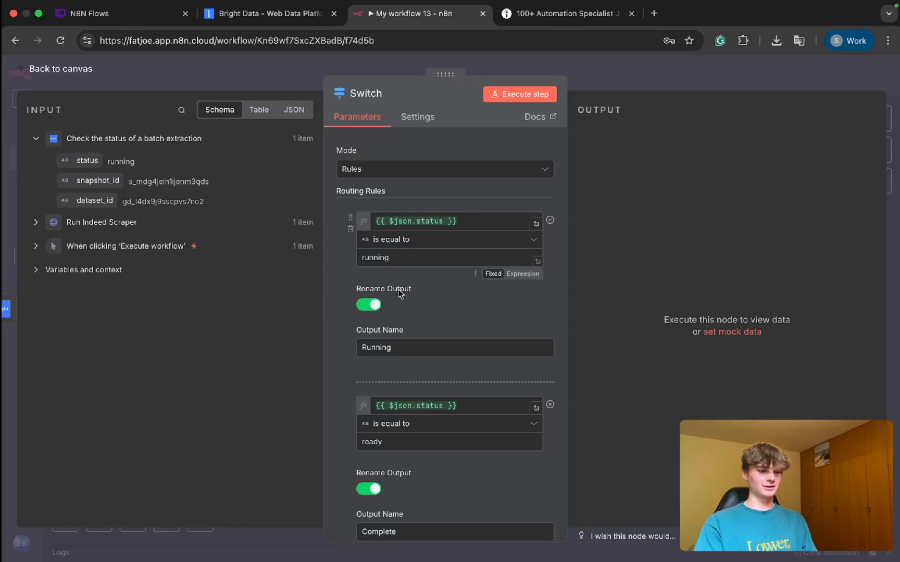
scroll(396, 458, down, 1)
drag(400, 410, 324, 411)
key(ctrl+c)
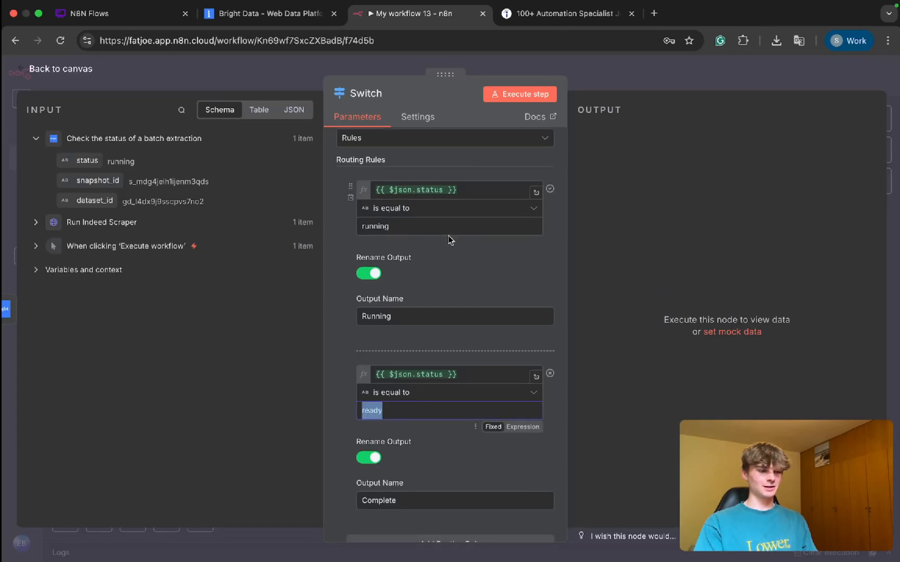
click(402, 229)
key(ctrl+v)
drag(389, 228, 361, 228)
key(ctrl+c)
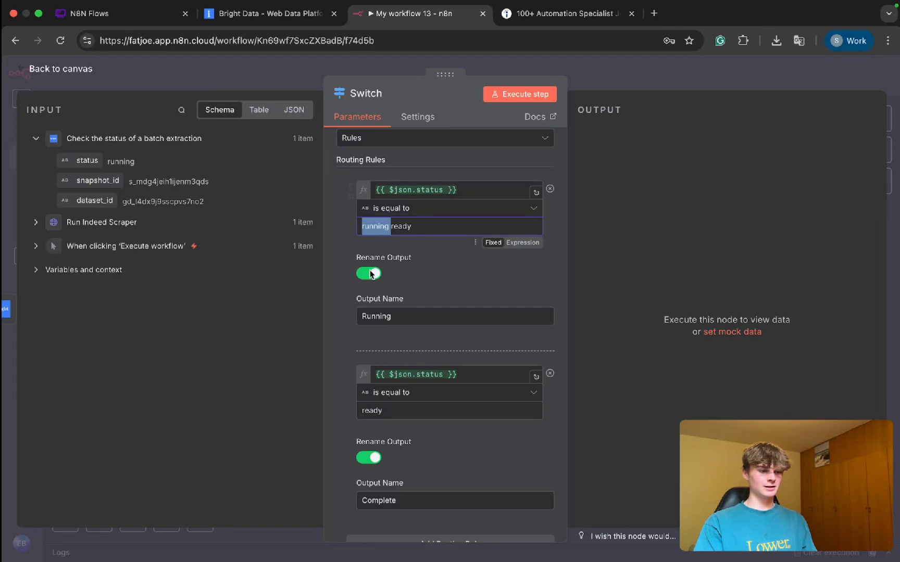
key(BackSpace)
drag(385, 411, 307, 416)
key(ctrl+v)
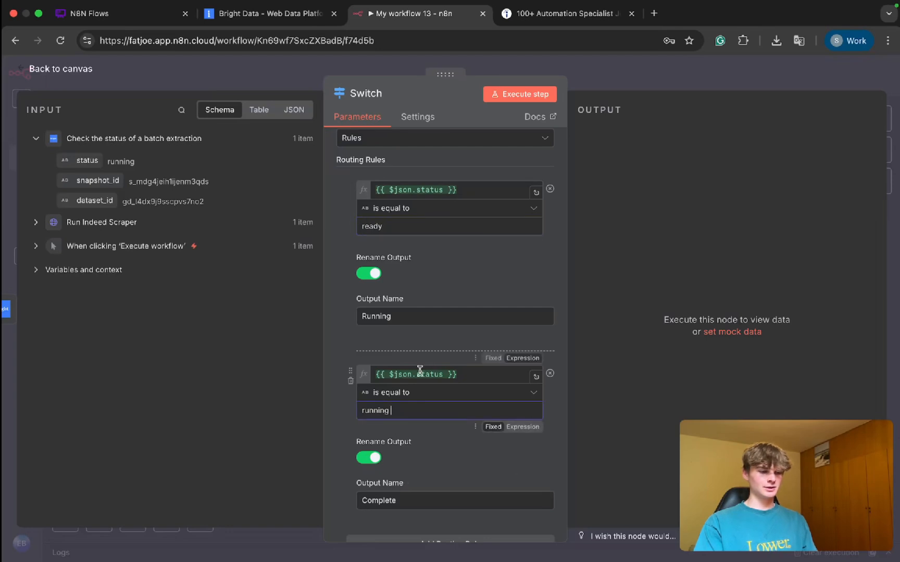
Step: Swap the Switch rules' output names so ready outputs Complete and running outputs Running, and close the node
scroll(438, 191, down, 1)
drag(394, 291, 326, 304)
key(ctrl+x)
scroll(354, 330, down, 4)
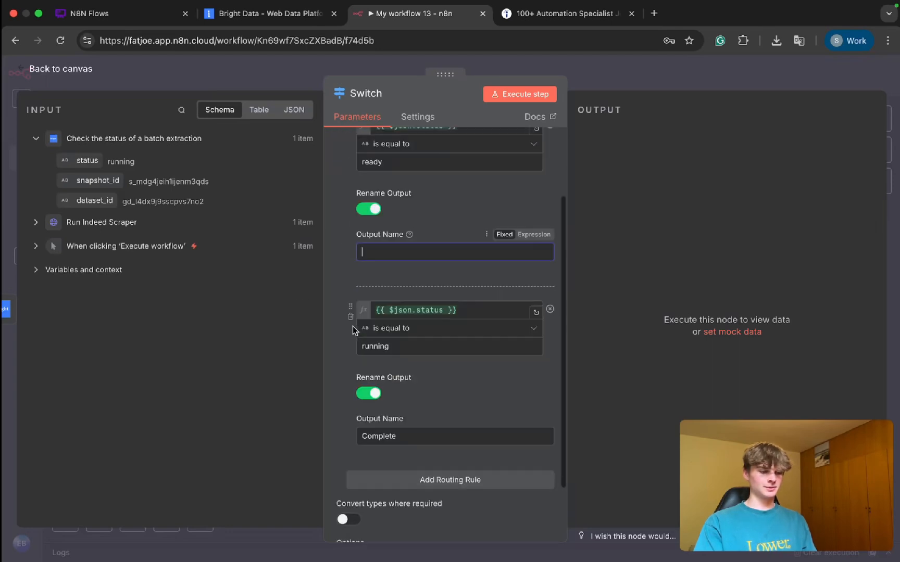
click(401, 360)
key(ctrl+v)
drag(397, 361, 360, 361)
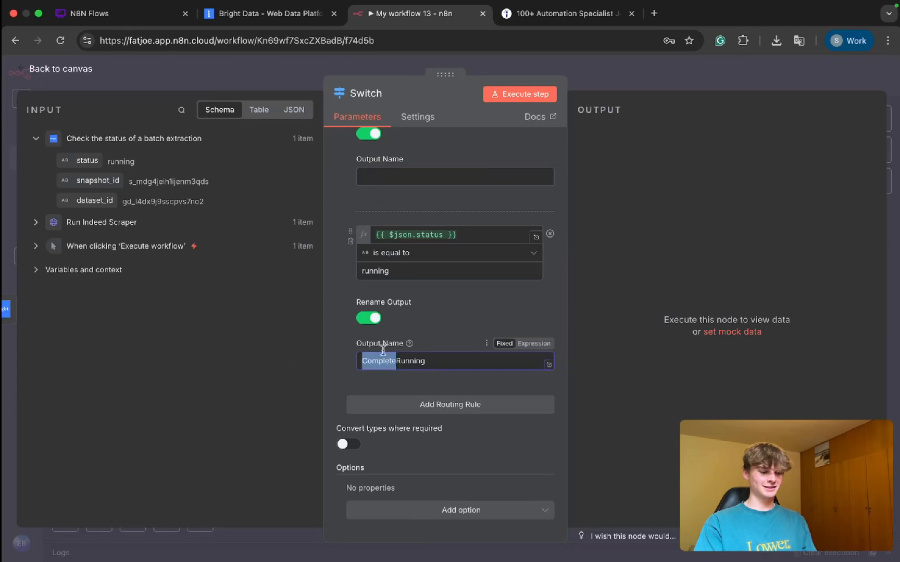
key(ctrl+x)
scroll(380, 234, up, 3)
click(376, 257)
key(ctrl+v)
scroll(415, 254, up, 1)
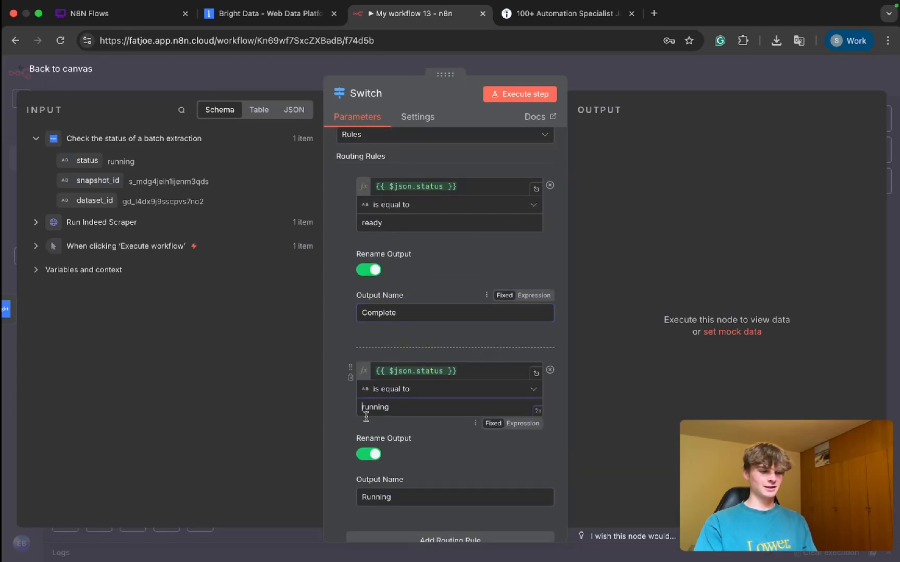
click(366, 412)
click(367, 223)
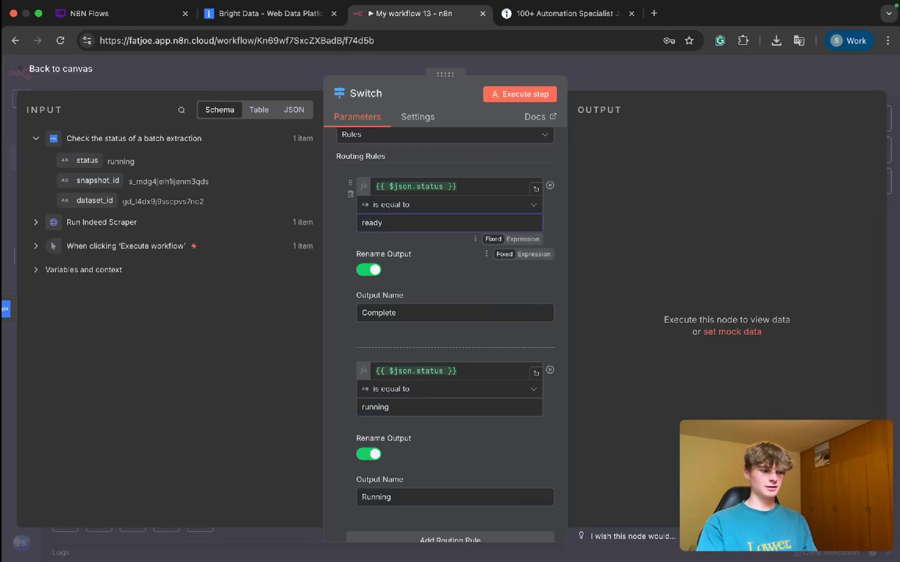
scroll(455, 355, down, 3)
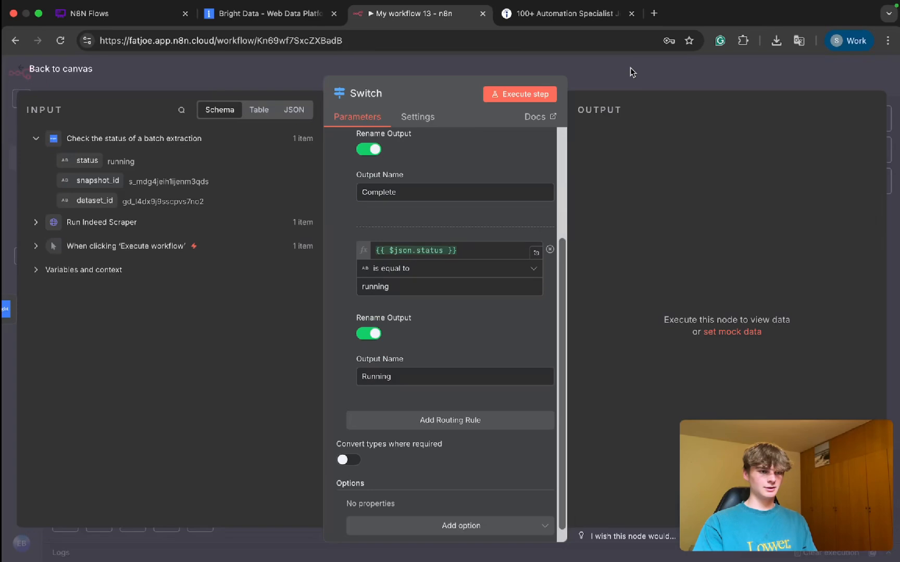
click(628, 72)
Step: Connect the Switch's Running output to the Wait node's input
drag(510, 285, 512, 292)
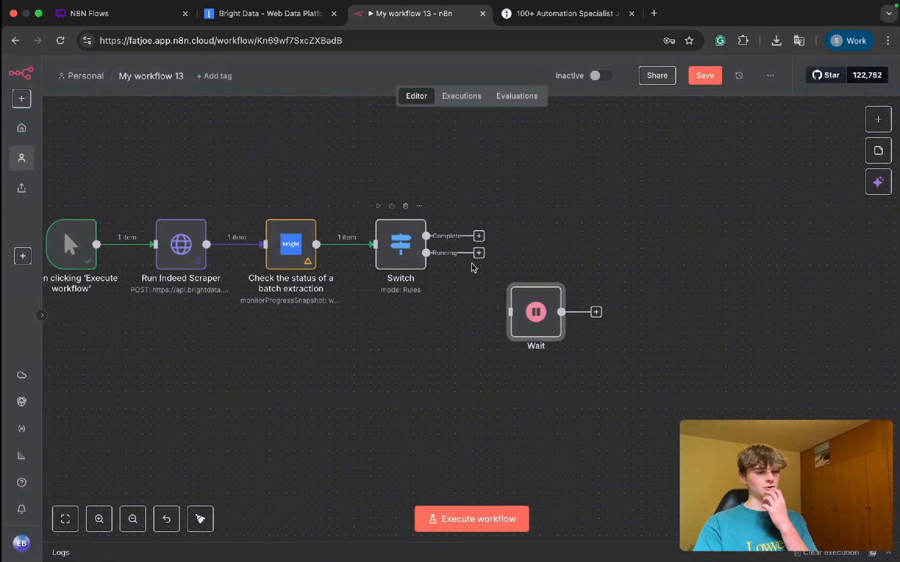
scroll(473, 266, up, 5)
drag(485, 238, 554, 366)
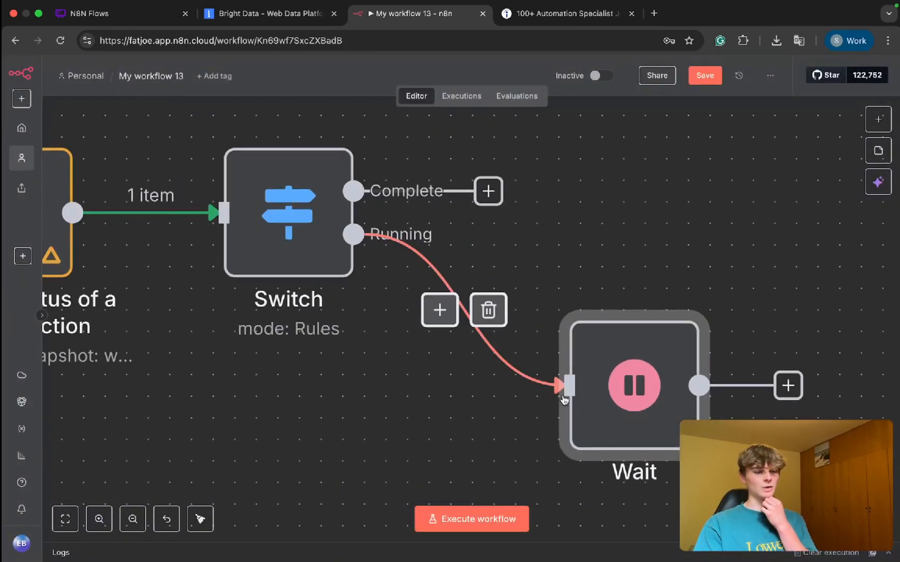
Step: Set the Wait node to resume after 1 minute, and close it
scroll(570, 395, down, 5)
double_click(593, 398)
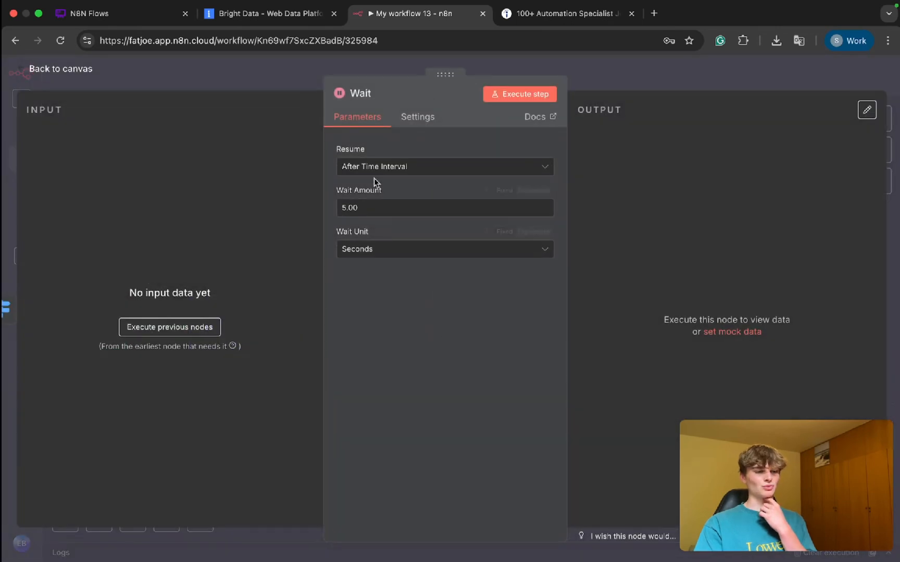
click(346, 208)
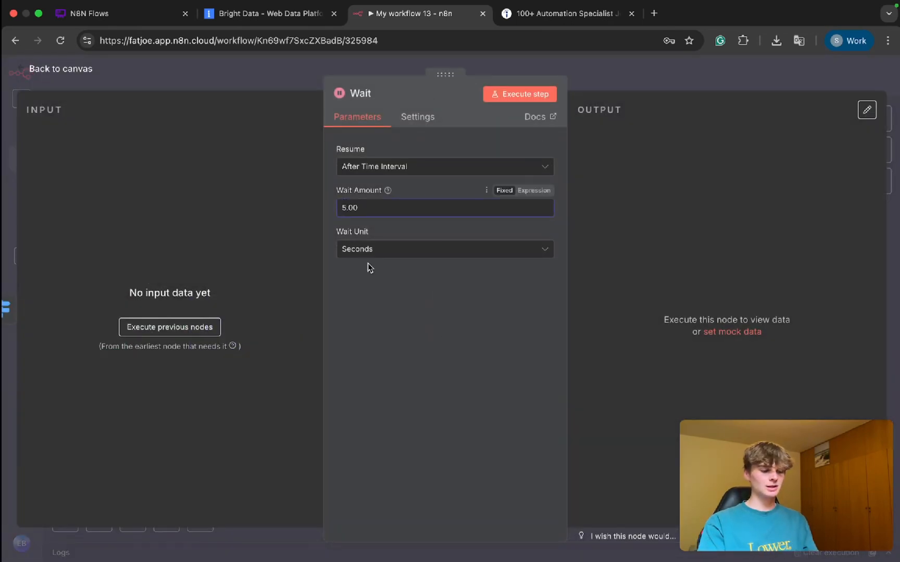
key(BackSpace)
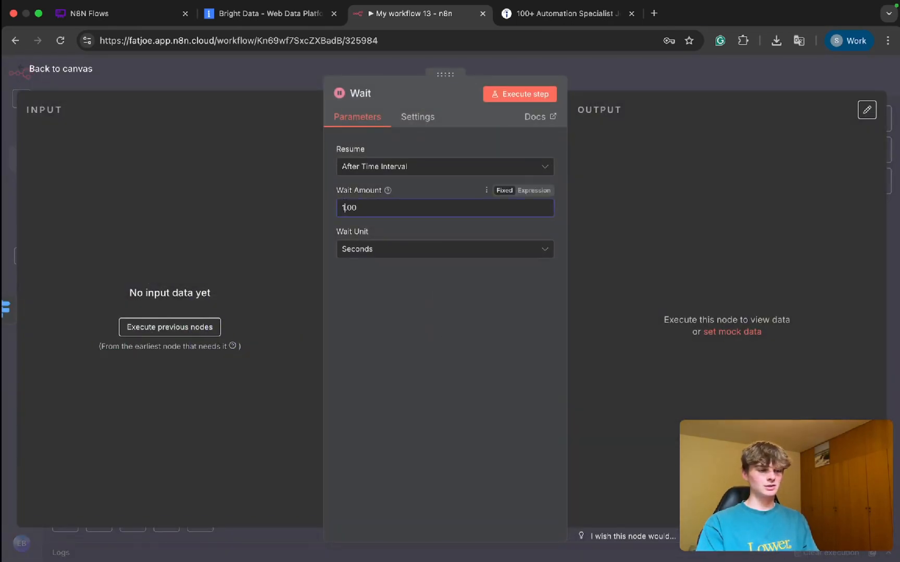
text(1)
click(380, 252)
click(373, 302)
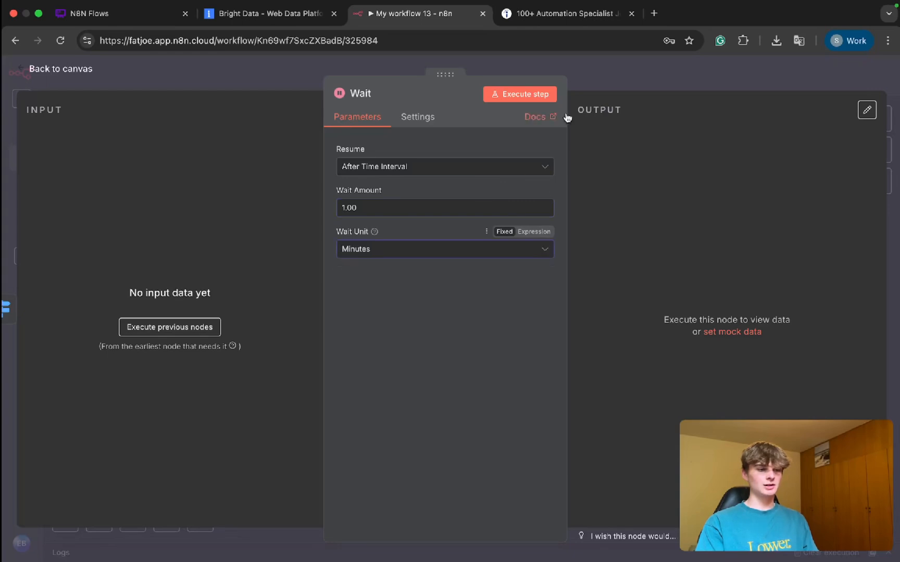
click(600, 85)
Step: Loop the Wait node's output back to the batch status check node, and shift the Wait node slightly closer to the Switch
scroll(516, 308, down, 3)
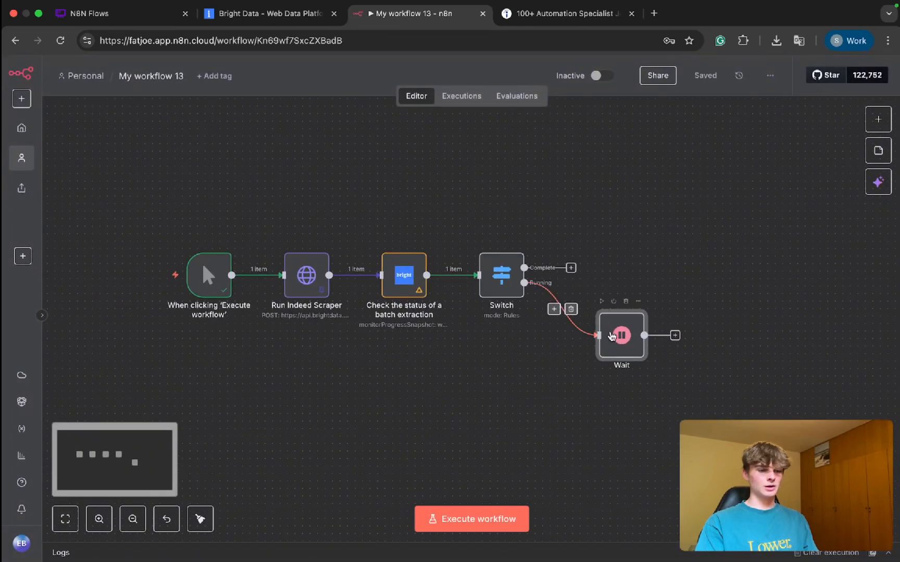
mouse_move(612, 336)
mouse_down()
mouse_move(590, 335)
mouse_move(652, 336)
mouse_move(582, 462)
mouse_move(368, 260)
mouse_up()
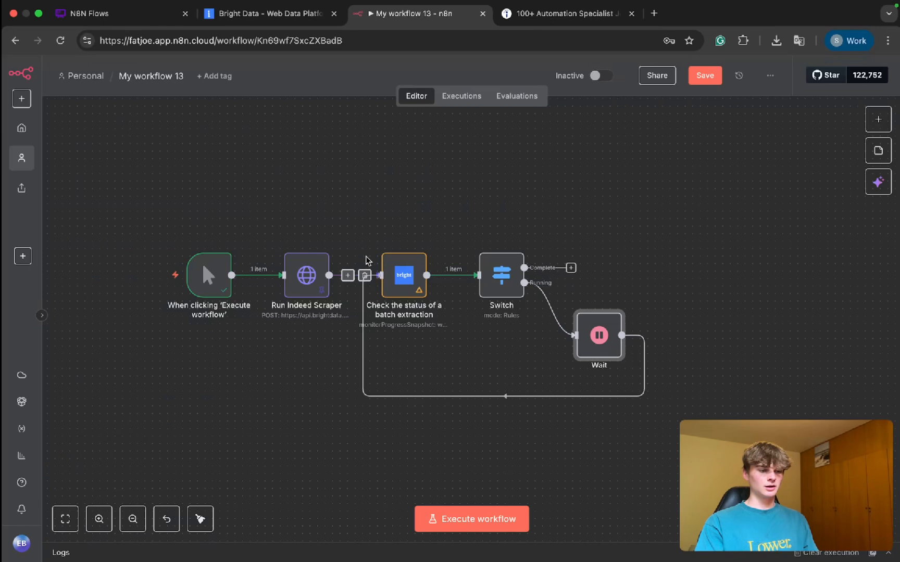
mouse_move(419, 294)
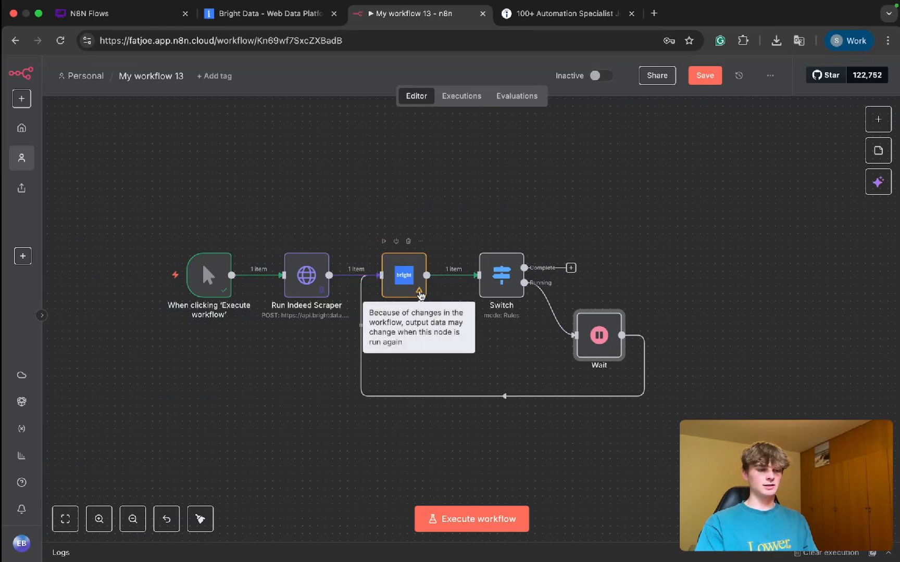
scroll(557, 333, up, 3)
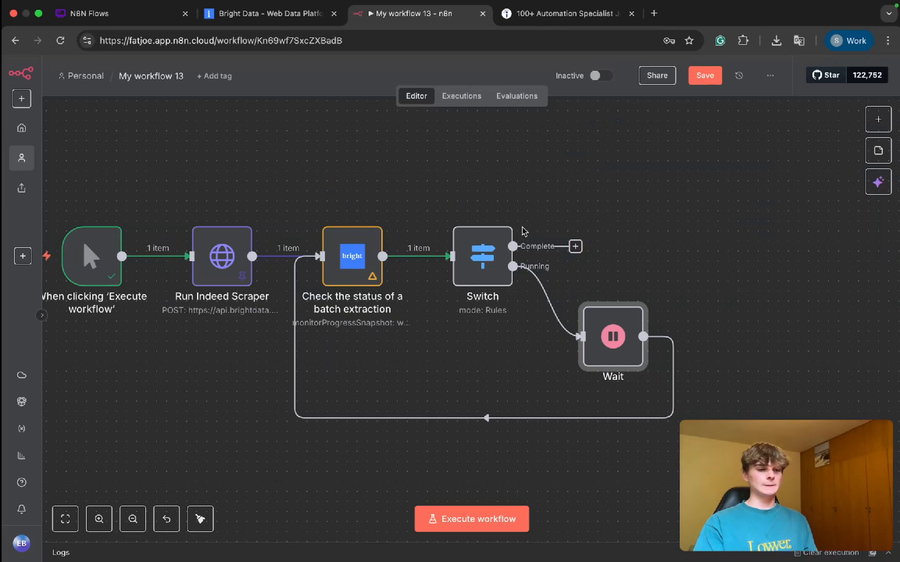
Step: Check the Indeed scraper's status in Bright Data, and look through the automation specialist results on Indeed
click(249, 14)
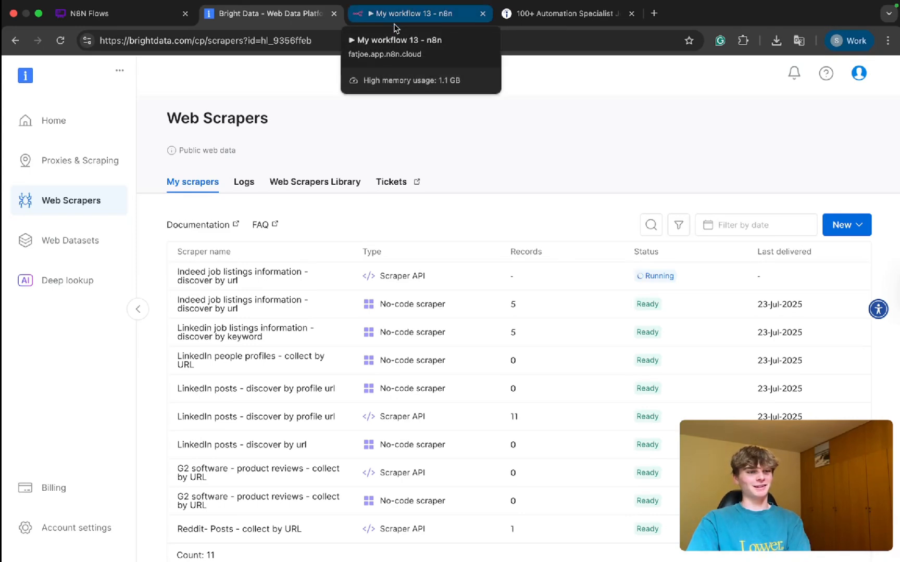
click(554, 18)
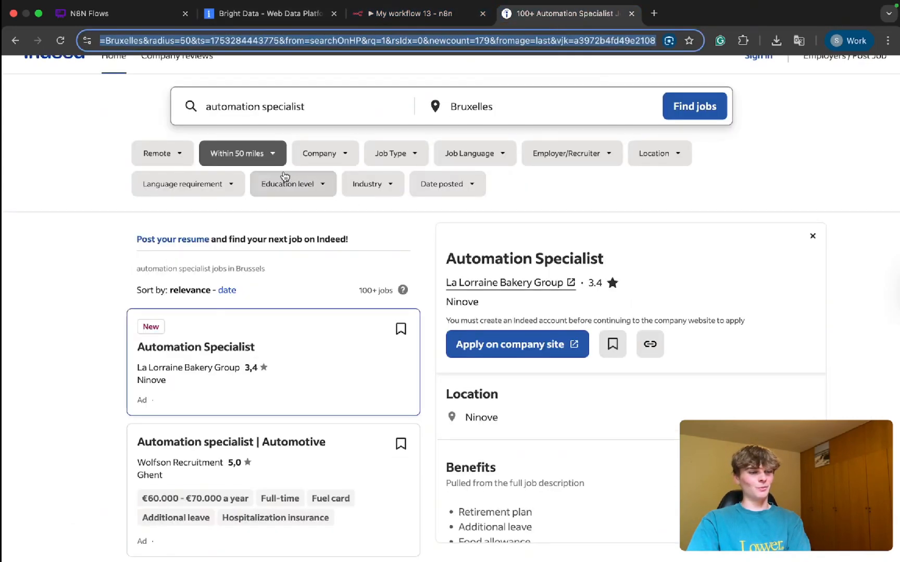
scroll(375, 333, down, 5)
scroll(375, 333, down, 5)
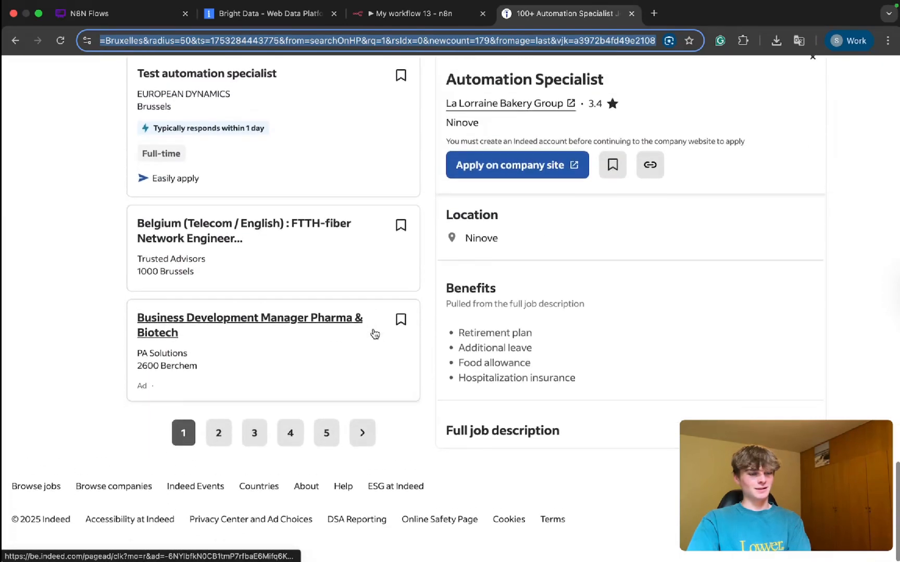
scroll(372, 331, up, 15)
scroll(369, 320, down, 1)
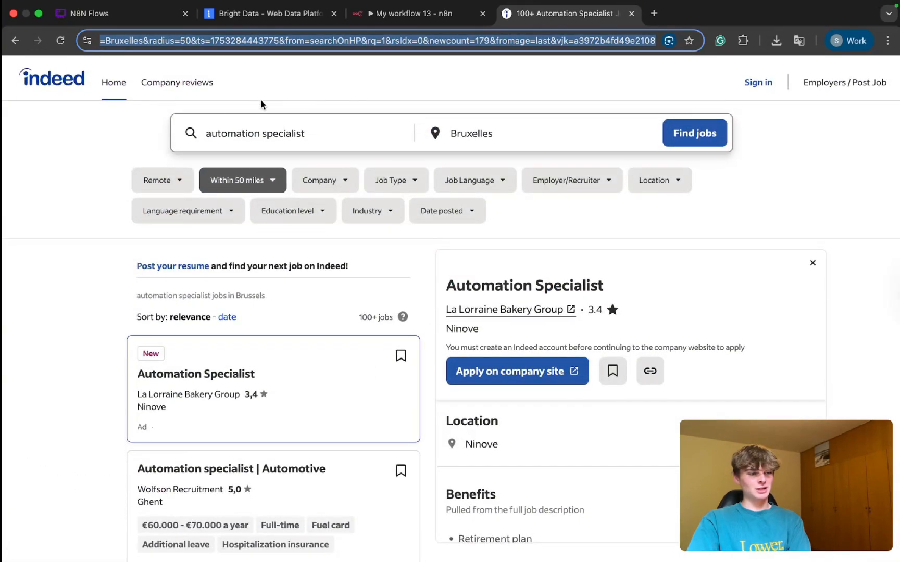
Step: Check the account balance in Bright Data's billing overview, reload it, and return to the list of web scrapers
click(232, 14)
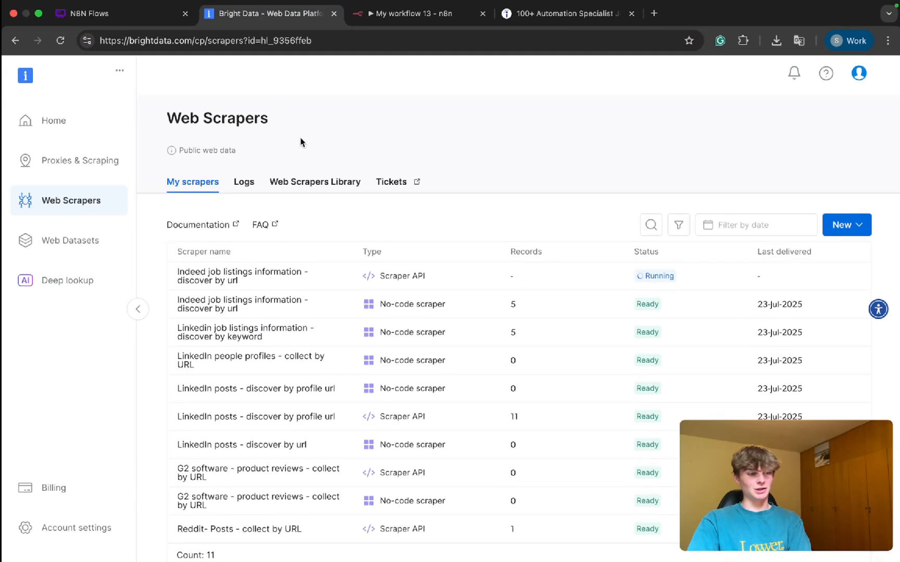
click(73, 489)
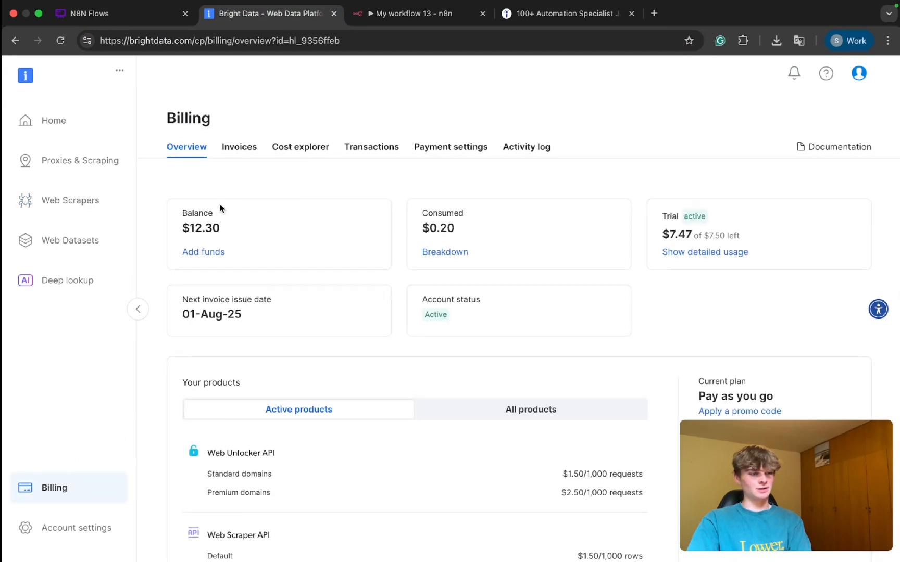
drag(223, 232, 188, 229)
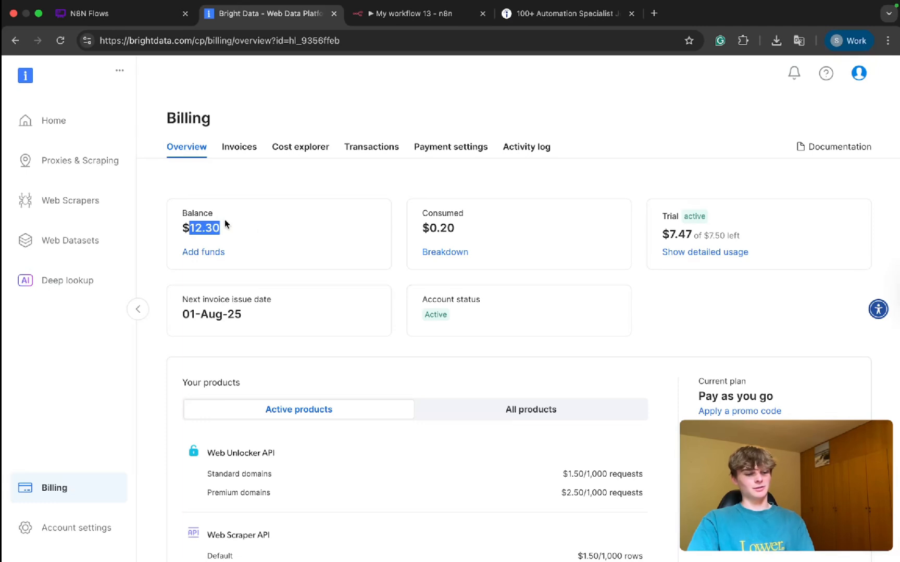
key(super+r)
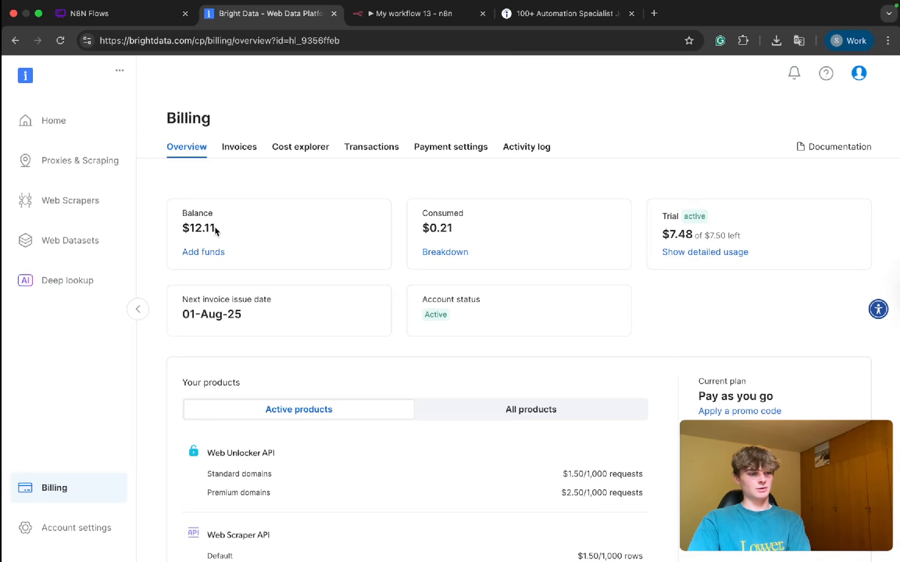
drag(216, 230, 156, 231)
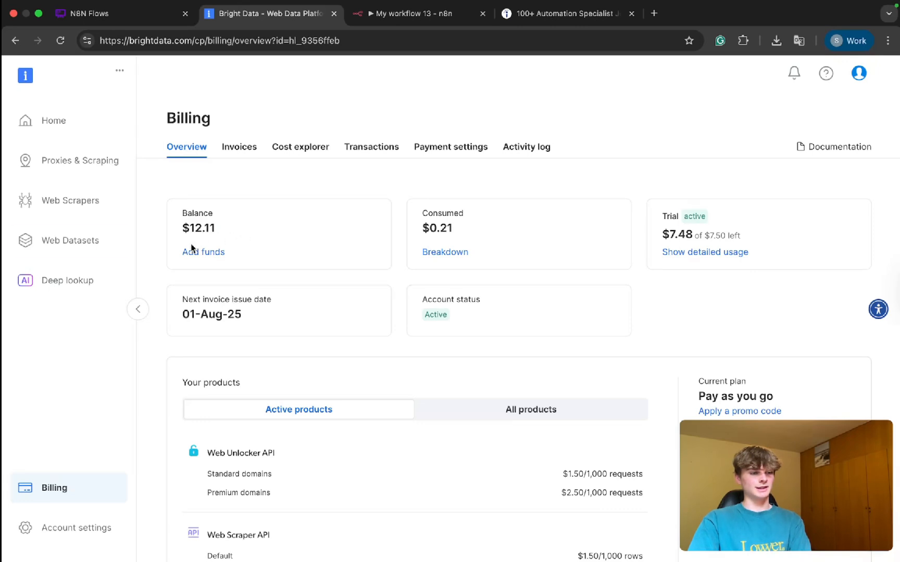
click(62, 201)
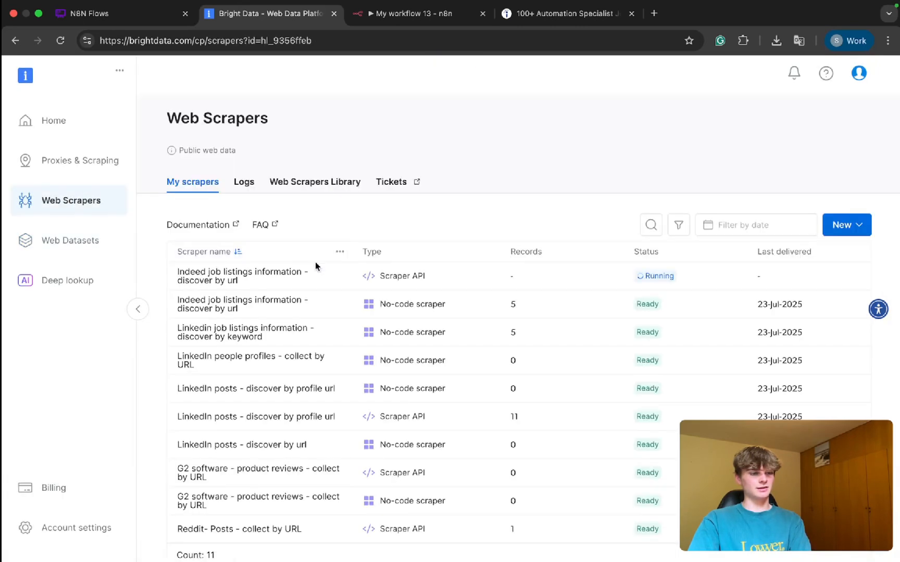
Step: Create a blank Google Docs document and note the Bright Data balance as "$12.11 →"
click(654, 14)
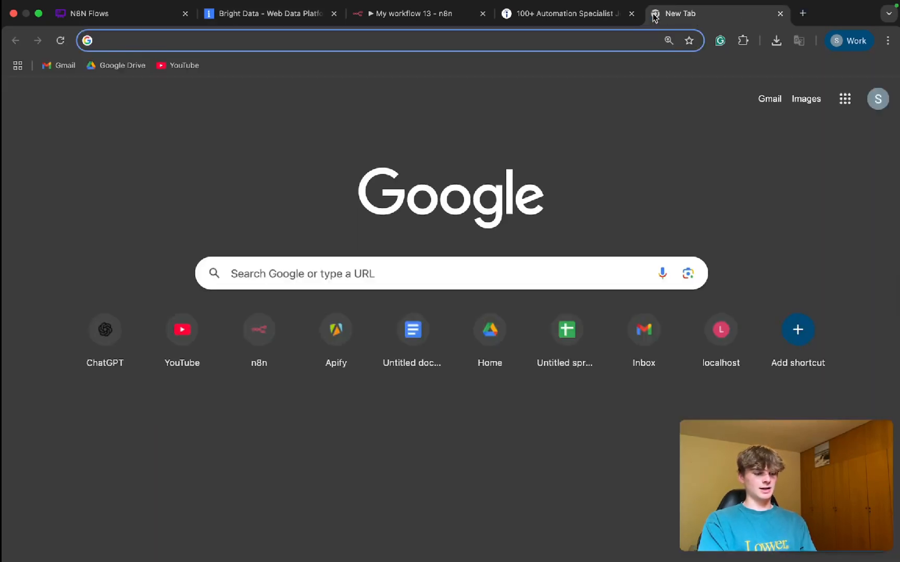
text(do)
key(Return)
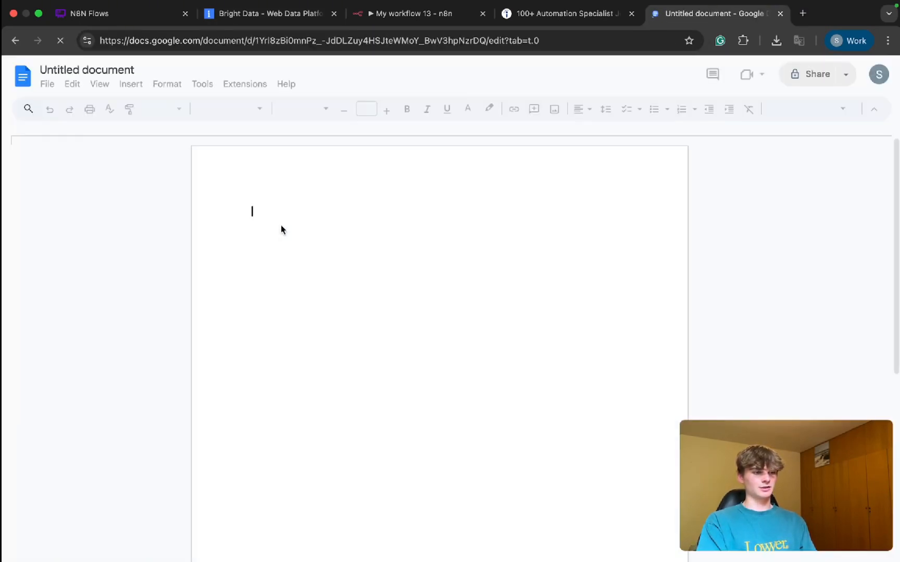
text(12.11)
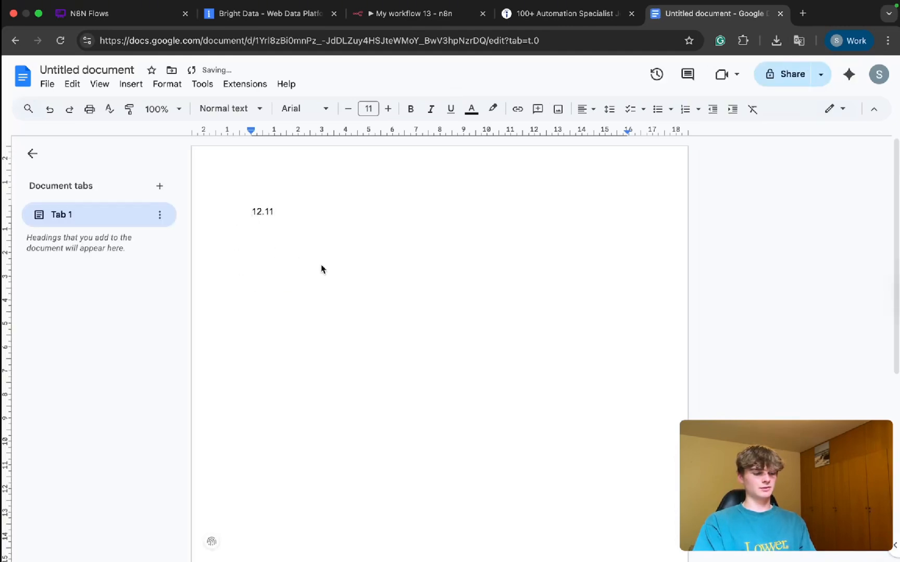
text($)
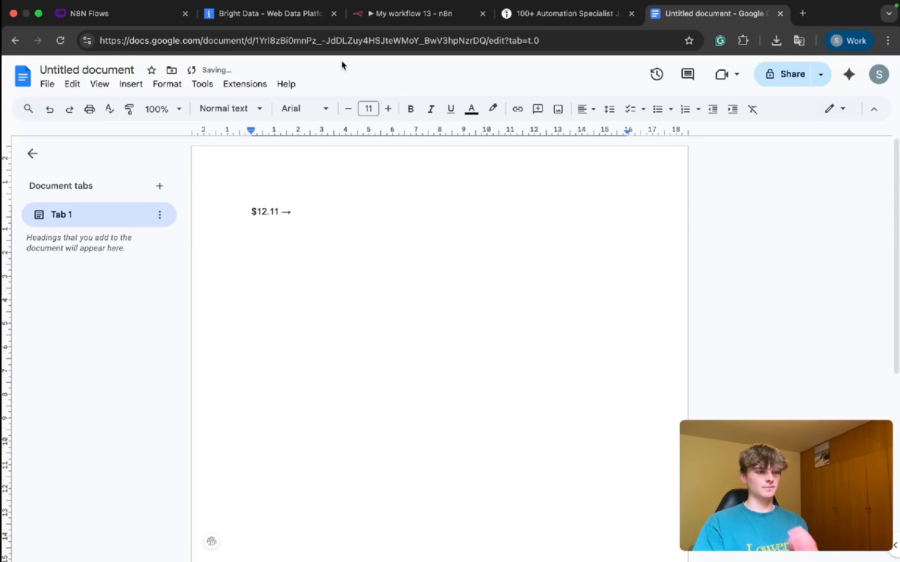
Step: Recheck the Indeed scraper's status in Bright Data, and review the polling loop in the n8n workflow
click(254, 21)
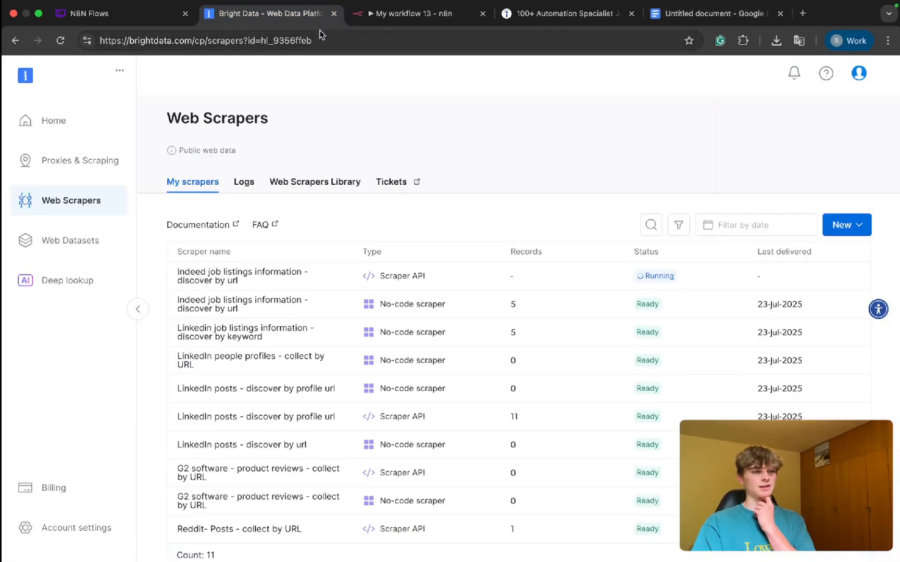
click(382, 21)
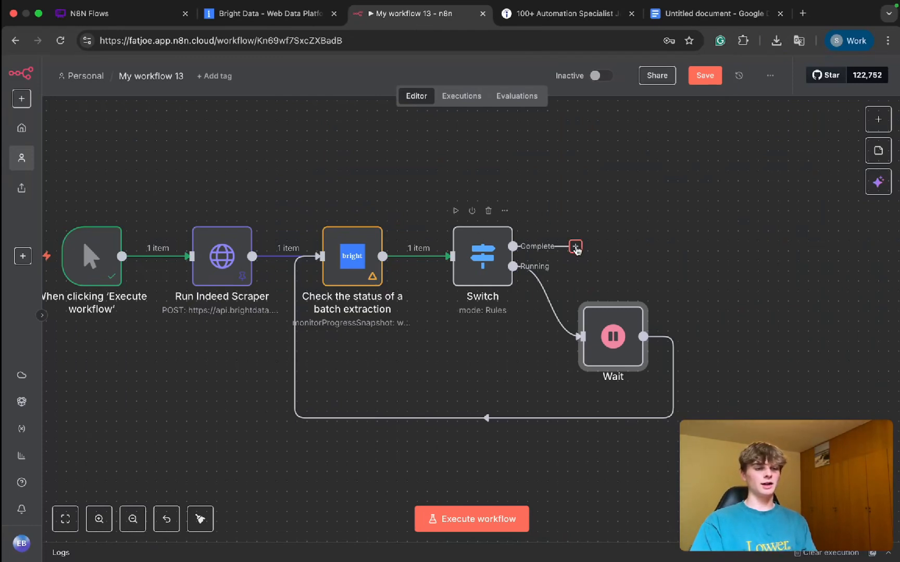
scroll(555, 261, left, 5)
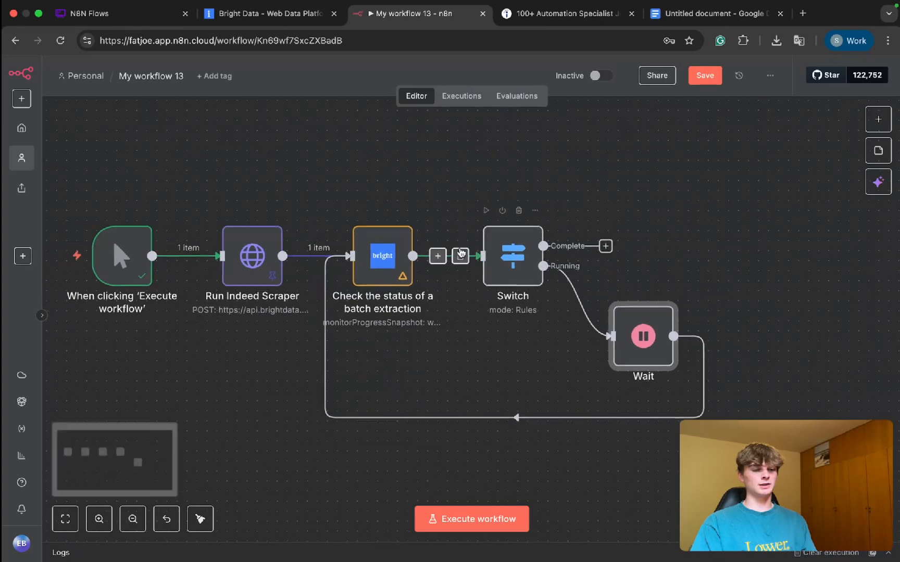
click(266, 16)
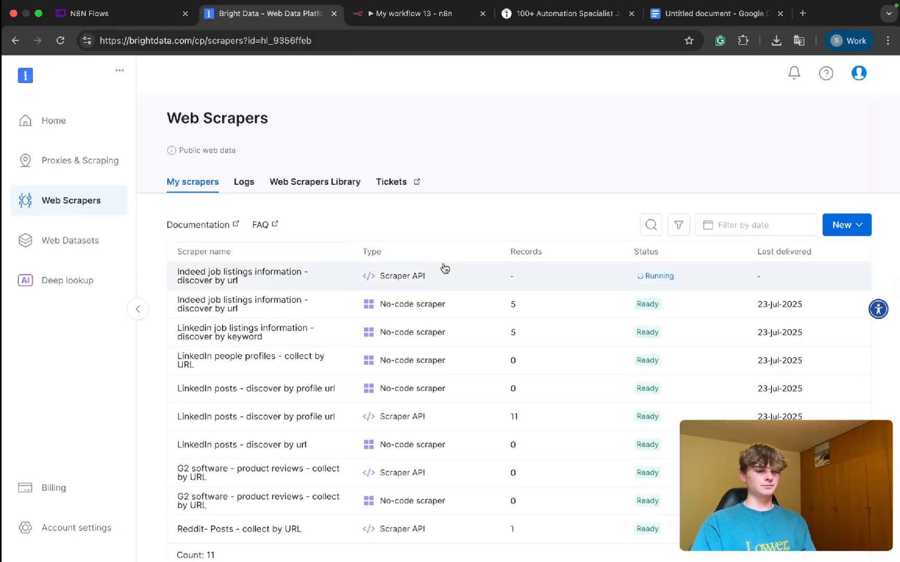
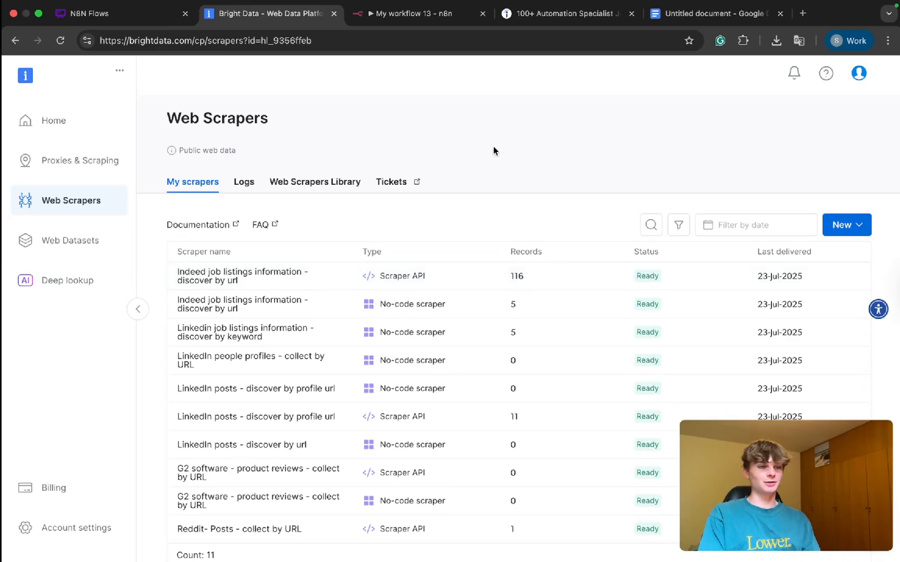
Step: Execute the n8n workflow and check the snapshot status returned by the batch extraction status node
click(412, 15)
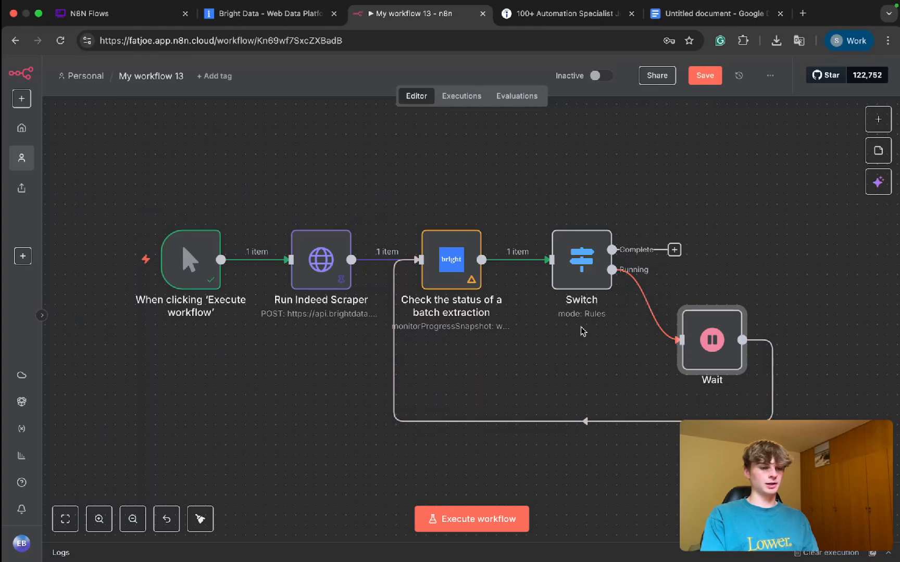
key(ctrl+Return)
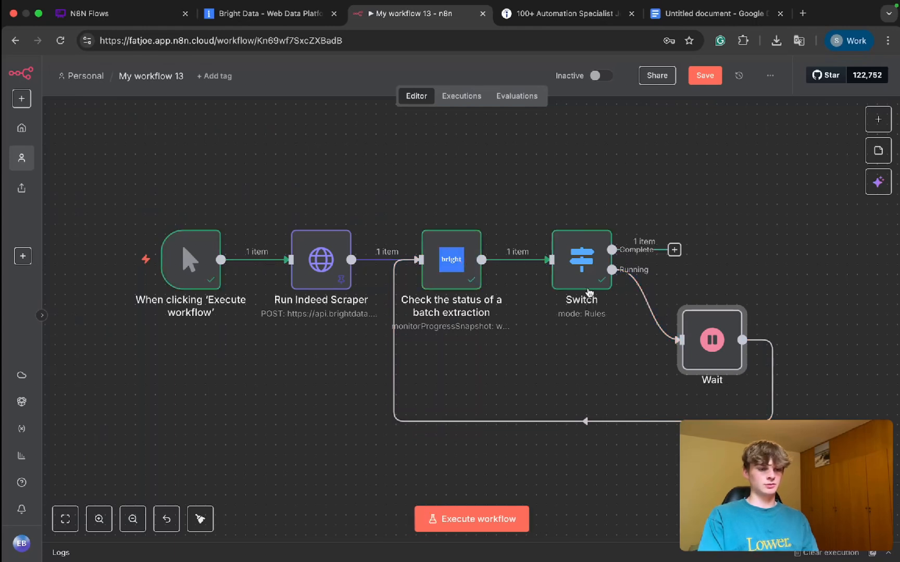
click(452, 270)
double_click(452, 269)
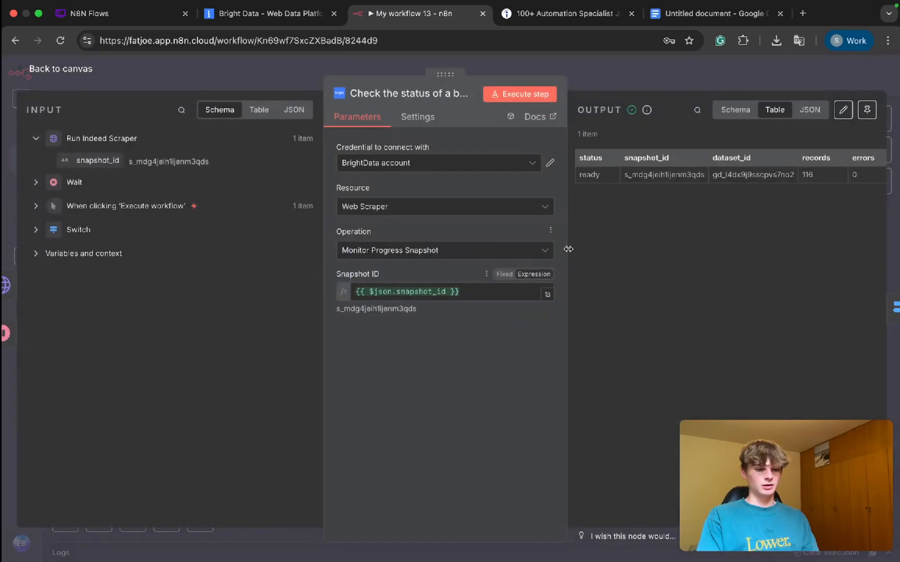
double_click(597, 175)
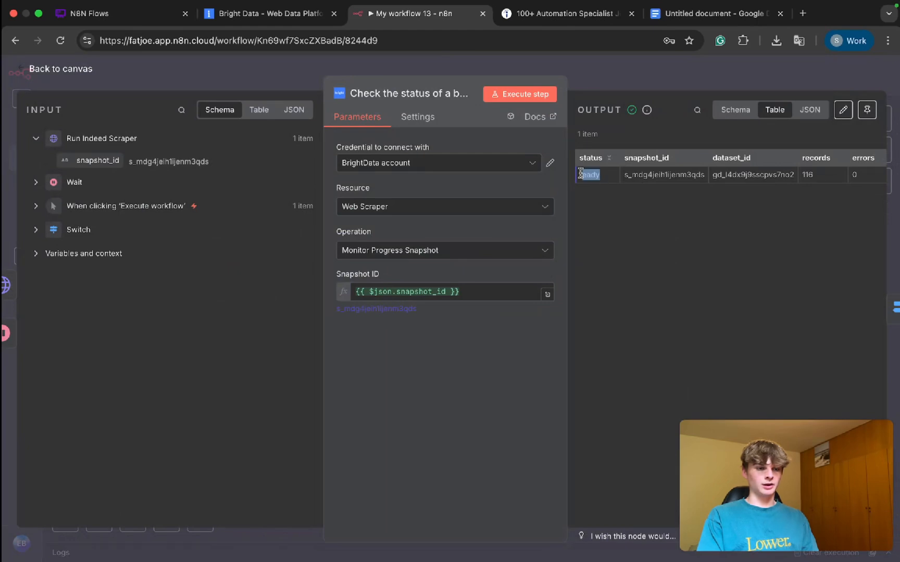
click(614, 82)
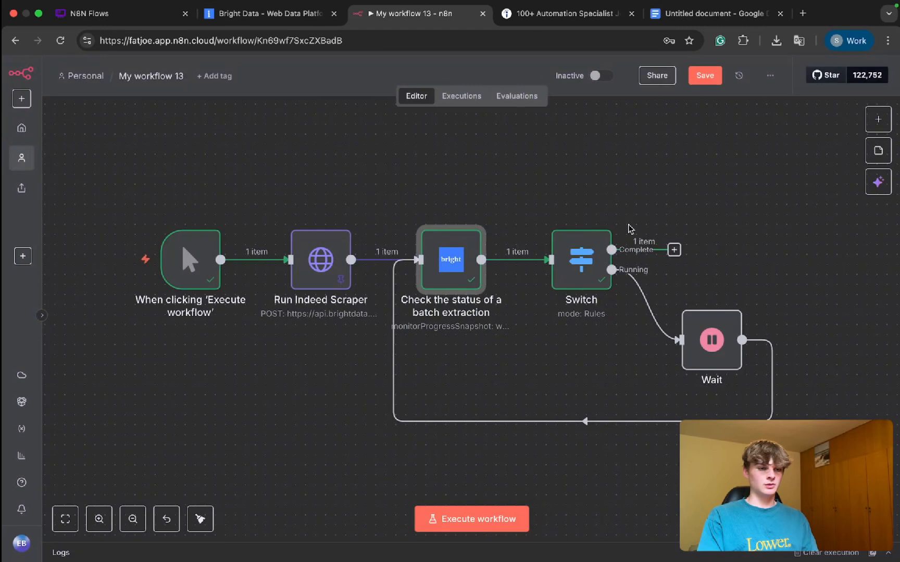
Step: Add Bright Data's "Download the snapshot content" action to the Switch node's Complete output
scroll(626, 227, right, 5)
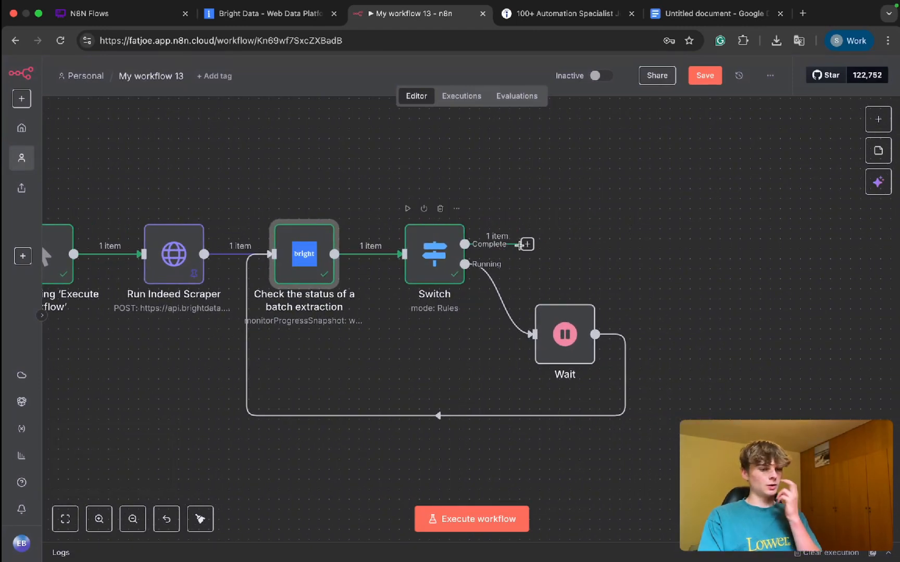
click(527, 244)
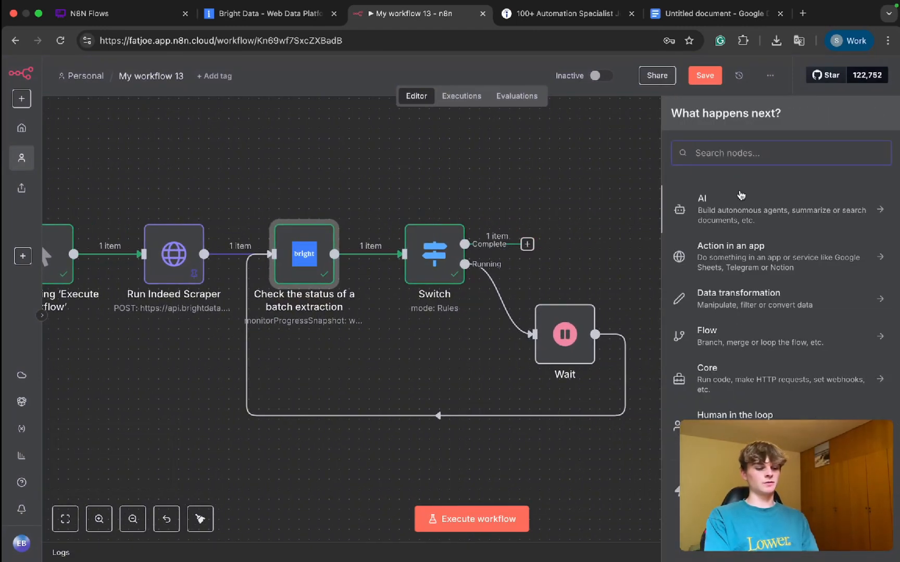
text(bright)
click(771, 203)
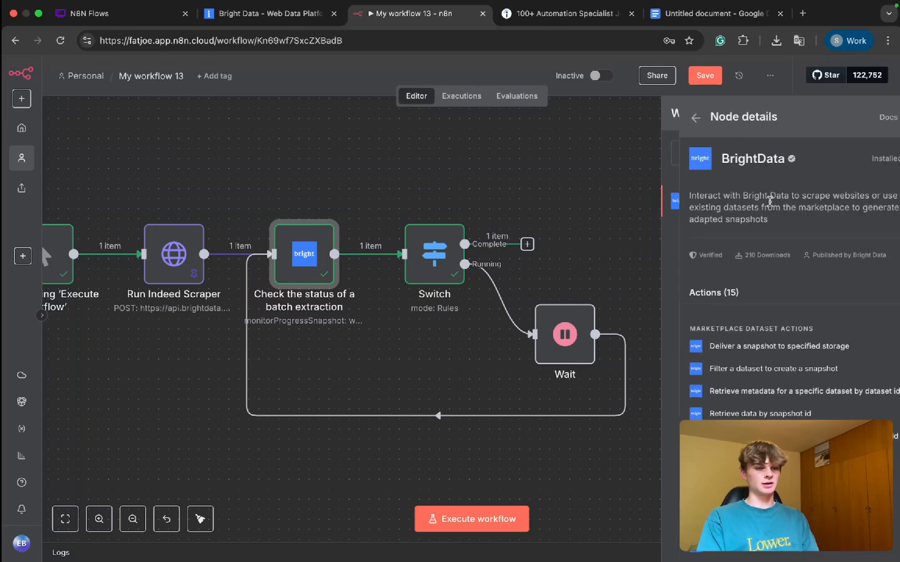
scroll(774, 337, down, 3)
scroll(773, 337, up, 3)
scroll(774, 337, down, 1)
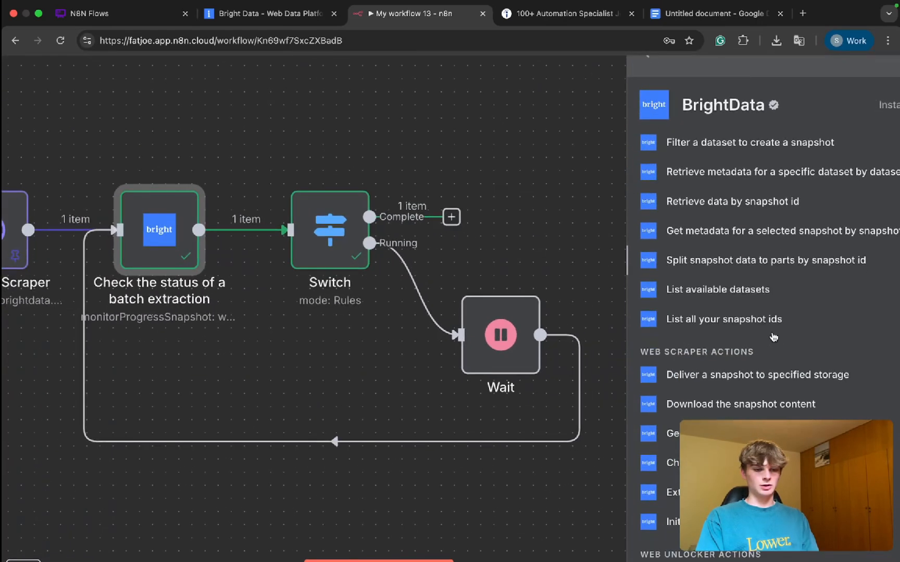
scroll(774, 337, down, 2)
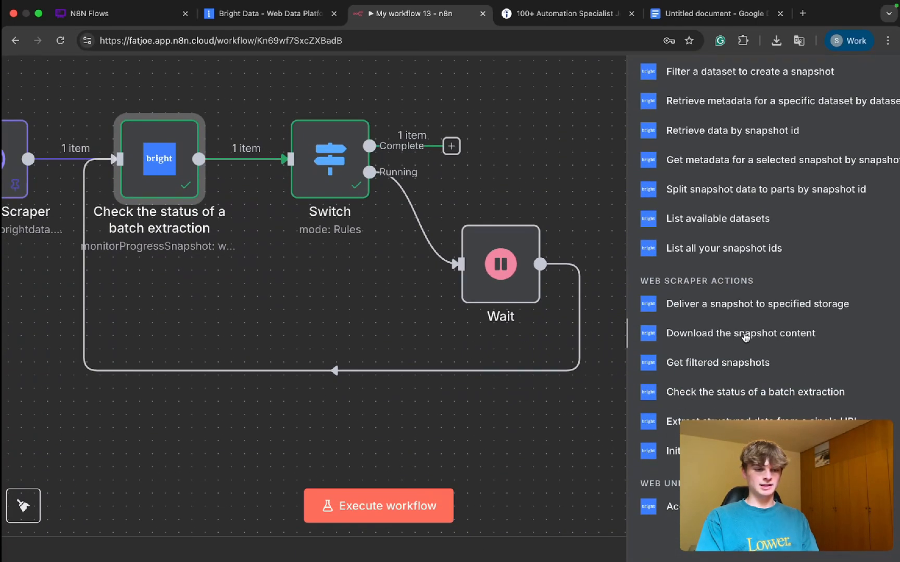
click(746, 335)
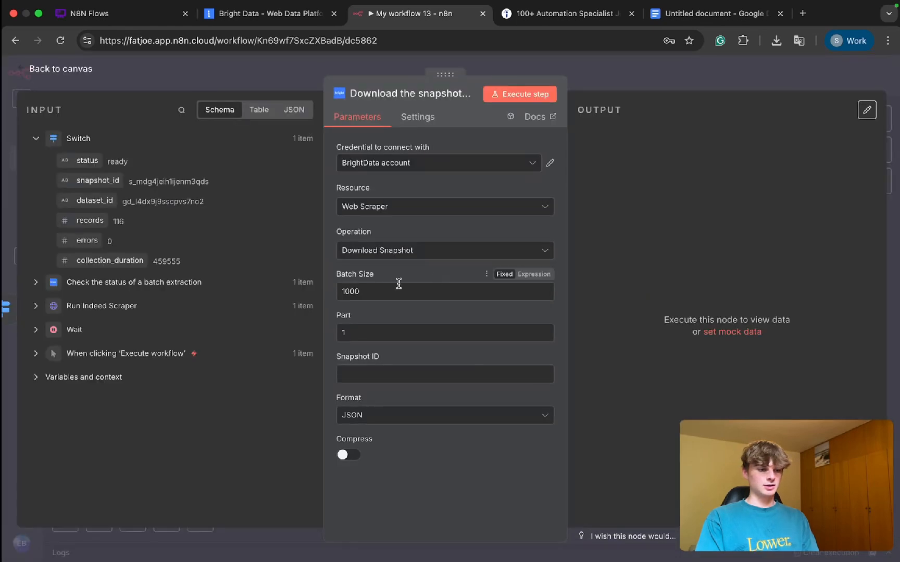
Step: Review the batch size and part settings, and map the Switch's snapshot_id into the download node's Snapshot ID
double_click(372, 290)
mouse_move(381, 276)
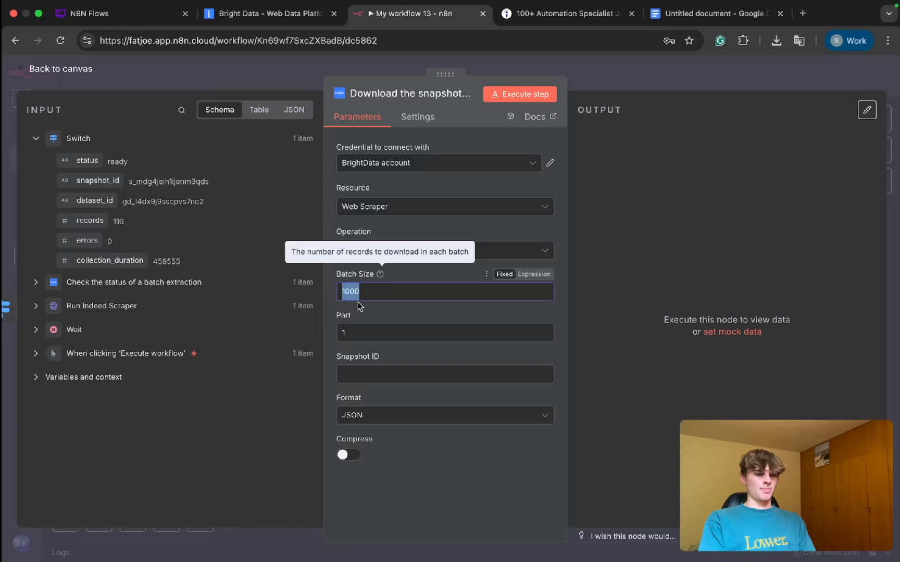
mouse_move(357, 316)
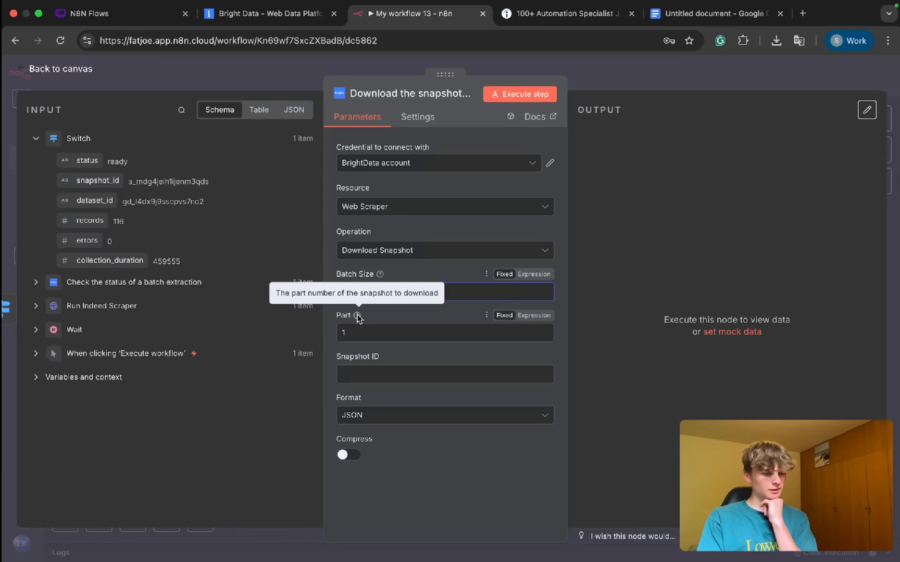
click(386, 314)
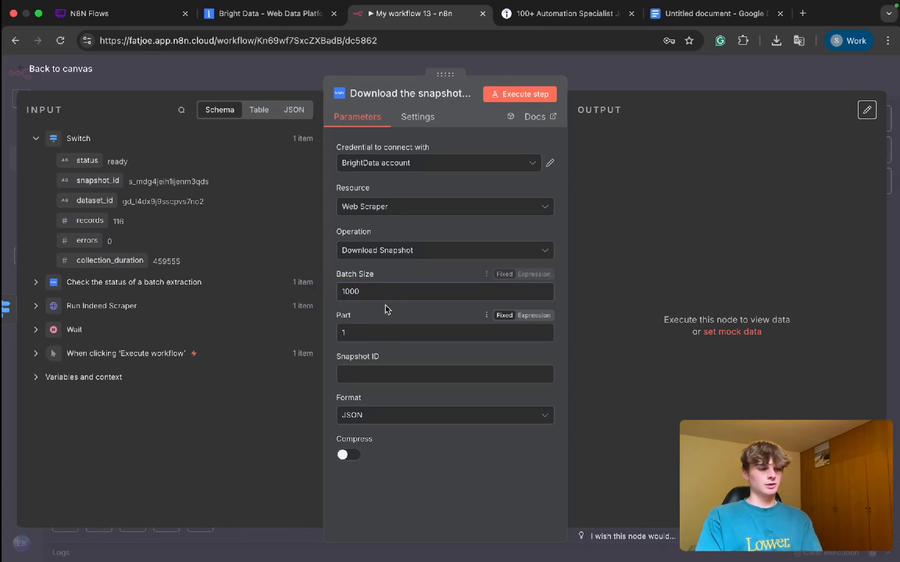
drag(373, 293, 339, 297)
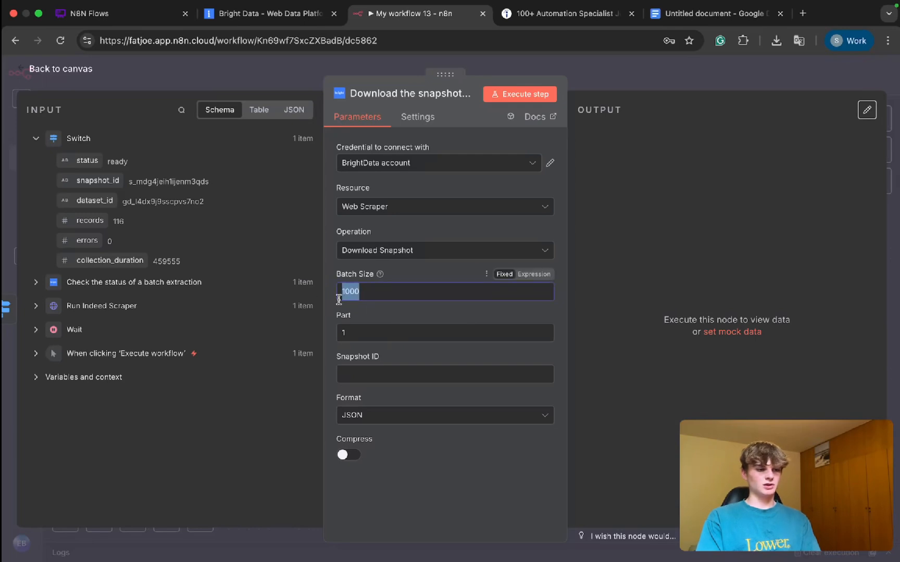
click(371, 291)
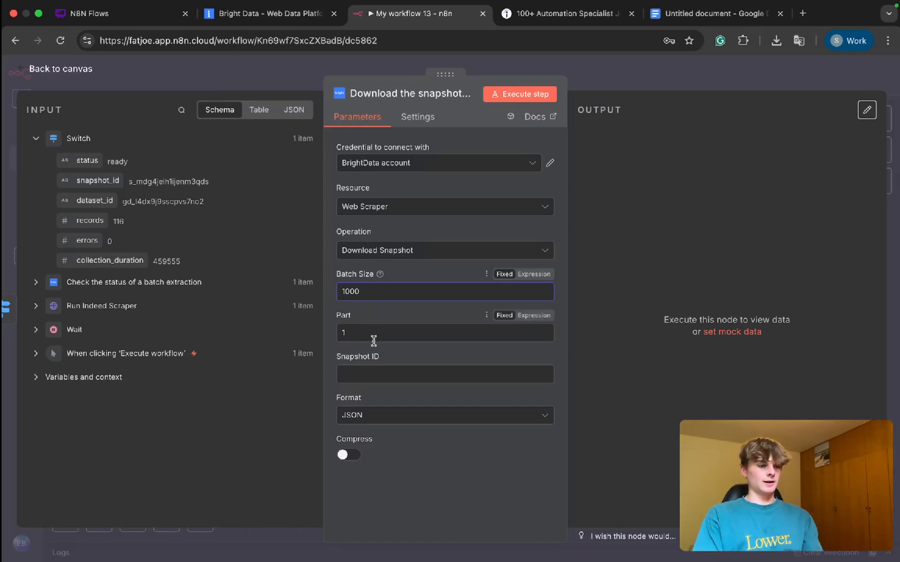
click(362, 373)
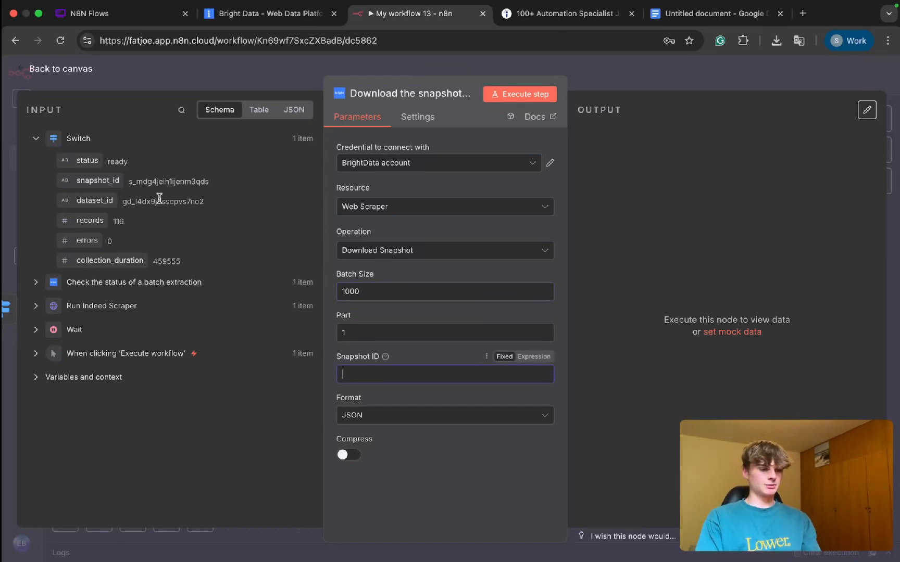
drag(83, 182, 358, 375)
click(420, 357)
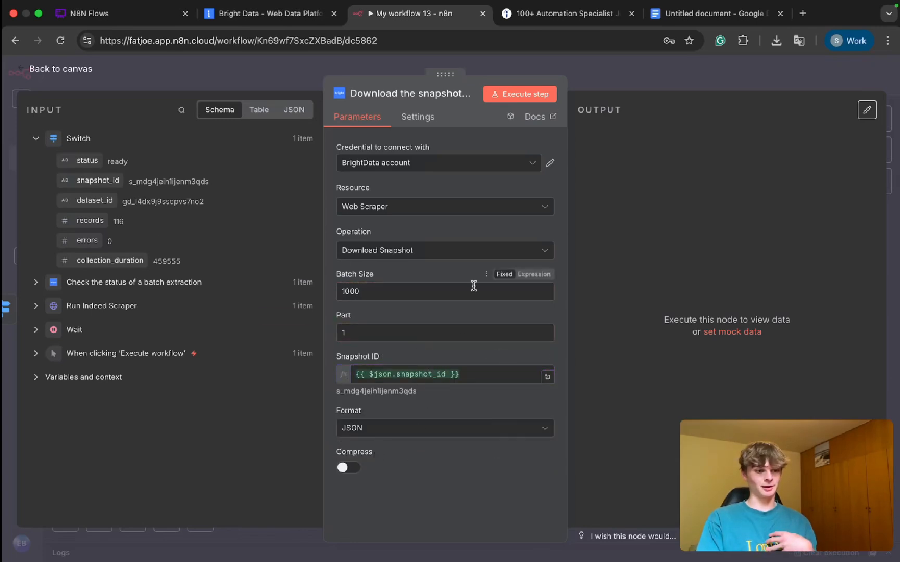
click(605, 82)
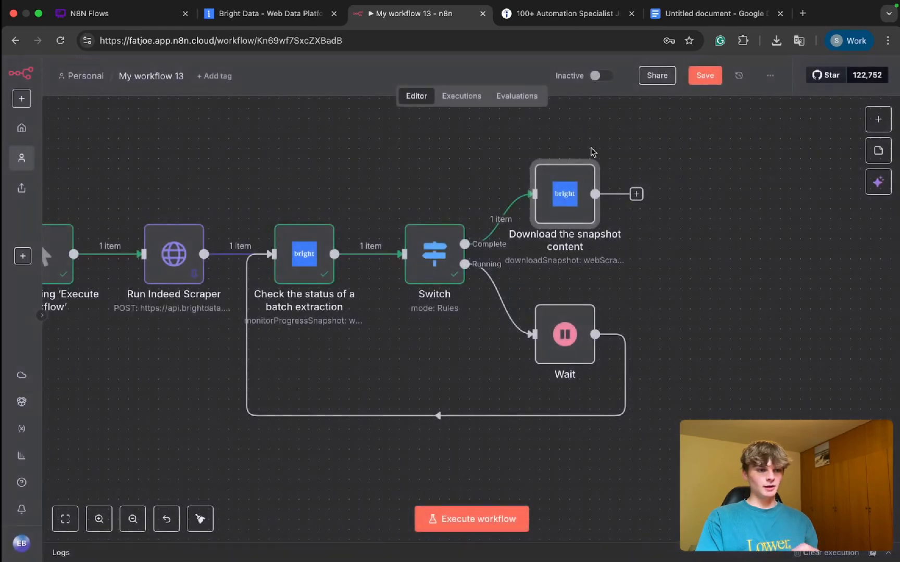
Step: Move the snapshot download node slightly farther from the Switch and save the workflow
key(ctrl+s)
drag(576, 218, 576, 222)
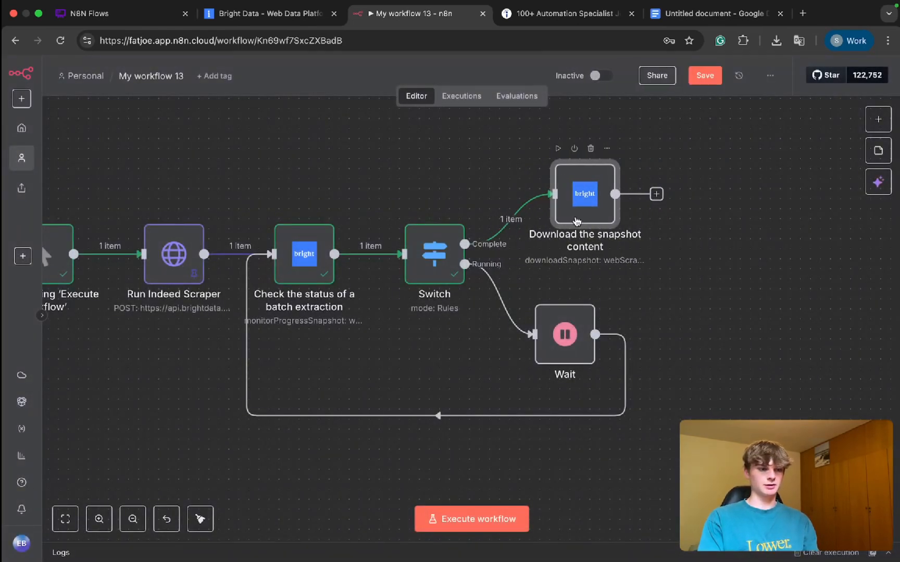
key(super+s)
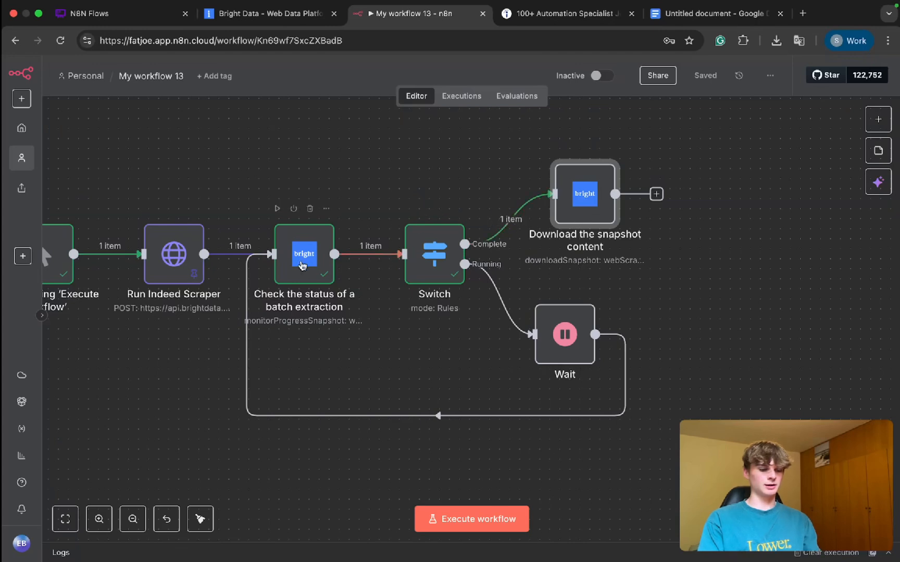
Step: Pin the output of the batch extraction status node and execute the workflow
click(302, 265)
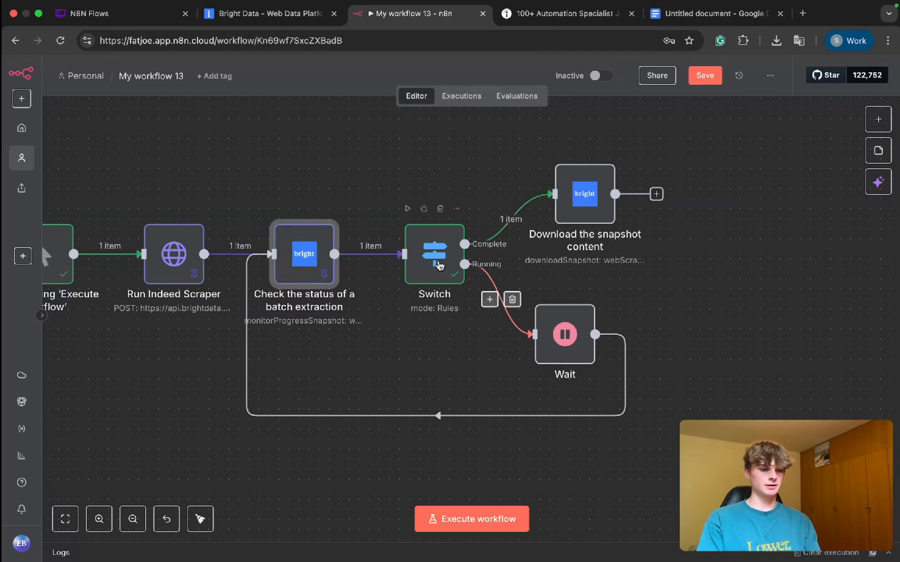
scroll(363, 326, left, 1)
scroll(363, 326, left, 1)
key(super+Return)
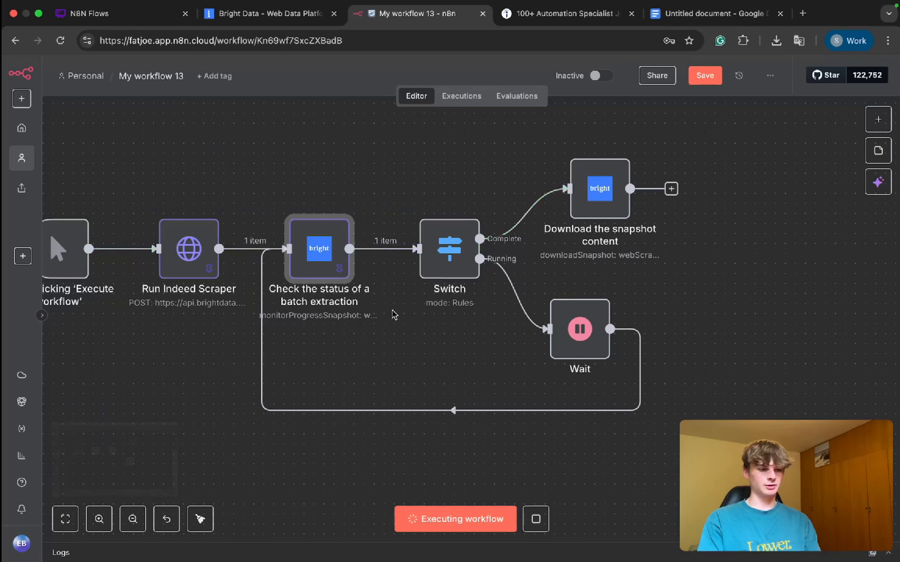
Step: Compare the download node's item count with the Indeed scraper's record count in Bright Data, and return to n8n
click(601, 199)
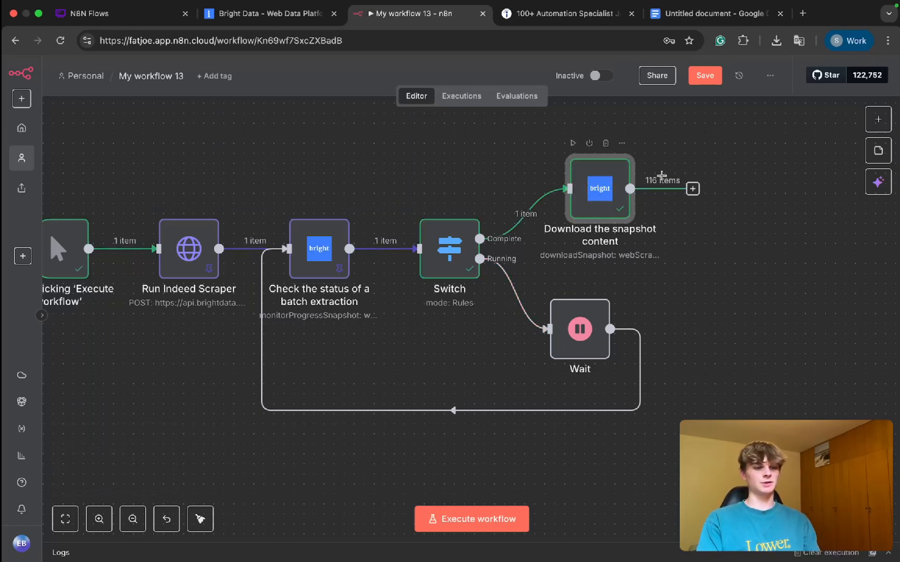
drag(648, 163, 648, 186)
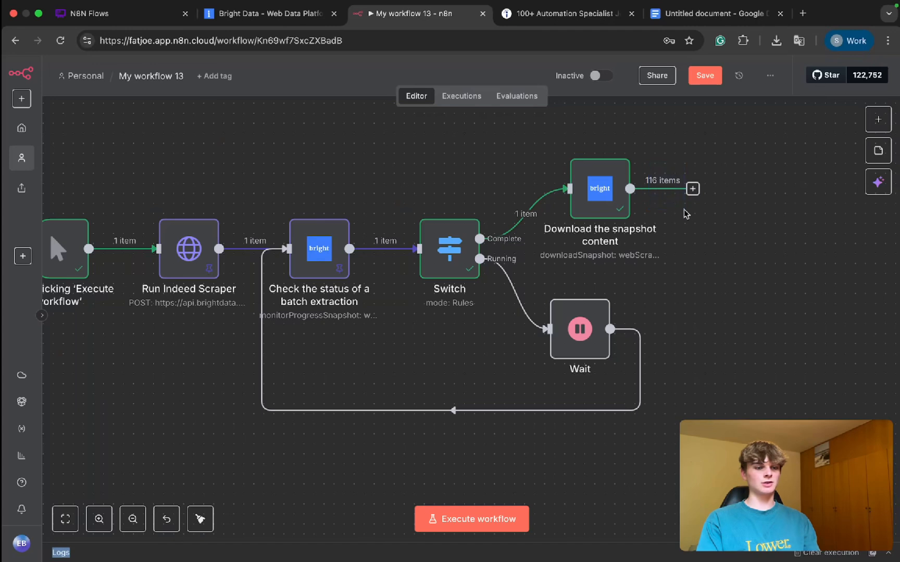
click(271, 15)
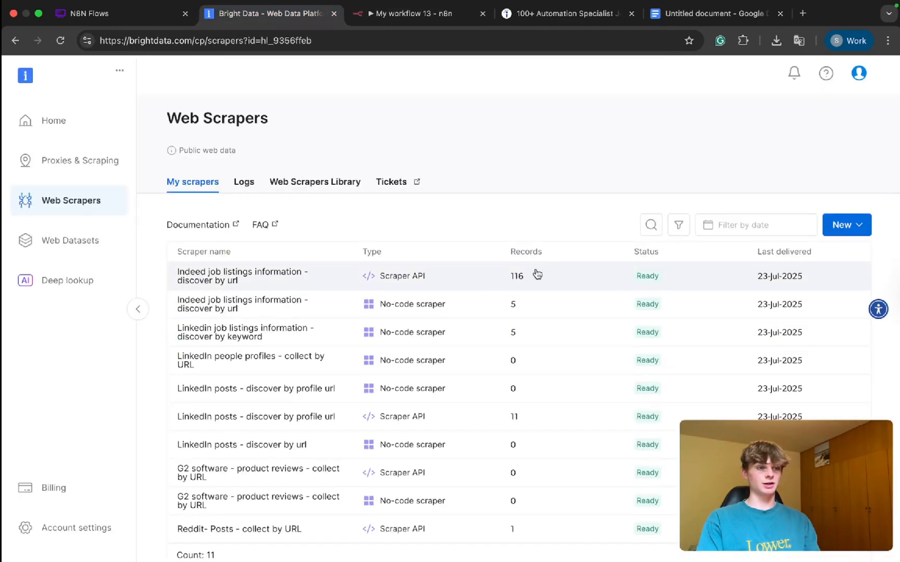
click(412, 13)
scroll(518, 211, right, 5)
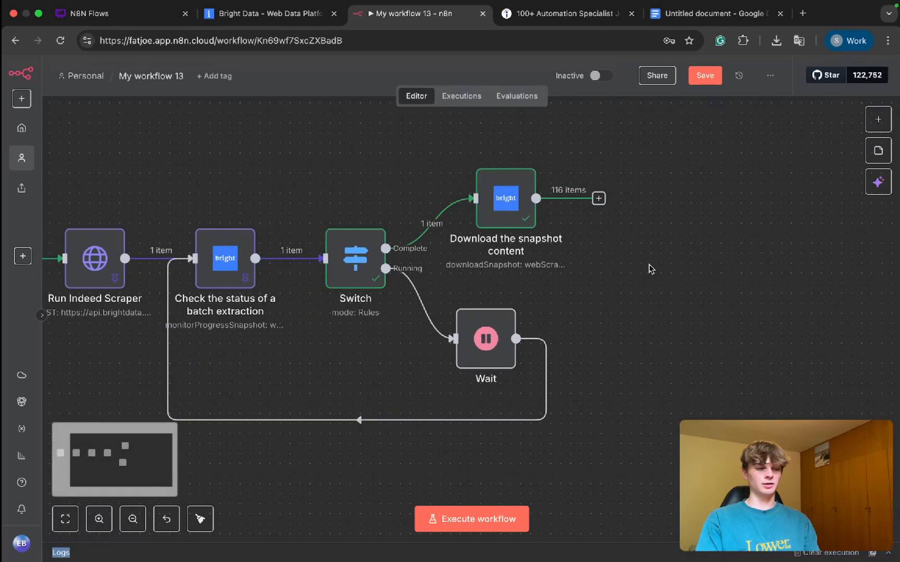
Step: Open the snapshot download node, enlarge its output area, and examine the company, date, job title and description fields of the scraped jobs
double_click(504, 220)
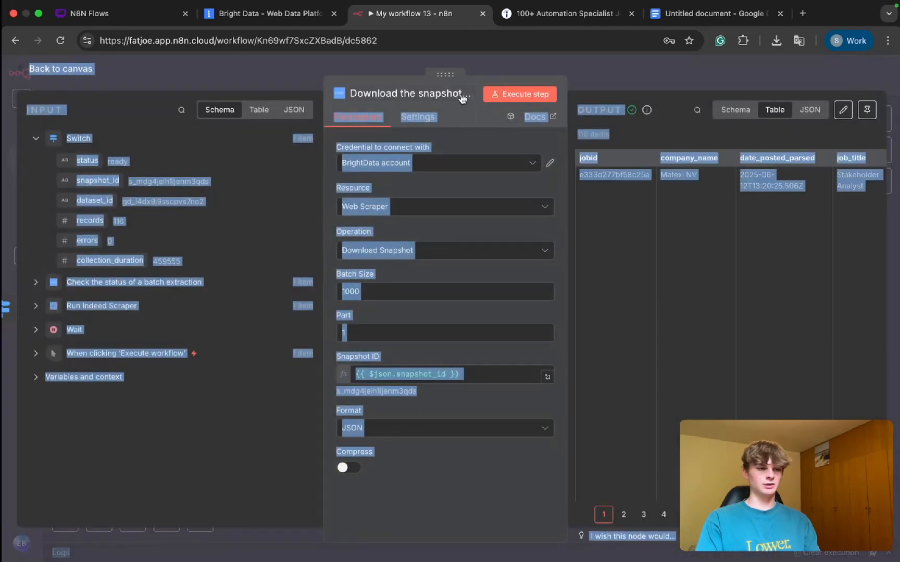
drag(446, 77, 321, 77)
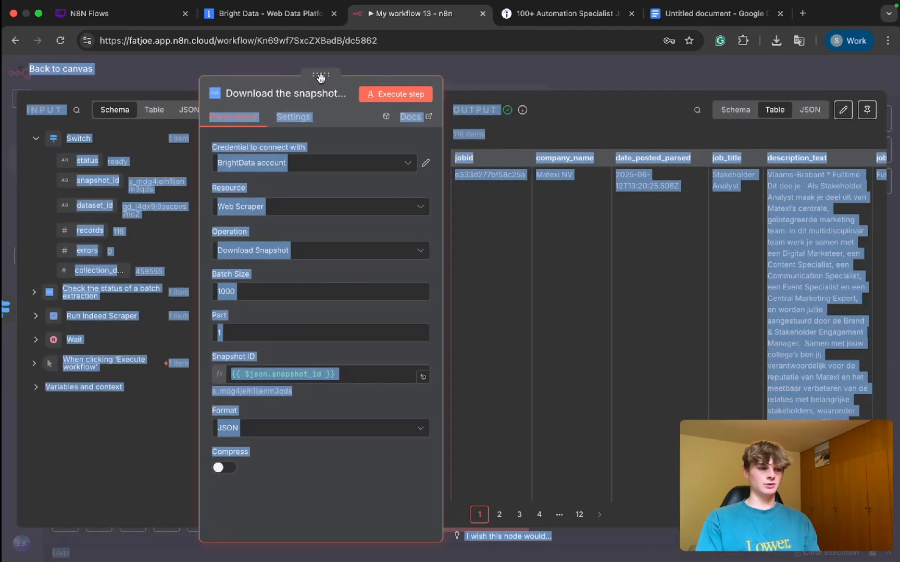
click(361, 140)
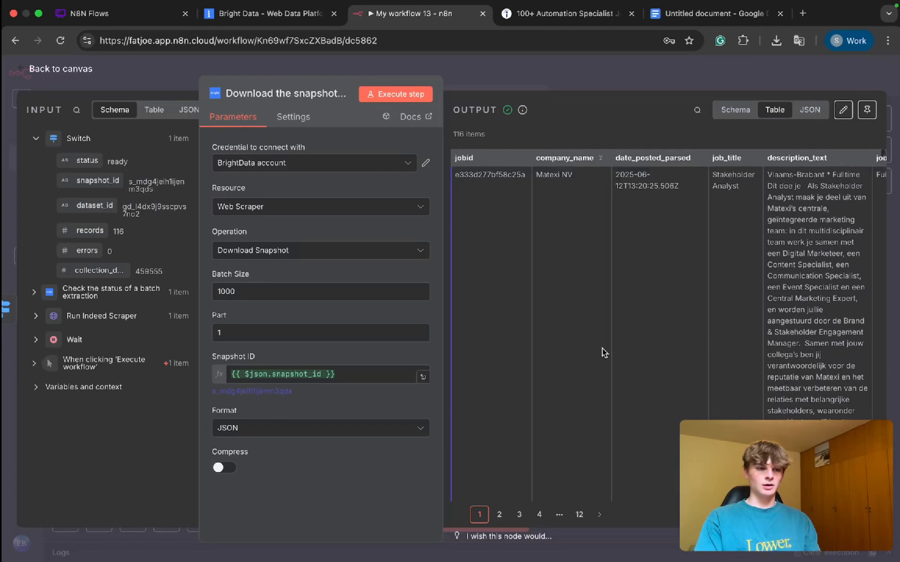
scroll(651, 177, right, 5)
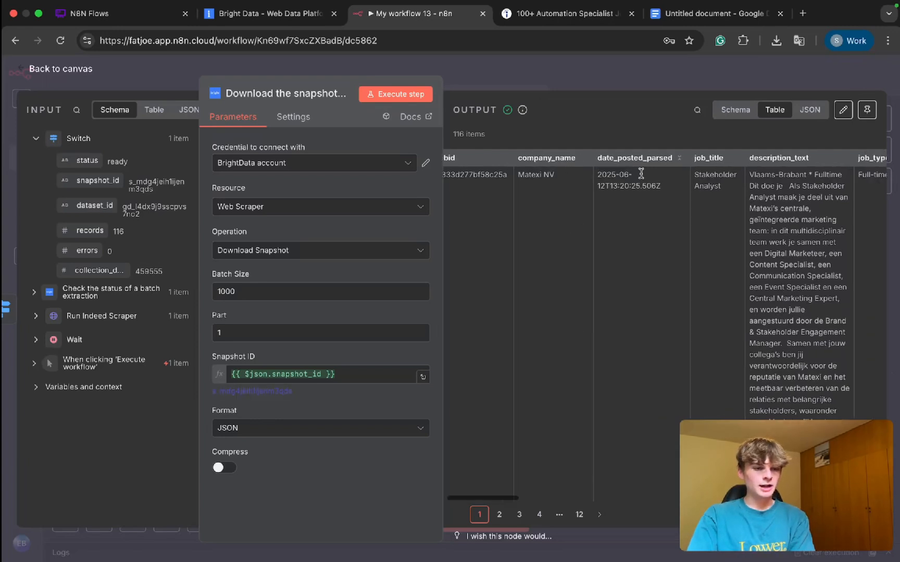
drag(587, 176, 703, 245)
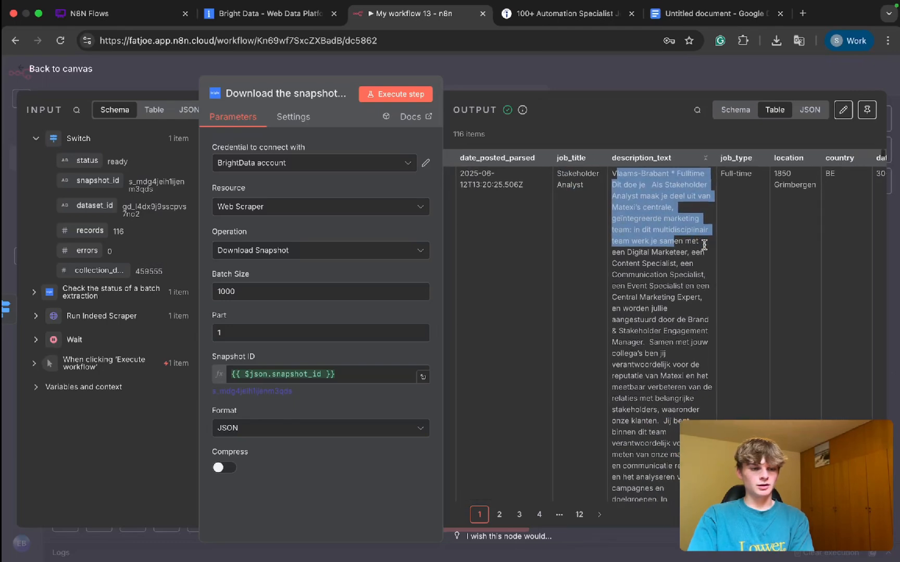
scroll(693, 313, down, 10)
scroll(687, 353, down, 6)
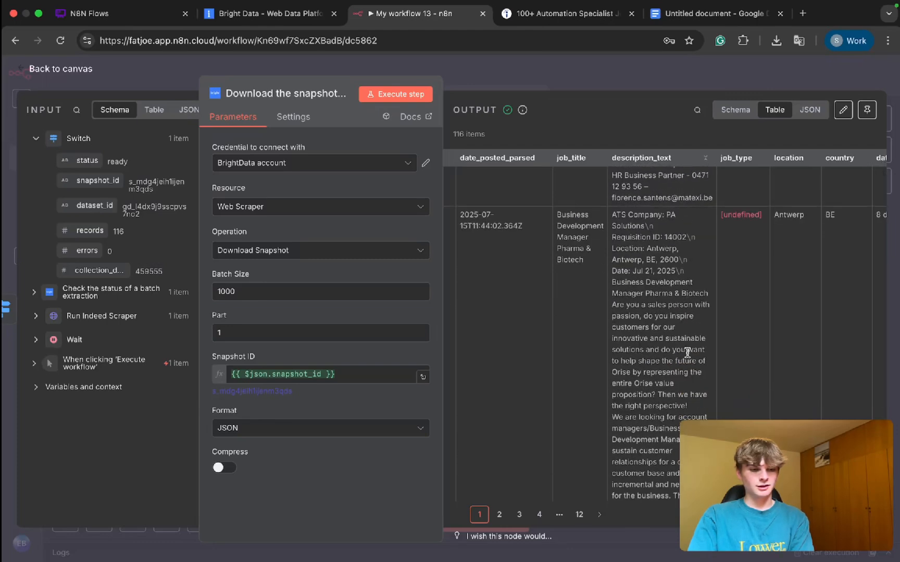
drag(641, 285, 699, 406)
scroll(698, 407, up, 14)
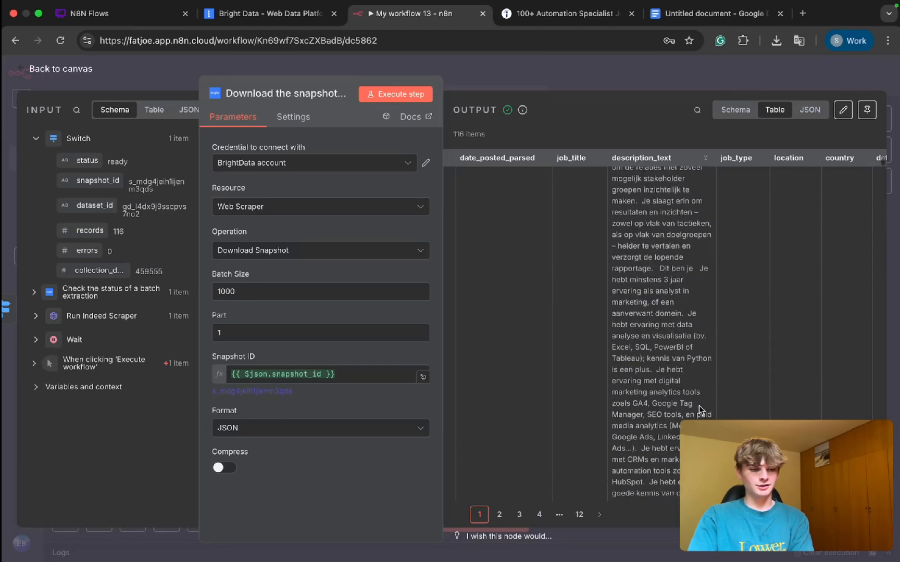
scroll(698, 401, up, 5)
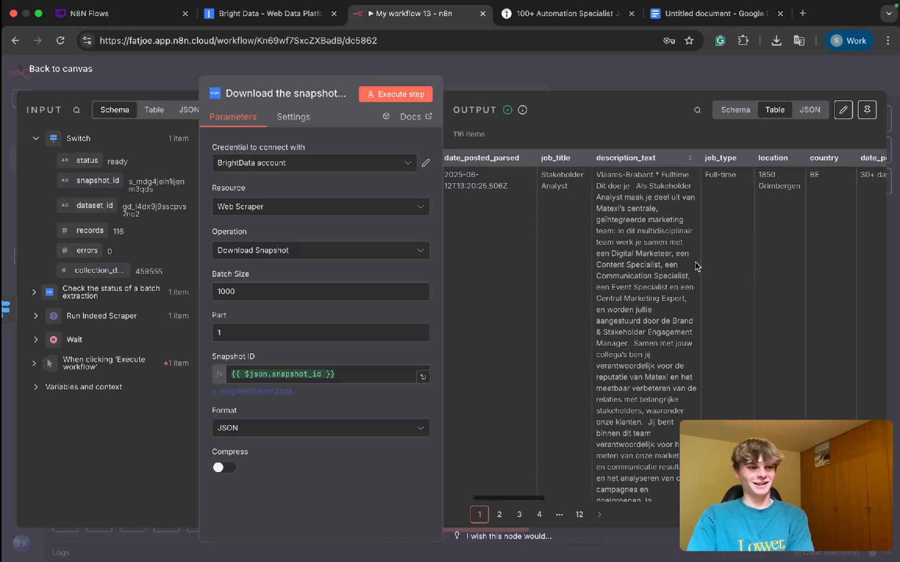
Step: Examine the job type, location, country, posting date and description fields across the first scraped jobs in the download node's output
scroll(695, 262, right, 3)
scroll(695, 263, right, 4)
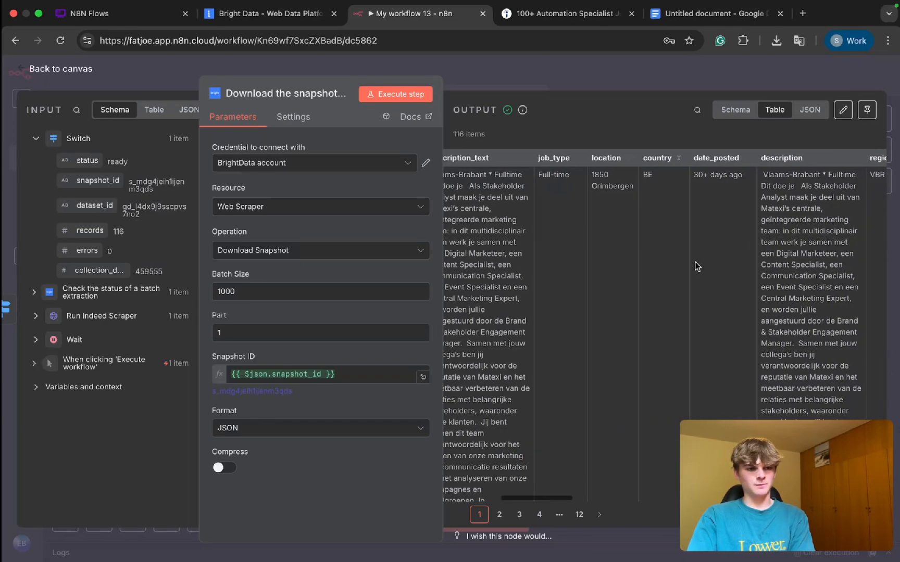
scroll(695, 262, left, 1)
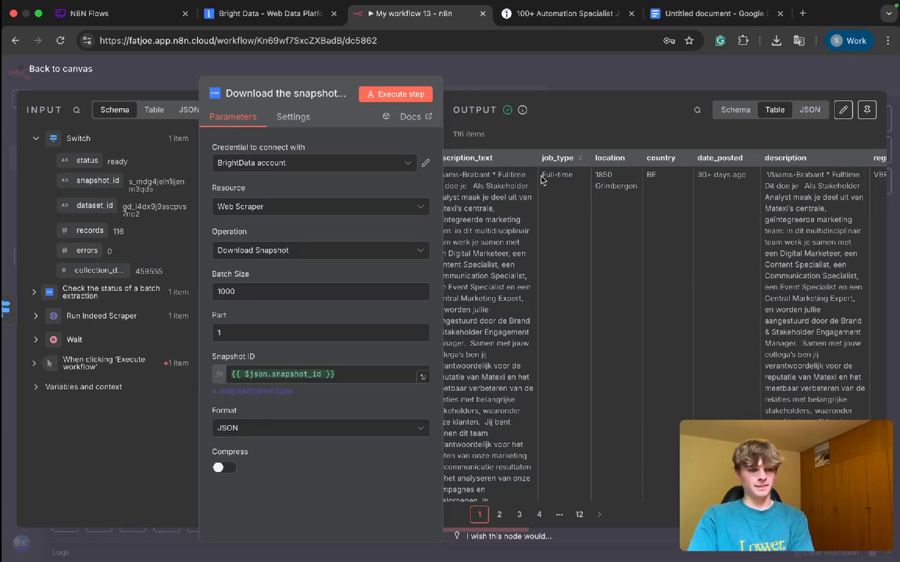
scroll(604, 192, right, 2)
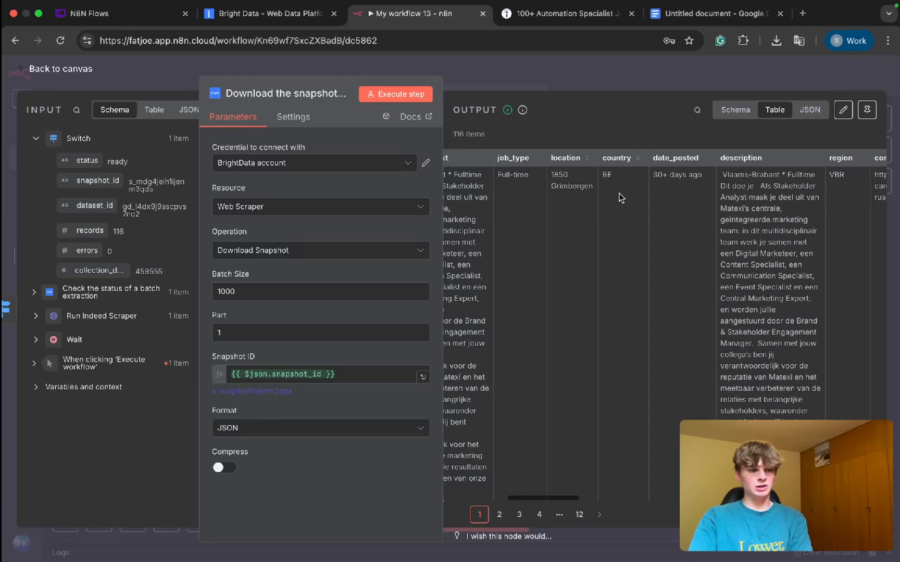
scroll(619, 197, right, 6)
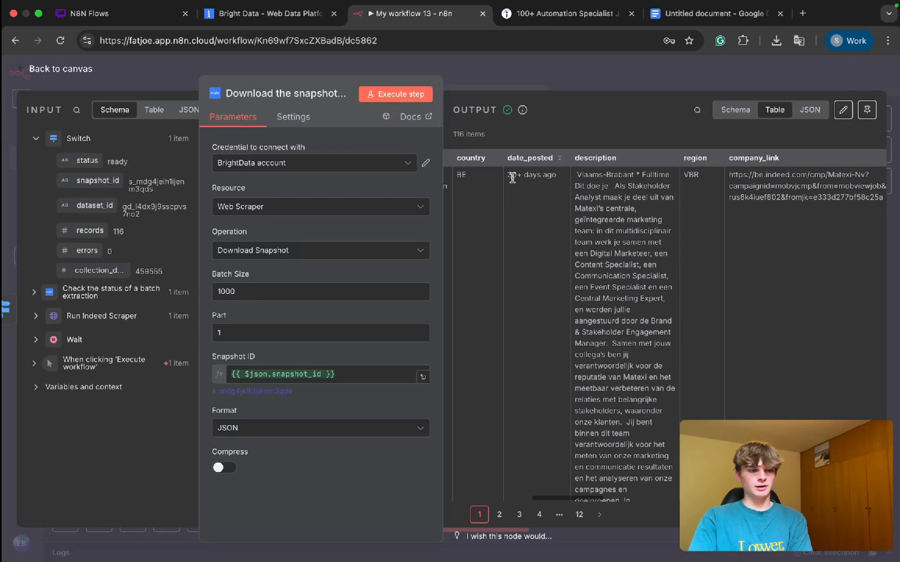
scroll(521, 177, down, 10)
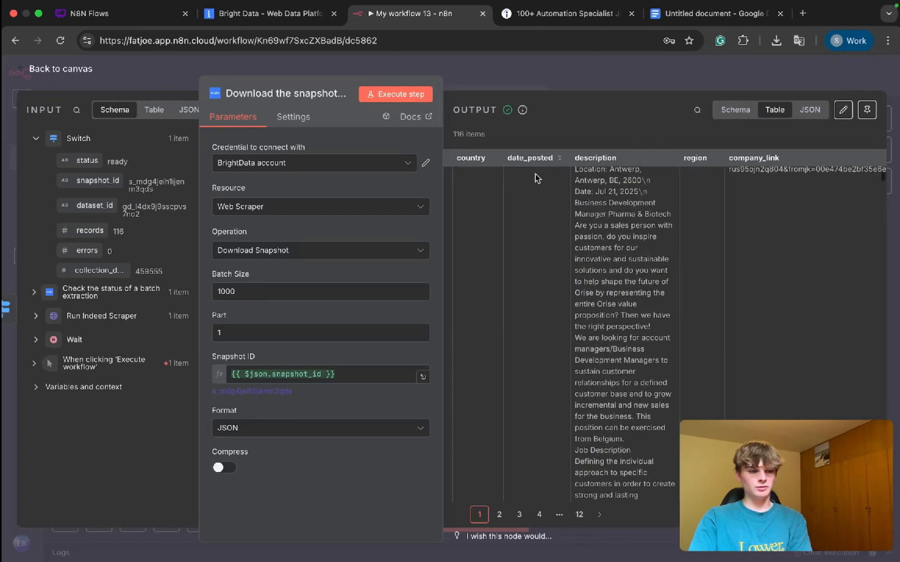
scroll(536, 178, up, 10)
scroll(680, 218, left, 10)
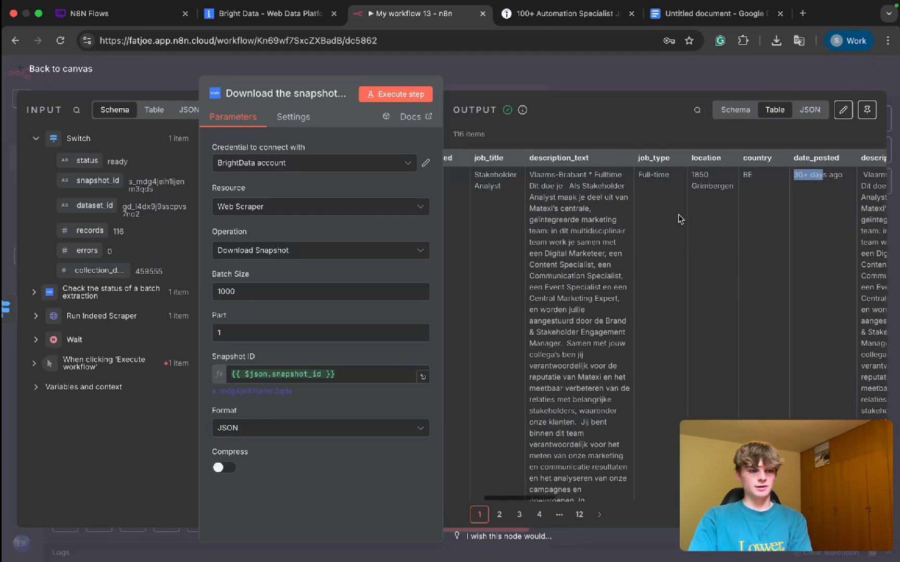
scroll(680, 219, right, 12)
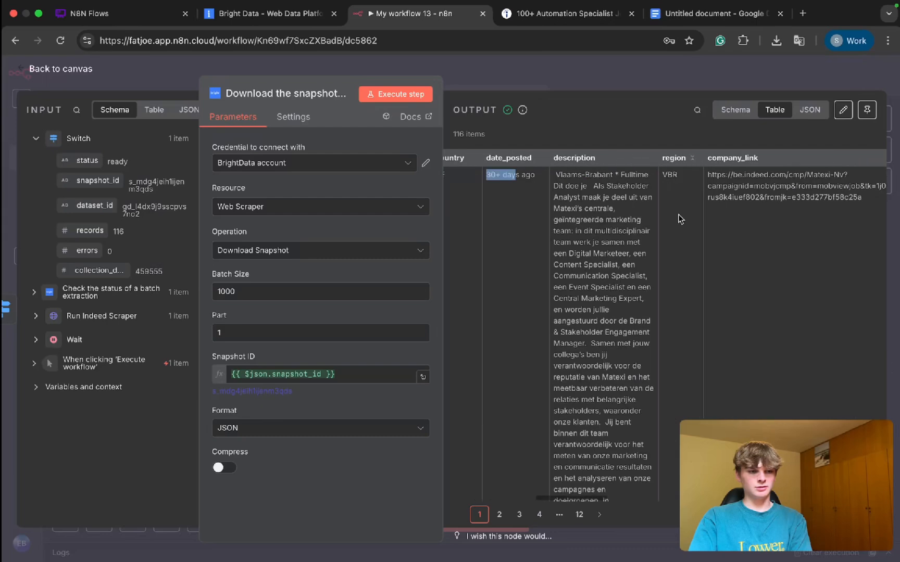
scroll(679, 218, left, 6)
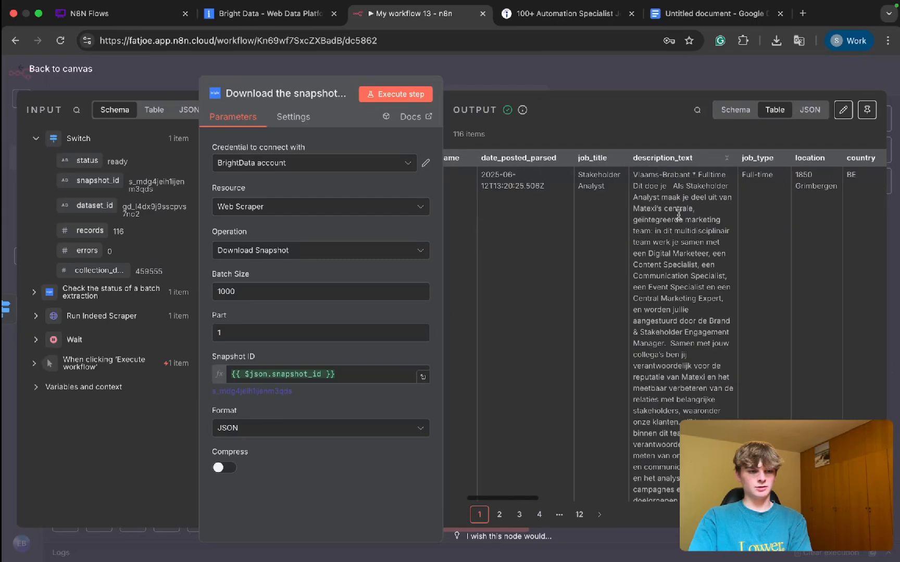
scroll(678, 214, right, 8)
scroll(679, 218, left, 5)
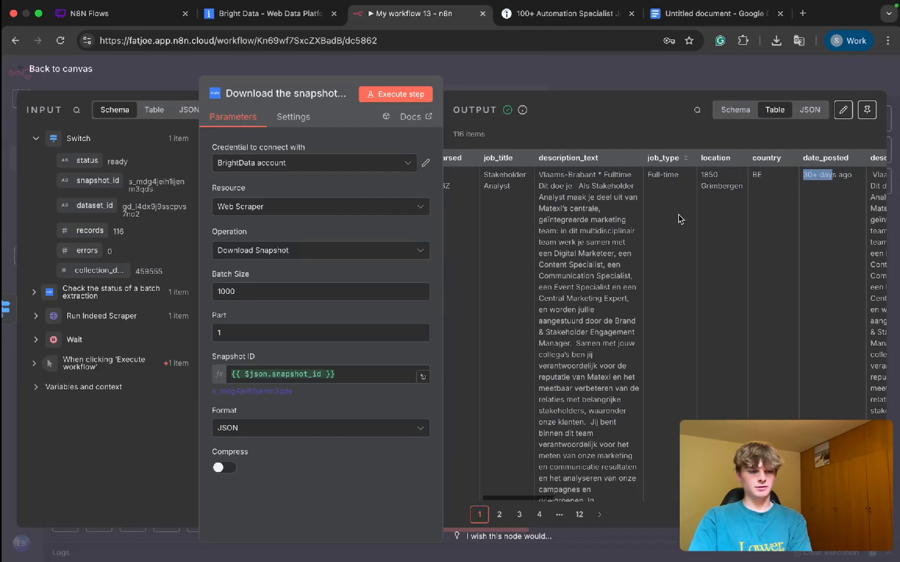
scroll(678, 218, right, 8)
scroll(678, 218, left, 8)
scroll(678, 219, down, 5)
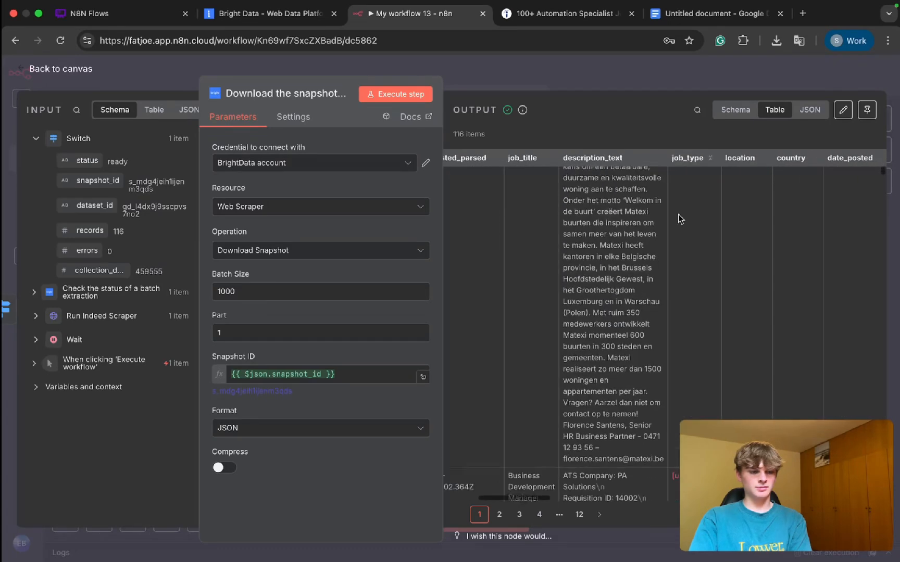
scroll(677, 213, right, 6)
scroll(678, 214, down, 3)
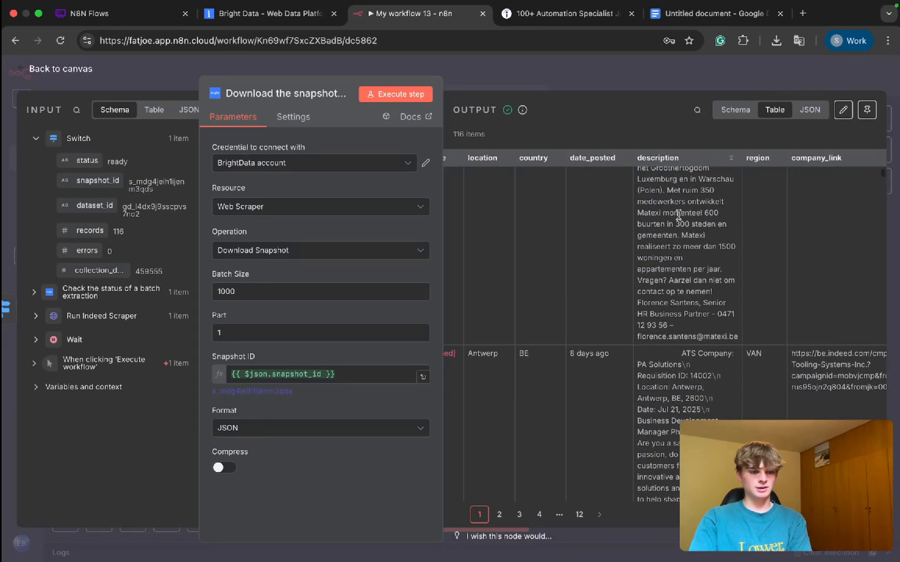
scroll(678, 215, left, 5)
scroll(673, 245, down, 4)
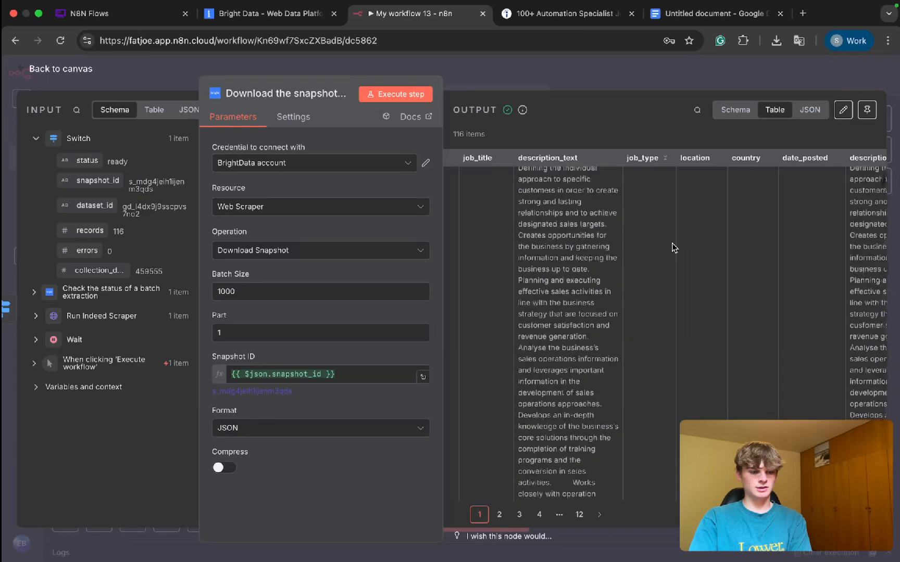
scroll(672, 247, down, 10)
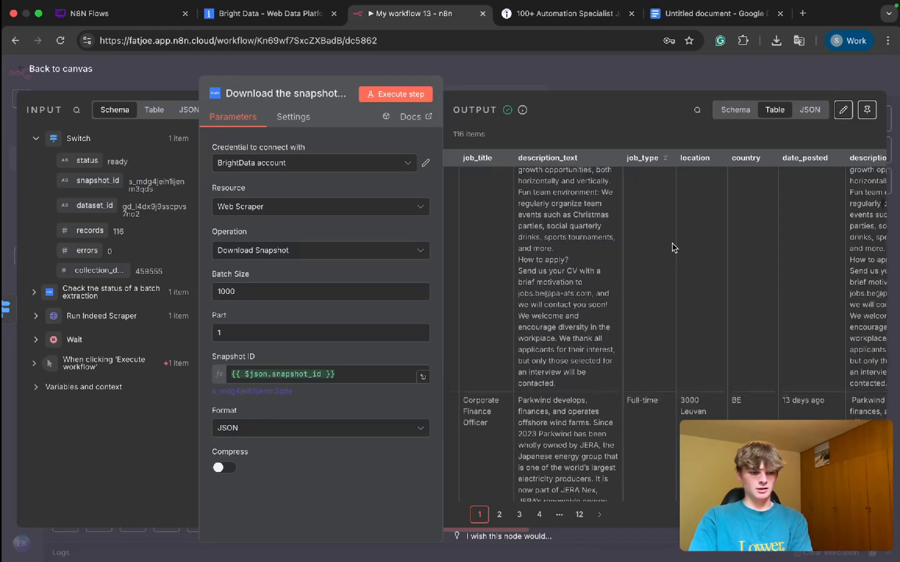
scroll(672, 245, down, 5)
Step: Examine the company link, domain, job URL, formatted description, timestamp and input fields of the first scraped job
scroll(672, 247, right, 8)
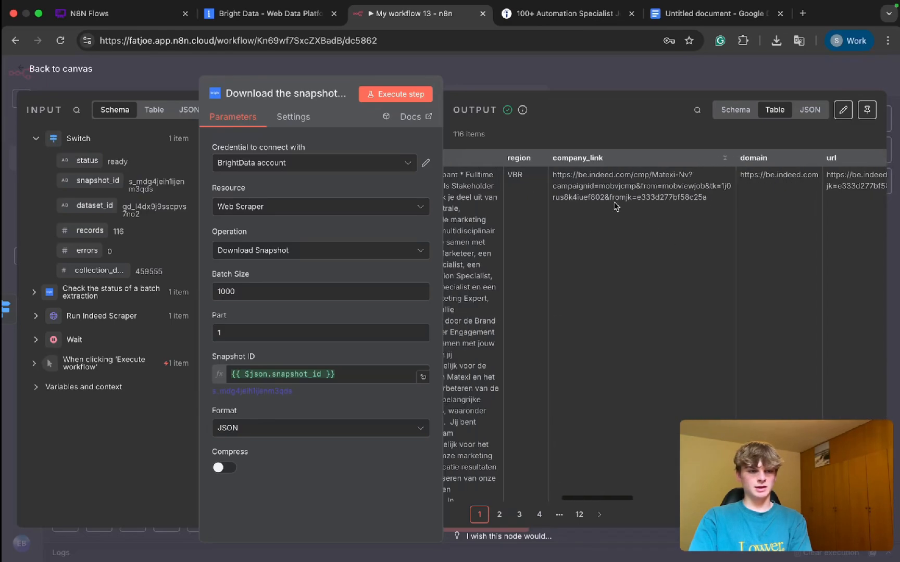
drag(570, 177, 657, 177)
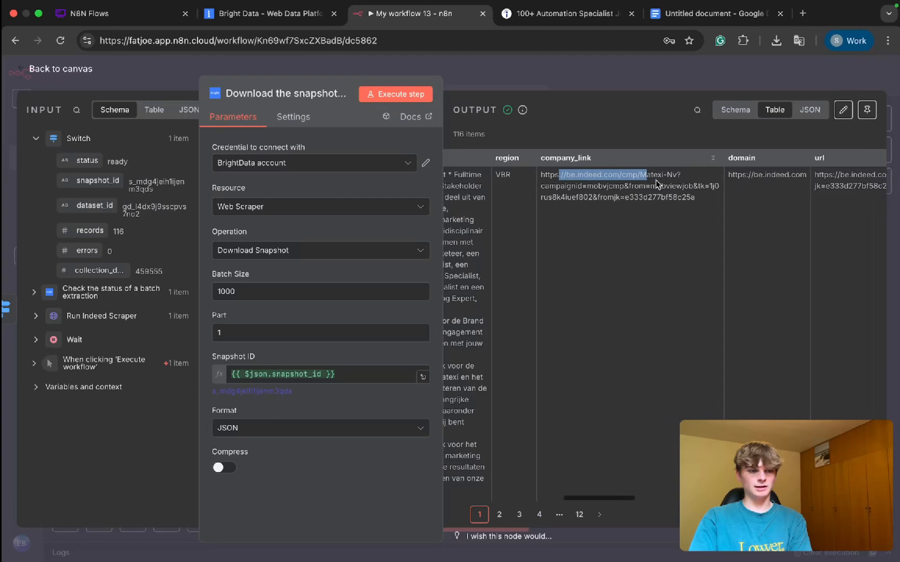
scroll(681, 194, right, 5)
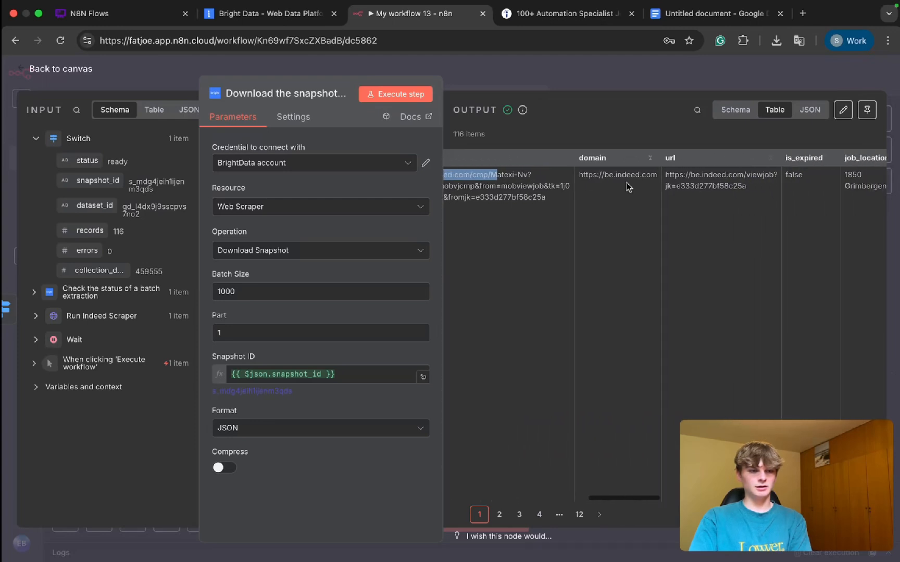
drag(597, 175, 754, 183)
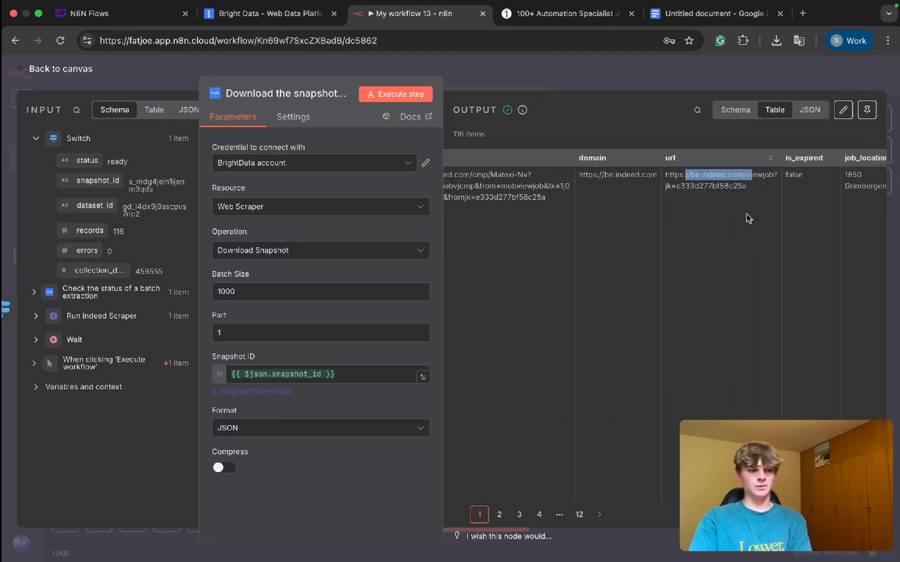
scroll(748, 219, right, 10)
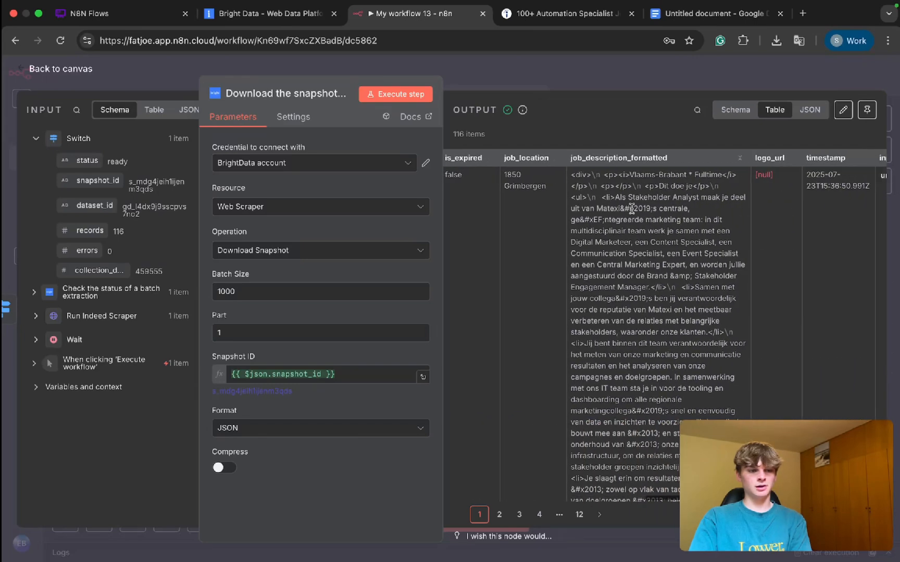
scroll(627, 229, right, 10)
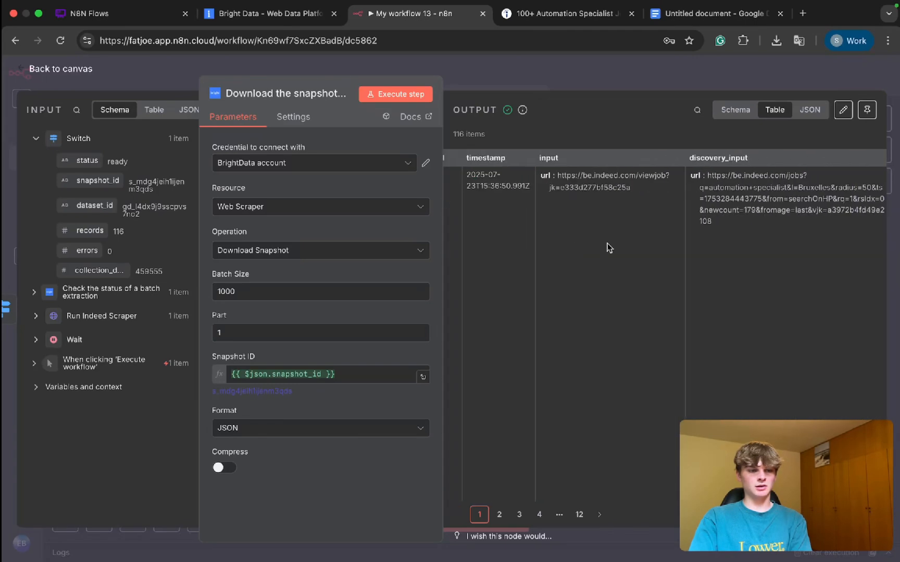
scroll(607, 243, right, 10)
scroll(607, 243, left, 20)
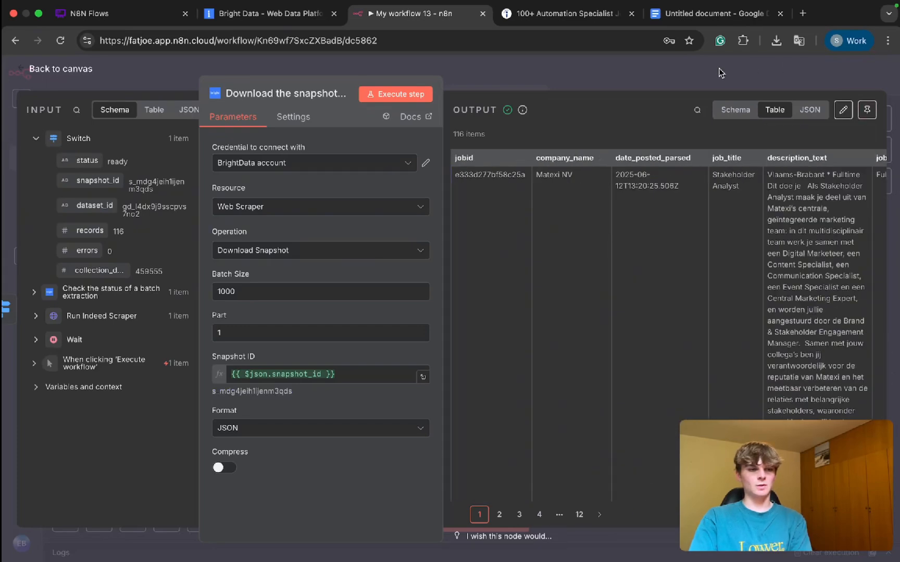
Step: Close the snapshot download node's details and pin its output on the canvas
key(Escape)
scroll(630, 220, right, 2)
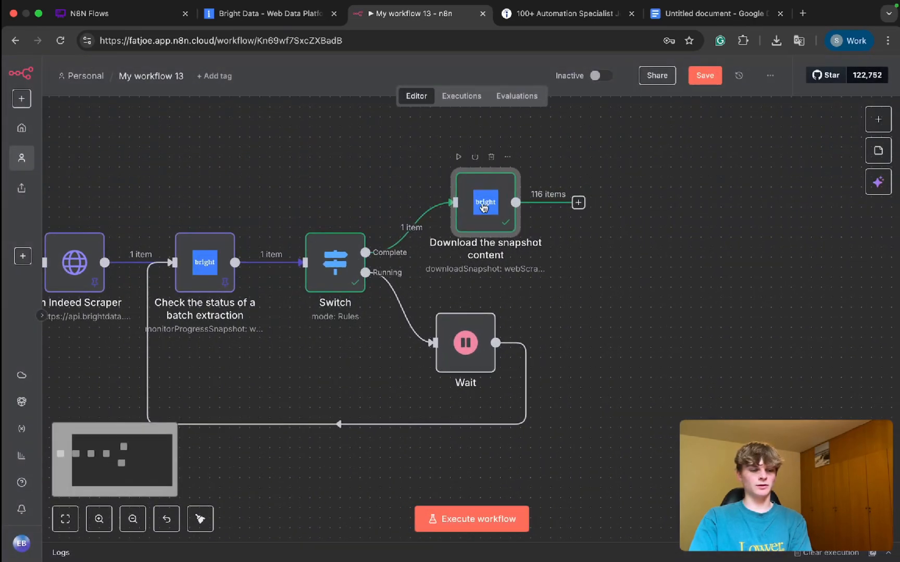
scroll(579, 263, right, 5)
scroll(579, 263, up, 2)
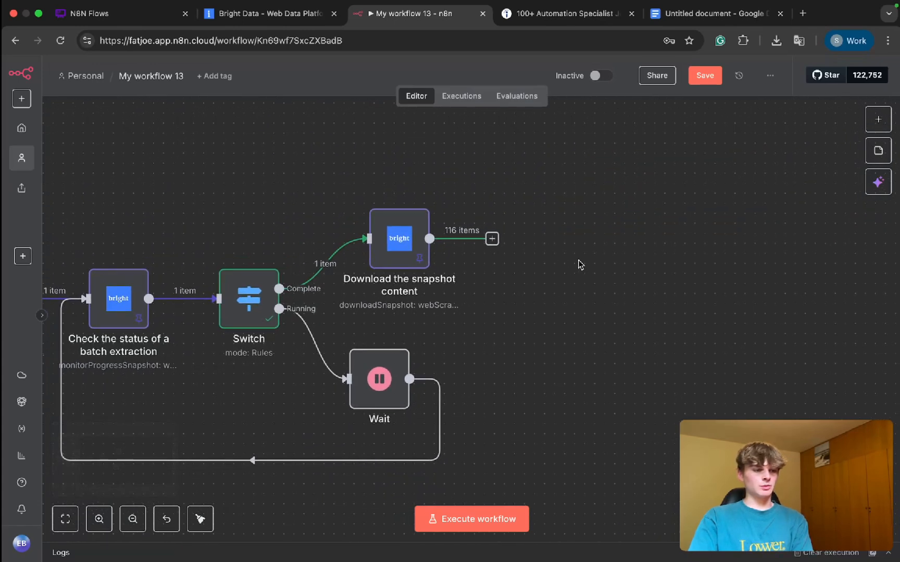
Step: Add a Loop Over Items node after the snapshot download node and delete the Replace Me placeholder node that comes with it
scroll(579, 264, down, 5)
scroll(579, 264, up, 5)
scroll(579, 264, down, 3)
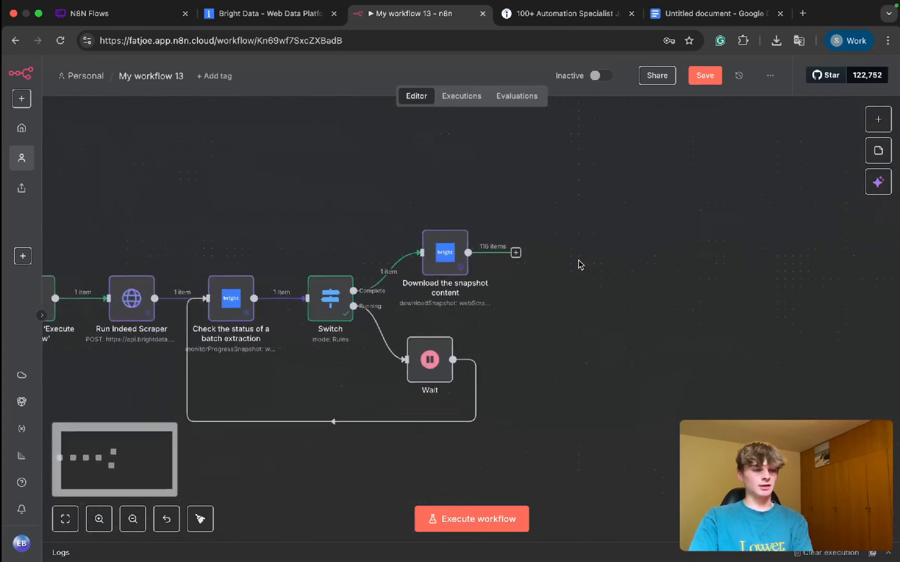
scroll(579, 265, up, 1)
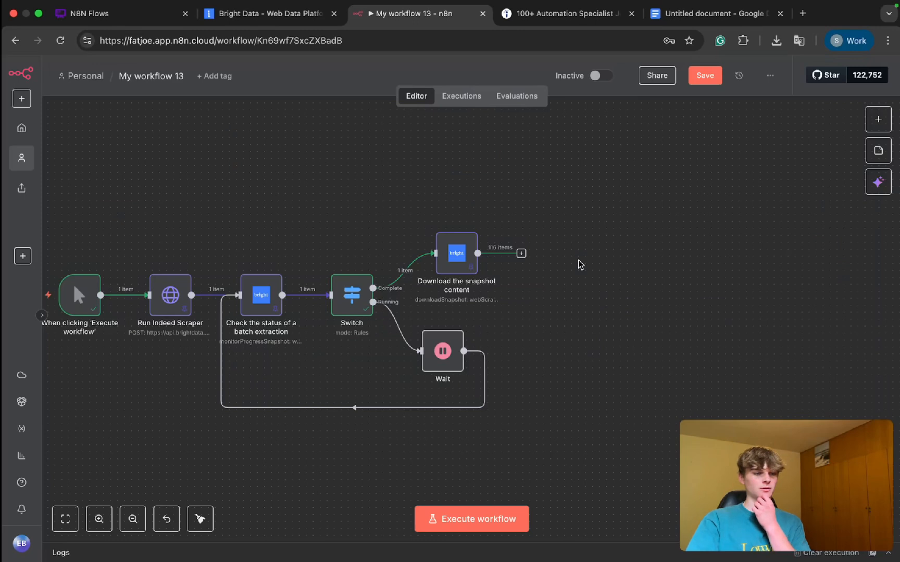
click(521, 254)
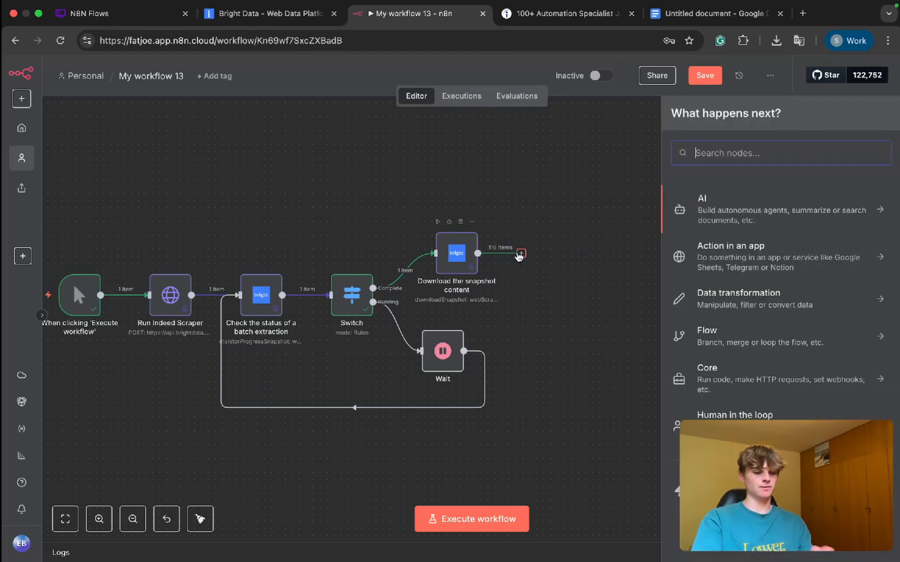
text(loop)
click(770, 218)
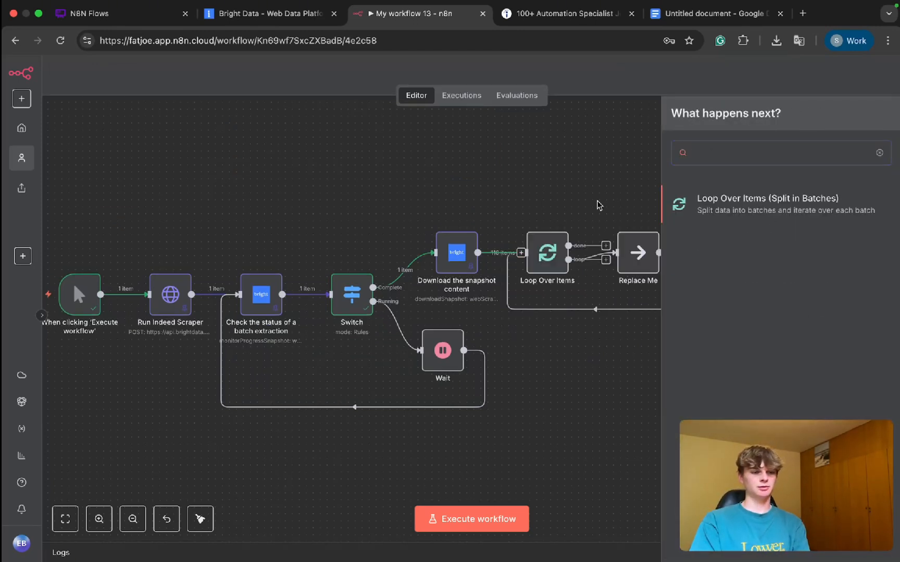
click(539, 75)
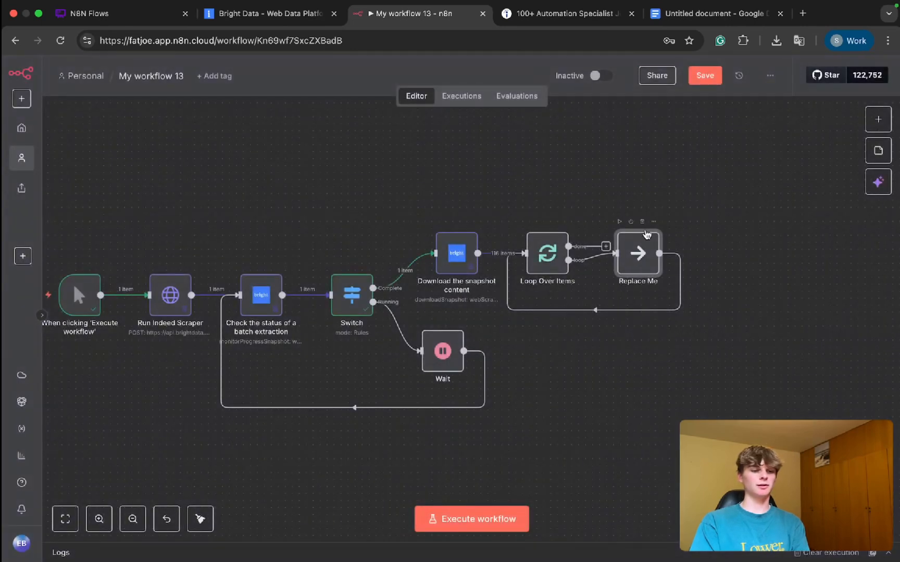
click(642, 222)
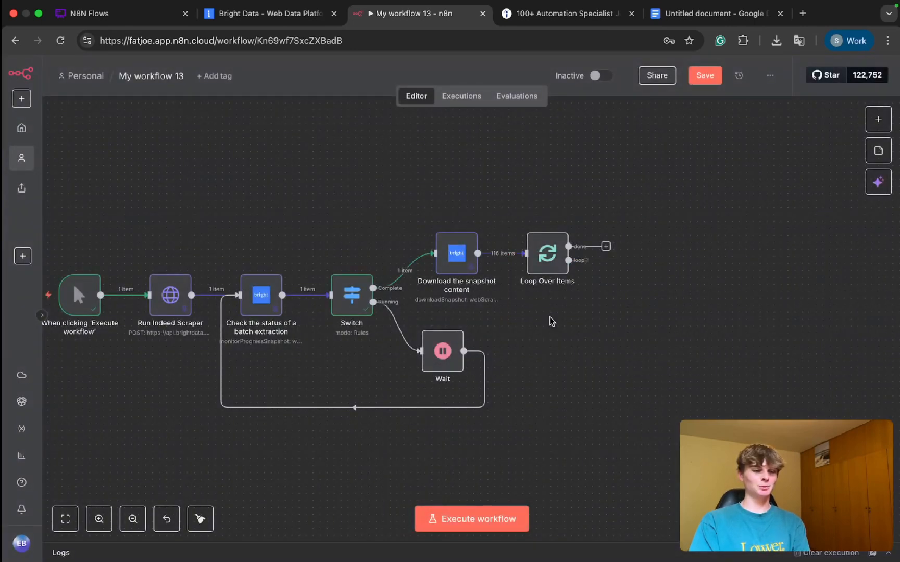
Step: Move the Loop Over Items node slightly farther from the snapshot download node and execute it
drag(540, 243, 544, 242)
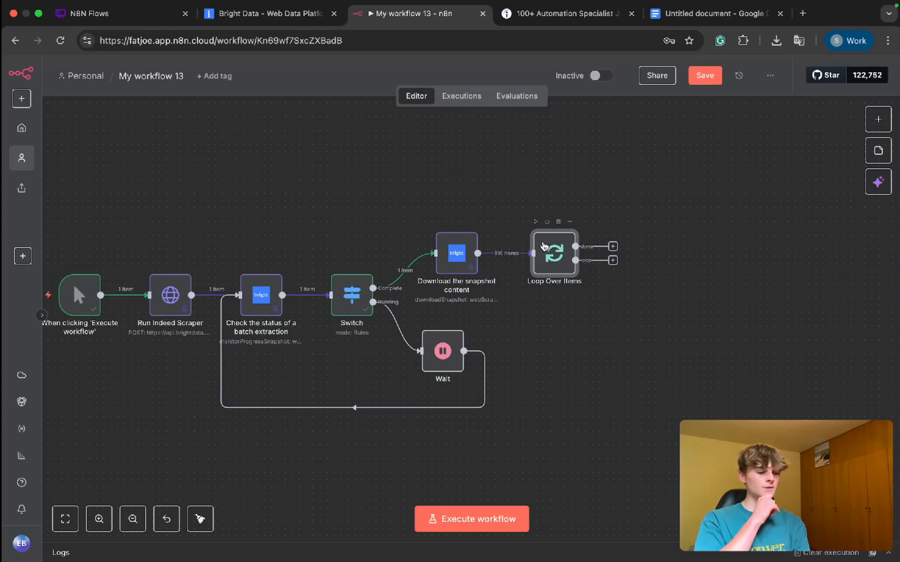
key(ctrl+Return)
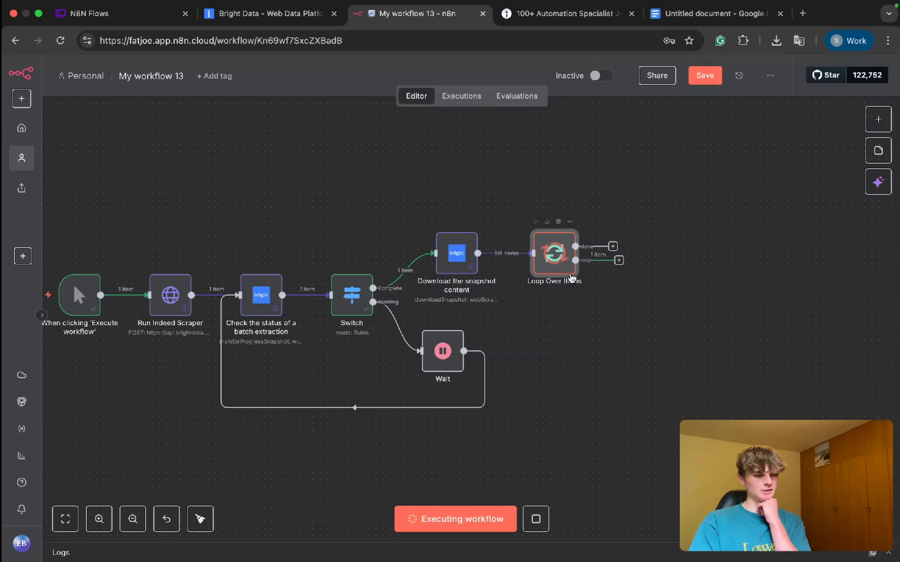
Step: Open the Loop Over Items node and examine the job fields in its loop branch output, from company name to discovery input
scroll(610, 276, up, 5)
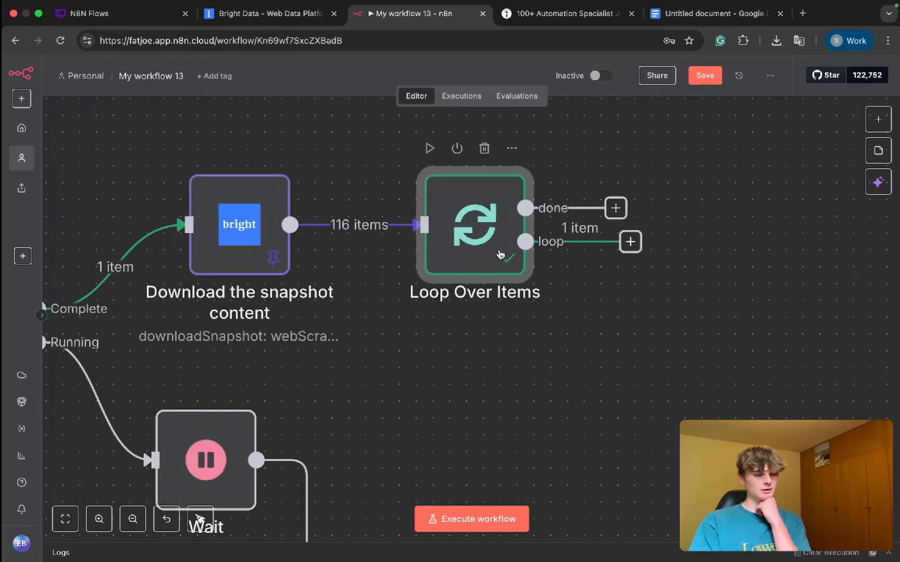
double_click(475, 224)
scroll(653, 252, right, 1)
scroll(652, 252, down, 5)
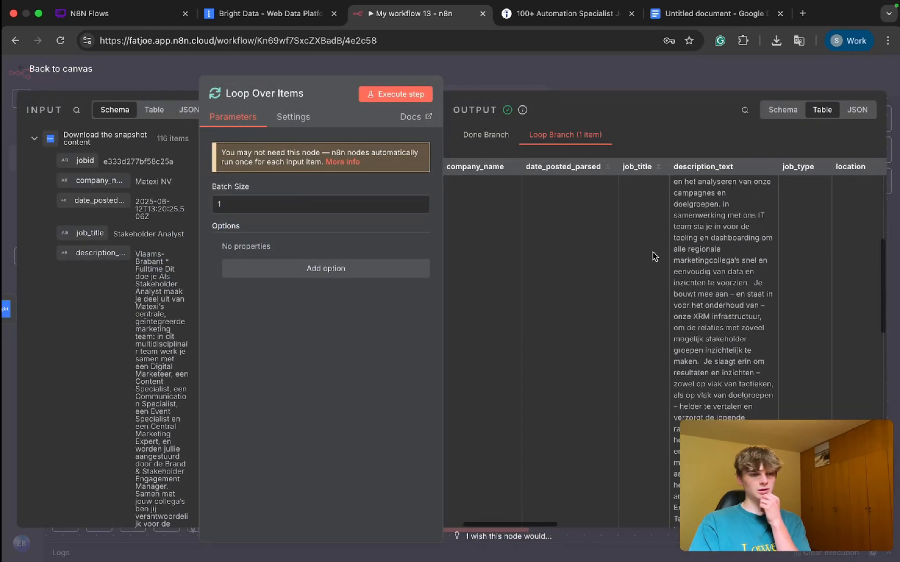
scroll(652, 255, up, 5)
scroll(556, 238, right, 2)
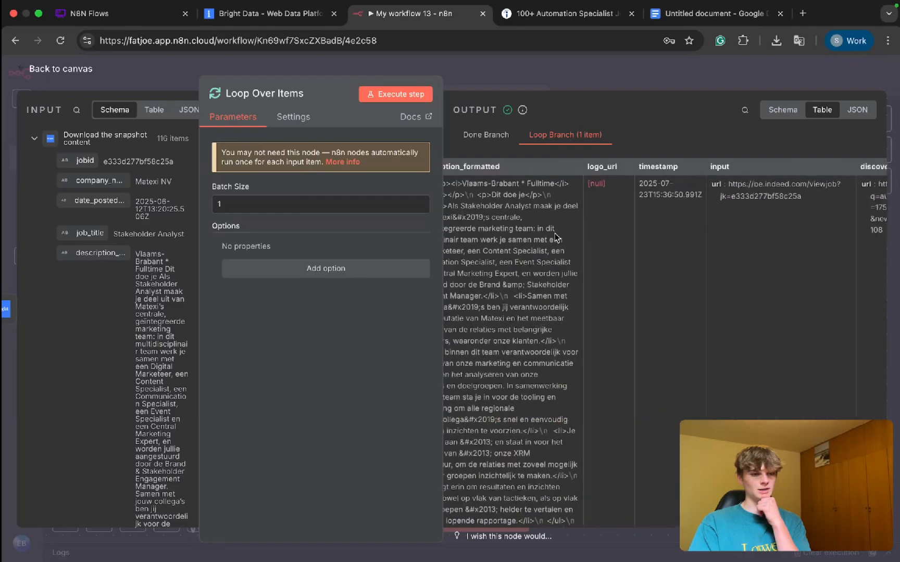
scroll(556, 237, left, 4)
scroll(556, 238, right, 10)
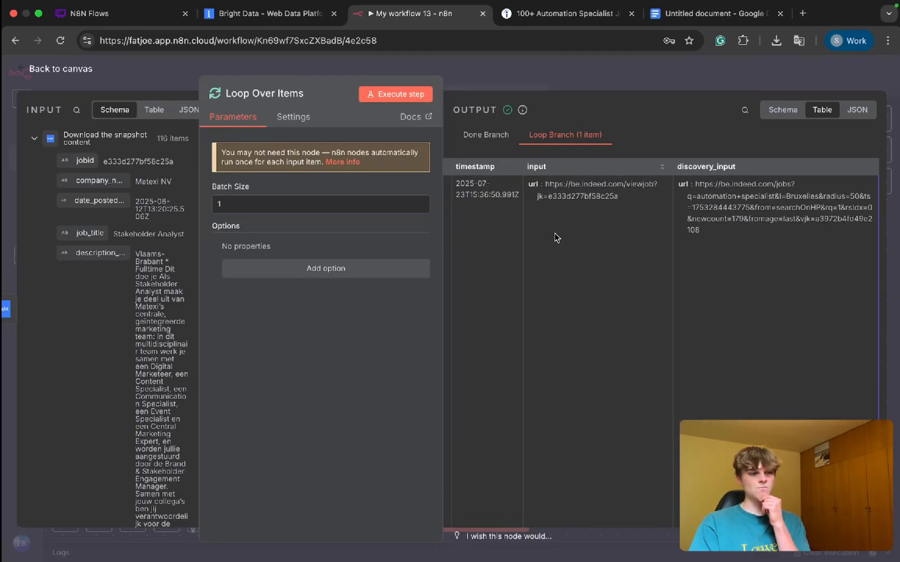
scroll(556, 237, left, 6)
scroll(556, 238, right, 6)
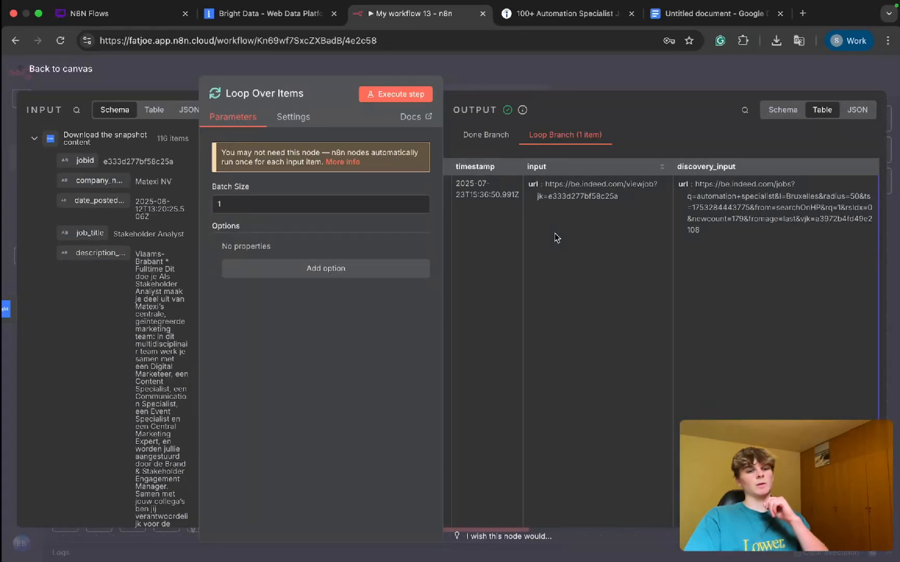
Step: Close the Loop Over Items details and move the node slightly closer to the snapshot download node
click(572, 68)
scroll(633, 311, down, 5)
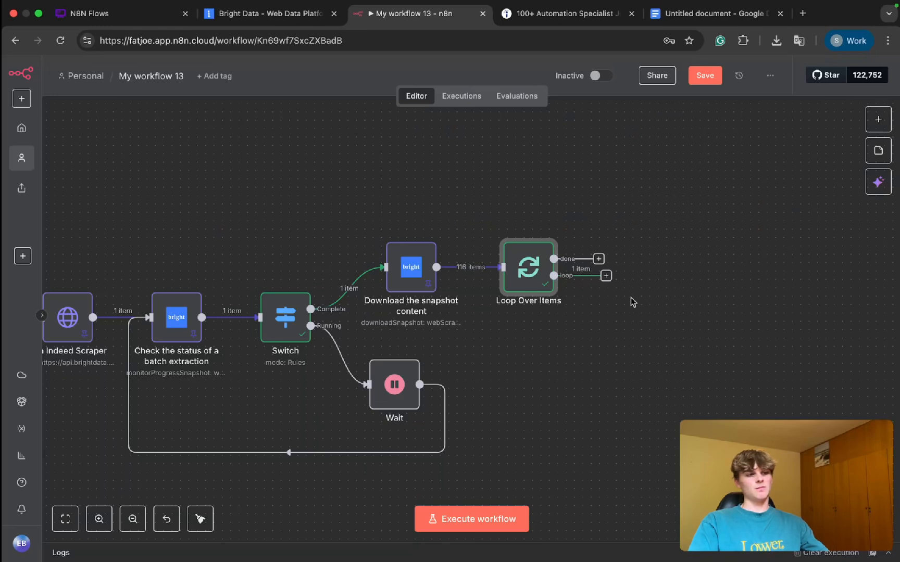
mouse_move(527, 272)
mouse_down()
mouse_move(686, 272)
mouse_move(540, 266)
mouse_move(630, 259)
mouse_move(503, 255)
mouse_move(565, 270)
mouse_move(521, 277)
mouse_up()
Step: Add an OpenAI node with the Message a model action to the loop branch of Loop Over Items
click(597, 275)
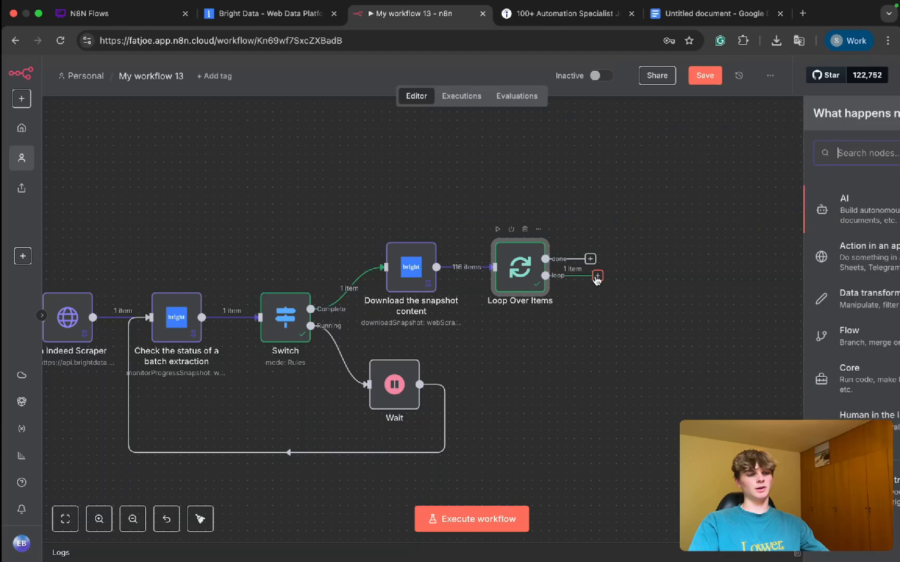
text(openai)
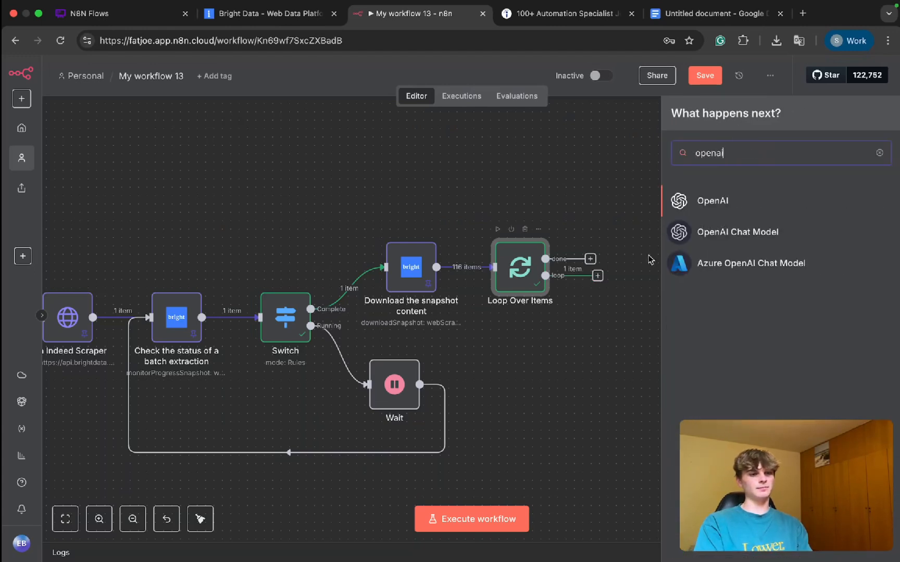
click(677, 201)
scroll(734, 266, down, 3)
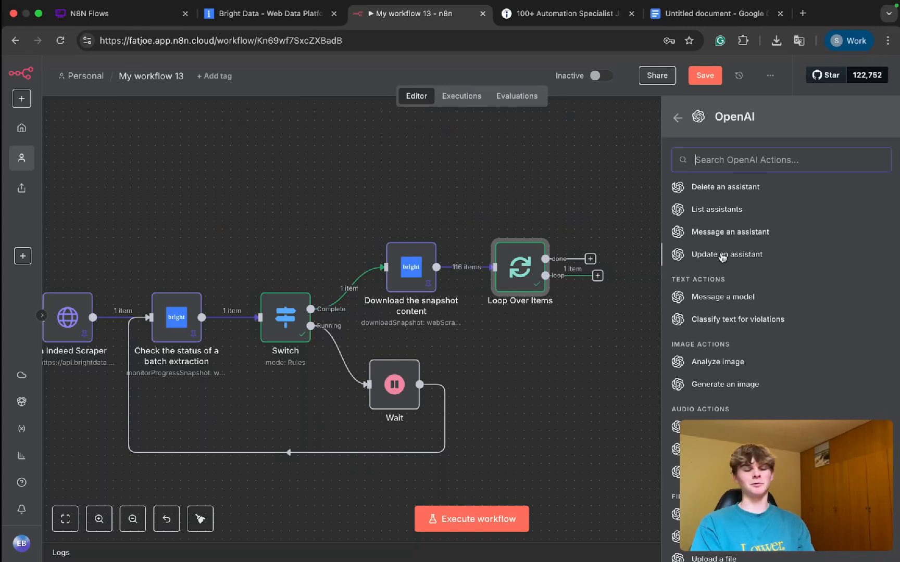
scroll(721, 256, down, 1)
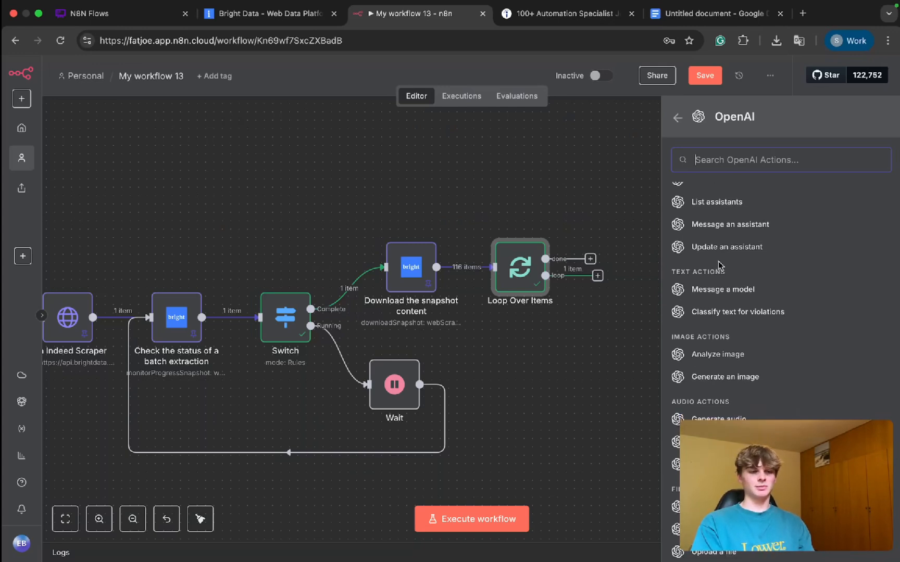
scroll(718, 264, down, 1)
click(707, 252)
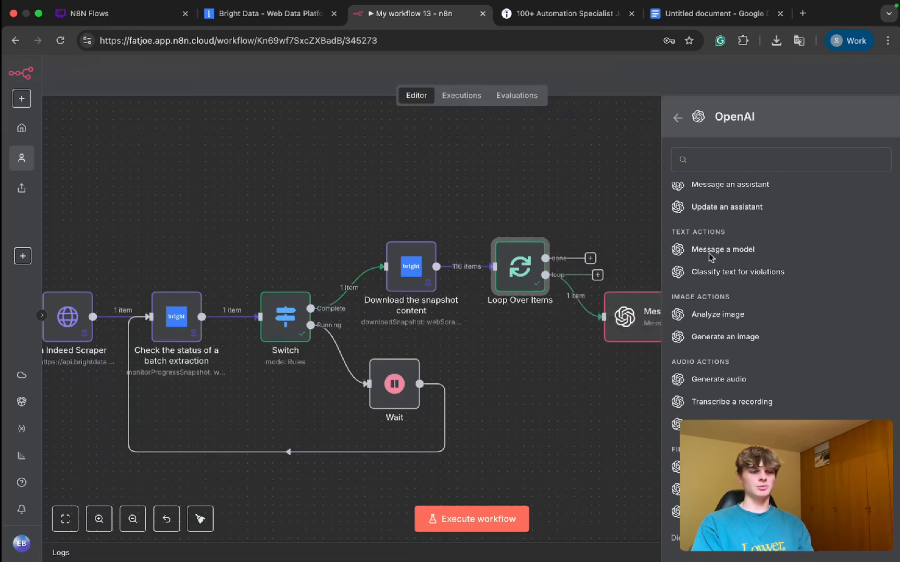
Step: Start the first message's prompt with "Yuu are a helful intelligent, writing assistant that"
click(302, 337)
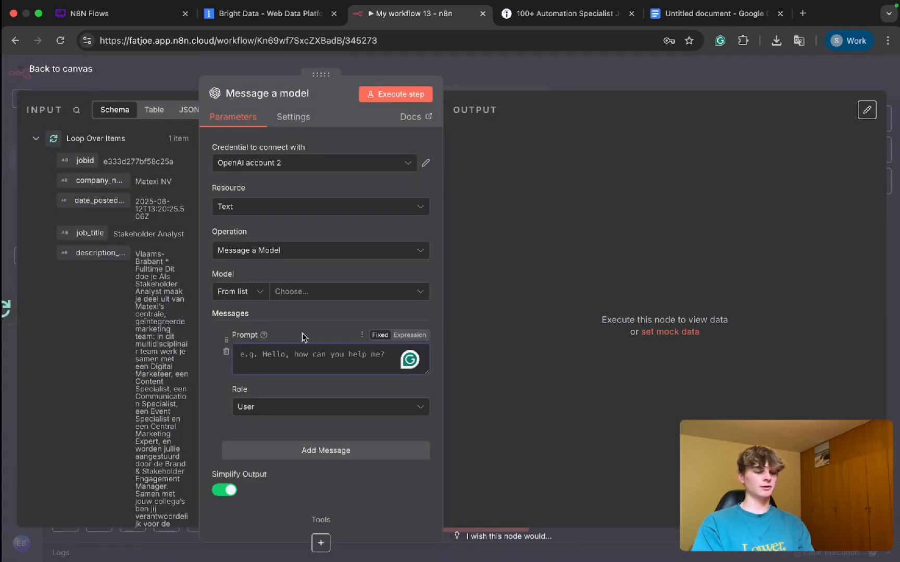
text(YOu are a hel)
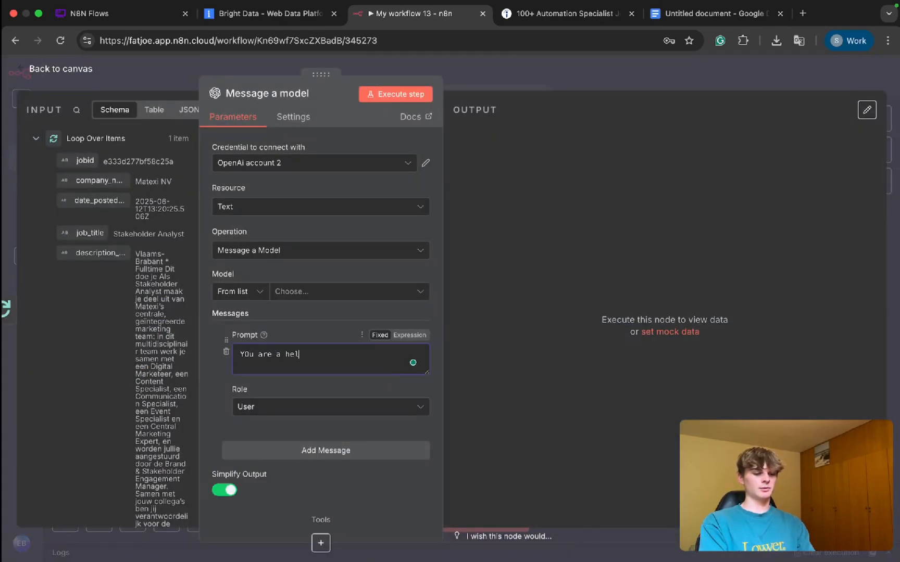
text(ful intelligne)
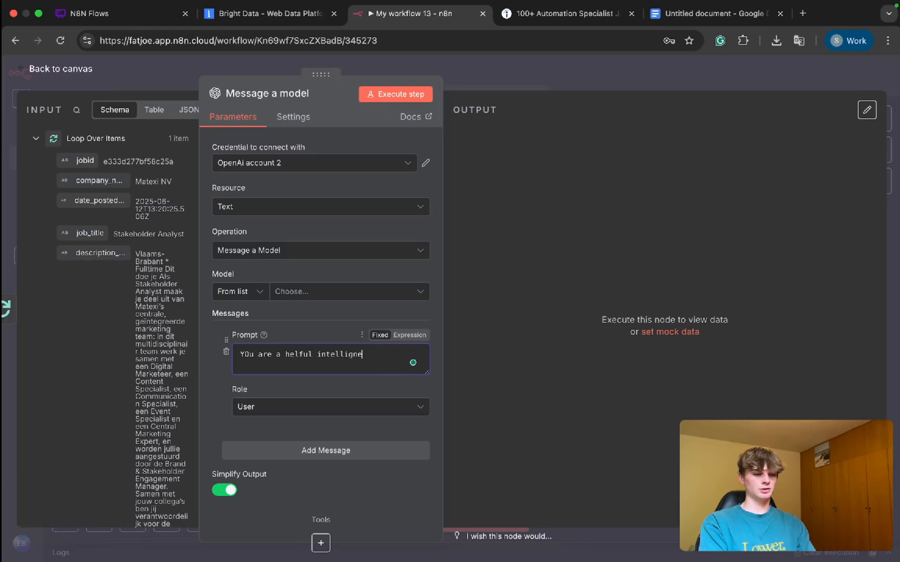
key(BackSpace)
key(BackSpace)
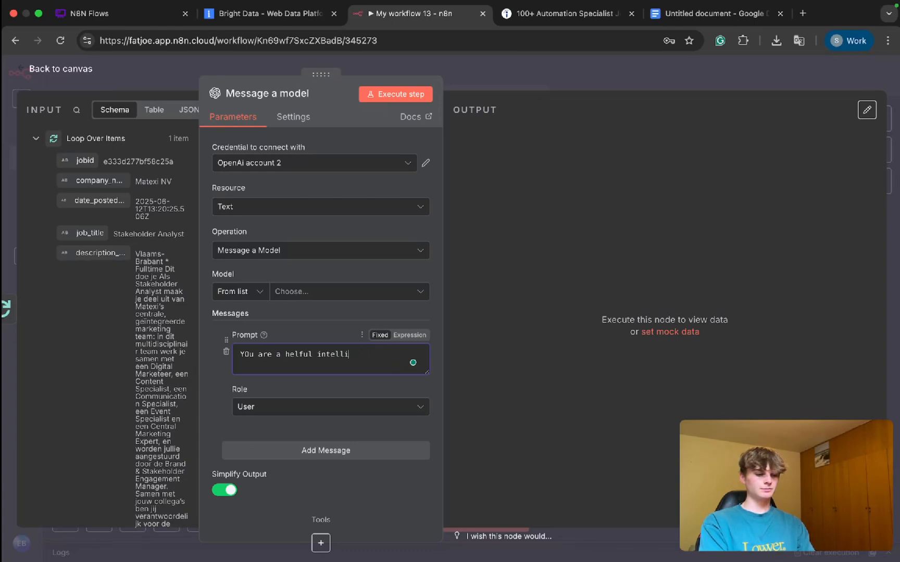
text(writing )
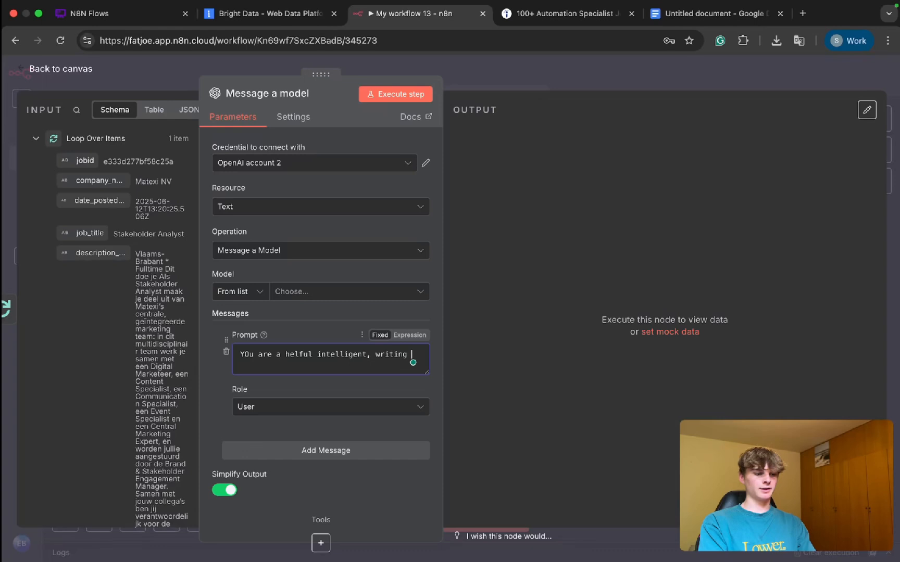
text(assi)
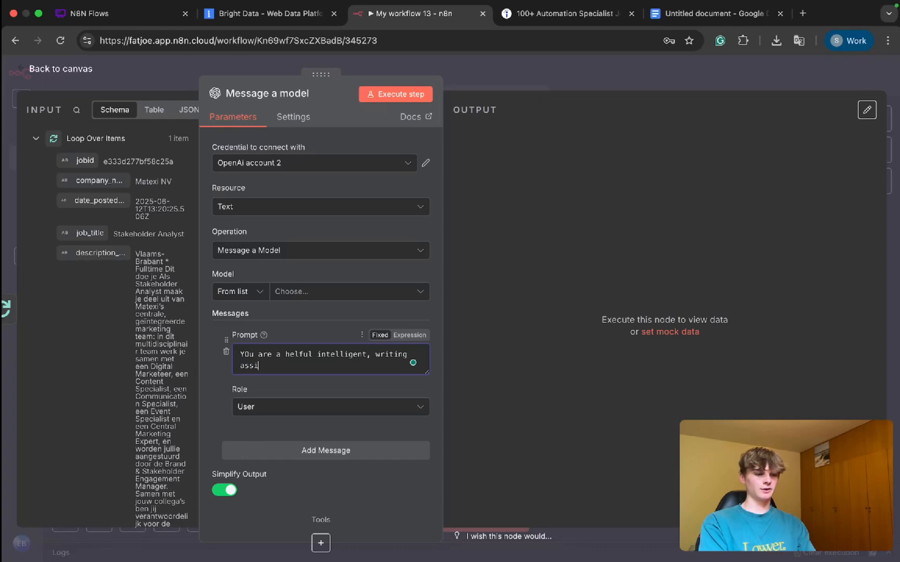
text(stant that)
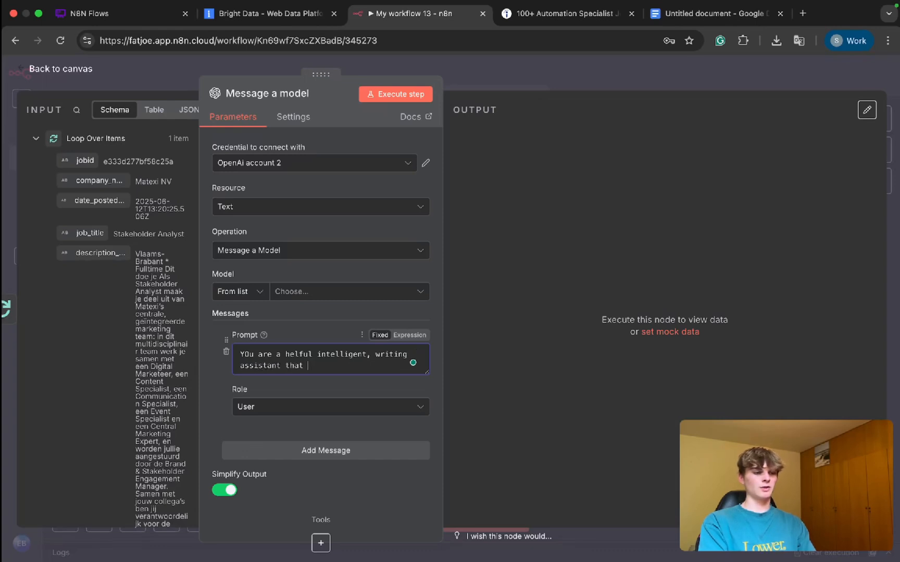
click(250, 354)
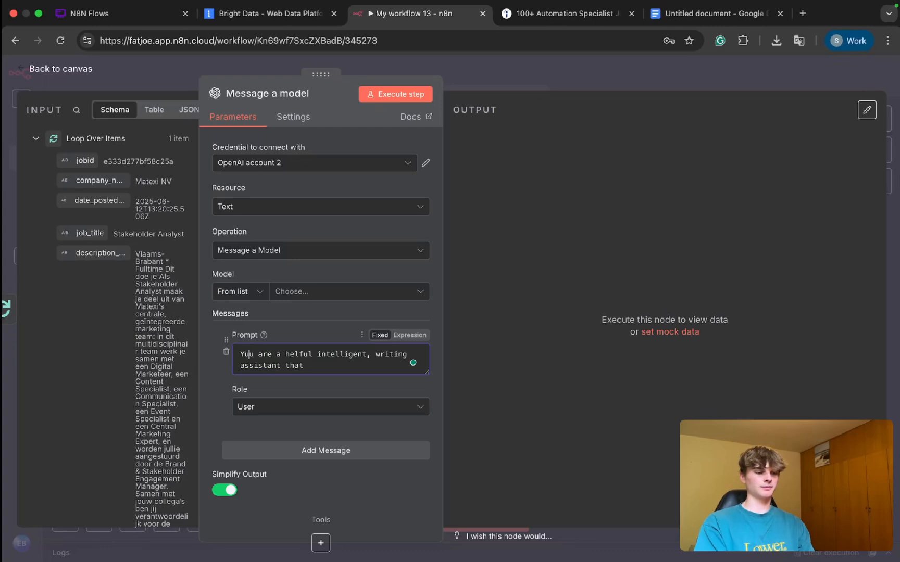
key(BackSpace)
text(u)
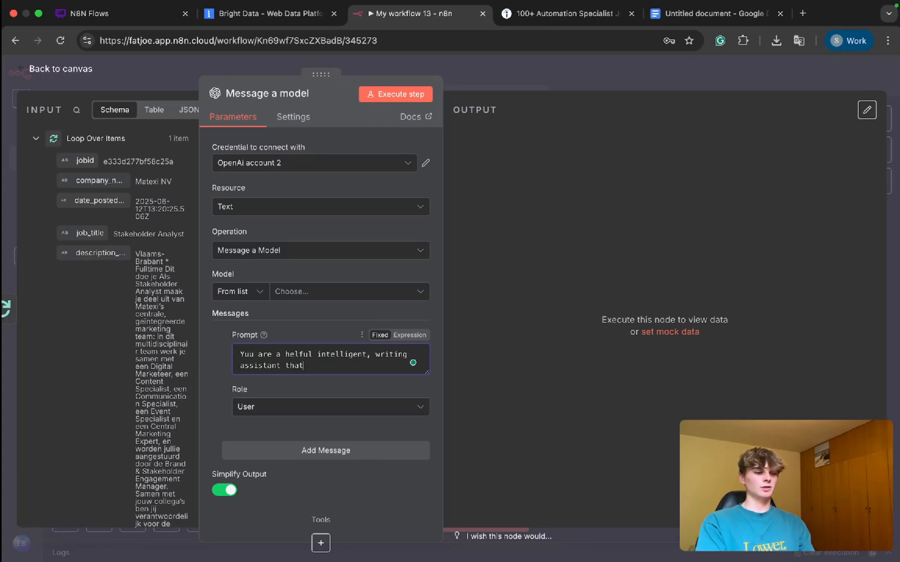
text( creates )
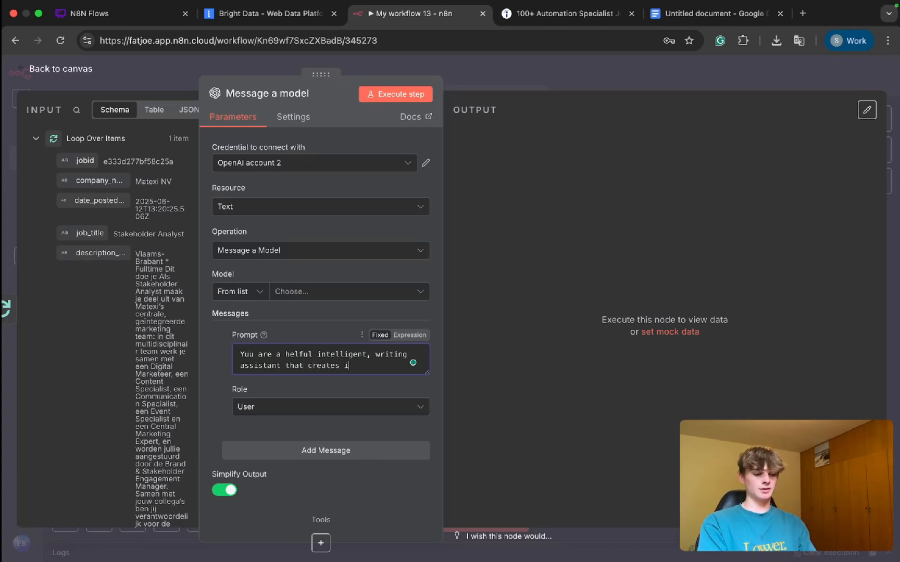
text(ices)
Step: Continue the first message's prompt with "creates icebreaker lines from job listings"
key(BackSpace)
text(breaker lines from jo)
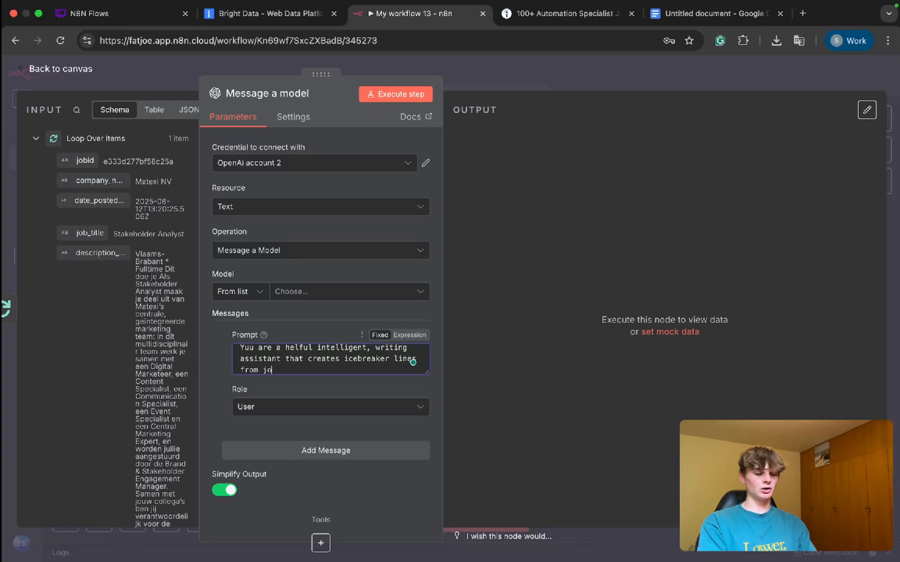
text(b listing)
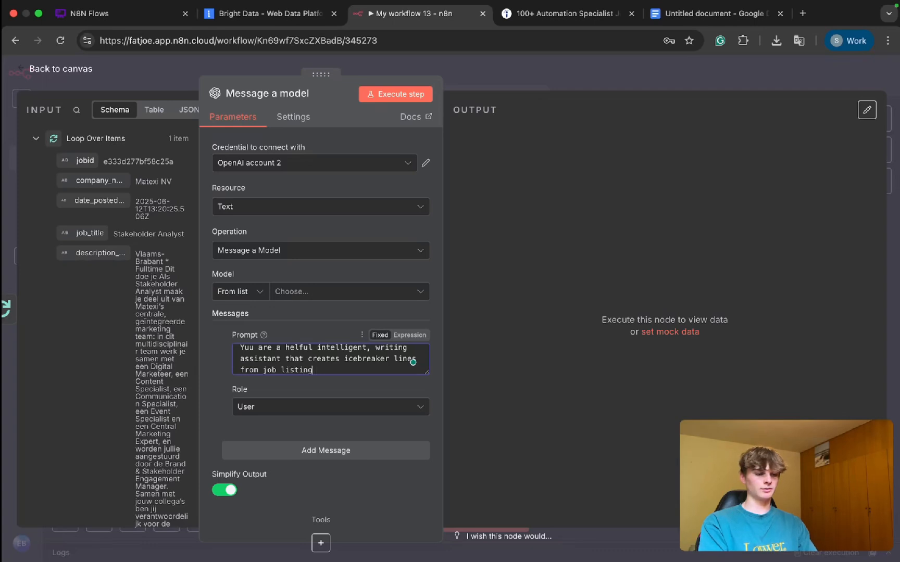
text( s s)
Step: Set the first message's role to System and add a second message below it
click(319, 409)
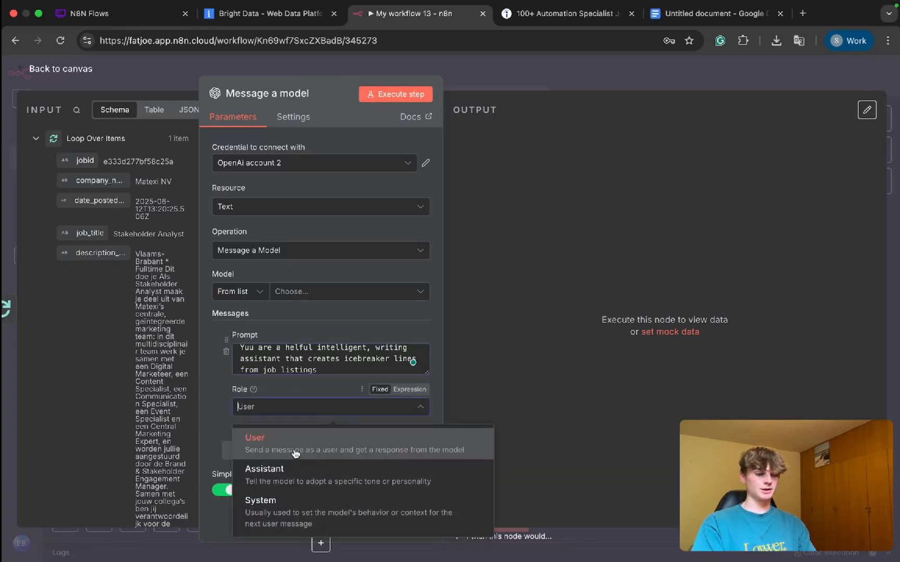
click(285, 502)
scroll(284, 421, down, 1)
click(267, 418)
scroll(266, 412, down, 3)
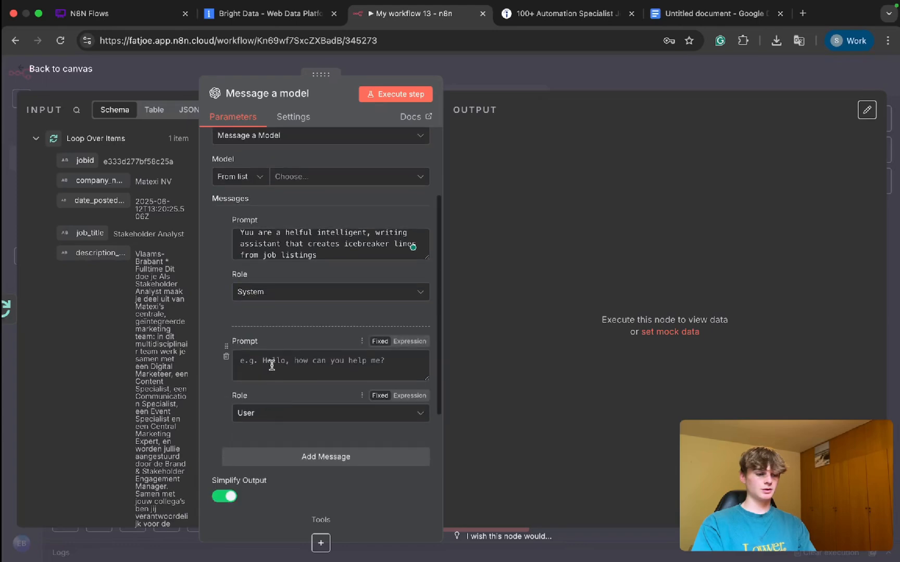
Step: Widen the input data area and write the second prompt: "Your job is to create an icebreaker message for companies that are currently hiring"
click(272, 366)
scroll(264, 403, down, 1)
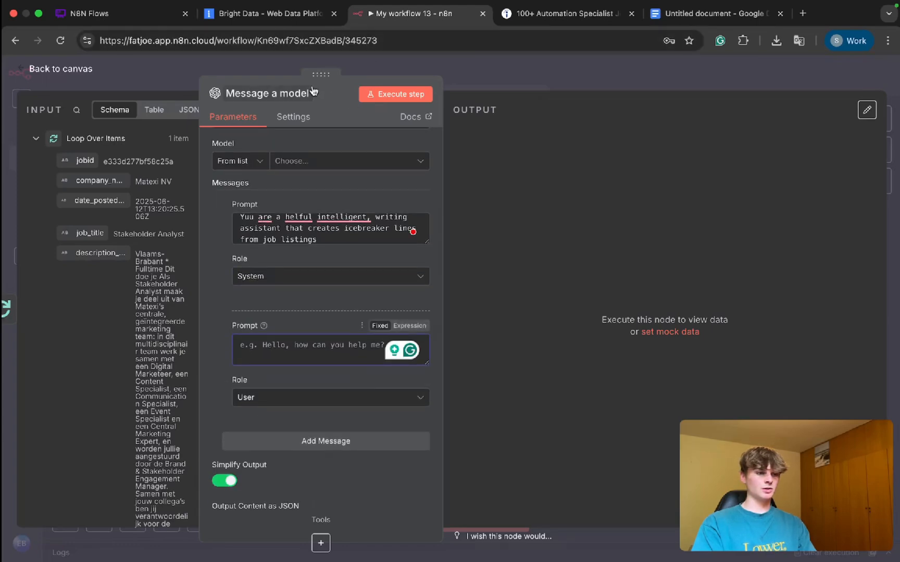
drag(313, 91, 503, 91)
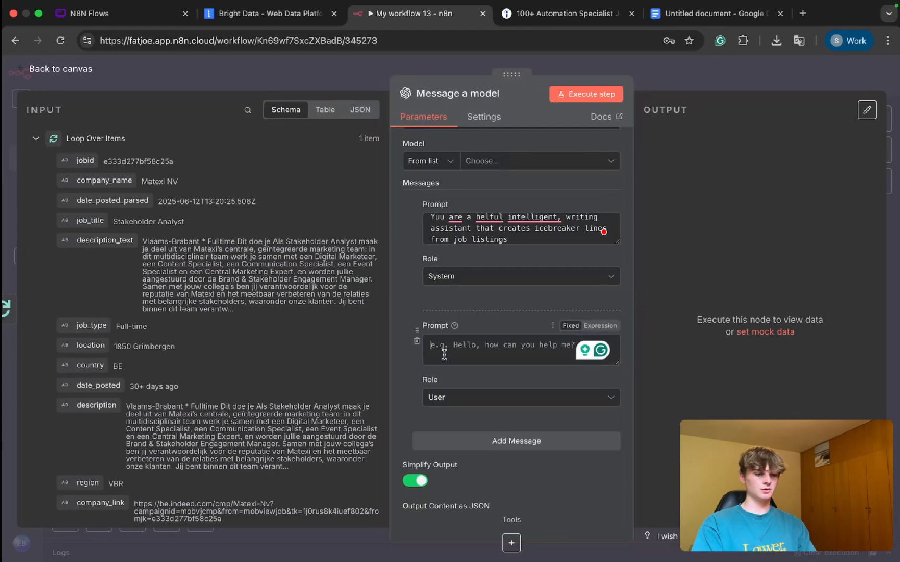
text(Your job)
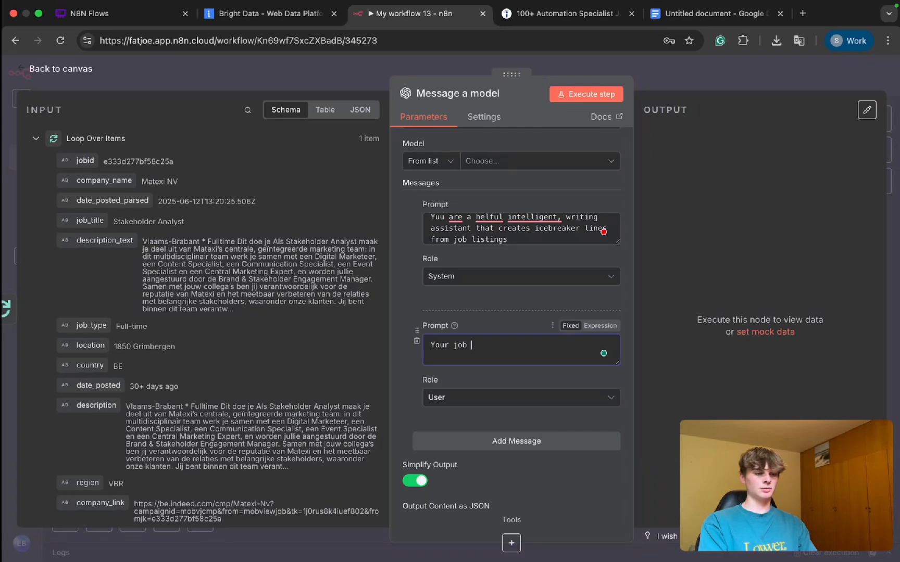
text( is to create an icebreaker me)
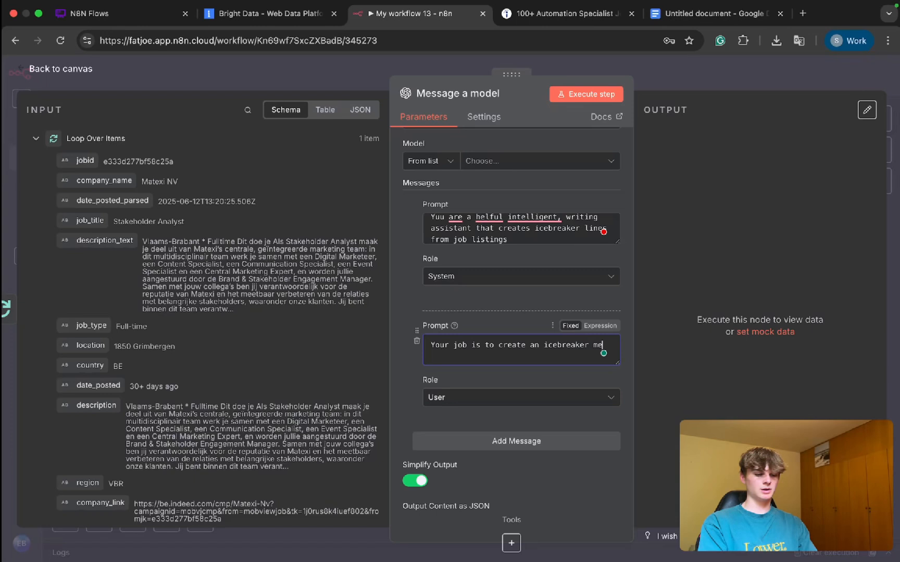
text(ssage for )
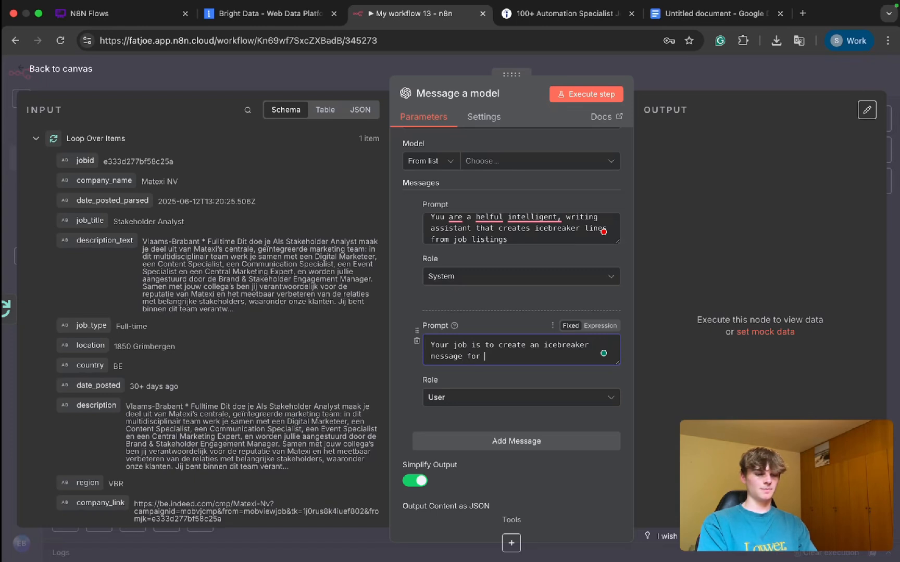
text(companies that are)
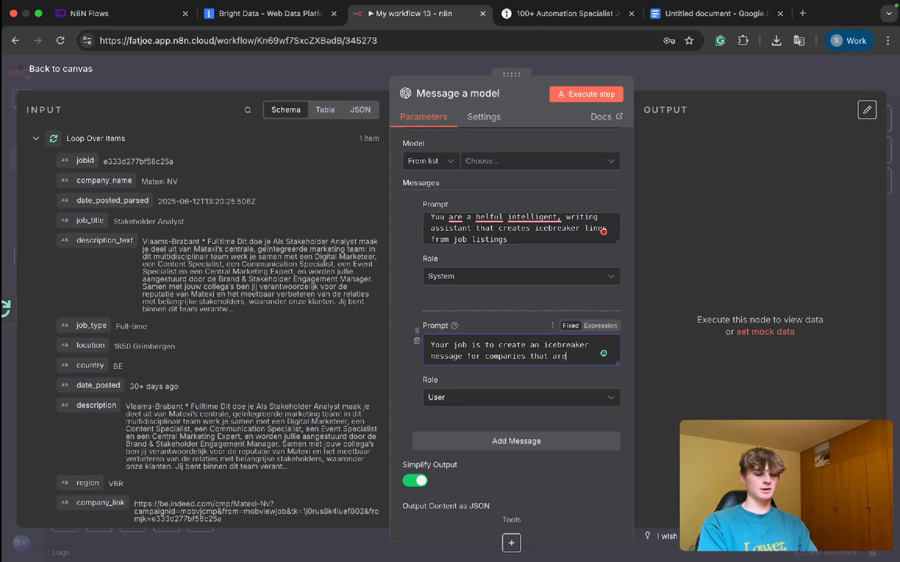
text( currently hiring)
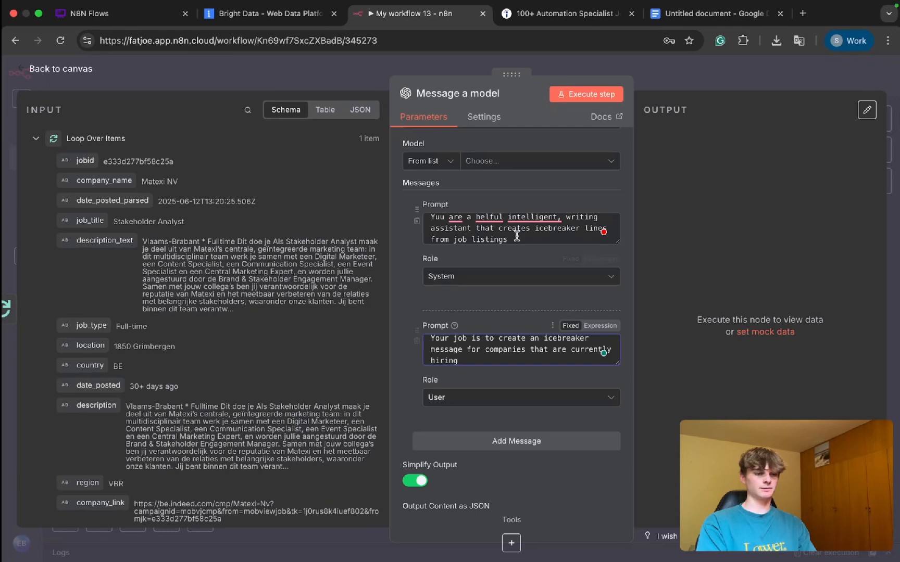
Step: Correct the system prompt to read "You are a helpful, intelligent writing assistant that creates icebreaker lines from job listings"
mouse_move(531, 218)
click(535, 247)
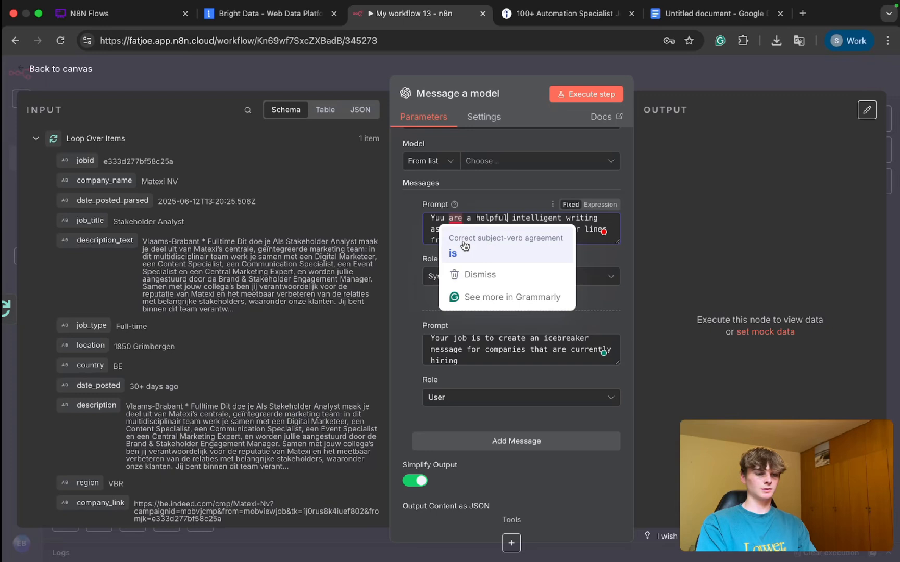
click(487, 360)
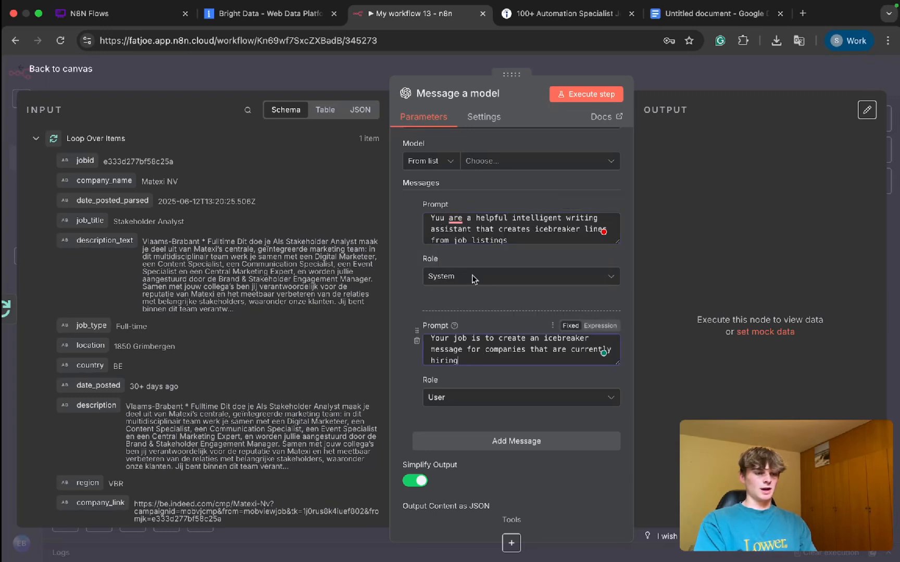
click(443, 218)
scroll(444, 231, up, 1)
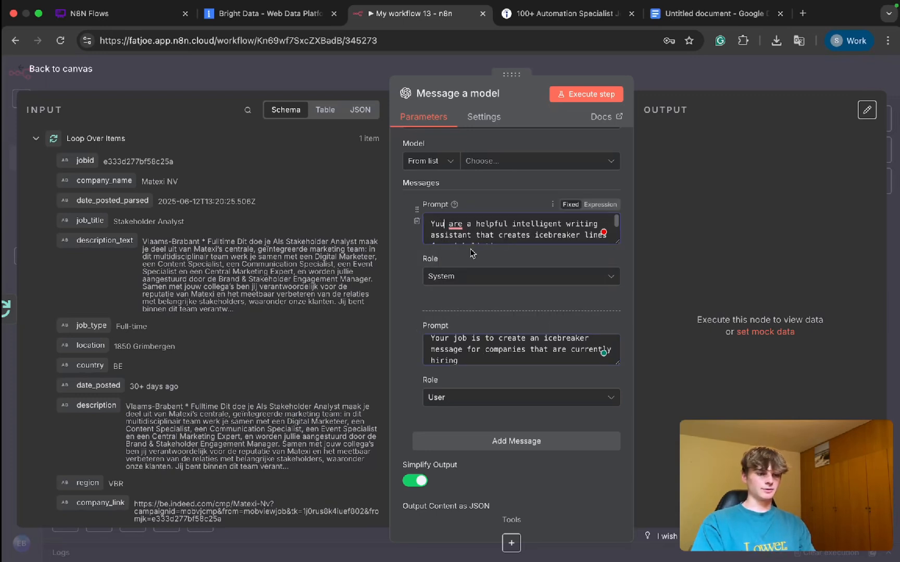
scroll(472, 254, up, 2)
scroll(550, 287, down, 1)
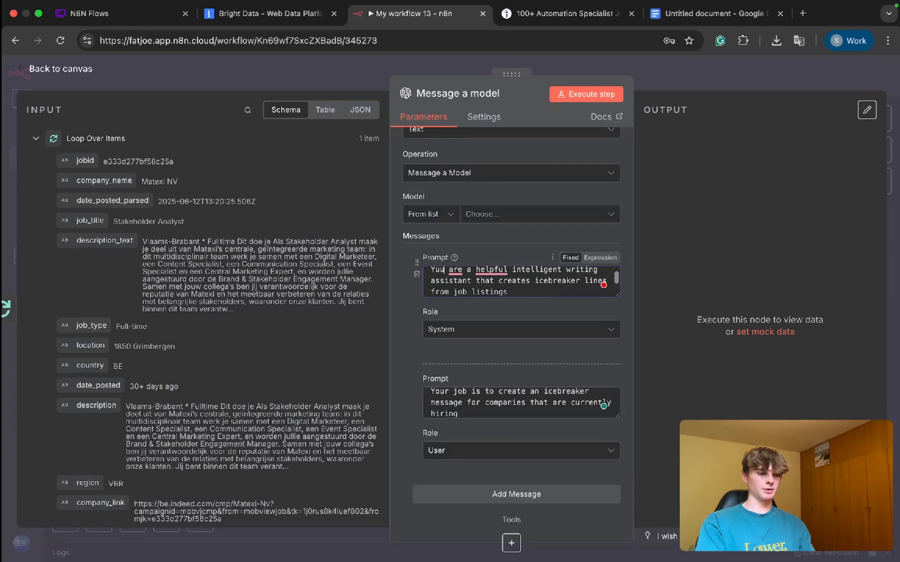
scroll(527, 295, up, 1)
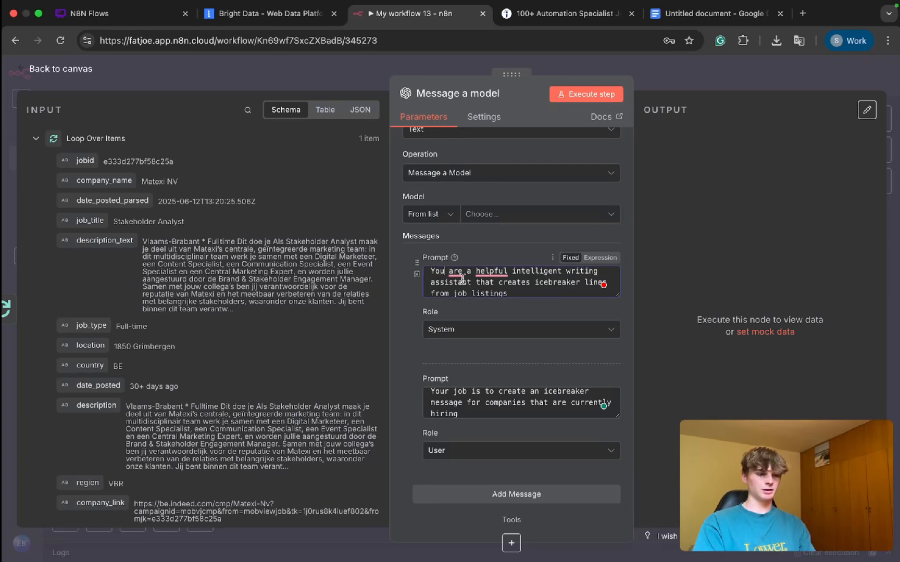
mouse_move(468, 271)
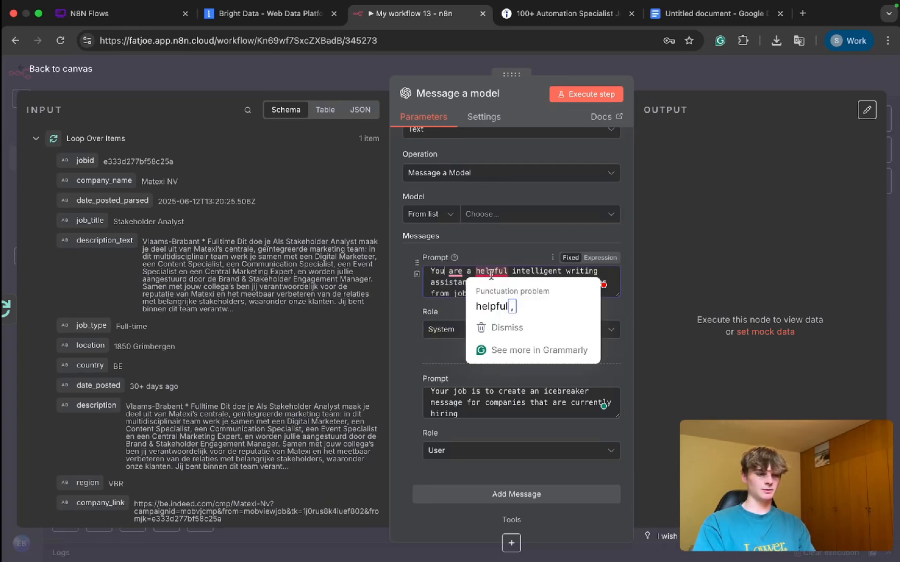
click(494, 306)
scroll(574, 288, down, 1)
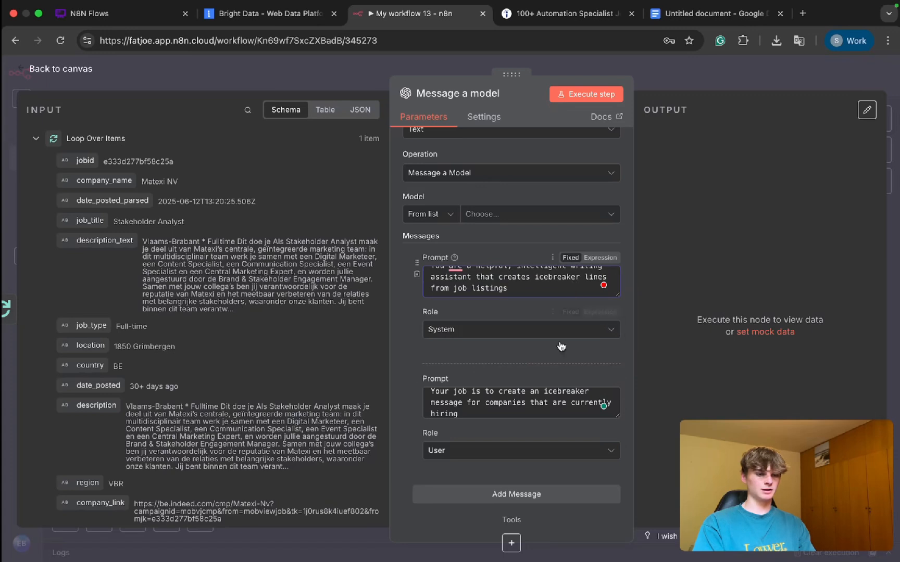
scroll(548, 363, down, 3)
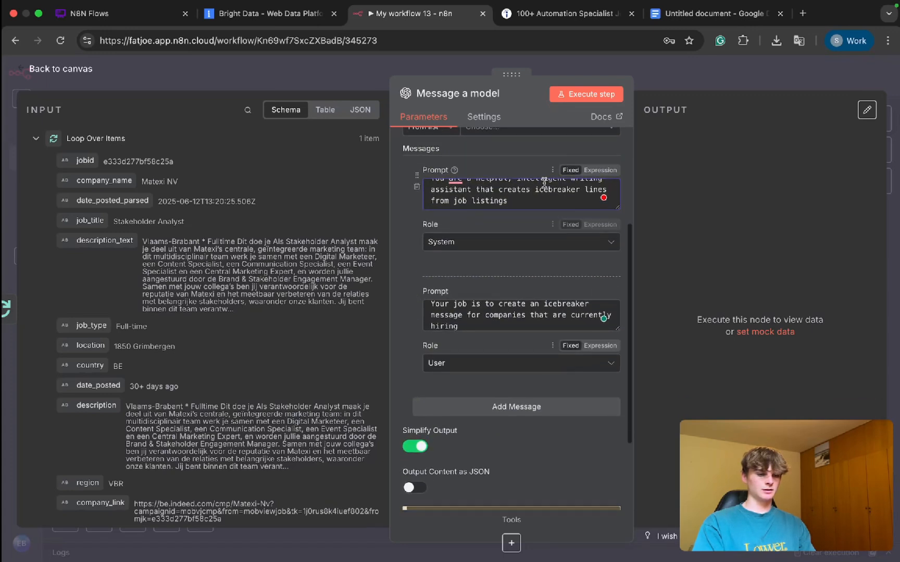
Step: Insert "personalized" before "icebreaker lines" in the system message's prompt
click(535, 190)
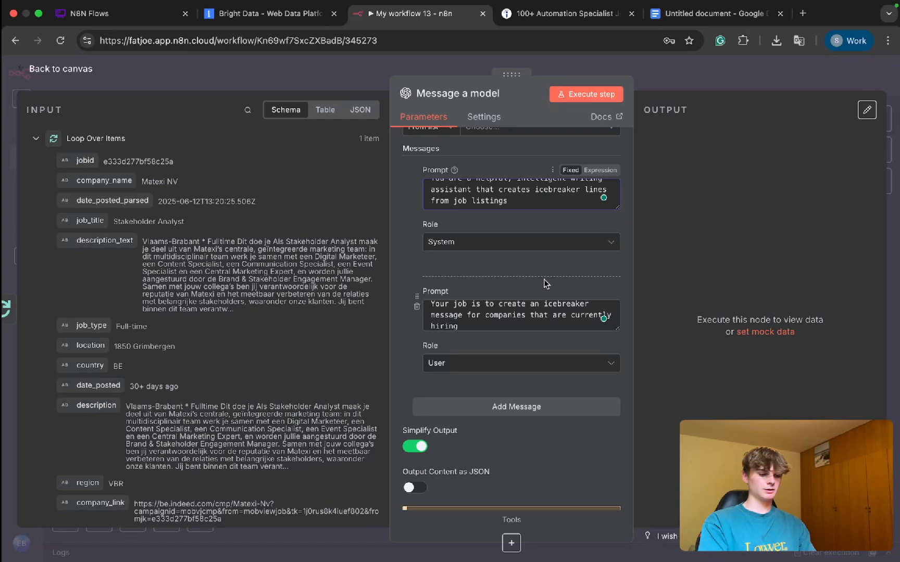
text(personalized)
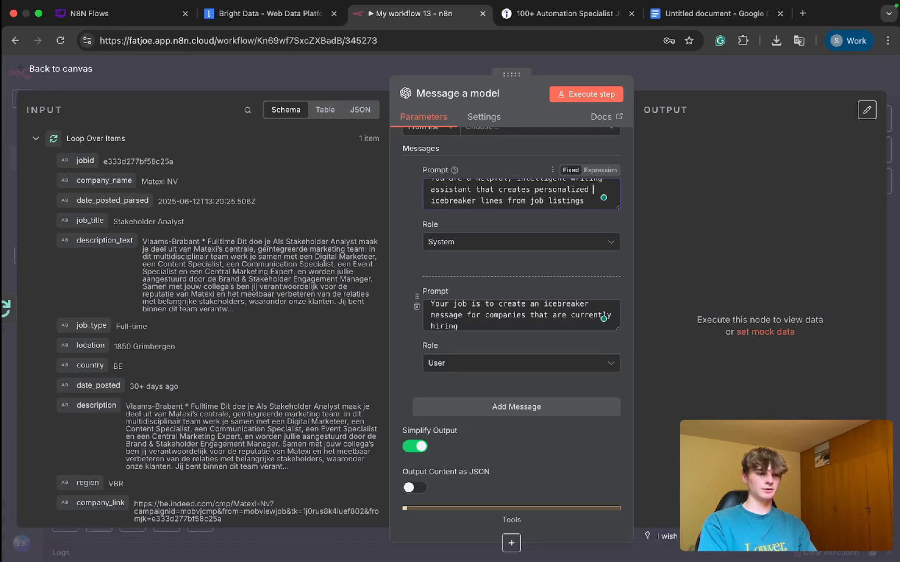
Step: Switch the user message's prompt to an expression and end its sentence with "on Indeed.com."
scroll(496, 297, down, 2)
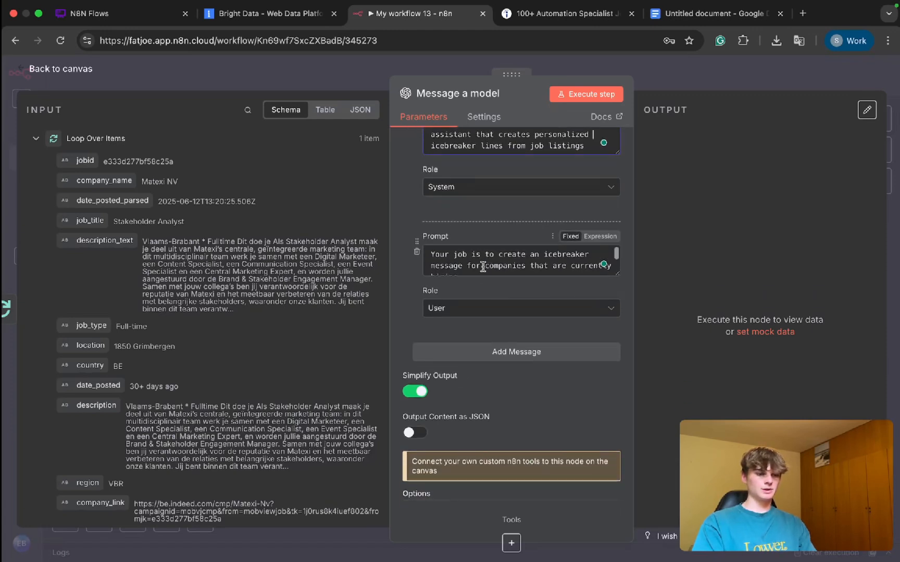
click(600, 236)
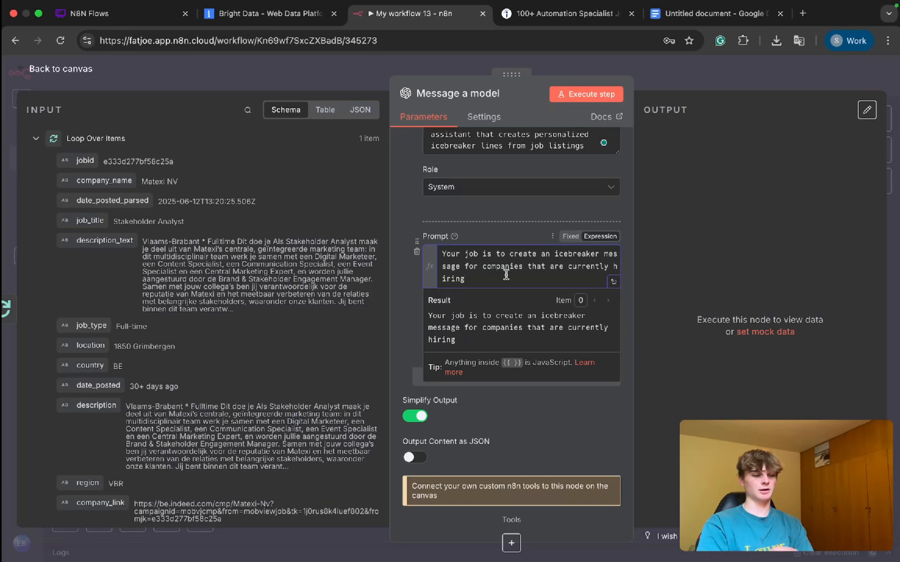
text(on indeed)
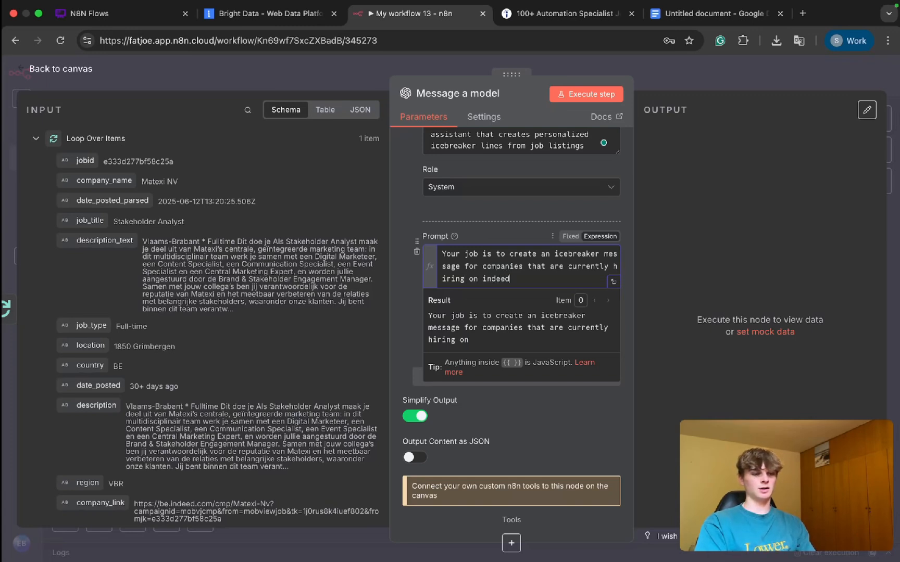
text(.com.)
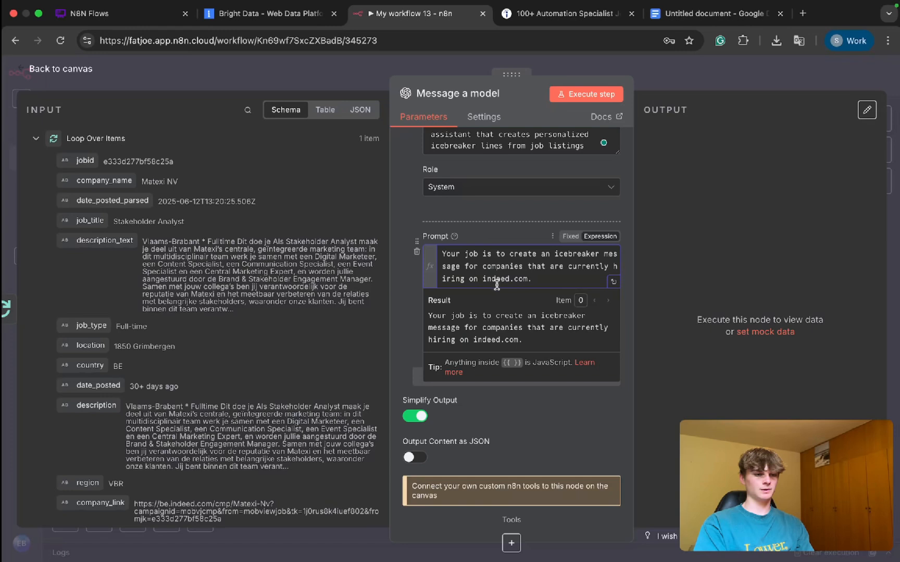
click(487, 279)
key(BackSpace)
text(IO)
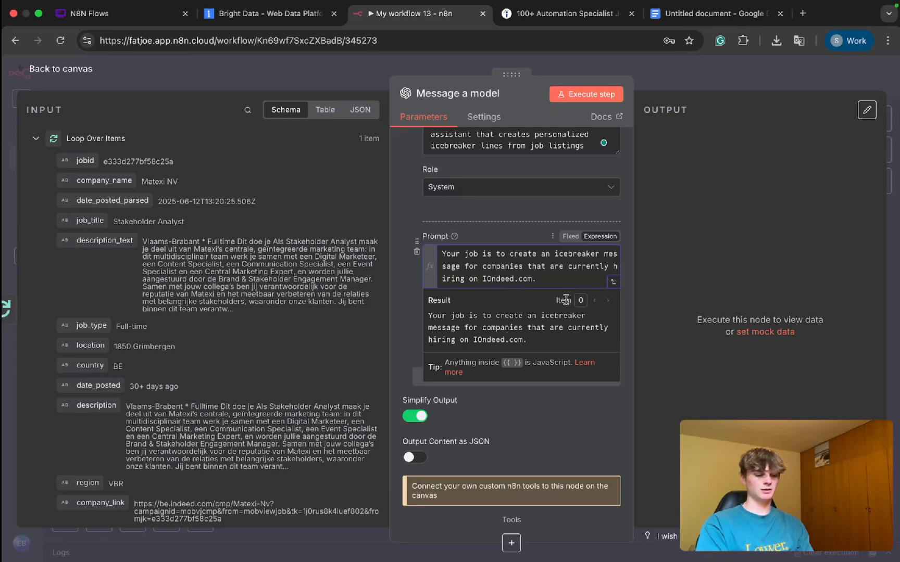
key(BackSpace)
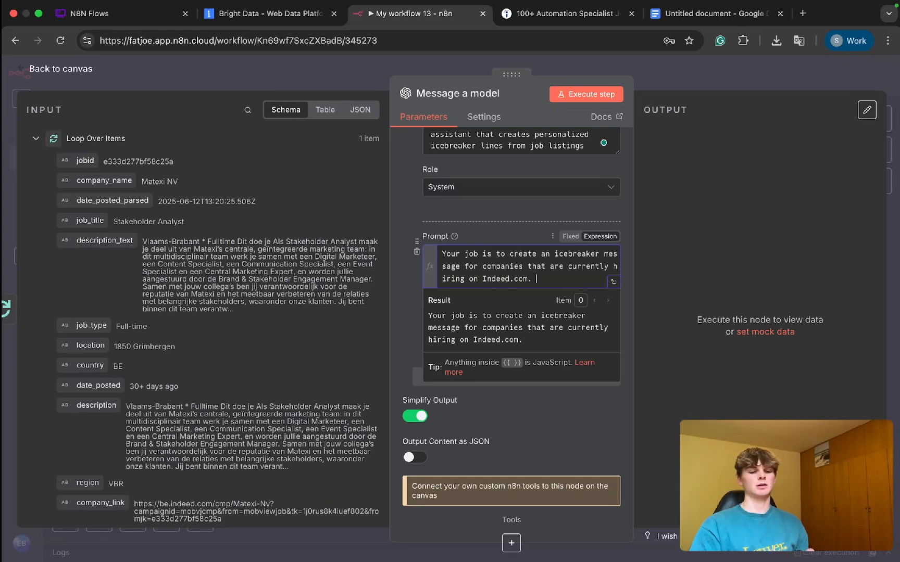
Step: Add a separate paragraph reading "Here is a very rough template:" to the user prompt
key(Return)
key(Return)
text(Here is a )
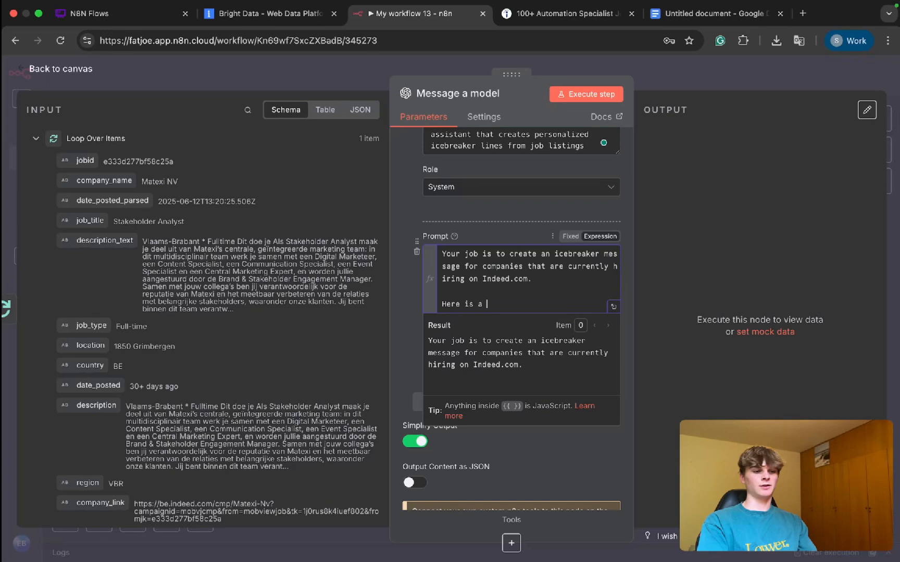
text(very rough tem)
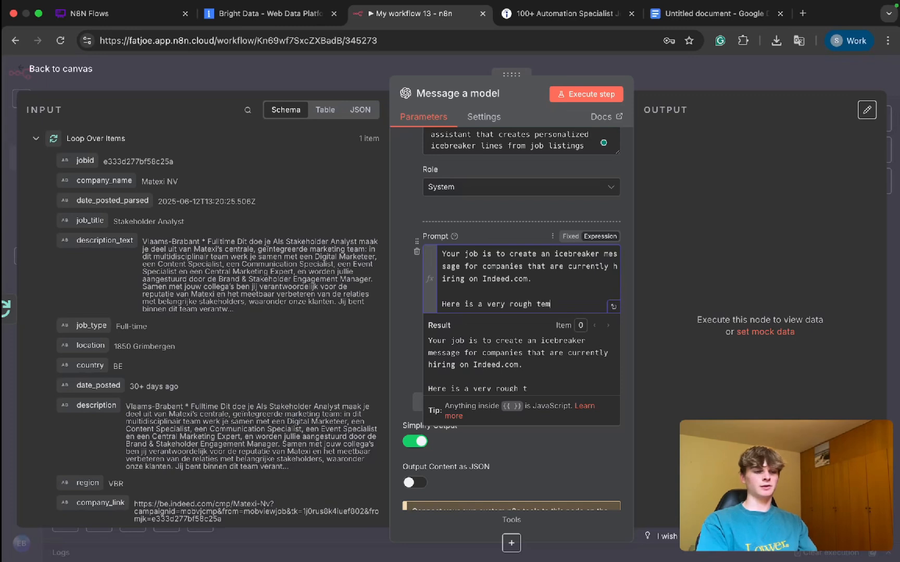
text(plate:)
key(Return)
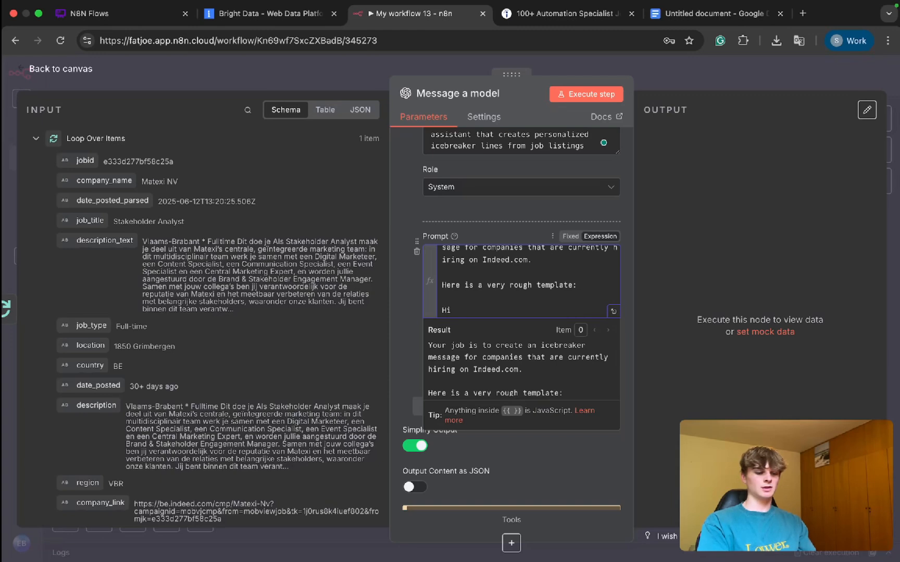
Step: Begin the template in the user prompt with "Hi {name}, I saw you"
text(Hi {name})
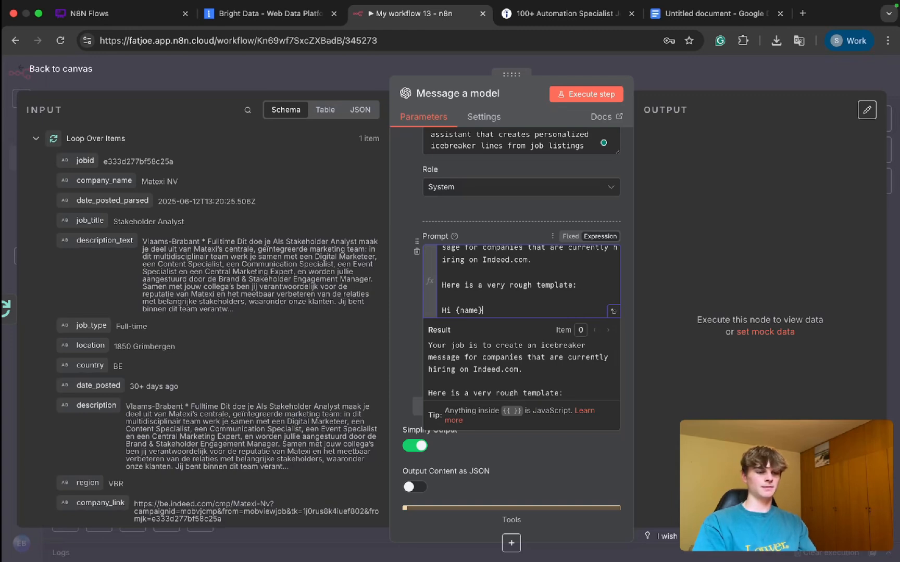
text(, I d)
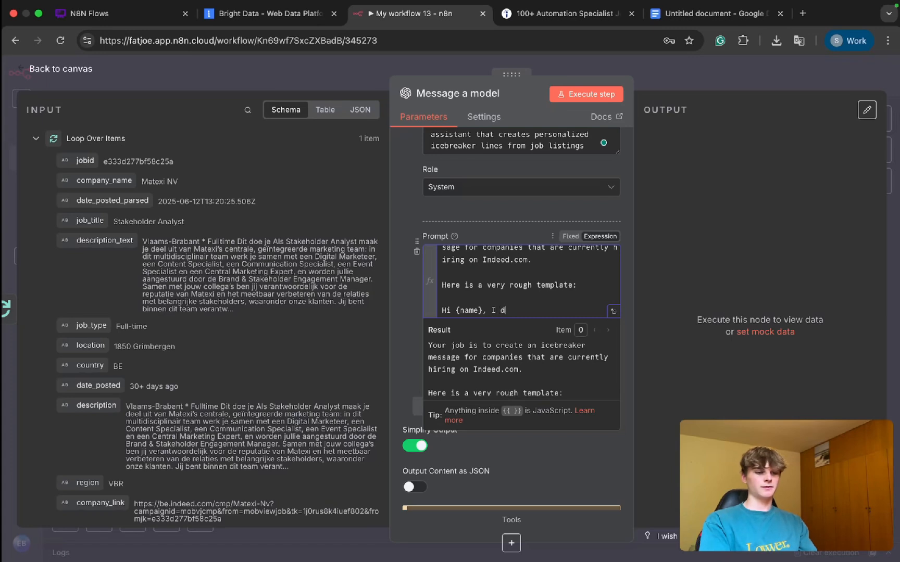
key(BackSpace)
text(found you)
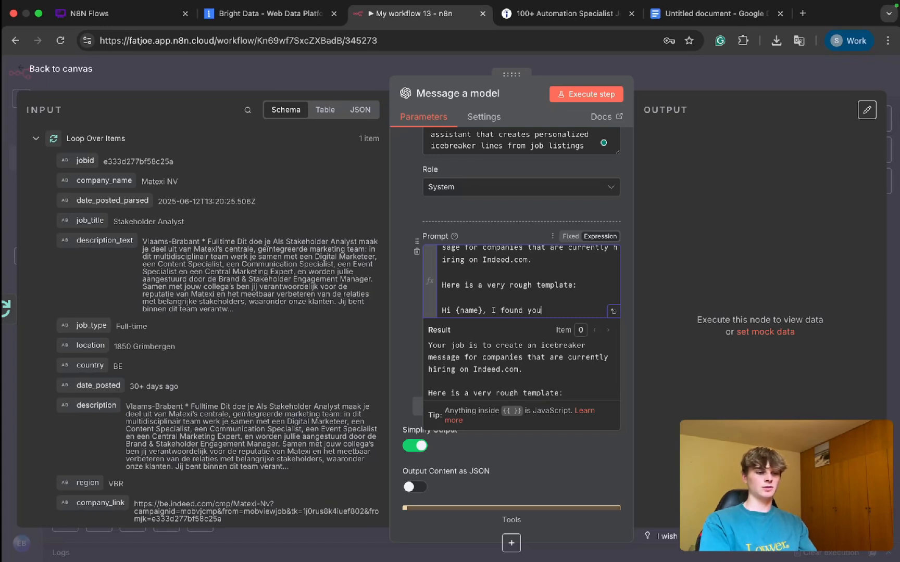
key(BackSpace)
key(BackSpace)
key(BackSpace)
key(BackSpace)
key(BackSpace)
key(BackSpace)
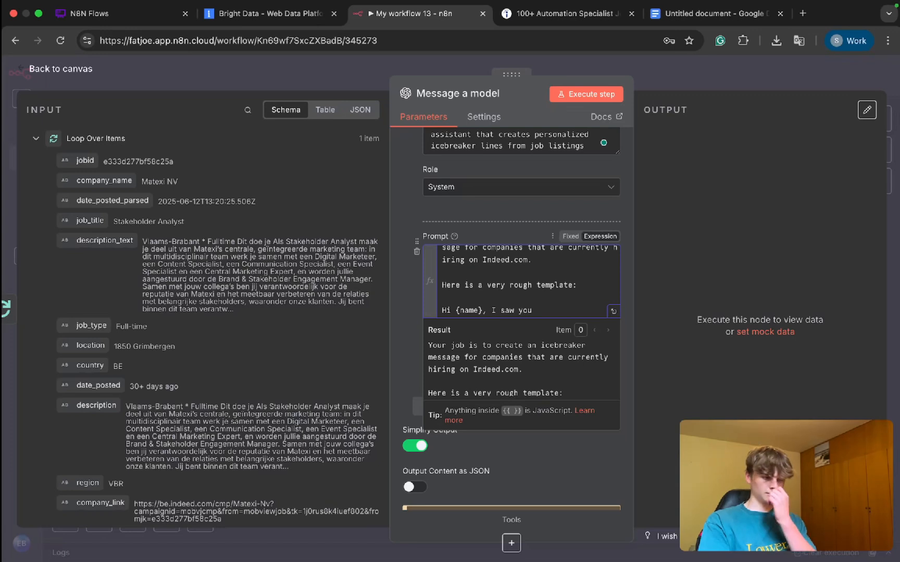
text(recently)
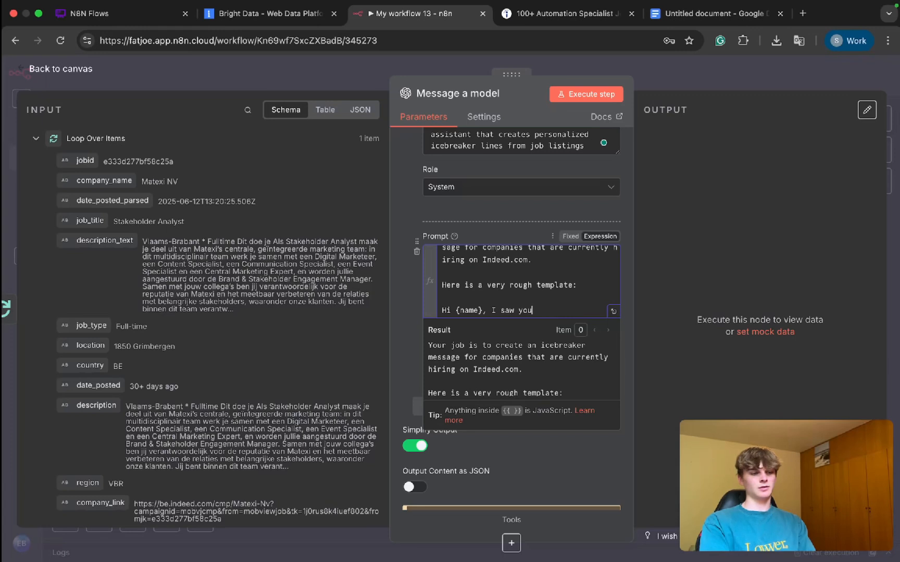
key(BackSpace)
key(BackSpace)
key(BackSpace)
key(BackSpace)
key(BackSpace)
key(BackSpace)
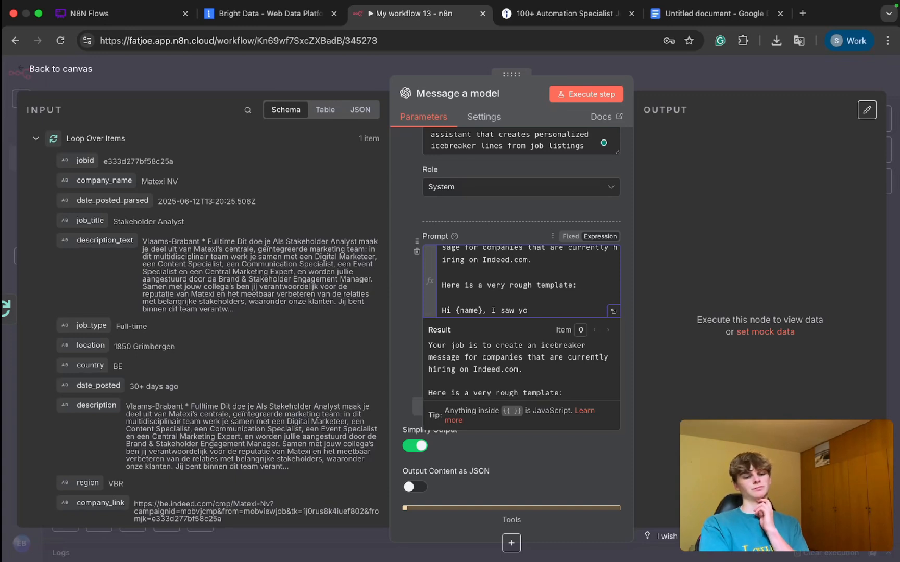
Step: Continue the template's opening sentence with "recently posted on Indeed about {thing}"
text(u recently )
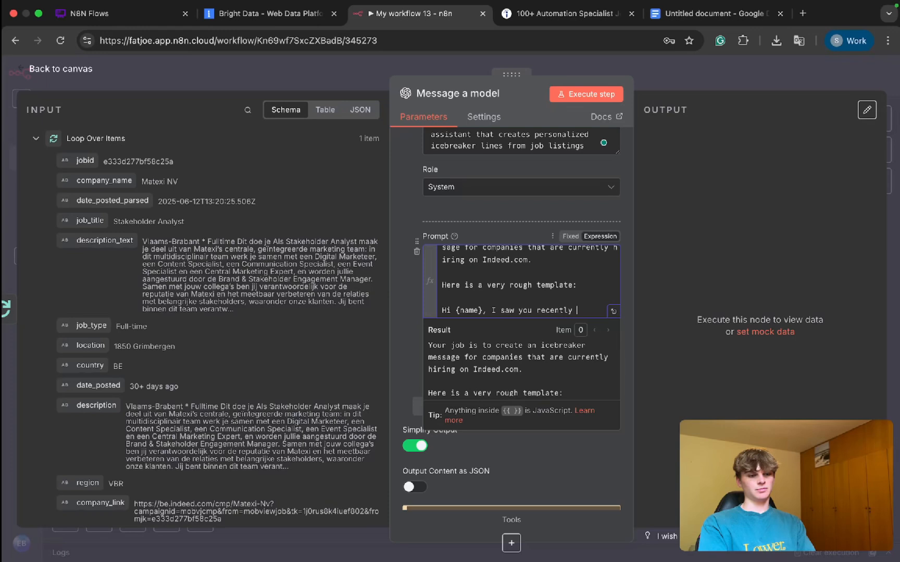
text(posted on Inde)
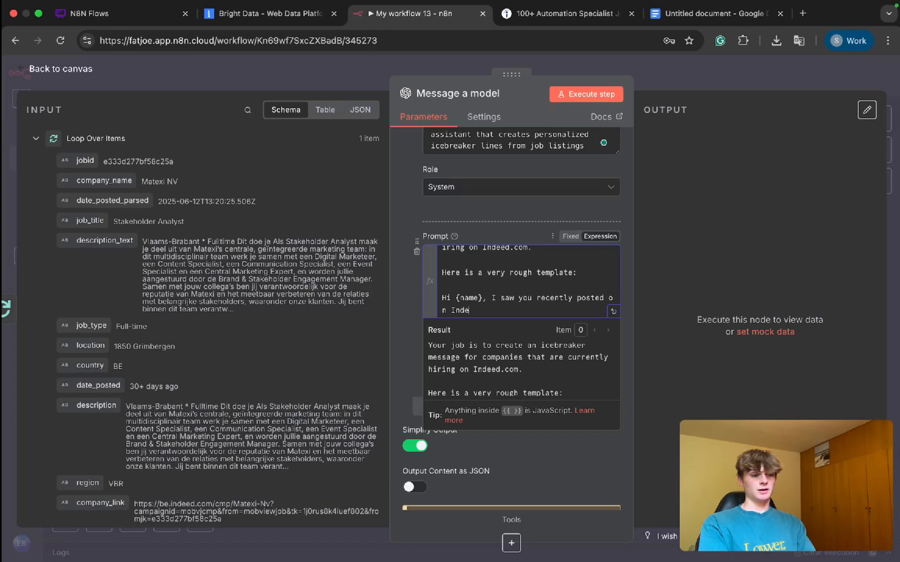
text(ed about {thing)
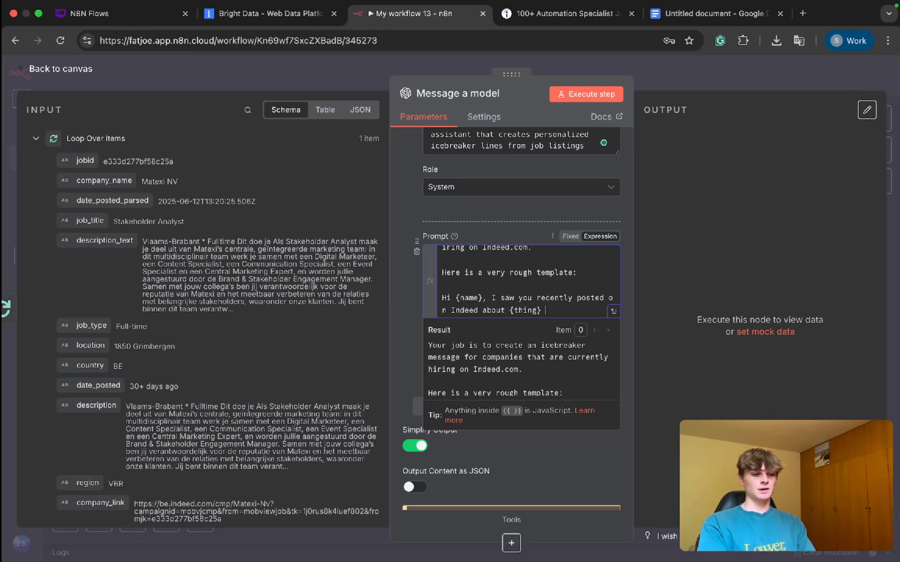
Step: Change "Indeed" to lowercase in the template and extend the placeholder to "{thing/job position}", ending the sentence with a period
double_click(506, 299)
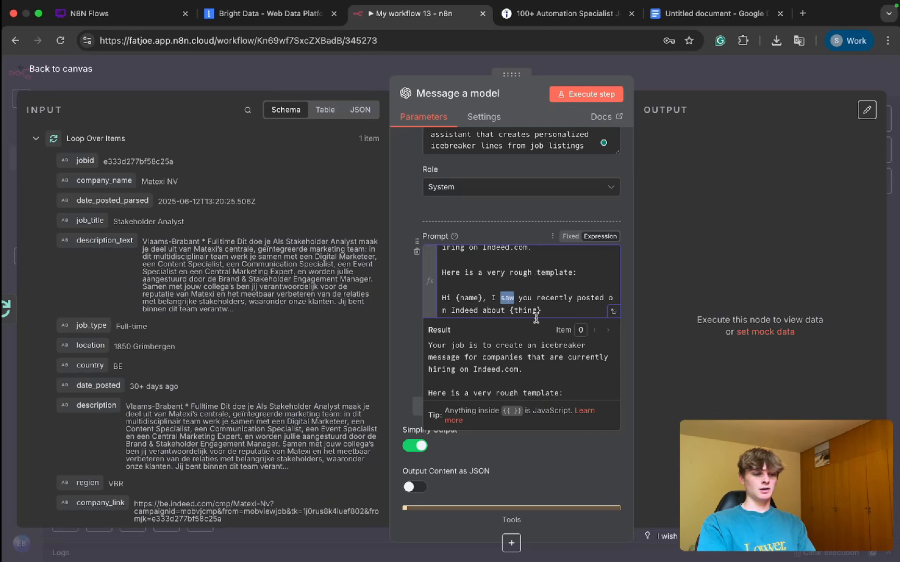
click(554, 310)
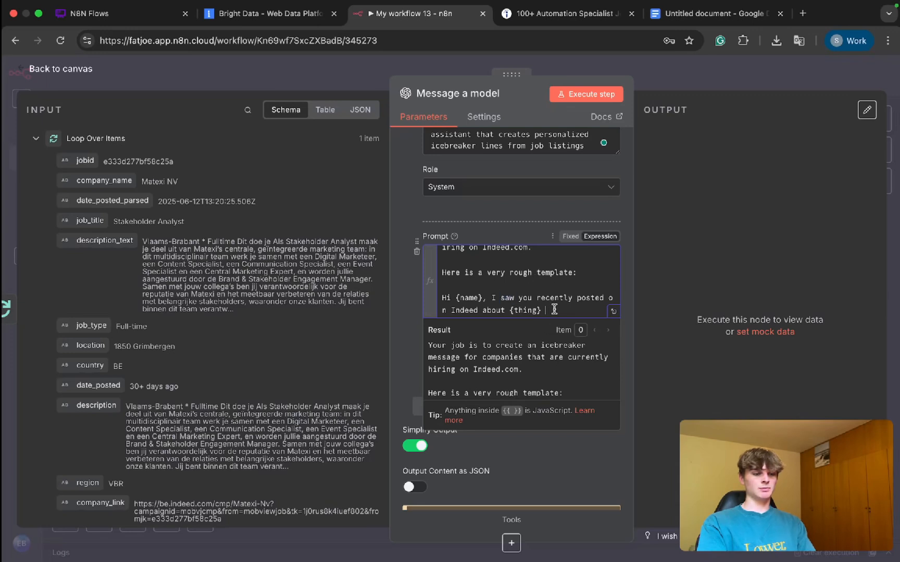
click(496, 310)
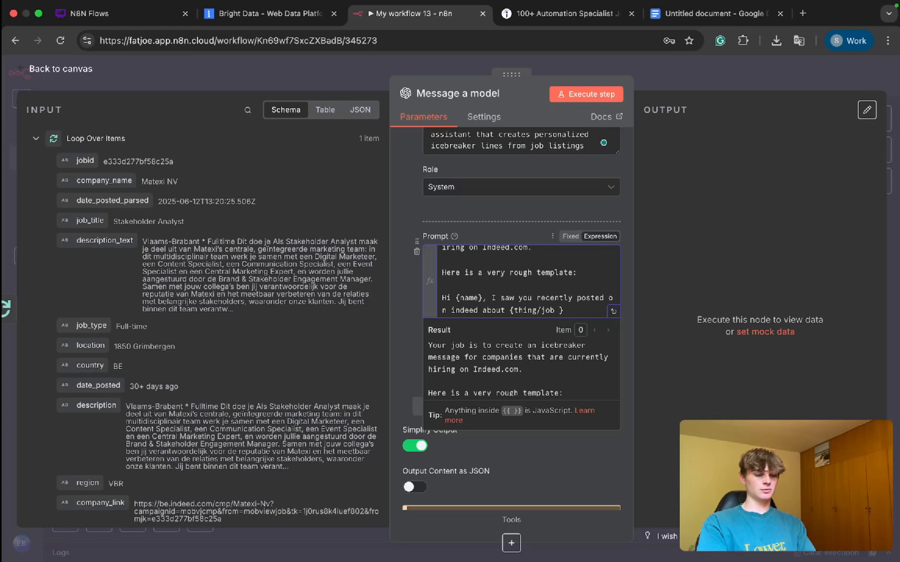
text(osition)
key(Right)
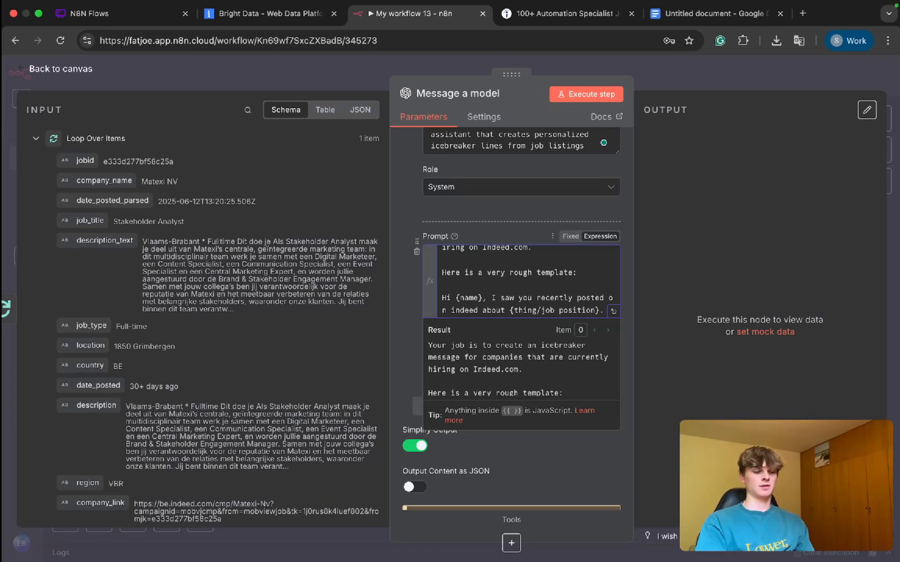
Step: Add a second template line reading "I'm in the industry so thought i'd reach out."
key(Return)
text(I'm in the industr)
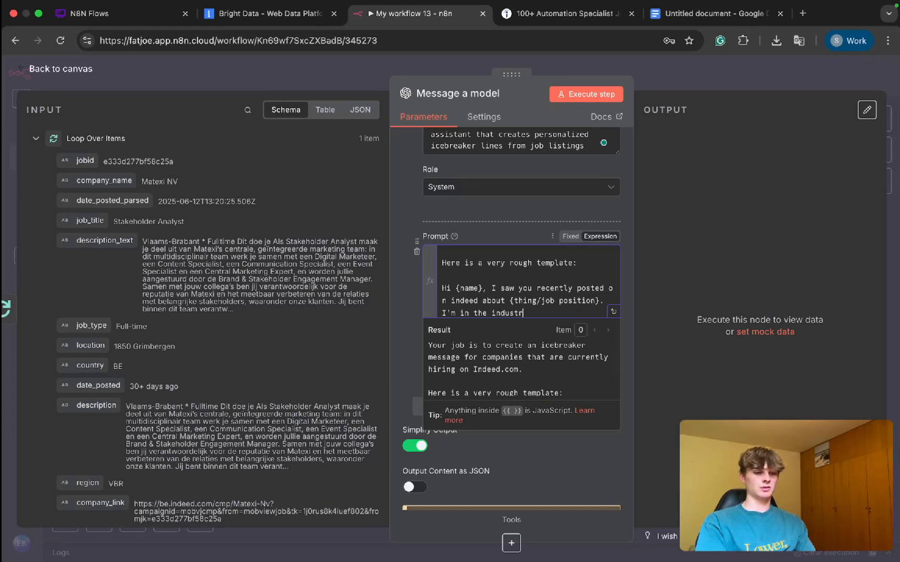
text(y so thought i)
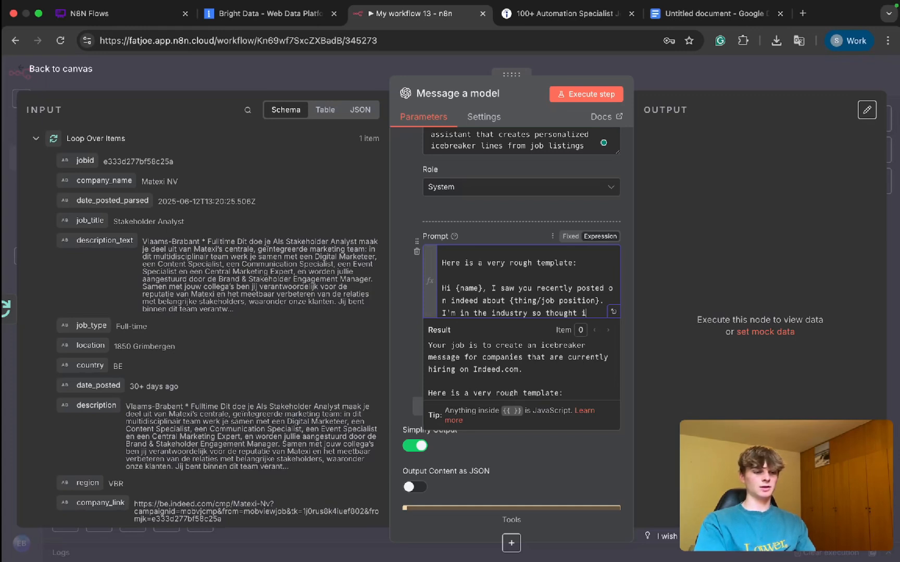
text('d reach out)
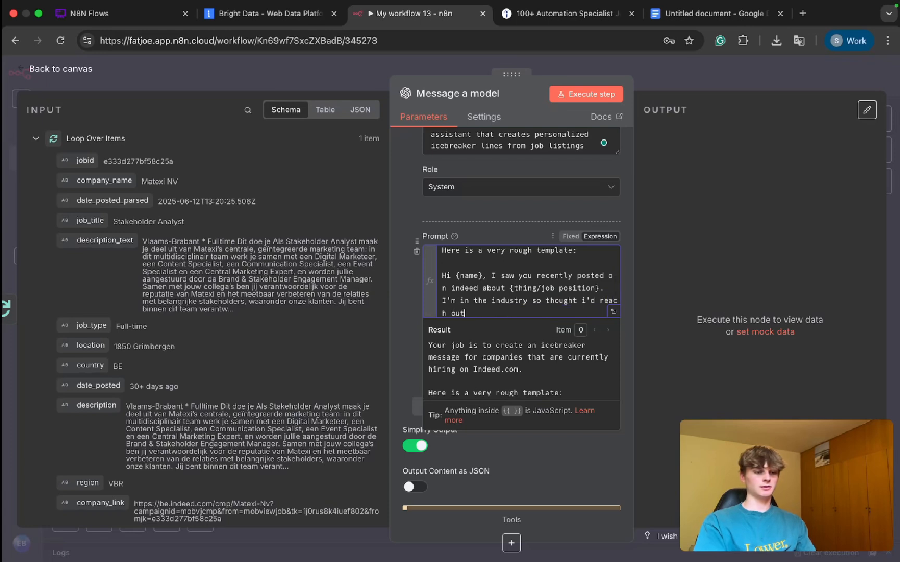
drag(460, 301, 488, 311)
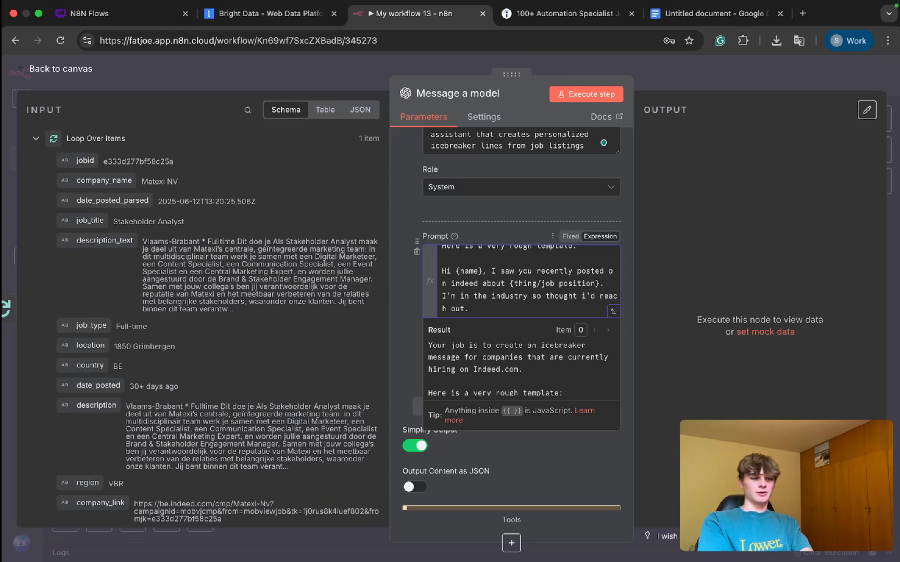
key(Return)
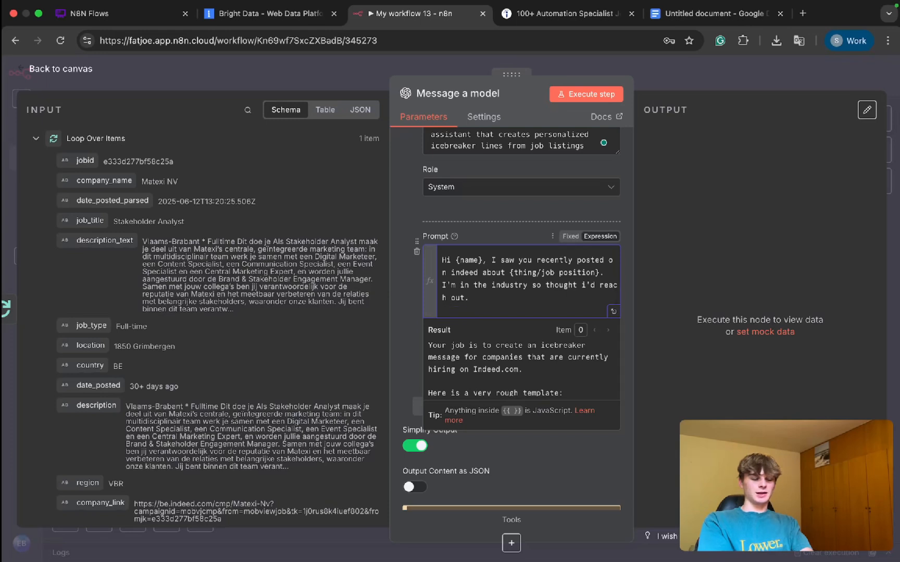
key(Return)
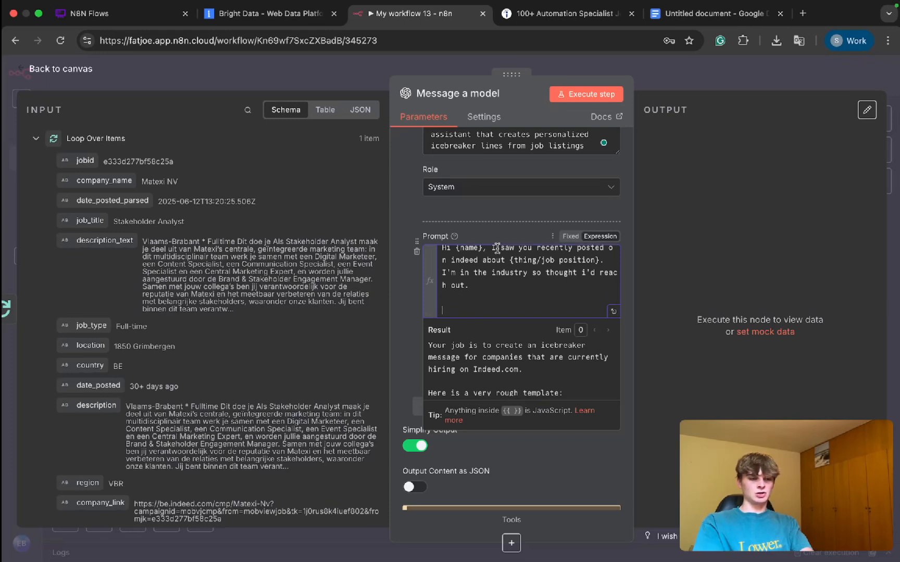
scroll(497, 250, up, 5)
scroll(495, 277, down, 5)
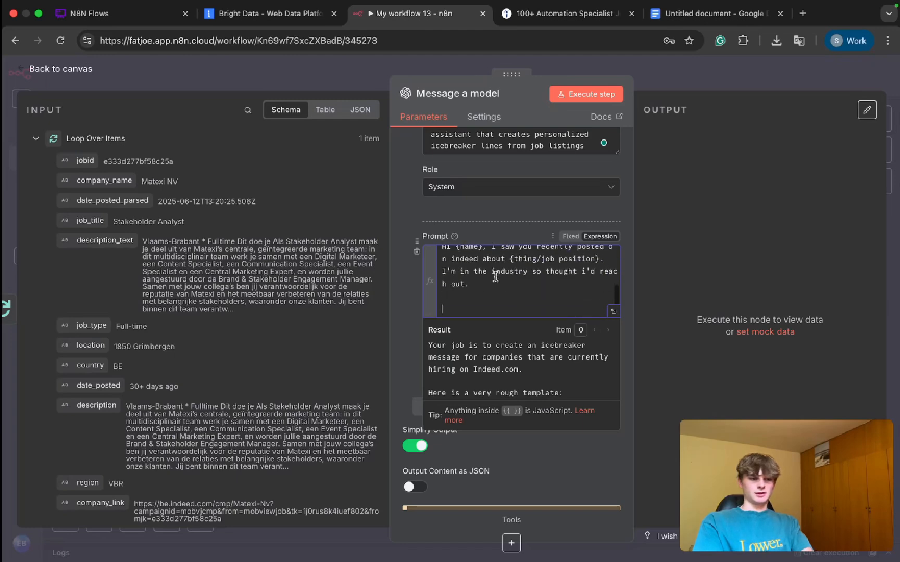
scroll(494, 277, down, 1)
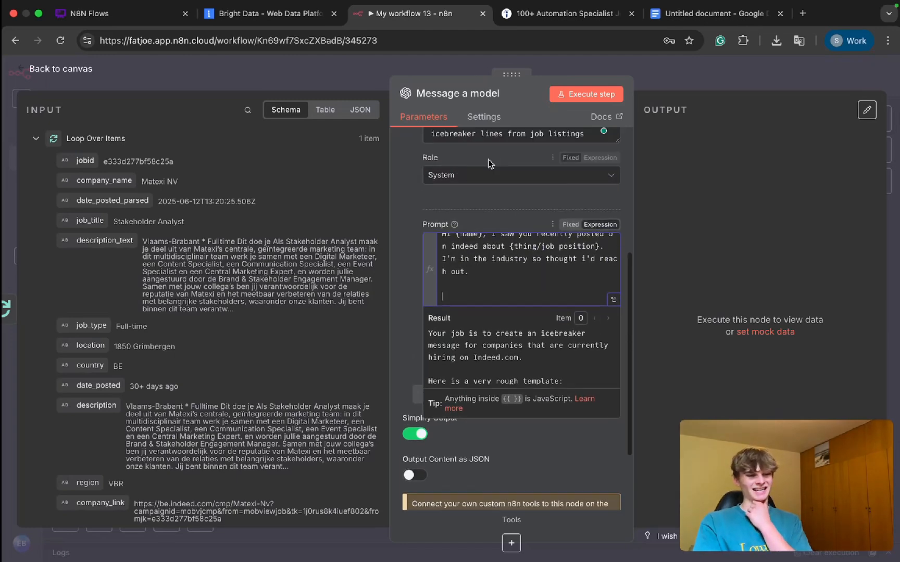
scroll(489, 166, up, 1)
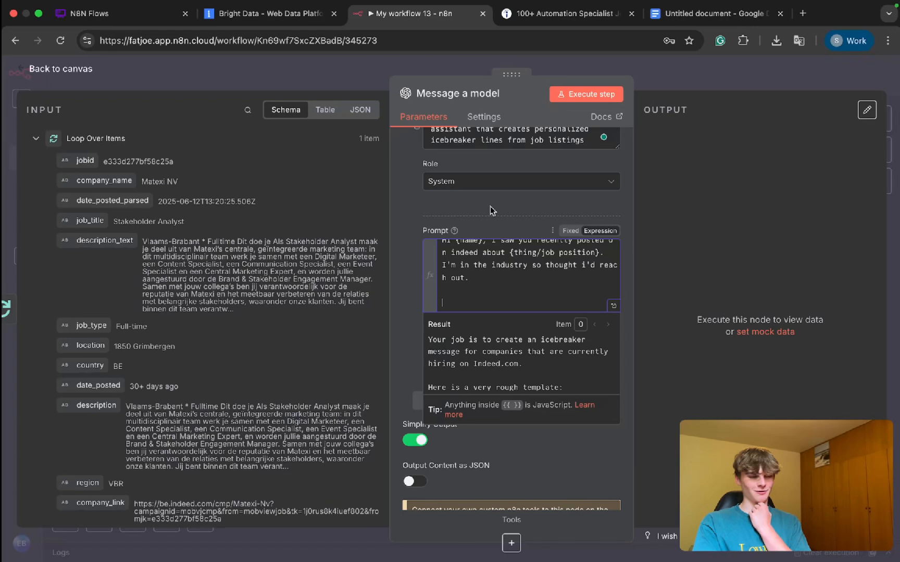
scroll(468, 255, up, 1)
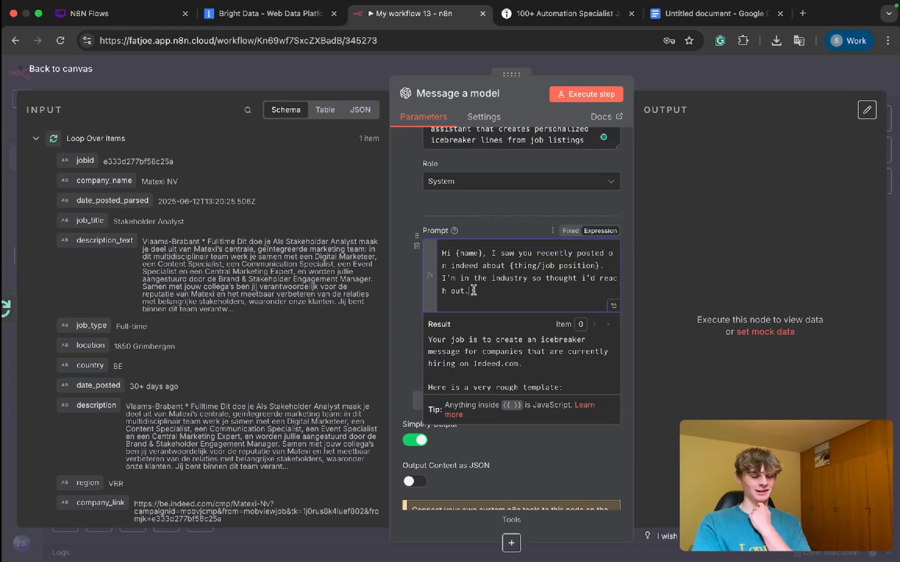
drag(470, 291, 436, 245)
click(469, 305)
key(Return)
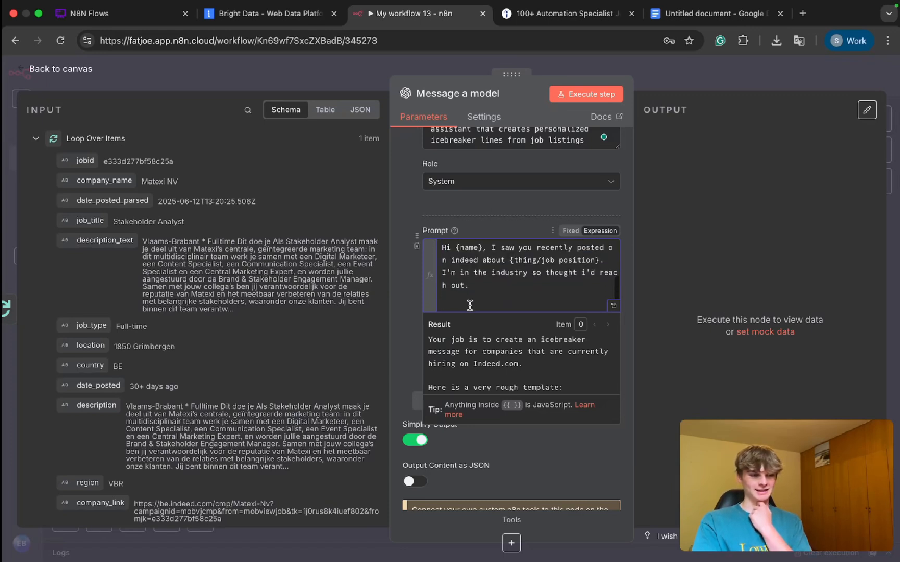
key(Return)
key(BackSpace)
key(Return)
key(Return)
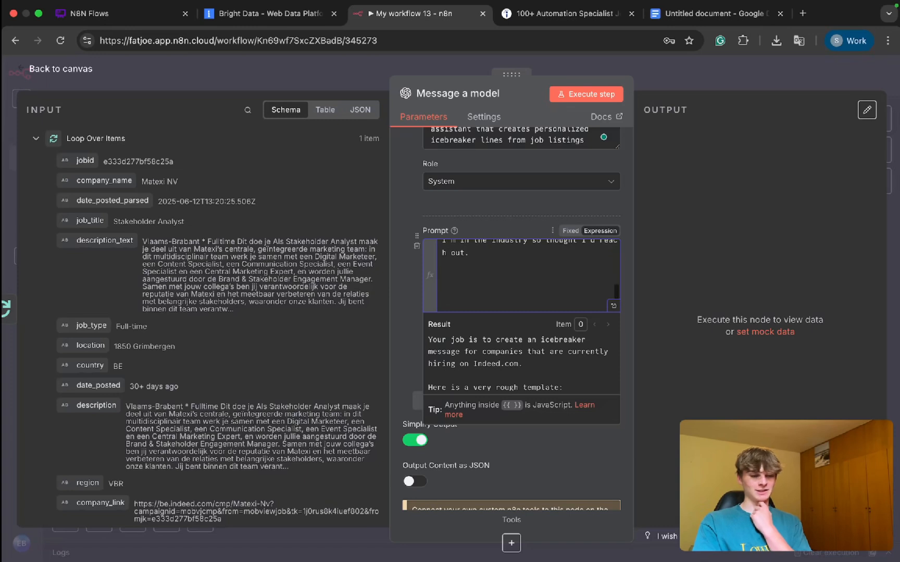
key(BackSpace)
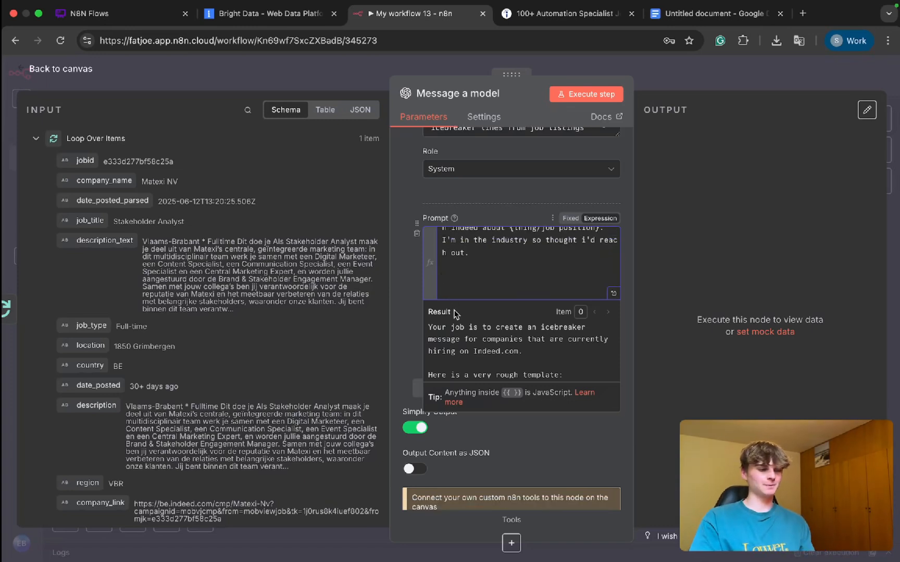
scroll(483, 288, up, 2)
scroll(483, 288, down, 5)
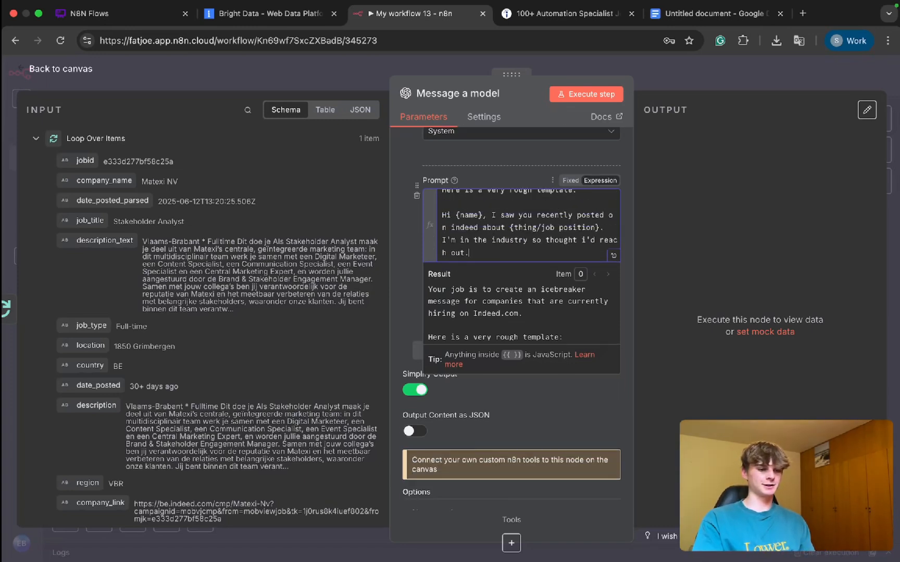
Step: Write "Here is the job listing" below the template in the user prompt, separated by a blank line
key(Return)
key(Return)
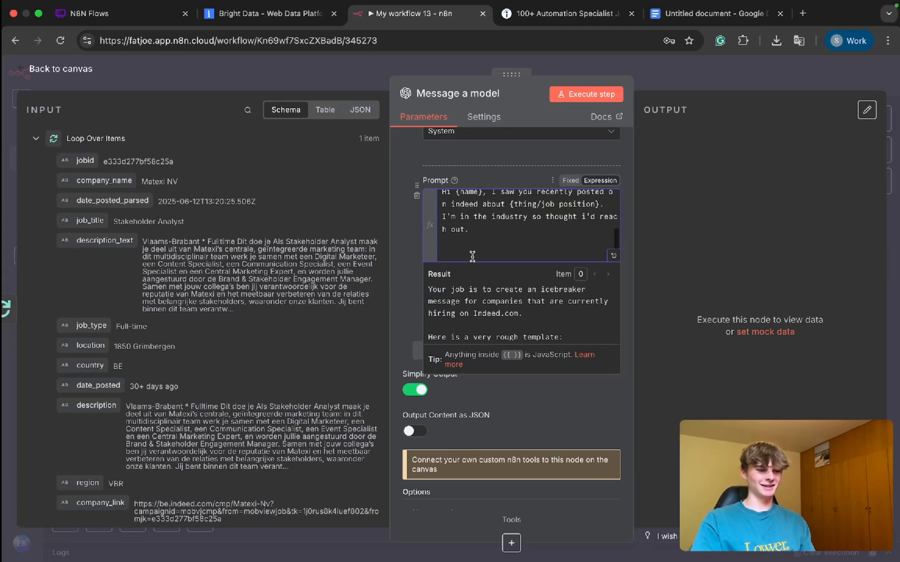
scroll(320, 314, down, 1)
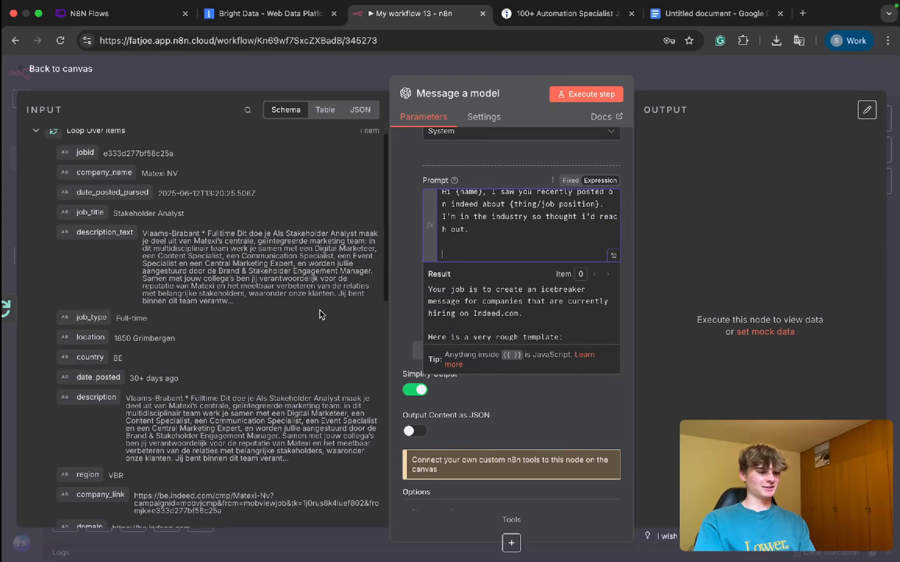
text(Here is the job listing)
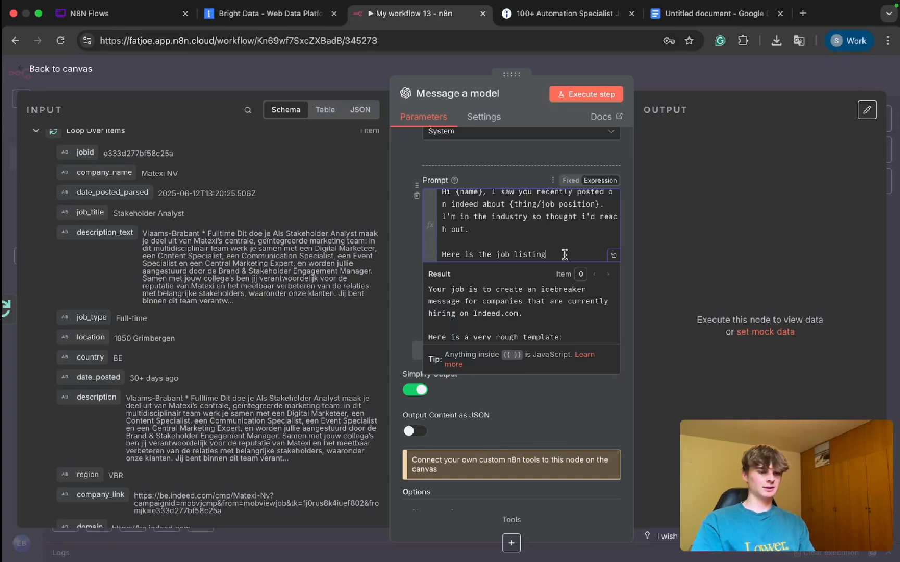
Step: Move the "Here is the job listing" line out of the template prompt into a newly added user message
drag(565, 255, 354, 255)
key(ctrl+c)
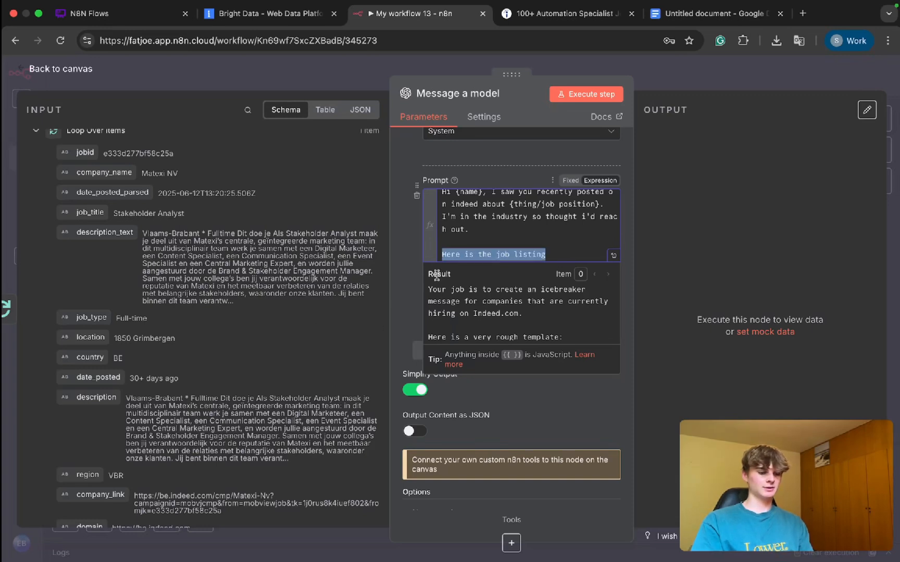
key(BackSpace)
click(402, 270)
click(447, 252)
key(BackSpace)
key(BackSpace)
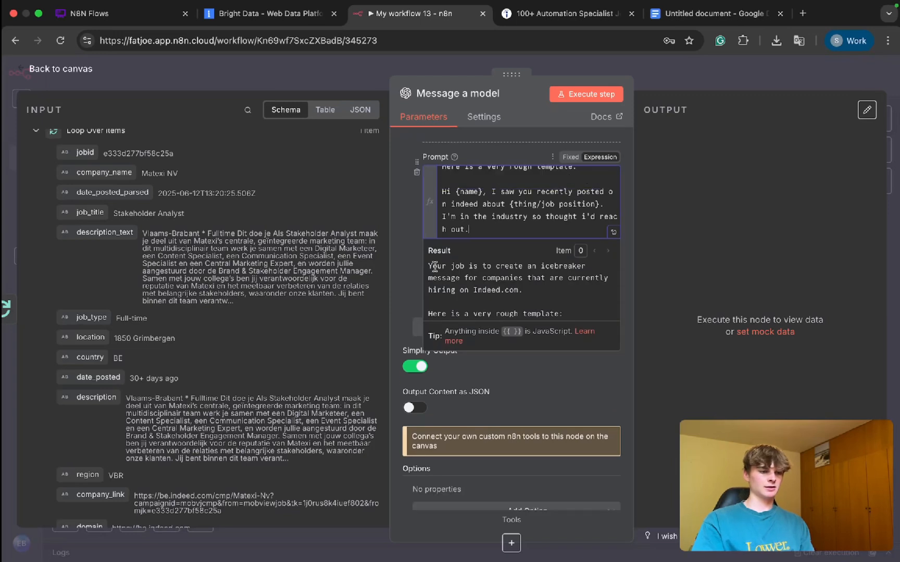
click(406, 273)
click(448, 338)
click(480, 361)
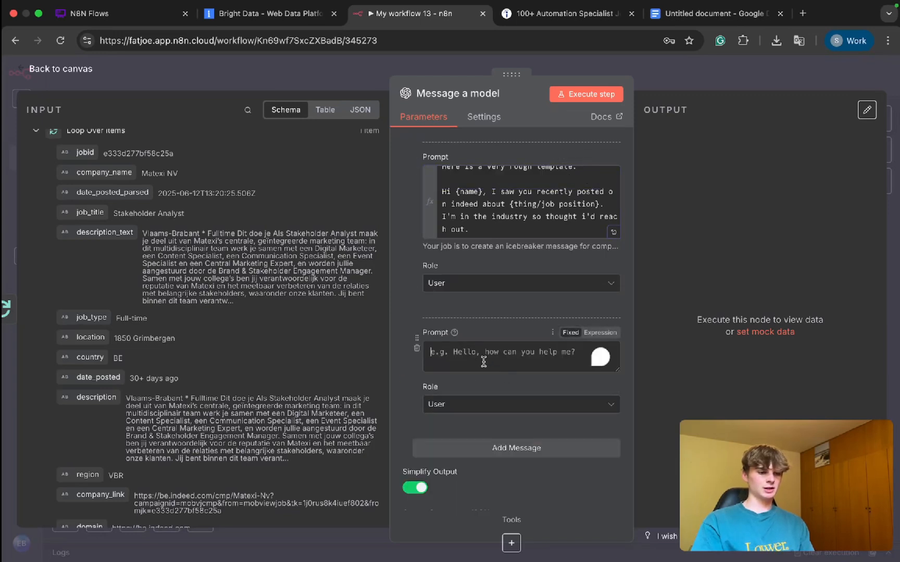
key(ctrl+v)
Step: Extend the new message's opening line to "Here is the job listing information from Indeed.com:"
text(information )
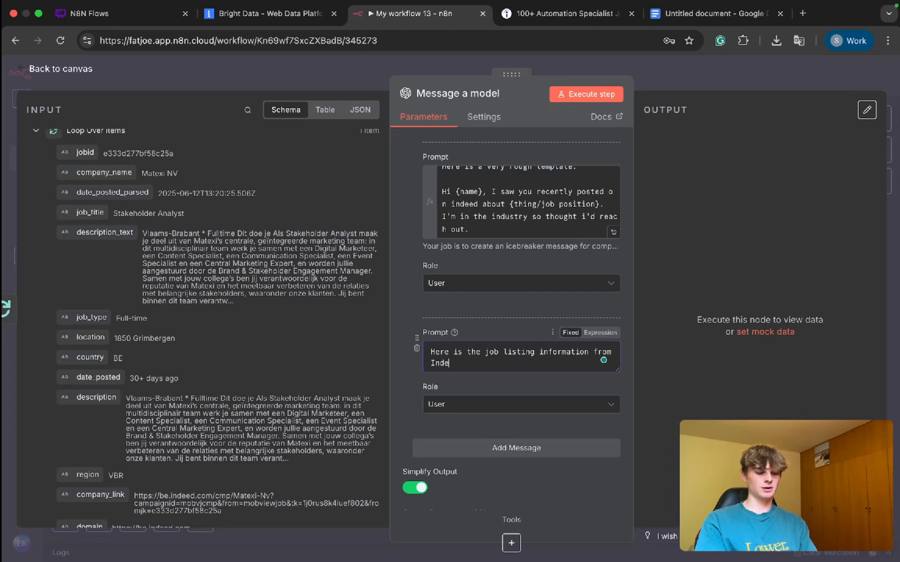
text(from Indeed.com:)
key(Return)
key(Return)
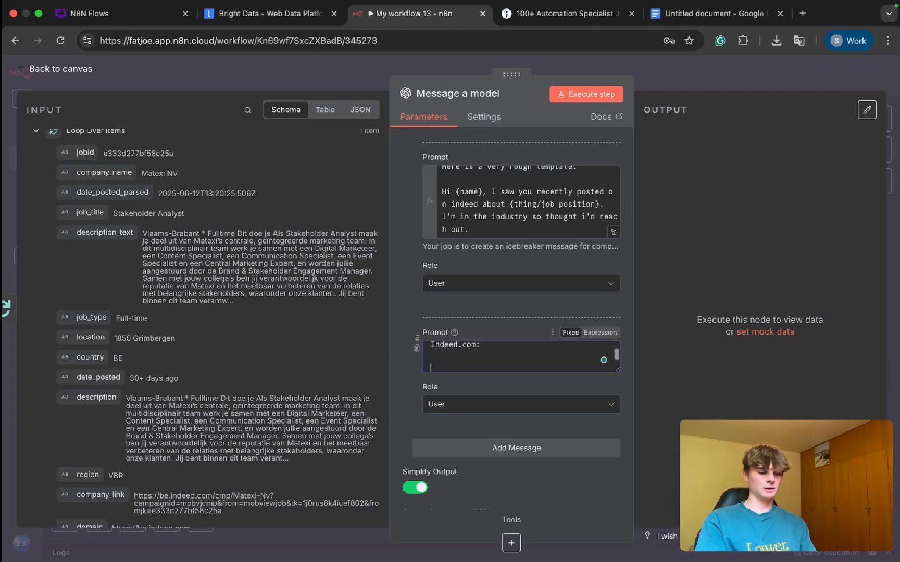
Step: Add a "Title:" label below the opening line of the job listing message
text(Title>)
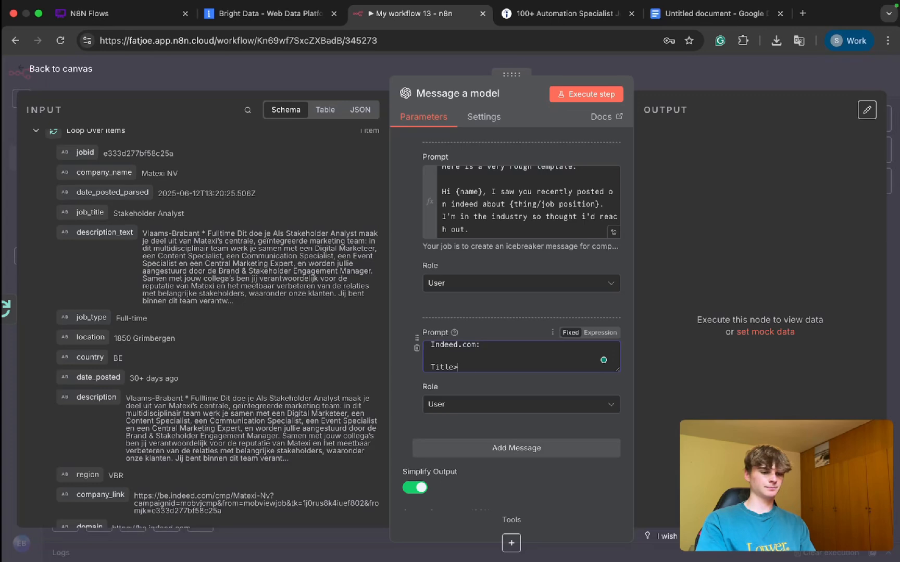
text(:)
key(Return)
key(Return)
key(BackSpace)
key(BackSpace)
key(BackSpace)
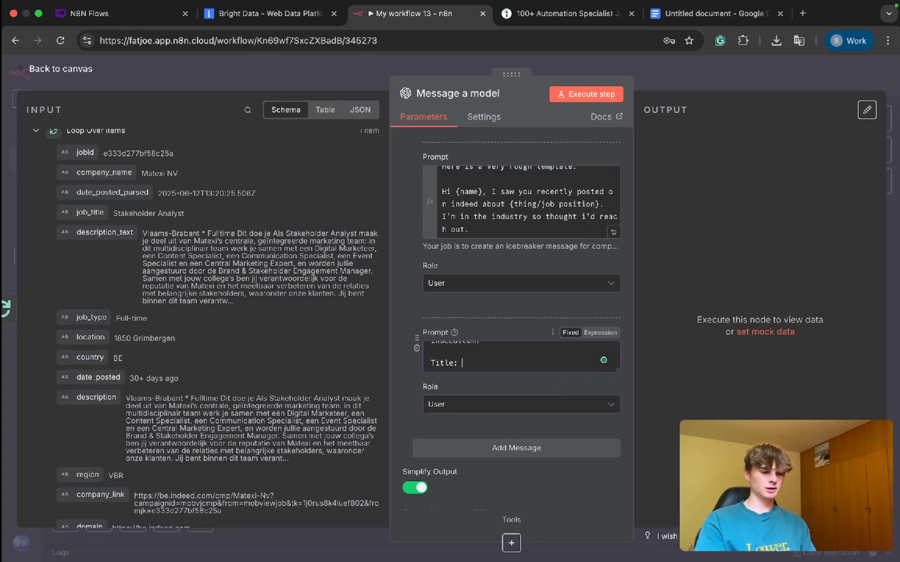
key(Return)
Step: Insert the job_title input field directly under the "Title:" label, without a blank line between them
scroll(96, 211, down, 1)
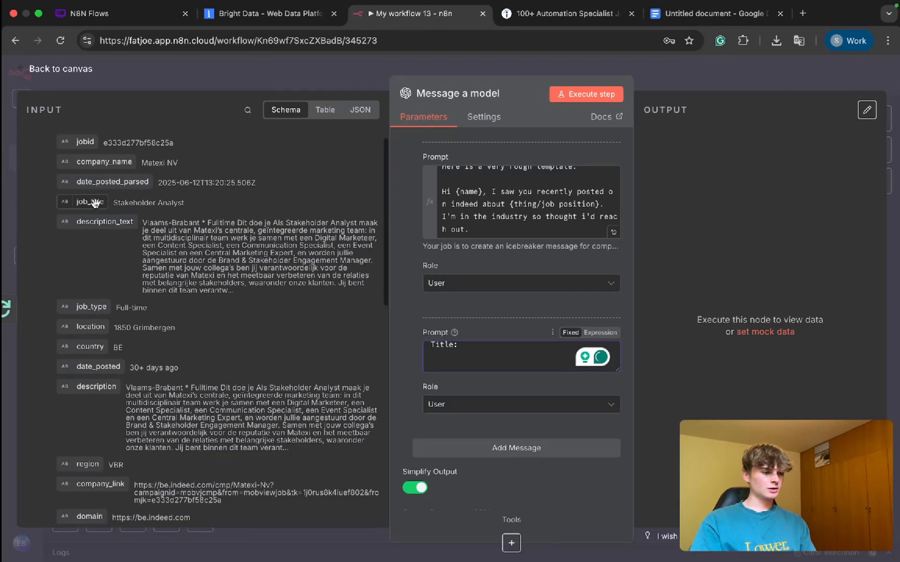
drag(95, 203, 437, 365)
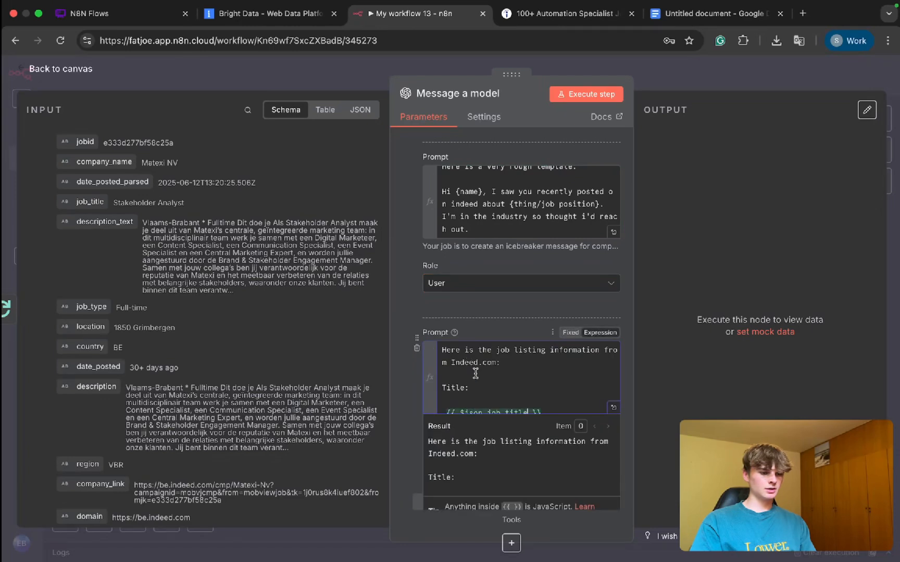
scroll(455, 386, down, 2)
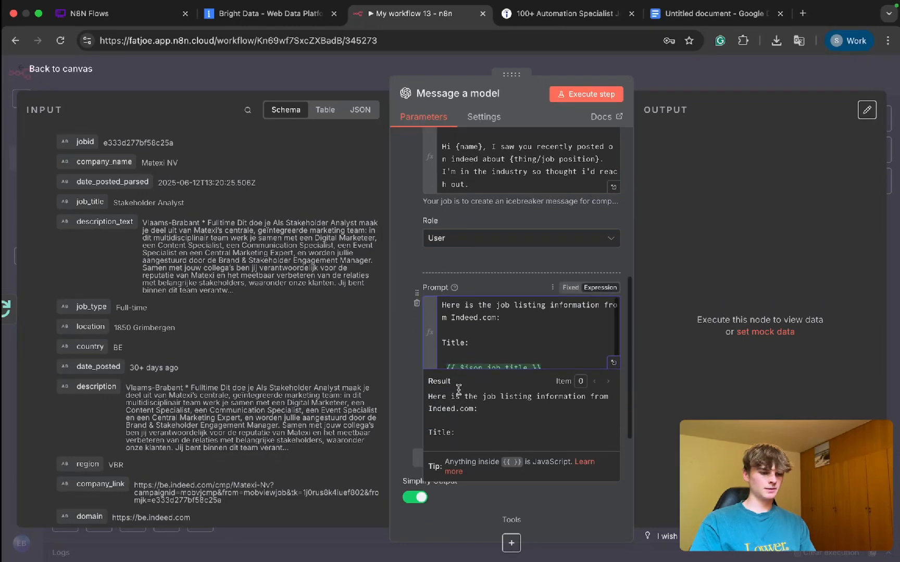
scroll(451, 351, down, 1)
click(447, 358)
key(BackSpace)
key(BackSpace)
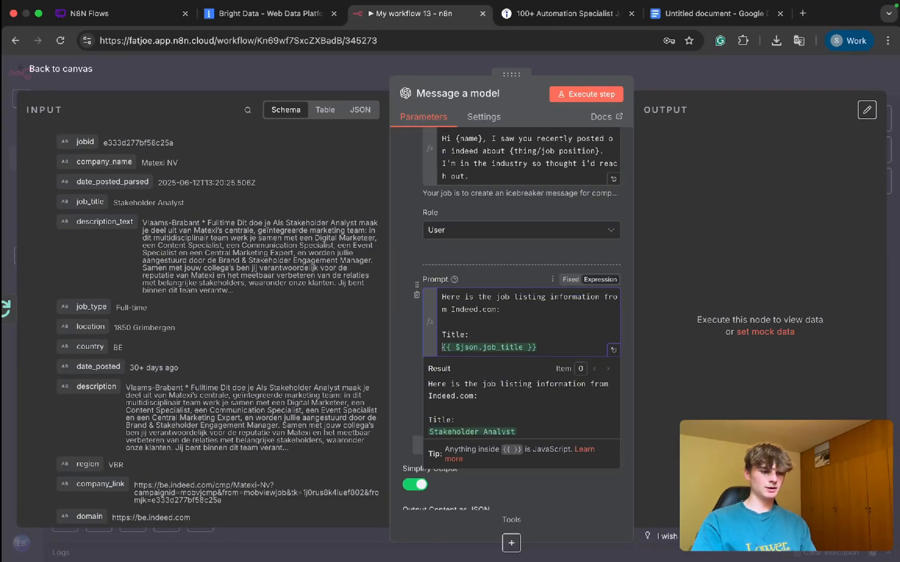
Step: Add a "Job infomration:" label below the job title expression, separated by a blank line
click(542, 344)
key(Return)
key(Return)
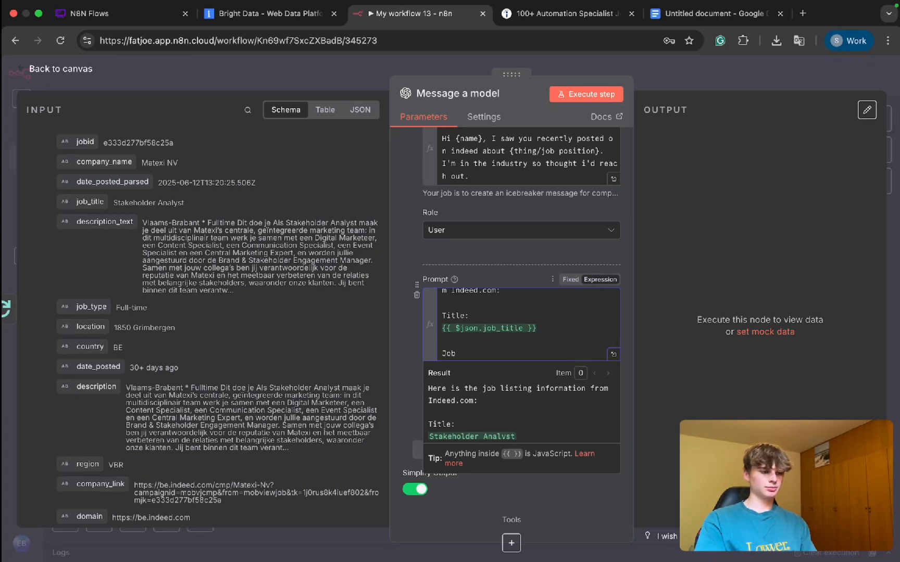
text(Job infomraiton:)
key(Return)
key(Return)
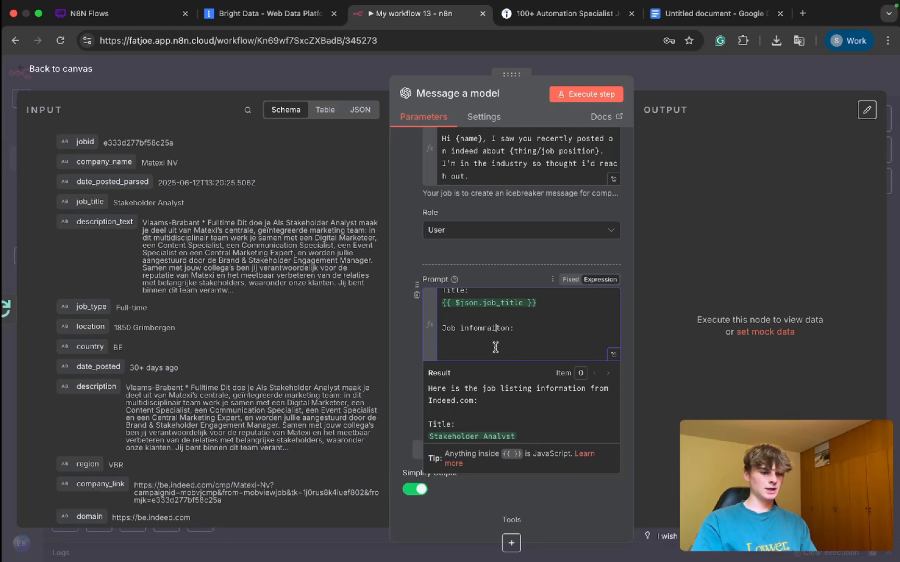
key(BackSpace)
key(Right)
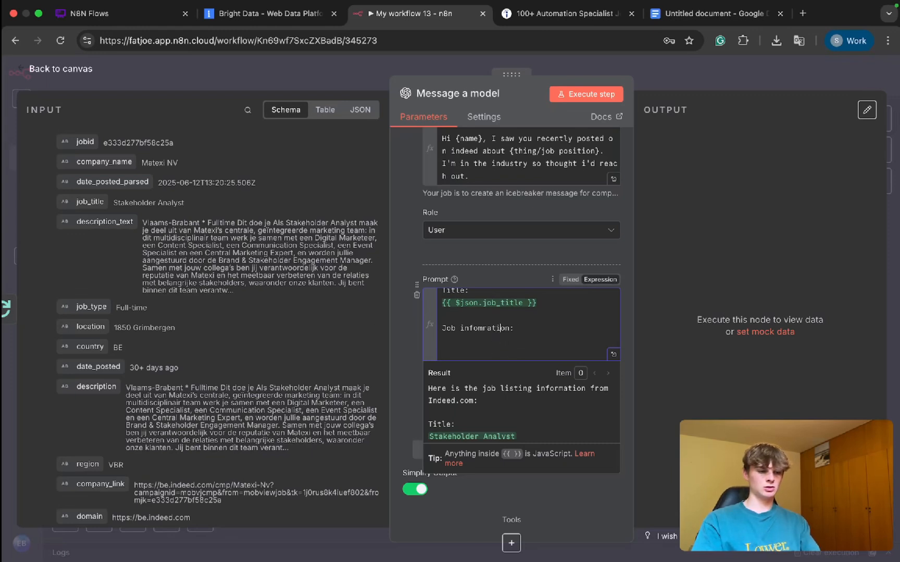
Step: Insert the description_text input field directly under the "Job infomration:" label
click(476, 354)
scroll(158, 368, down, 2)
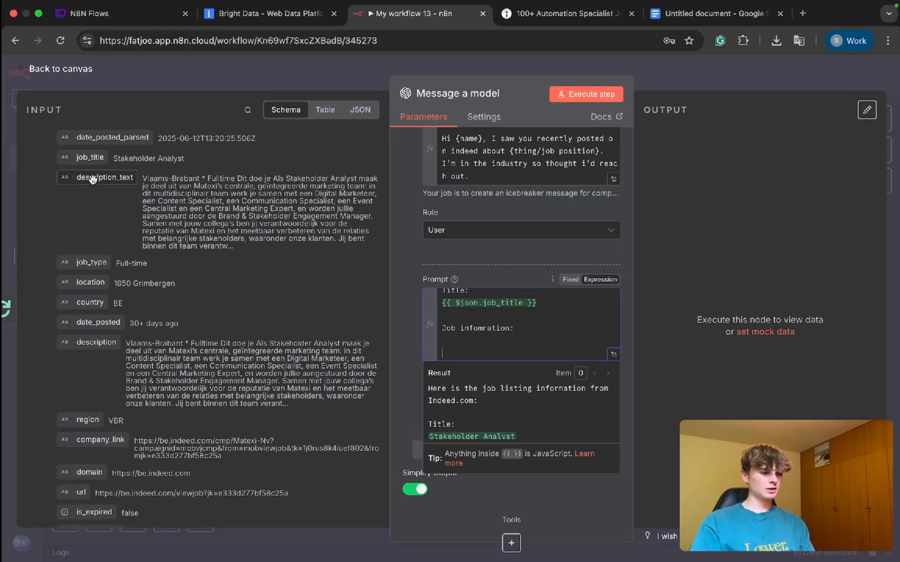
drag(96, 179, 465, 342)
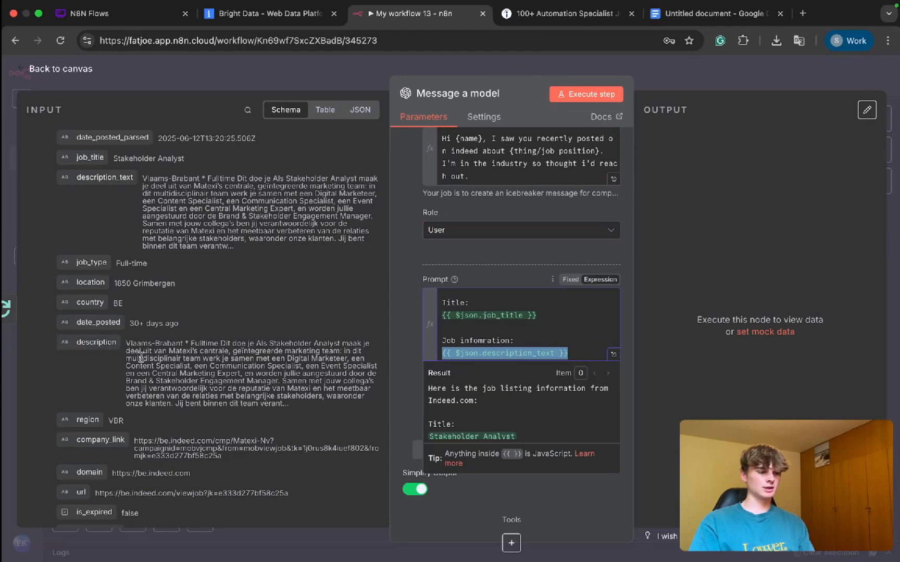
Step: Add a "Location:" label below the description expression and insert the location input field directly under it
scroll(141, 358, down, 1)
scroll(560, 341, down, 1)
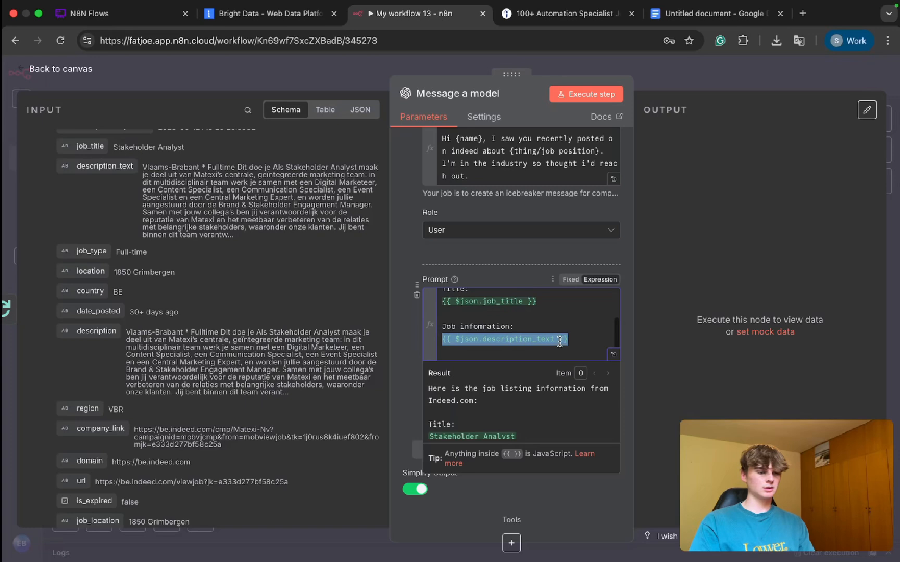
click(567, 339)
key(Return)
key(Return)
text(Location)
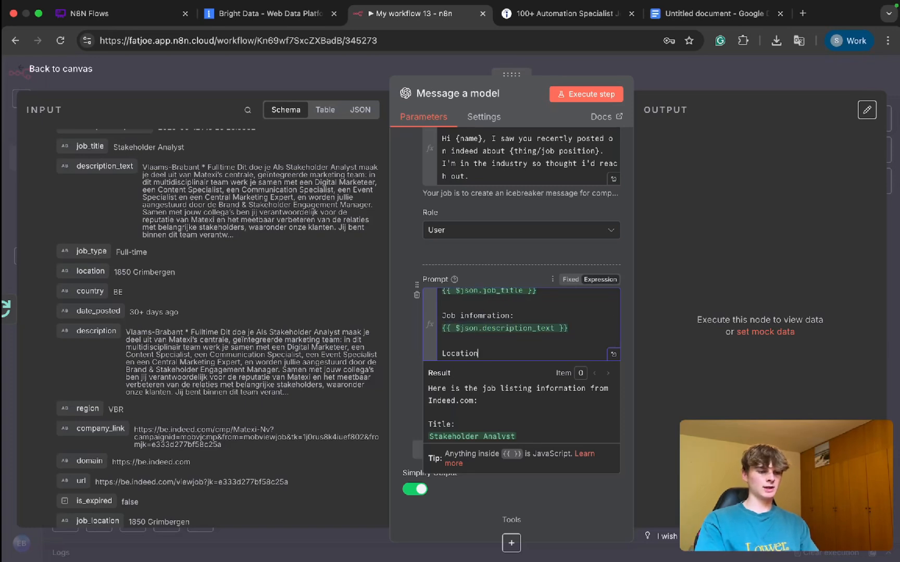
text(:)
key(Return)
key(Return)
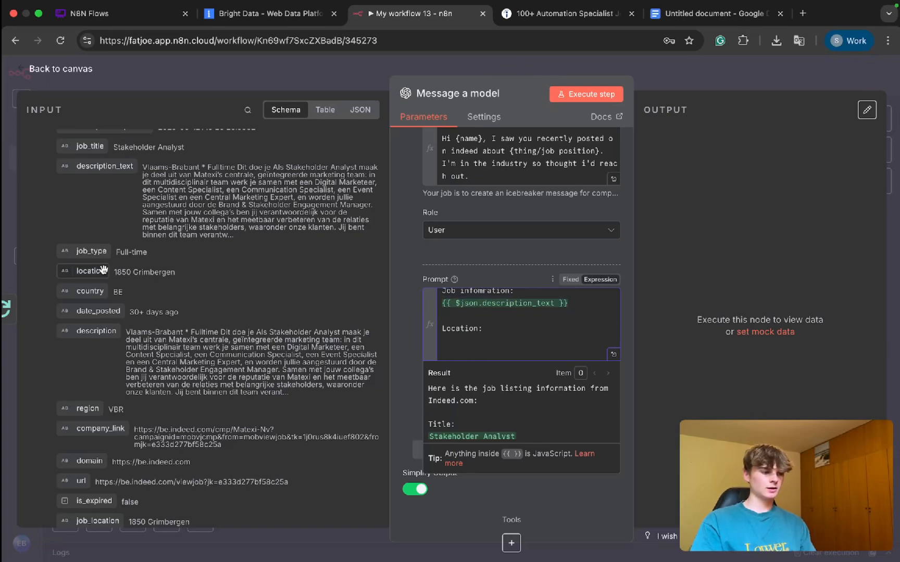
drag(104, 269, 530, 342)
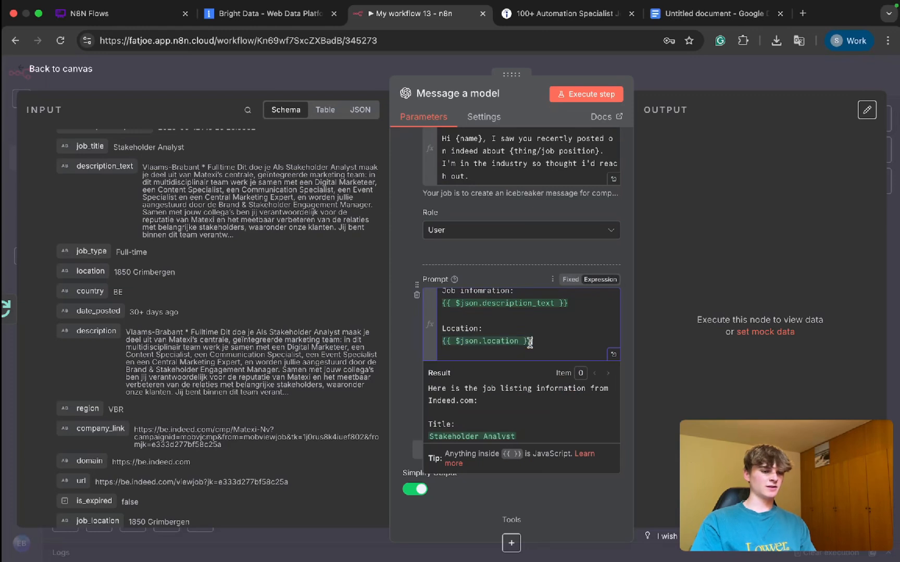
Step: Add a "Job-type:" label below the location expression and insert the job_type input field directly under it
key(Return)
key(Return)
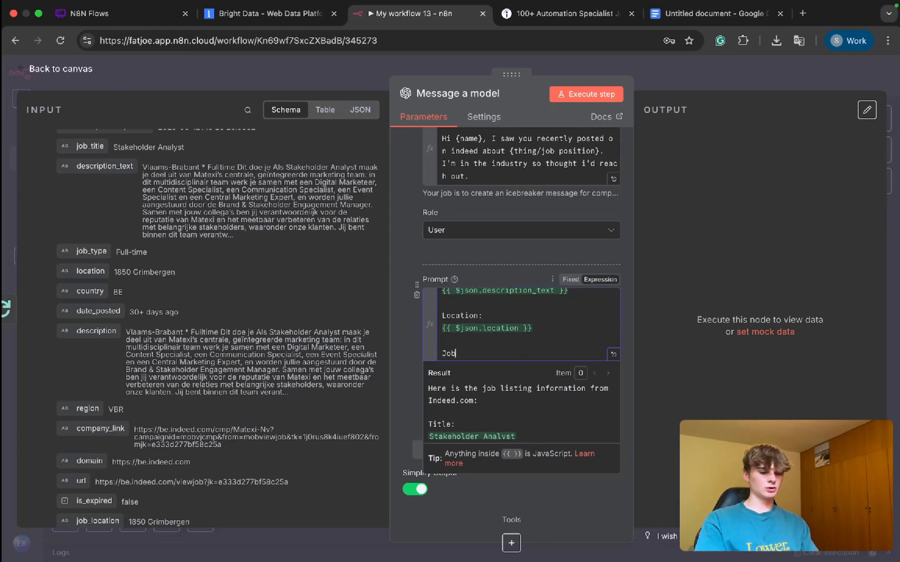
text(Job-type :)
key(BackSpace)
key(BackSpace)
key(BackSpace)
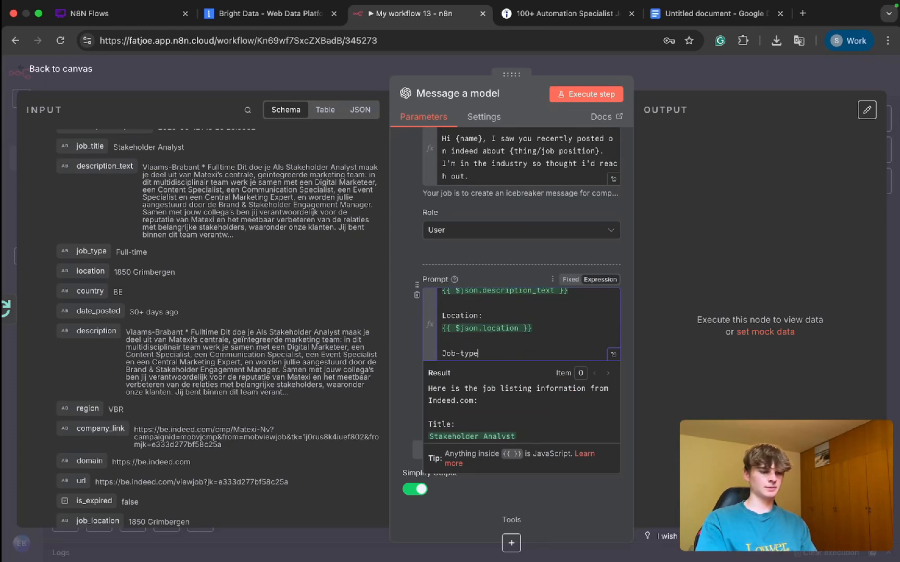
text(:)
key(Return)
key(Return)
drag(89, 251, 481, 336)
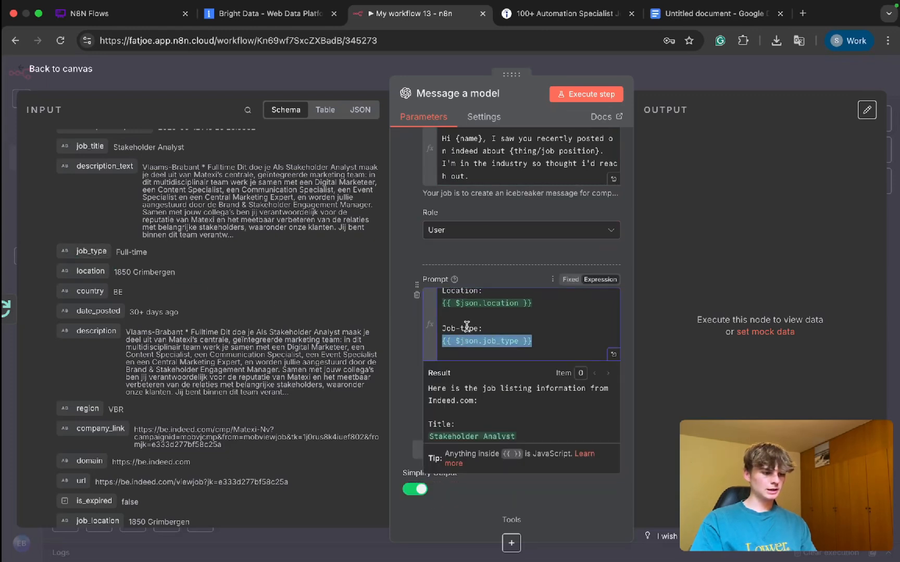
Step: Insert the country input field after the location expression on the same line, separated by a comma and a space
drag(90, 291, 458, 315)
scroll(483, 406, down, 5)
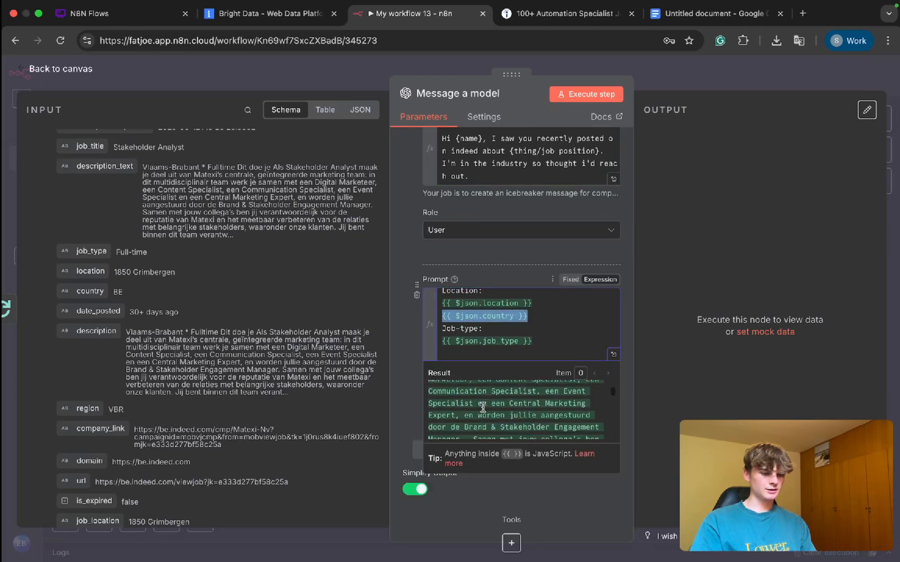
scroll(483, 407, down, 4)
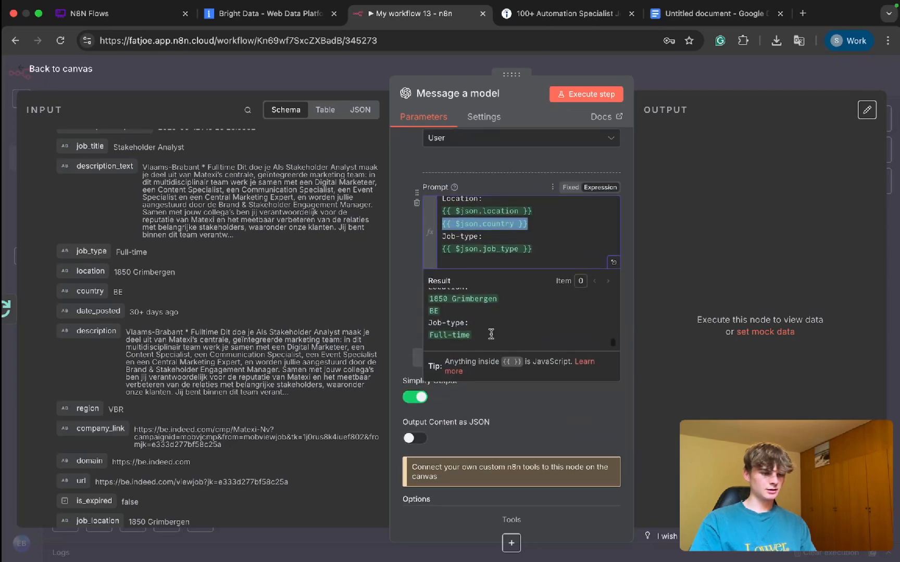
click(442, 224)
key(BackSpace)
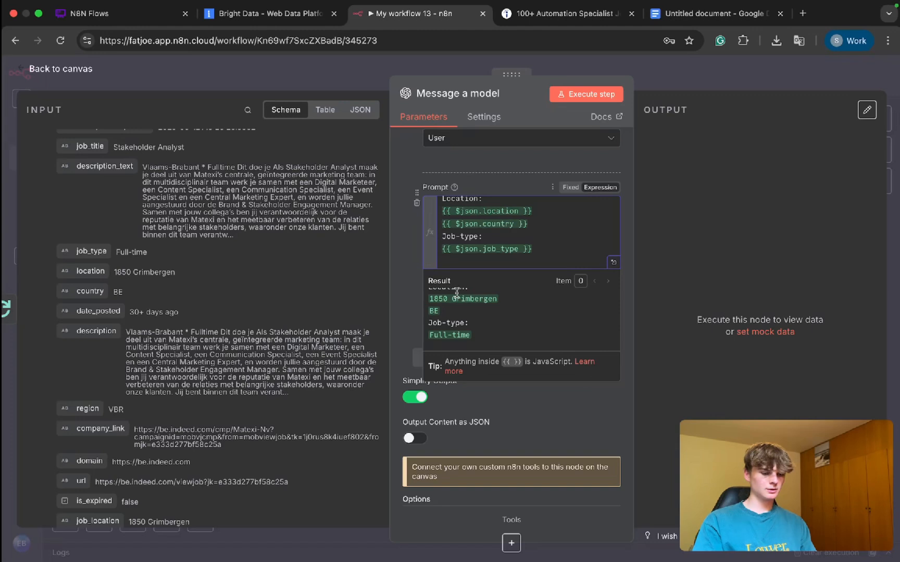
text(, {{ $json.country)
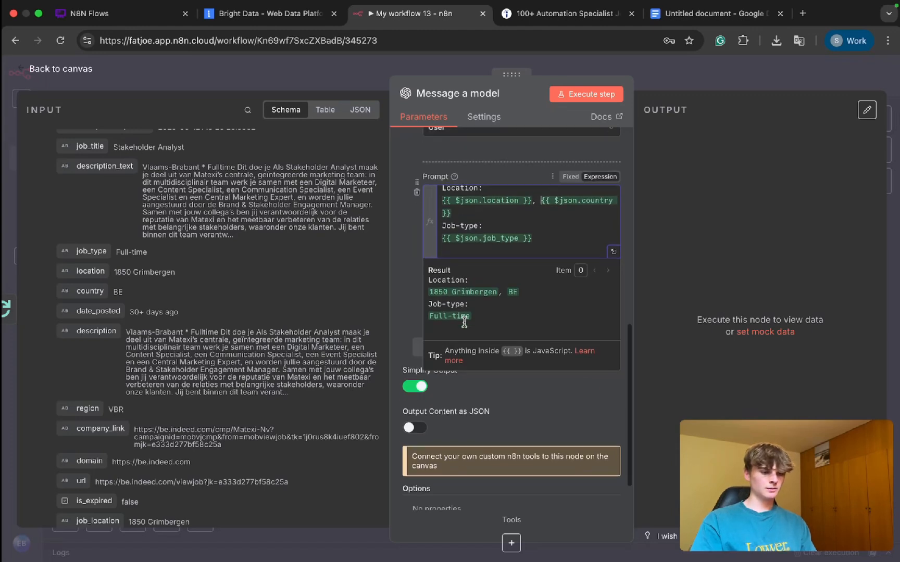
Step: Add a "Date posted:" label below the job type expression and insert the date_posted input field on the line under it
click(548, 238)
key(Return)
key(Return)
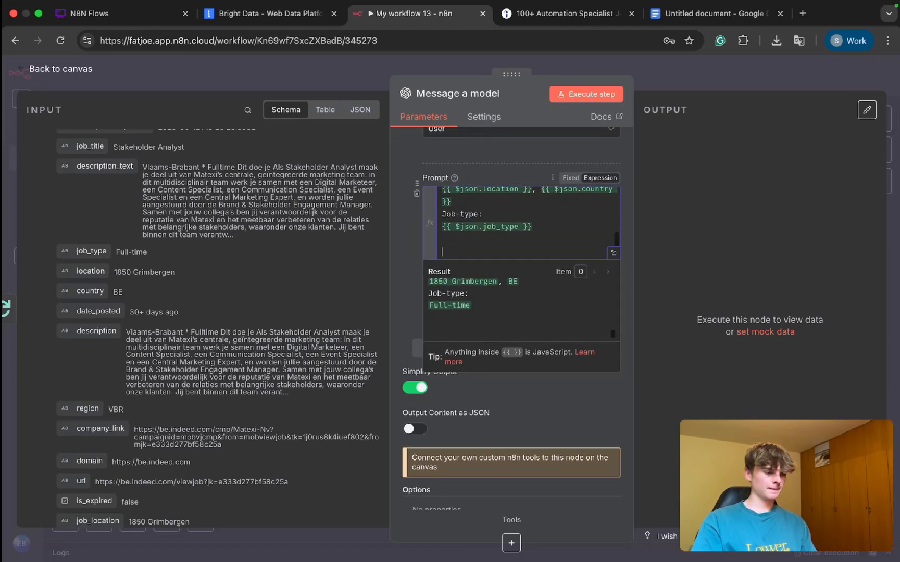
text(Date )
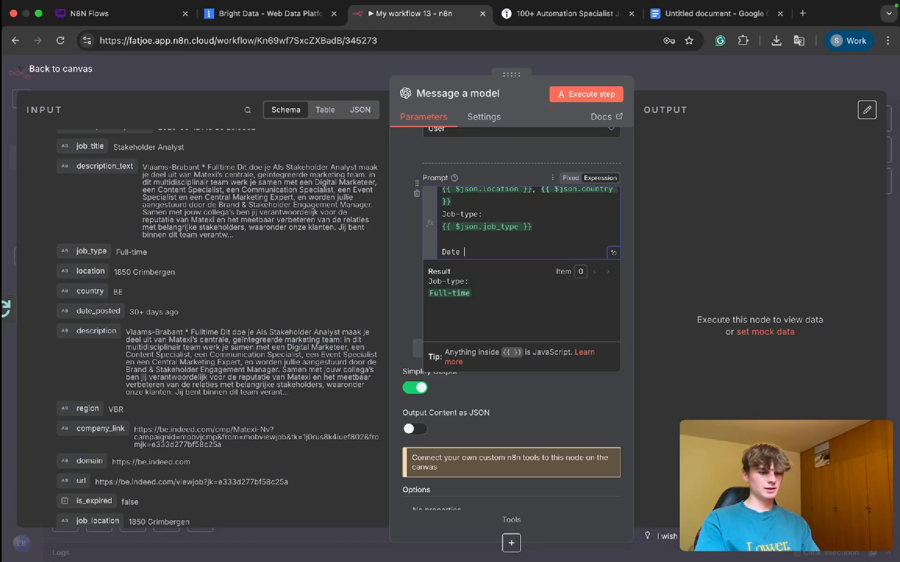
text(posted:)
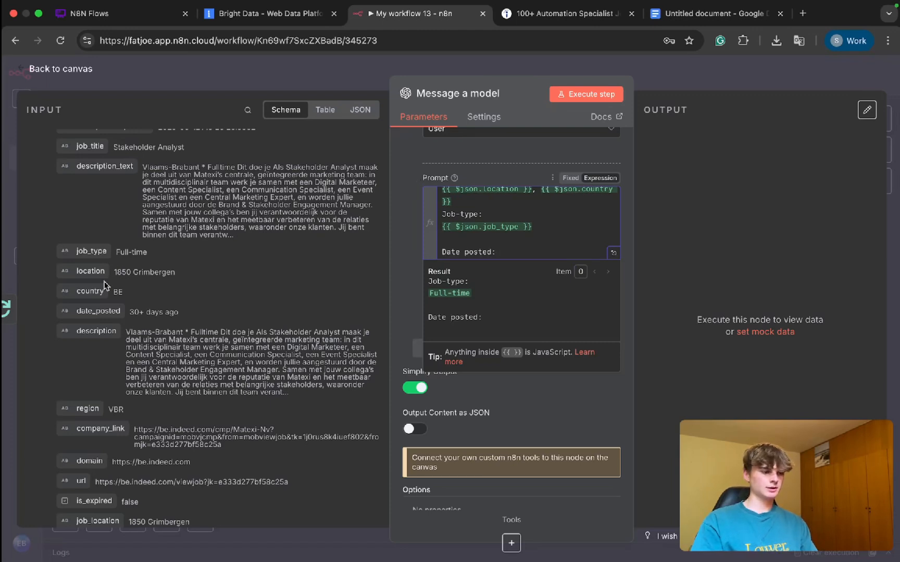
drag(97, 311, 536, 254)
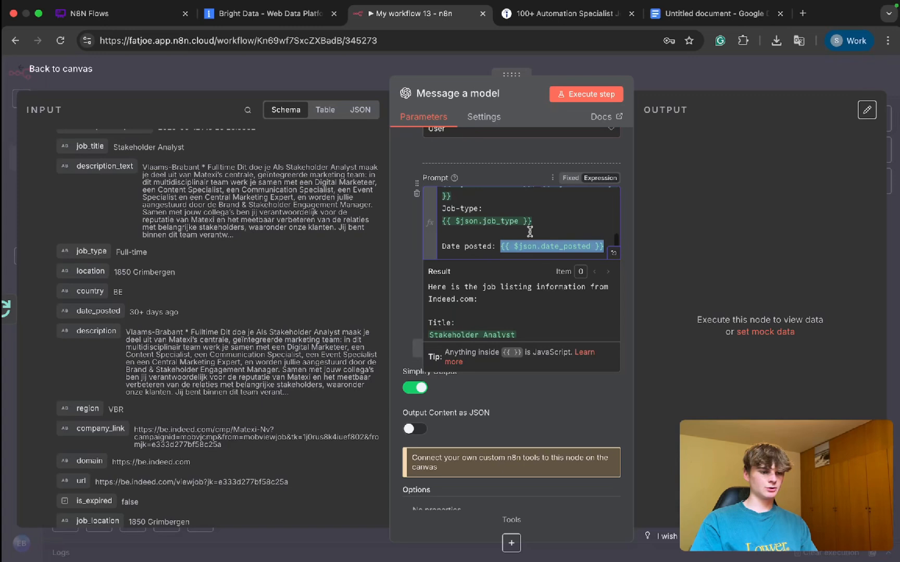
click(501, 248)
key(Return)
Step: Review the job listing prompt and look through the remaining Loop Over Items fields for further data to include
scroll(481, 206, up, 2)
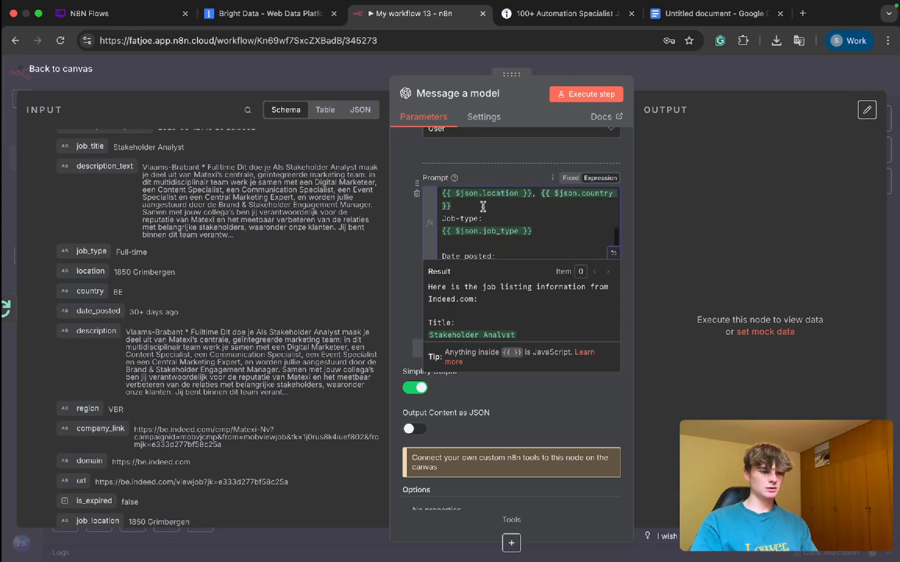
scroll(482, 229, down, 2)
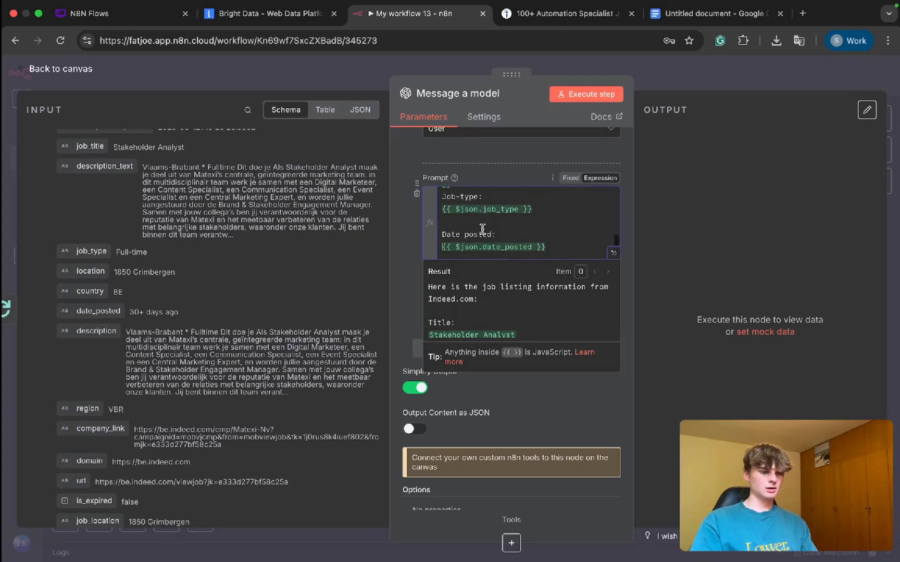
scroll(482, 229, up, 2)
scroll(480, 231, down, 2)
scroll(227, 345, down, 5)
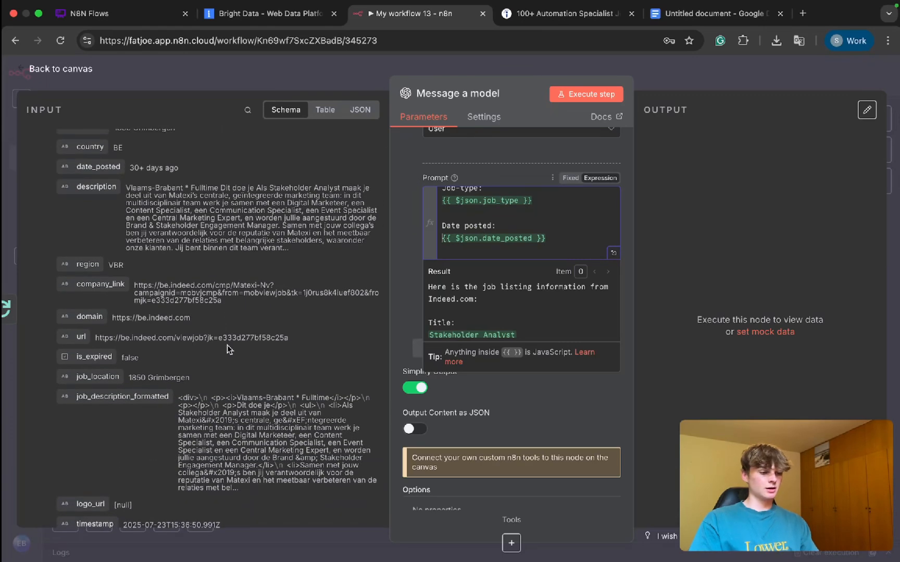
scroll(142, 363, down, 5)
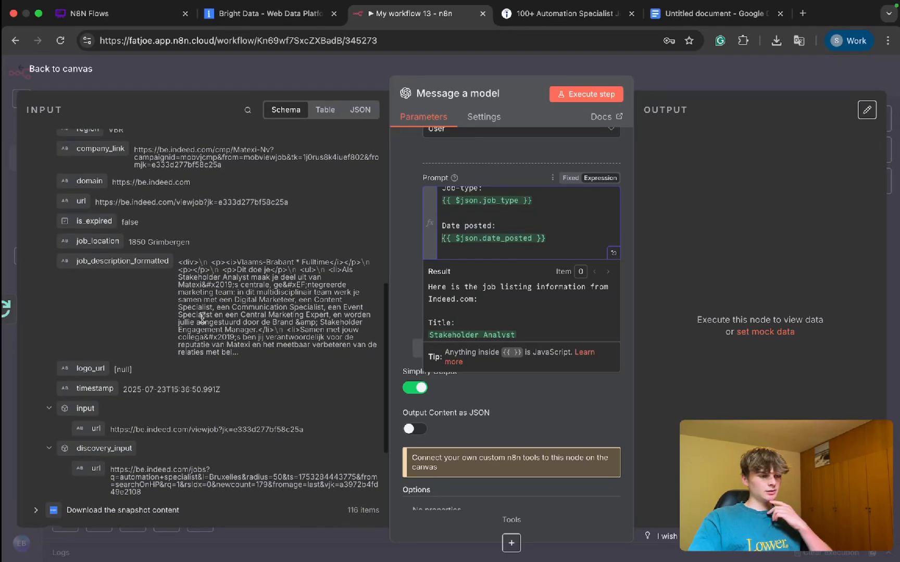
scroll(202, 319, down, 4)
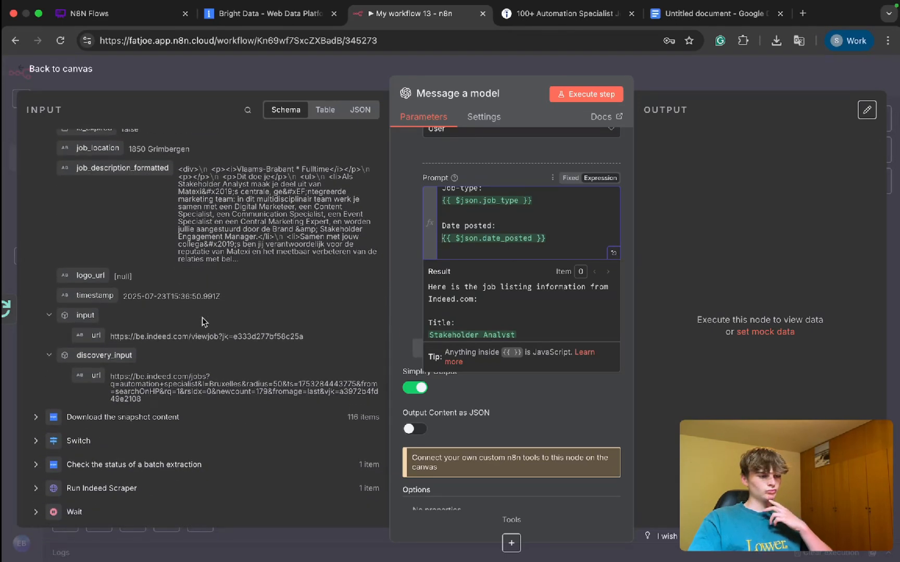
click(563, 398)
scroll(459, 380, up, 1)
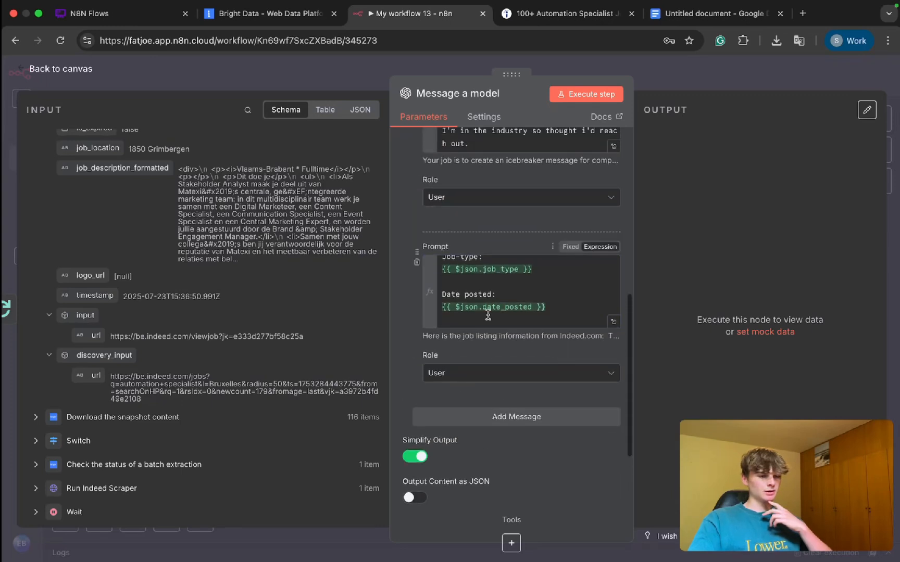
click(448, 293)
scroll(459, 211, up, 2)
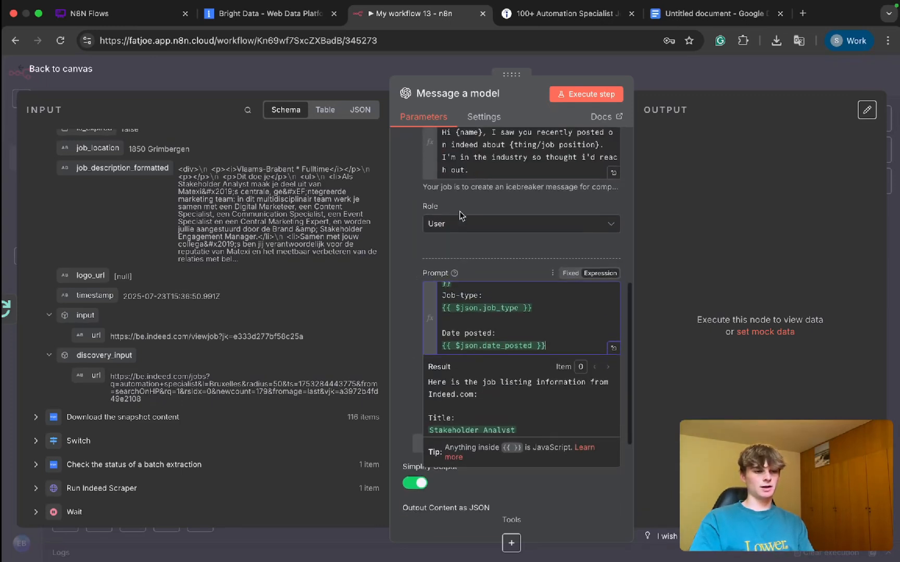
Step: Add the line "Output you response in this JSON format:" below the template in the icebreaker prompt, using the expanded expression editor
click(485, 229)
scroll(485, 229, down, 1)
key(Return)
key(Return)
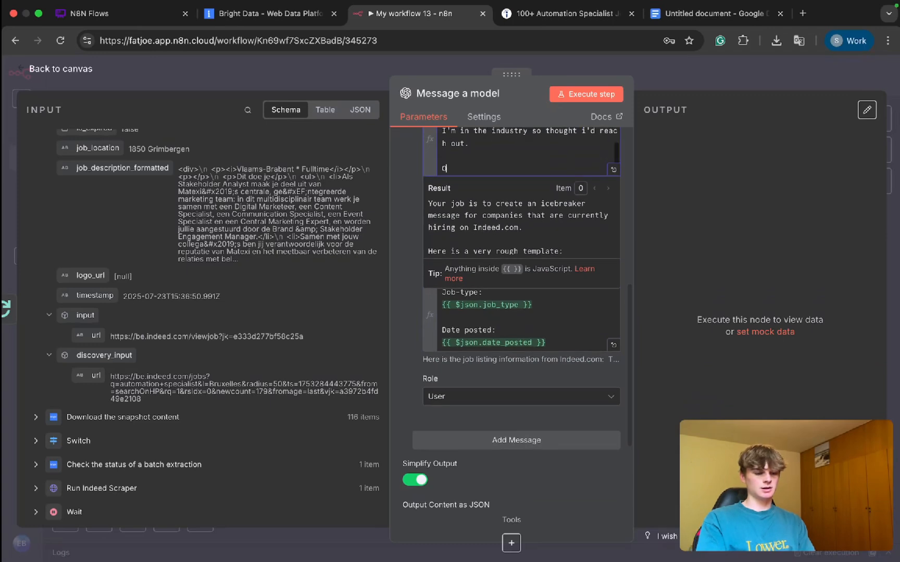
text(Output)
scroll(431, 240, up, 3)
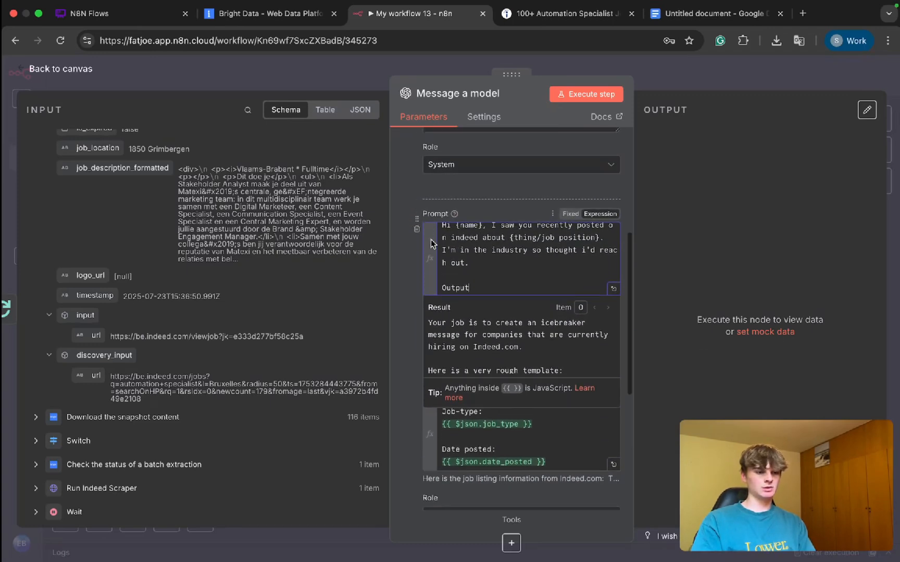
click(618, 282)
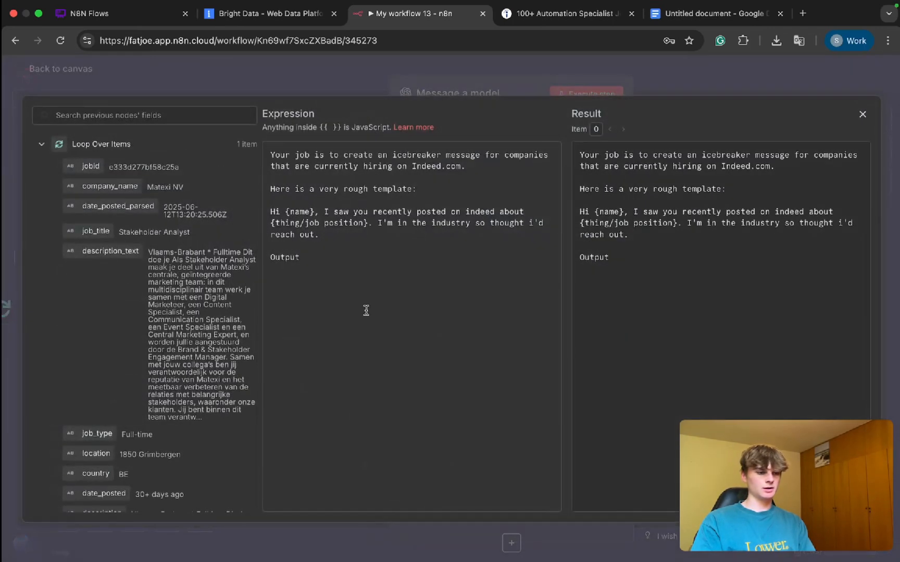
click(322, 257)
text(you )
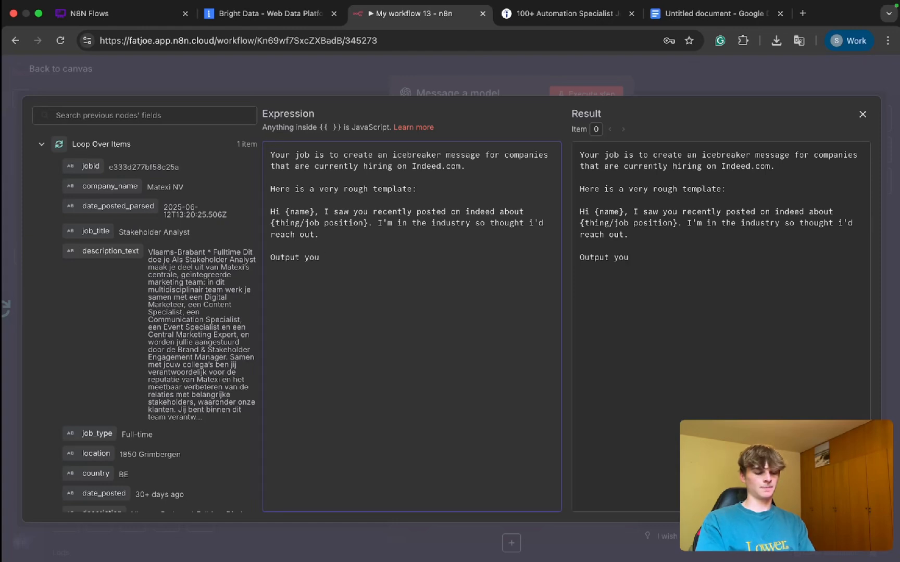
text(response in )
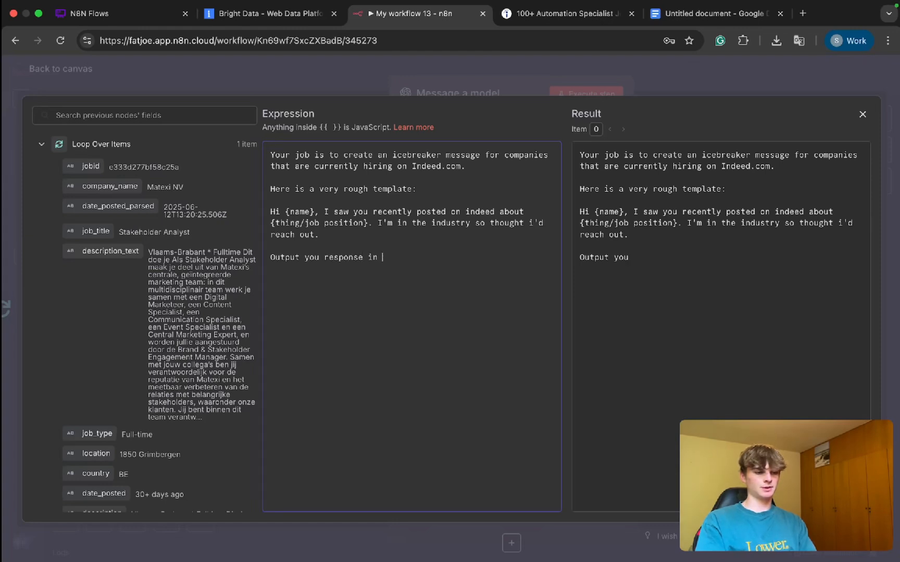
text(thie)
key(BackSpace)
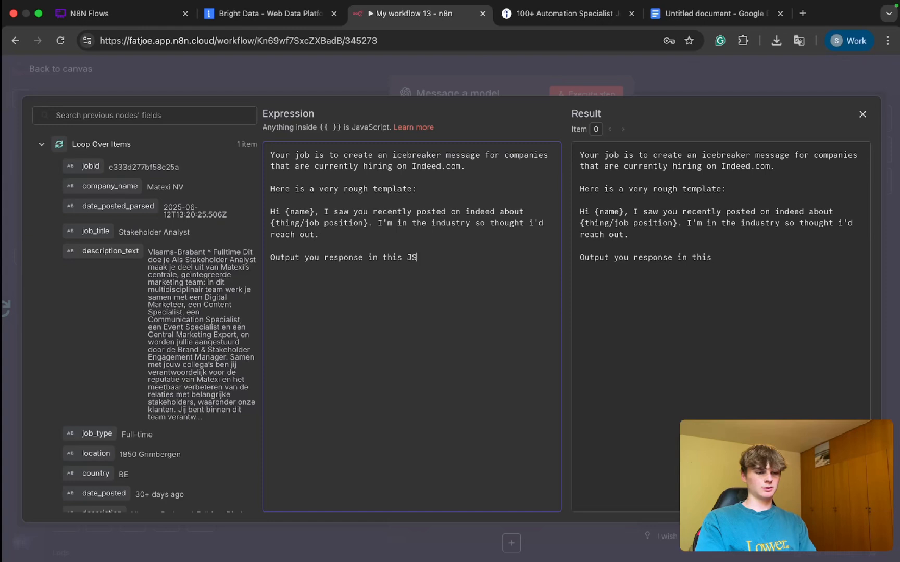
Step: Add the JSON structure {"icebreaker":""} beneath the output format line and close the expression editor
key(Return)
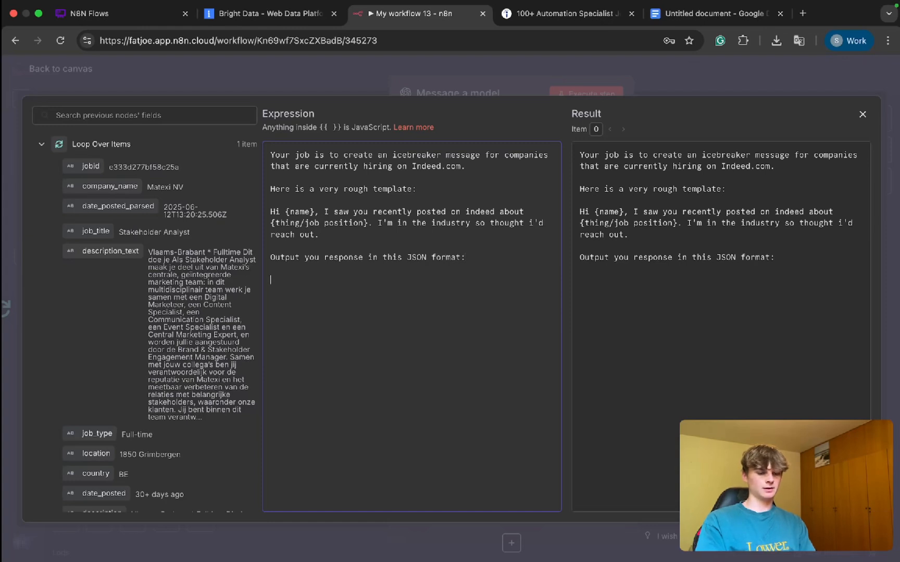
text({{)
key(BackSpace)
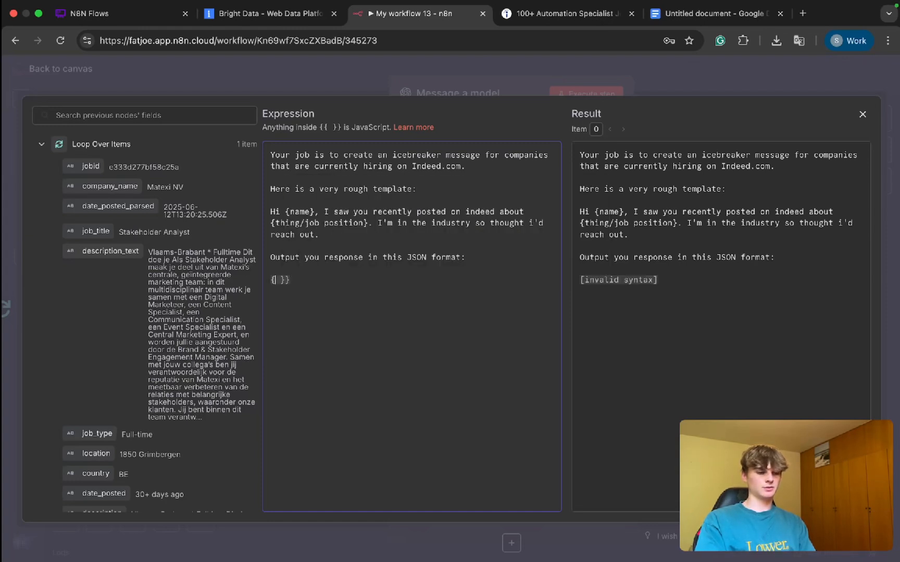
key(BackSpace)
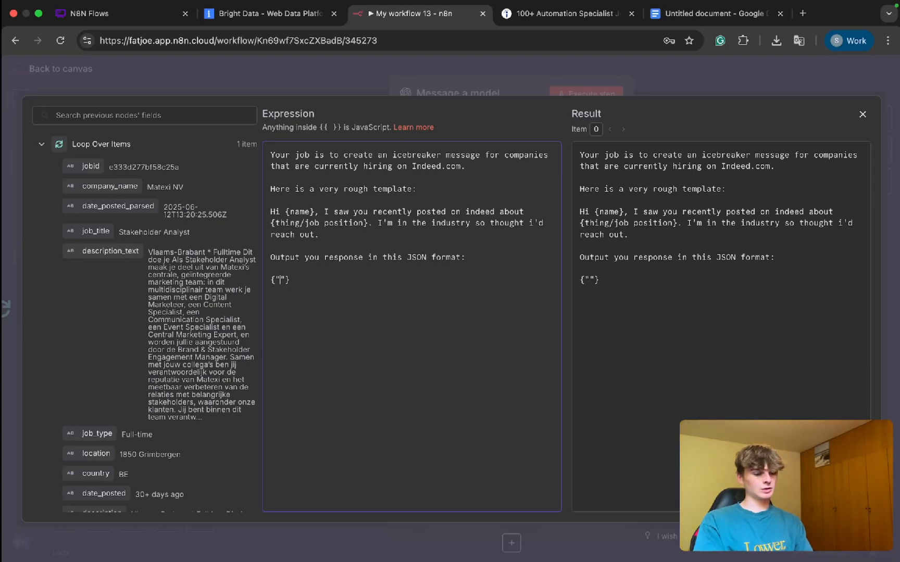
text(icebrae)
key(BackSpace)
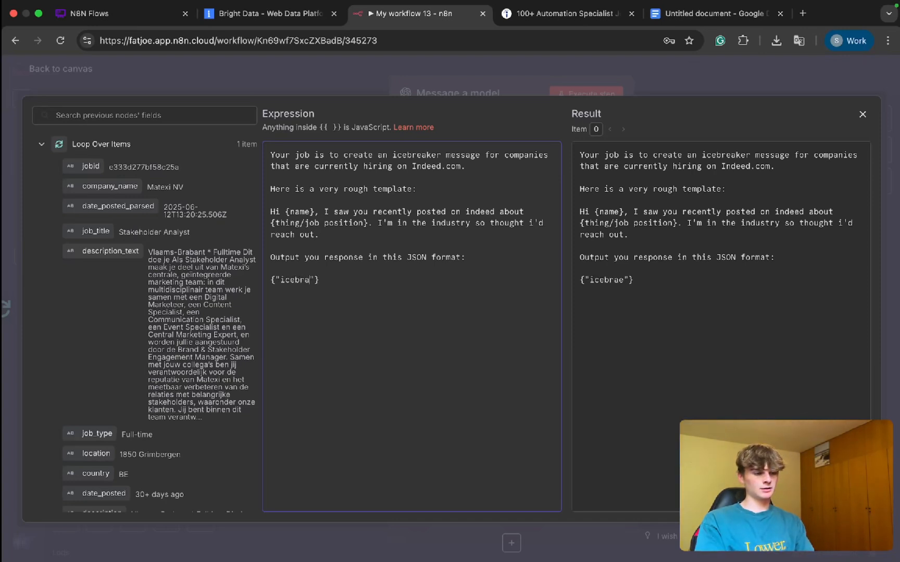
text(r":)
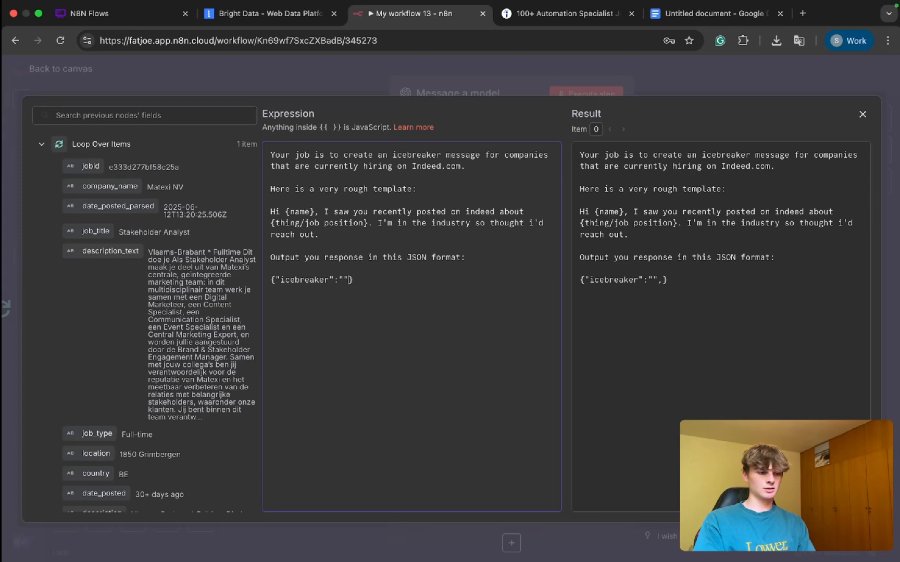
drag(369, 284, 281, 279)
click(347, 279)
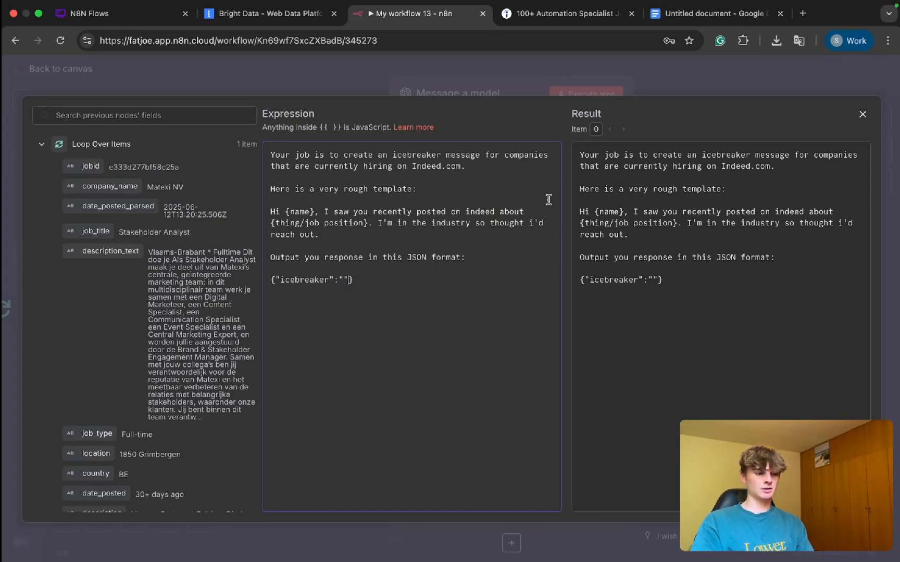
click(662, 88)
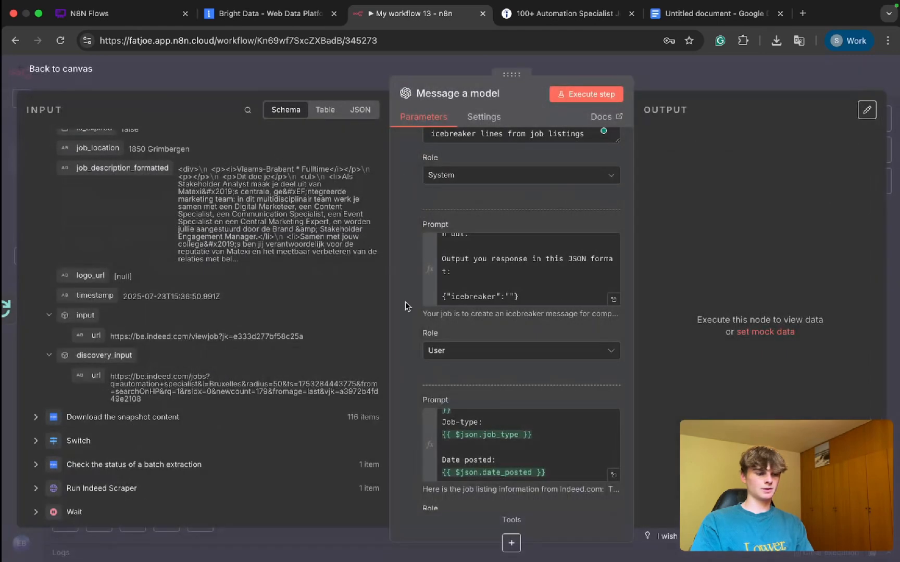
Step: Turn on Output Content as JSON for the Message a model node and return to the canvas
scroll(463, 330, down, 3)
click(409, 387)
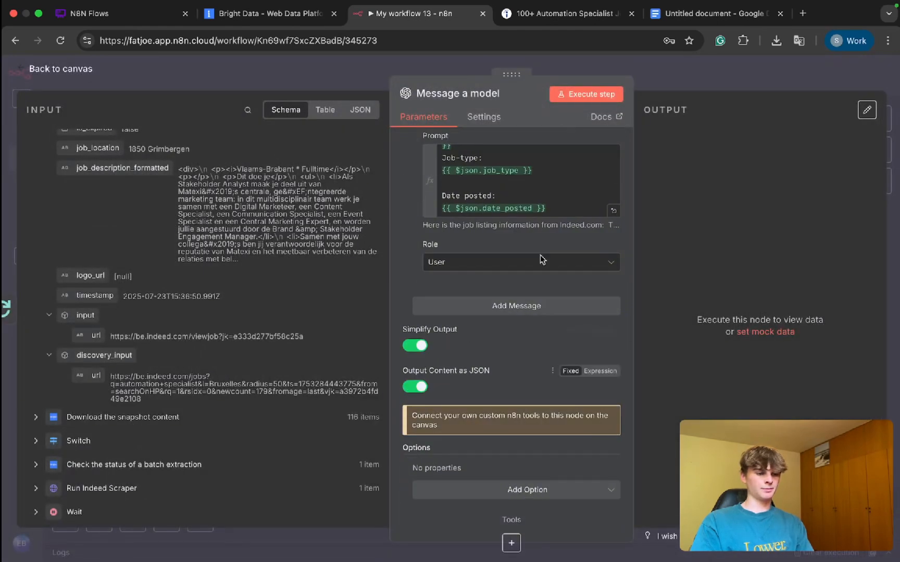
click(699, 66)
scroll(504, 332, down, 1)
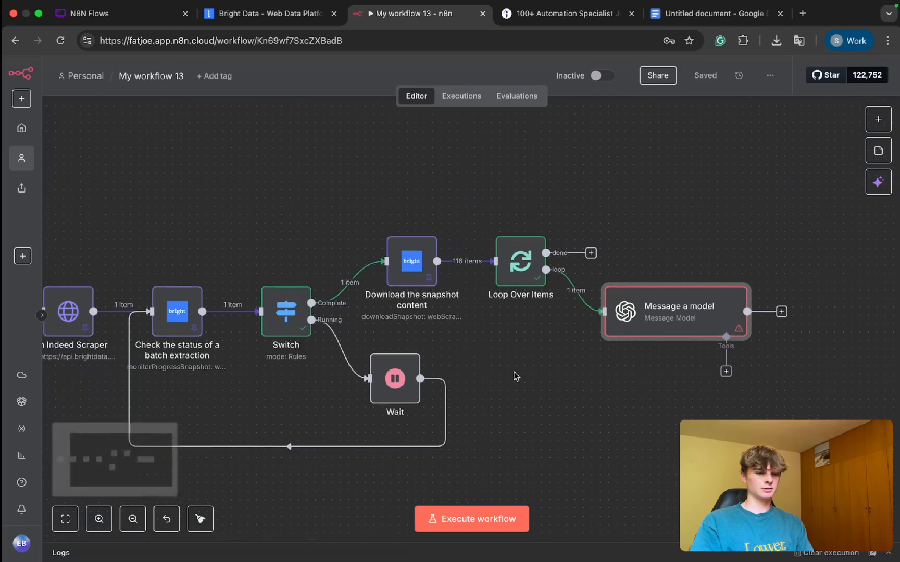
Step: Set the Message a model node's model to CHATGPT-4O-LATEST and return to the canvas
double_click(672, 309)
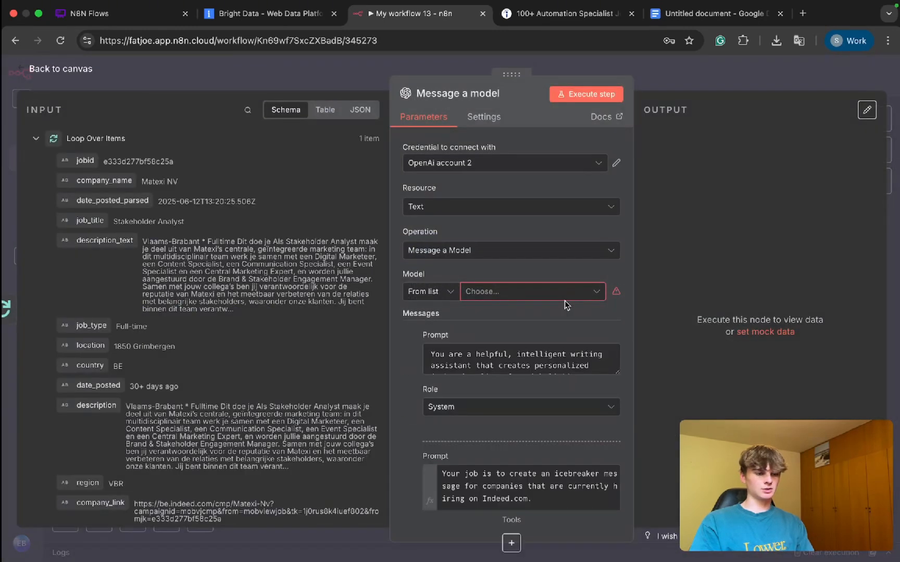
click(520, 292)
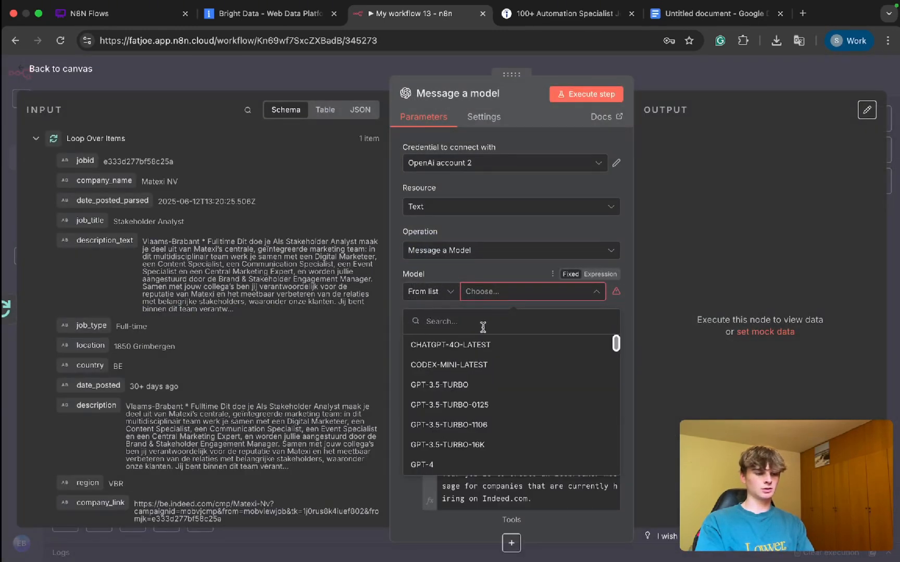
text(4o)
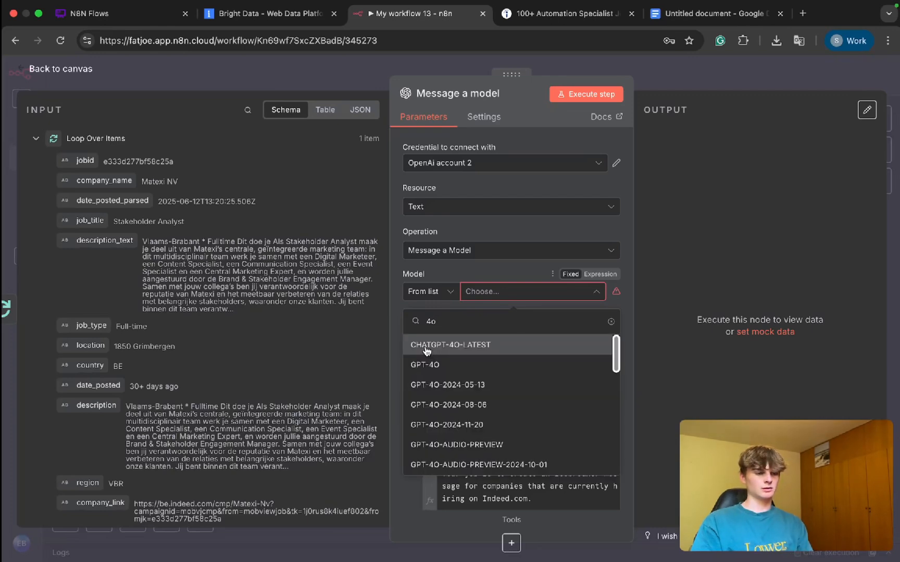
click(426, 346)
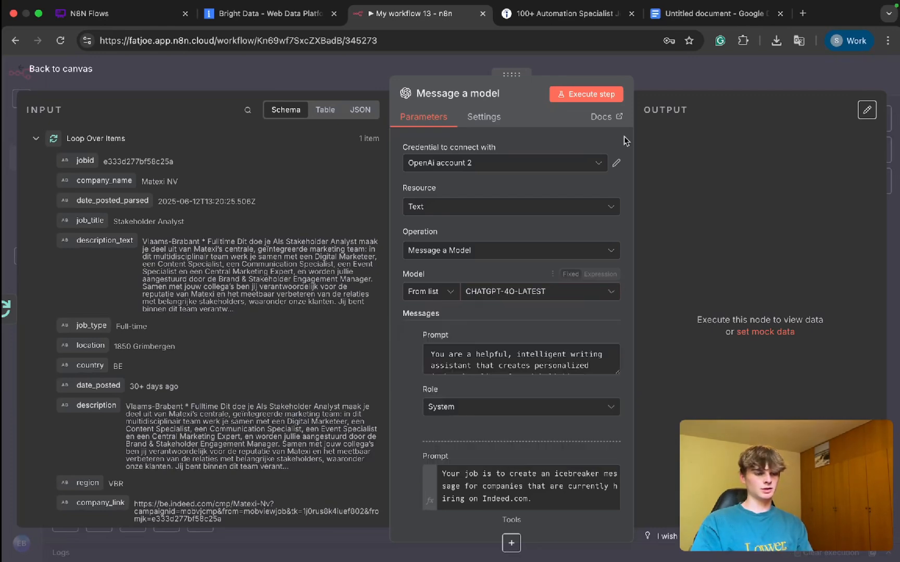
click(661, 79)
Step: Save and execute the workflow, then read the generated icebreaker in the Message a model node's output
key(super+s)
key(super+Return)
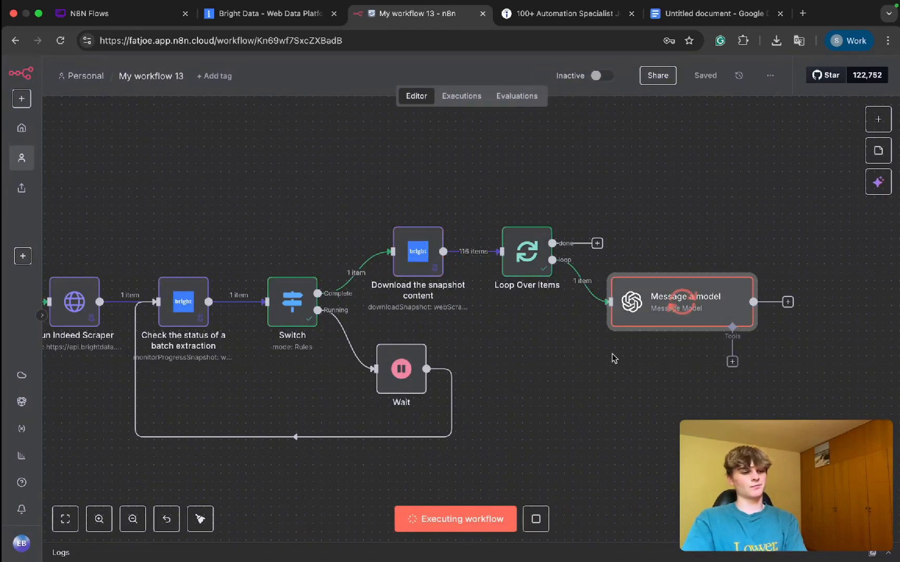
double_click(650, 313)
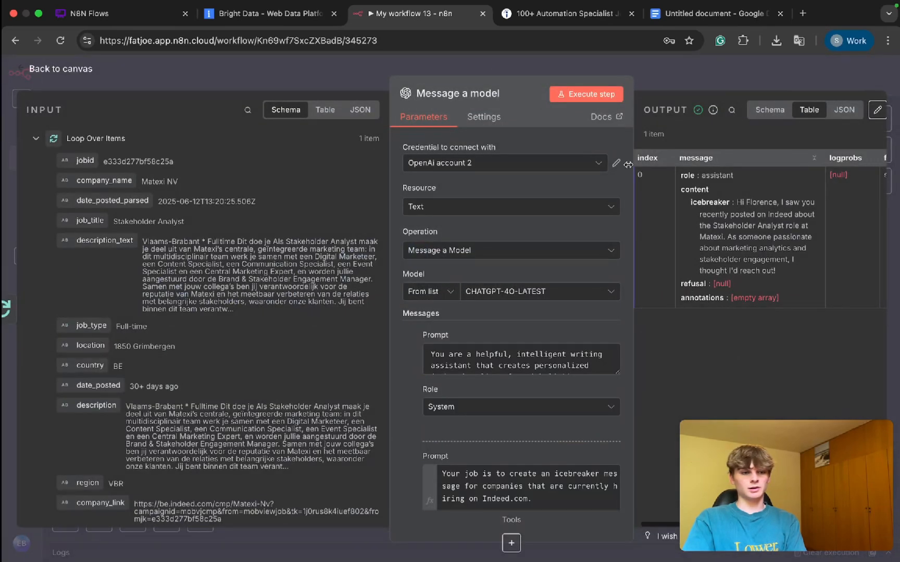
drag(498, 72, 375, 71)
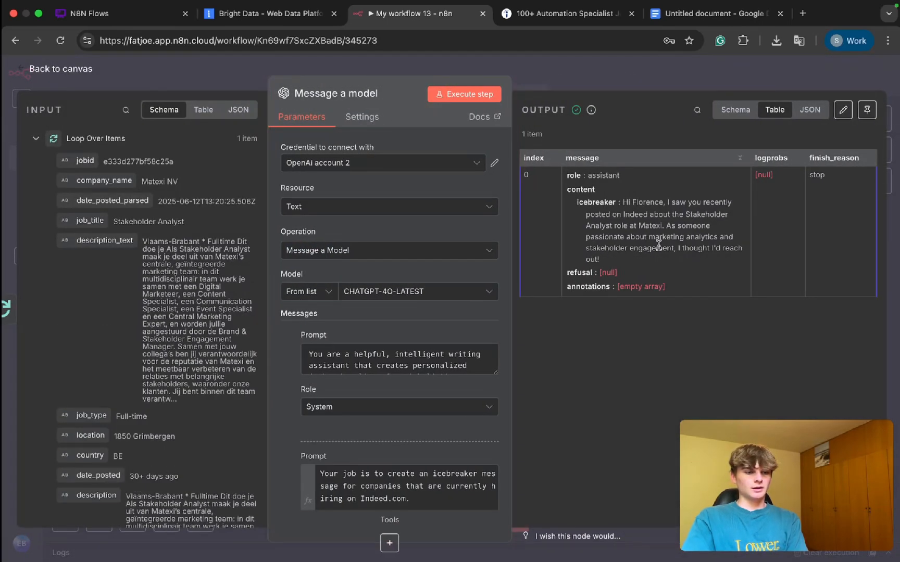
scroll(659, 245, up, 5)
drag(588, 159, 546, 277)
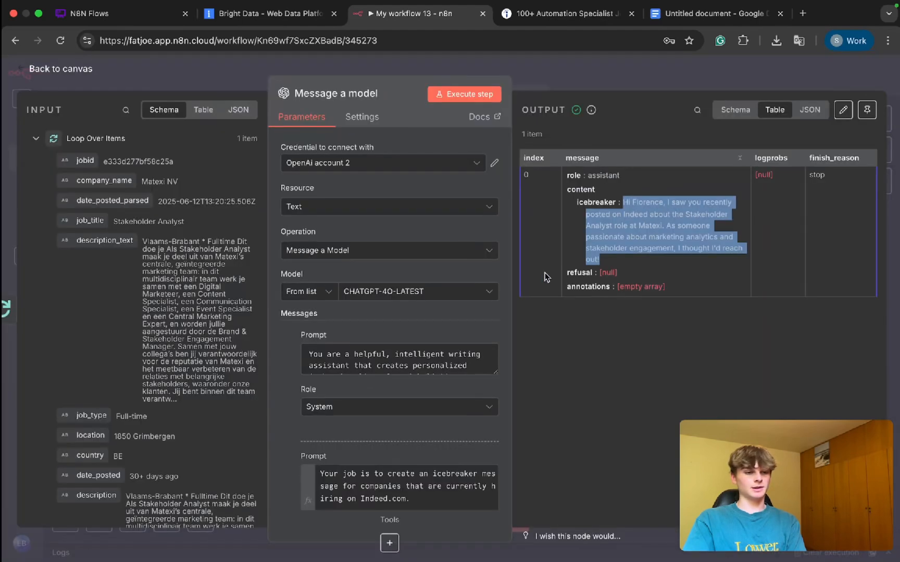
drag(386, 82, 424, 83)
click(612, 217)
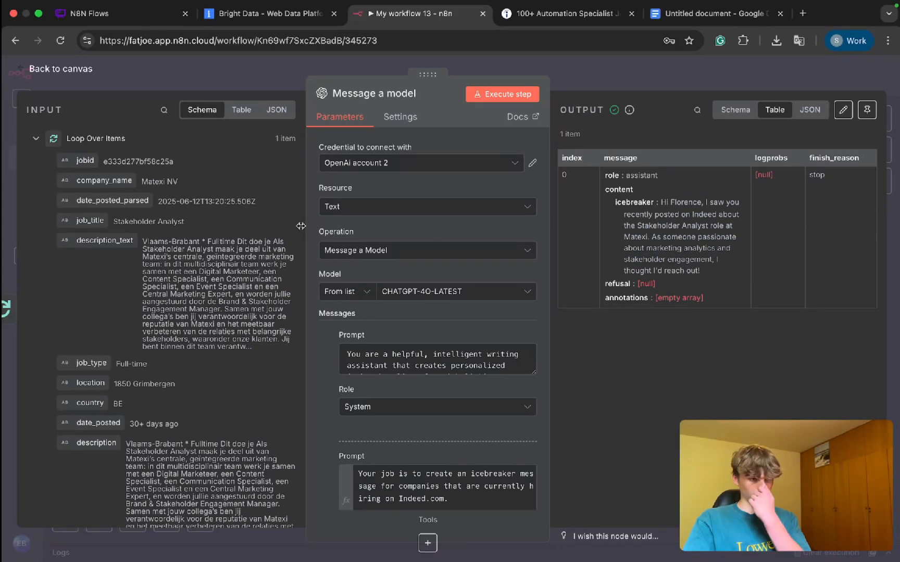
drag(419, 77, 429, 77)
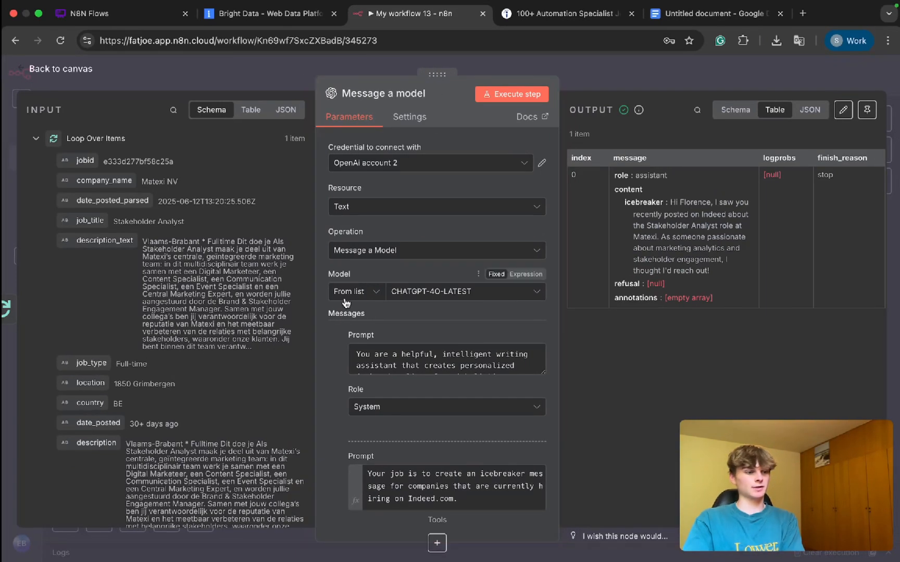
Step: Review the job input fields and the node's prompts, especially the rough icebreaker template, against the generated output, and return to the canvas
scroll(207, 318, down, 4)
scroll(207, 318, down, 3)
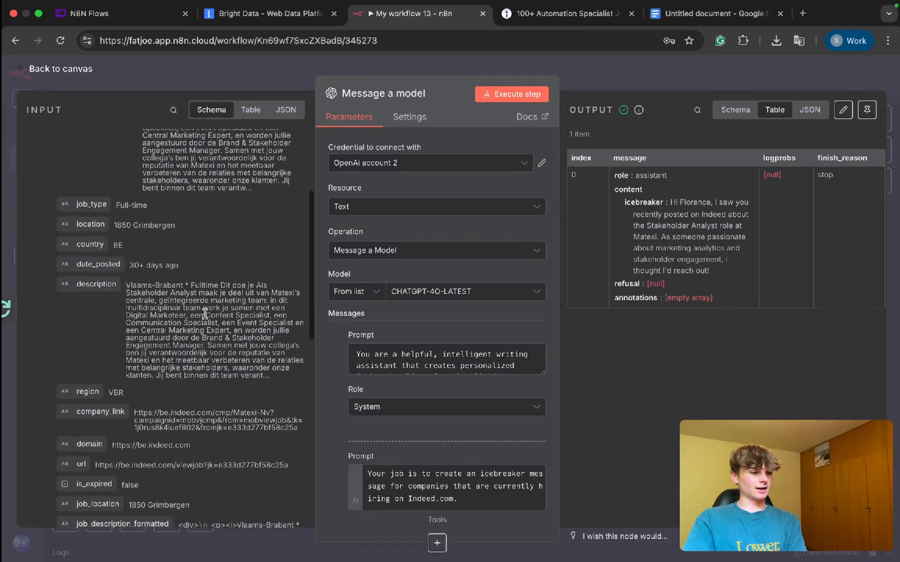
scroll(473, 338, down, 4)
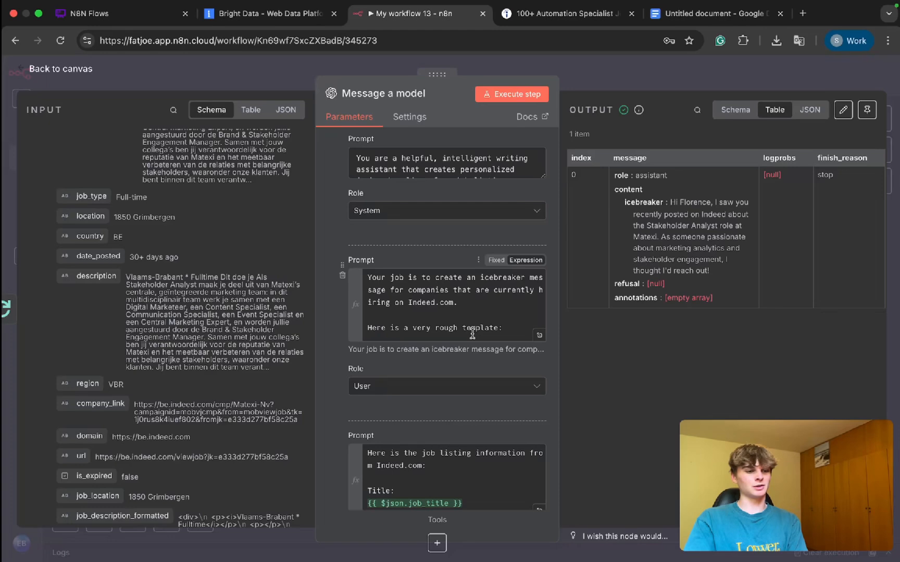
scroll(472, 333, down, 5)
scroll(467, 331, up, 3)
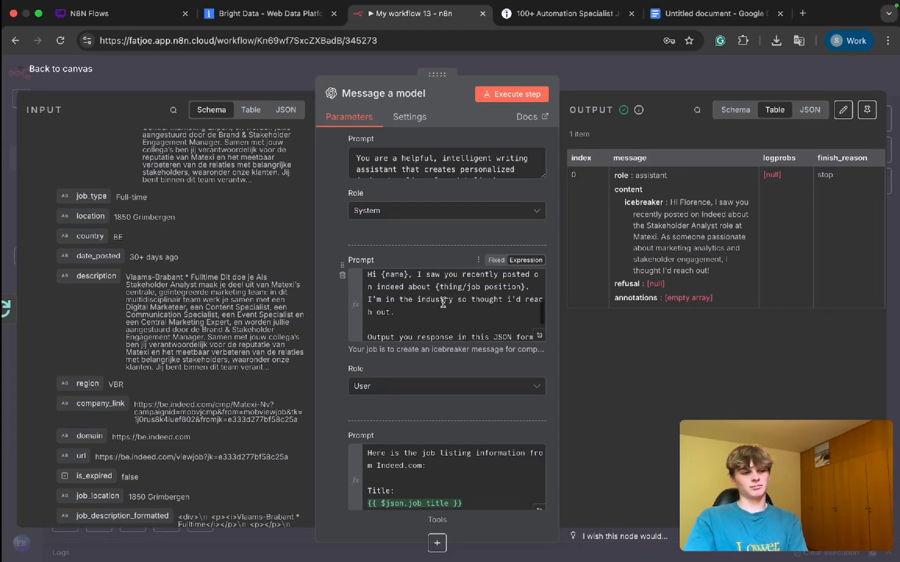
scroll(442, 303, up, 2)
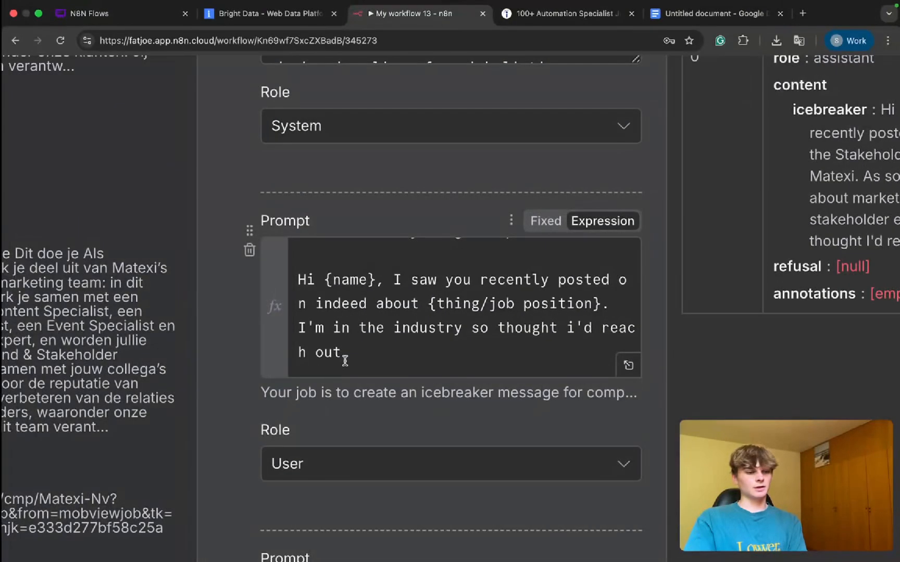
drag(352, 355, 293, 276)
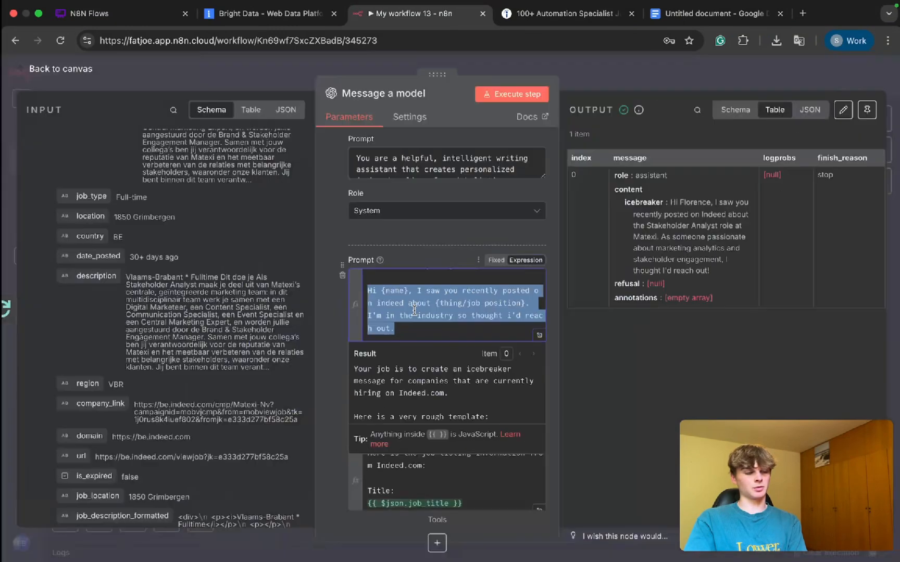
click(414, 311)
click(440, 233)
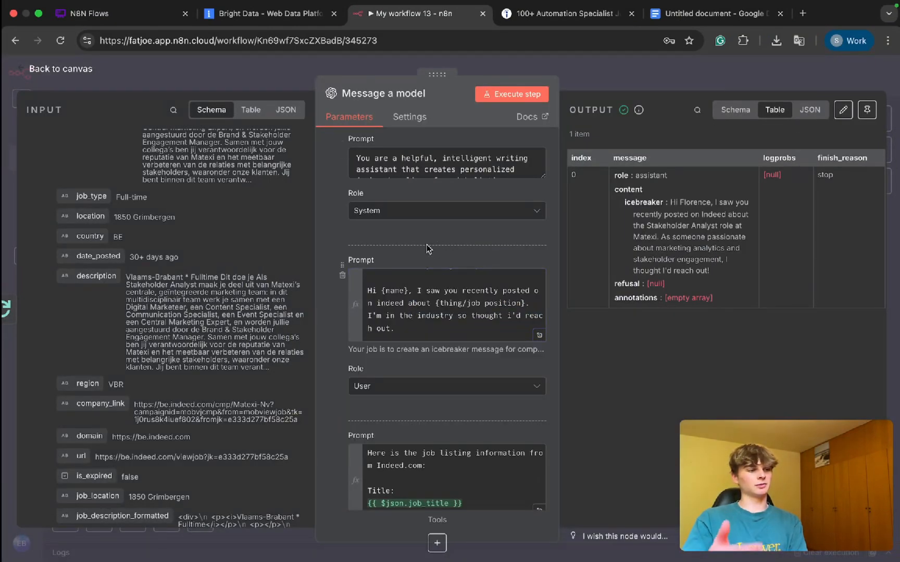
scroll(422, 286, up, 2)
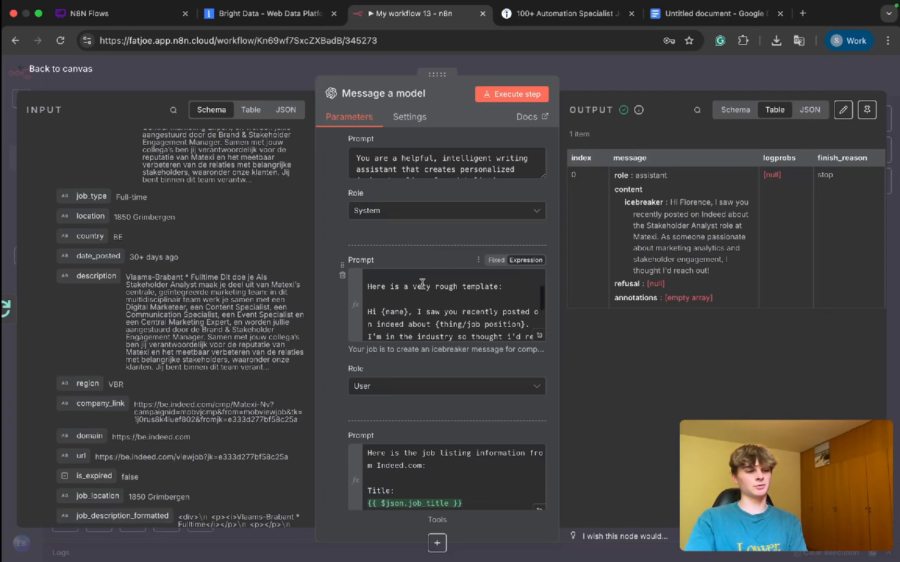
scroll(445, 299, down, 2)
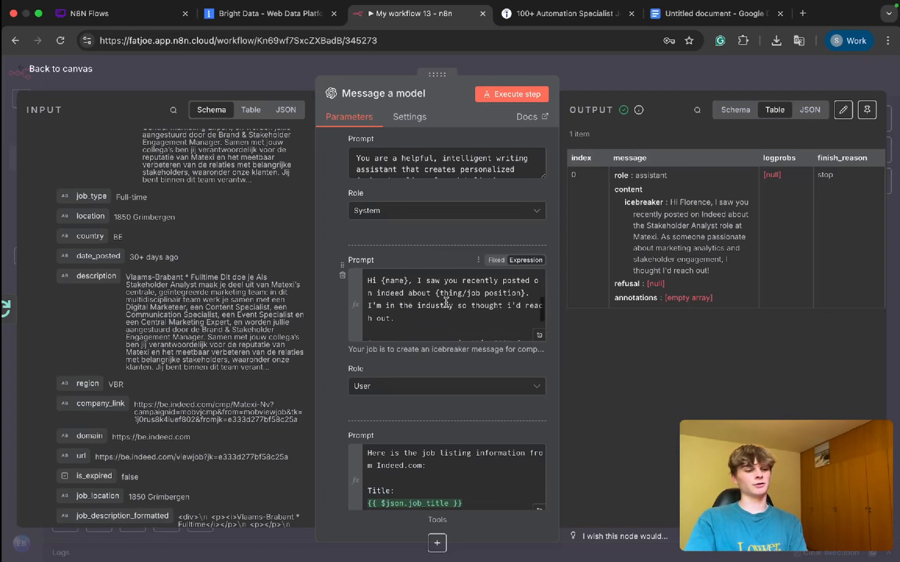
scroll(446, 301, up, 1)
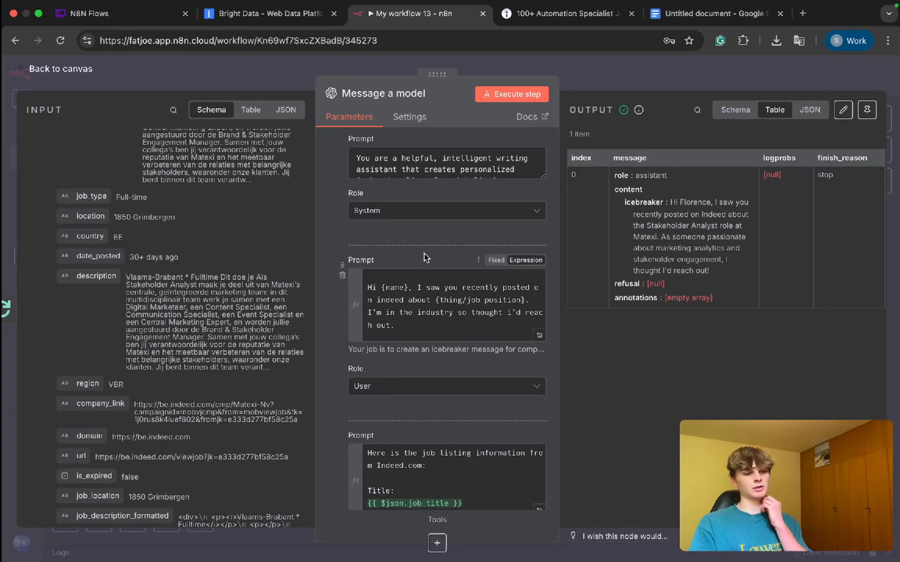
scroll(427, 295, up, 2)
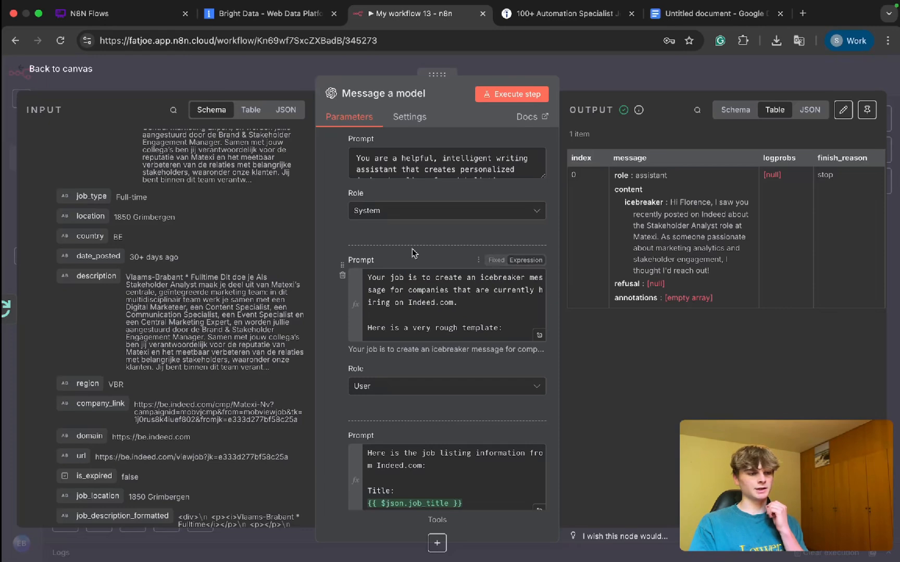
scroll(412, 249, up, 3)
scroll(413, 249, up, 2)
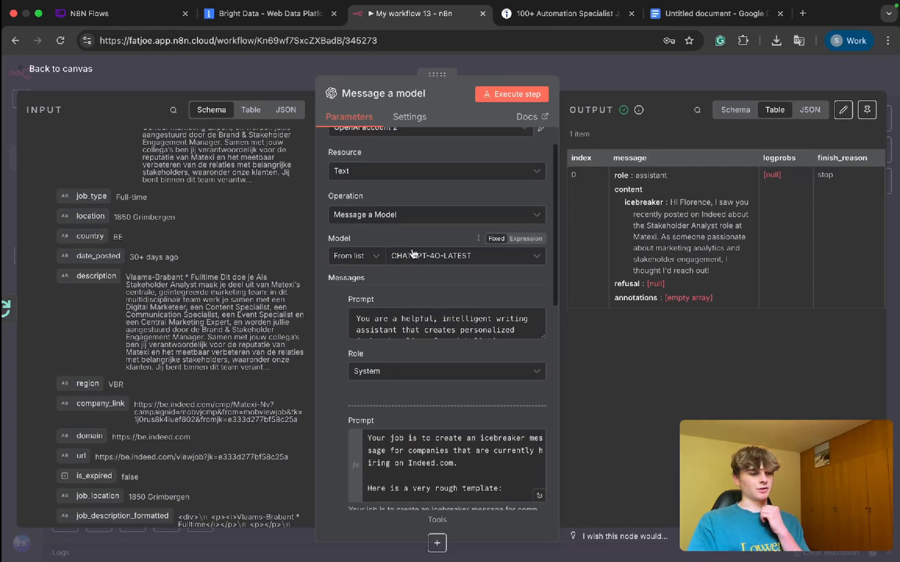
scroll(412, 248, down, 4)
scroll(412, 248, down, 1)
scroll(417, 281, down, 2)
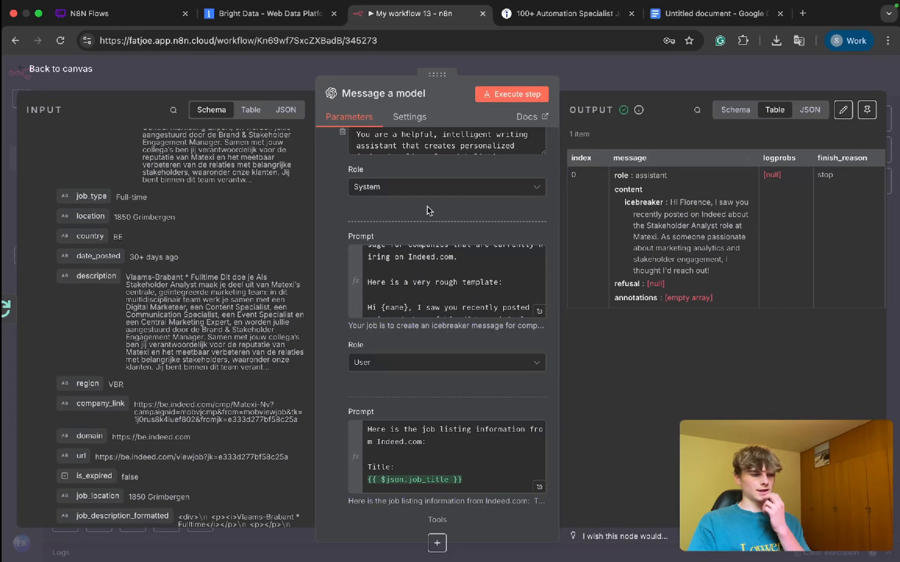
click(581, 78)
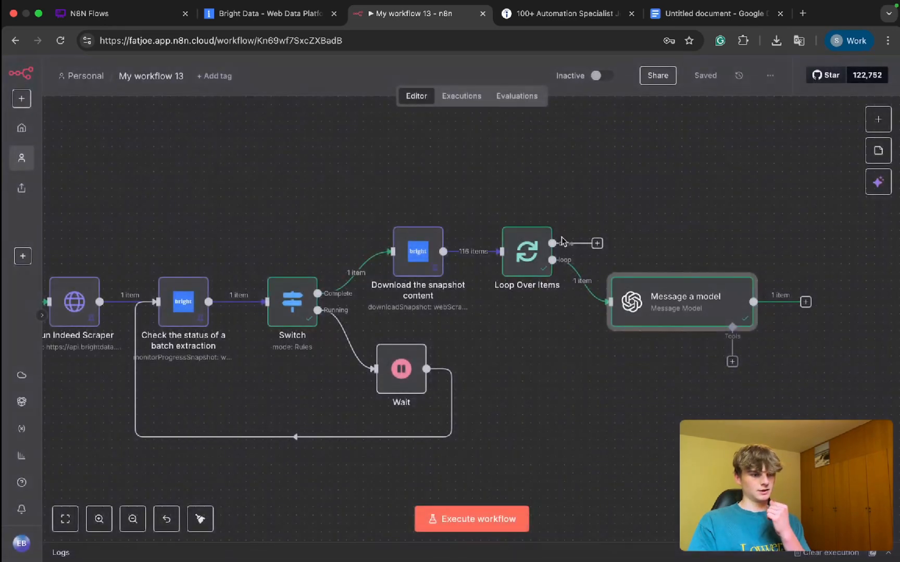
scroll(620, 361, right, 6)
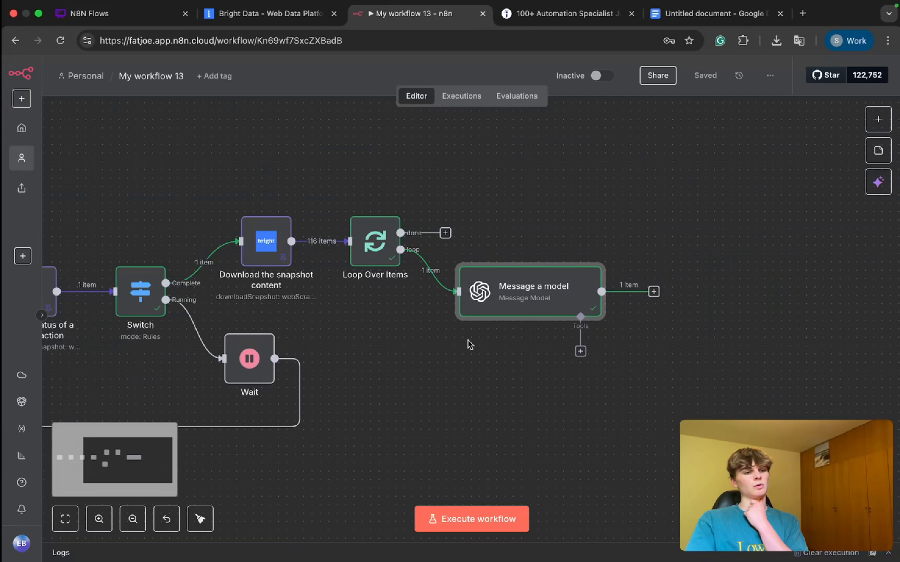
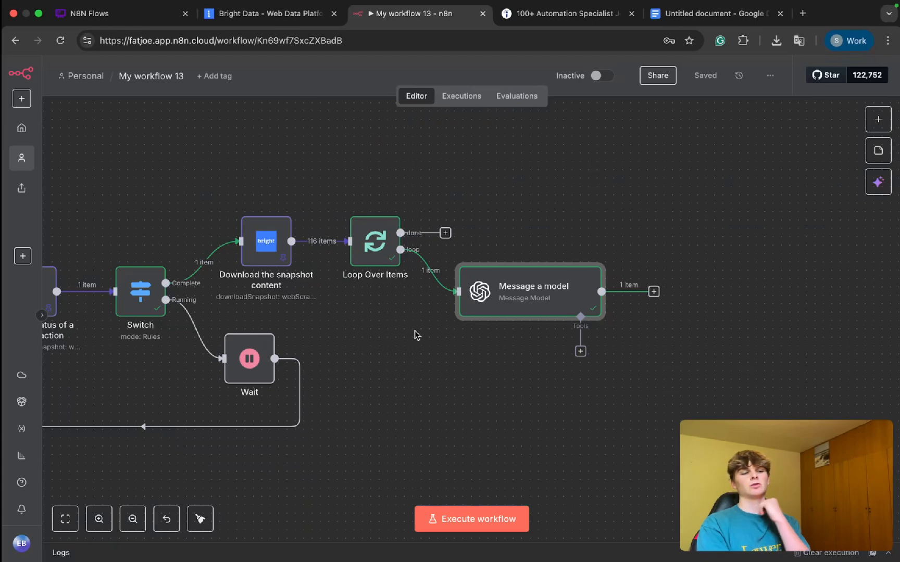
Step: Rearrange the Loop Over Items and Message a model nodes so they are spaced evenly after the Download the snapshot content node
drag(329, 190, 622, 402)
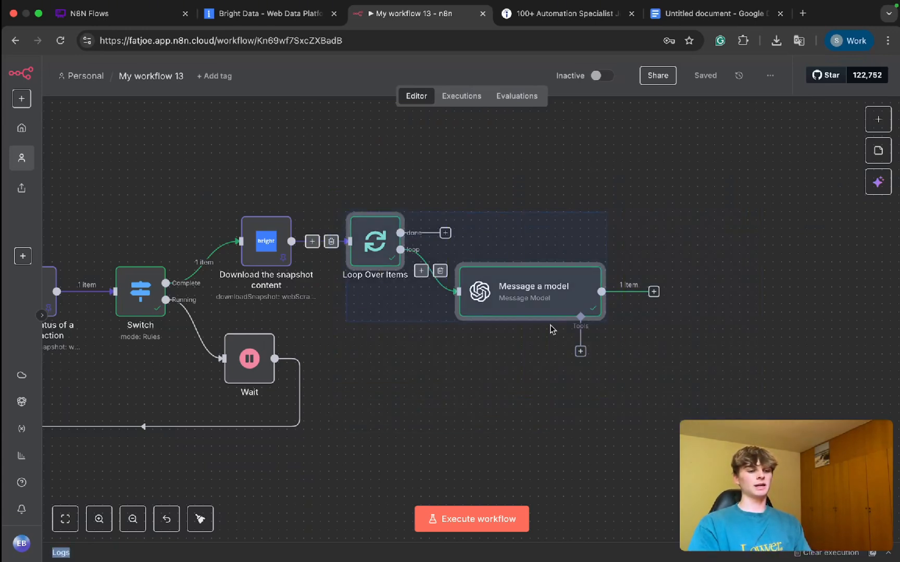
drag(502, 298, 611, 299)
click(414, 317)
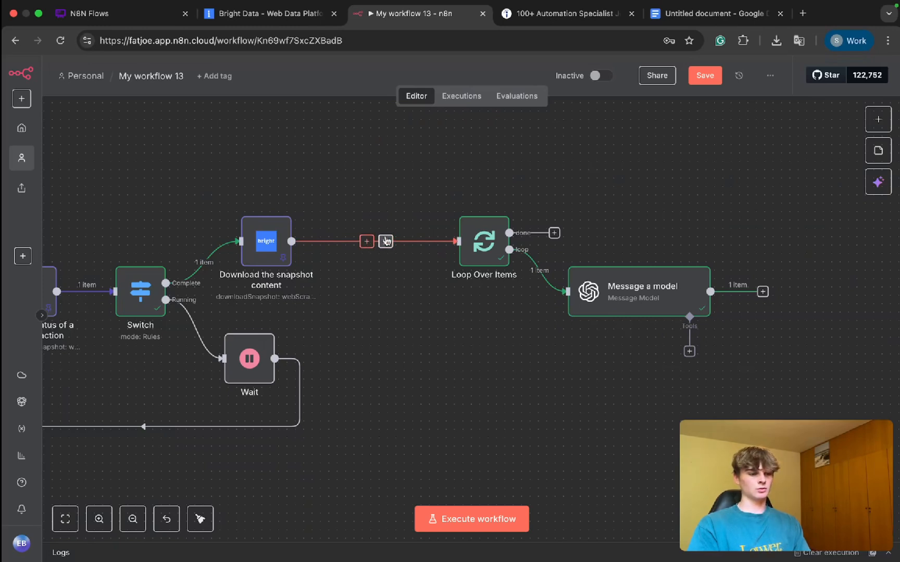
drag(483, 241, 384, 241)
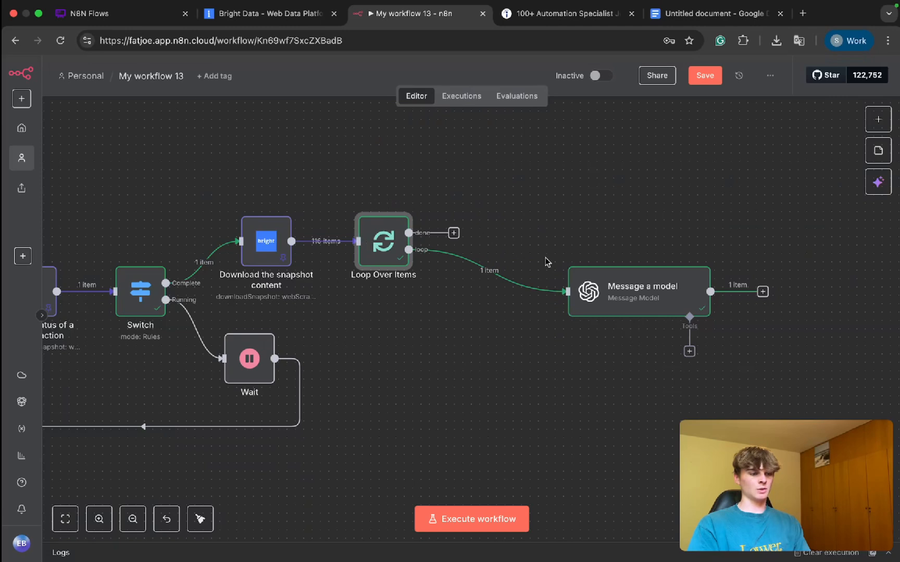
drag(641, 290, 540, 291)
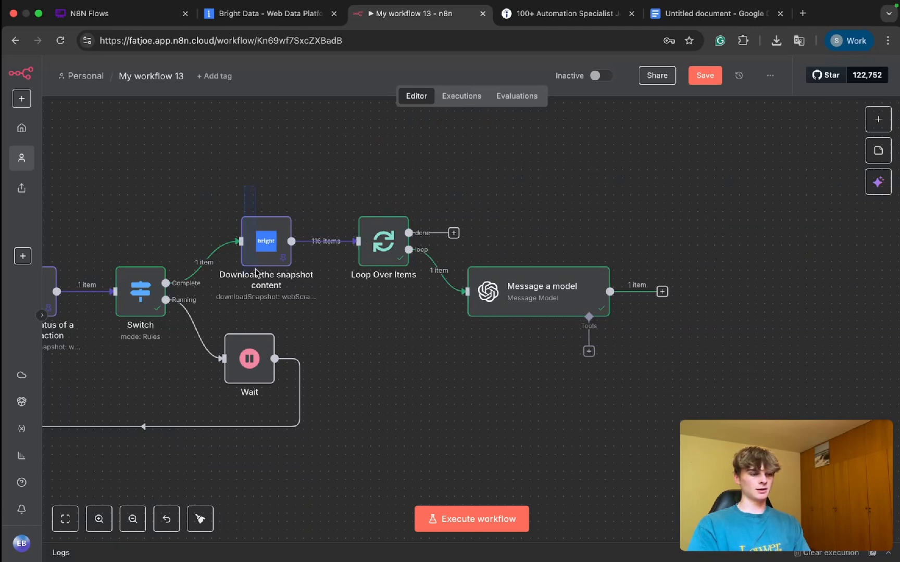
drag(255, 271, 236, 217)
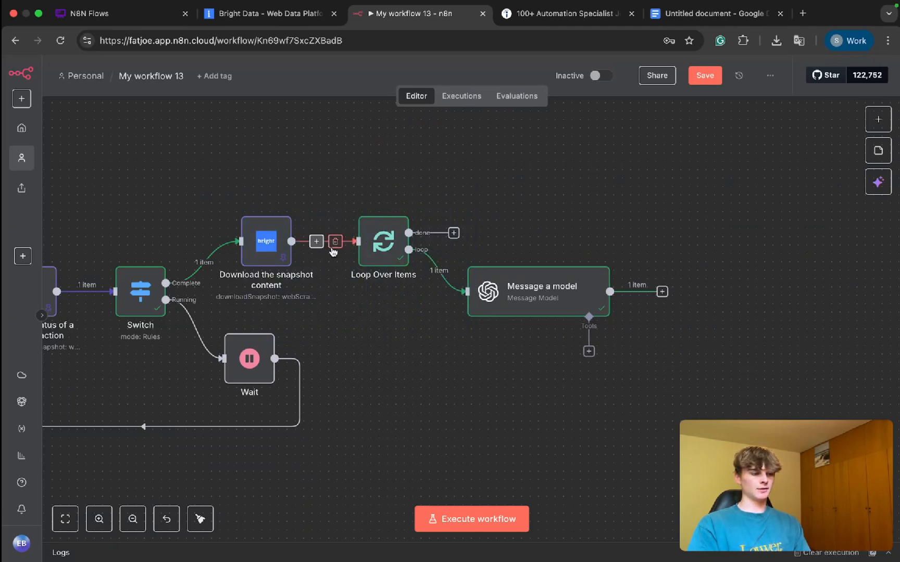
Step: Switch to Bright Data, search the Web Scrapers Library for "indeed" and open the indeed.com scrapers
click(661, 292)
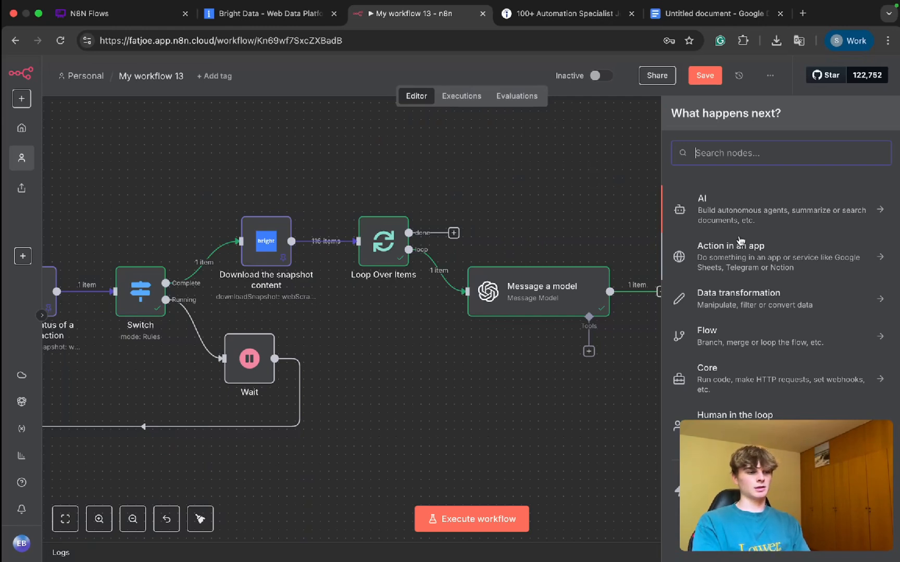
click(231, 9)
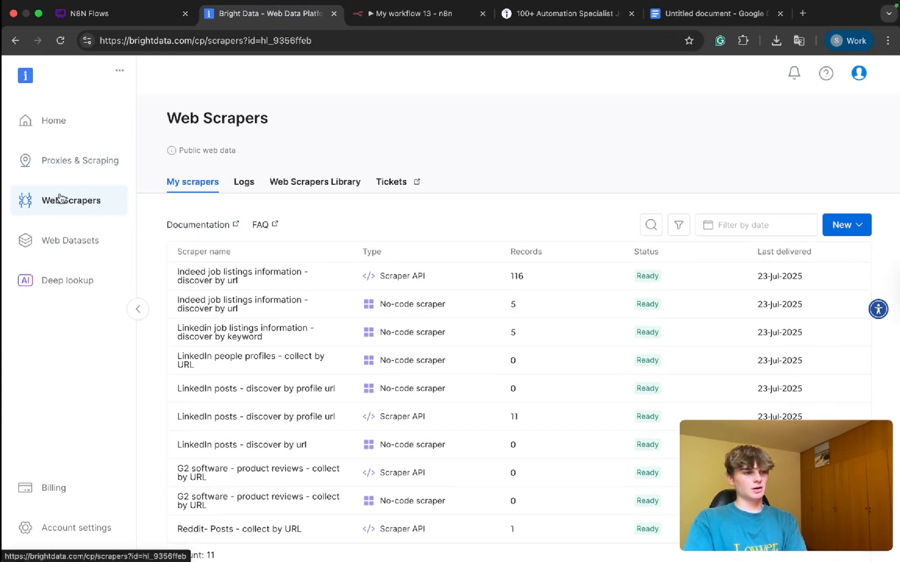
click(315, 182)
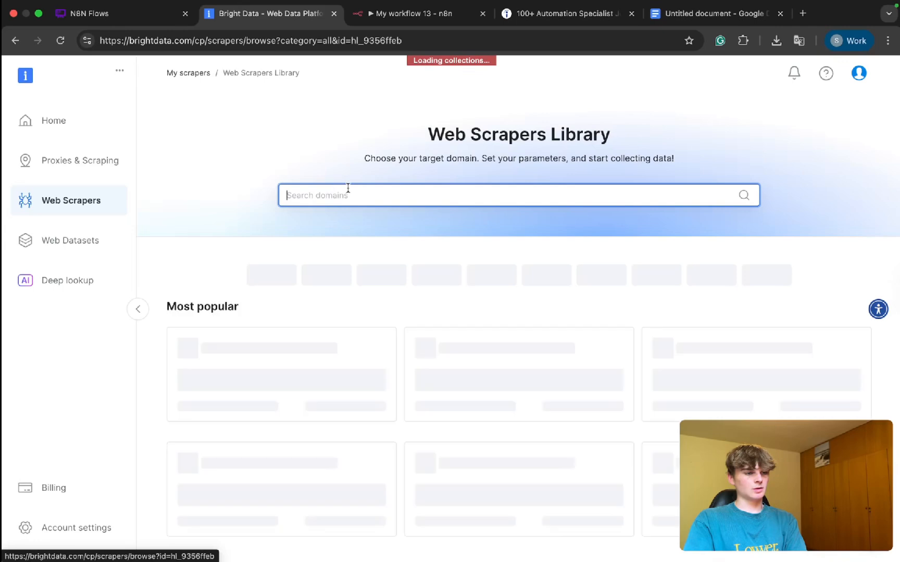
text(indeed)
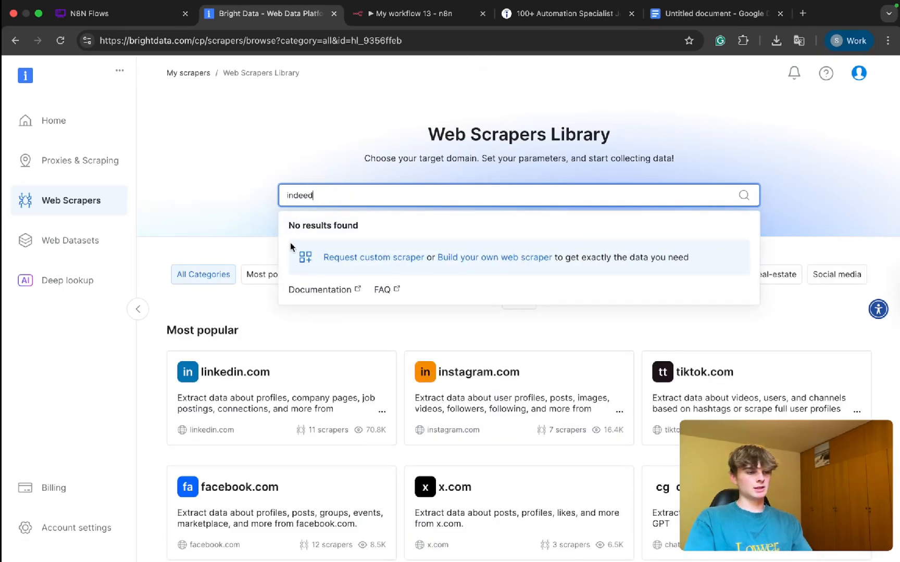
click(313, 245)
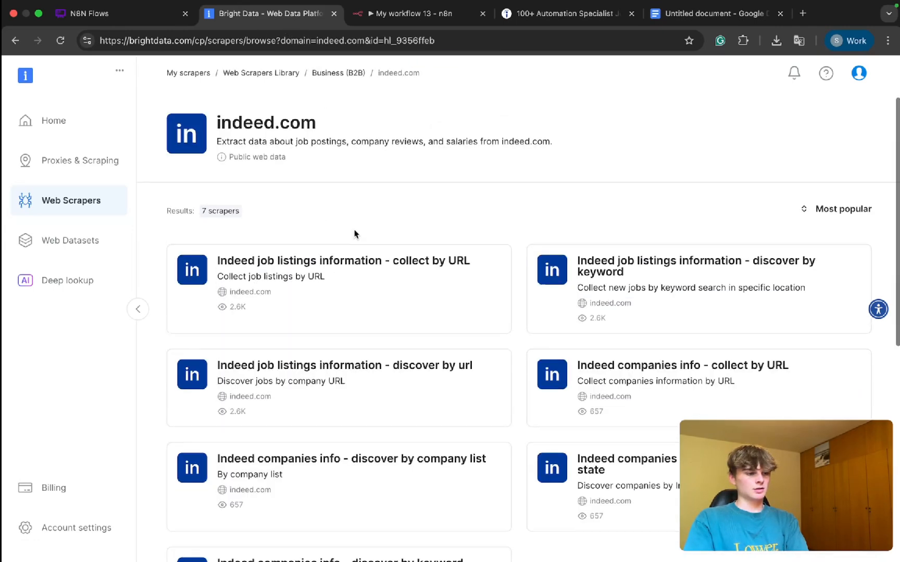
Step: Open the "Indeed job listings information - collect by URL" scraper as a No-Code Scraper and examine its sample input URLs
scroll(354, 234, down, 3)
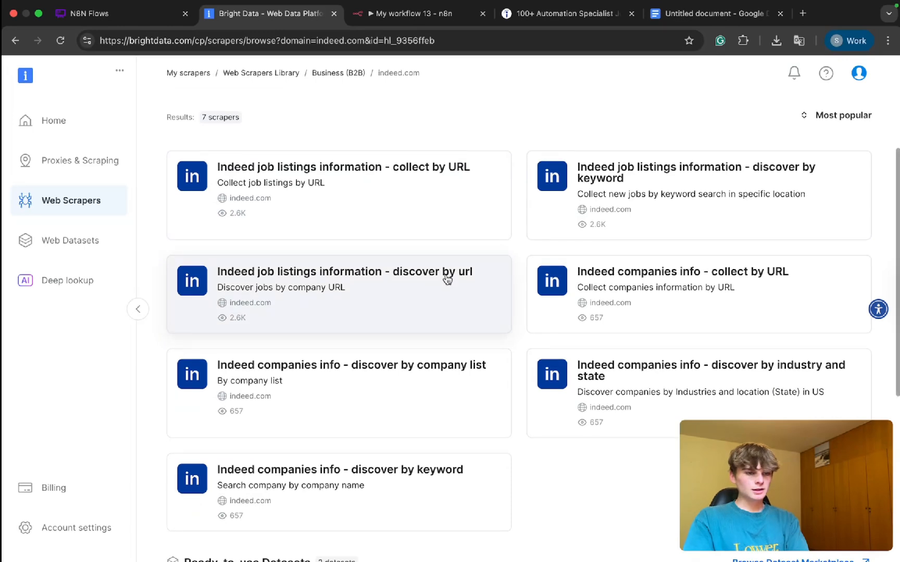
click(398, 209)
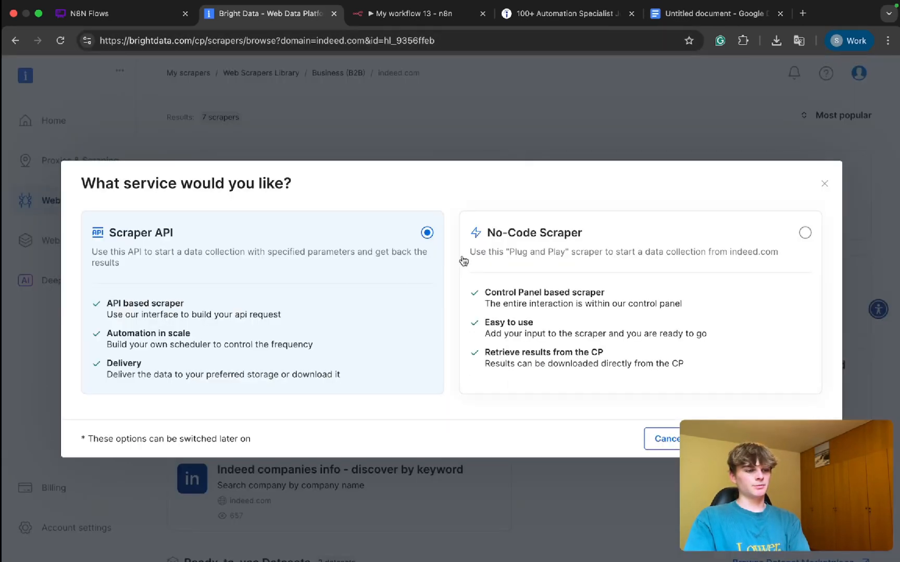
click(727, 388)
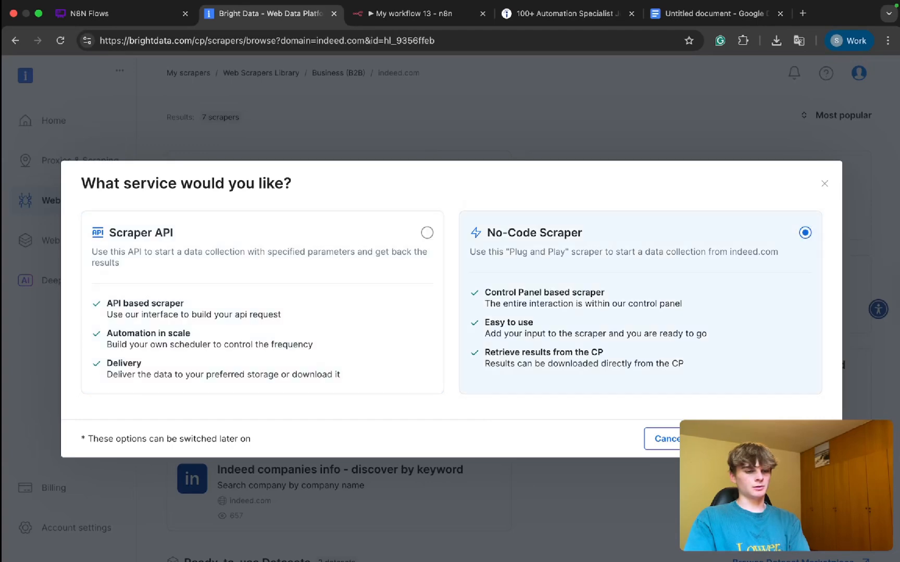
click(760, 439)
scroll(308, 148, down, 3)
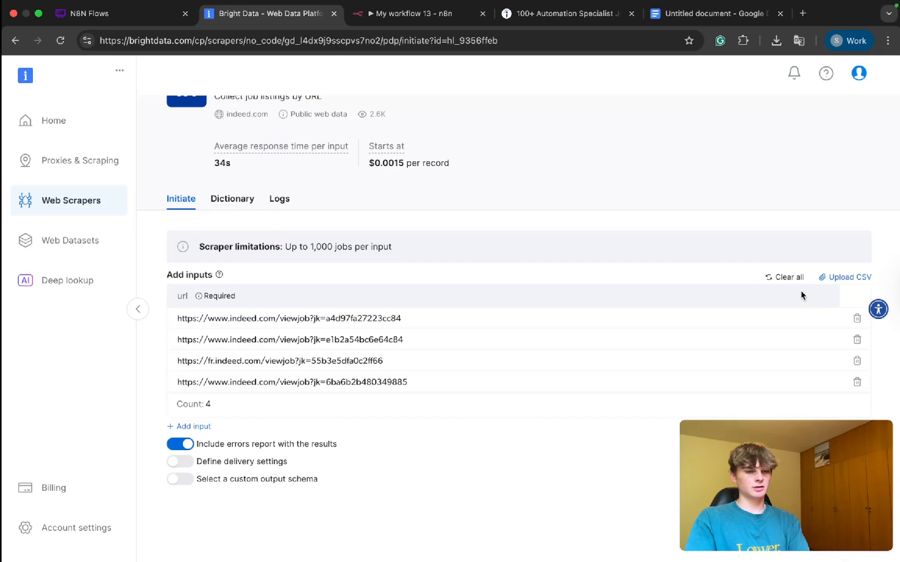
drag(401, 318, 181, 318)
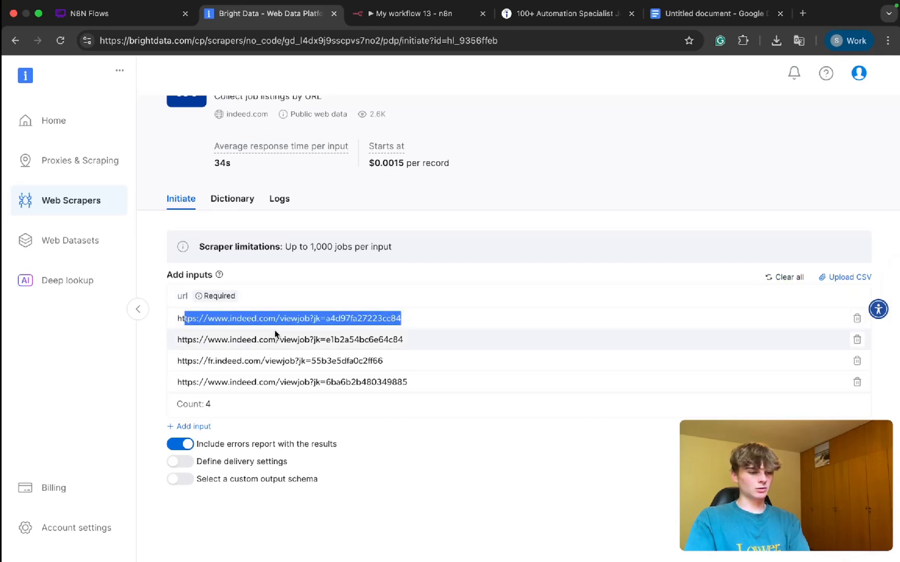
Step: Switch to the n8n workflow and copy the job's input URL from the Loop Over Items node's loop branch output
click(408, 15)
click(265, 229)
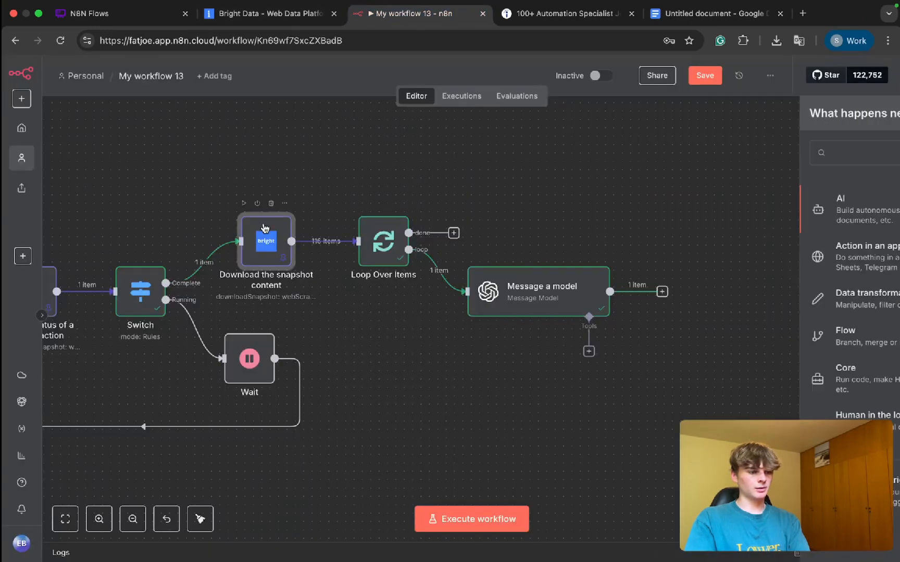
key(Return)
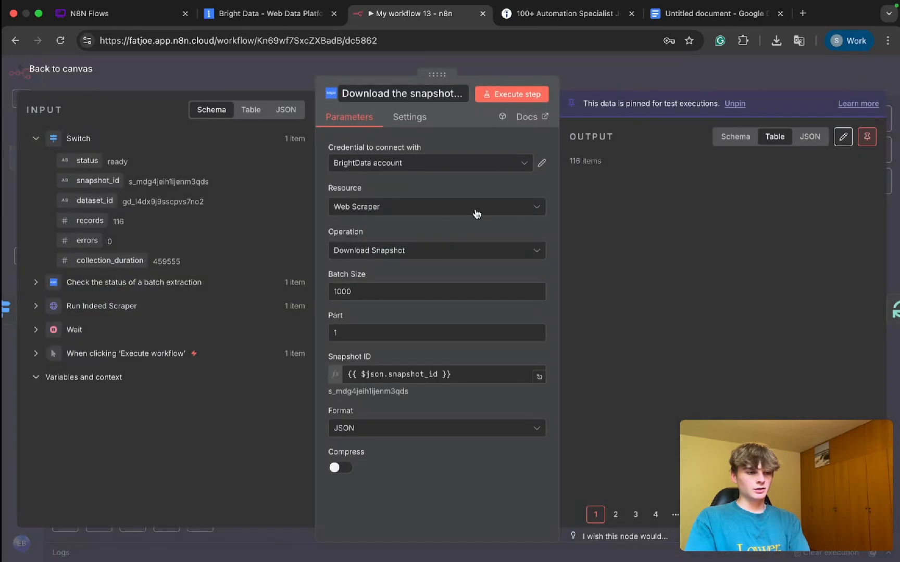
click(620, 83)
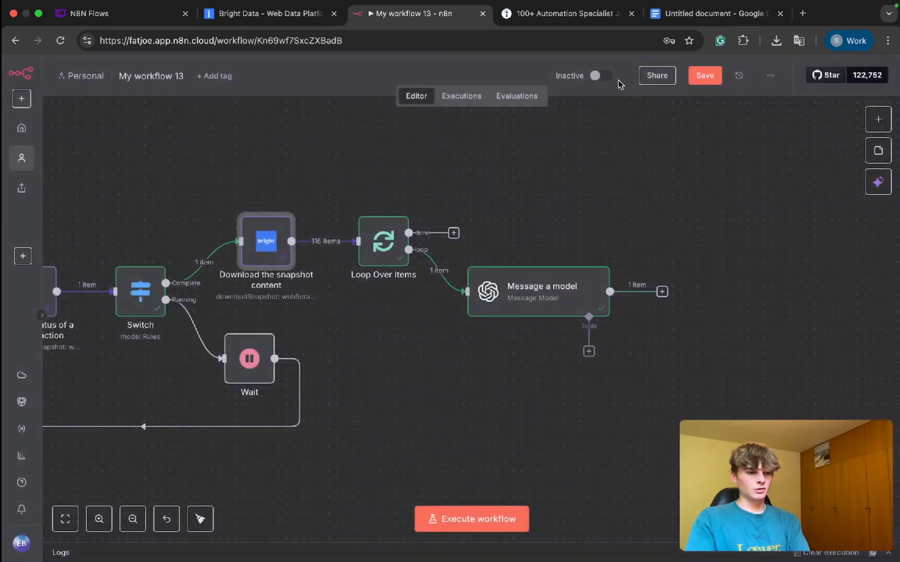
double_click(374, 251)
drag(446, 74, 241, 74)
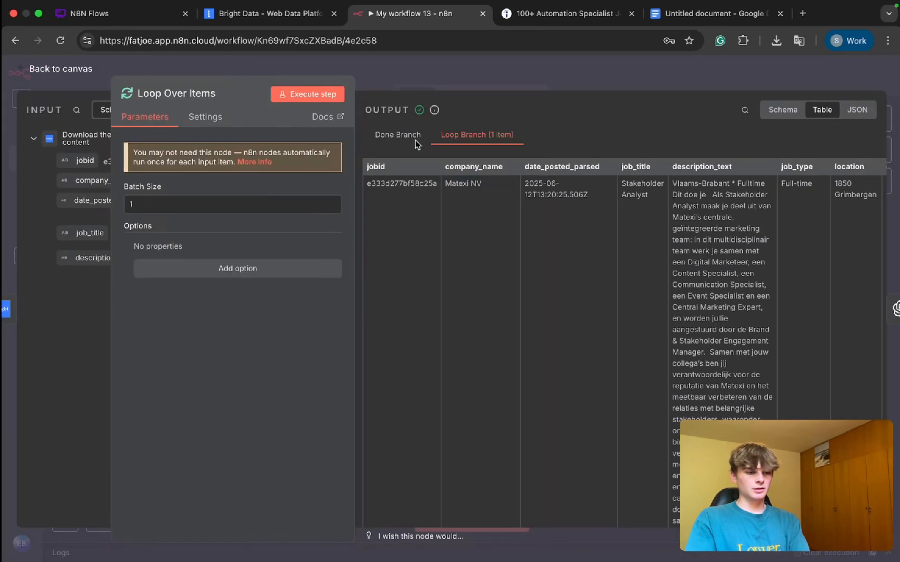
scroll(485, 171, right, 10)
scroll(485, 171, right, 10)
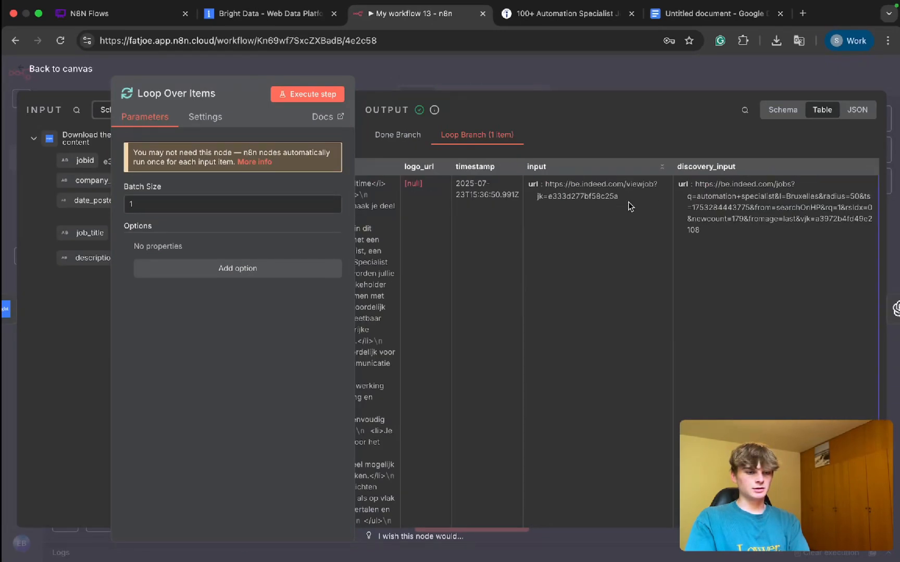
drag(626, 198, 546, 189)
key(ctrl+c)
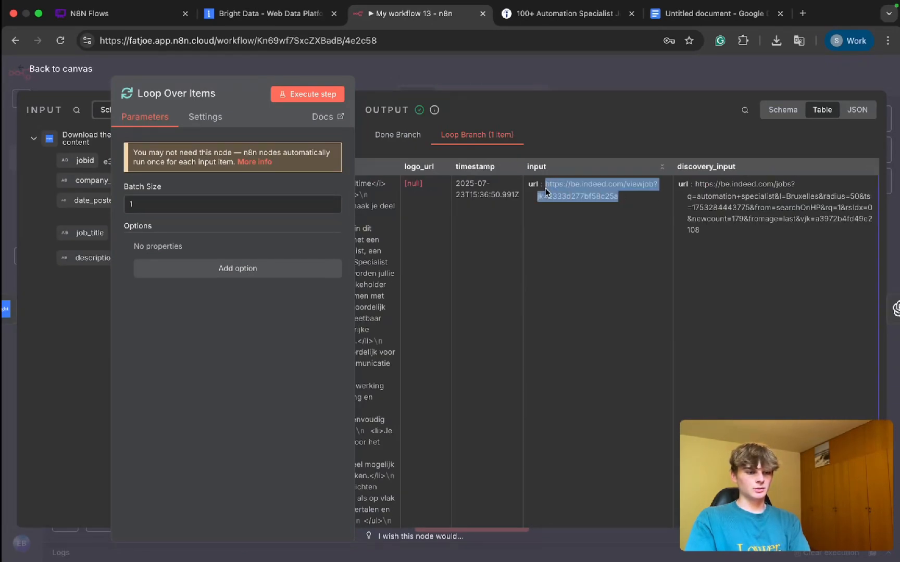
click(263, 14)
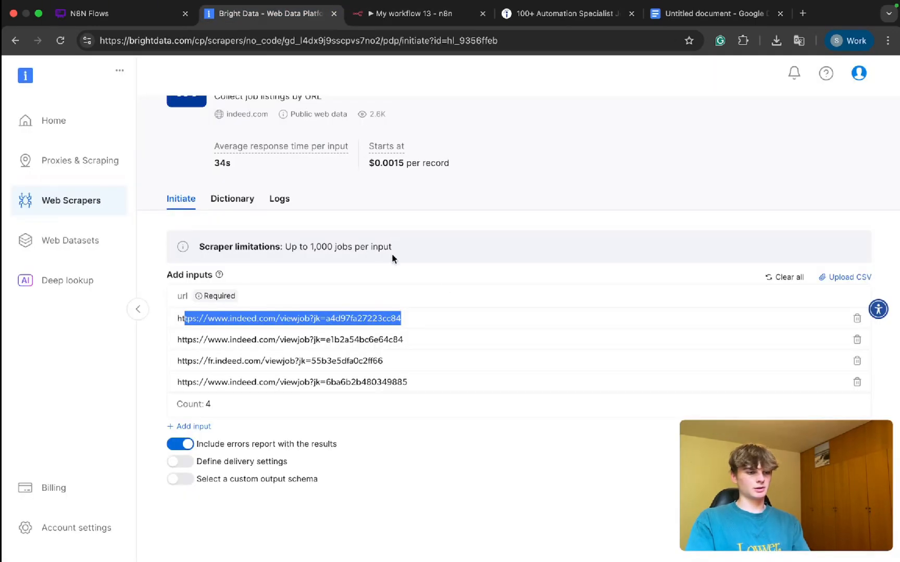
click(784, 277)
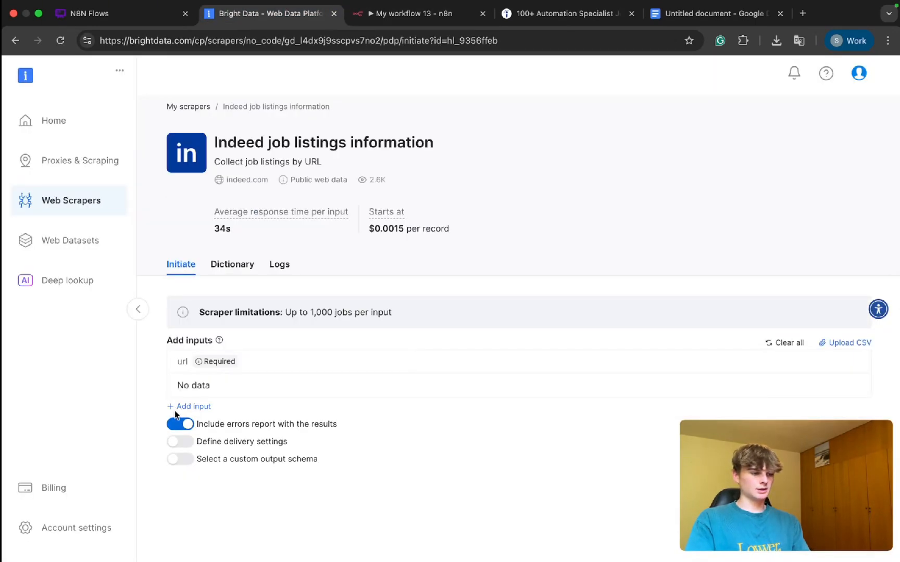
click(176, 412)
key(ctrl+v)
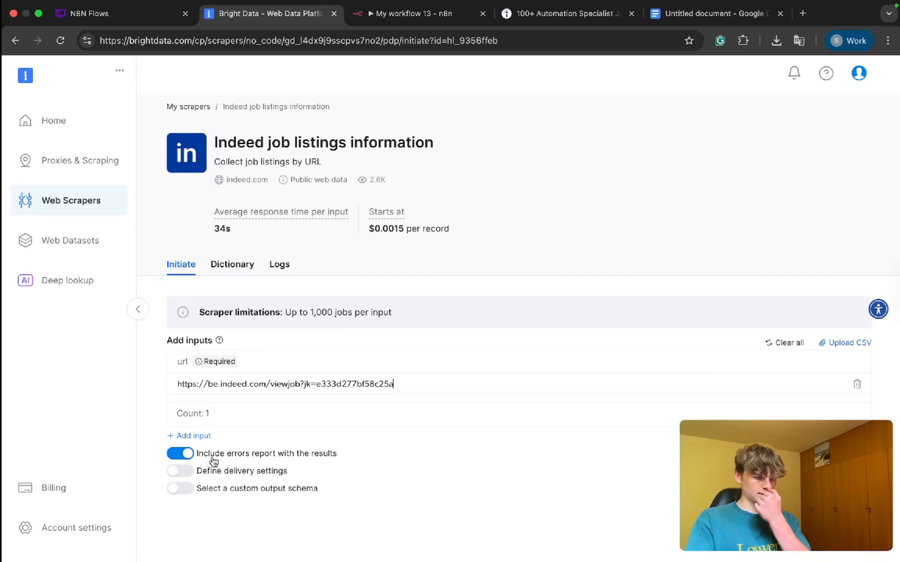
Step: Inspect the custom output schema and delivery settings options, leave both off, and start the collection
click(182, 491)
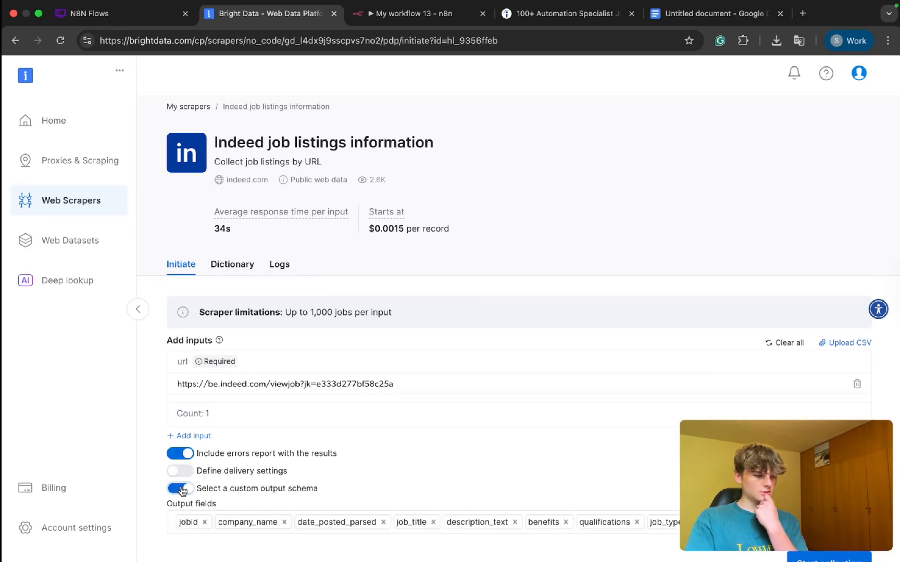
click(182, 491)
click(178, 471)
click(178, 473)
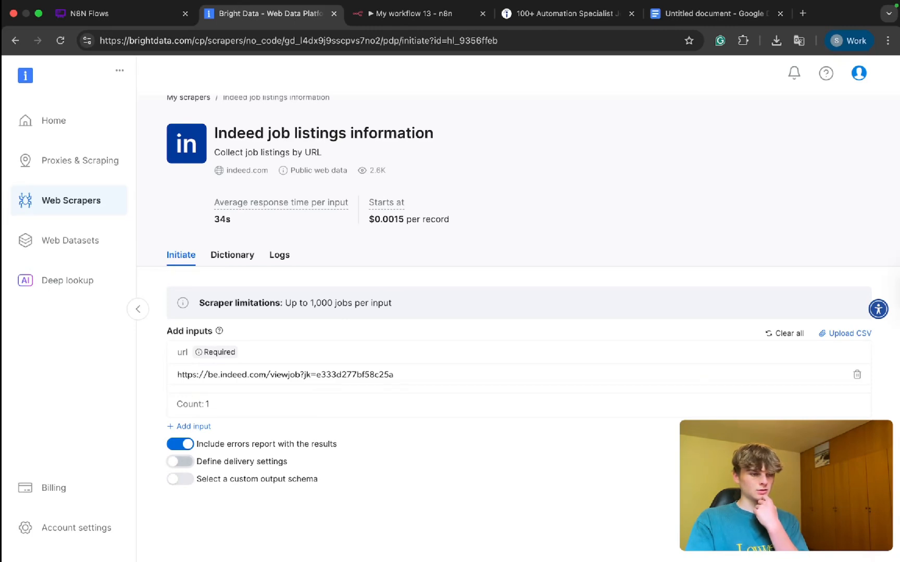
click(830, 508)
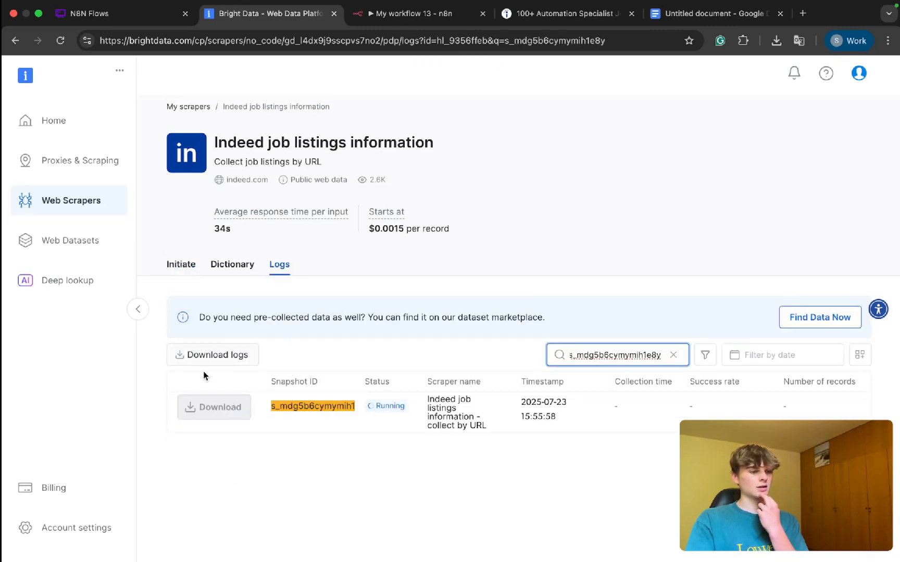
Step: Open the Billing overview, refresh it, and check the balance, consumed amount and Web Scraper API pricing
click(56, 488)
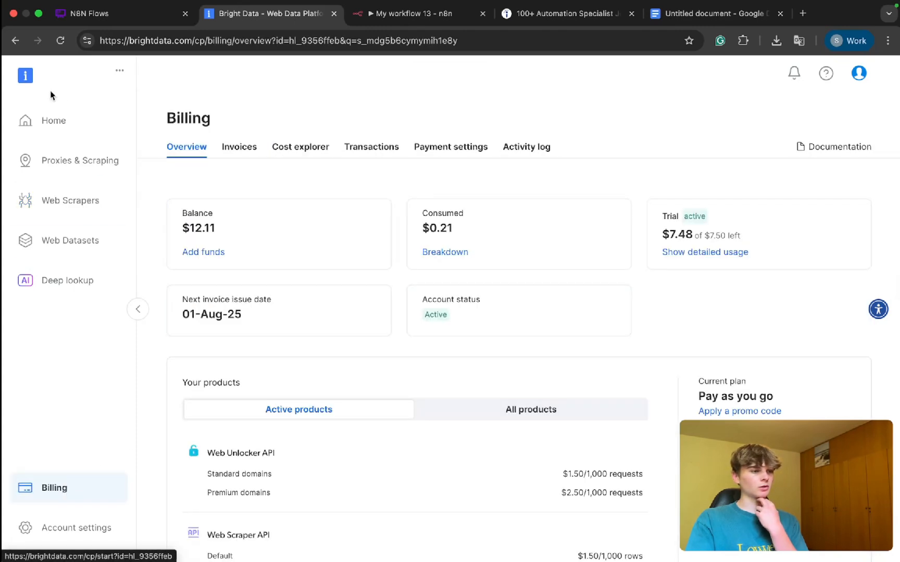
click(60, 42)
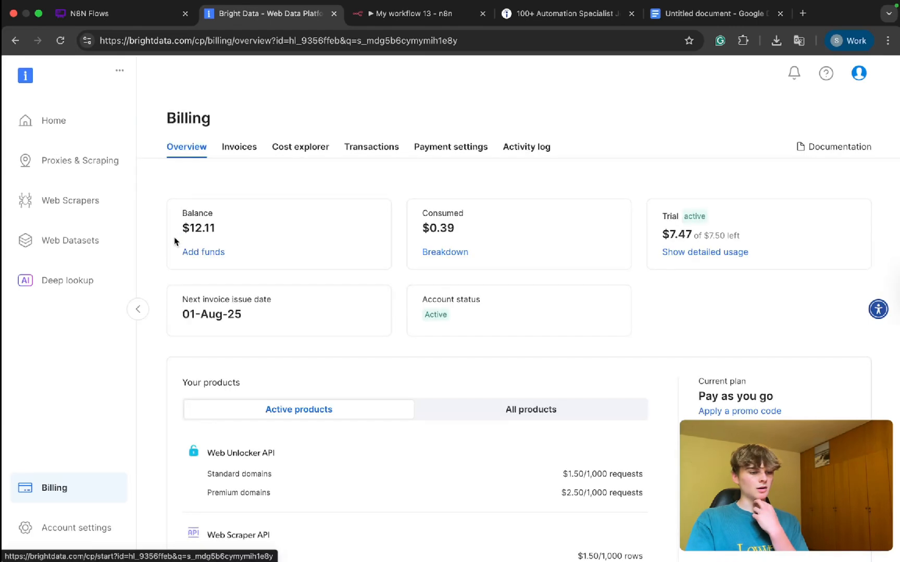
scroll(175, 241, down, 2)
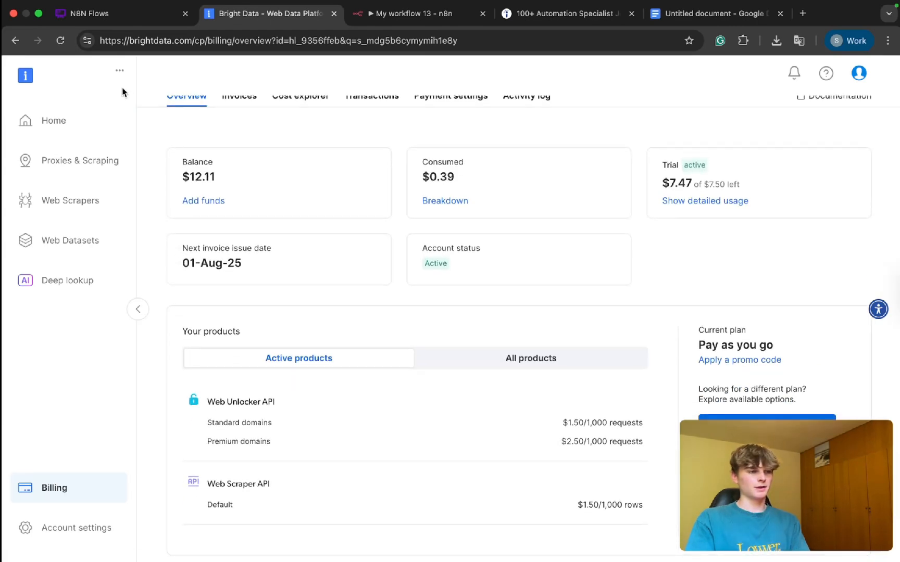
scroll(326, 217, up, 2)
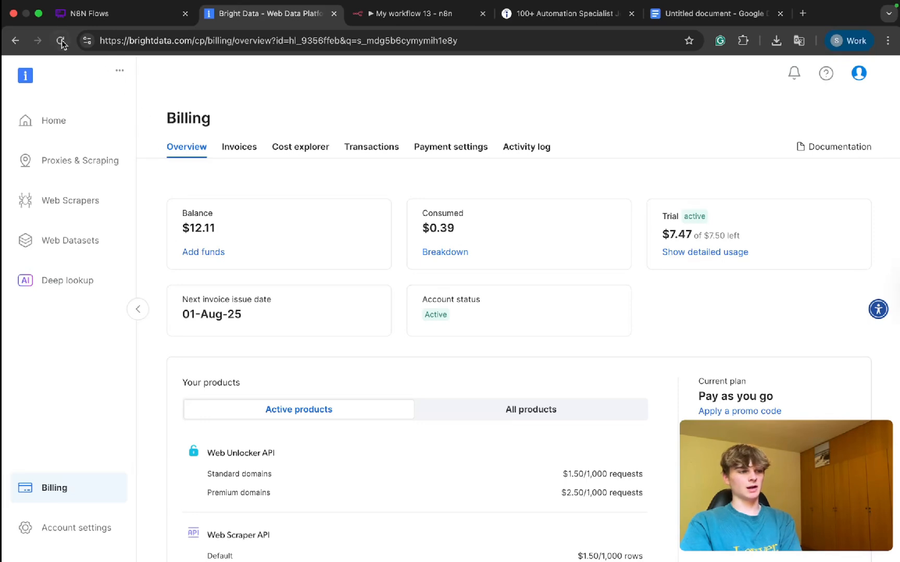
Step: Reopen the Indeed collect by URL scraper from My scrapers and show its collection logs
click(85, 208)
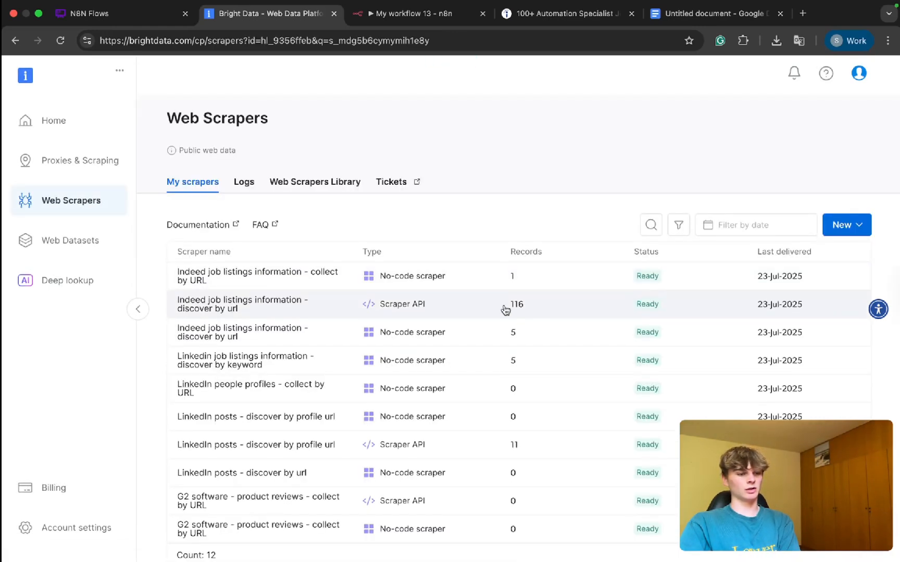
scroll(506, 310, up, 4)
scroll(525, 304, down, 4)
click(232, 281)
scroll(423, 282, down, 2)
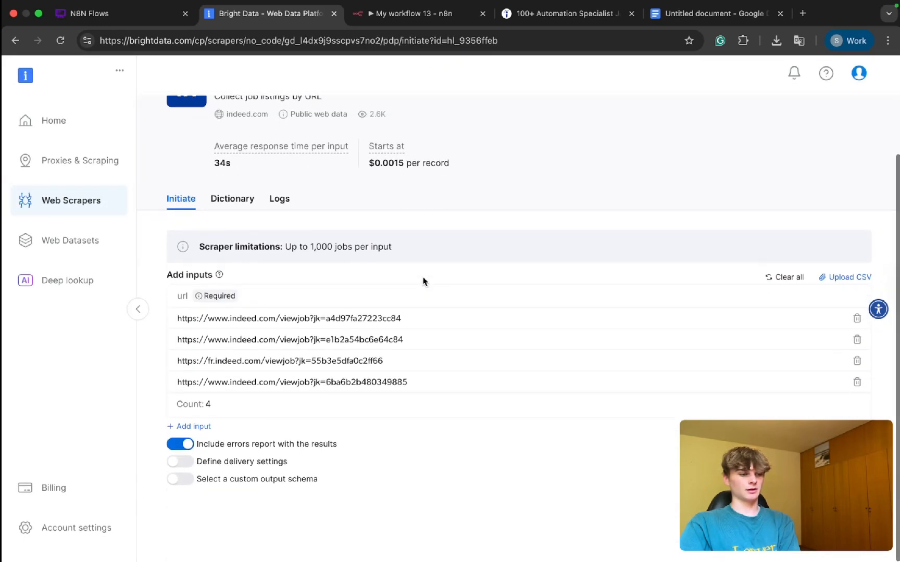
scroll(328, 257, up, 2)
click(280, 235)
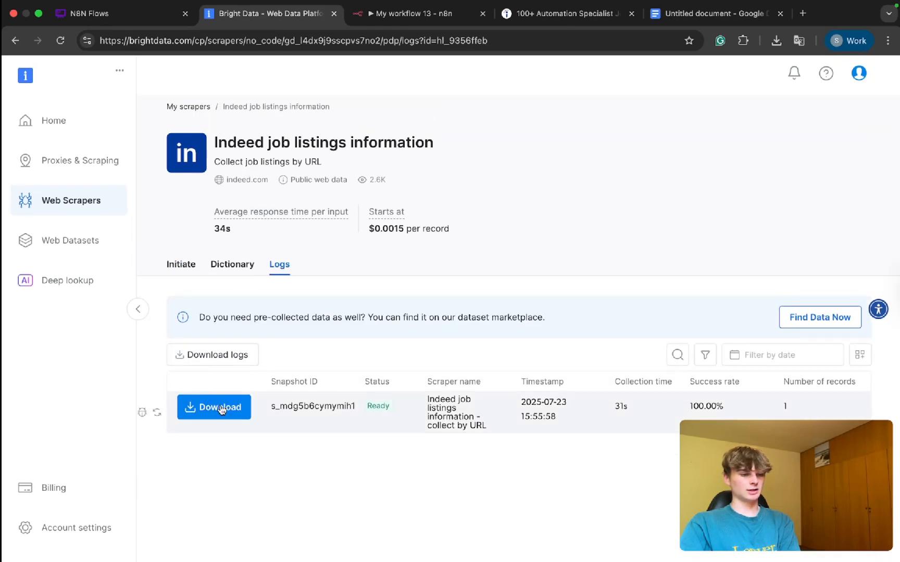
Step: Download the ready snapshot of the Indeed collect by URL scraper in JSON format
scroll(337, 422, right, 5)
scroll(337, 421, left, 5)
click(217, 405)
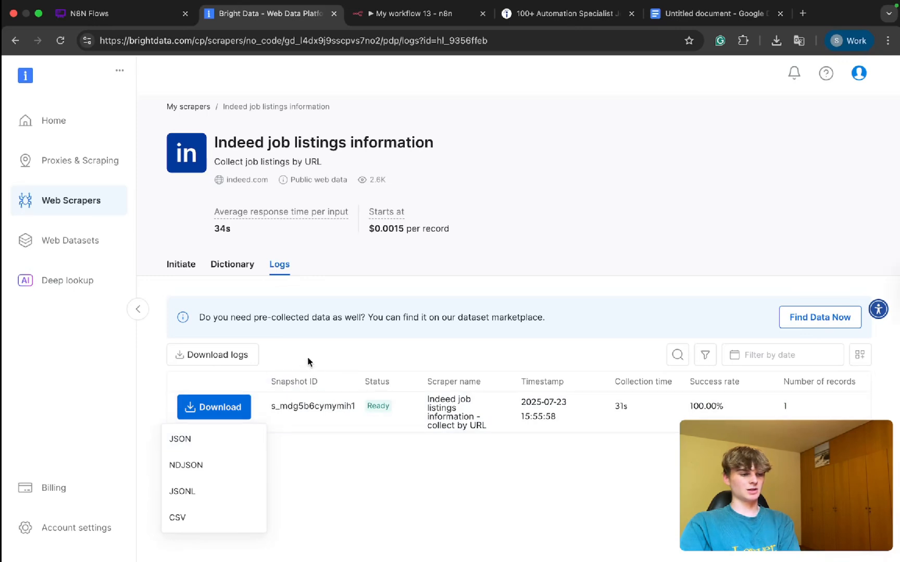
scroll(307, 395, right, 2)
scroll(308, 411, left, 2)
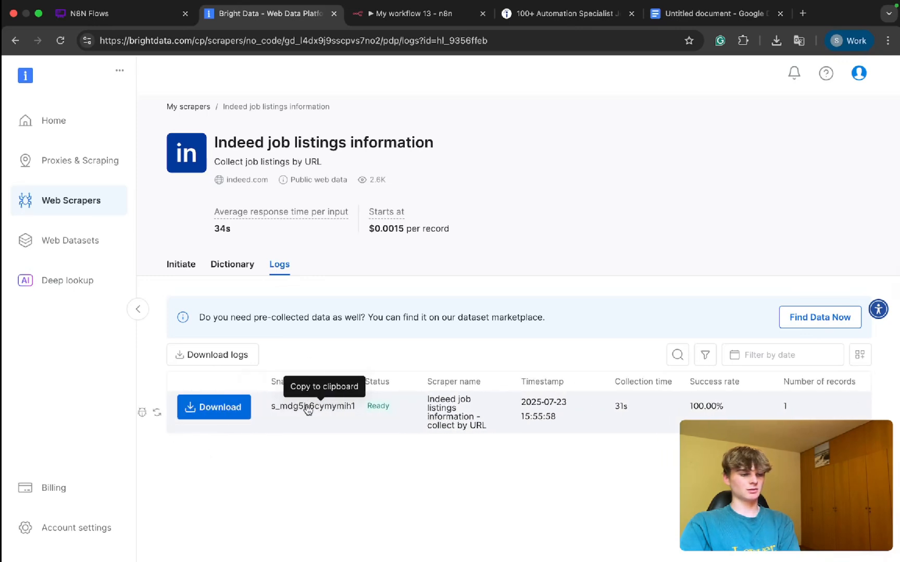
click(219, 414)
click(225, 445)
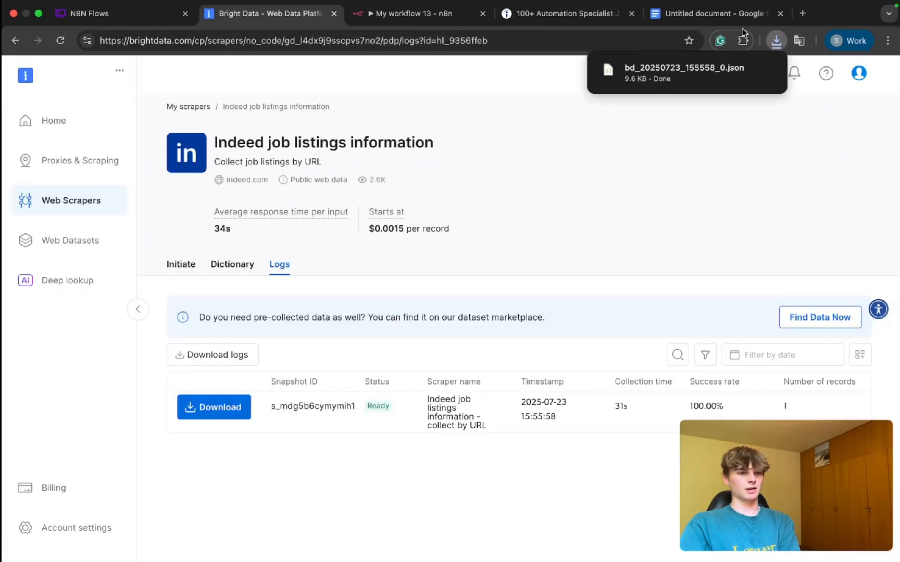
Step: Locate the downloaded bd_20250723_155558_0.json in the Downloads folder and open it in Cursor
click(743, 70)
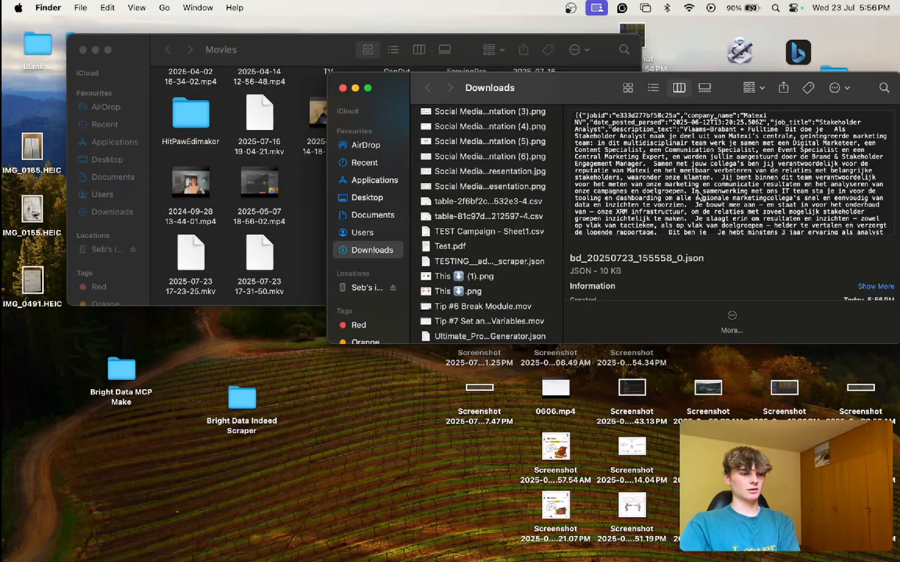
key(ctrl+Right)
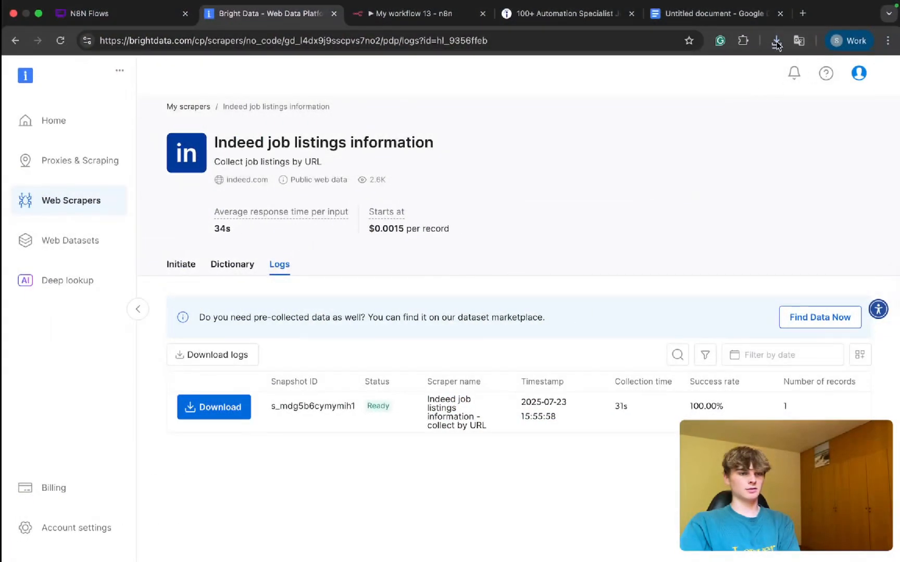
click(771, 41)
click(743, 93)
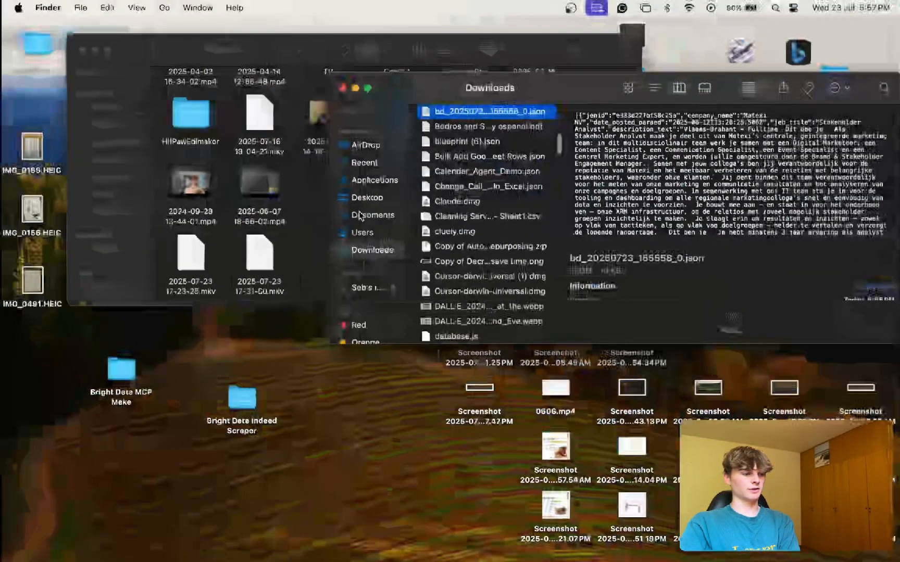
double_click(457, 113)
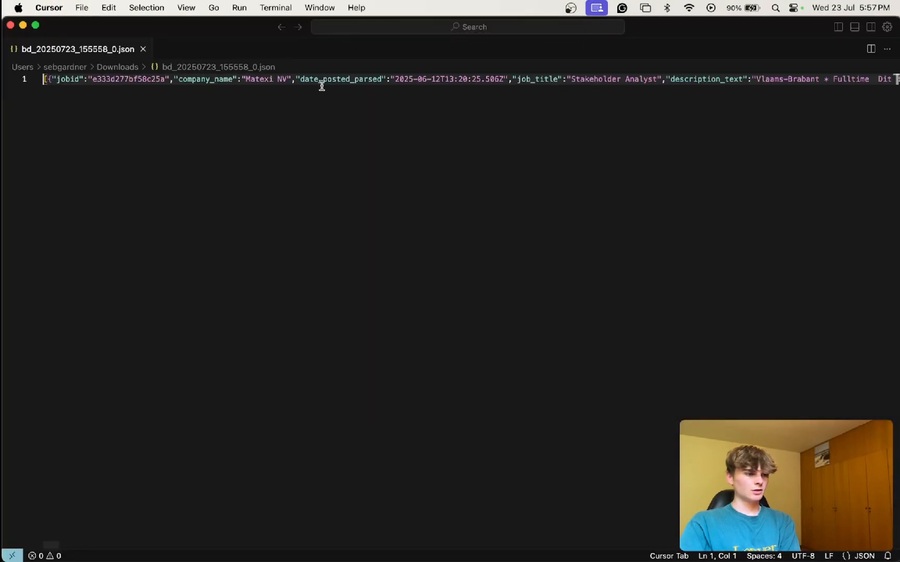
Step: Look through the company, job title and description fields in the JSON and copy the file's entire contents
scroll(322, 86, right, 2)
scroll(322, 86, right, 15)
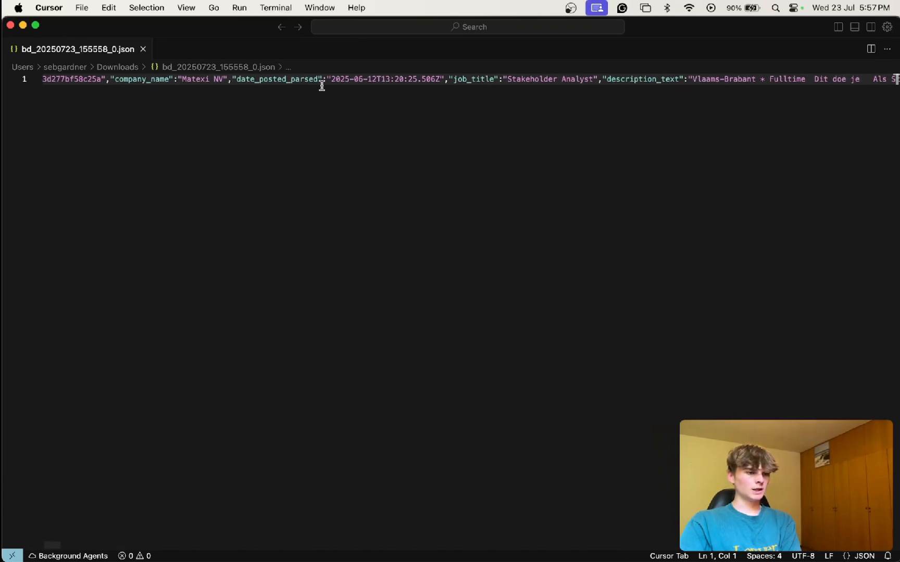
scroll(322, 86, right, 10)
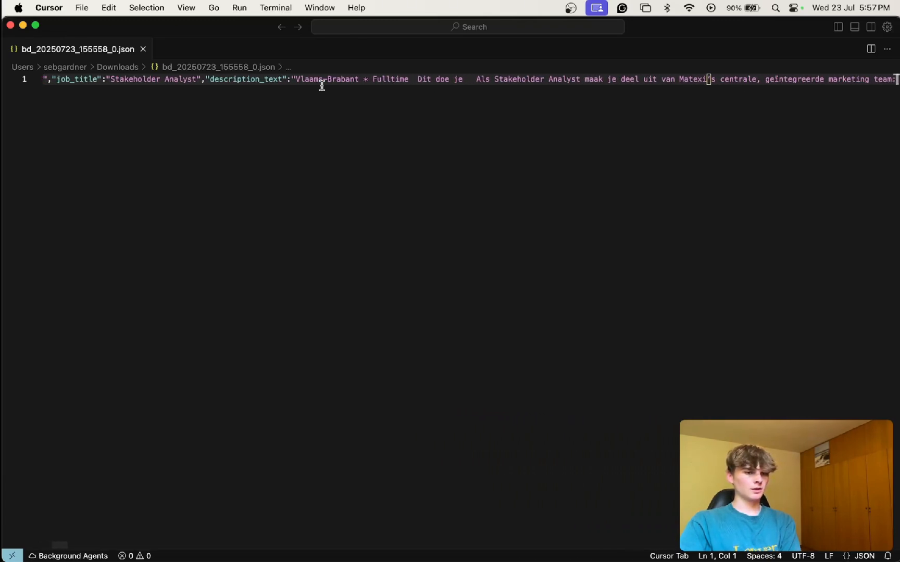
double_click(315, 81)
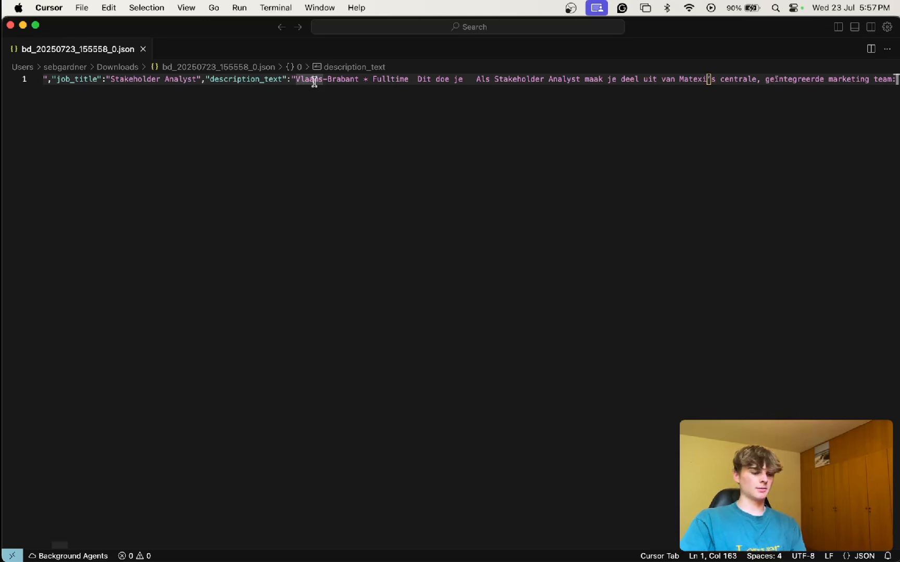
key(super+a)
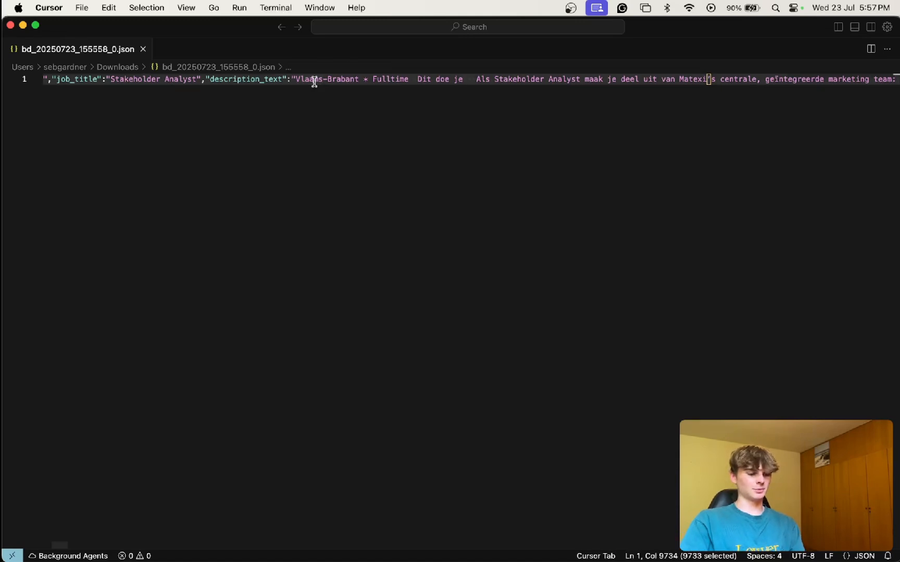
Step: Switch to Chrome, open chatgpt.com in a new tab, and ask "is there a website url in here:" followed by the copied JSON
key(ctrl+Right)
key(super+t)
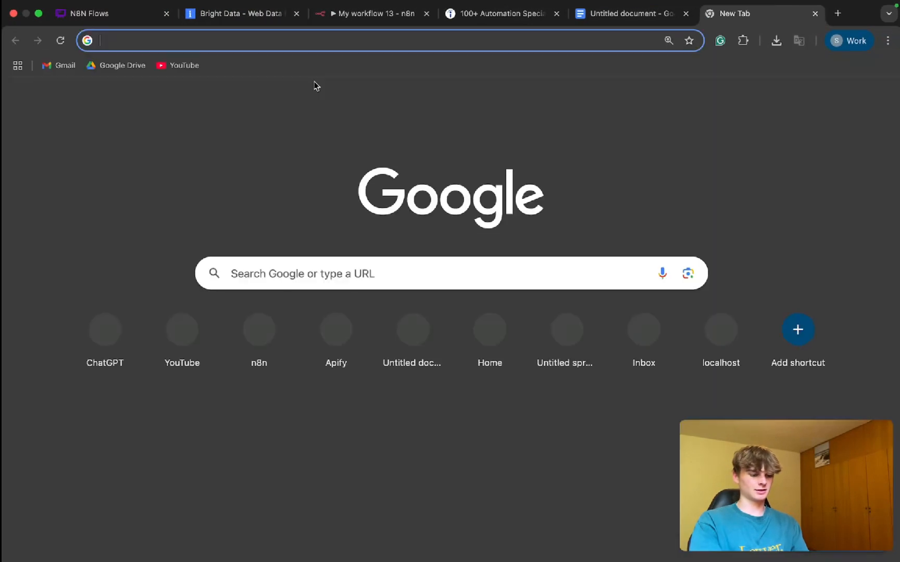
text(chatgpt.com)
key(Return)
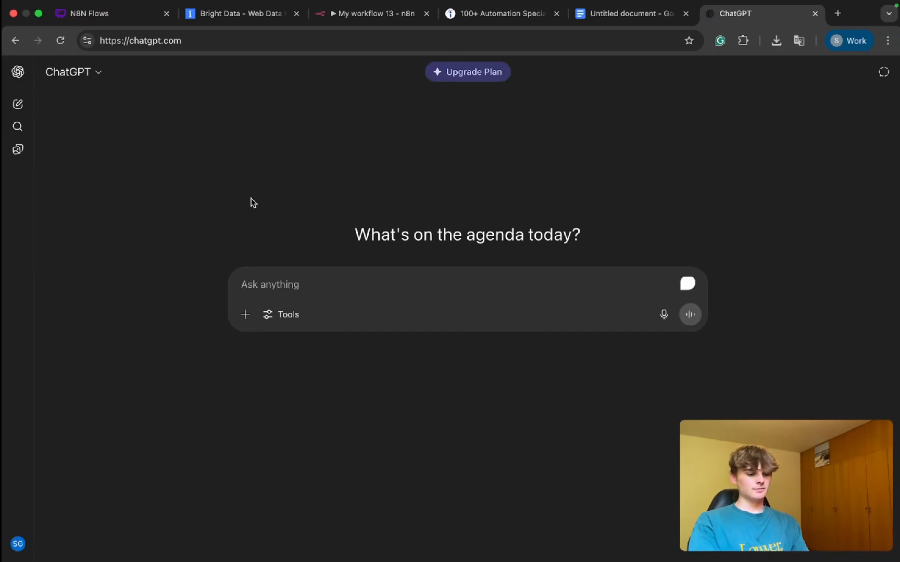
text(is there w)
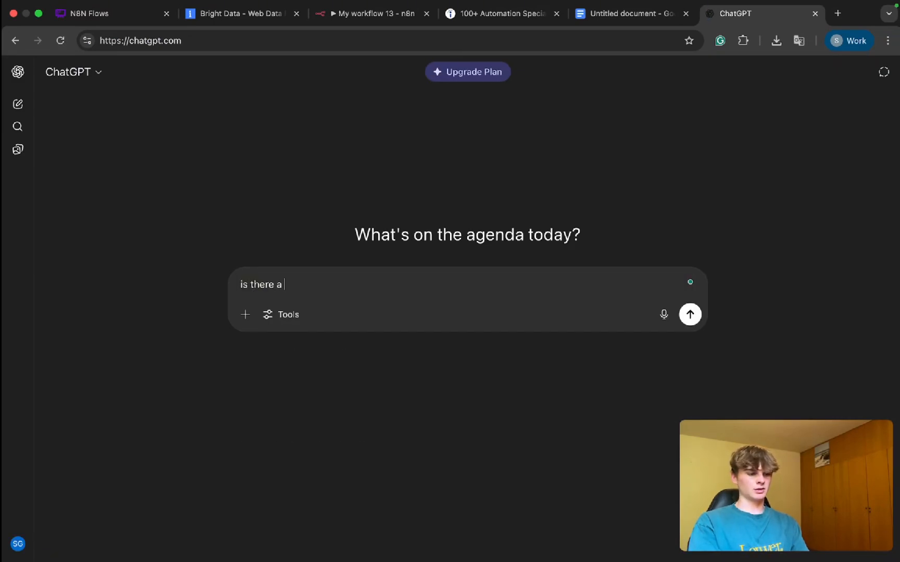
text(website url in h)
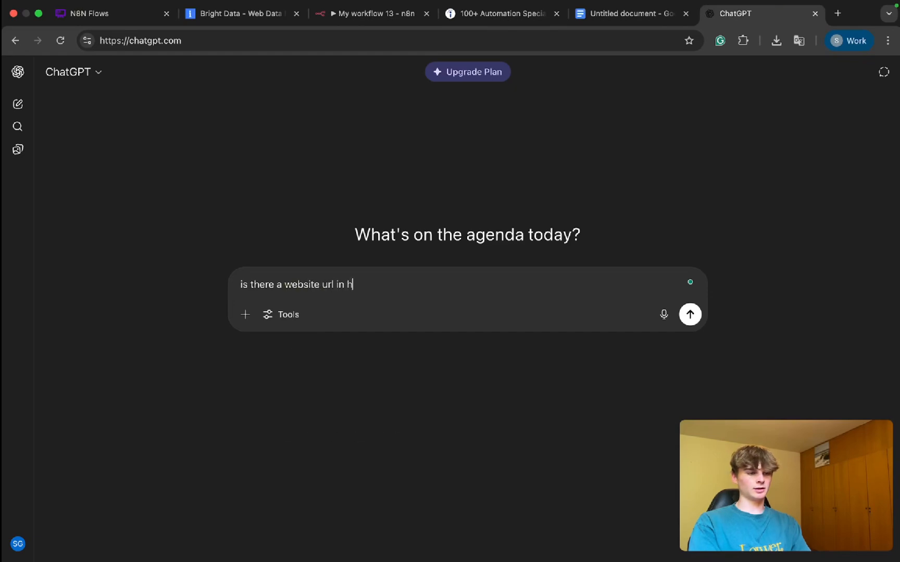
text(ere:)
key(super+v)
key(Return)
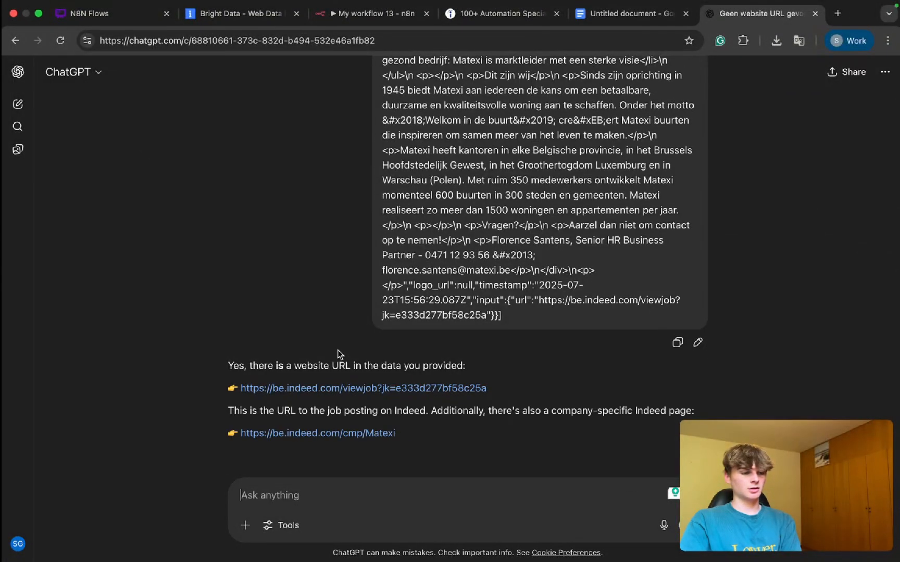
Step: Read ChatGPT's answer, open its Indeed company page link for Matexi, and pass the human verification
drag(320, 360, 460, 371)
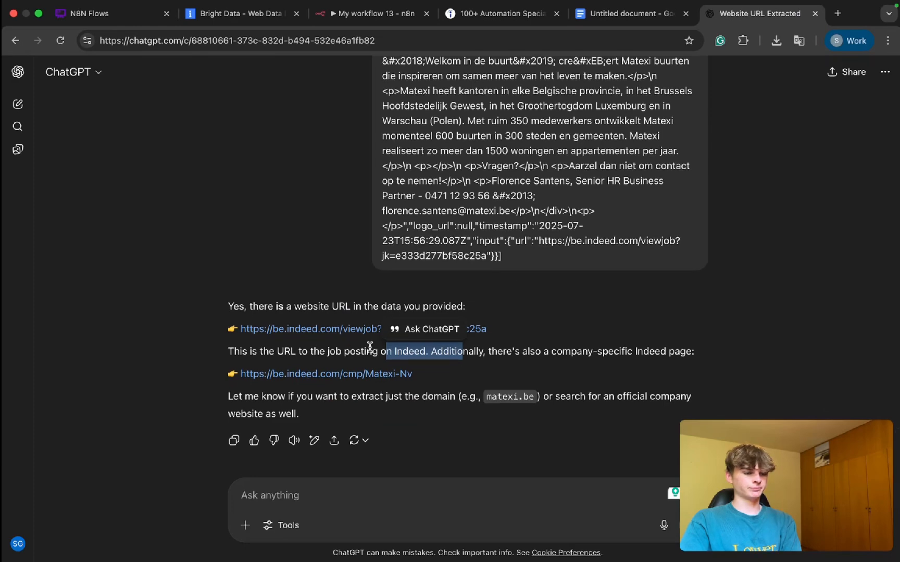
click(369, 347)
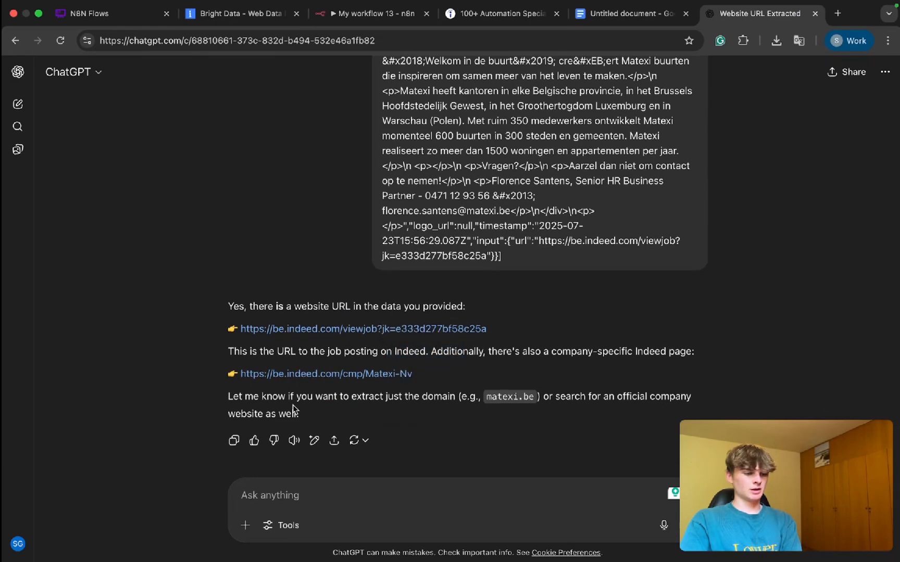
drag(293, 405, 417, 403)
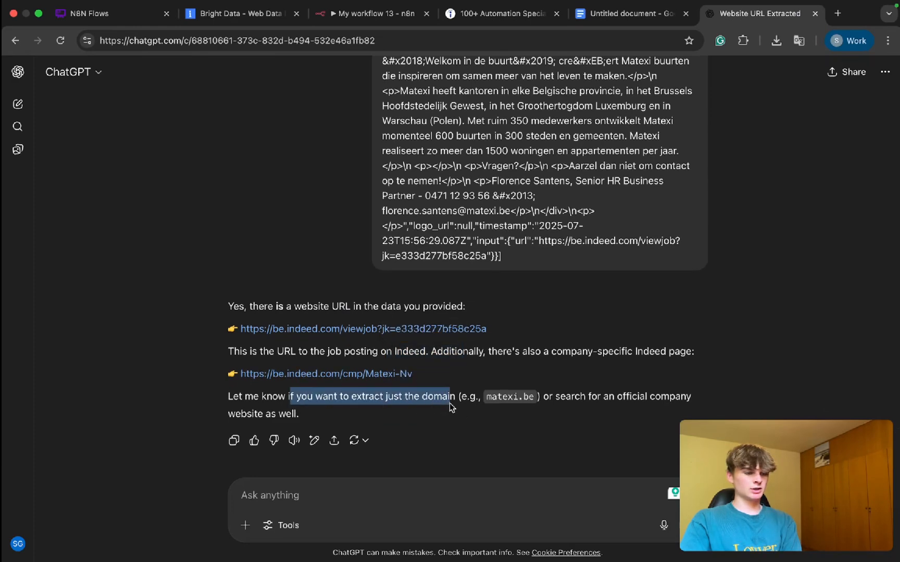
click(365, 374)
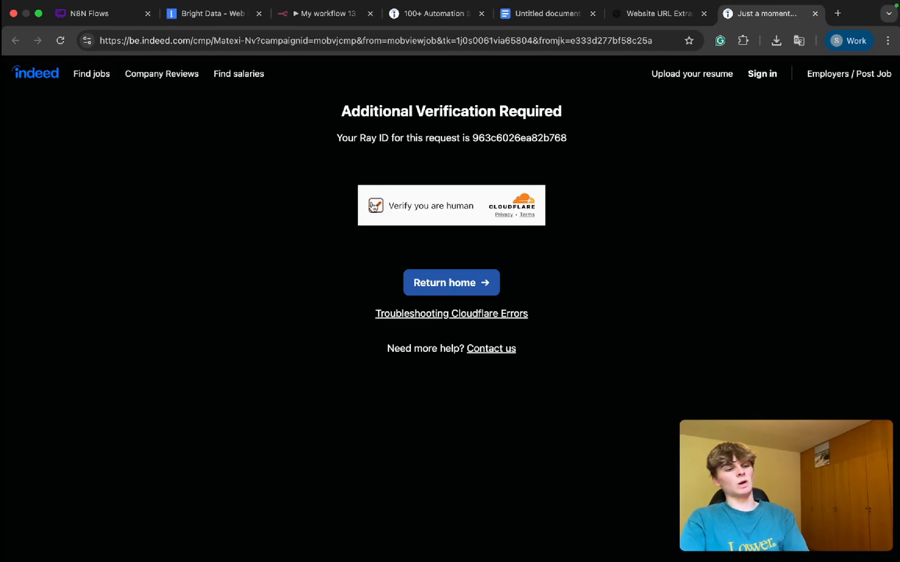
click(372, 207)
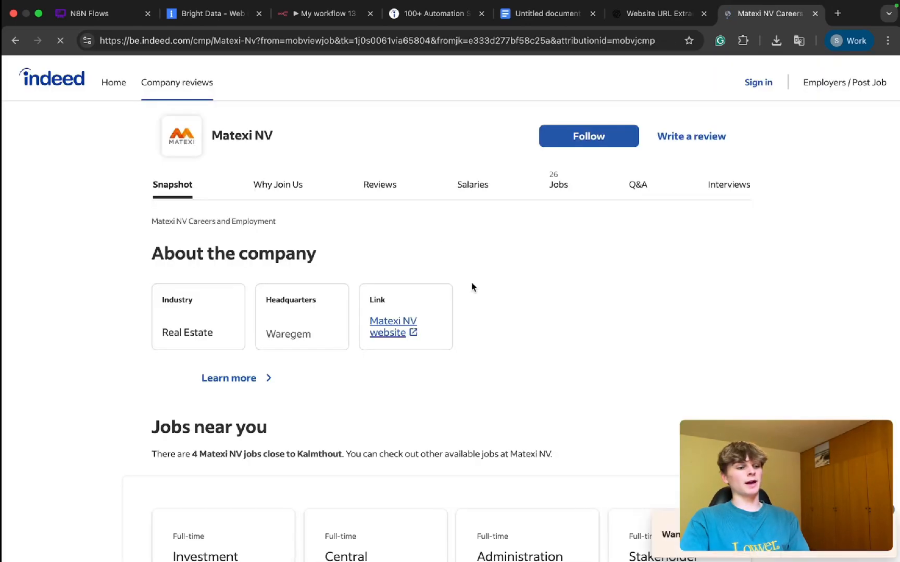
Step: Check the company details on the Indeed page, open the Matexi NV website link, and close the website again
scroll(432, 290, down, 3)
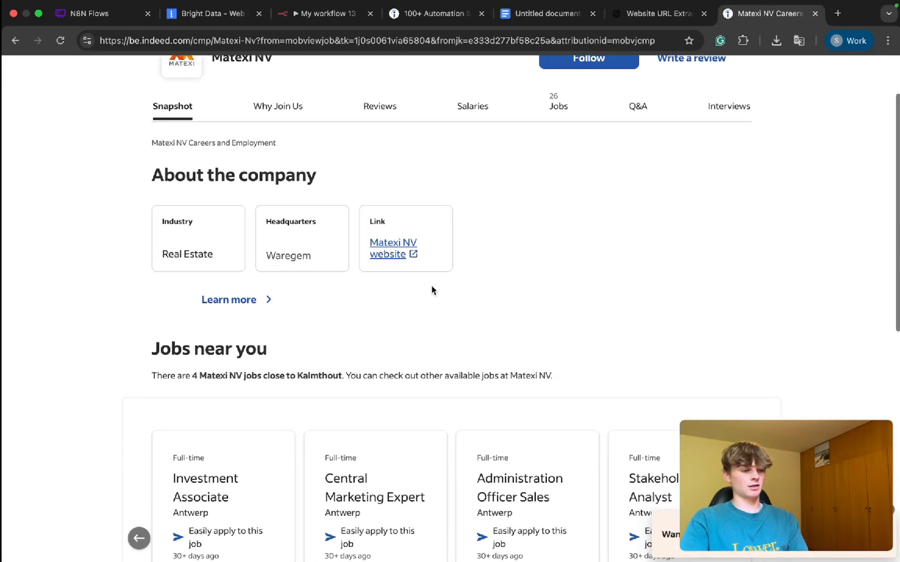
scroll(431, 292, up, 1)
click(392, 289)
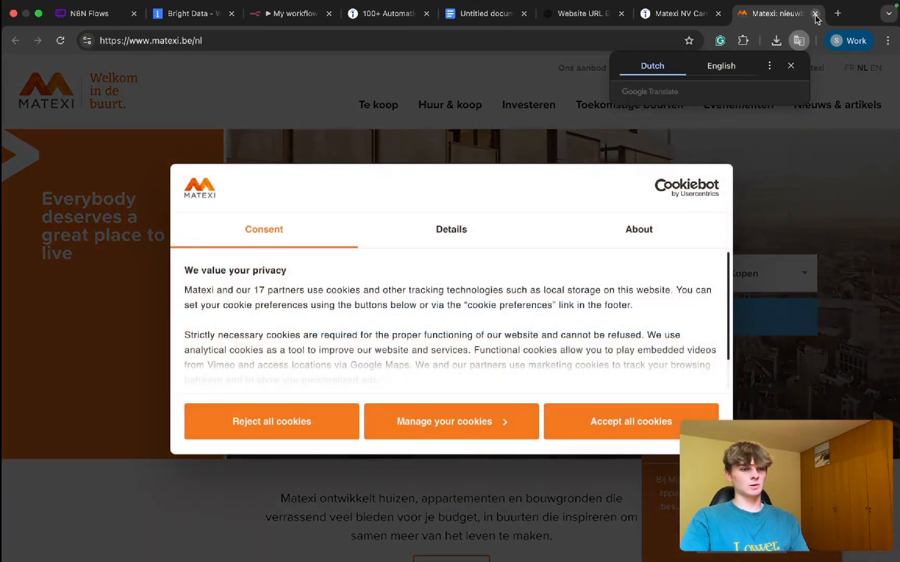
click(815, 13)
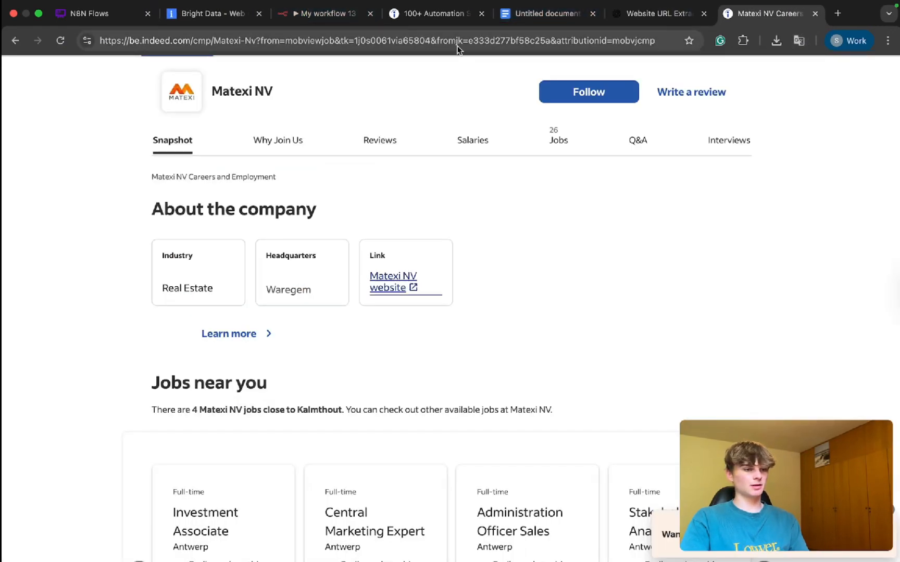
Step: Inspect the parameters in the Matexi Indeed company page's address and copy the full URL
click(208, 47)
key(super+c)
click(249, 45)
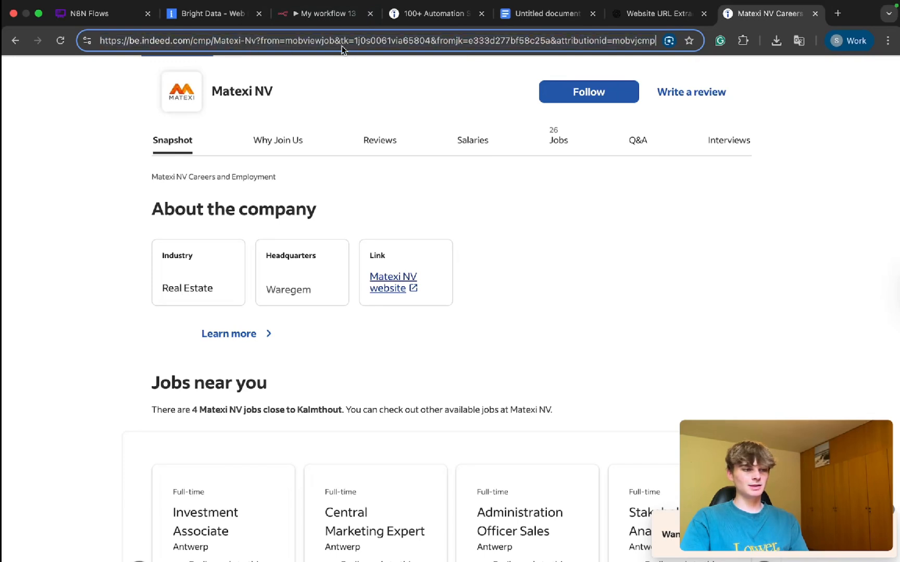
drag(391, 41, 627, 49)
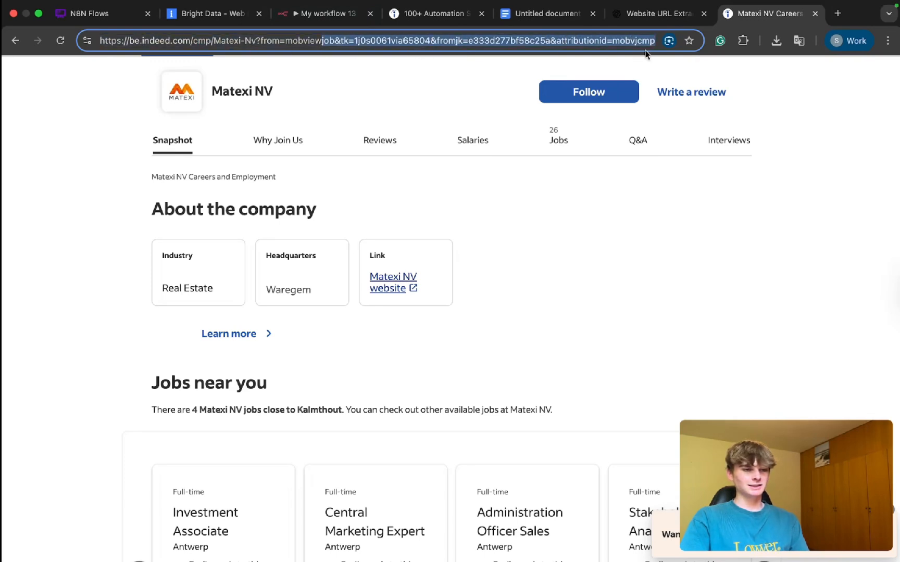
triple_click(537, 42)
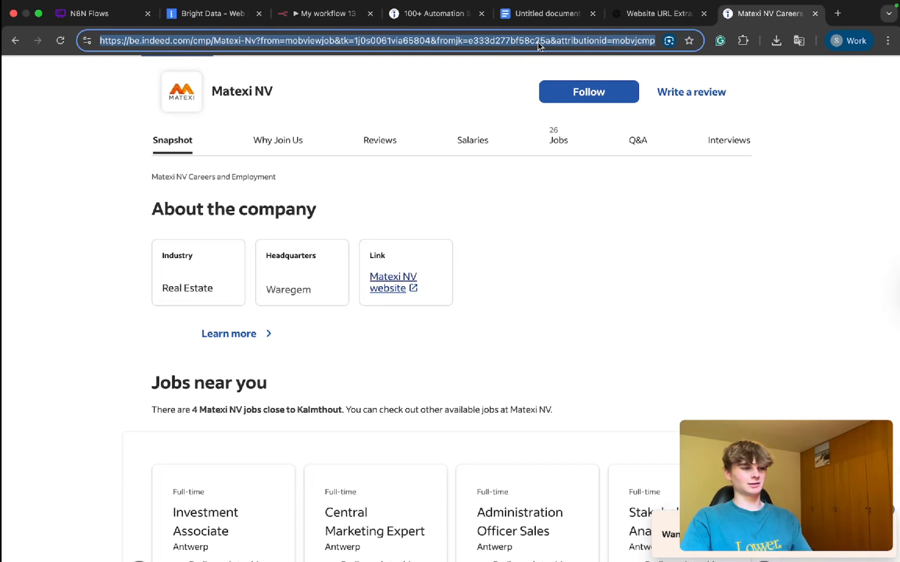
Step: Back in Bright Data, try to replace the collect by URL scraper's sample inputs with the copied Matexi company page URL
click(311, 14)
click(211, 14)
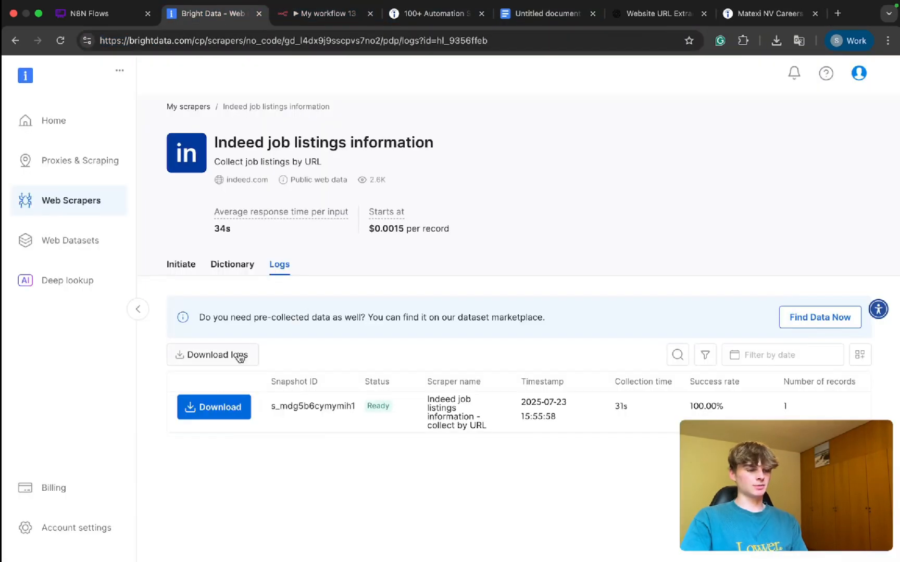
click(190, 269)
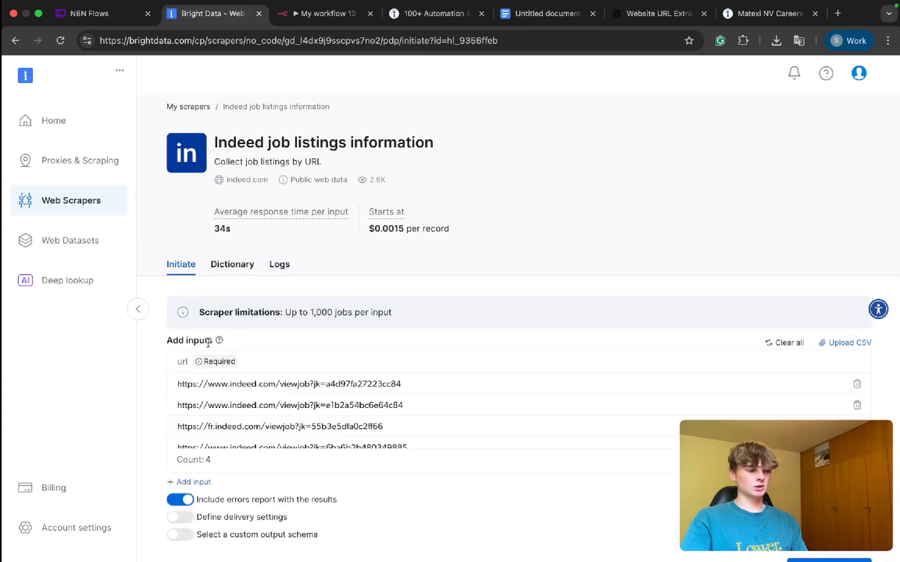
click(765, 344)
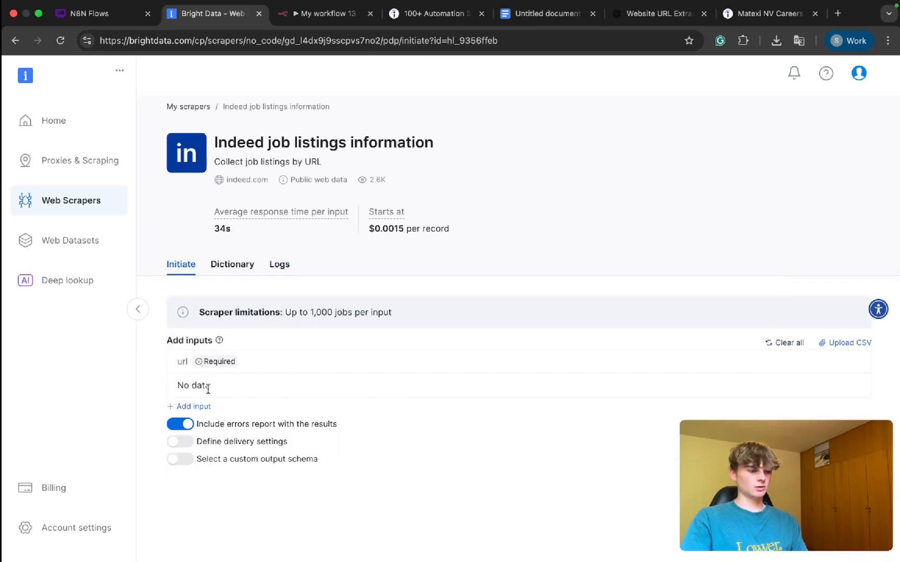
click(182, 407)
key(super+v)
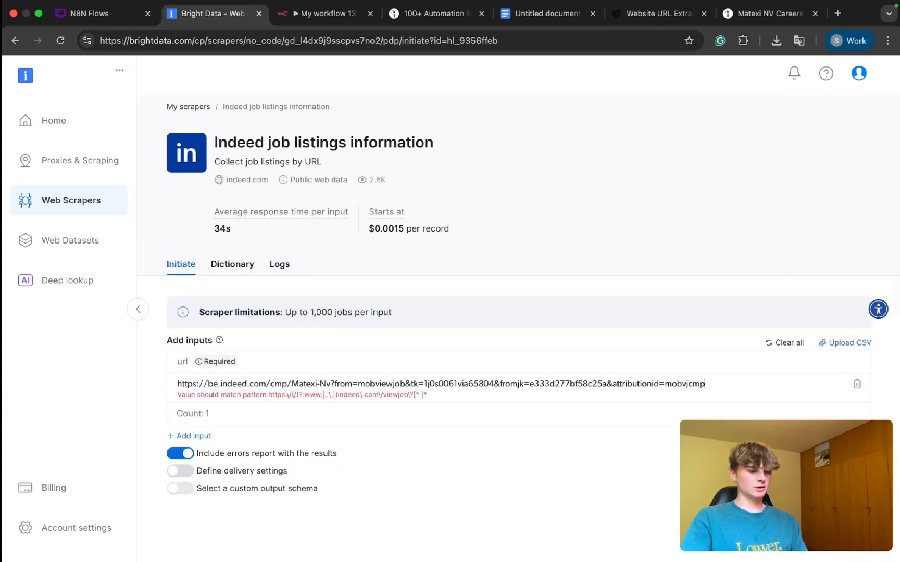
key(Return)
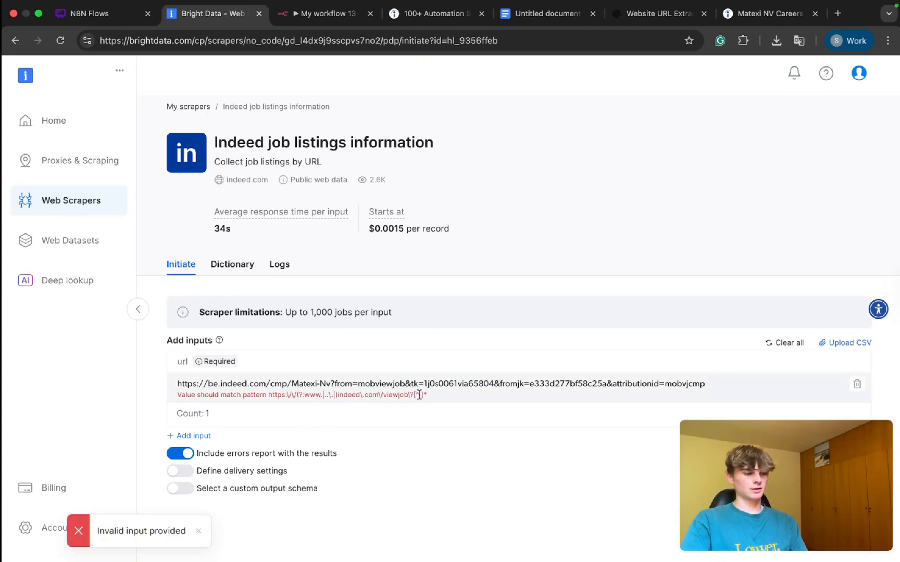
Step: Clear the company page URL from the input row and return to the My scrapers list
double_click(444, 383)
key(ctrl+a)
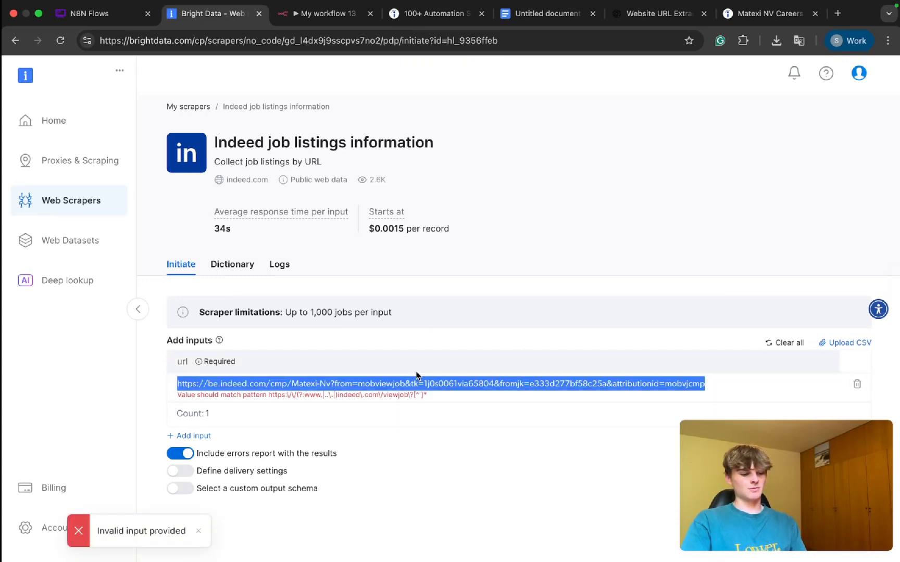
key(BackSpace)
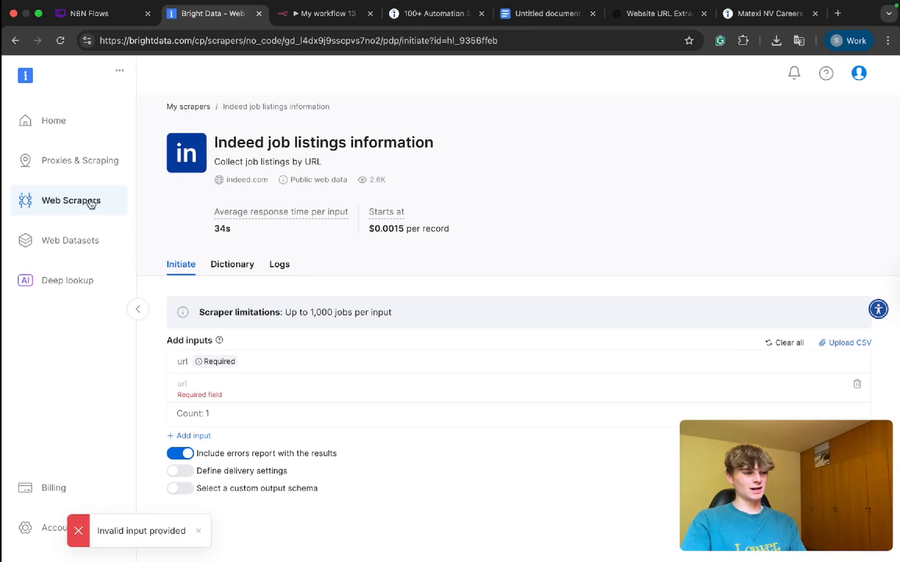
click(195, 108)
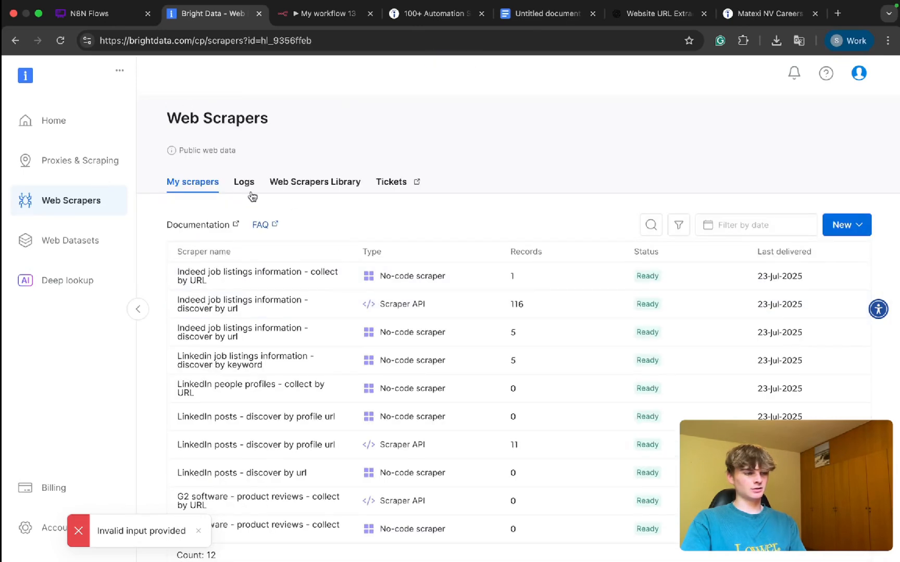
Step: Find indeed.com in the Web Scrapers Library and open its job listings discover by URL scraper as a No-Code Scraper
click(290, 185)
text(ind)
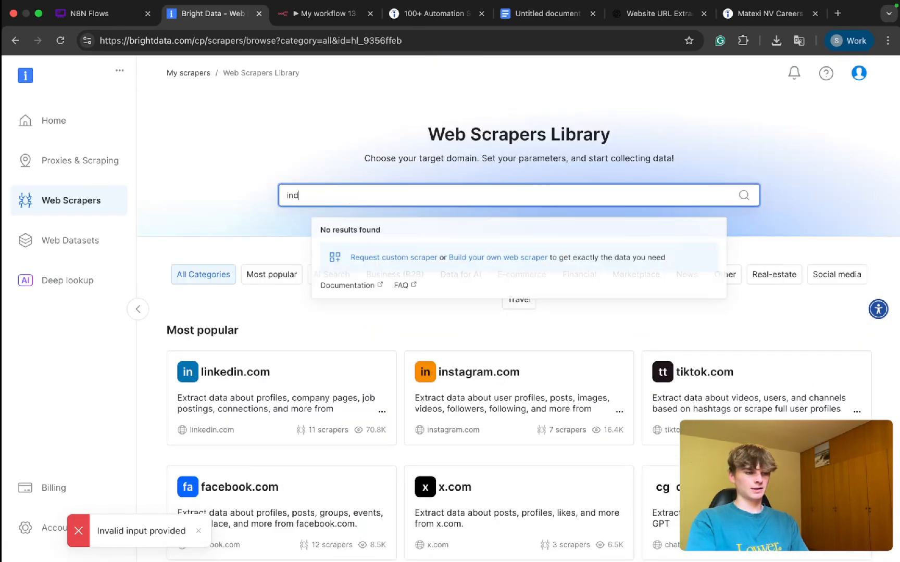
text(eed)
click(312, 240)
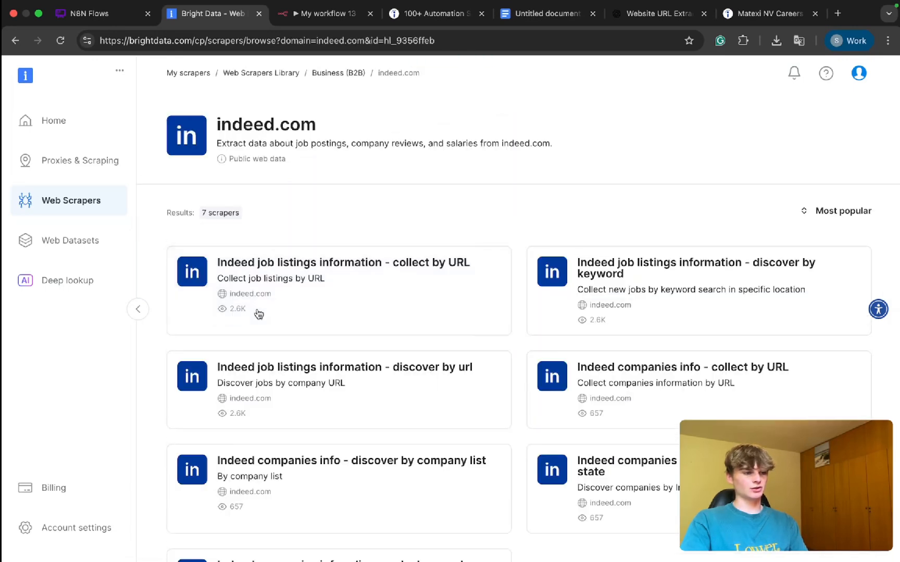
click(399, 368)
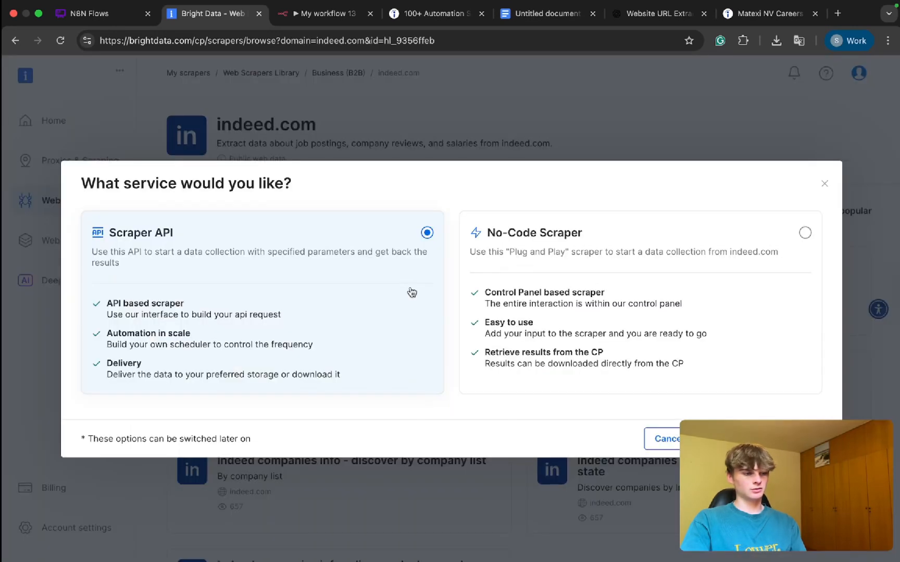
click(473, 276)
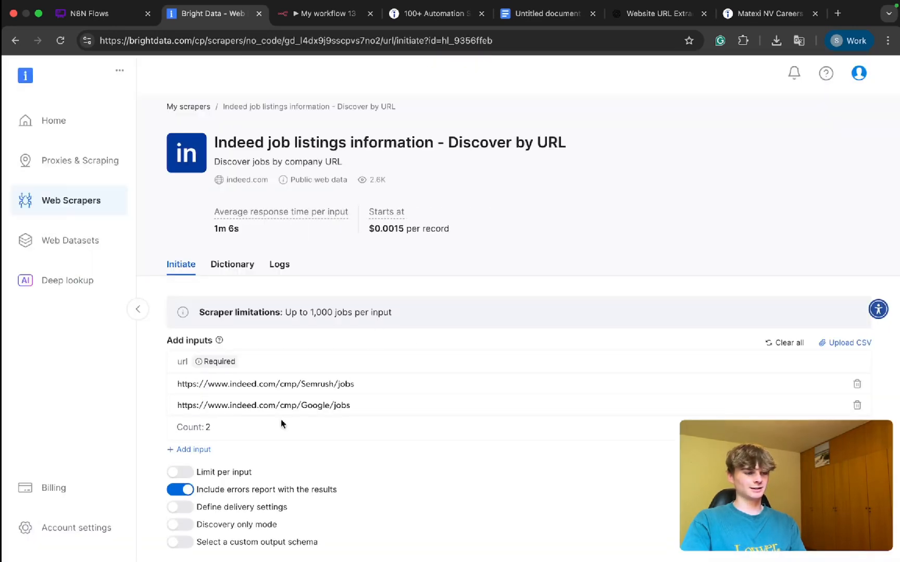
Step: Clear the scraper's sample inputs and add the copied Matexi NV Indeed company page URL as the only input
click(776, 342)
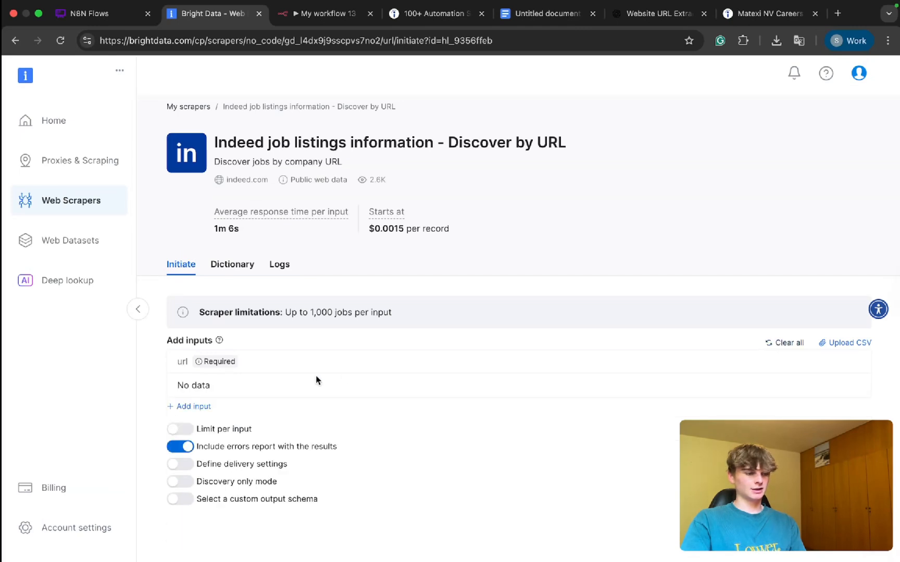
click(194, 406)
text(https://be.indeed.com/cmp/Matexi-Nv?from=mobviewjob&tk=1j0s0061via65804&fromjk=e333d277bf58c25a&attributionid=mobvjcmp)
scroll(424, 466, down, 1)
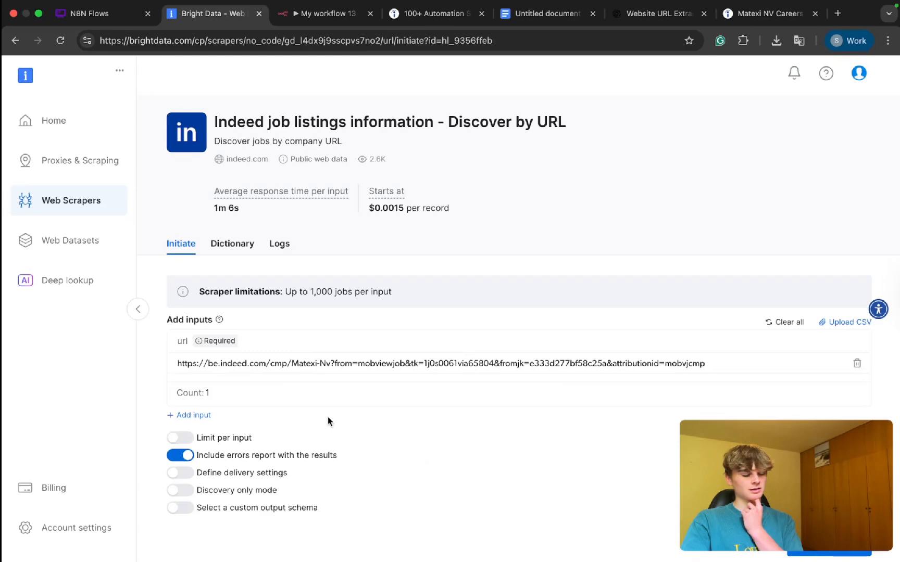
Step: Limit the collection to 1 record per input and start the scraper
click(213, 443)
click(208, 467)
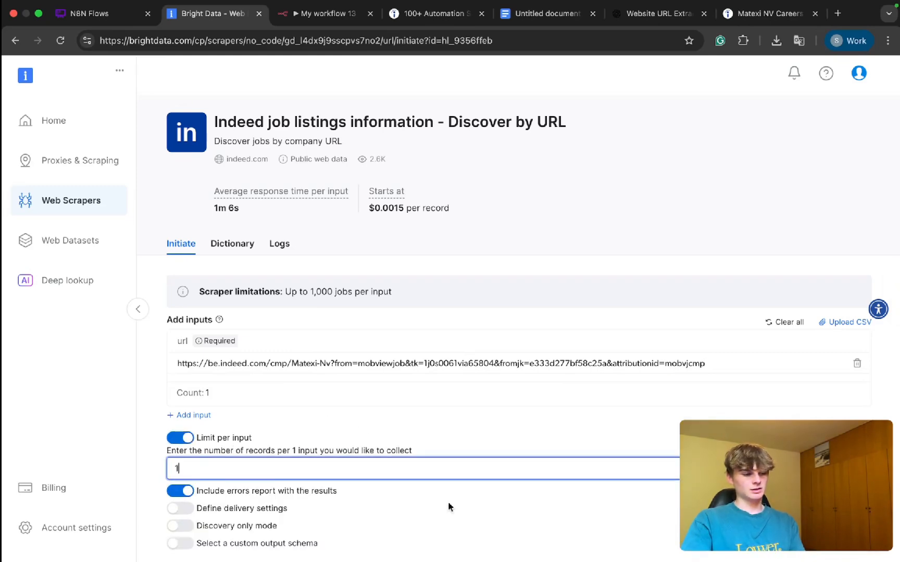
click(448, 507)
scroll(521, 510, down, 5)
click(177, 192)
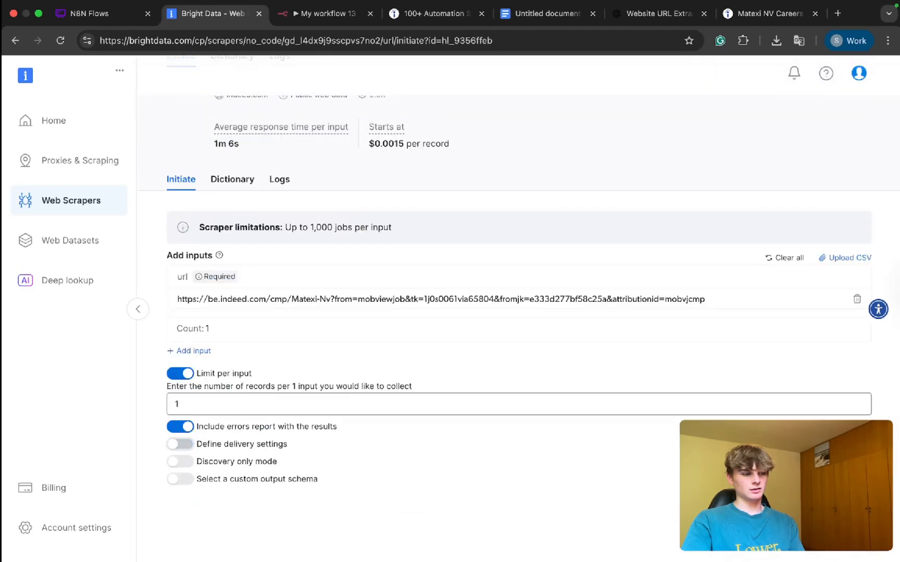
click(833, 517)
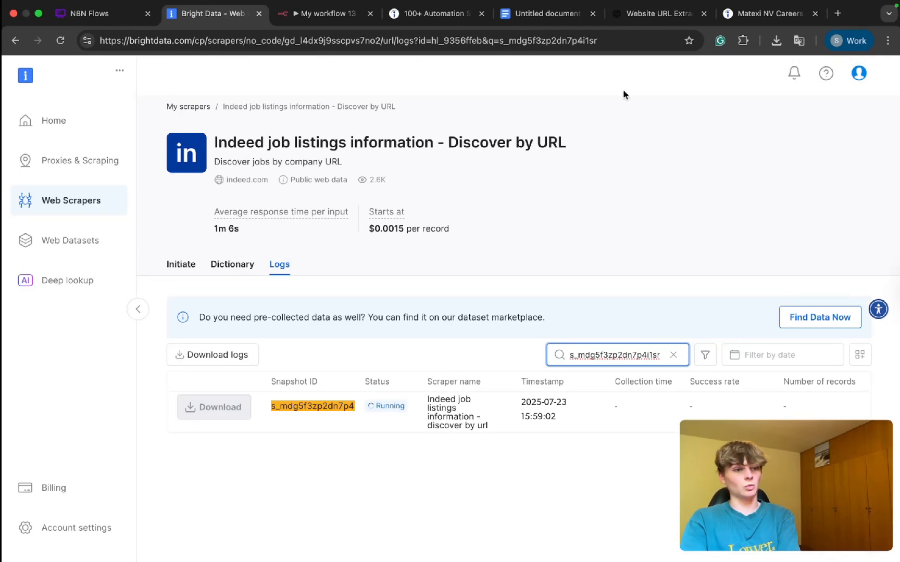
Step: In n8n, copy the company_link value from the Loop Over Items output and open it in a new browser tab
click(653, 13)
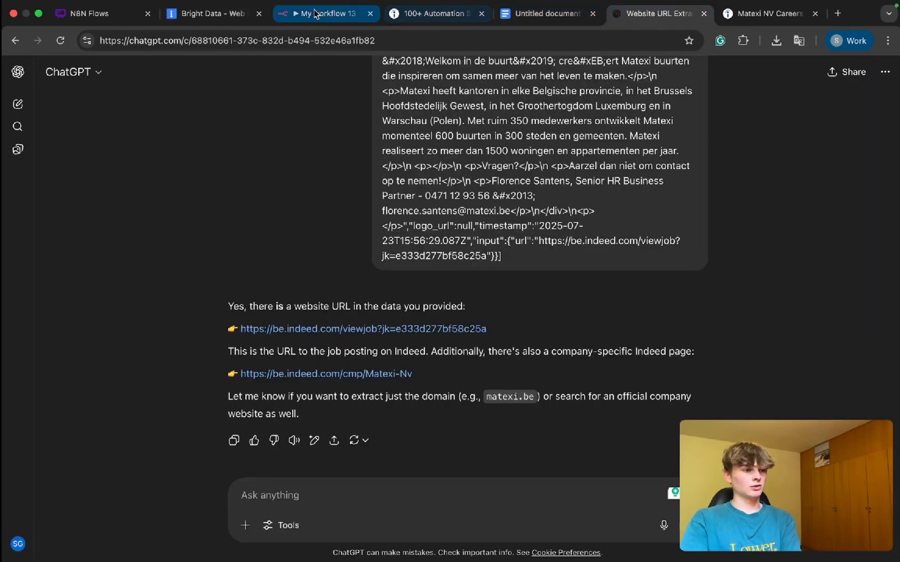
click(315, 13)
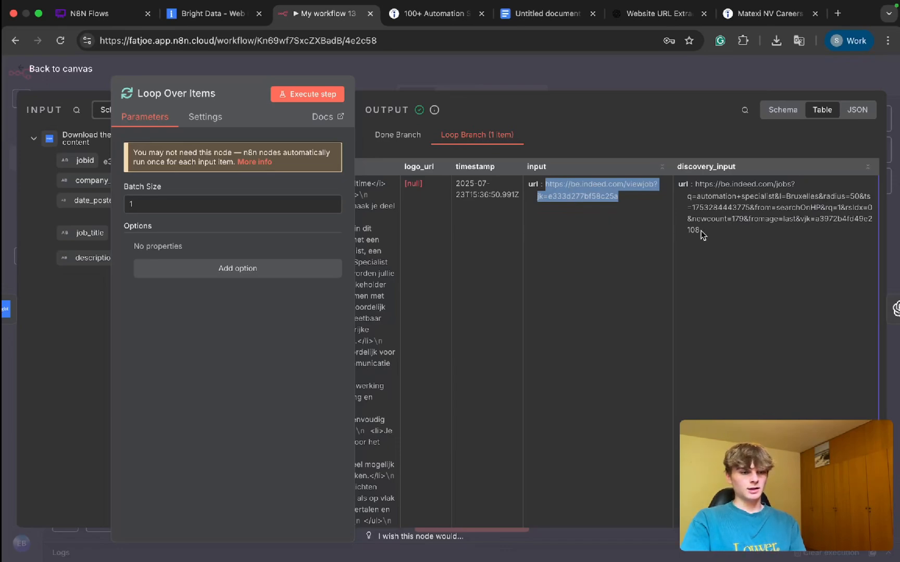
scroll(491, 212, left, 10)
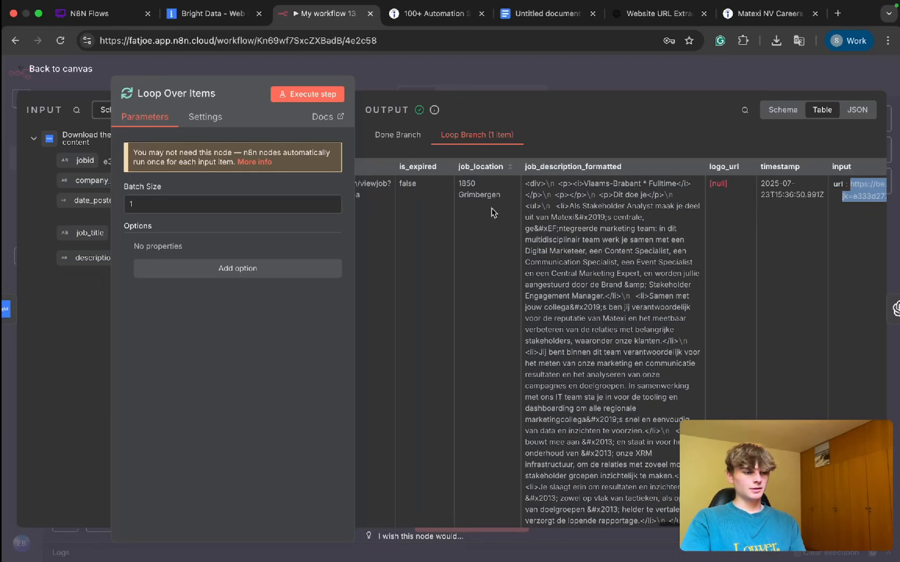
drag(575, 197, 512, 187)
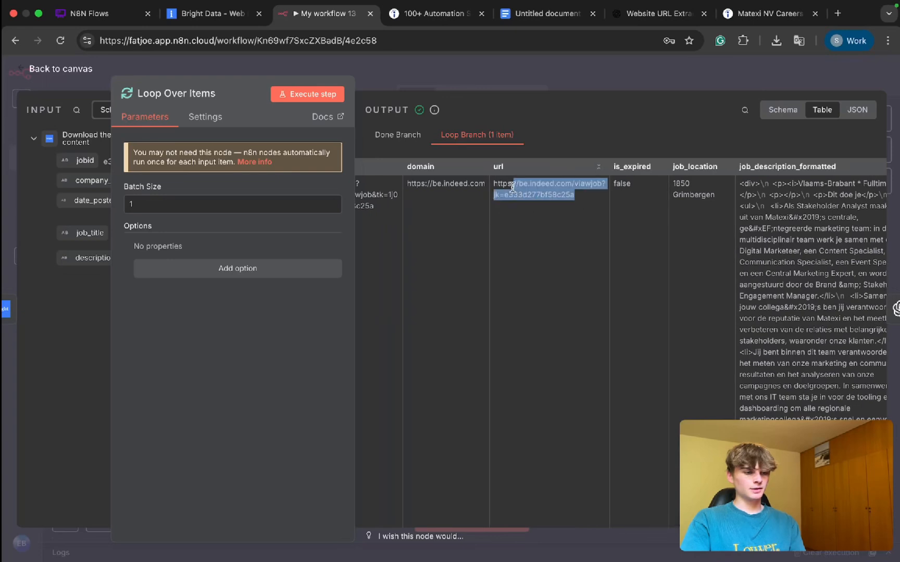
scroll(494, 186, left, 10)
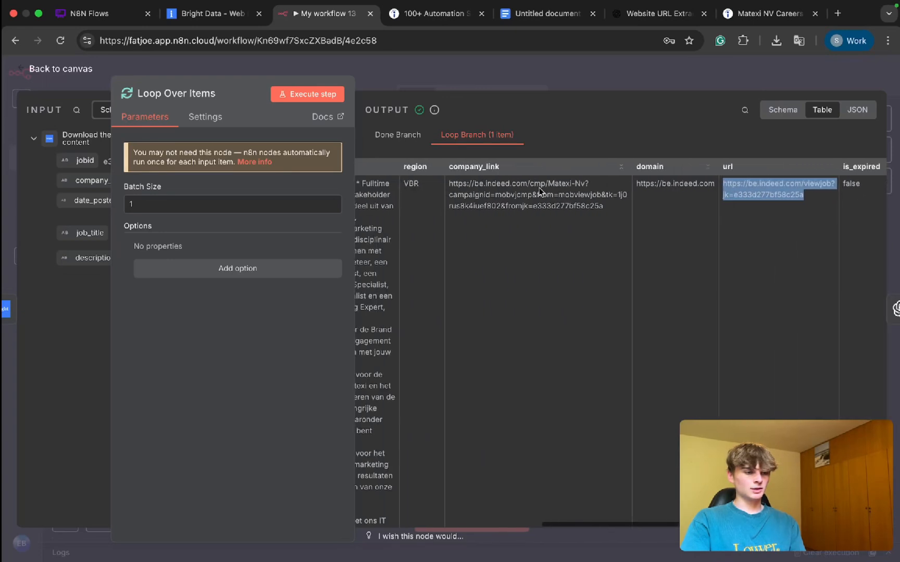
drag(610, 209, 449, 188)
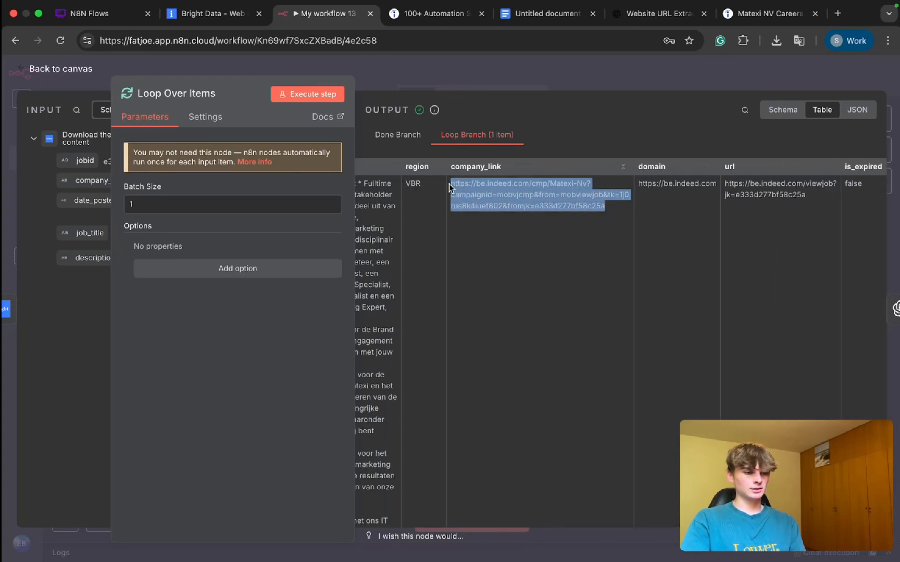
key(ctrl+c)
key(ctrl+t)
key(ctrl+v)
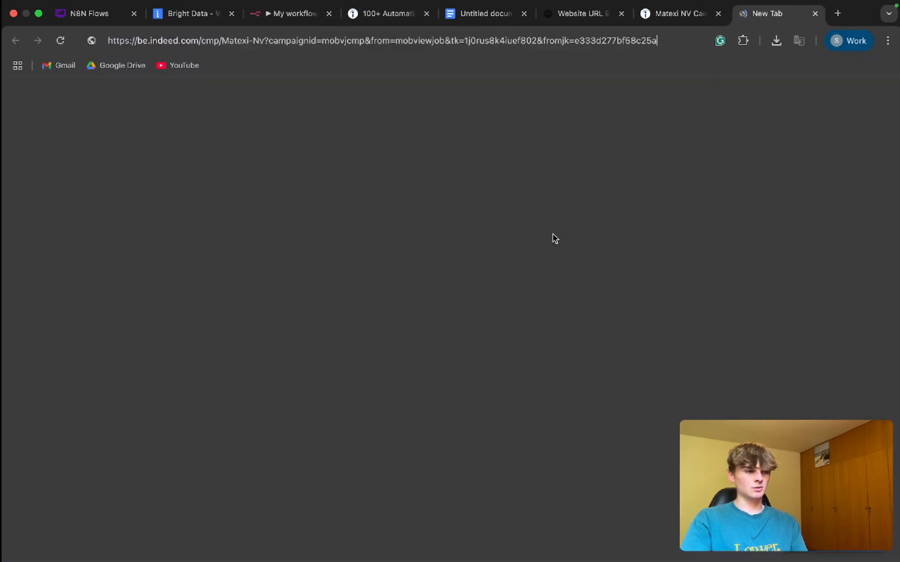
key(Return)
Step: Examine the About the company section and website link on the Matexi NV page and compare it with the earlier company page
scroll(602, 197, down, 5)
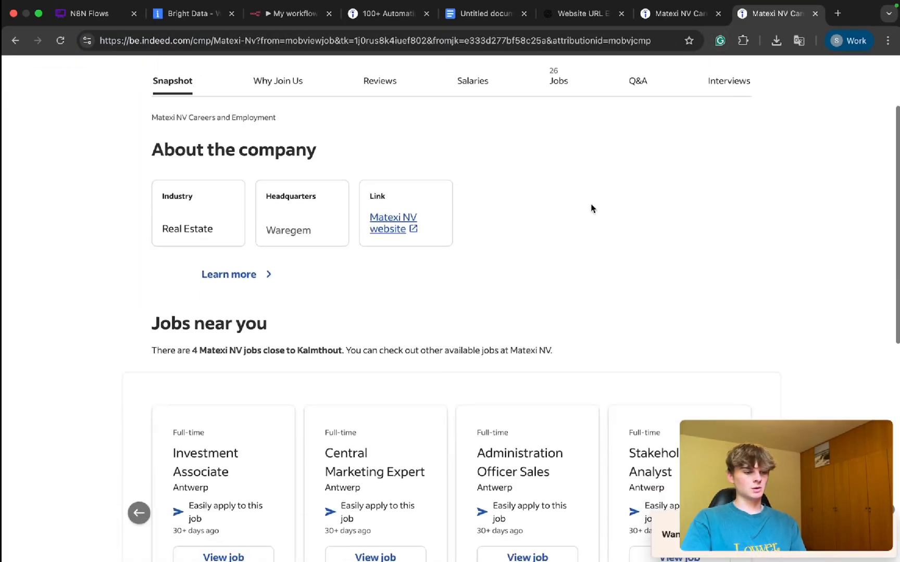
scroll(472, 157, up, 3)
drag(156, 224, 406, 234)
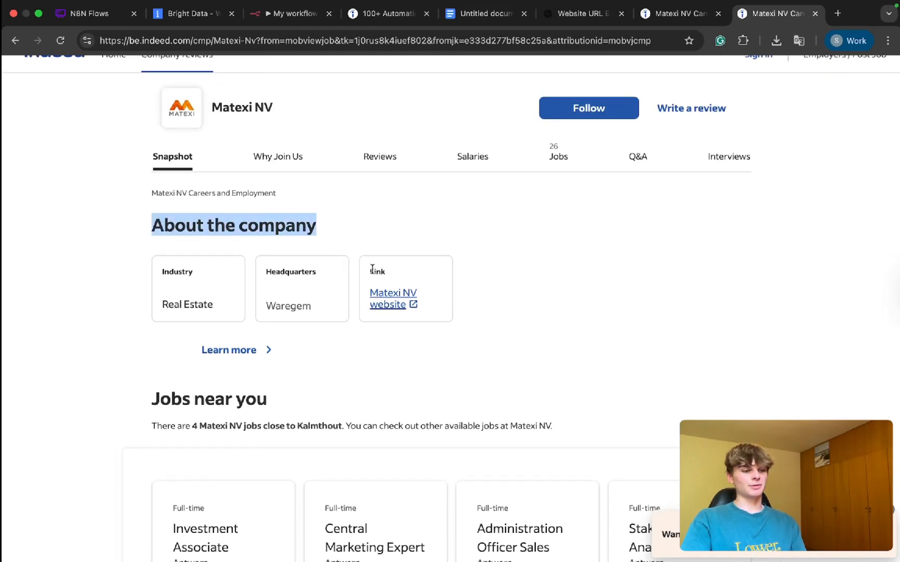
drag(372, 269, 415, 322)
click(422, 178)
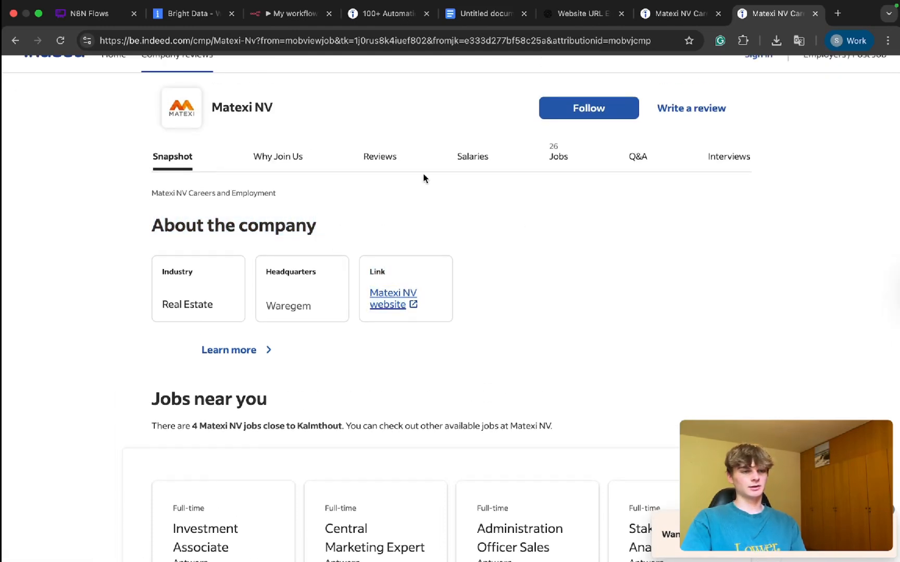
click(679, 13)
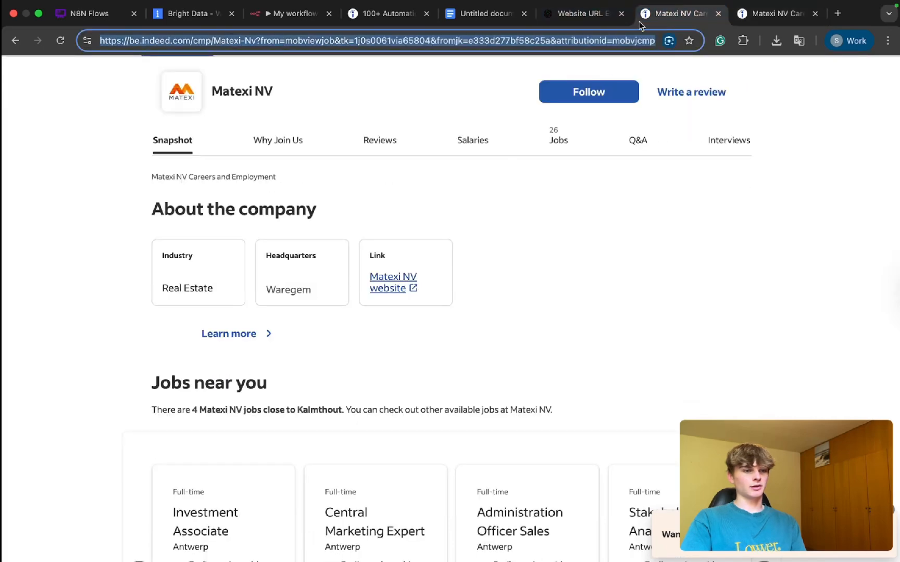
click(578, 15)
Step: Back in n8n, copy the job posting's url value from the Loop Over Items output and open it in a new browser tab
click(289, 13)
scroll(677, 264, right, 5)
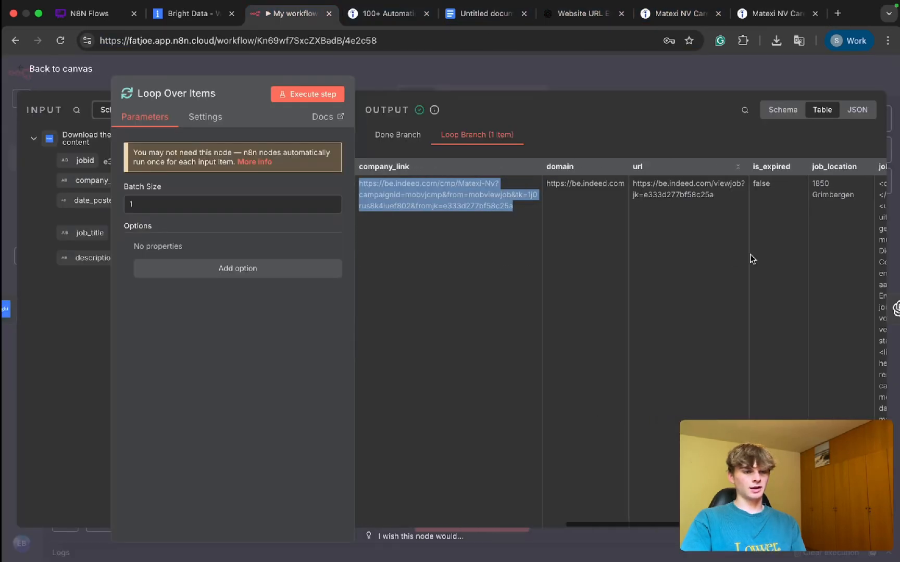
triple_click(684, 184)
key(ctrl+c)
key(ctrl+t)
key(ctrl+v)
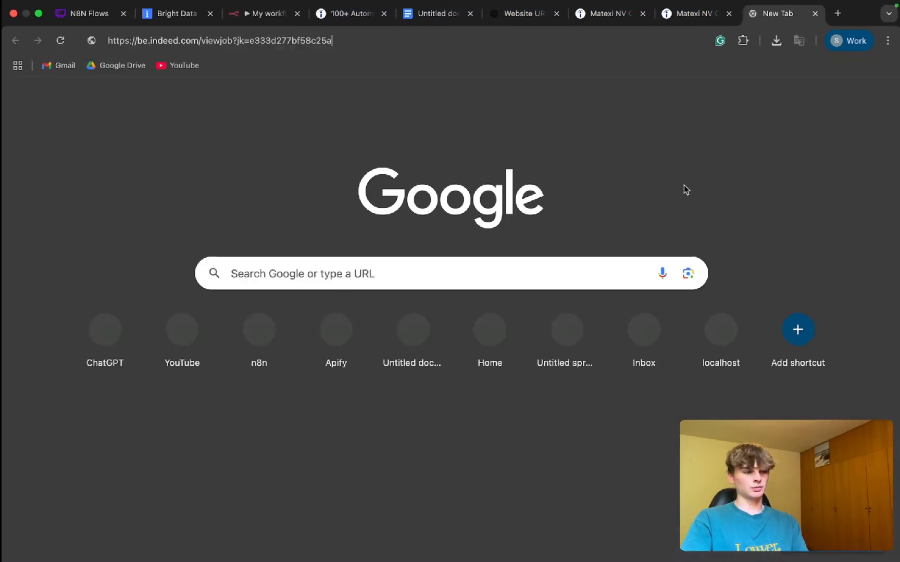
key(Return)
Step: Inspect the Stakeholder Analyst posting on Indeed and check the company page its Matexi NV link leads to
scroll(408, 155, down, 3)
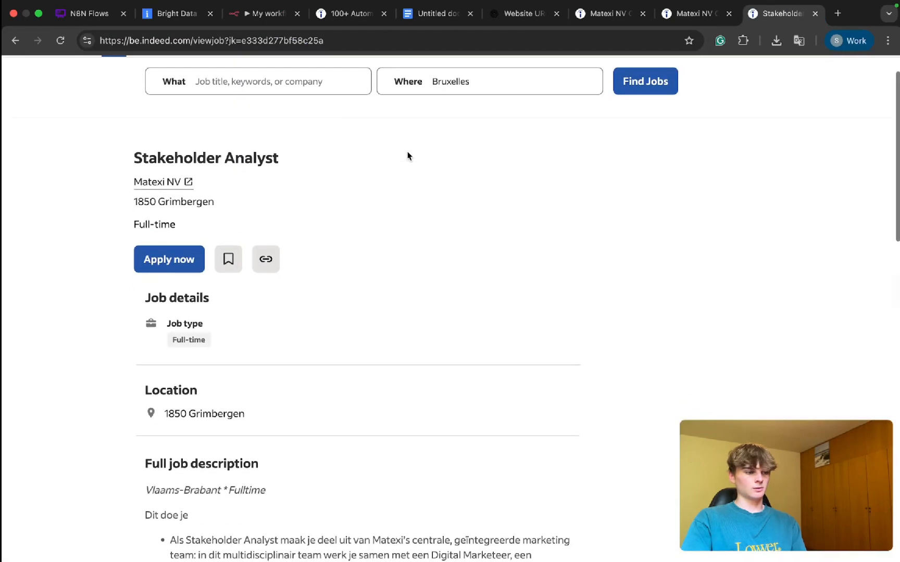
click(177, 137)
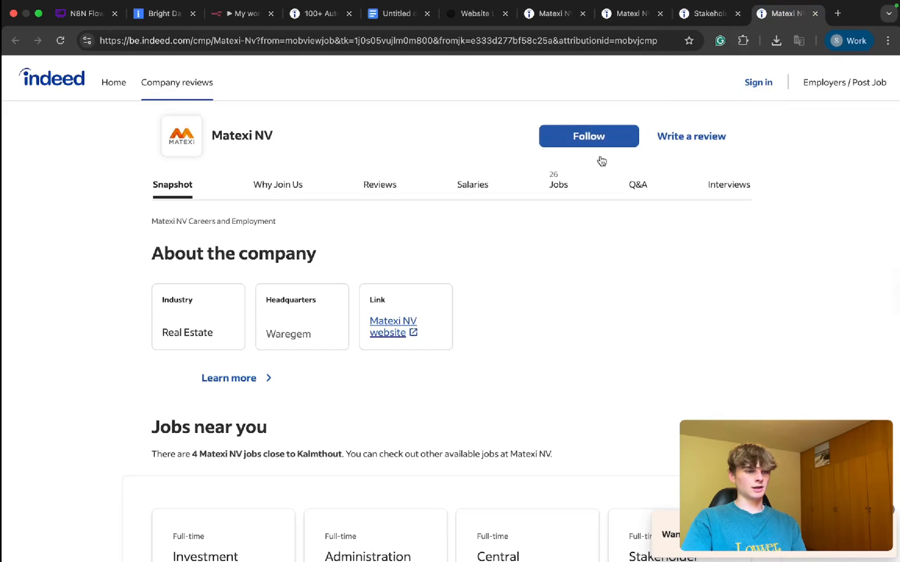
key(super+w)
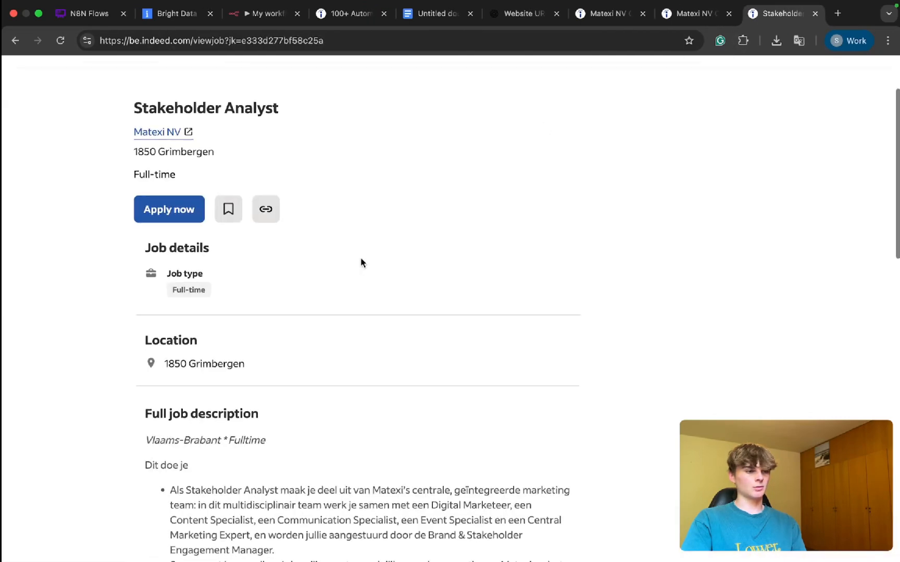
scroll(360, 261, down, 15)
scroll(361, 260, up, 15)
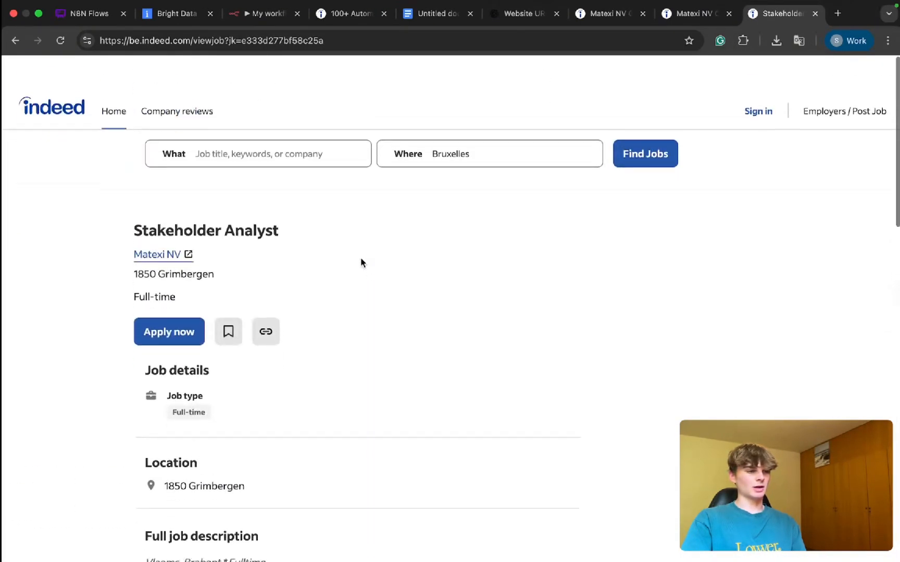
Step: Close the Stakeholder Analyst posting and review the first fields of the Loop Over Items output in n8n
click(692, 13)
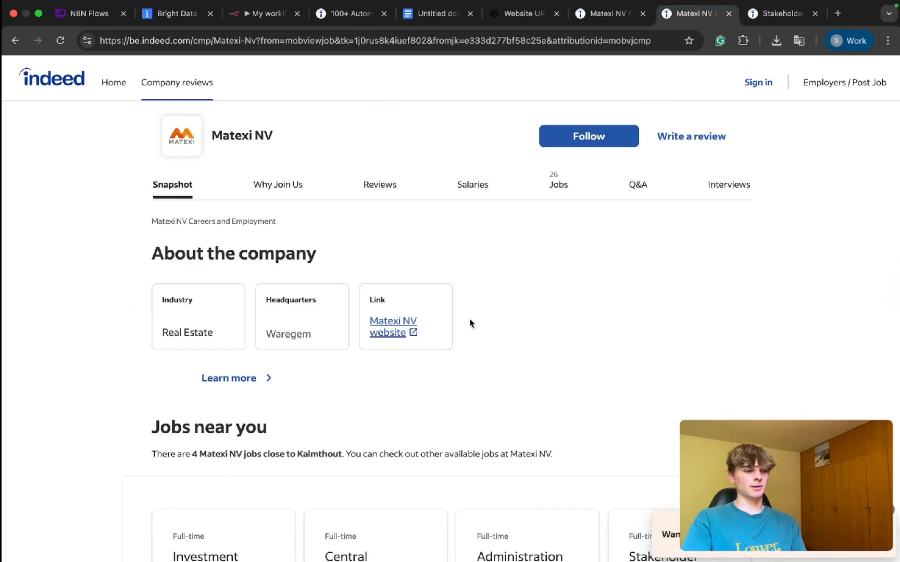
click(778, 17)
key(super+w)
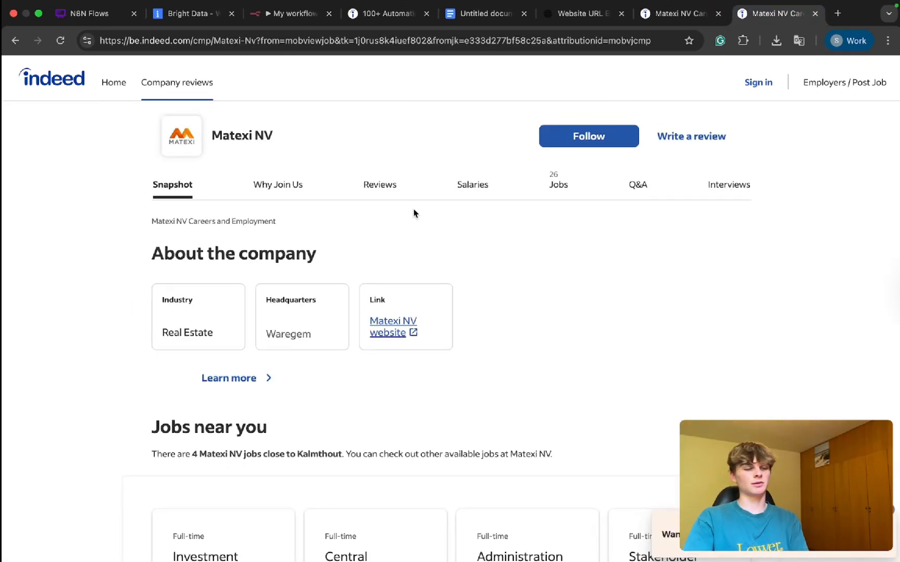
click(281, 15)
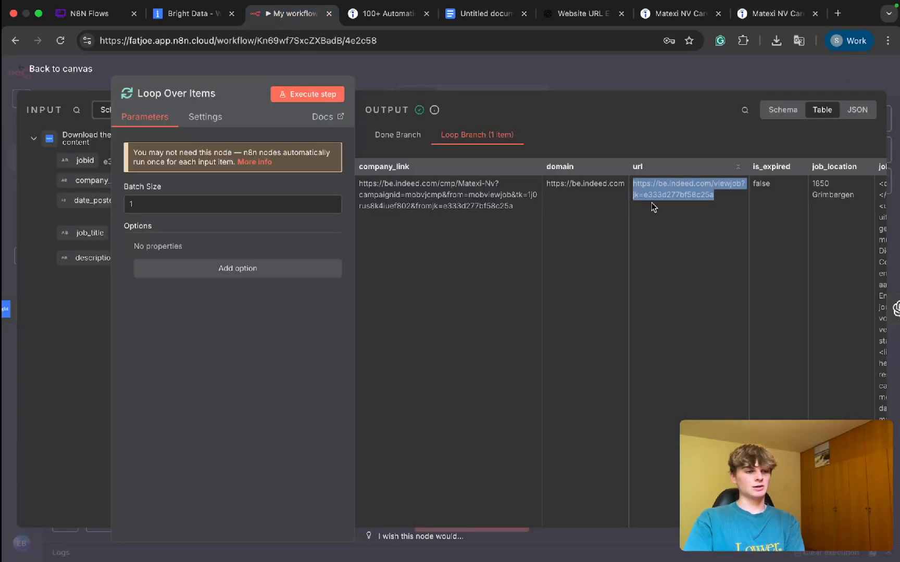
scroll(608, 261, left, 10)
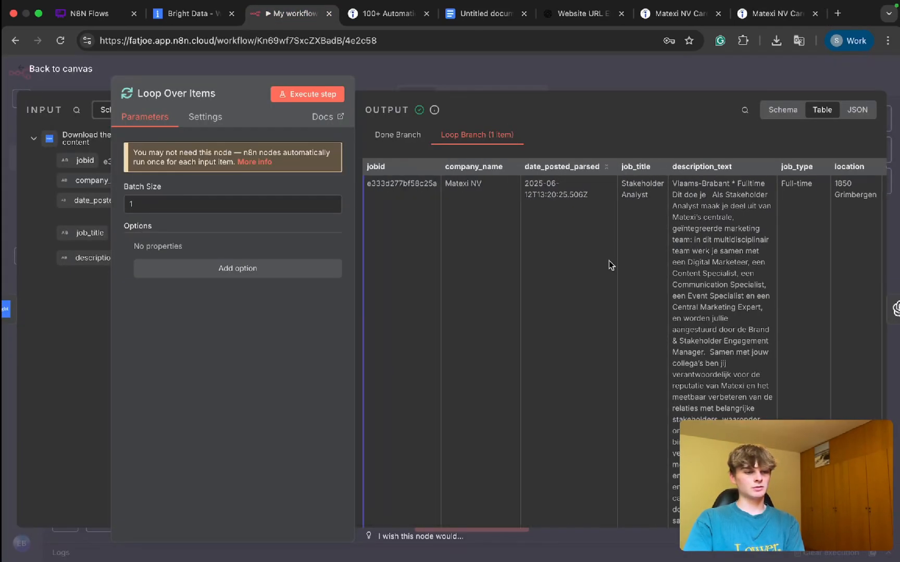
Step: Switch to Bright Data and open the indeed.com scrapers in the Web Scrapers Library
click(190, 13)
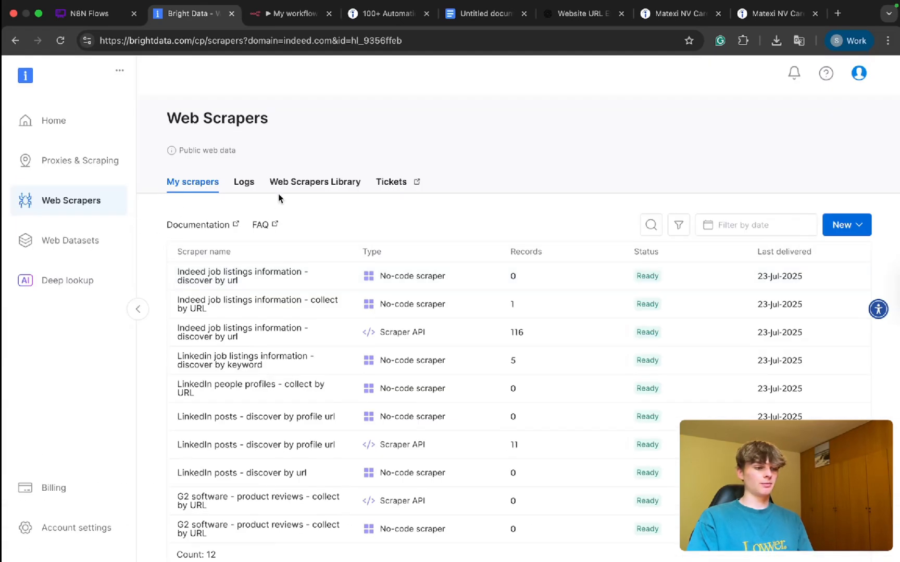
click(315, 182)
scroll(363, 326, down, 5)
scroll(365, 333, down, 10)
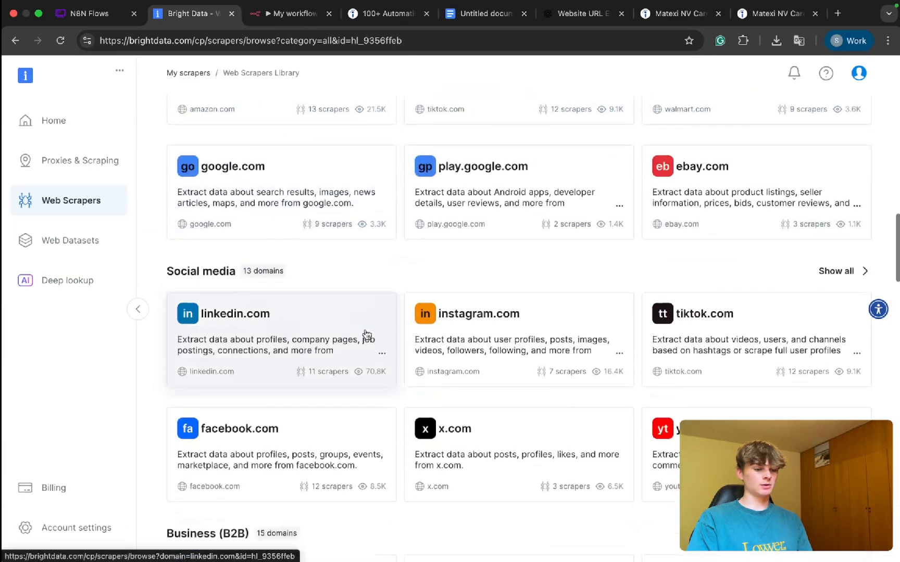
click(472, 428)
Step: Examine the Indeed companies info scrapers, especially discover by keyword, and return to the Loop Over Items output in n8n
scroll(357, 197, up, 6)
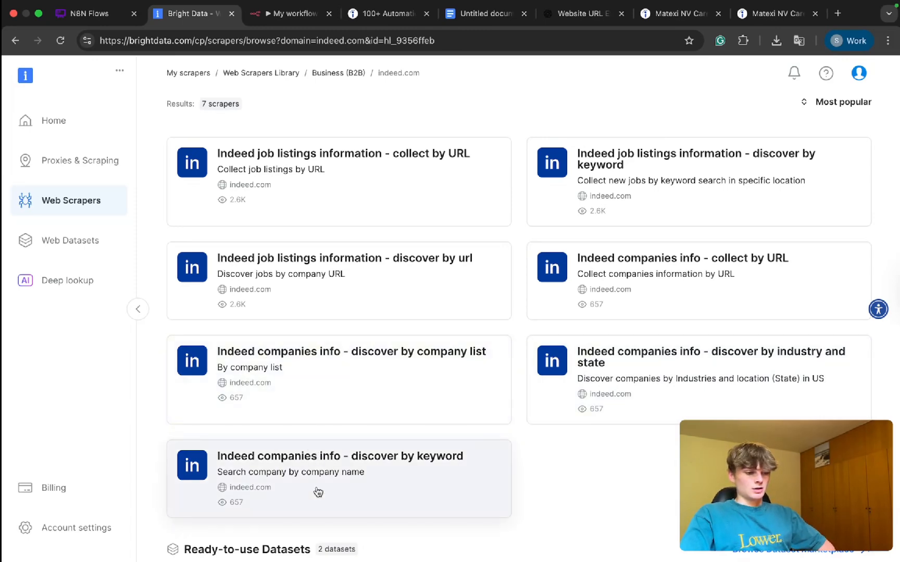
scroll(317, 489, up, 5)
scroll(318, 490, down, 1)
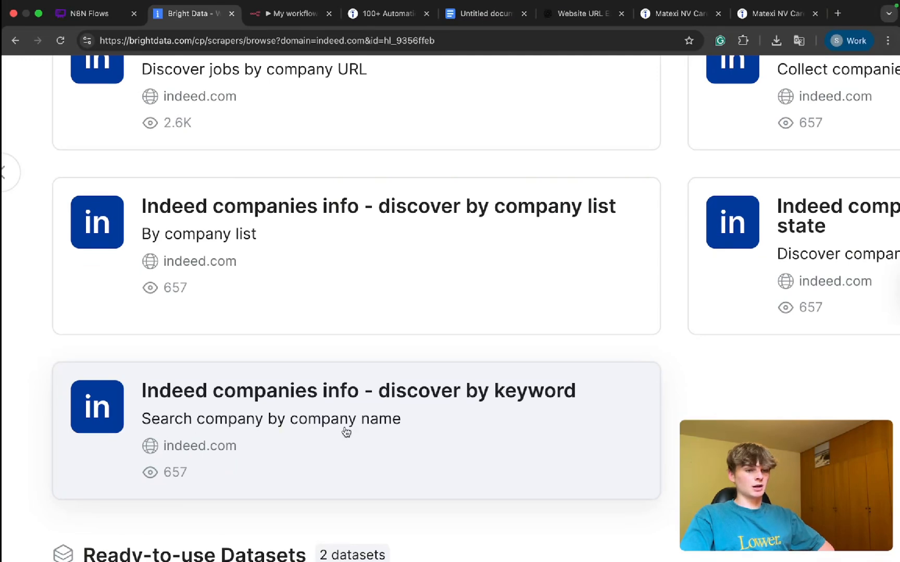
scroll(346, 433, down, 5)
click(292, 13)
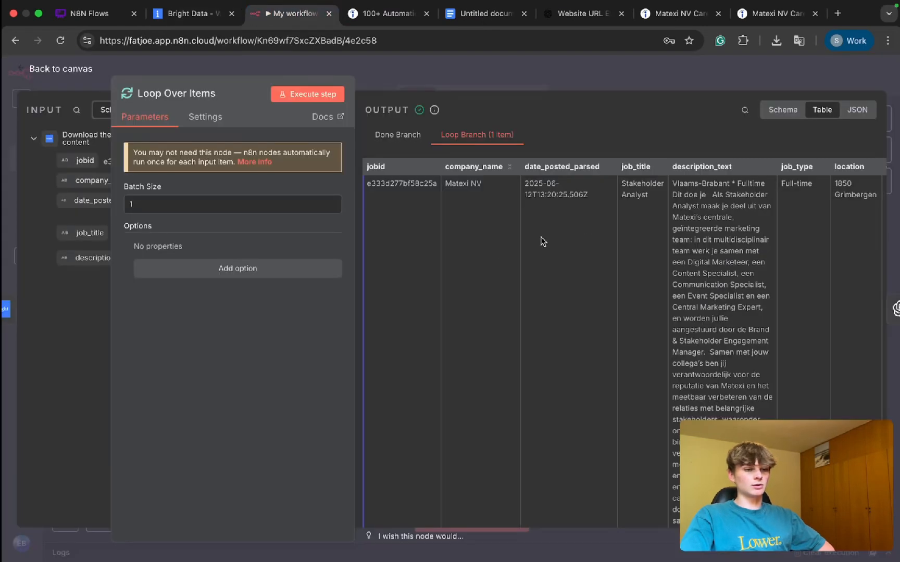
Step: Review the columns of the Loop Over Items output, focusing on the company_name field
scroll(609, 209, right, 3)
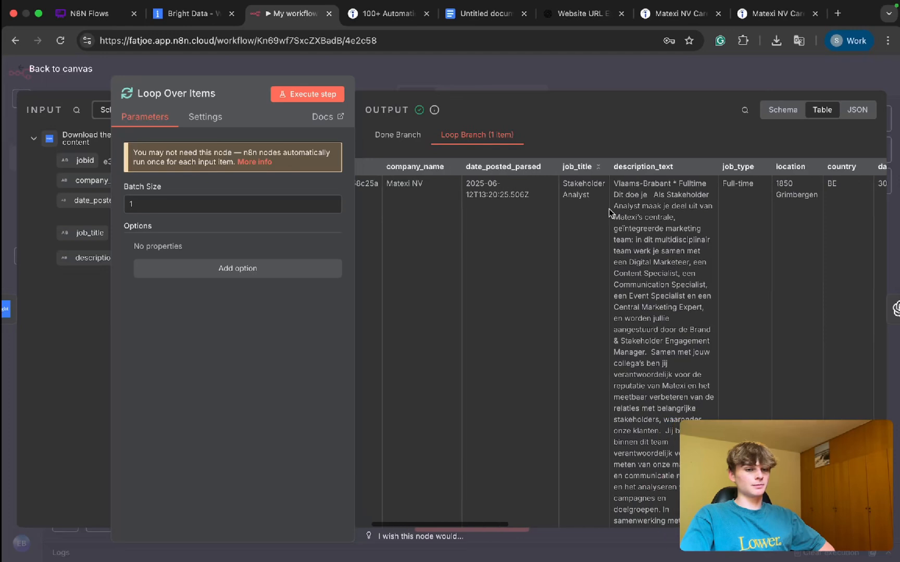
scroll(608, 209, left, 3)
drag(498, 167, 444, 167)
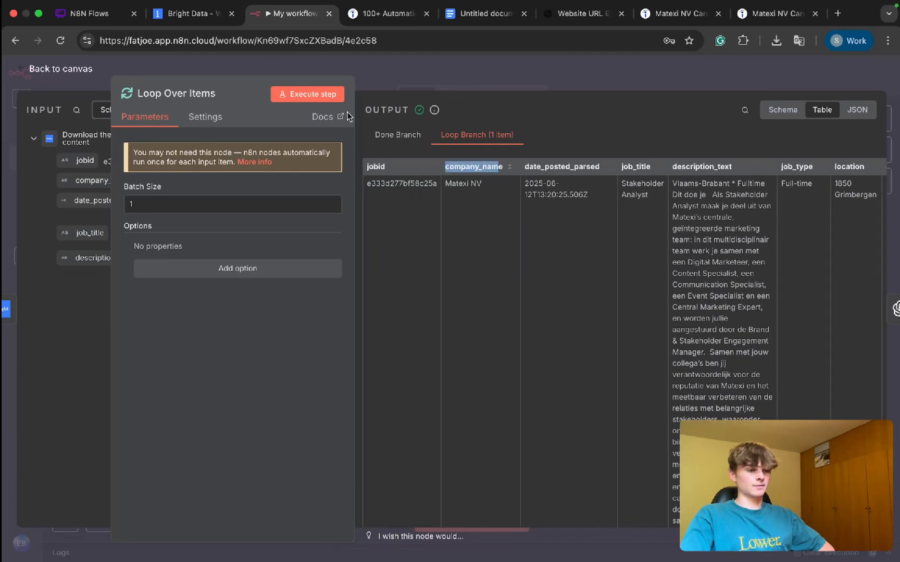
Step: Switch to Bright Data and open the Indeed companies info discover by keyword scraper as a No-Code Scraper
click(186, 16)
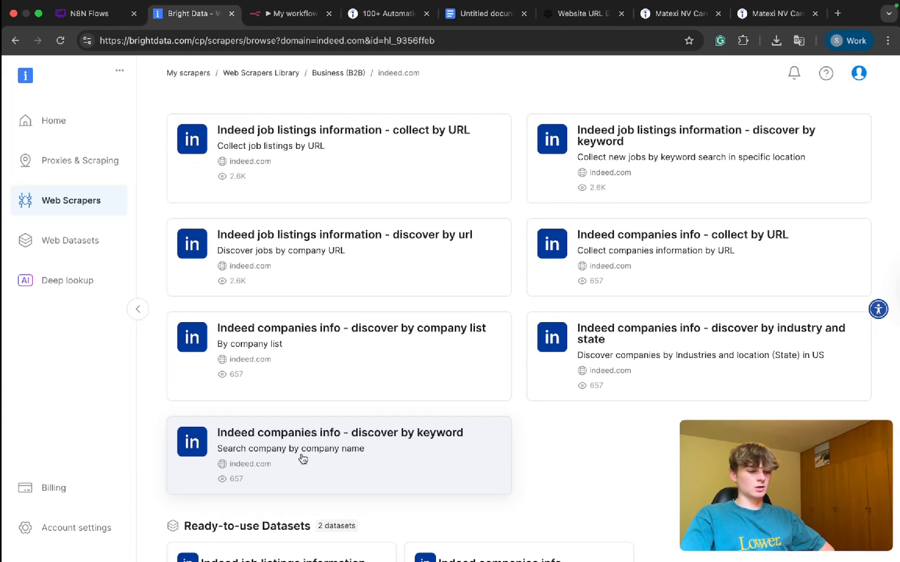
click(303, 459)
click(621, 298)
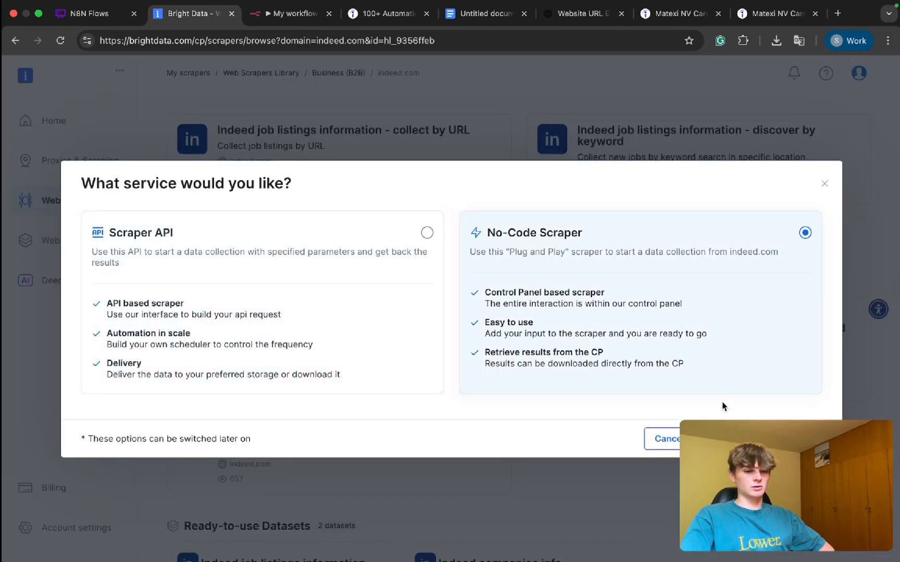
click(729, 439)
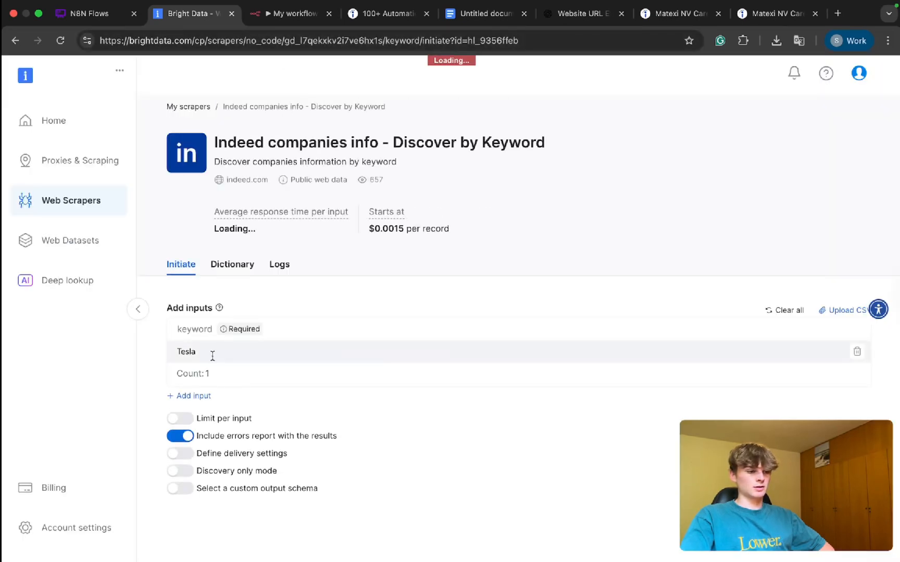
Step: Replace the sample keyword with the company name Matexi NV, copied from the Loop Over Items output in n8n
click(212, 355)
key(BackSpace)
key(BackSpace)
key(BackSpace)
key(BackSpace)
key(BackSpace)
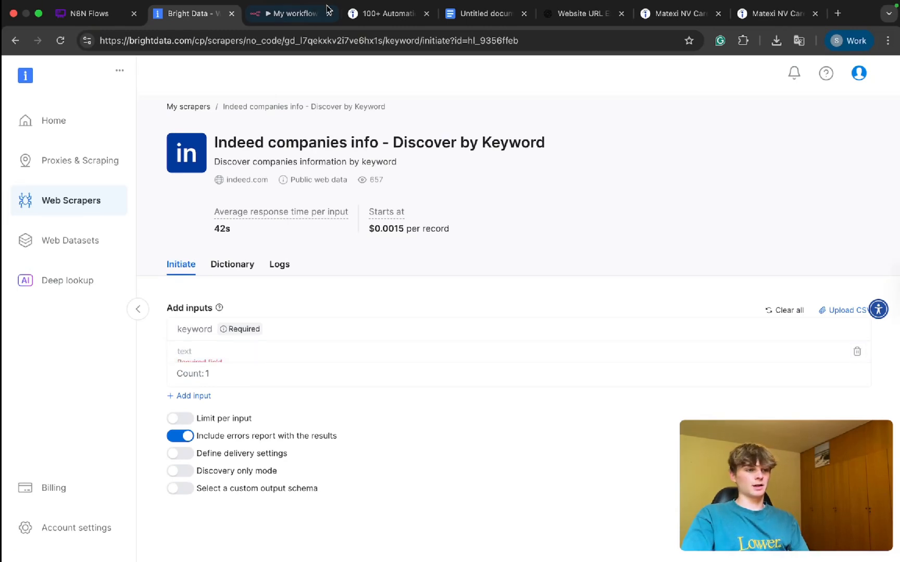
click(327, 6)
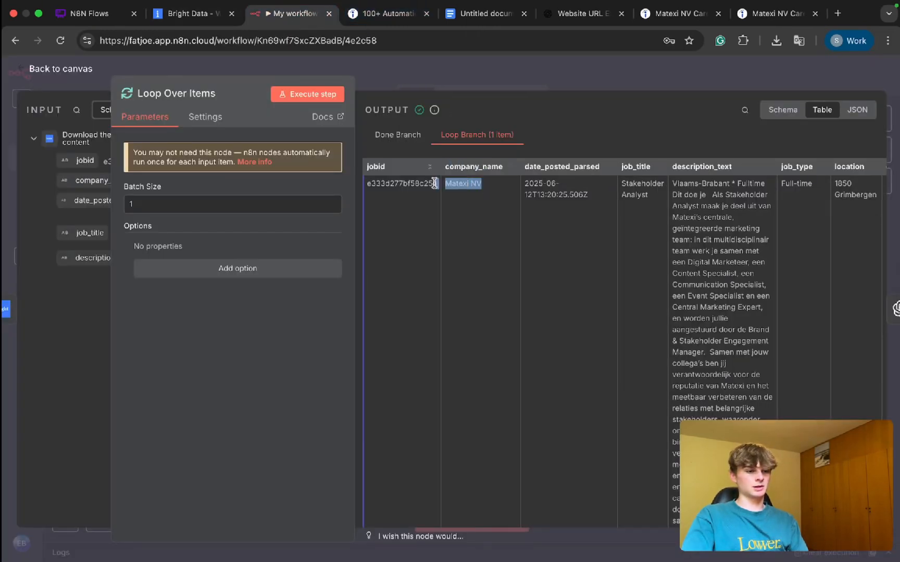
click(188, 13)
text(Matexi NV)
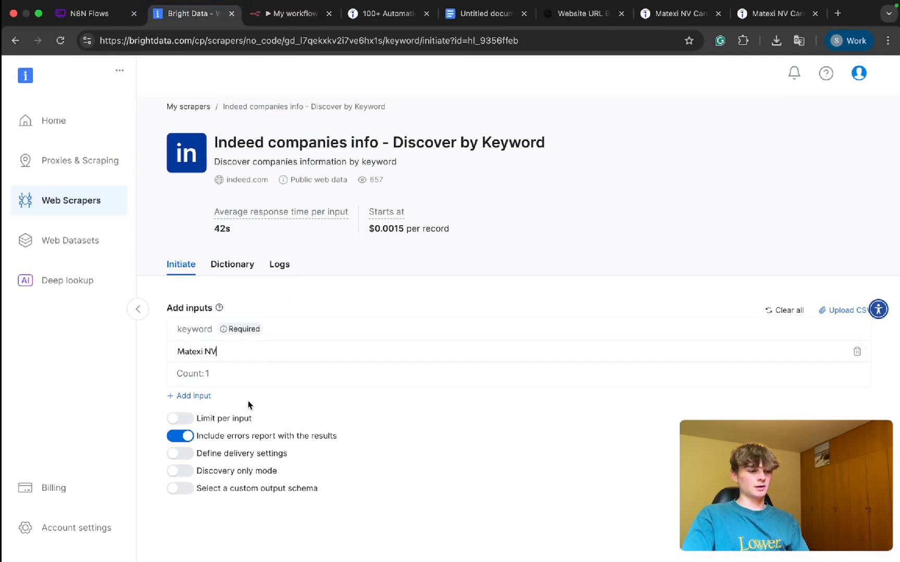
Step: Start collecting company data for the Matexi NV keyword with Limit per input switched off
click(190, 417)
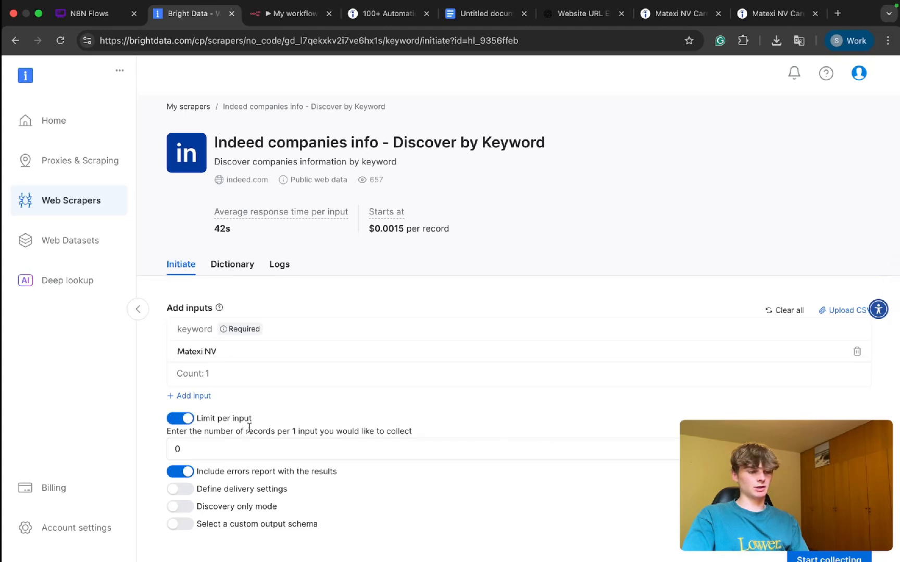
click(189, 420)
scroll(419, 400, down, 1)
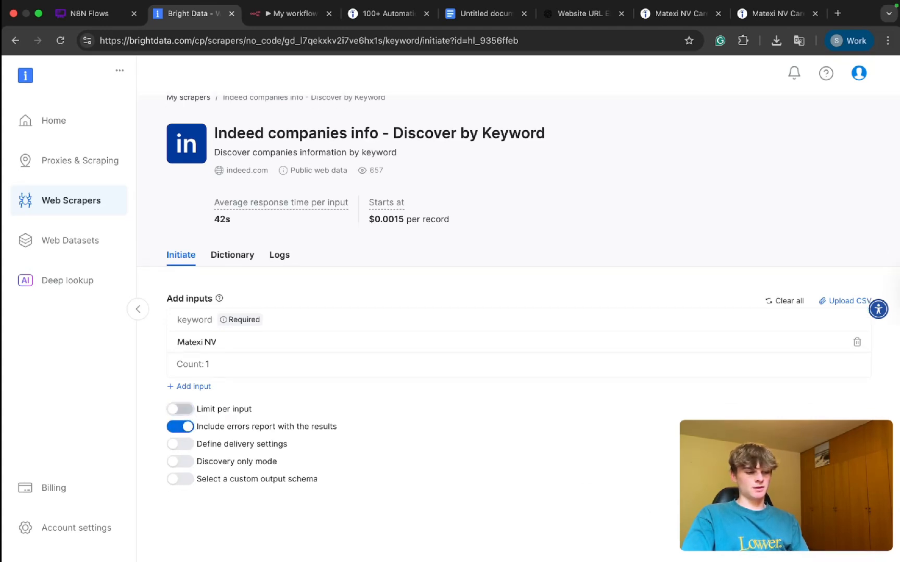
click(831, 517)
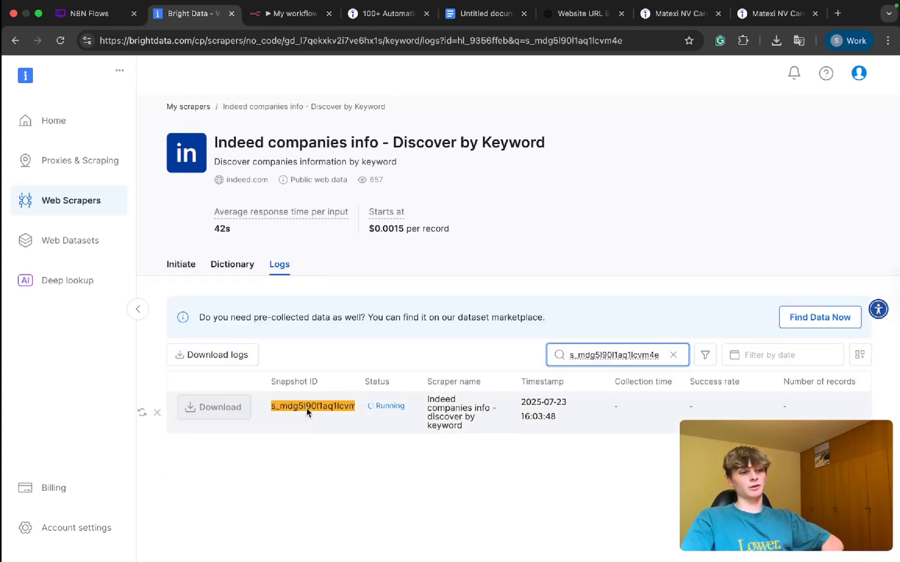
Step: Check the website link on the Matexi NV company page on Indeed and return to the Bright Data scraper logs
click(291, 13)
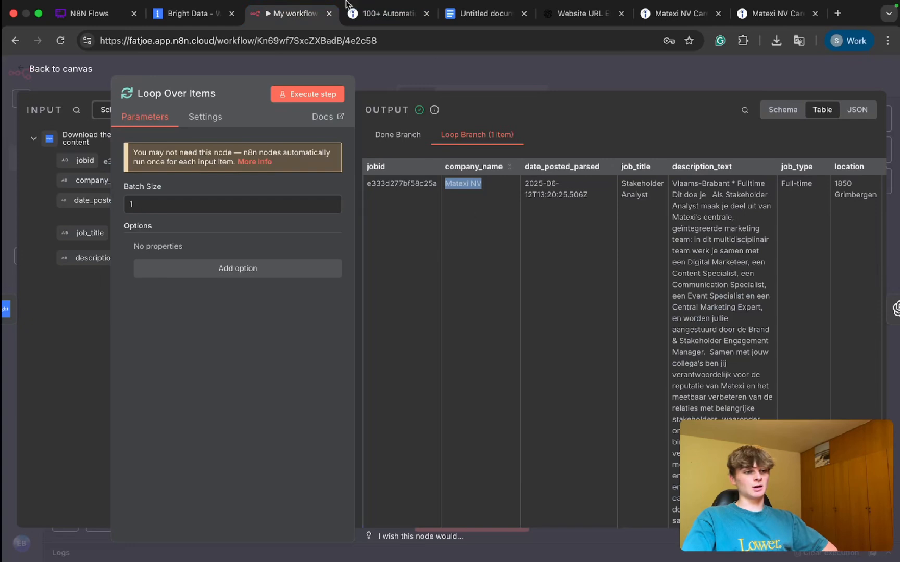
click(779, 14)
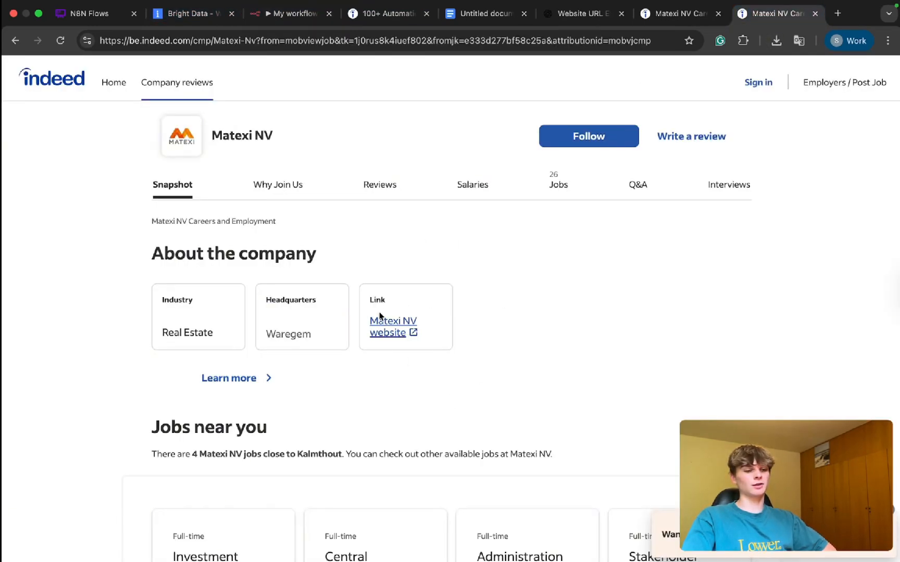
click(189, 14)
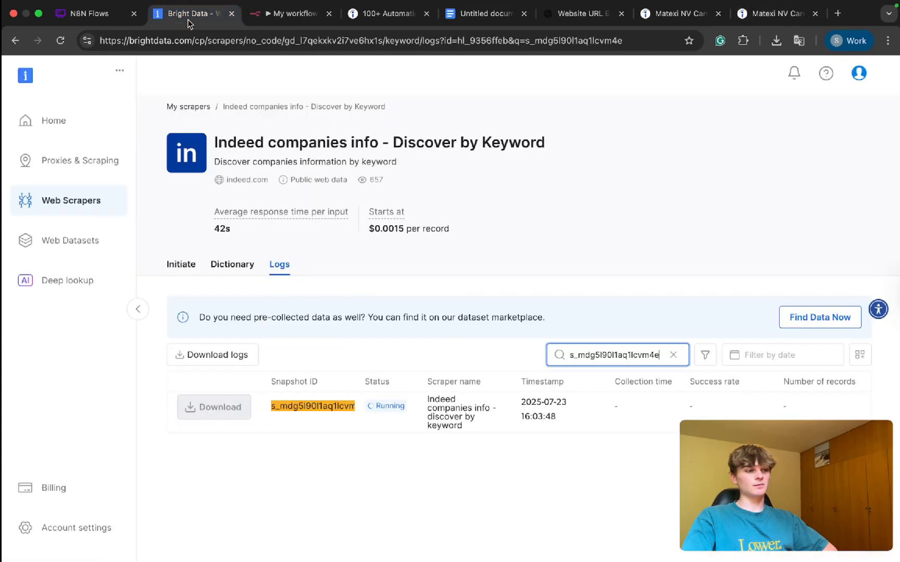
click(414, 325)
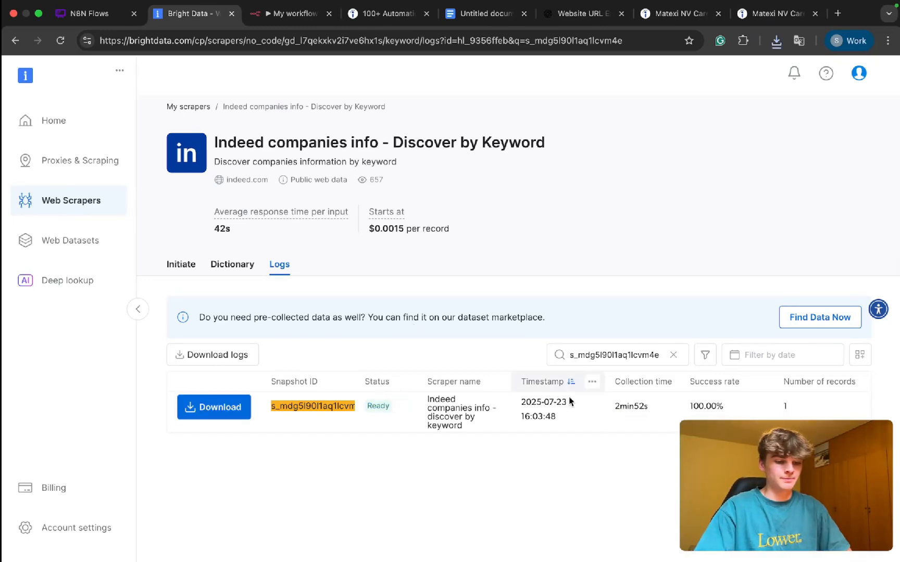
Step: Download the finished snapshot as CSV and check the url and website columns in Numbers
click(216, 405)
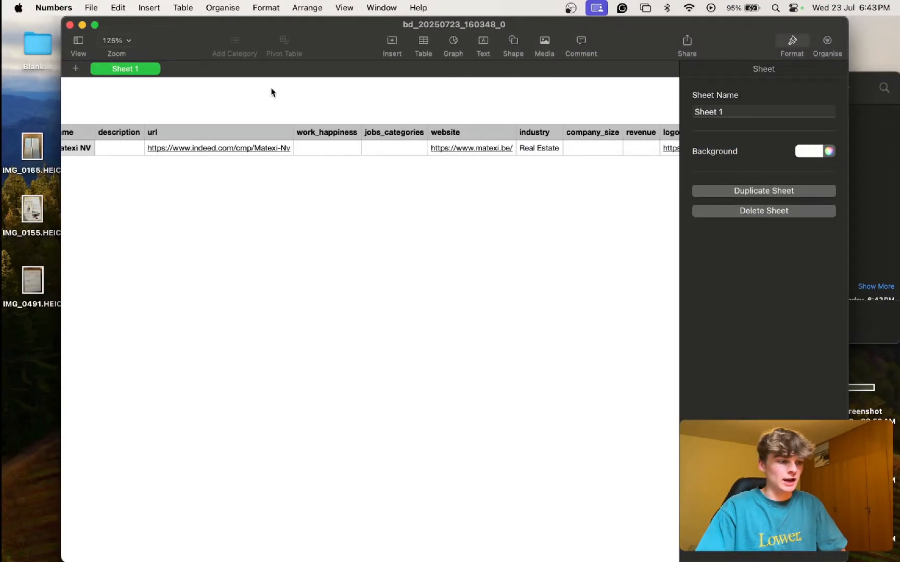
scroll(201, 151, left, 2)
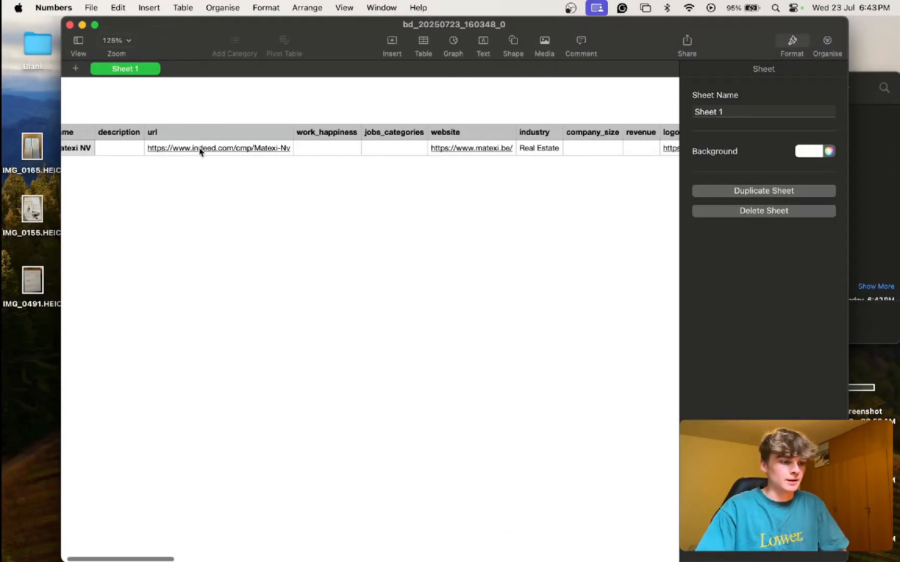
scroll(201, 150, right, 5)
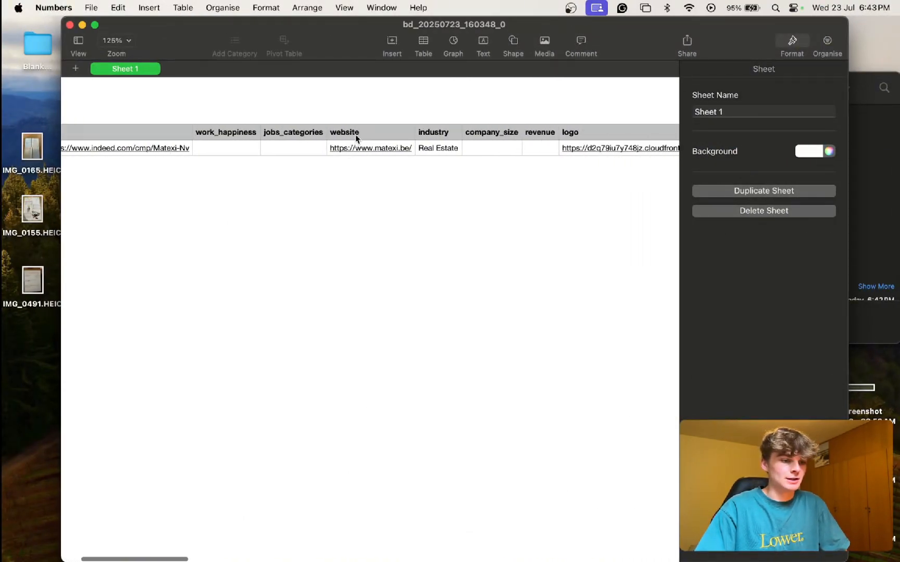
click(355, 134)
click(366, 205)
Step: Examine the remaining columns of the scraped Matexi NV record, recheck the website field, and return to Bright Data
scroll(366, 205, right, 2)
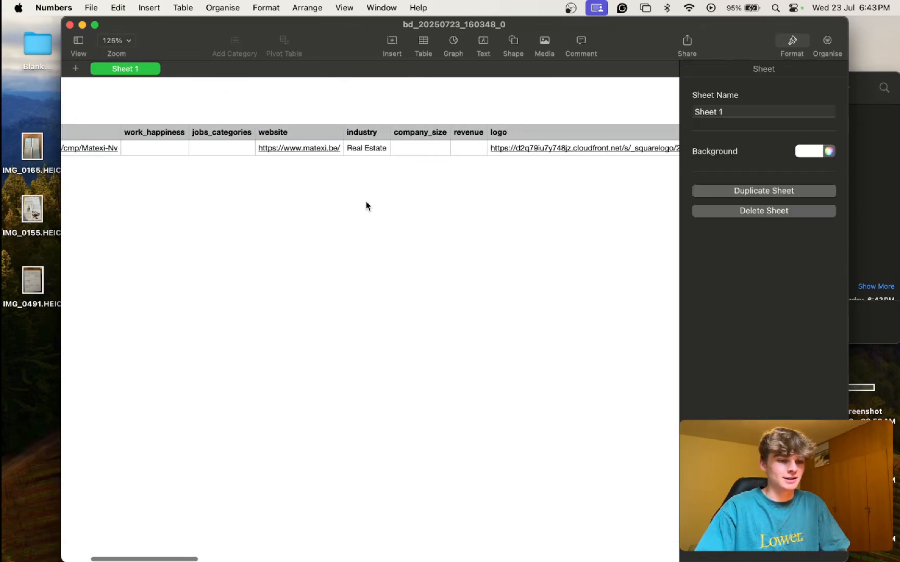
scroll(366, 206, right, 6)
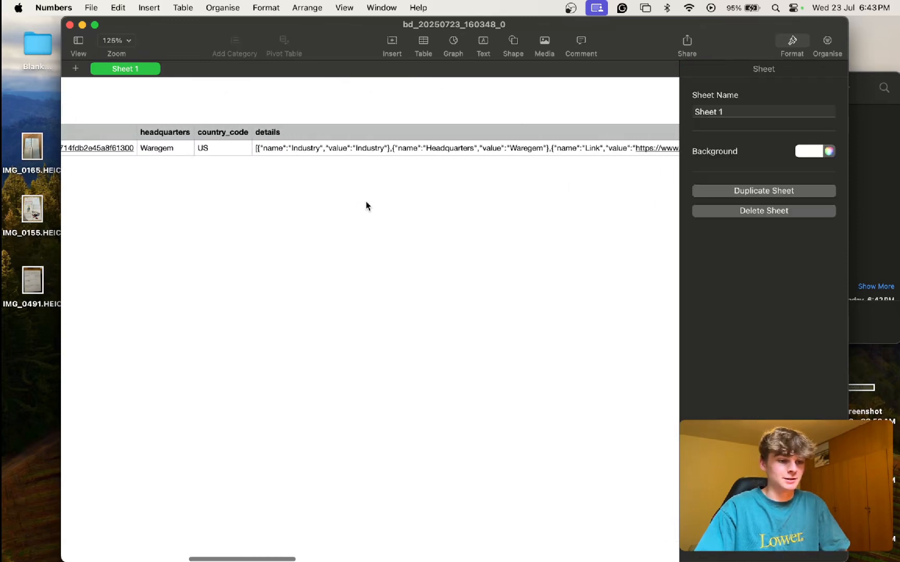
scroll(366, 206, right, 8)
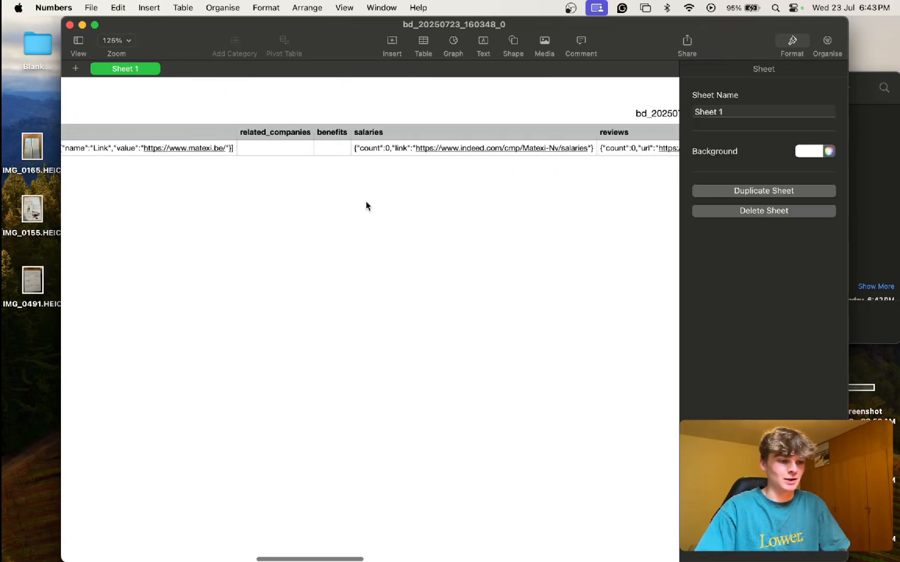
scroll(367, 206, right, 8)
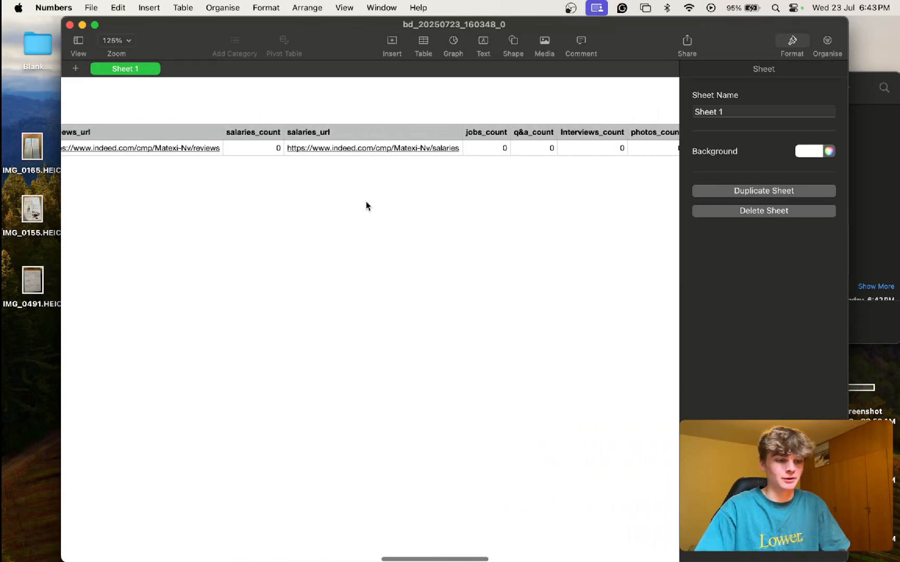
scroll(366, 206, right, 8)
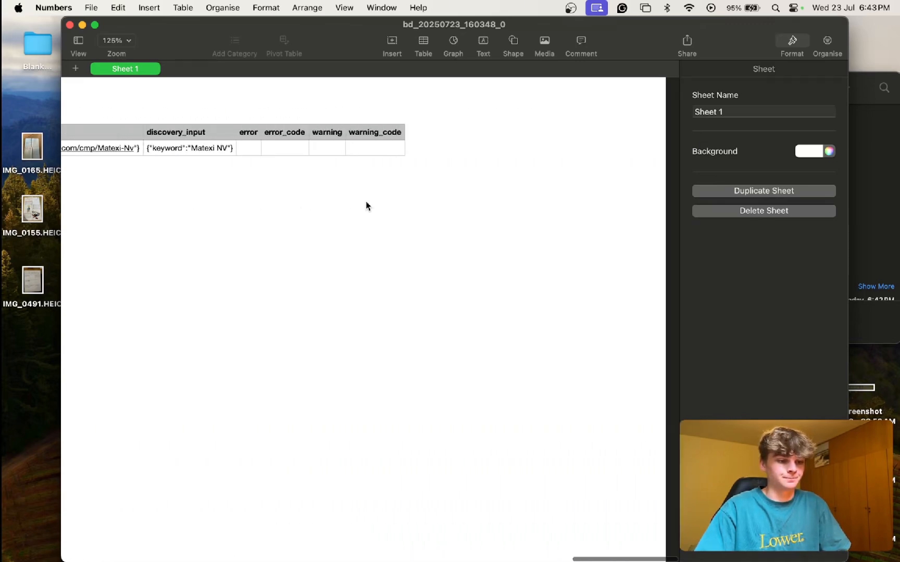
scroll(366, 206, left, 20)
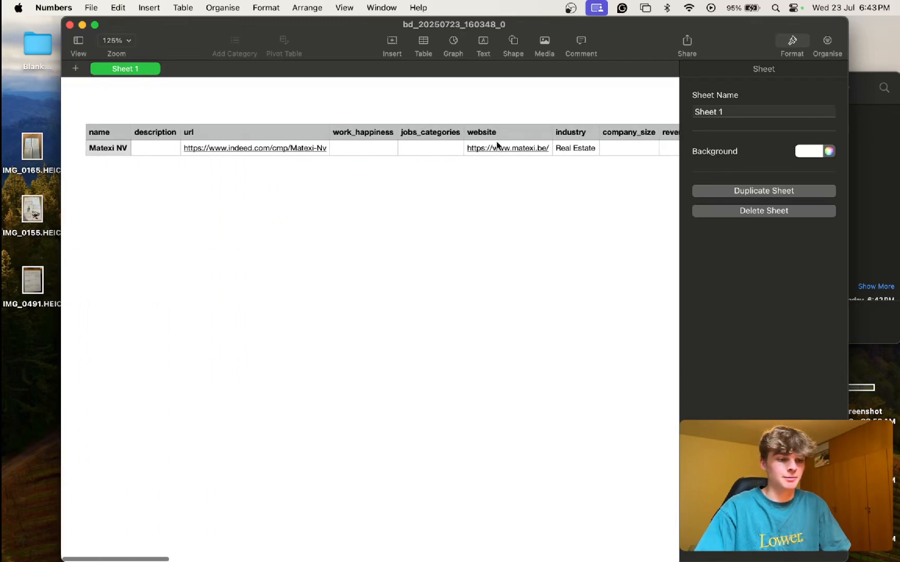
scroll(496, 144, right, 3)
key(super+Tab)
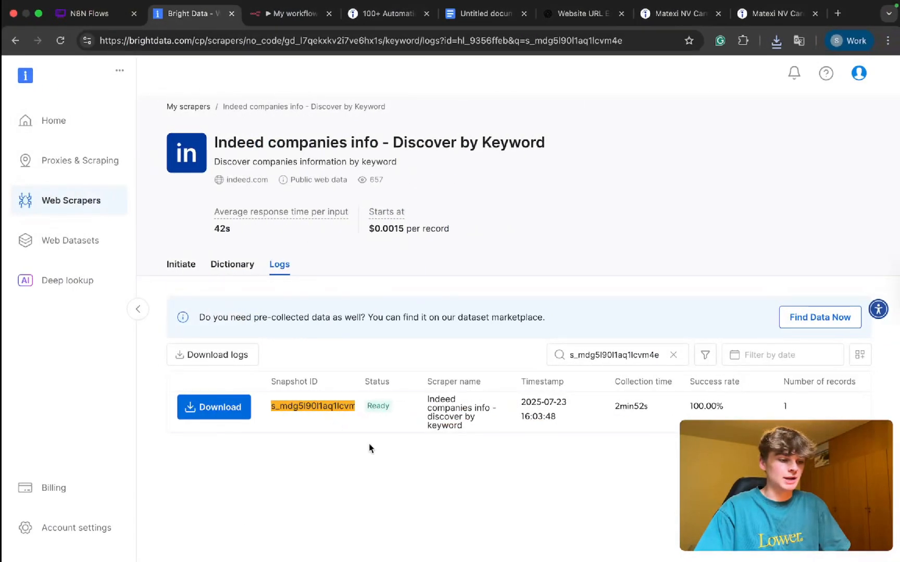
Step: Open the indeed.com scrapers under Business (B2B) in the Web Scrapers Library
drag(326, 142, 451, 142)
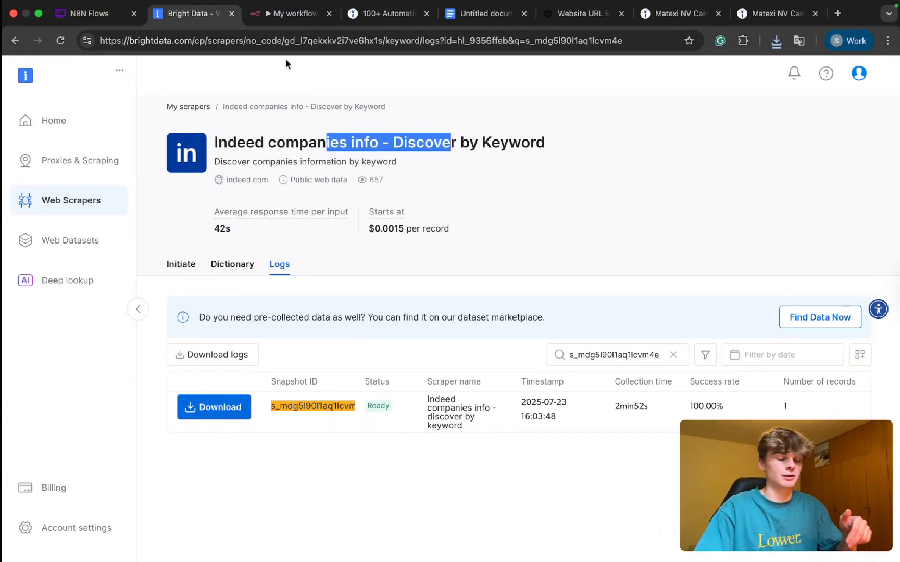
click(75, 201)
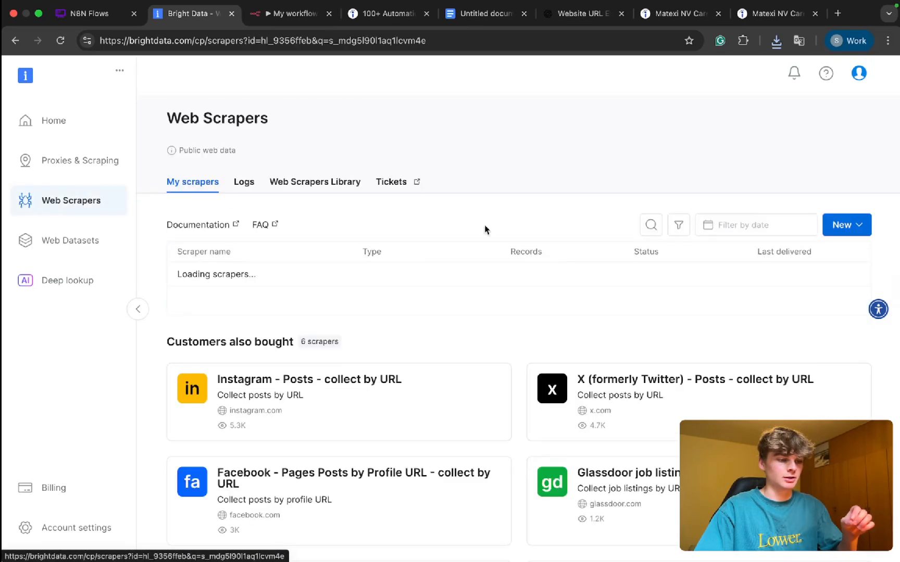
click(293, 187)
scroll(368, 295, down, 15)
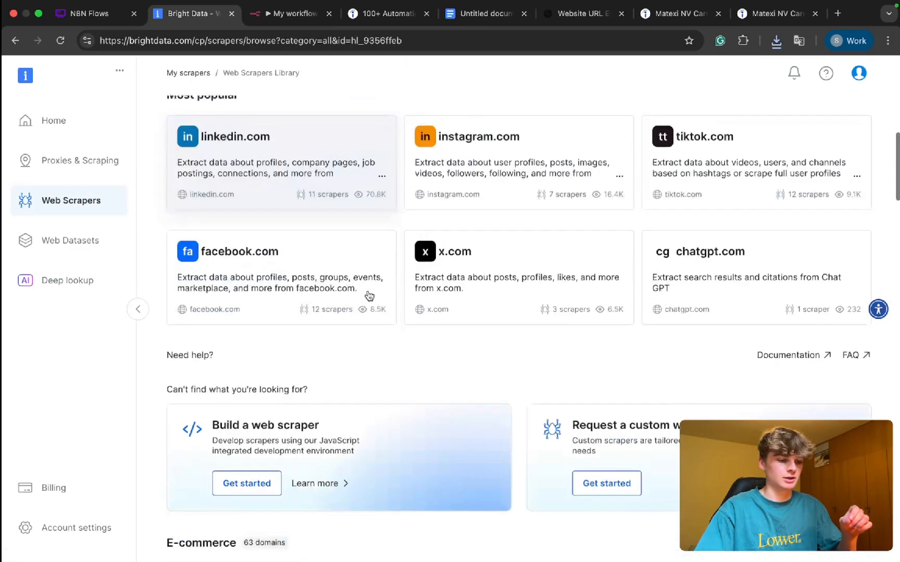
scroll(456, 375, down, 5)
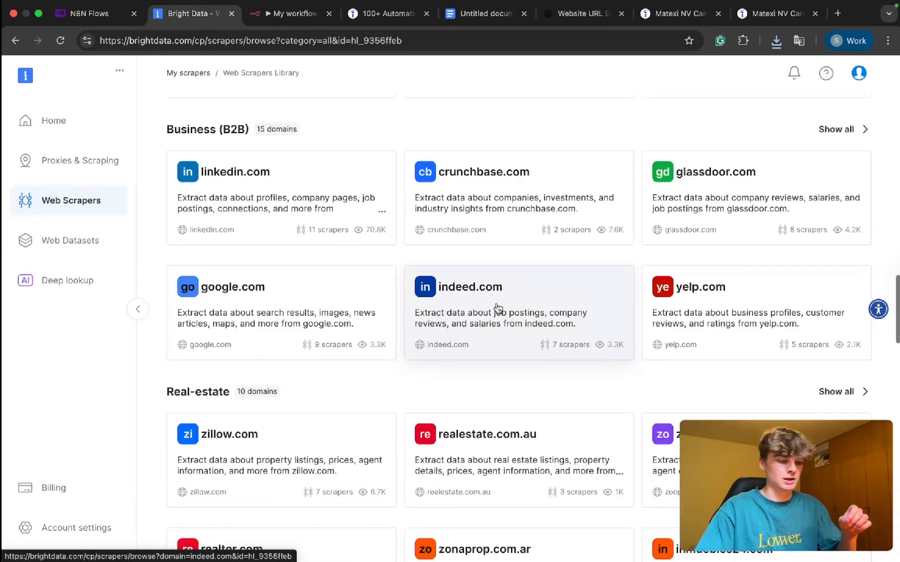
click(497, 307)
scroll(386, 357, up, 3)
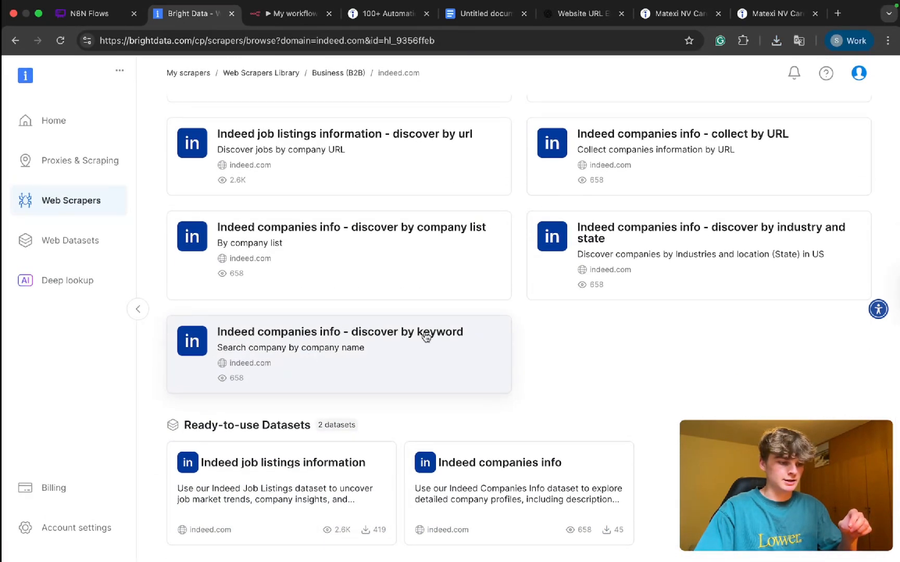
Step: Open Indeed companies info discover by keyword as a Scraper API and show its API request builder
click(387, 342)
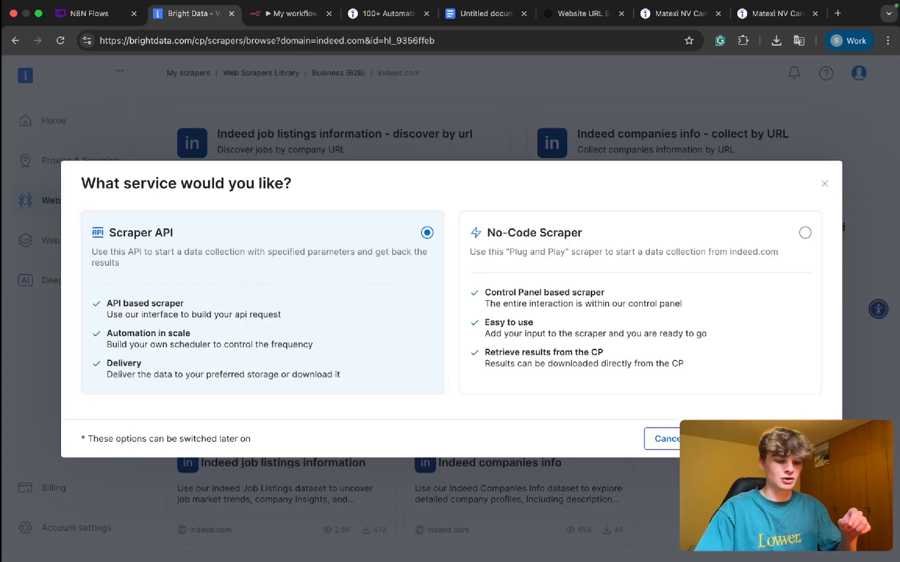
click(758, 439)
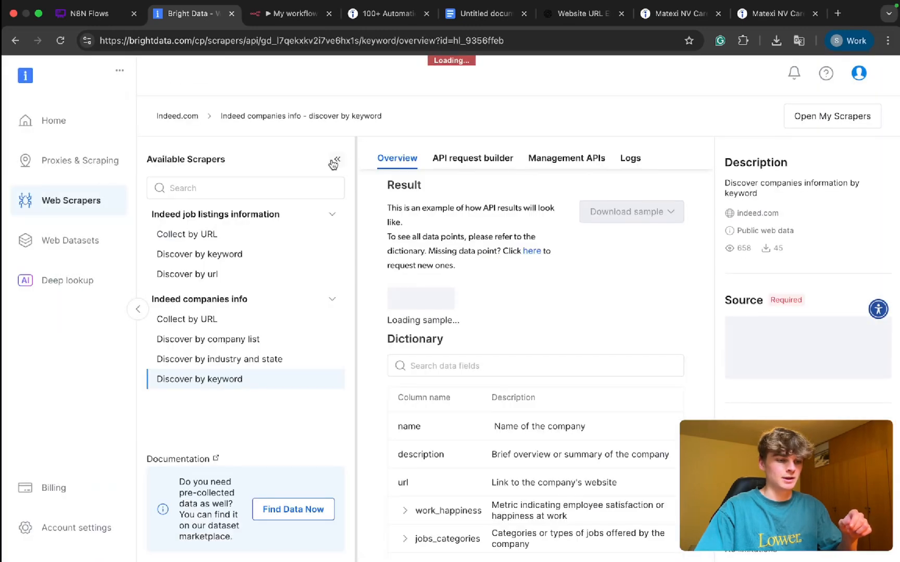
click(332, 161)
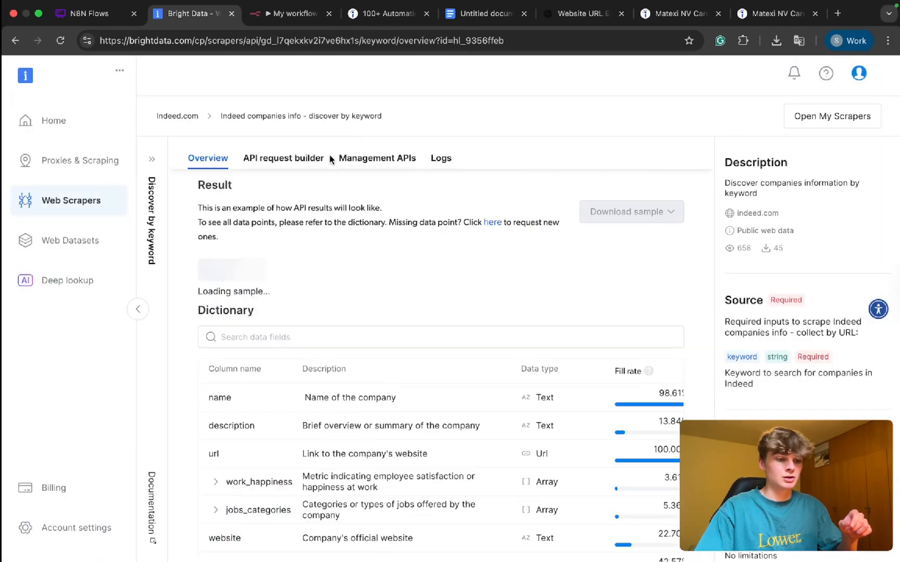
click(283, 160)
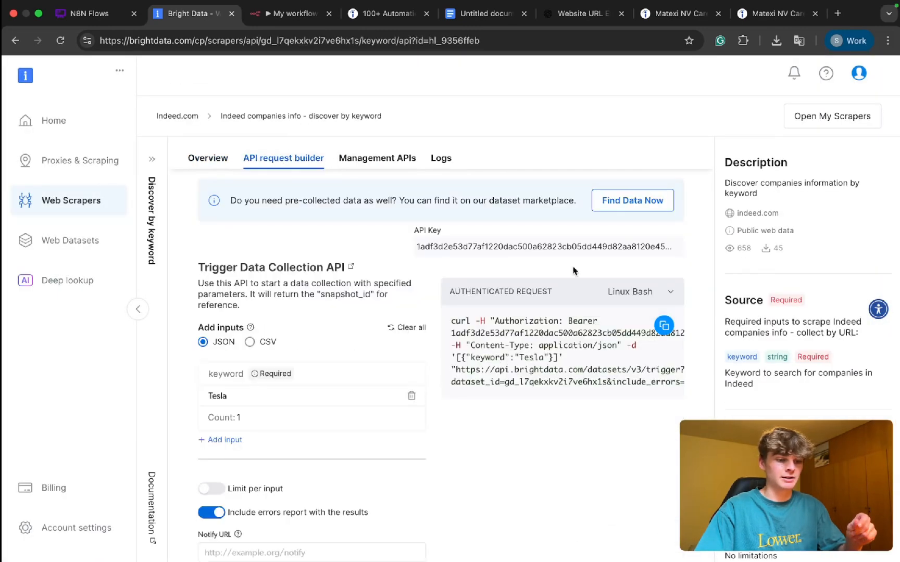
Step: Copy the authenticated Linux Bash cURL request for triggering the keyword data collection
scroll(573, 270, down, 1)
scroll(573, 270, down, 1)
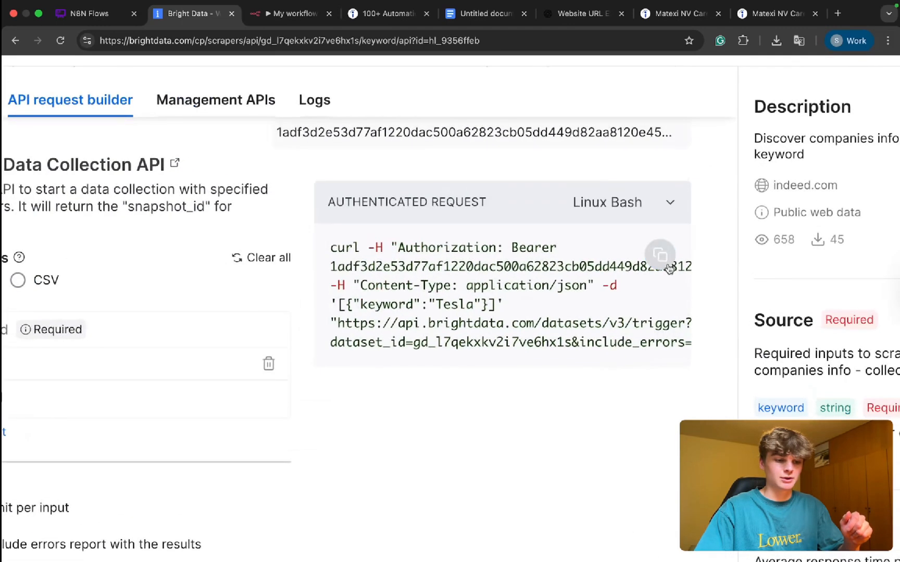
click(657, 256)
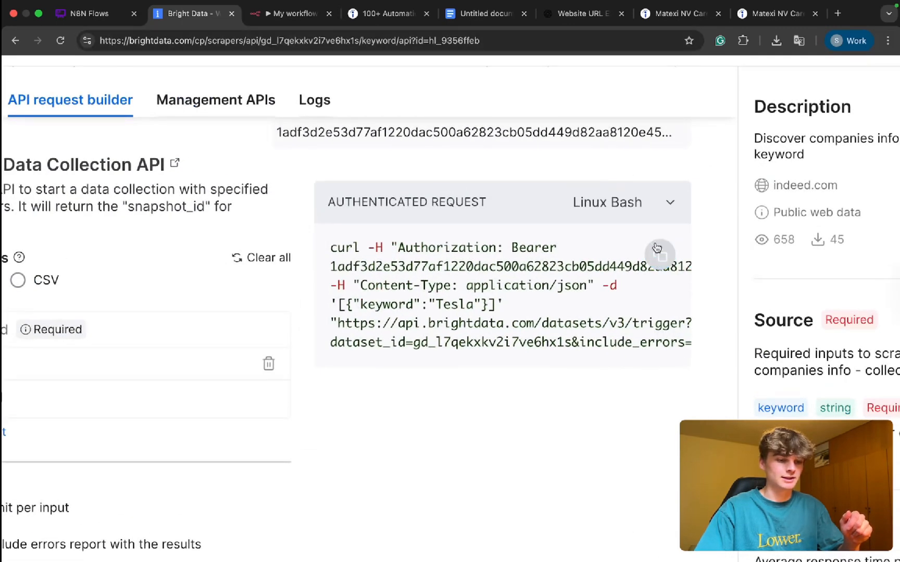
Step: Switch to the n8n workflow and add an HTTP Request node after the Message a model node
click(313, 19)
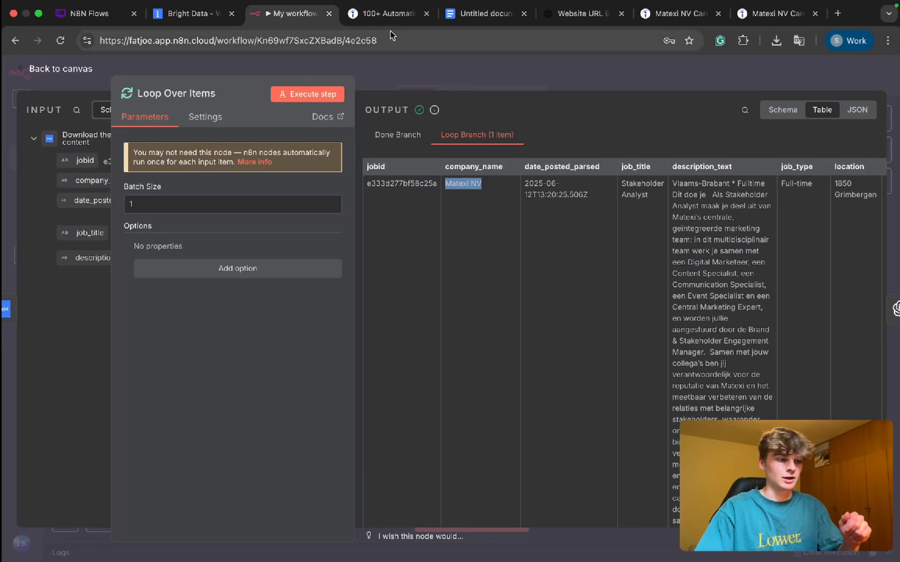
click(449, 84)
scroll(588, 302, right, 4)
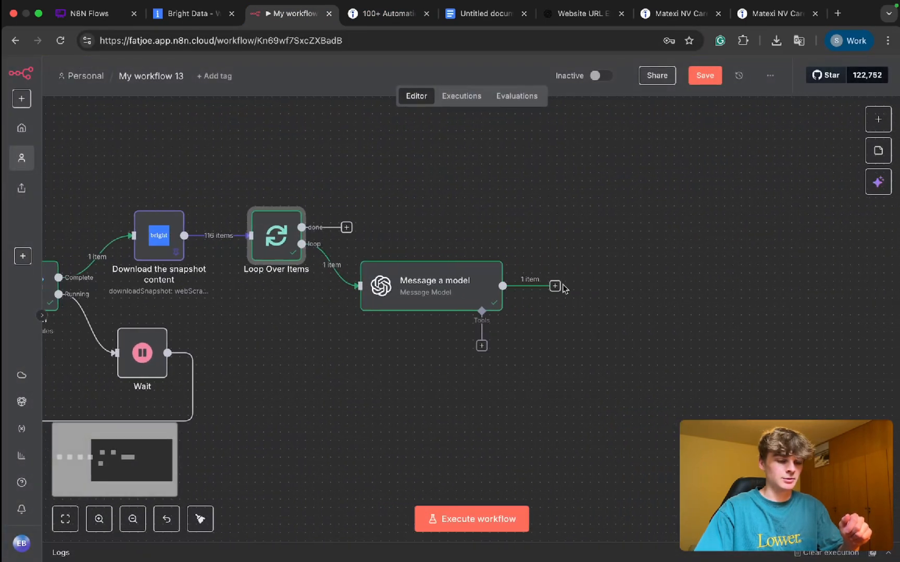
click(555, 287)
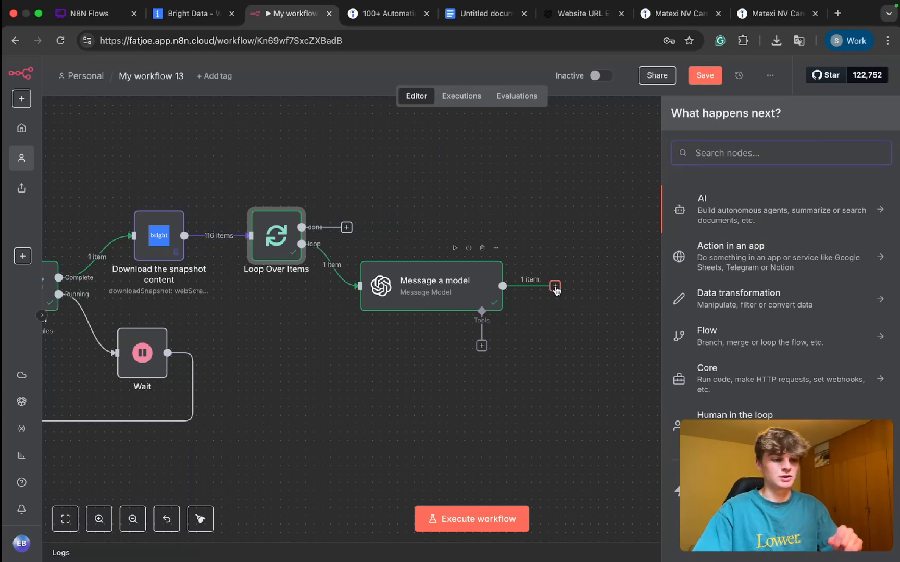
text(http)
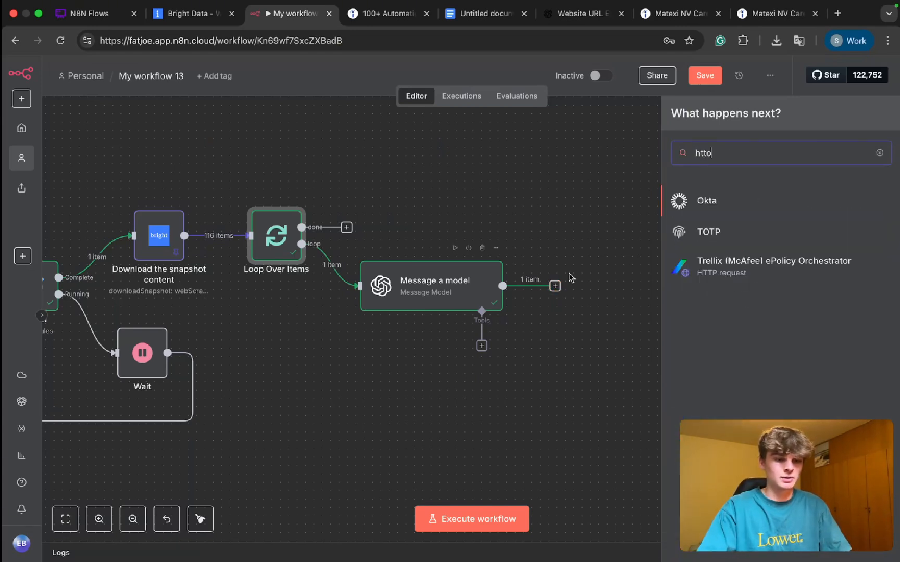
click(729, 213)
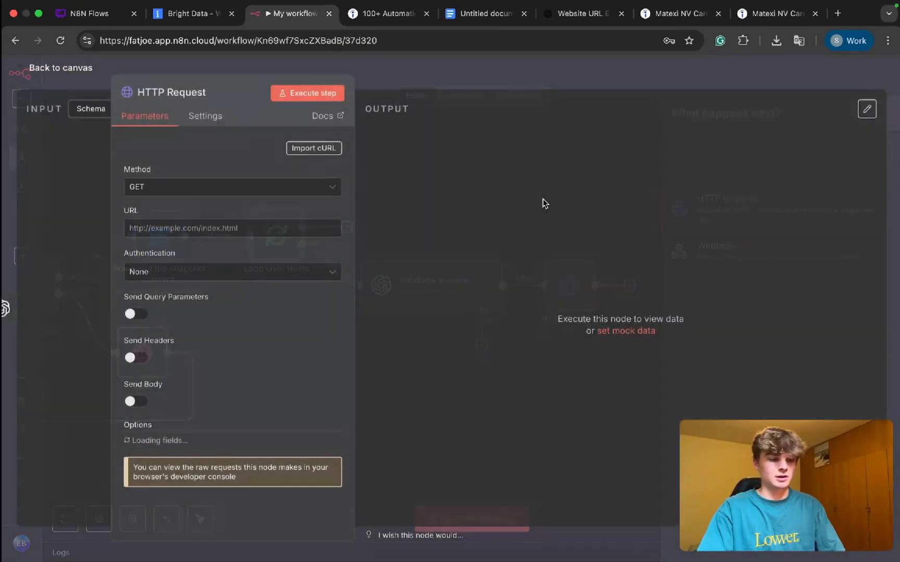
Step: Import the copied Bright Data cURL command, including its API token, into the HTTP Request node
drag(235, 75, 429, 76)
click(506, 148)
key(super+a)
key(super+v)
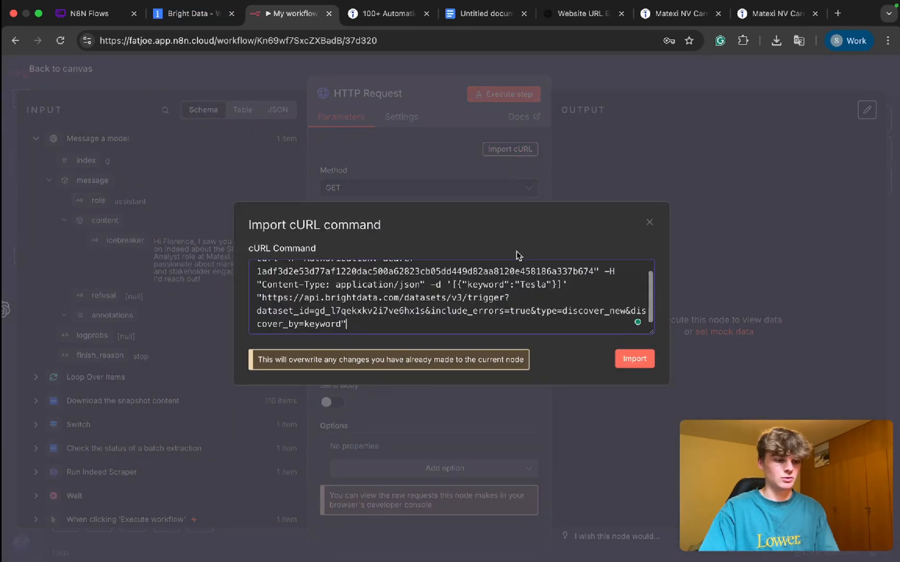
click(634, 359)
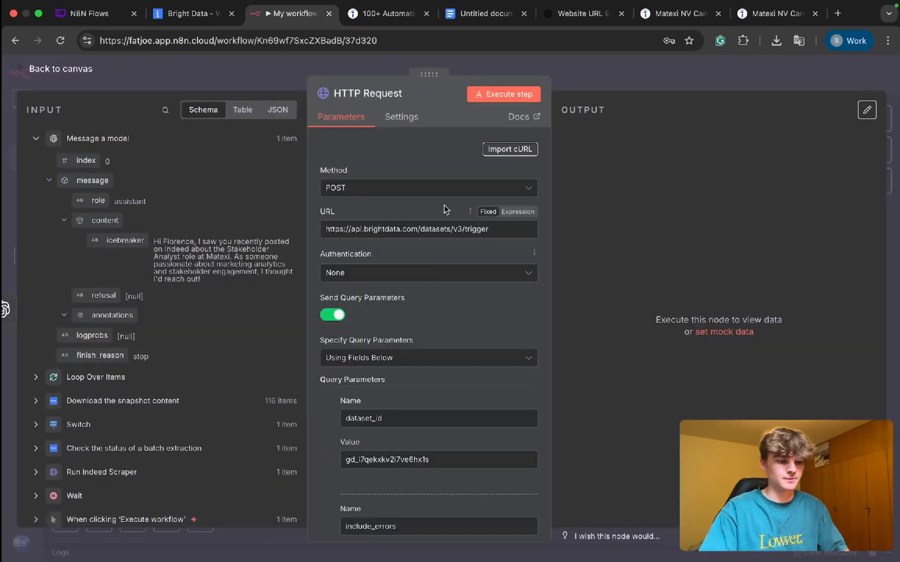
Step: Examine the imported query parameters, authorization header and JSON keyword body of the HTTP Request node
scroll(388, 208, down, 10)
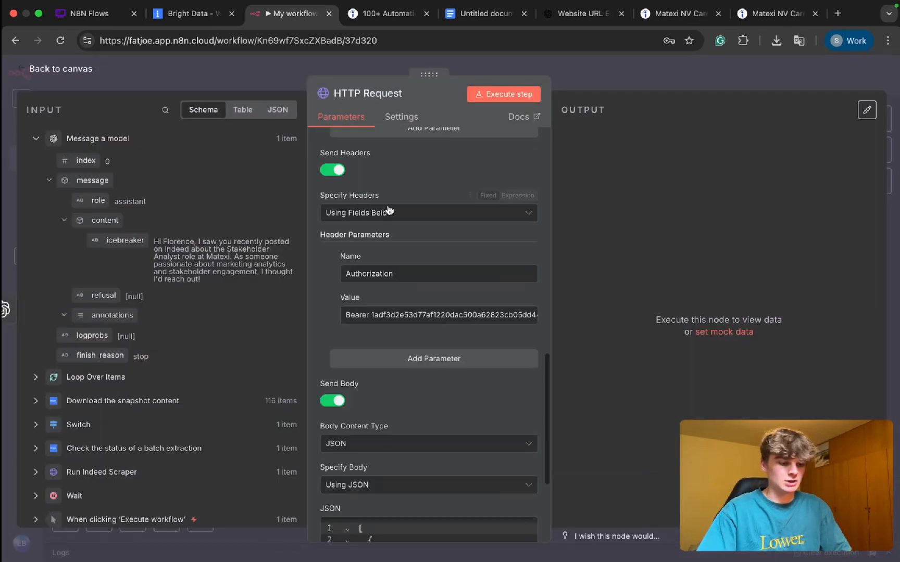
scroll(387, 210, down, 5)
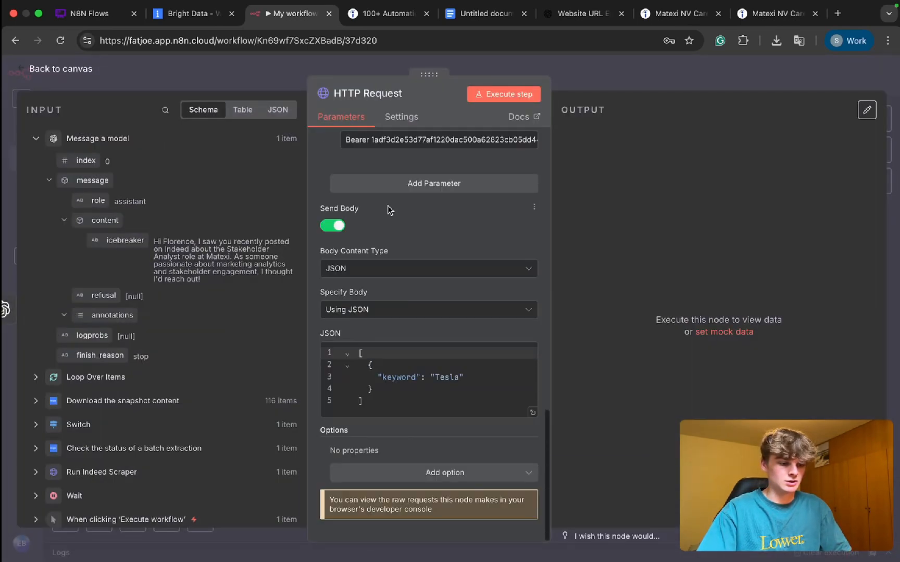
double_click(440, 381)
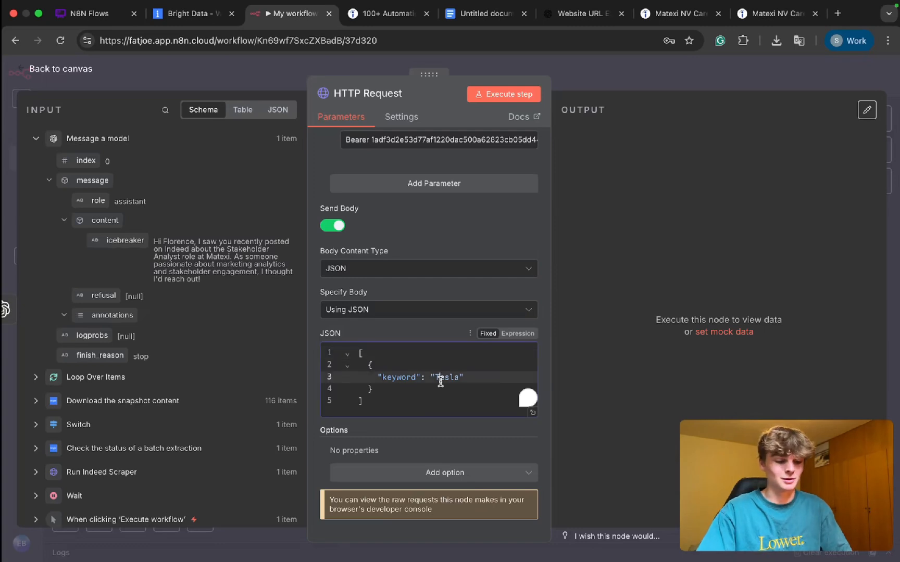
scroll(414, 381, up, 5)
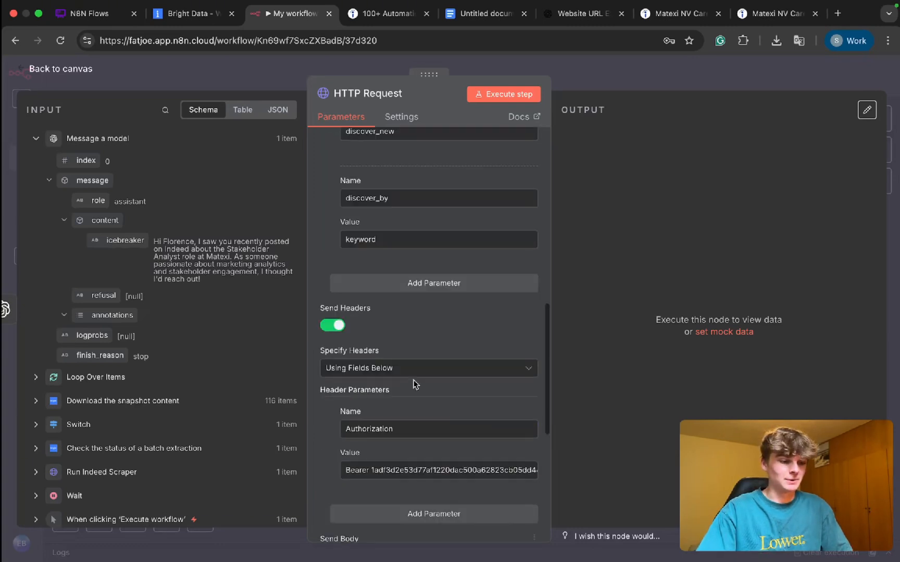
scroll(414, 381, down, 5)
scroll(427, 285, up, 10)
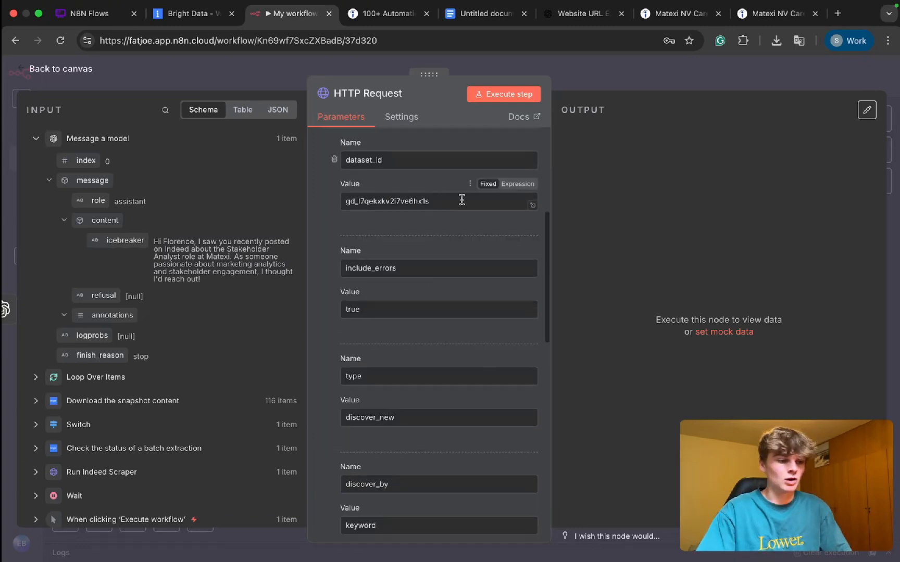
scroll(461, 199, up, 2)
scroll(461, 199, down, 2)
scroll(462, 200, down, 10)
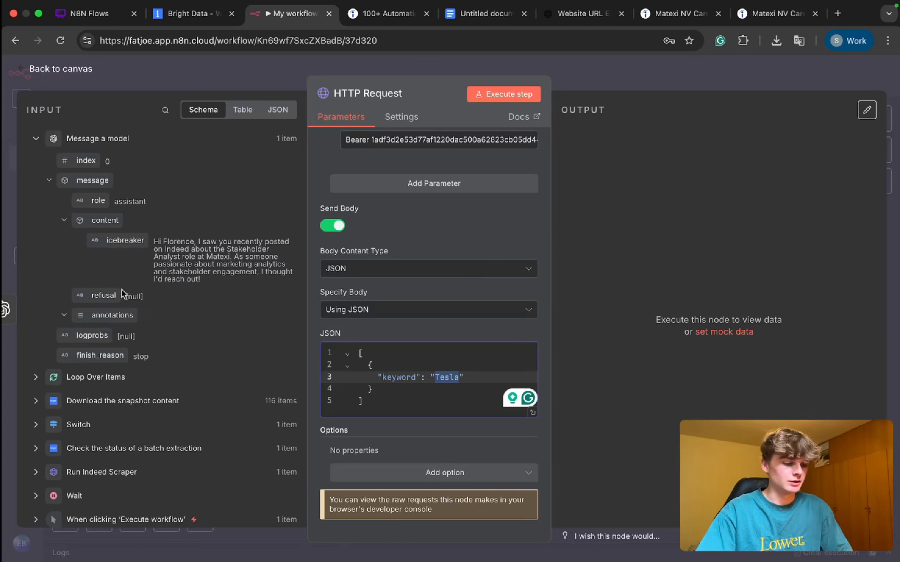
Step: Check the Loop Over Items data in the request's input, and look up the company name field in that node's loop output
scroll(130, 307, down, 2)
click(35, 317)
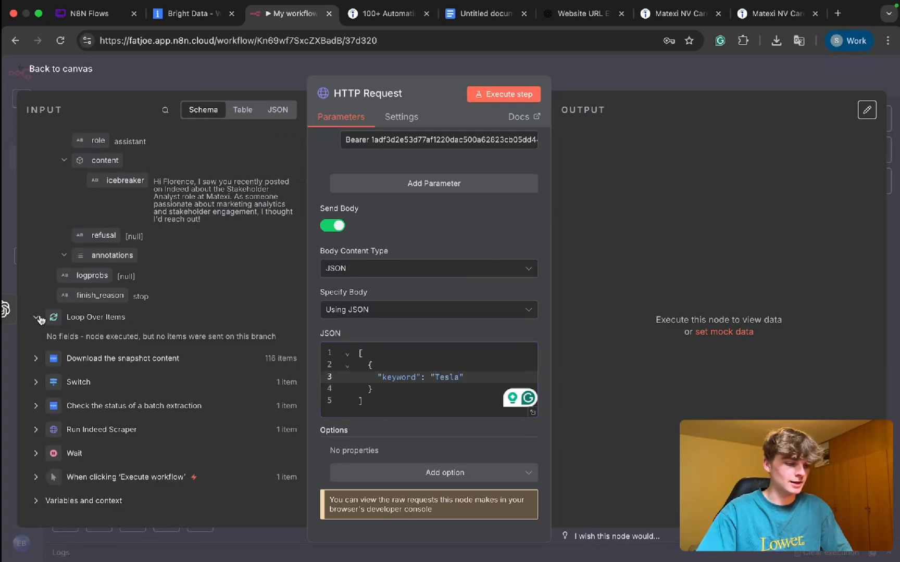
scroll(185, 325, down, 1)
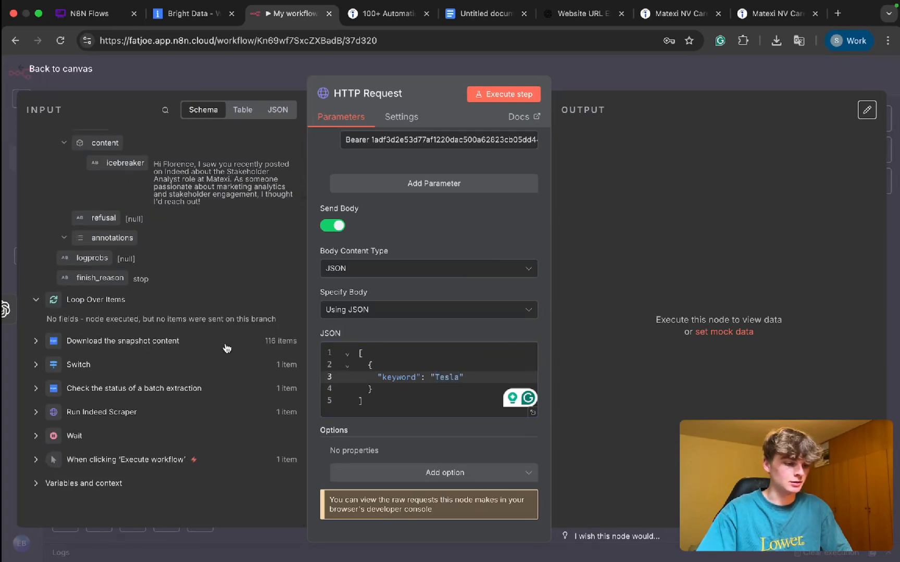
click(581, 68)
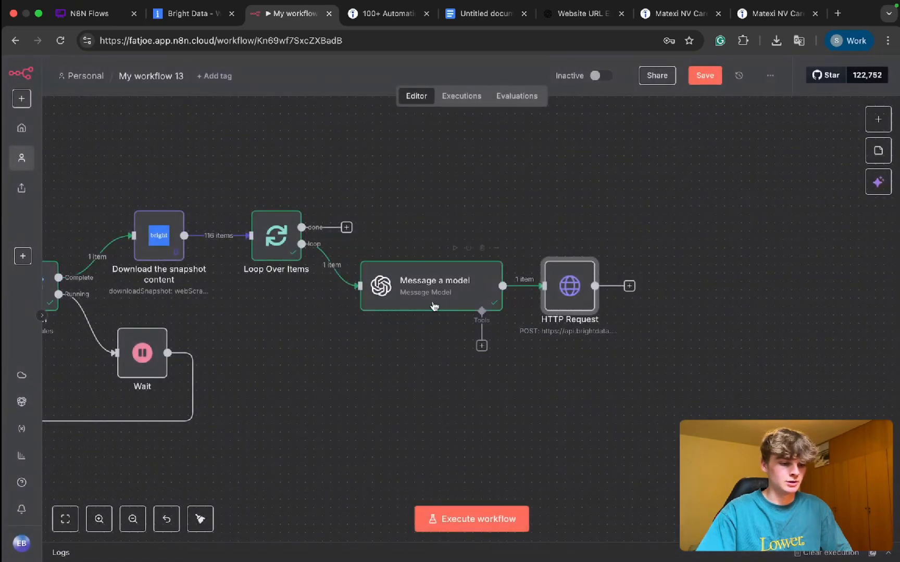
double_click(284, 237)
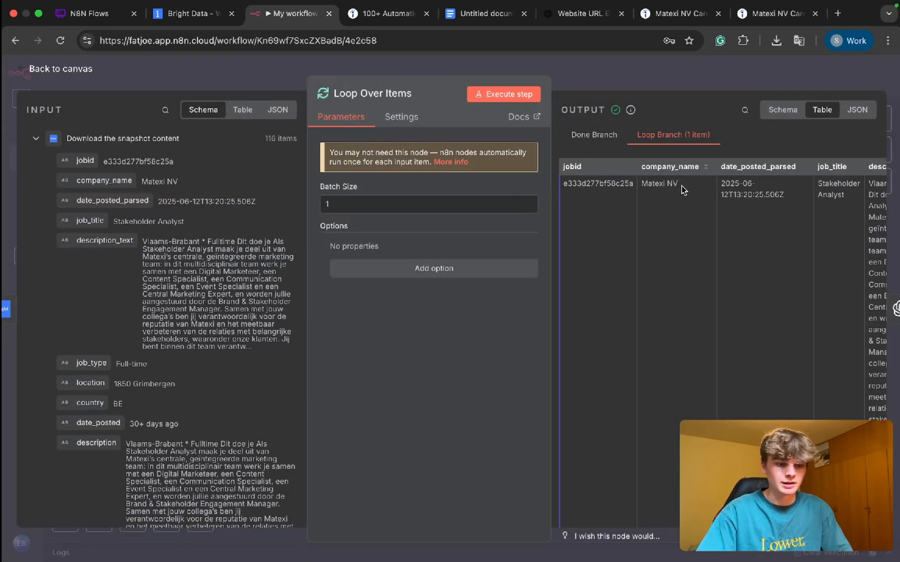
drag(698, 167, 634, 171)
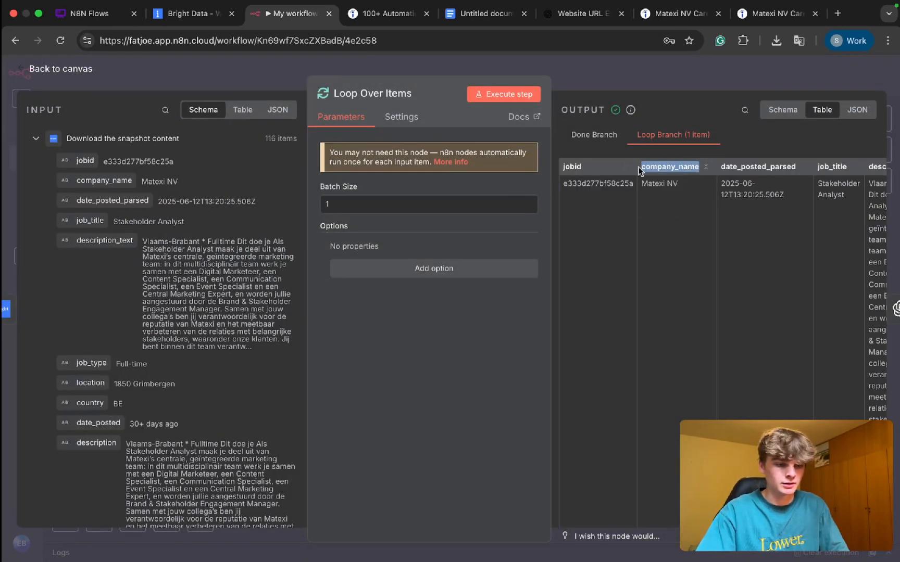
click(630, 83)
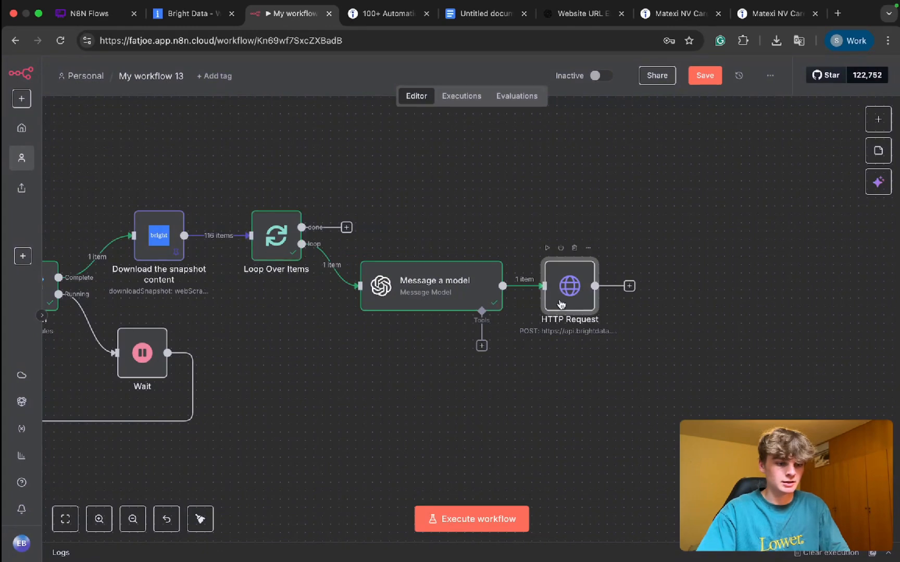
Step: Clear the Tesla keyword from the HTTP Request node's JSON body and switch the body to an expression
double_click(540, 297)
scroll(455, 285, down, 15)
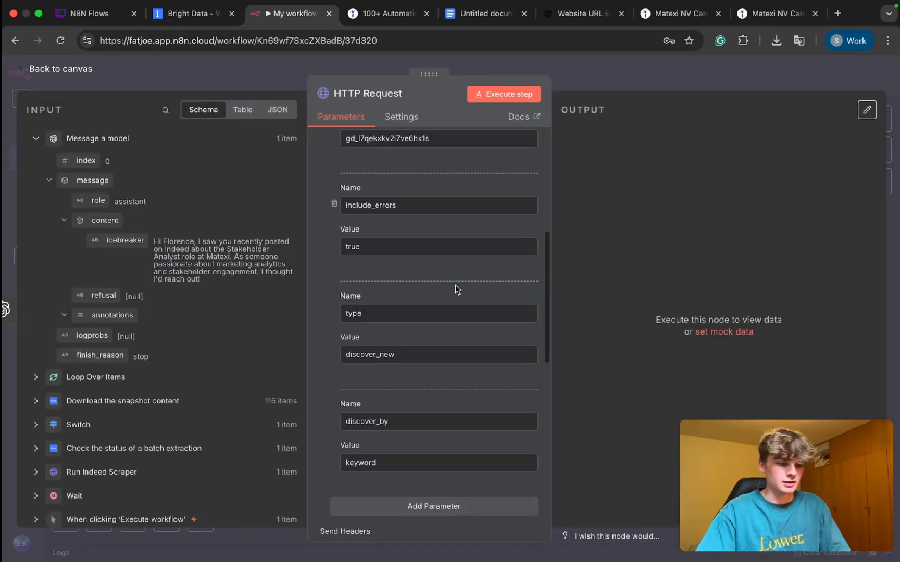
scroll(429, 356, down, 3)
double_click(445, 382)
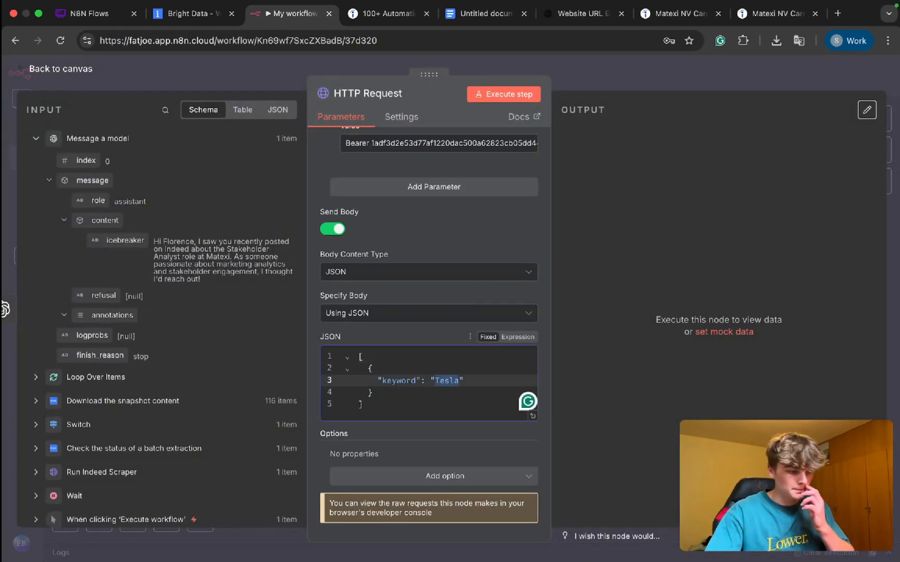
key(BackSpace)
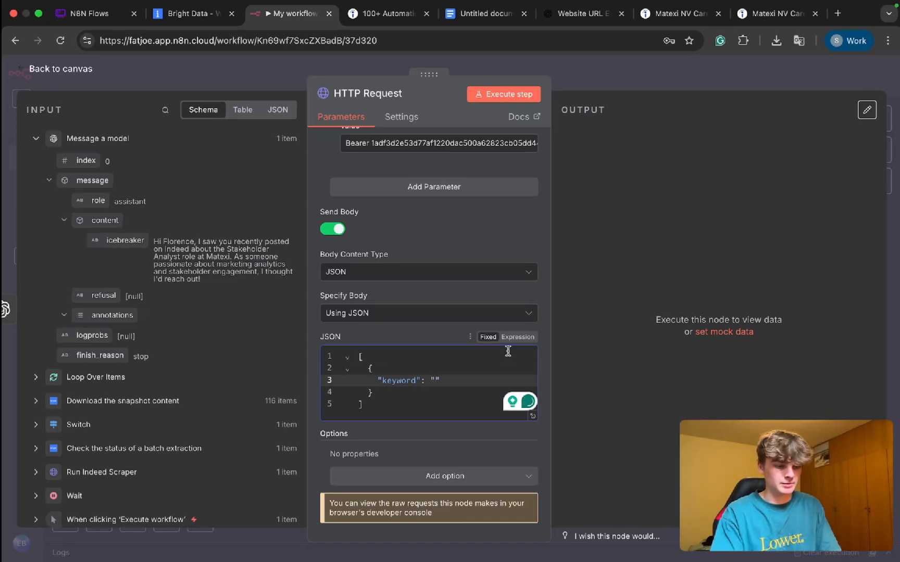
click(519, 338)
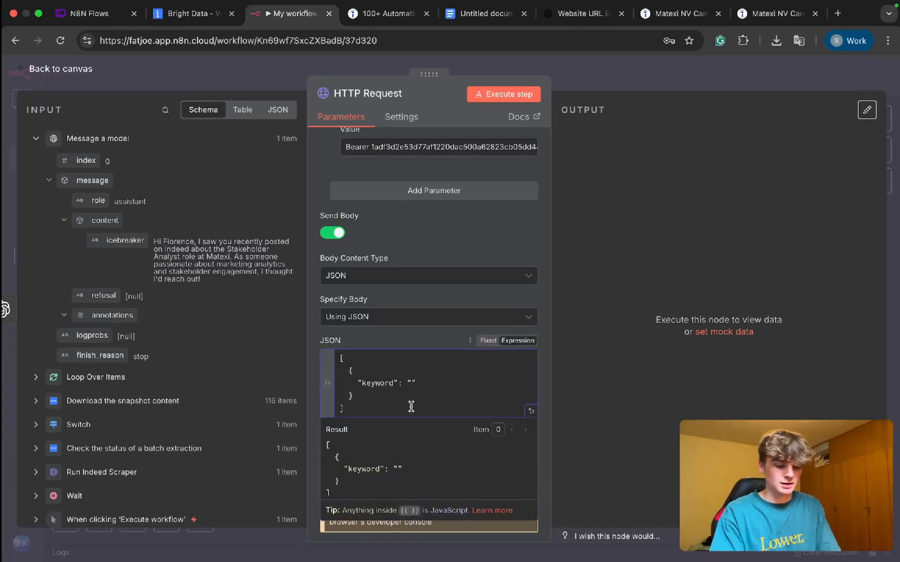
Step: Set the JSON body's keyword to the expression {{ $node('Loop Over Items').item.json.company_name }}
text({{}})
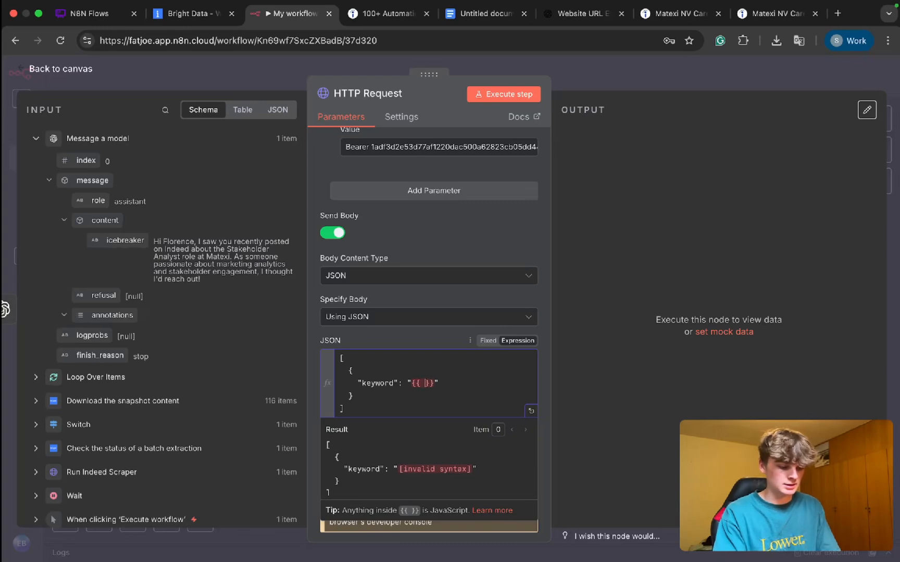
text($)
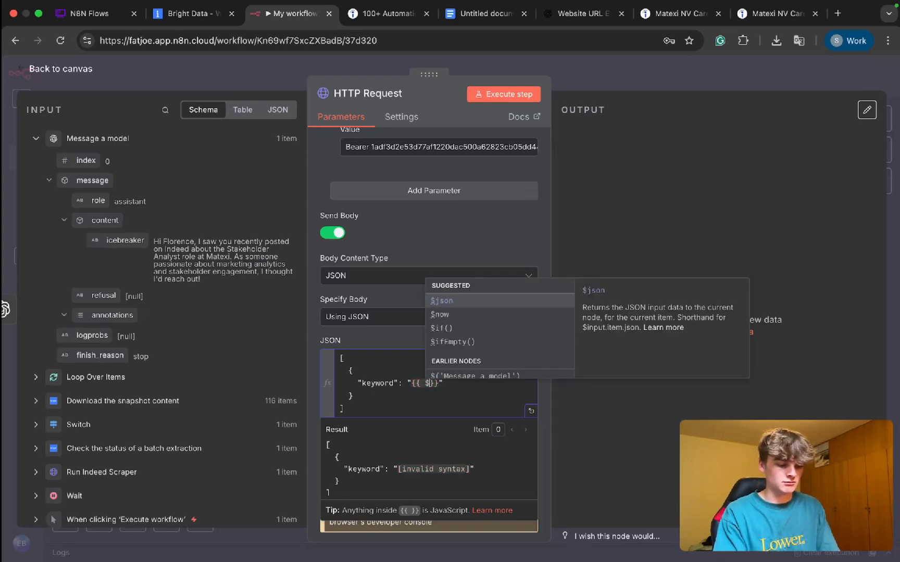
text(node)
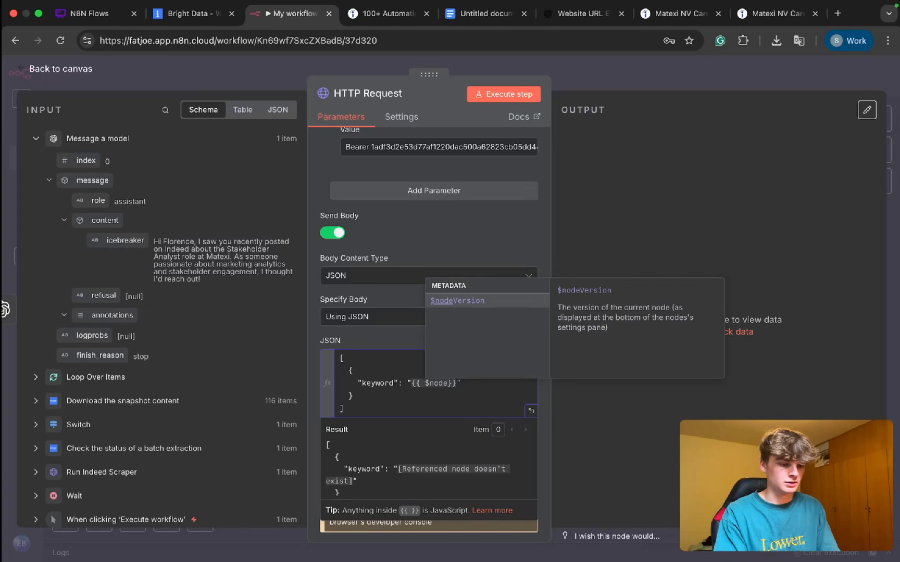
text(()
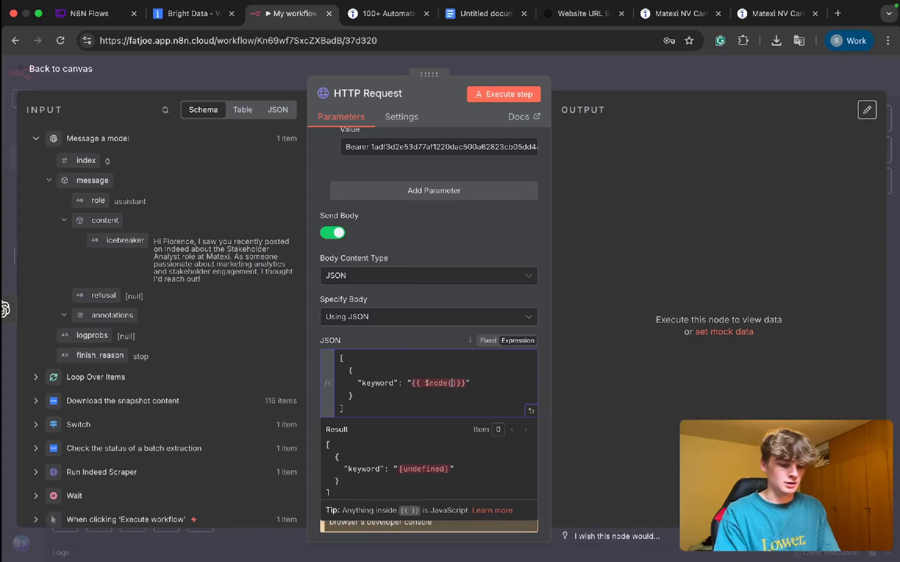
text(')
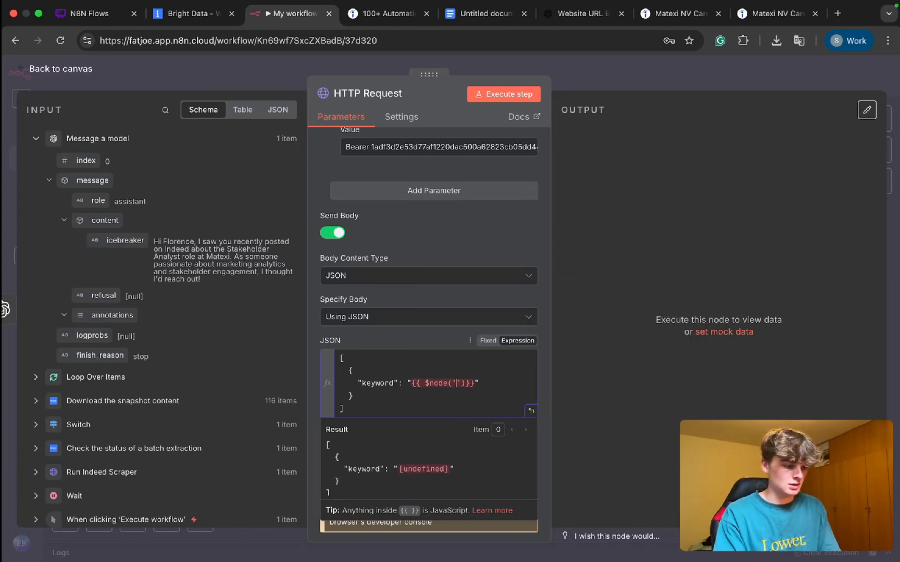
text(Loop Ov)
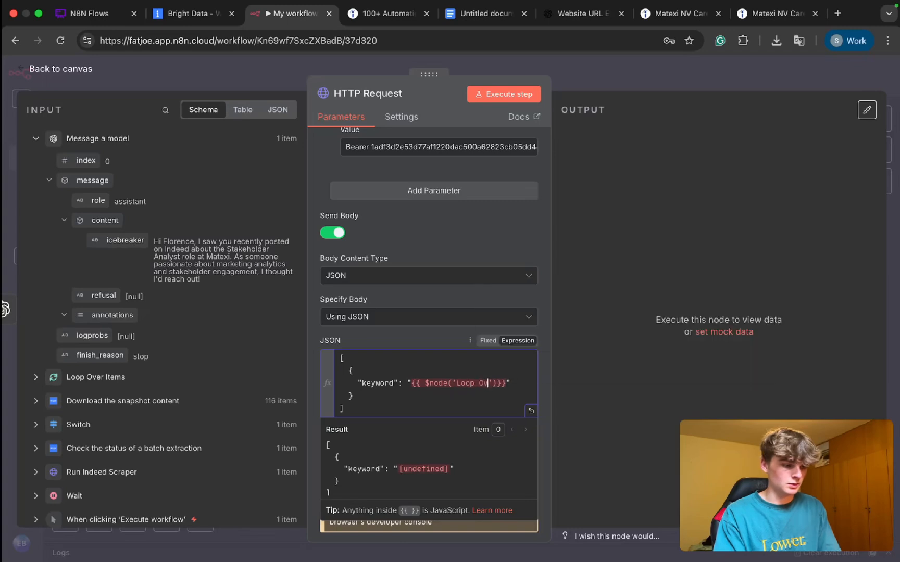
text(er Items)
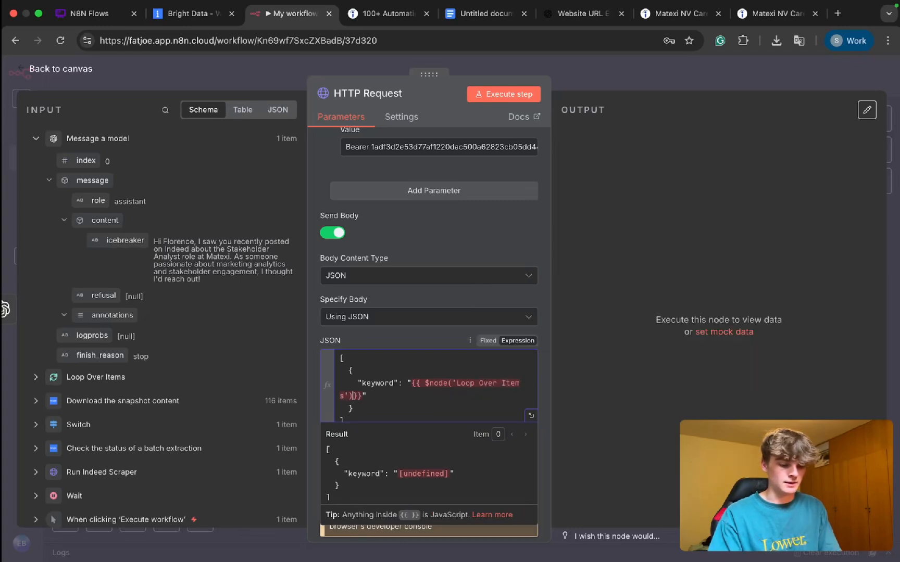
text(.item.)
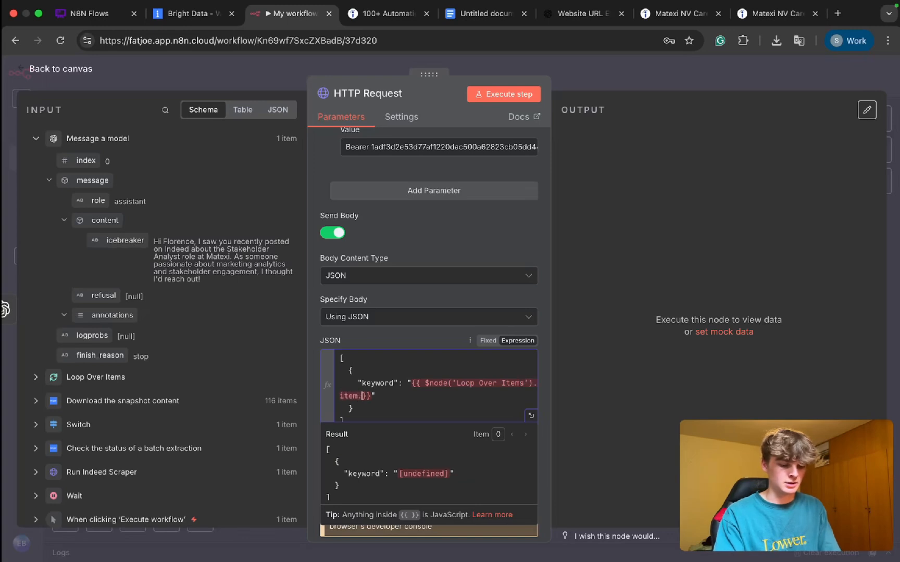
text(json)
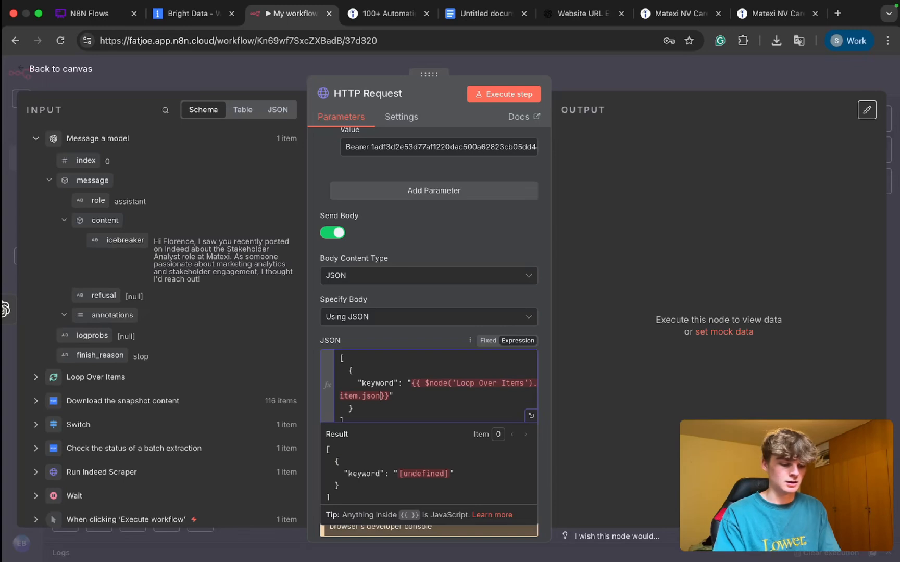
text(.company_name)
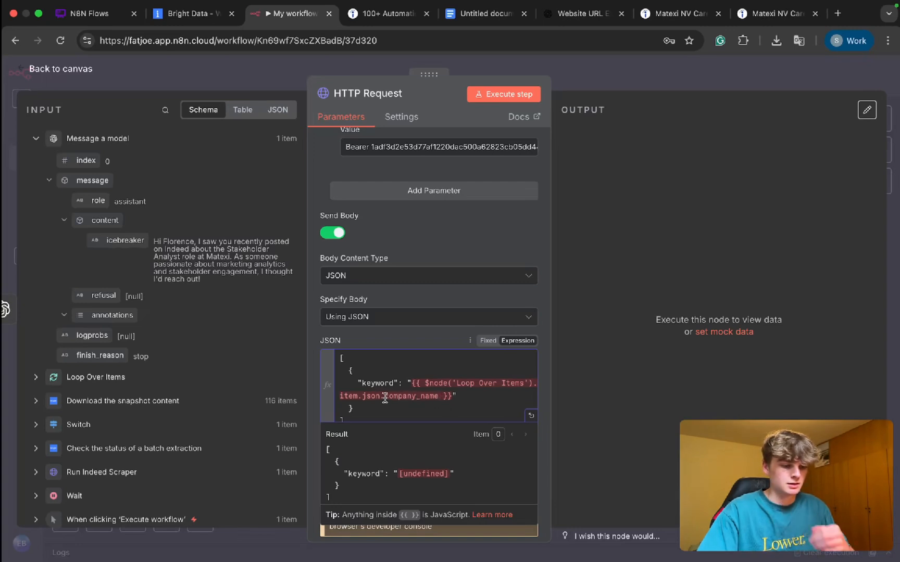
Step: Try the form item.json('company_name') in the JSON body's keyword expression, and restore it to item.json.company_name
key(BackSpace)
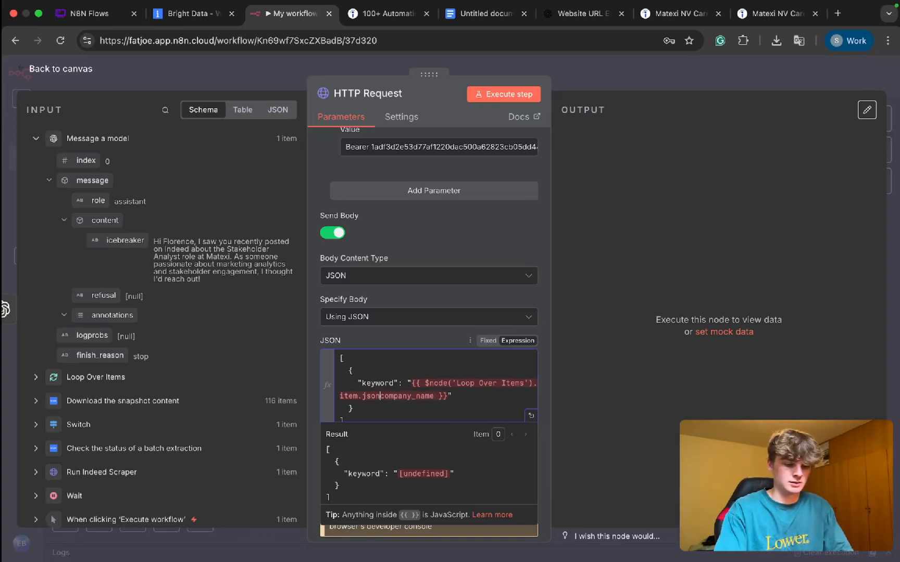
text((')
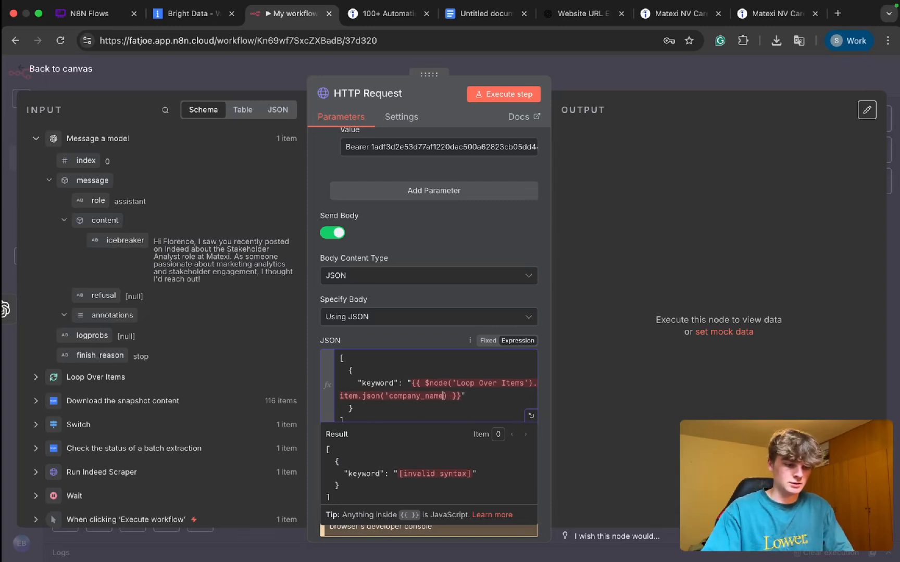
text())
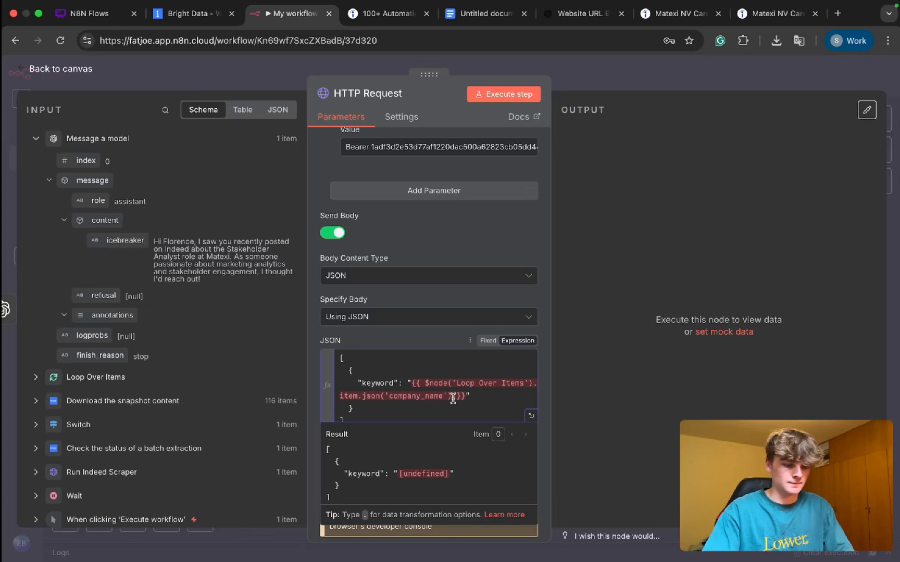
key(BackSpace)
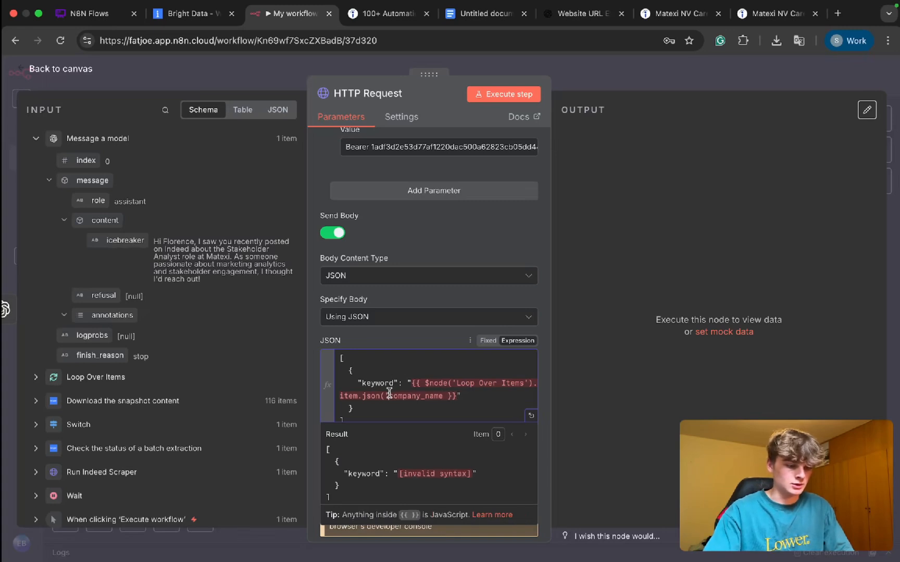
key(BackSpace)
key(BackSpace)
text(.)
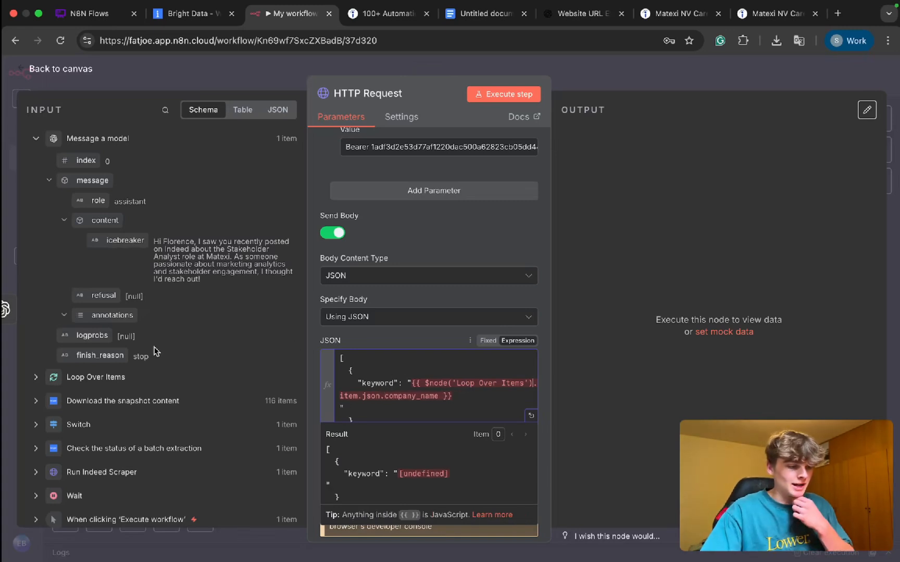
Step: Check which Loop Over Items fields are available in the HTTP Request node's input data, and return to the canvas
click(61, 379)
scroll(78, 360, down, 1)
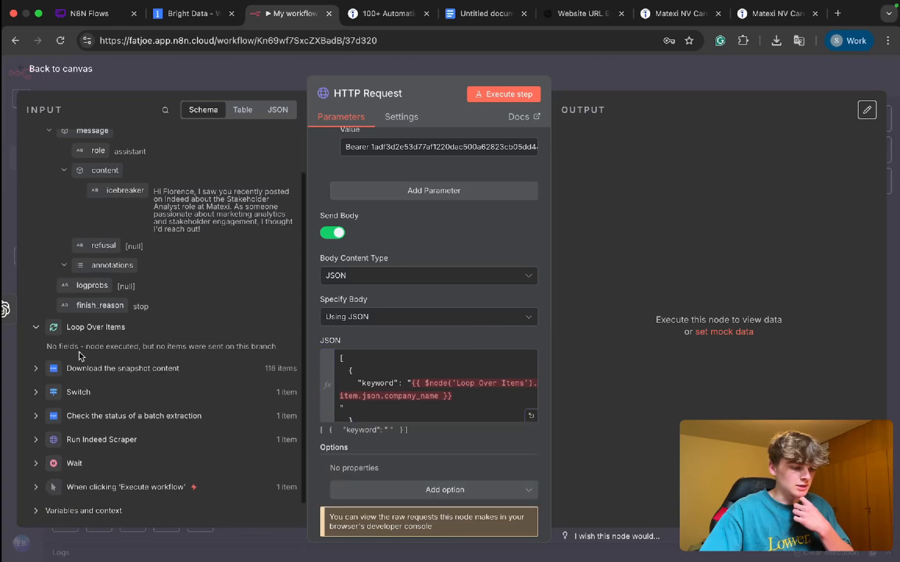
drag(79, 346, 212, 347)
click(592, 79)
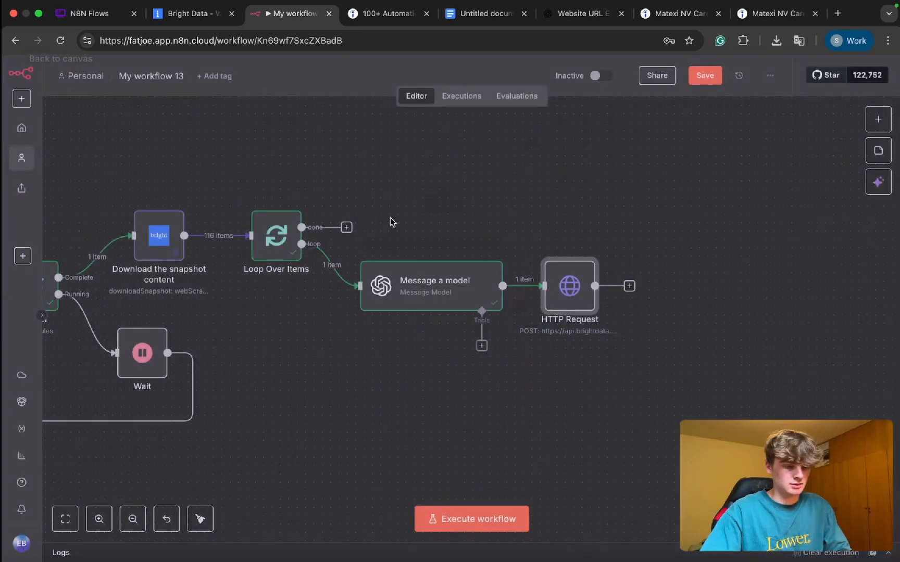
Step: Move the HTTP Request node farther from the Message a model node, and delete the connection between them
key(super+s)
drag(570, 302, 612, 302)
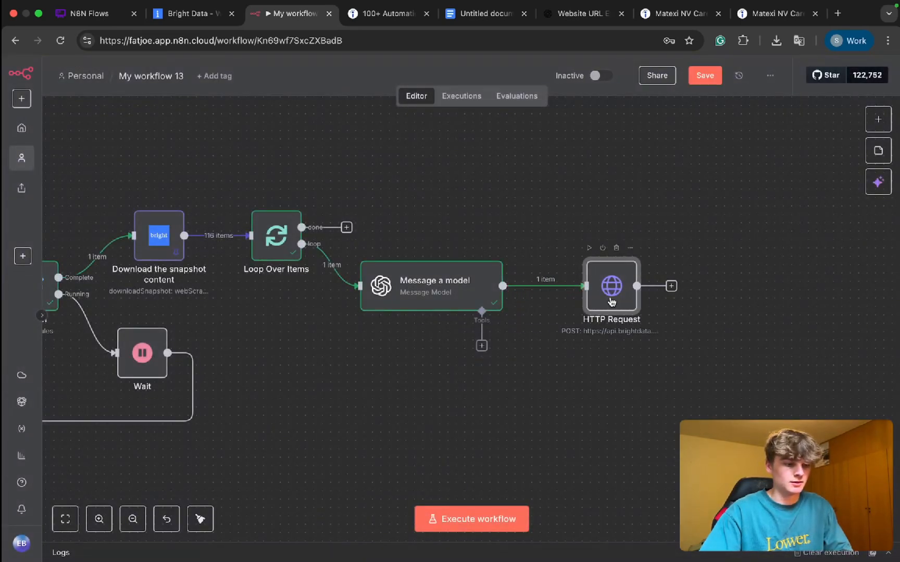
click(553, 287)
Step: Save and execute the workflow, and reconnect the Message a model output to the HTTP Request node
key(super+s)
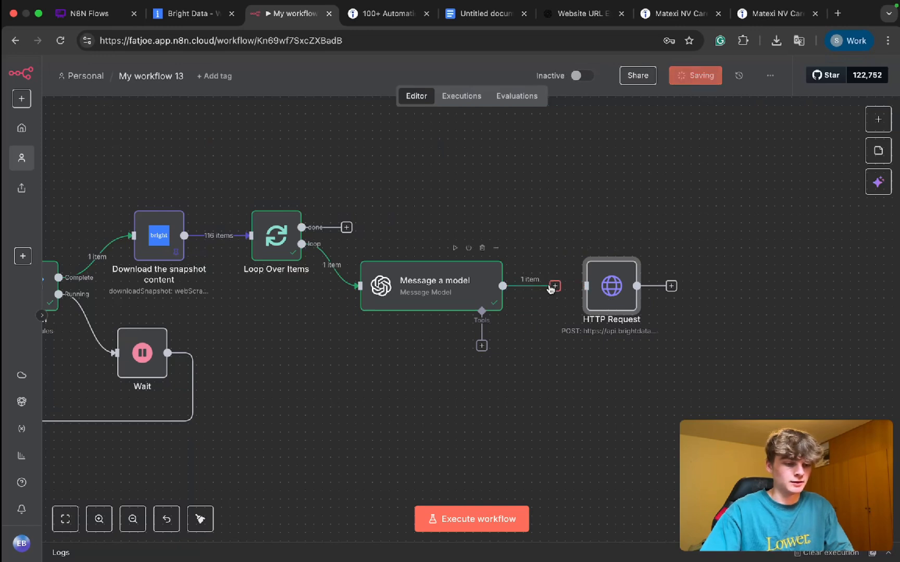
key(super+Return)
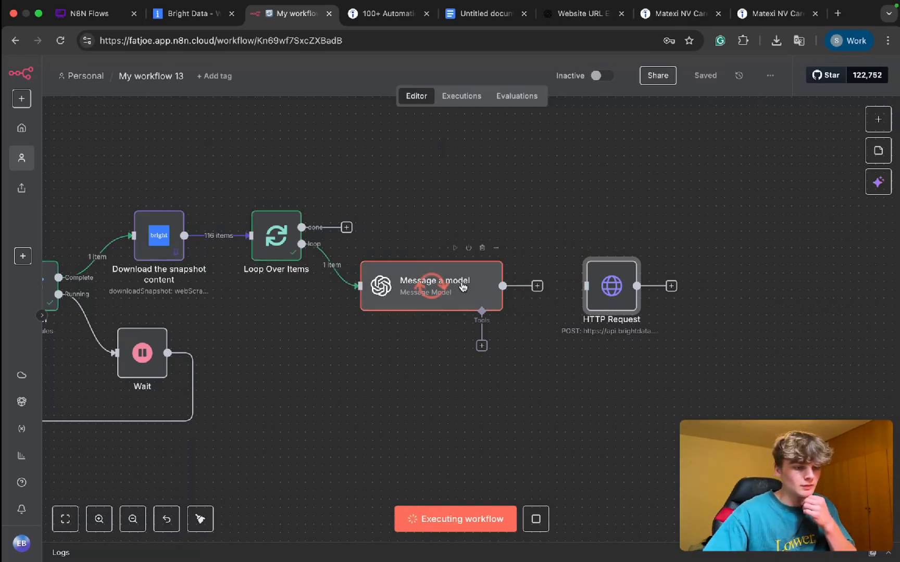
drag(533, 284, 628, 297)
Step: Check the Loop Over Items data in the HTTP Request node's input and in that node's own loop branch output
double_click(628, 296)
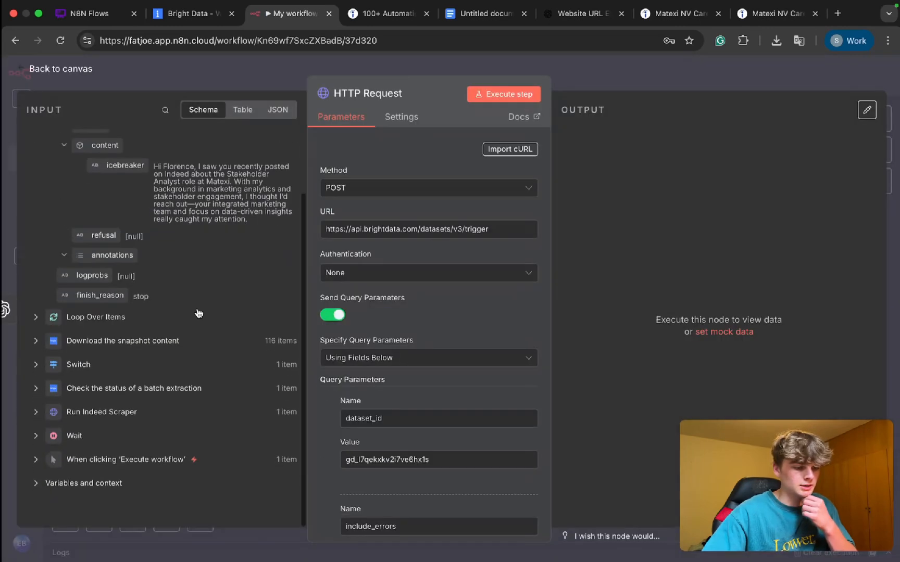
click(45, 317)
drag(82, 336, 271, 335)
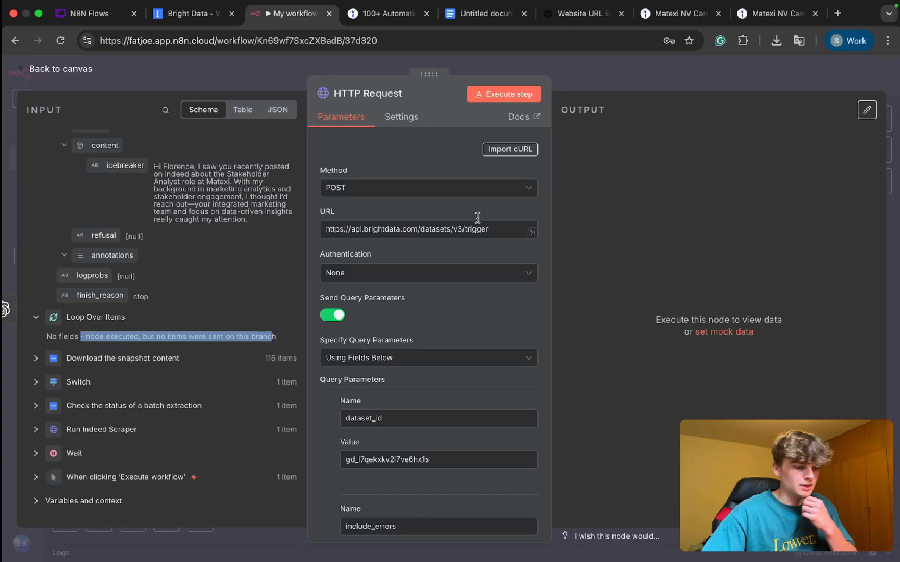
click(578, 87)
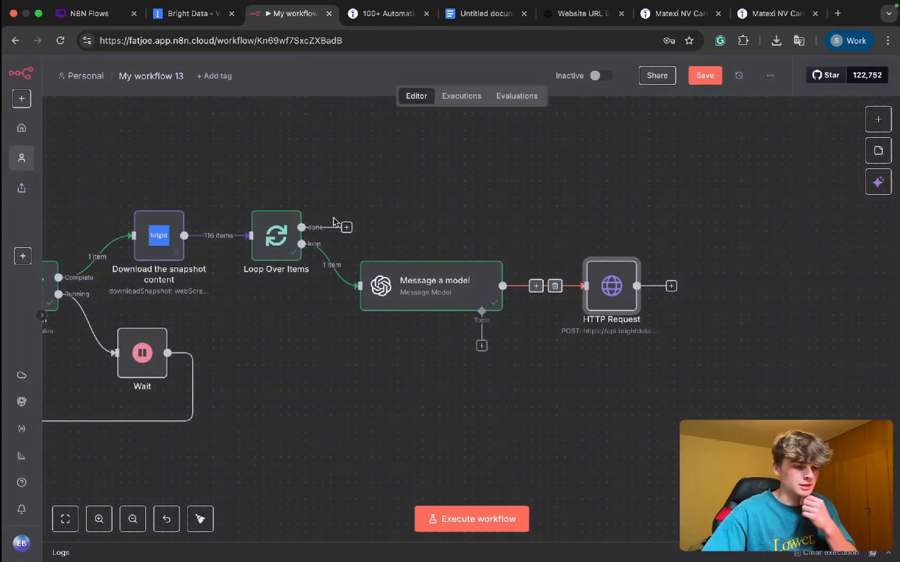
double_click(281, 235)
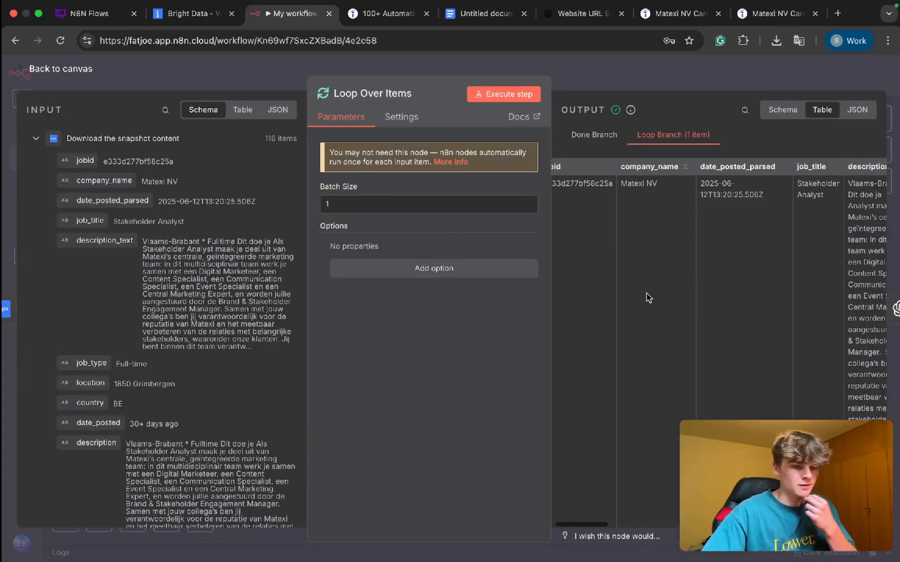
scroll(646, 293, right, 10)
click(614, 81)
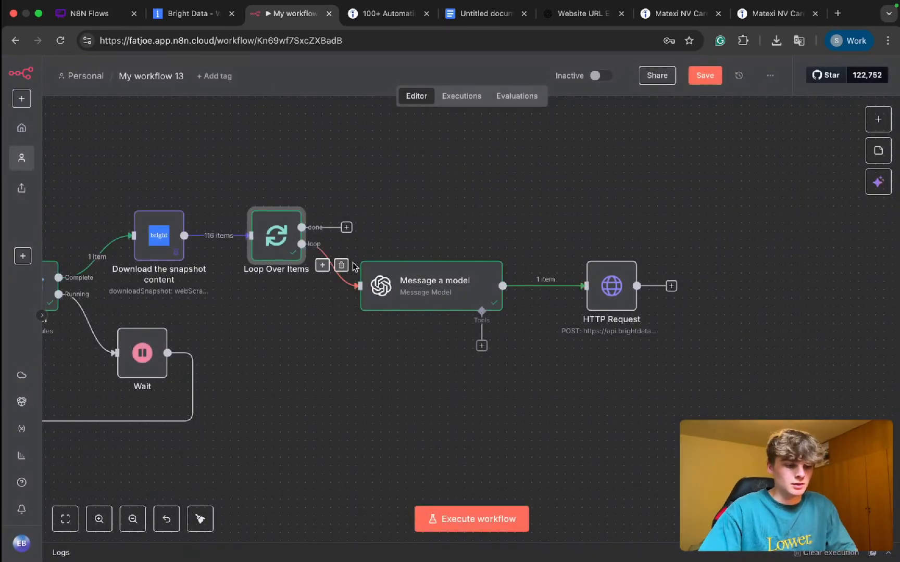
Step: Disconnect Message a model from the HTTP Request node, and route the Loop Over Items loop output directly into that request instead
click(555, 285)
drag(360, 286, 612, 294)
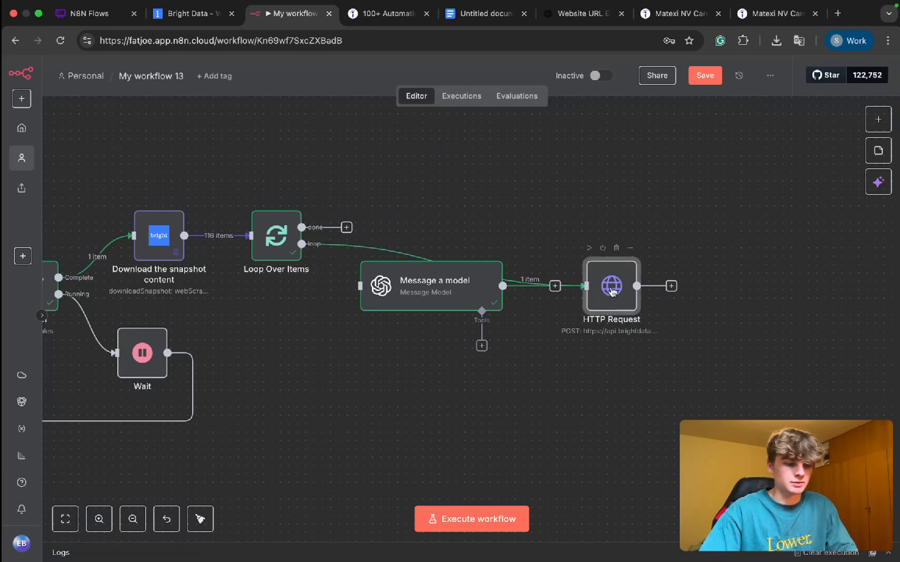
double_click(611, 289)
Step: Replace the keyword expression in the HTTP Request node's JSON body with the company_name field from the Loop Over Items input
scroll(396, 342, down, 1)
scroll(112, 264, down, 1)
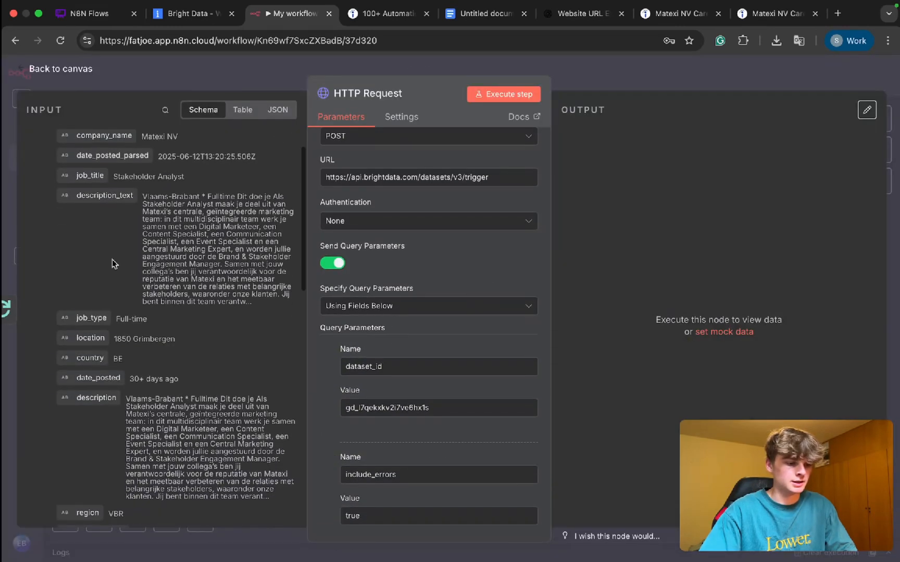
scroll(438, 354, down, 10)
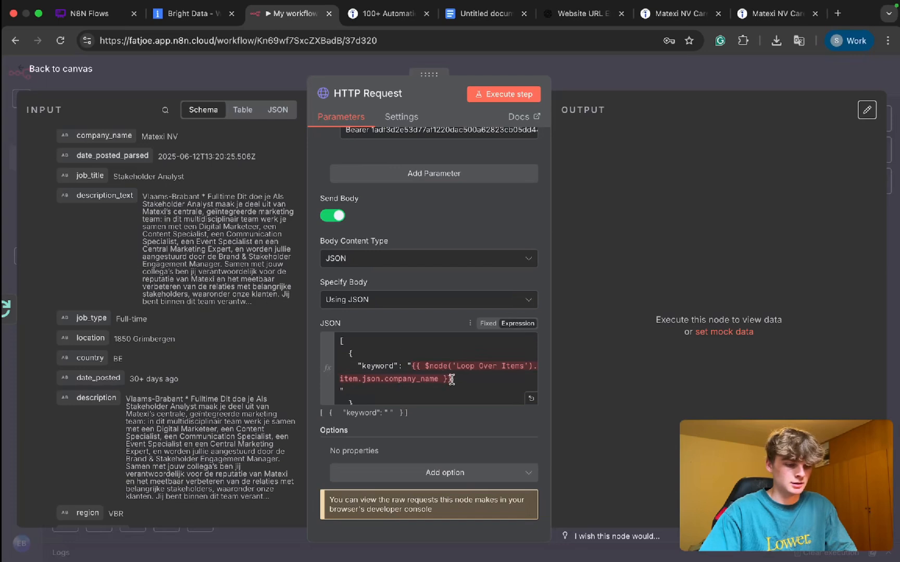
drag(451, 380, 434, 371)
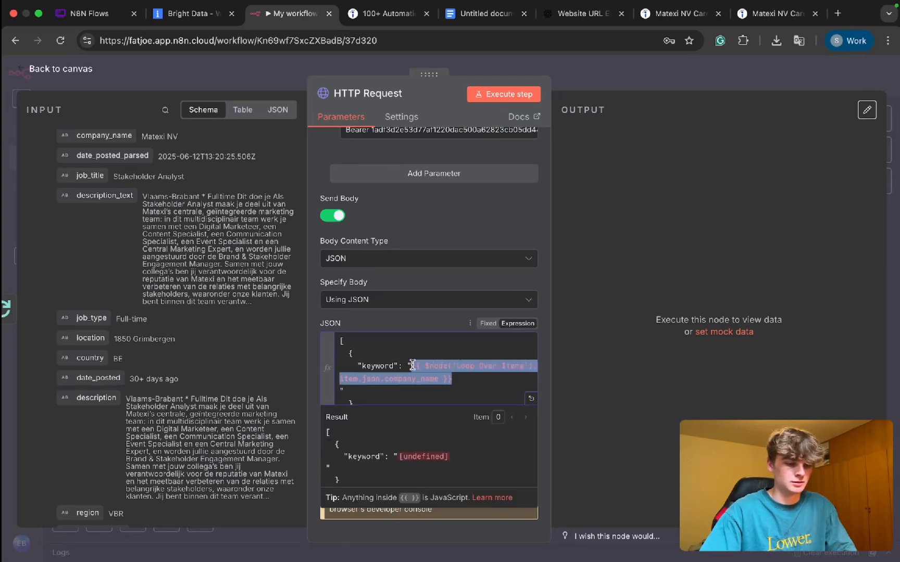
key(BackSpace)
key(BackSpace)
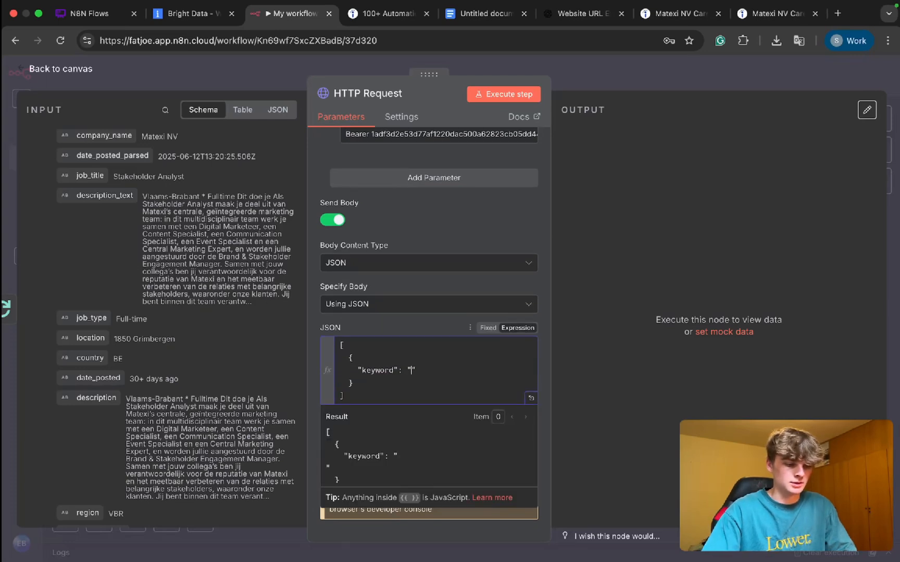
scroll(115, 261, down, 3)
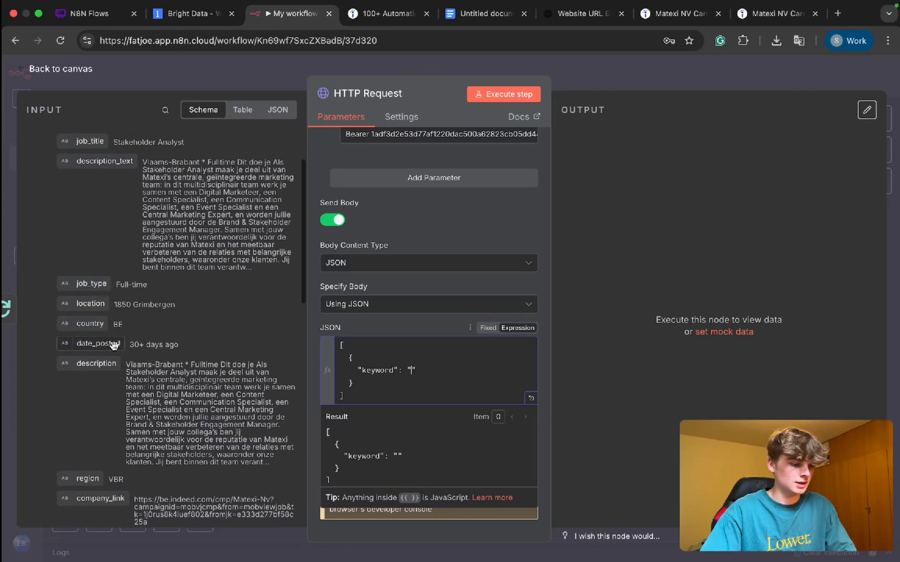
scroll(114, 262, up, 5)
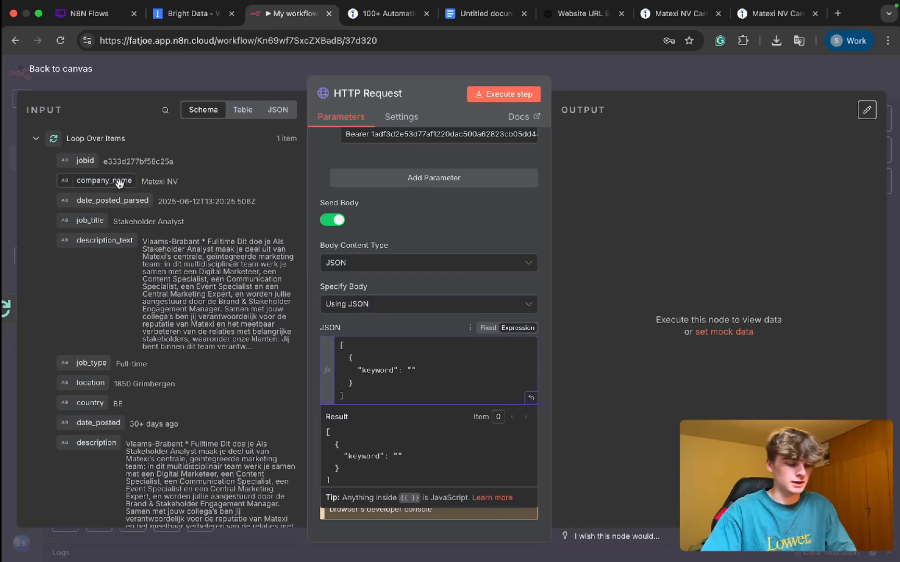
drag(124, 177, 413, 371)
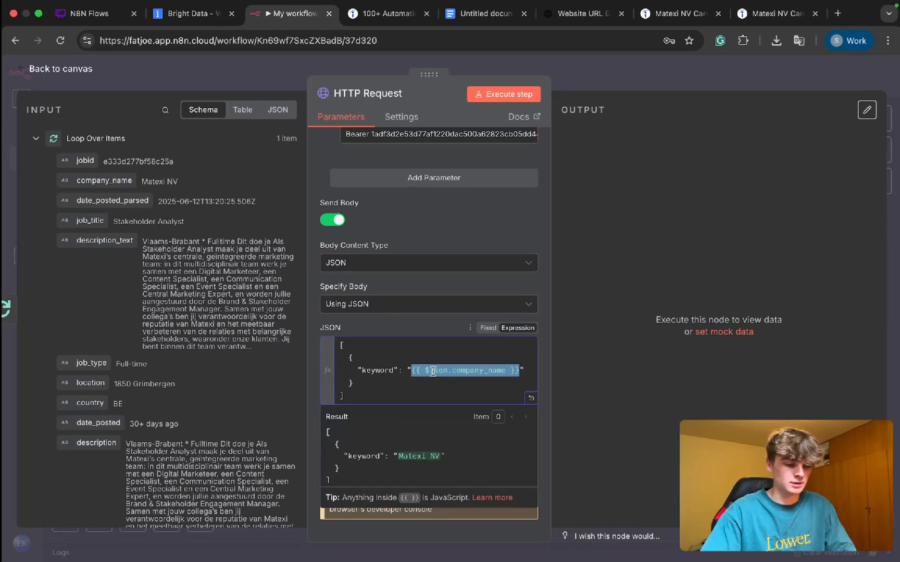
Step: Rewrite the keyword expression to reference the loop node explicitly as {{ $node('Loop Over Items').item.json.company_name }}
click(433, 371)
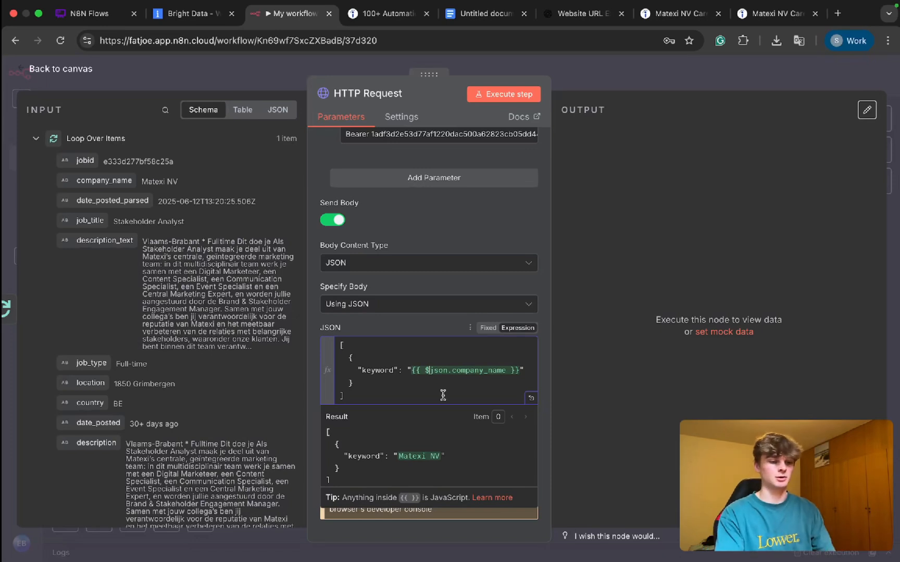
text(node)
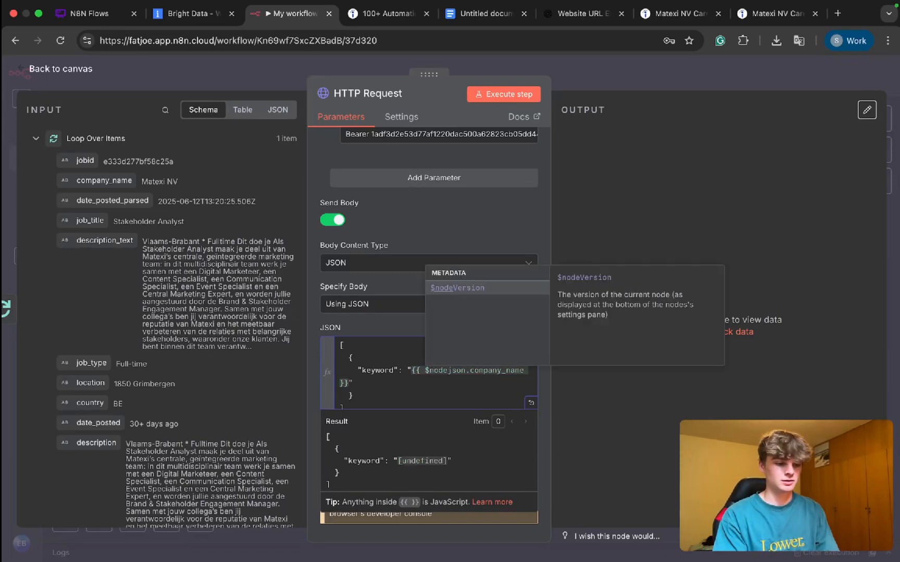
text((Loope)
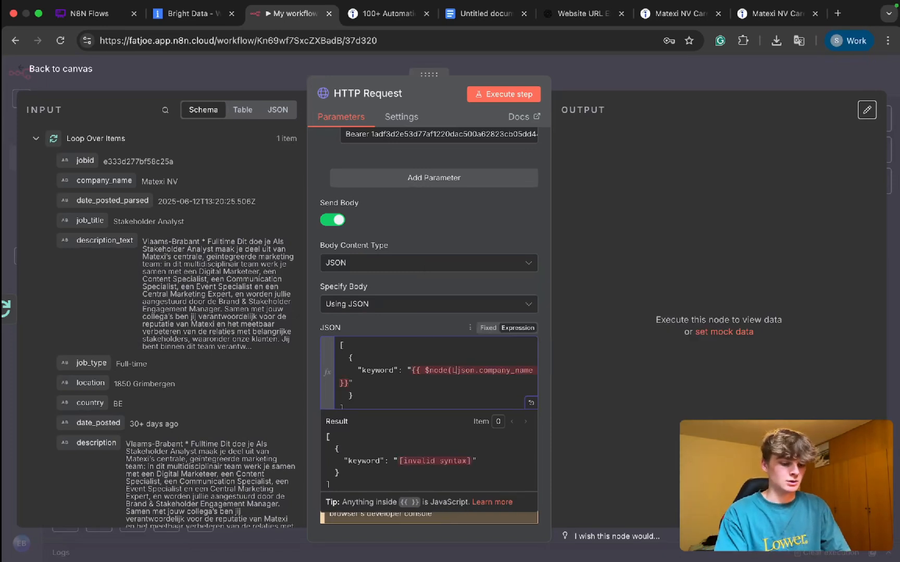
key(BackSpace)
key(BackSpace)
key(BackSpace)
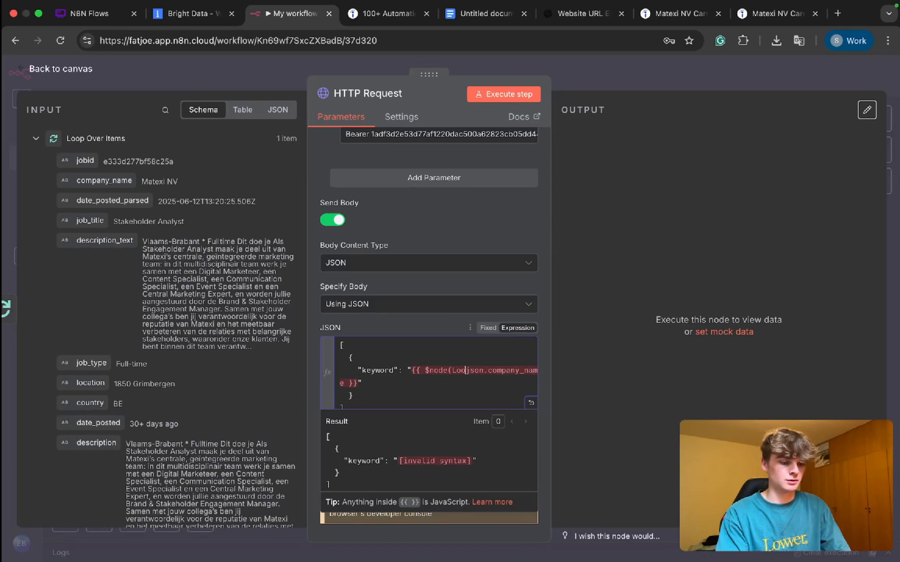
text(op )
text(Over Items))
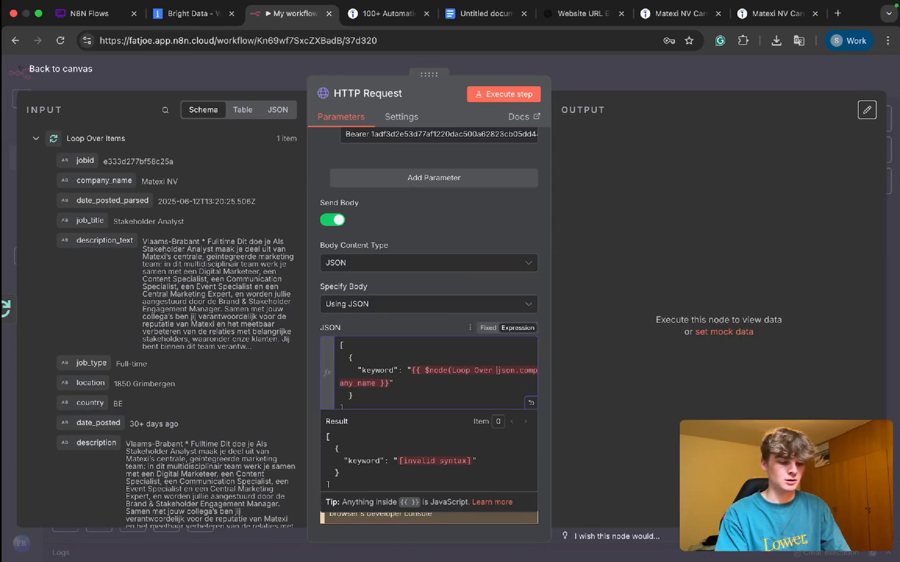
text(')
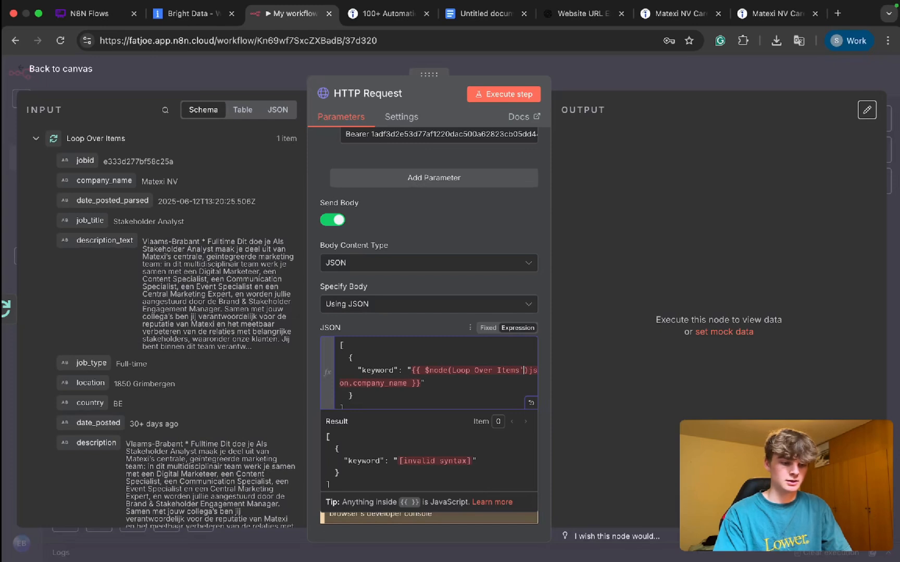
text(')
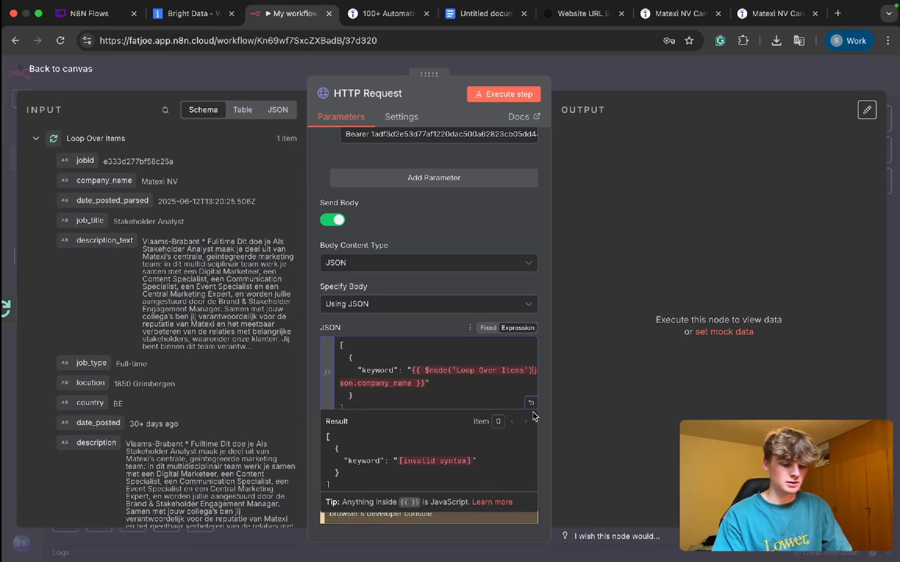
text(.)
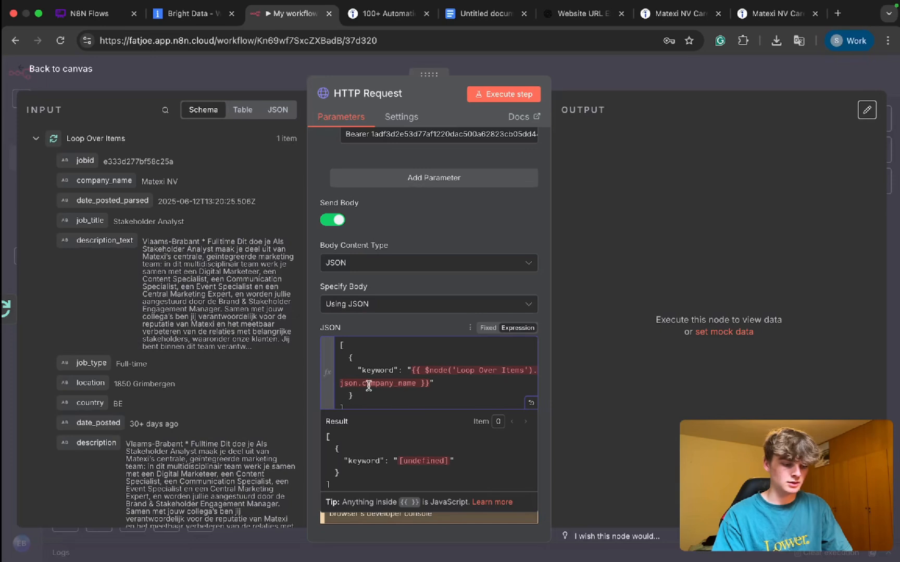
text(item.)
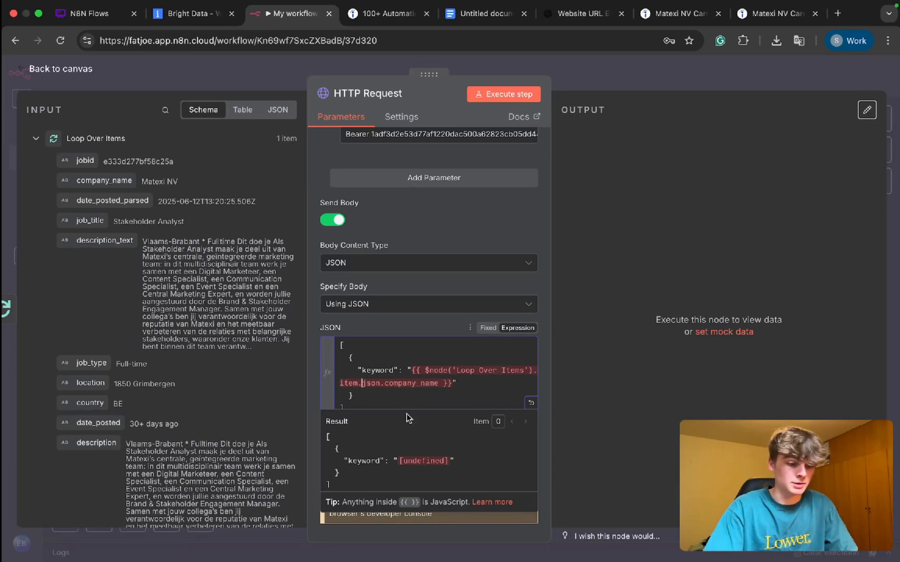
Step: Compare the Loop Over Items node name and its input fields with the reference used in the keyword expression
drag(125, 138, 68, 141)
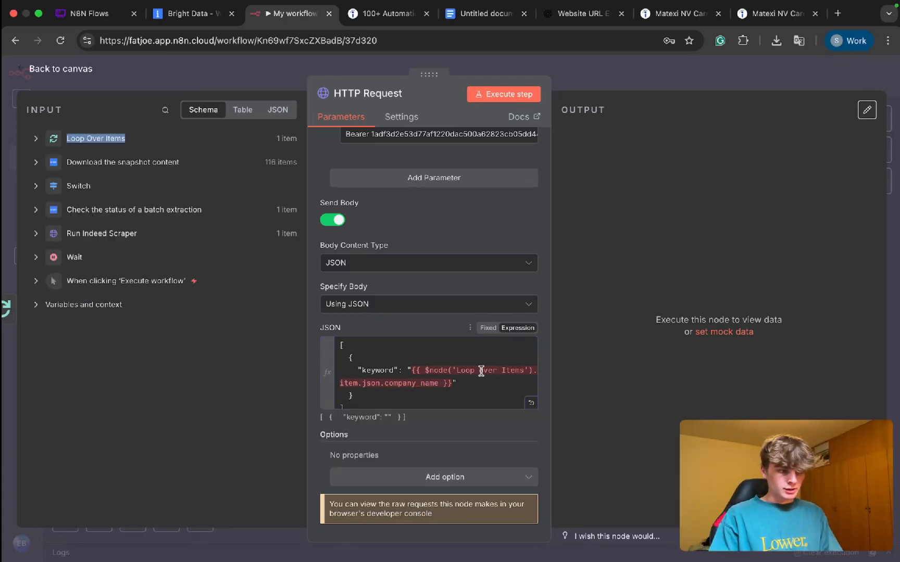
drag(522, 373, 457, 373)
click(458, 373)
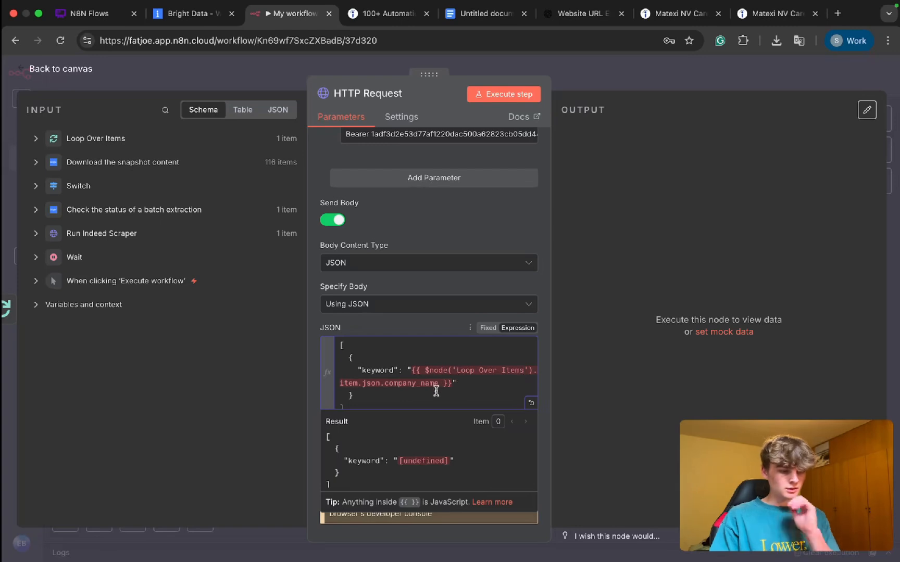
click(36, 141)
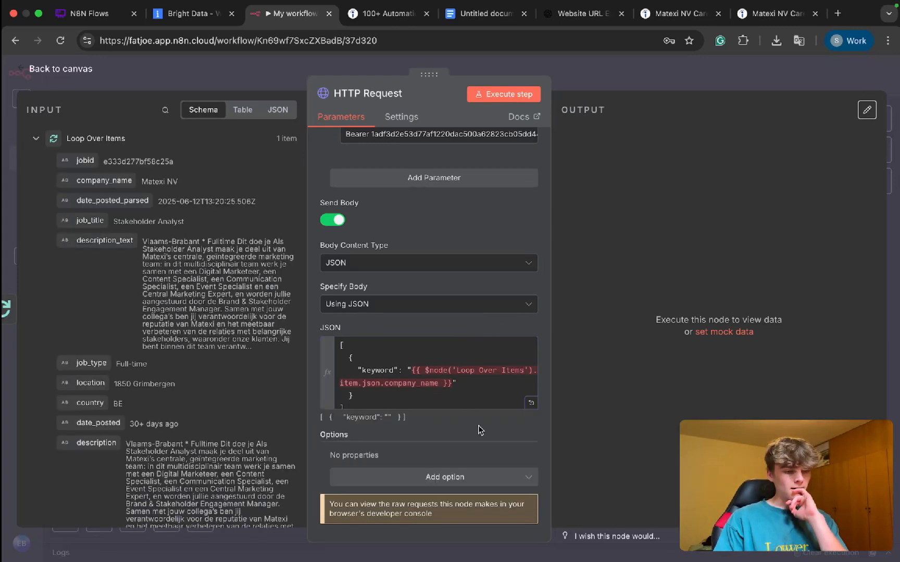
Step: Try double quotes around the Loop Over Items node name in the keyword expression, and restore the single quotes
click(454, 375)
key(BackSpace)
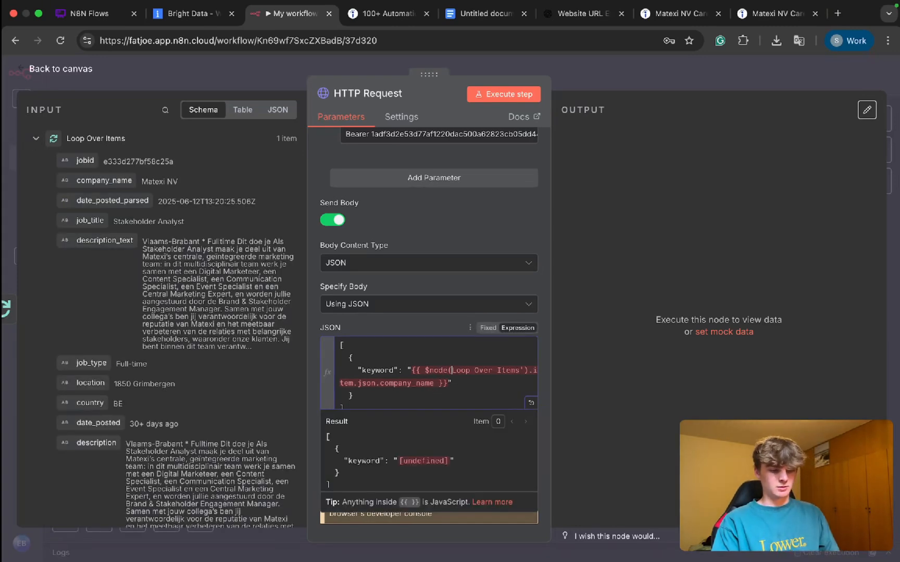
text(")
click(526, 370)
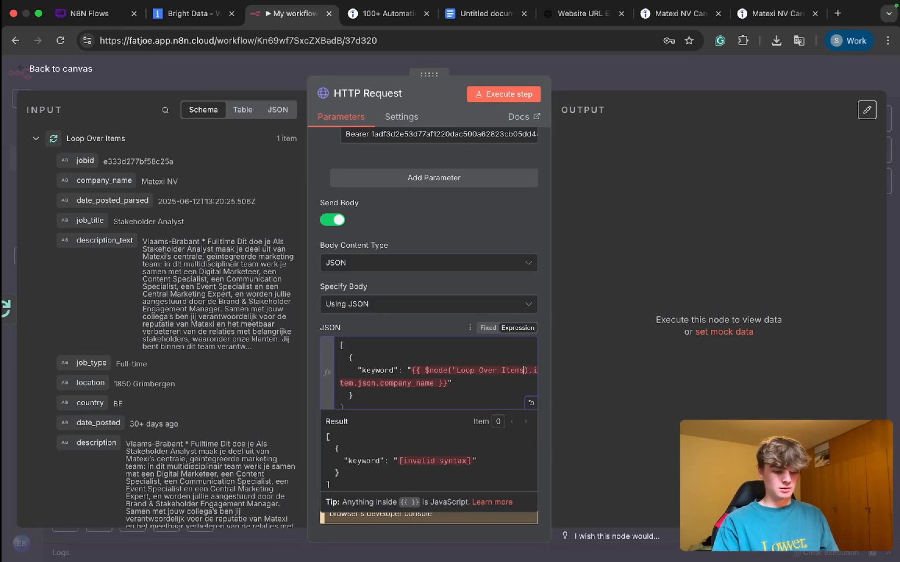
key(BackSpace)
text(")
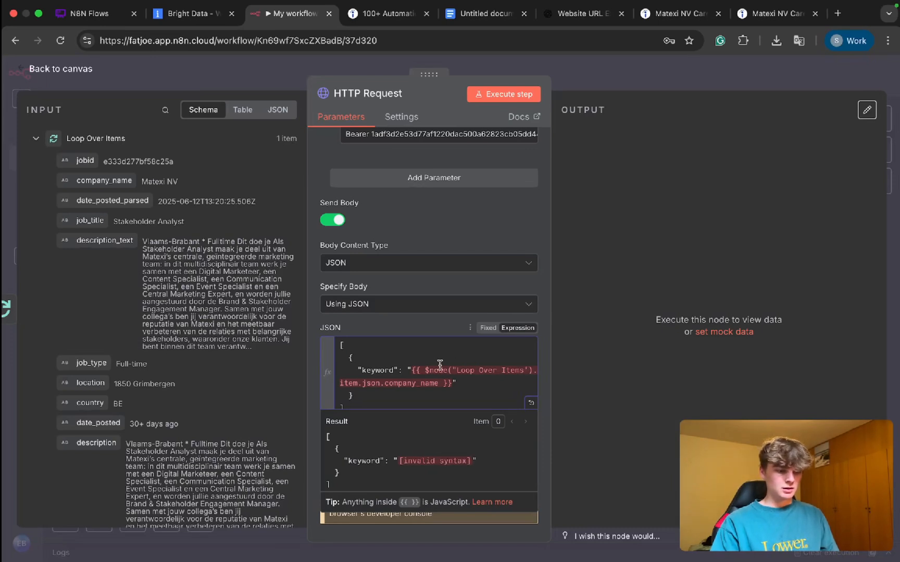
click(458, 371)
key(BackSpace)
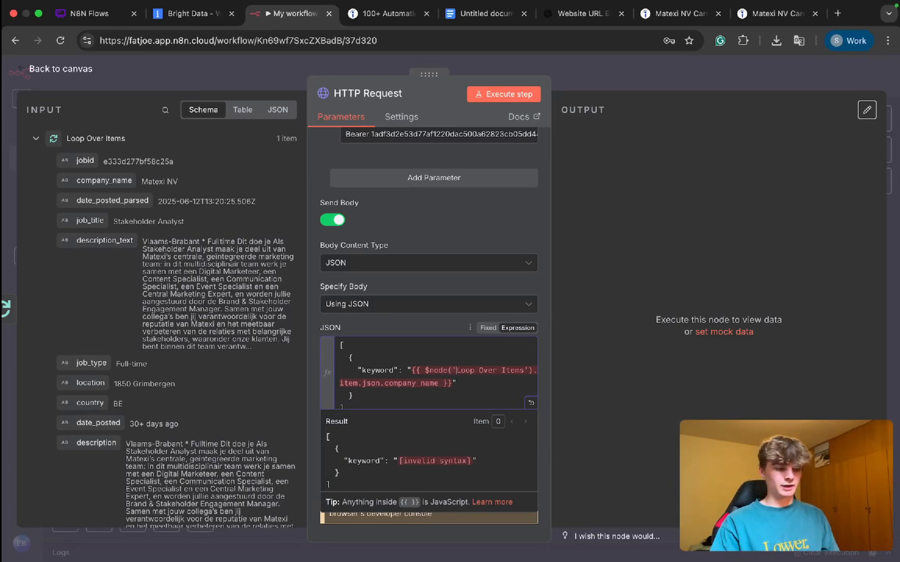
text(')
Step: Insert the jobid field of Download the snapshot content below the JSON body's array as a sample of the reference syntax
scroll(189, 265, down, 5)
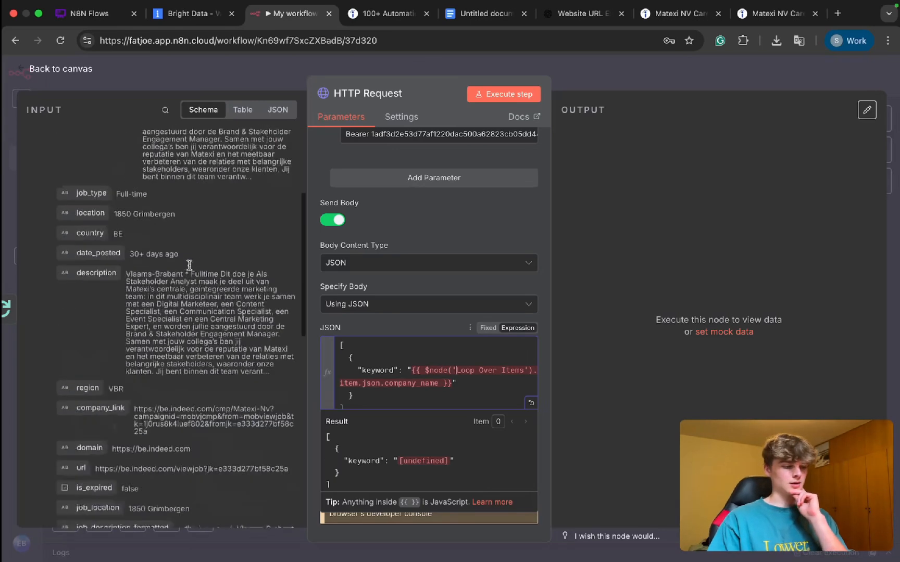
scroll(172, 260, up, 5)
click(33, 140)
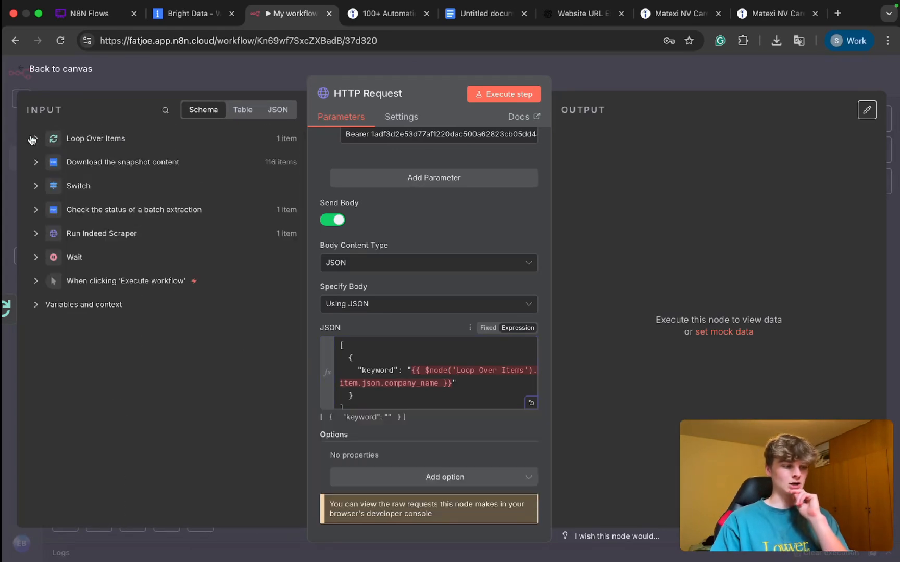
click(36, 163)
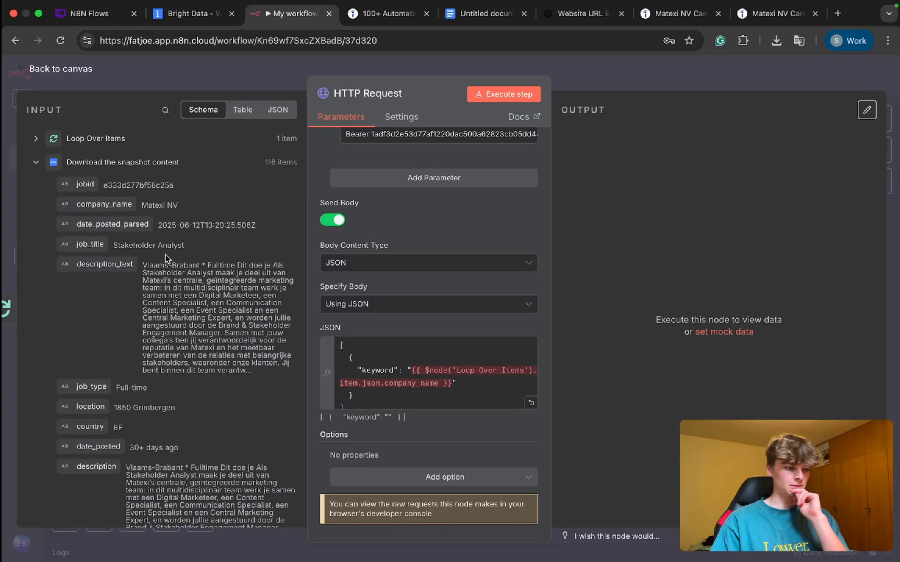
click(361, 401)
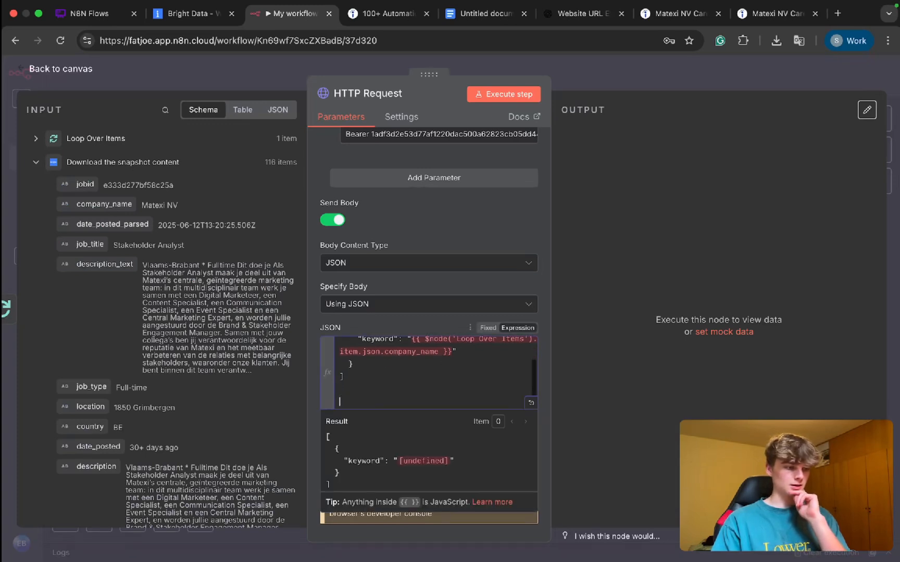
drag(77, 184, 486, 372)
scroll(487, 373, up, 2)
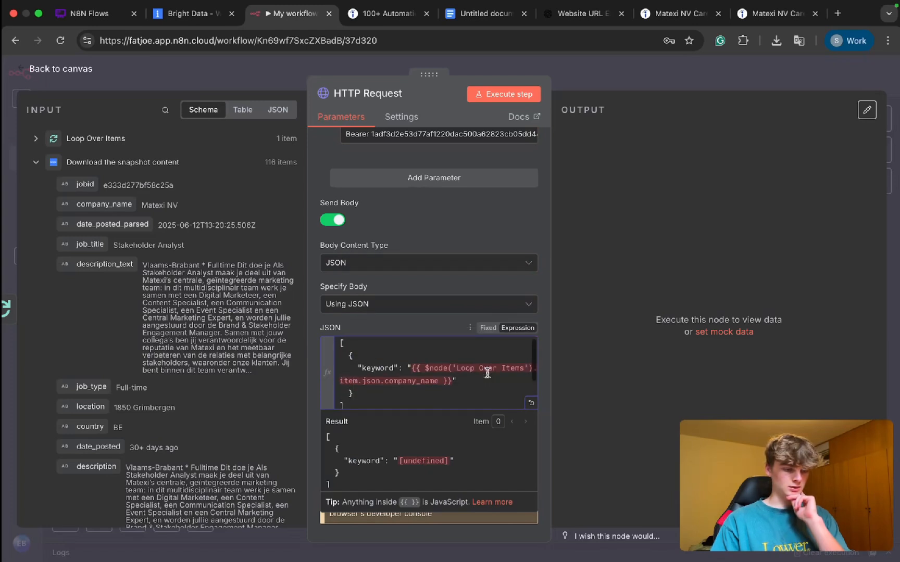
Step: Remove "node" from the keyword expression so it reads {{ $('Loop Over Items').item.json.company_name }}
click(448, 367)
key(BackSpace)
key(BackSpace)
key(BackSpace)
key(BackSpace)
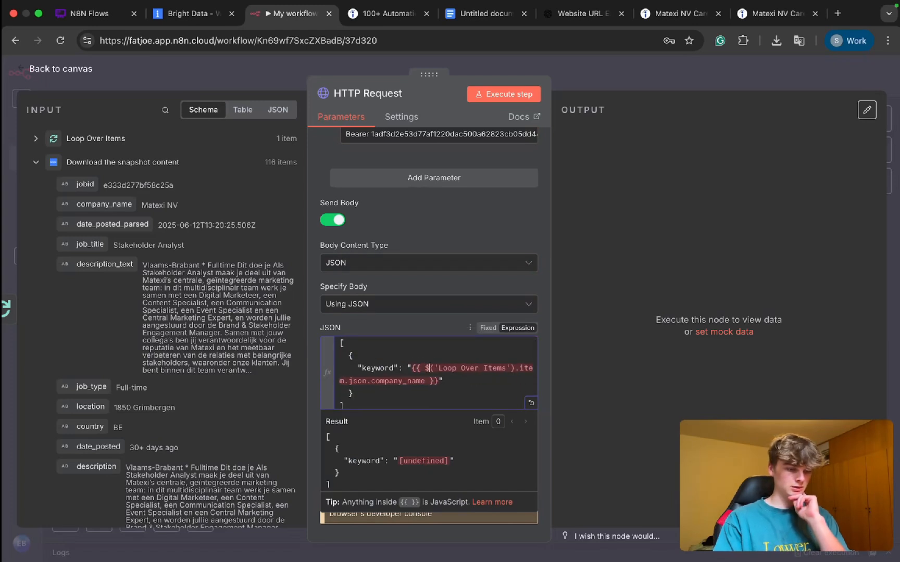
scroll(425, 374, down, 2)
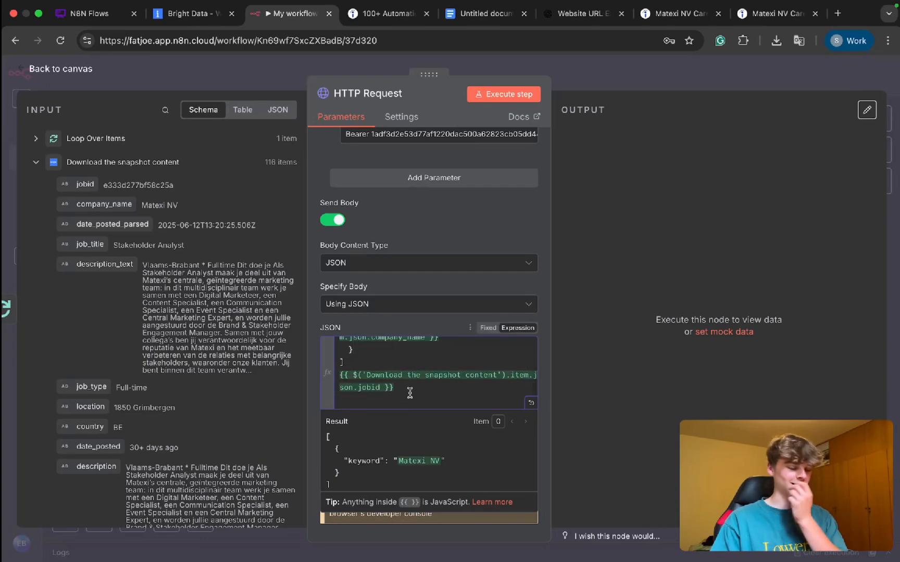
drag(396, 388, 330, 377)
click(392, 380)
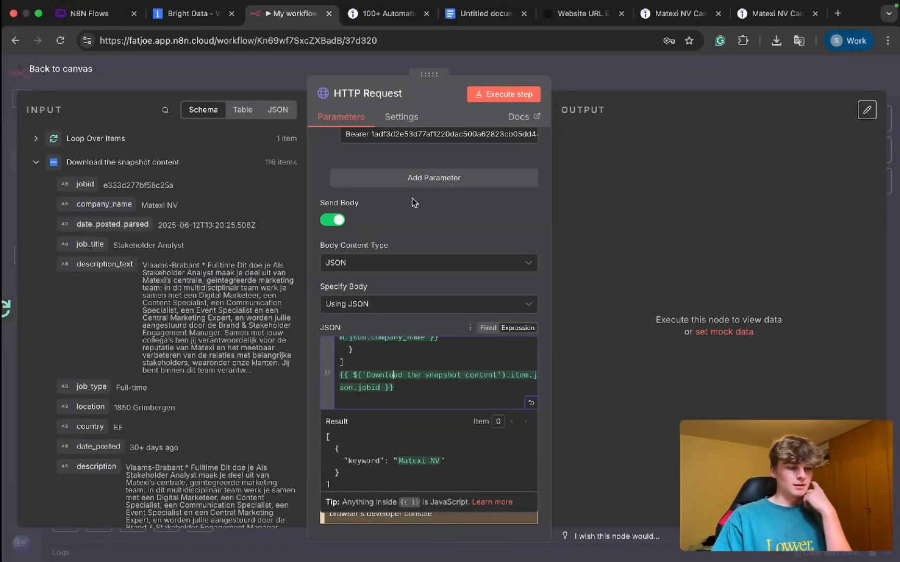
Step: Delete the direct link from Loop Over Items to HTTP Request, and route the loop output through Message a model into HTTP Request
click(600, 73)
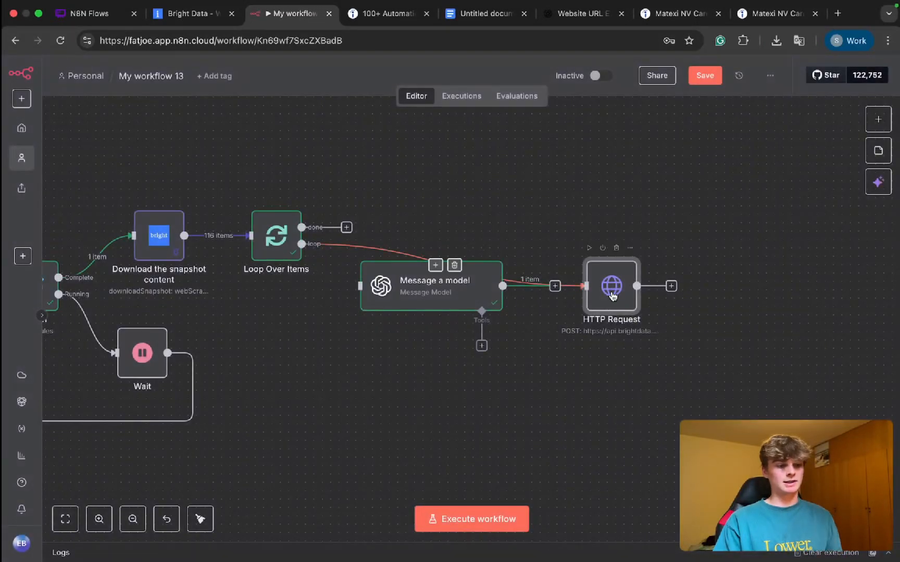
drag(610, 200, 446, 214)
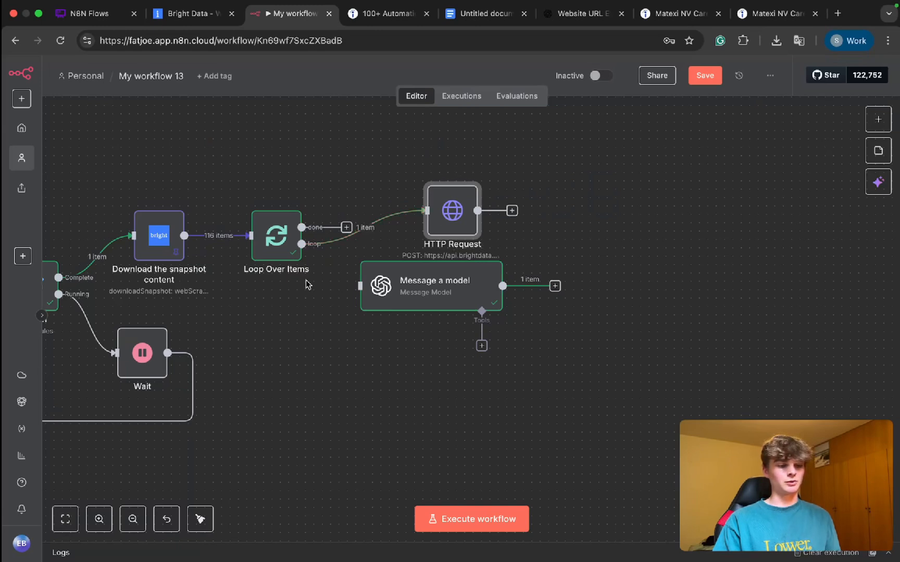
click(376, 228)
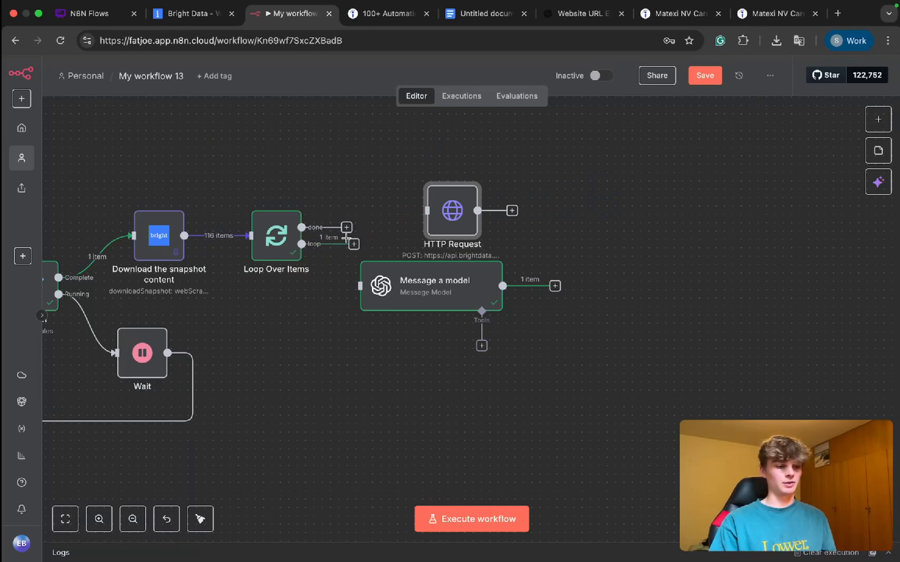
drag(349, 244, 356, 289)
drag(450, 208, 608, 256)
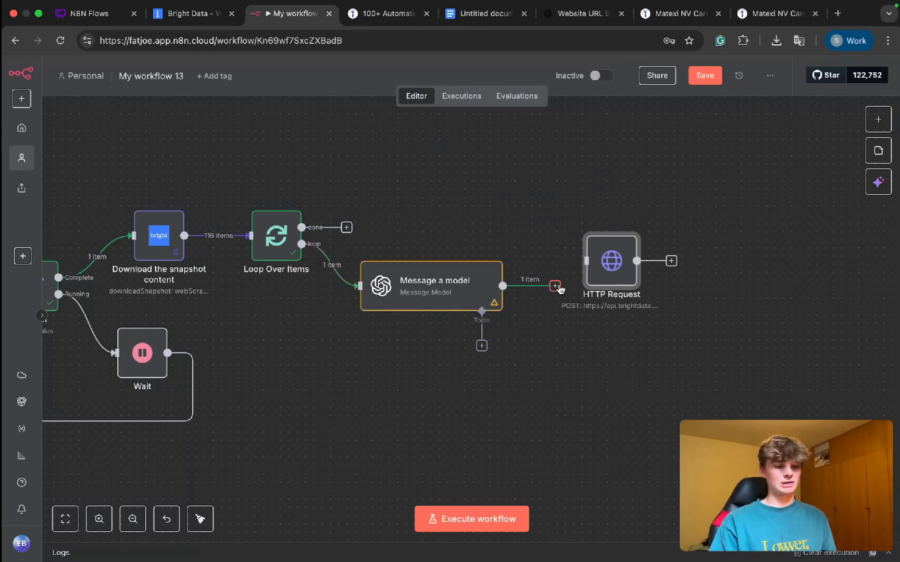
drag(556, 288, 596, 291)
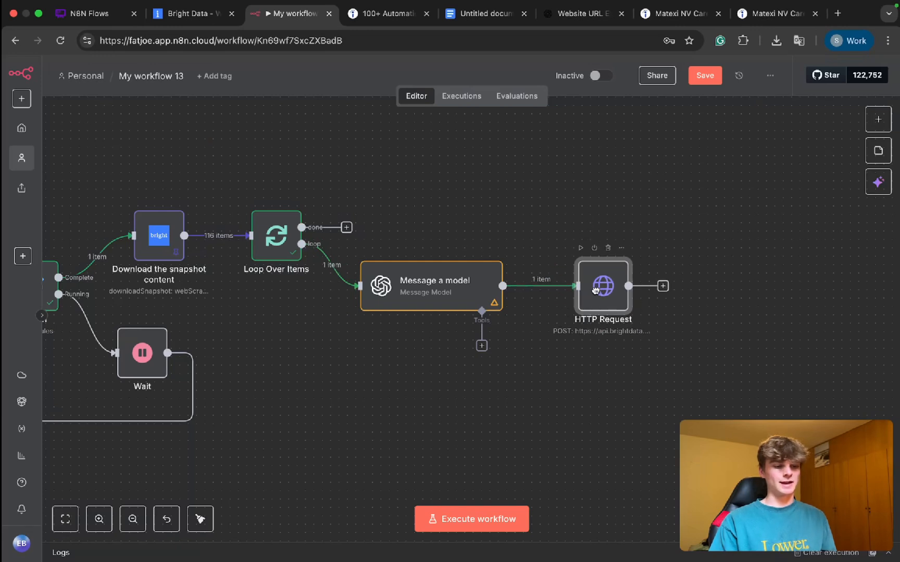
drag(230, 182, 313, 295)
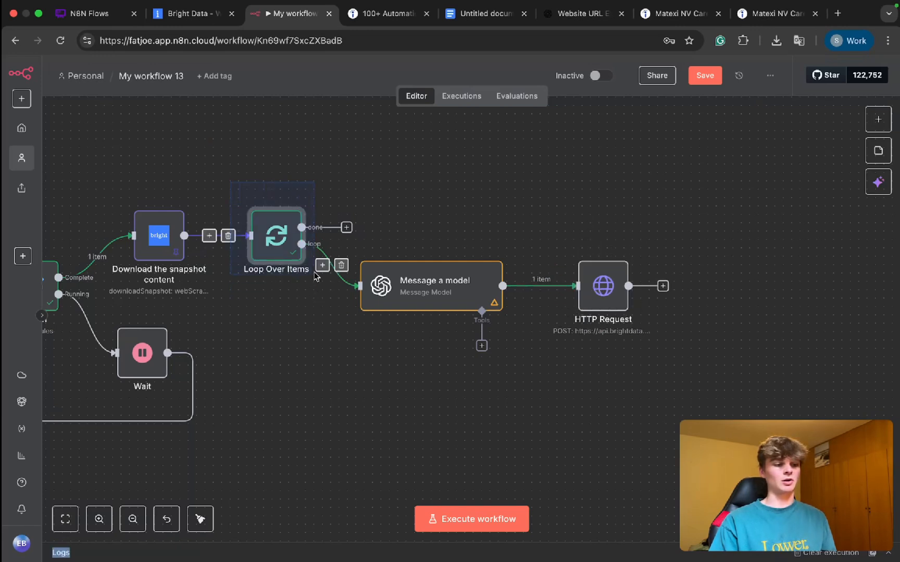
click(615, 385)
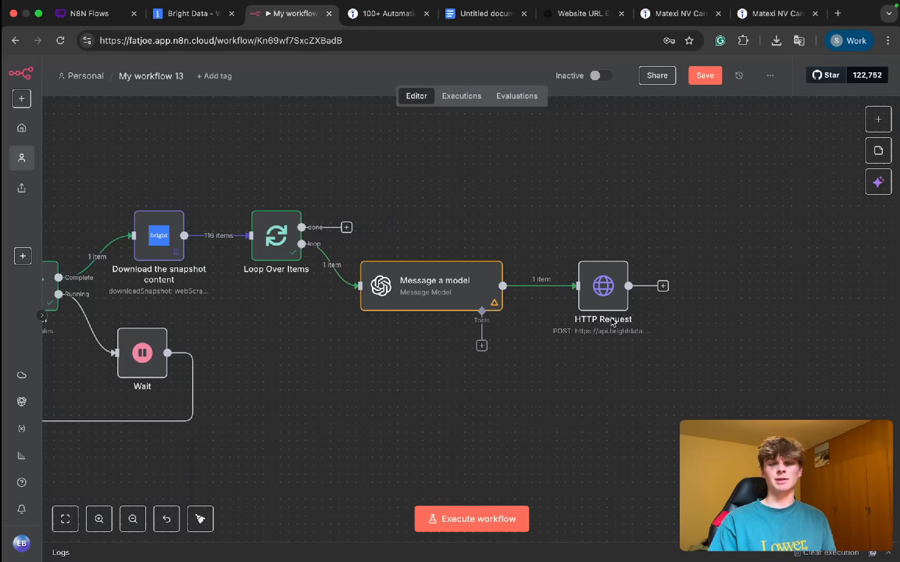
Step: Try adding "node" back after the dollar sign in the HTTP Request node's keyword expression, and remove it again
click(602, 302)
double_click(602, 302)
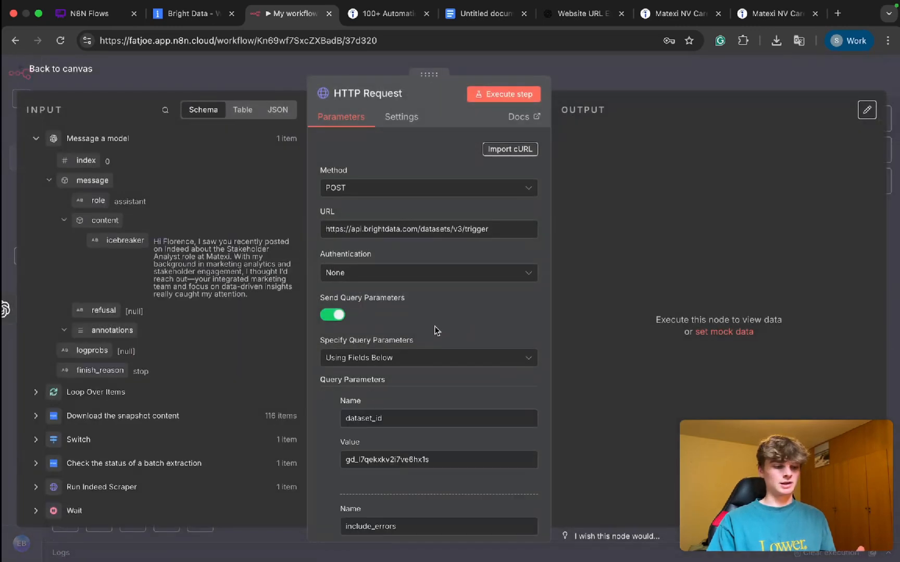
scroll(435, 326, down, 10)
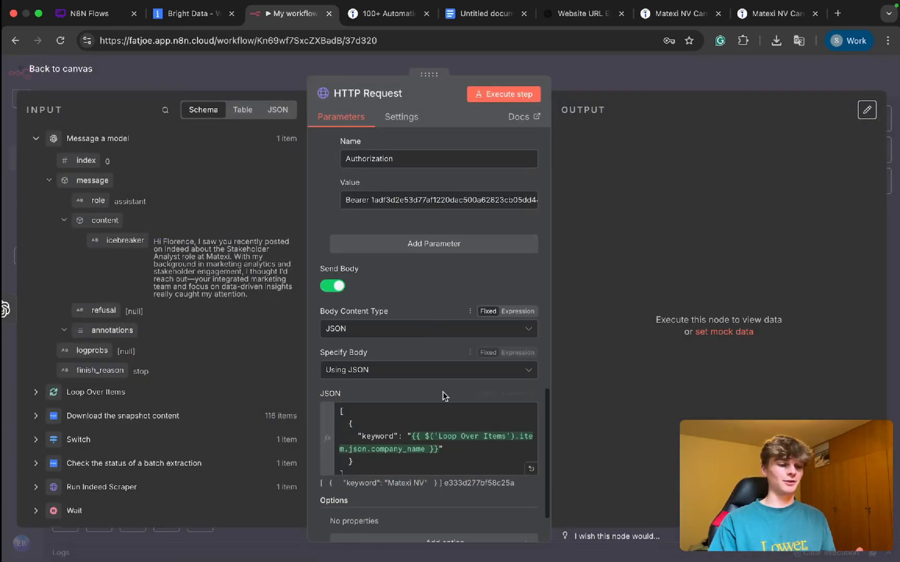
scroll(437, 344, down, 3)
scroll(462, 366, up, 4)
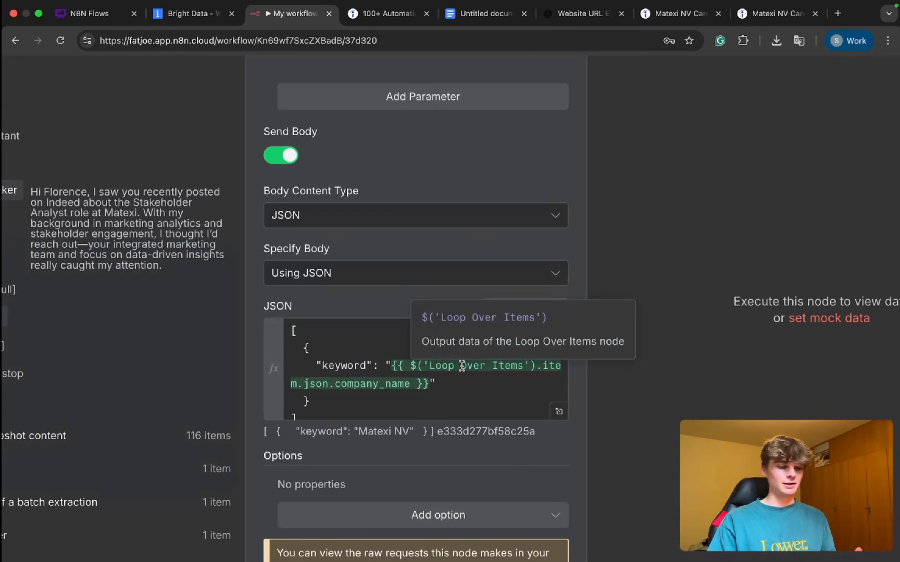
click(415, 367)
text(node)
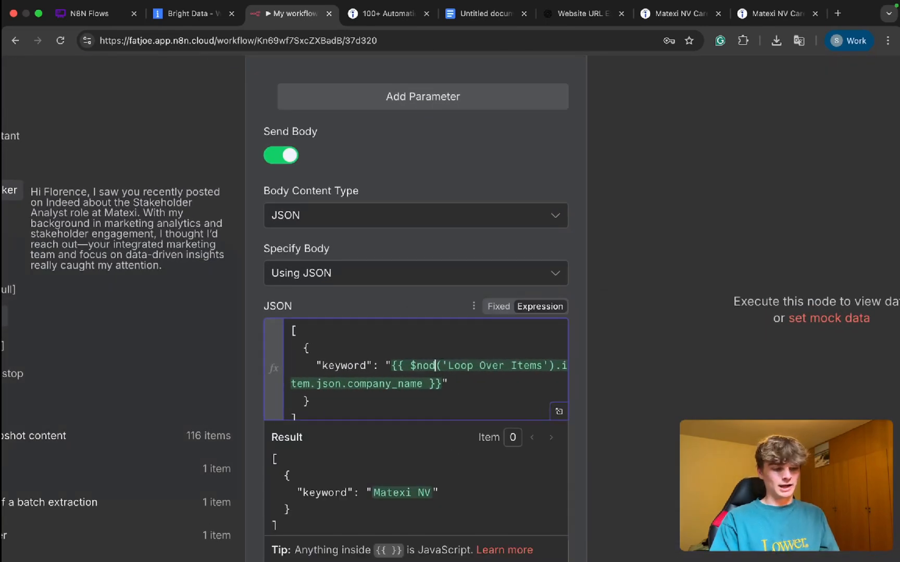
key(BackSpace)
key(BackSpace)
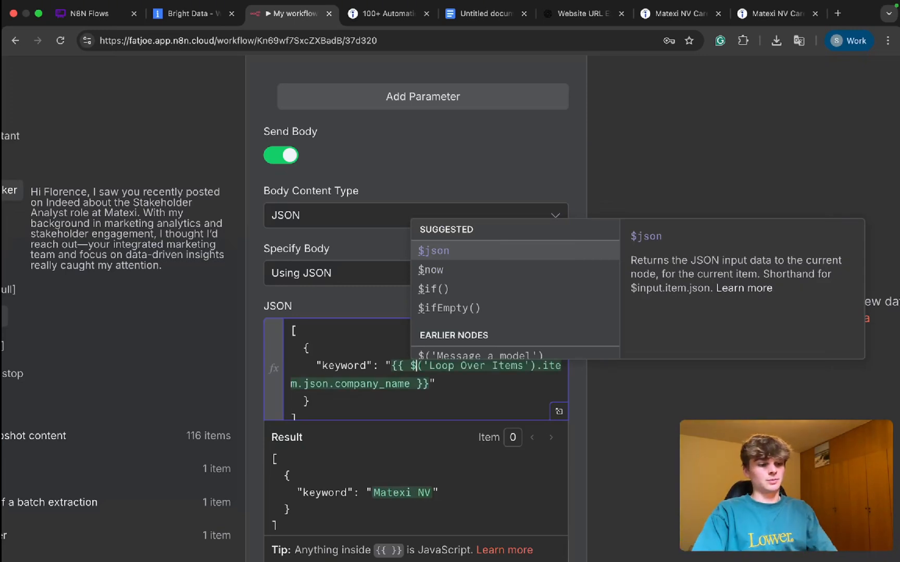
click(433, 403)
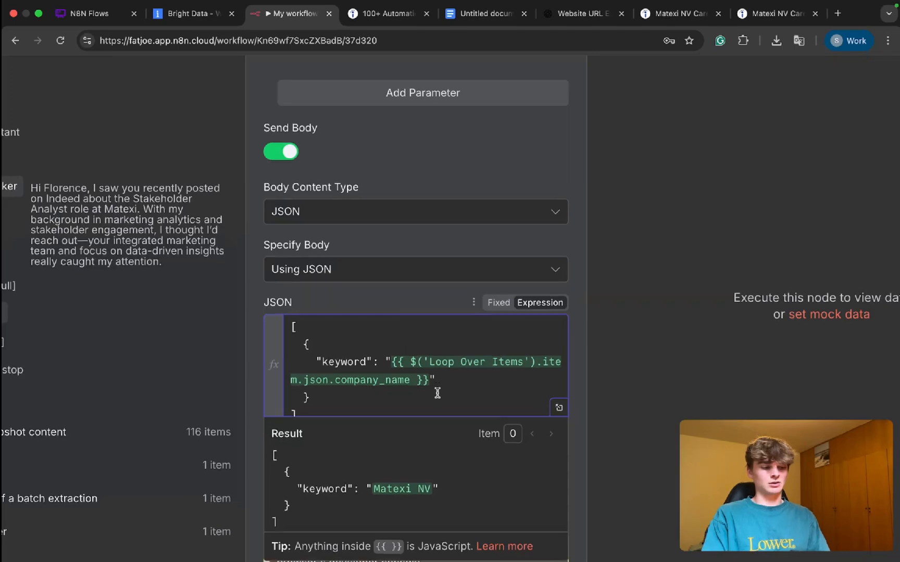
Step: Check the HTTP Request parameters, return to the canvas, and save and execute the workflow
scroll(437, 395, down, 1)
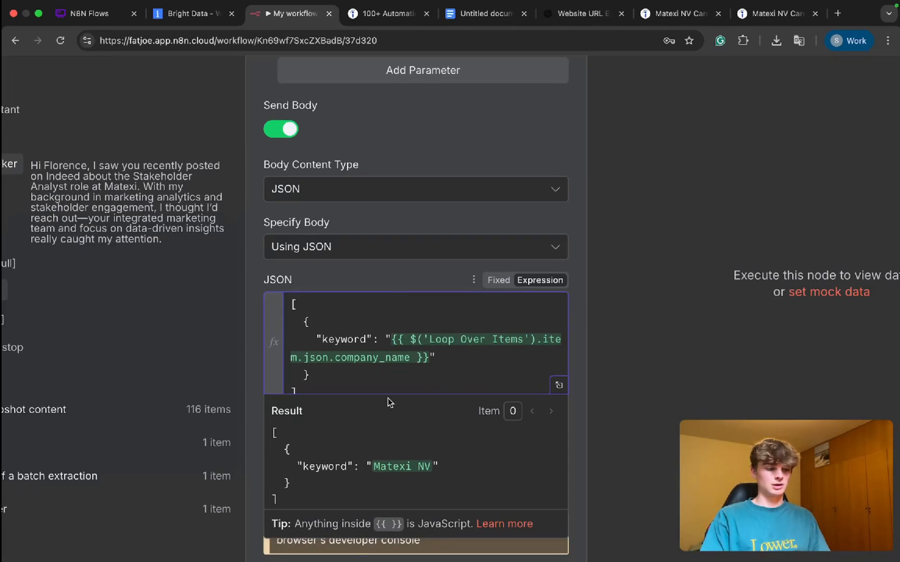
click(383, 268)
scroll(383, 269, up, 2)
scroll(386, 263, down, 4)
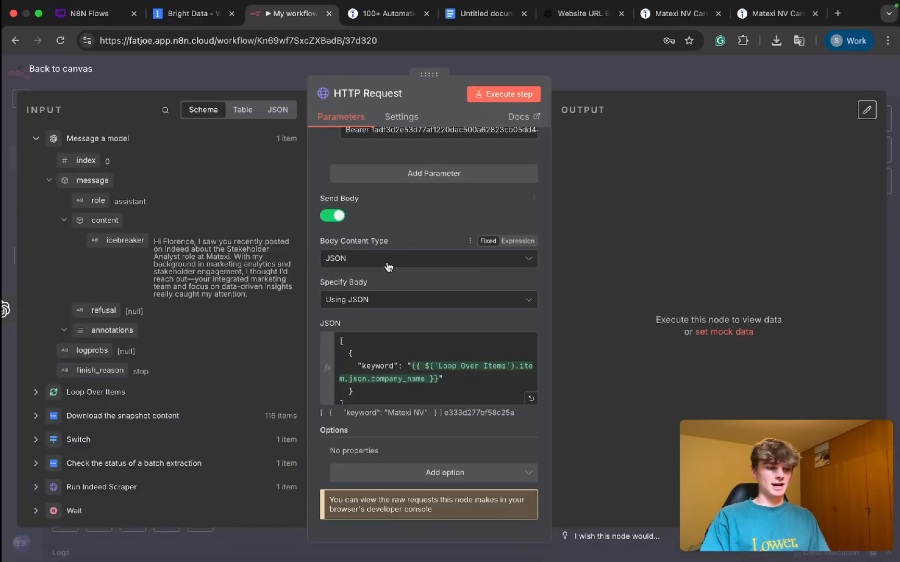
scroll(388, 267, up, 15)
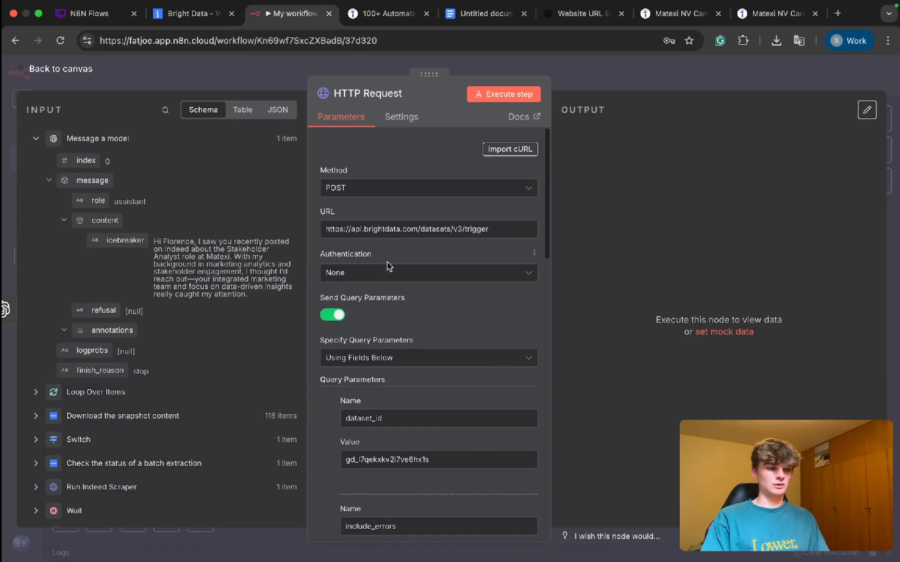
scroll(440, 231, down, 12)
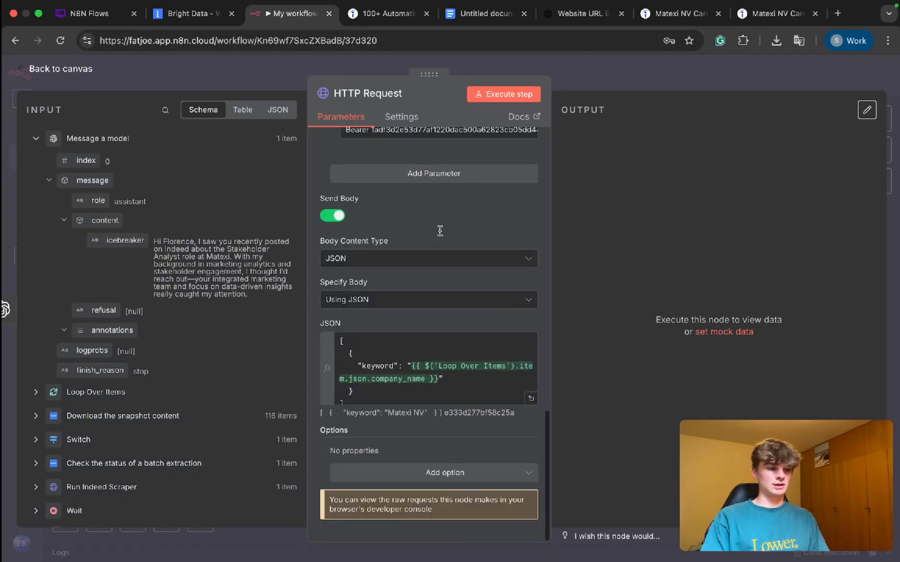
click(575, 81)
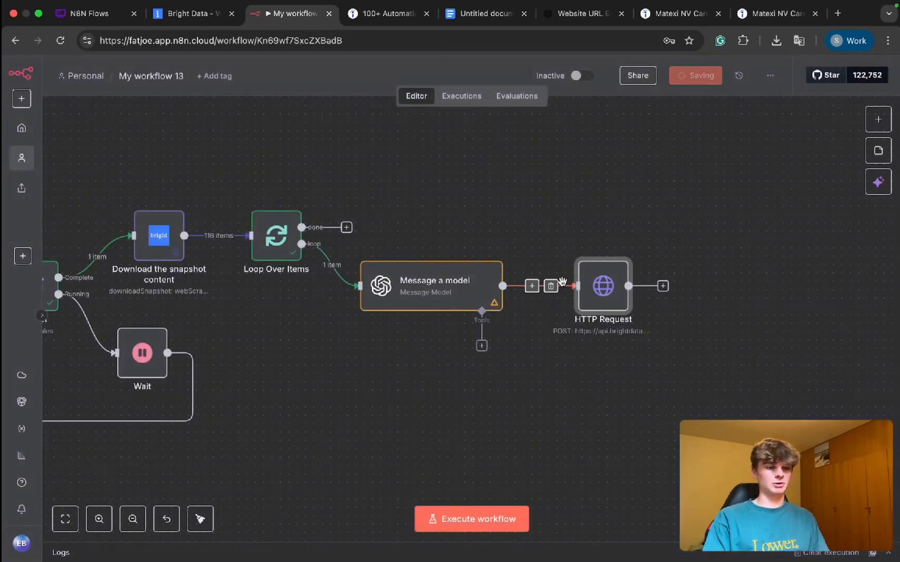
key(super+Return)
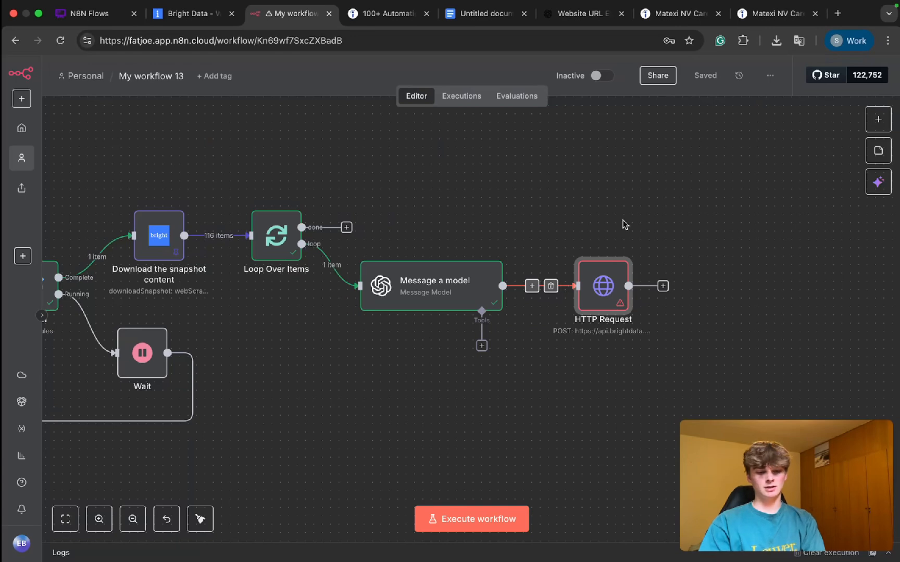
Step: Delete the stray {{ $('Download the snapshot content').item.json.jobid }} expression after the closing bracket in the HTTP Request node's JSON body
double_click(602, 295)
scroll(422, 328, down, 5)
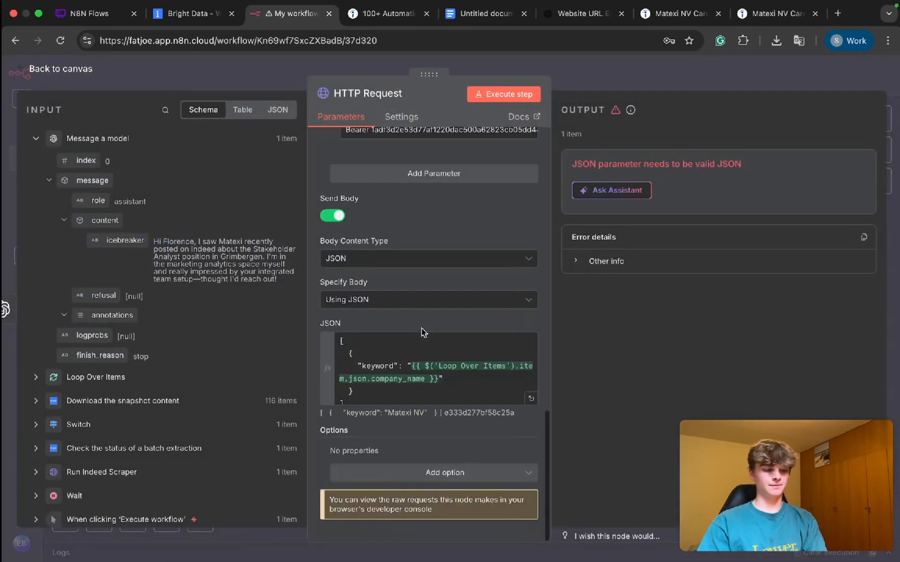
click(397, 376)
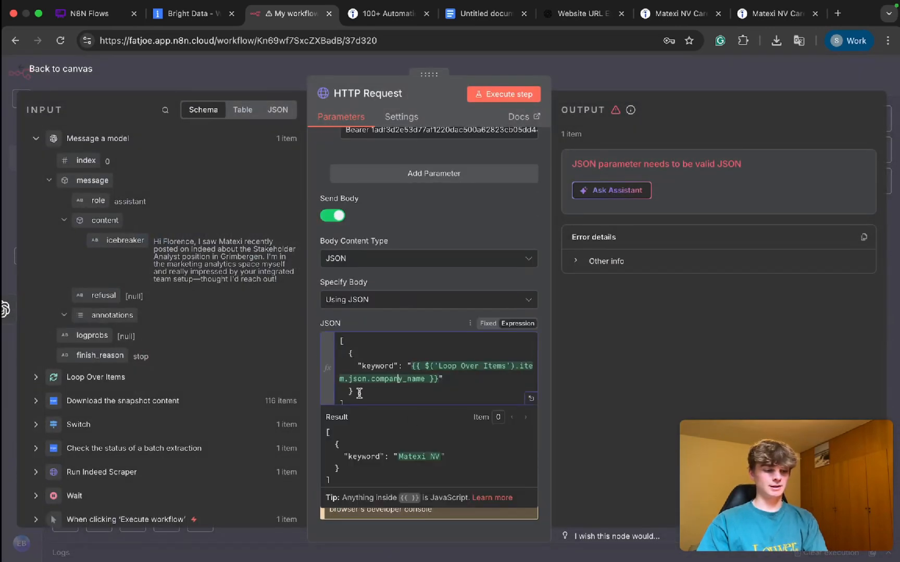
key(ctrl+v)
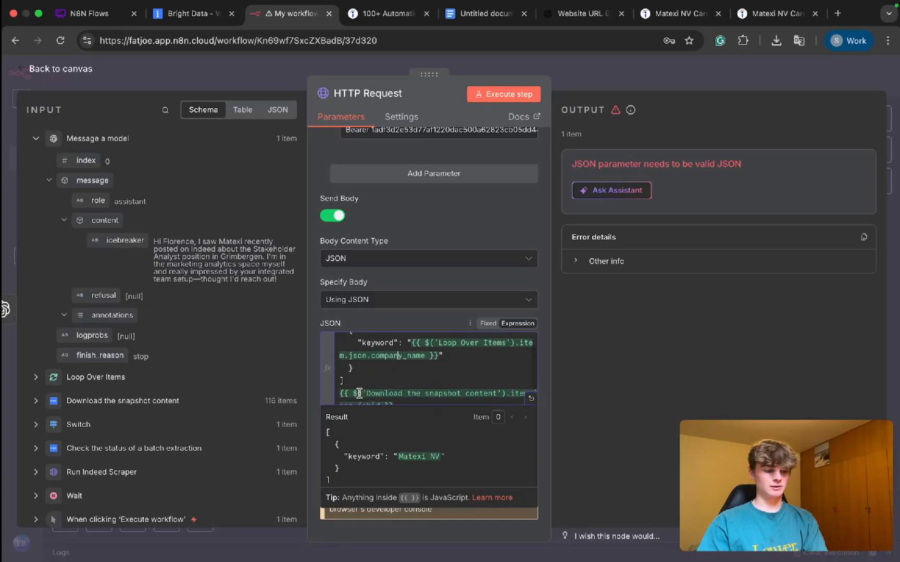
scroll(359, 393, down, 2)
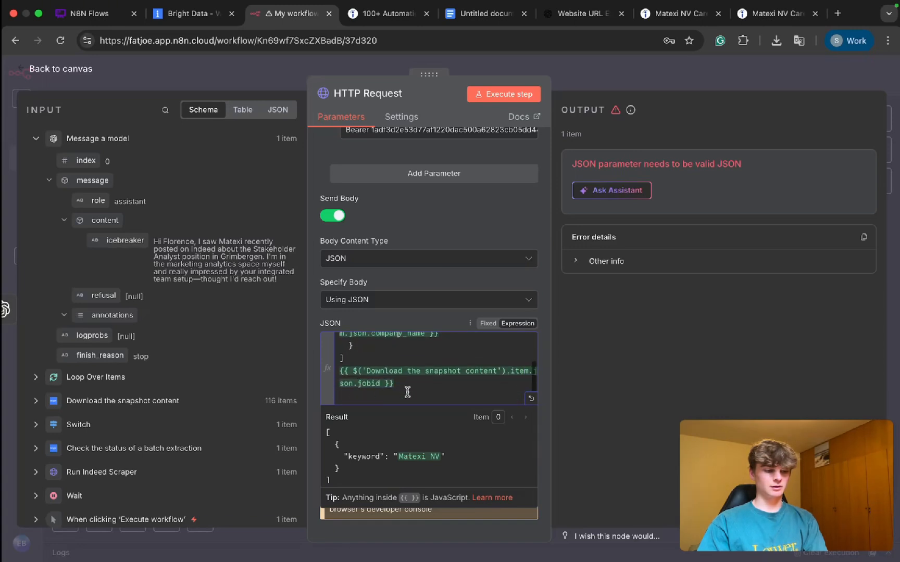
drag(408, 390, 330, 372)
key(BackSpace)
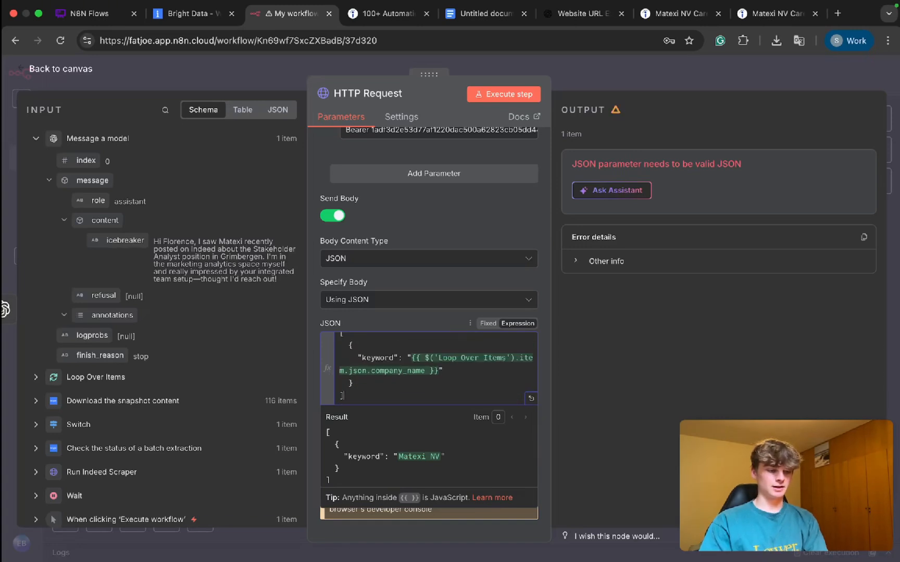
Step: Execute the workflow, keep the Message a model output pinned, and inspect the HTTP Request node's output
click(591, 71)
key(ctrl+Return)
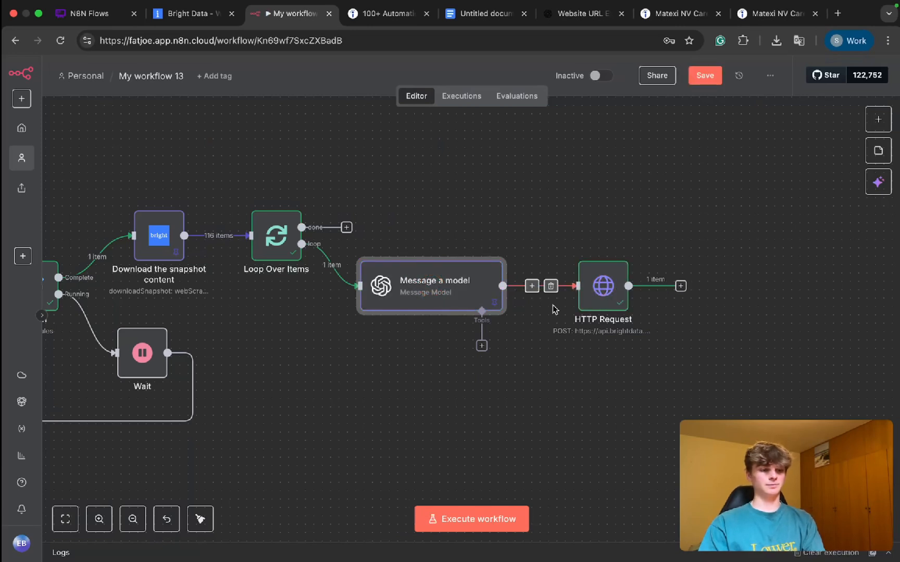
double_click(613, 294)
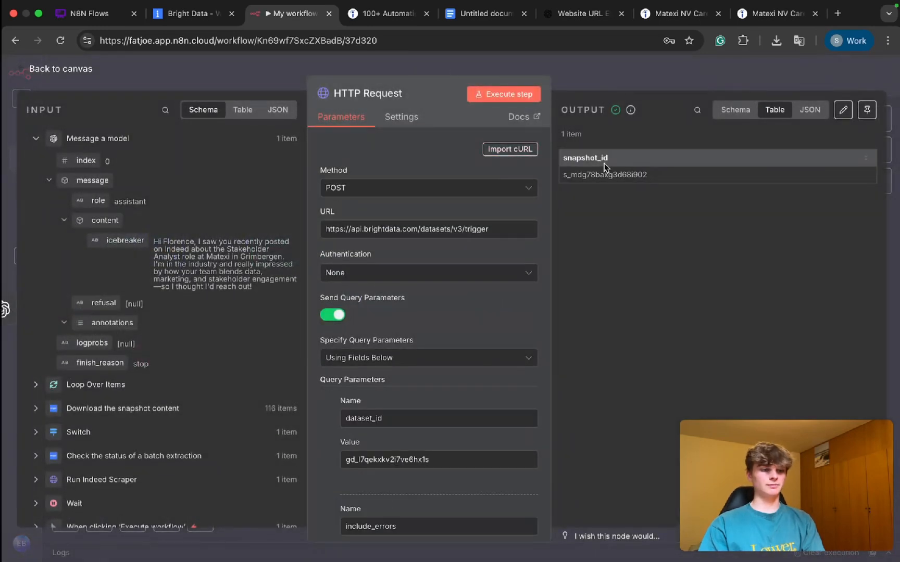
click(606, 65)
Step: Duplicate the Switch and Wait nodes, place the copies after HTTP Request, and connect HTTP Request to Switch1
scroll(451, 312, left, 4)
scroll(469, 295, down, 1)
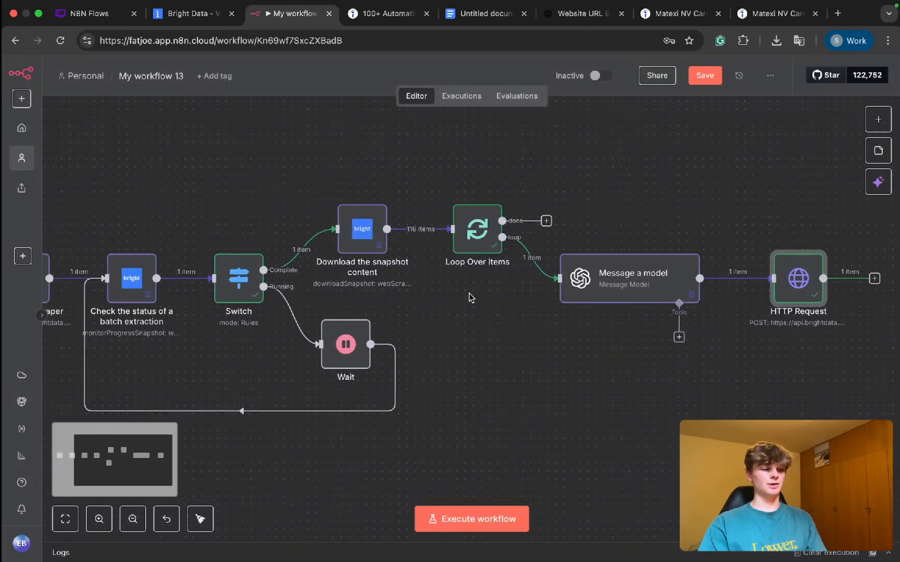
drag(407, 415, 232, 240)
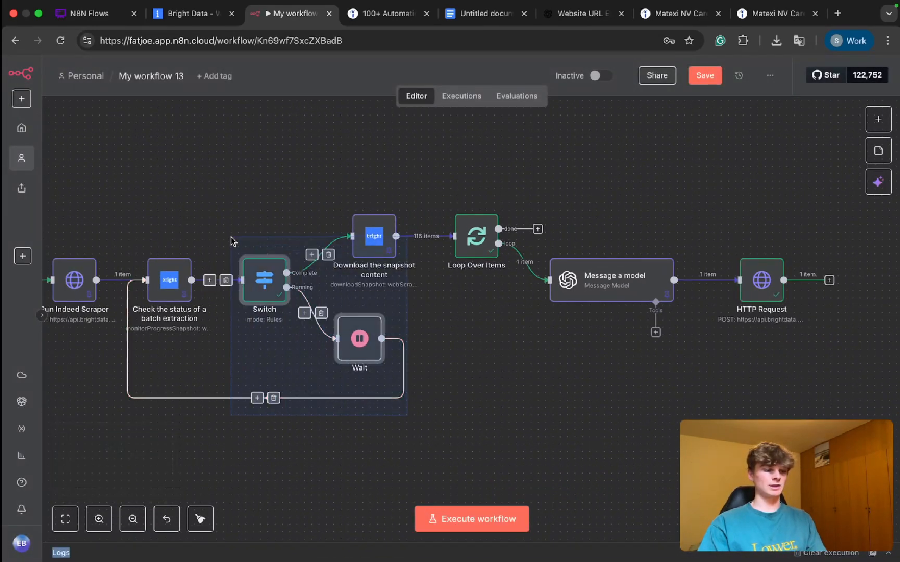
key(super+v)
scroll(552, 366, right, 4)
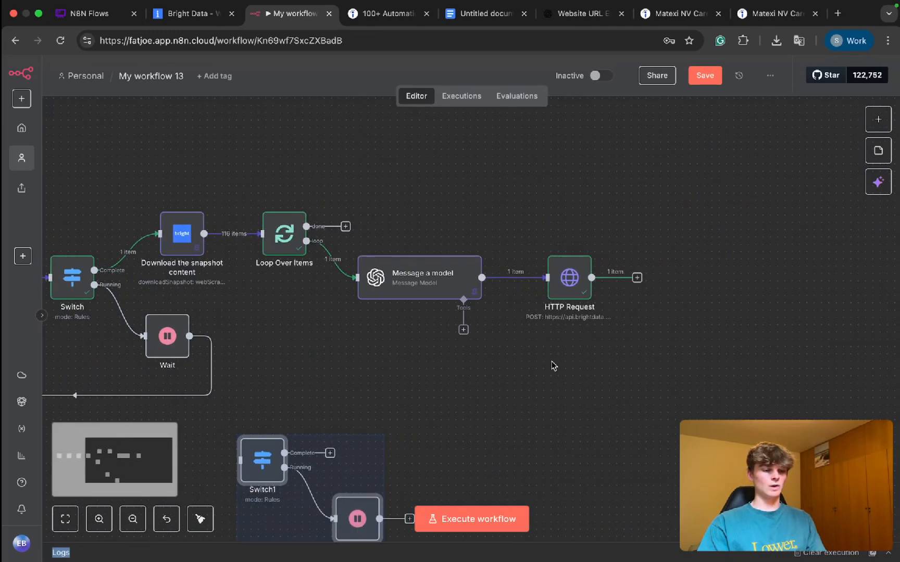
scroll(553, 365, down, 1)
drag(272, 435, 654, 245)
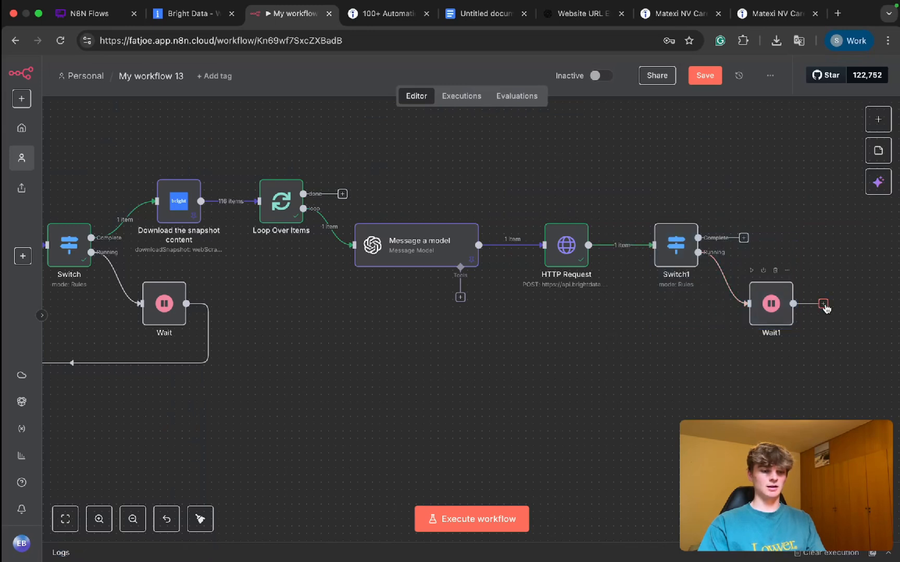
Step: Connect Wait1's output back to the HTTP Request input, tighten the spacing of Switch1 and Wait1, and check Switch1's routing rules
drag(825, 309, 556, 237)
drag(682, 239, 675, 239)
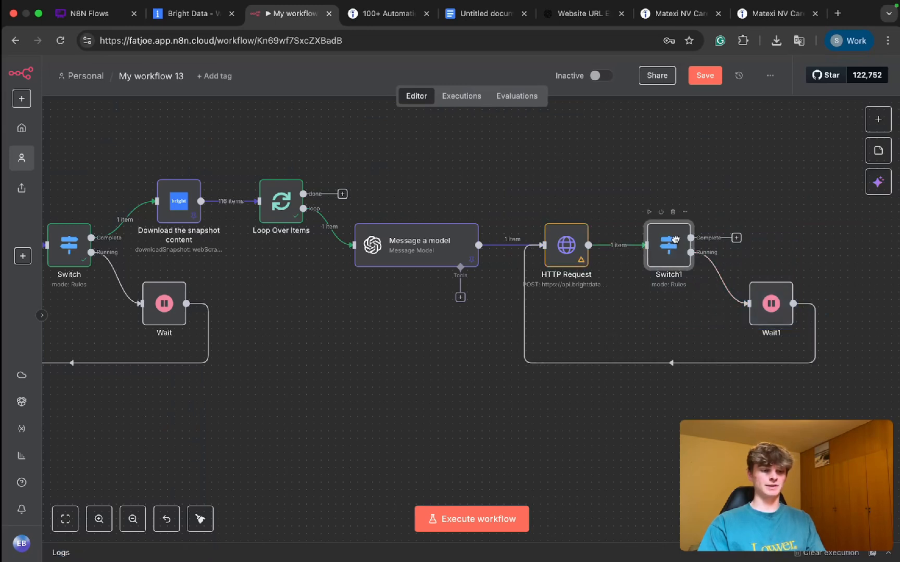
drag(770, 305, 741, 305)
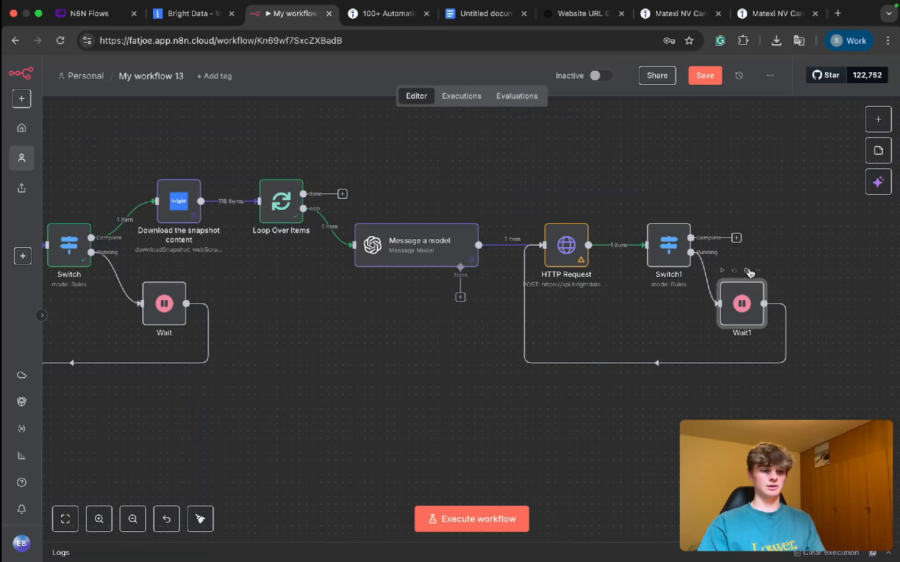
double_click(675, 250)
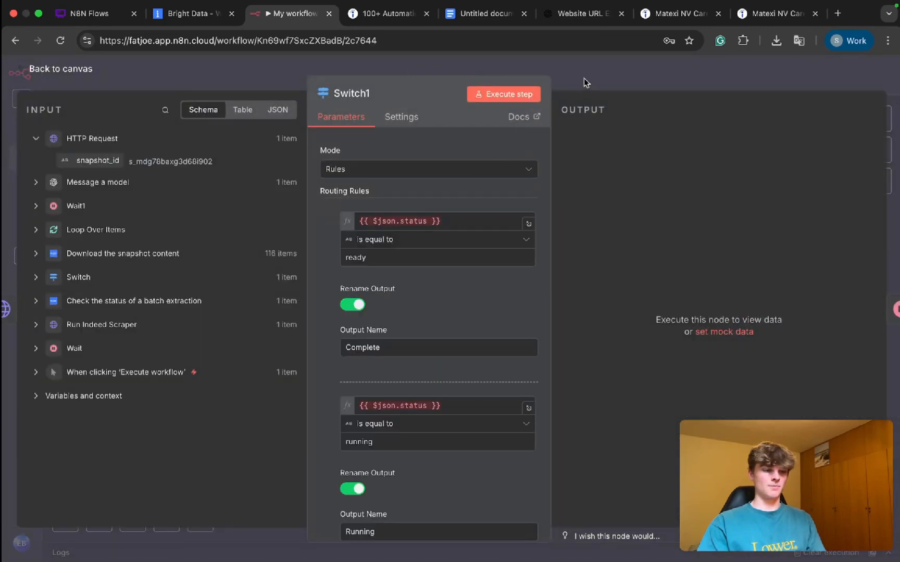
click(584, 79)
Step: Duplicate the "Check the status of a batch extraction" node and paste the copy near HTTP Request and Switch1
scroll(567, 323, left, 6)
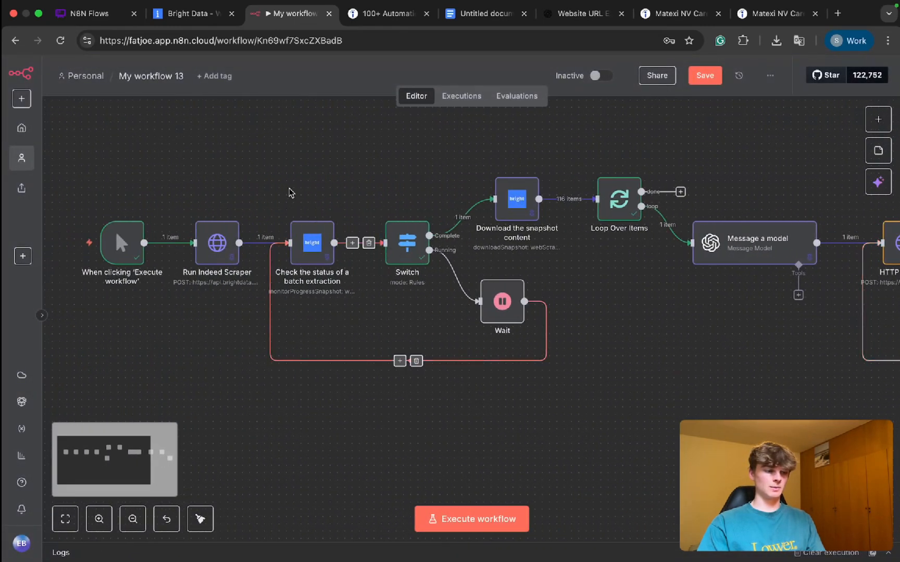
drag(282, 189, 347, 298)
scroll(395, 303, right, 6)
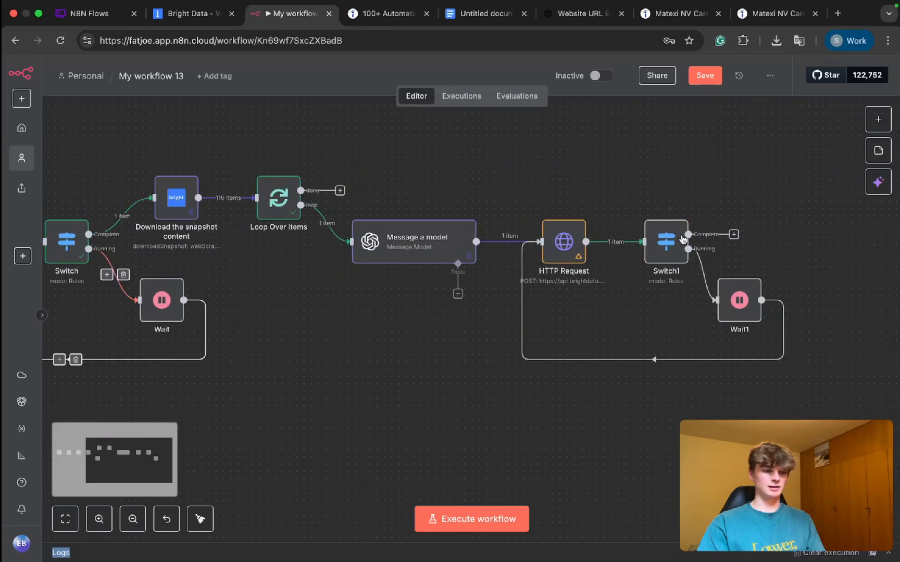
click(630, 183)
key(super+v)
Step: Replace the direct HTTP Request to Switch1 link with a route through the duplicated status-check node, shifting Switch1 and Wait1 over to make room
drag(624, 176, 800, 307)
drag(810, 363, 670, 241)
click(654, 334)
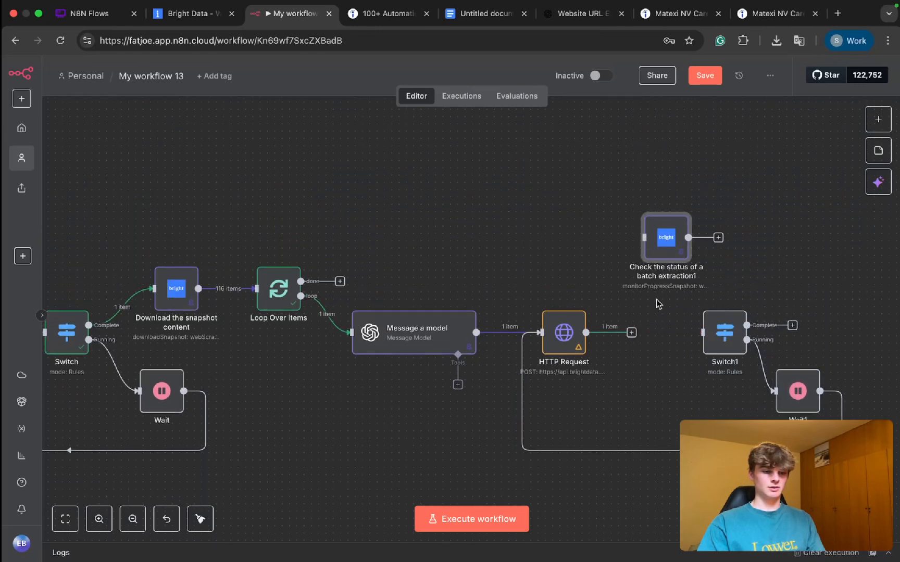
drag(660, 298, 886, 475)
drag(743, 363, 809, 363)
drag(659, 254, 649, 332)
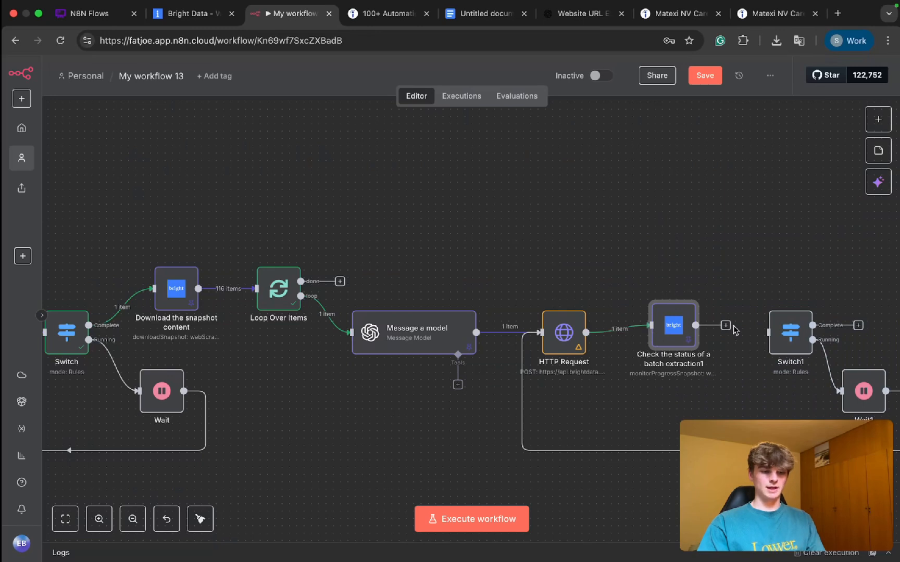
drag(769, 336, 674, 339)
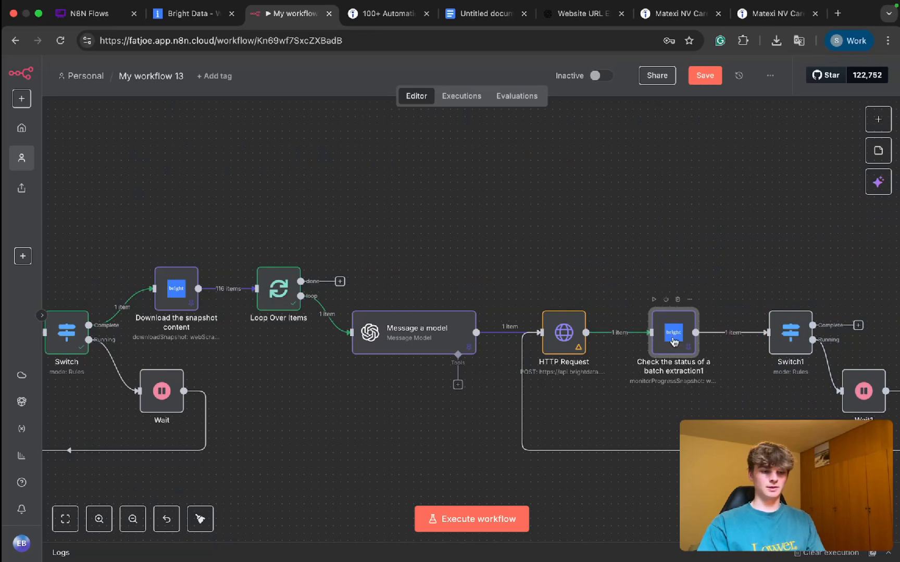
Step: Unpin the output data of the duplicated status-check node, return to the canvas, and save the workflow
double_click(673, 341)
click(869, 140)
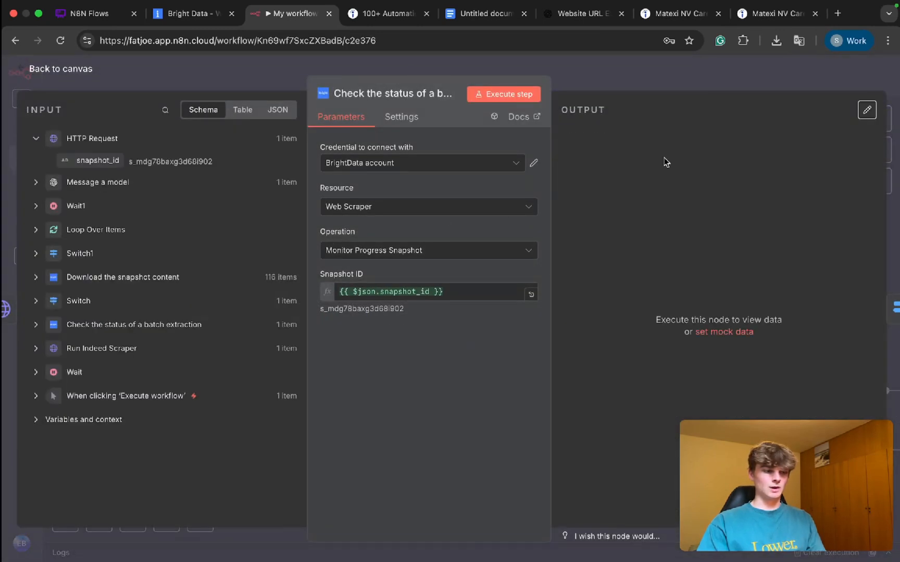
click(610, 83)
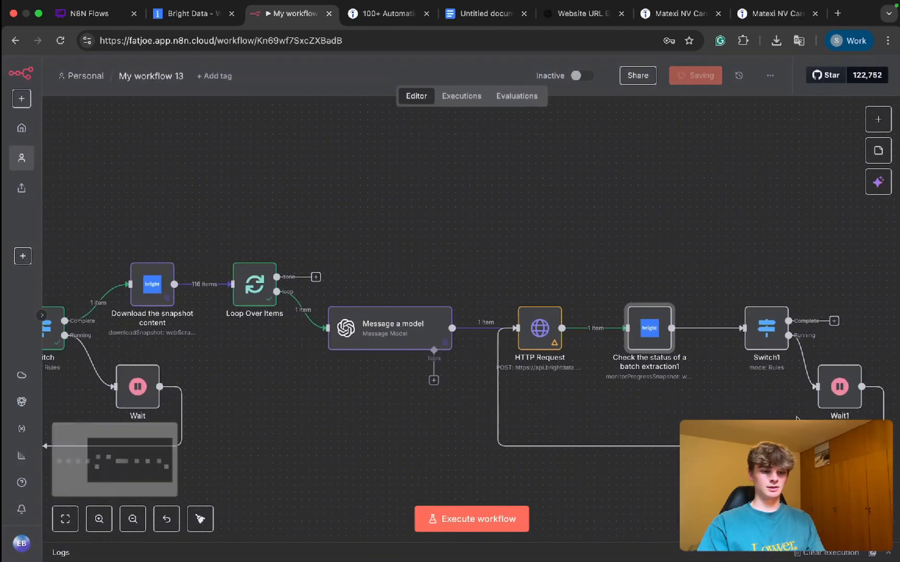
Step: Move Switch1 and Wait1 closer to the duplicated status-check node, save, and review Switch1's routing rules
scroll(797, 418, right, 2)
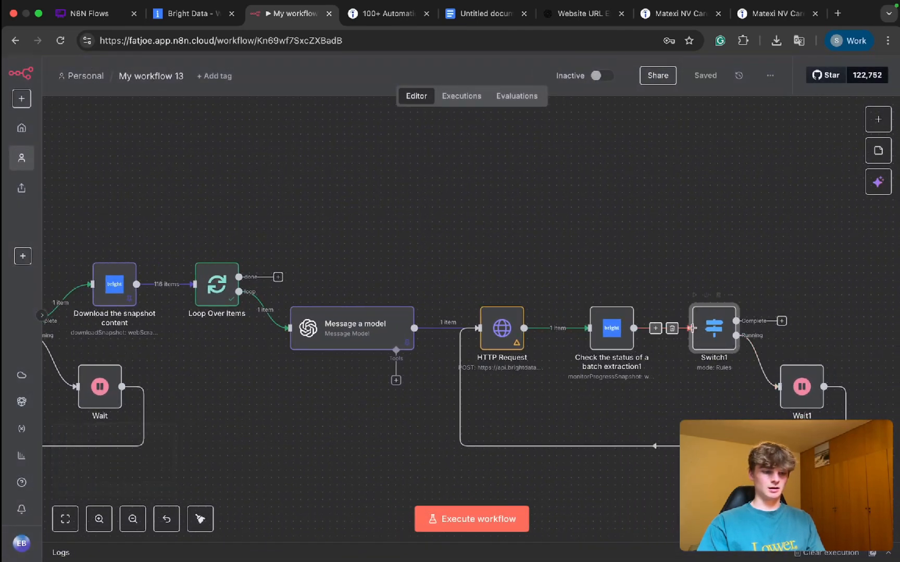
drag(802, 388, 794, 388)
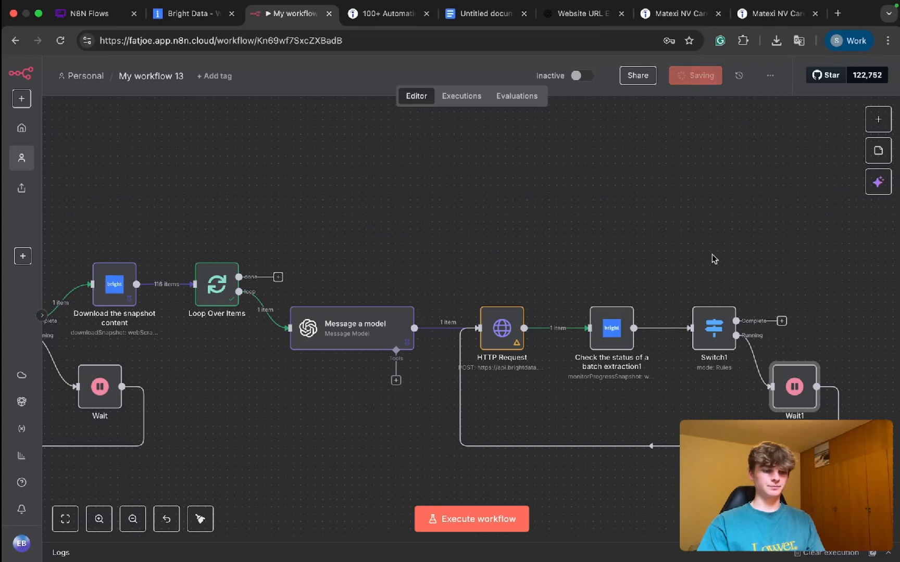
double_click(709, 342)
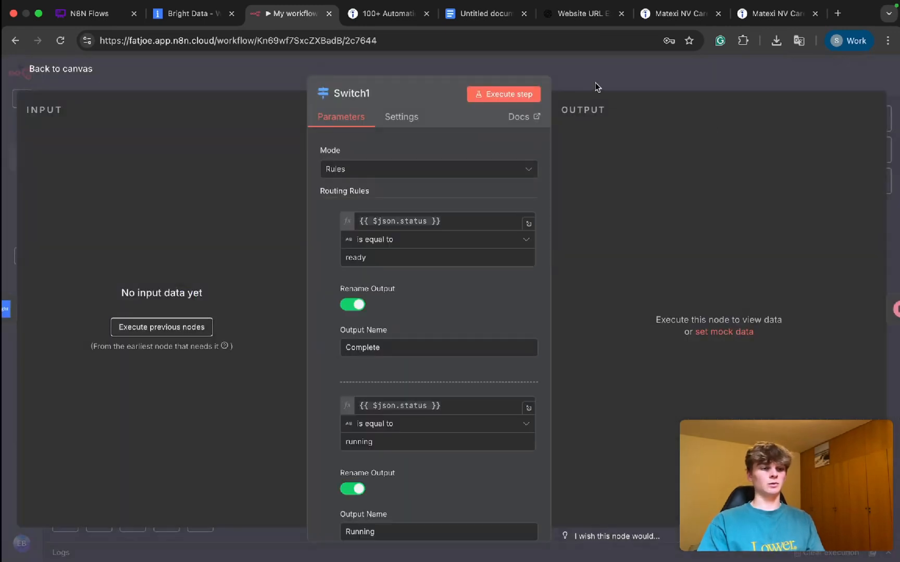
click(595, 82)
scroll(736, 330, up, 5)
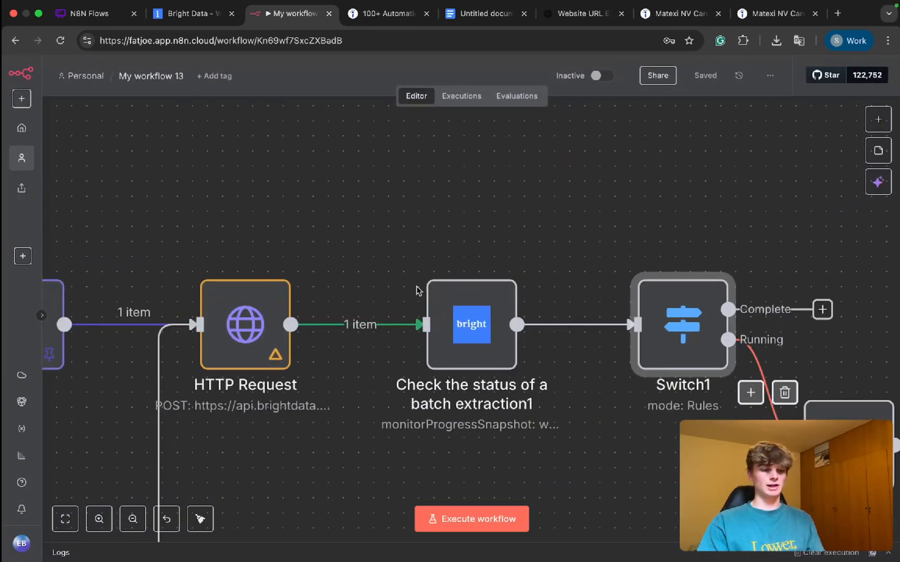
drag(388, 242, 554, 343)
drag(606, 212, 746, 422)
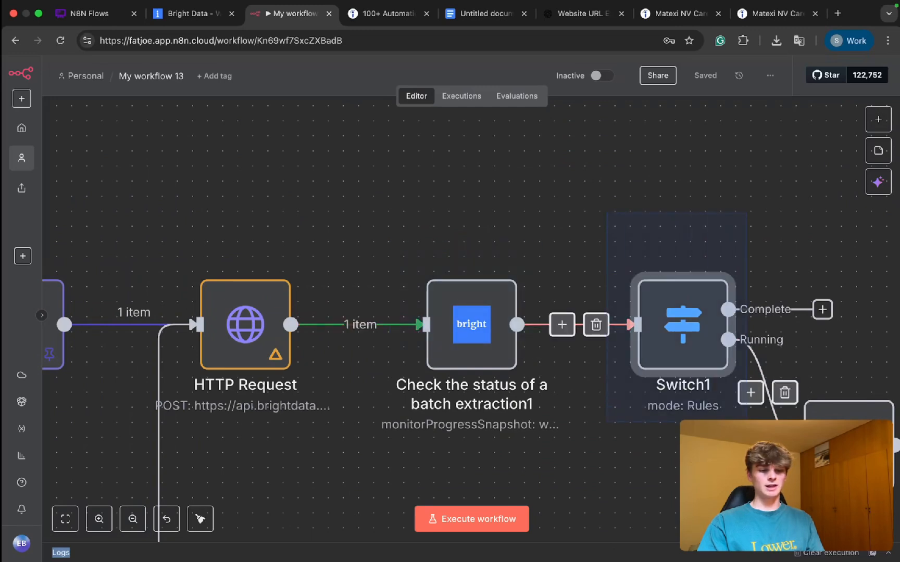
scroll(761, 411, down, 2)
drag(869, 463, 741, 291)
drag(538, 151, 717, 365)
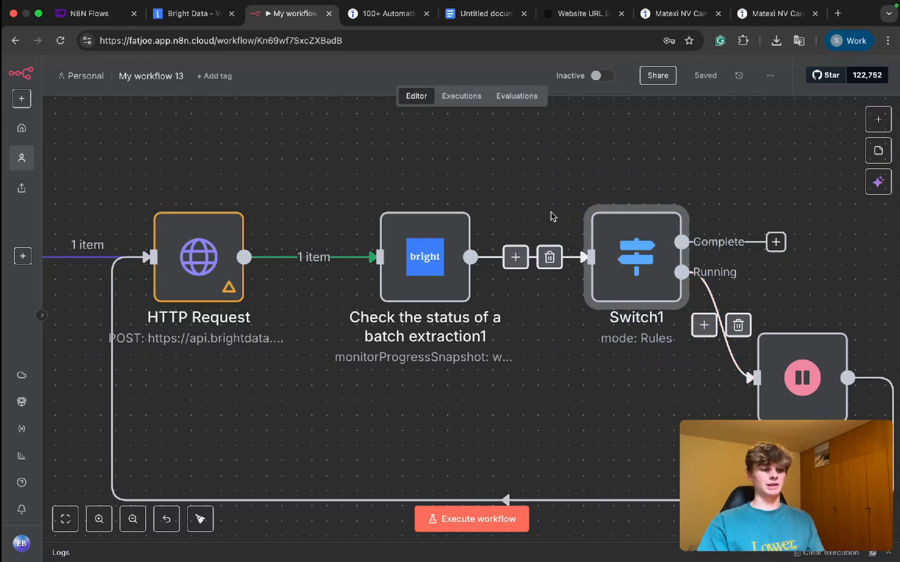
click(516, 207)
scroll(467, 213, down, 3)
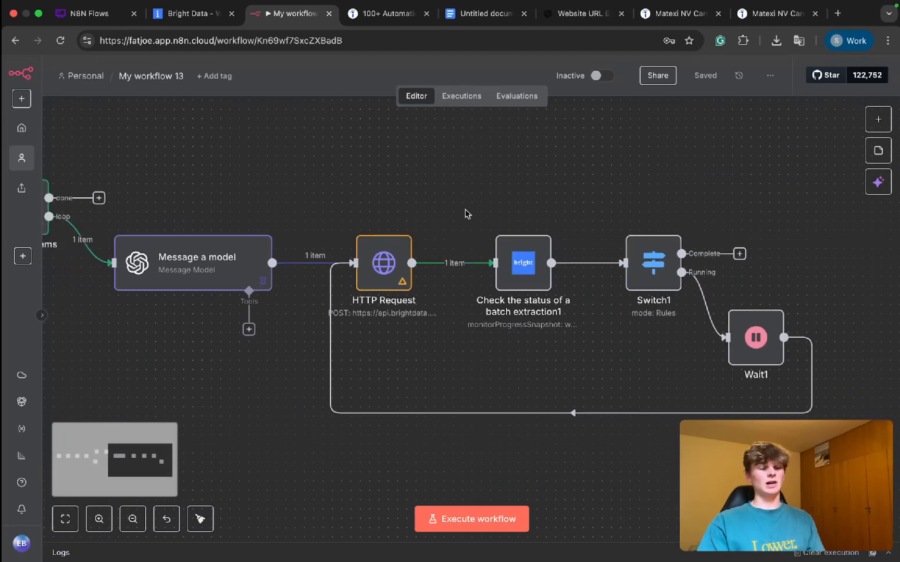
Step: Switch to Bright Data, check the status of the Indeed companies scraper in the list of own web scrapers, and return to n8n
click(188, 13)
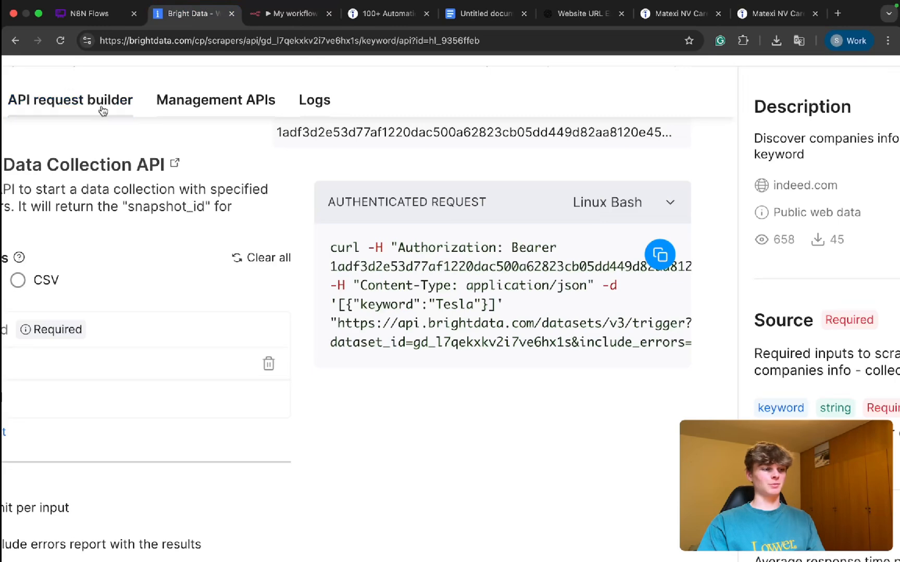
scroll(103, 111, down, 3)
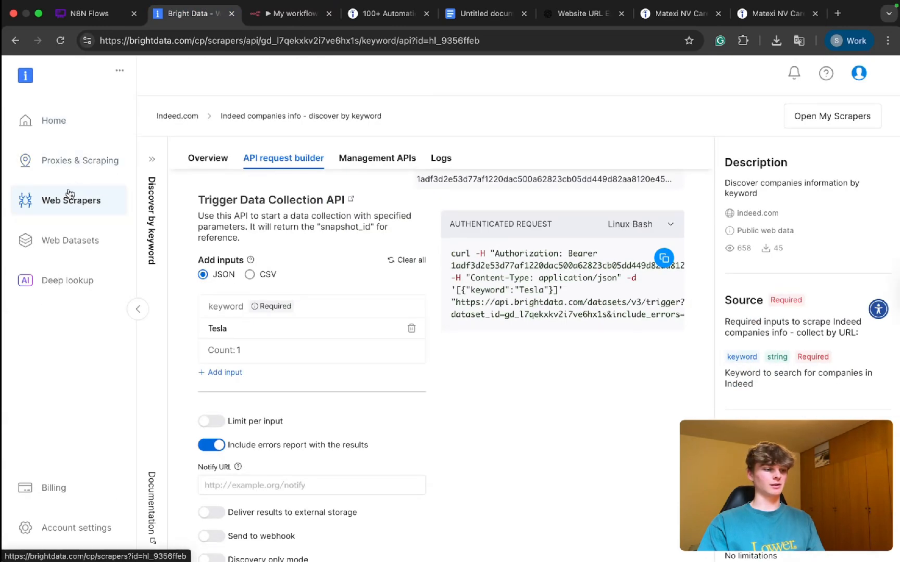
click(69, 197)
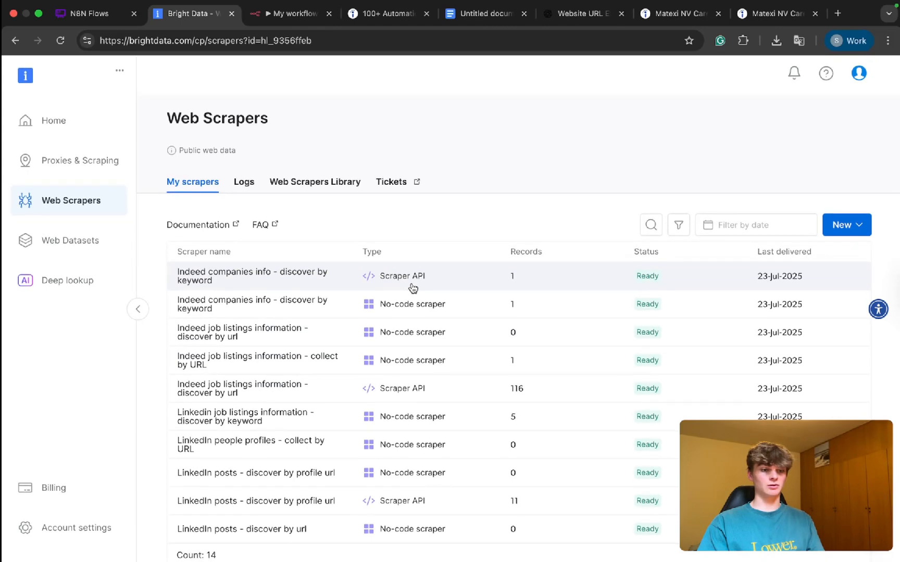
click(272, 16)
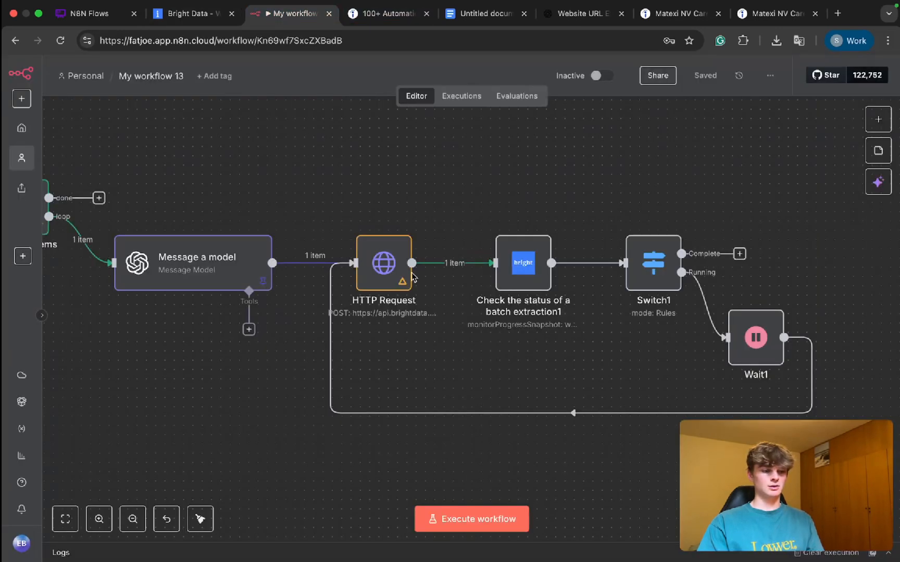
Step: Pin the HTTP Request node's output and execute the workflow through the duplicated status check and Switch1
click(373, 261)
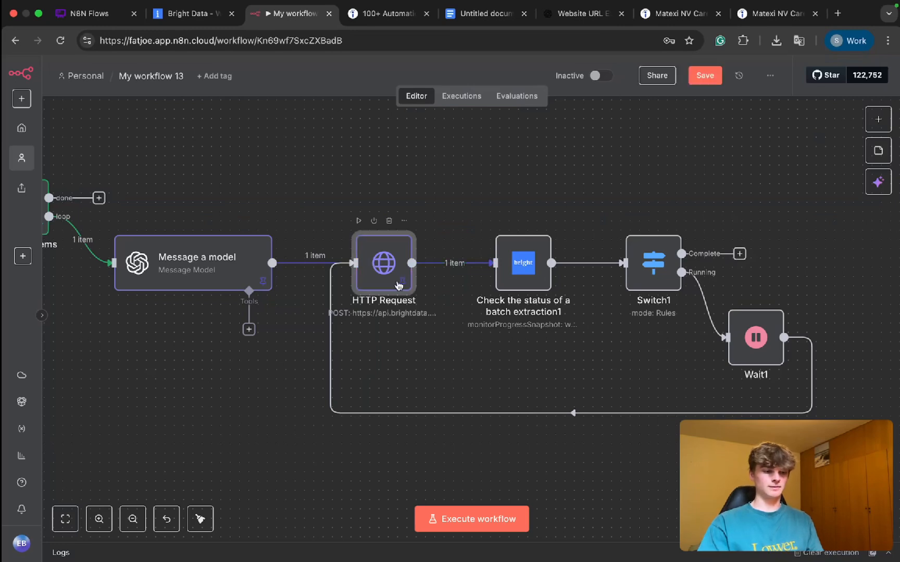
click(455, 364)
key(super+Return)
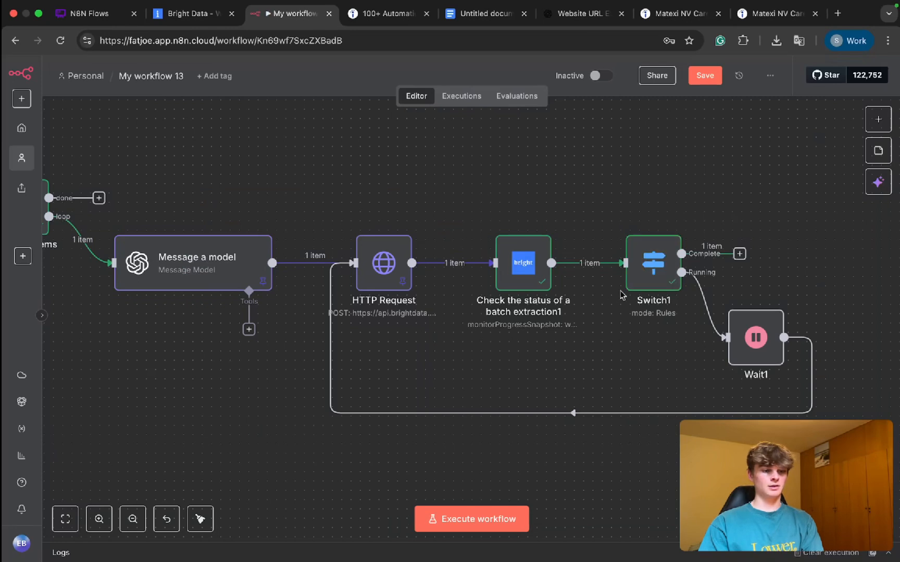
scroll(588, 262, right, 3)
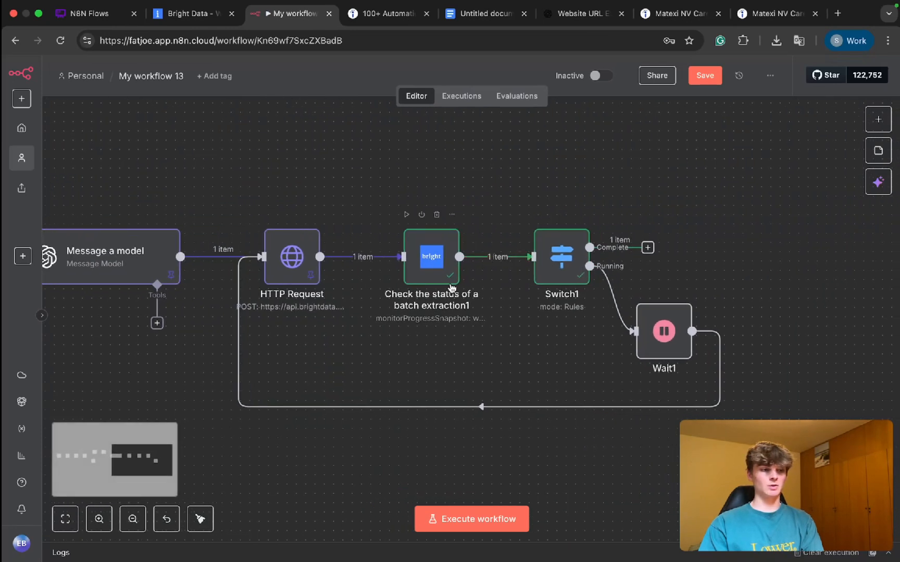
Step: Switch to Bright Data, check the web scraper logs for the latest Indeed companies run's status and collection time, and return to n8n
click(190, 13)
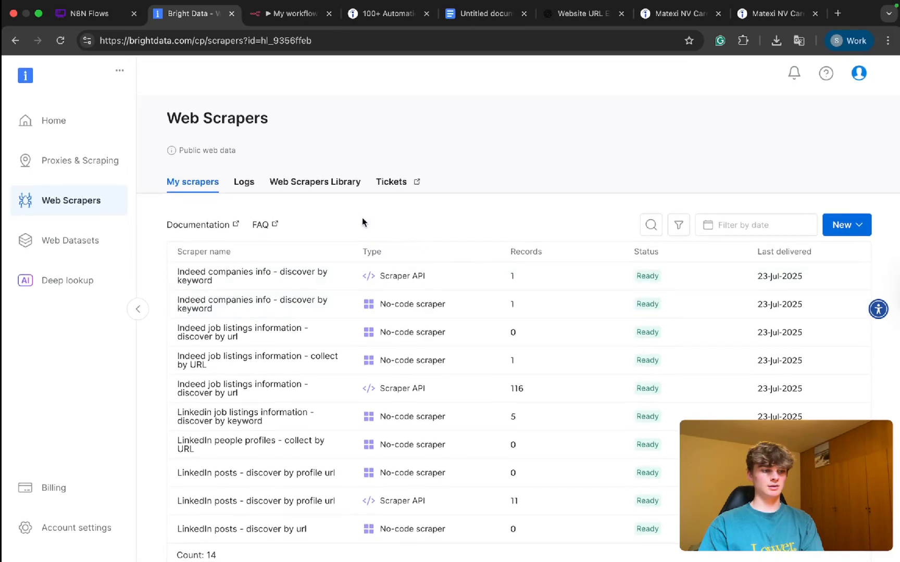
click(245, 191)
scroll(469, 328, right, 1)
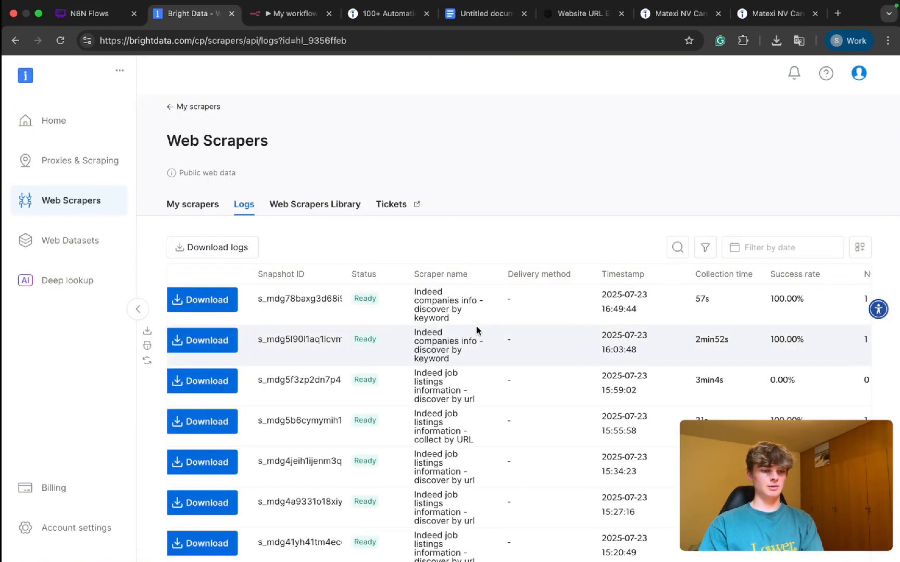
scroll(759, 323, right, 5)
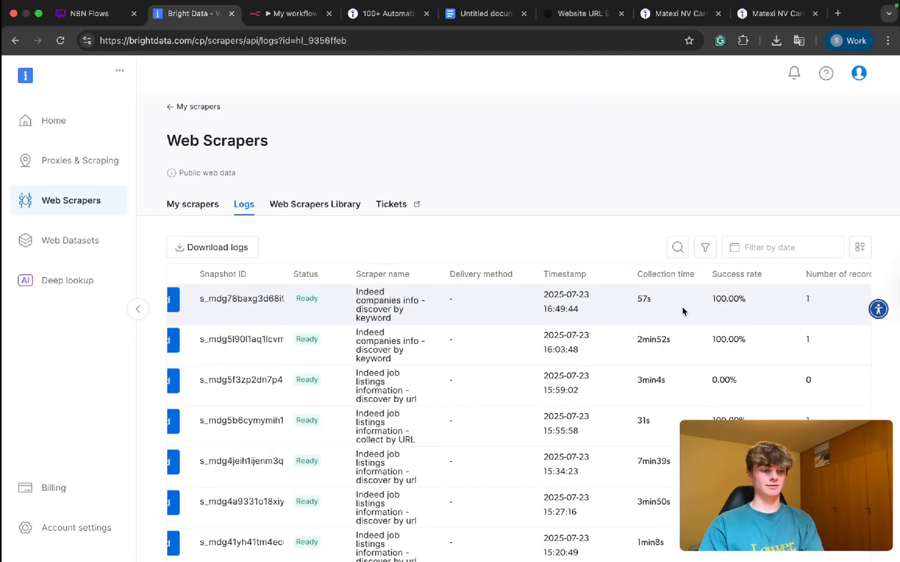
click(266, 24)
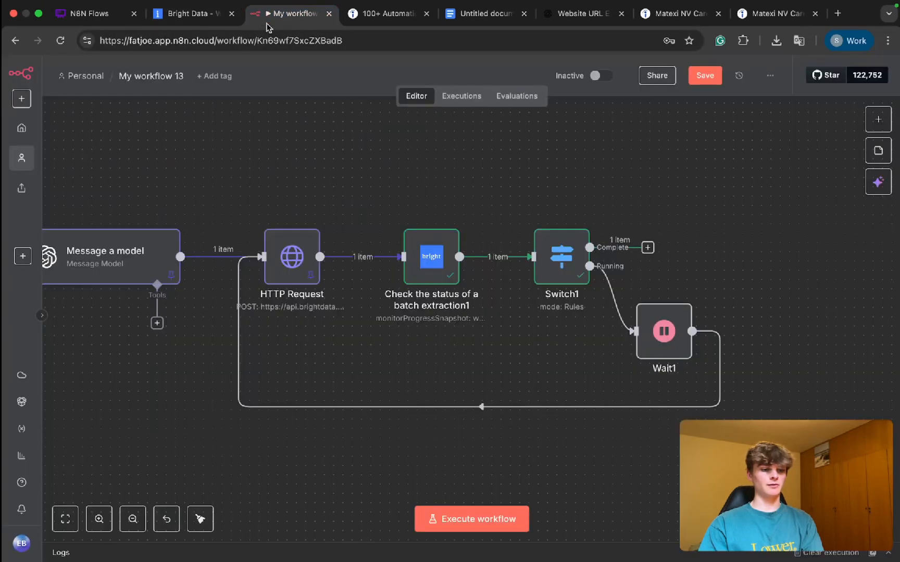
Step: Duplicate the "Download the snapshot content" node that feeds Loop Over Items
scroll(701, 321, right, 3)
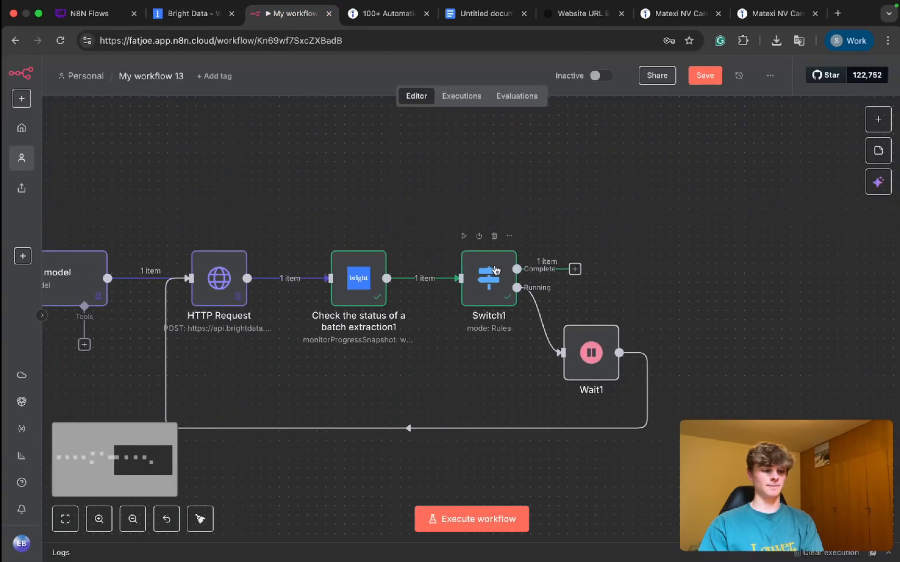
click(483, 275)
click(644, 295)
scroll(644, 295, down, 5)
scroll(644, 294, left, 5)
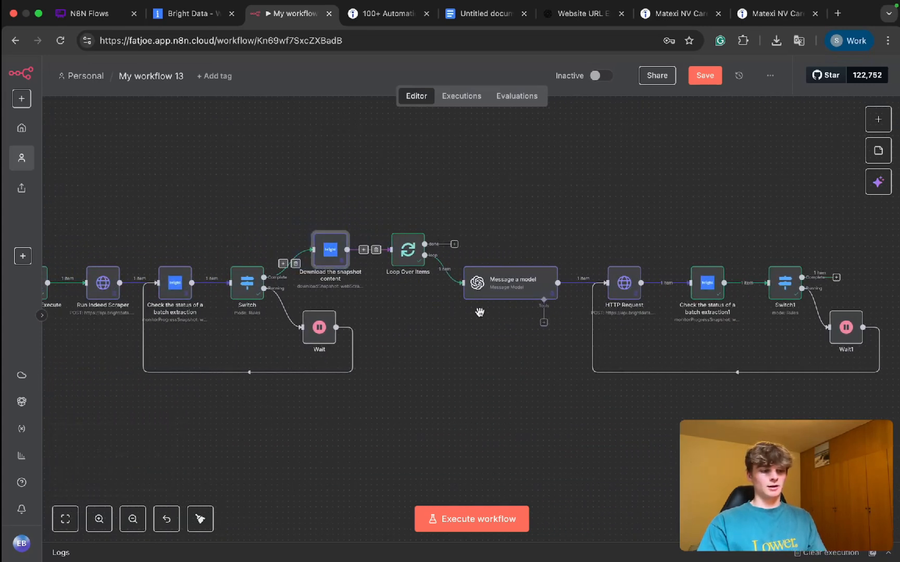
key(ctrl+d)
scroll(544, 331, right, 3)
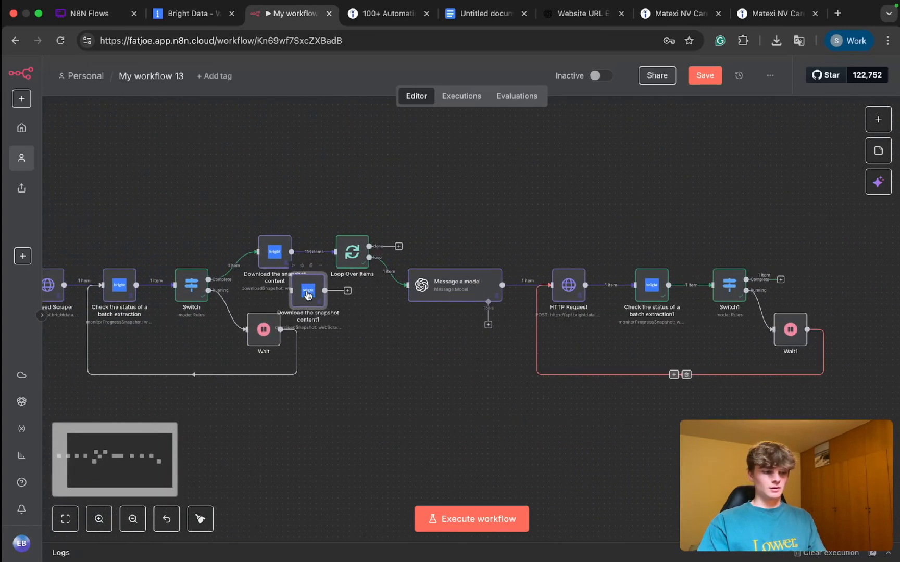
Step: Place the duplicated snapshot download node after Switch1, connect Switch1's Complete output to it, and save the workflow
drag(308, 295, 723, 285)
drag(639, 281, 704, 276)
key(ctrl+s)
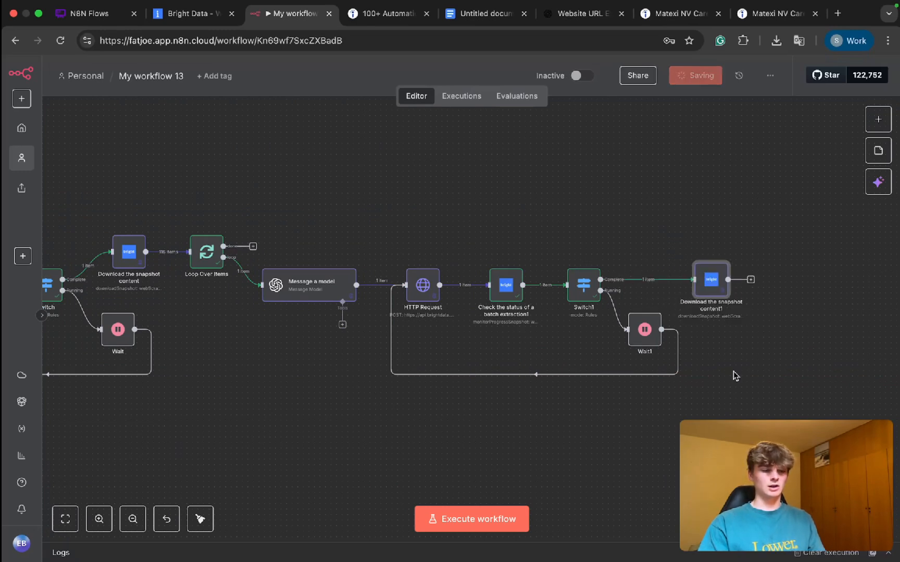
scroll(734, 374, left, 6)
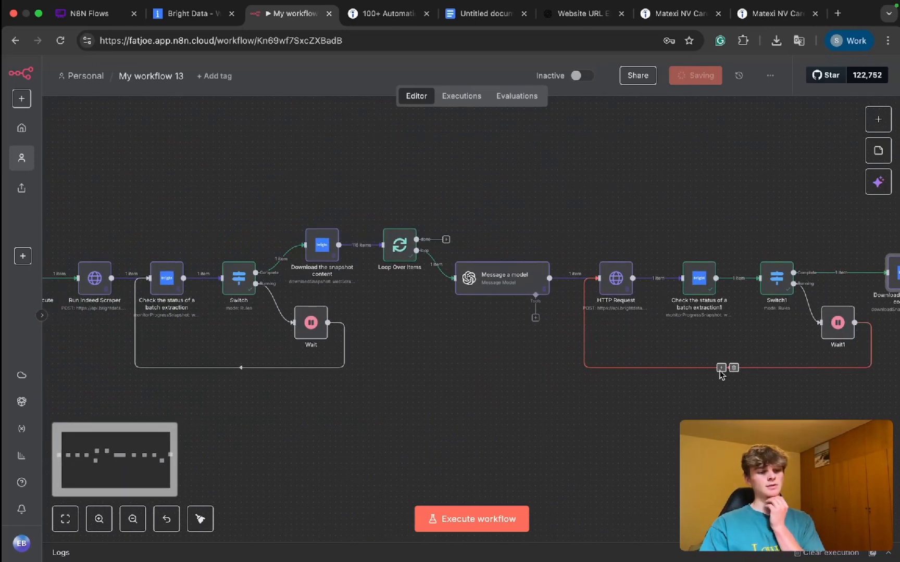
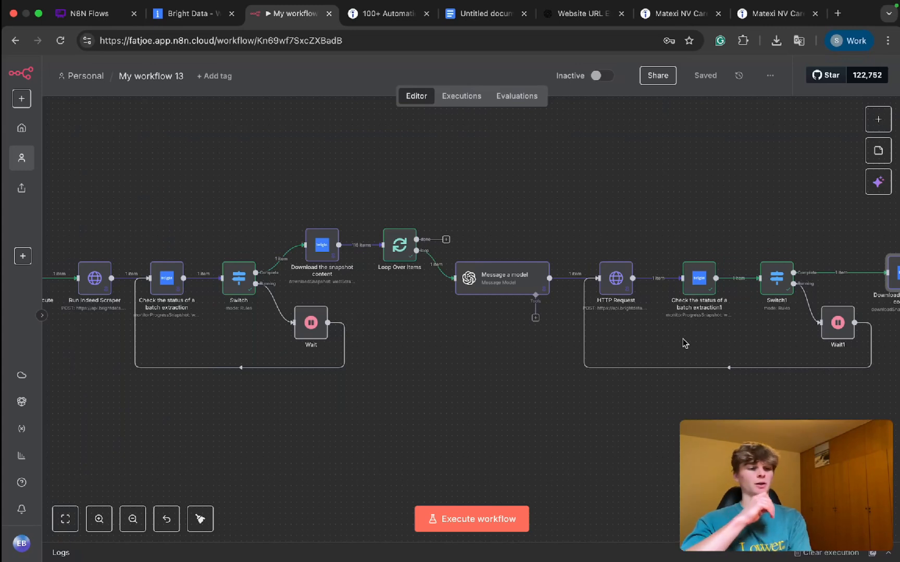
drag(584, 225, 664, 375)
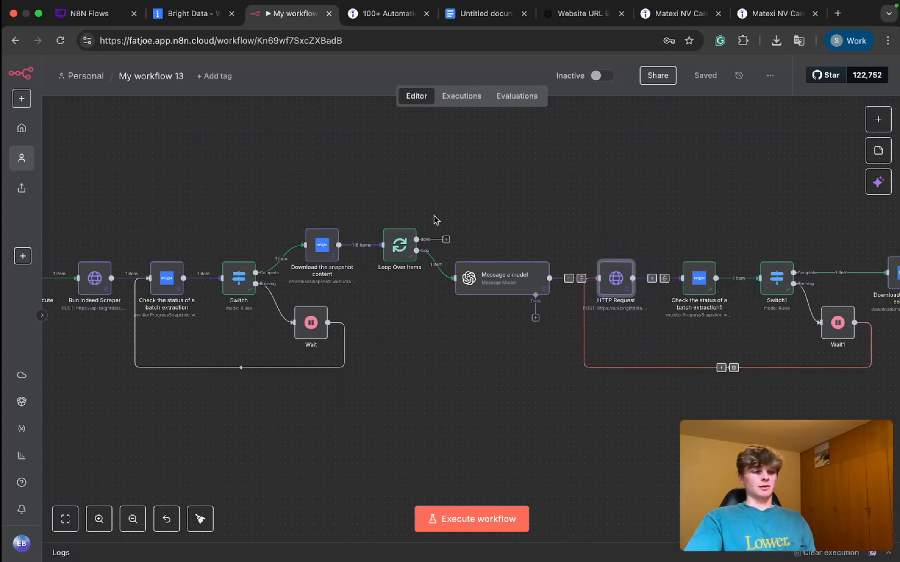
drag(394, 178, 882, 384)
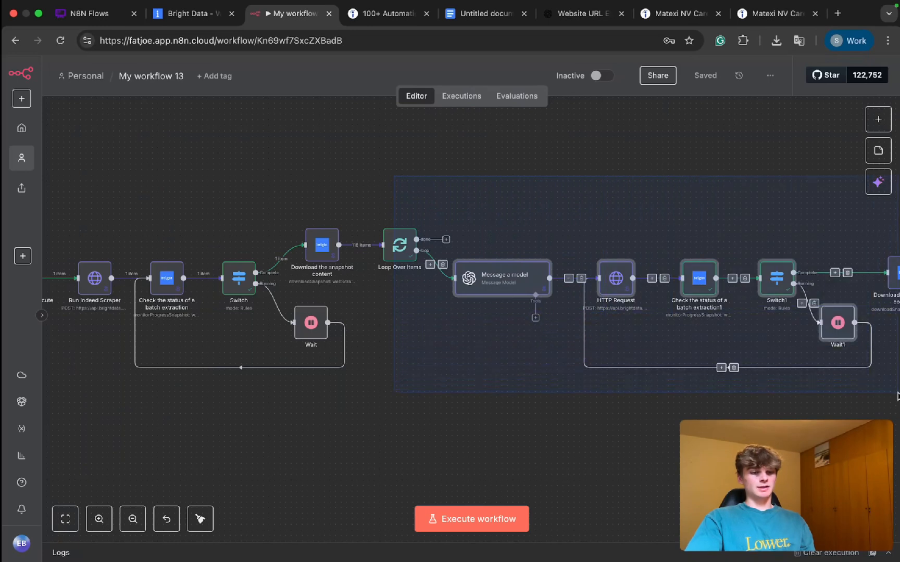
scroll(470, 304, right, 3)
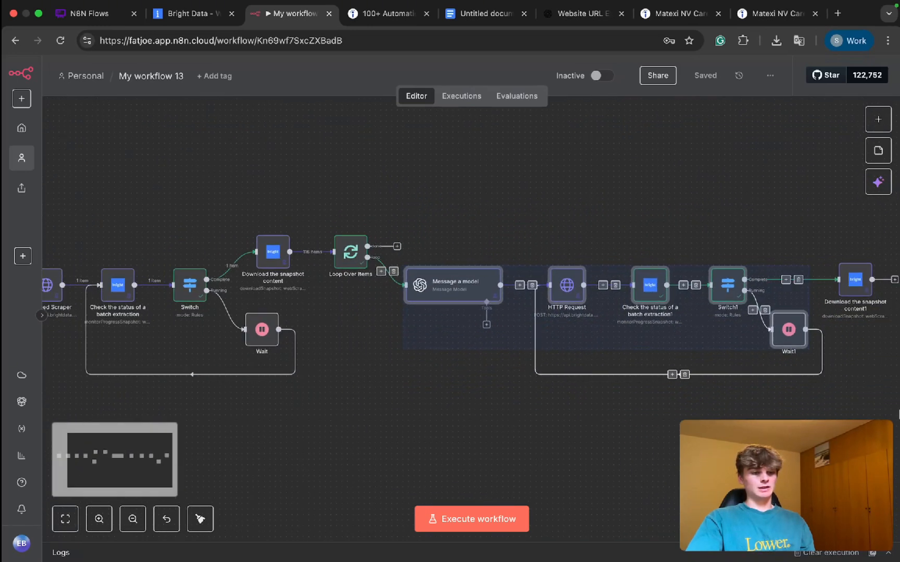
drag(394, 173, 859, 420)
scroll(458, 395, left, 8)
drag(208, 213, 478, 402)
scroll(506, 376, right, 14)
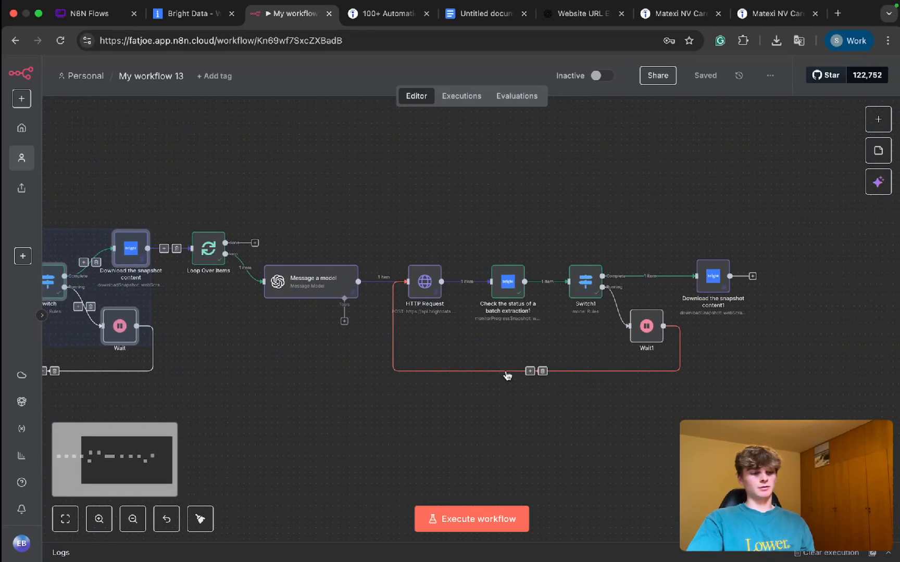
click(596, 406)
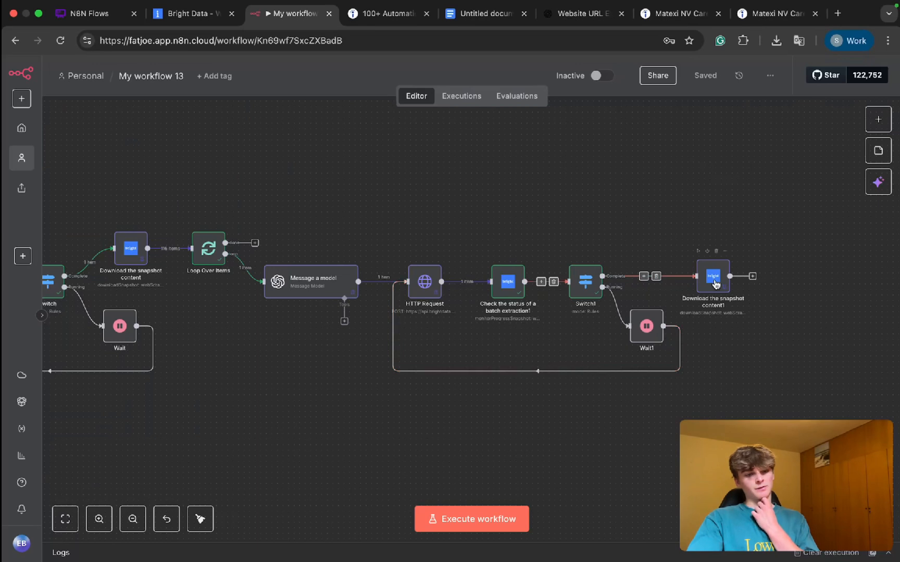
Step: Move the duplicated snapshot download node slightly closer to Switch1 and save the workflow
drag(716, 284, 710, 283)
click(643, 235)
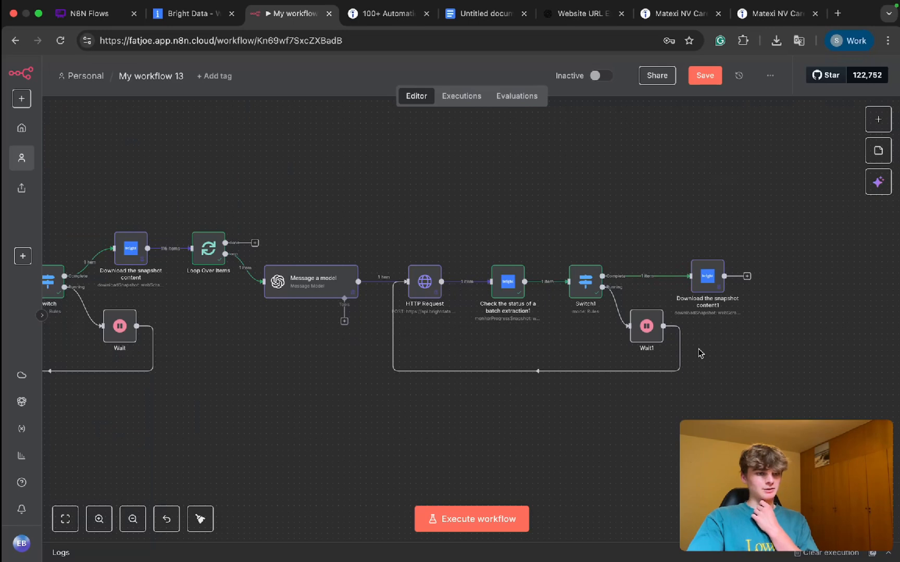
key(super+s)
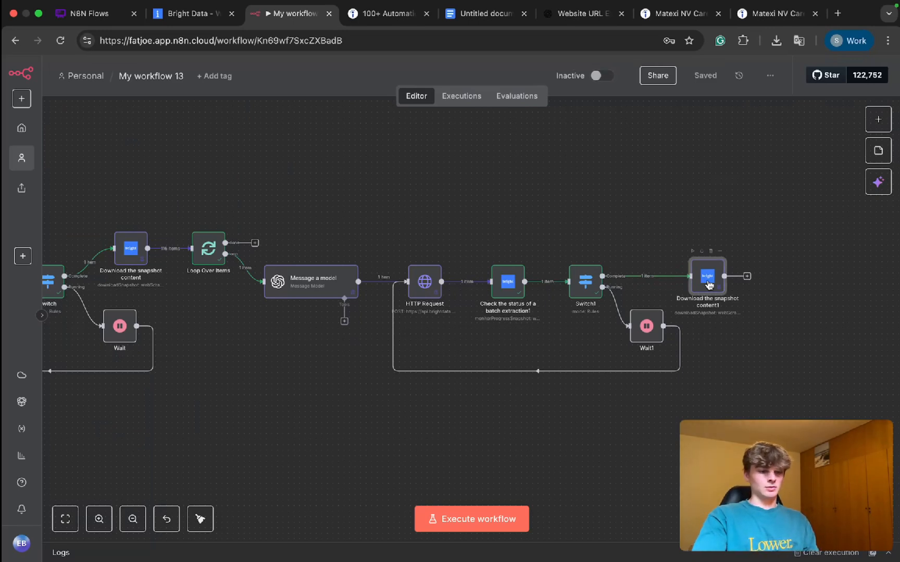
key(super+s)
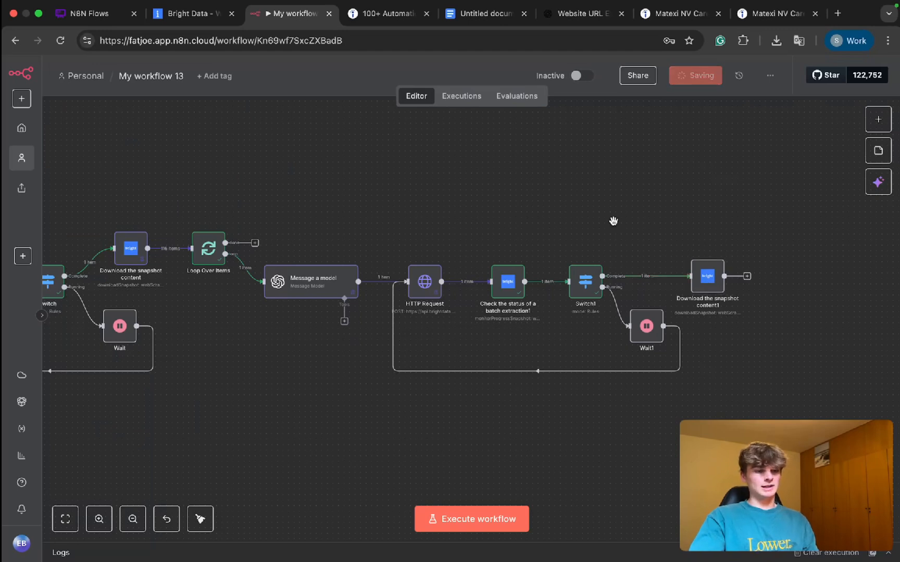
Step: Execute the workflow and pin the output of the "Check the status of a batch extraction1" node
key(super+Return)
scroll(734, 299, up, 1)
scroll(734, 300, up, 1)
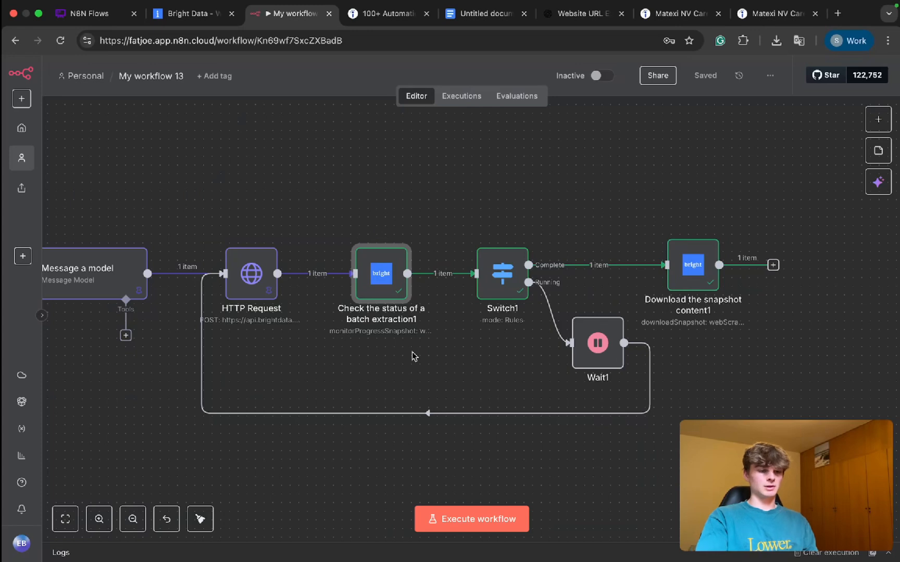
key(p)
Step: Check the website field in the output of "Download the snapshot content1" and pin that node's output
double_click(698, 278)
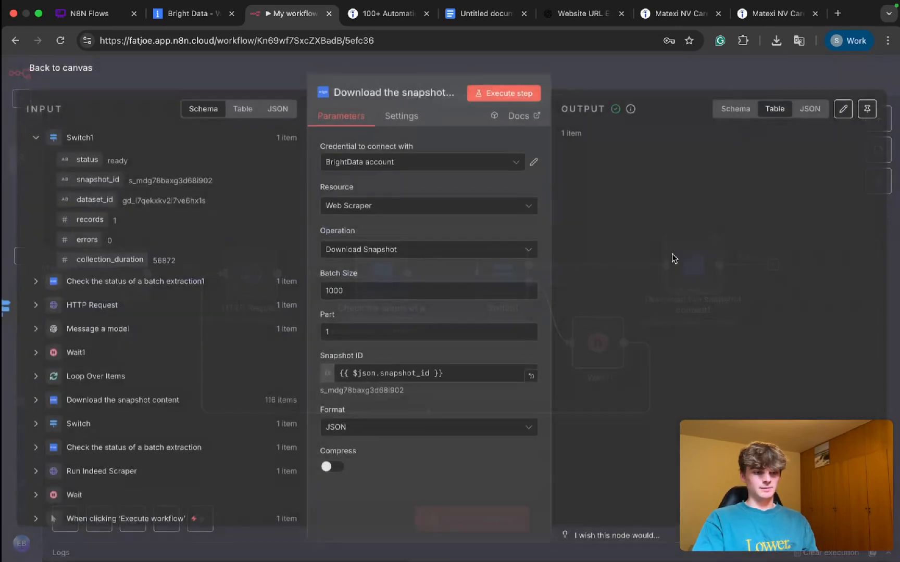
scroll(607, 187, right, 3)
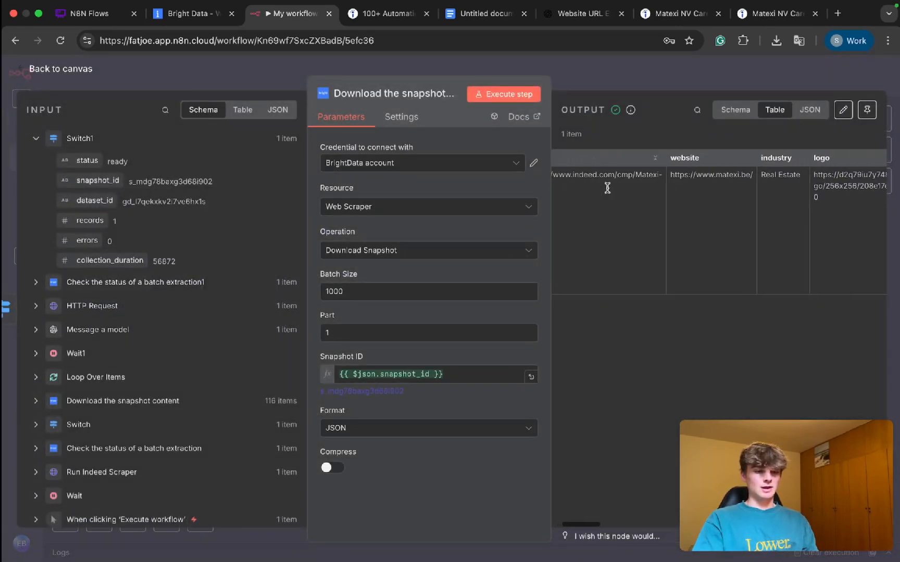
drag(666, 175, 756, 177)
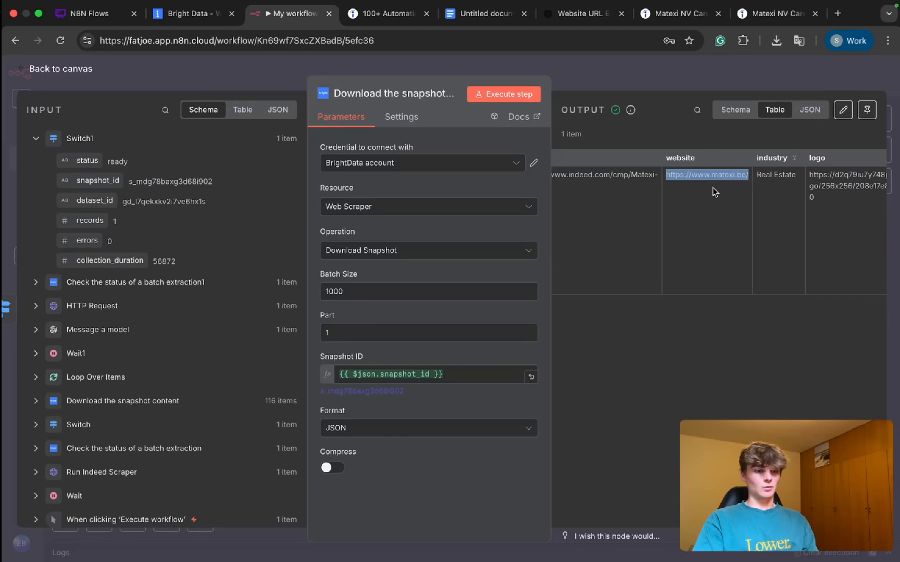
scroll(714, 192, right, 1)
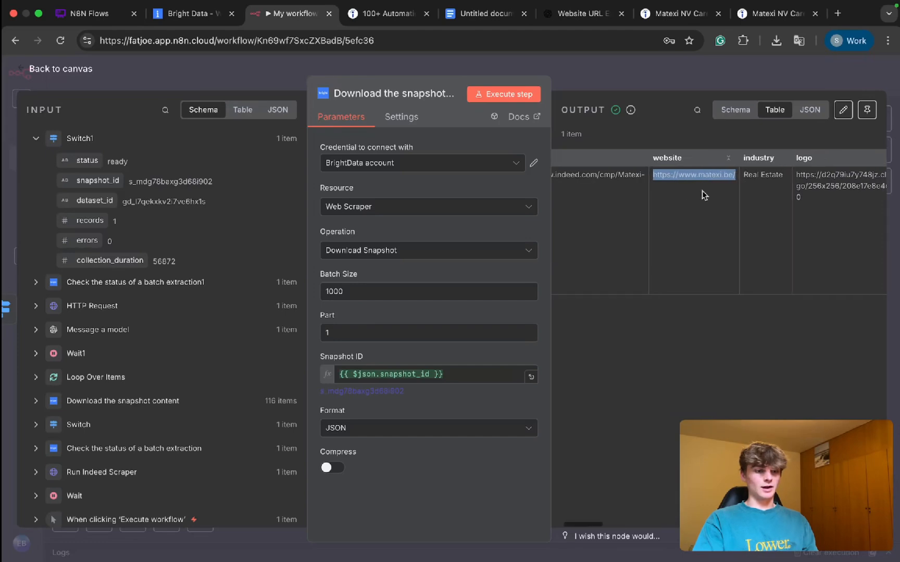
click(618, 76)
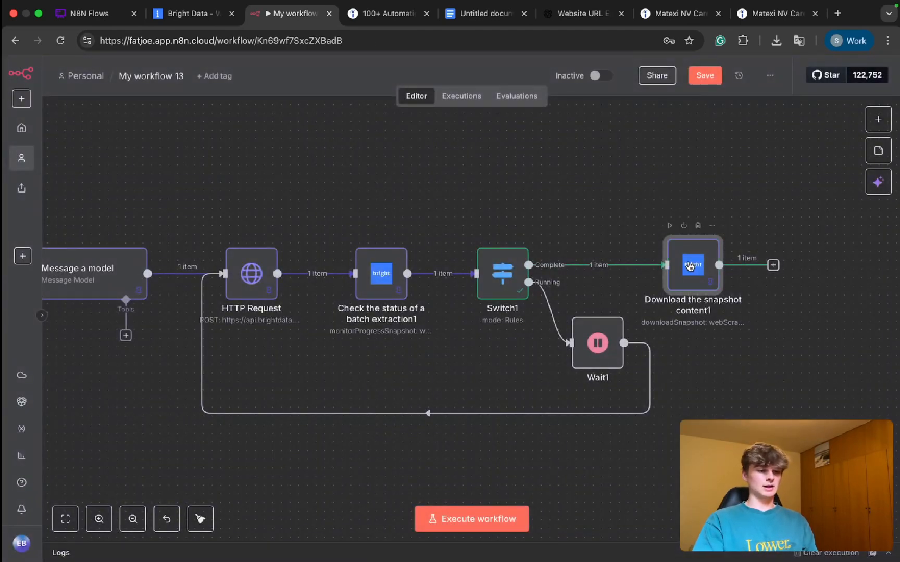
drag(686, 274, 683, 274)
Step: Add a Hunter node after "Download the snapshot content1" with the action that gets every email address for a domain name
click(764, 266)
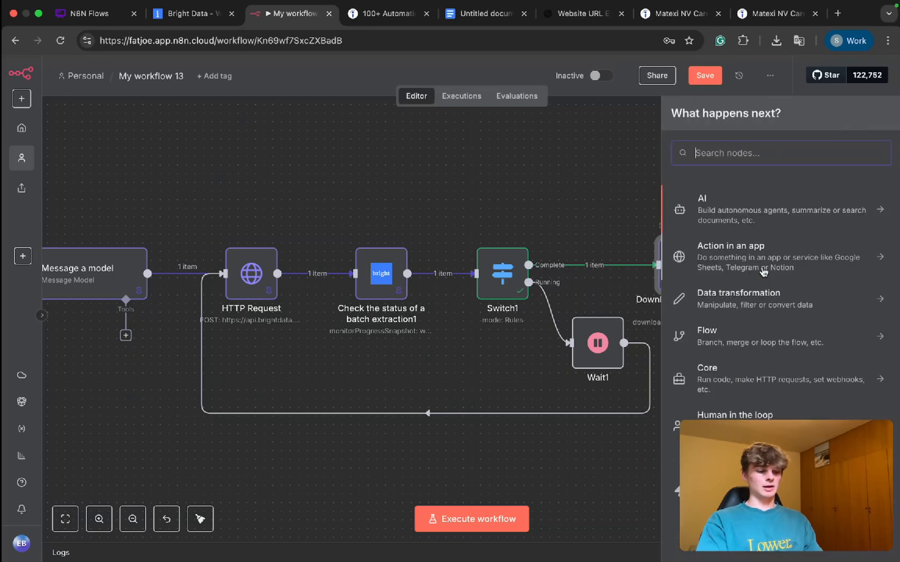
text(hunter)
click(724, 209)
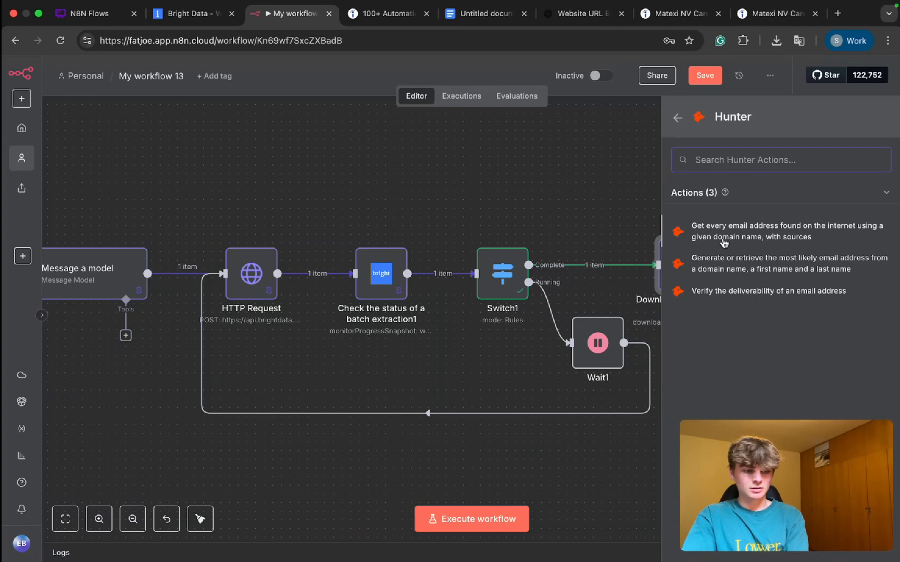
click(723, 240)
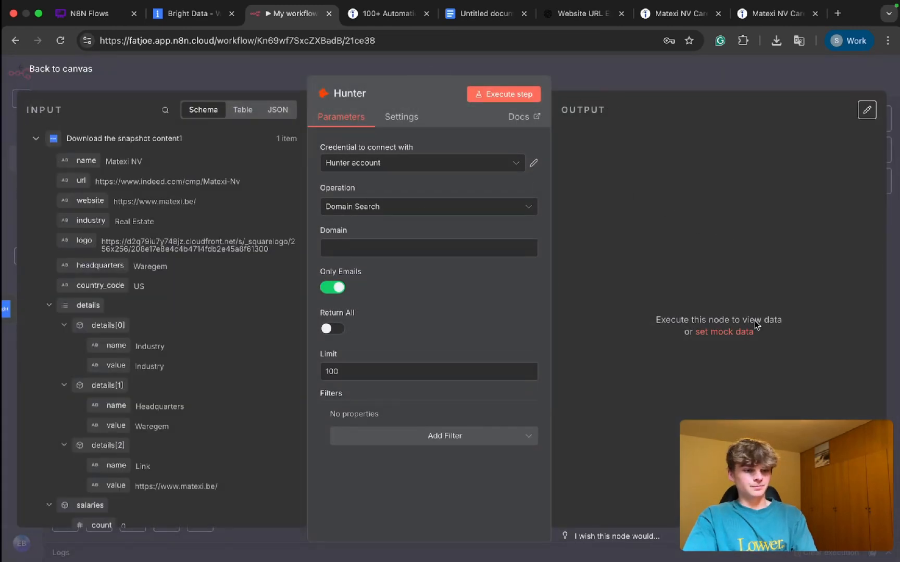
Step: Map the Hunter node's Domain to {{ $json.website }} and set its result limit to 3
click(672, 76)
double_click(794, 280)
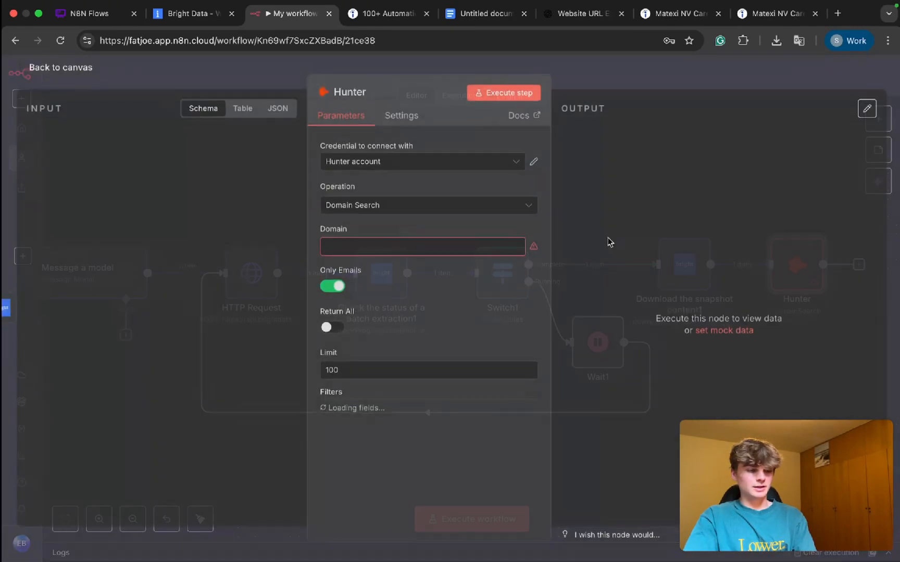
drag(86, 201, 365, 245)
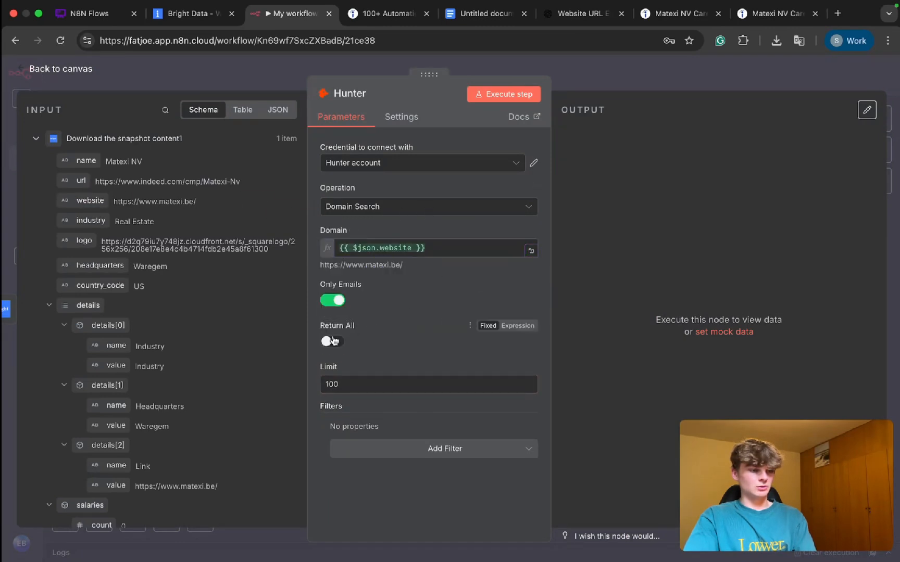
key(BackSpace)
key(BackSpace)
key(BackSpace)
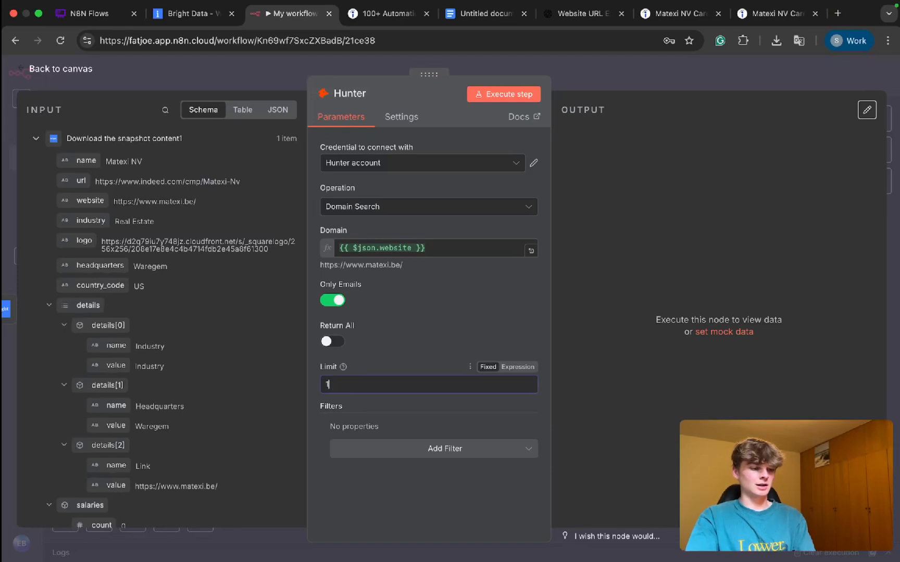
text(5)
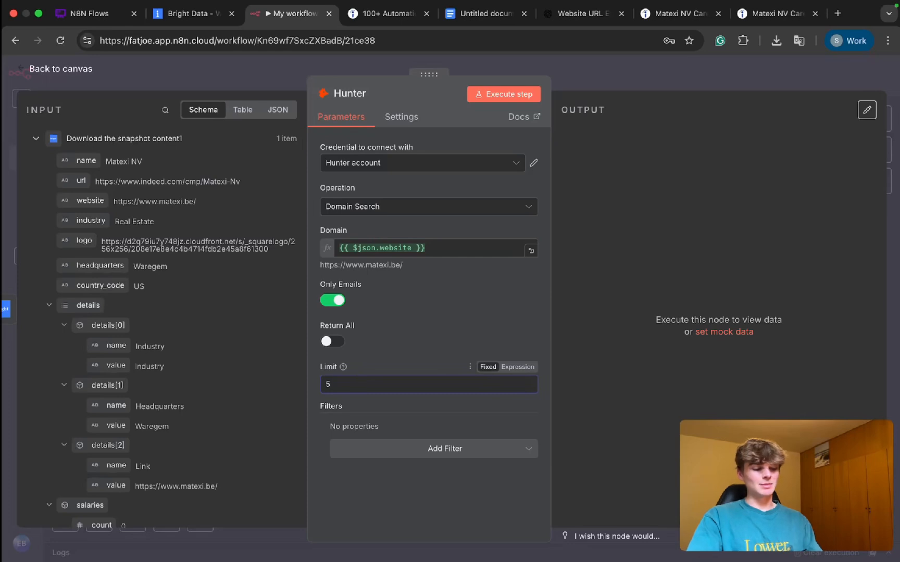
key(BackSpace)
text(3)
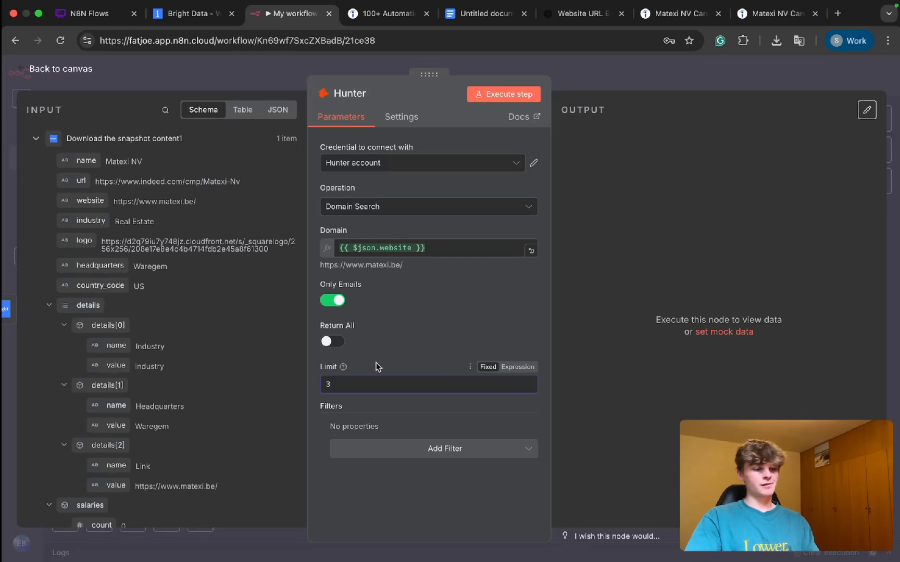
Step: Add a Seniority filter to the Hunter search and set it to Executive
click(390, 451)
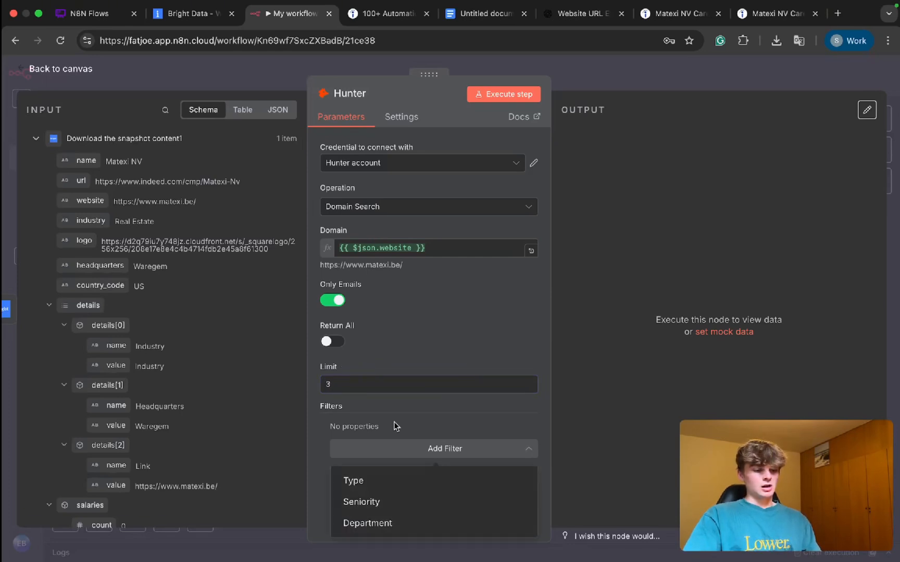
click(391, 502)
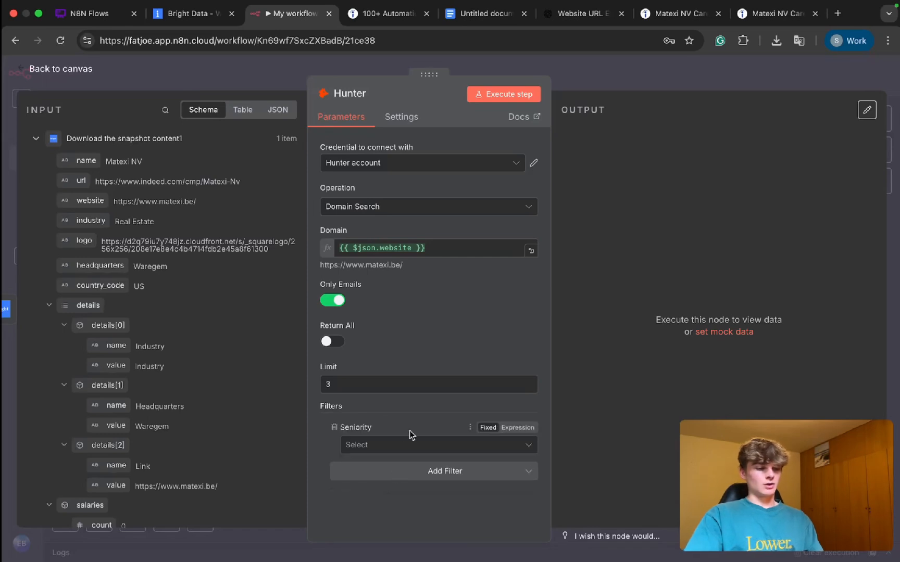
click(372, 440)
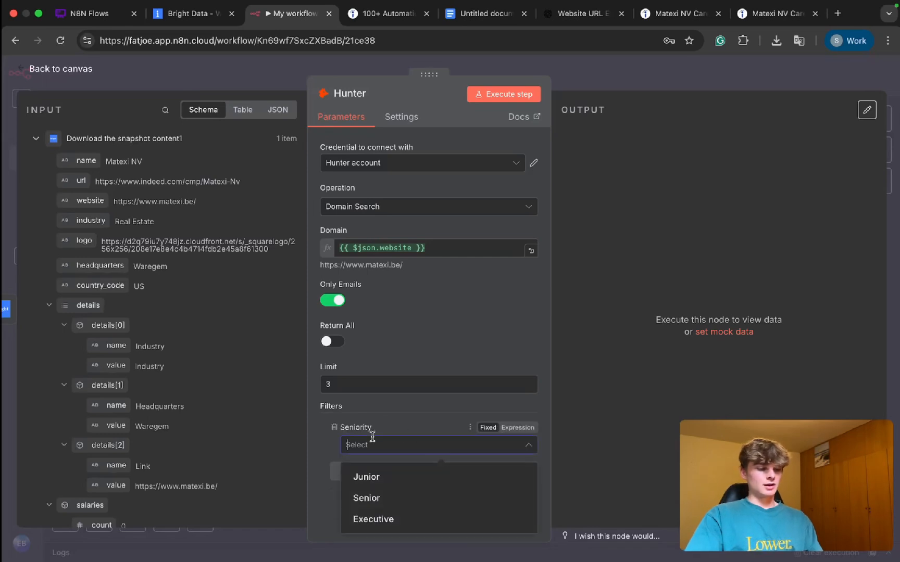
click(384, 521)
click(319, 459)
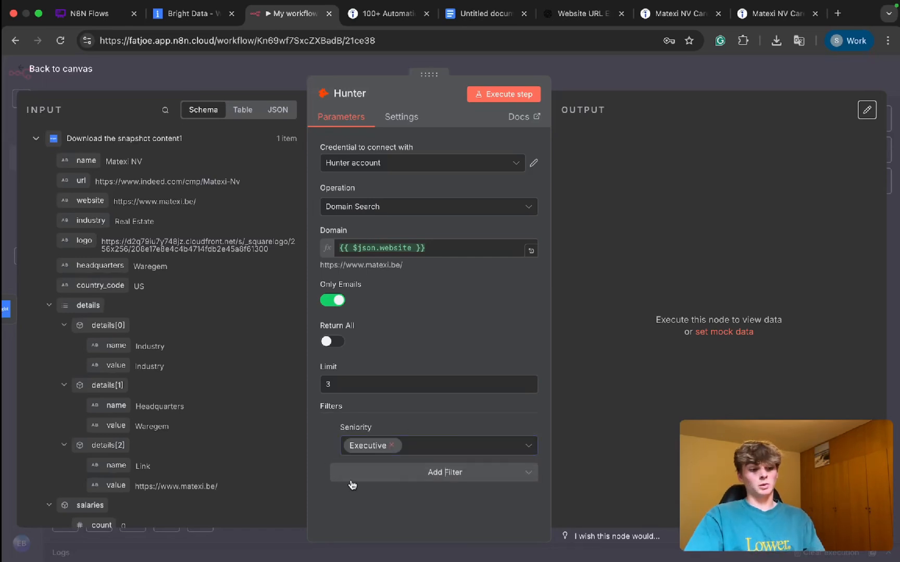
Step: Add a Department filter to the Hunter search and set it to Executive, Management and HR
click(353, 476)
click(383, 523)
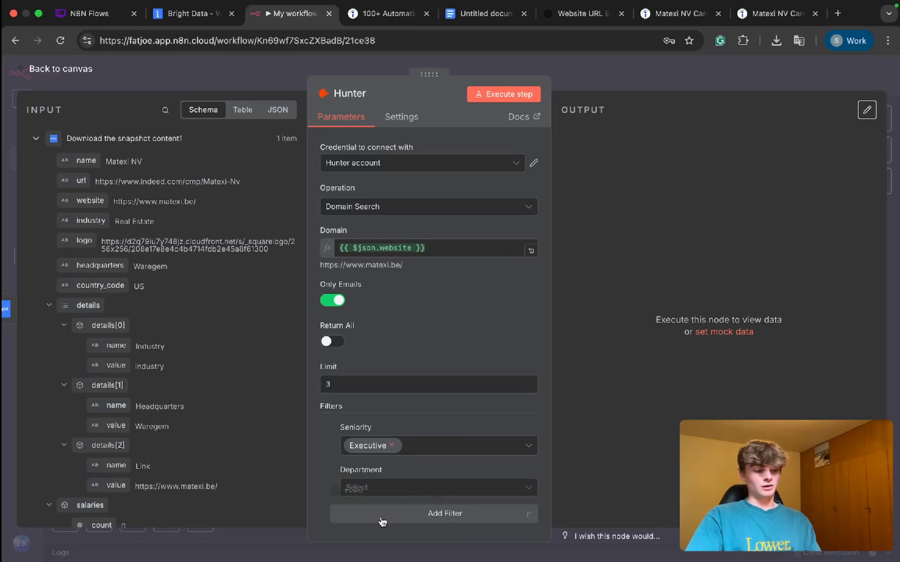
click(381, 485)
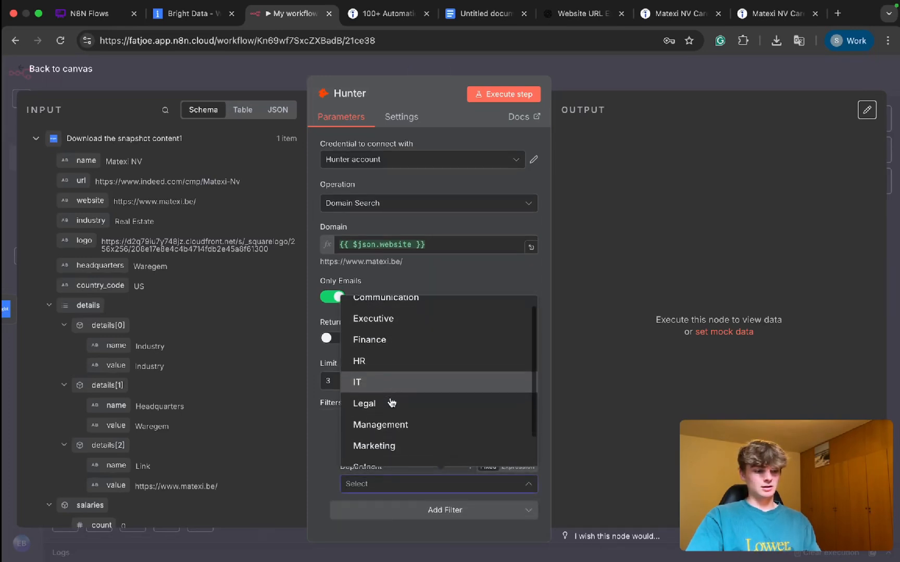
scroll(392, 403, down, 2)
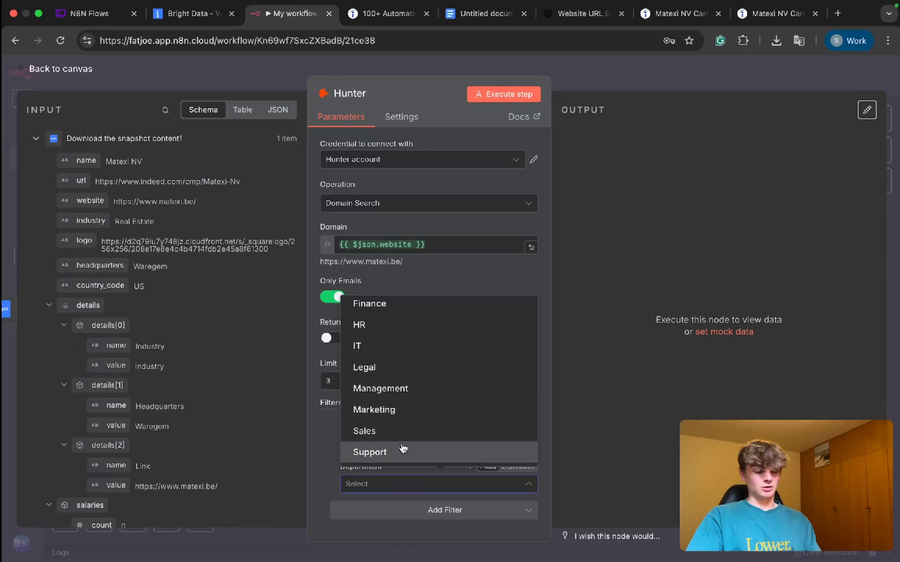
scroll(380, 393, up, 1)
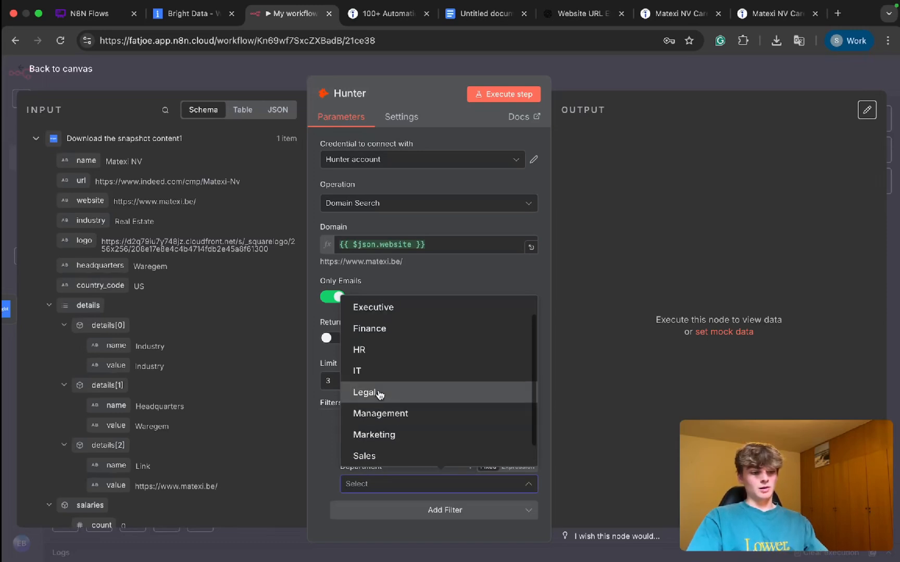
scroll(396, 415, up, 2)
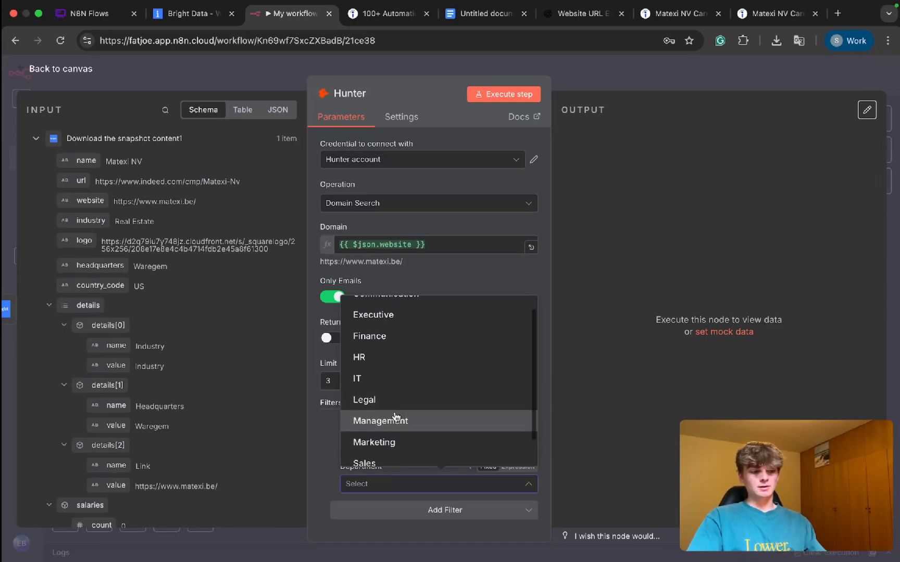
click(389, 340)
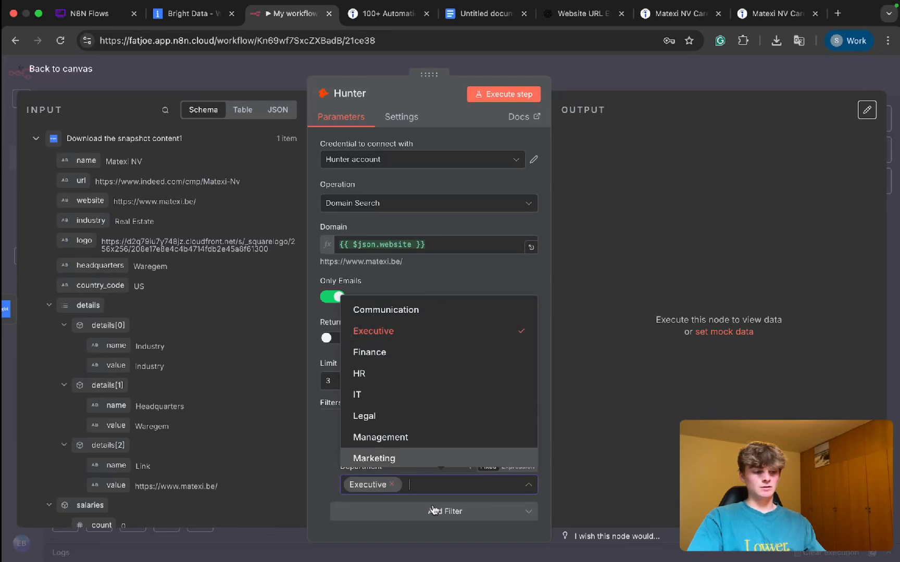
scroll(407, 367, down, 1)
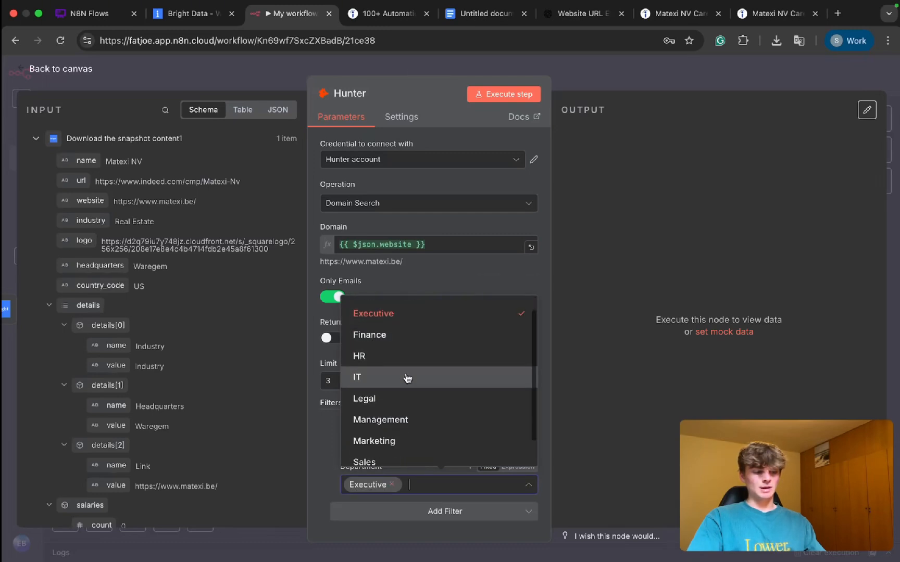
click(405, 418)
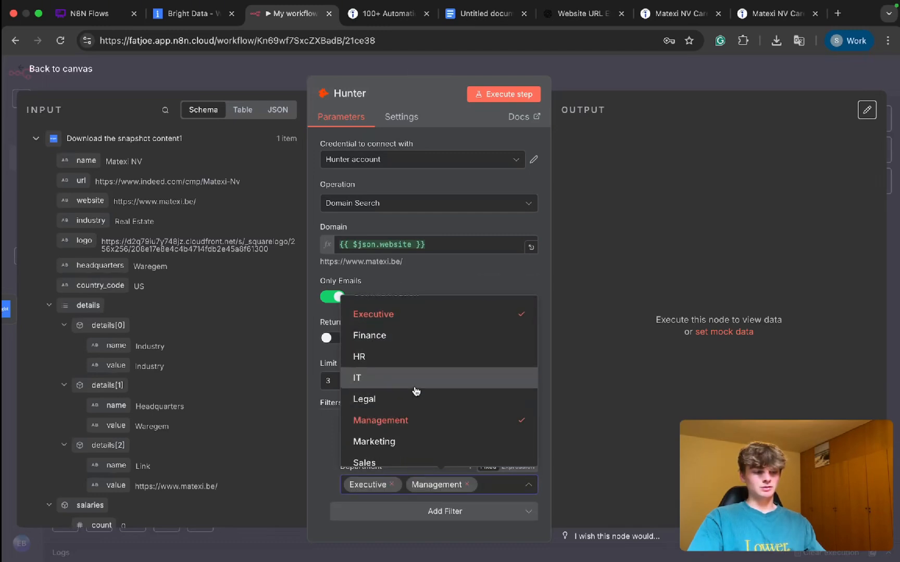
scroll(414, 390, up, 1)
scroll(417, 396, down, 2)
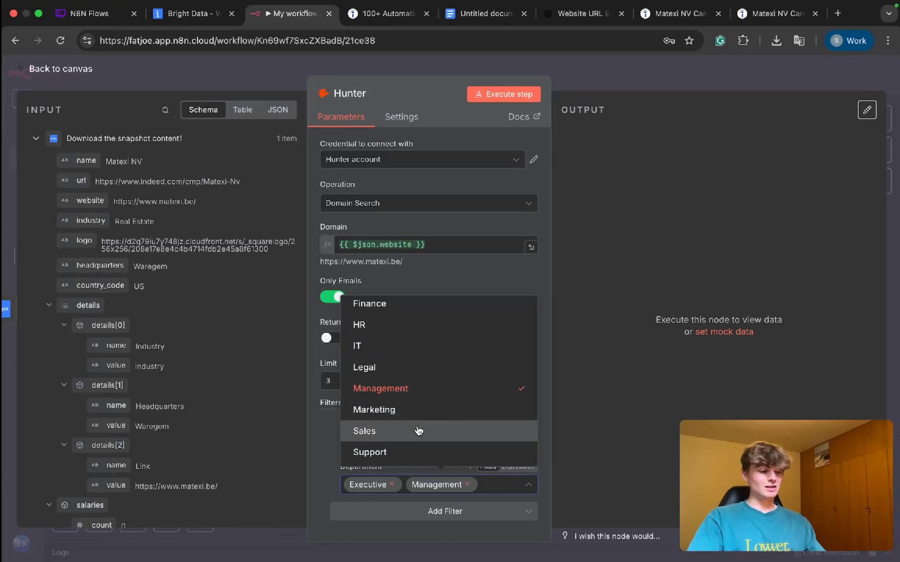
scroll(418, 431, up, 2)
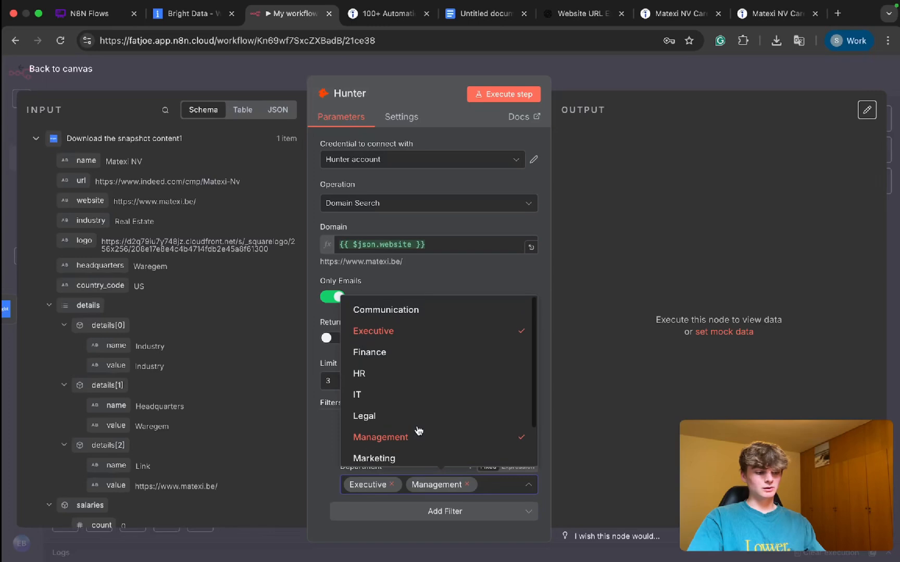
click(388, 375)
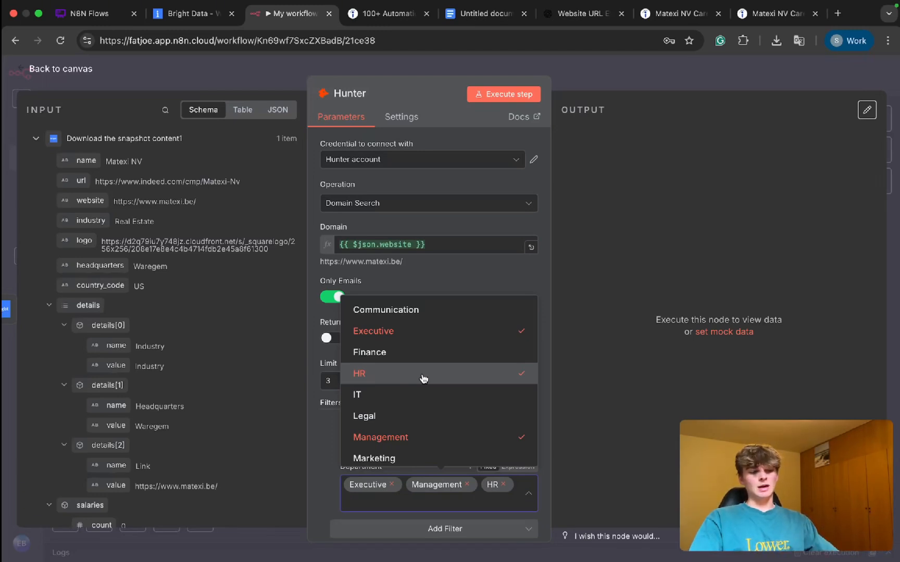
click(445, 280)
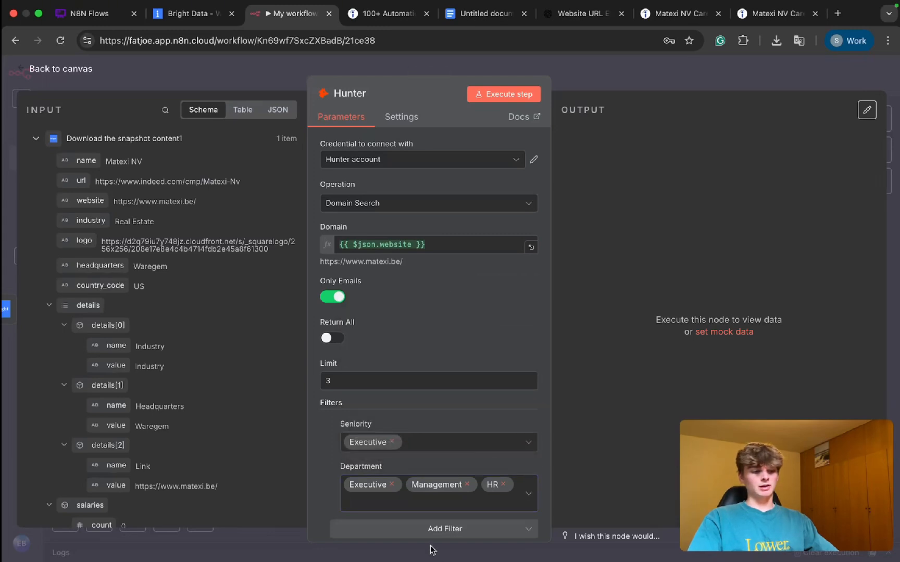
click(403, 529)
click(396, 500)
scroll(396, 489, down, 1)
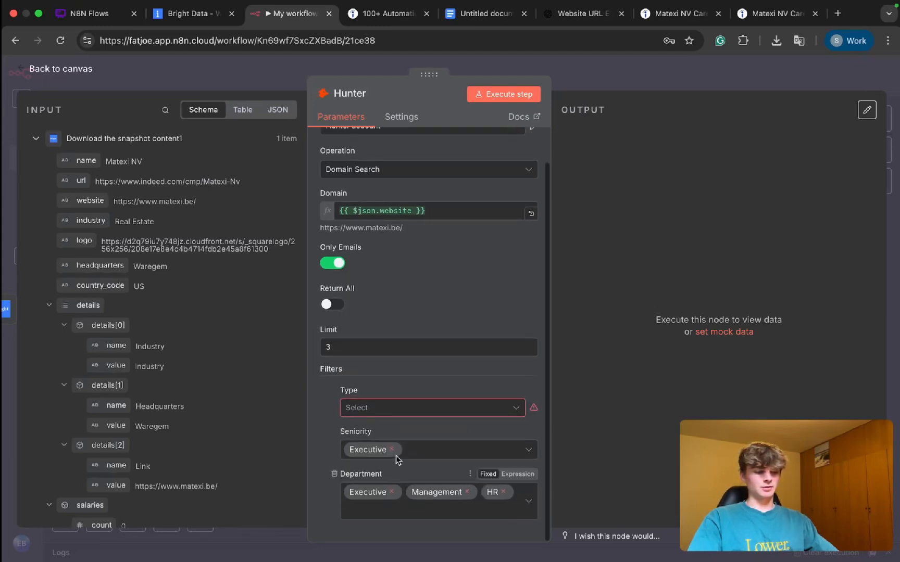
click(383, 414)
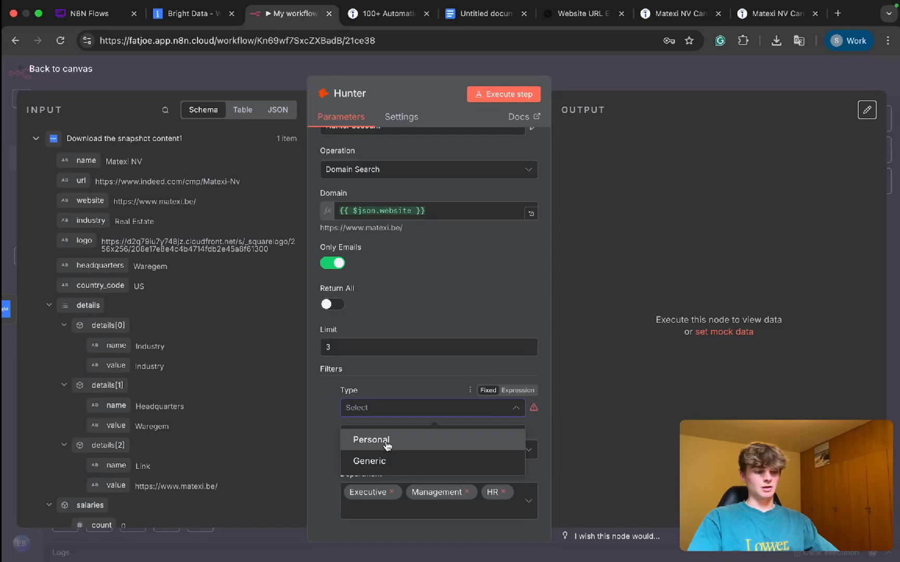
click(402, 387)
click(333, 390)
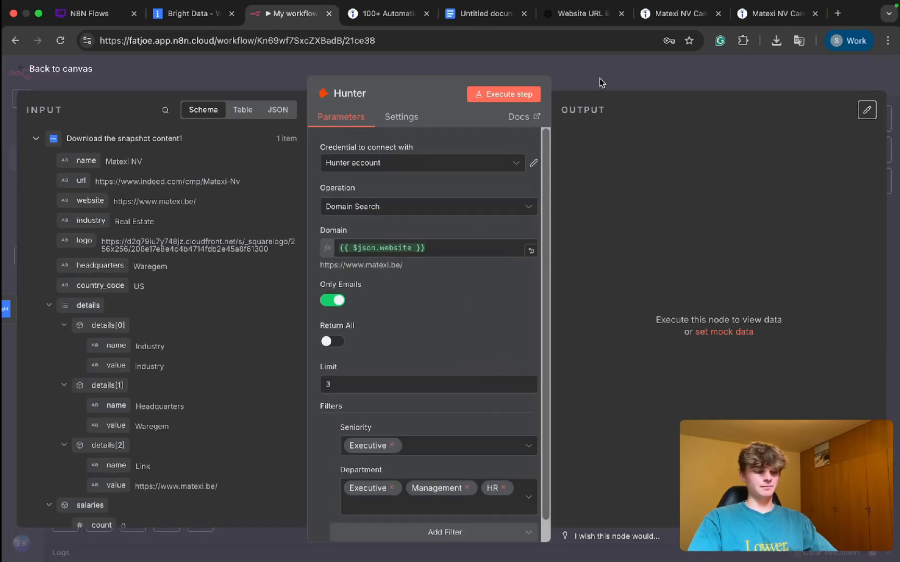
Step: Close the Hunter node's settings and rename the HTTP Request node to "Scrape Companies Indeed Page"
click(599, 79)
scroll(520, 299, left, 1)
click(263, 264)
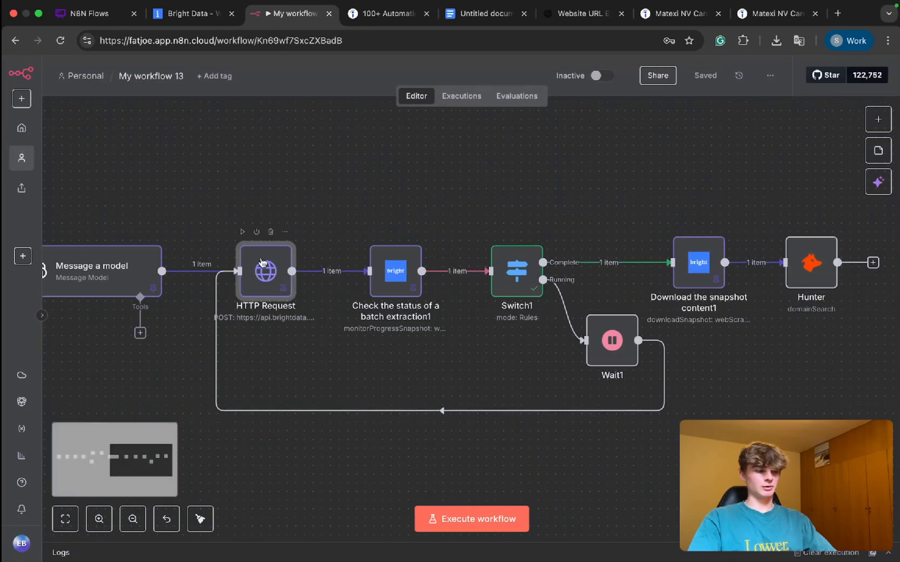
key(space)
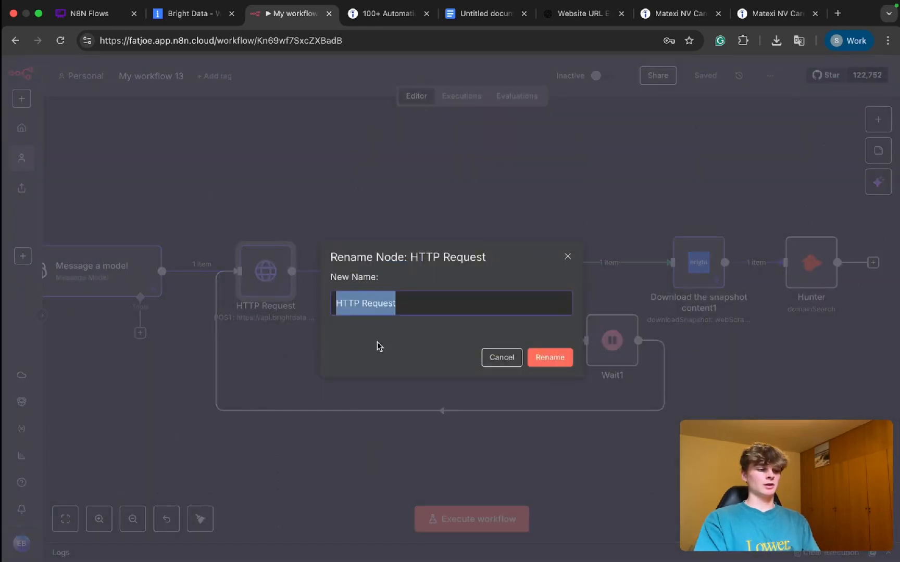
text(Sc)
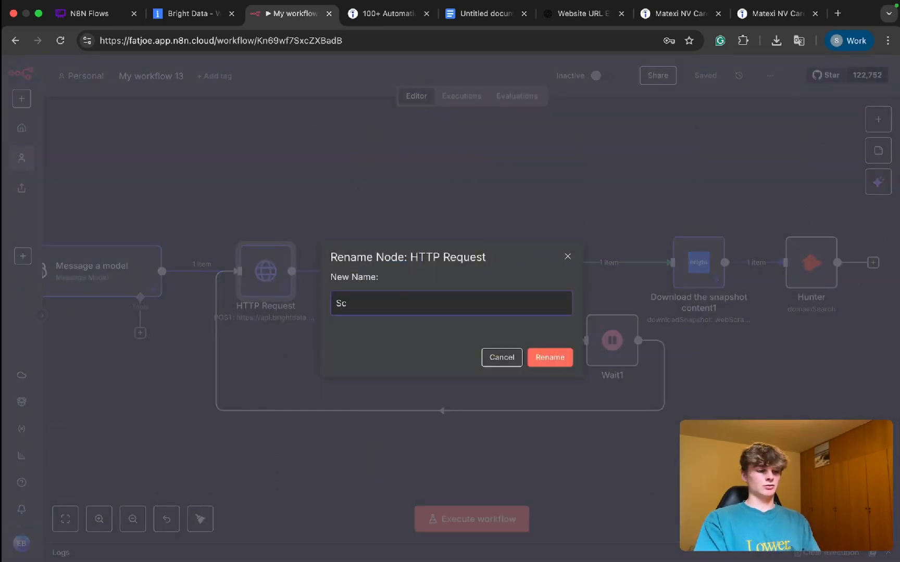
text(rae)
key(BackSpace)
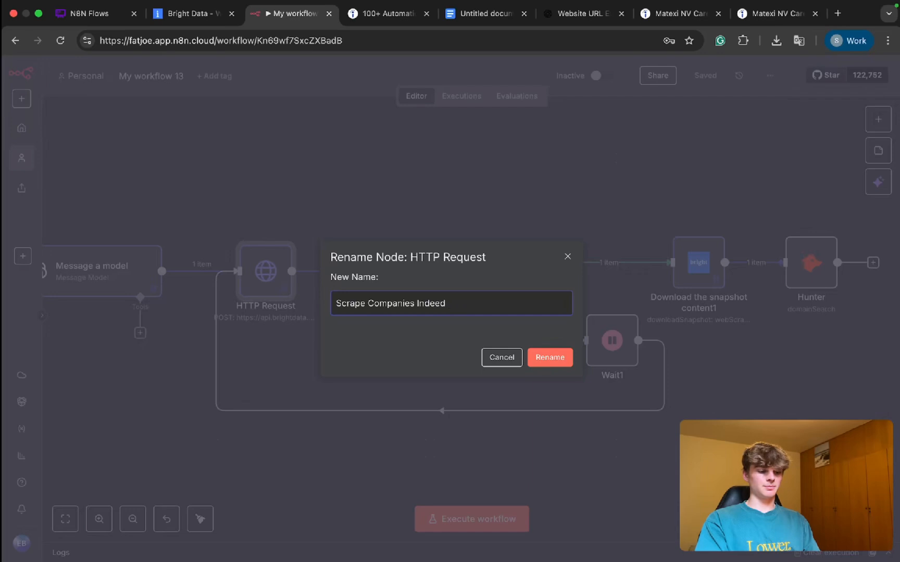
key(Return)
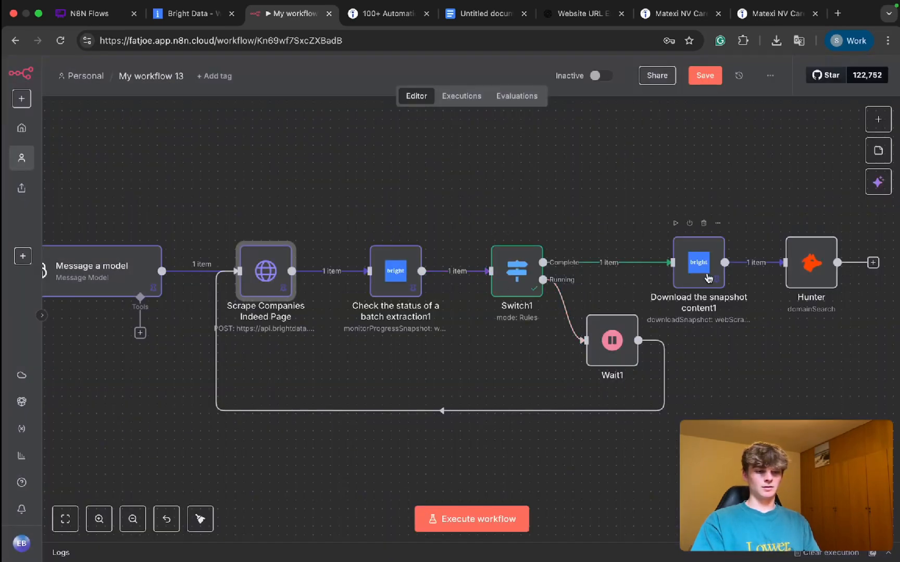
Step: Rename the Hunter node to "Extract Email/s"
click(808, 275)
key(F2)
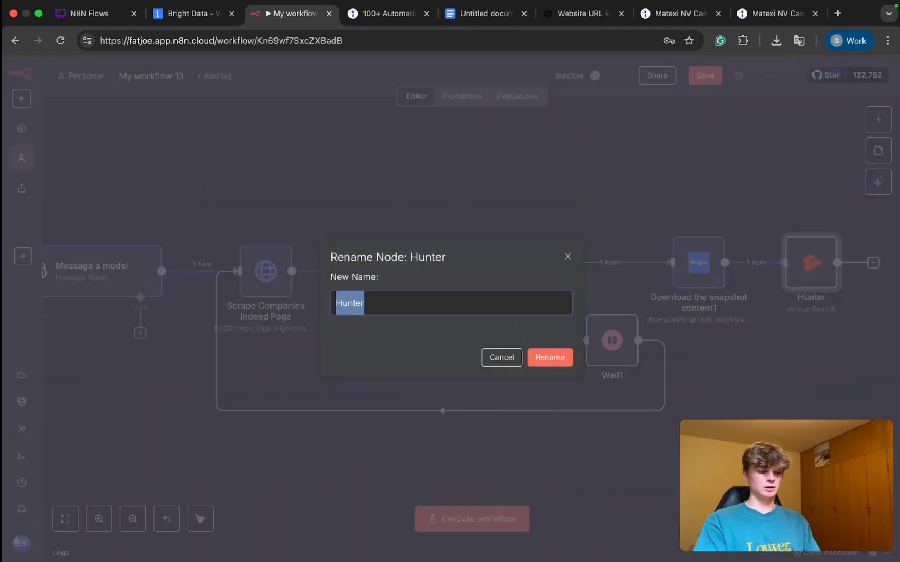
text(Extract Em)
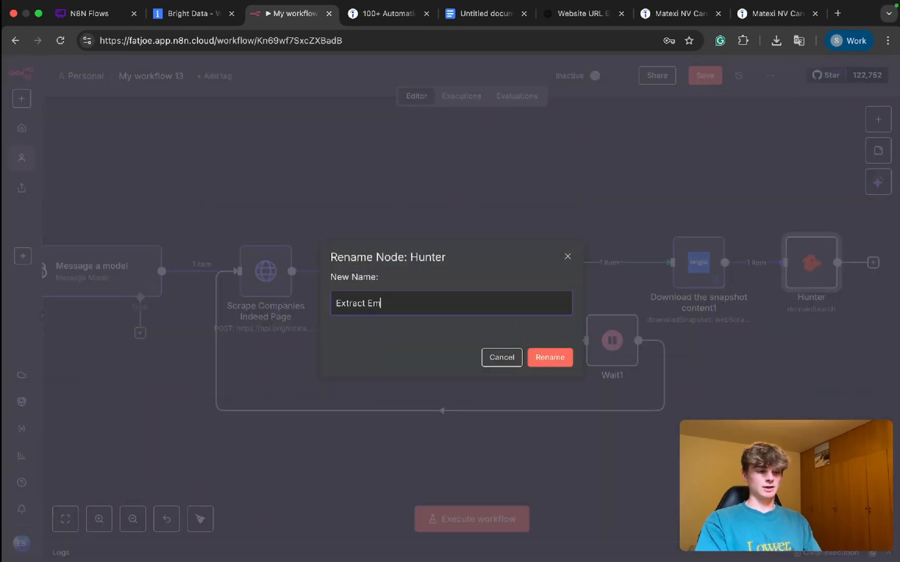
text(ail/s)
key(BackSpace)
text(/s)
click(549, 357)
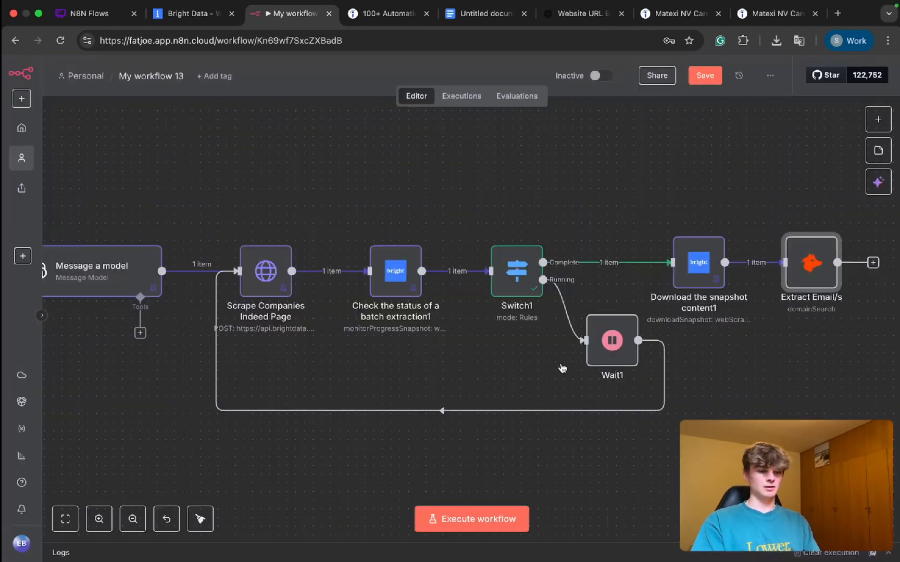
Step: Execute the workflow and open "Extract Email/s" to check its output
scroll(618, 368, down, 3)
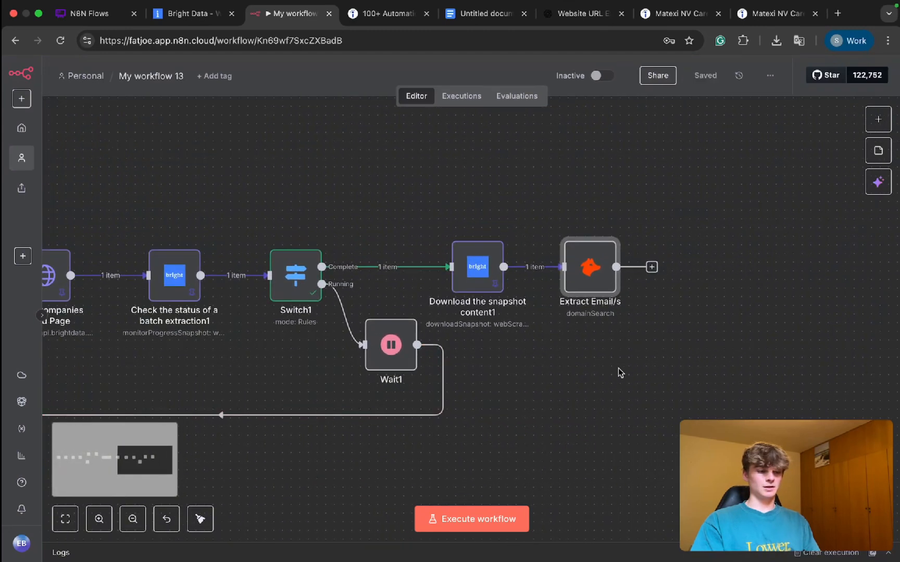
scroll(618, 368, left, 1)
key(super+Return)
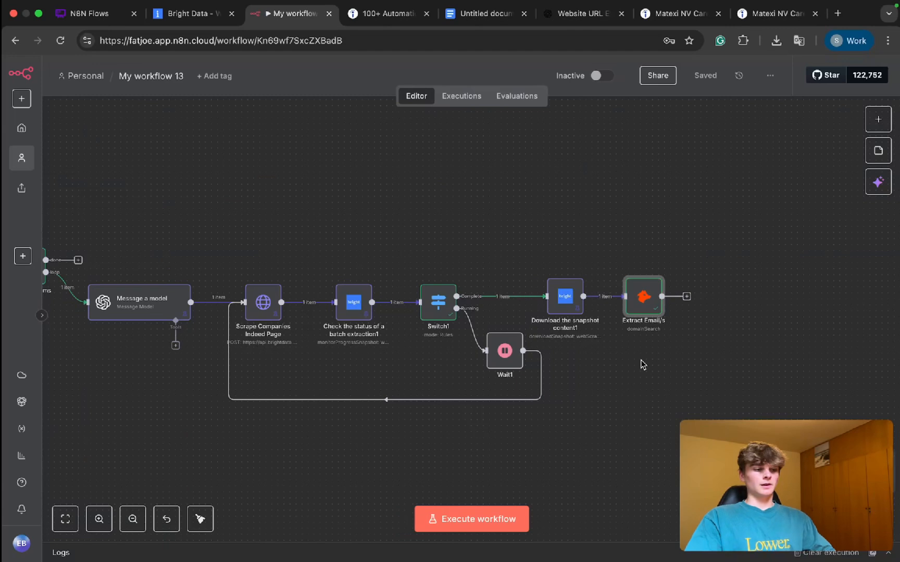
double_click(644, 306)
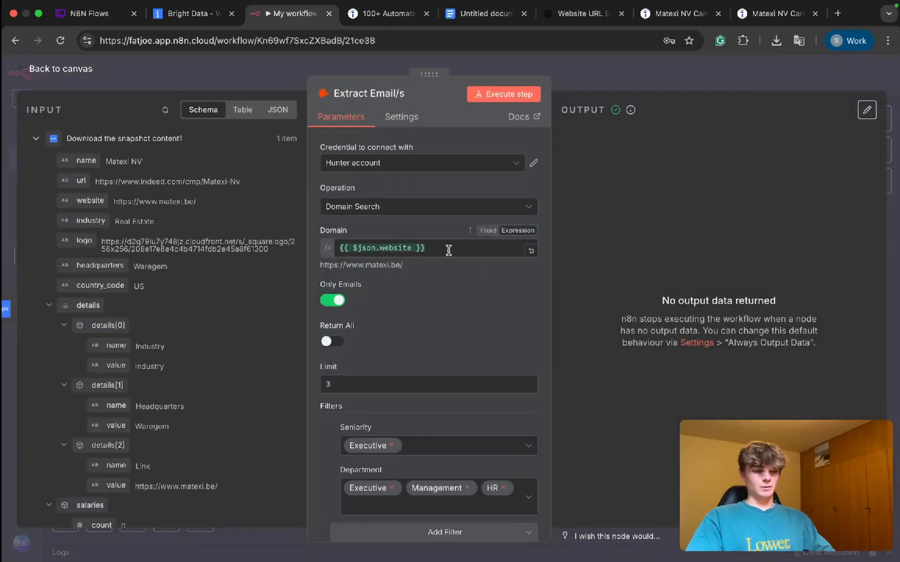
Step: Remove the Seniority and Department filters from the "Extract Email/s" node
scroll(424, 259, down, 1)
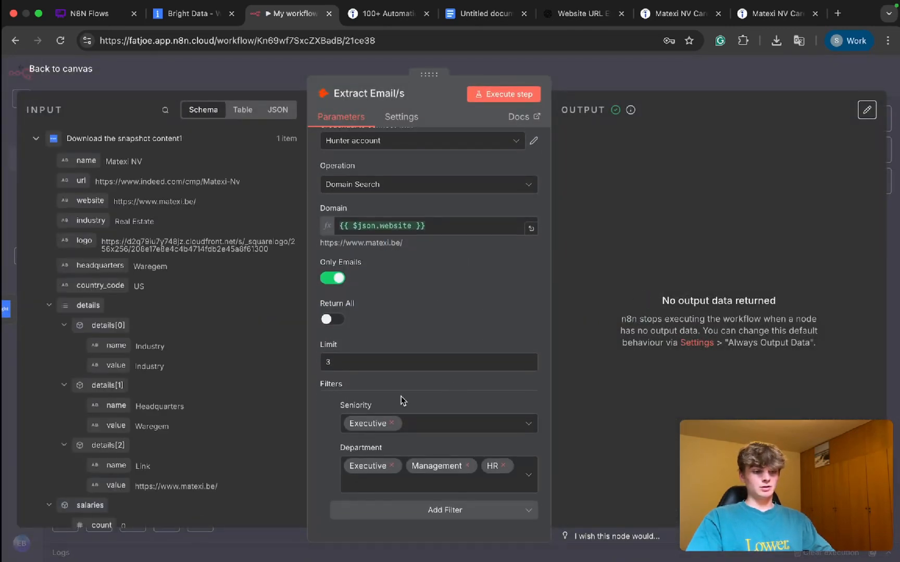
click(392, 424)
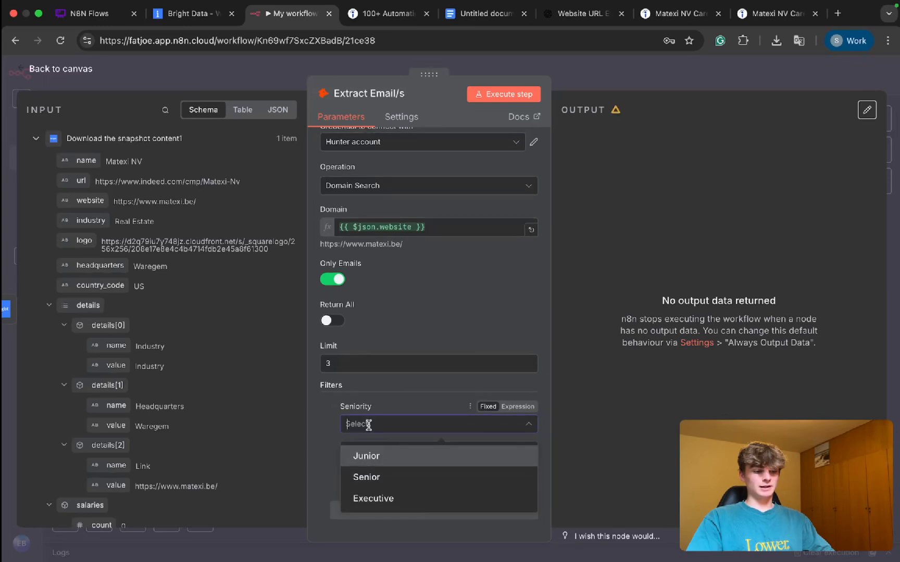
click(335, 407)
click(334, 427)
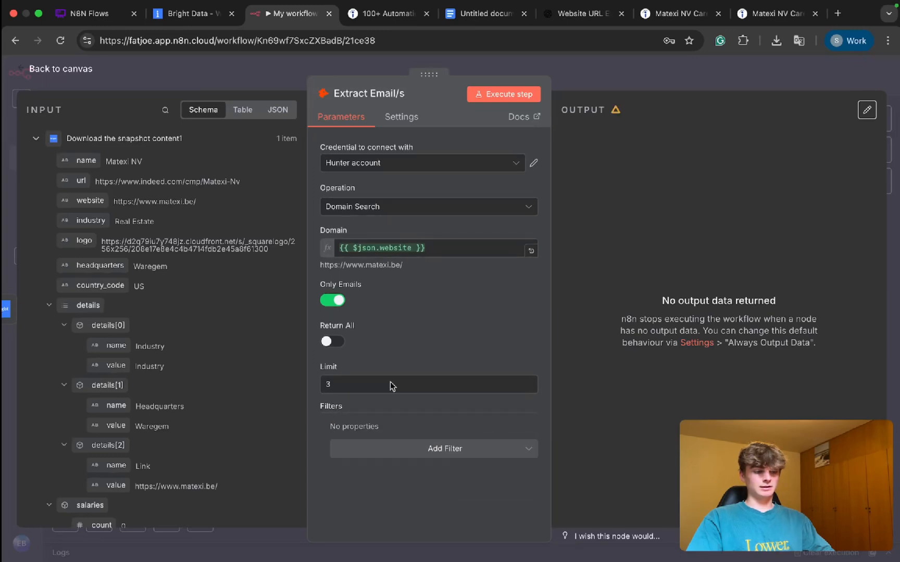
Step: Execute the workflow again without search filters and examine the emails output by "Extract Email/s"
click(615, 75)
key(super+Return)
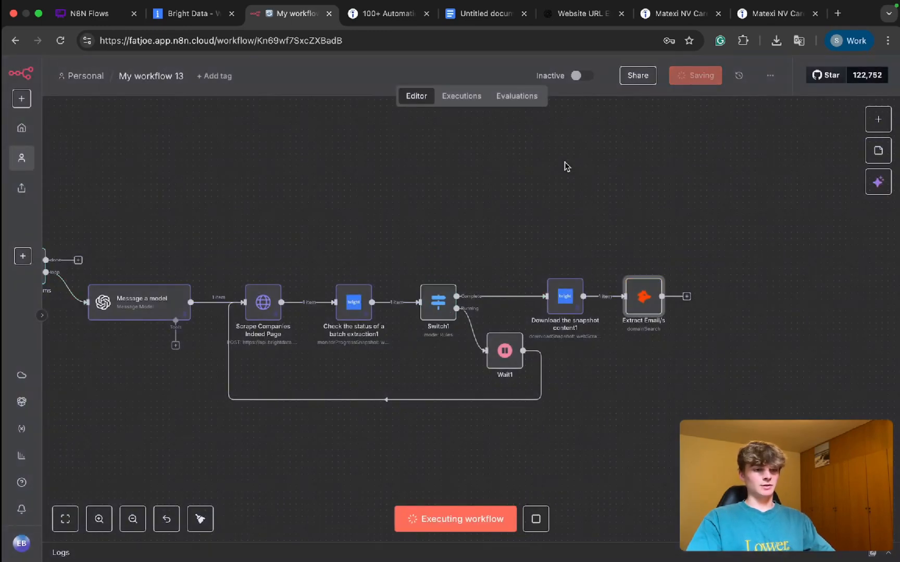
double_click(650, 312)
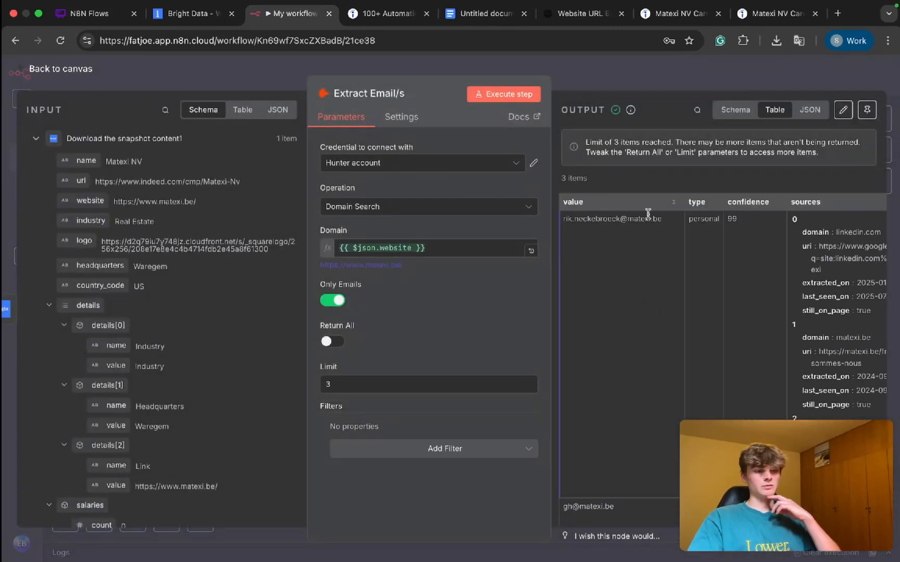
scroll(640, 252, right, 1)
click(375, 453)
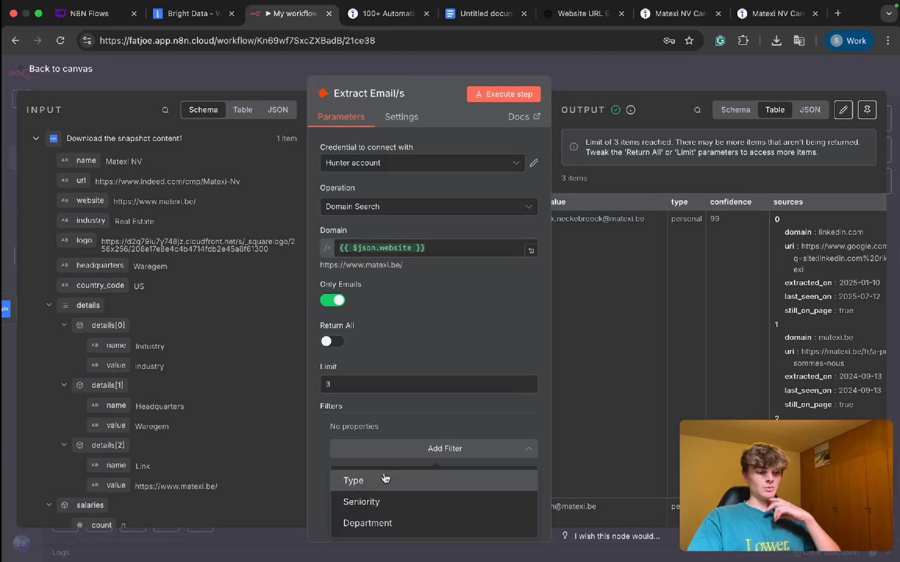
click(376, 482)
click(364, 446)
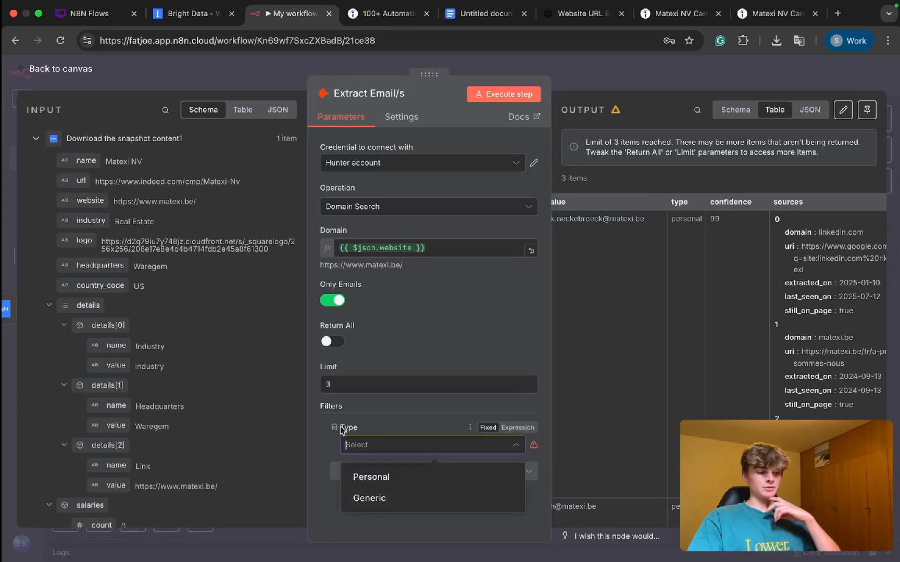
click(331, 427)
click(331, 426)
Step: Add a Seniority filter to the "Extract Email/s" node again and set it to Executive
click(345, 452)
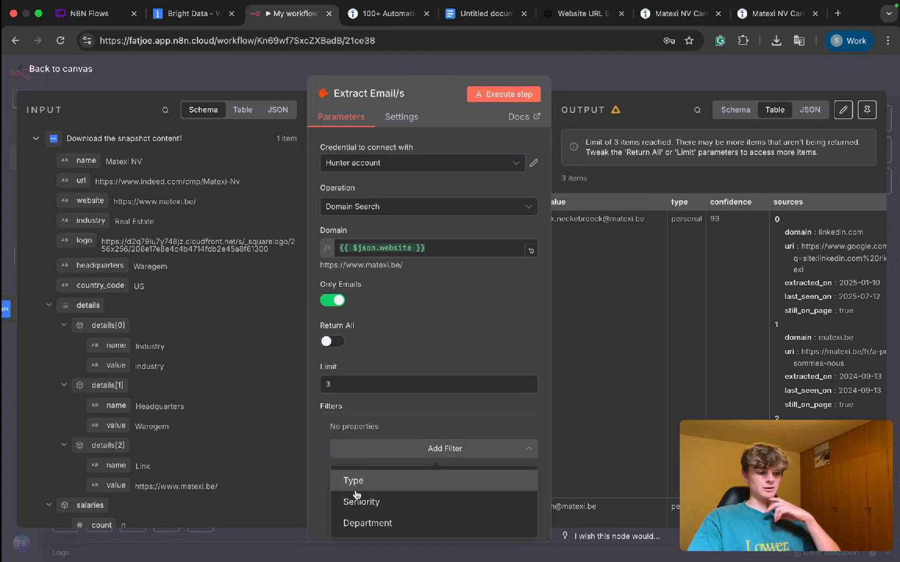
click(357, 499)
click(355, 451)
click(364, 520)
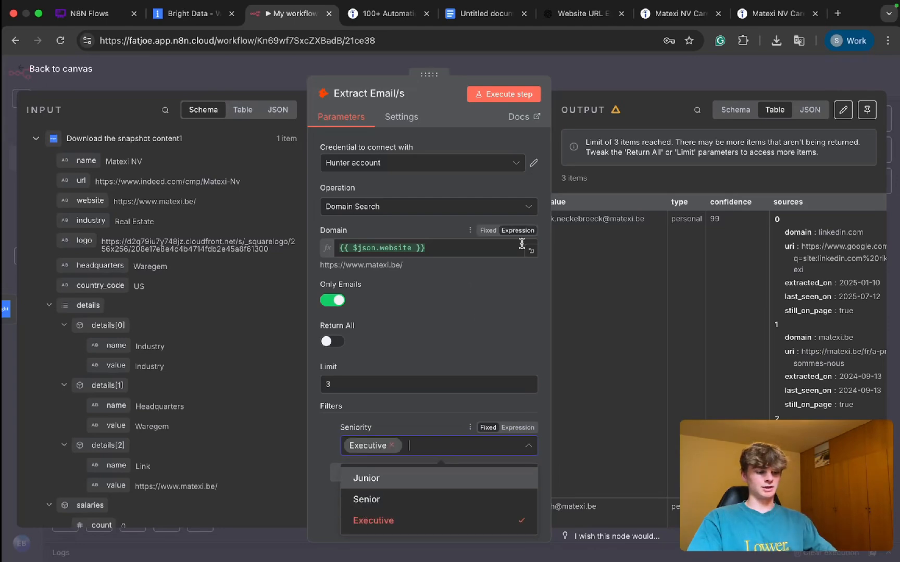
Step: Save and execute the workflow with the Executive seniority filter, and open the "Extract Email/s" node's results
click(406, 409)
click(584, 77)
key(super+s)
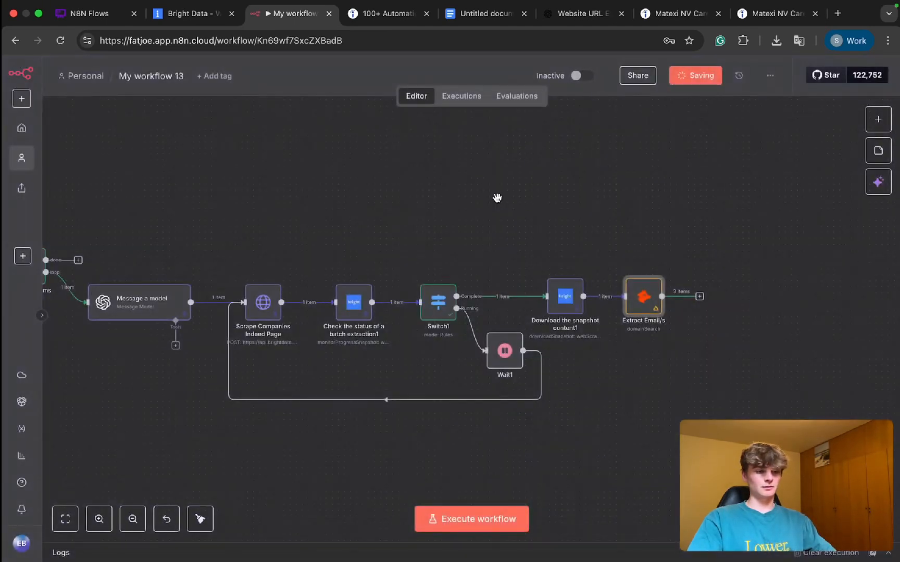
key(super+Return)
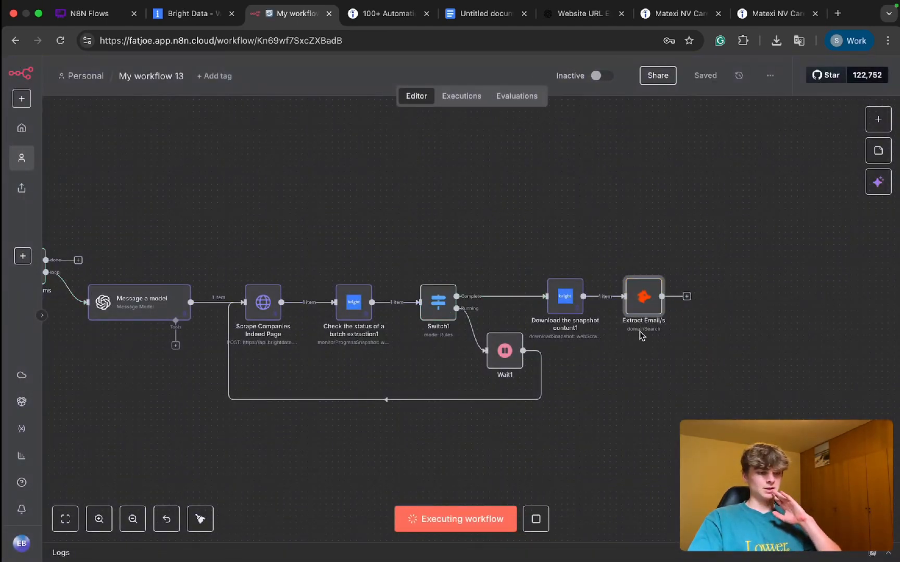
double_click(640, 307)
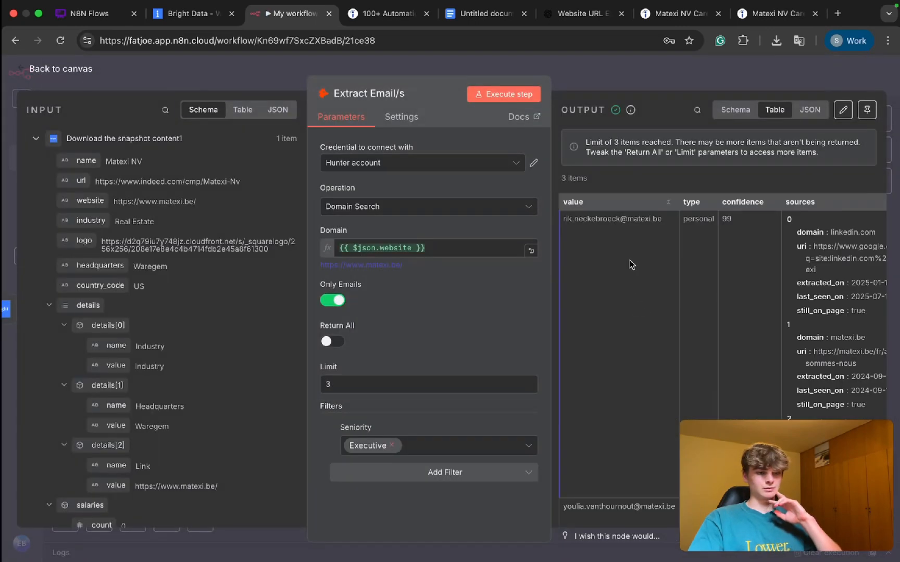
Step: Examine the contacts' positions, seniority, departments and LinkedIn links in the "Extract Email/s" output table, widening the output area
scroll(630, 265, right, 2)
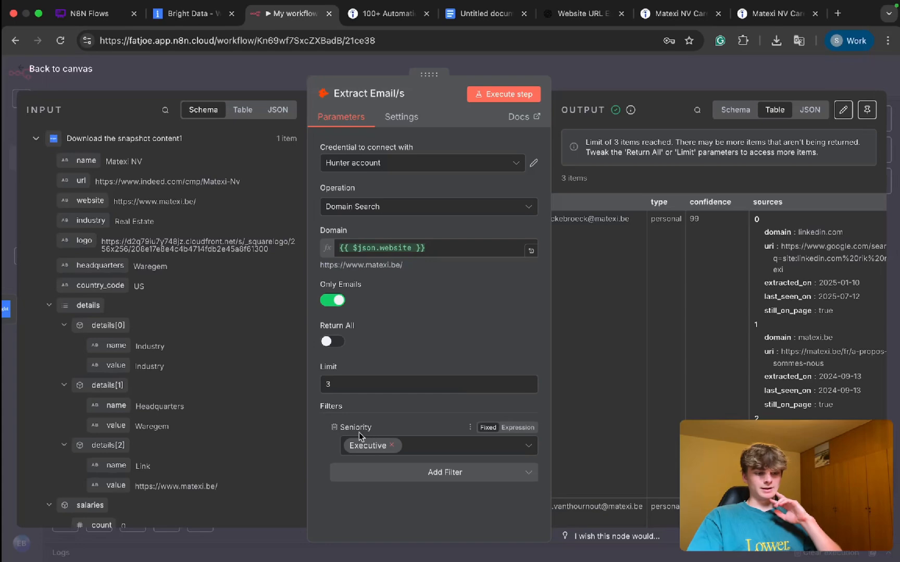
scroll(602, 250, left, 2)
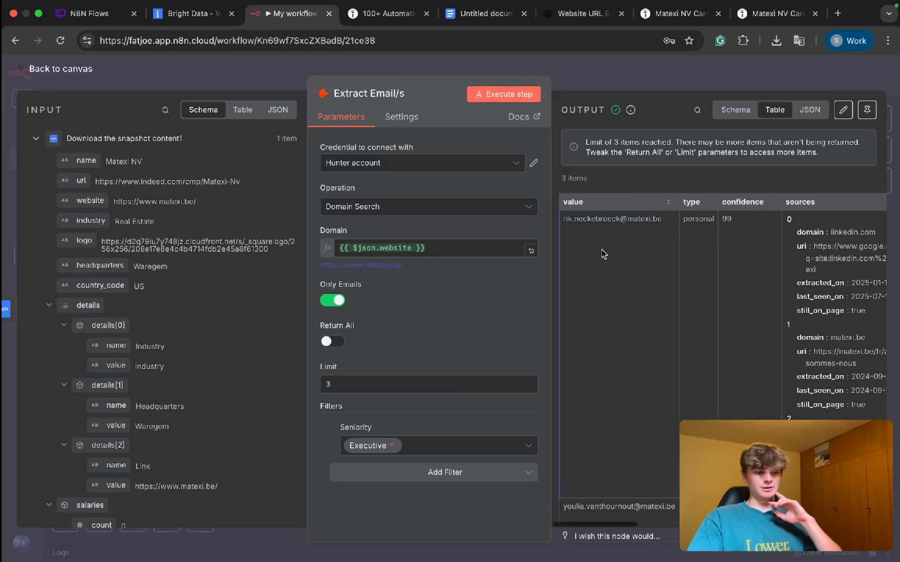
scroll(602, 250, right, 4)
scroll(602, 249, right, 3)
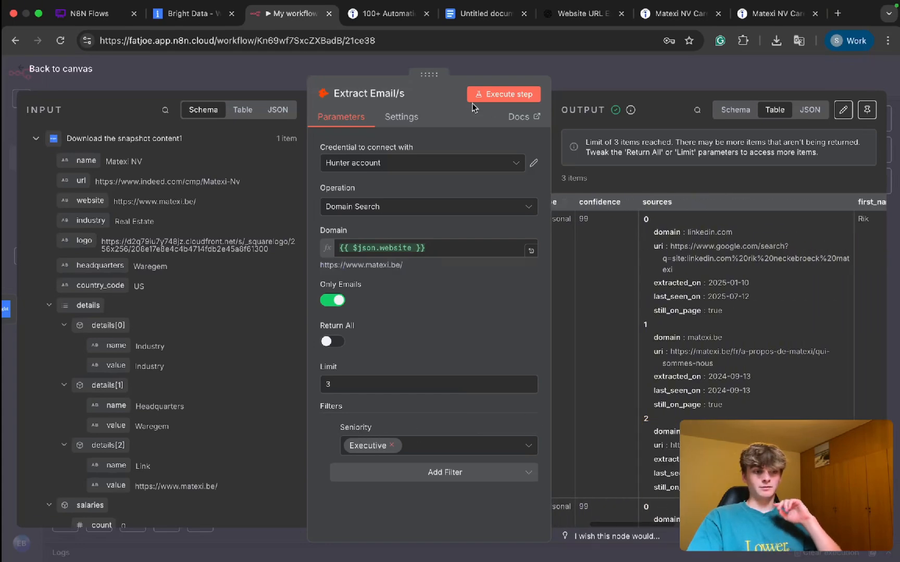
drag(429, 76, 264, 76)
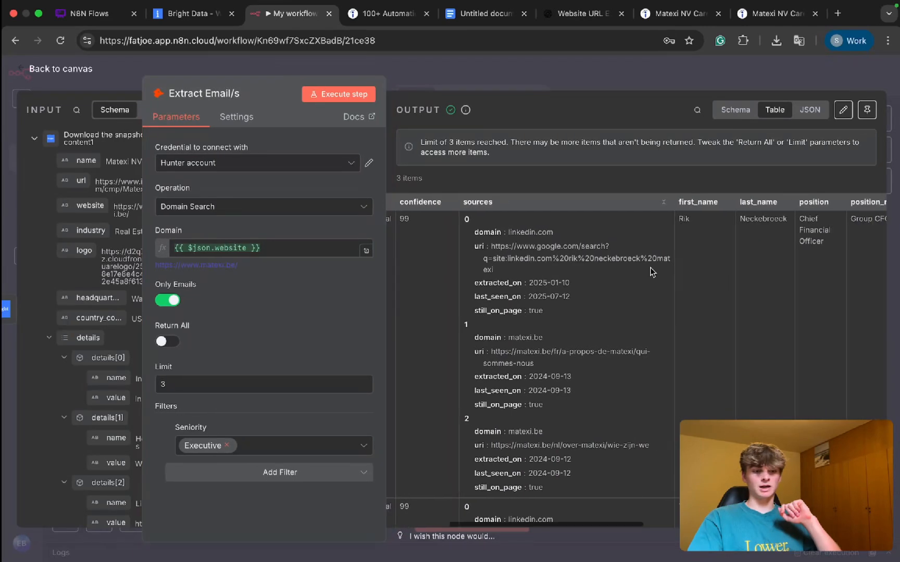
scroll(651, 271, right, 10)
scroll(651, 271, right, 1)
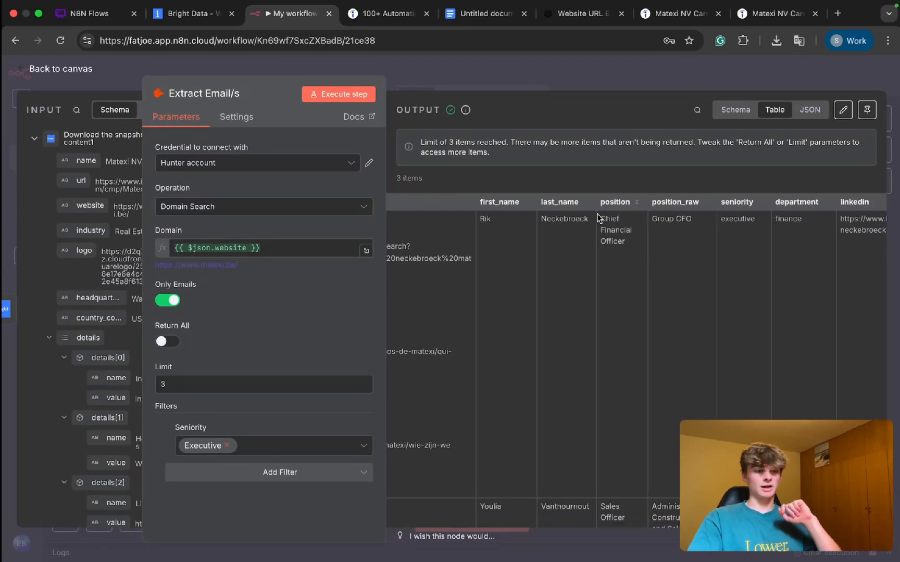
drag(602, 219, 620, 242)
scroll(659, 282, down, 5)
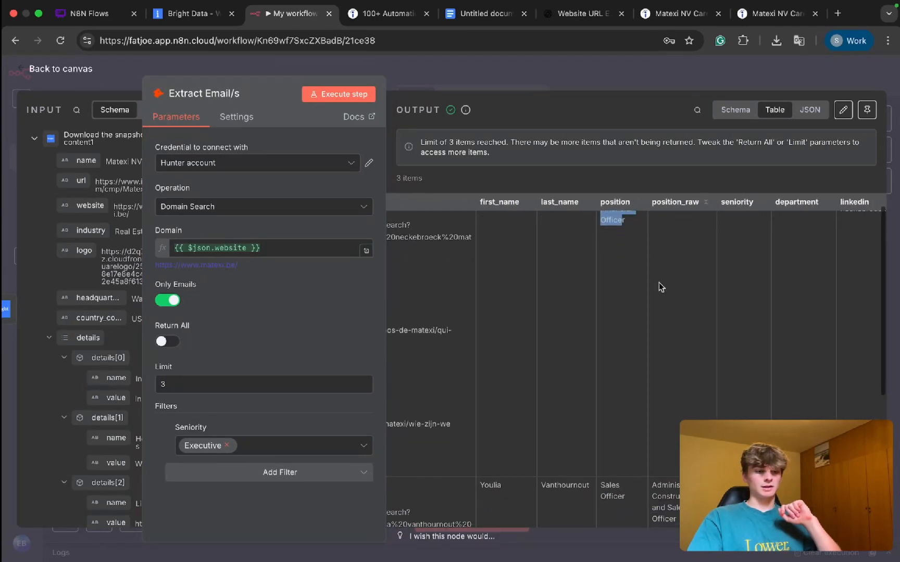
scroll(624, 396, down, 2)
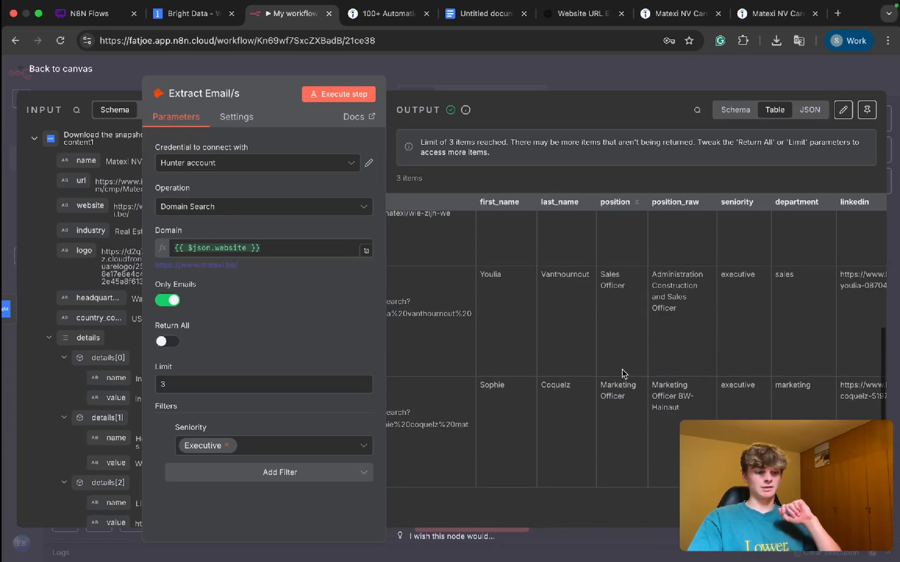
drag(628, 397, 604, 370)
scroll(610, 326, up, 6)
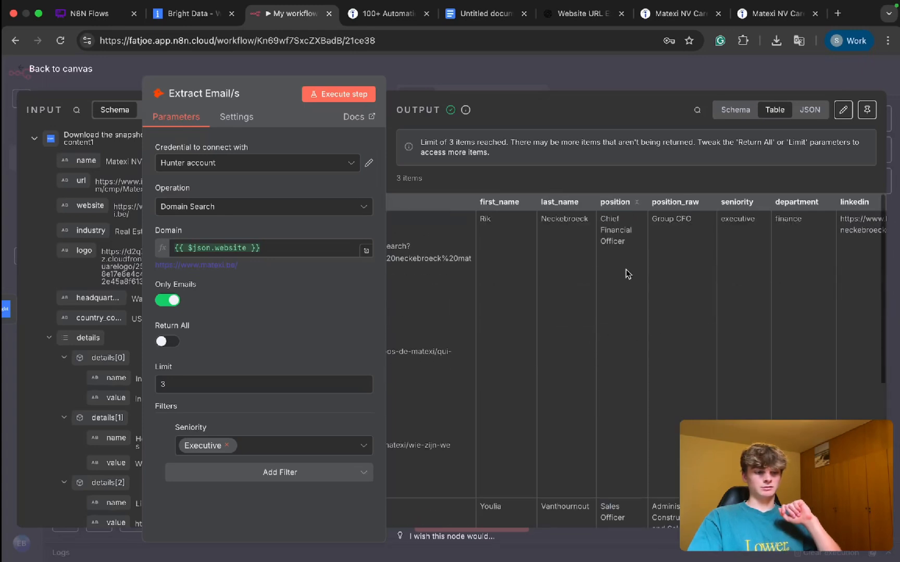
scroll(627, 242, down, 3)
scroll(628, 248, down, 2)
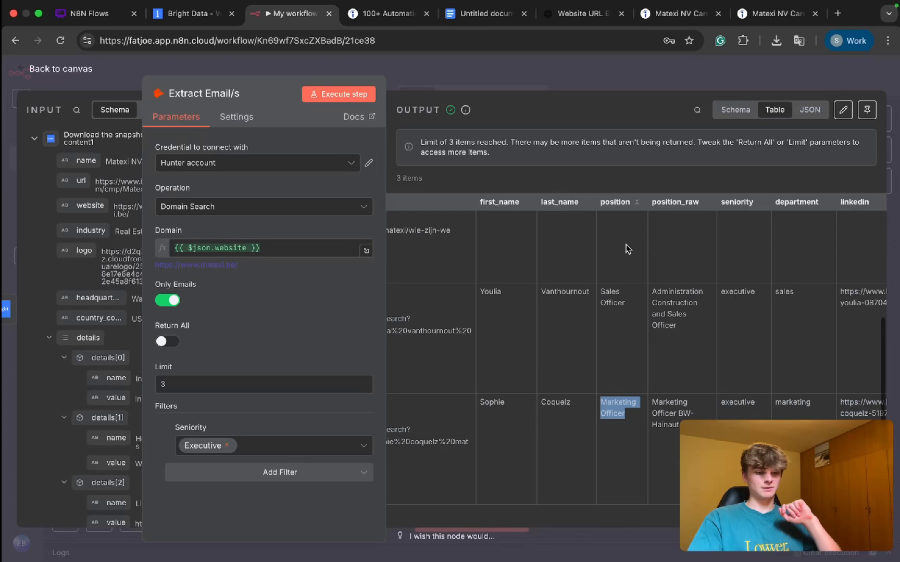
scroll(628, 248, up, 5)
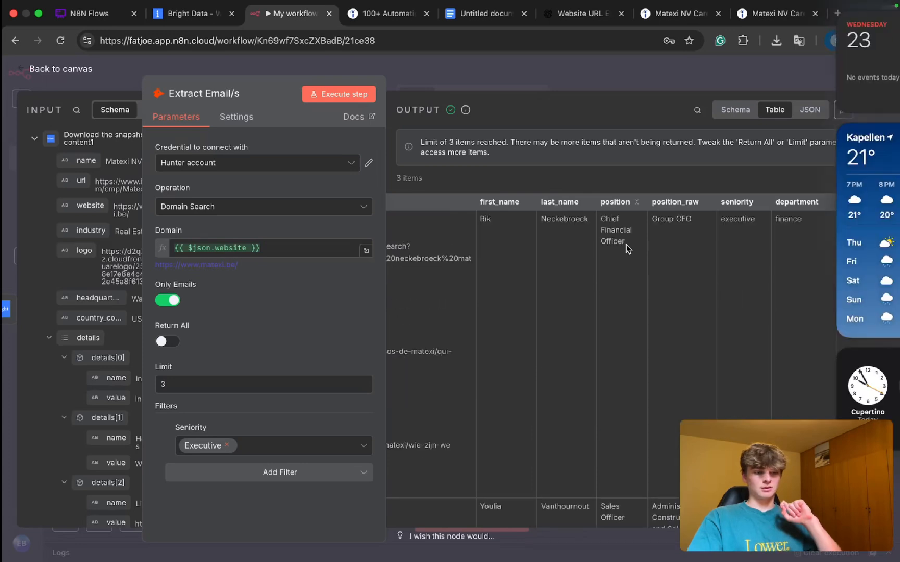
scroll(694, 271, right, 5)
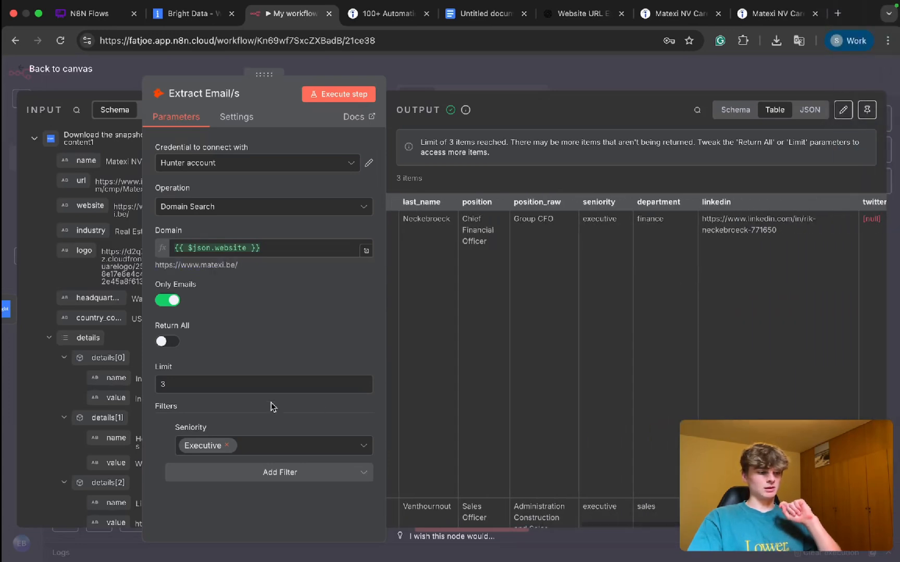
Step: Set the "Extract Email/s" result limit to 10 and execute the workflow again
click(184, 385)
key(BackSpace)
text(10)
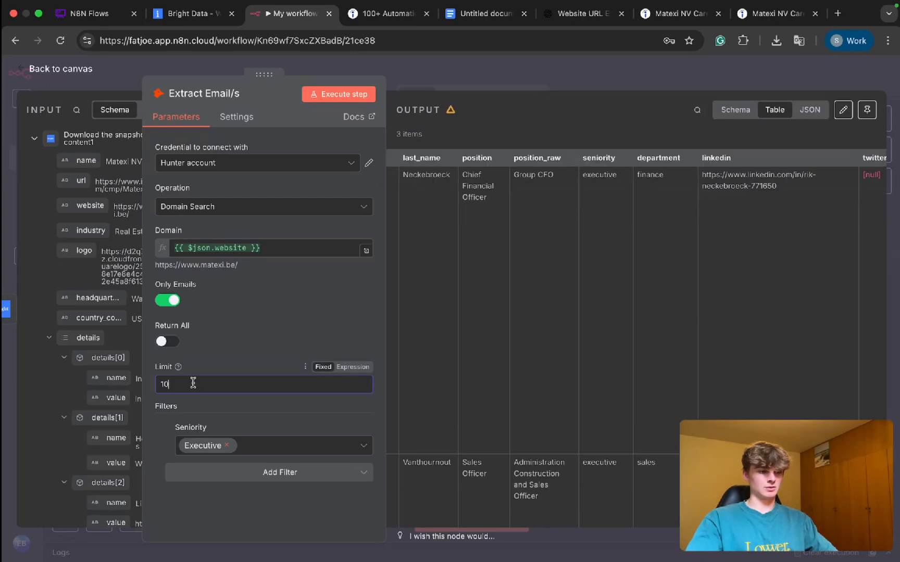
click(477, 86)
key(super+Return)
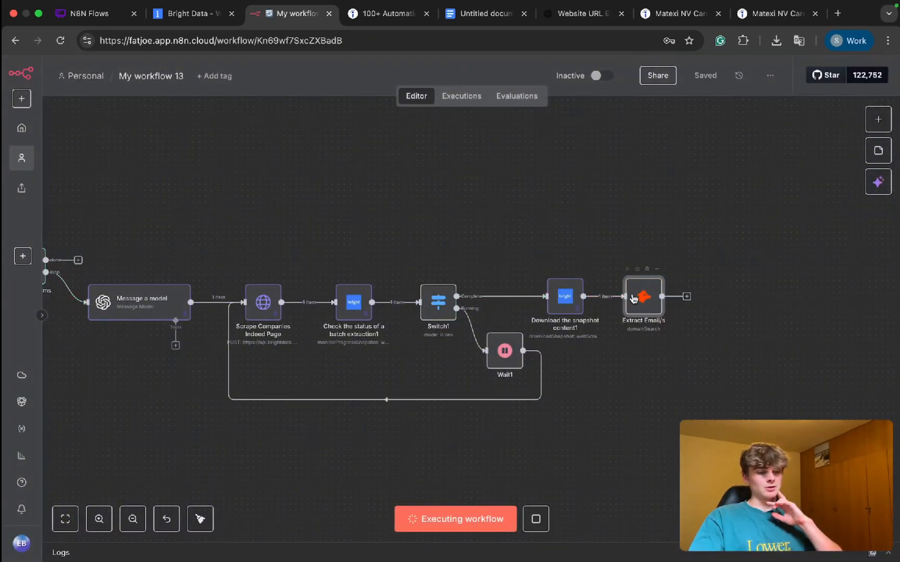
Step: Examine each contact's email, position, LinkedIn link and verification in the new "Extract Email/s" output
double_click(633, 298)
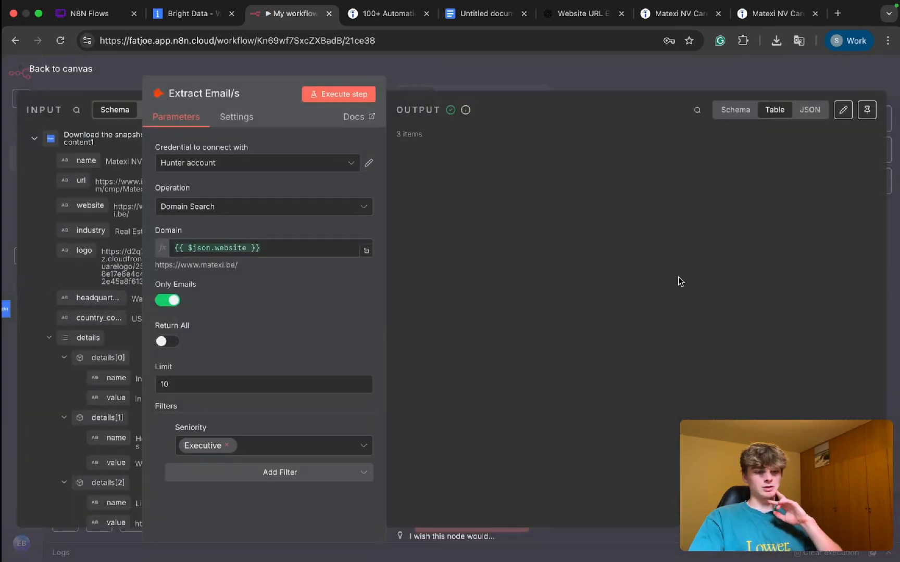
scroll(678, 276, right, 1)
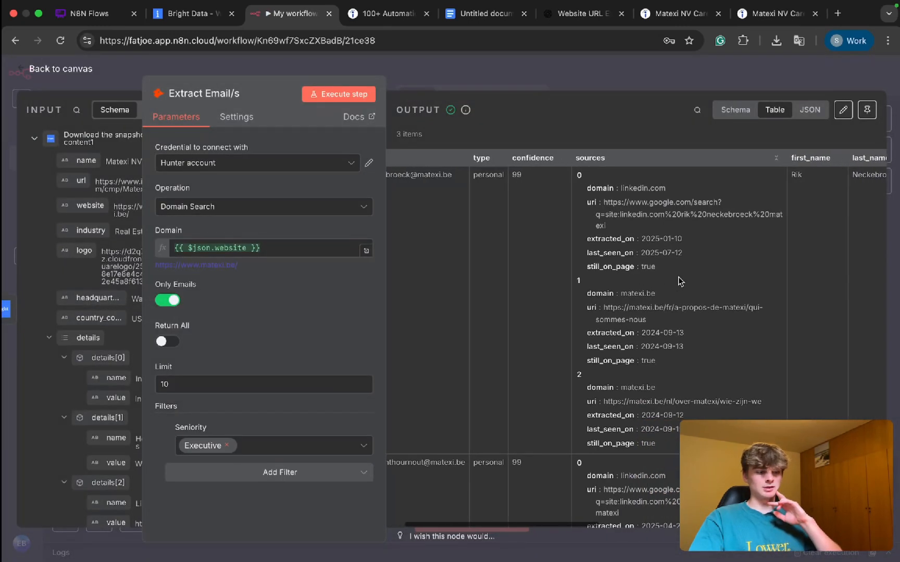
scroll(677, 276, right, 5)
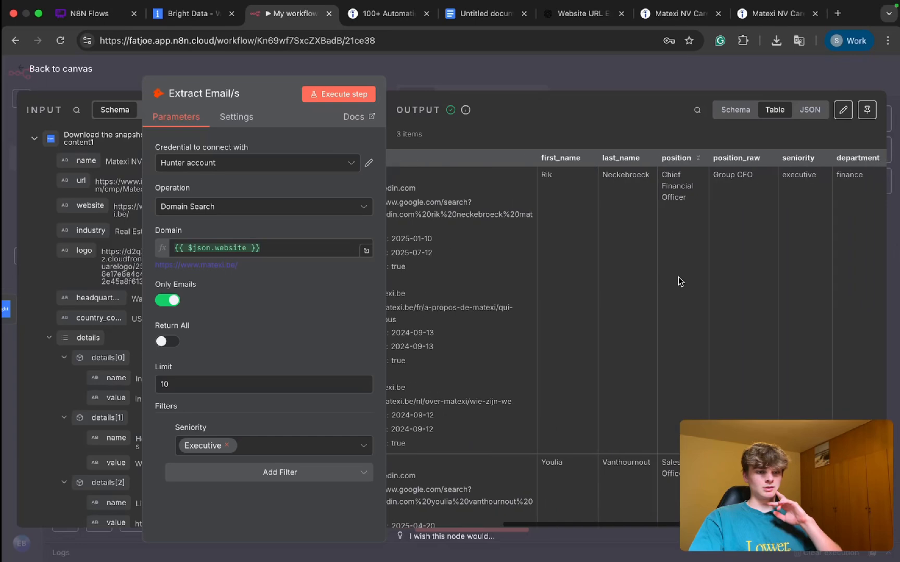
scroll(678, 276, down, 4)
scroll(677, 276, up, 4)
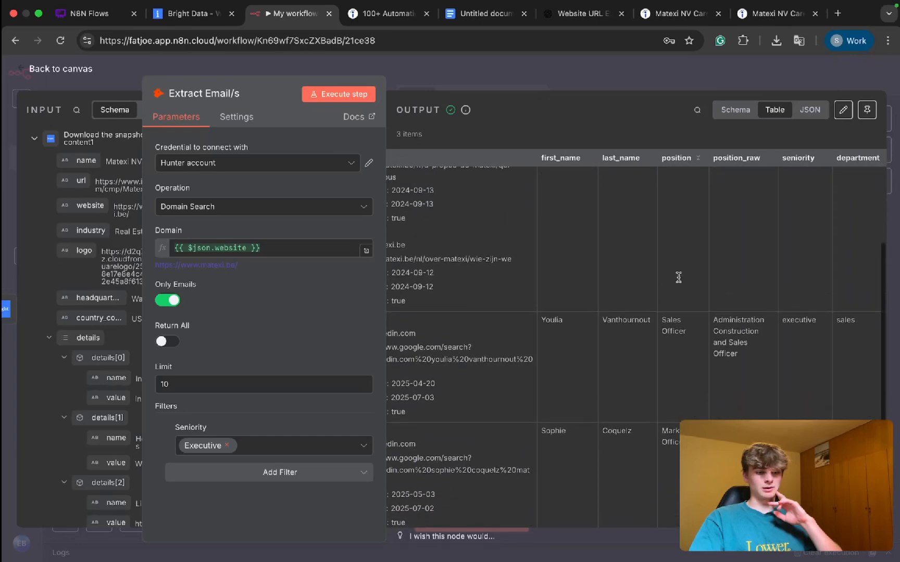
drag(692, 202, 663, 174)
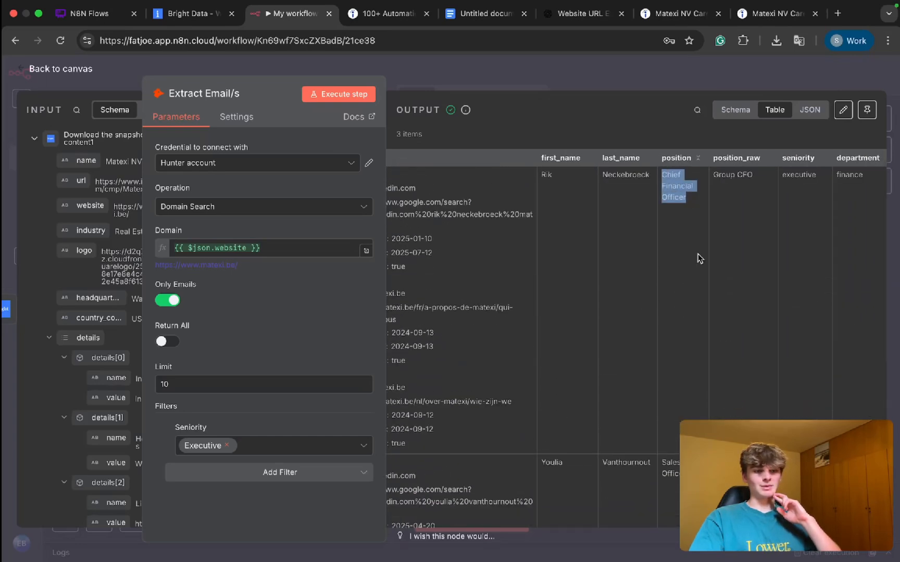
scroll(712, 316, down, 3)
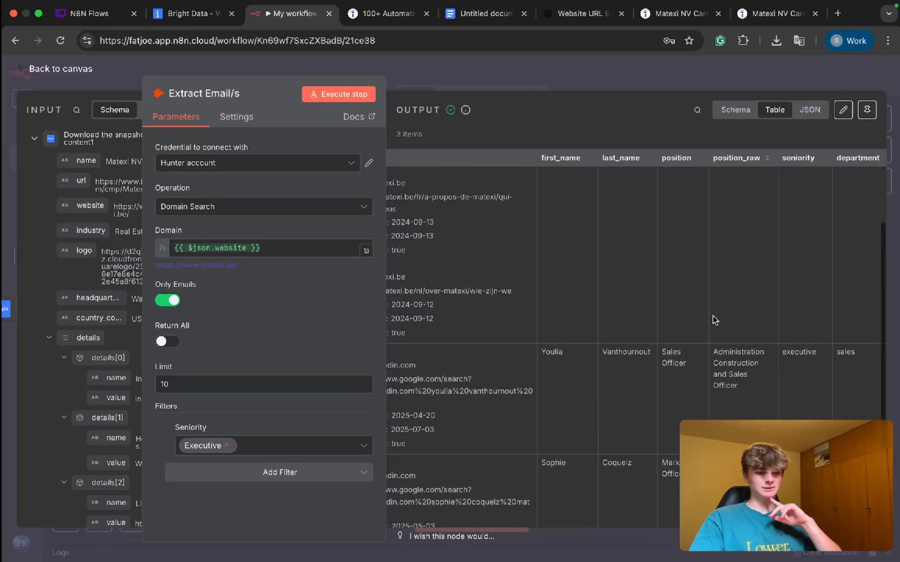
drag(697, 358, 673, 339)
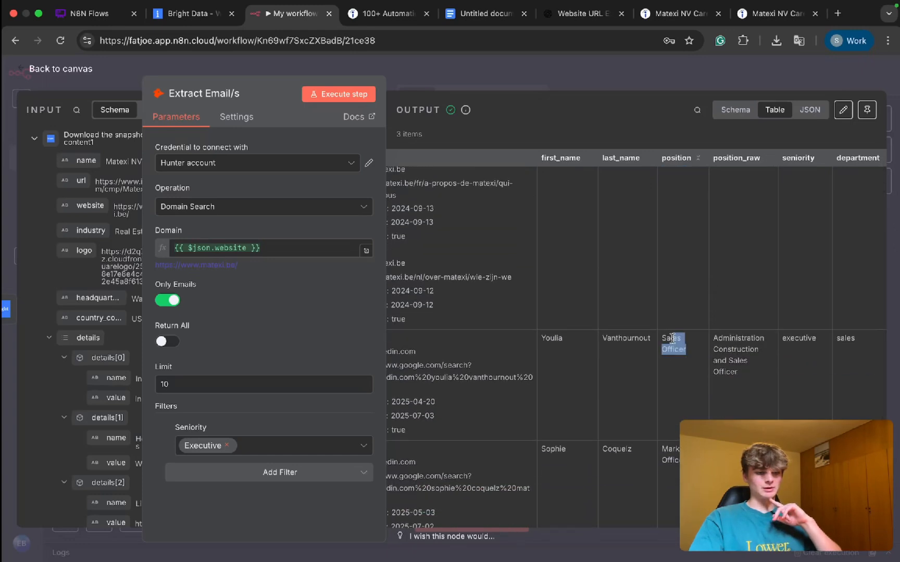
scroll(681, 399, down, 2)
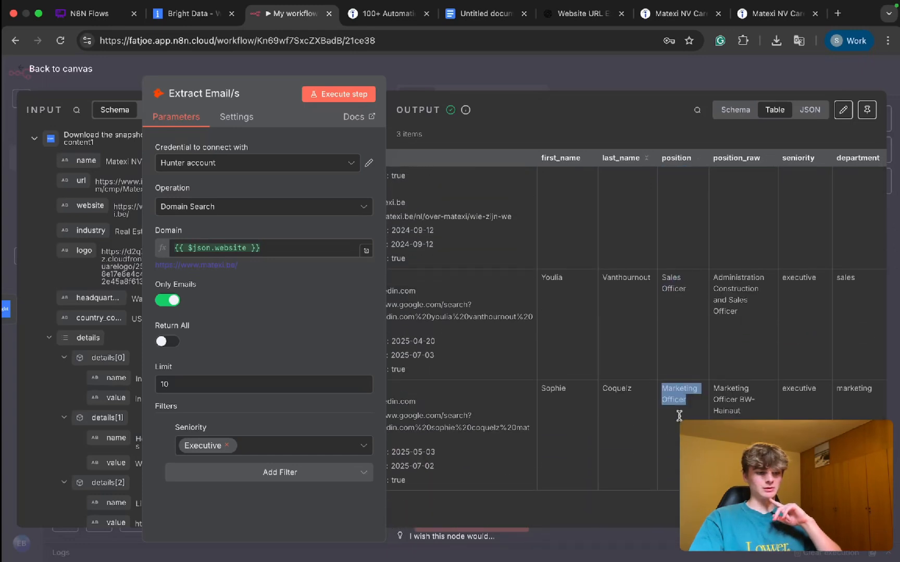
click(682, 424)
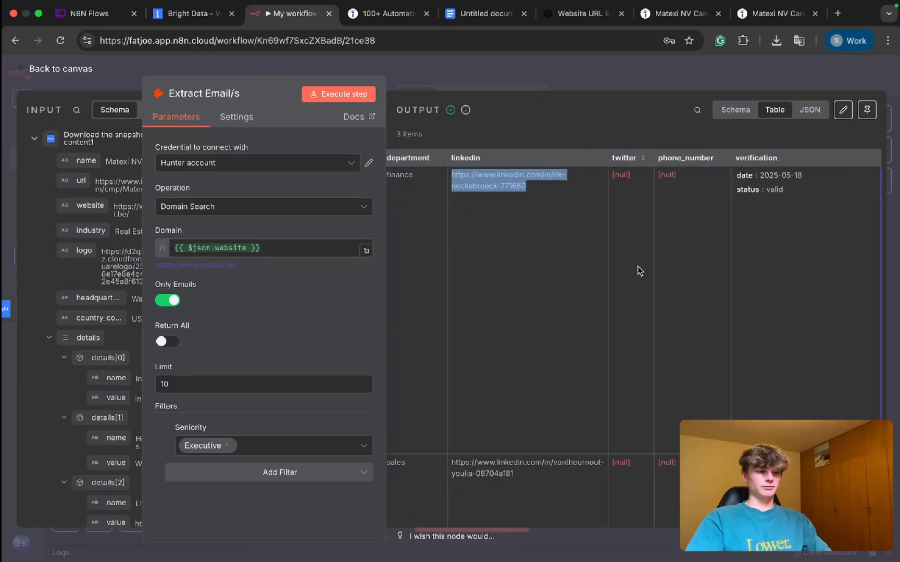
scroll(637, 266, left, 2)
scroll(637, 266, left, 5)
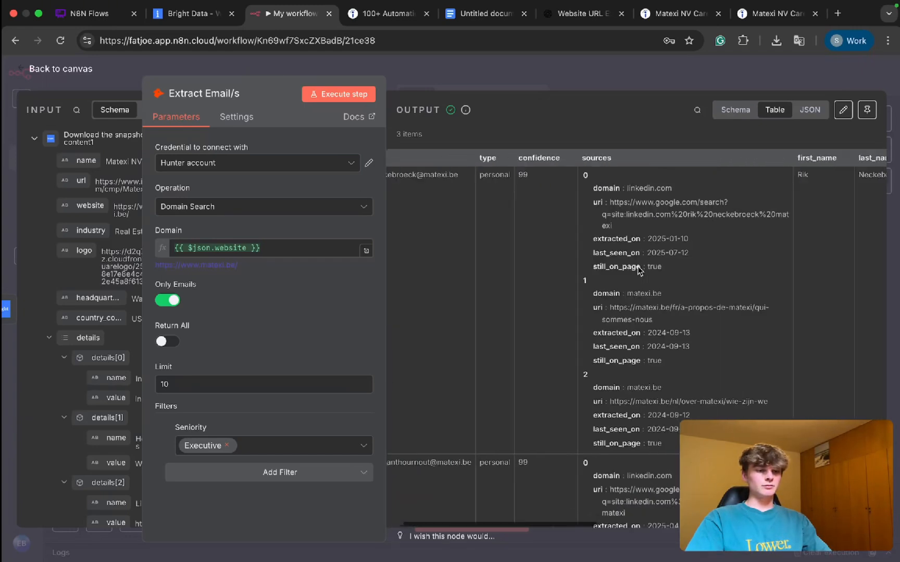
scroll(622, 198, down, 4)
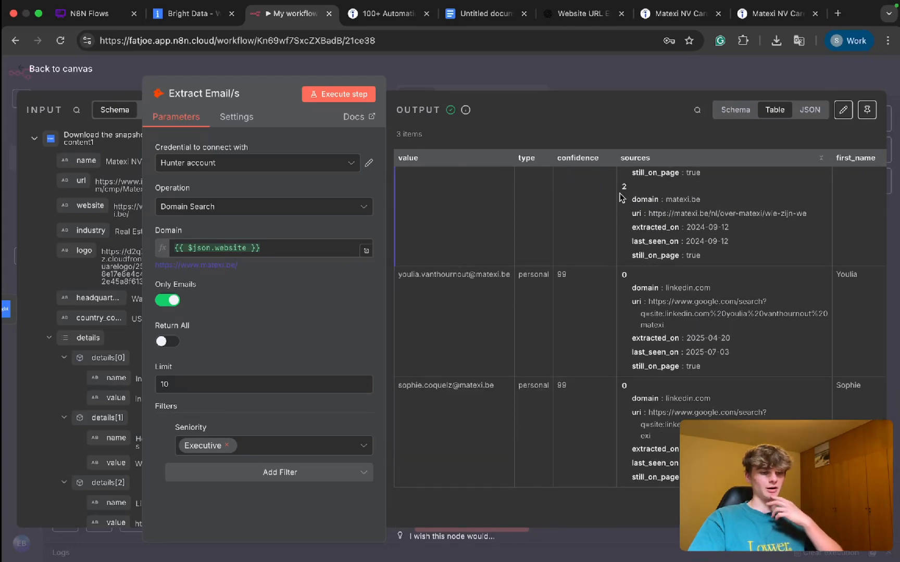
Step: Return to the canvas and pin the output data of the "Extract Email/s" node
click(535, 83)
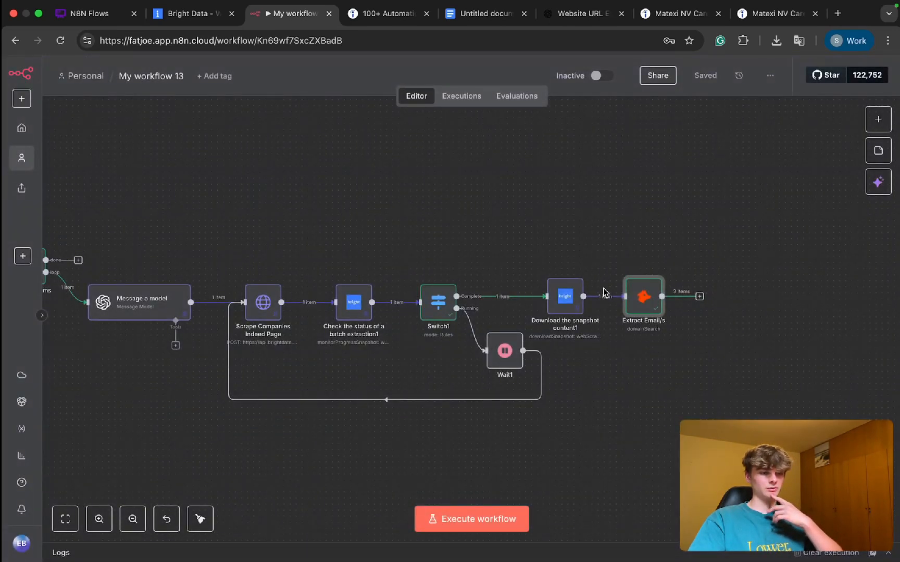
scroll(602, 292, right, 5)
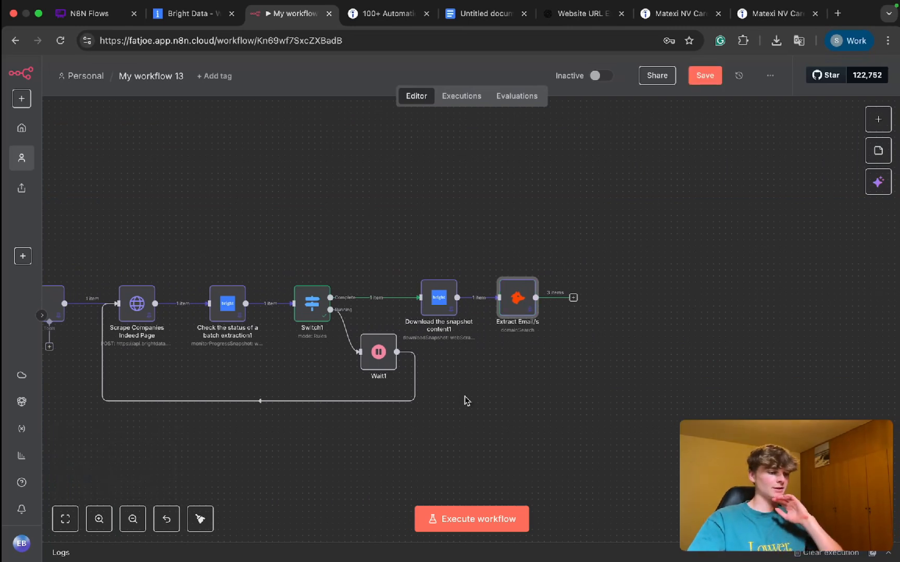
scroll(466, 401, left, 8)
scroll(466, 401, down, 3)
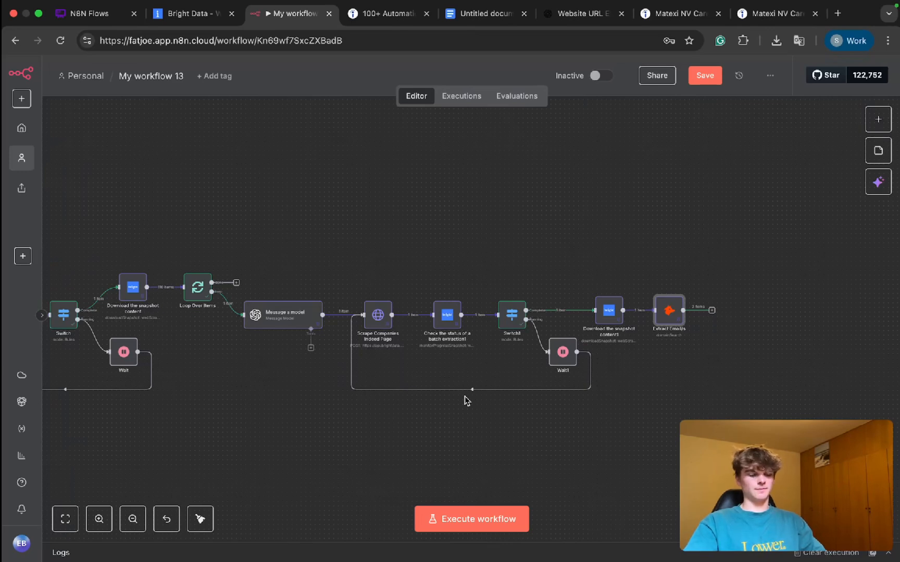
Step: Open the Instantly website in a new browser tab and go to its login page
key(super+t)
text(instant)
key(Return)
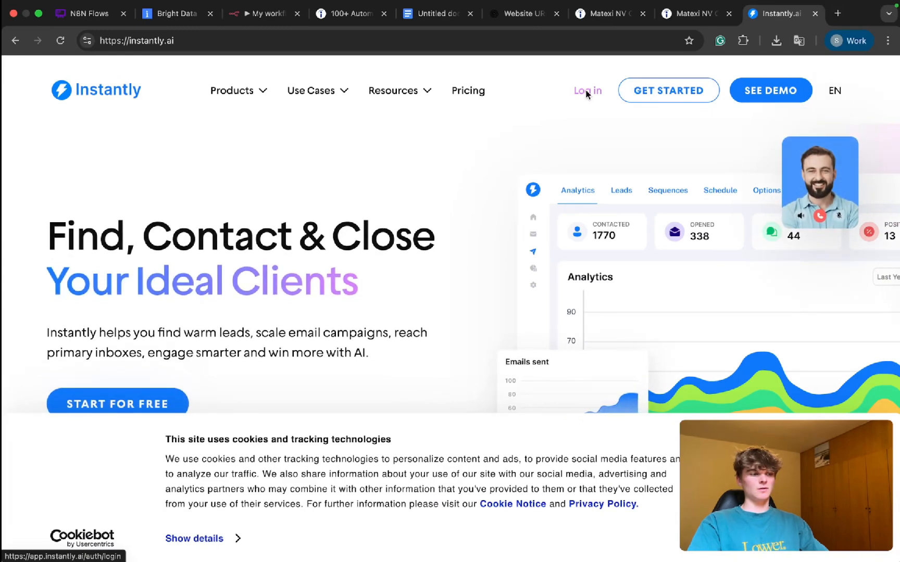
click(586, 92)
Step: Switch back to the n8n workflow, examine the contact email addresses in the pinned "Extract Email/s" output, and return to the canvas
click(257, 15)
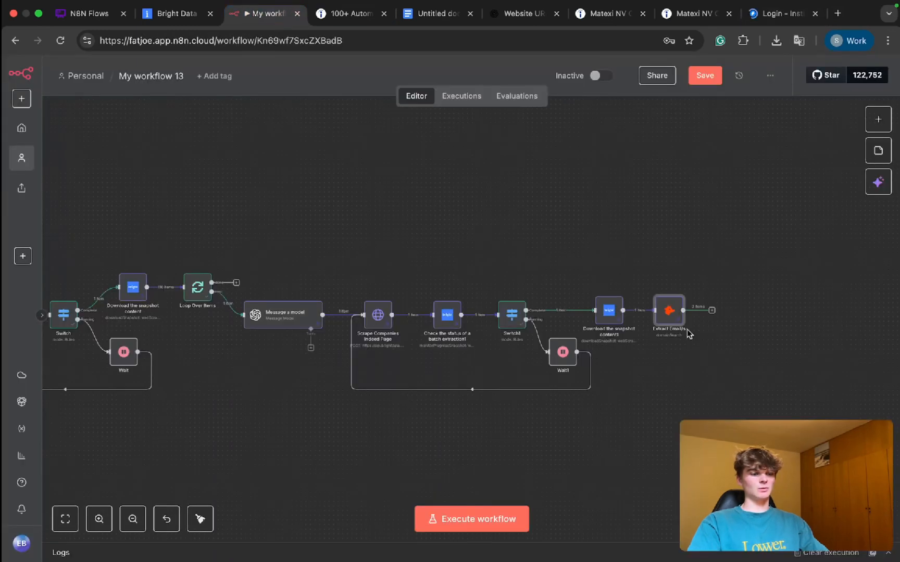
drag(256, 301, 325, 438)
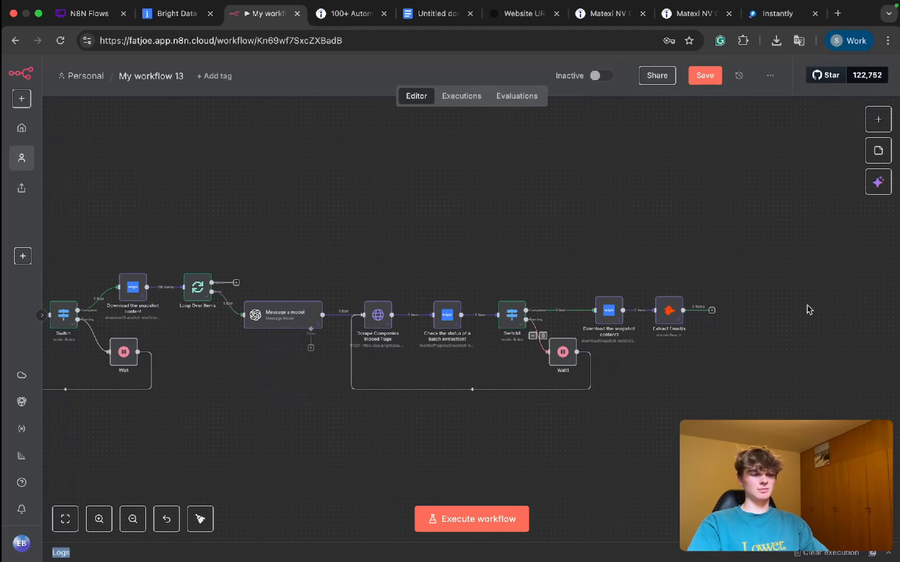
double_click(668, 310)
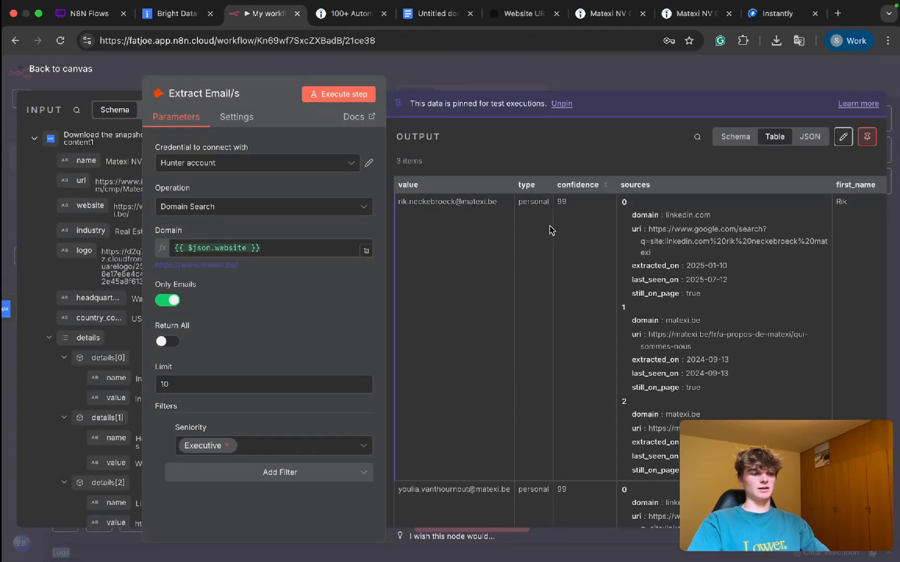
scroll(691, 251, right, 2)
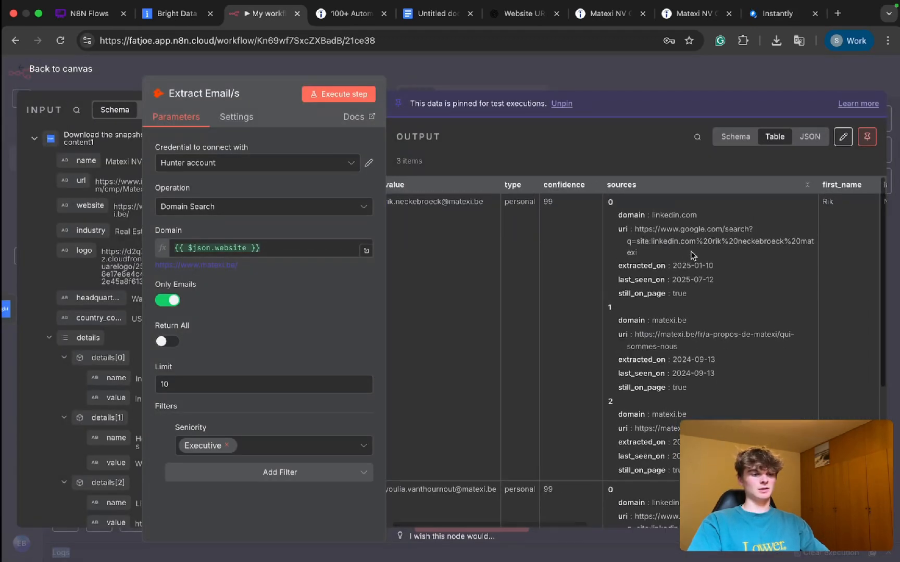
scroll(628, 247, left, 2)
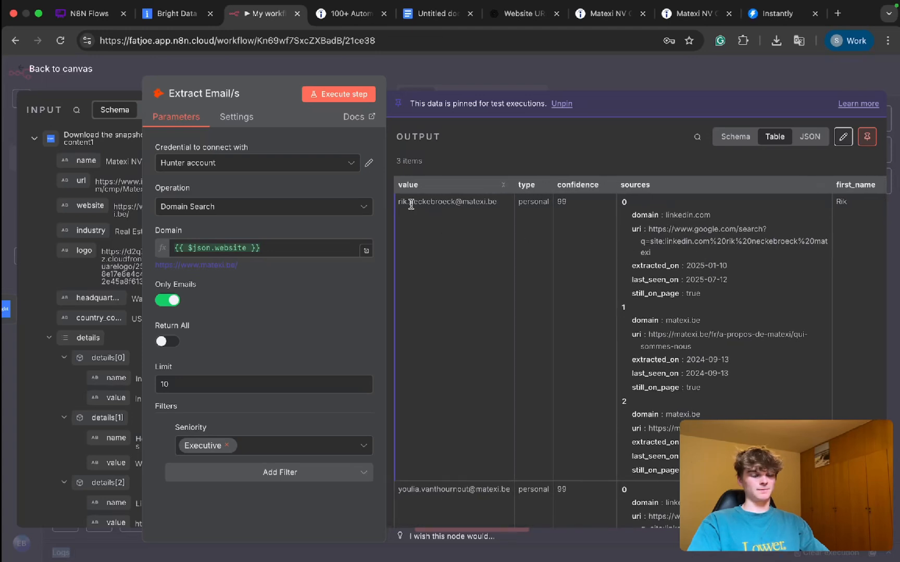
drag(406, 203, 497, 203)
scroll(618, 294, down, 4)
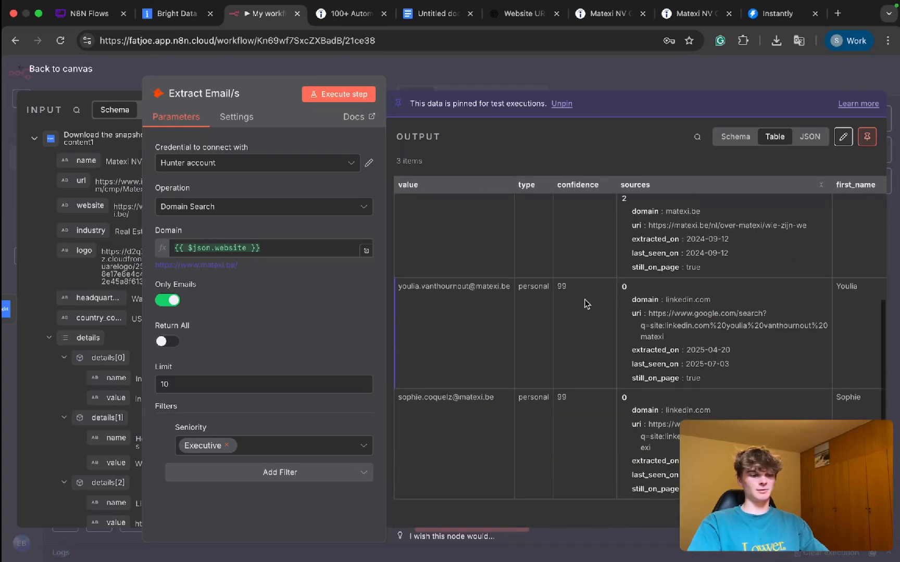
drag(420, 286, 396, 278)
scroll(420, 292, up, 5)
click(417, 284)
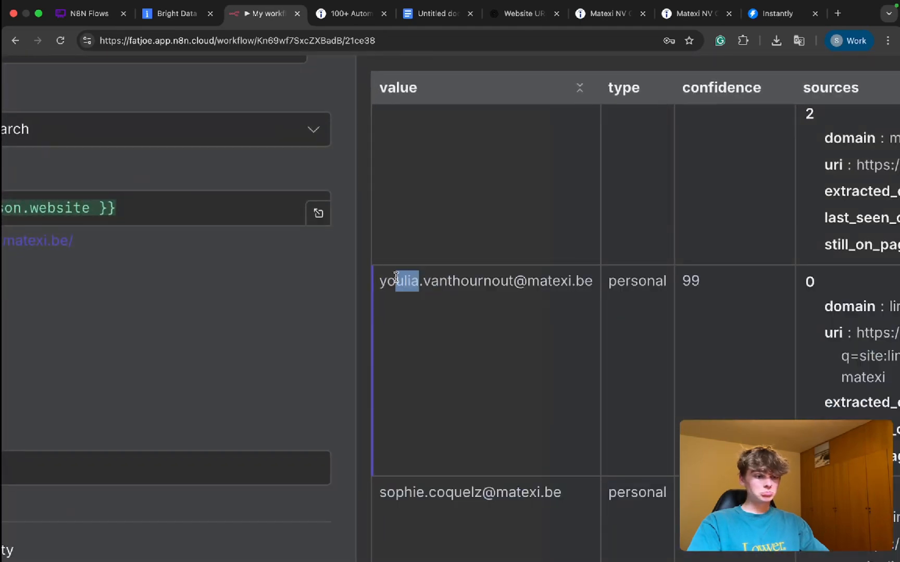
scroll(422, 358, down, 3)
drag(423, 412, 378, 413)
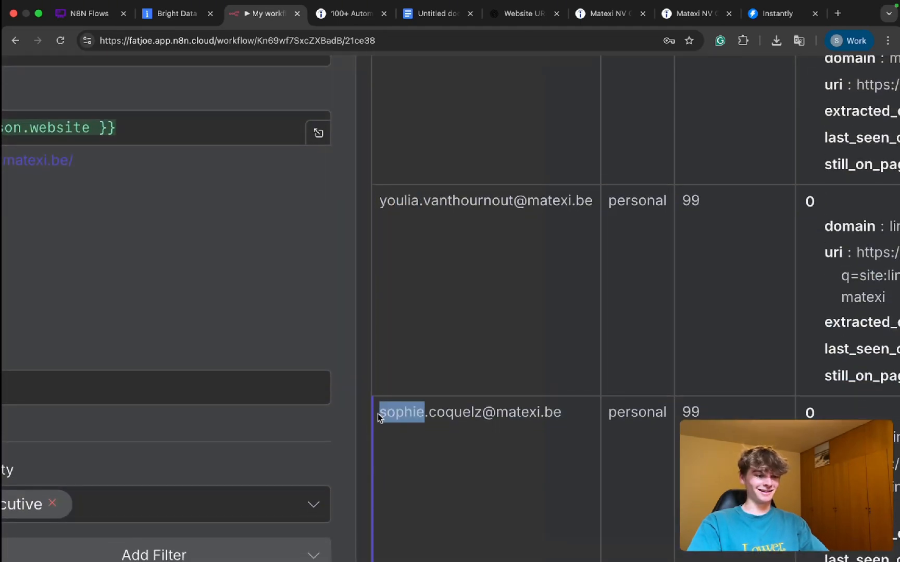
scroll(377, 413, down, 5)
click(448, 78)
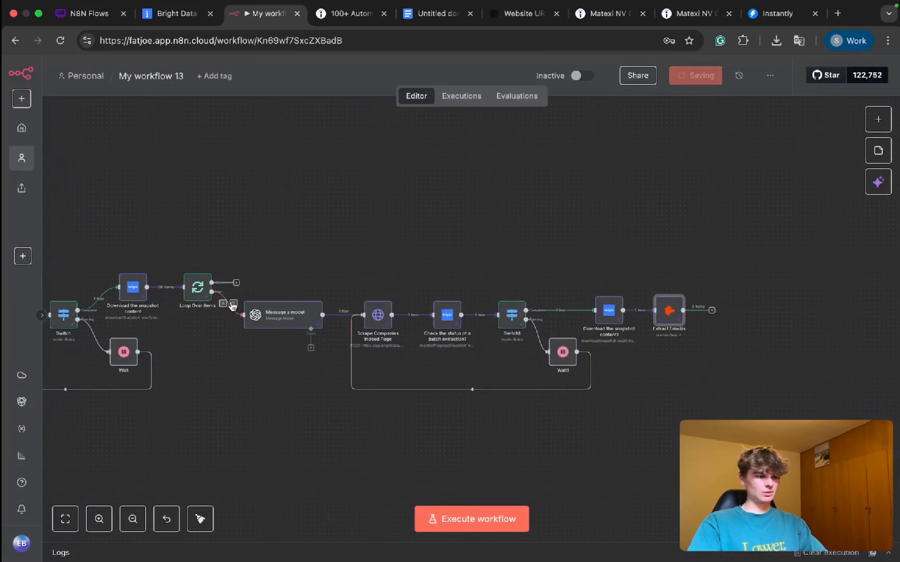
Step: Delete both connections of the "Message a model" node and move it beyond the "Extract Email/s" node
click(232, 303)
click(349, 315)
drag(276, 314, 847, 330)
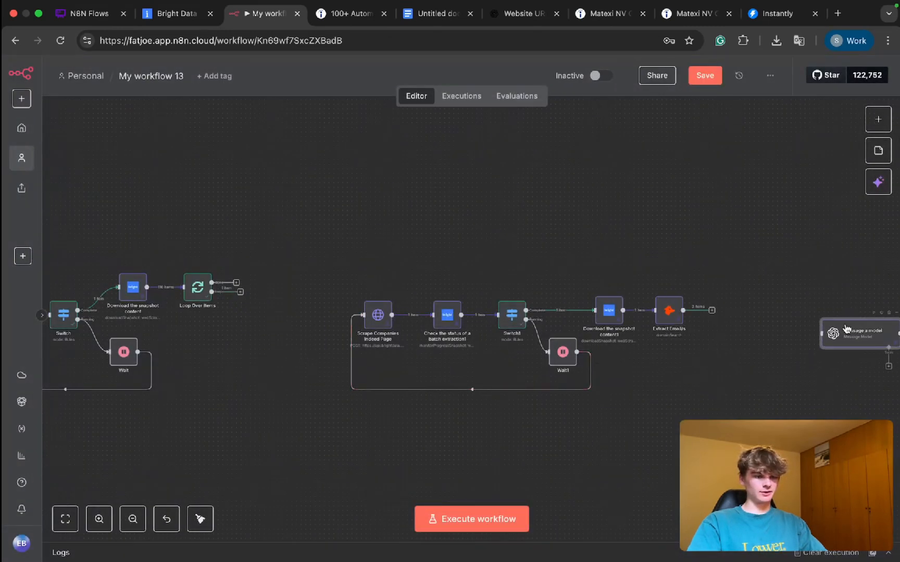
Step: Connect the loop output of "Loop Over Items" to "Scrape Companies Indeed Page", and attach "Message a model" after "Extract Email/s"
drag(719, 257, 273, 482)
drag(542, 357, 453, 358)
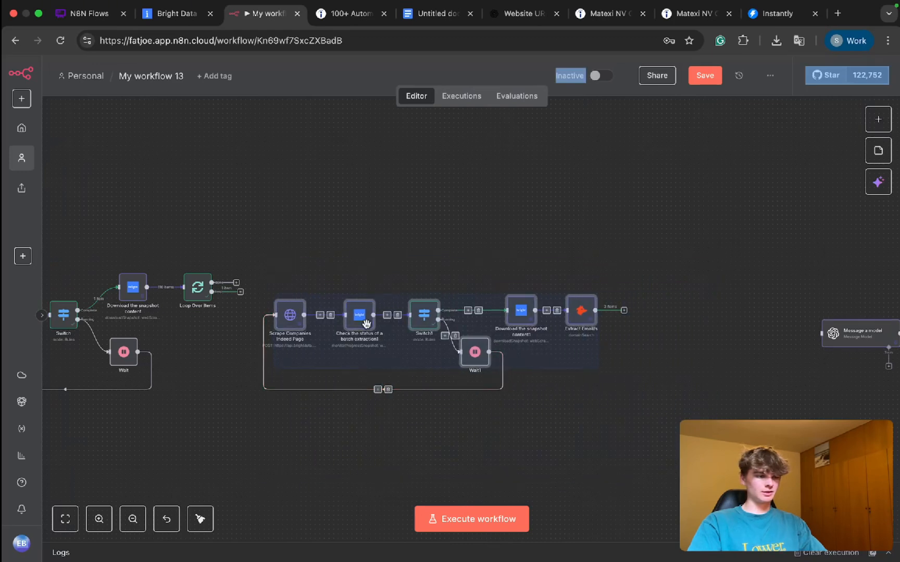
drag(241, 295, 274, 315)
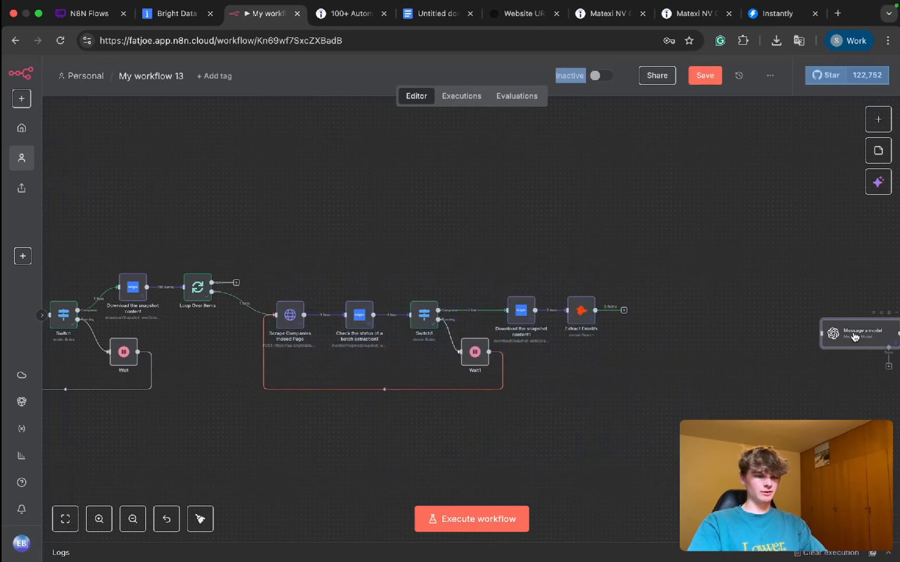
drag(854, 333, 641, 309)
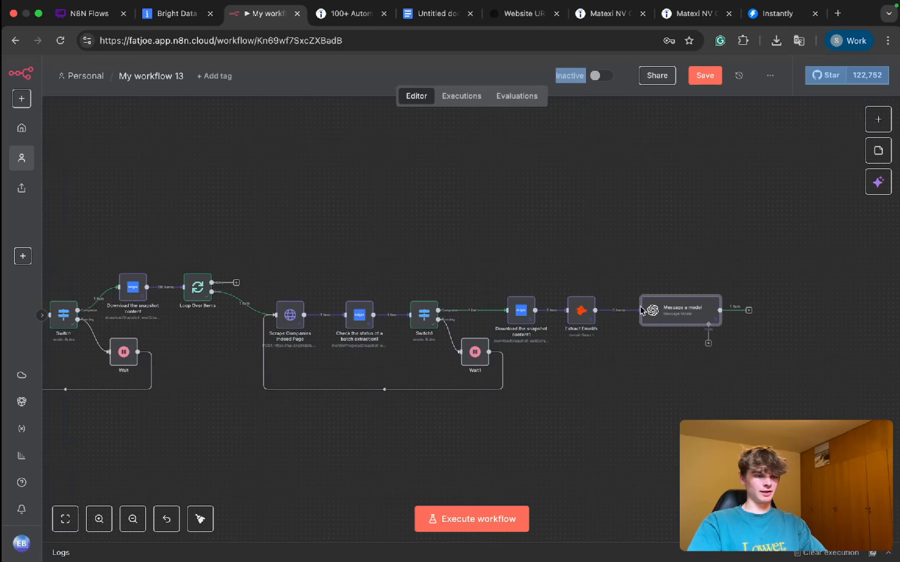
Step: In the job listing prompt of "Message a model", insert the $('Loop Over Items') node reference into the Title expression
double_click(666, 316)
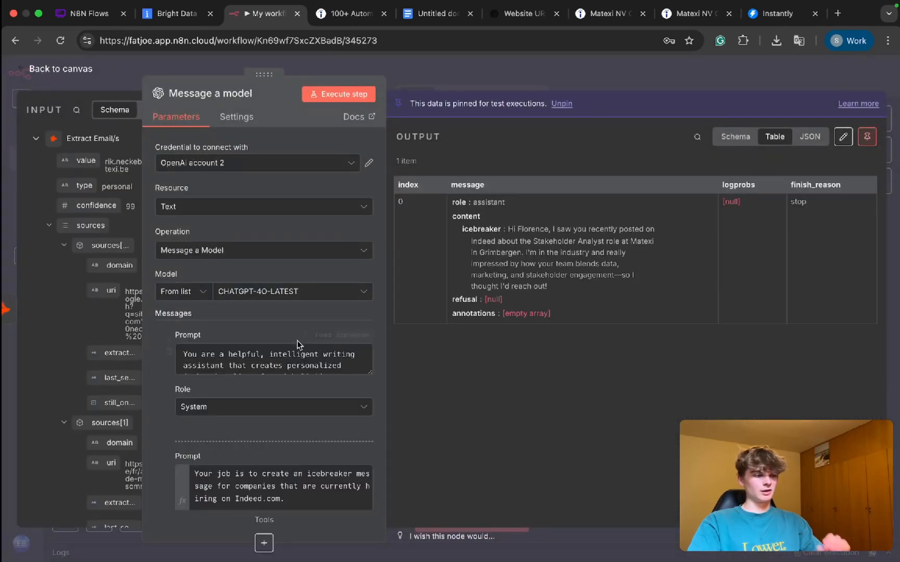
scroll(220, 346, down, 2)
drag(263, 76, 483, 88)
scroll(464, 353, down, 5)
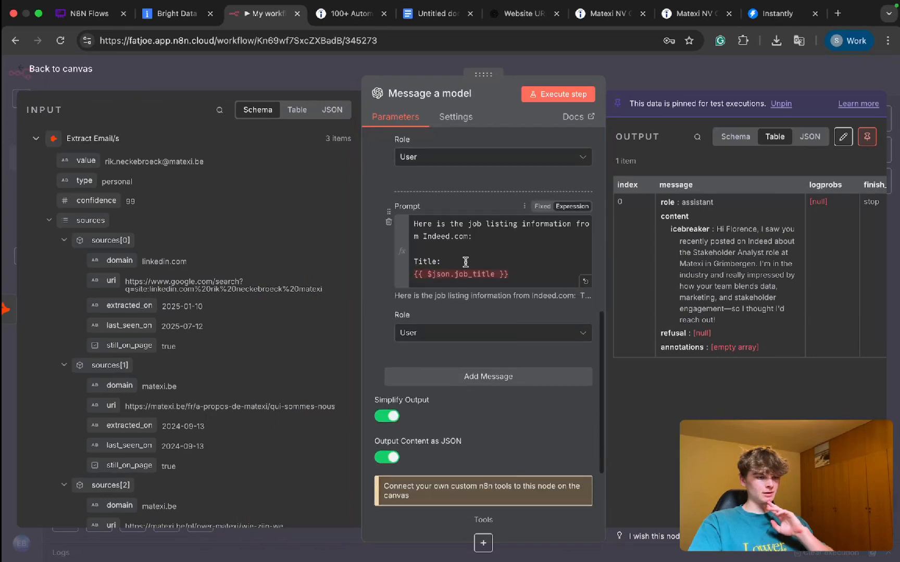
click(433, 268)
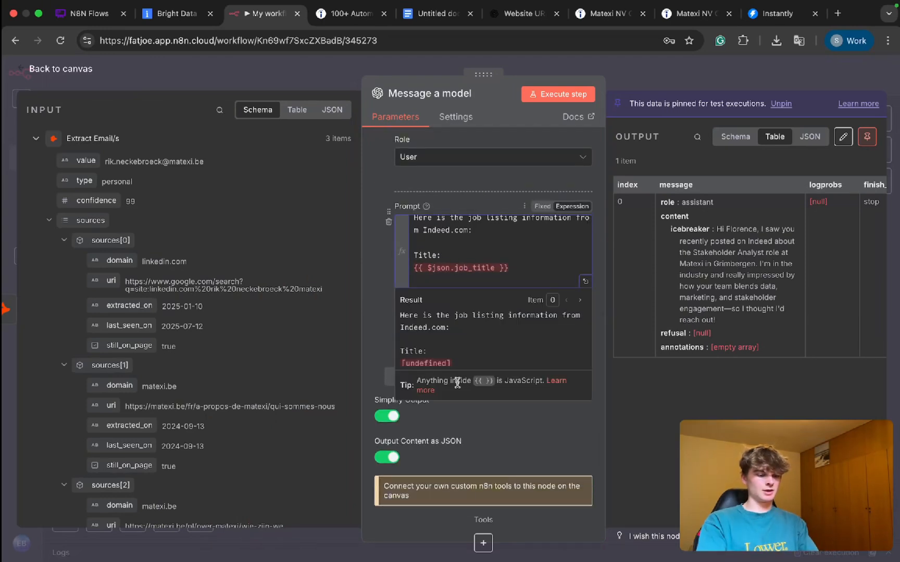
text(()
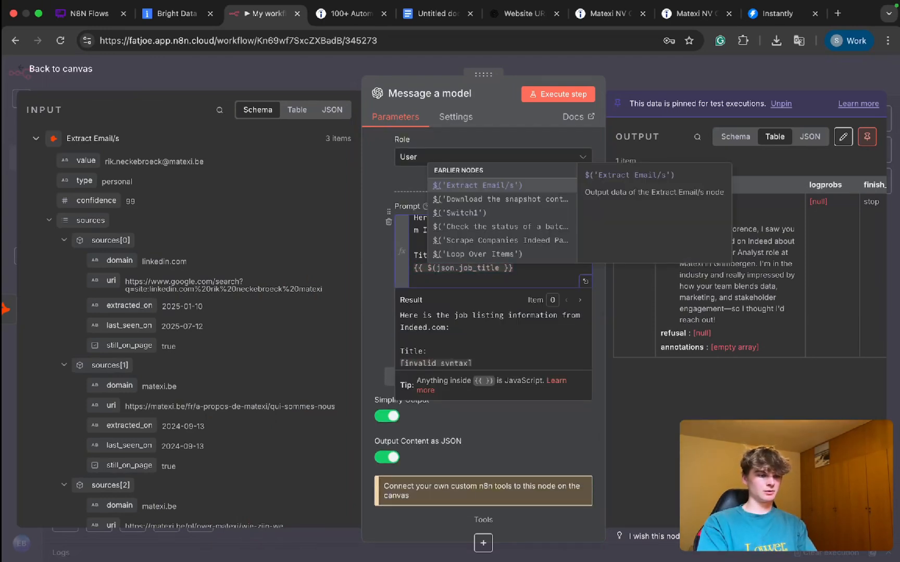
text(L)
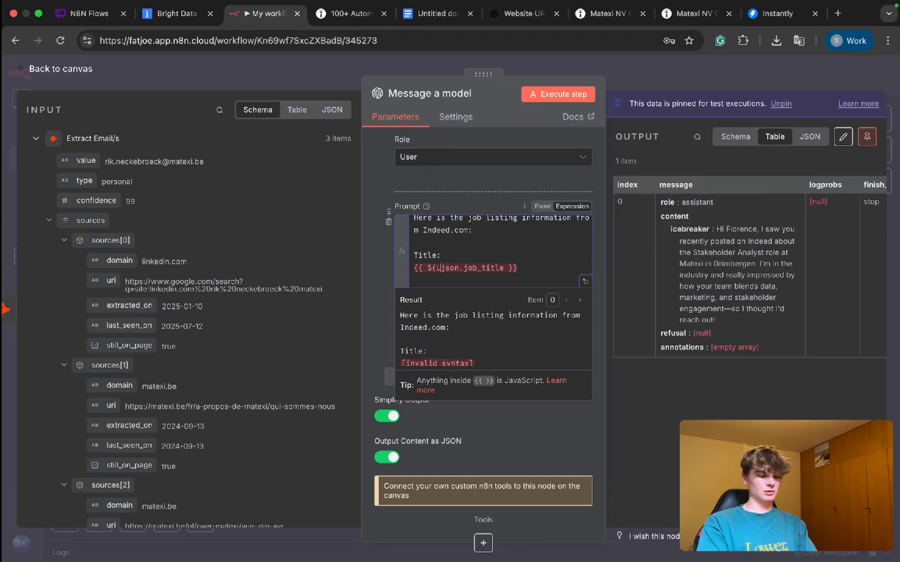
text(oop)
key(BackSpace)
key(BackSpace)
key(BackSpace)
key(BackSpace)
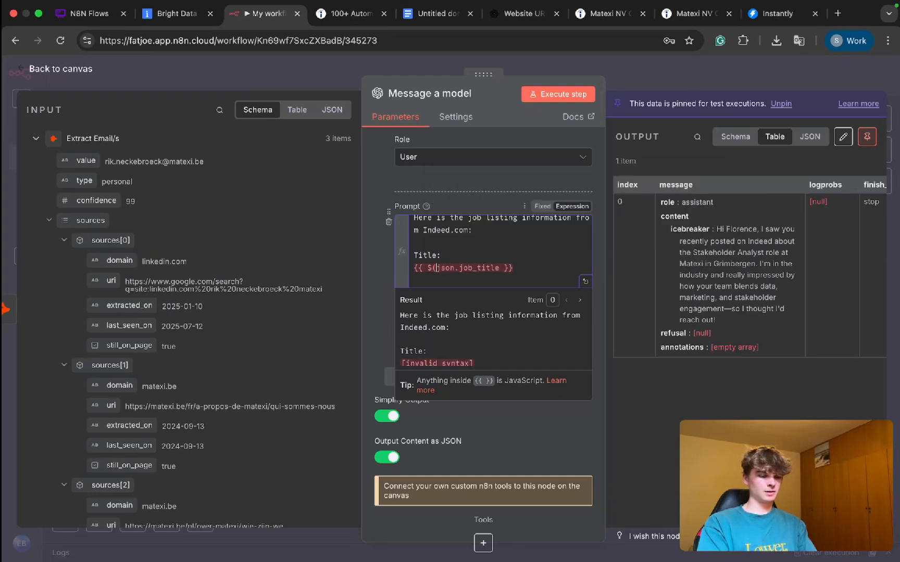
text('Loop)
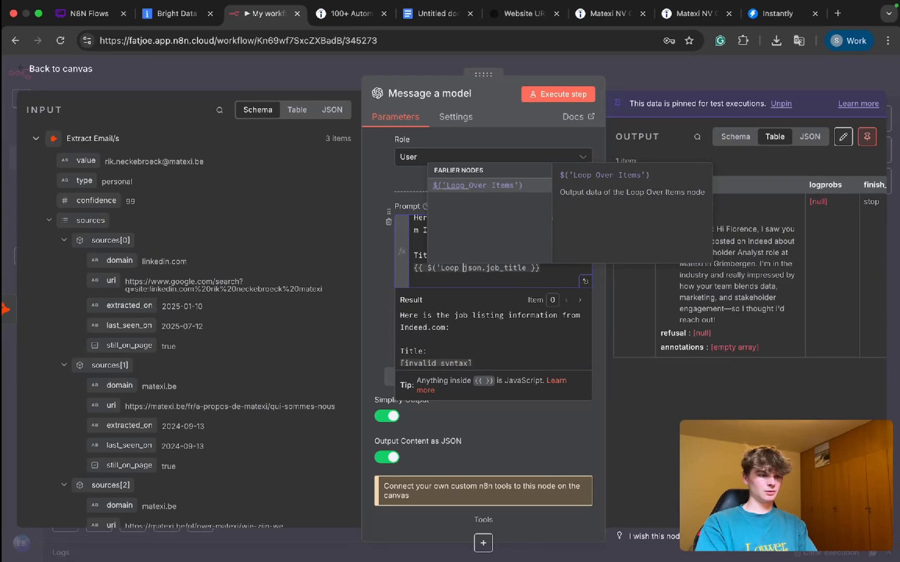
click(474, 186)
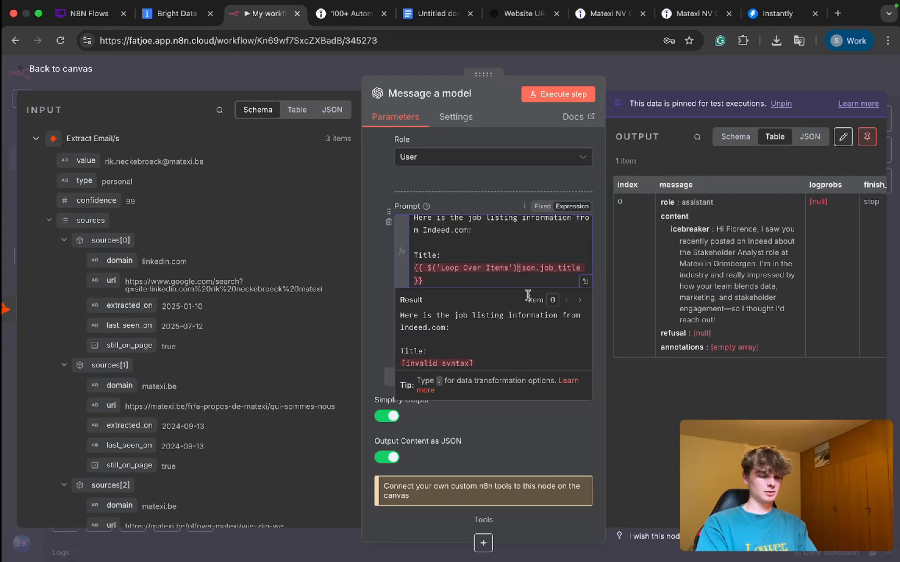
Step: Complete the Title expression as {{ $('Loop Over Items').item.json.job_title }}
text(.)
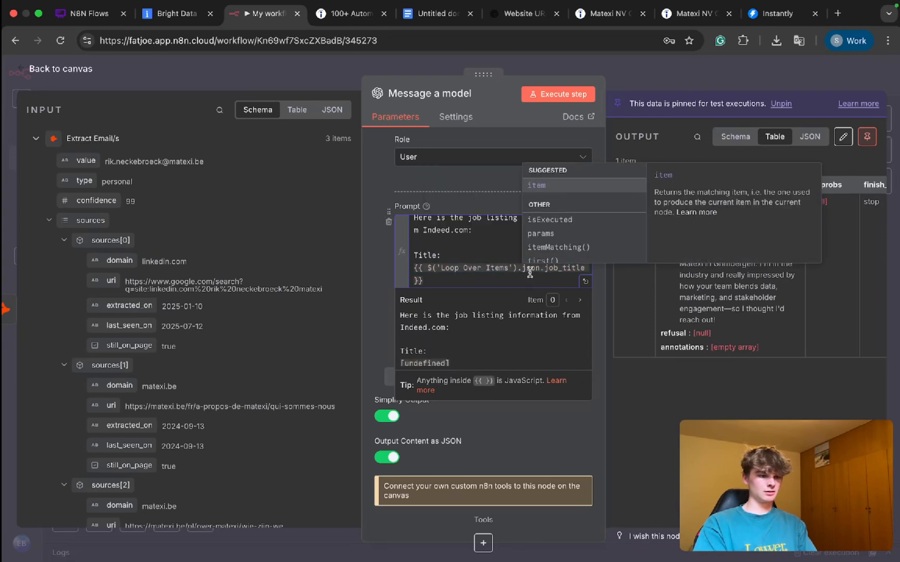
double_click(530, 273)
click(519, 272)
key(Right)
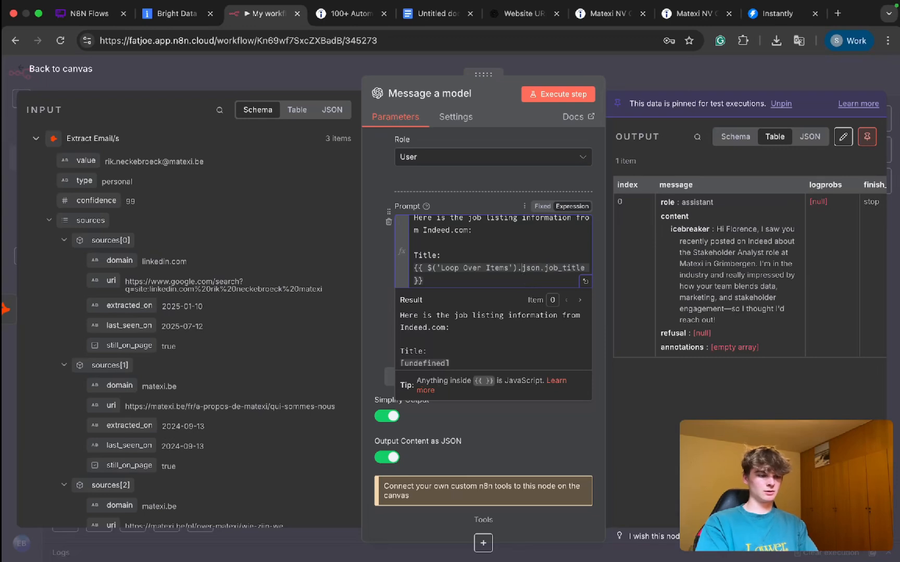
text(item.)
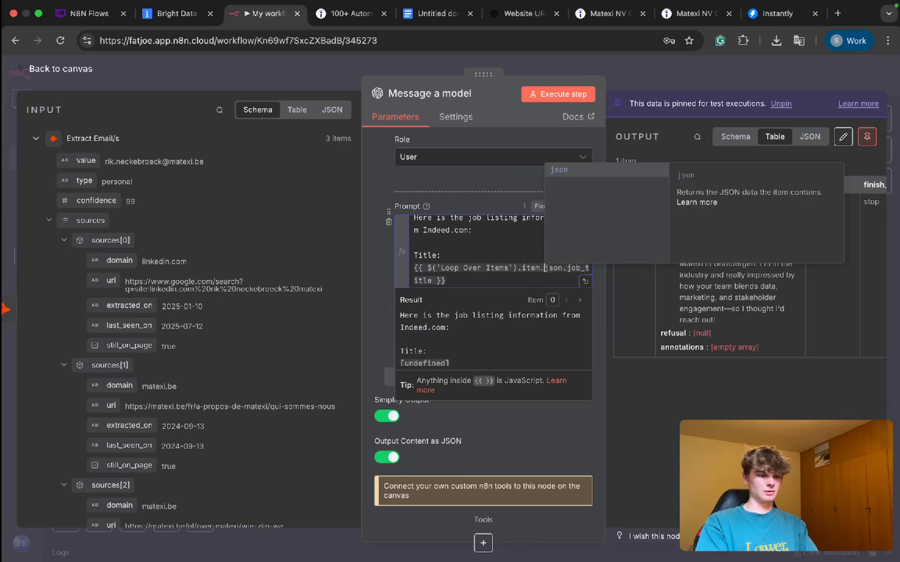
Step: Copy the Title's "Loop Over Items" expression and paste it on the line below {{ $json.description_text }} in the job listing prompt
scroll(452, 281, down, 3)
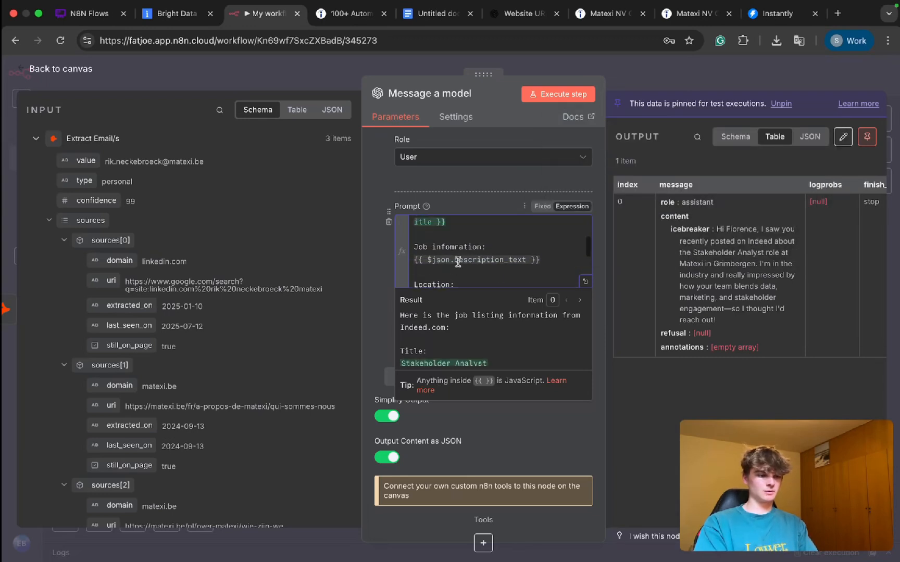
triple_click(456, 243)
key(ctrl+c)
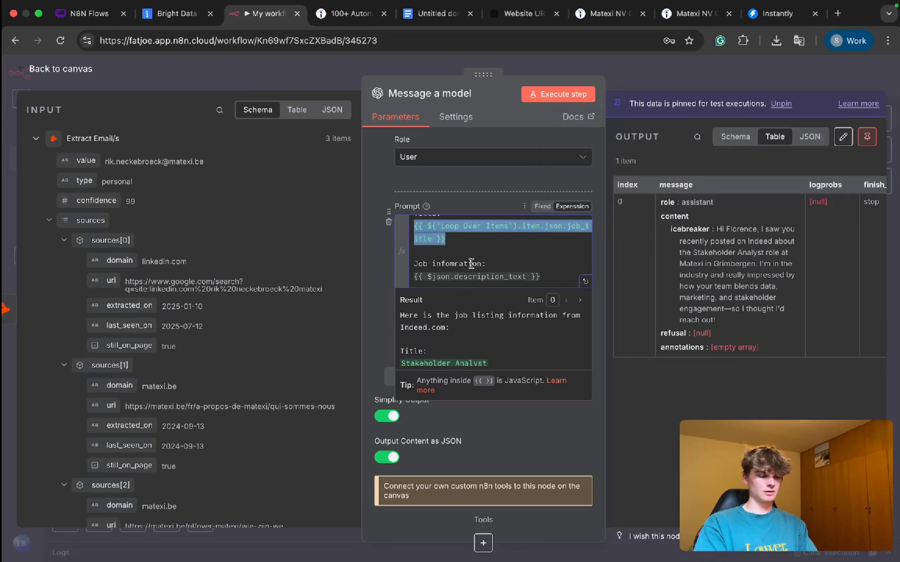
click(36, 139)
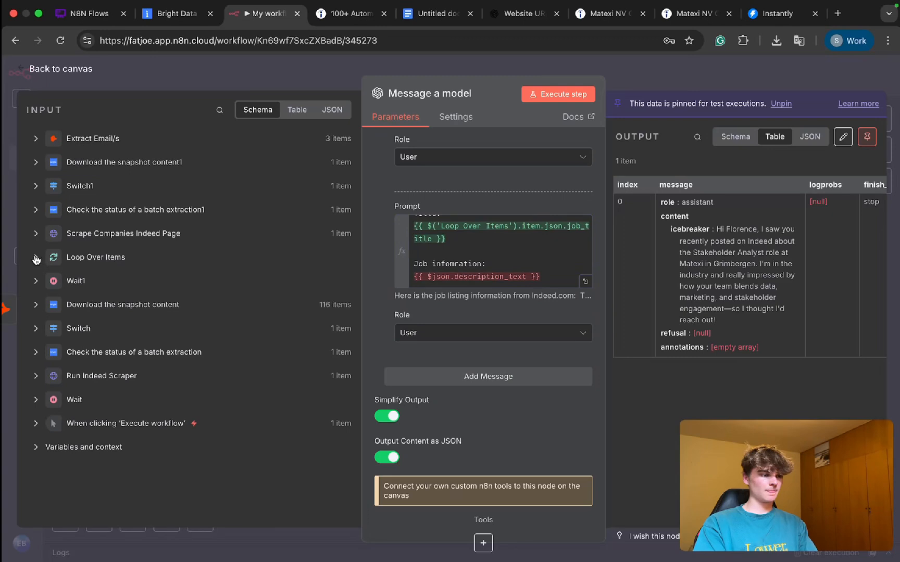
click(36, 257)
scroll(439, 261, down, 1)
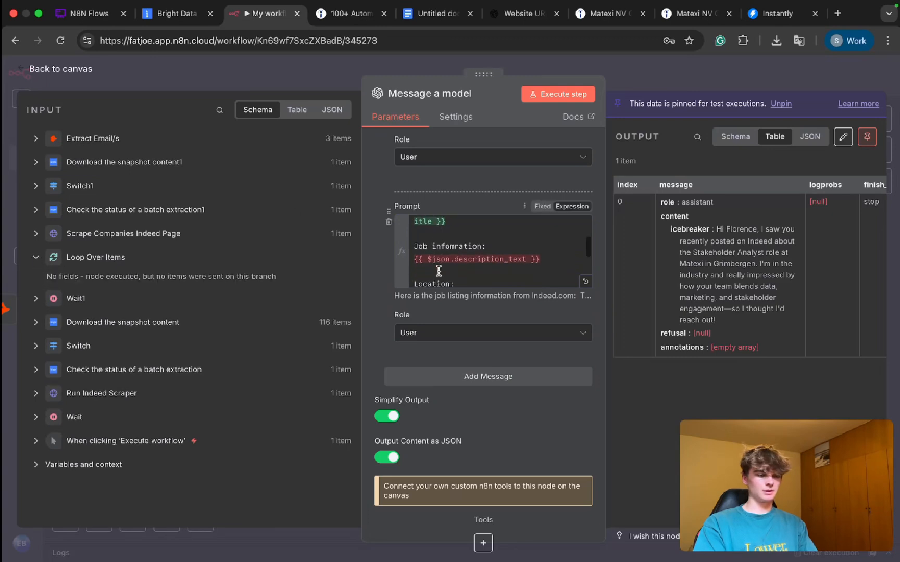
click(438, 271)
key(ctrl+v)
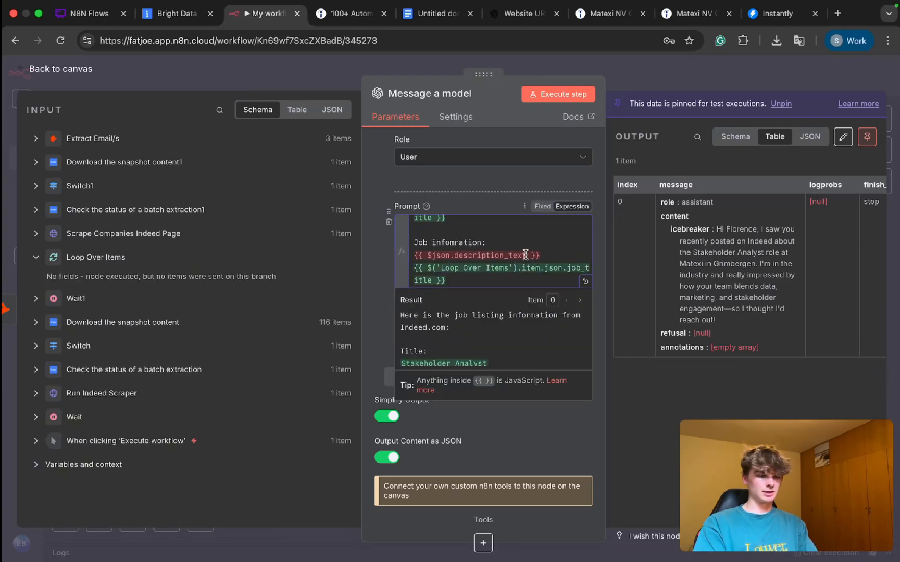
Step: In the full expression editor, change the pasted expression's field to description_text and delete the old {{ $json.description_text }} line
drag(526, 254, 563, 270)
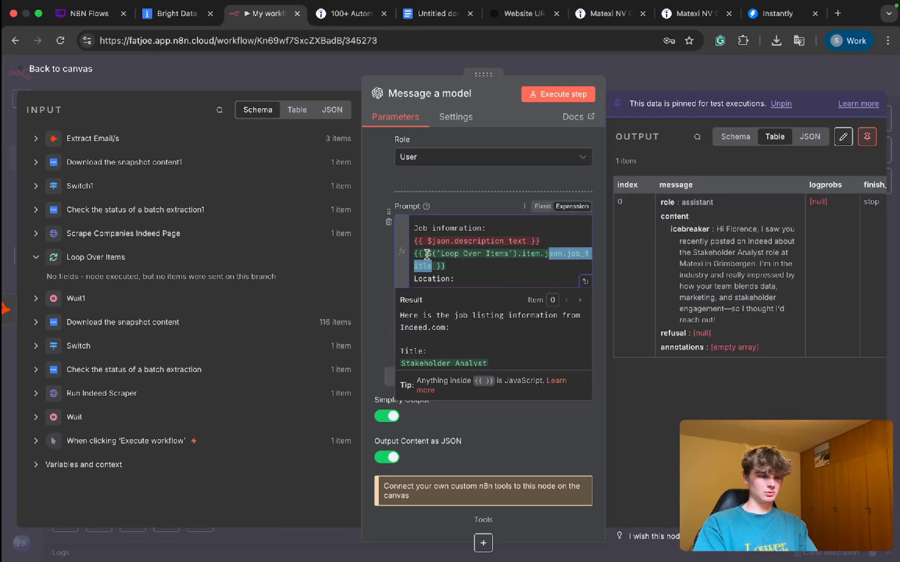
click(427, 254)
click(585, 281)
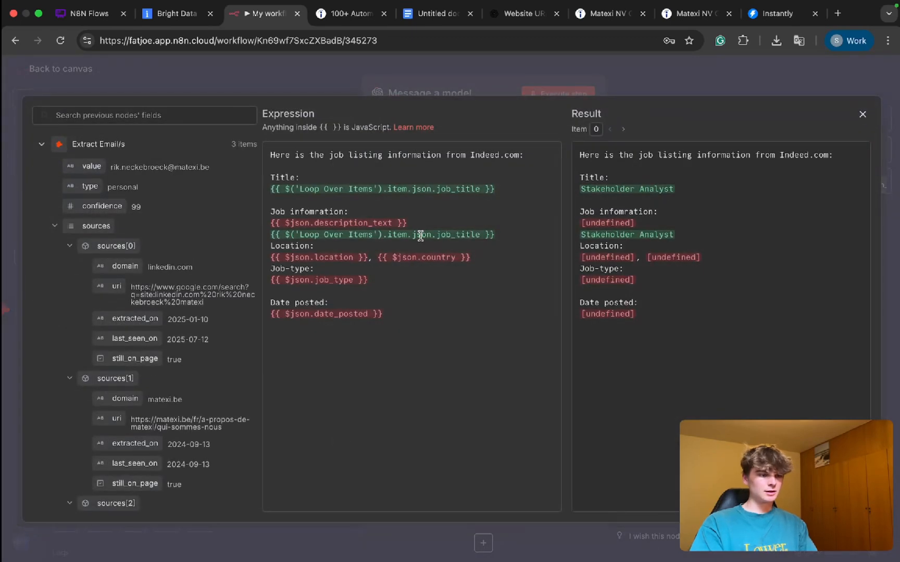
ctrl+scroll(421, 236, up, 5)
double_click(438, 233)
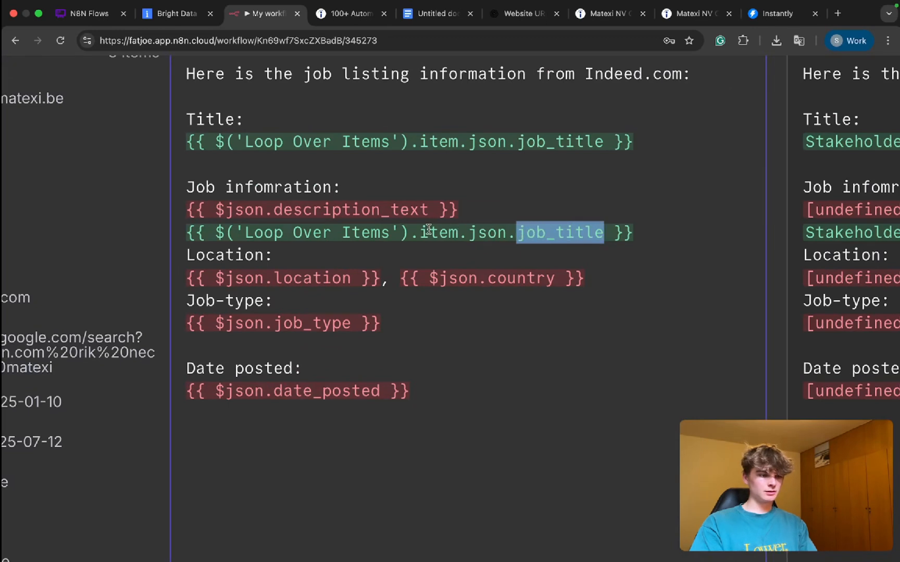
drag(428, 210, 273, 209)
key(ctrl+c)
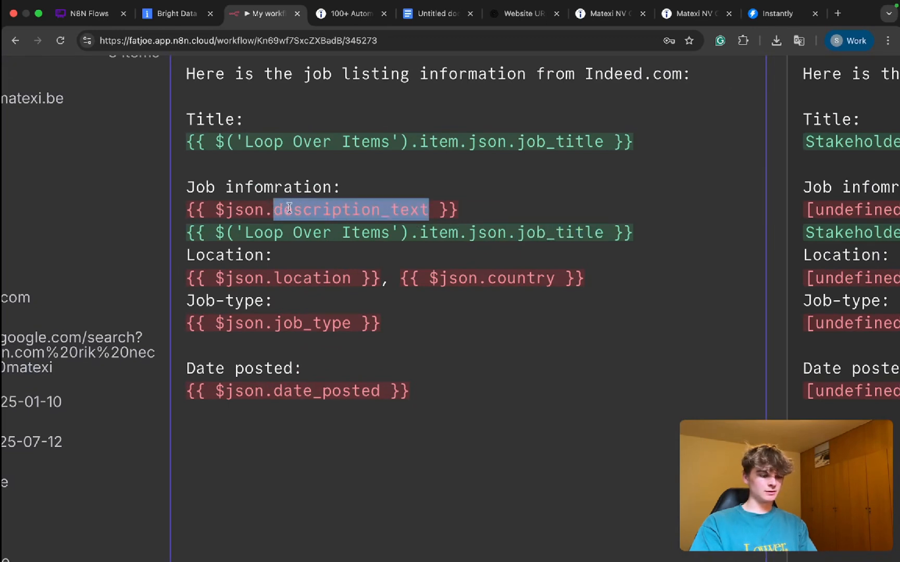
drag(602, 234, 515, 233)
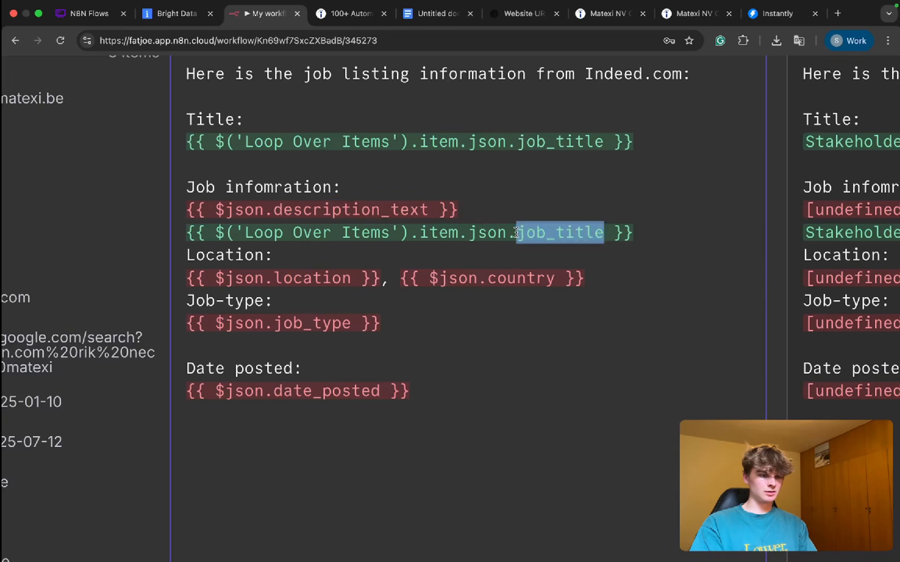
key(ctrl+v)
drag(476, 209, 164, 213)
key(BackSpace)
key(BackSpace)
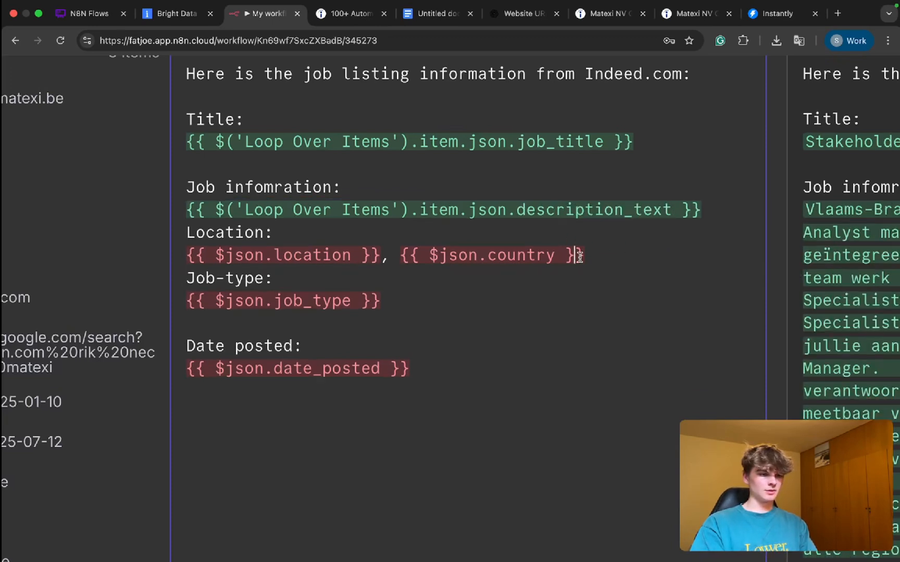
Step: Copy the description_text expression, paste it below the Location line, and change the copy's field to location
triple_click(634, 209)
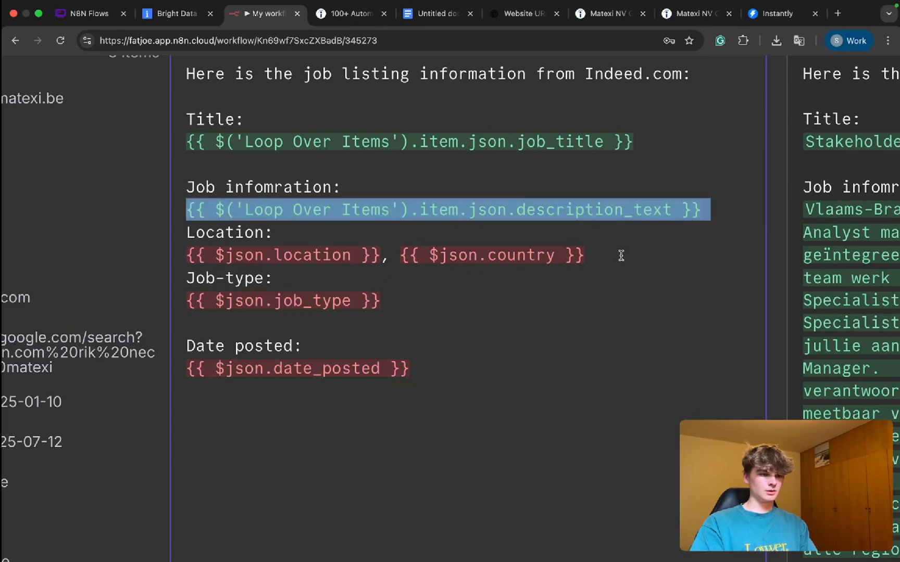
key(super+c)
click(621, 255)
key(Return)
key(Return)
key(super+v)
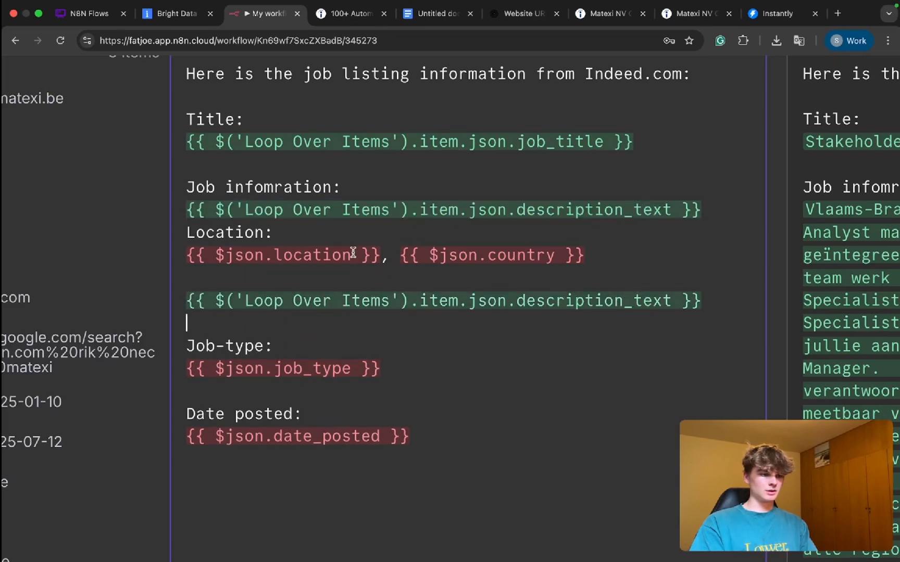
drag(352, 254, 273, 254)
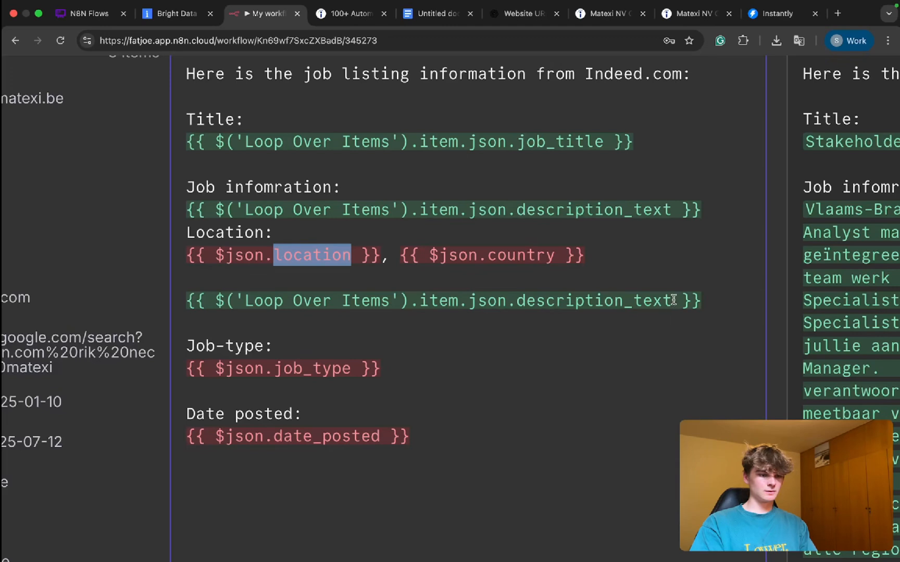
drag(673, 300, 514, 300)
key(super+v)
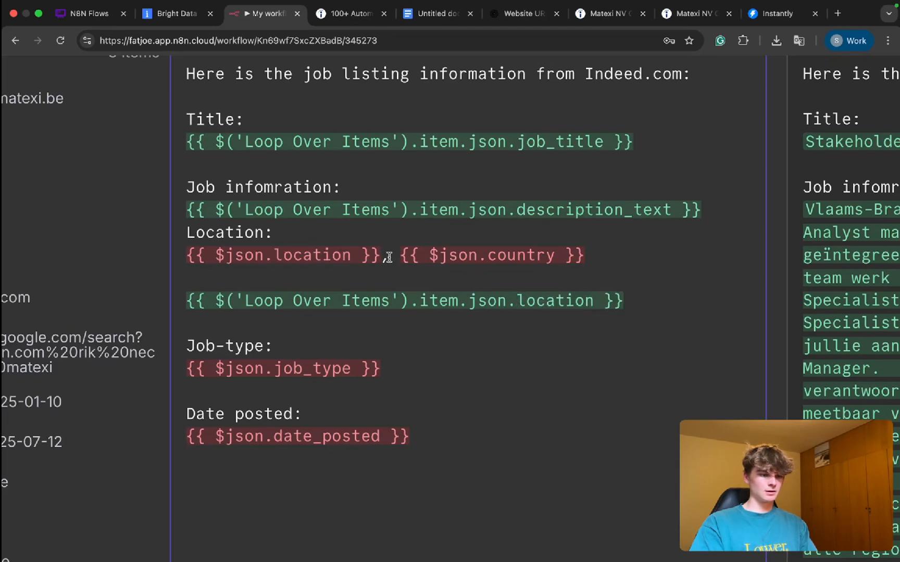
Step: Delete the old {{ $json.location }} expression with its comma and add a comma after the new location expression
drag(389, 257, 186, 255)
key(BackSpace)
click(626, 300)
text(,)
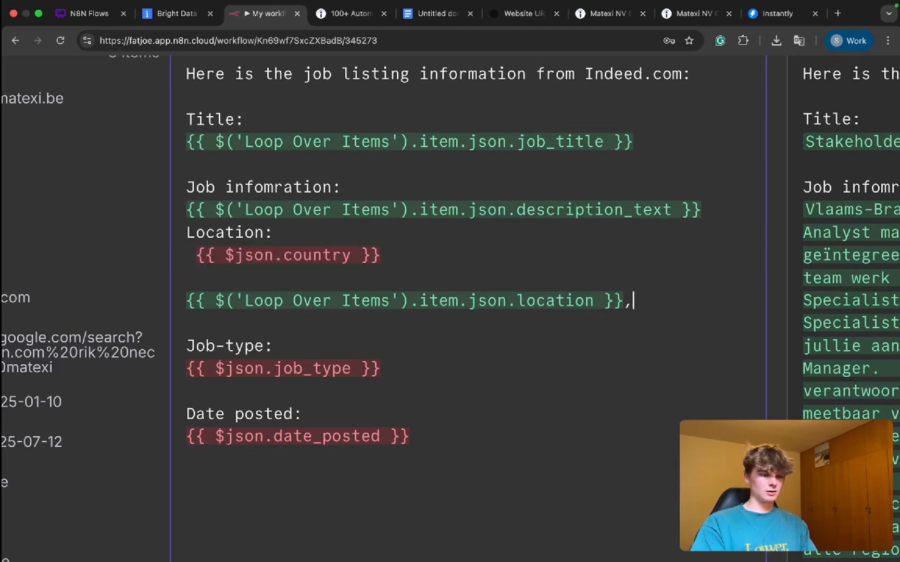
Step: Duplicate the "Loop Over Items" location expression, including its comma, two lines below the original
drag(642, 300, 386, 300)
triple_click(389, 300)
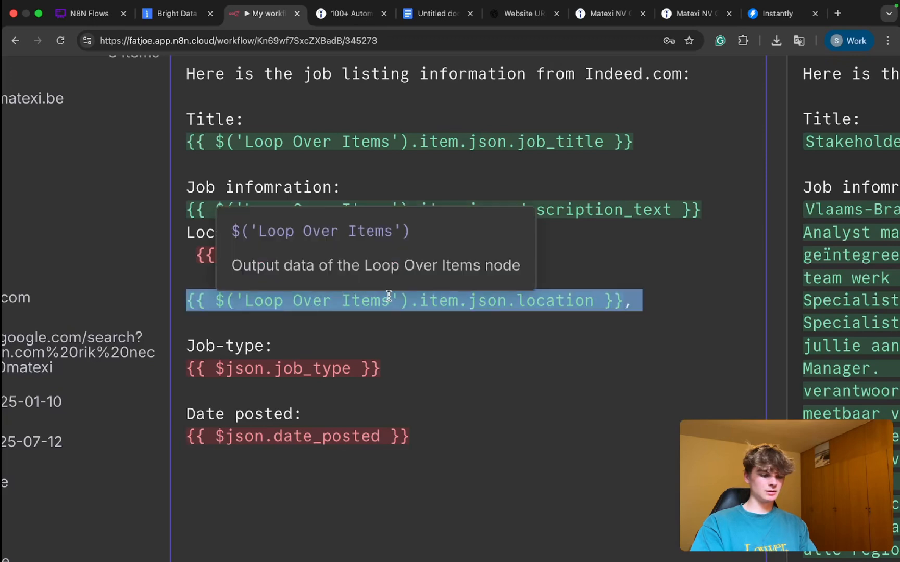
key(super+v)
key(super+z)
click(627, 304)
key(BackSpace)
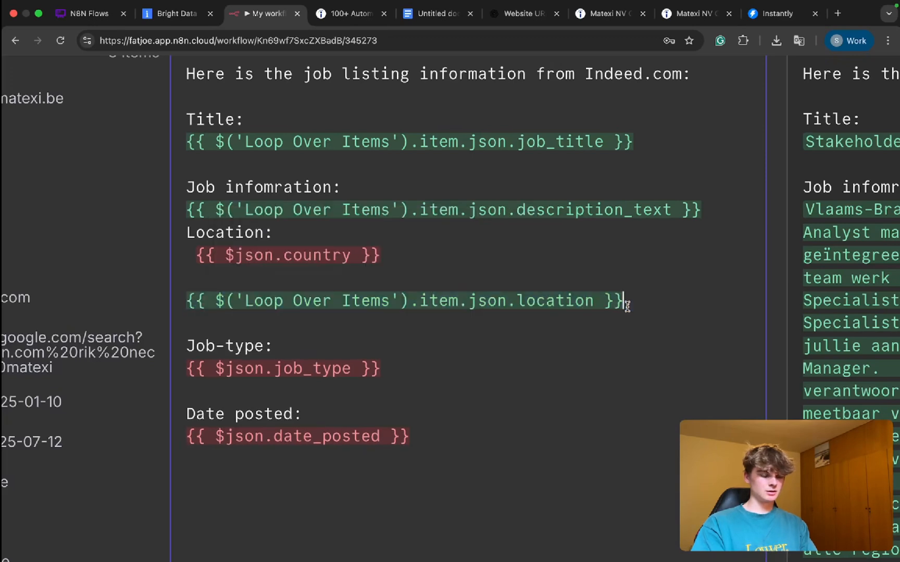
text(,)
key(Return)
key(Return)
key(super+v)
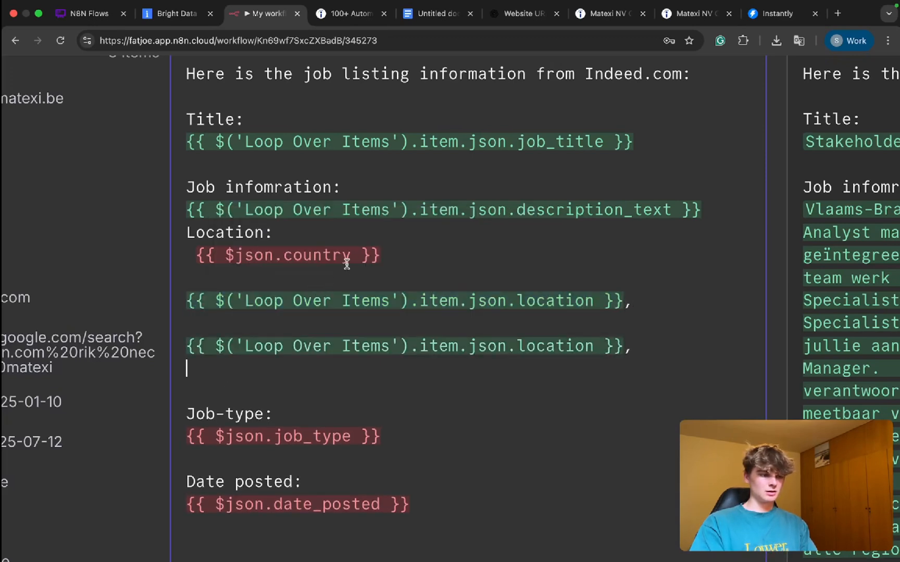
Step: Replace the field in the duplicated expression with country, copied from {{ $json.country }}
double_click(347, 255)
key(super+c)
double_click(555, 345)
key(super+v)
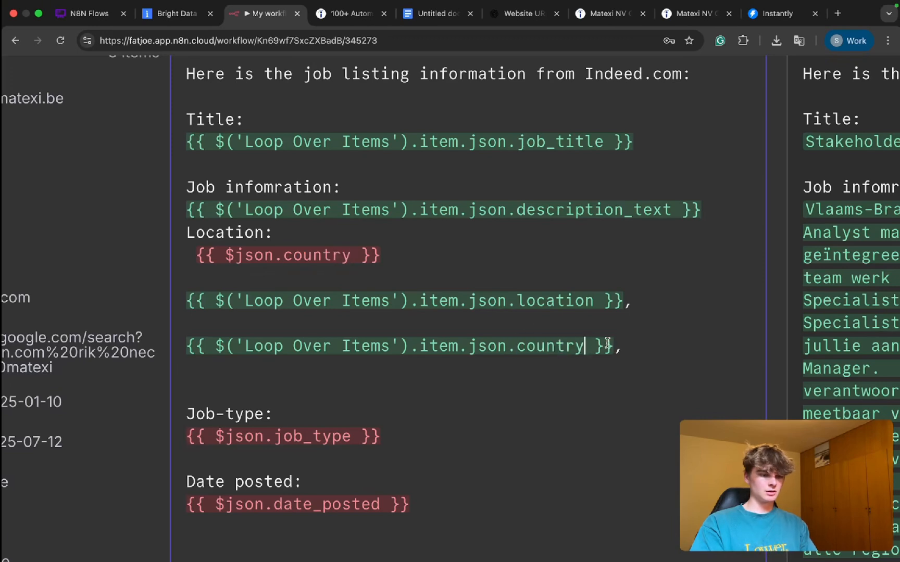
Step: Remove the comma after the new country expression and join it onto the end of the location expression's line
click(627, 346)
key(BackSpace)
key(BackSpace)
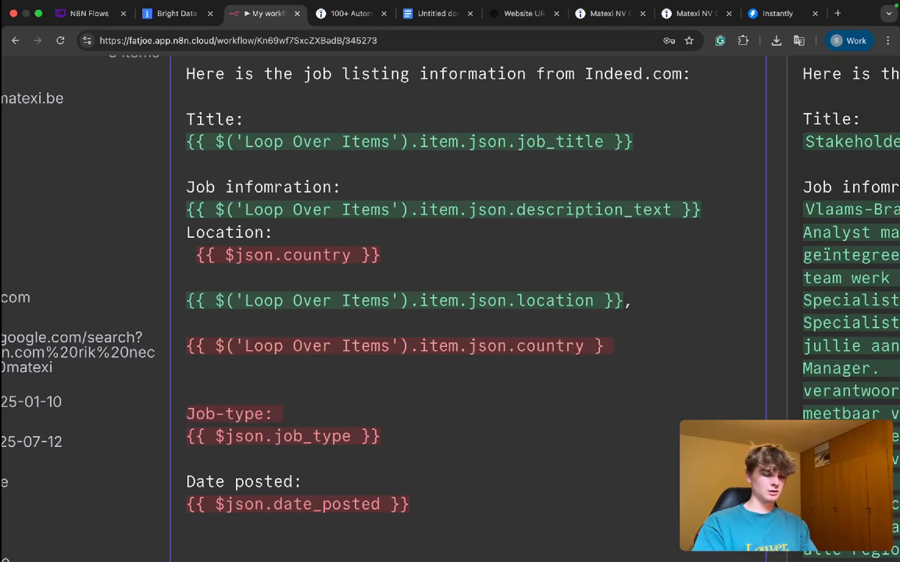
text(})
click(179, 347)
key(BackSpace)
key(BackSpace)
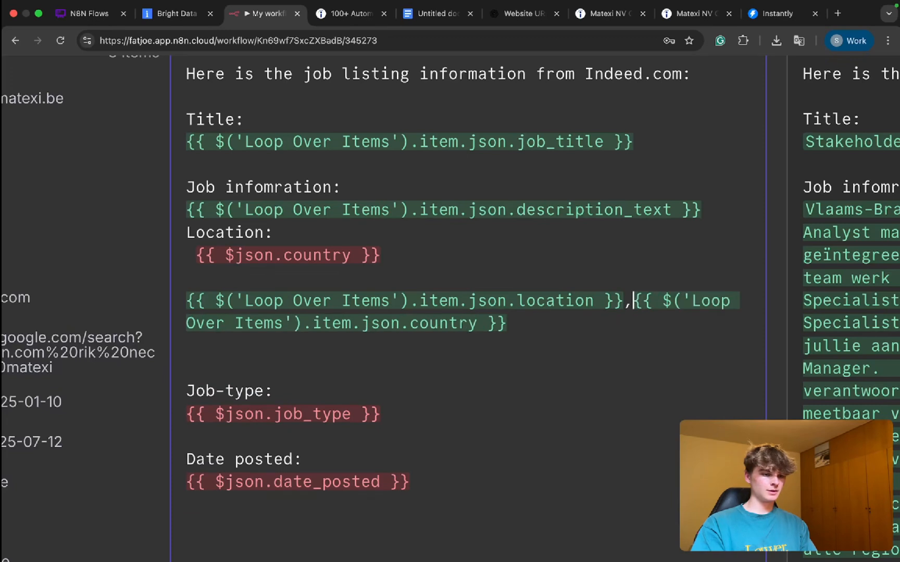
Step: Delete the old {{ $json.country }} expression and move the new location and country line directly below the Location label
drag(395, 251, 196, 255)
key(BackSpace)
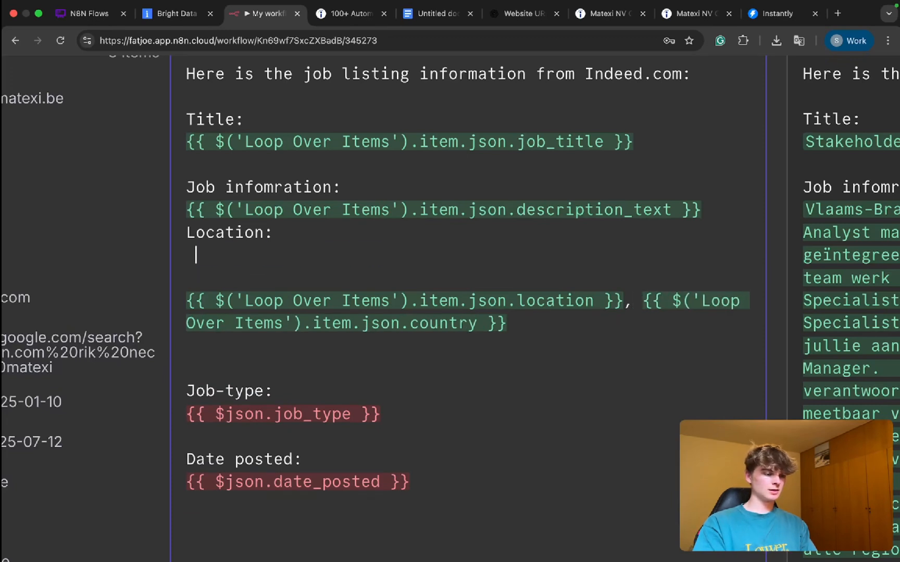
key(Left)
key(BackSpace)
key(BackSpace)
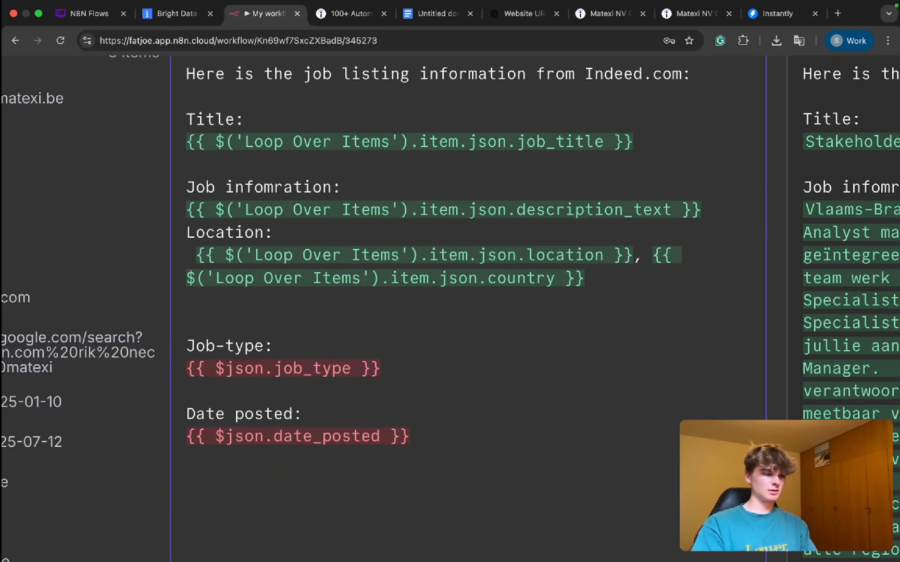
key(Delete)
key(Return)
key(BackSpace)
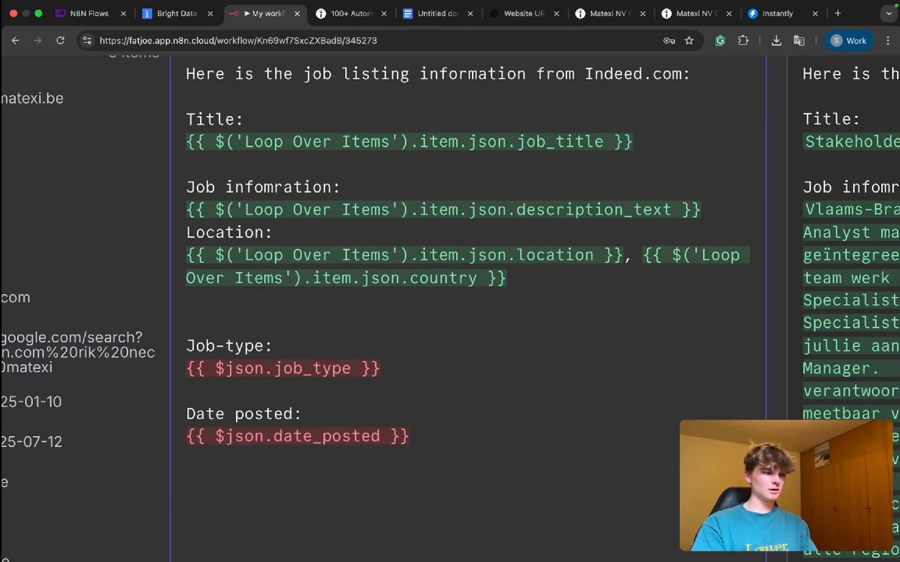
Step: Insert a blank line above the Location label and remove the extra blank line above Job-type
click(692, 223)
click(709, 212)
key(Return)
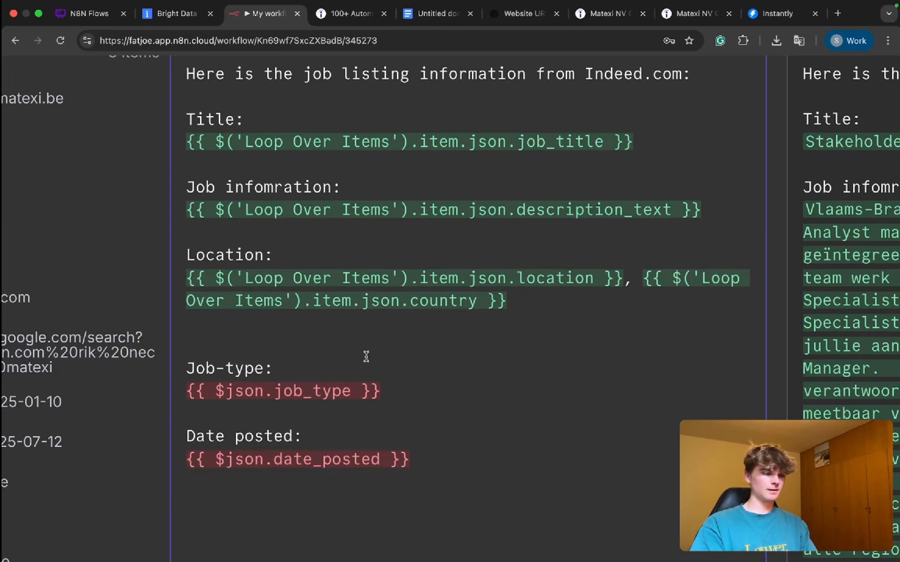
scroll(366, 357, down, 3)
click(237, 232)
key(BackSpace)
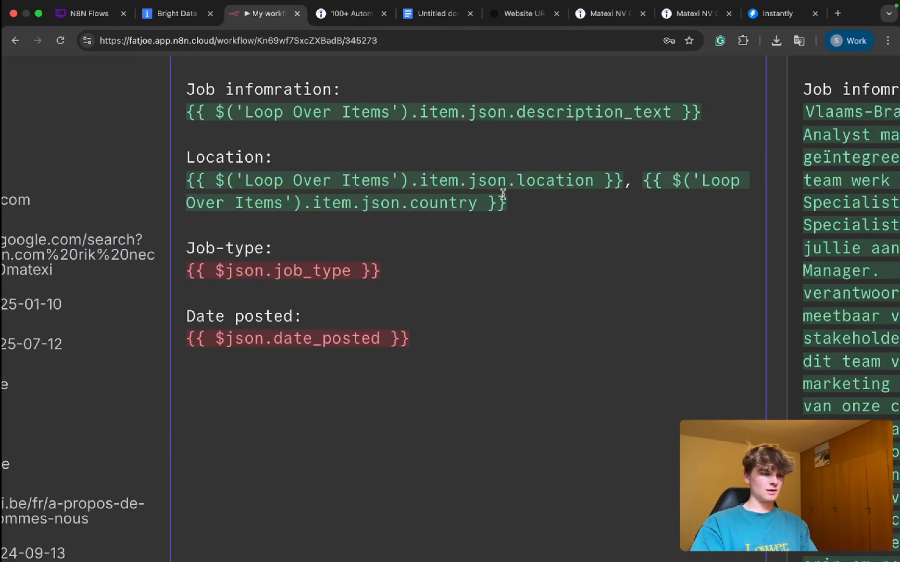
Step: Copy only the "Loop Over Items" location expression and paste it below {{ $json.job_type }}
triple_click(468, 198)
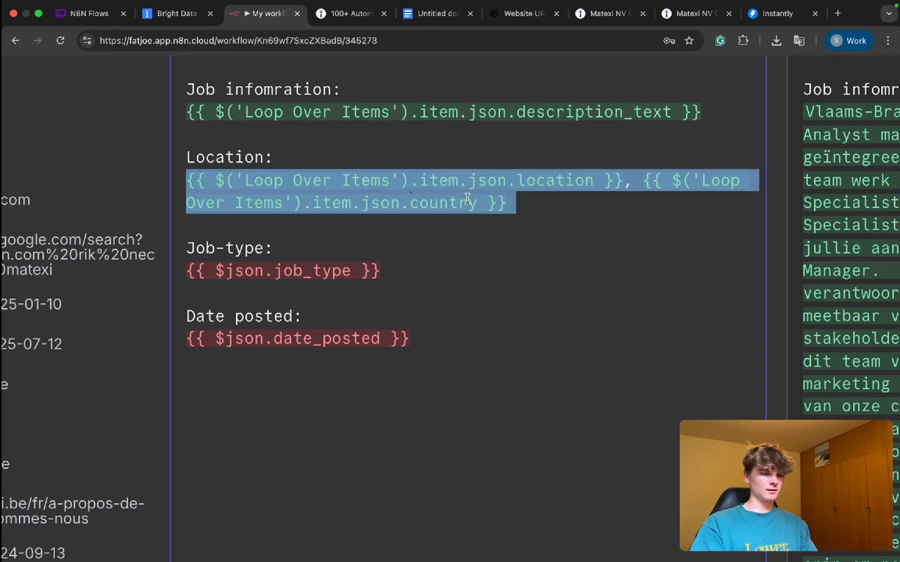
click(494, 198)
drag(621, 186, 3, 185)
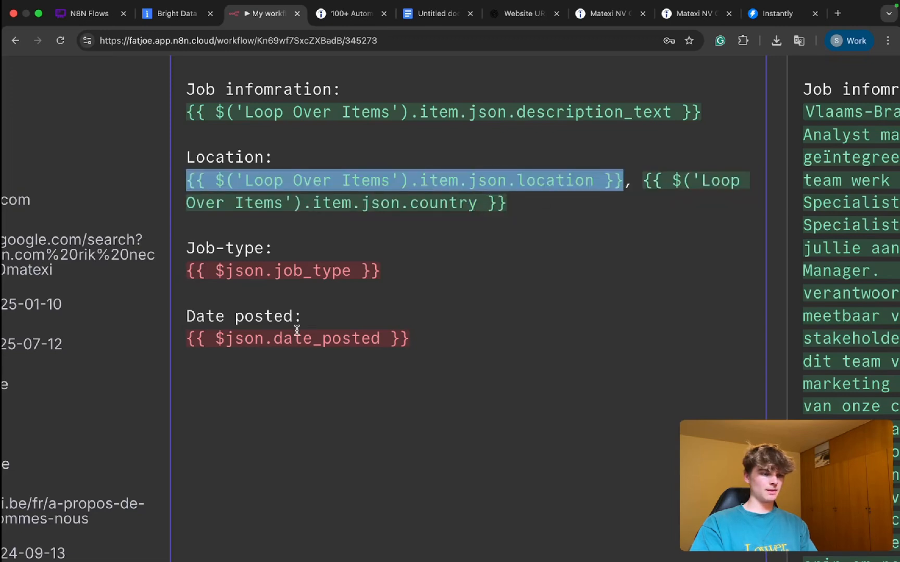
click(242, 284)
key(ctrl+v)
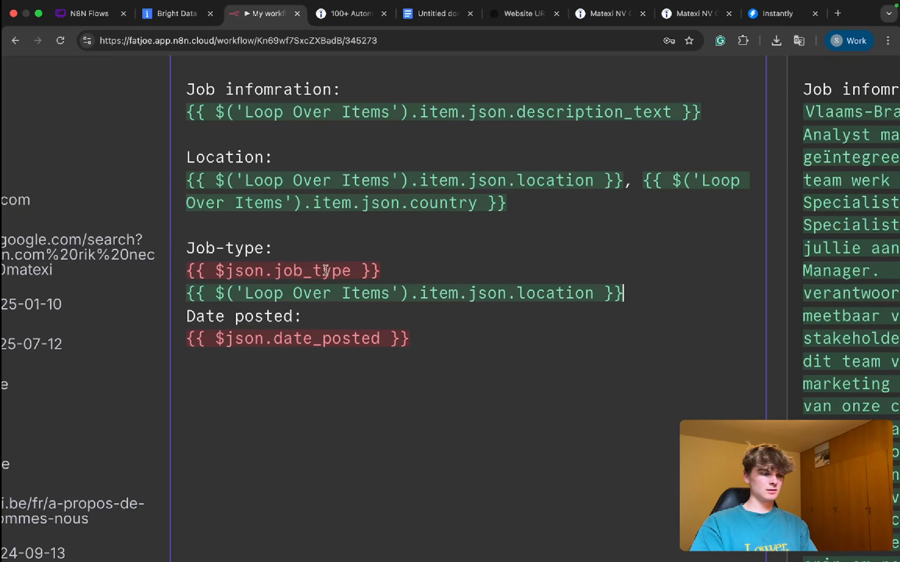
Step: Change the pasted Job-type expression's field to job_type and delete the old {{ $json.job_type }} line
drag(351, 270, 280, 271)
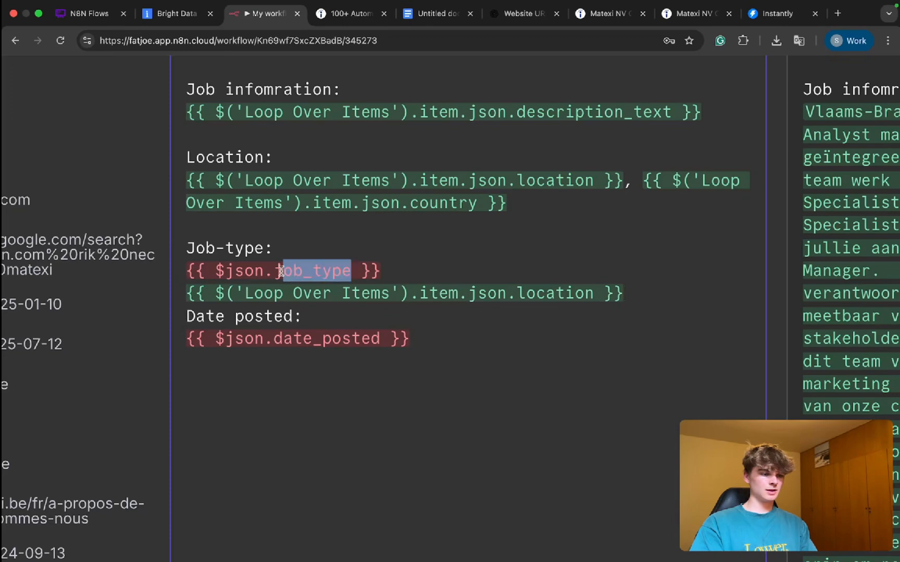
double_click(567, 287)
key(ctrl+v)
key(super+BackSpace)
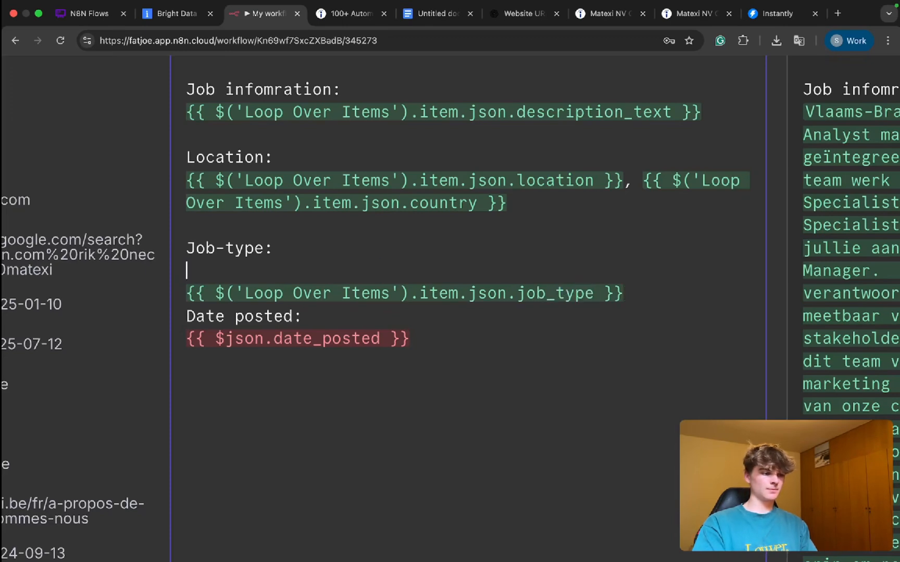
key(BackSpace)
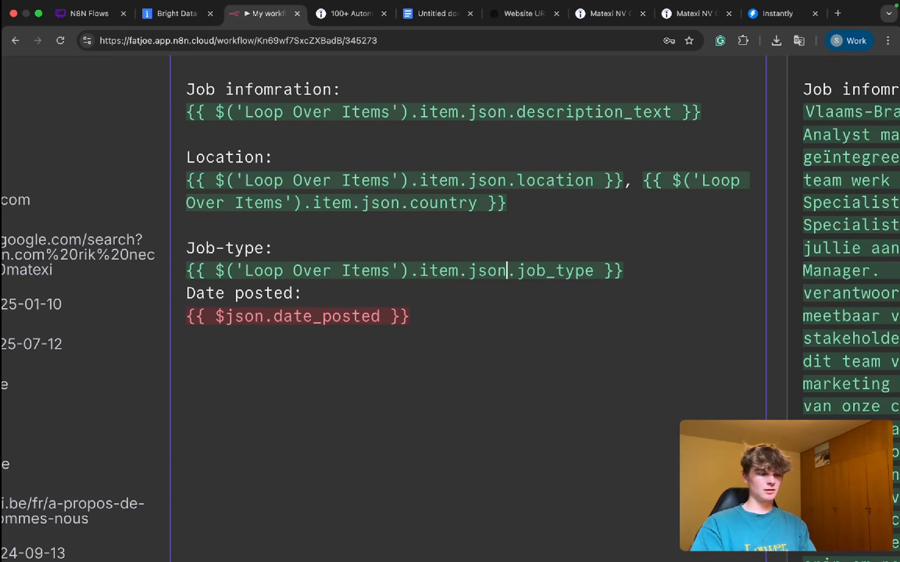
Step: Insert a blank line above the Date posted label, keeping the label on one line
key(Return)
key(Delete)
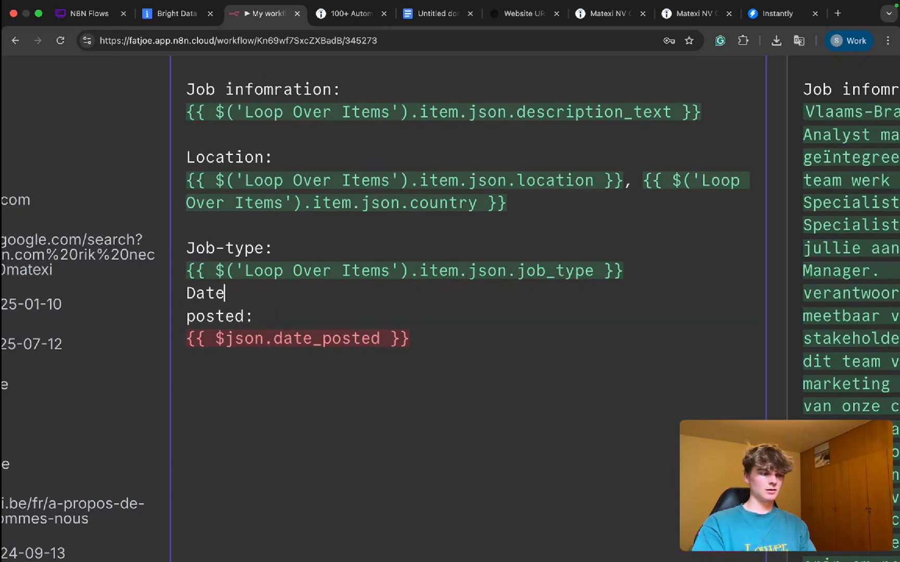
key(Left)
key(BackSpace)
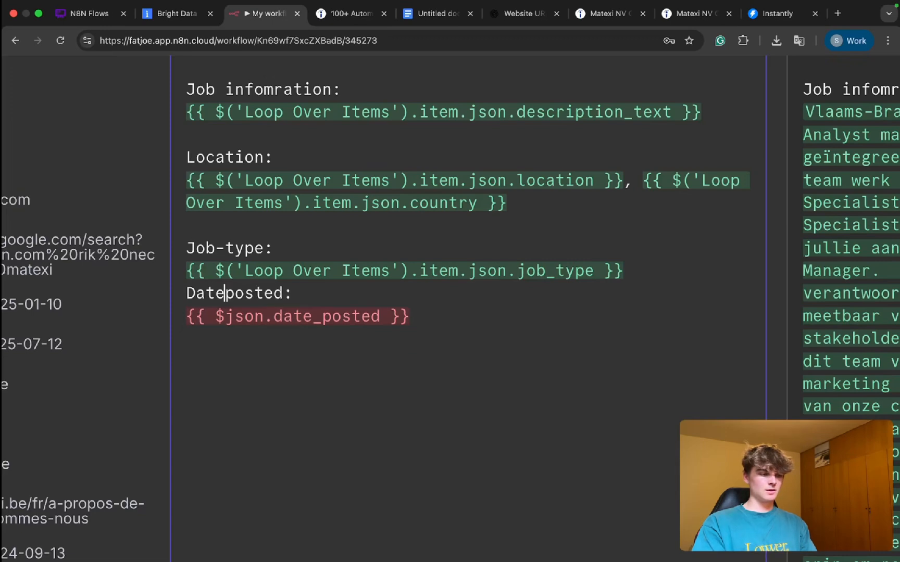
key(Return)
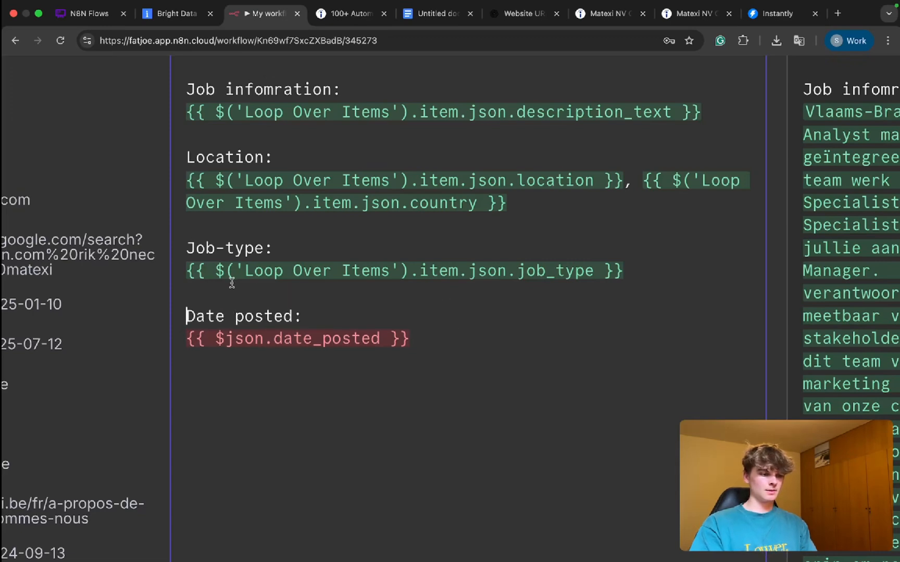
Step: Copy the "Loop Over Items" job_type expression and paste it on a new line below {{ $json.date_posted }}
triple_click(295, 266)
key(ctrl+c)
click(444, 324)
click(437, 337)
key(Return)
key(ctrl+v)
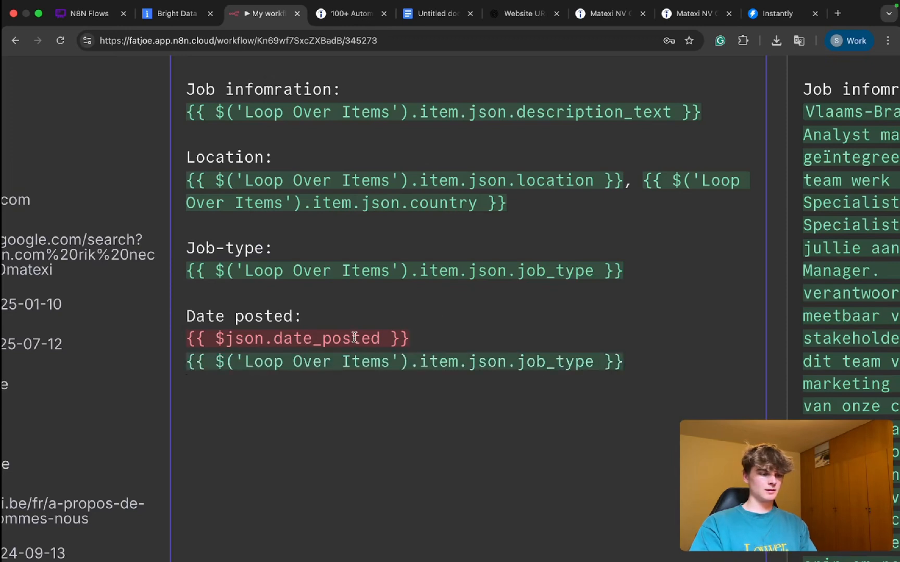
Step: Change the pasted expression's field to date_posted and delete the old {{ $json.date_posted }} line
drag(374, 338, 281, 338)
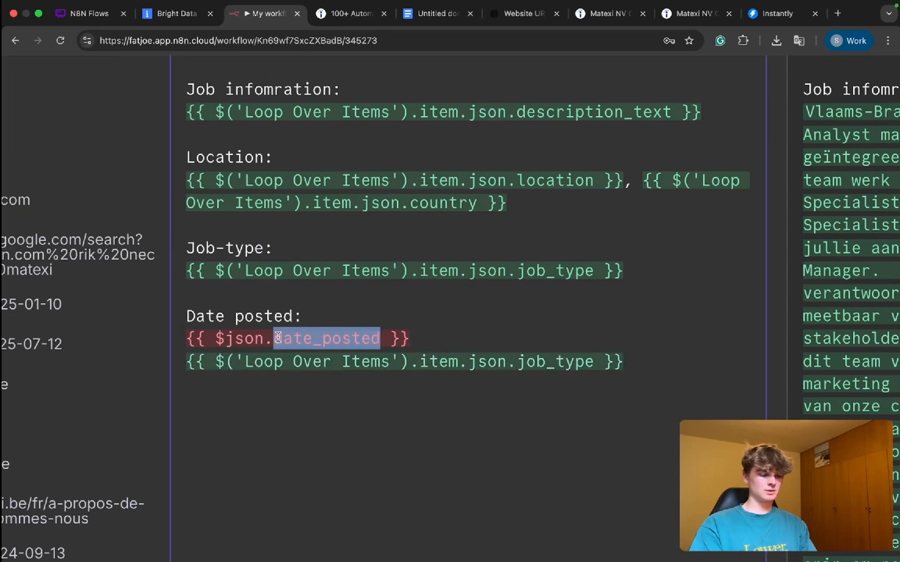
drag(589, 363, 515, 363)
text(date_posted)
key(super+BackSpace)
key(BackSpace)
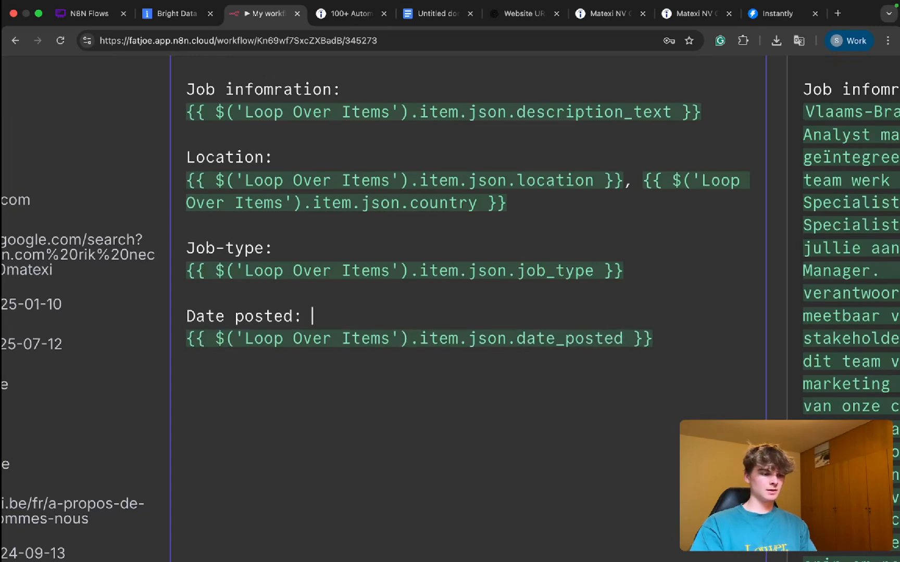
Step: Check the rendered prompt result and add a "Their Name:" label below the Date posted expression
scroll(320, 350, down, 5)
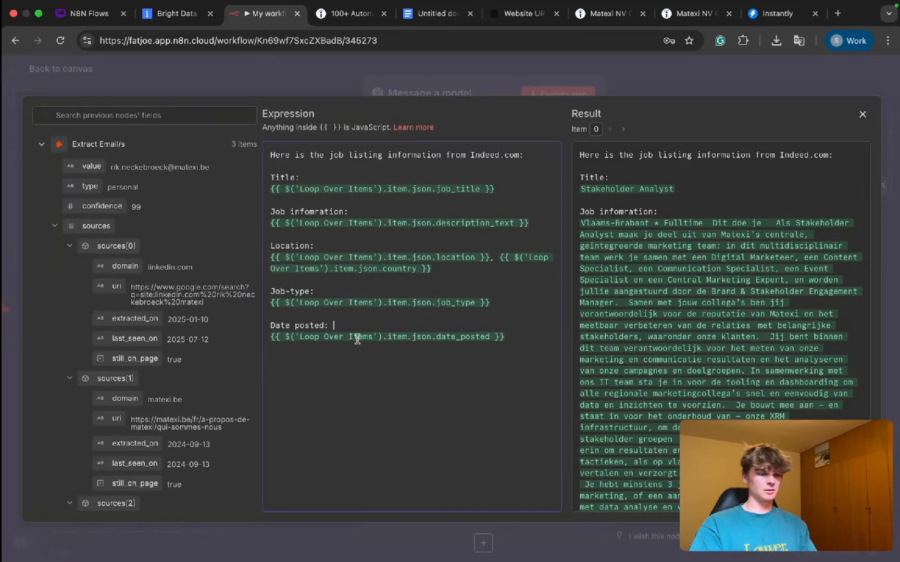
scroll(723, 241, down, 10)
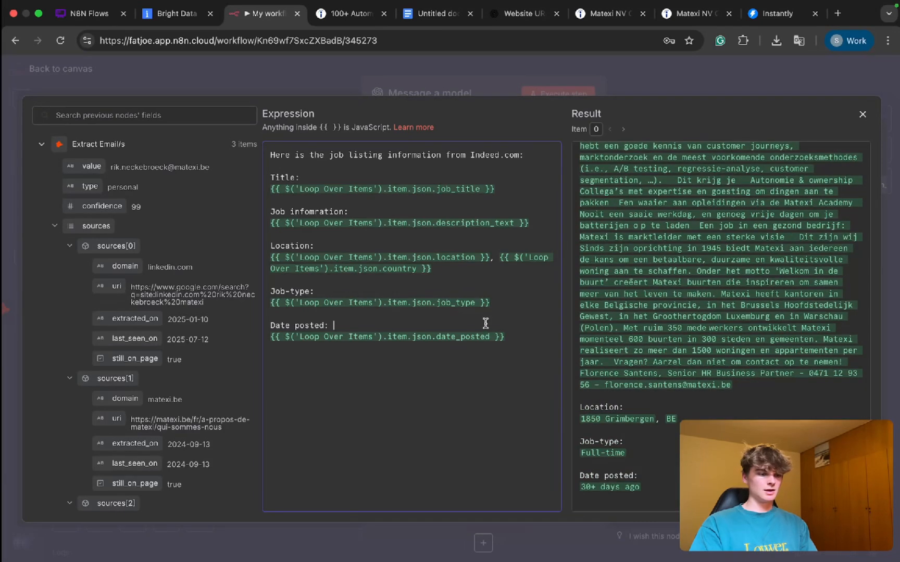
key(Return)
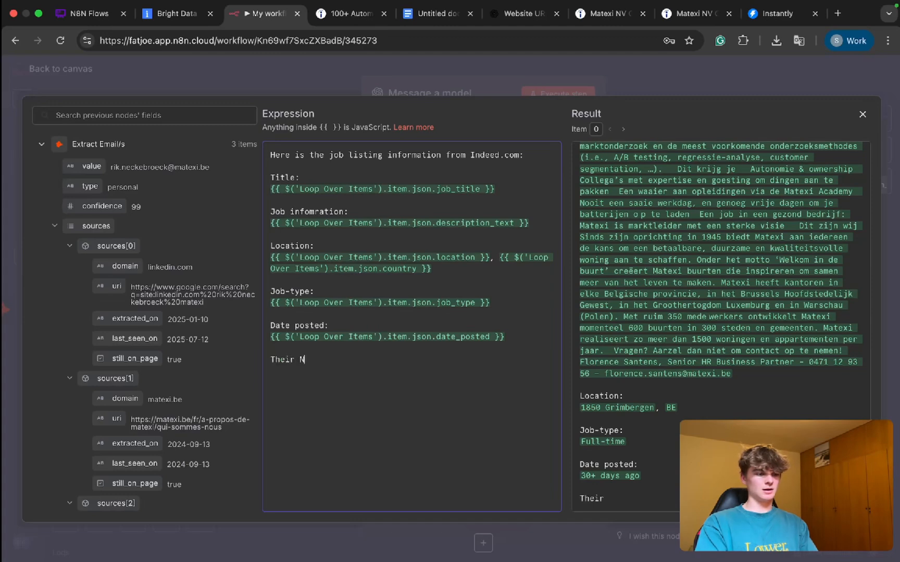
text(Their Name:)
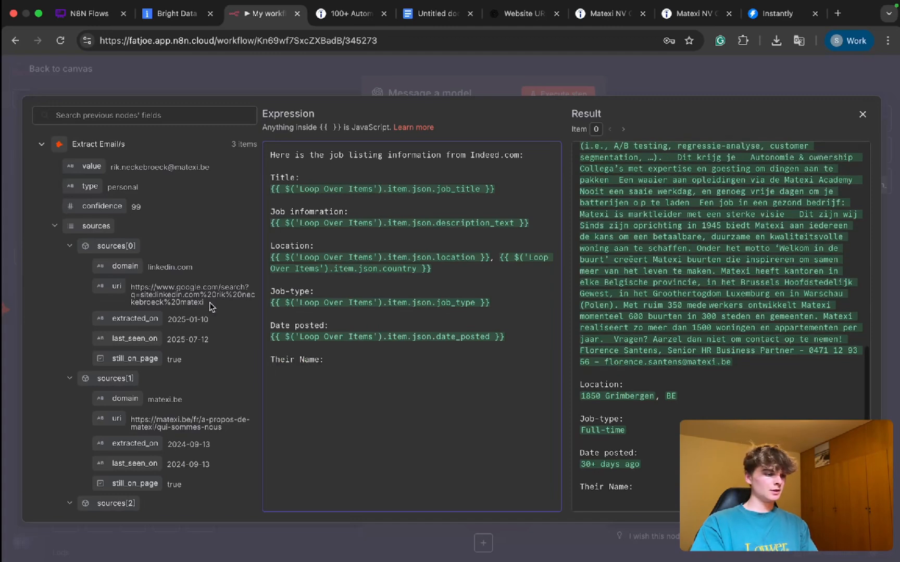
Step: Insert the first_name field from Extract Email/s below the "Their Name:" label in the prompt
scroll(60, 241, down, 5)
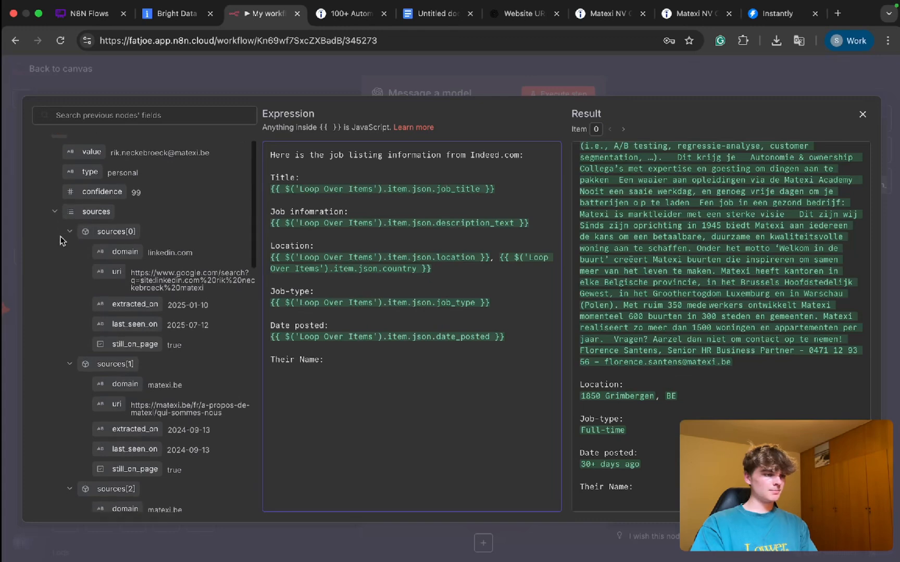
scroll(60, 240, down, 10)
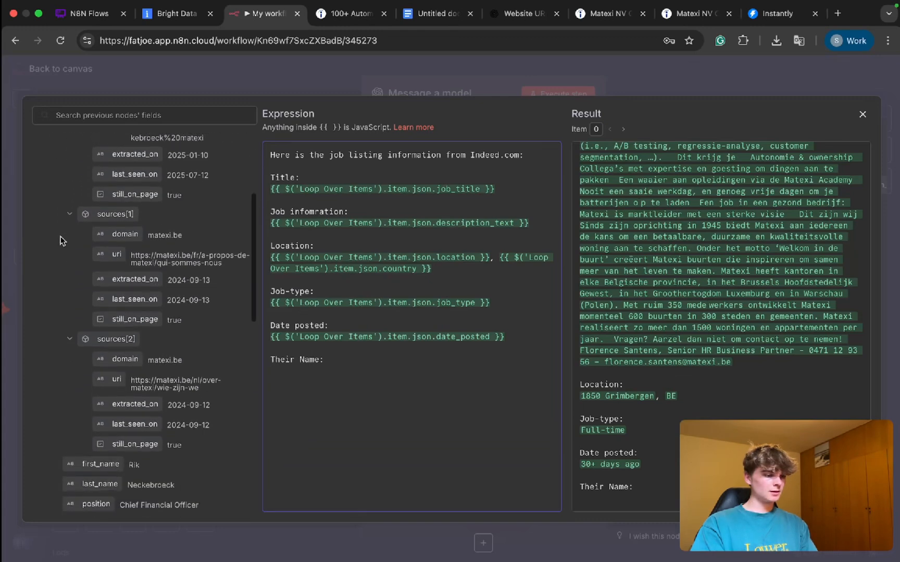
scroll(60, 241, down, 1)
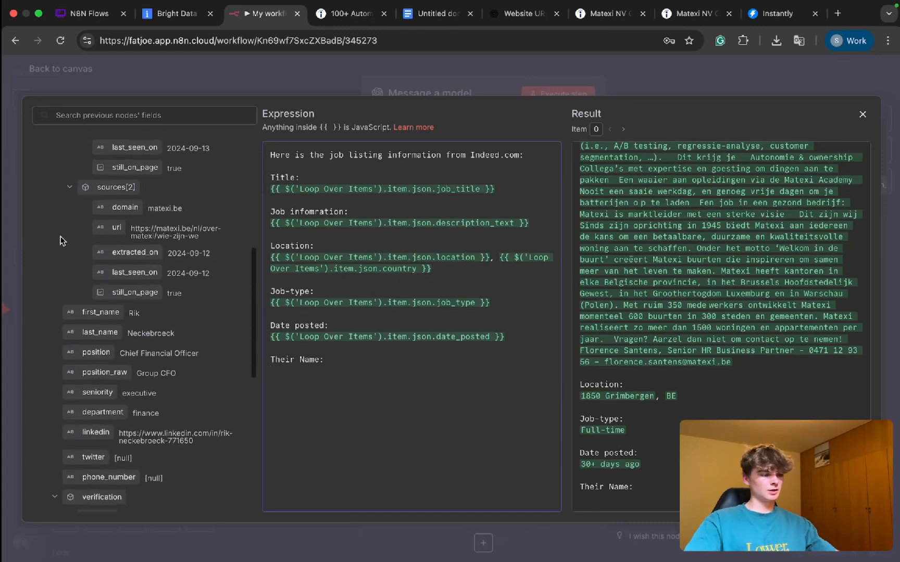
drag(85, 293, 284, 372)
click(377, 382)
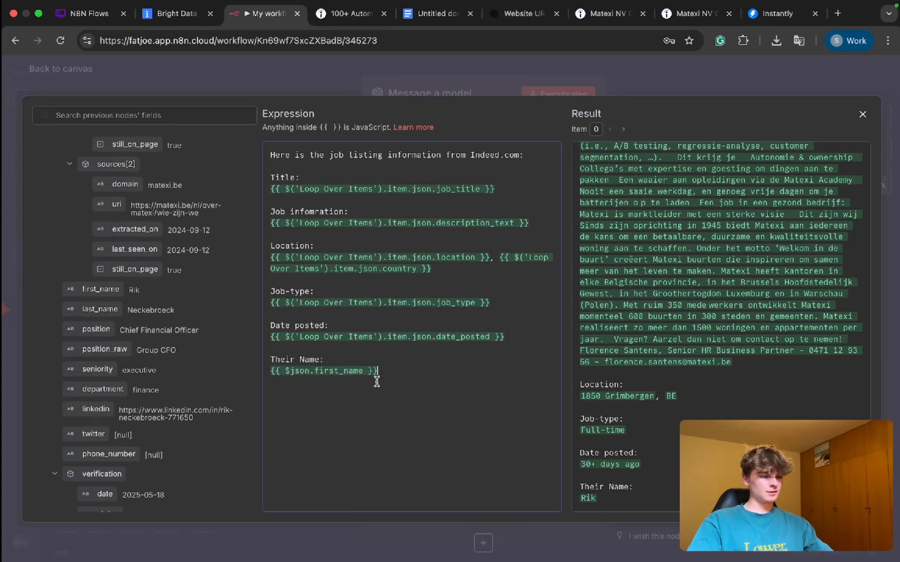
Step: Add a "Position:" label below the name expression, with the position field from Extract Email/s on the line under it
scroll(146, 404, down, 2)
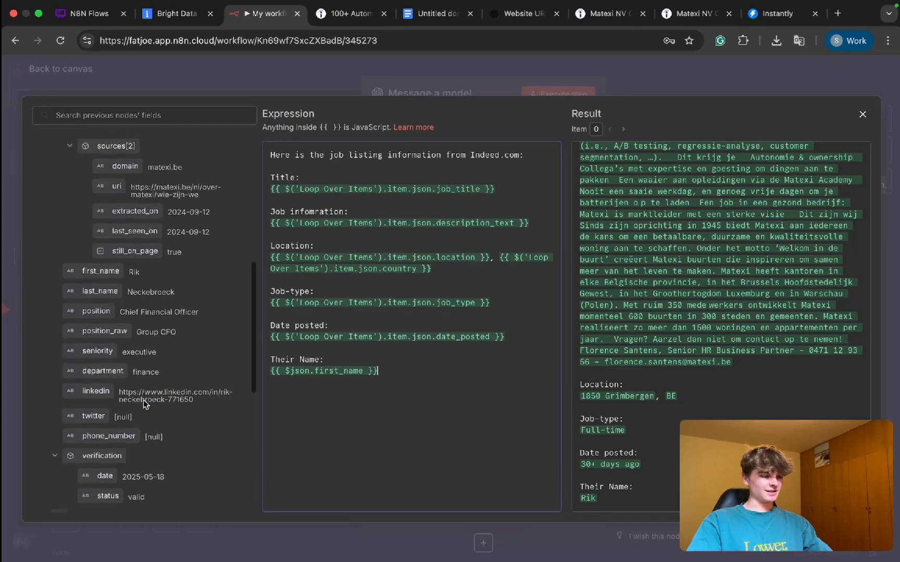
key(Return)
key(Return)
text(Position:)
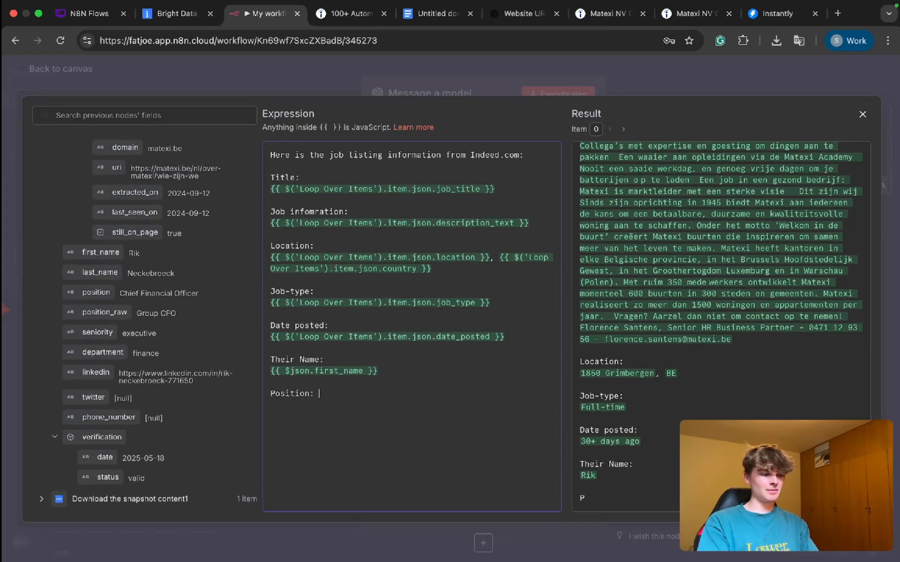
key(Return)
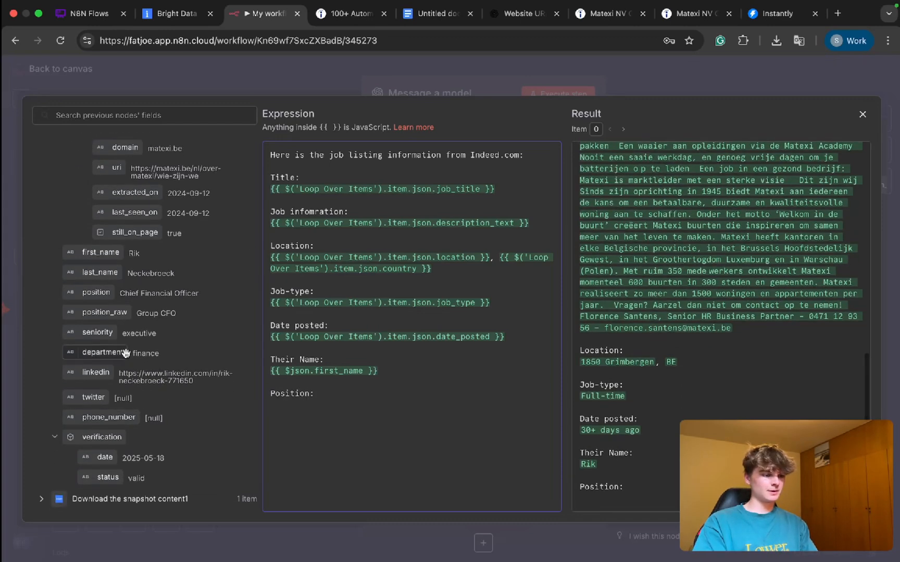
drag(96, 293, 287, 421)
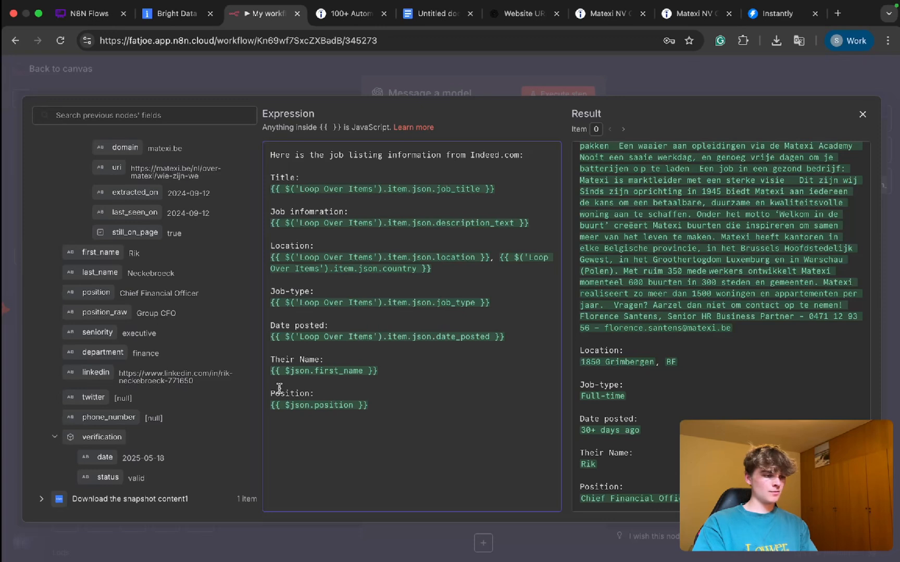
Step: Add a "Department:" label below the position expression, with the department field from Extract Email/s on the line under it
scroll(193, 394, down, 2)
key(Return)
key(Return)
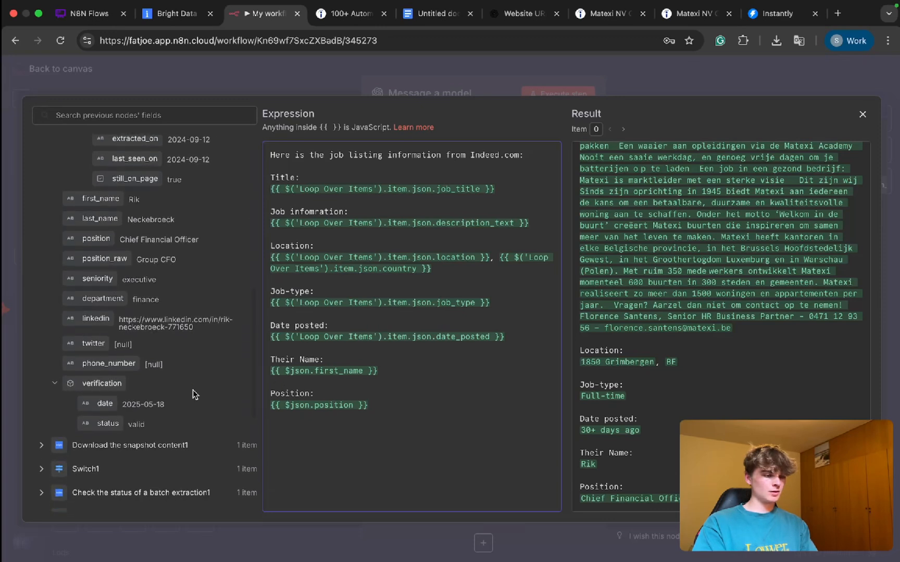
text(Depart)
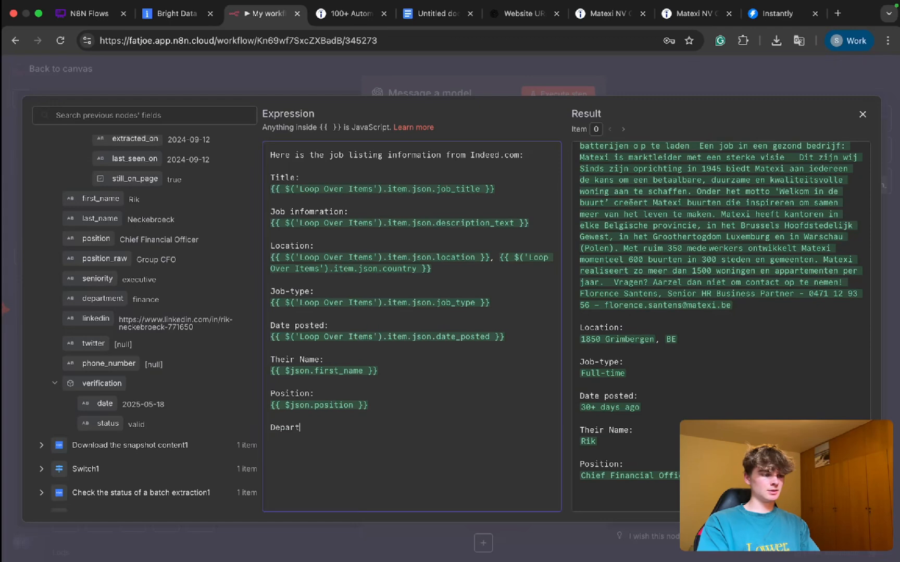
text(ment:)
key(Return)
drag(71, 299, 285, 439)
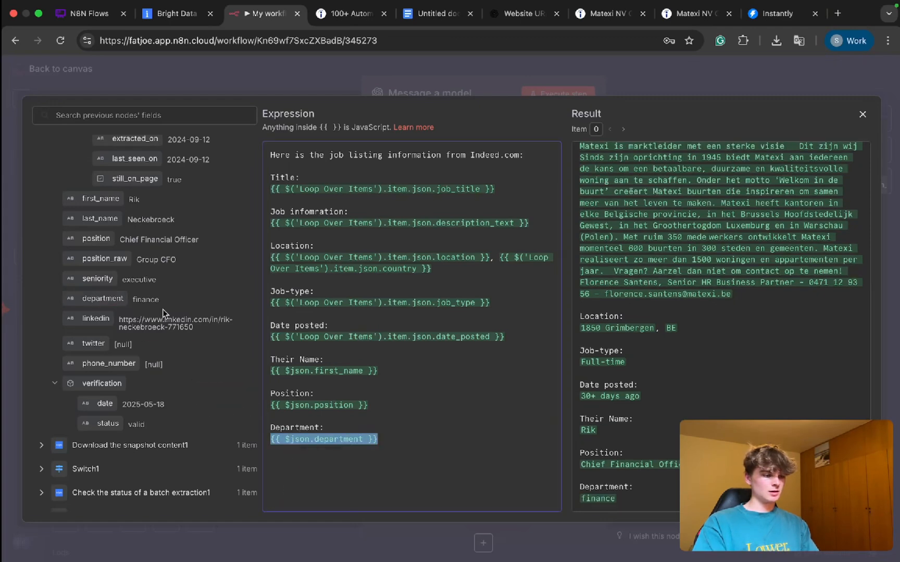
Step: Return to the canvas, unpin the Message a model output and execute the workflow with the extended prompt
scroll(162, 309, up, 10)
scroll(212, 243, up, 2)
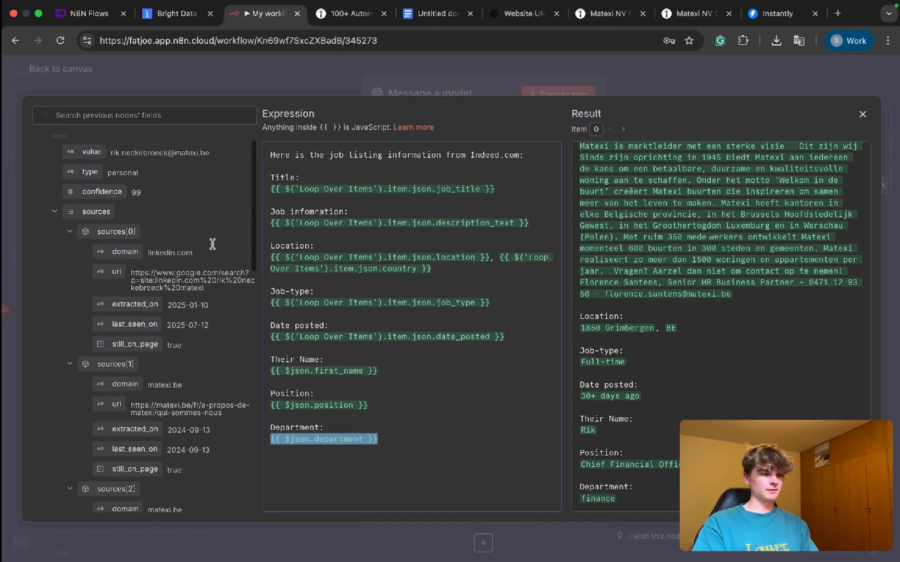
scroll(213, 243, up, 1)
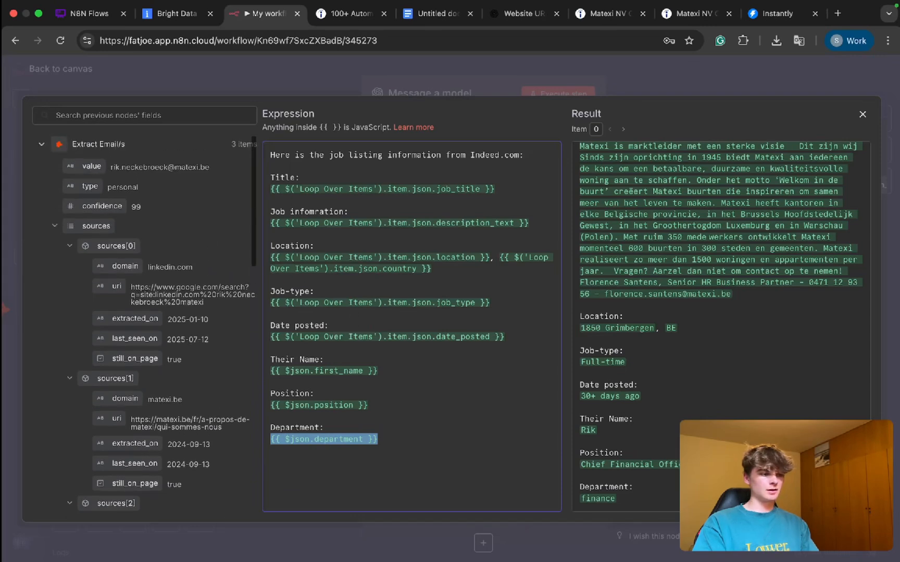
click(861, 115)
scroll(480, 179, up, 5)
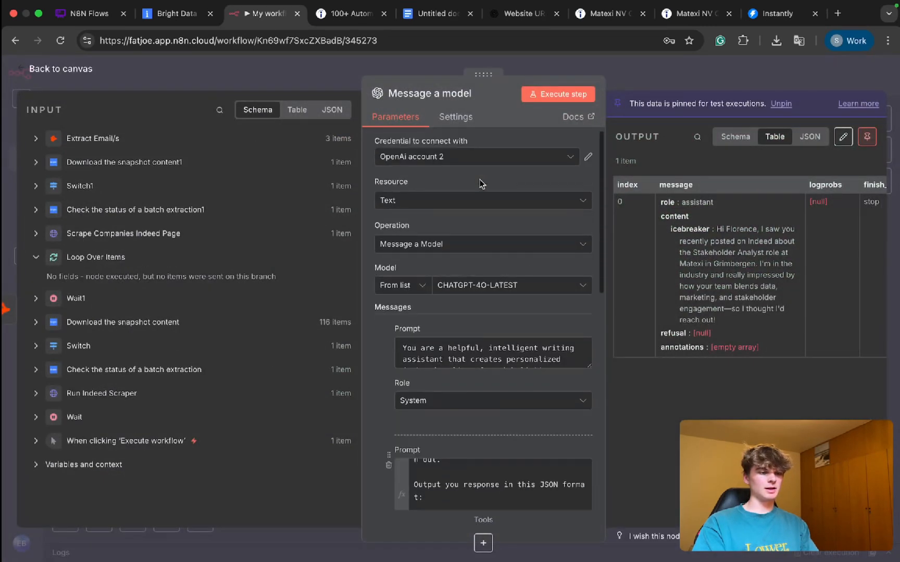
click(633, 80)
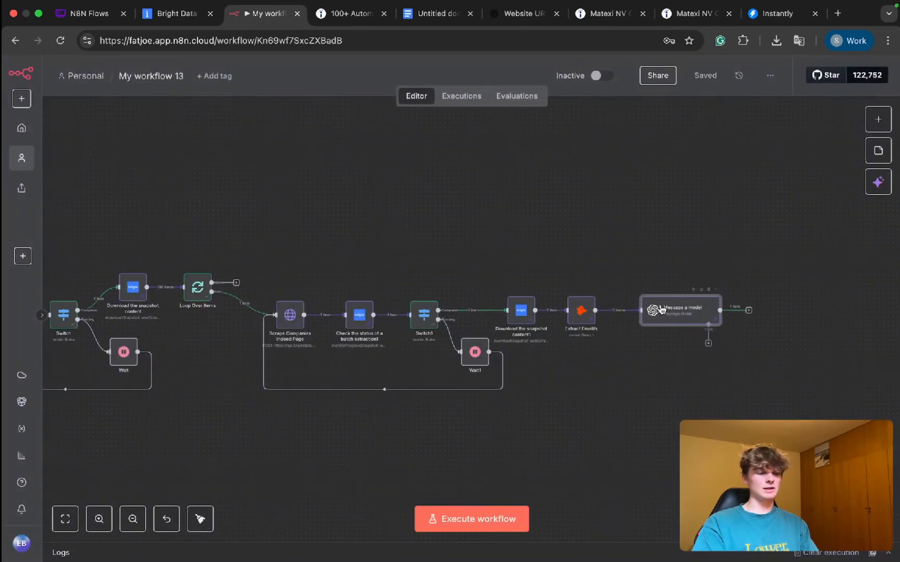
key(super+Return)
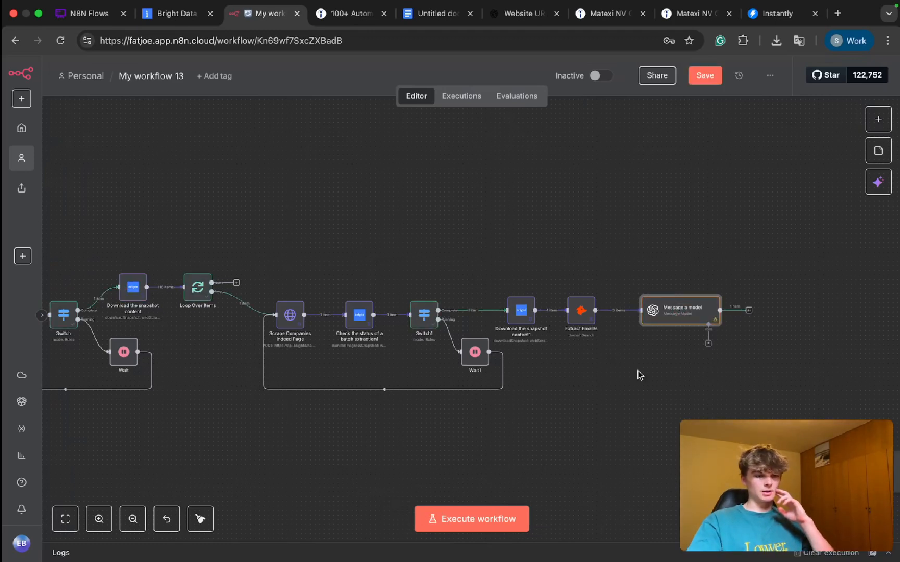
key(super+Return)
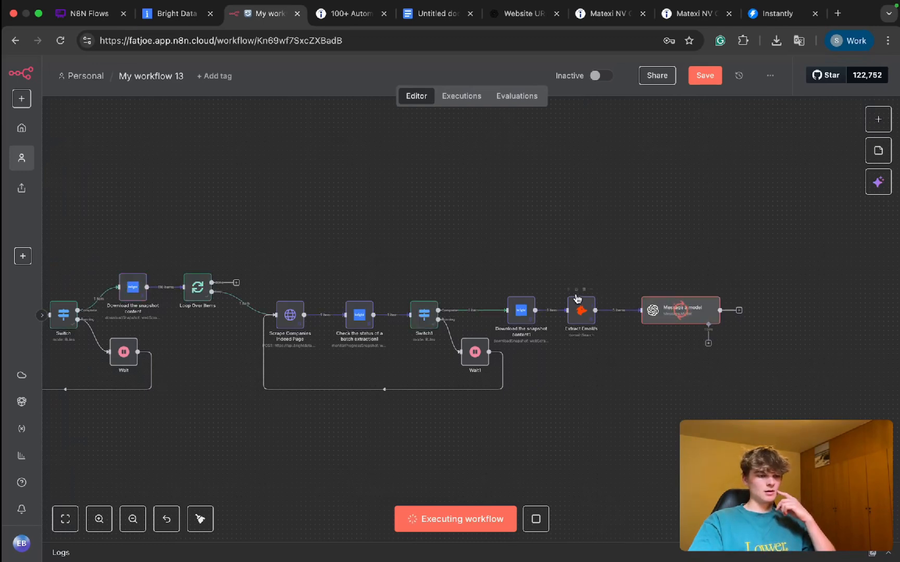
Step: Open the Message a model node and review the icebreaker generated for each contact in the output table
double_click(667, 312)
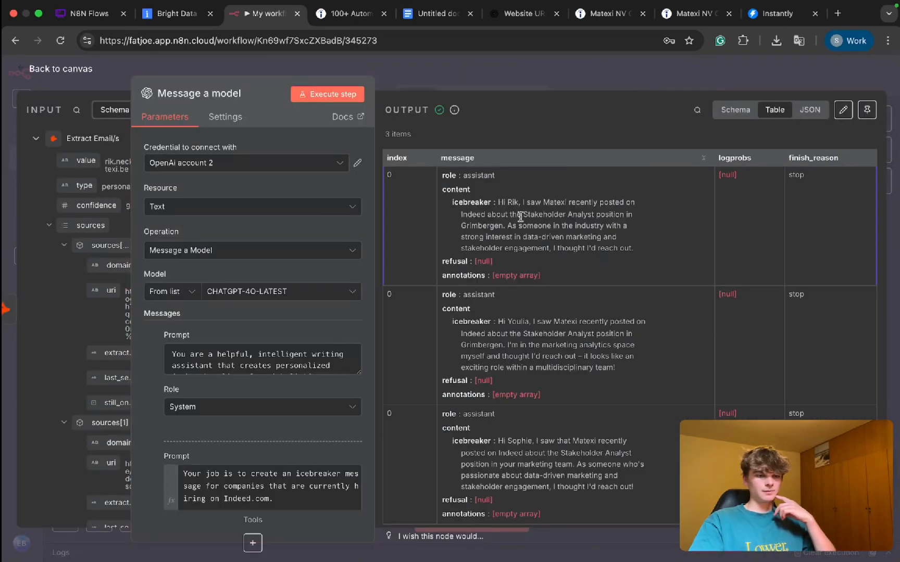
scroll(520, 217, up, 5)
scroll(520, 217, down, 3)
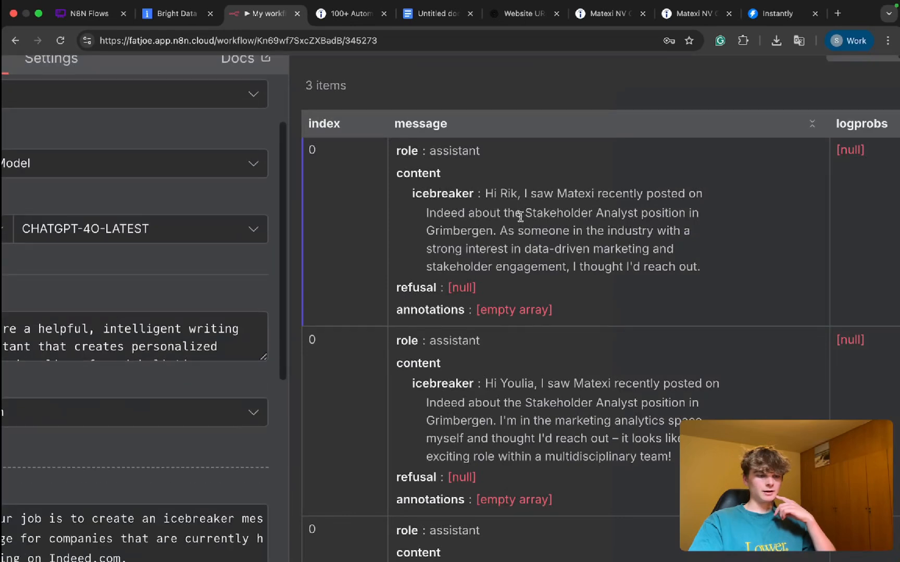
scroll(508, 384, down, 2)
scroll(508, 384, down, 2)
scroll(508, 385, down, 3)
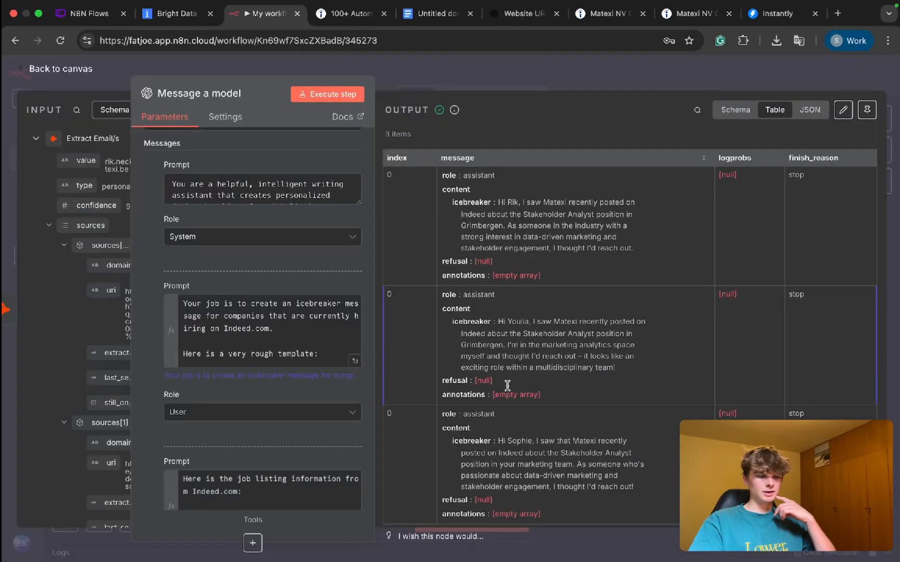
scroll(508, 385, down, 1)
drag(500, 405, 581, 449)
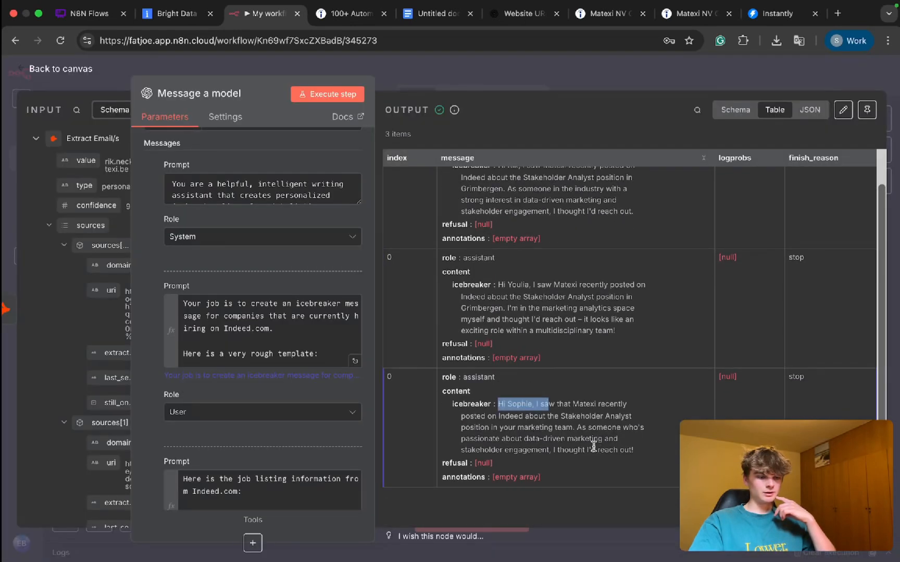
drag(510, 416, 523, 287)
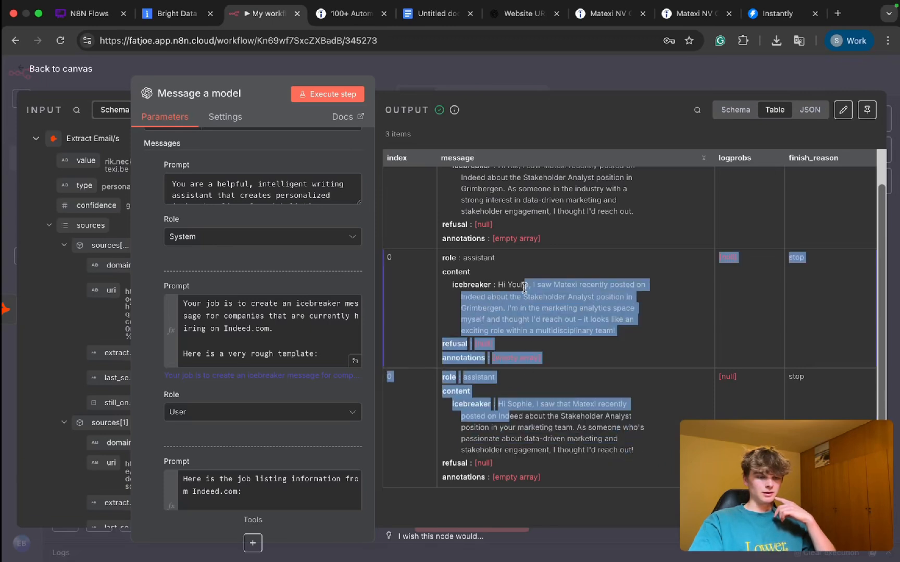
click(544, 293)
Step: Examine the wording of the first contact's icebreaker sentence by sentence and return to the canvas
scroll(545, 292, up, 1)
triple_click(545, 223)
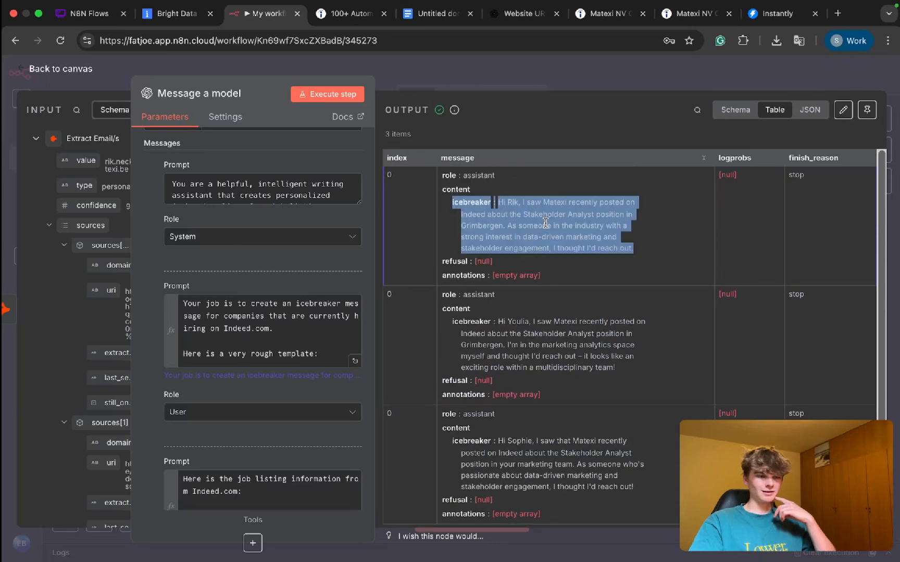
click(548, 217)
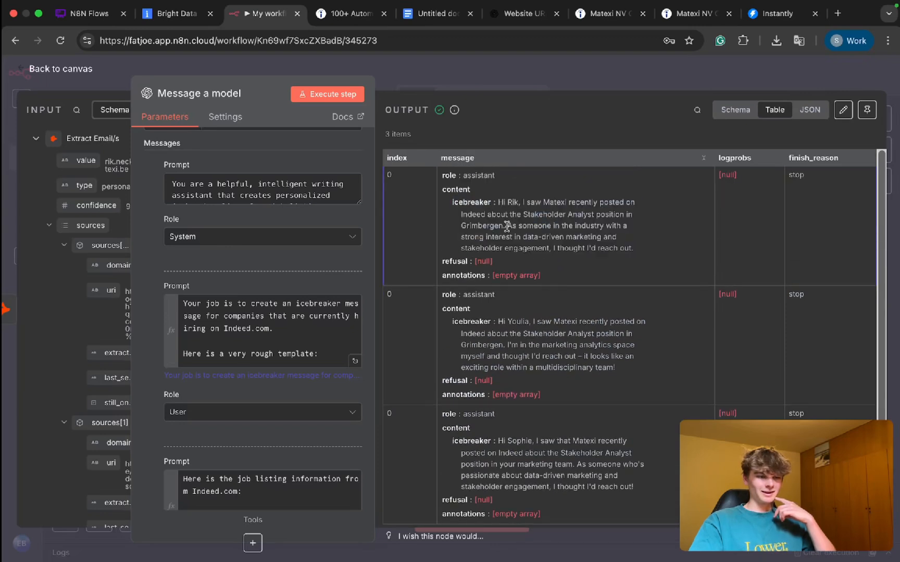
drag(506, 226, 504, 201)
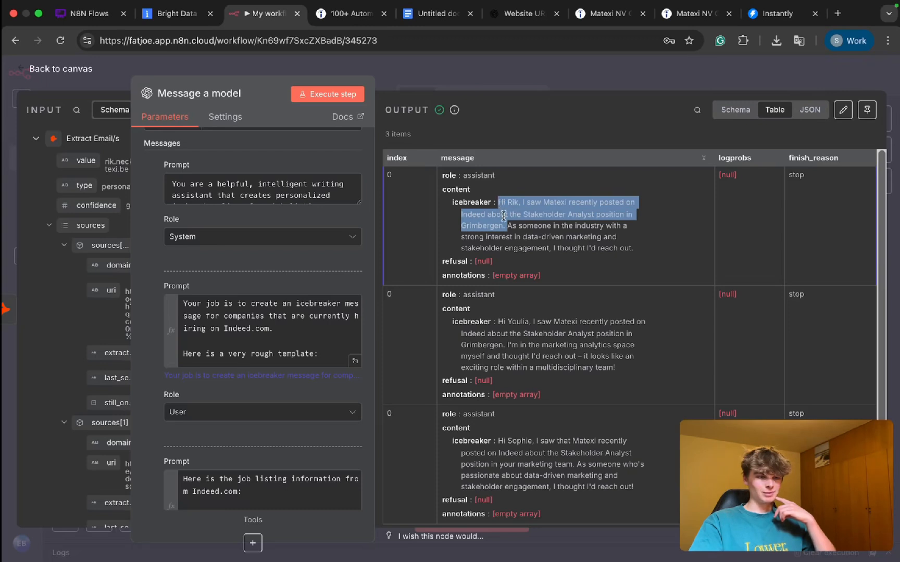
drag(508, 214, 627, 255)
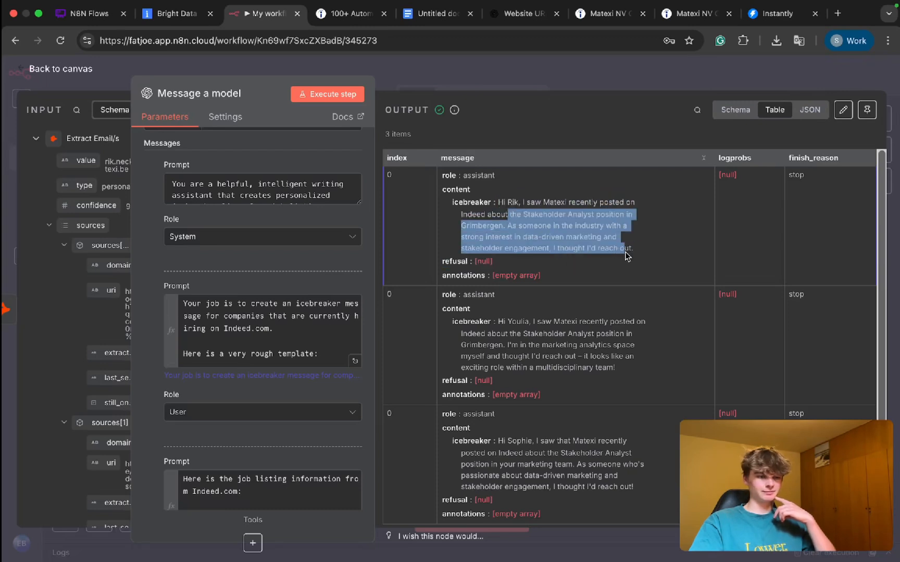
click(476, 86)
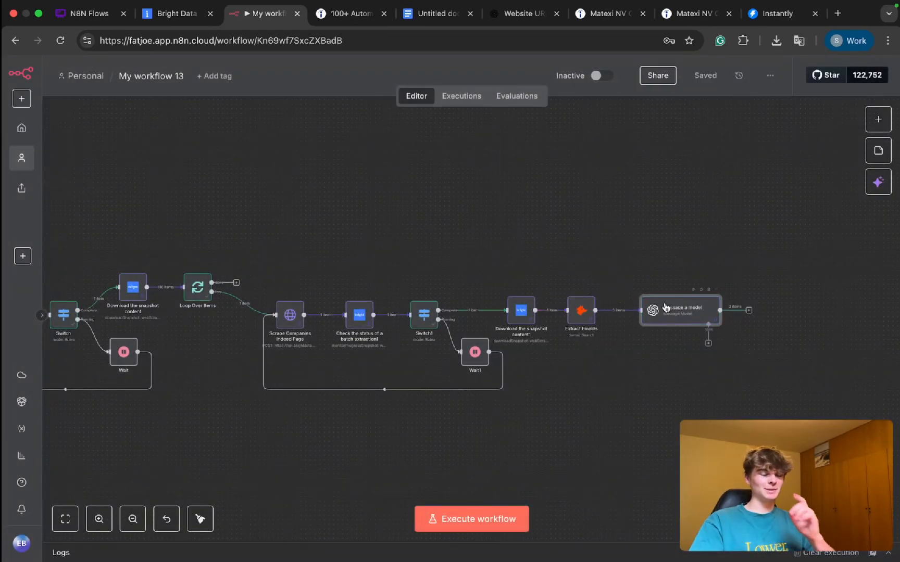
double_click(664, 308)
drag(252, 71, 449, 73)
click(599, 76)
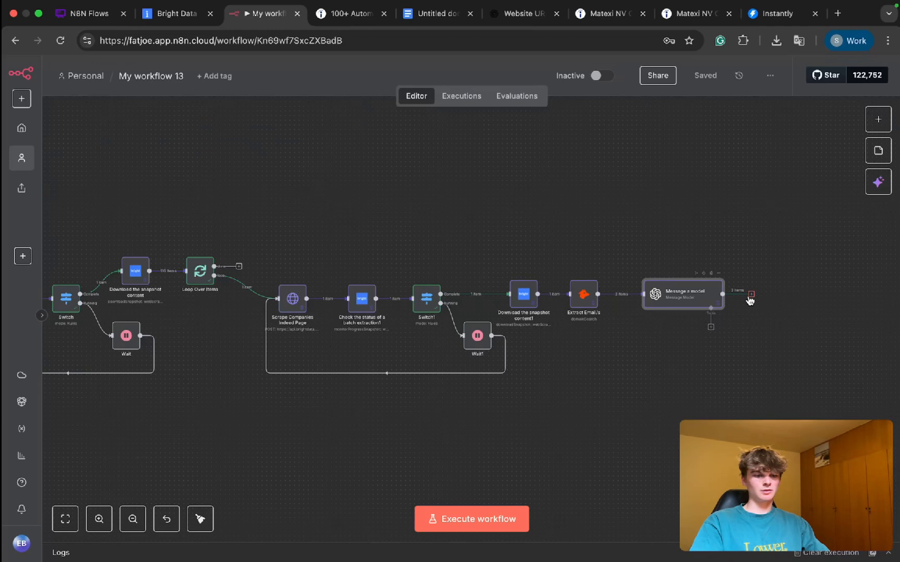
Step: Connect the Message a model output back to the Loop Over Items input, move the node lower and save the workflow
drag(747, 307, 194, 290)
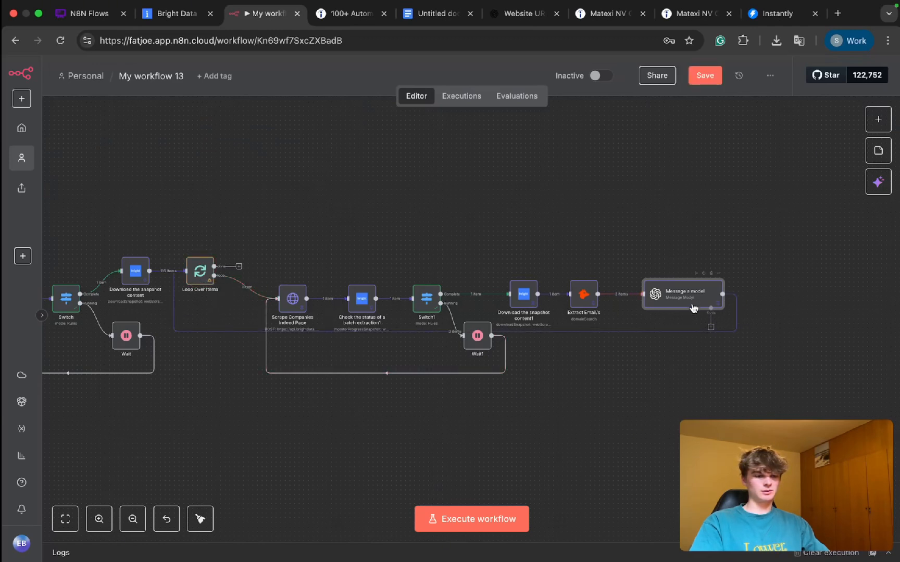
drag(692, 299, 692, 348)
key(super+s)
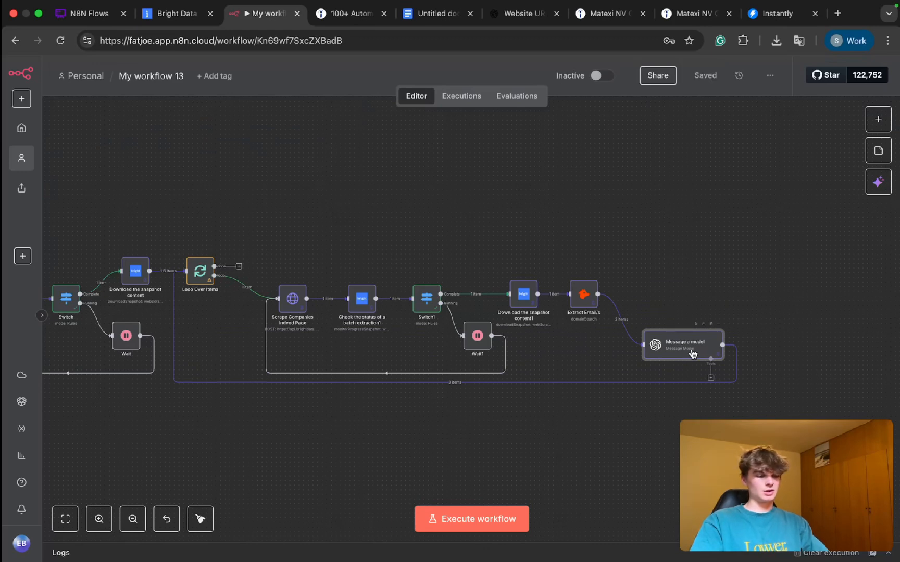
Step: Execute the workflow to test the closed Loop Over Items loop
key(super+Return)
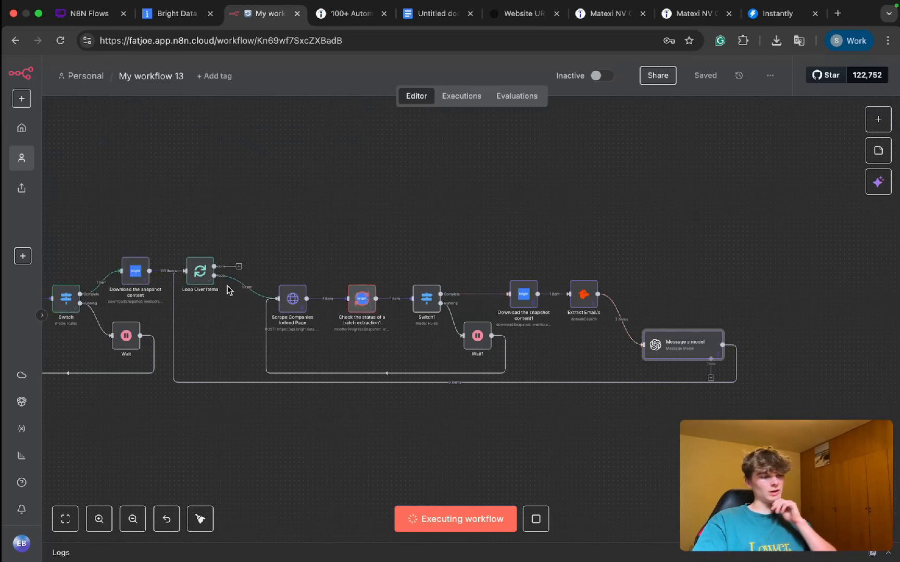
scroll(227, 289, up, 5)
scroll(227, 288, down, 4)
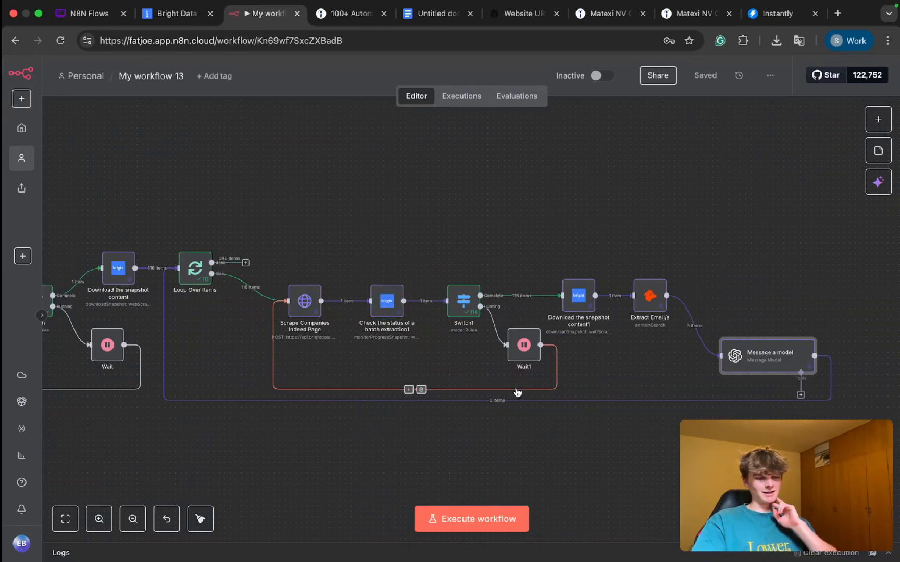
Step: Insert an Aggregate node on the connection from Message a model to Loop Over Items and close its settings
scroll(517, 393, up, 5)
click(466, 412)
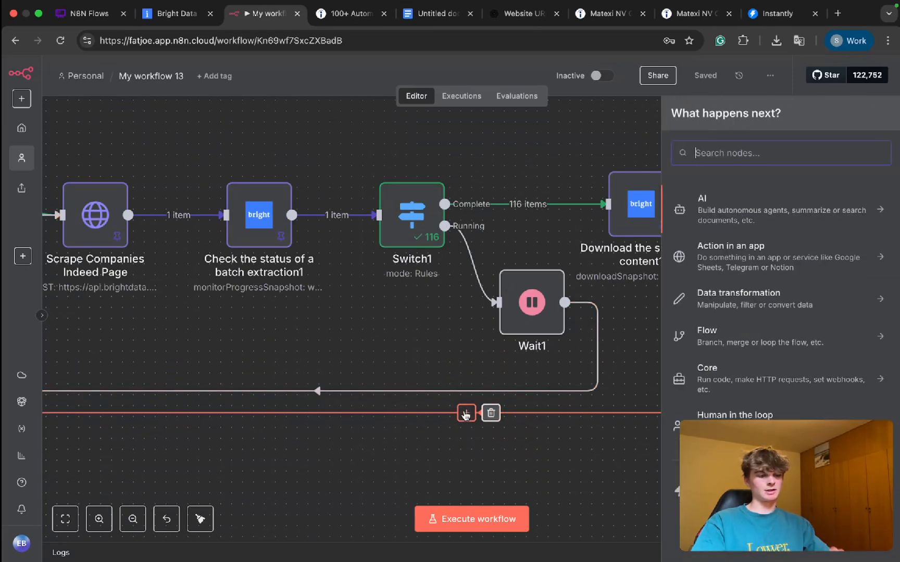
text(agg)
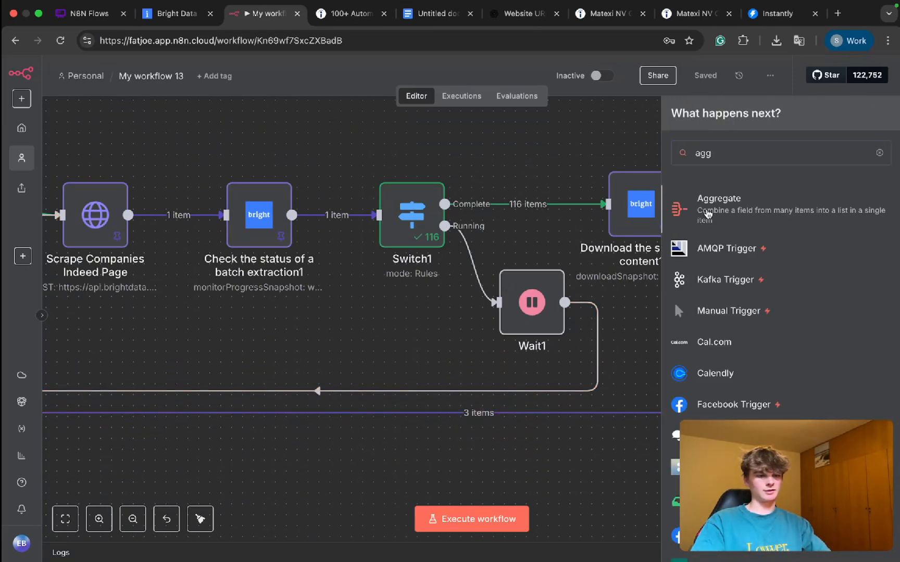
key(Return)
click(647, 82)
scroll(612, 406, right, 5)
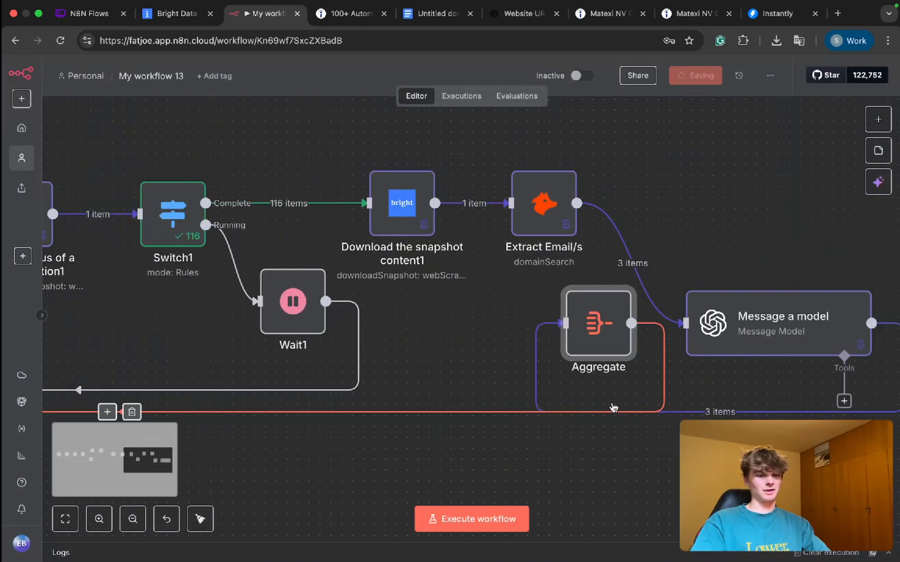
Step: Reposition the Aggregate node to the right of the Message a model node and save the workflow
scroll(612, 406, down, 3)
drag(592, 348, 485, 391)
scroll(692, 416, up, 2)
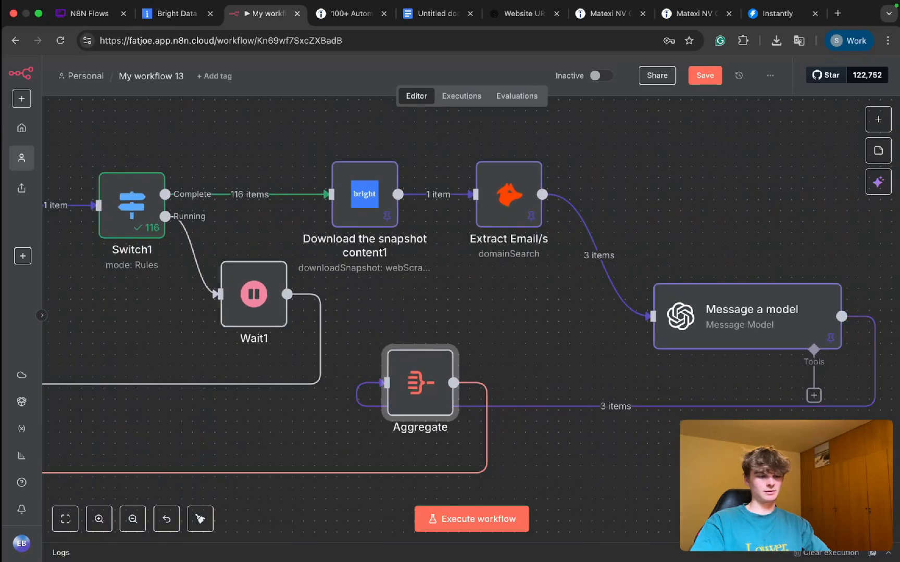
scroll(654, 476, up, 3)
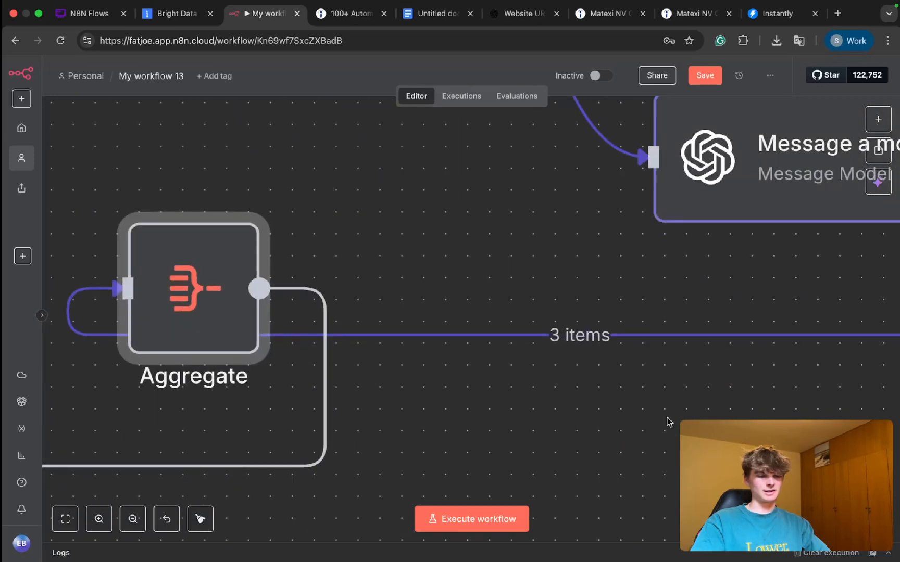
scroll(569, 432, left, 5)
scroll(570, 433, down, 3)
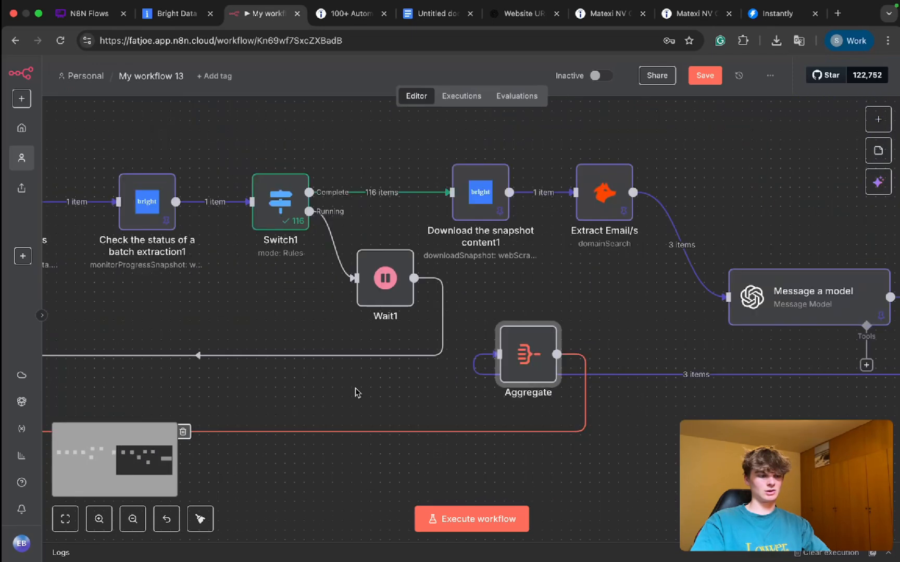
scroll(295, 412, down, 3)
scroll(453, 482, left, 2)
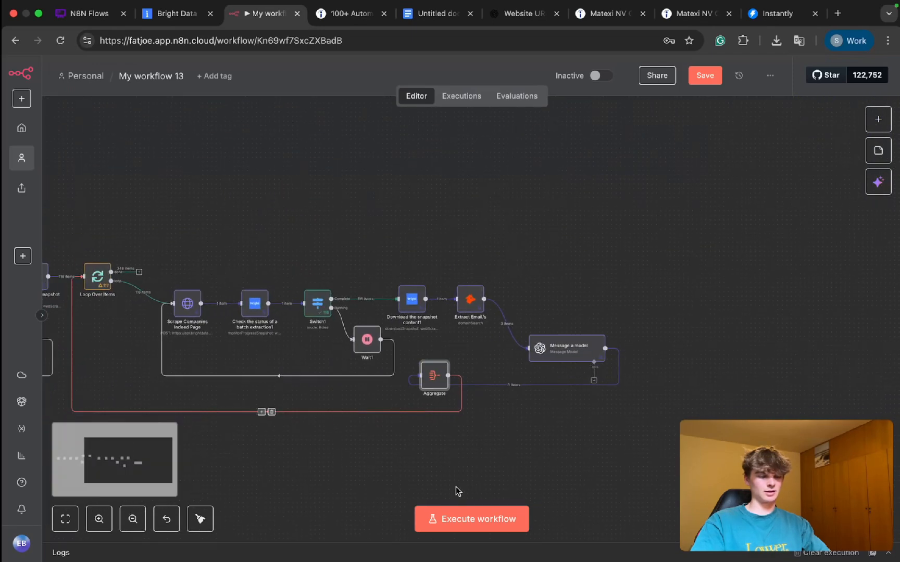
drag(426, 379, 664, 353)
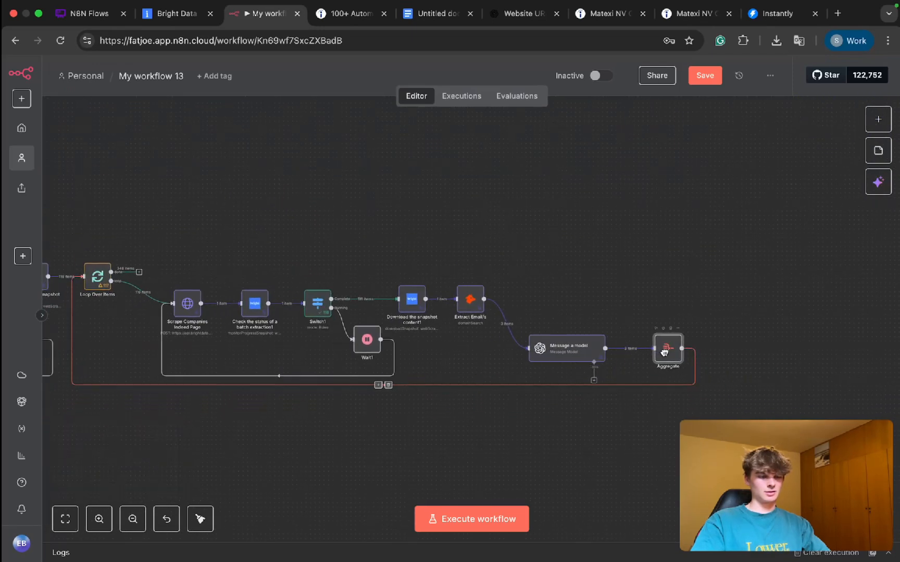
click(492, 450)
key(ctrl+s)
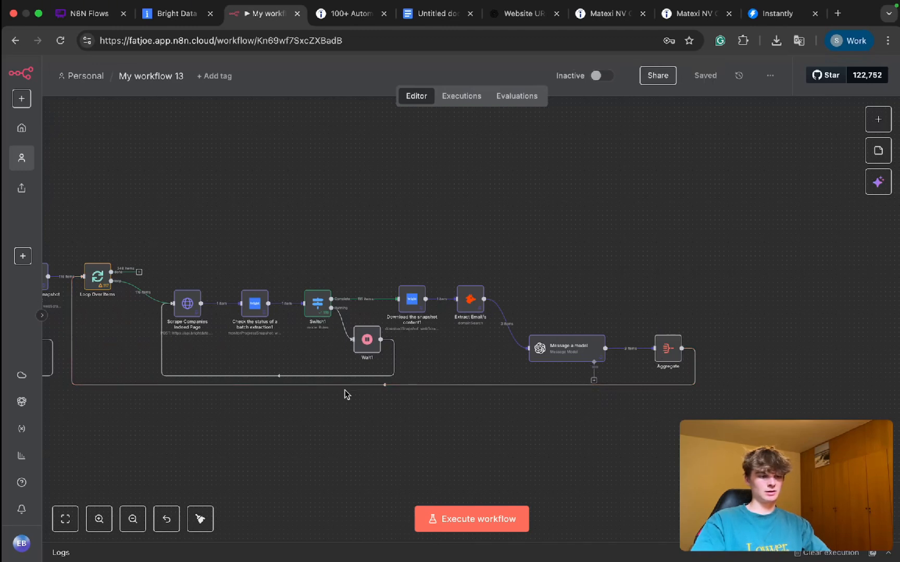
Step: Insert a Wait node of 3 seconds on the connection from Aggregate to Loop Over Items and save the workflow
click(379, 385)
text(wait)
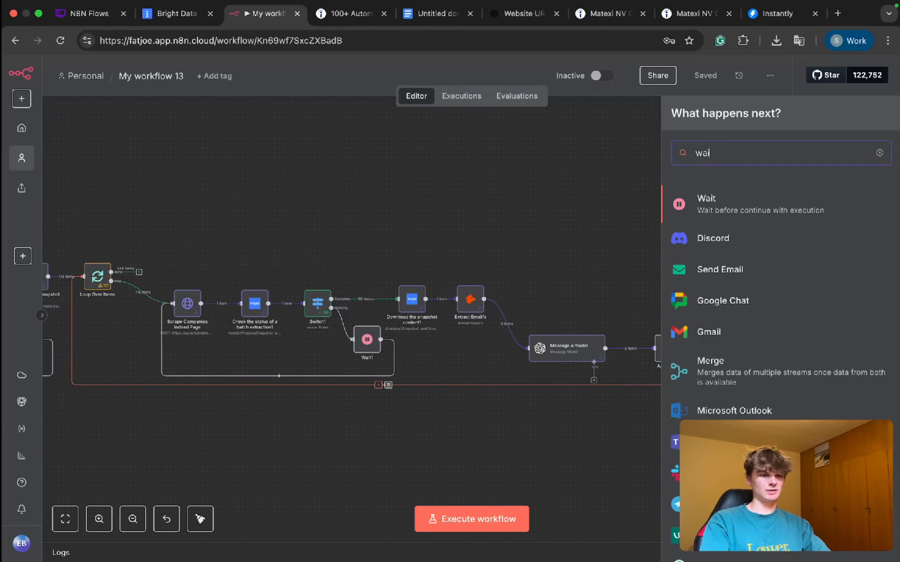
click(720, 208)
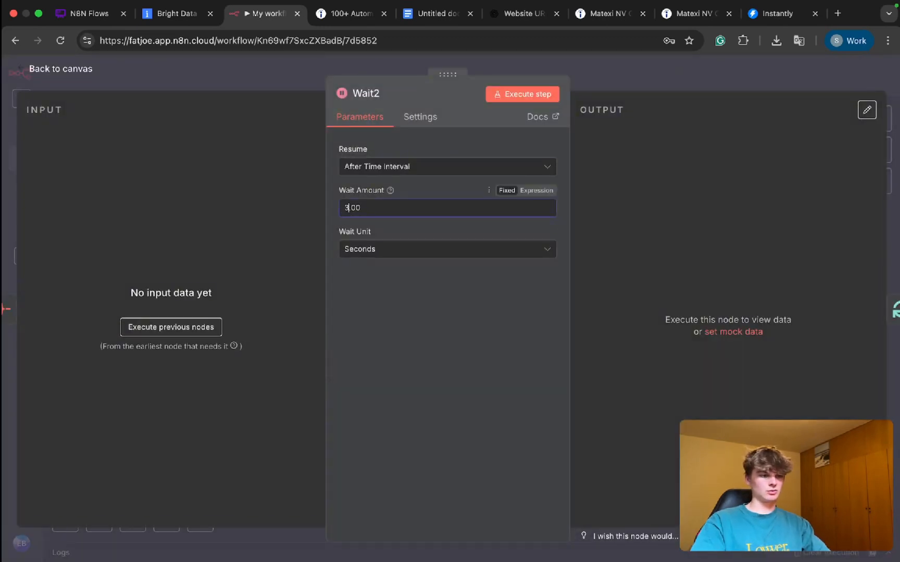
click(658, 70)
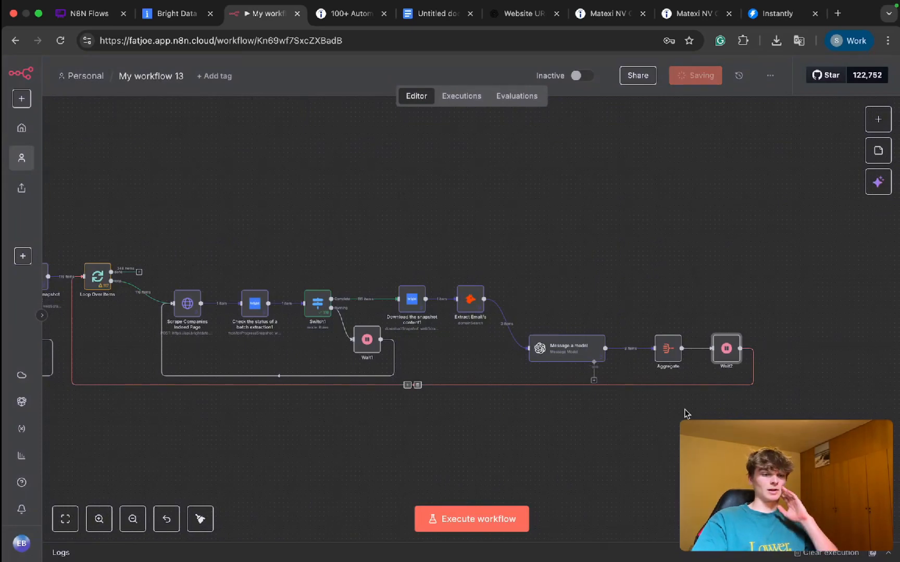
key(Return)
click(647, 77)
Step: Execute the workflow, follow the items through the Loop Over Items cycle, and stop the execution after several iterations
key(super+Return)
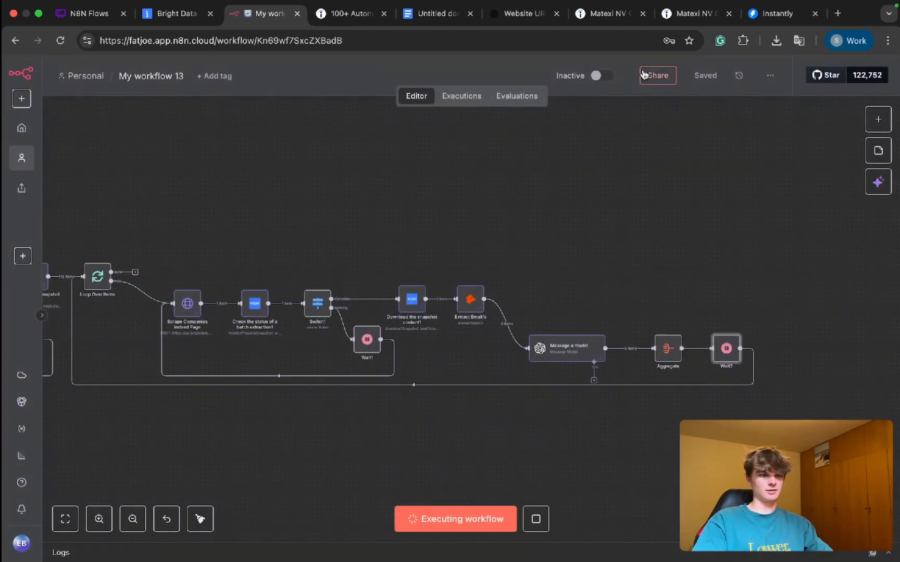
scroll(522, 370, left, 2)
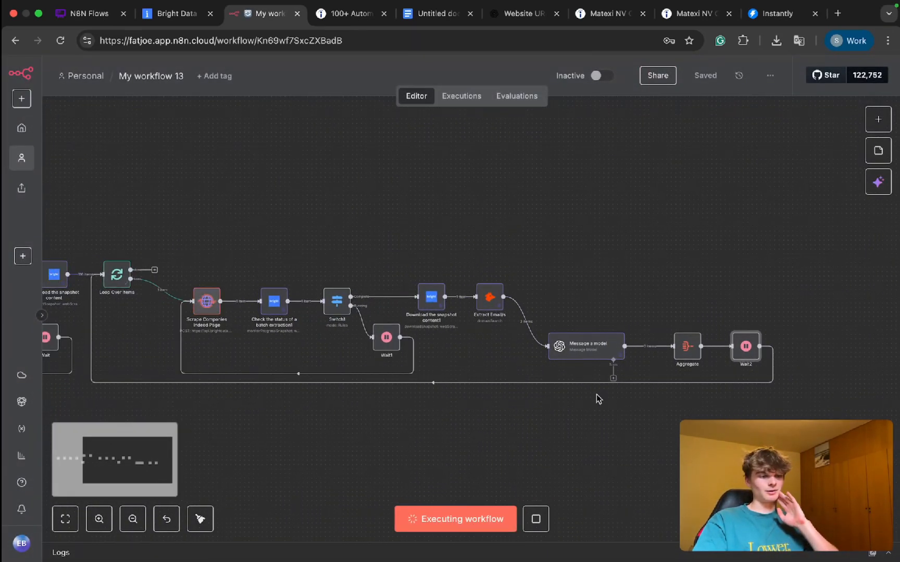
scroll(596, 396, left, 2)
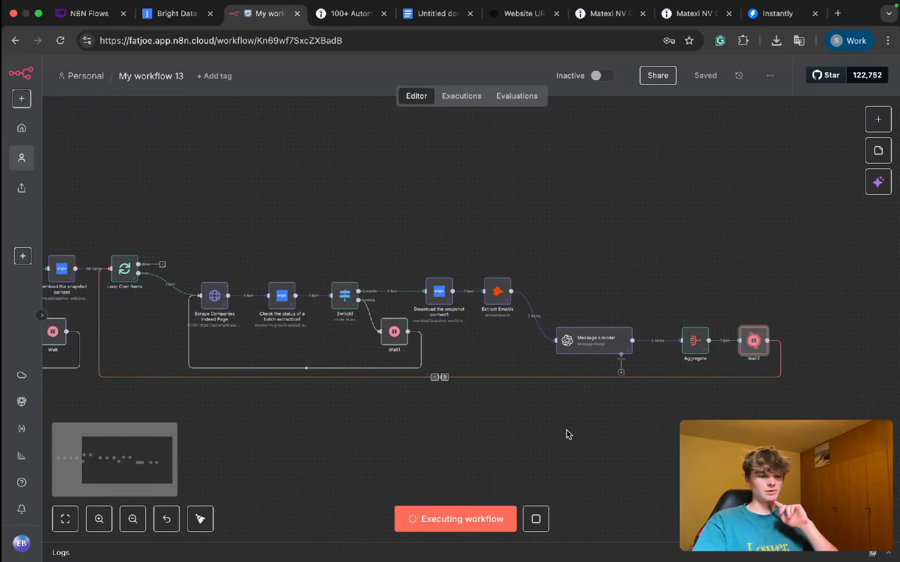
scroll(642, 426, up, 2)
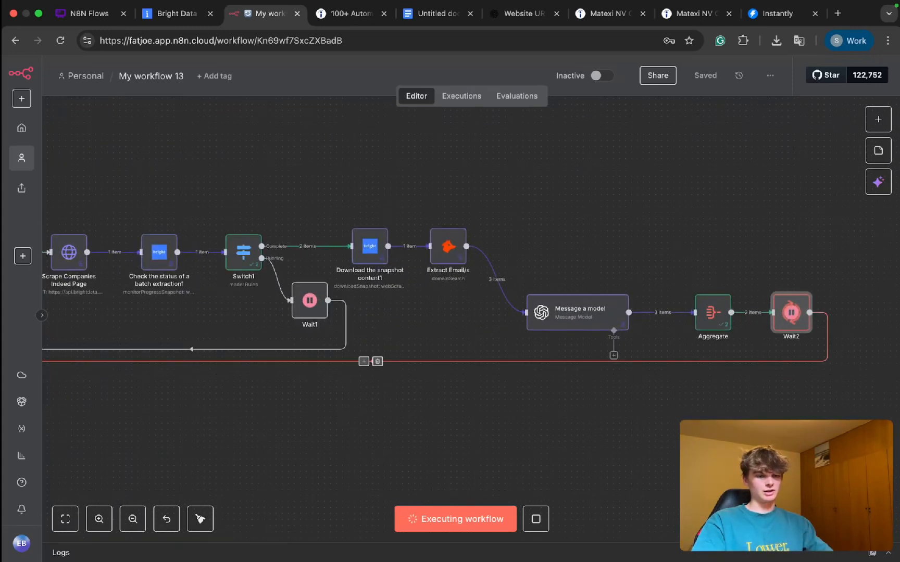
scroll(733, 328, up, 2)
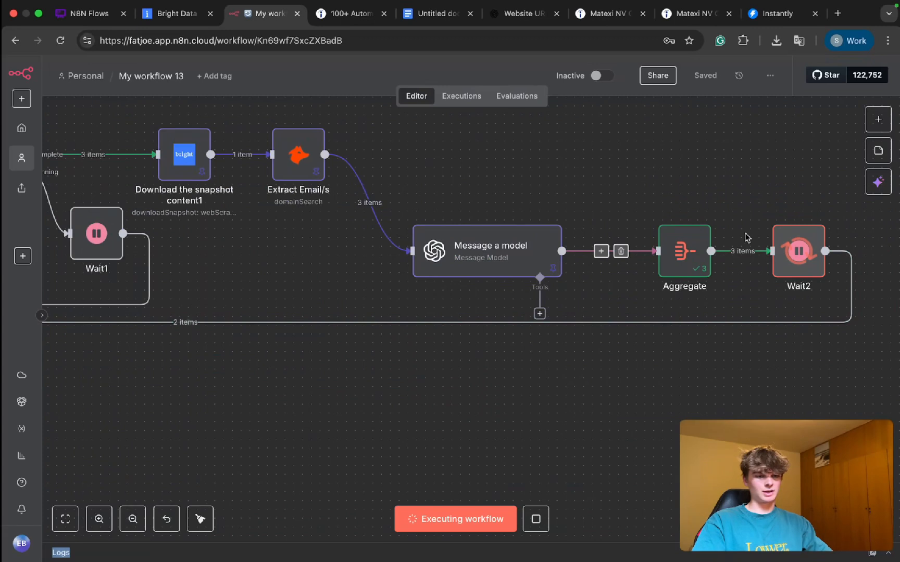
scroll(390, 360, down, 3)
scroll(212, 331, up, 4)
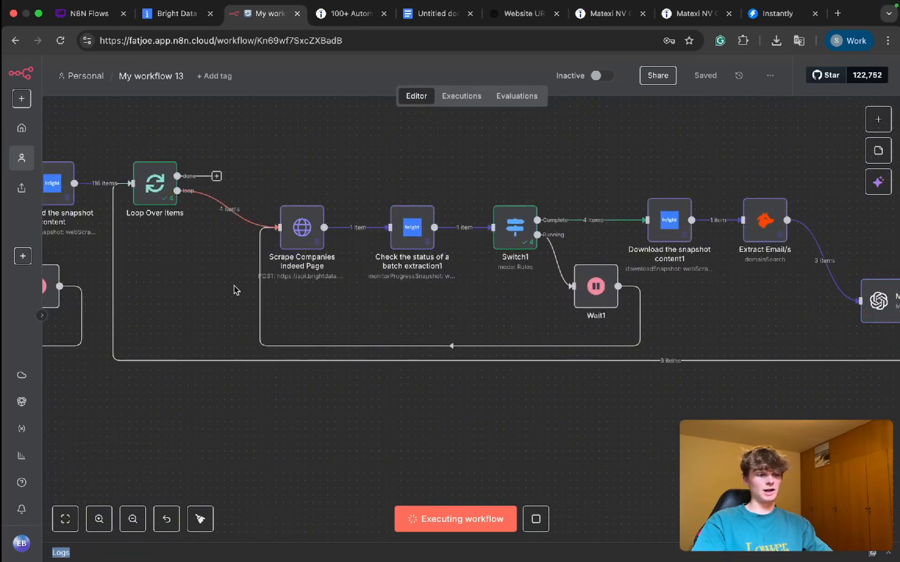
scroll(239, 301, down, 3)
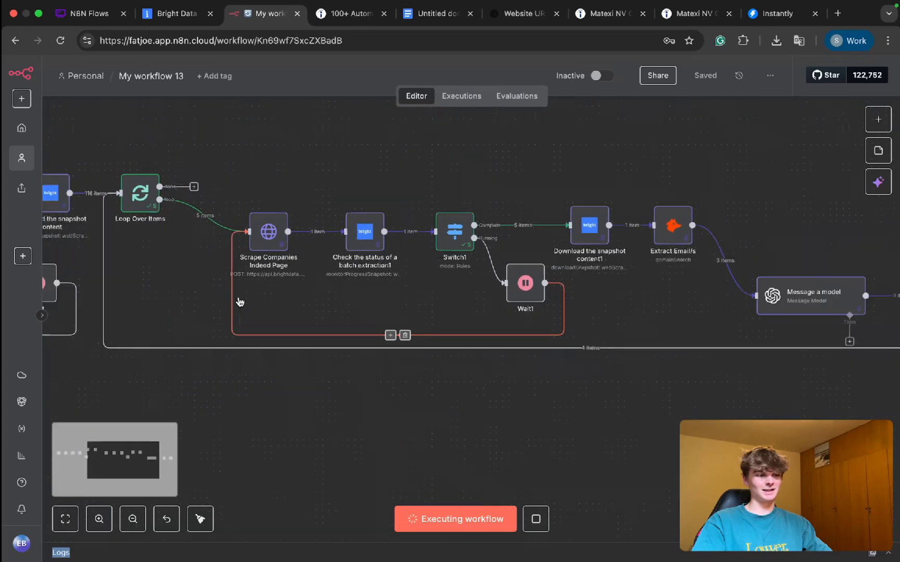
scroll(594, 364, right, 3)
click(538, 528)
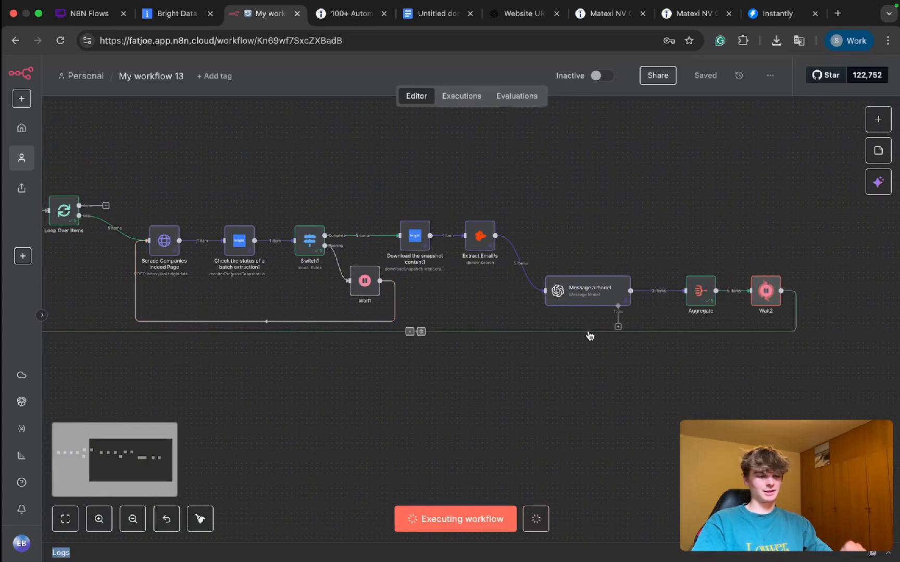
Step: Shift the Aggregate and Wait2 nodes slightly closer to the Message a model node
scroll(437, 370, left, 1)
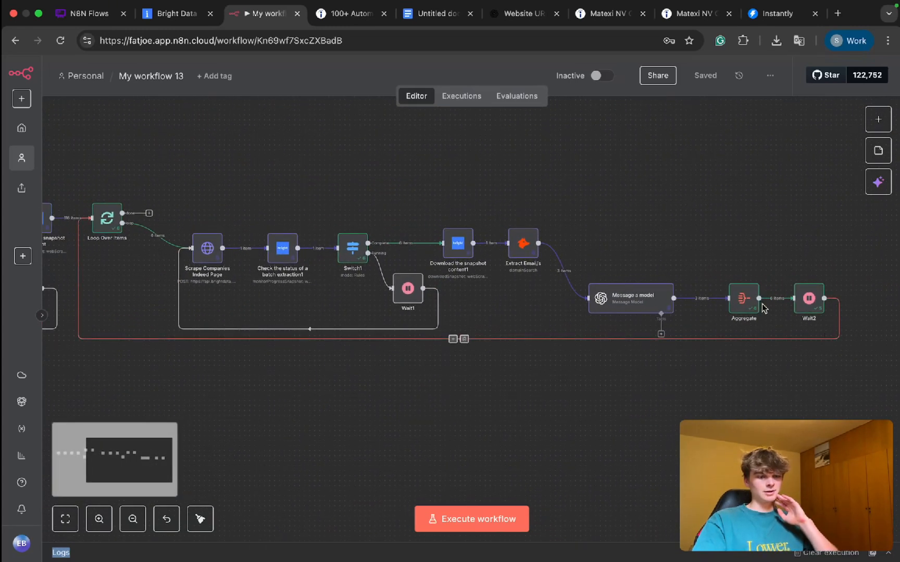
drag(744, 301, 733, 301)
drag(807, 302, 801, 300)
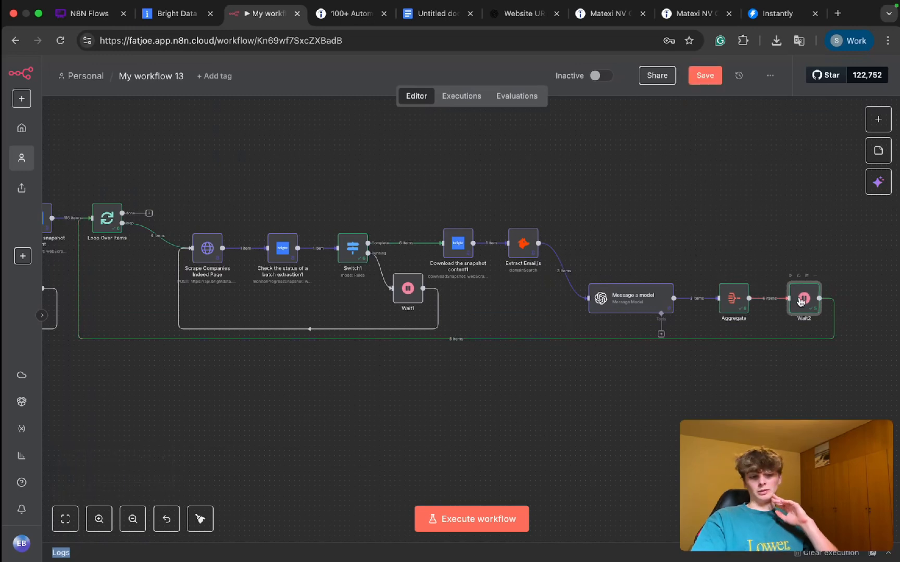
click(770, 262)
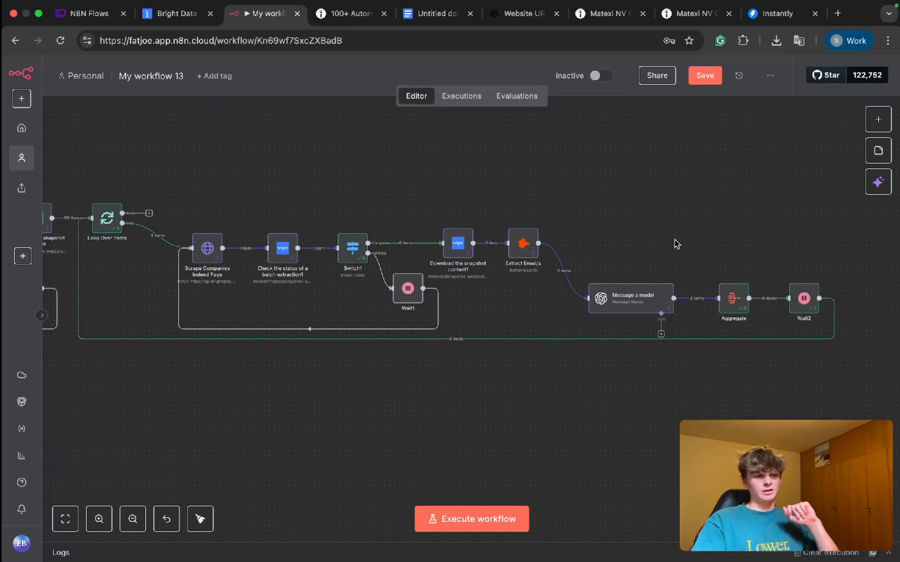
Step: Set the Wait2 node's wait amount to 5 seconds, return to the canvas and save the workflow
double_click(805, 300)
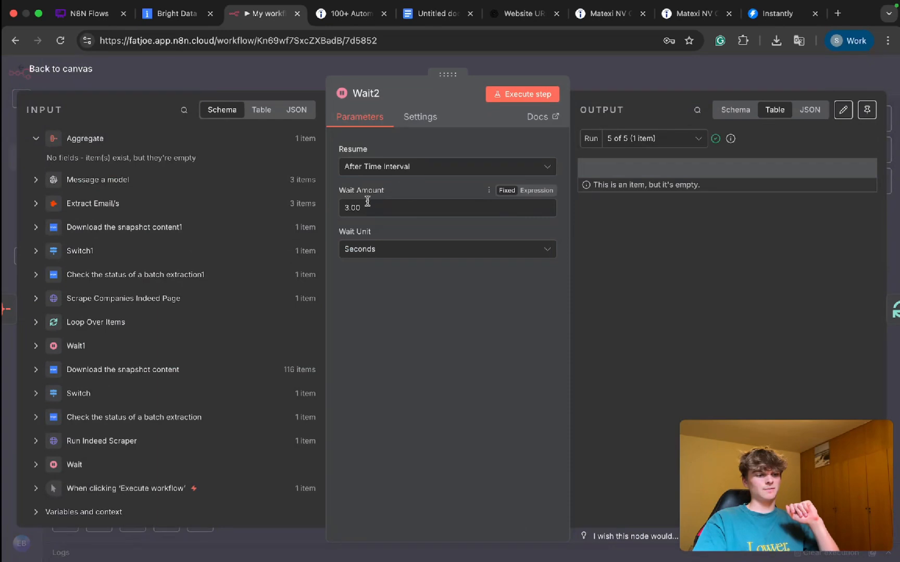
click(345, 208)
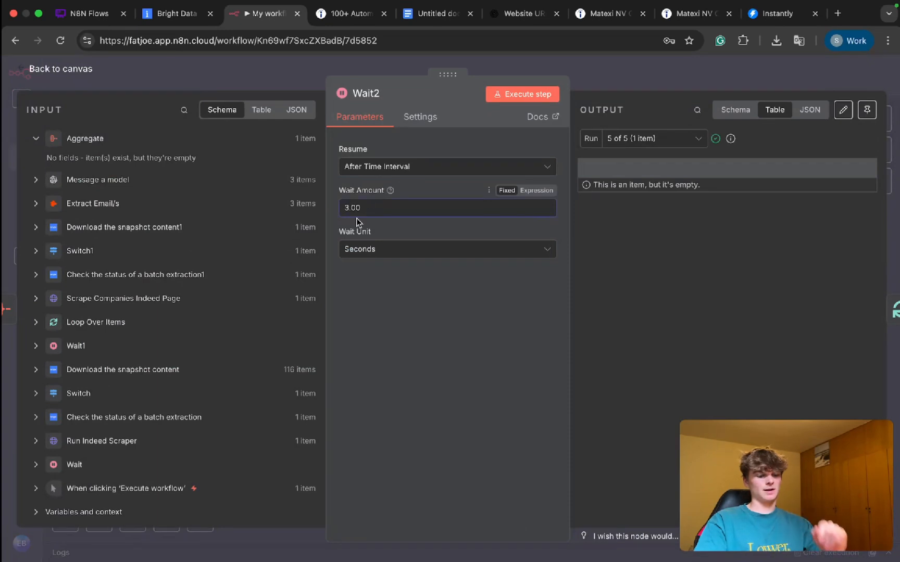
click(631, 70)
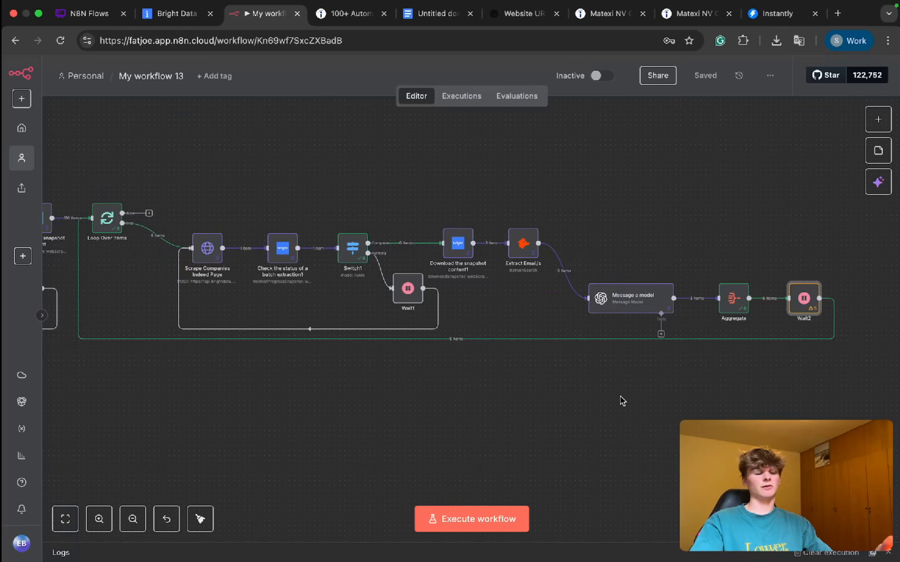
Step: Review the whole node chain on the canvas, from the manual trigger to the Wait2 node
scroll(387, 424, left, 3)
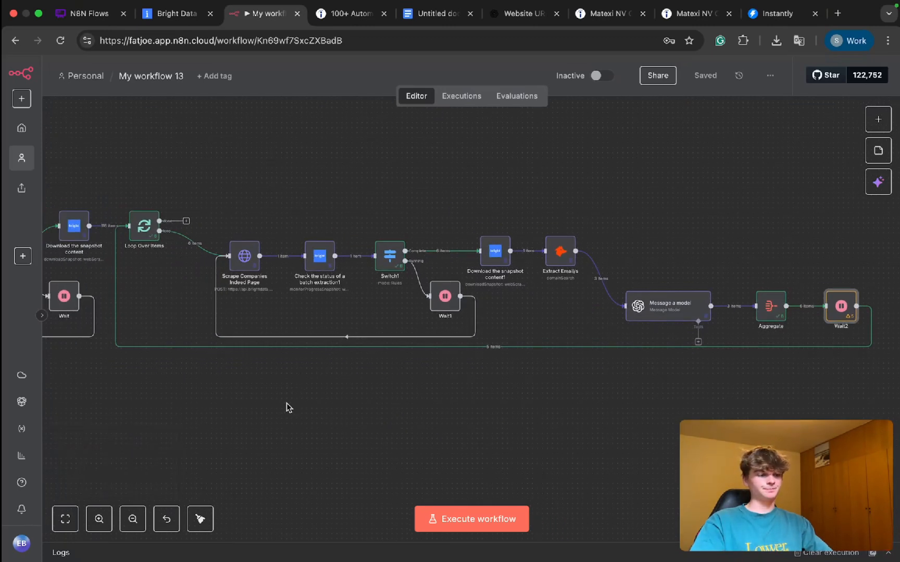
scroll(286, 403, left, 3)
scroll(286, 403, down, 3)
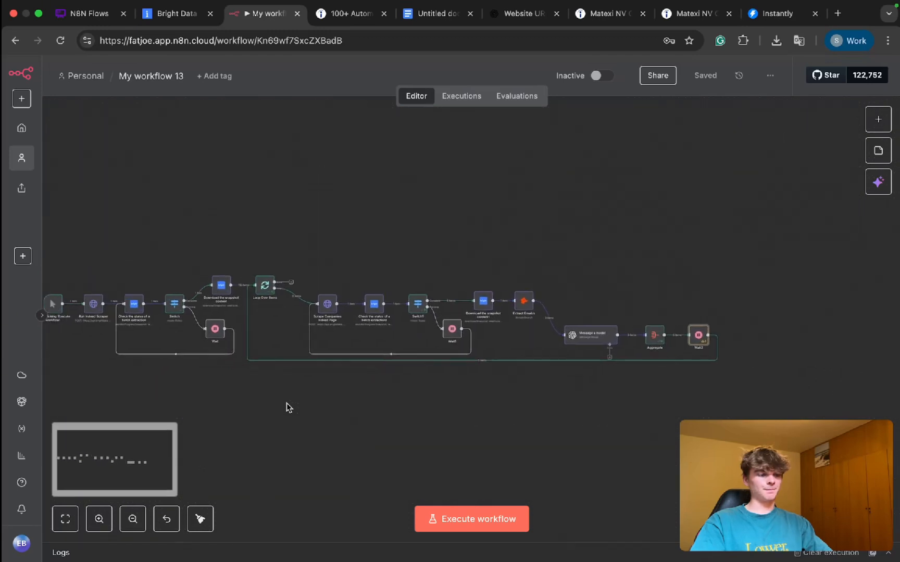
scroll(286, 403, up, 3)
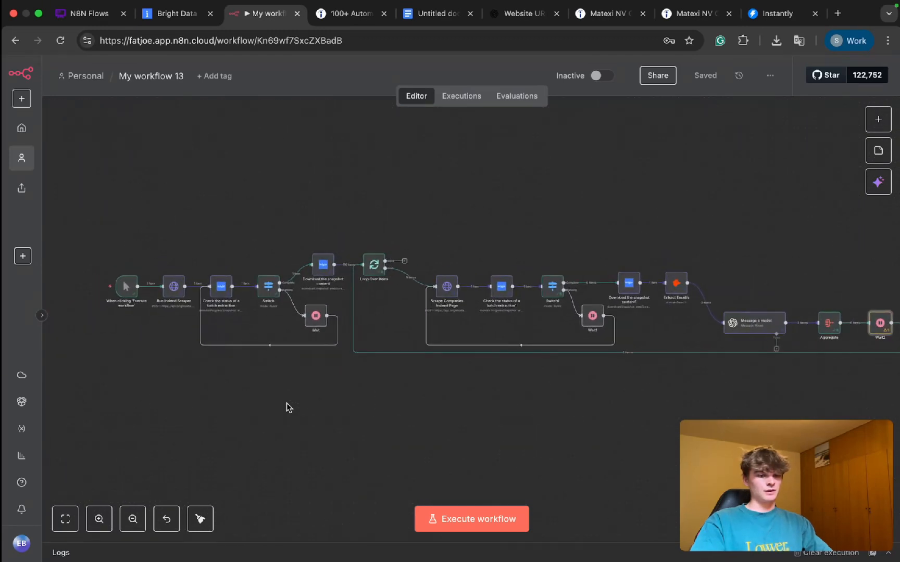
scroll(286, 403, right, 1)
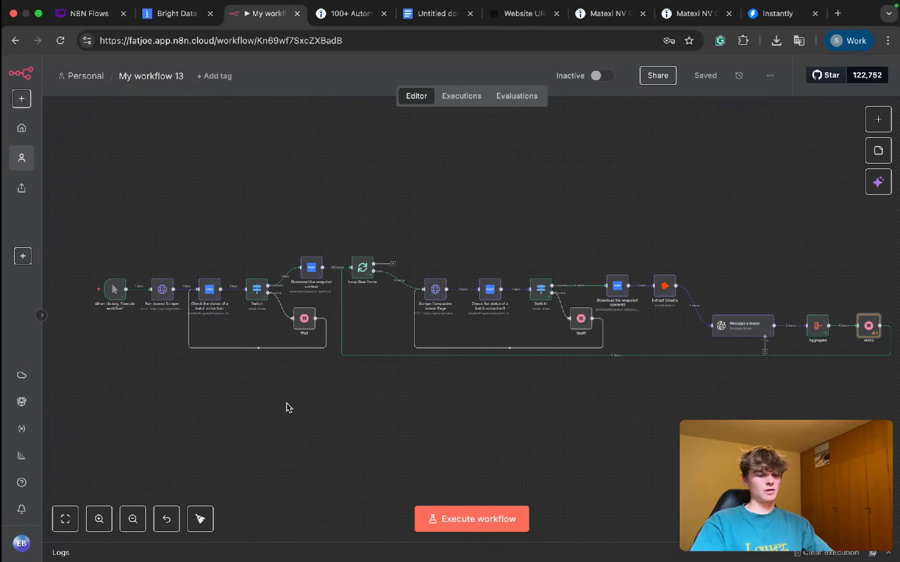
scroll(285, 403, right, 5)
scroll(286, 403, right, 7)
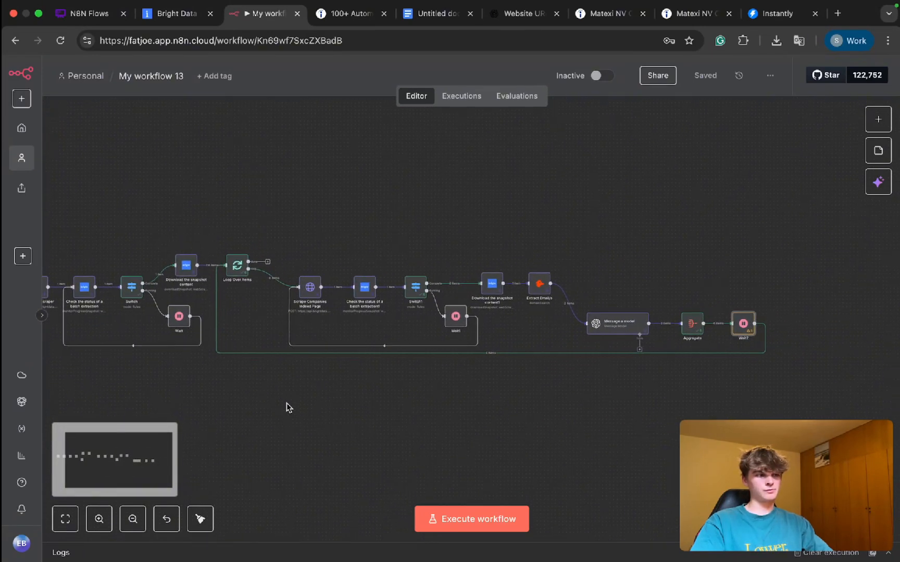
Step: Move the Aggregate and Wait2 nodes together farther right to open a gap after Message a model
scroll(635, 418, up, 5)
scroll(504, 361, up, 3)
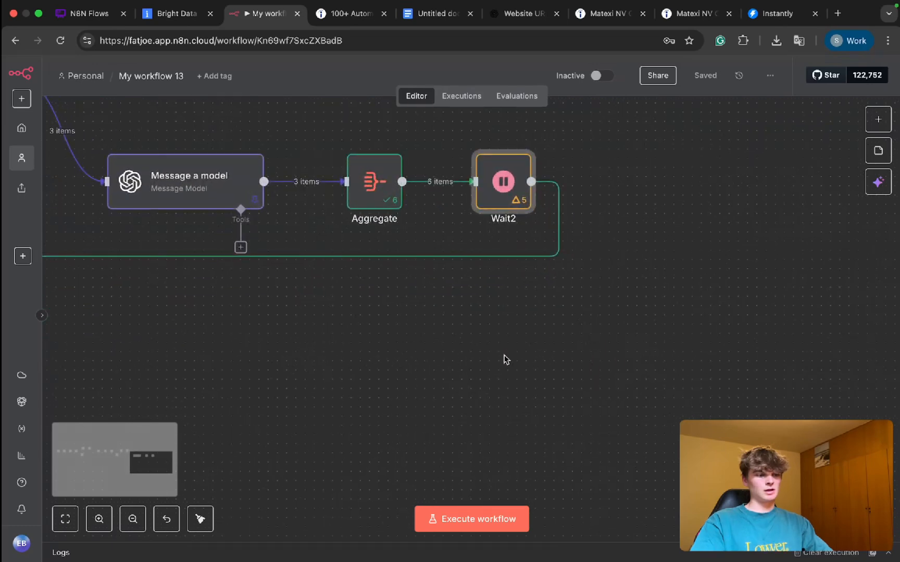
scroll(382, 315, up, 2)
drag(313, 181, 583, 347)
drag(379, 259, 581, 260)
click(481, 237)
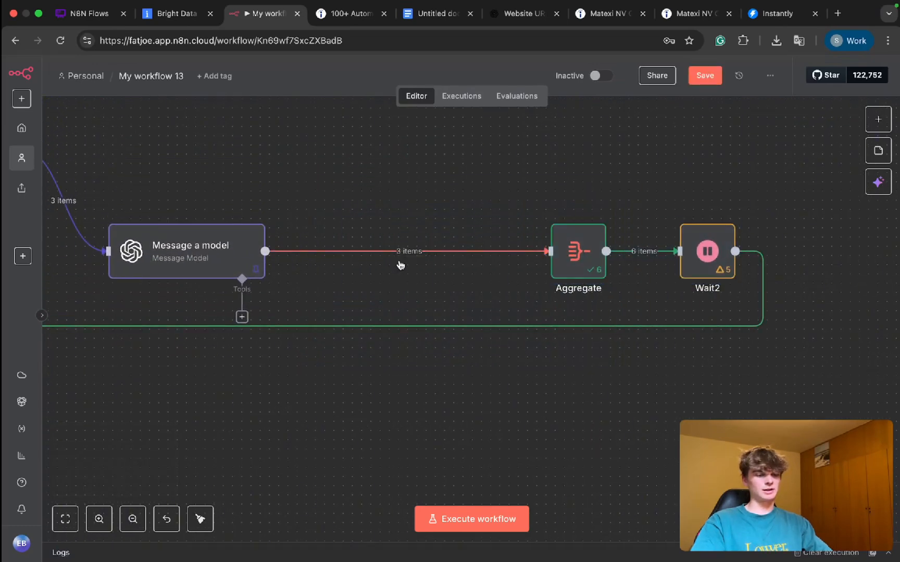
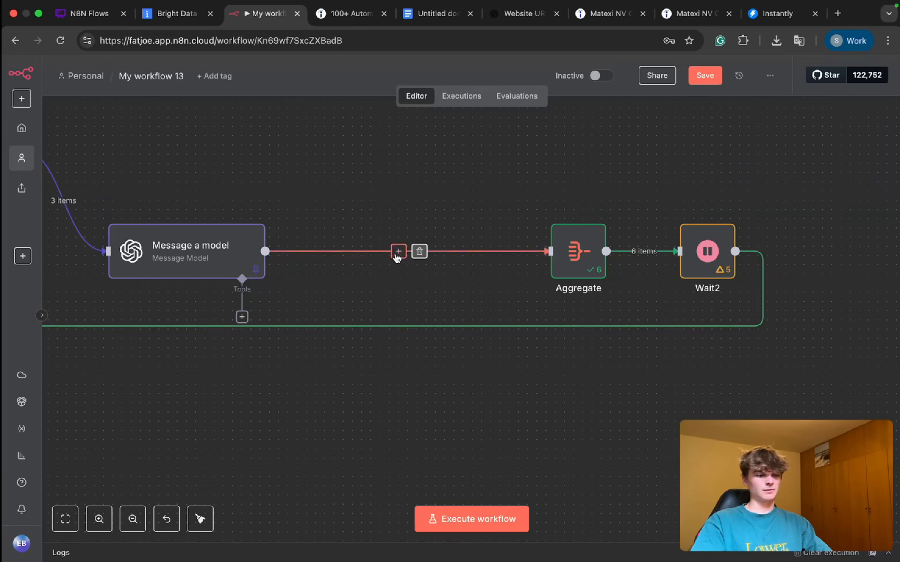
Step: Insert an HTTP Request node between the Message a model and Aggregate nodes, checking for an Instantly node first
click(398, 254)
text(http)
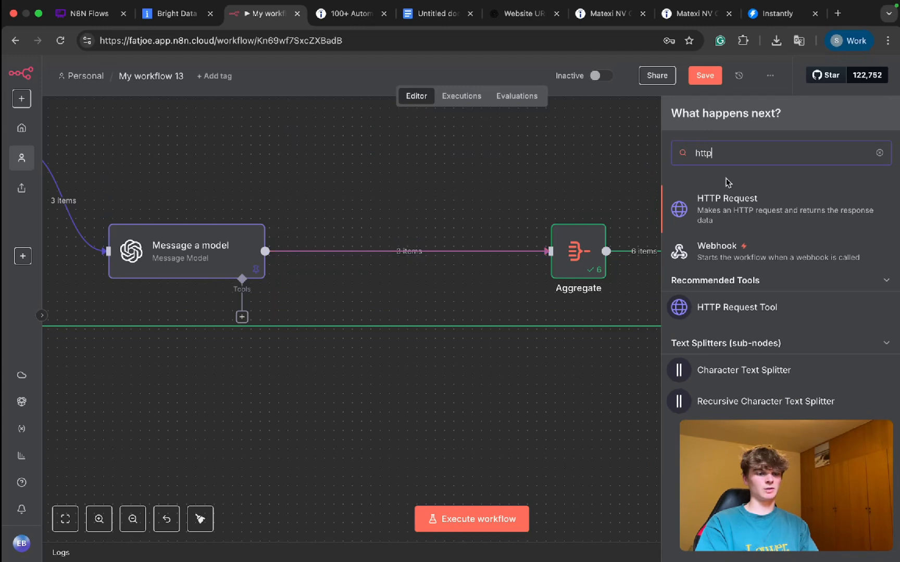
key(BackSpace)
key(BackSpace)
key(BackSpace)
key(BackSpace)
text(instant)
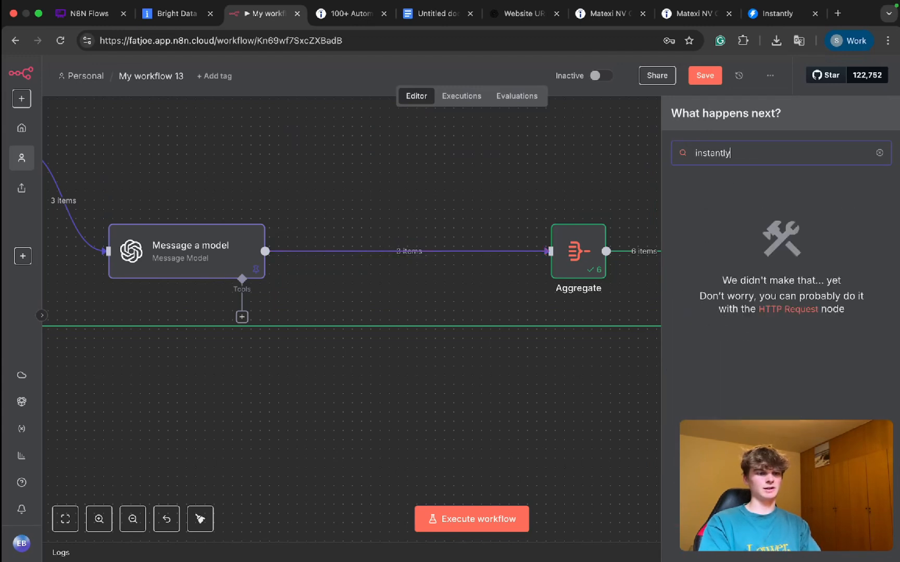
text(ly)
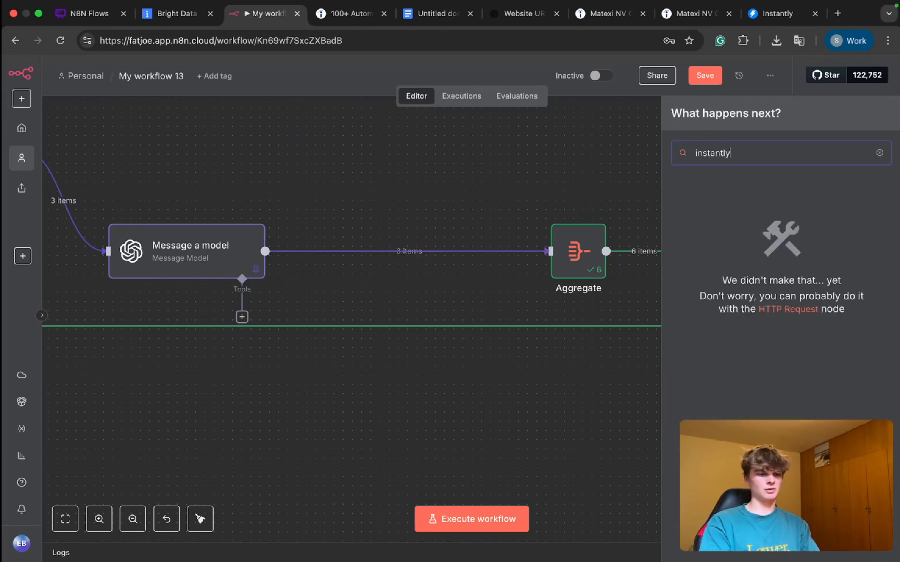
key(BackSpace)
key(BackSpace)
key(BackSpace)
key(BackSpace)
key(BackSpace)
key(BackSpace)
key(BackSpace)
key(BackSpace)
key(BackSpace)
text(http)
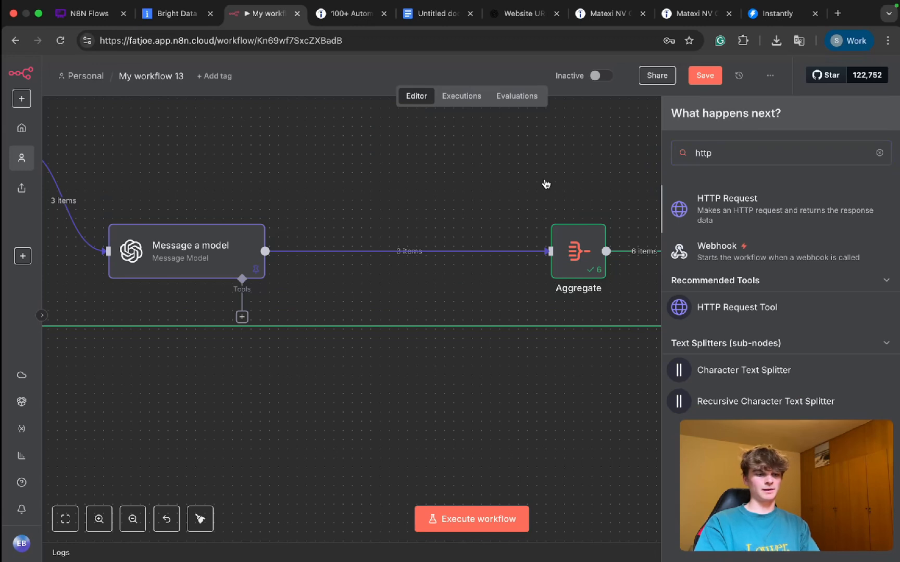
key(Return)
Step: Search Google in a new browser tab for "instantlyai api add lead to campaign"
key(super+t)
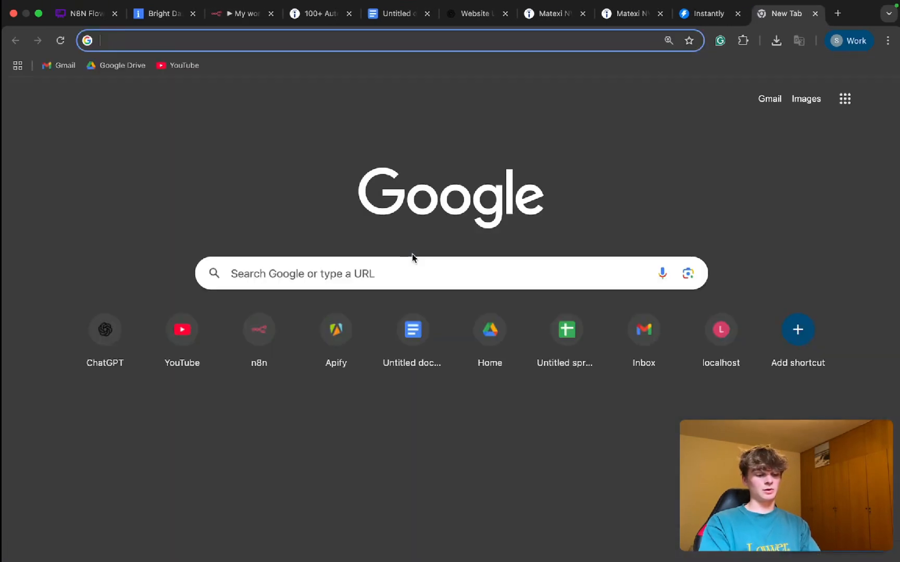
text(instantlyai a)
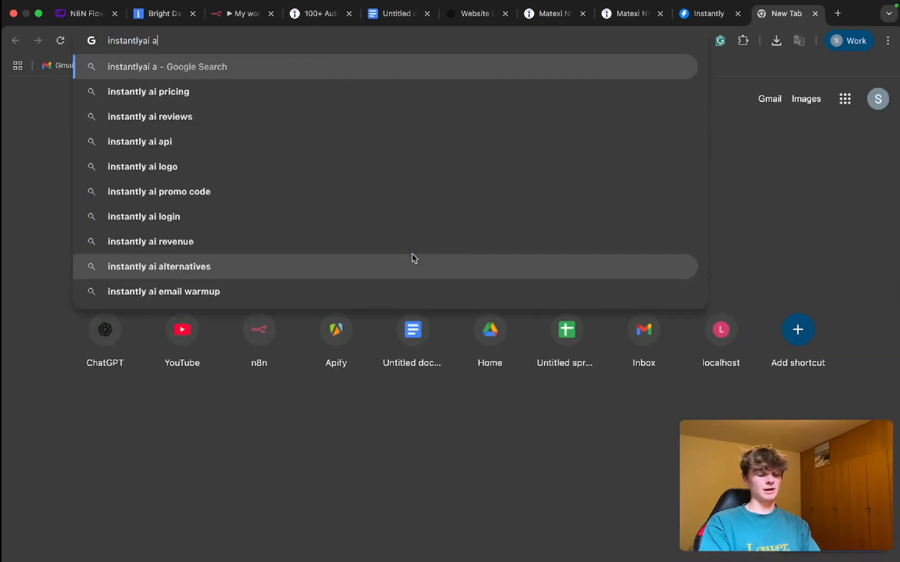
text(pi add )
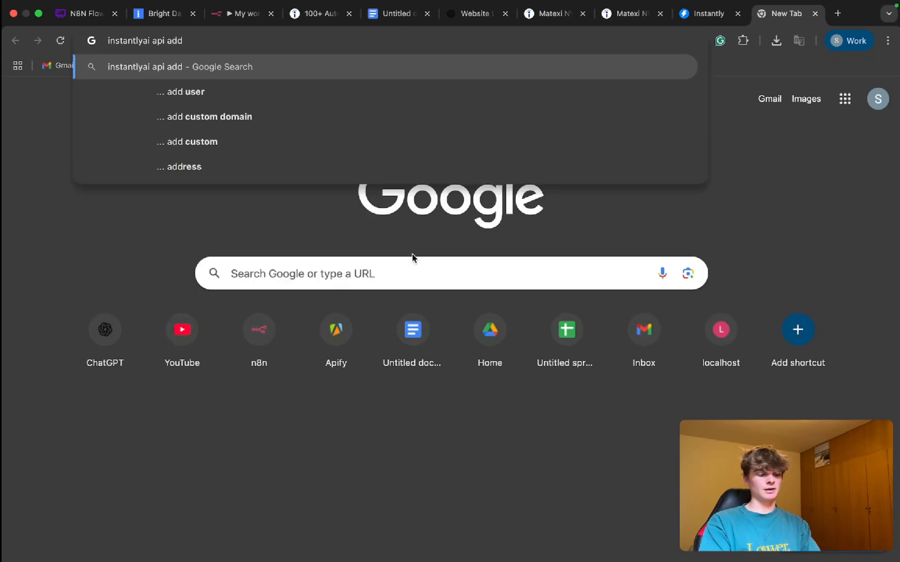
text(lead to campaign)
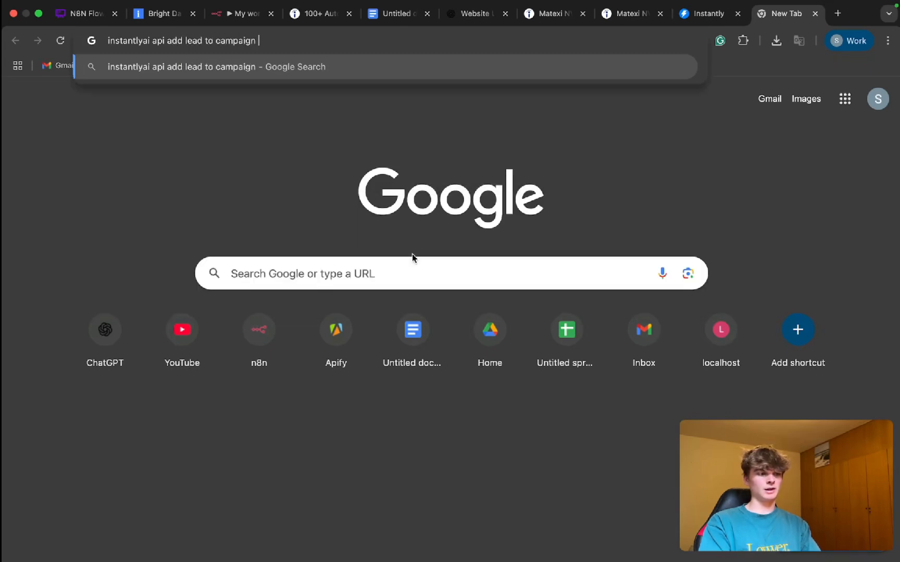
key(Return)
Step: Open Instantly's Lead API documentation from the search results and go to the Create lead POST endpoint
scroll(252, 226, down, 3)
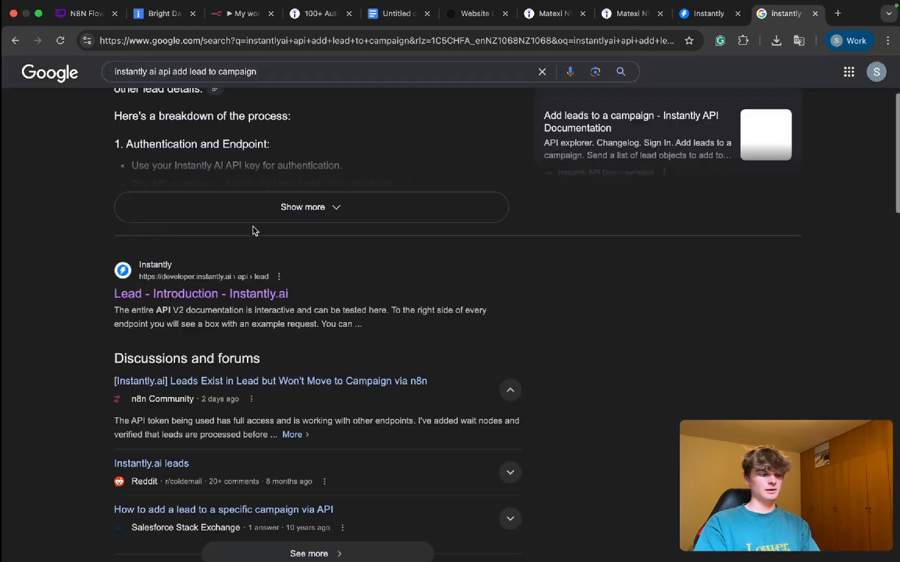
scroll(211, 302, down, 2)
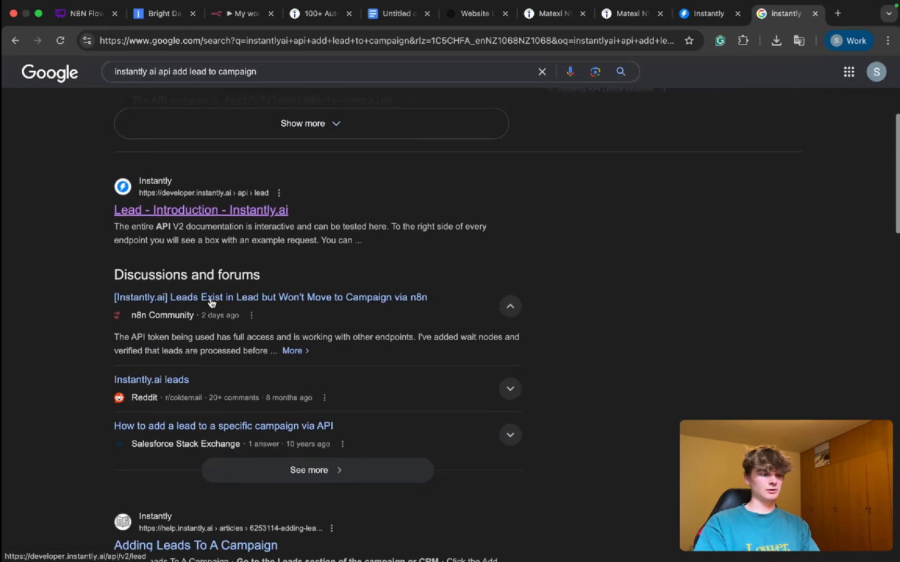
scroll(211, 302, down, 7)
scroll(210, 296, up, 5)
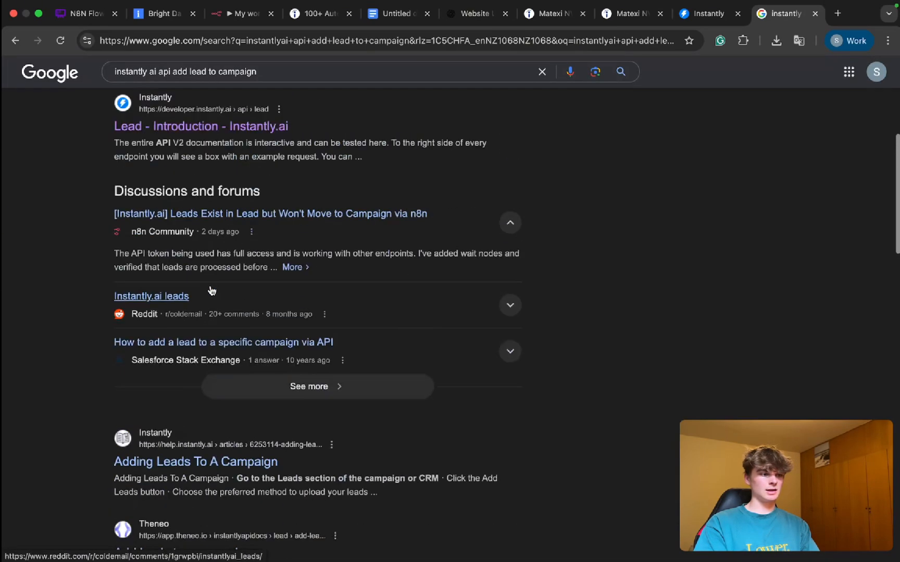
scroll(211, 209, up, 1)
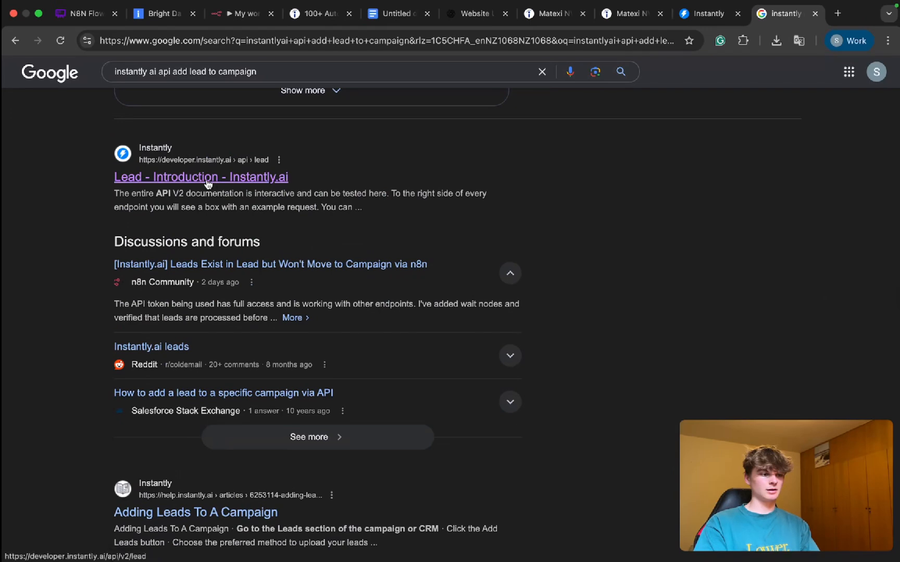
click(207, 182)
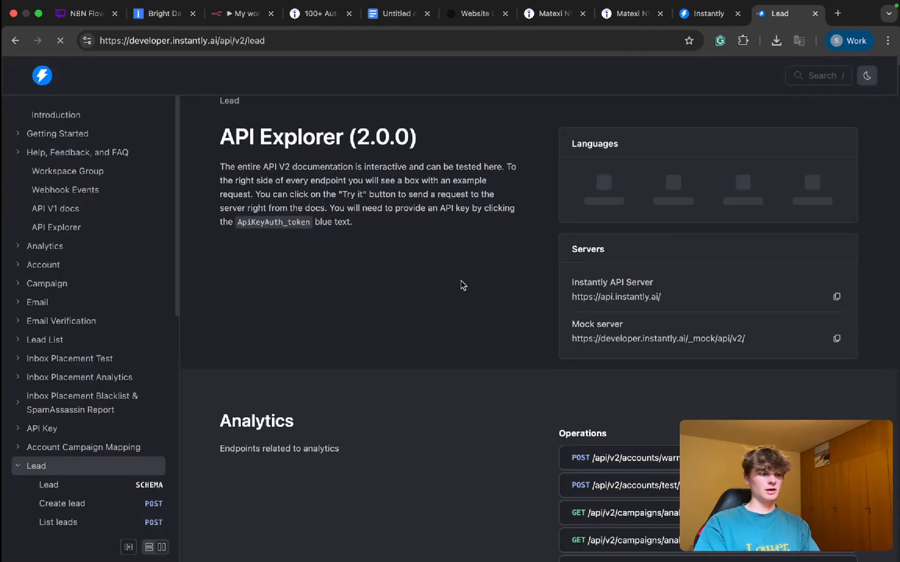
scroll(88, 417, down, 3)
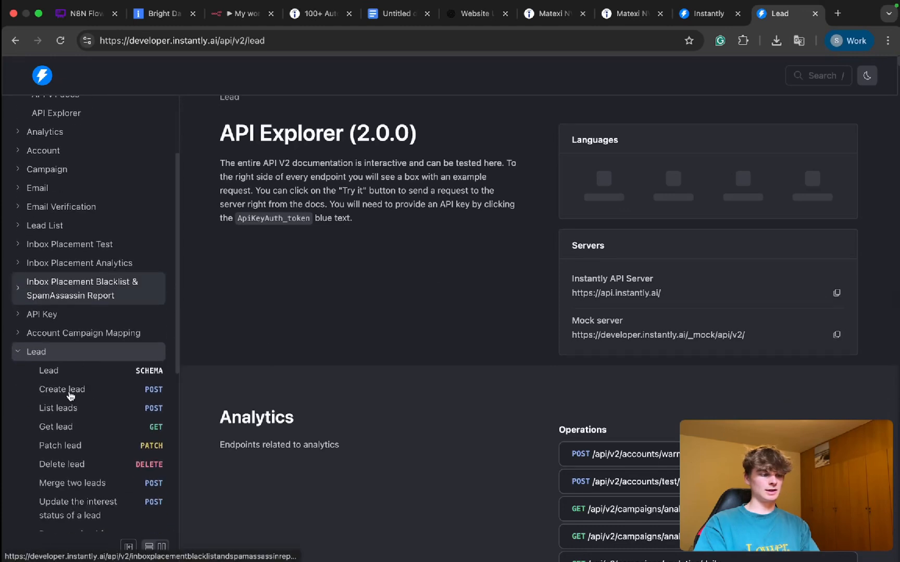
click(66, 392)
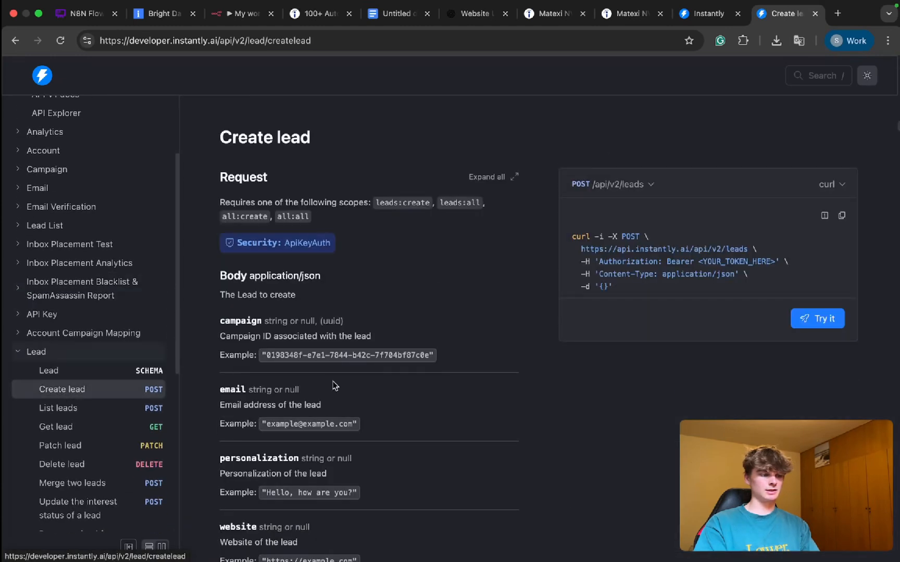
scroll(337, 308, down, 1)
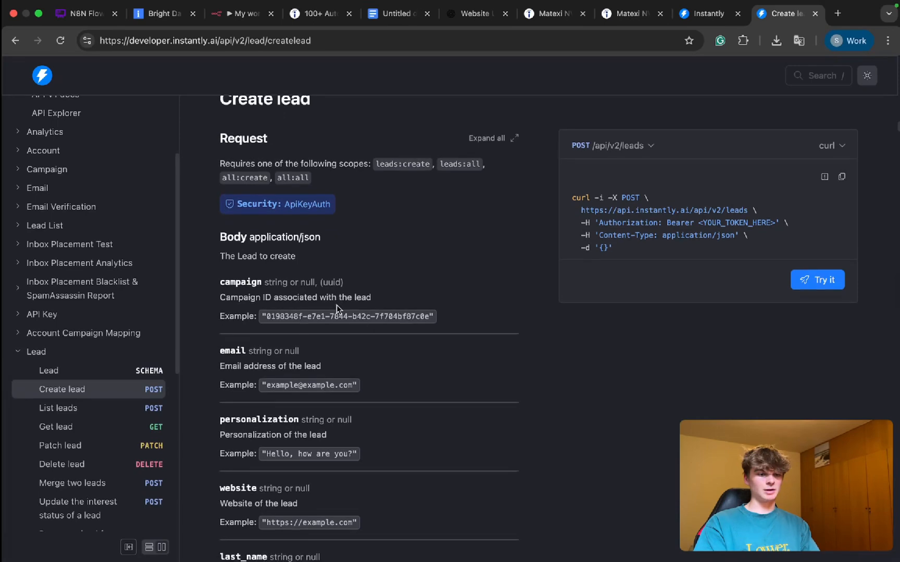
scroll(737, 233, up, 5)
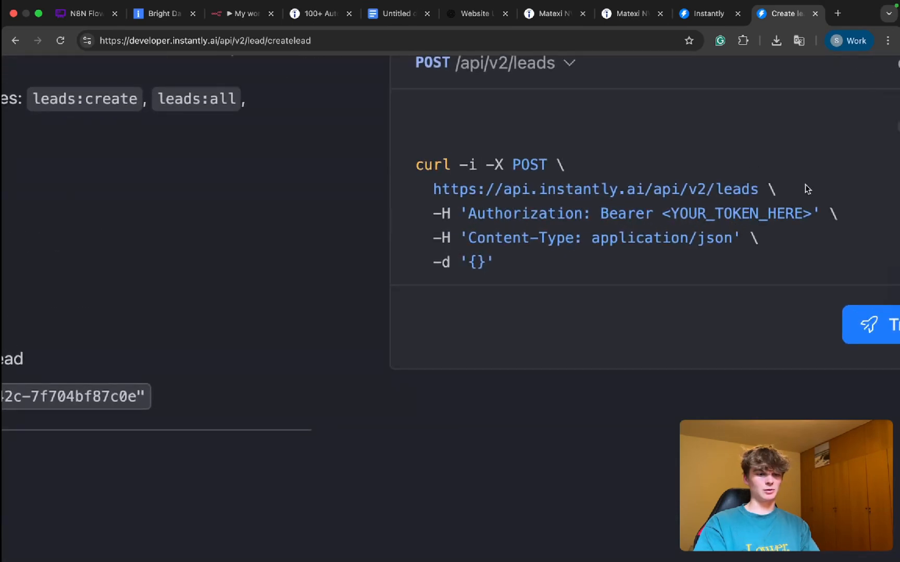
drag(754, 188, 471, 189)
click(724, 187)
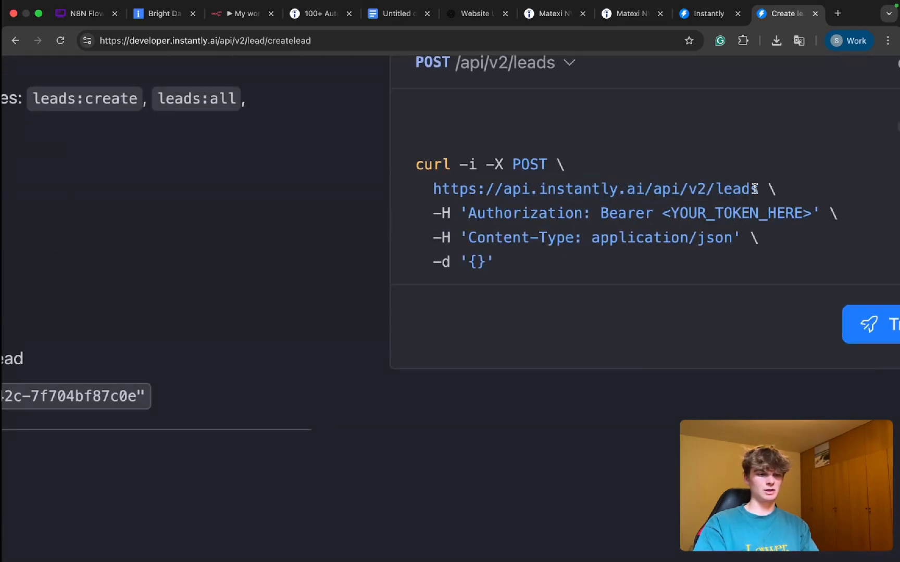
drag(759, 188, 433, 189)
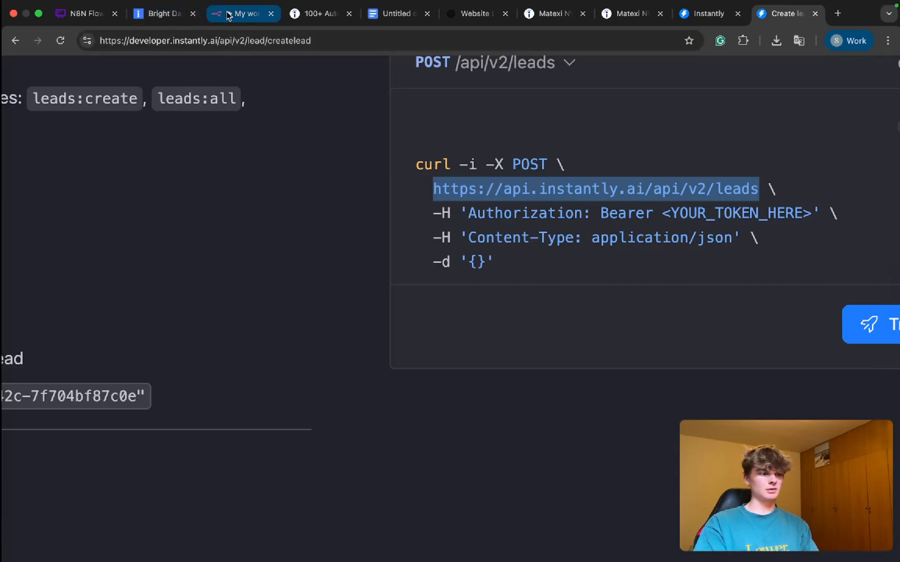
Step: Switch back to the n8n workflow and set the HTTP Request node's method to POST
click(243, 13)
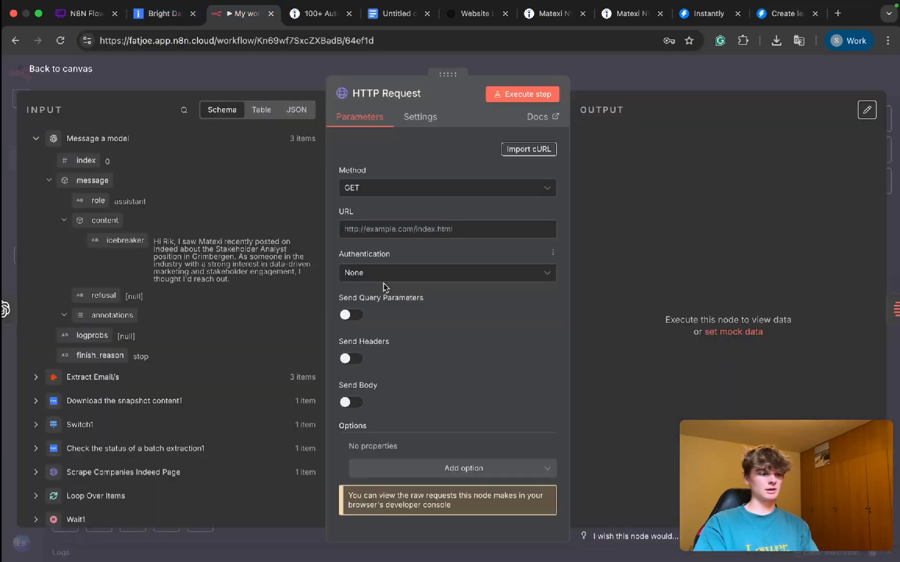
click(363, 189)
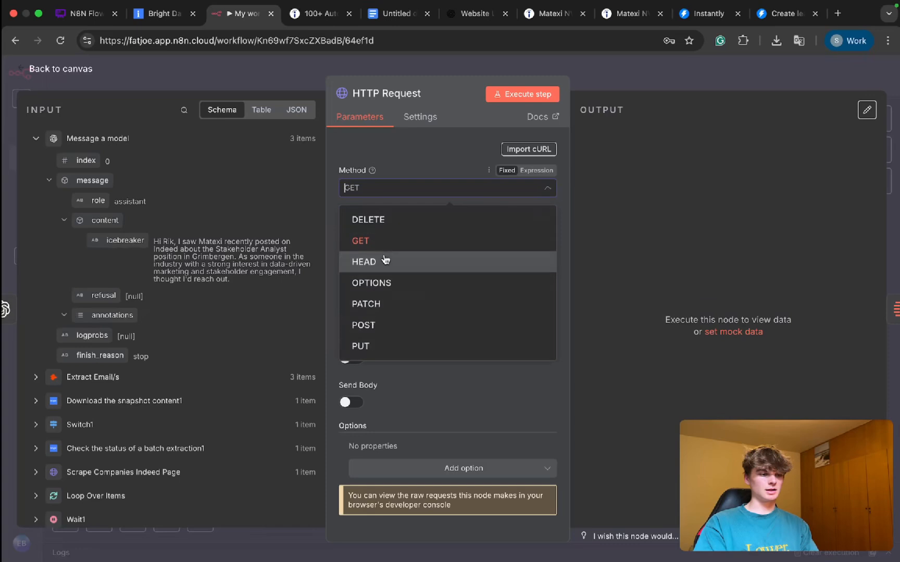
click(394, 325)
Step: Copy the full Create lead cURL example from the Instantly documentation and import it into n8n's HTTP Request node
key(super+9)
scroll(508, 340, down, 3)
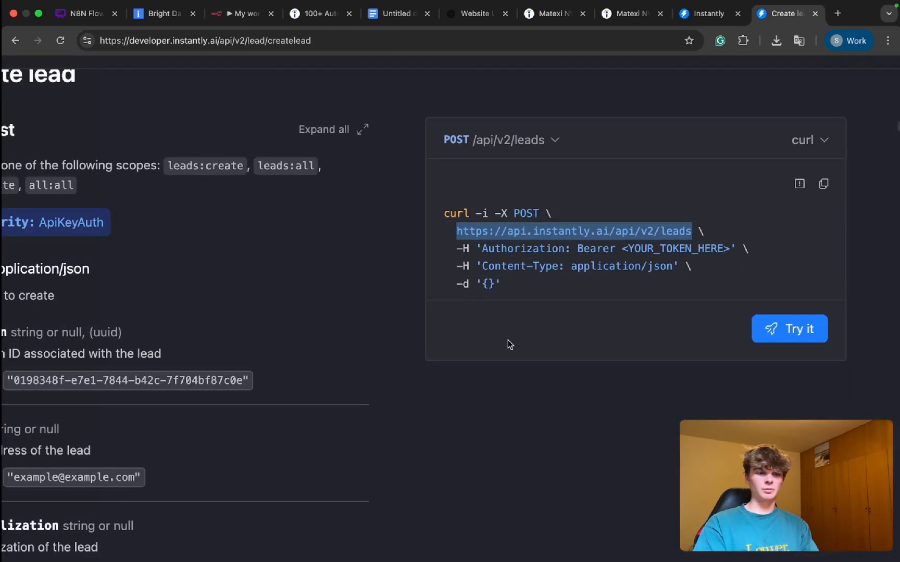
click(822, 184)
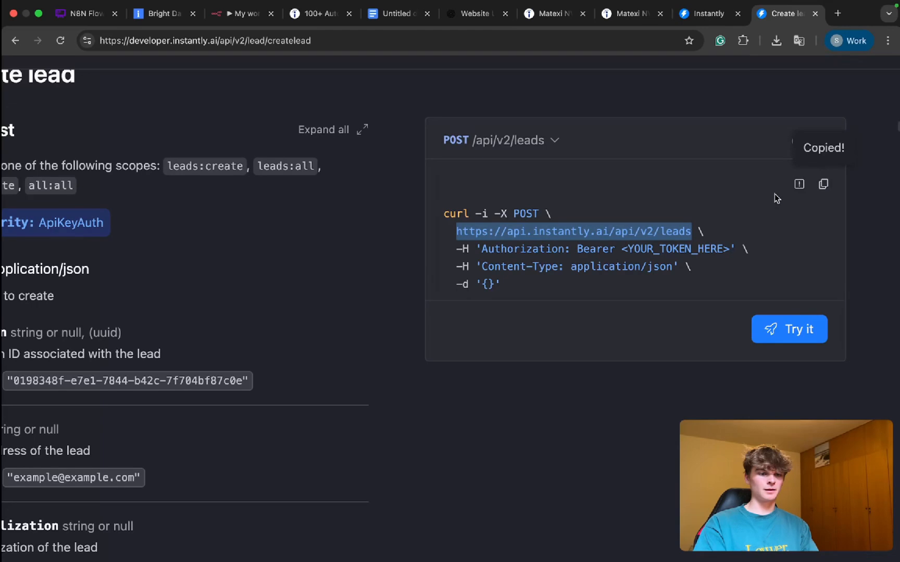
click(823, 185)
click(243, 13)
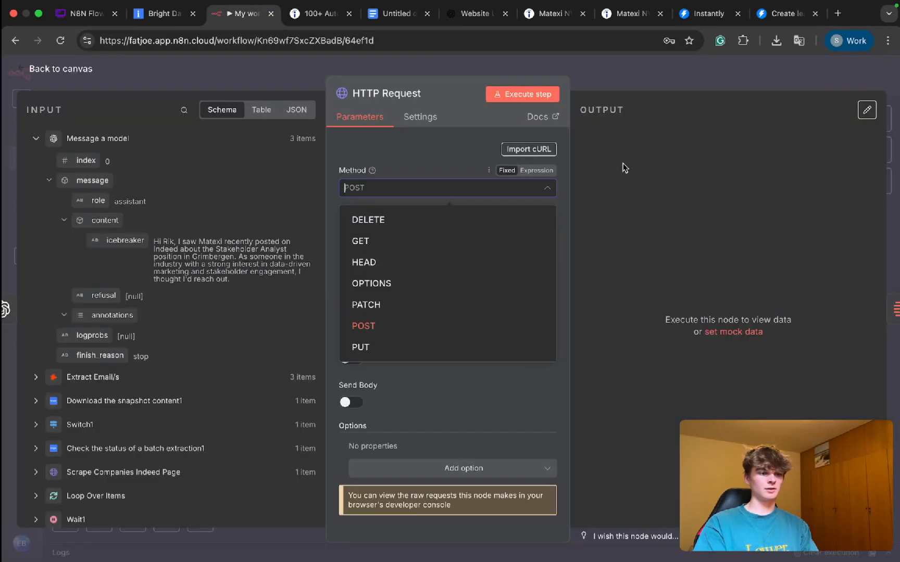
click(528, 149)
key(super+v)
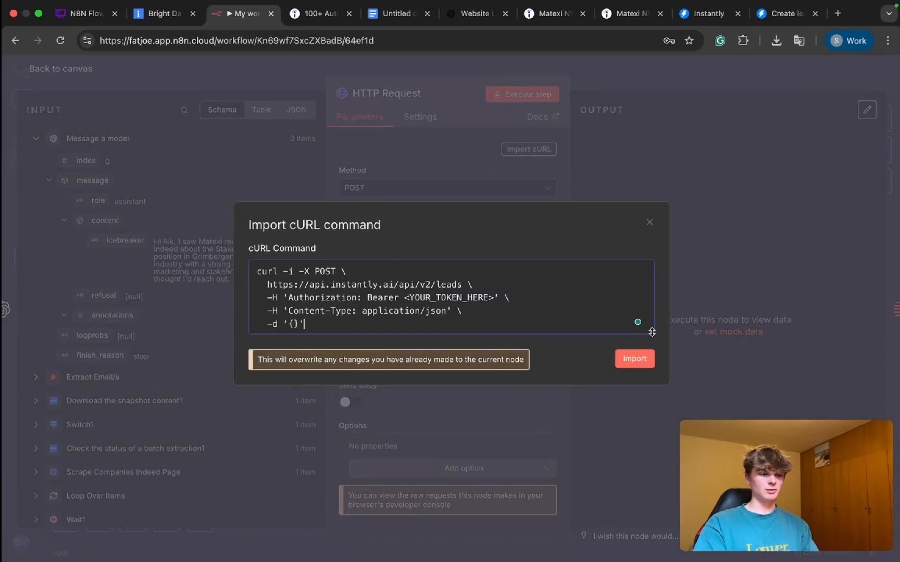
click(634, 358)
Step: Select the <YOUR_TOKEN_HERE> placeholder in the Authorization header value and switch to Instantly's API Keys page in the integration settings
scroll(442, 285, down, 5)
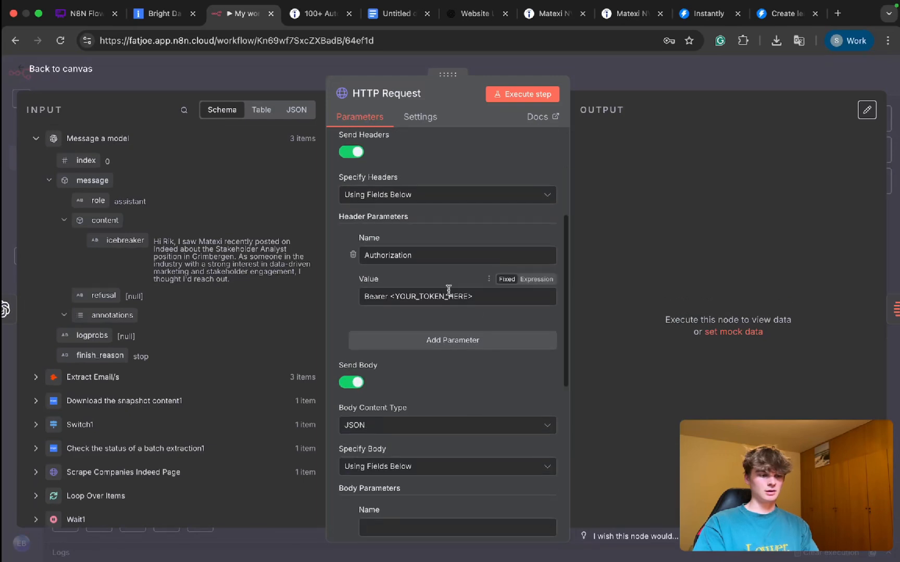
drag(490, 297, 393, 298)
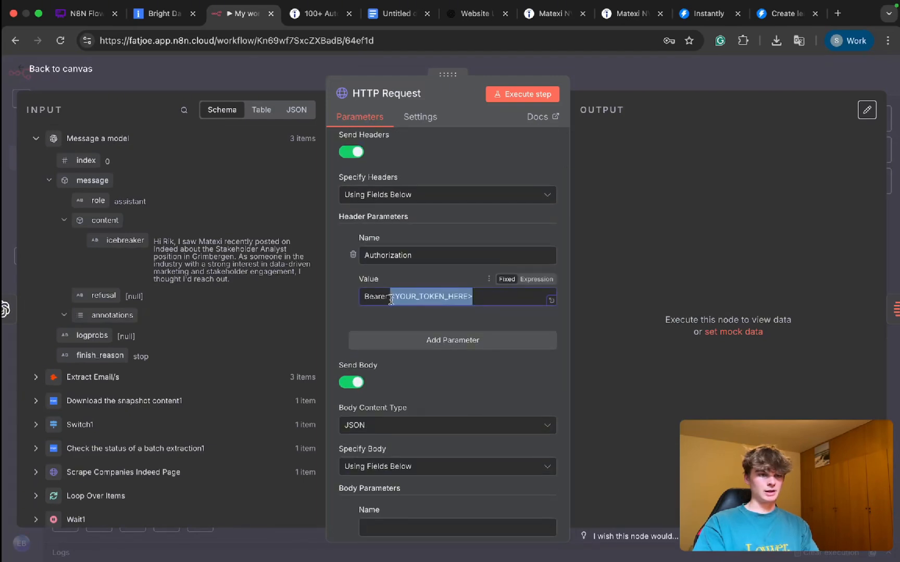
click(726, 15)
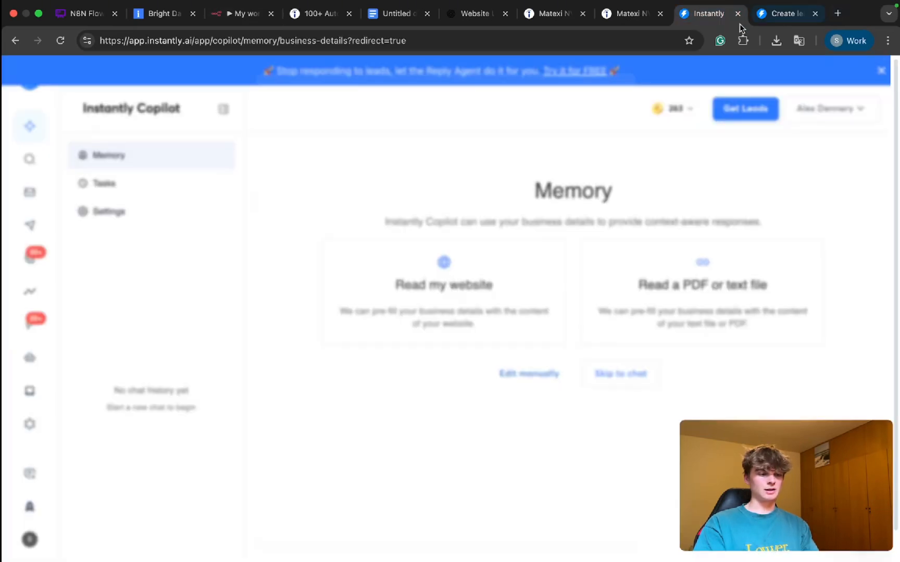
click(615, 94)
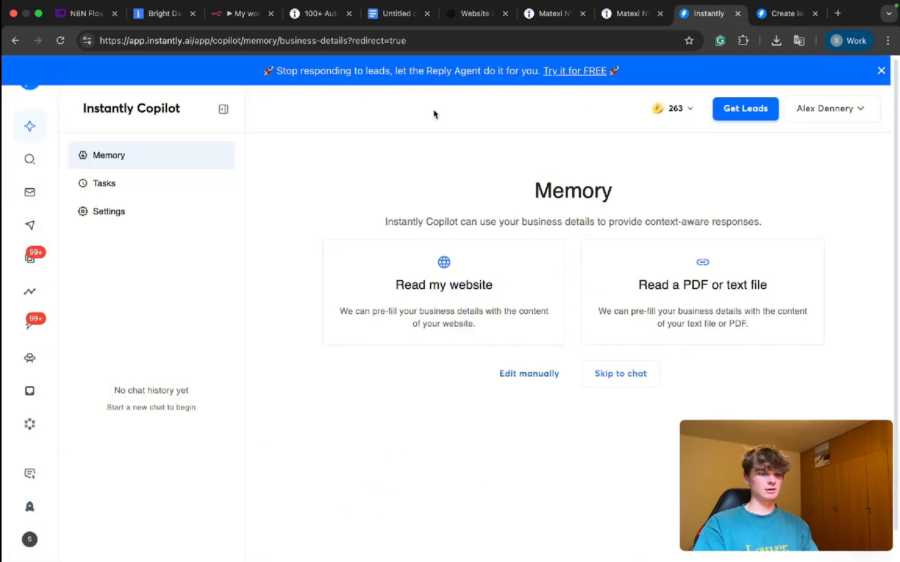
click(34, 551)
click(102, 508)
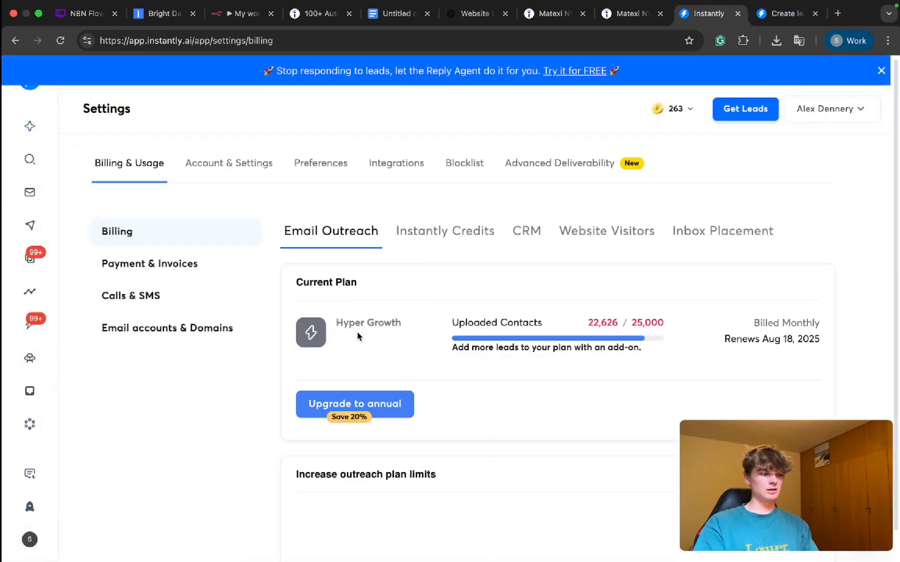
click(234, 174)
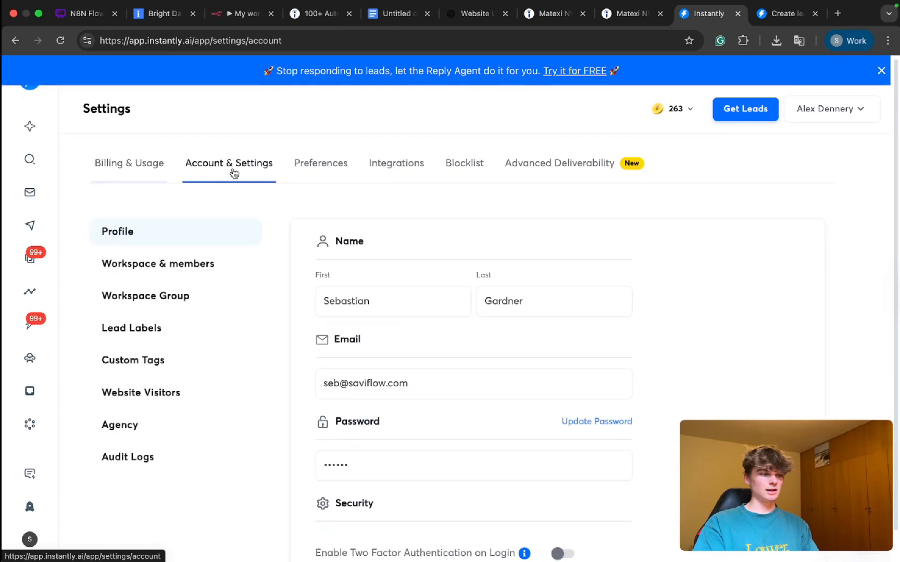
click(396, 172)
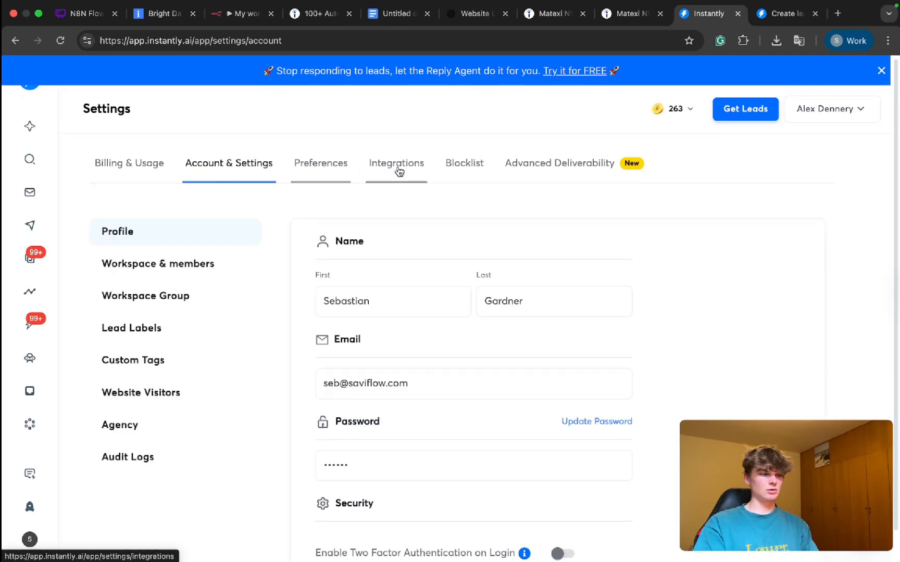
scroll(405, 288, down, 1)
click(162, 274)
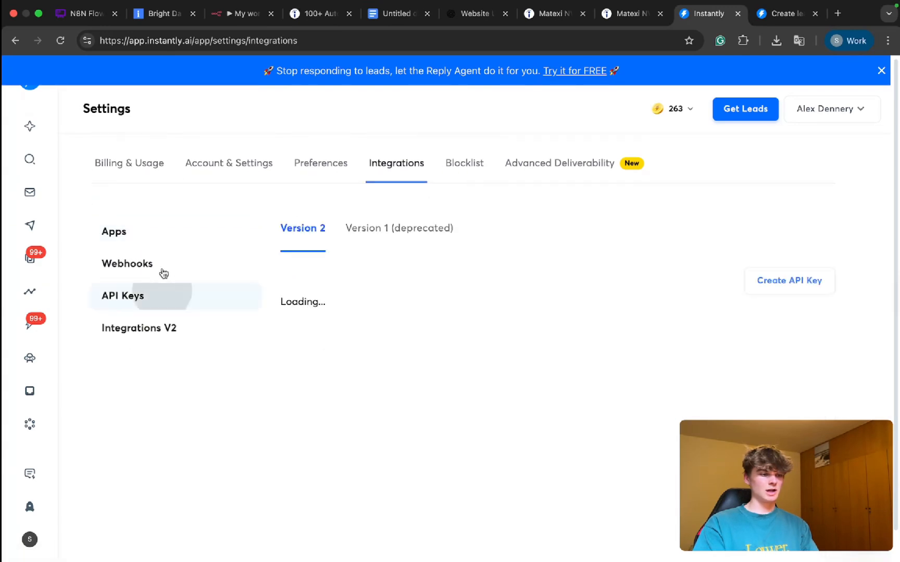
Step: Delete the Test Automation API key from the Version 2 key list and confirm the deletion
scroll(483, 315, down, 1)
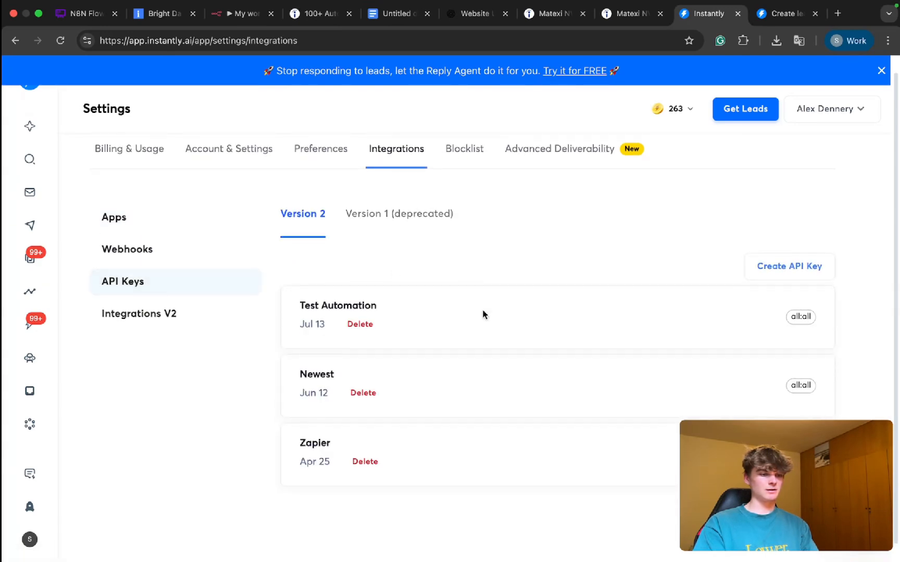
click(365, 325)
click(568, 363)
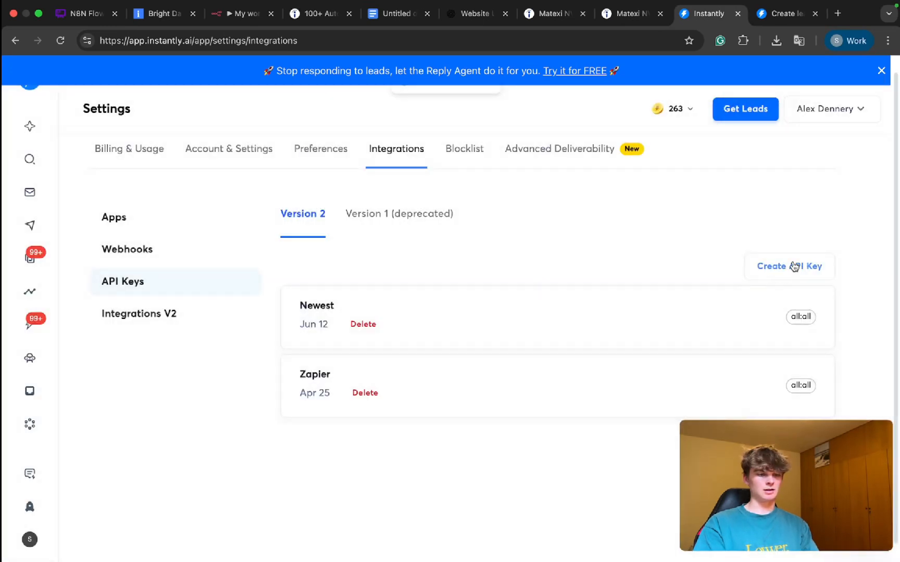
click(794, 267)
click(363, 302)
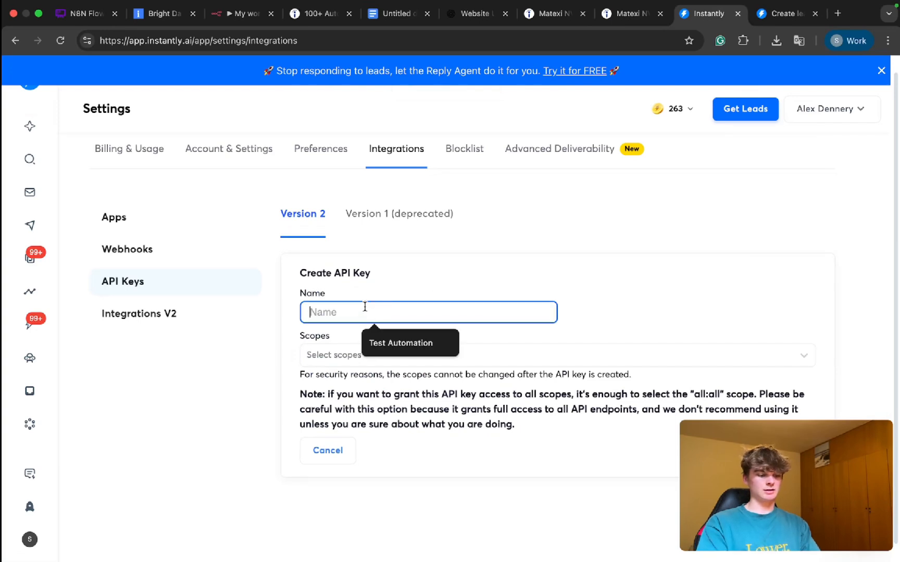
text(Example: Autoam)
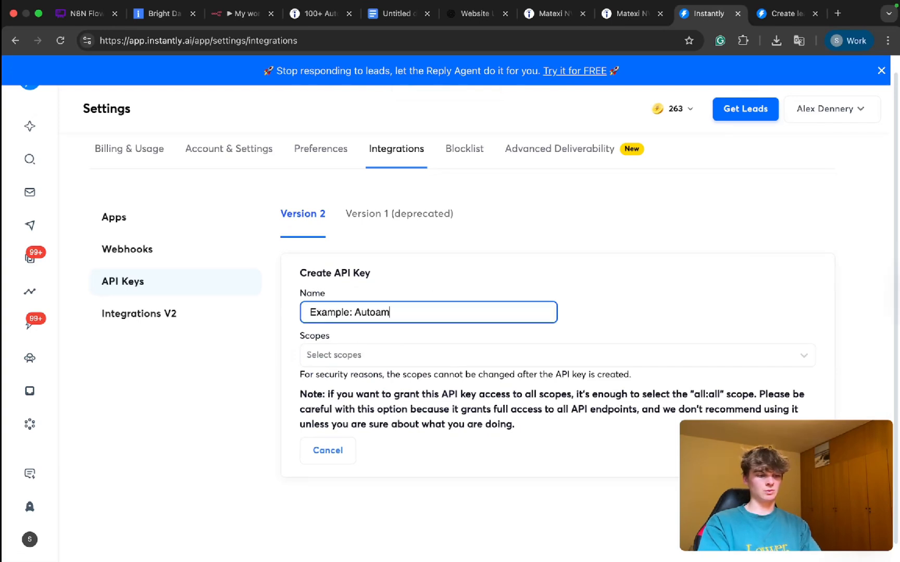
key(BackSpace)
key(BackSpace)
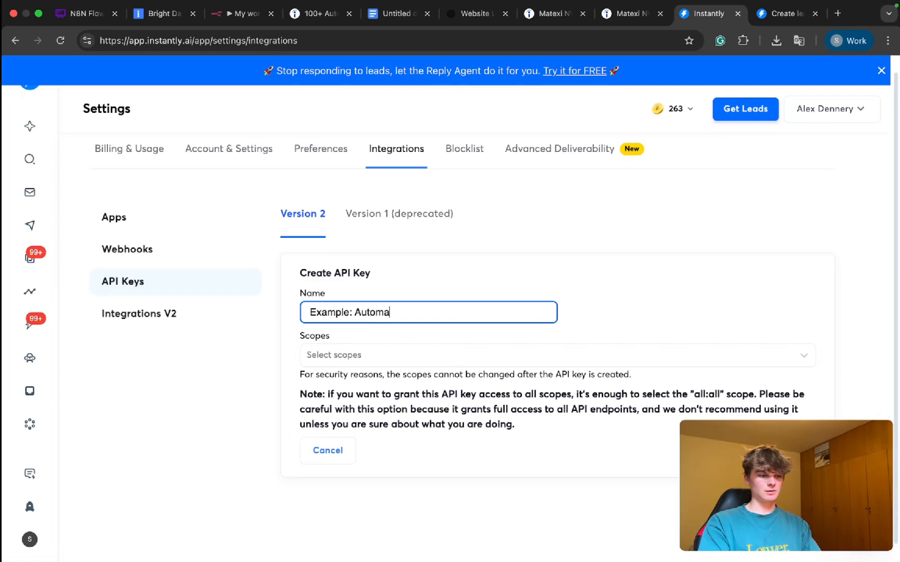
text(on)
click(351, 354)
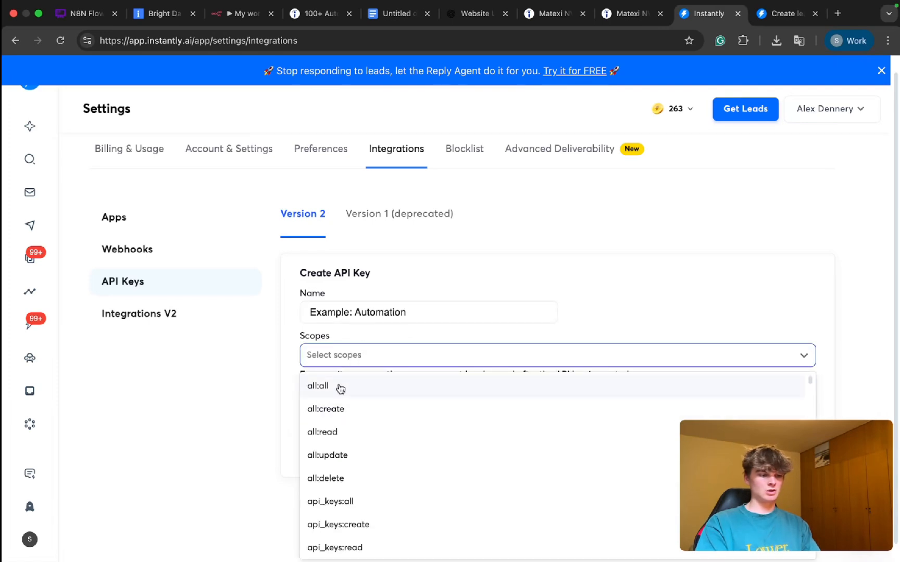
scroll(333, 391, up, 1)
click(318, 391)
click(480, 317)
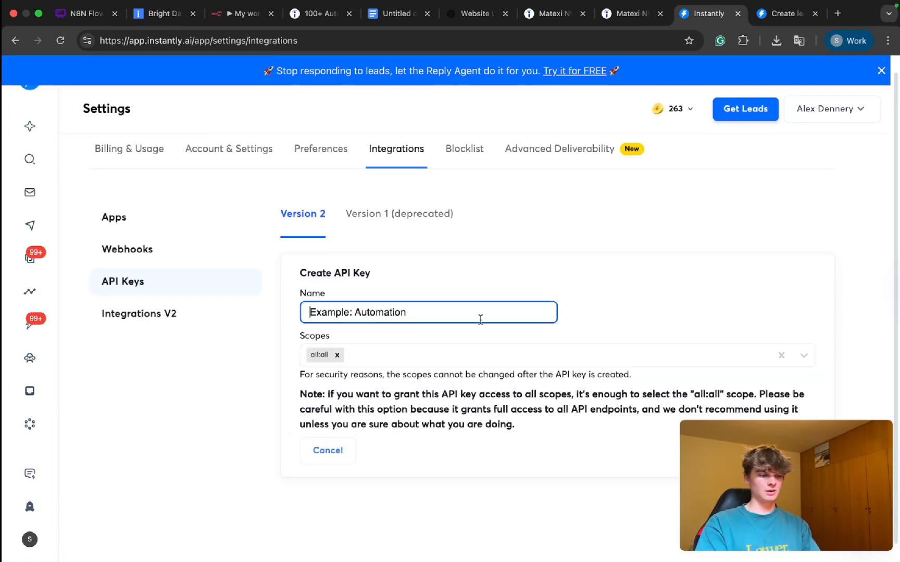
scroll(450, 358, left, 5)
scroll(603, 382, right, 5)
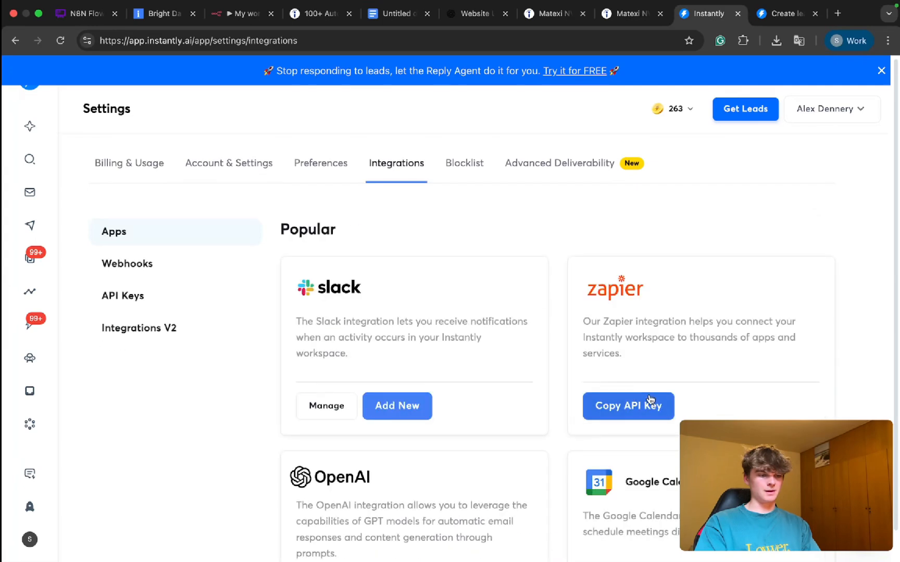
Step: Create a Version 2 API key in Instantly named "Example: Automation" with the all:all scope
click(116, 293)
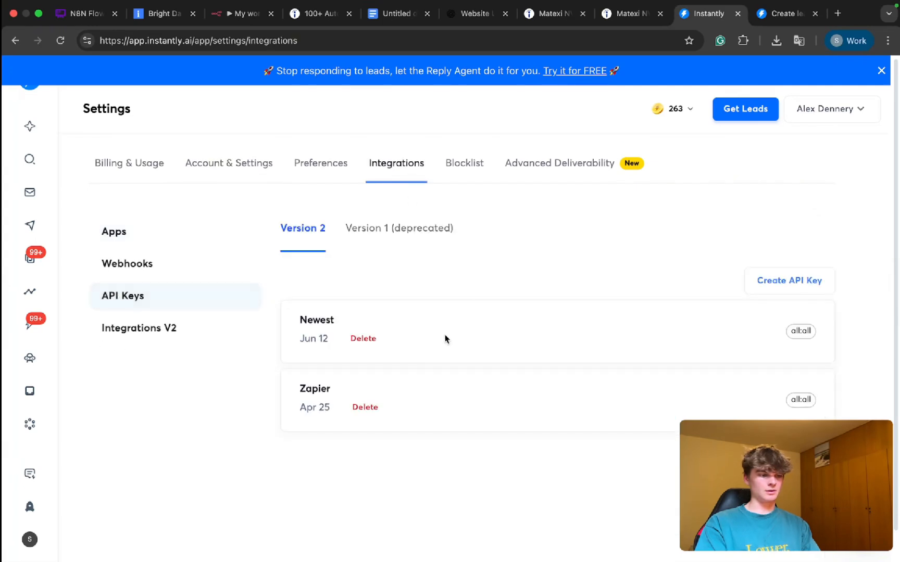
click(775, 282)
click(345, 332)
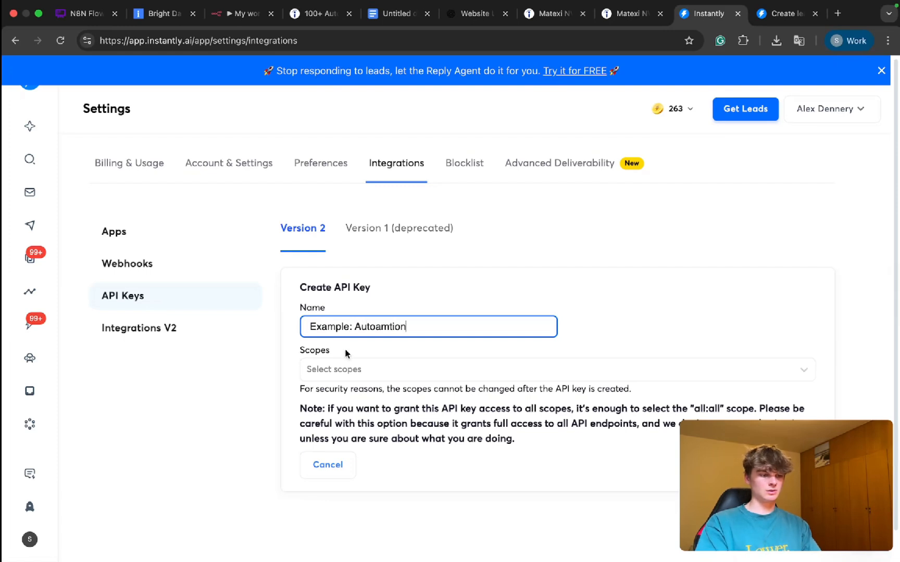
click(339, 367)
click(412, 384)
click(380, 310)
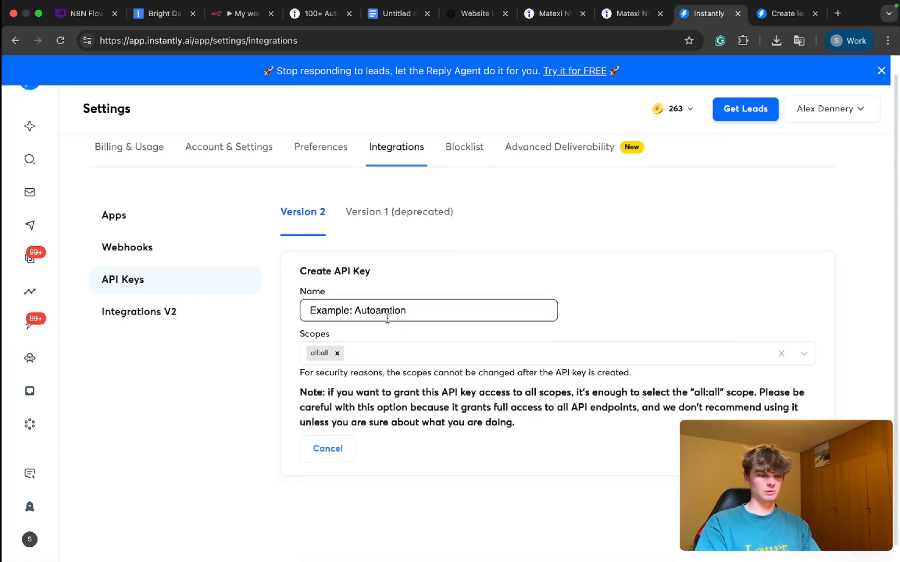
double_click(380, 311)
text(Autom)
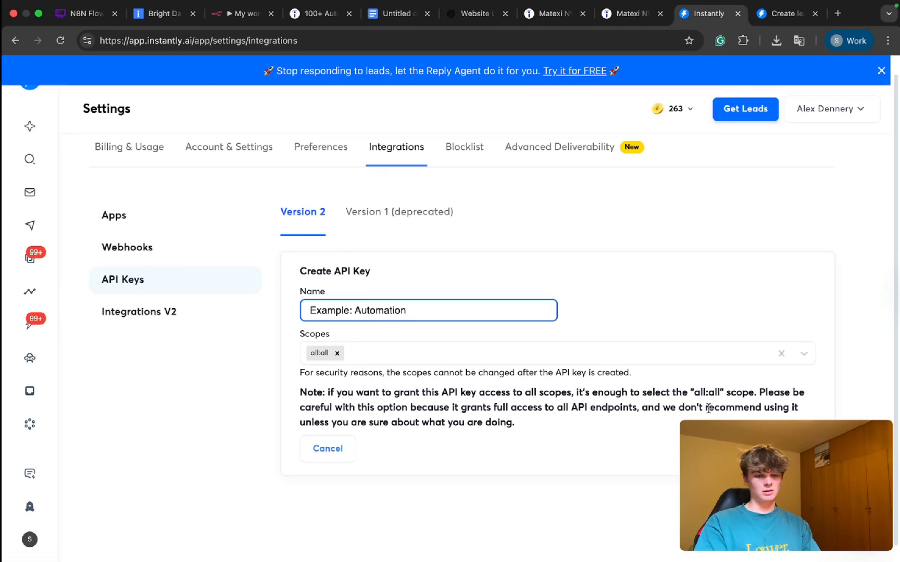
click(784, 449)
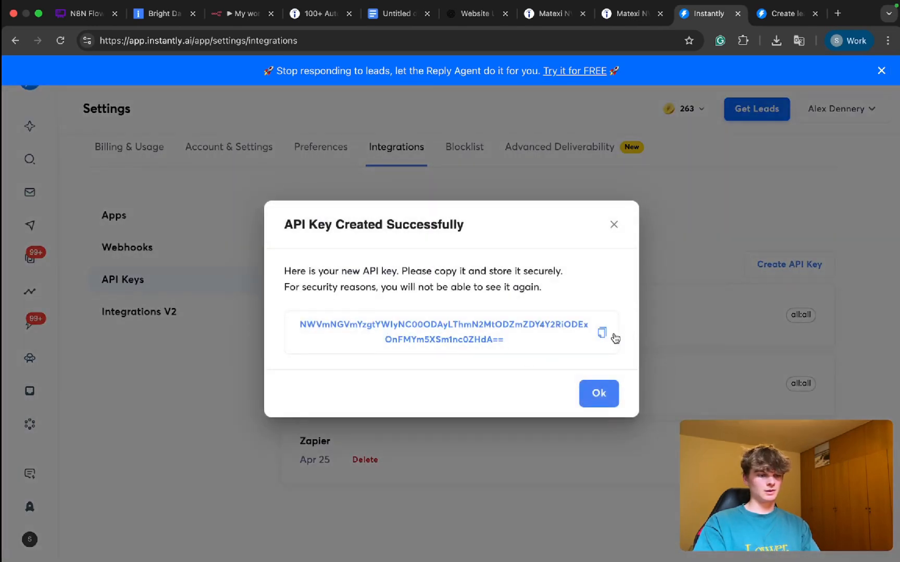
Step: Copy the new API key and paste it over the token placeholder in the Authorization header value of n8n's HTTP Request node
click(614, 337)
click(598, 394)
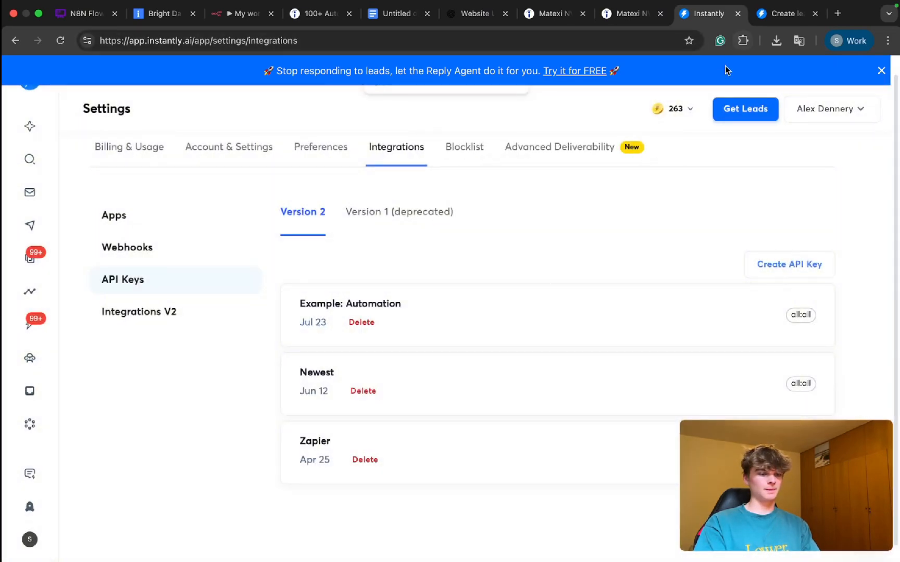
click(246, 16)
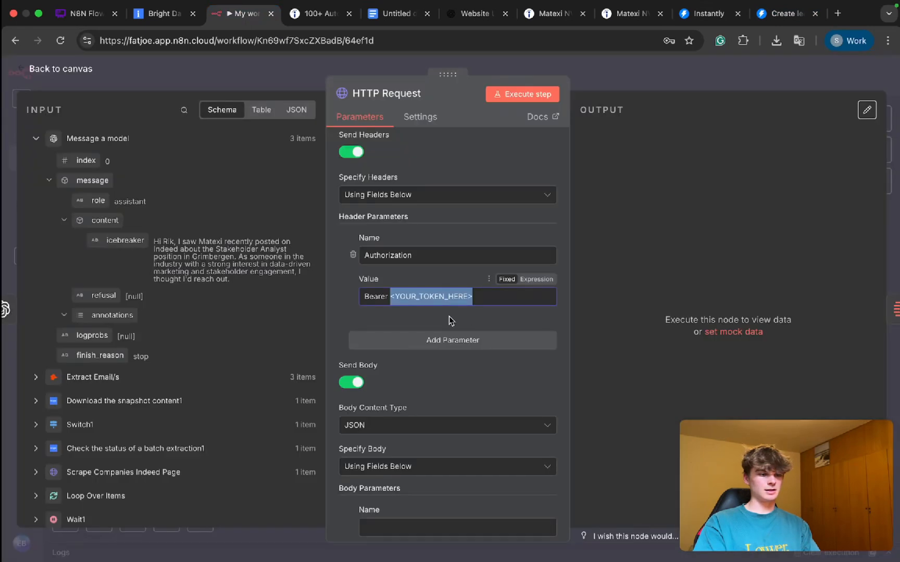
key(super+v)
drag(431, 295, 233, 299)
Step: Try to find Instantly among the predefined credential types for the request, and set Authentication back to None
scroll(414, 284, up, 5)
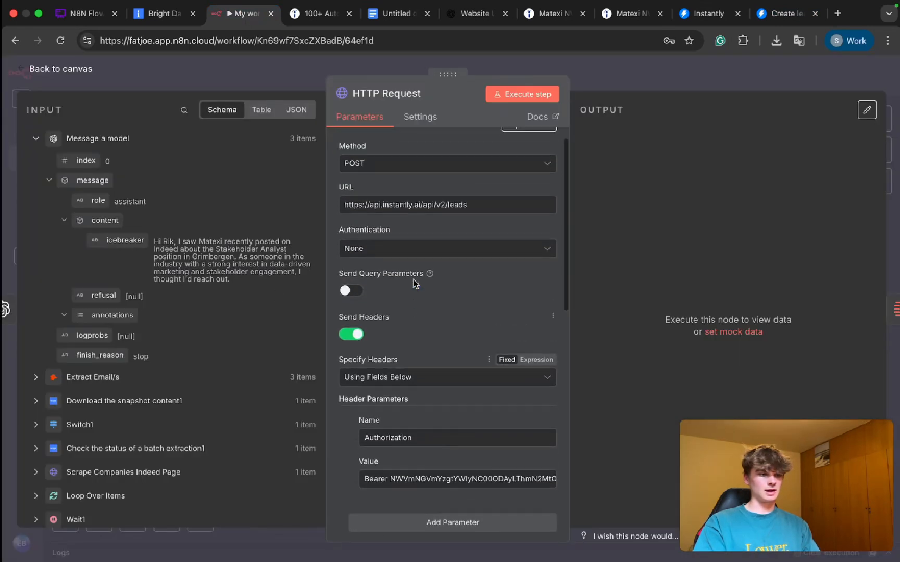
click(376, 276)
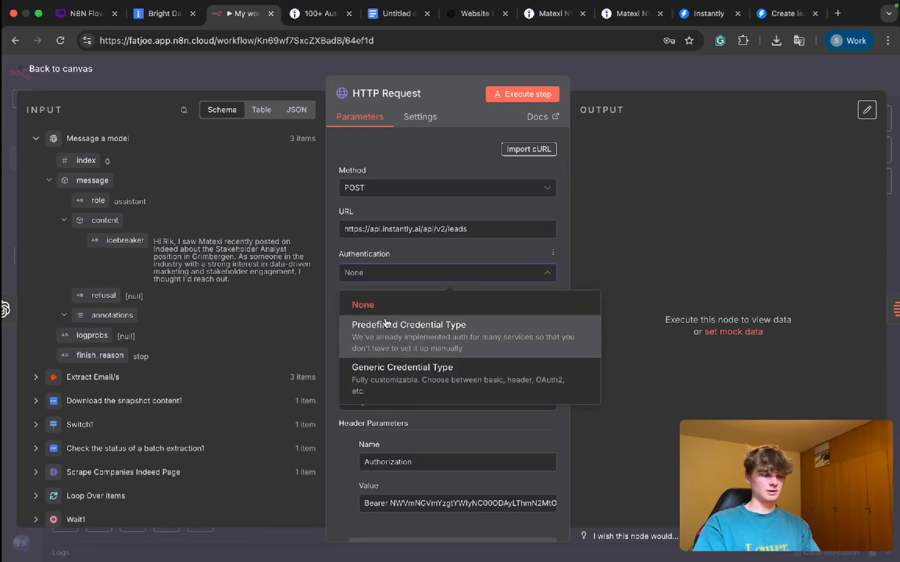
click(385, 324)
click(356, 315)
text(instant)
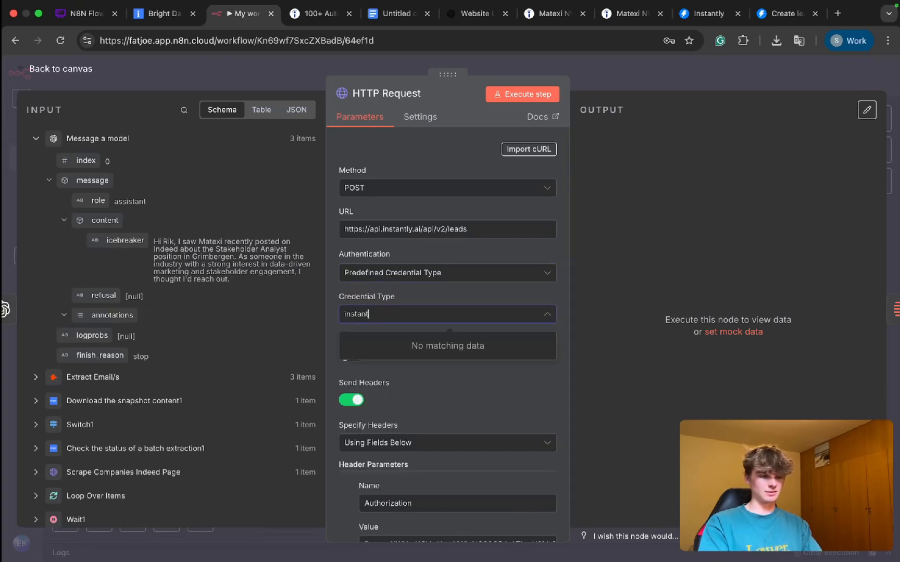
key(BackSpace)
key(BackSpace)
key(BackSpace)
key(BackSpace)
key(BackSpace)
key(BackSpace)
key(BackSpace)
click(400, 272)
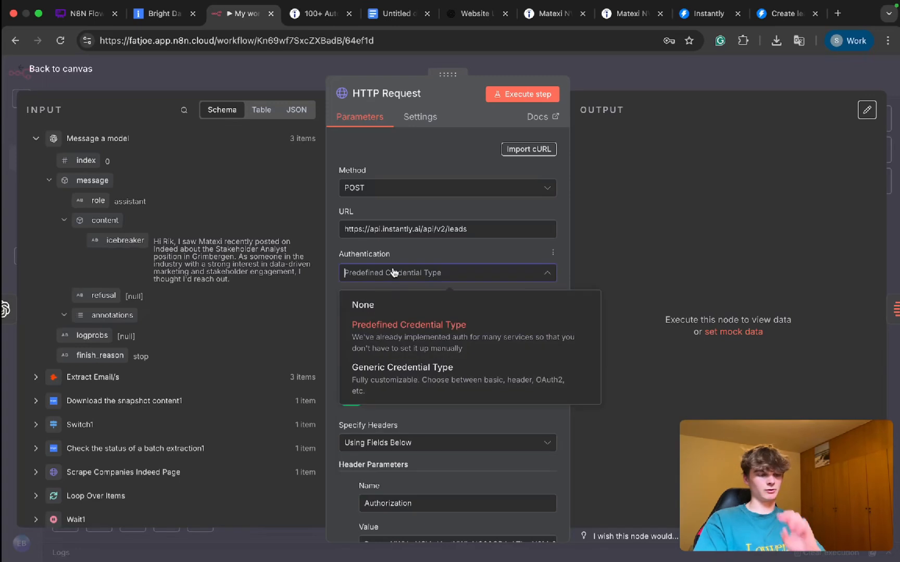
click(401, 307)
Step: Set the HTTP Request node's Specify Body option to Using JSON
scroll(445, 332, down, 2)
scroll(445, 332, down, 8)
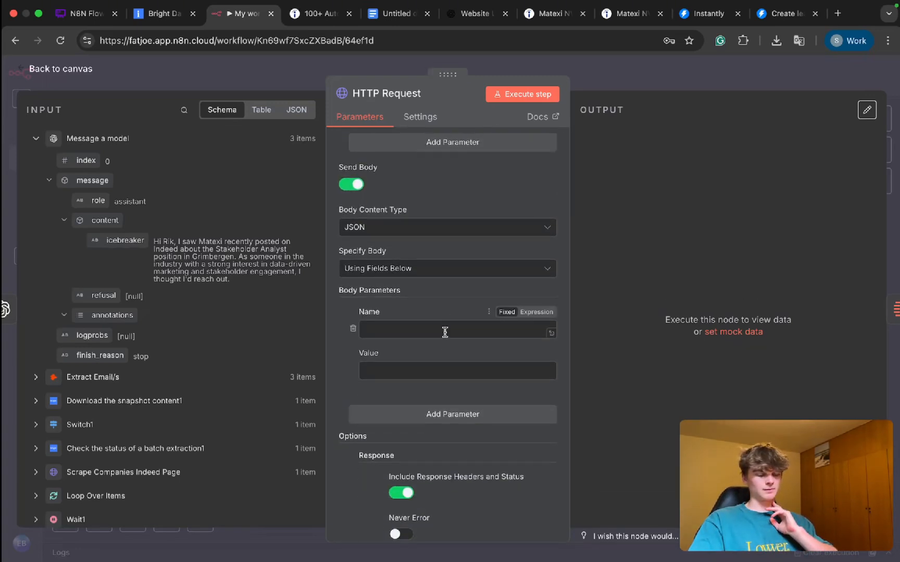
scroll(414, 277, down, 1)
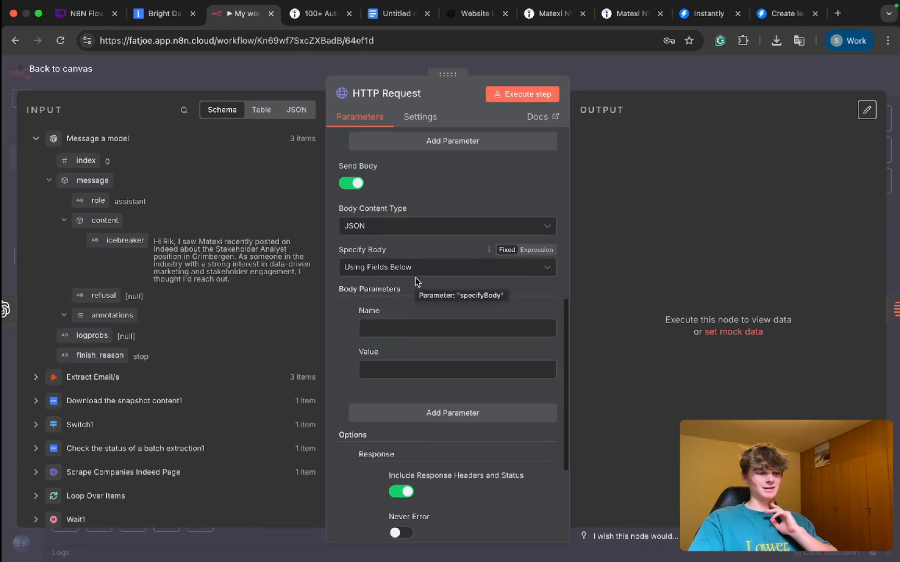
click(385, 267)
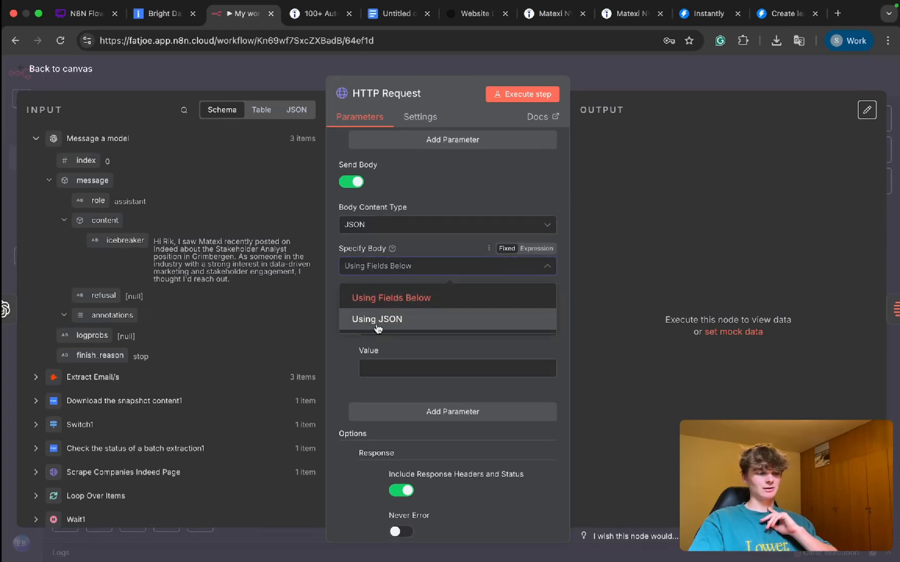
click(377, 319)
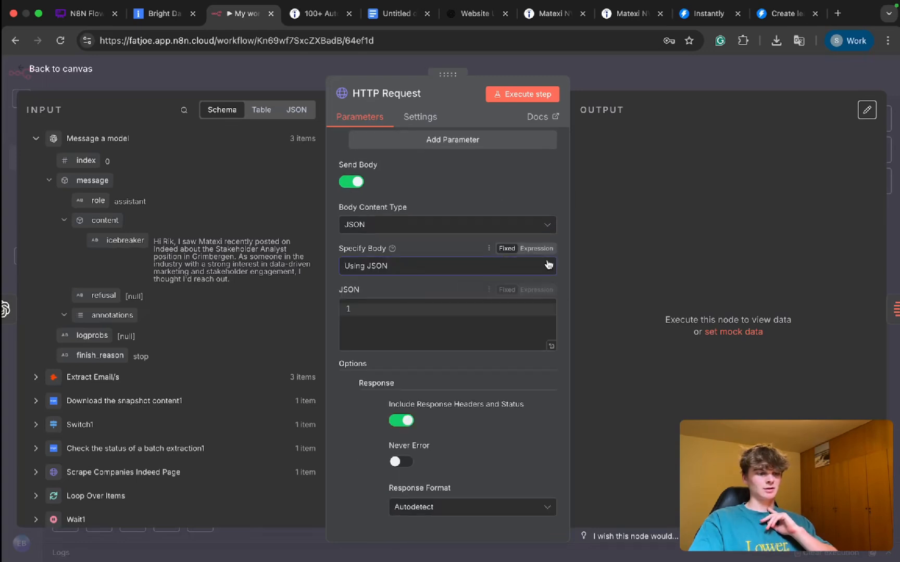
Step: Switch to the Instantly Create lead documentation and examine the campaign field in the body parameters
click(778, 13)
scroll(188, 297, down, 5)
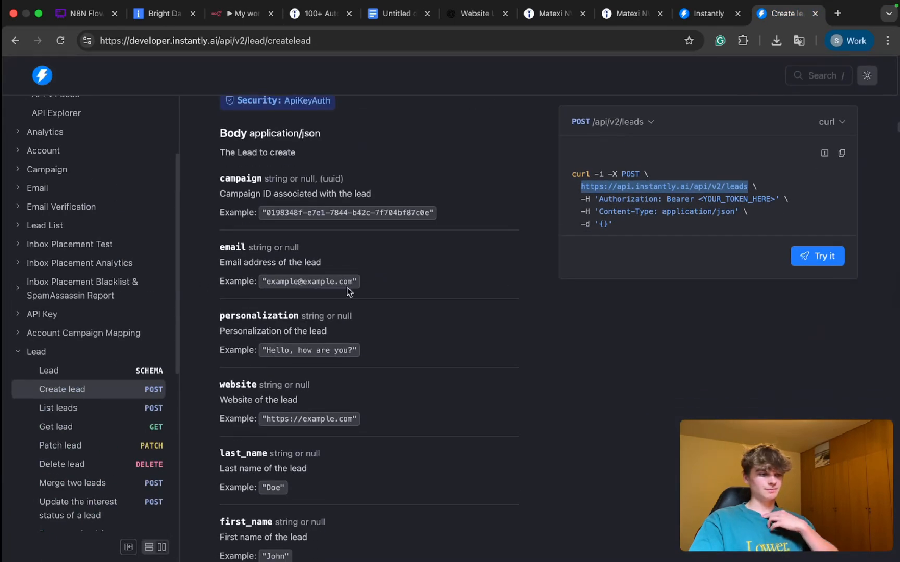
scroll(311, 287, up, 1)
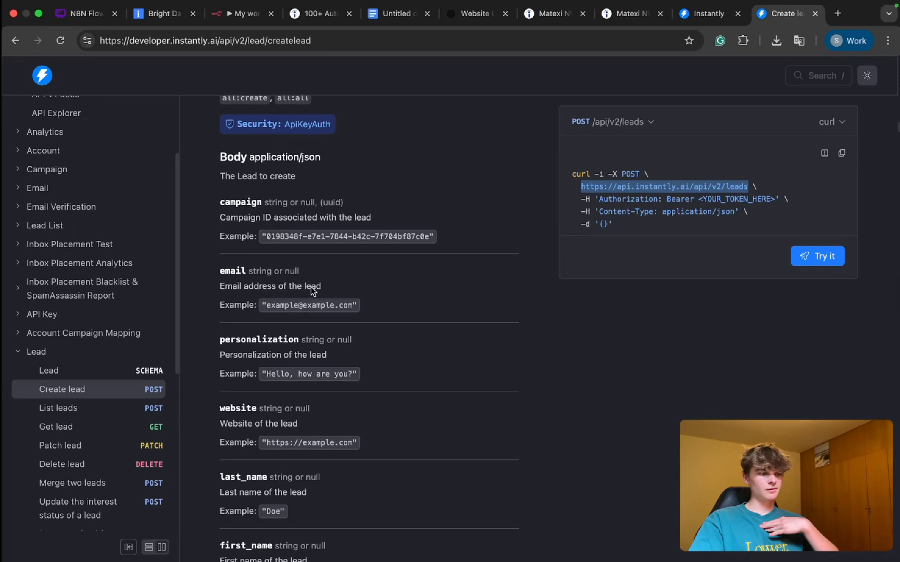
drag(227, 204, 363, 208)
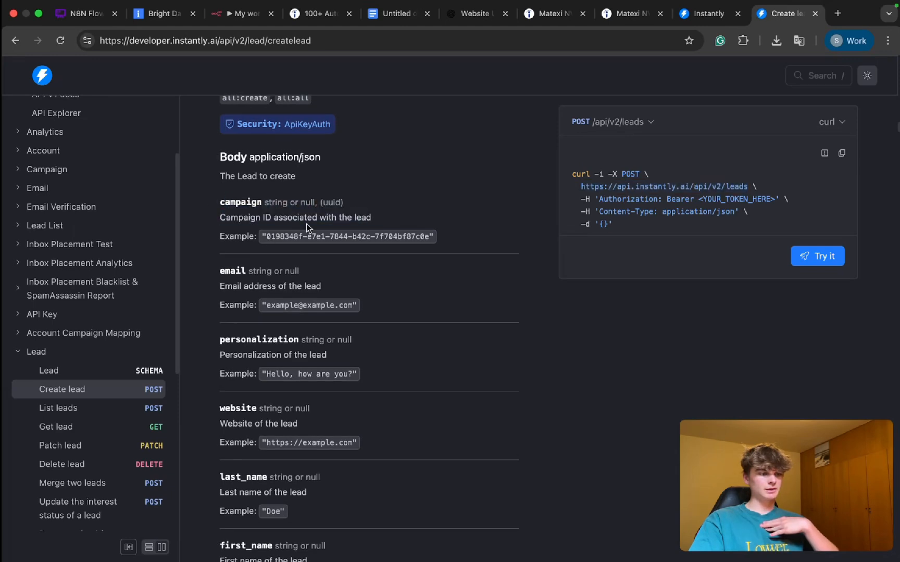
triple_click(306, 224)
double_click(346, 224)
double_click(363, 217)
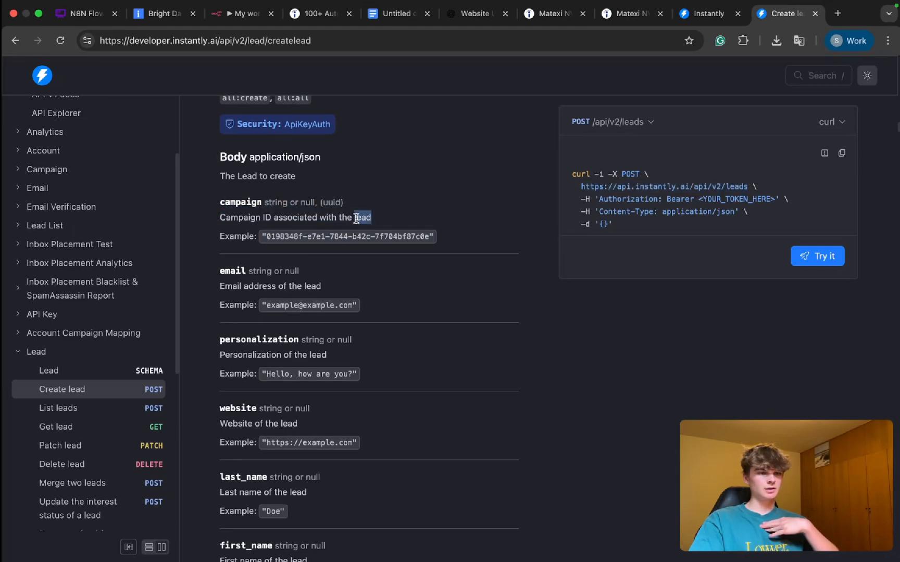
Step: Create a new campaign named TEST in Instantly and select its campaign ID in the page URL
click(698, 15)
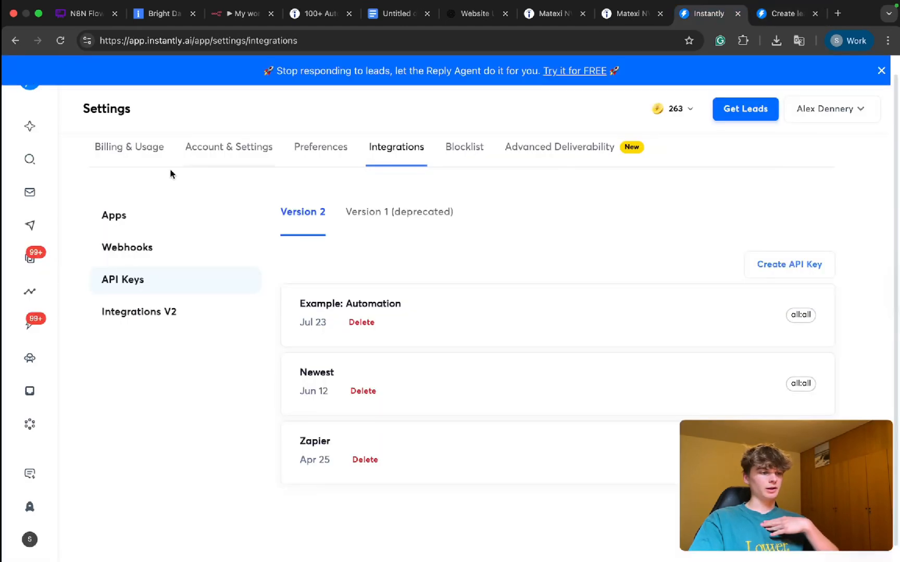
click(30, 225)
click(809, 177)
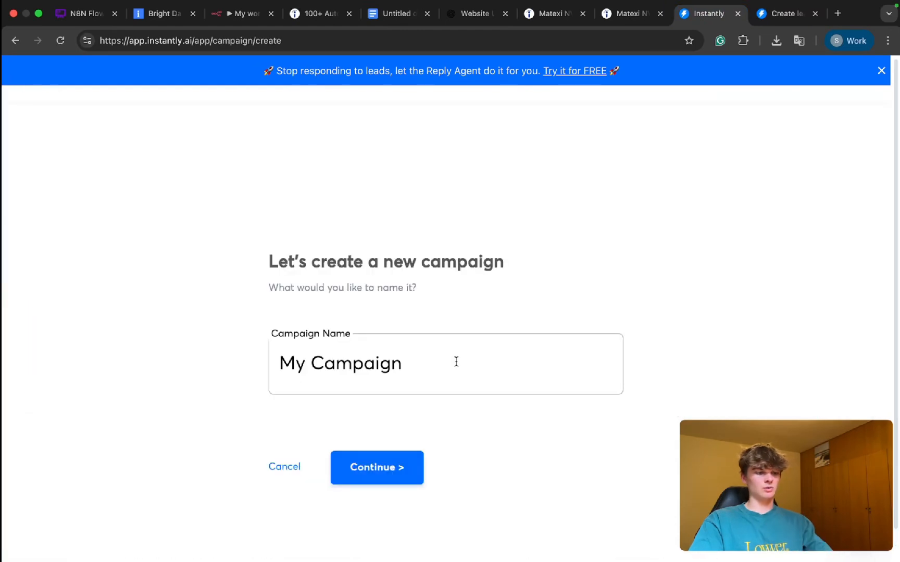
triple_click(550, 374)
text(Exampl)
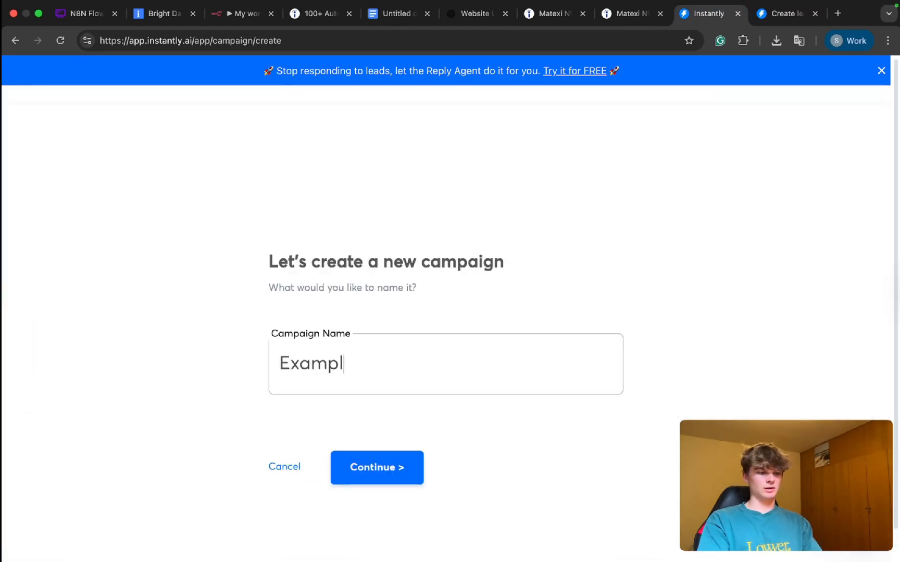
key(super+a)
text(TEST)
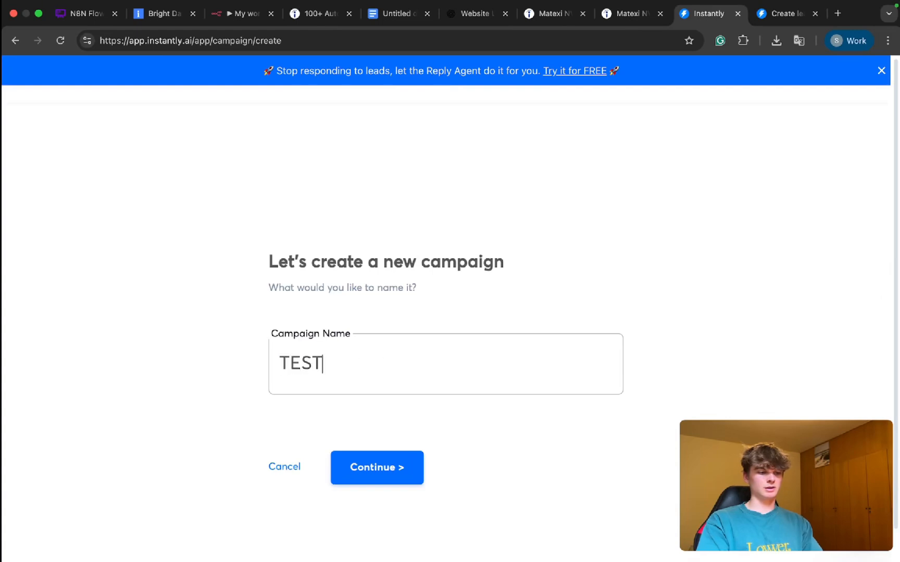
click(336, 469)
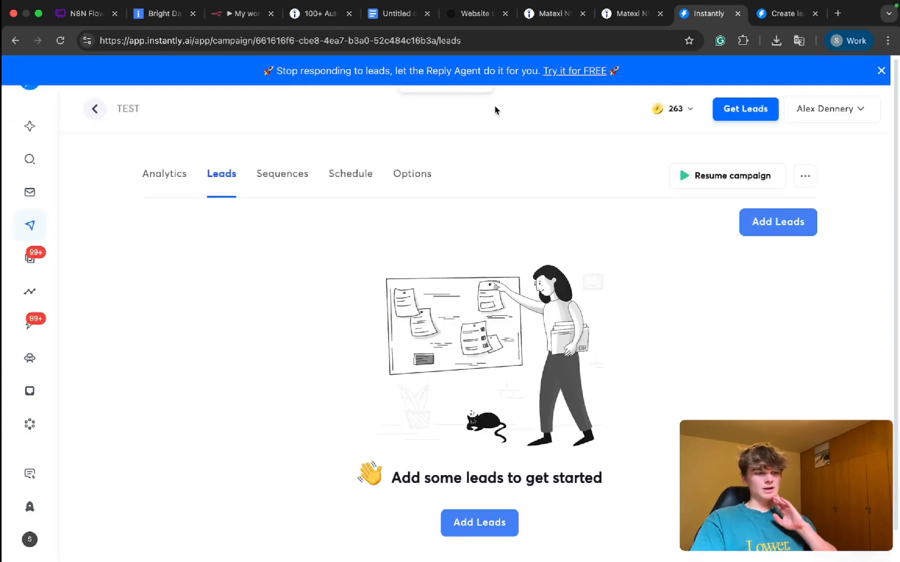
drag(454, 40, 257, 41)
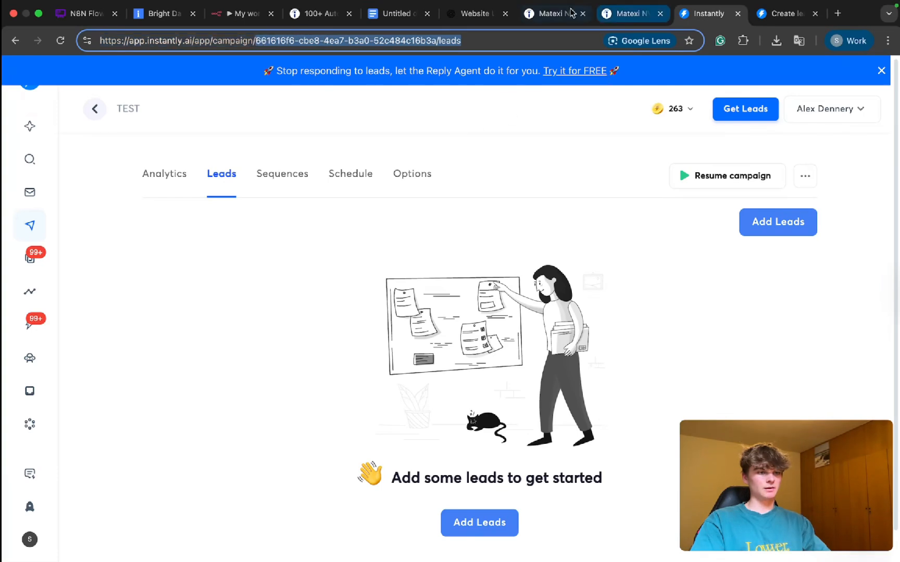
Step: Copy the campaign field name from the Create lead documentation and begin a ChatGPT prompt with it, reading "Can you format this into proper json:"
click(766, 13)
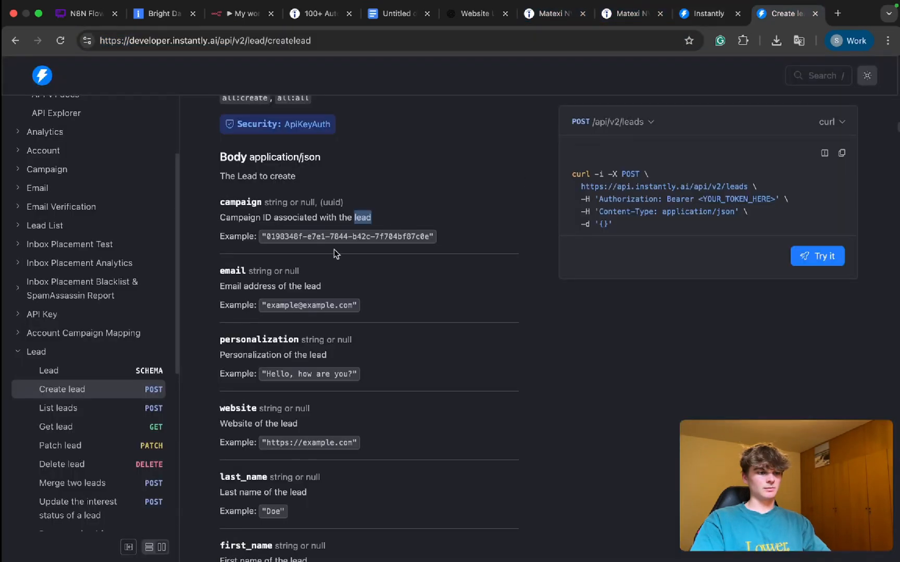
double_click(248, 206)
key(super+c)
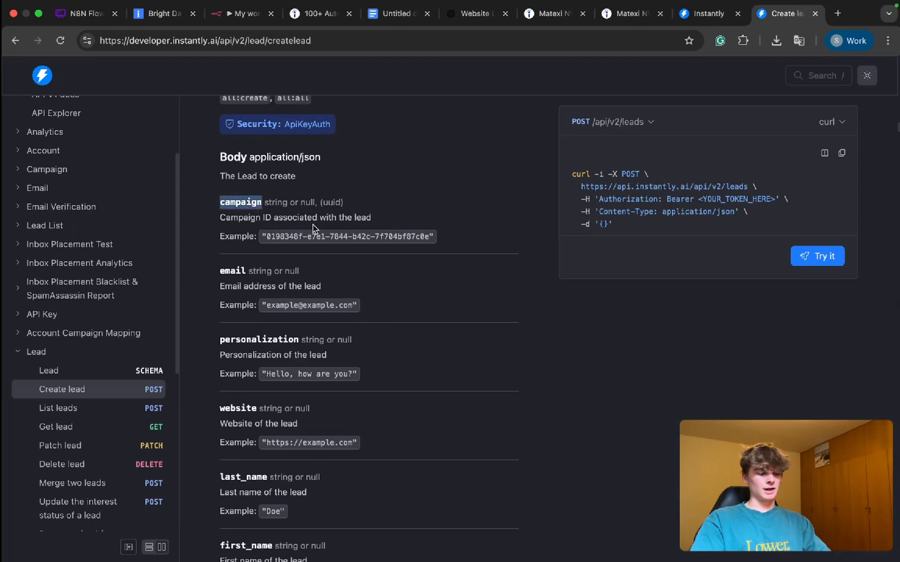
click(474, 13)
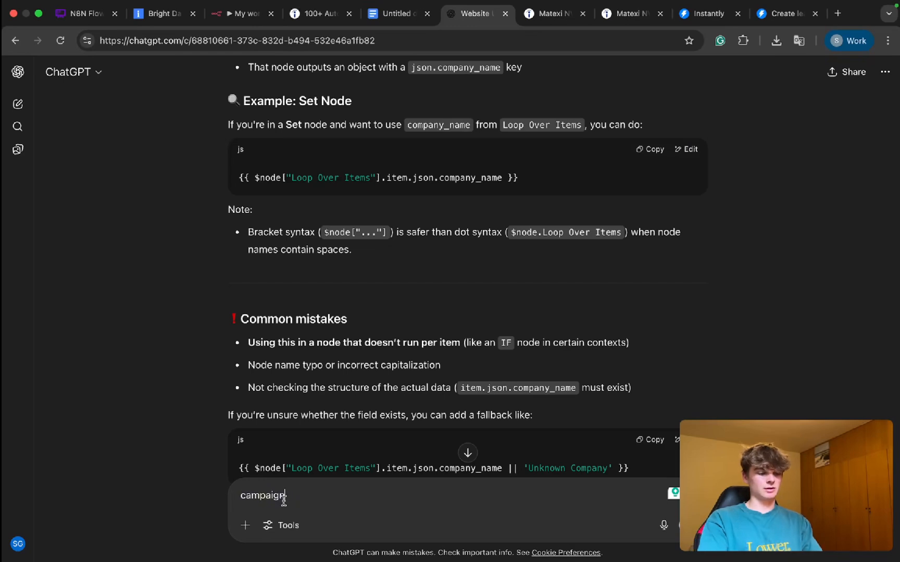
click(241, 495)
text(Can you format this into proper json:)
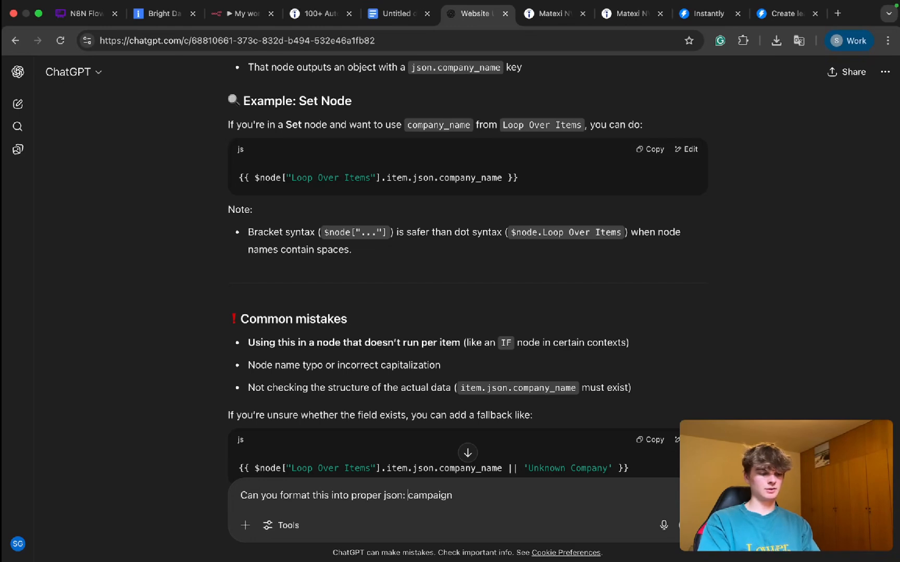
key(shift+Return)
key(shift+Return)
Step: Complete the prompt's campaign line with the TEST campaign's ID, including its /leads ending, copied from the Instantly page URL
click(291, 495)
text(:)
key(super+v)
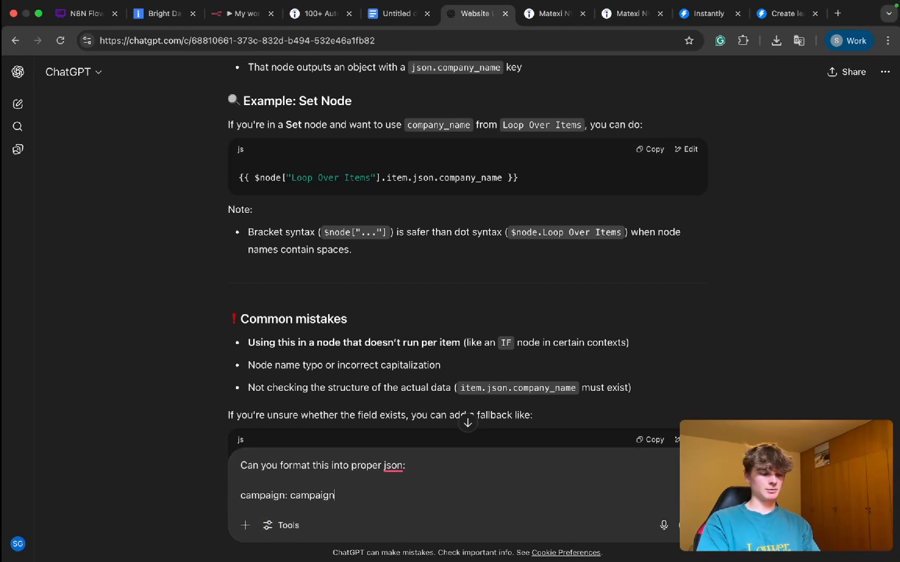
key(shift+alt+Left)
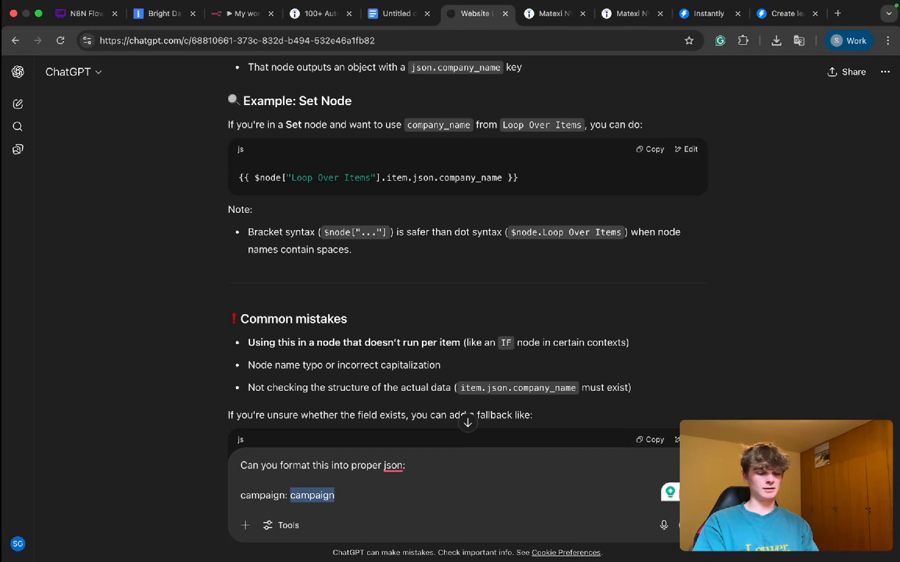
key(BackSpace)
click(708, 13)
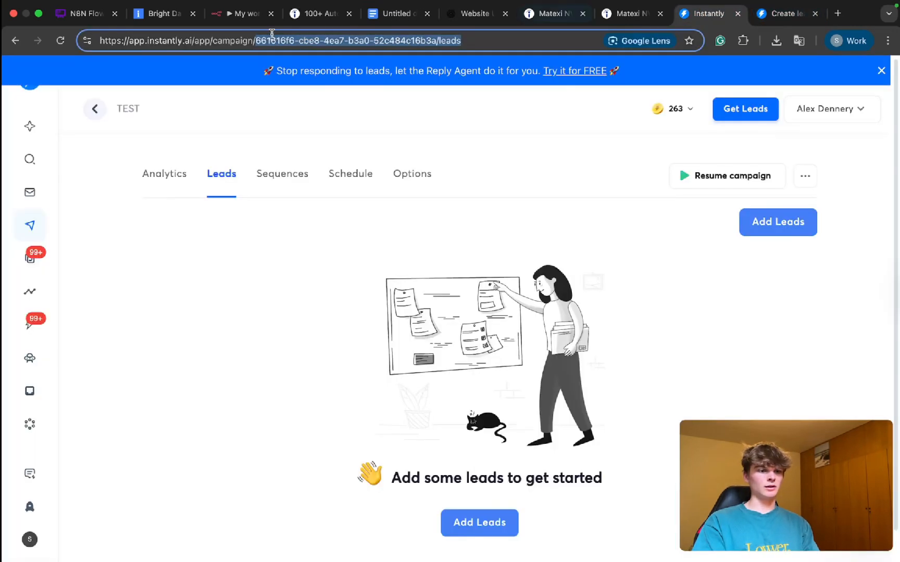
key(super+c)
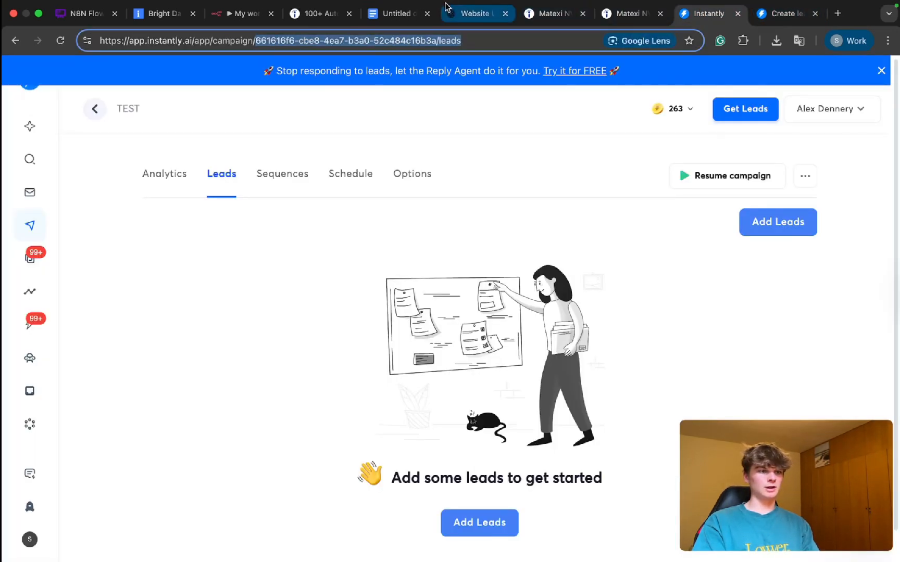
click(471, 14)
key(super+v)
key(shift+Return)
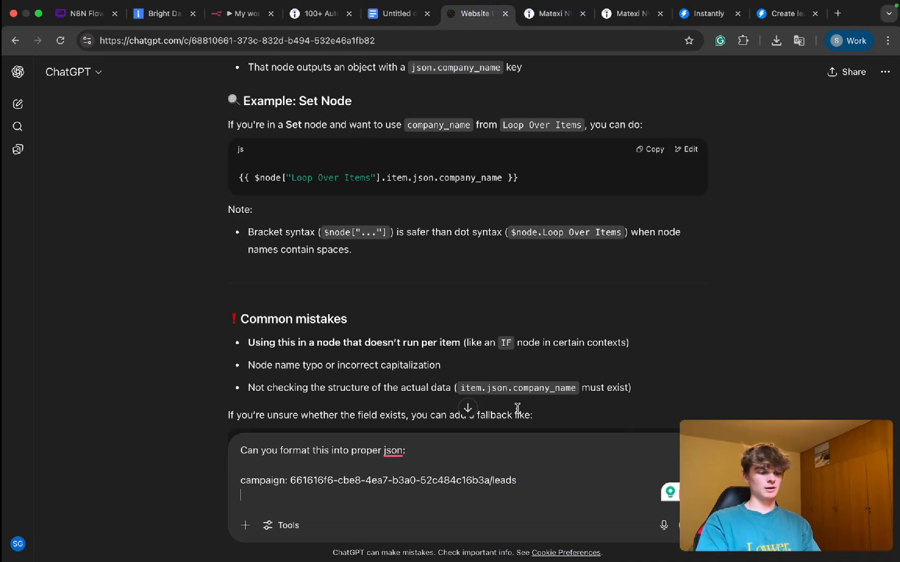
Step: Add an email line with a placeholder email address to the ChatGPT prompt
text(email)
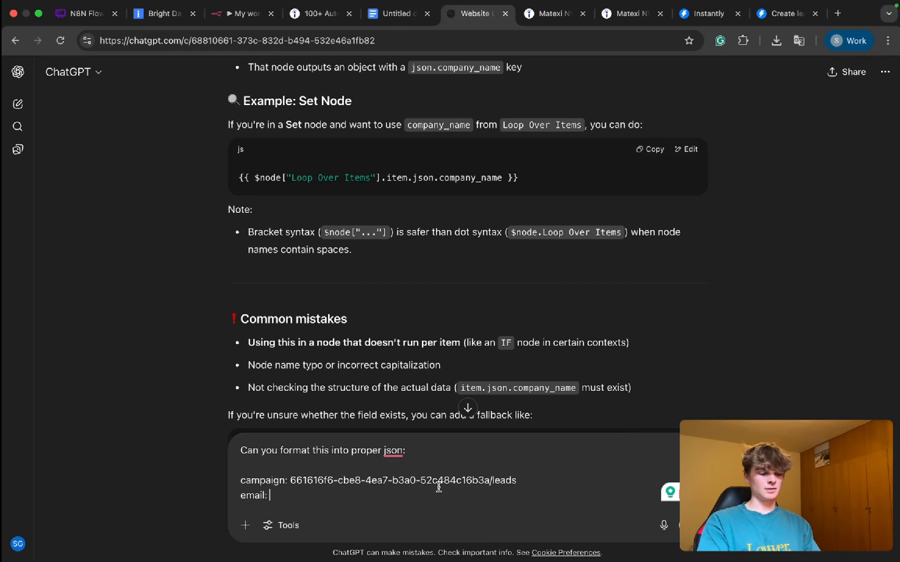
text(: test)
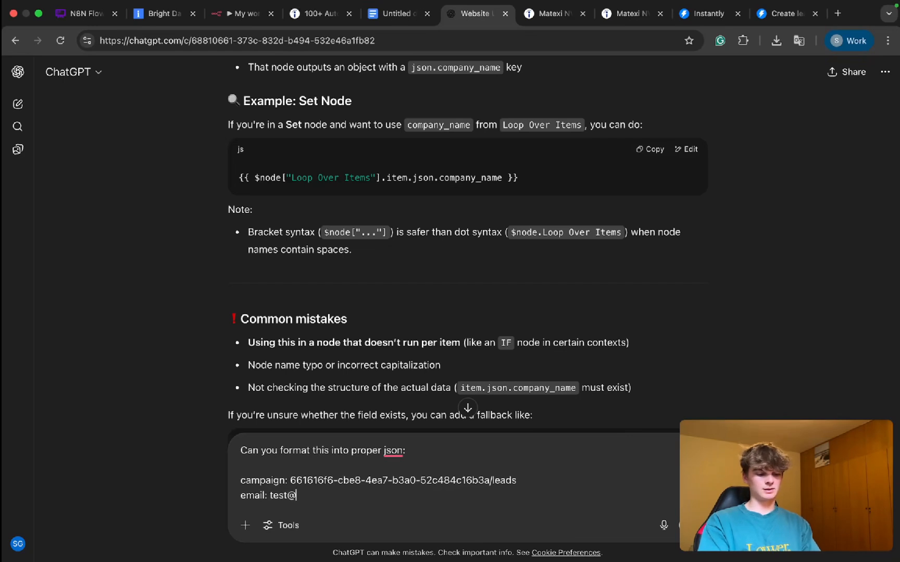
text(@gmail.com)
key(shift+Return)
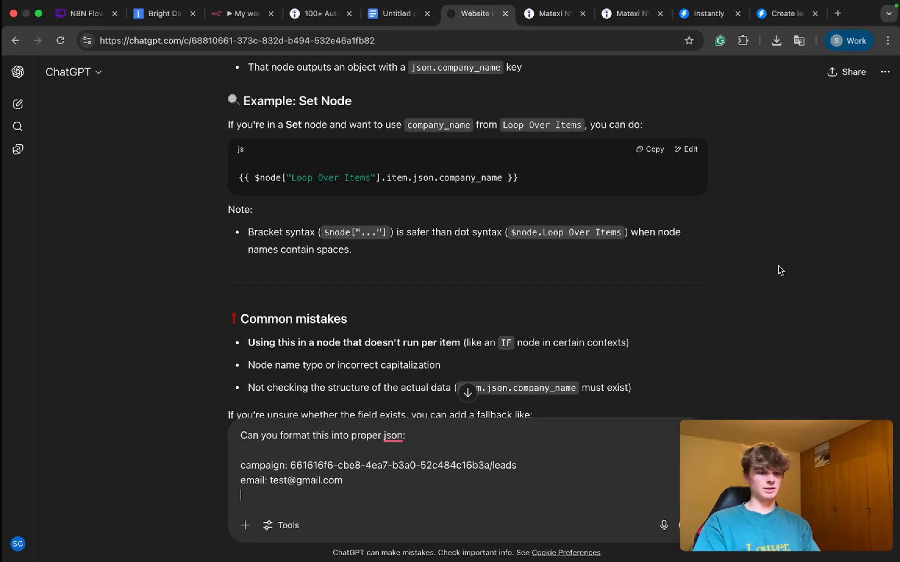
Step: Go through the body fields in the Create lead documentation and copy the custom_variables field name
click(776, 10)
scroll(366, 304, down, 2)
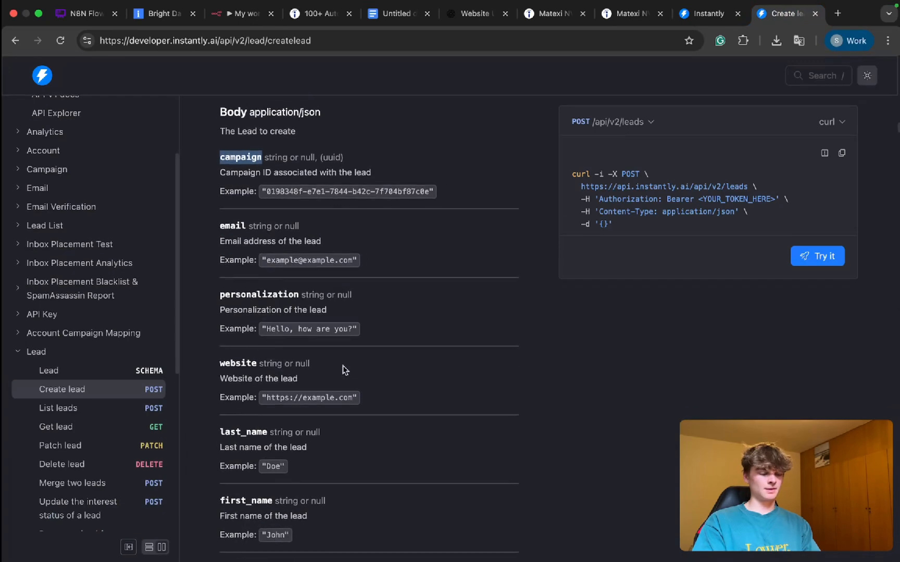
double_click(261, 302)
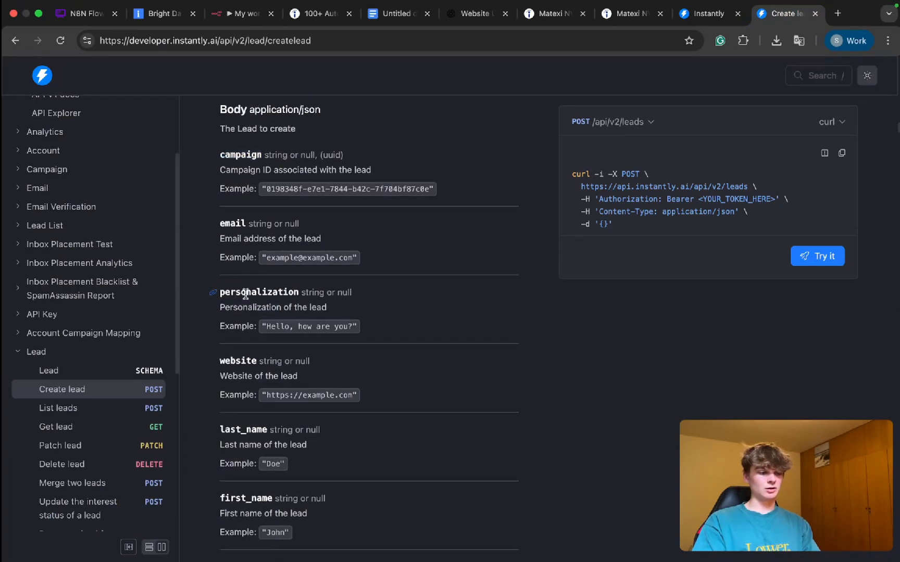
double_click(242, 290)
scroll(289, 385, down, 12)
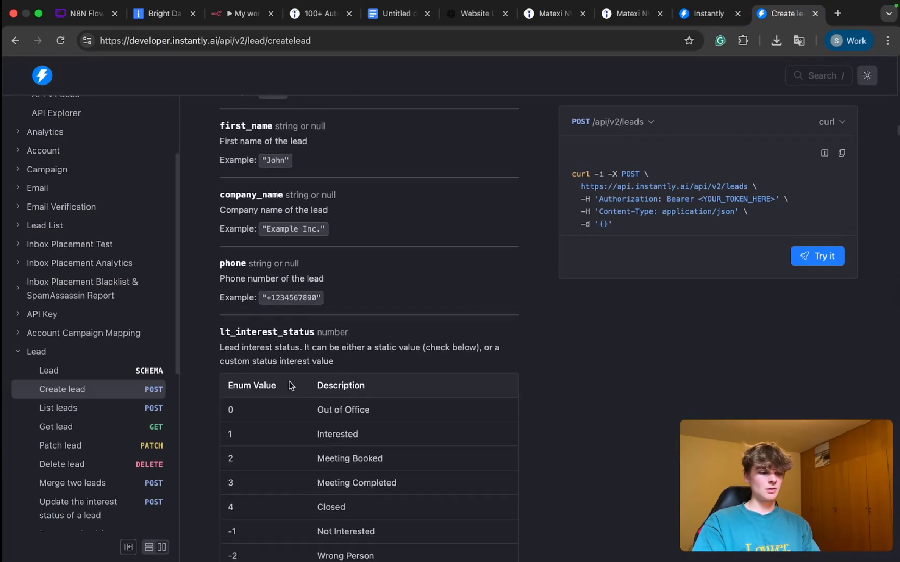
scroll(289, 385, down, 7)
scroll(290, 385, down, 17)
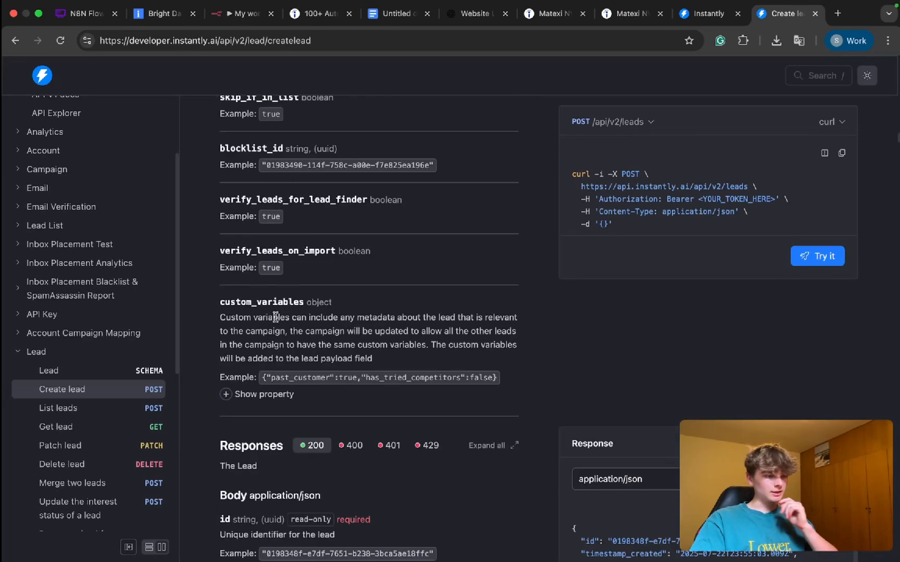
drag(306, 302, 230, 302)
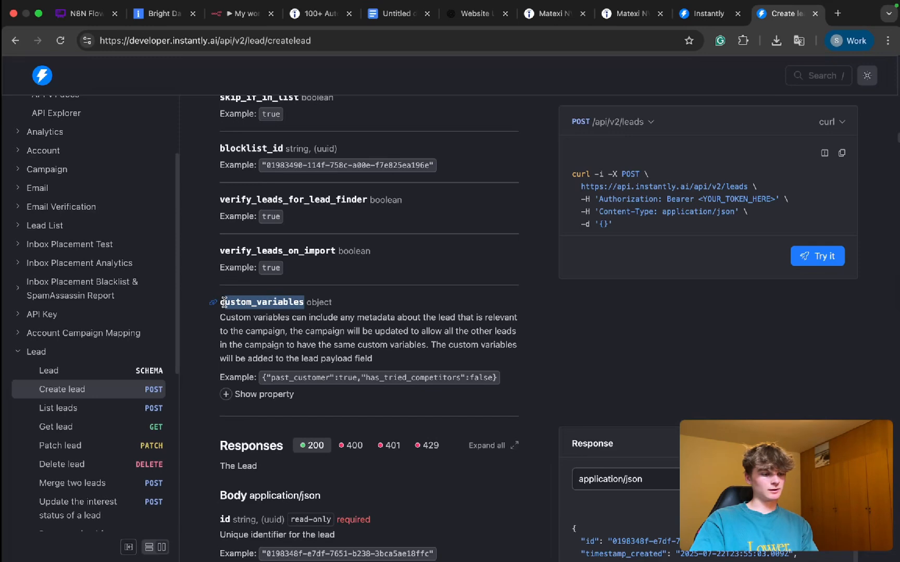
click(306, 304)
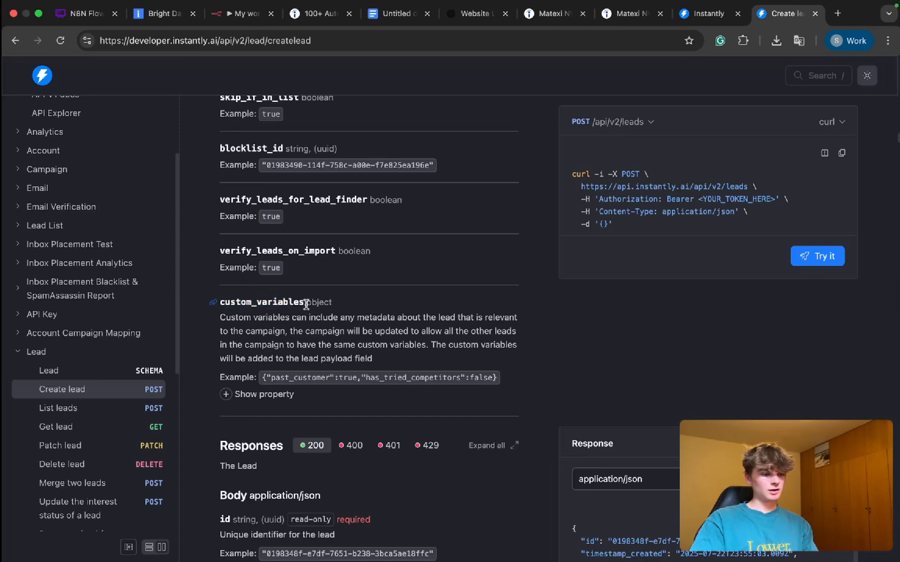
drag(304, 304, 228, 304)
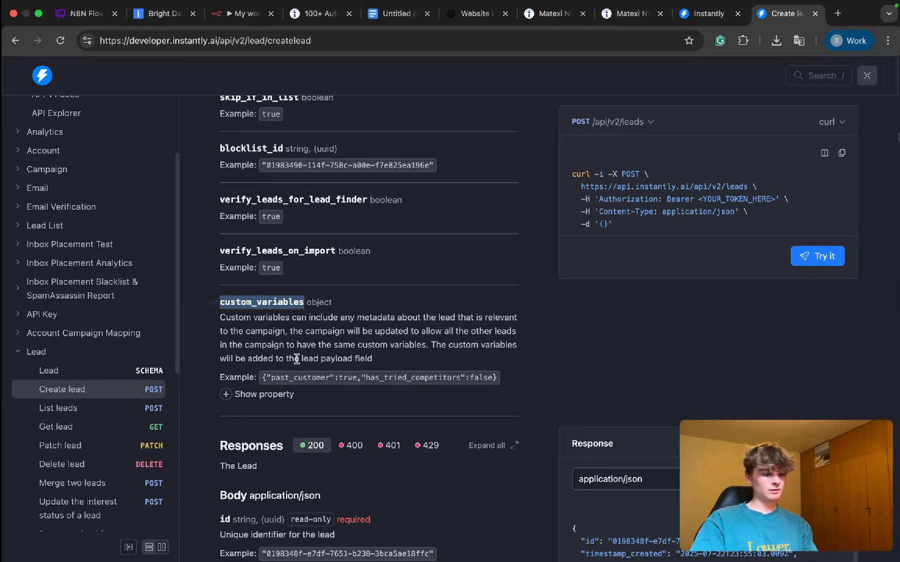
click(378, 14)
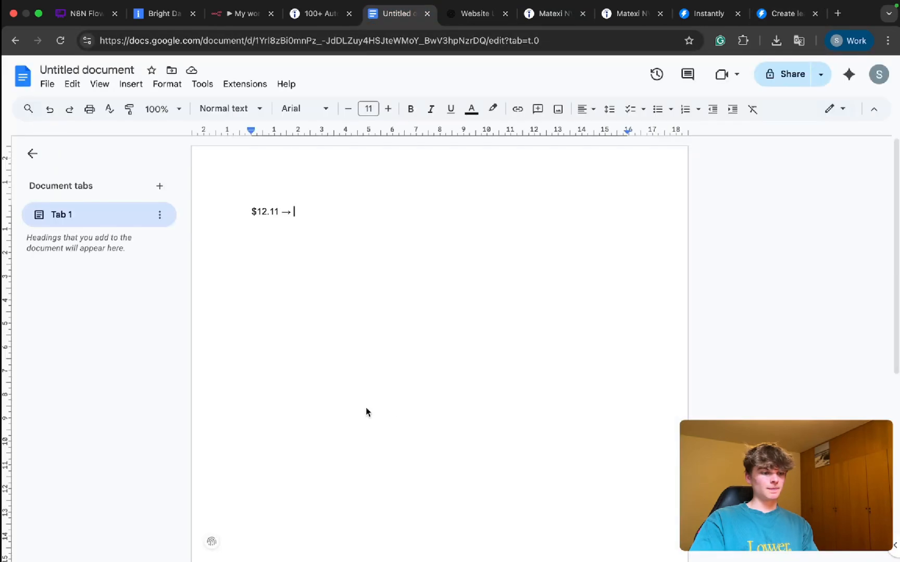
click(322, 20)
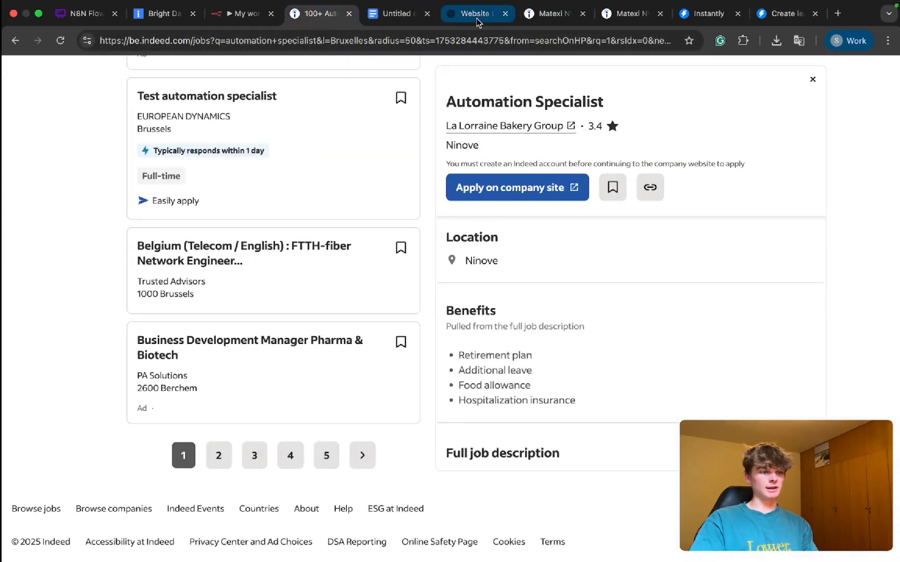
click(237, 14)
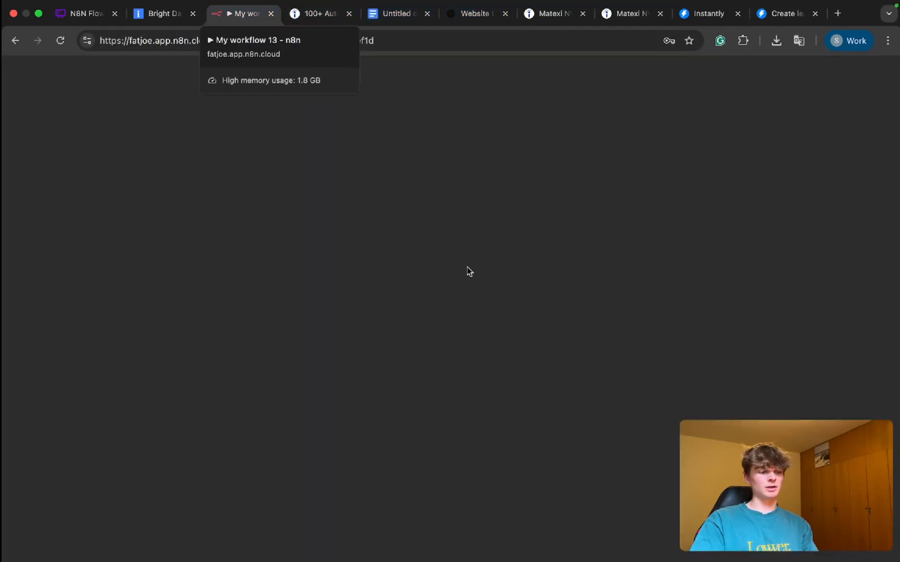
click(449, 366)
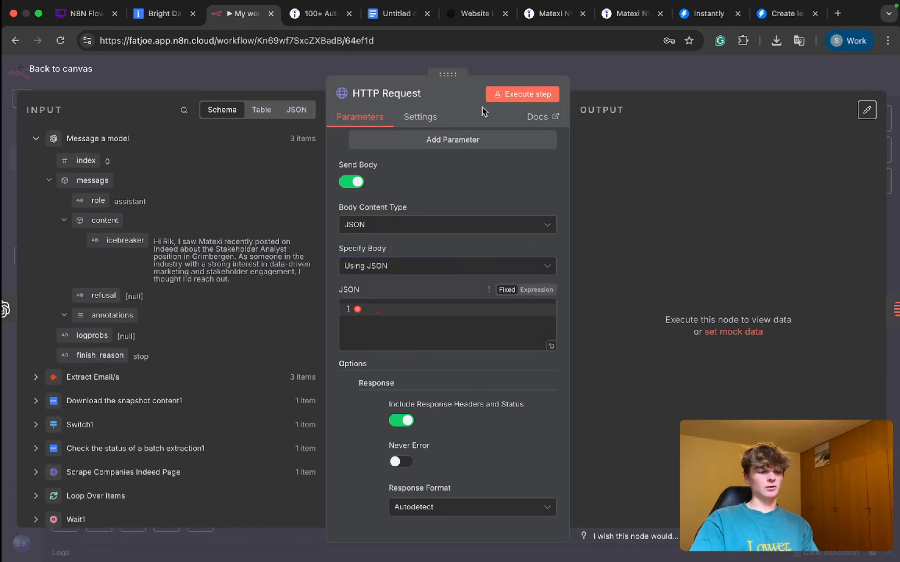
Step: Return to the ChatGPT prompt and add the line "custom_variables: Icebreaker message here"
click(476, 14)
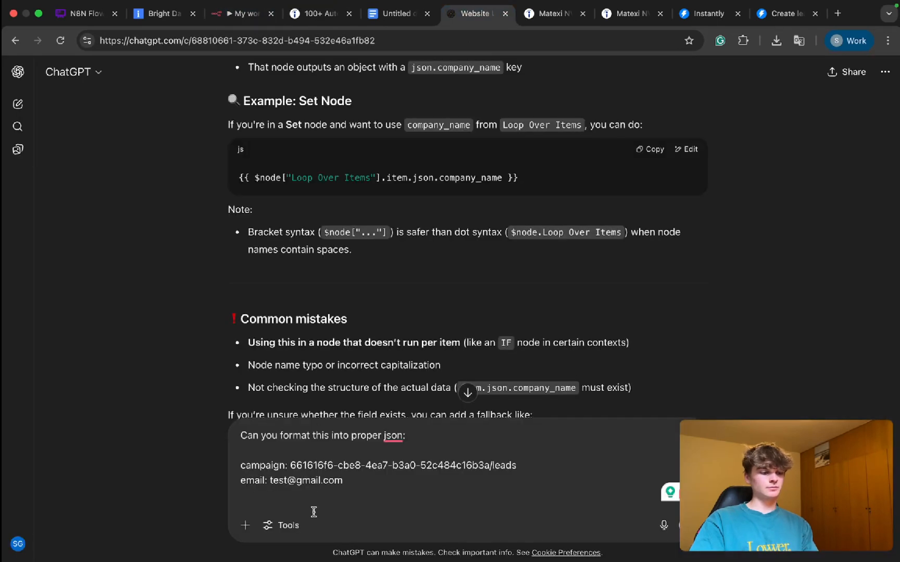
text(custom_variables:)
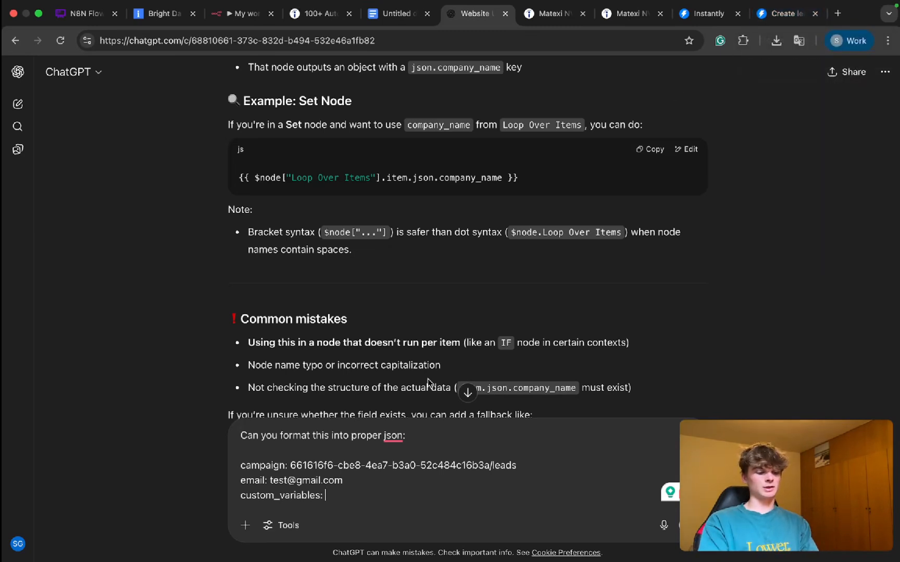
text(Icebreaker mes)
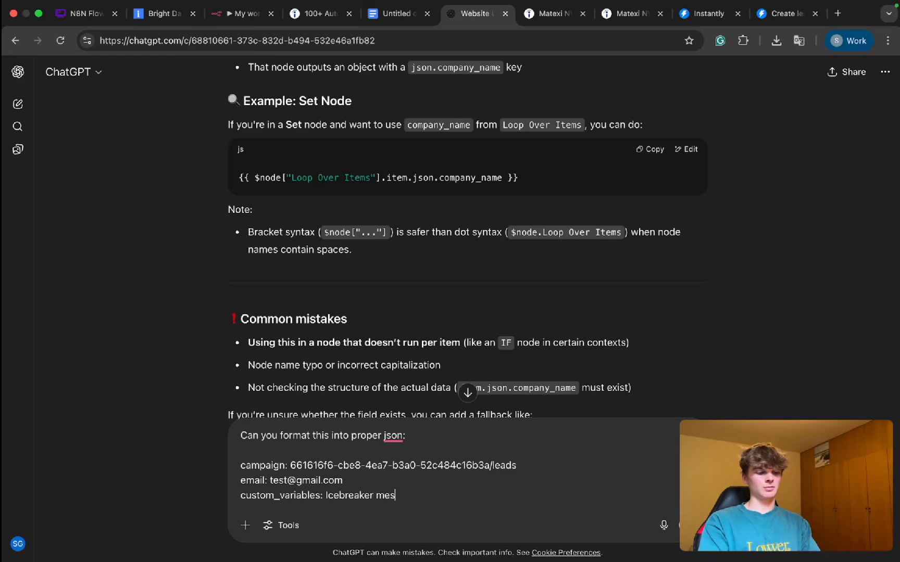
text(sage here)
key(shift+Return)
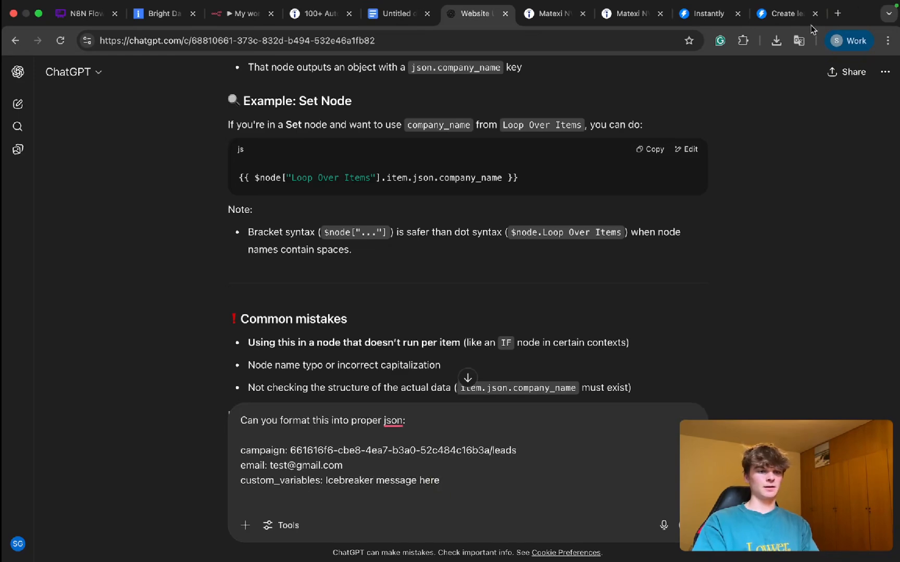
Step: Examine the custom_variables property details and the other lead body fields in the Create lead documentation
click(785, 14)
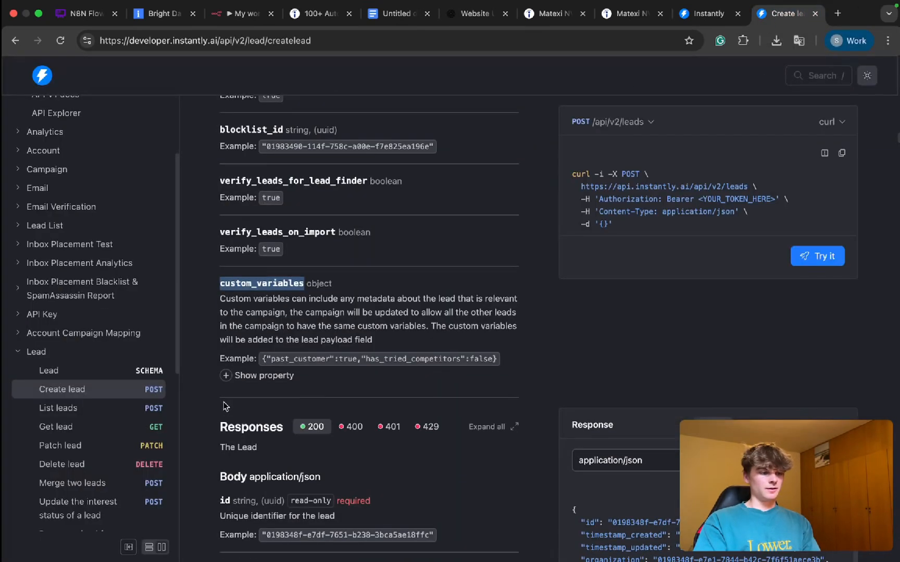
scroll(225, 406, up, 5)
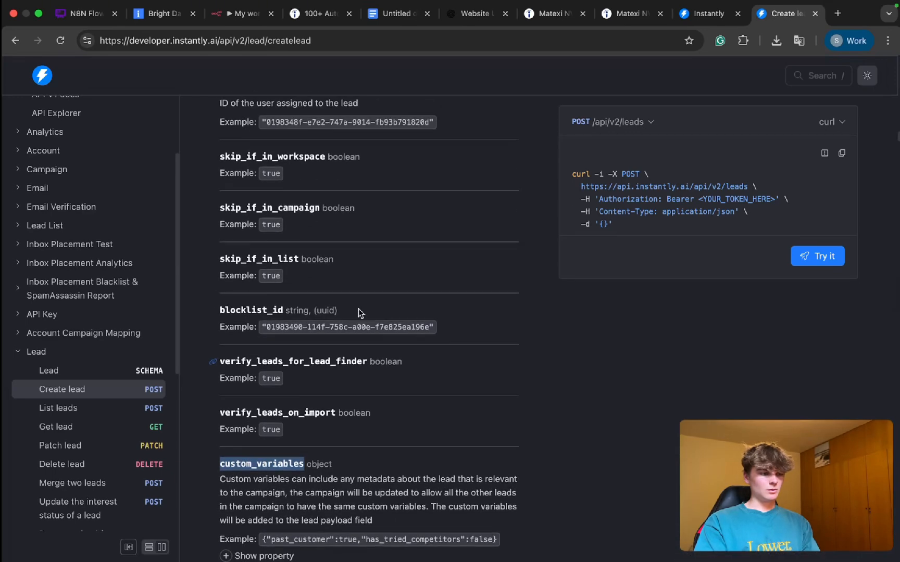
scroll(359, 311, up, 5)
scroll(359, 311, down, 10)
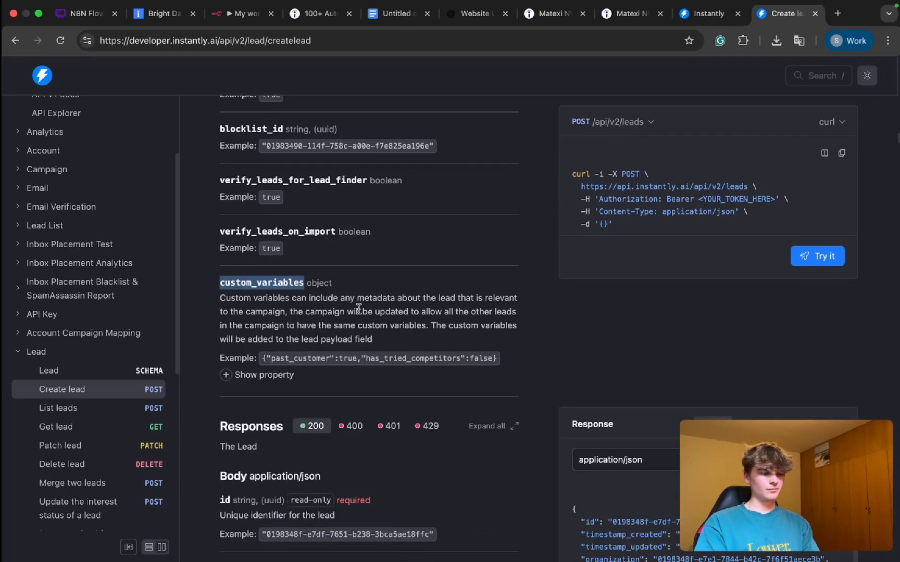
click(247, 375)
scroll(308, 388, down, 1)
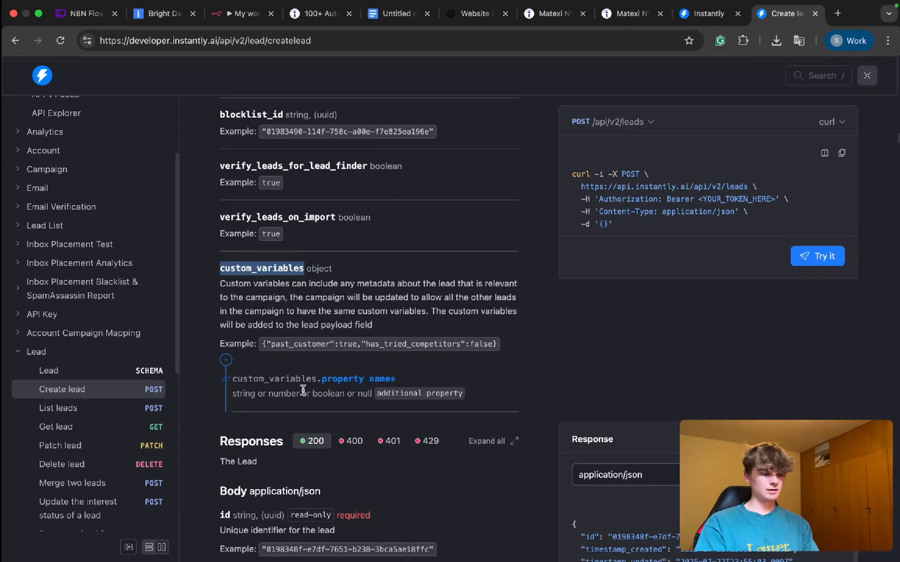
scroll(347, 414, up, 5)
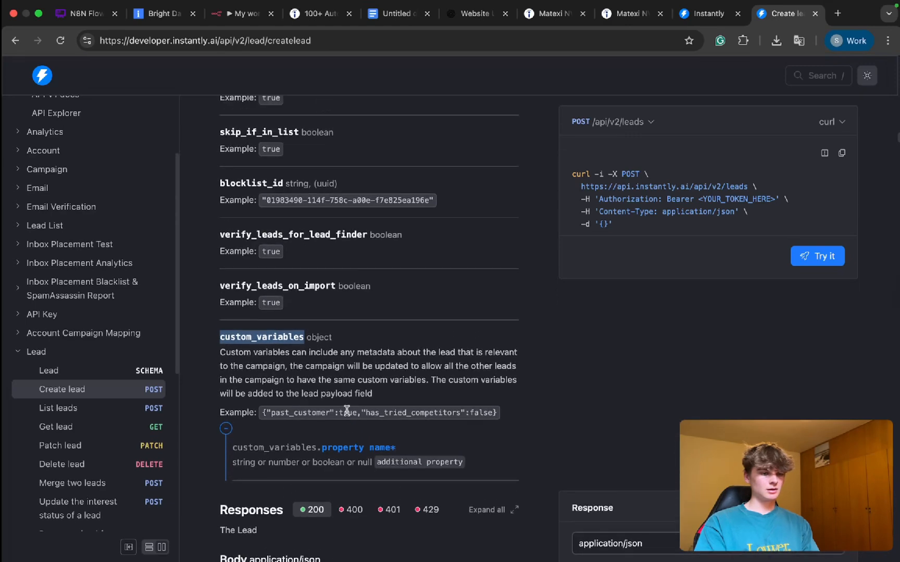
scroll(347, 414, up, 12)
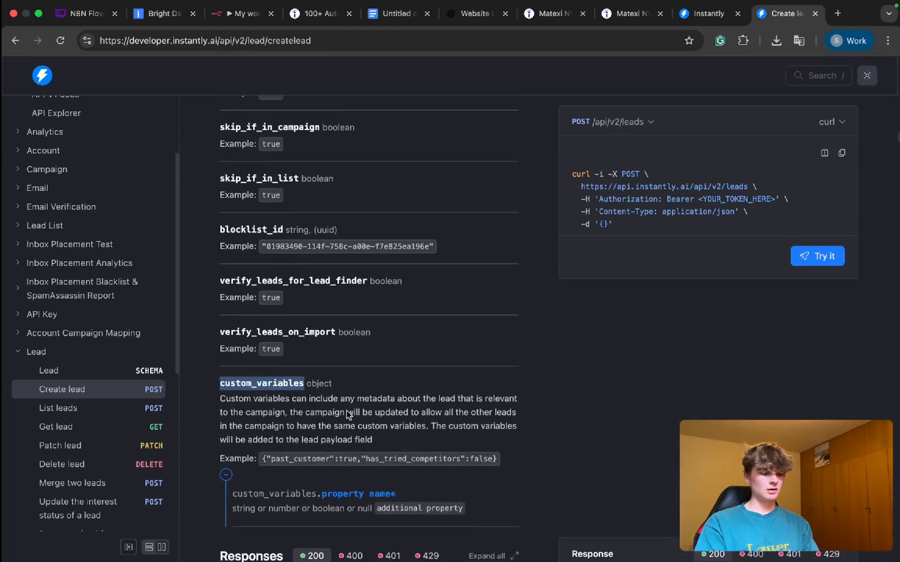
scroll(347, 411, up, 20)
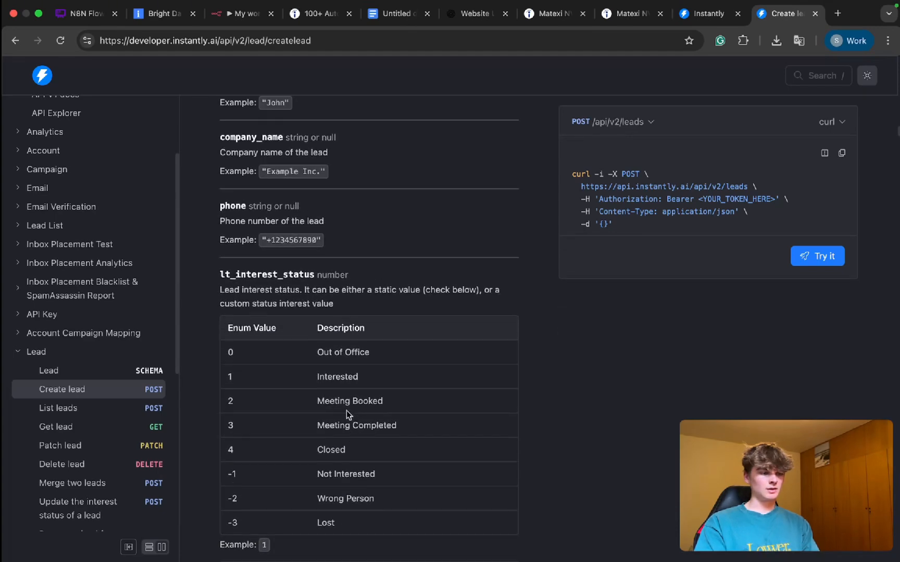
scroll(346, 412, up, 11)
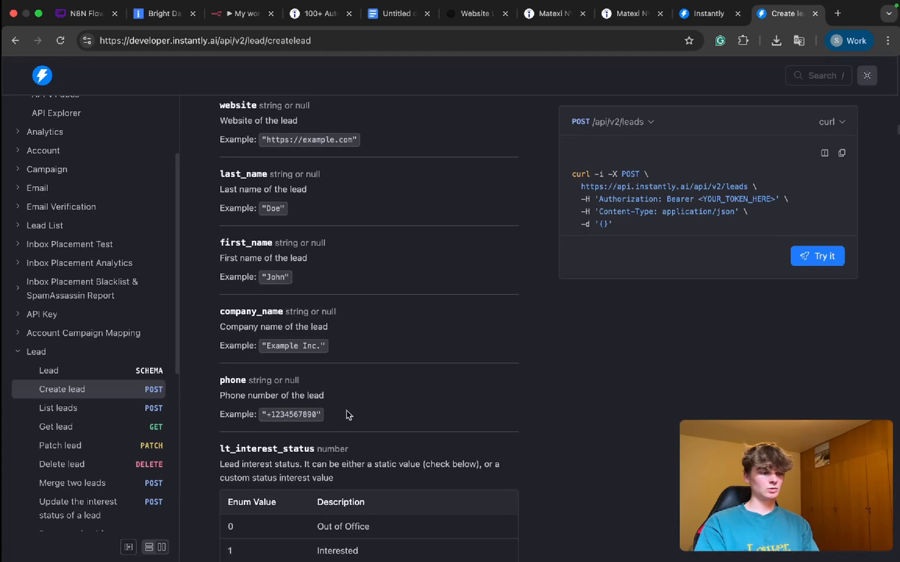
Step: Copy the first_name field name from the Create lead documentation, add "first_name: TEST" to the ChatGPT prompt and send it
drag(284, 368, 218, 368)
drag(272, 300, 239, 300)
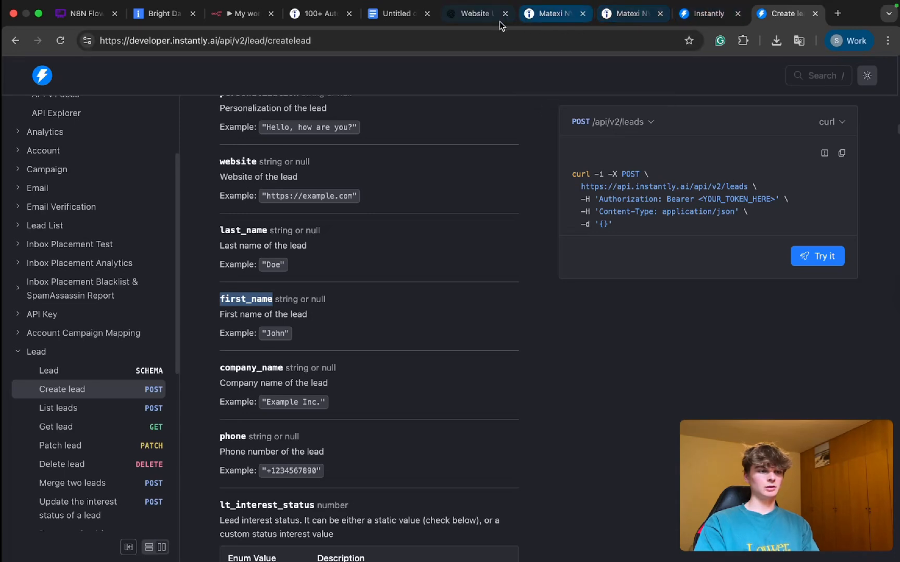
click(462, 22)
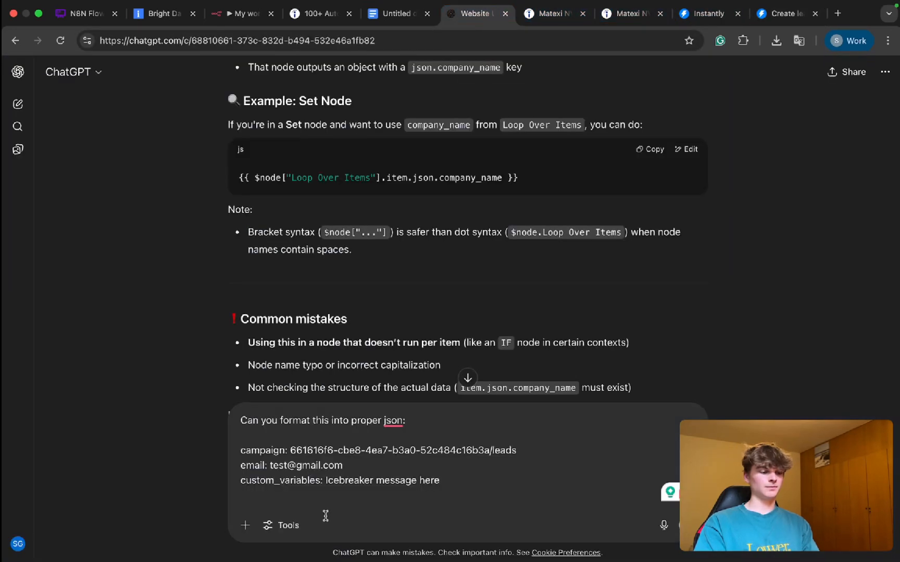
text(first_name)
text(:)
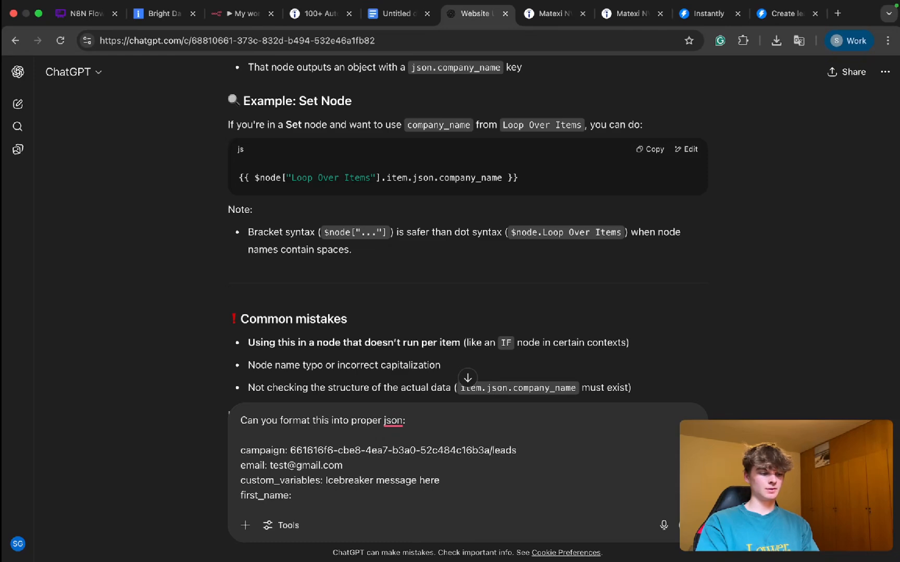
key(BackSpace)
text(TEST)
key(Return)
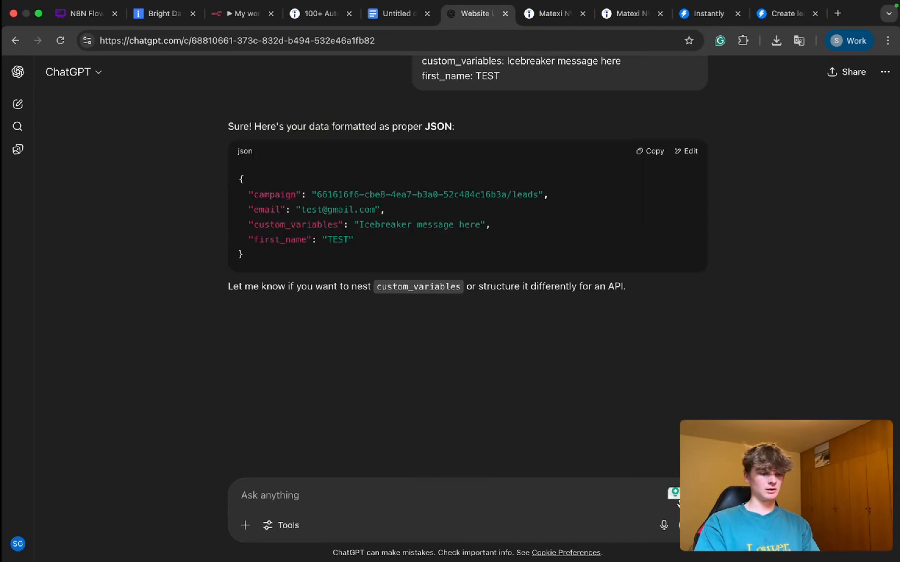
click(689, 525)
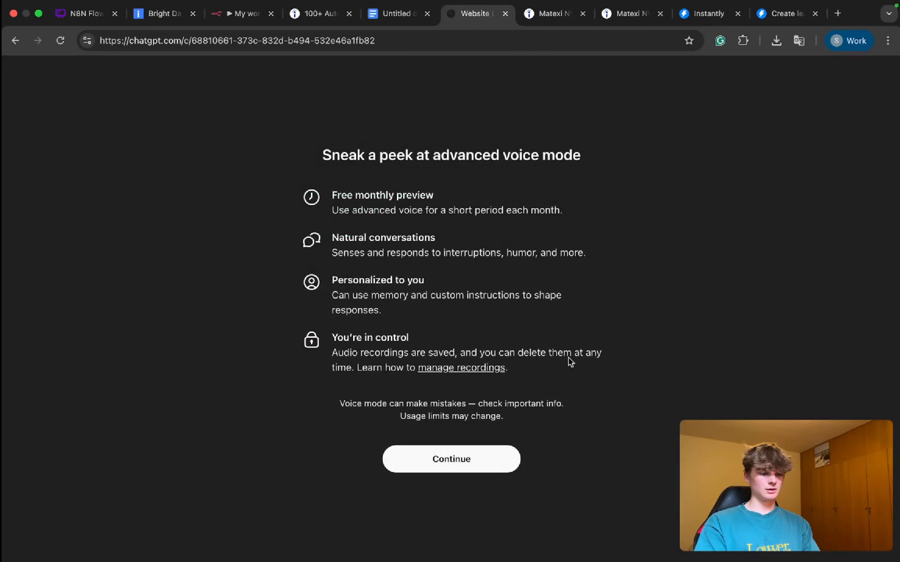
click(488, 451)
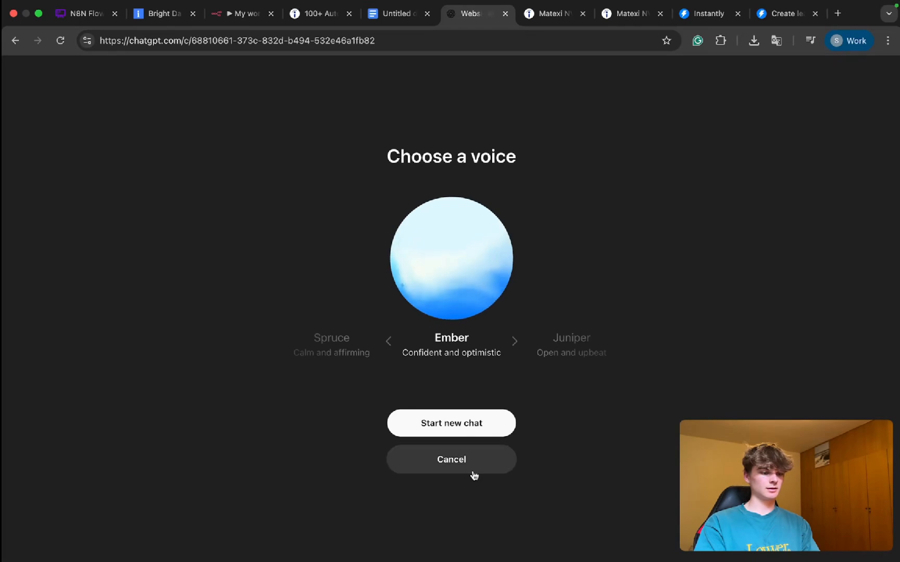
click(452, 461)
Step: Reopen the sent JSON formatting prompt in ChatGPT for editing
scroll(487, 259, up, 2)
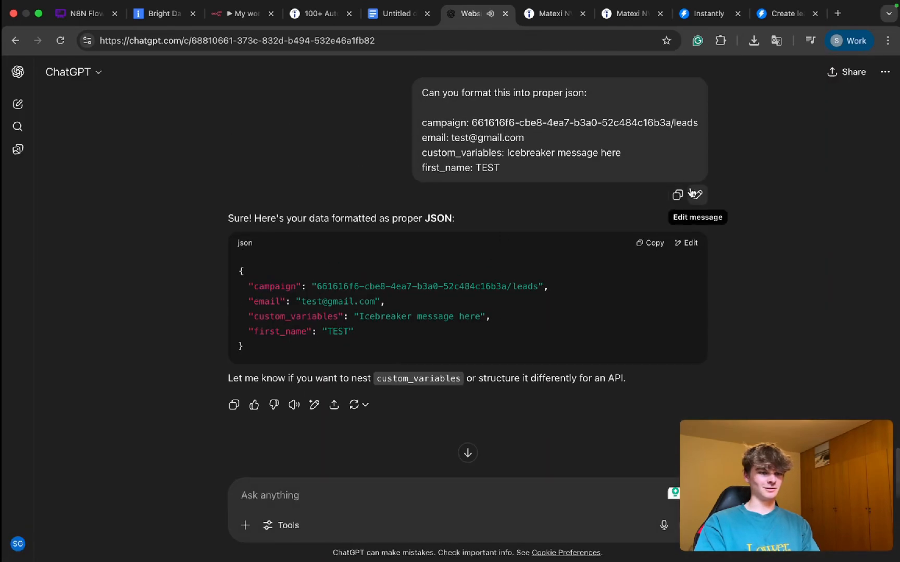
click(693, 192)
key(Return)
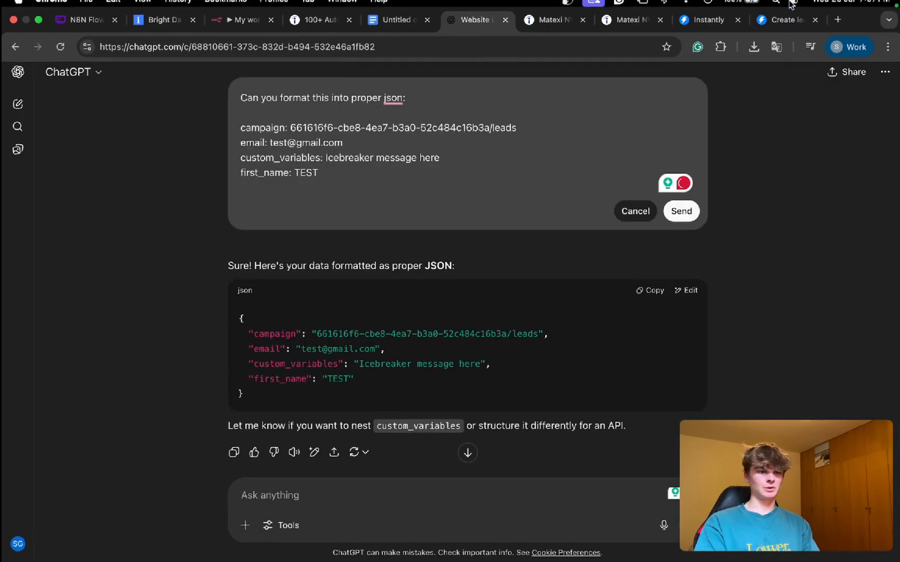
click(793, 7)
click(775, 32)
click(554, 162)
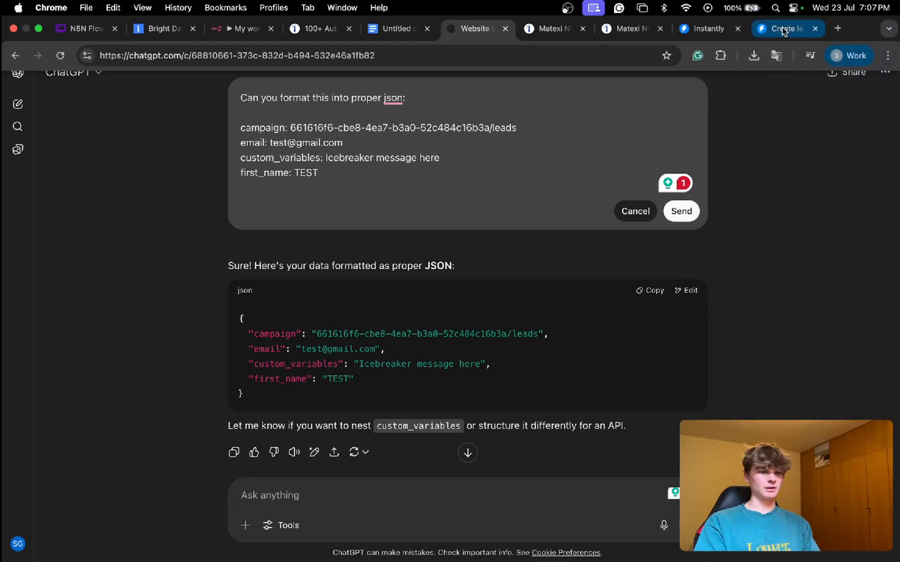
Step: Copy the last_name field name from the Create lead documentation and add it with a placeholder last name to the edited prompt
click(783, 30)
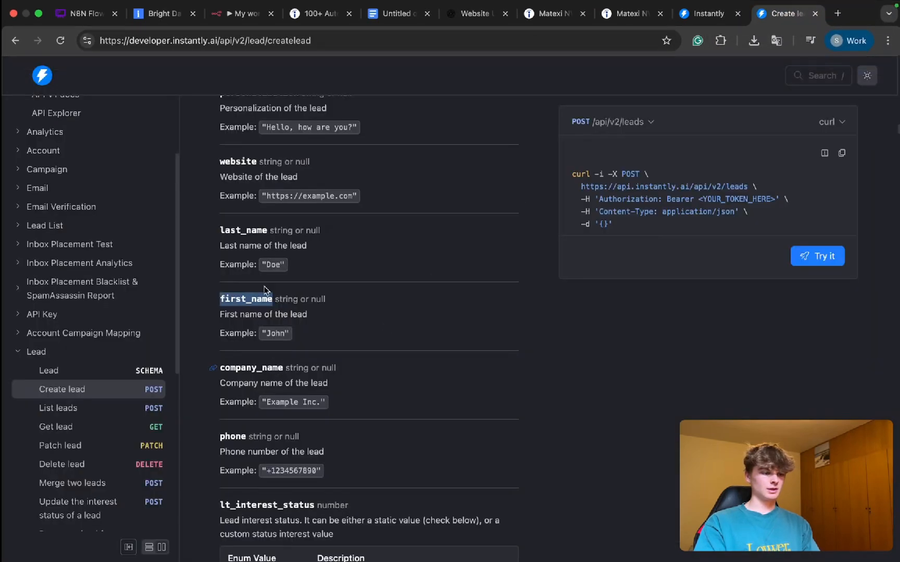
double_click(268, 229)
key(super+c)
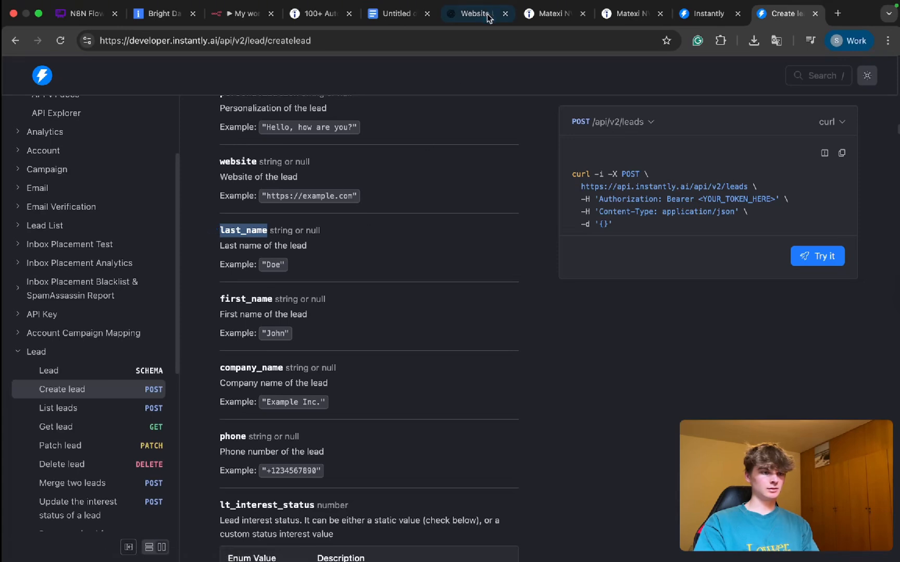
click(469, 14)
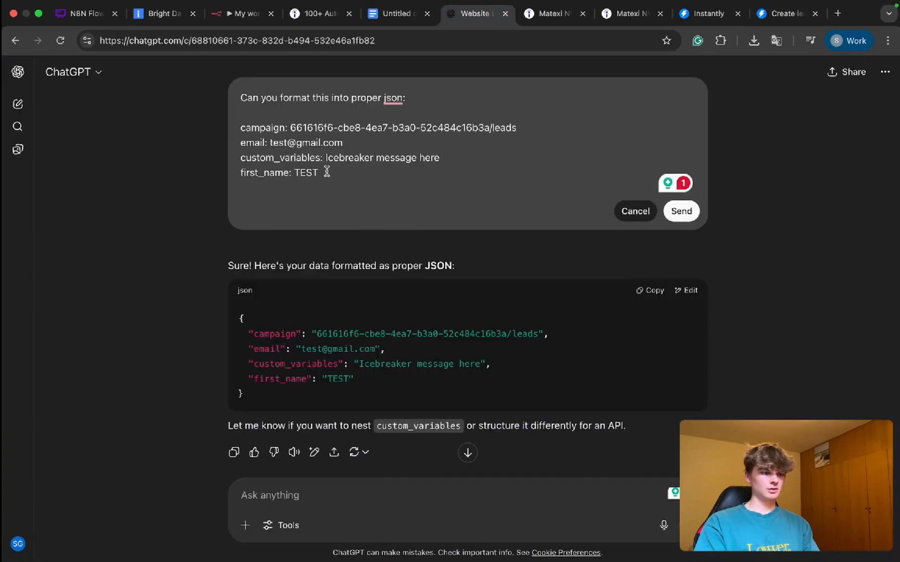
key(Return)
key(super+v)
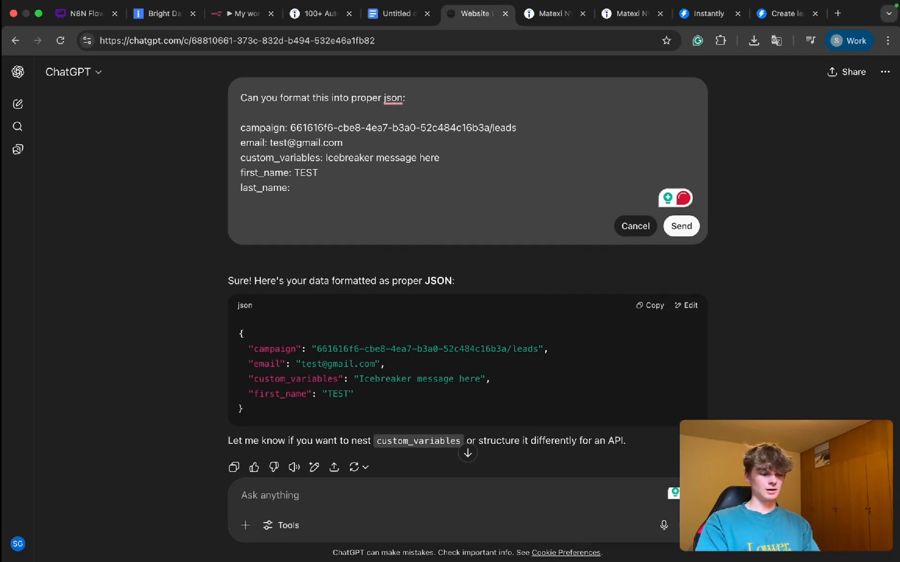
text(geremy)
key(Return)
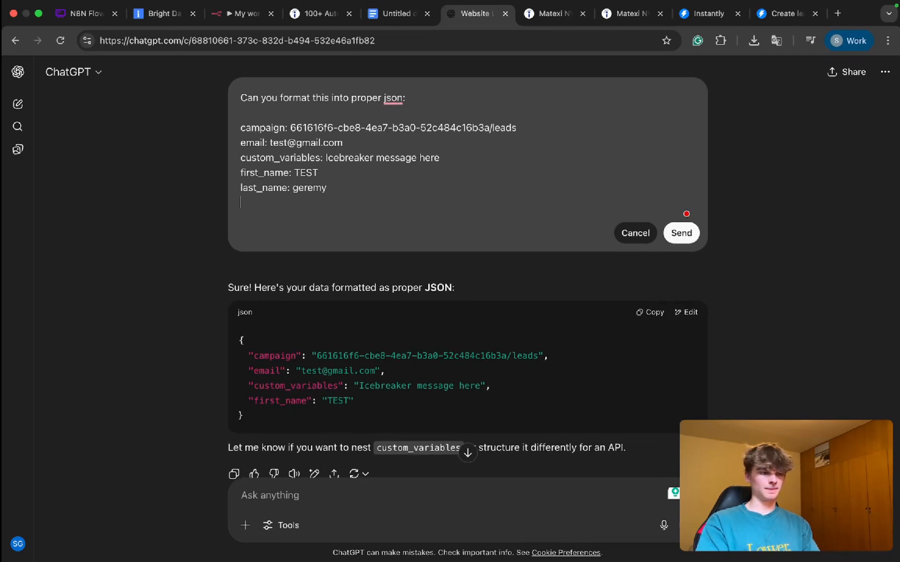
Step: Add a website line to the edited prompt, using the n8n workflow page's URL as its placeholder value
text(website:)
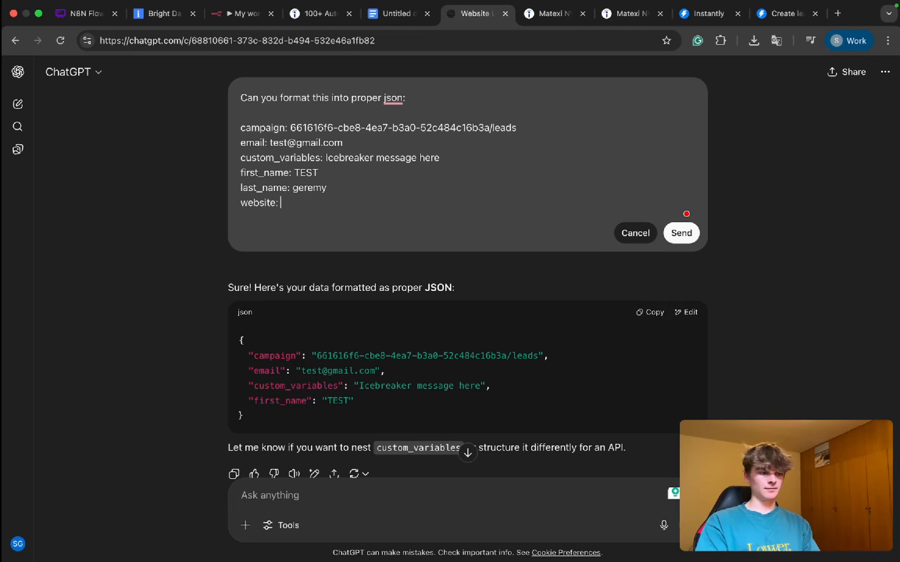
click(235, 13)
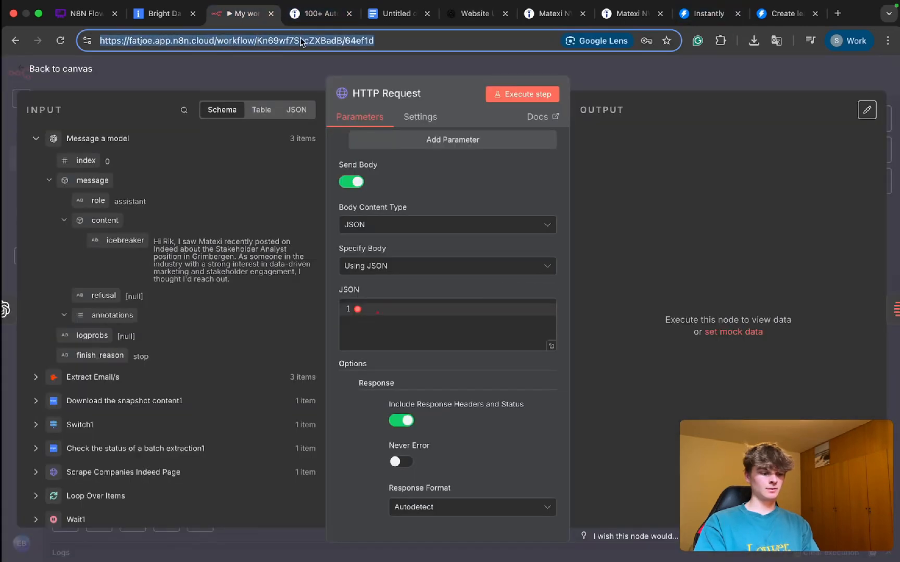
click(469, 13)
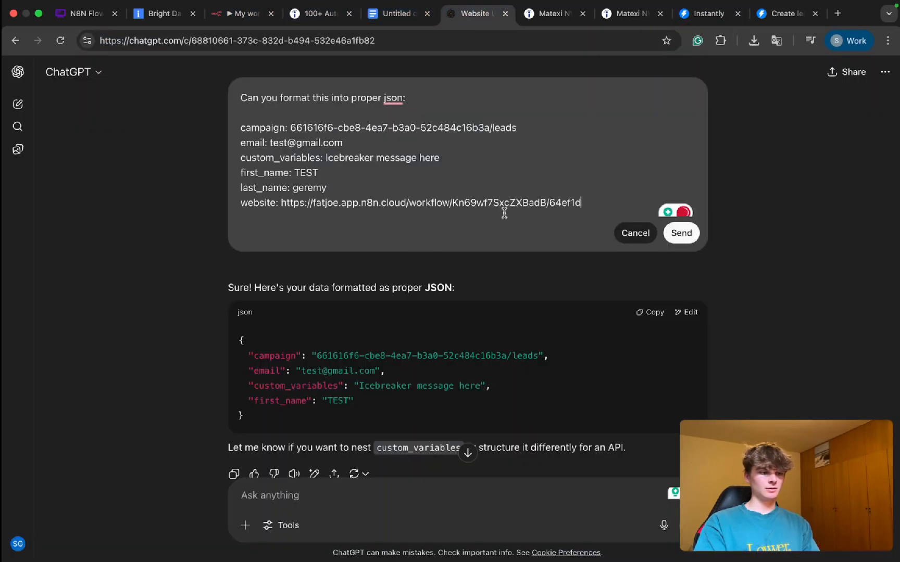
Step: Check the body fields in the Create lead documentation once more and resubmit the edited ChatGPT prompt
click(783, 13)
scroll(309, 249, up, 3)
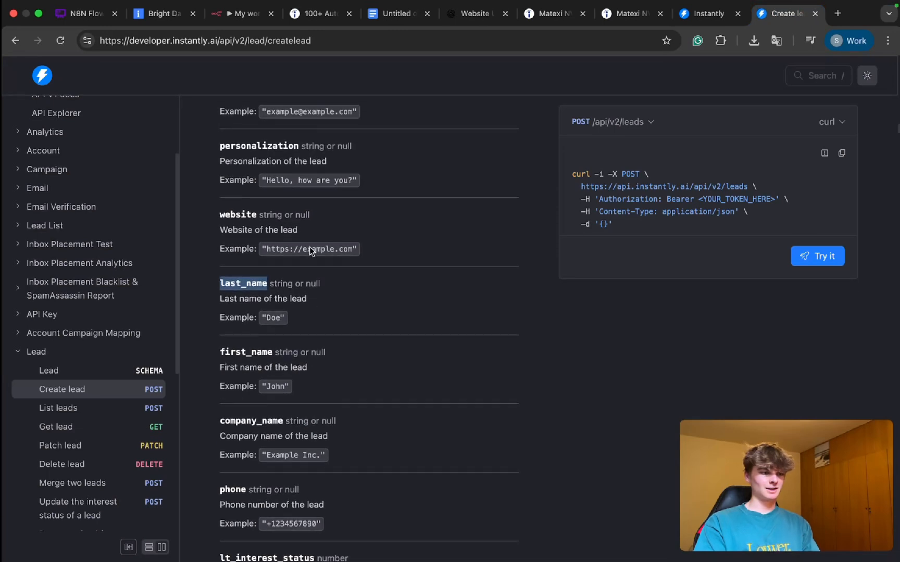
scroll(309, 248, up, 2)
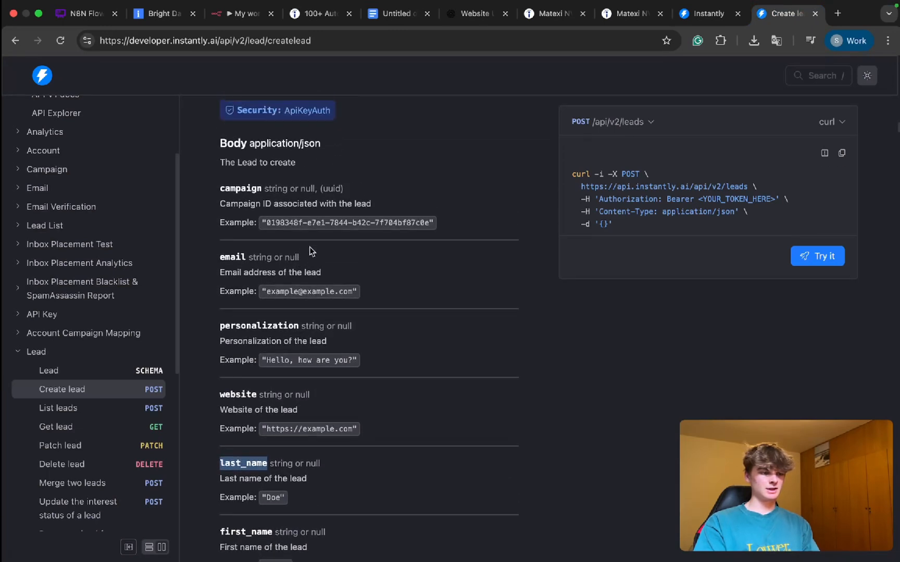
scroll(311, 251, up, 2)
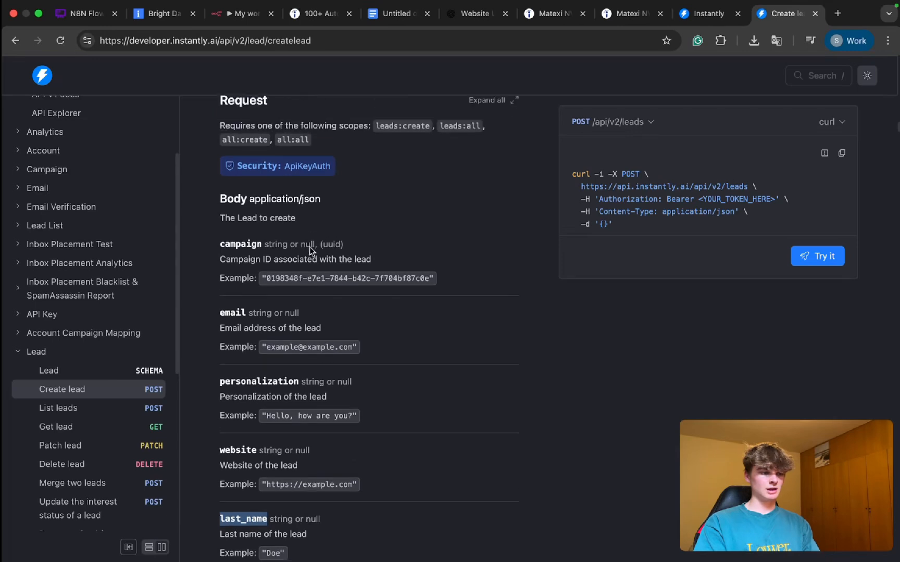
click(455, 16)
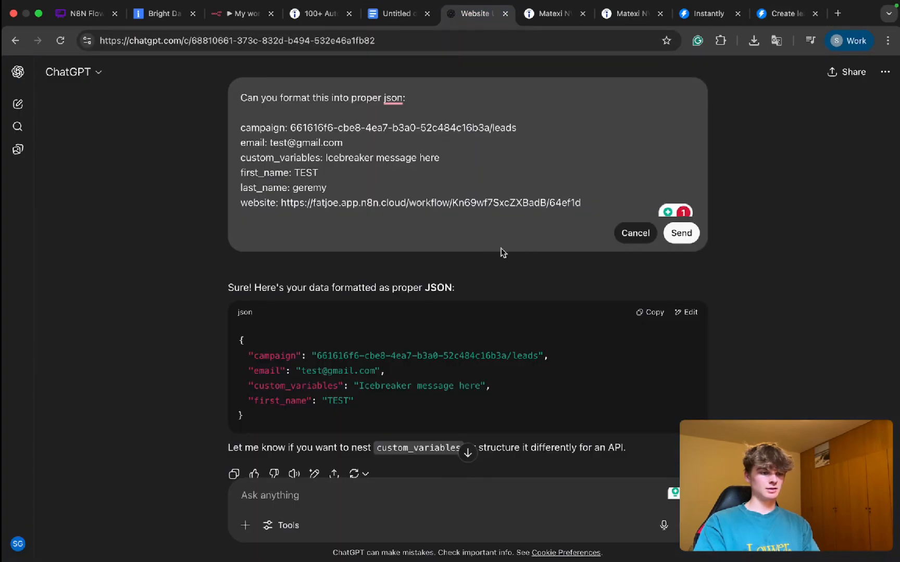
click(681, 233)
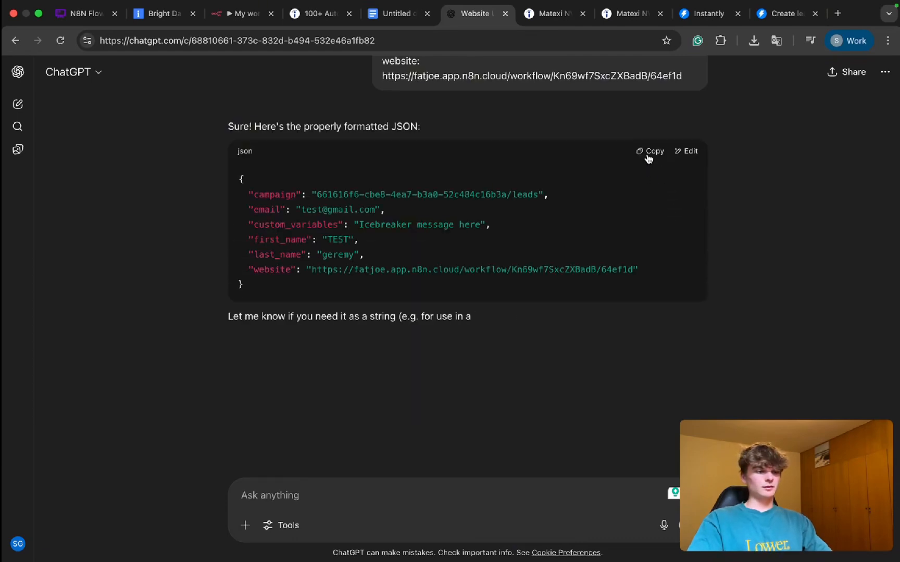
Step: Copy the formatted JSON from ChatGPT into the JSON body of the n8n HTTP Request node
click(650, 151)
click(240, 15)
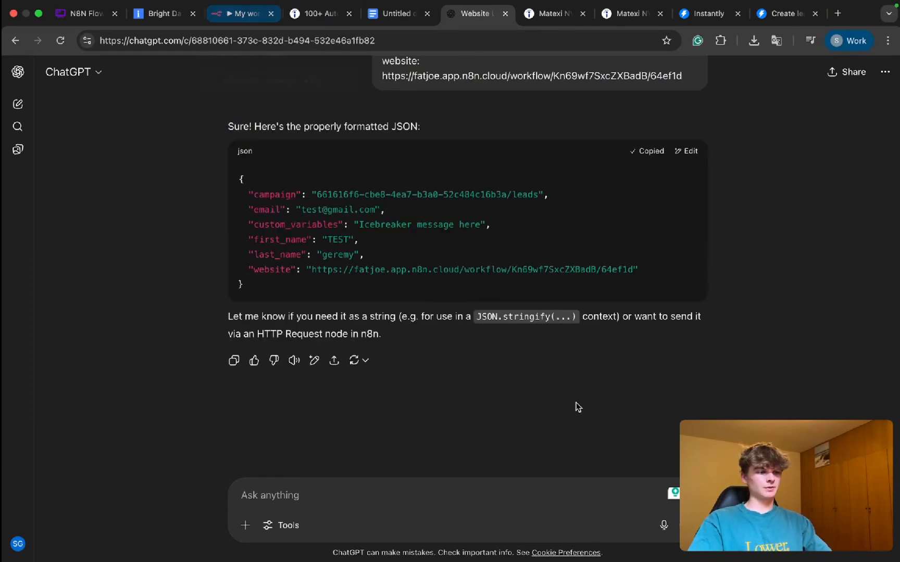
click(381, 304)
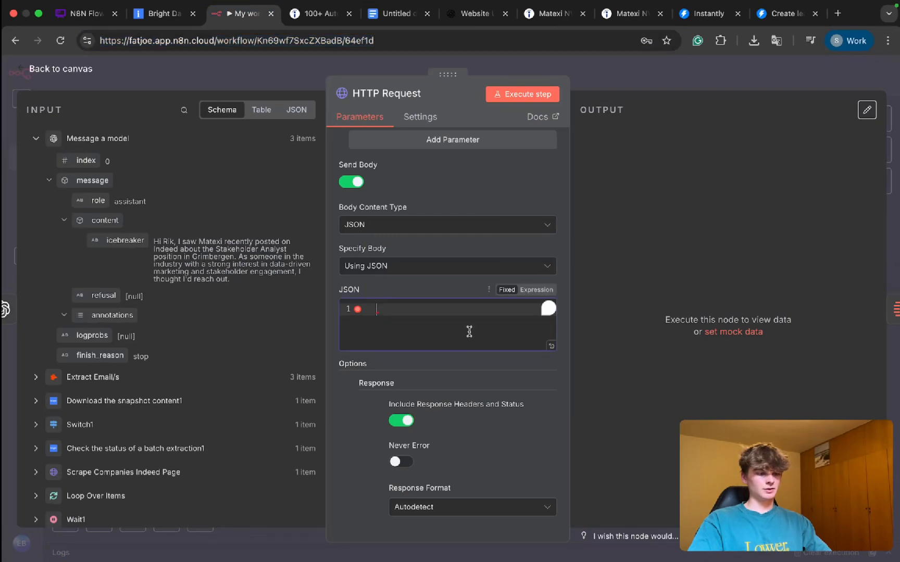
key(super+v)
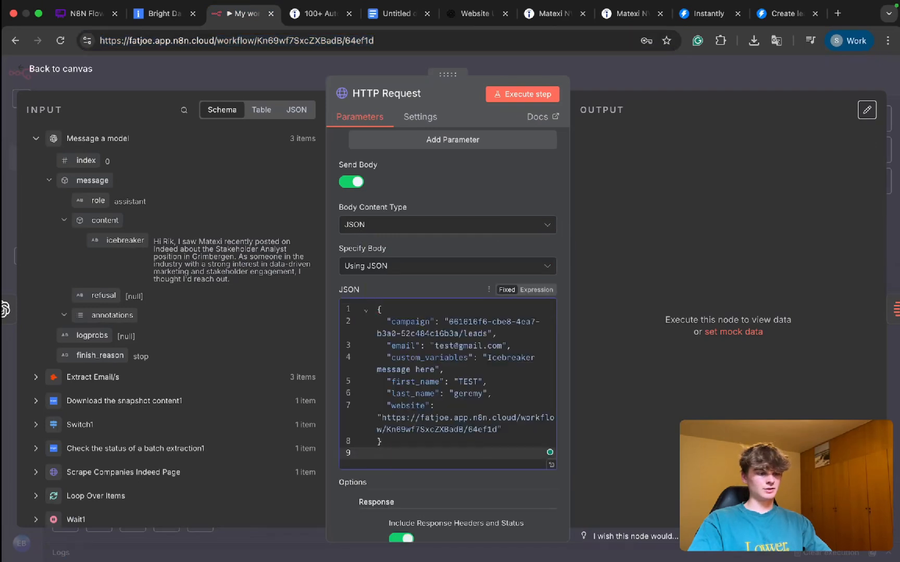
Step: Clear the placeholder website URL in the JSON body and open the body as an expression in the expanded editor
drag(497, 429, 393, 421)
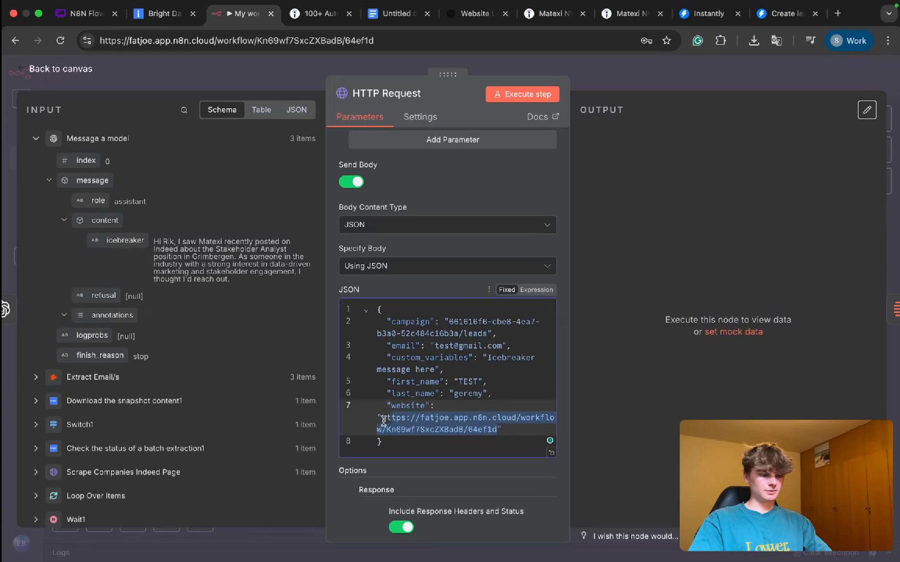
key(BackSpace)
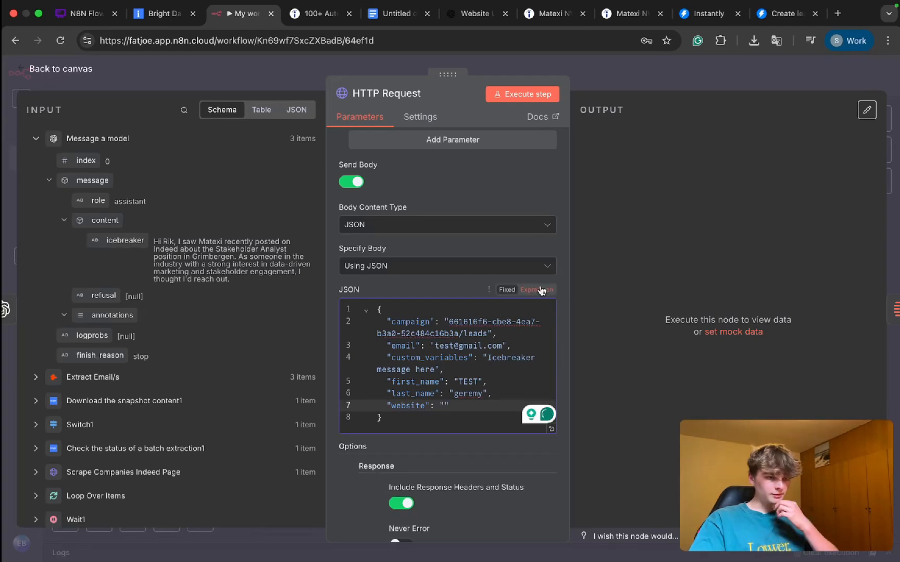
click(537, 290)
click(549, 367)
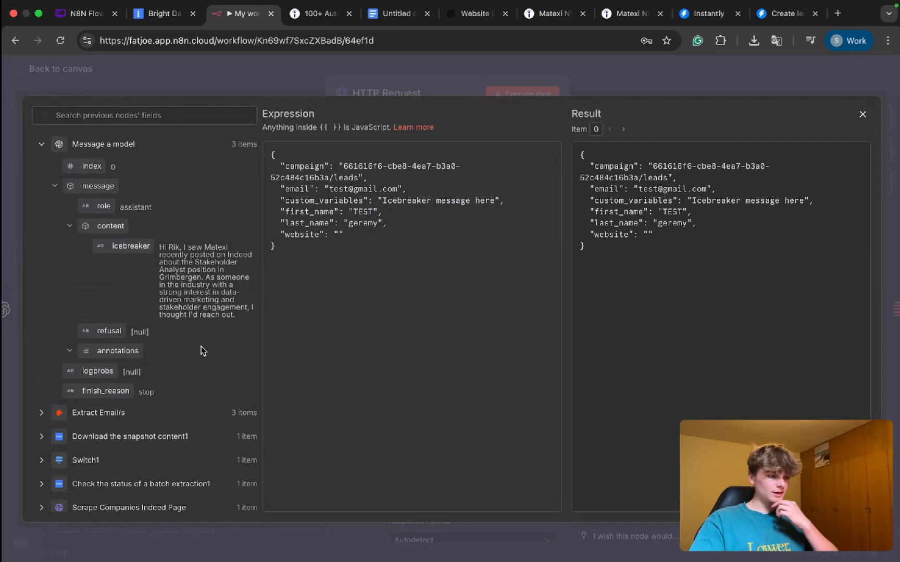
Step: Find the website field under the Download the snapshot content1 node and insert it as the JSON body's website value
scroll(201, 350, down, 3)
click(43, 307)
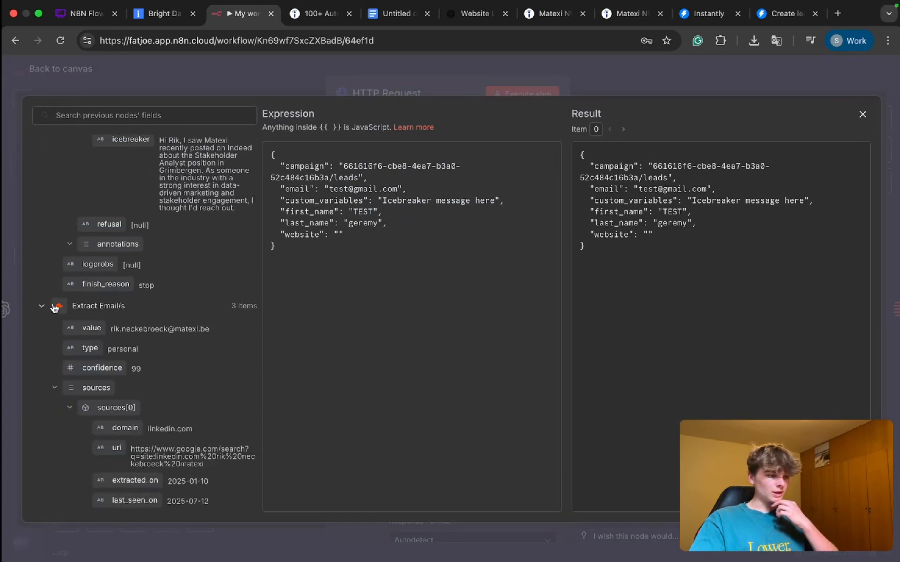
click(42, 307)
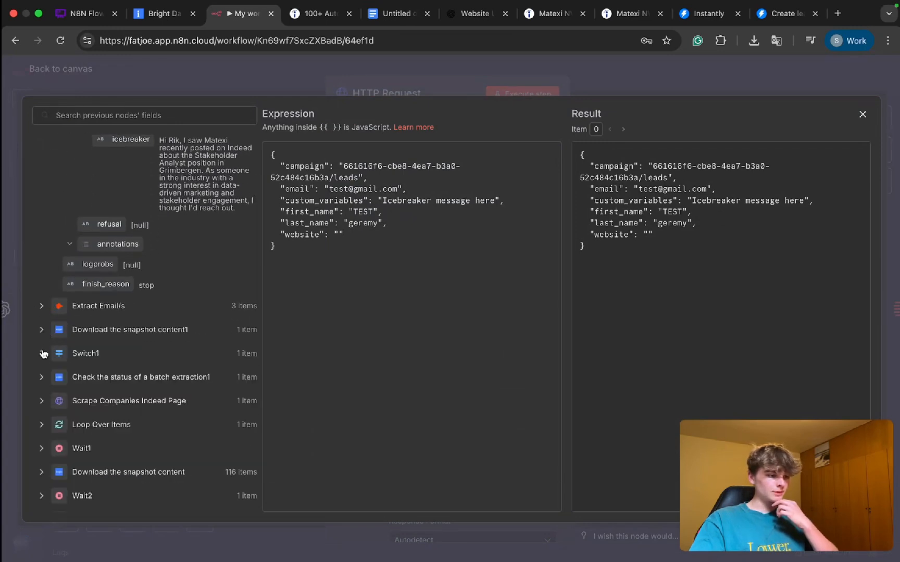
click(42, 401)
scroll(44, 402, down, 3)
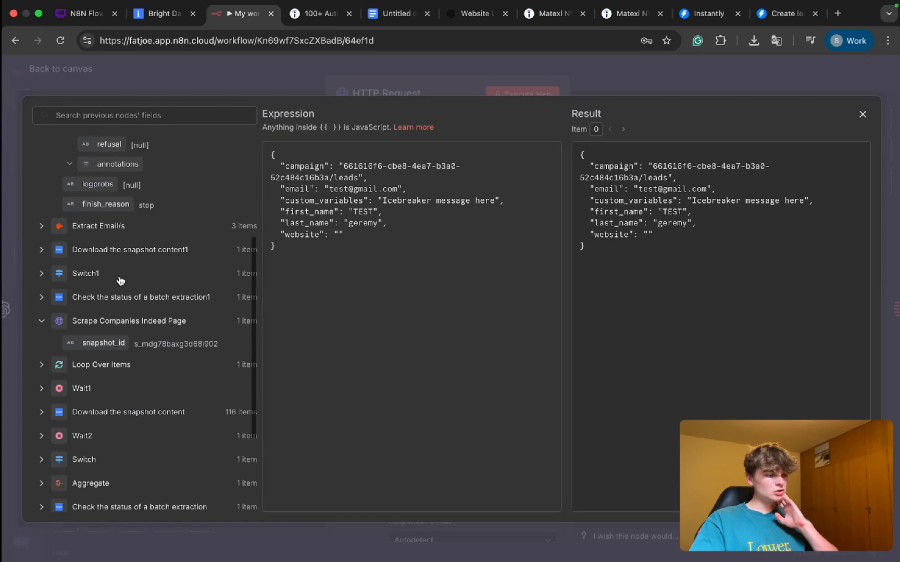
scroll(120, 280, up, 1)
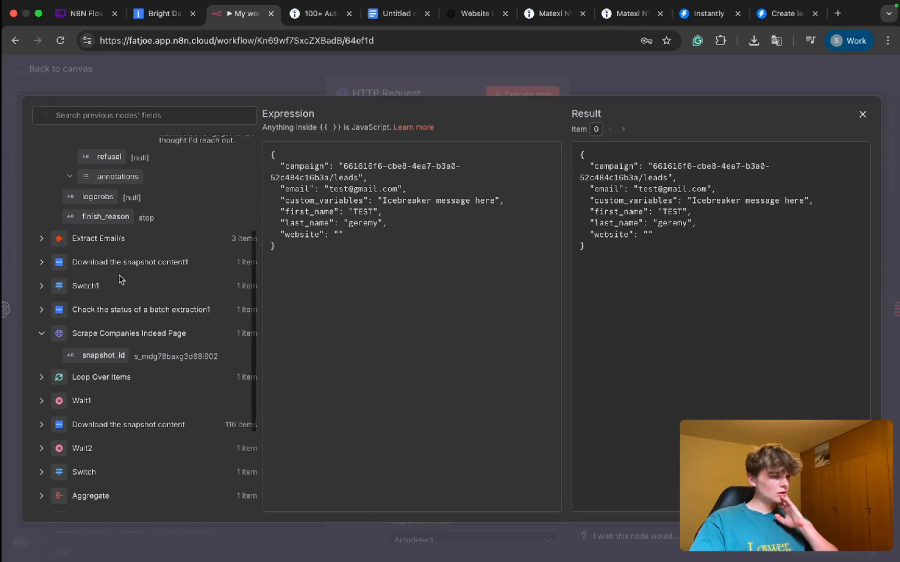
click(42, 265)
scroll(78, 291, down, 1)
drag(94, 290, 339, 235)
Step: Clear the placeholder last name in the JSON body and list the Extract Email/s node's fields with its sources group collapsed
double_click(367, 223)
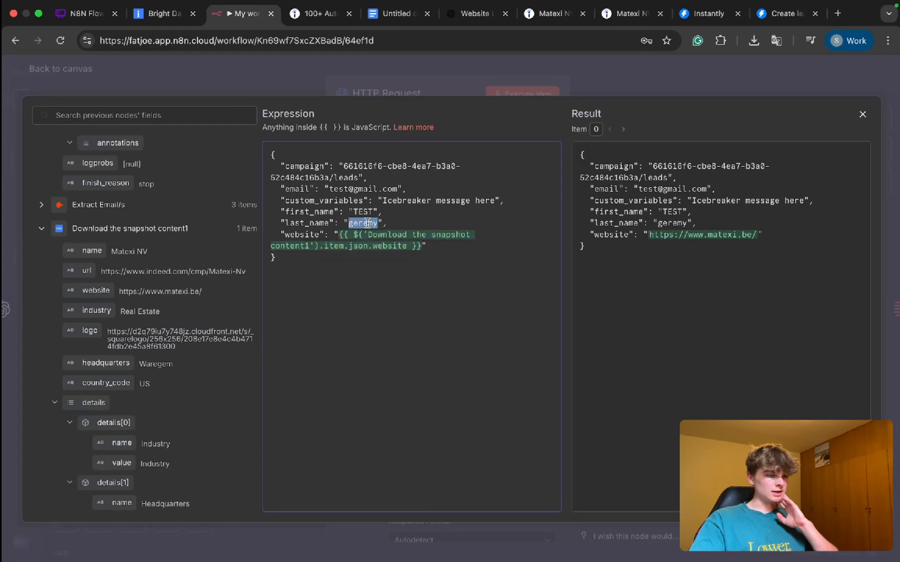
key(BackSpace)
scroll(107, 330, down, 8)
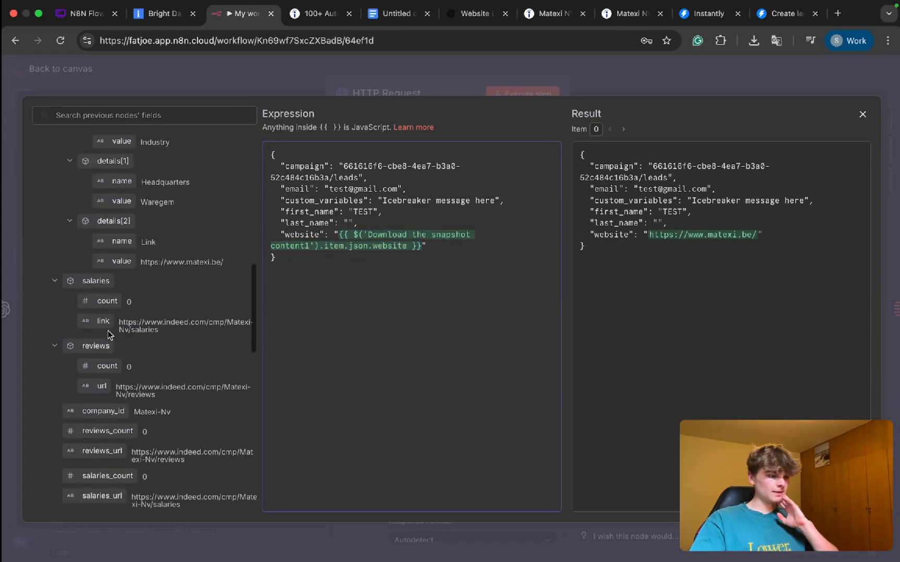
scroll(108, 330, down, 10)
scroll(108, 330, up, 5)
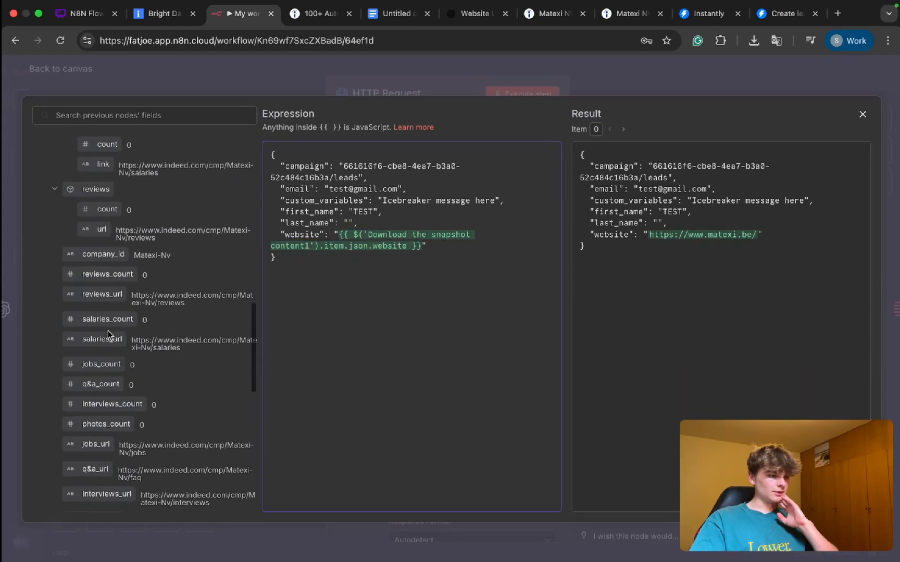
scroll(109, 356, up, 2)
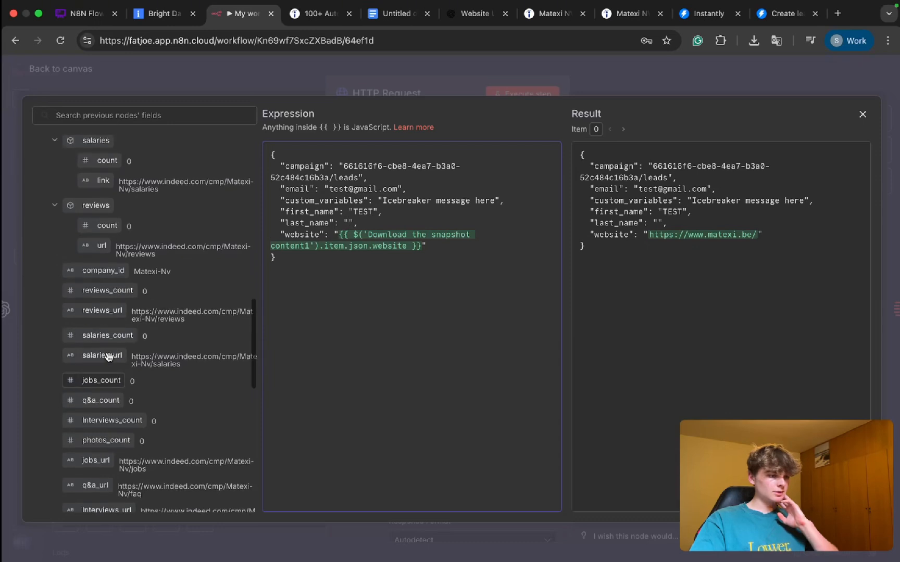
scroll(108, 356, up, 10)
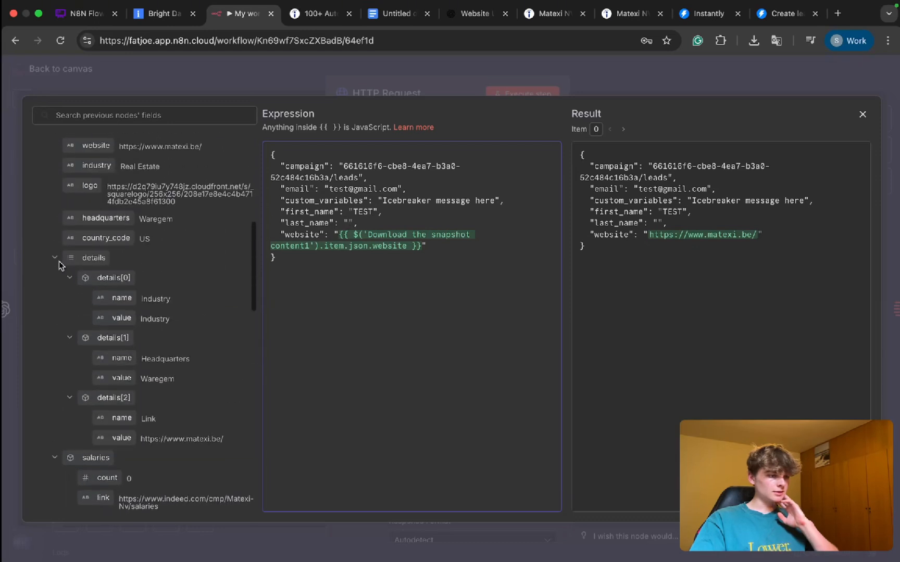
click(57, 259)
scroll(57, 261, up, 4)
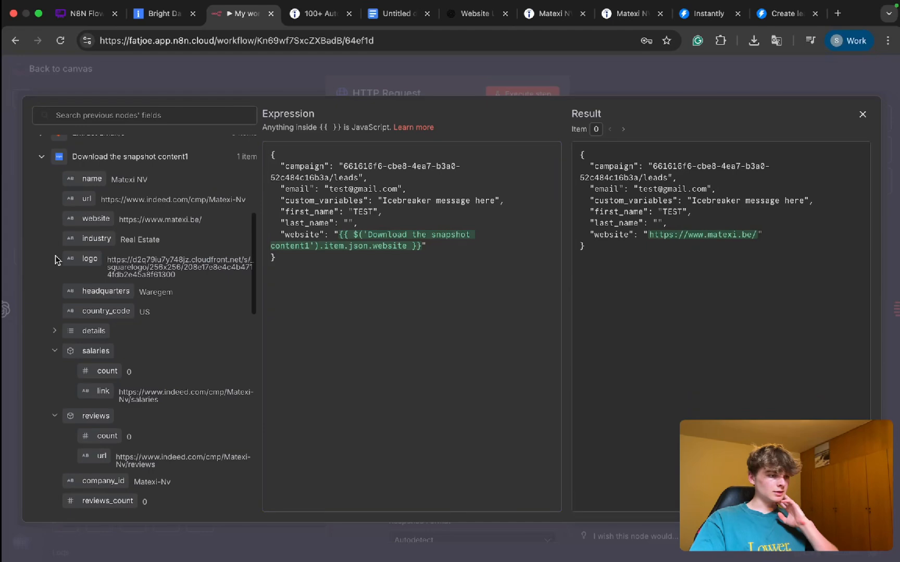
scroll(54, 256, down, 10)
scroll(57, 261, up, 15)
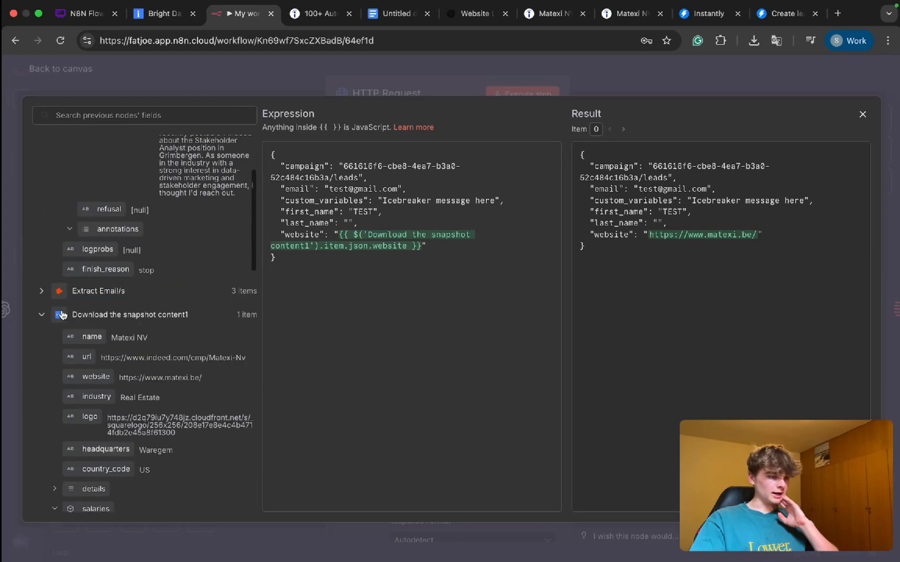
click(41, 291)
scroll(89, 384, down, 3)
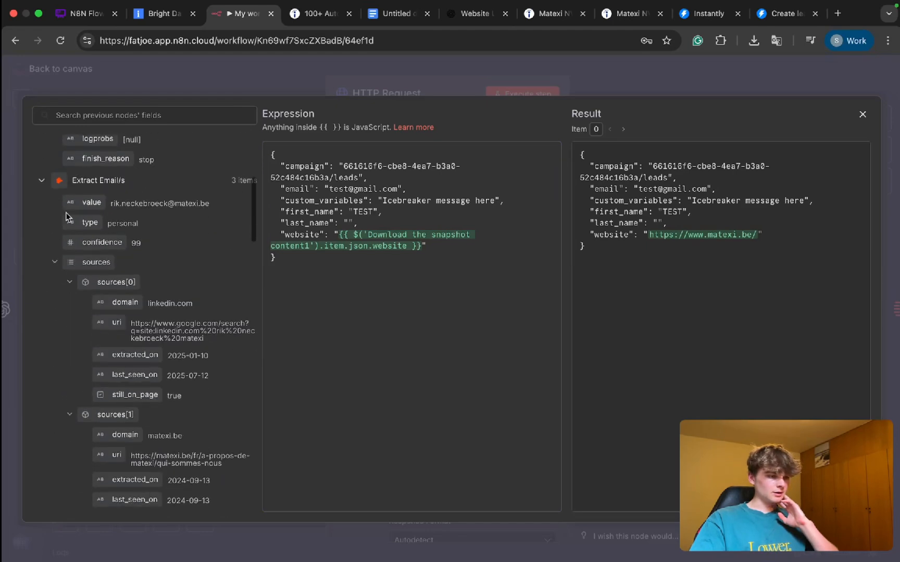
click(55, 262)
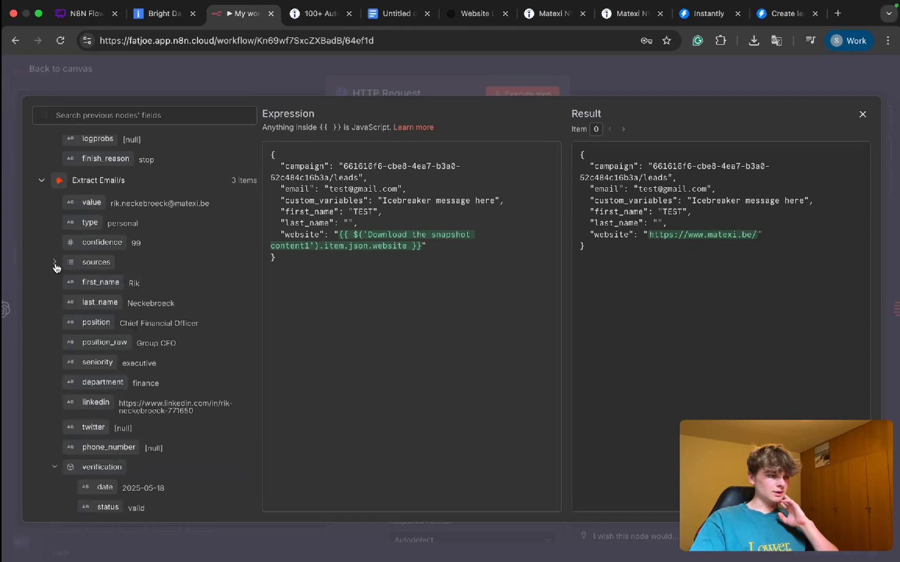
Step: Map the JSON body's last_name and first_name values to the matching last_name and first_name fields of the Extract Email/s node
drag(89, 284, 347, 224)
key(BackSpace)
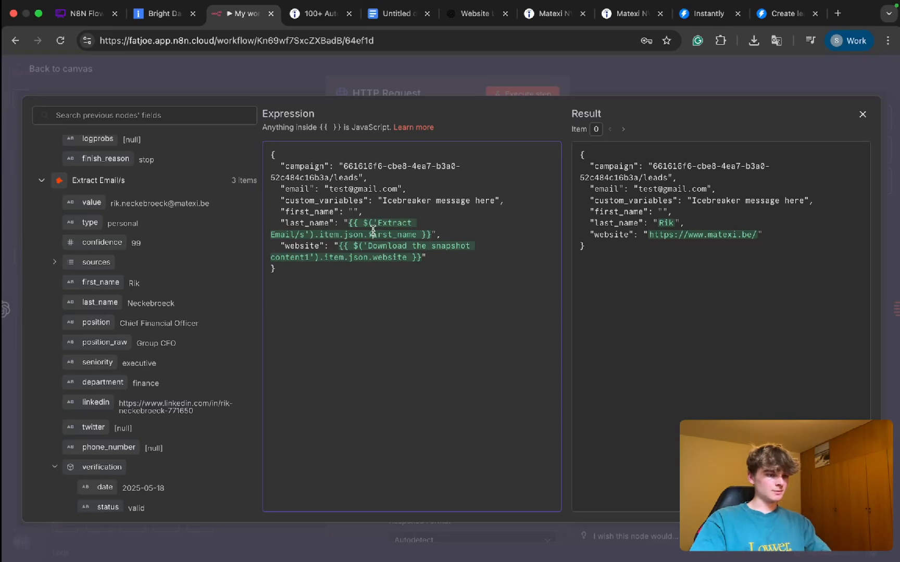
double_click(373, 232)
text(last)
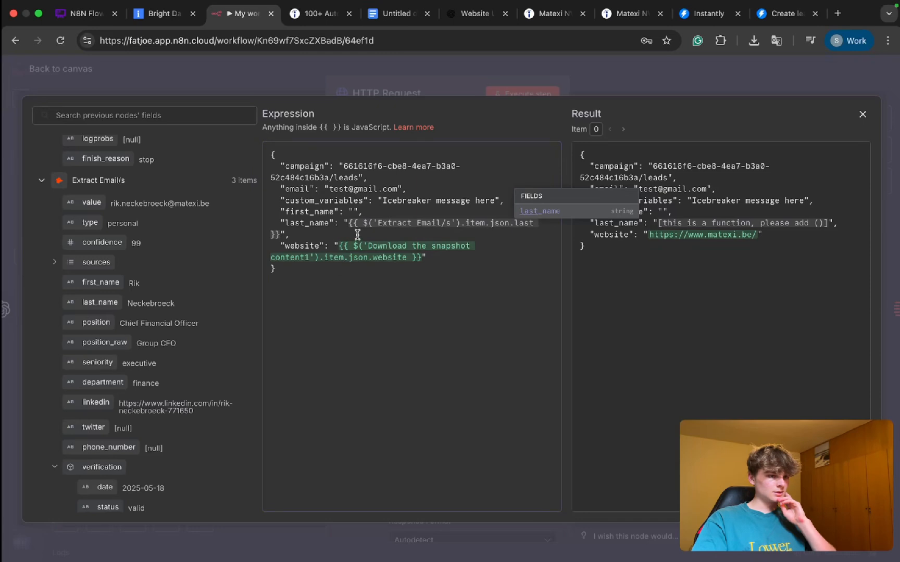
click(357, 235)
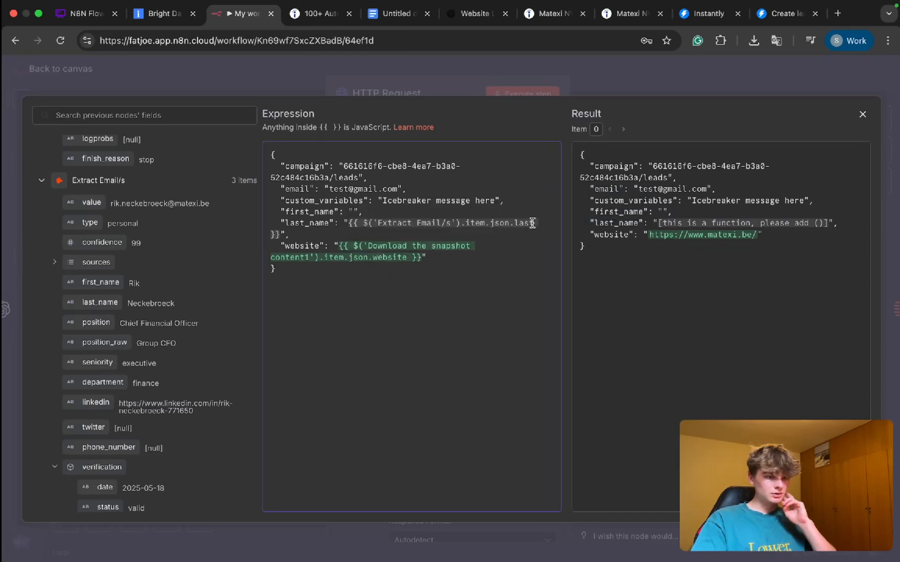
text(_name)
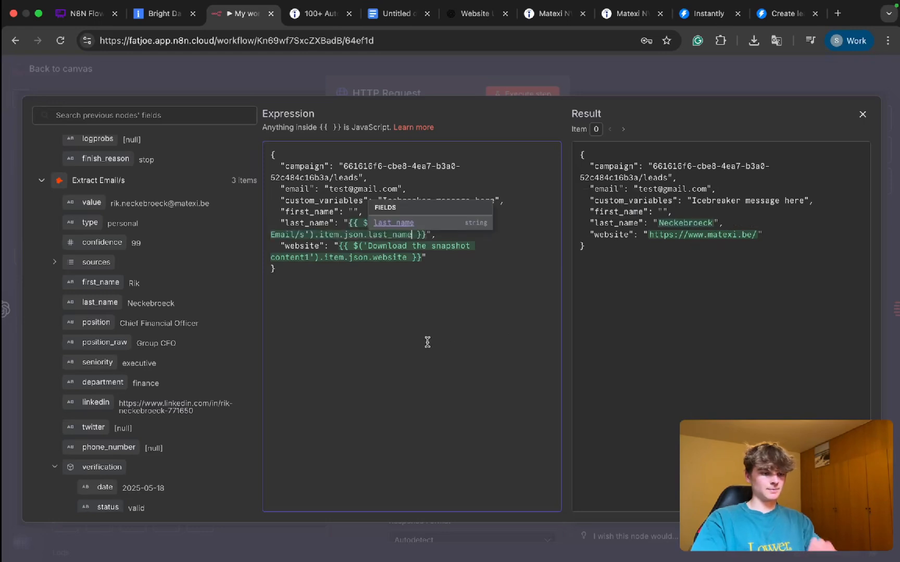
click(412, 291)
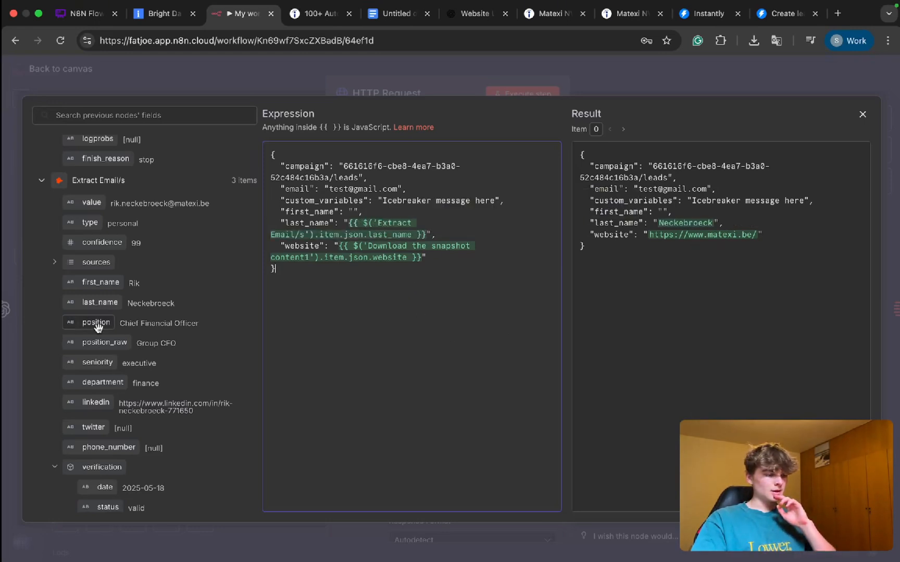
drag(86, 288, 354, 211)
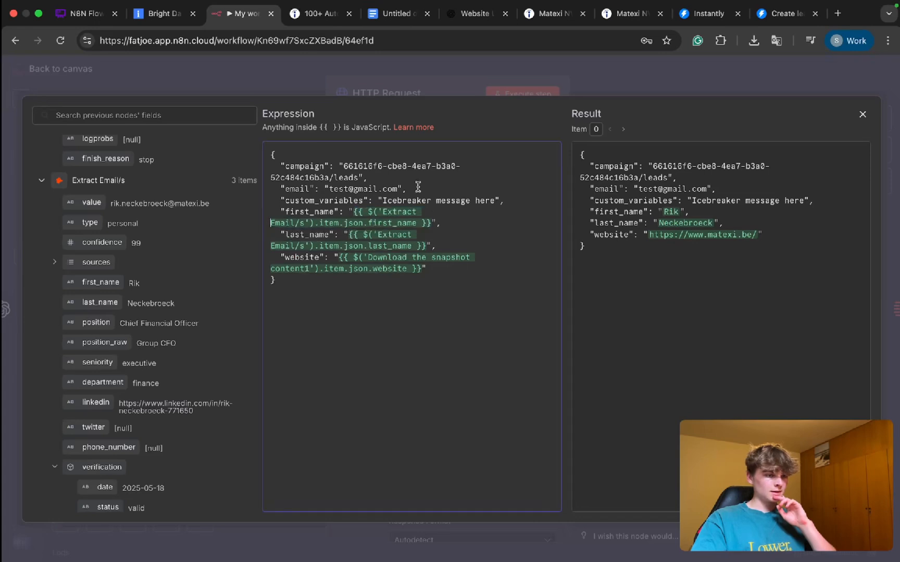
Step: Replace the placeholder email in the JSON body with the value field of the Extract Email/s node
drag(399, 188, 328, 189)
text(t)
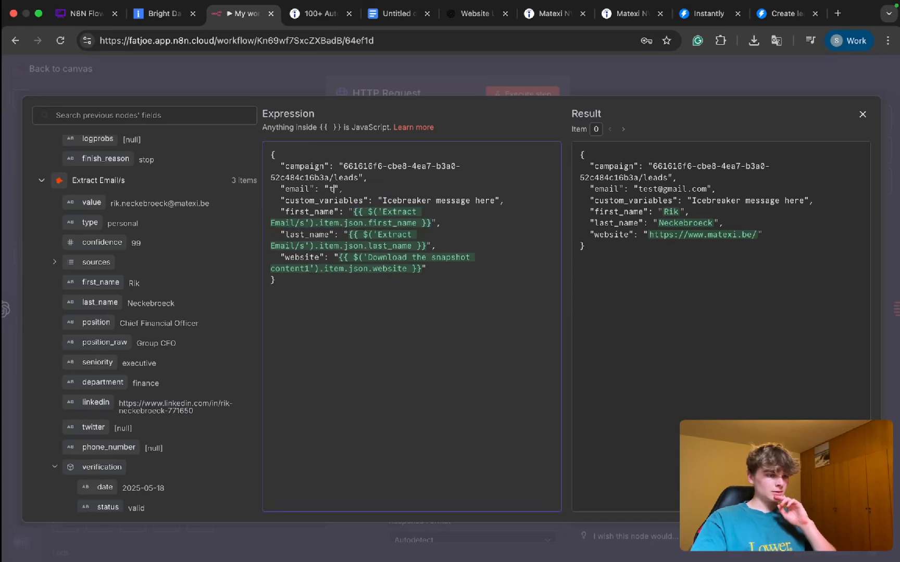
key(BackSpace)
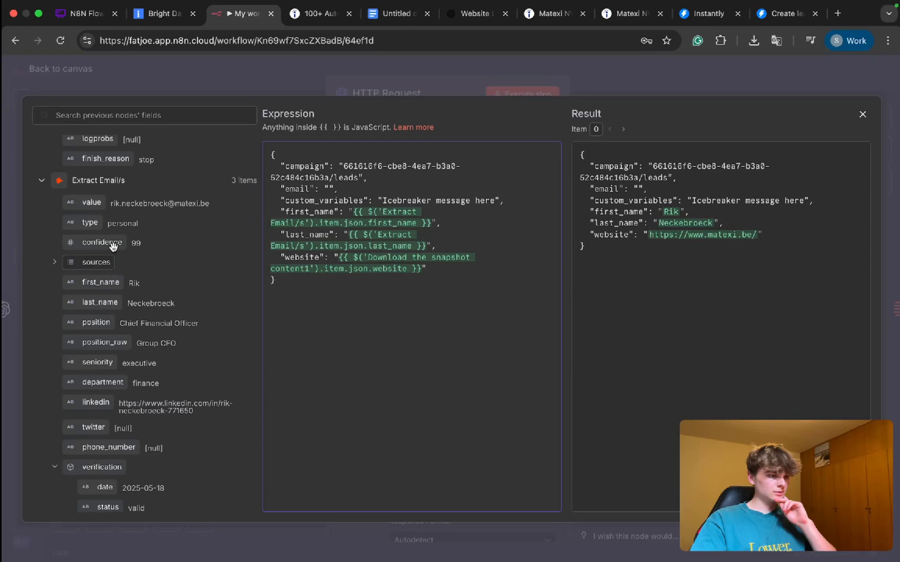
scroll(107, 266, down, 2)
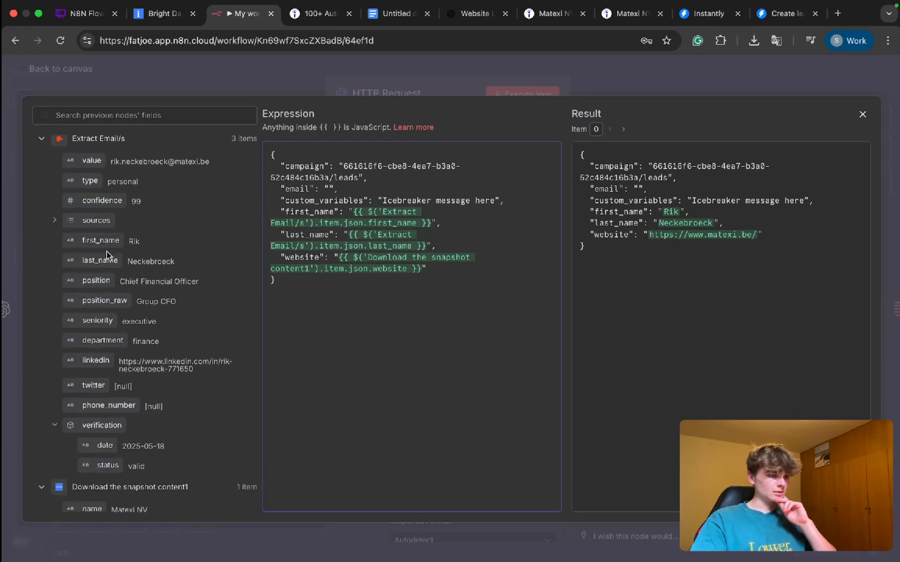
scroll(107, 313, up, 3)
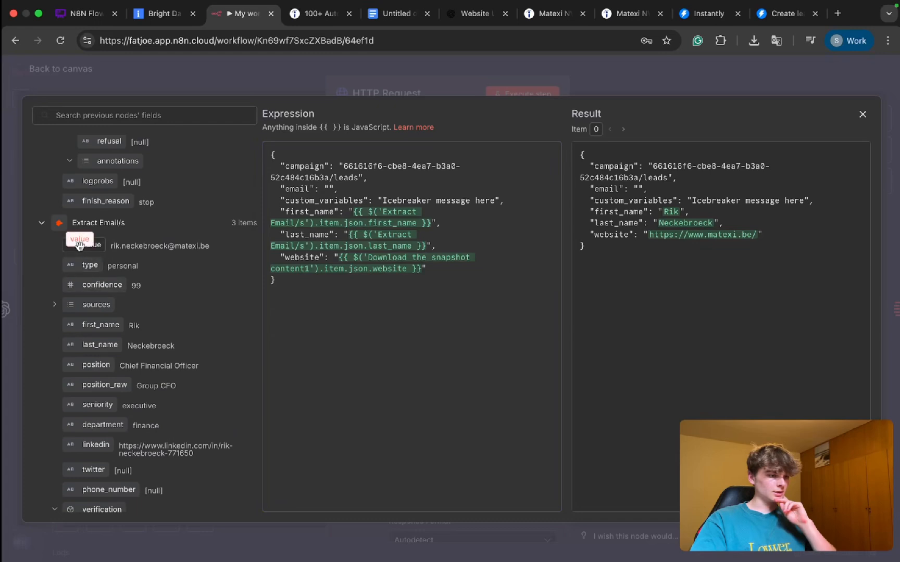
drag(91, 244, 330, 189)
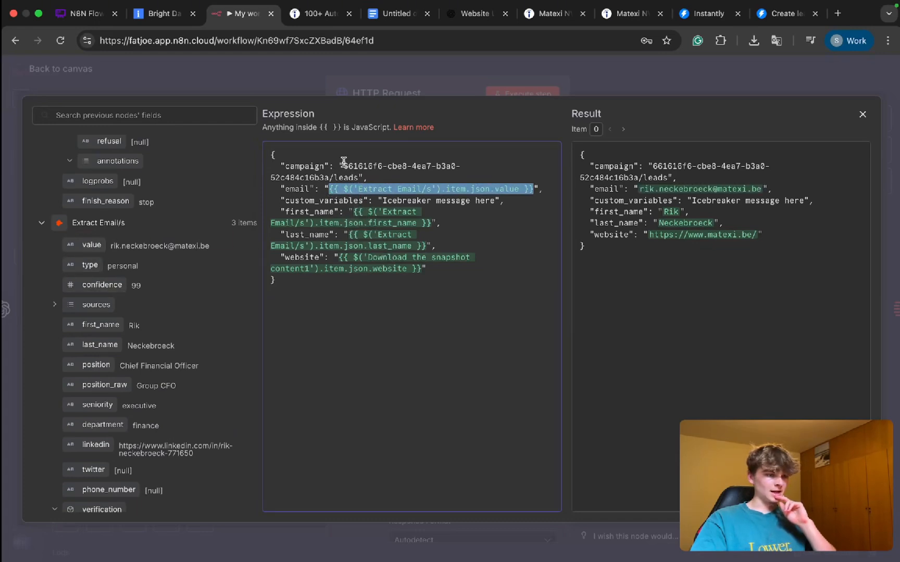
Step: Remove the trailing /leads from the campaign ID in the JSON body
mouse_move(343, 166)
mouse_down()
mouse_move(355, 168)
mouse_move(332, 178)
mouse_up()
key(BackSpace)
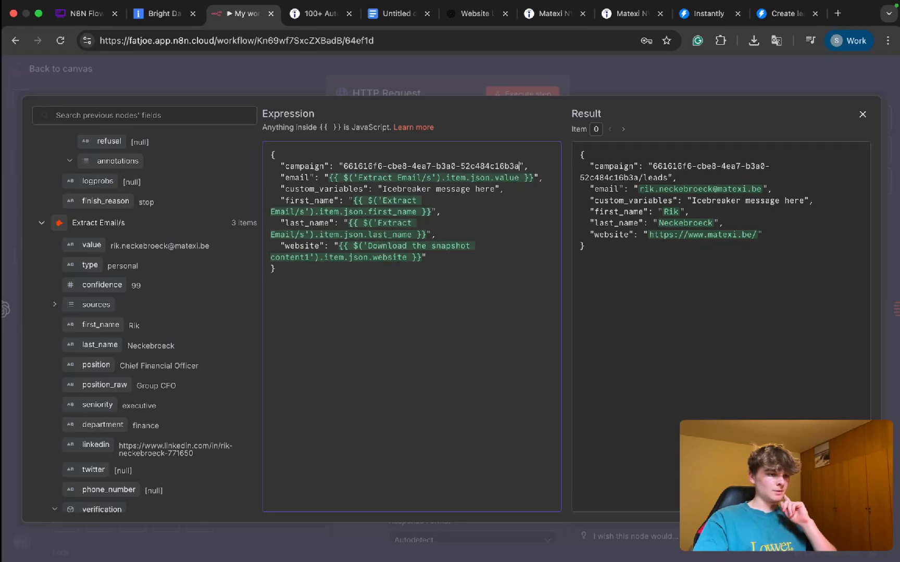
click(357, 178)
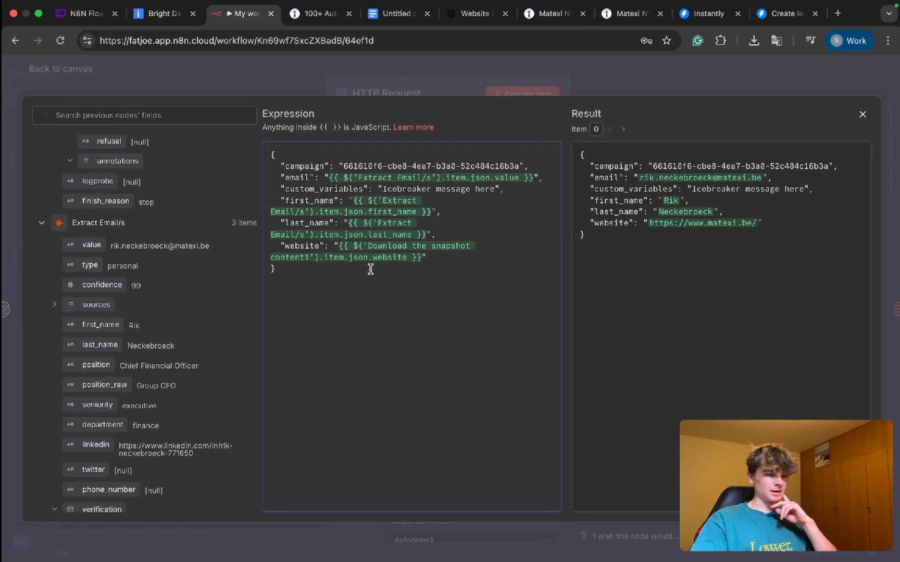
Step: Replace the custom_variables placeholder text with the icebreaker field from the Message a model node
drag(498, 188, 383, 189)
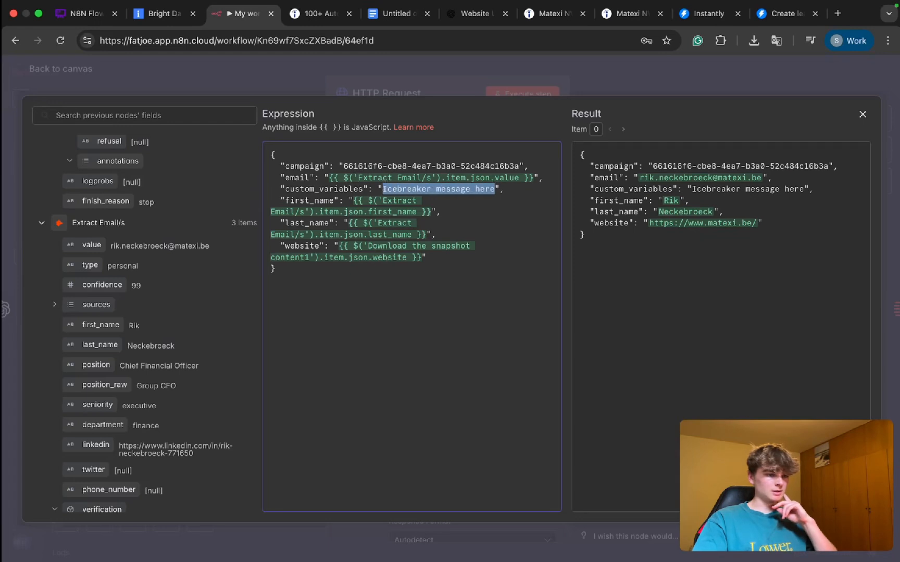
key(BackSpace)
click(43, 224)
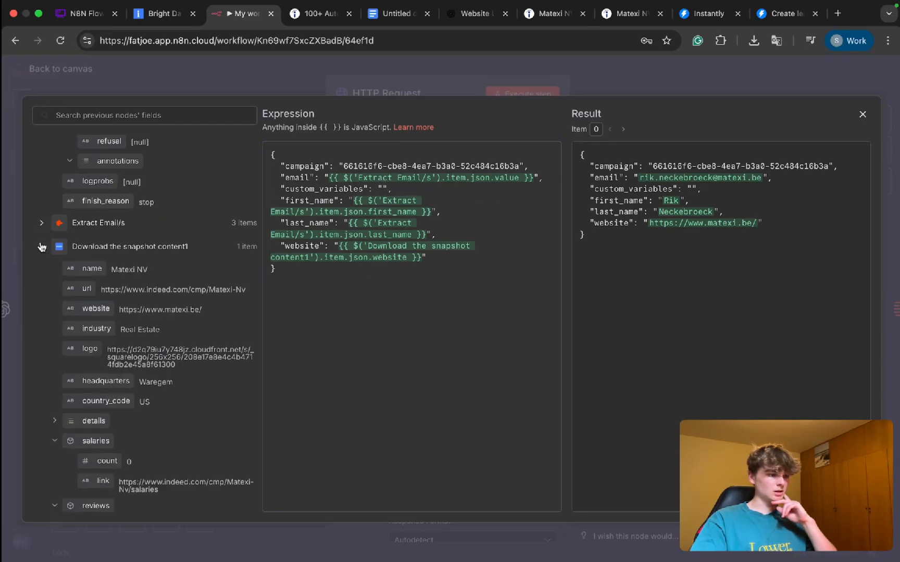
click(41, 247)
scroll(39, 304, down, 2)
scroll(41, 297, up, 6)
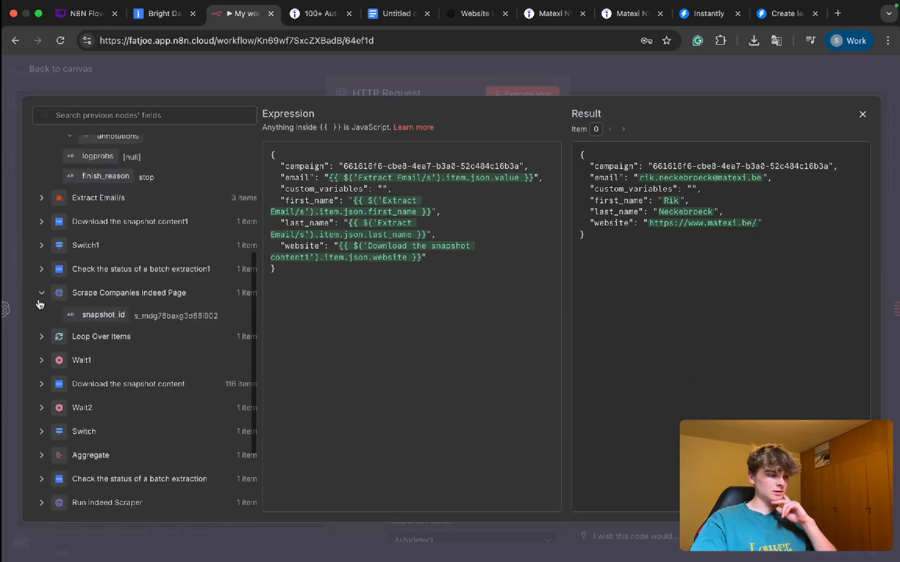
drag(130, 246, 382, 188)
click(397, 234)
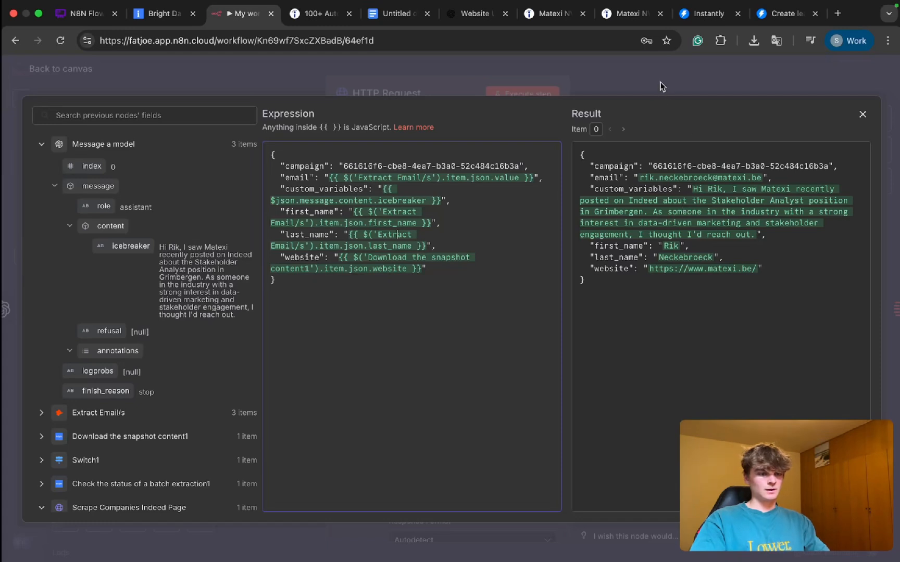
Step: Review the resolved JSON body and the HTTP Request node's remaining parameters, and return to the workflow canvas
drag(581, 154, 694, 283)
click(660, 312)
click(625, 86)
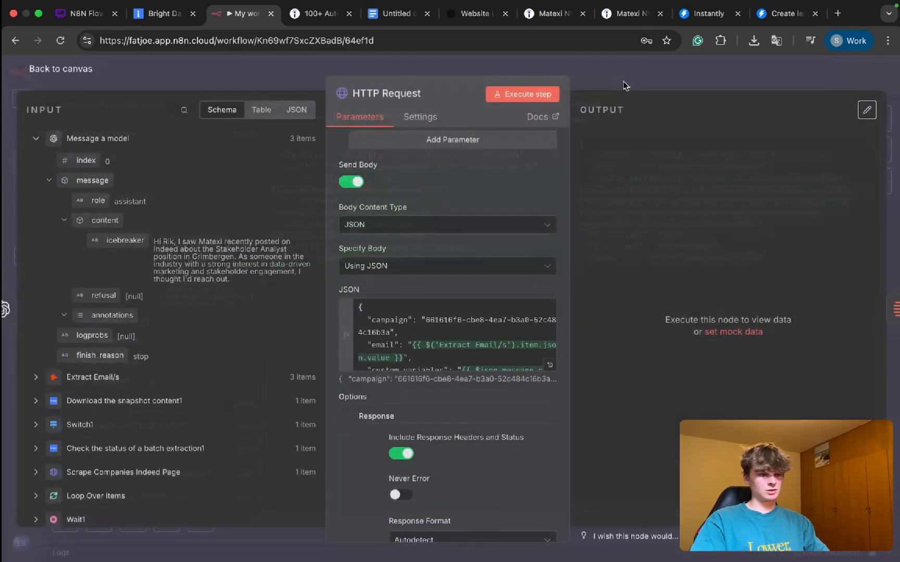
scroll(473, 358, down, 5)
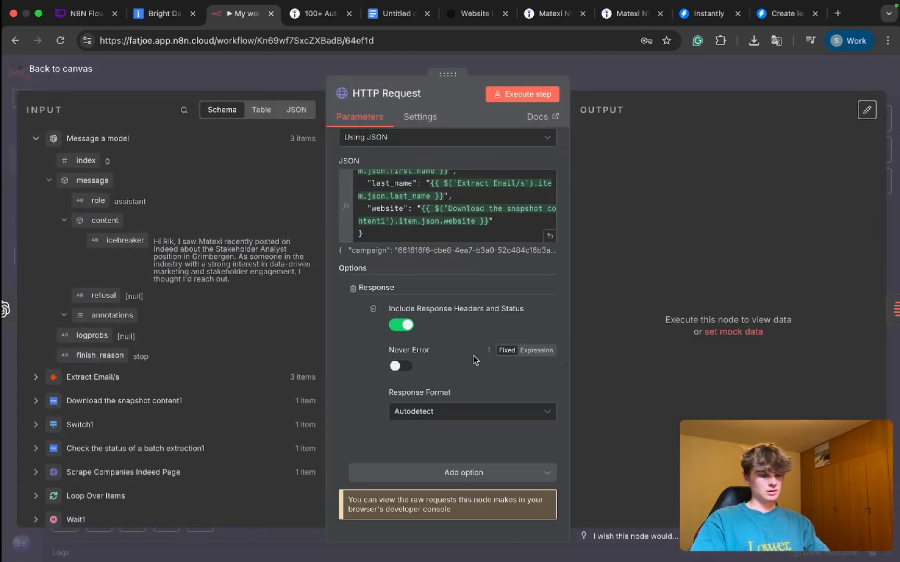
scroll(452, 351, up, 1)
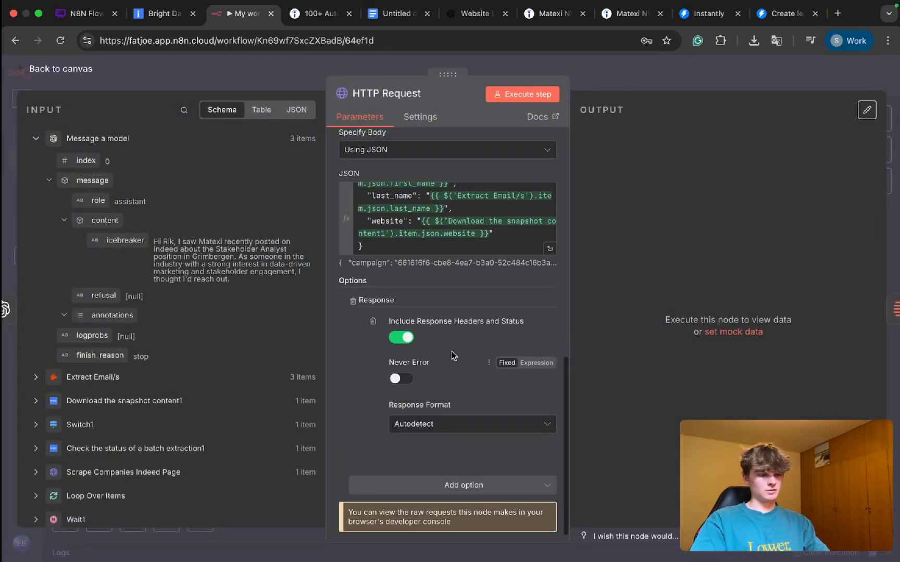
scroll(451, 351, up, 10)
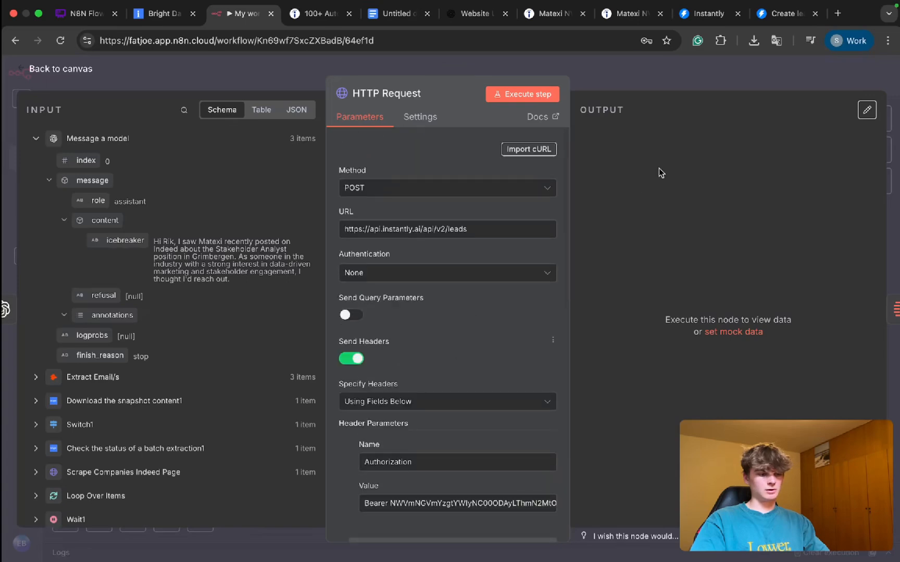
key(Escape)
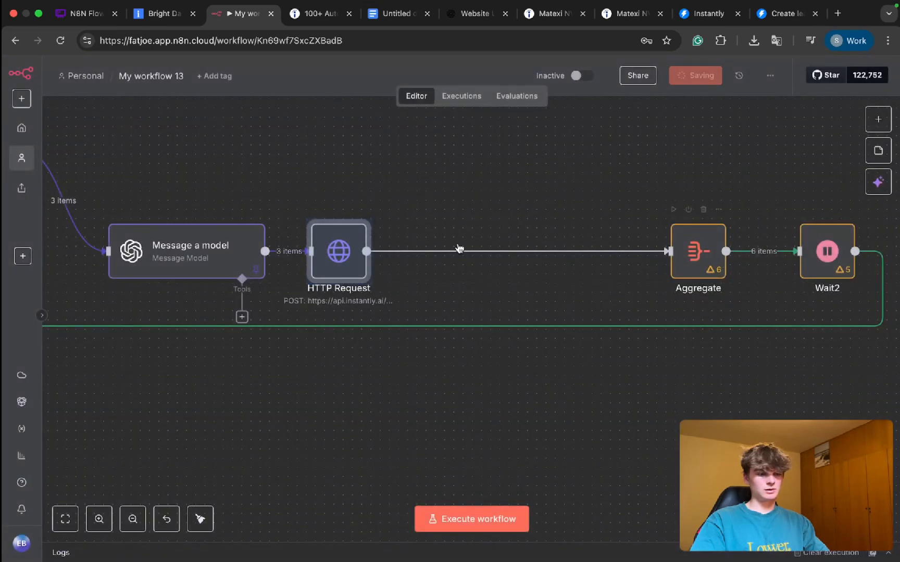
Step: Rename the HTTP Request node as Add lead to Instantly AI and move it farther from the Message a model node
key(F2)
text(Add lead to Instantly)
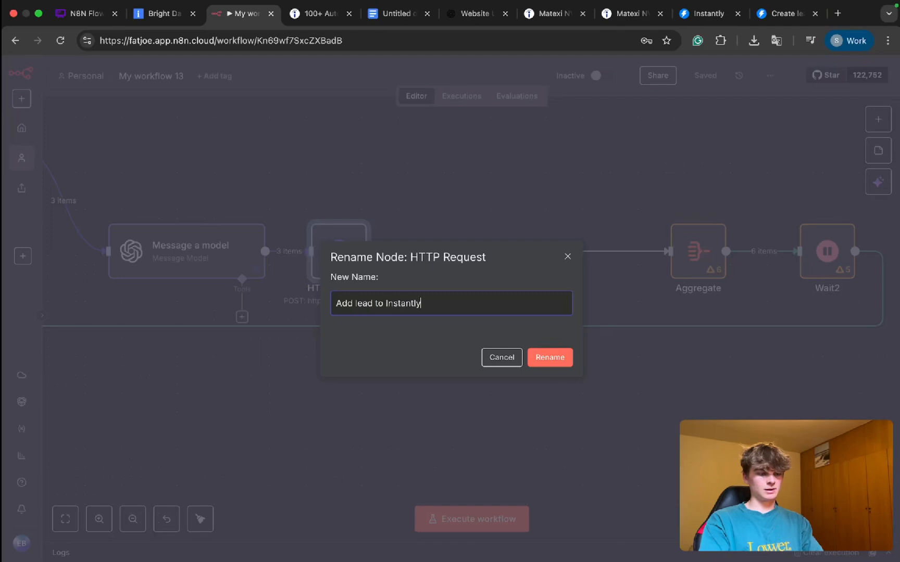
text( AI)
key(Return)
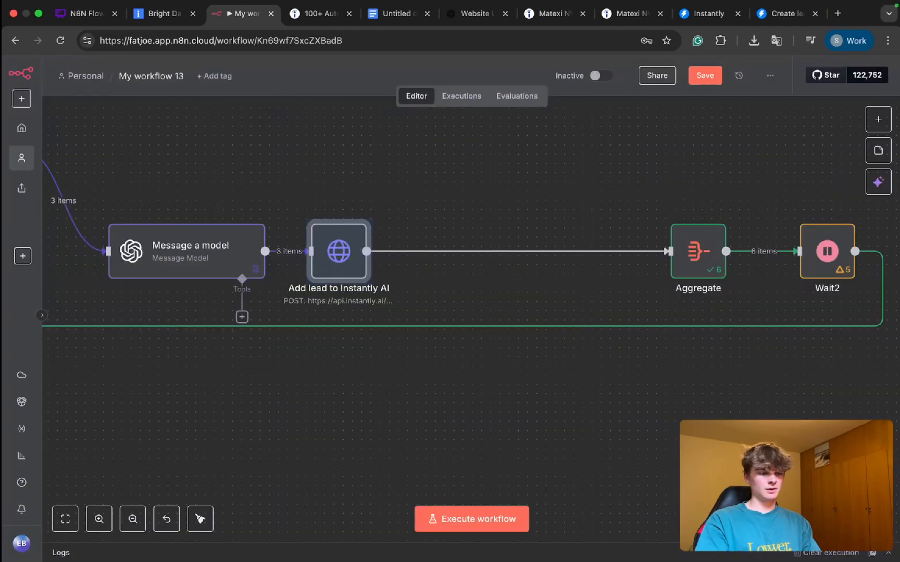
drag(339, 251, 440, 251)
Step: Delete the connection between the Add lead to Instantly AI and Aggregate nodes and save the workflow
scroll(542, 329, right, 1)
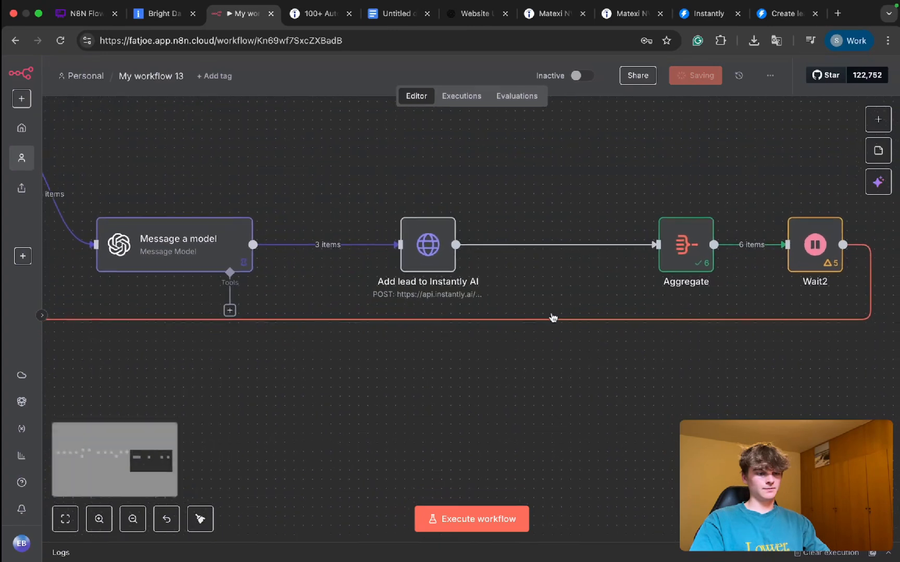
click(553, 240)
key(super+s)
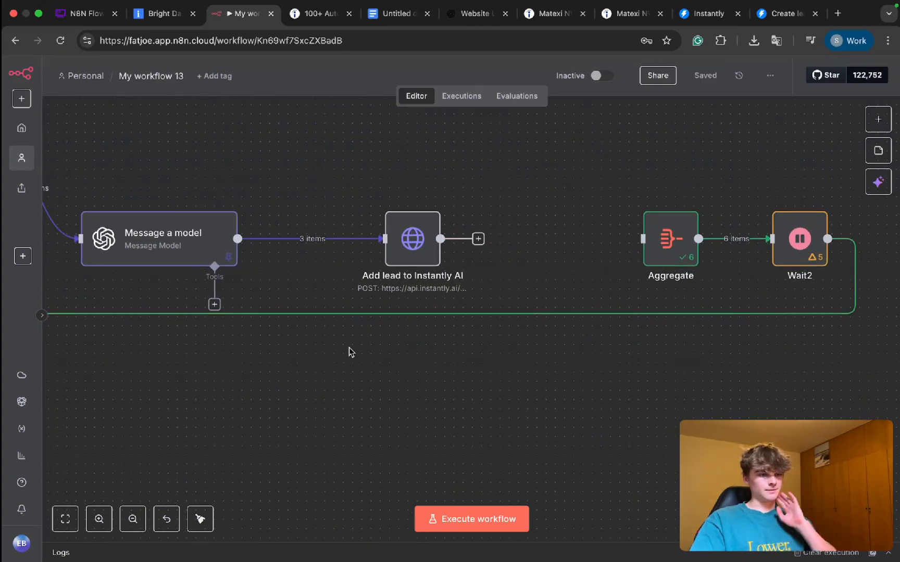
Step: Execute the workflow and examine the error details and request body in the Add lead to Instantly AI node's output
click(460, 354)
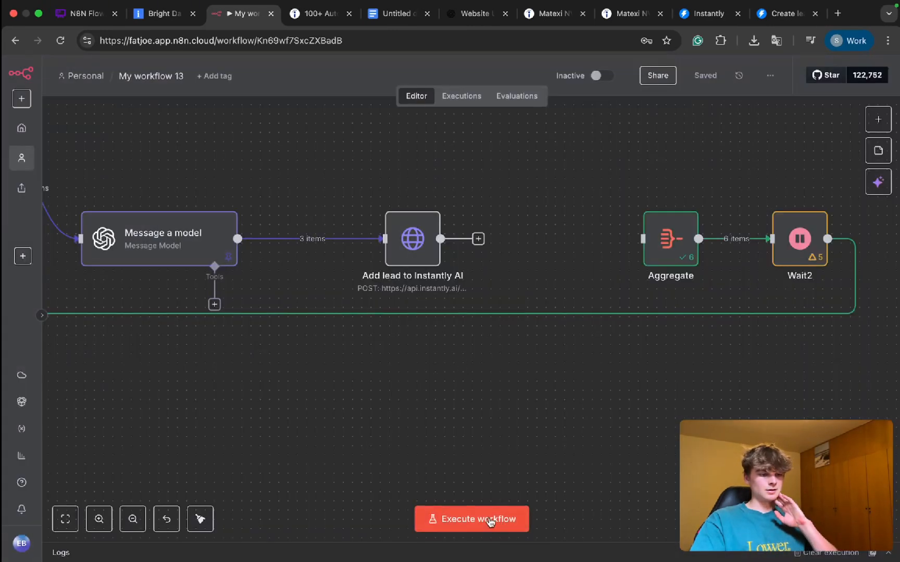
click(486, 520)
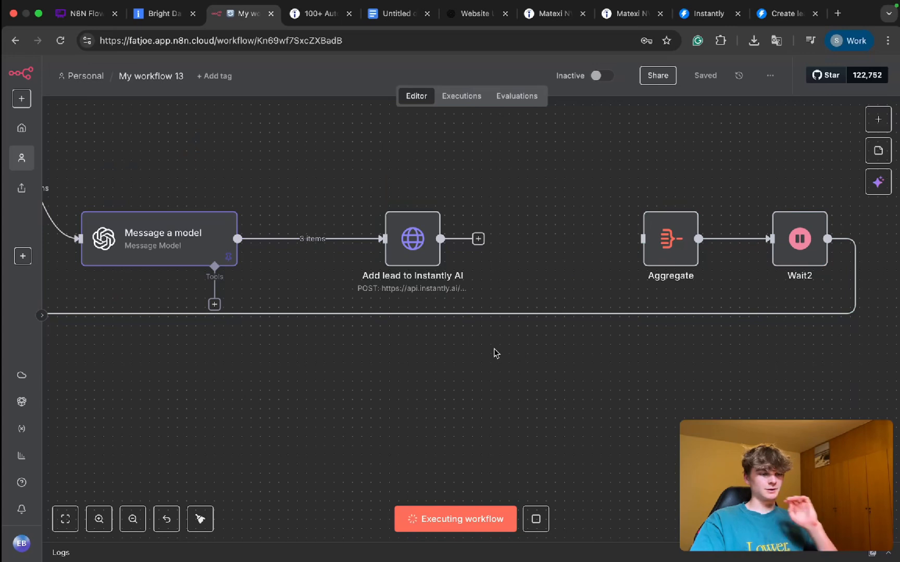
double_click(413, 244)
click(631, 284)
scroll(642, 374, down, 5)
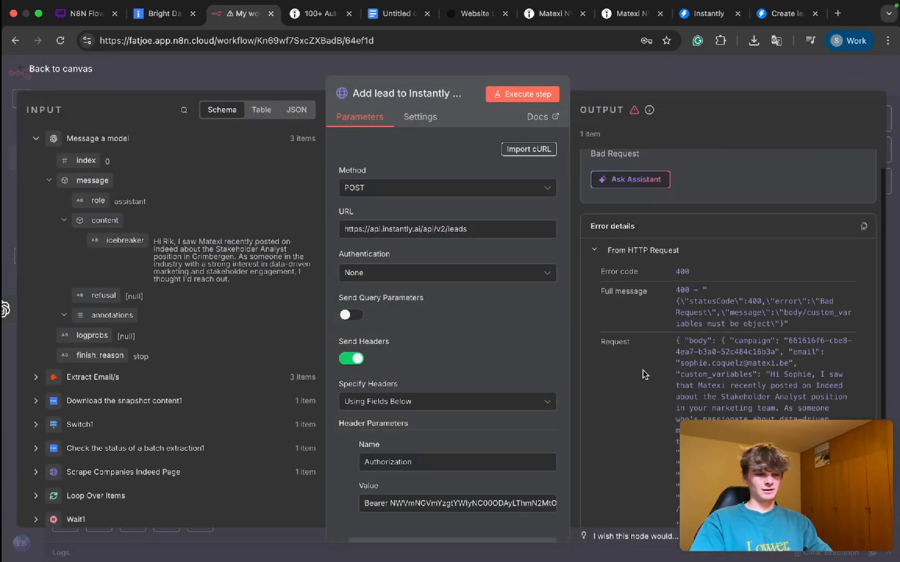
scroll(644, 373, up, 3)
scroll(644, 374, up, 5)
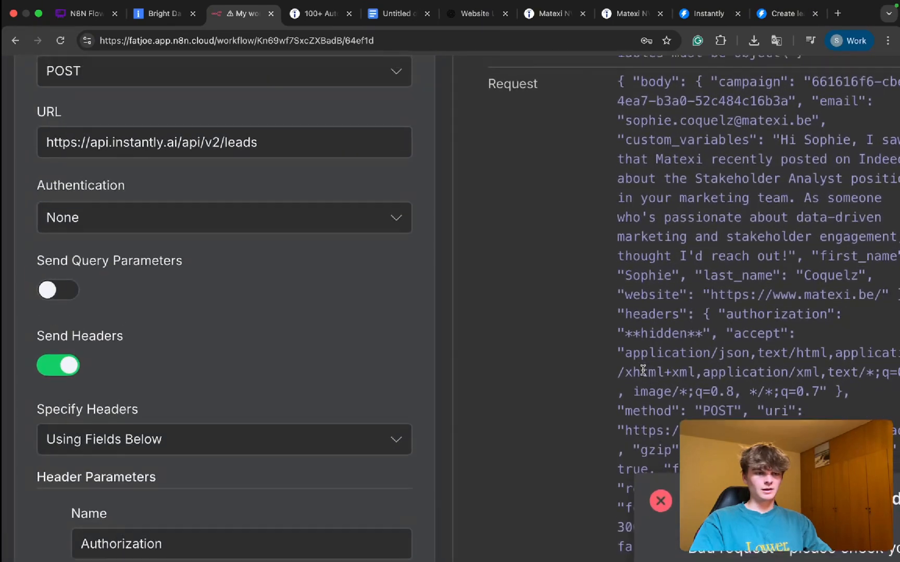
scroll(643, 370, down, 1)
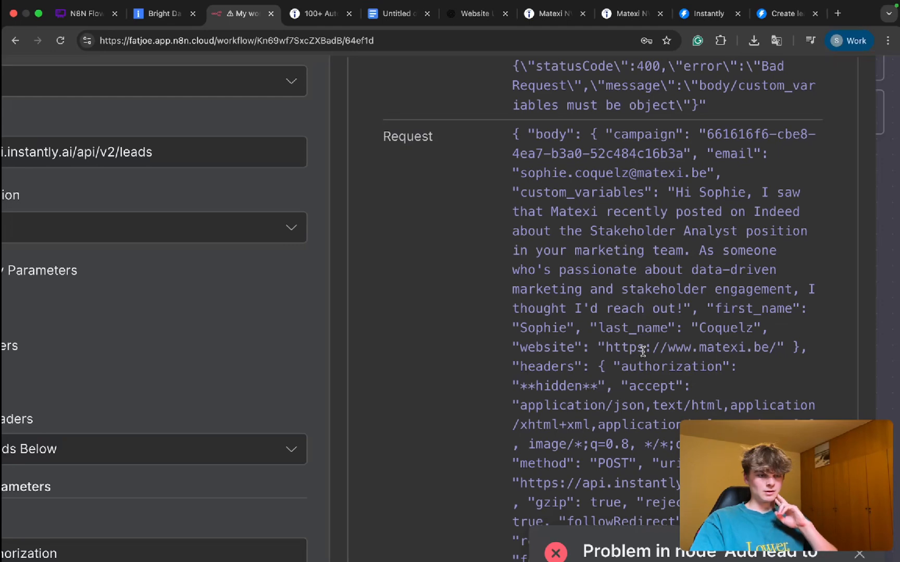
scroll(643, 351, down, 5)
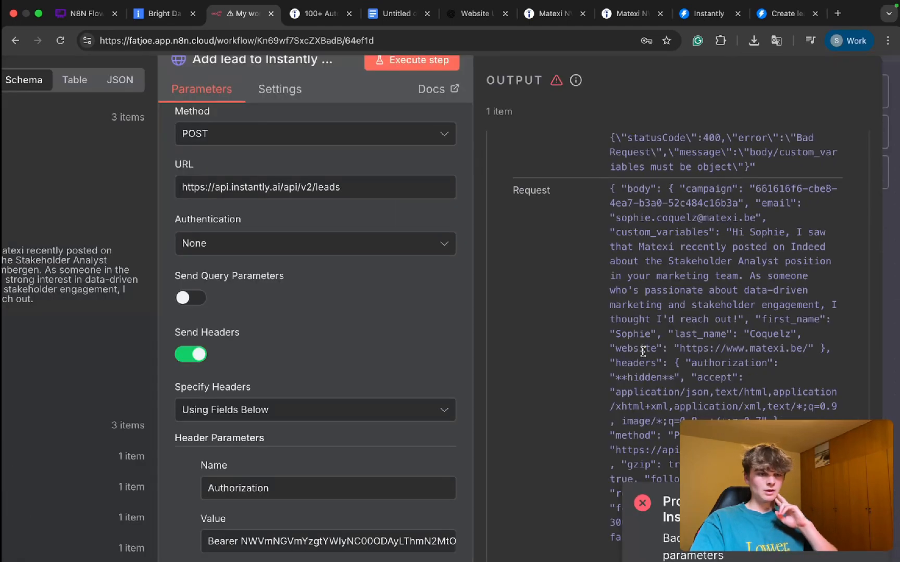
scroll(643, 352, down, 1)
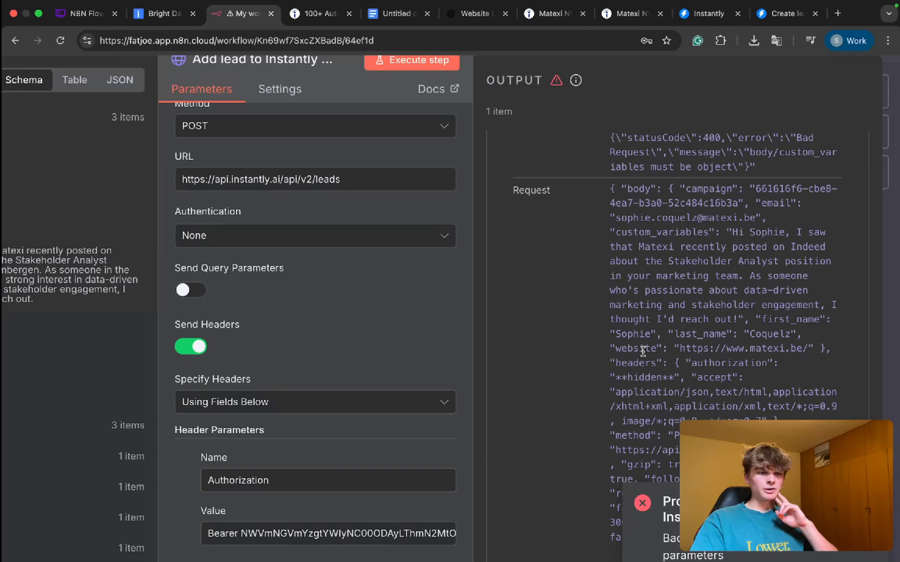
scroll(643, 351, down, 3)
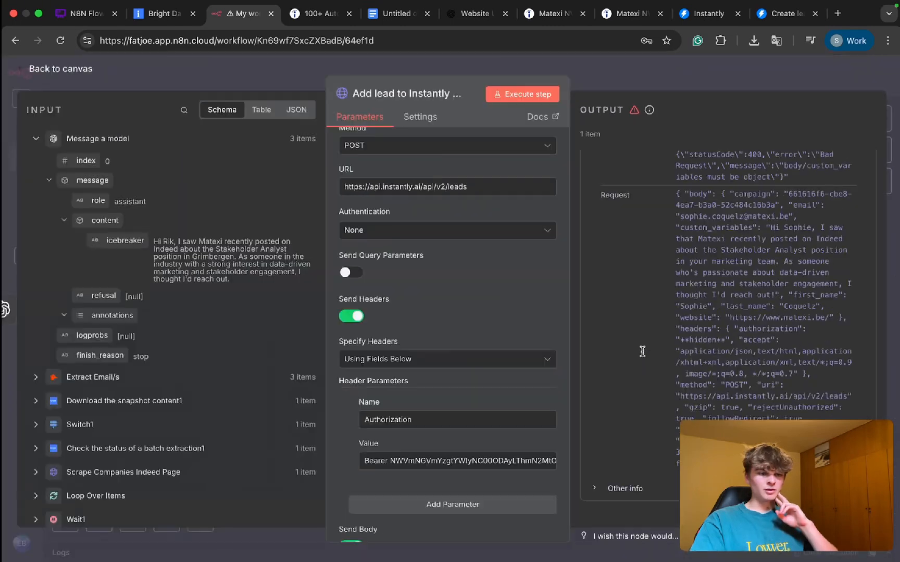
Step: Select and copy the entire JSON body of the Add lead to Instantly AI node
scroll(456, 414, down, 5)
scroll(456, 414, down, 5)
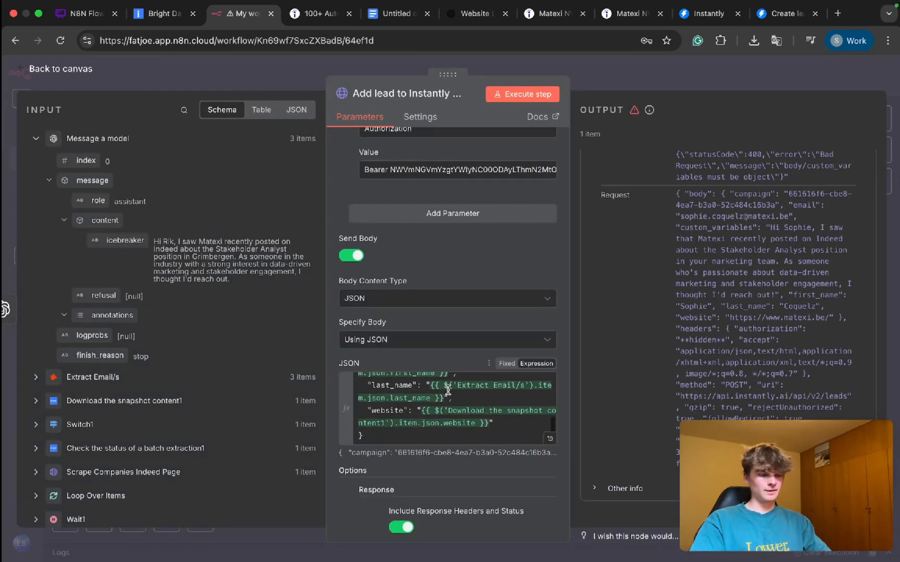
click(456, 414)
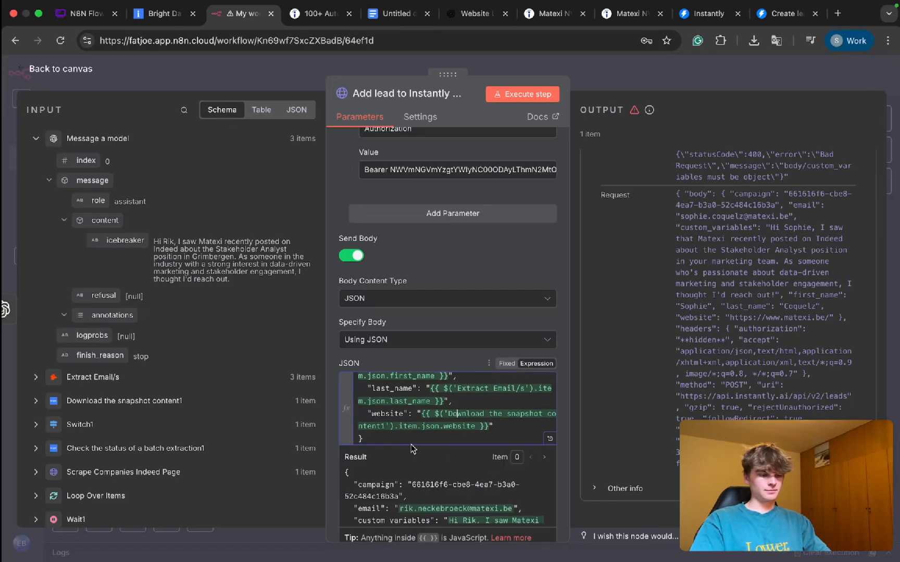
key(ctrl+a)
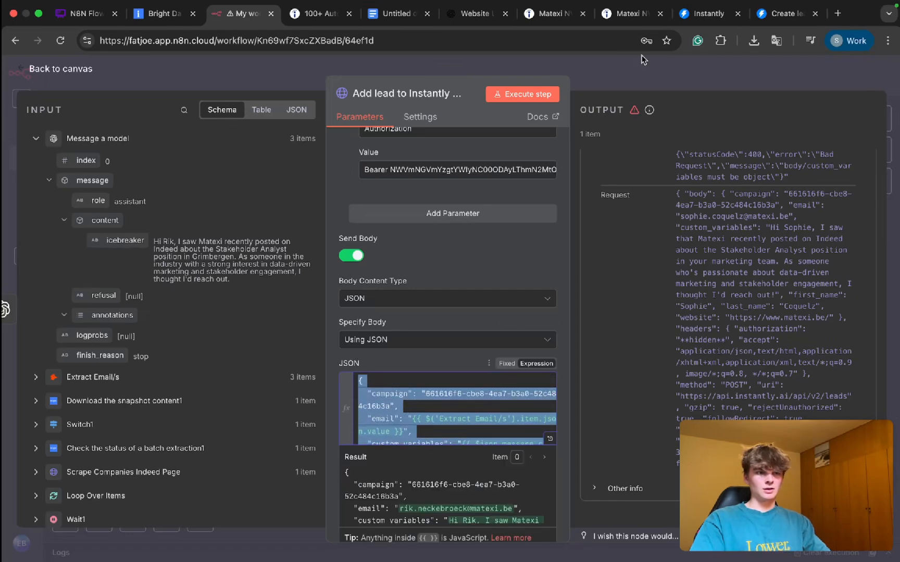
Step: Switch to ChatGPT and draft the prompt "Can you make the custom variable an object here:" followed by the copied JSON body
click(474, 13)
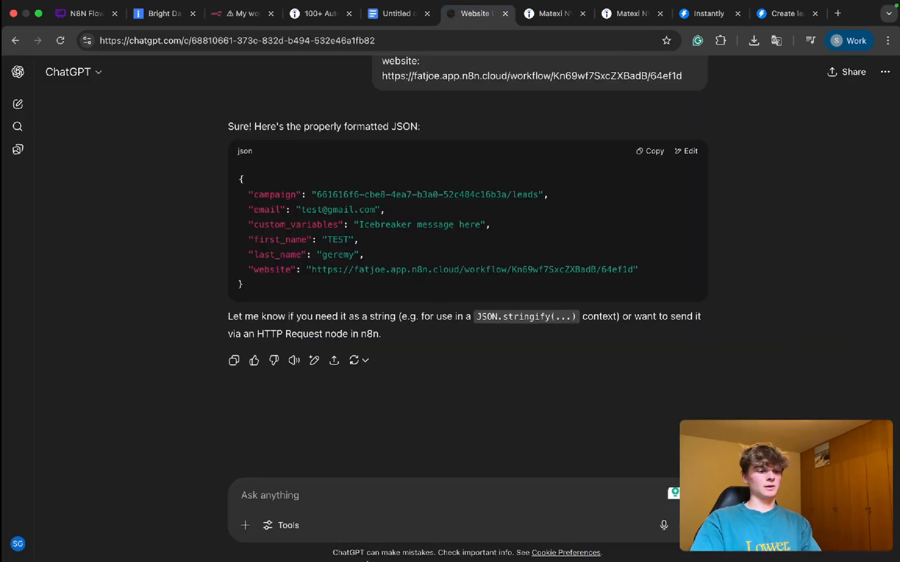
click(311, 491)
text(Can you)
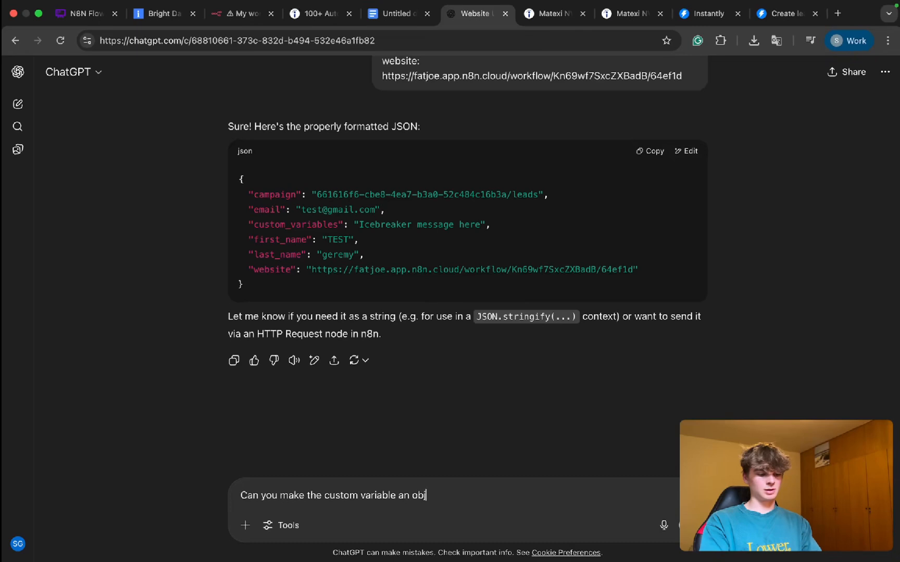
text(make the custom variable an object here:)
key(shift+Return)
key(shift+Return)
text({   "campaign": "661616f6-cbe8-4ea7-b3a0-52c484c16b3a",   "email": "{{ $('Extract Email/s').item.json.value }}",   "custom_variables": "{{ $json.message.content.icebreaker }}",   "first_name": "{{ $('Extract Email/s').item.json.first_name }}",   "last_name": "{{ $('Extract Email/s').item.json.last_name }}",   "website": "{{ $('Download the snapshot content1').item.json.website }}" })
key(shift+Return)
key(shift+Return)
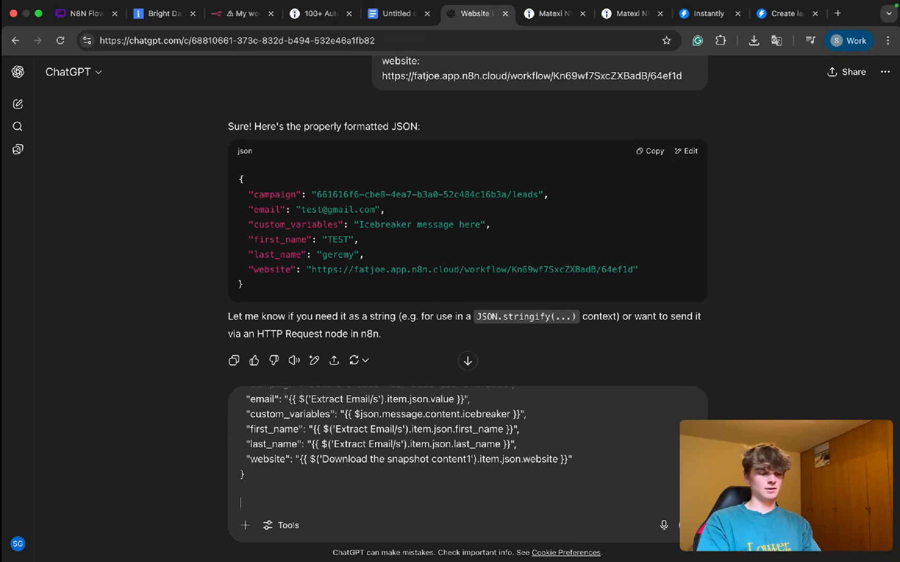
Step: Add the line "Like this:" beneath the pasted JSON in the prompt, leaving room for an example
text(Like this)
key(BackSpace)
text(:)
key(shift+Return)
key(shift+Return)
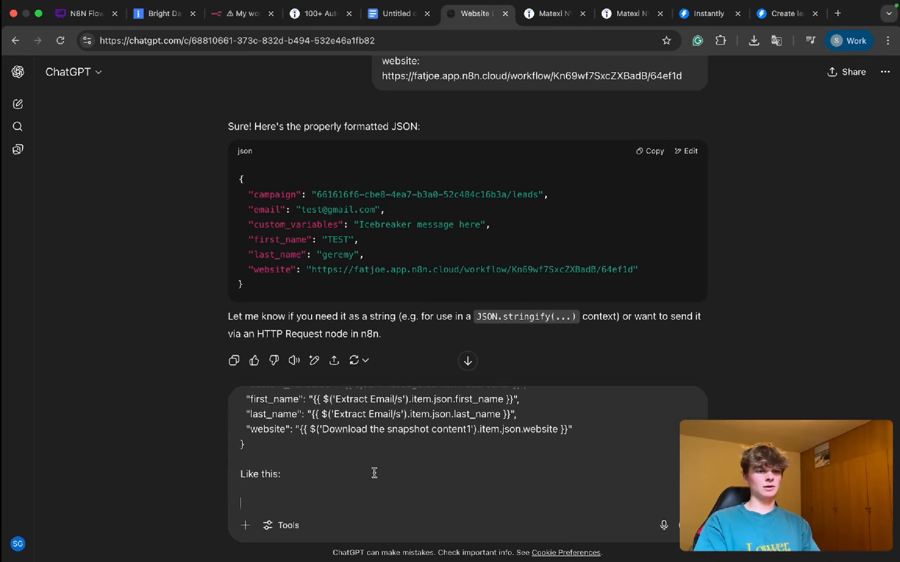
Step: Switch to the Instantly Create lead documentation and copy the example given for the custom_variables object
key(super+9)
scroll(308, 356, down, 20)
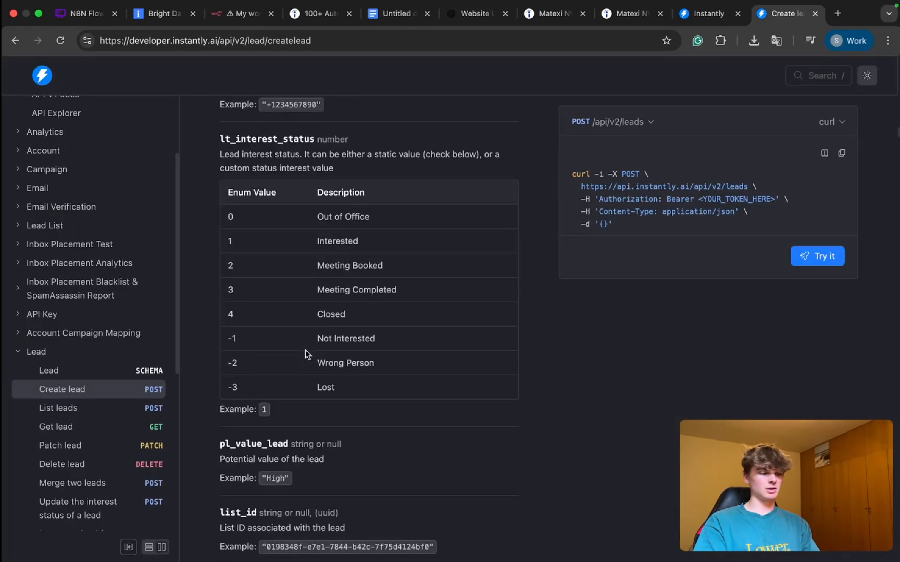
scroll(306, 352, down, 4)
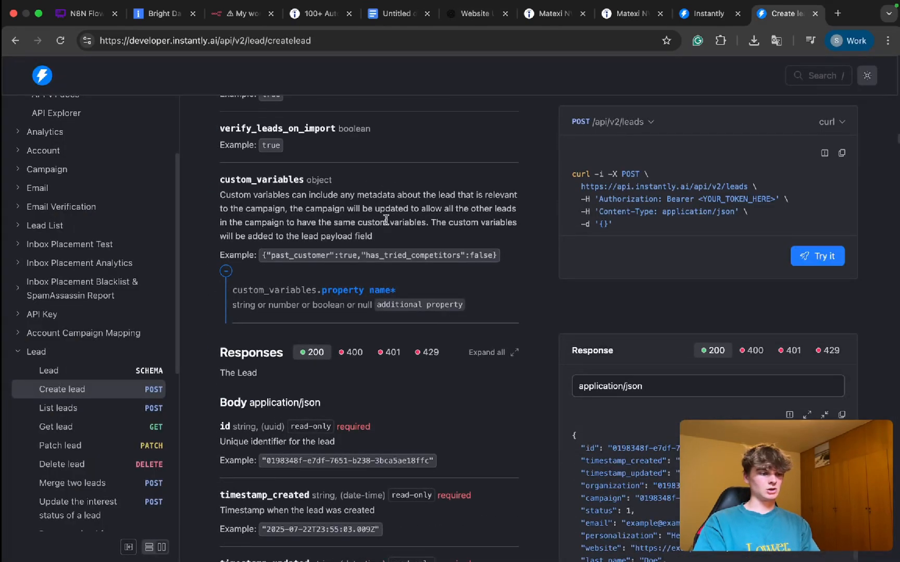
scroll(386, 220, up, 5)
drag(183, 278, 562, 285)
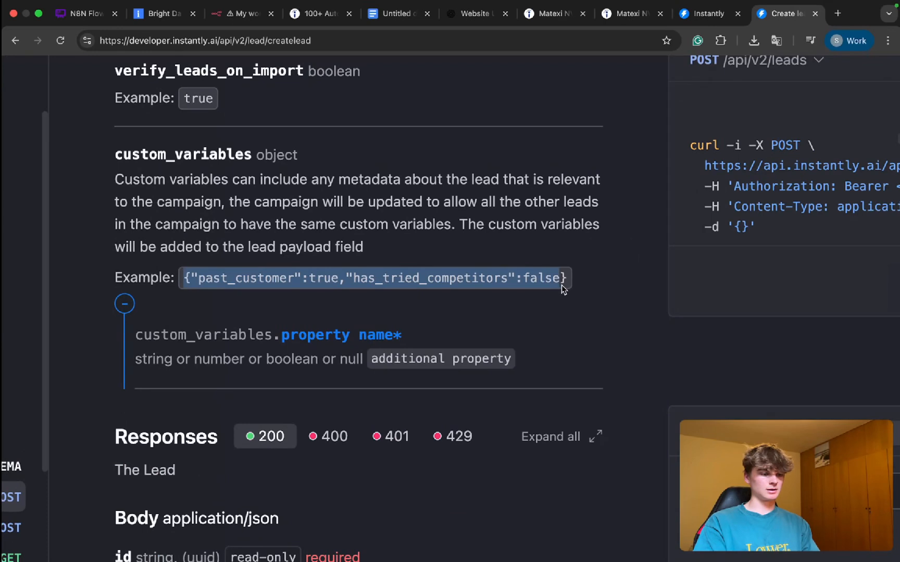
triple_click(497, 282)
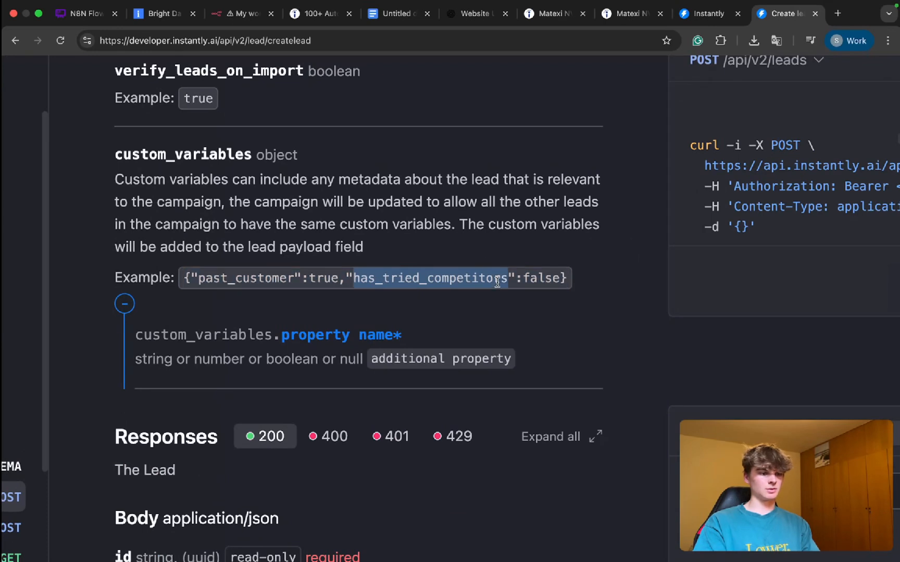
drag(566, 280, 117, 280)
key(super+c)
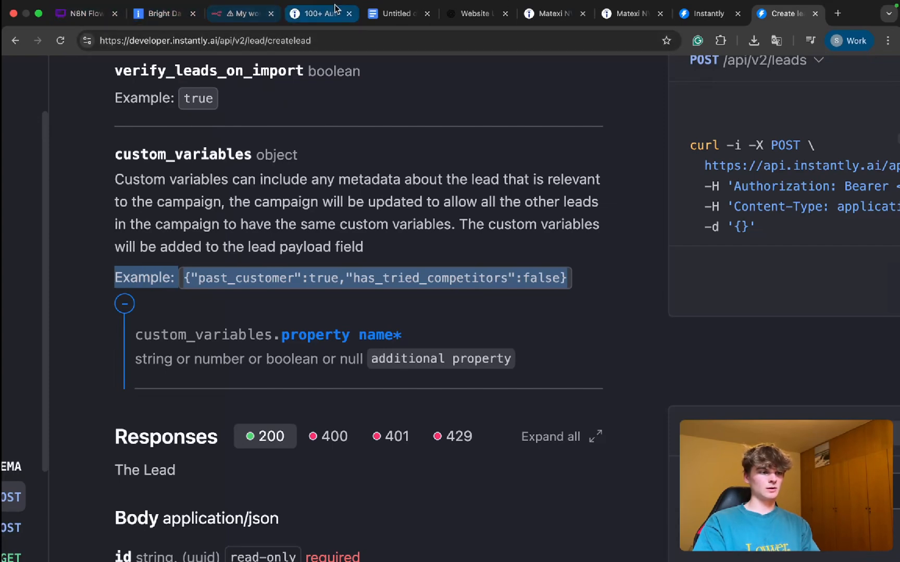
Step: Return to ChatGPT, paste the custom_variables example at the end of the prompt and send it
click(511, 15)
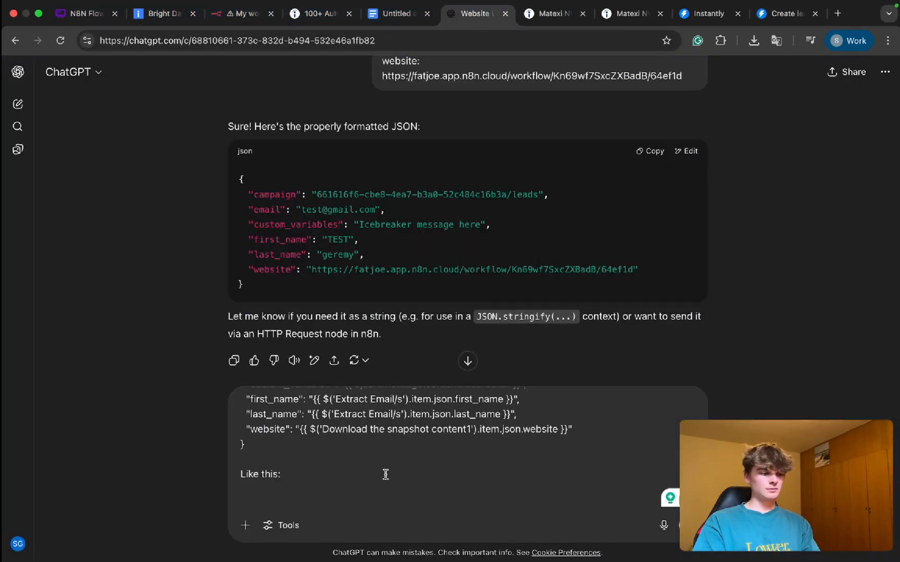
key(super+v)
key(Return)
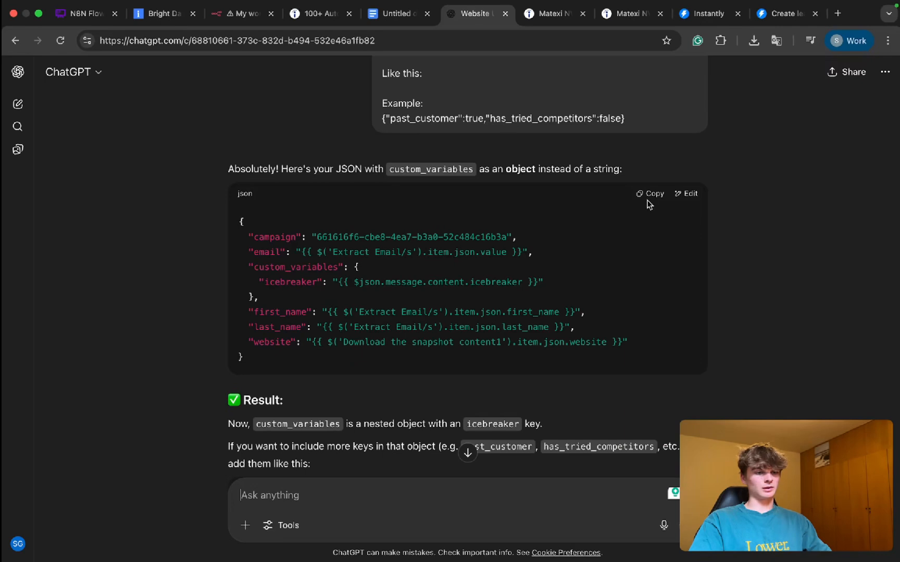
Step: Switch to n8n and try to replace the node's JSON body with ChatGPT's revised JSON, trimming the trailing line
click(243, 14)
key(super+v)
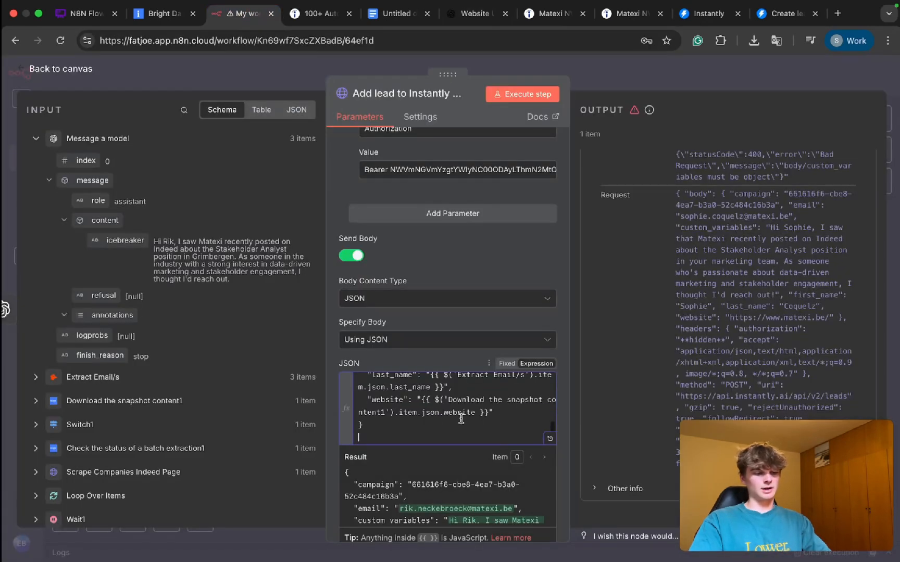
key(BackSpace)
key(BackSpace)
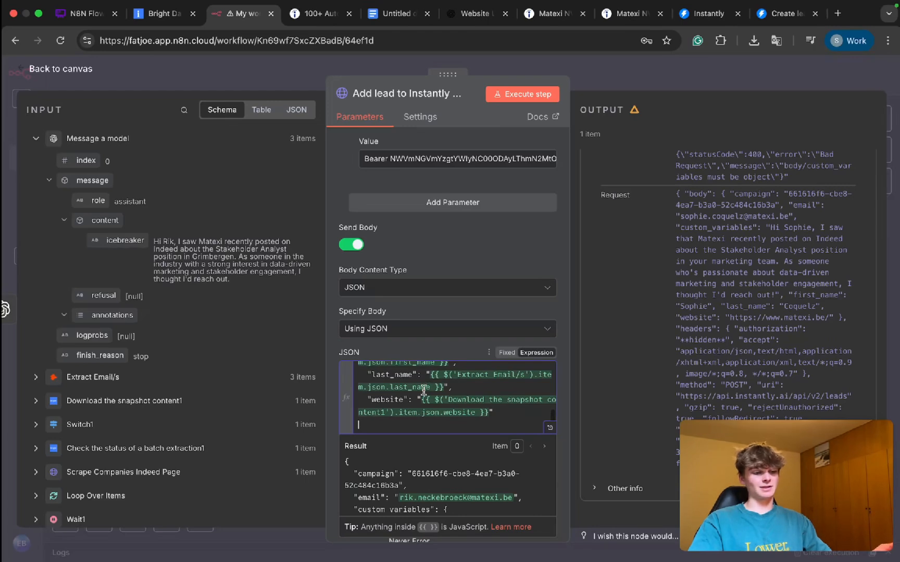
Step: Clear the node's JSON body and paste ChatGPT's revised JSON with icebreaker nested inside the custom_variables object
key(super+a)
key(BackSpace)
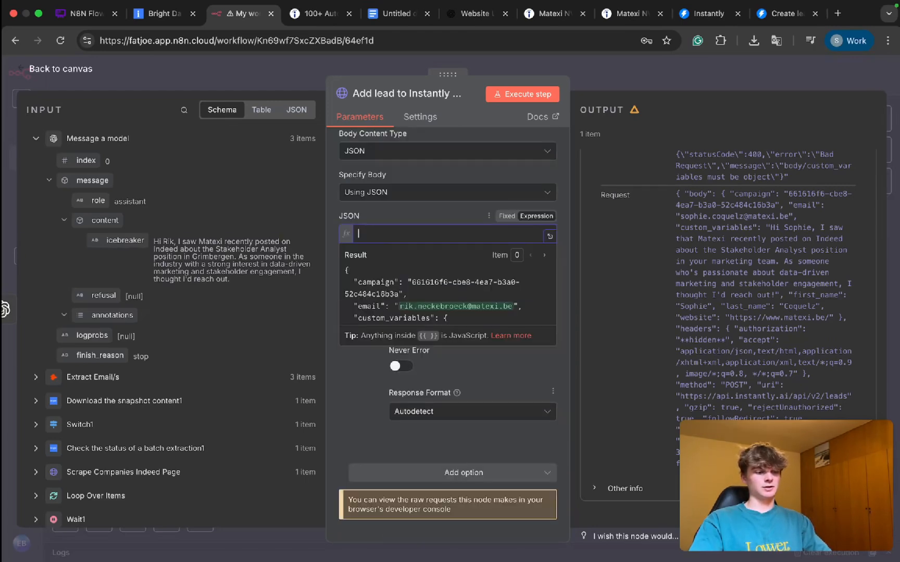
click(471, 14)
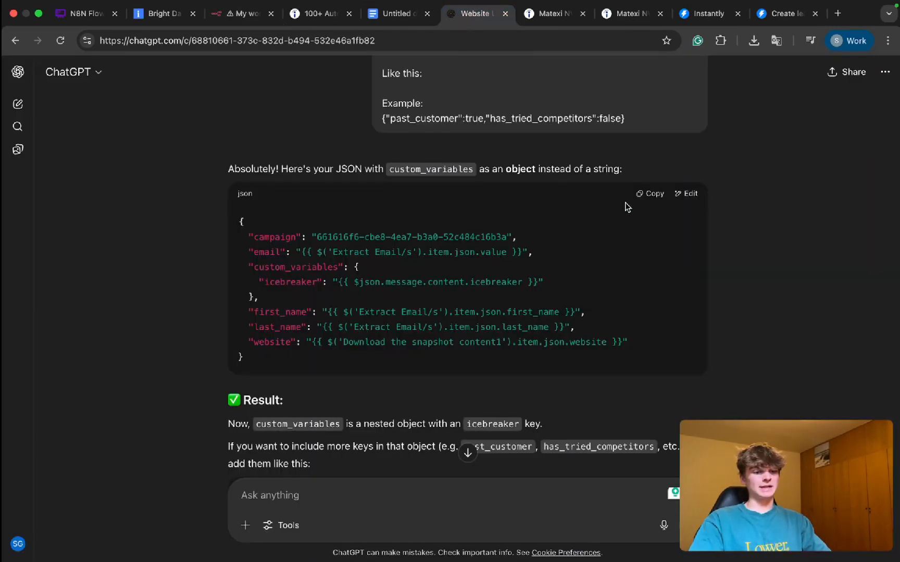
click(245, 14)
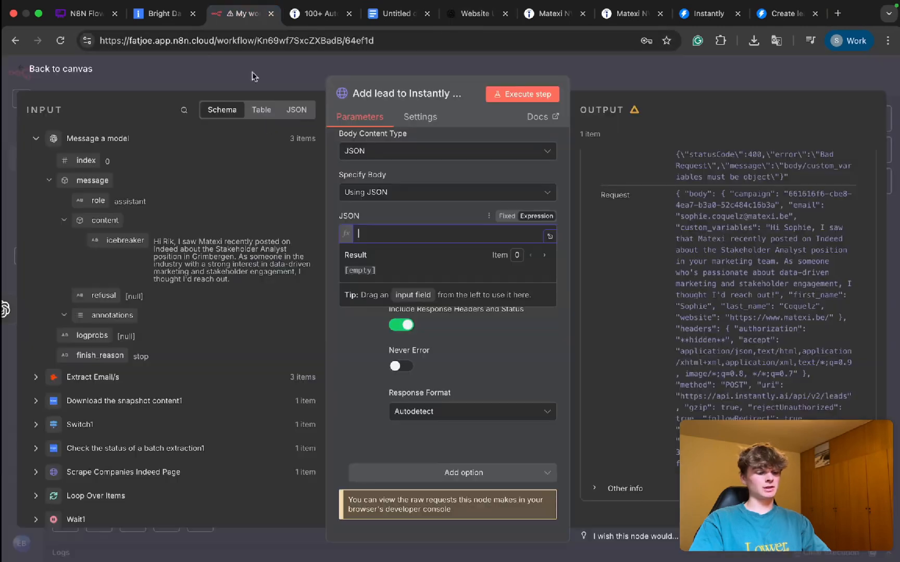
text({   "campaign": "661616f6-cbe8-4ea7-b3a0-52c484c16b3a",   "email": "{{ $('Extract Email/s').item.json.value }}",   "custom_variables": {     "icebreaker": "{{ $json.message.content.icebreaker }}"   },   "first_name": "{{ $('Extract Email/s').item.json.first_name }}",   "last_name": "{{ $('Extract Email/s').item.json.last_name }}",   "website": "{{ $('Download the snapshot content1').item.json.website }}" })
scroll(411, 258, down, 1)
scroll(423, 242, up, 2)
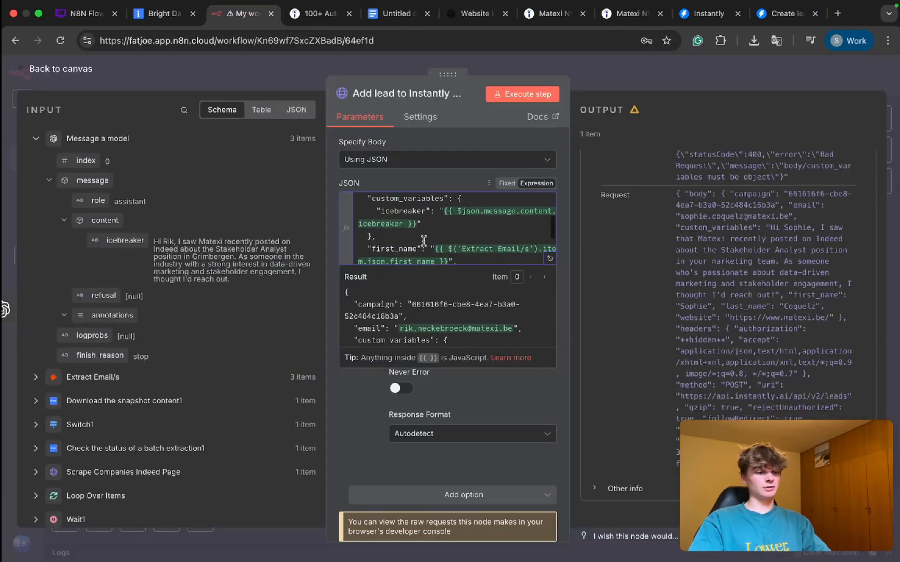
click(456, 175)
scroll(456, 176, up, 2)
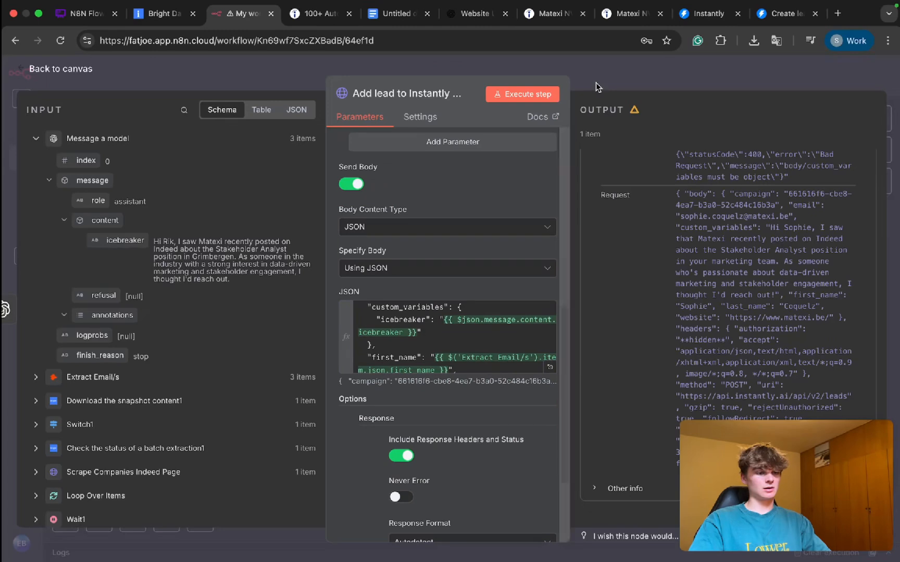
Step: Return to the canvas, execute the workflow again and inspect the status columns in the Add lead to Instantly AI node's output
click(595, 82)
key(ctrl+Return)
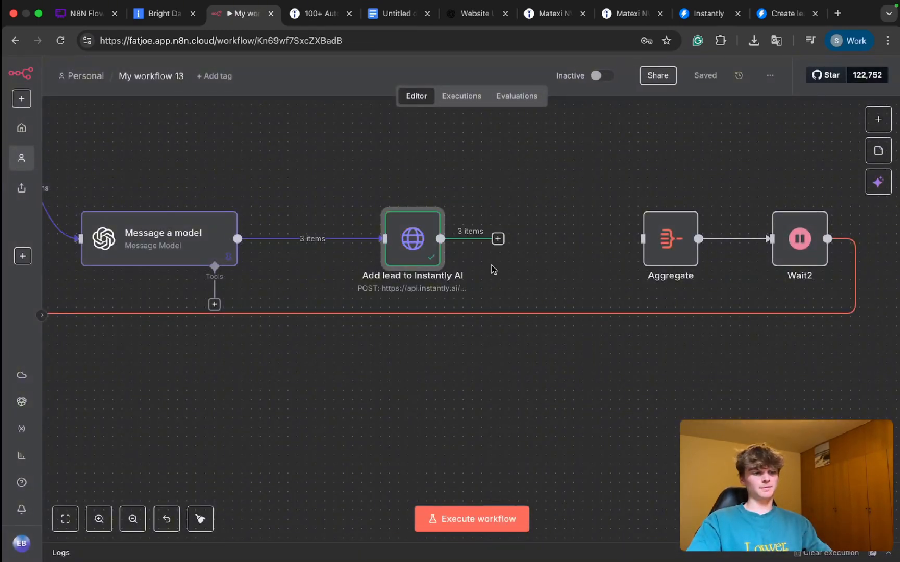
double_click(405, 242)
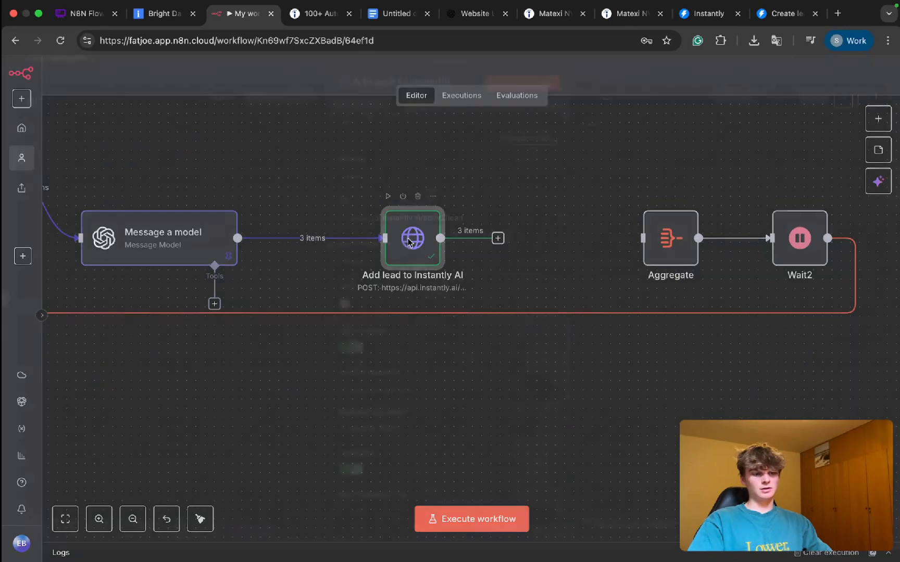
scroll(663, 191, right, 5)
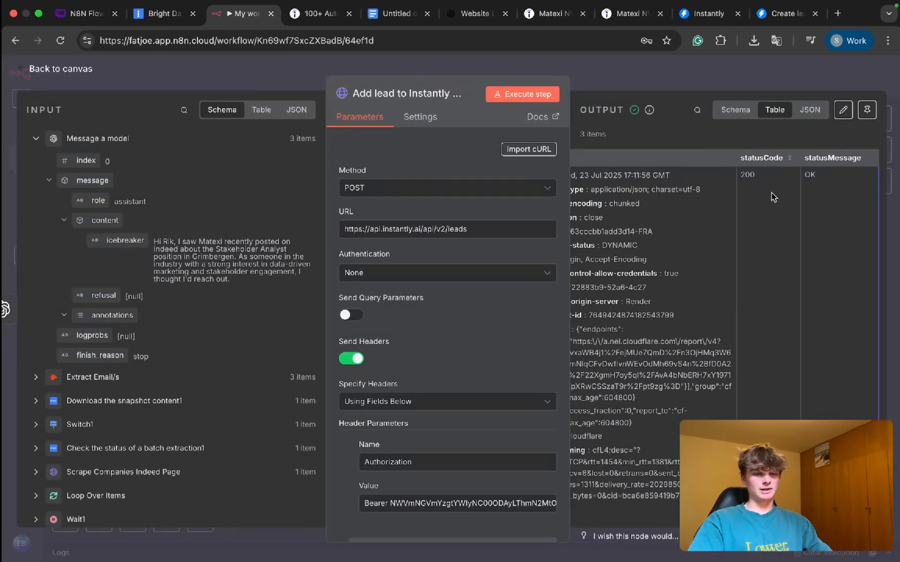
Step: Switch to the TEST campaign's leads page in Instantly and reload it to check for the added leads
click(772, 17)
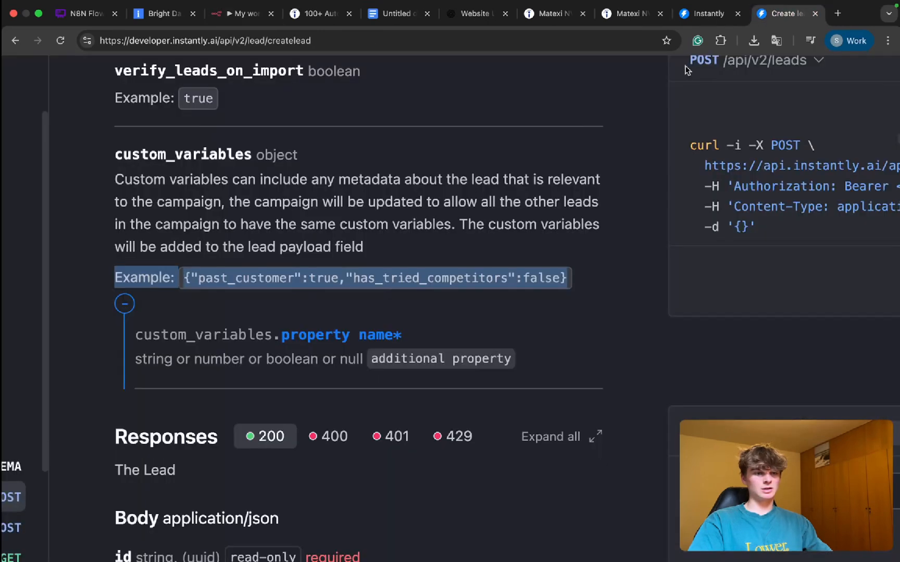
click(708, 14)
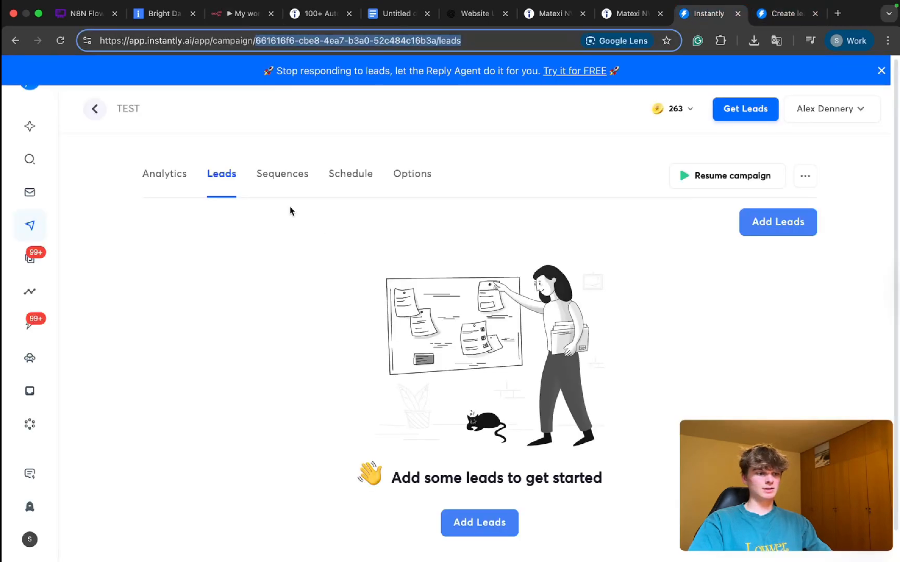
click(60, 40)
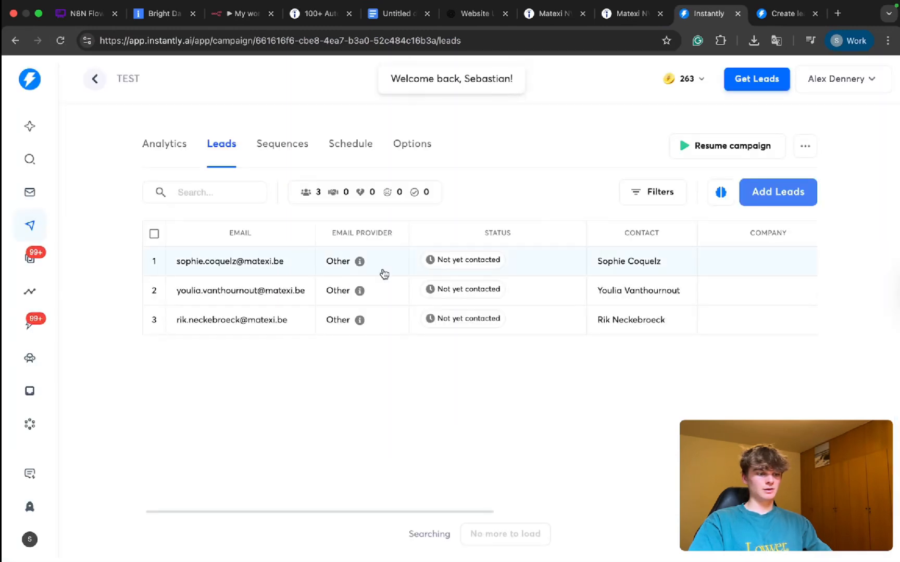
Step: Examine the contact, website, personalization and icebreaker columns of the leads in the TEST campaign
scroll(308, 279, right, 6)
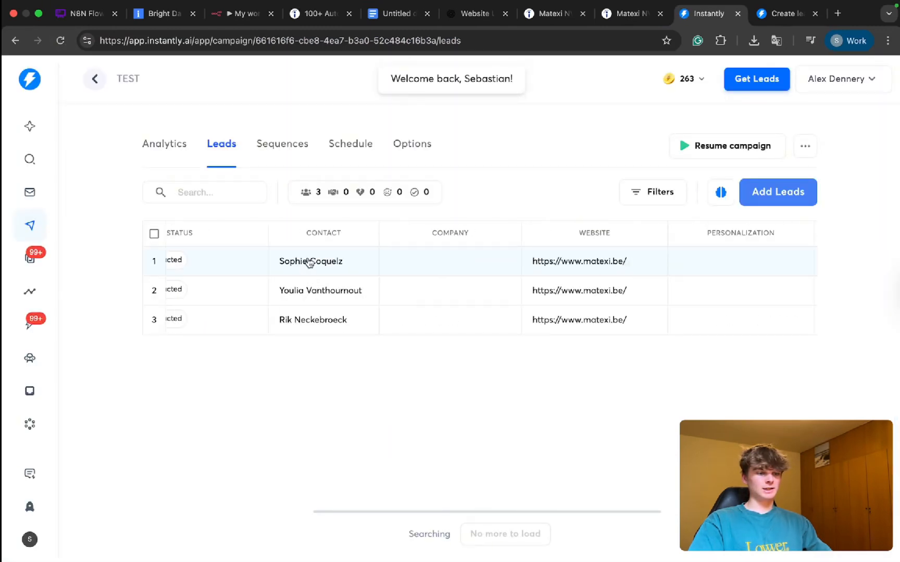
scroll(589, 299, right, 6)
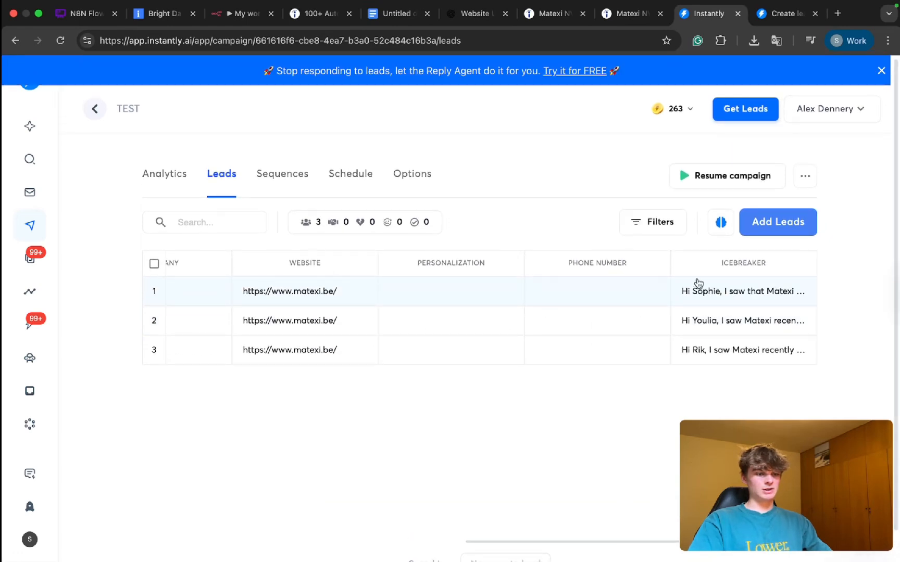
drag(426, 265, 472, 264)
drag(720, 264, 774, 265)
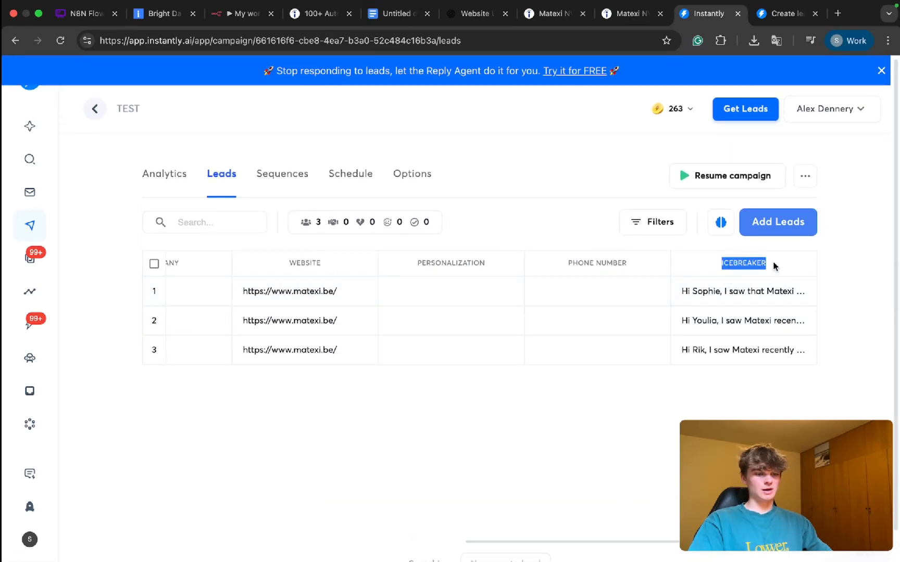
Step: Open the first lead's details to check its icebreaker field, close them and review the leads table's columns again
click(716, 291)
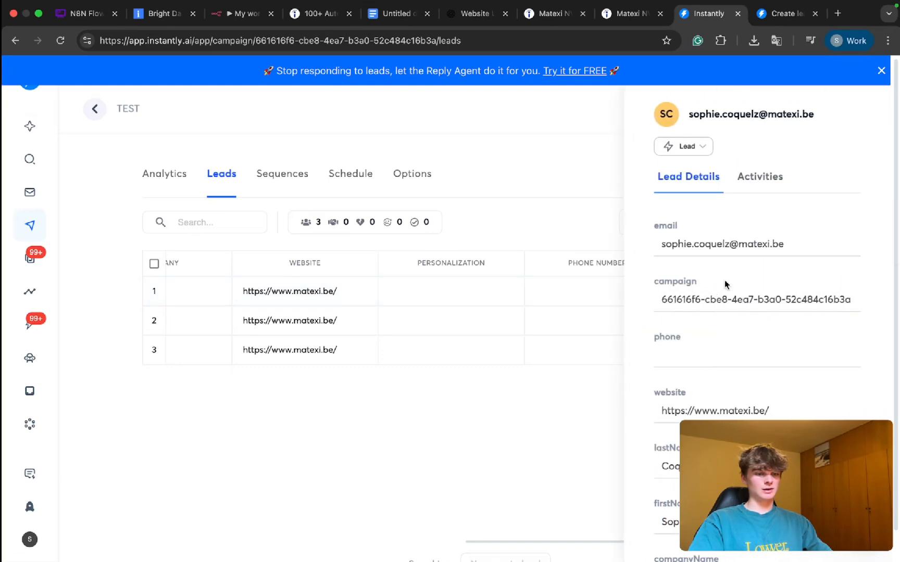
scroll(701, 345, down, 5)
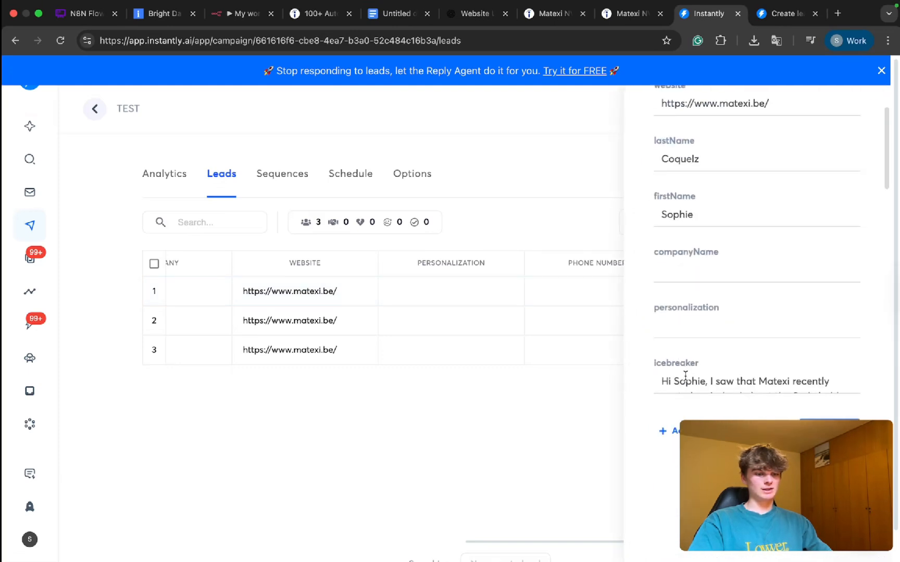
scroll(682, 377, down, 3)
click(554, 413)
scroll(703, 333, down, 1)
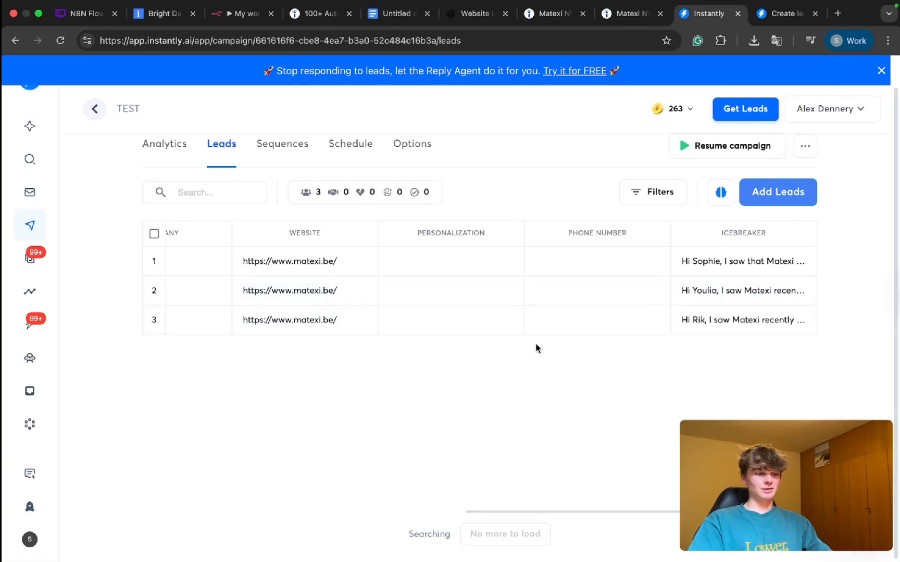
scroll(521, 277, left, 10)
scroll(521, 277, left, 5)
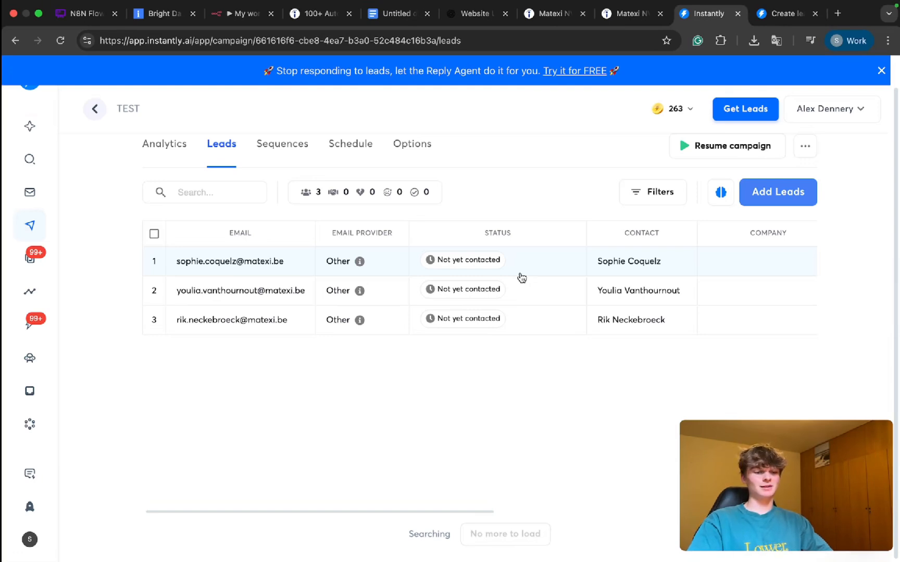
scroll(586, 301, right, 10)
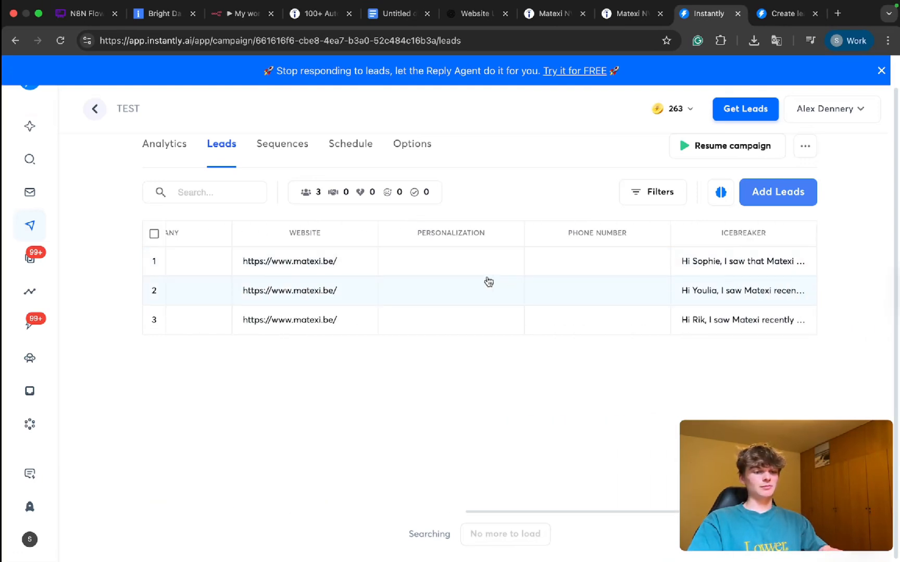
Step: Switch to n8n, close the node, move Aggregate and Wait2 closer to Add lead to Instantly AI, and save the workflow
click(242, 13)
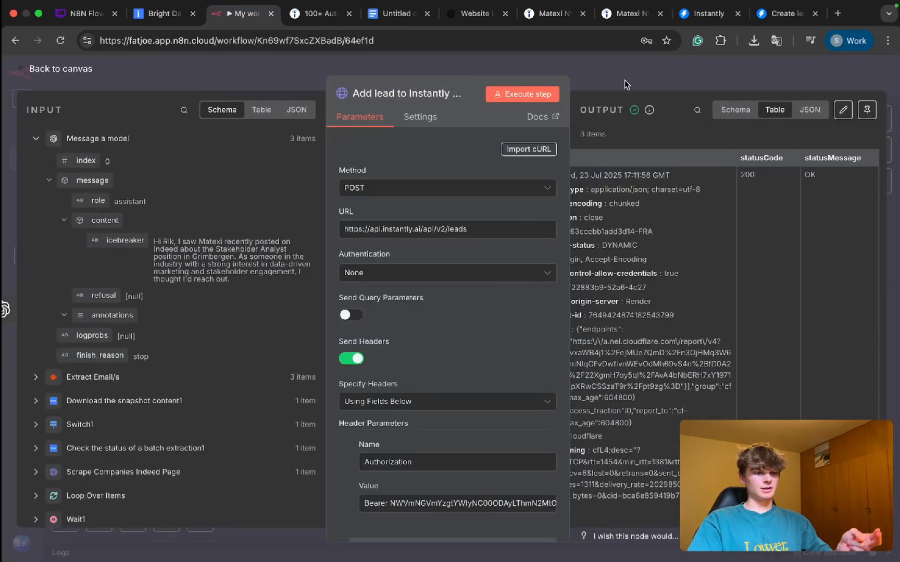
click(619, 78)
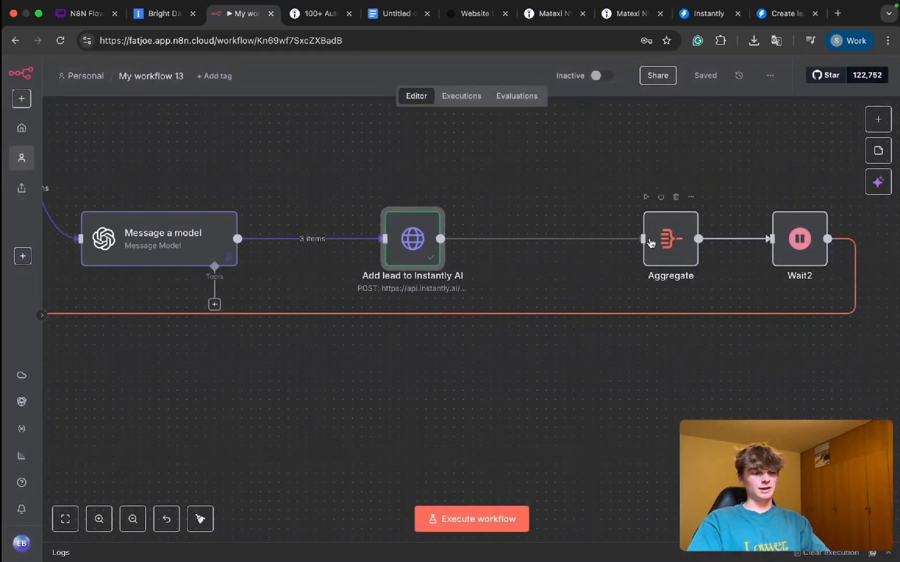
drag(650, 243, 580, 247)
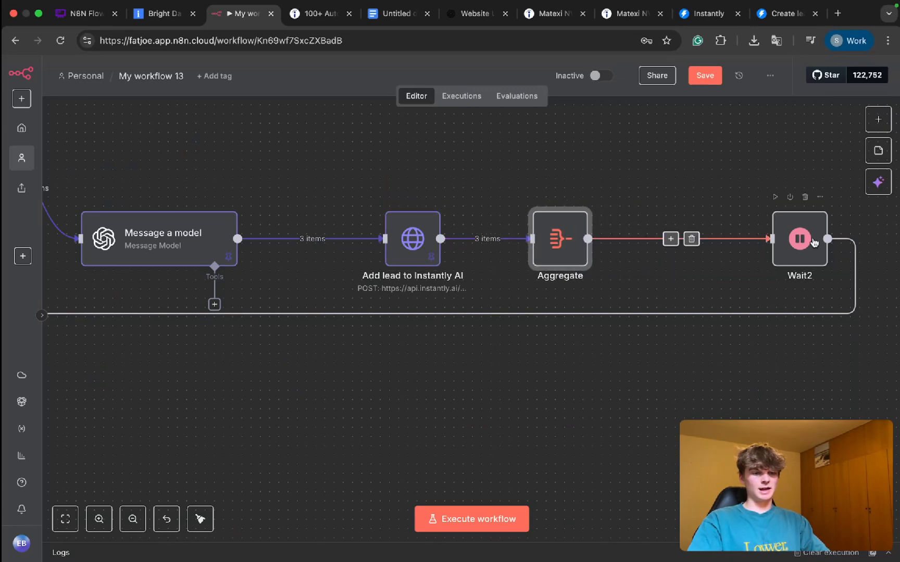
drag(798, 239, 692, 239)
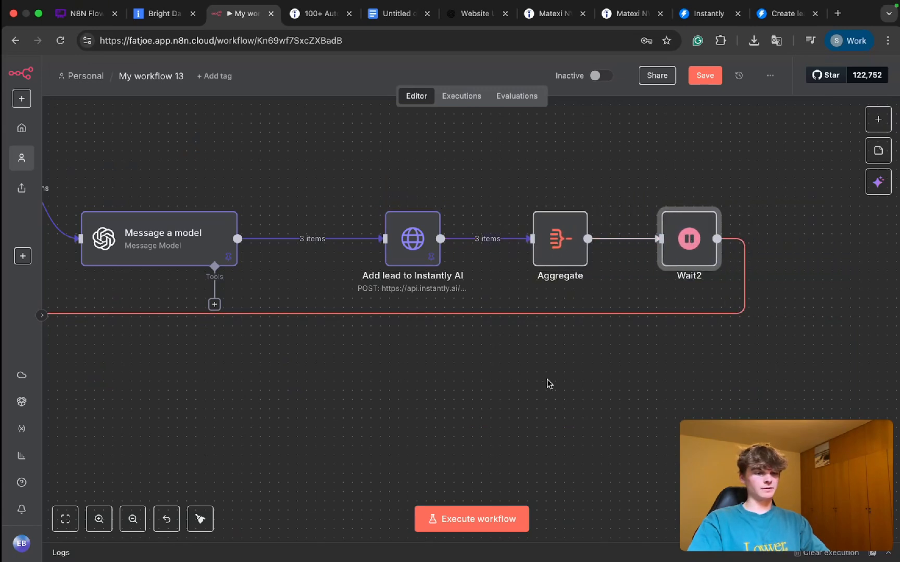
scroll(547, 380, down, 5)
scroll(546, 379, left, 5)
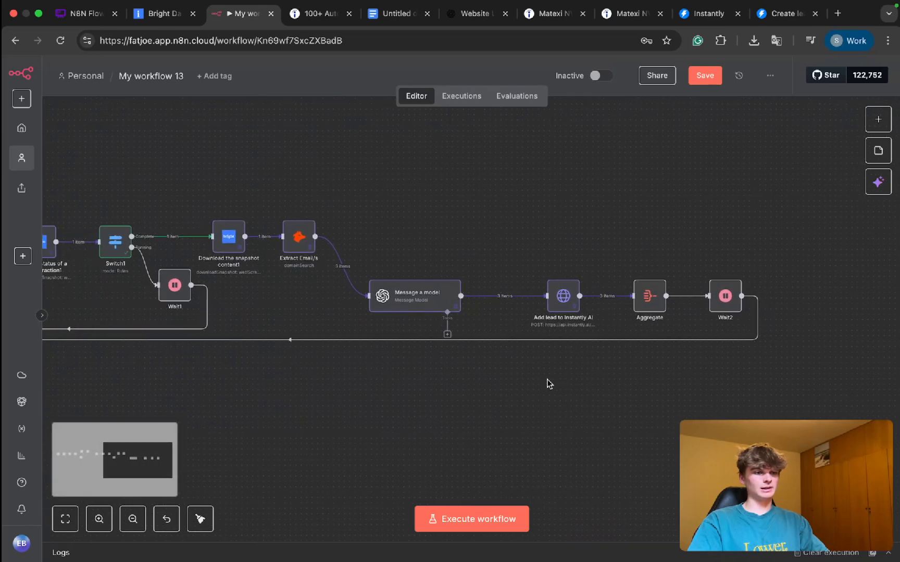
key(ctrl+s)
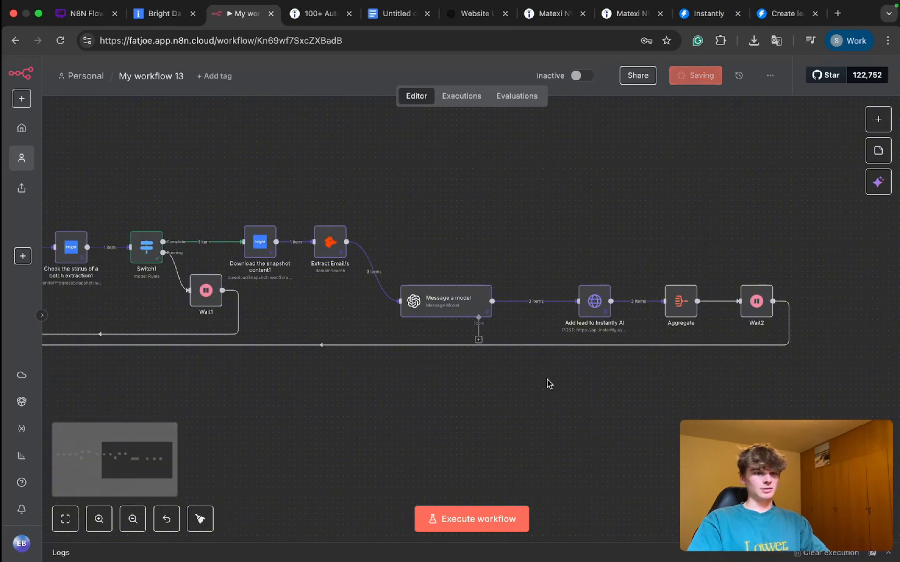
Step: Add a Gmail "Send a message" node to the done branch of the Loop Over Items node
scroll(493, 413, left, 6)
scroll(172, 312, down, 5)
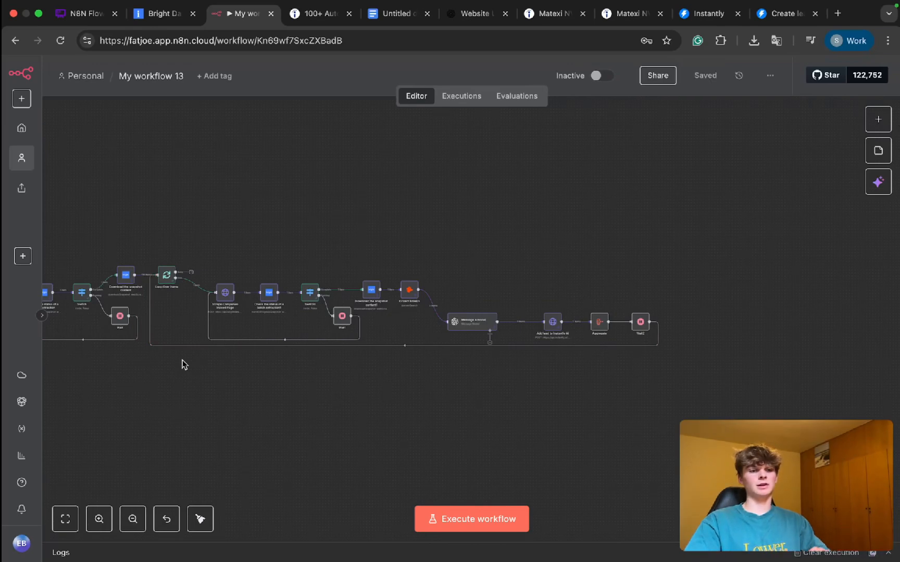
scroll(175, 318, up, 5)
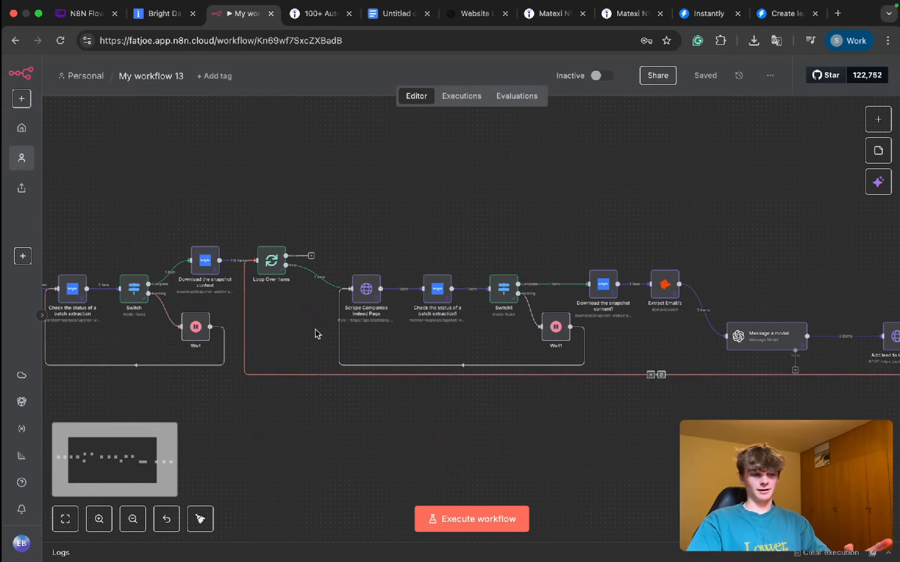
scroll(343, 345, right, 5)
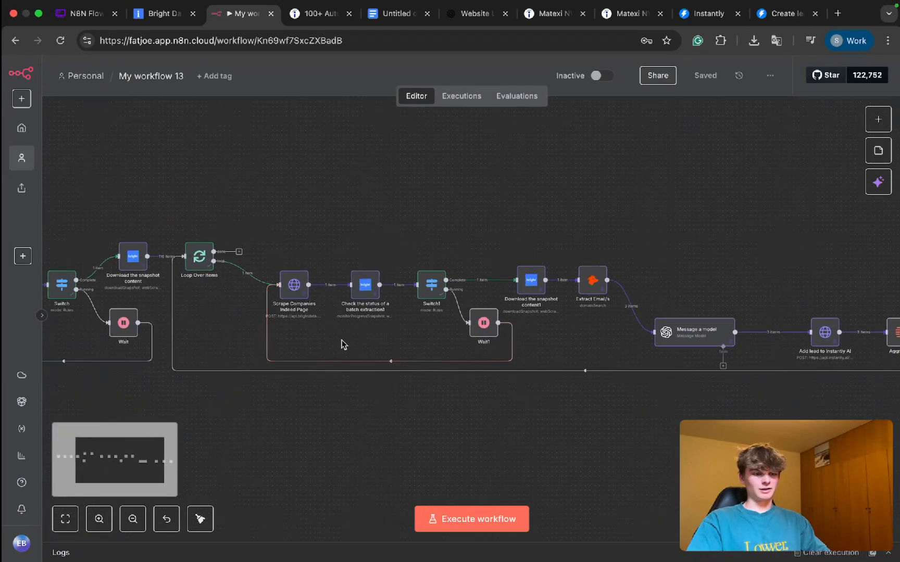
scroll(182, 235, up, 5)
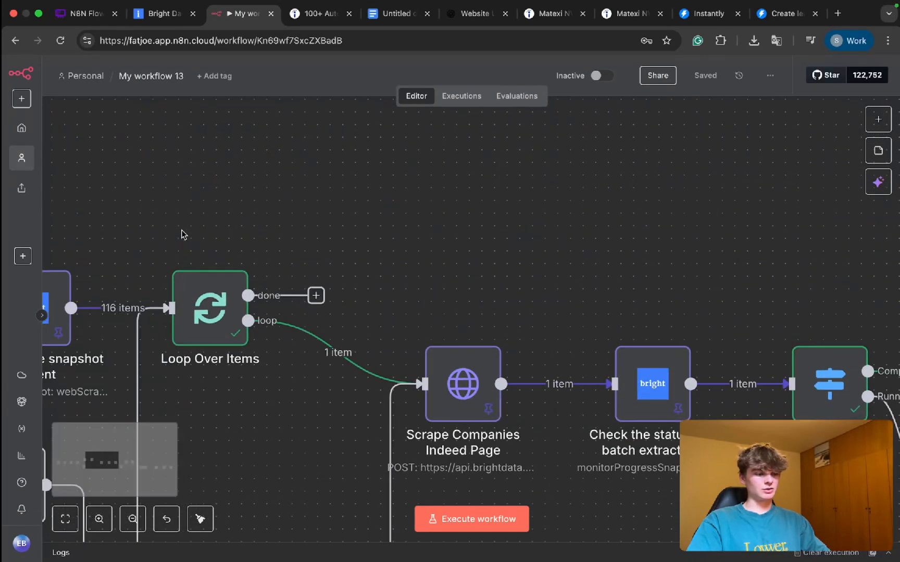
scroll(183, 235, left, 3)
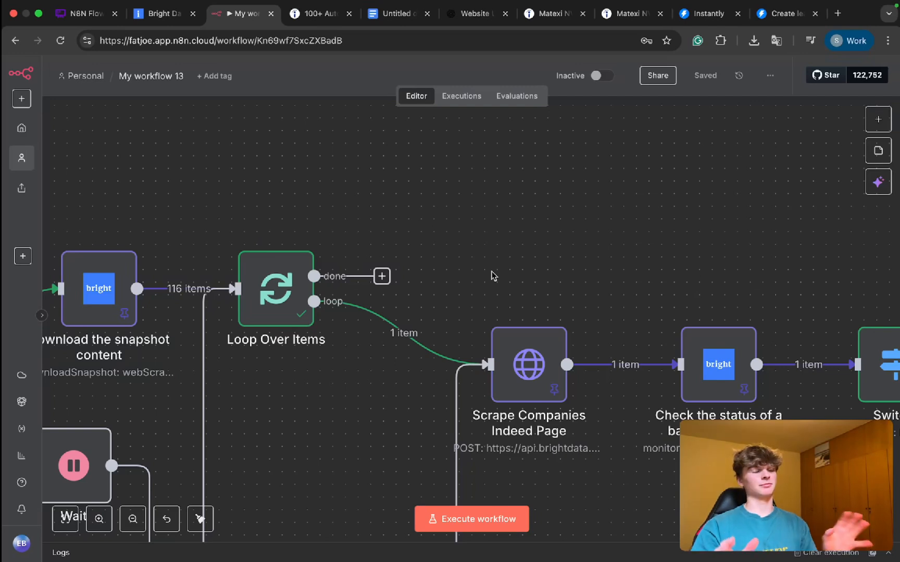
click(381, 276)
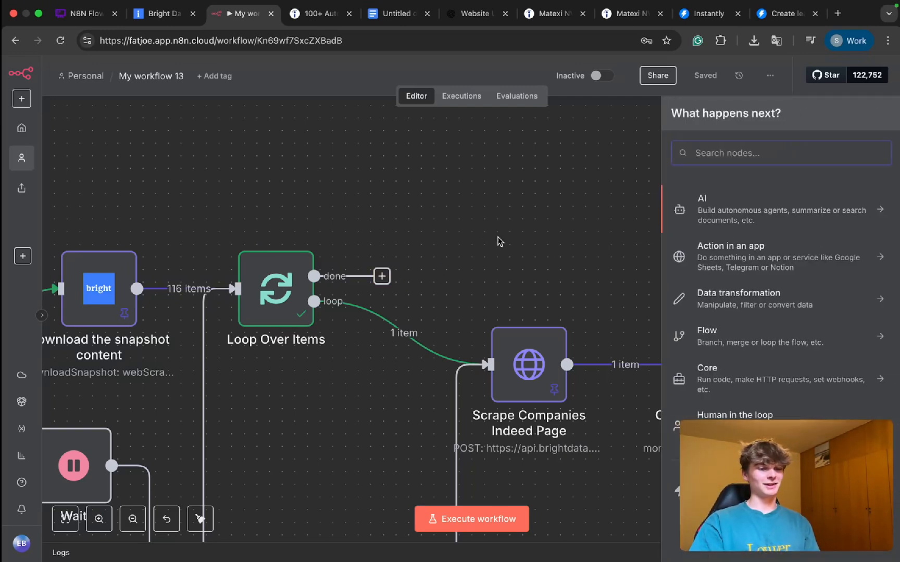
text(gmail)
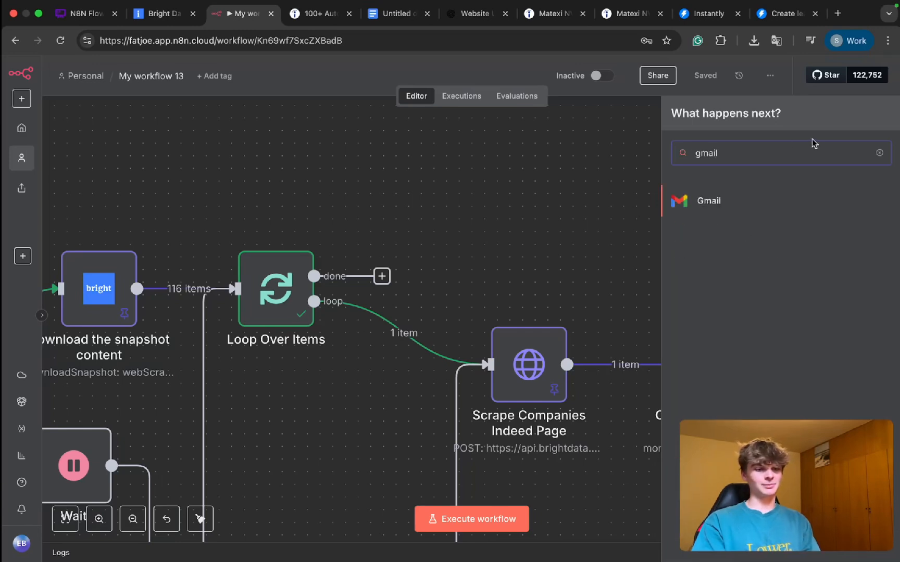
click(706, 195)
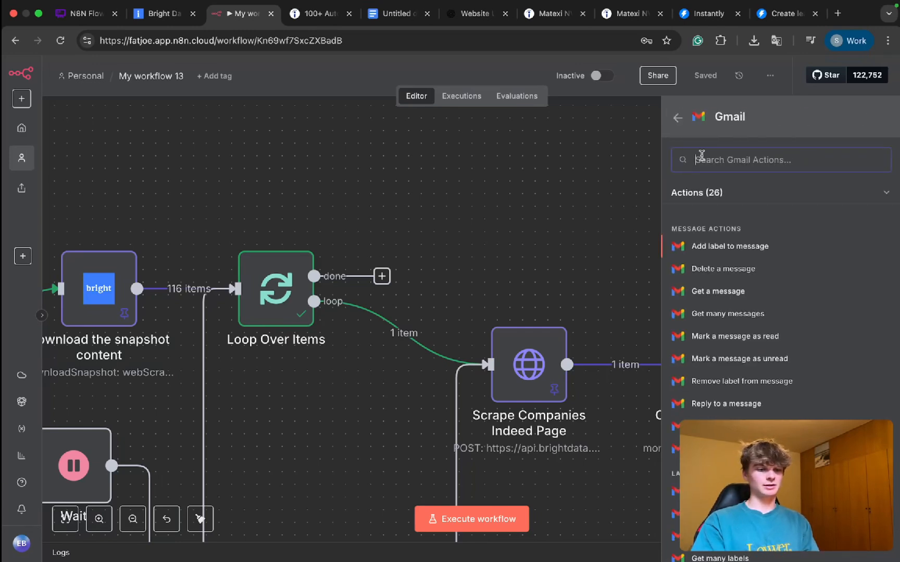
text(send)
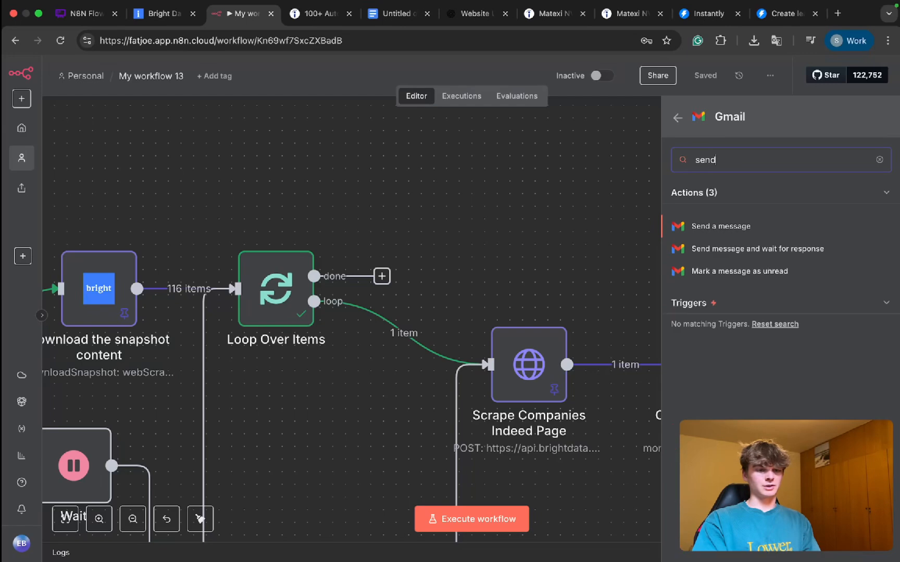
click(709, 223)
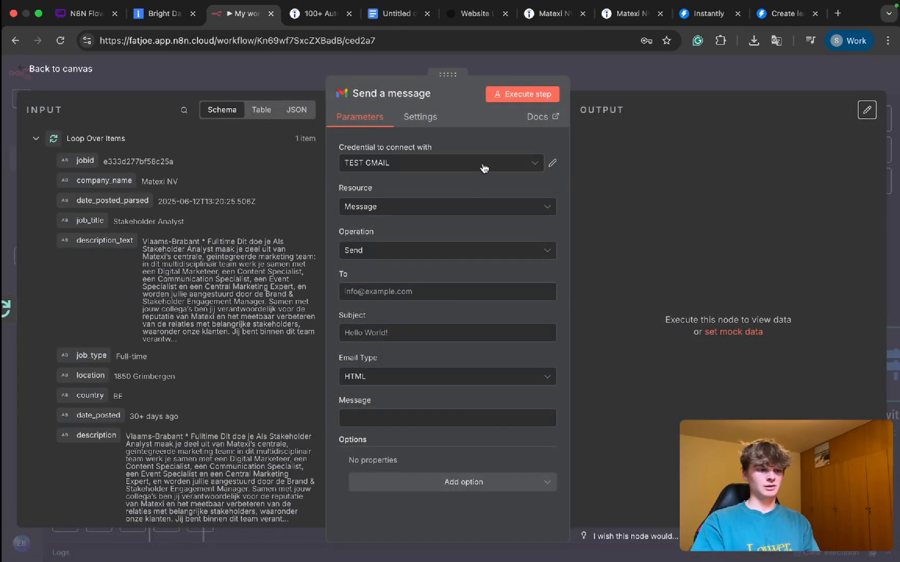
Step: Enter the recipient's email address in the Send a message node and start the subject with "Your"
click(387, 287)
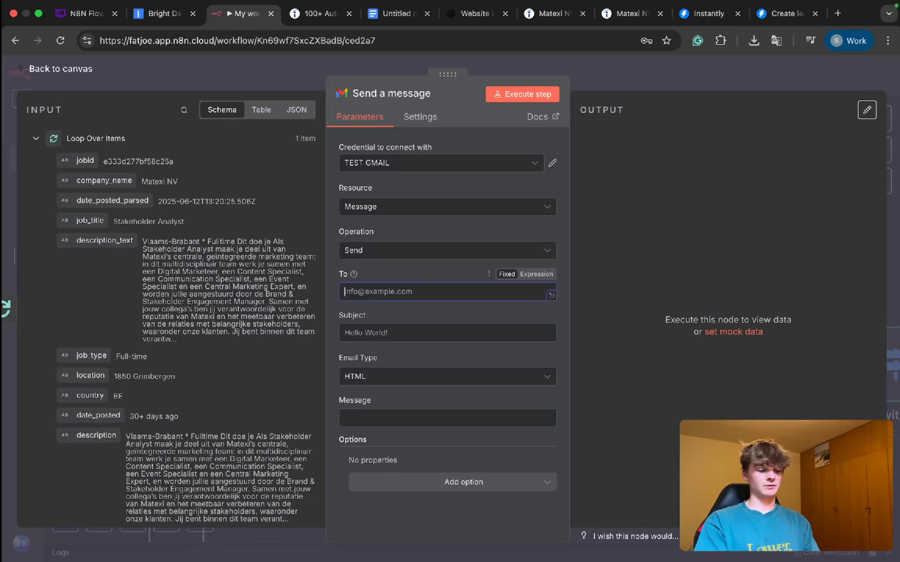
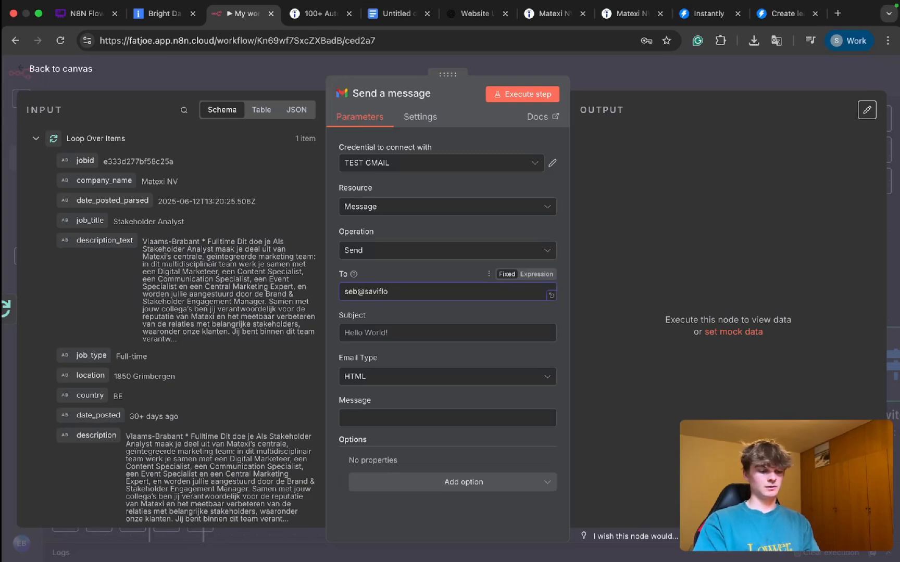
click(378, 334)
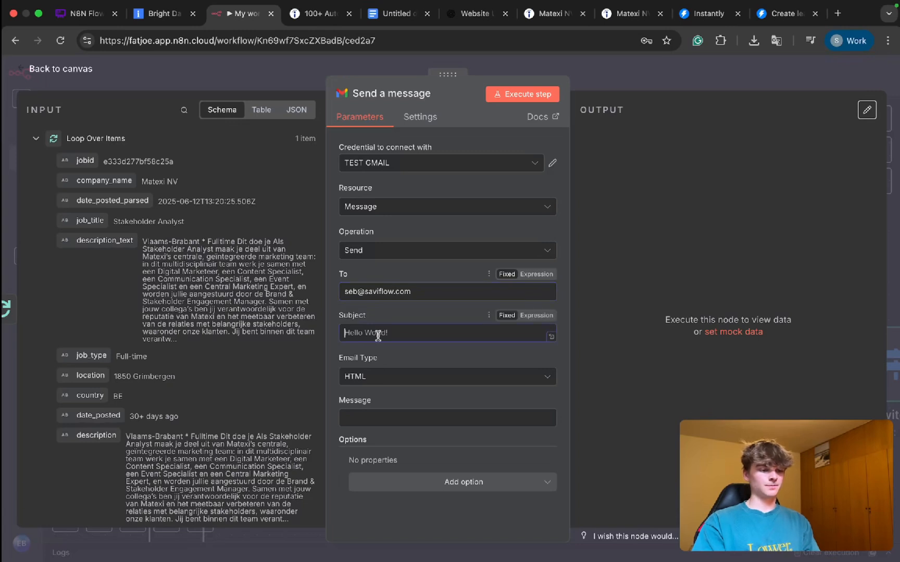
Step: Complete the email subject as "Your Leads from Indeed have been added to Instantly"
text(Your )
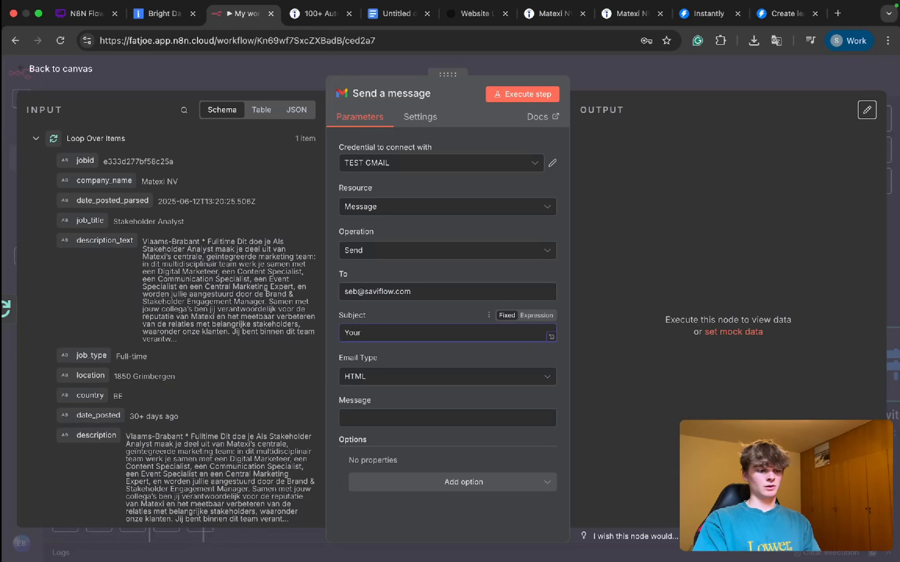
Step: Complete the email subject as "Your Leads from Indeed have been added to Instantly"
text(LEads)
key(BackSpace)
key(BackSpace)
key(BackSpace)
key(BackSpace)
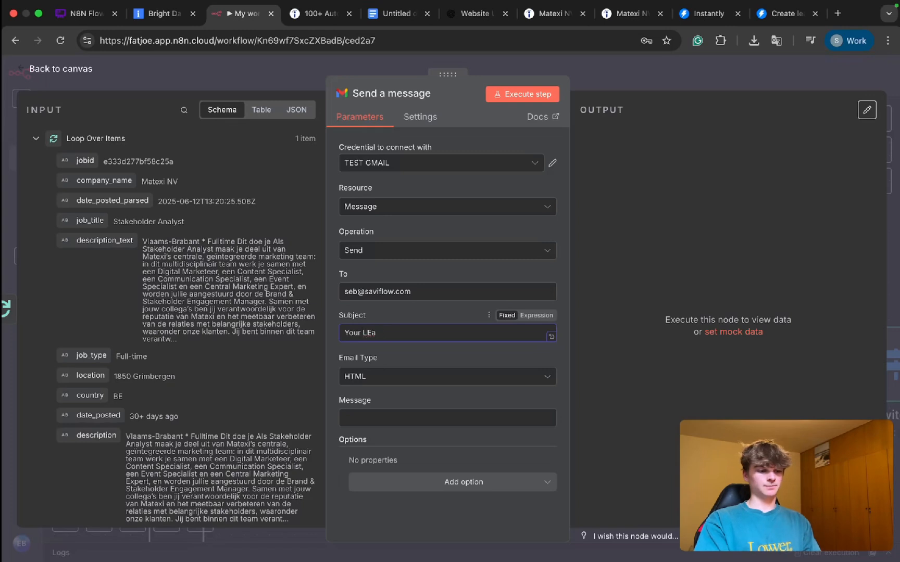
text(eads from )
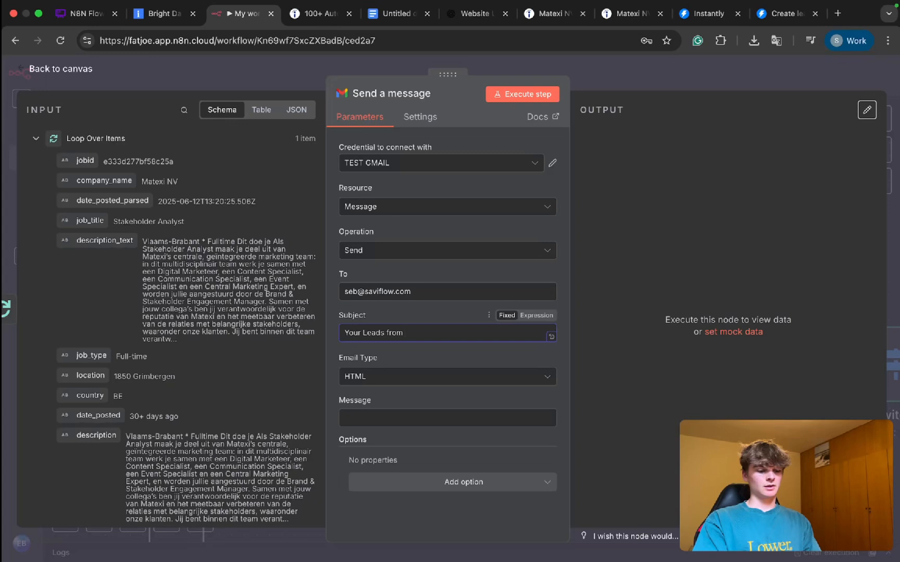
text(Indeed hav)
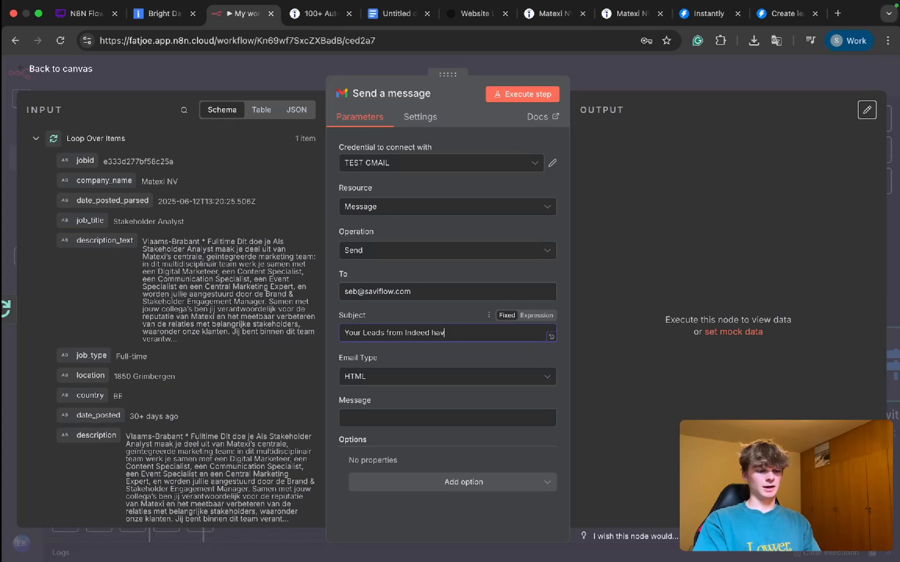
text(e been added to Instantly)
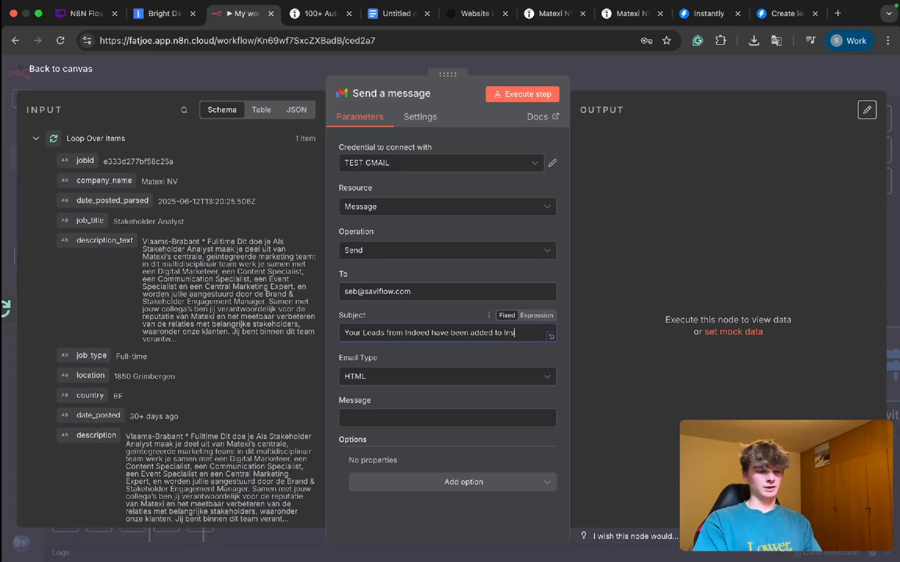
Step: Set the email type to Text and start the message, as an expression, with the greeting "Hey!" followed by a blank line
click(378, 384)
click(372, 407)
click(367, 418)
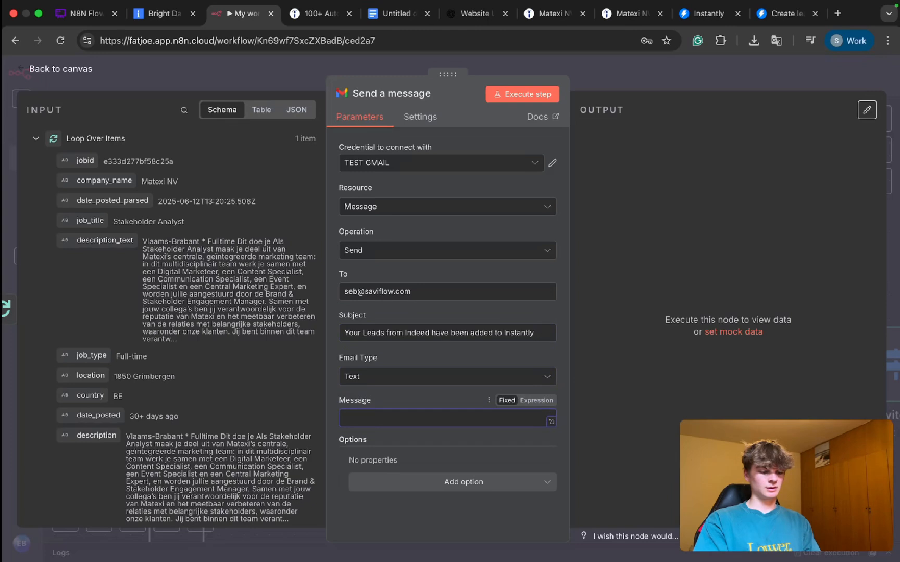
text(Hey !)
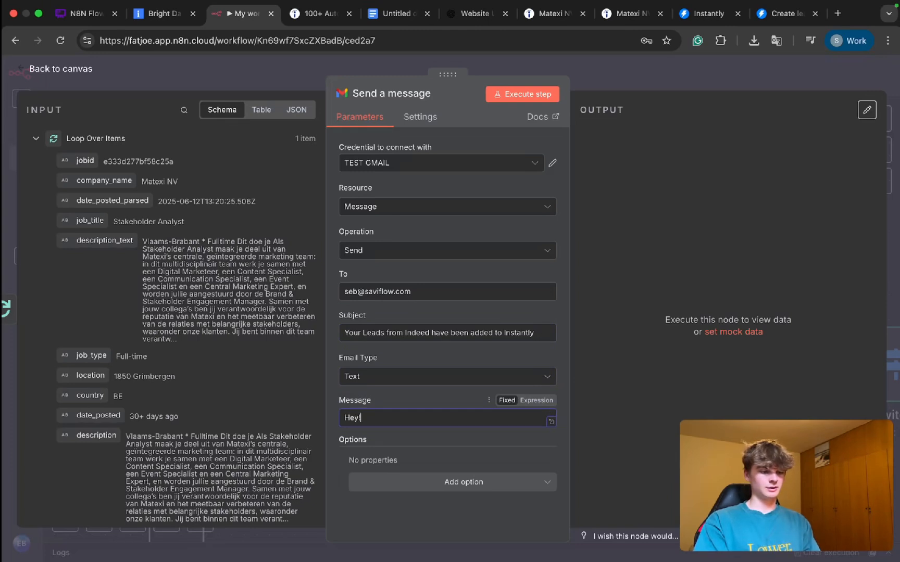
click(536, 399)
key(Return)
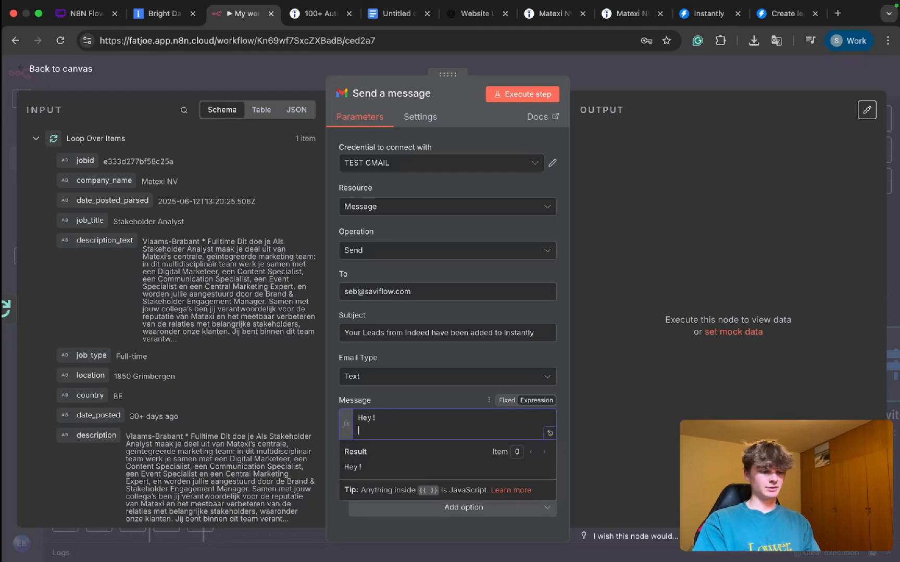
key(Return)
Step: Add the sentence "You have successfully scraped your data from Indeed using Brightdata!" below the greeting in the message
text(You ha)
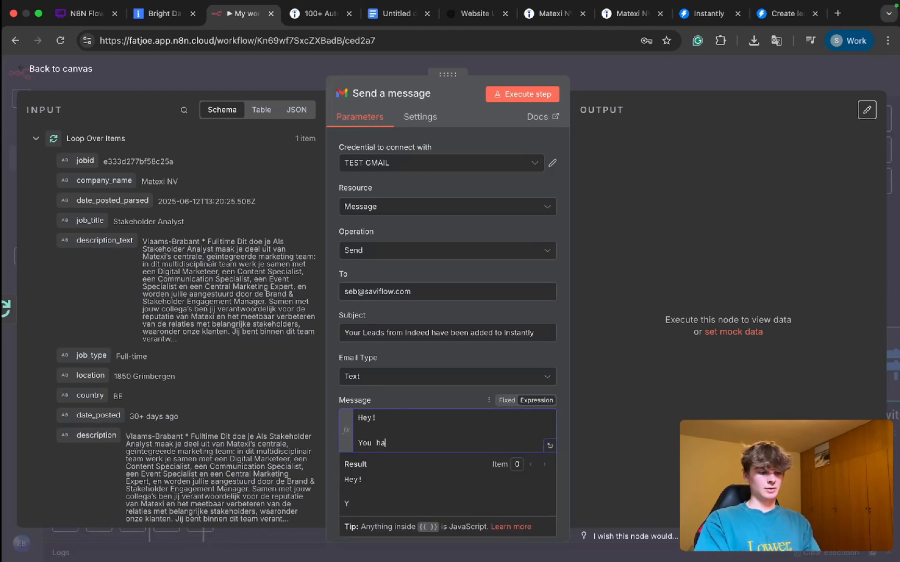
text(ve scrap)
key(BackSpace)
key(BackSpace)
key(BackSpace)
key(BackSpace)
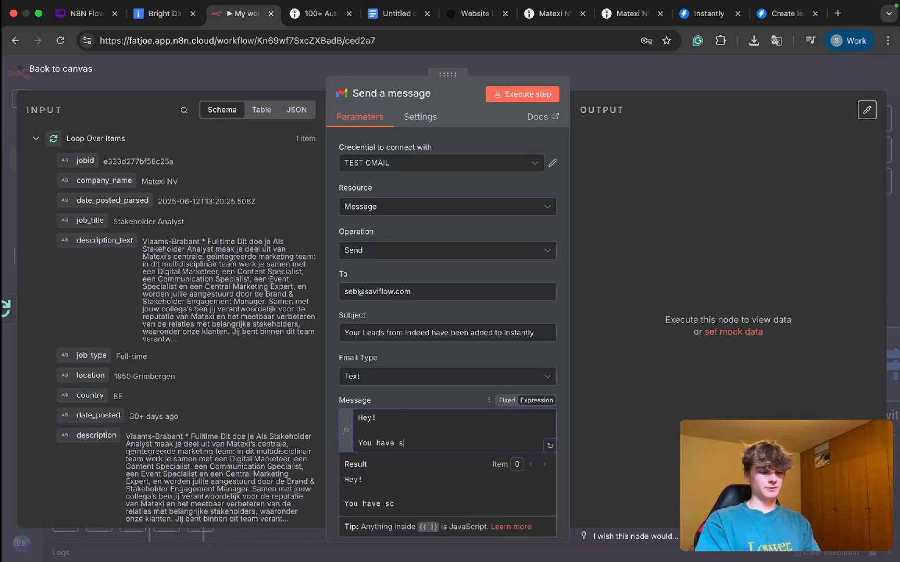
text(successfu)
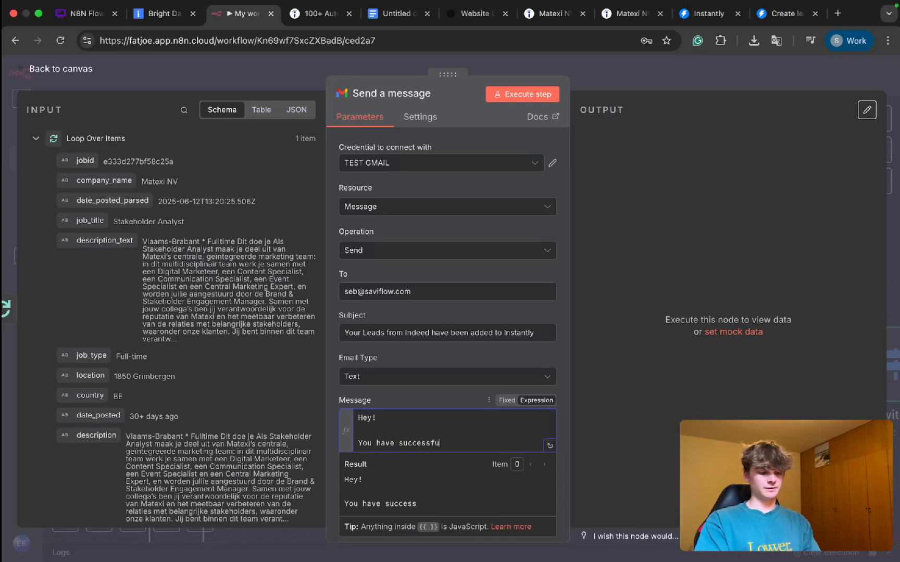
text(lly scraped your )
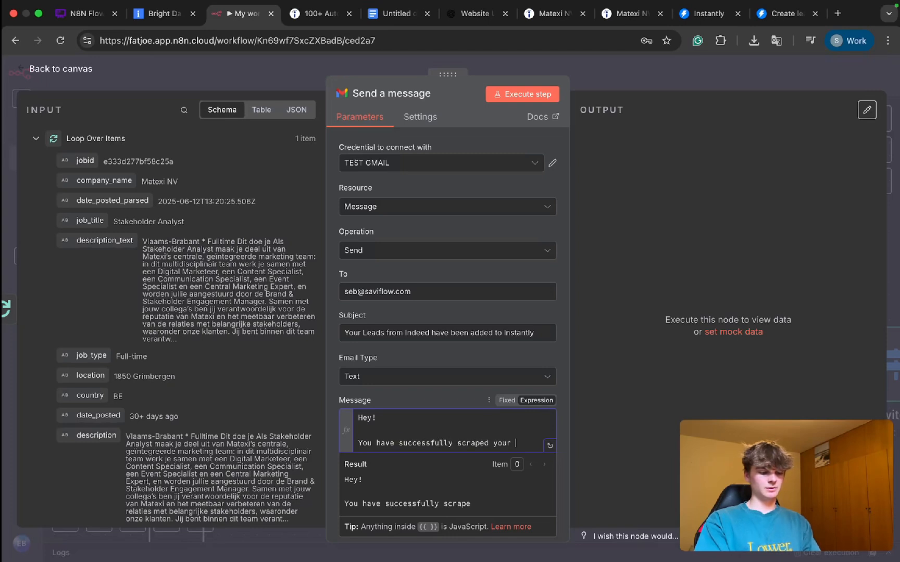
text(data )
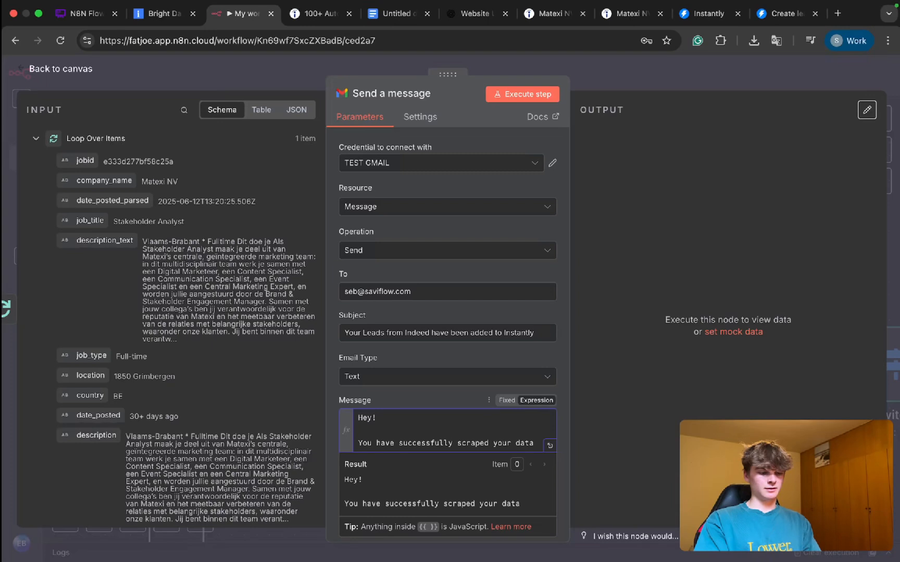
text(from Indeed usin)
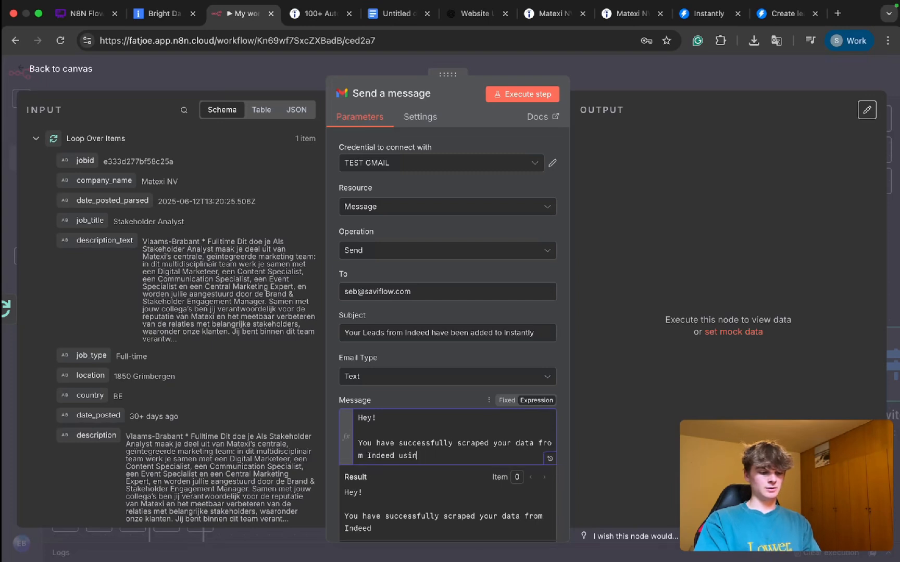
text(g Bright)
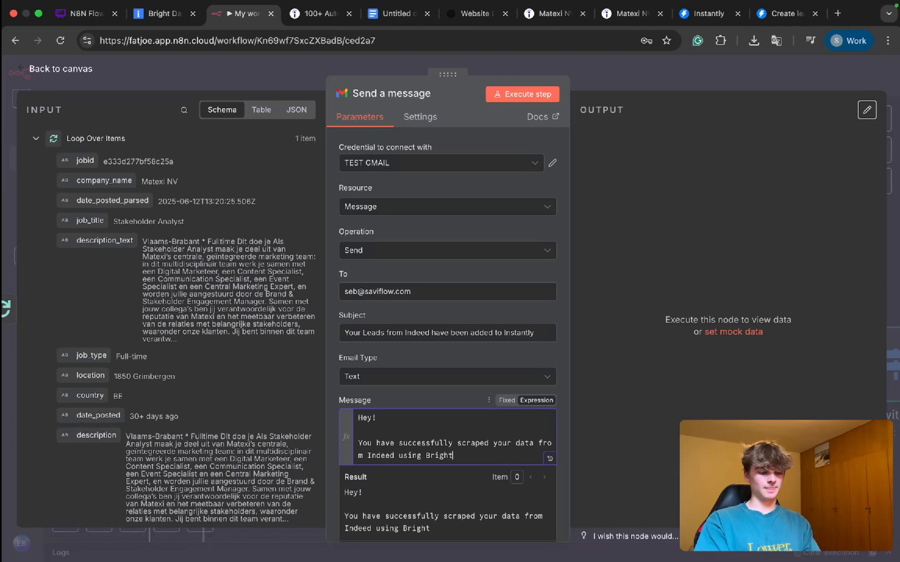
text(data!)
Step: Add a new message paragraph reading "All informaiton has been put into your instantly campaign with an icebreaker message!"
key(Return)
key(Return)
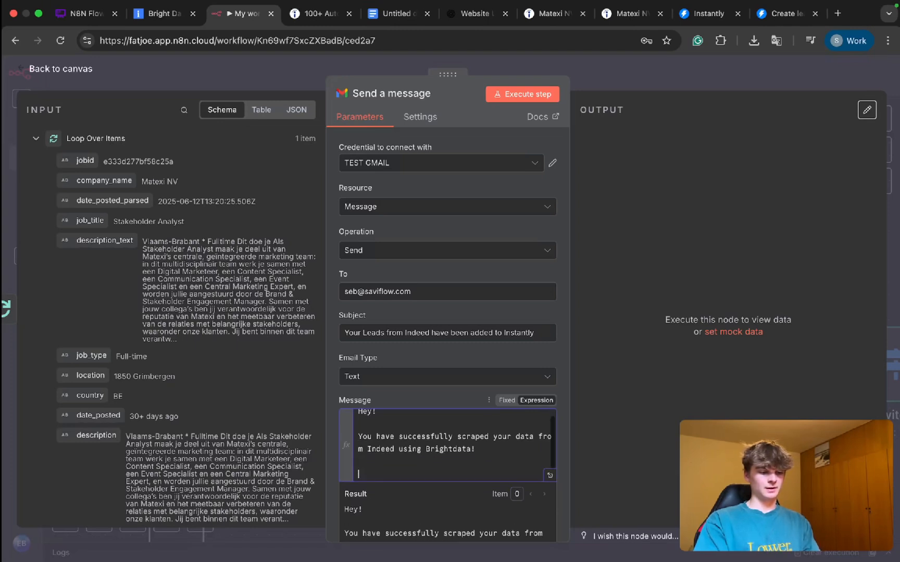
text(All informaiton have)
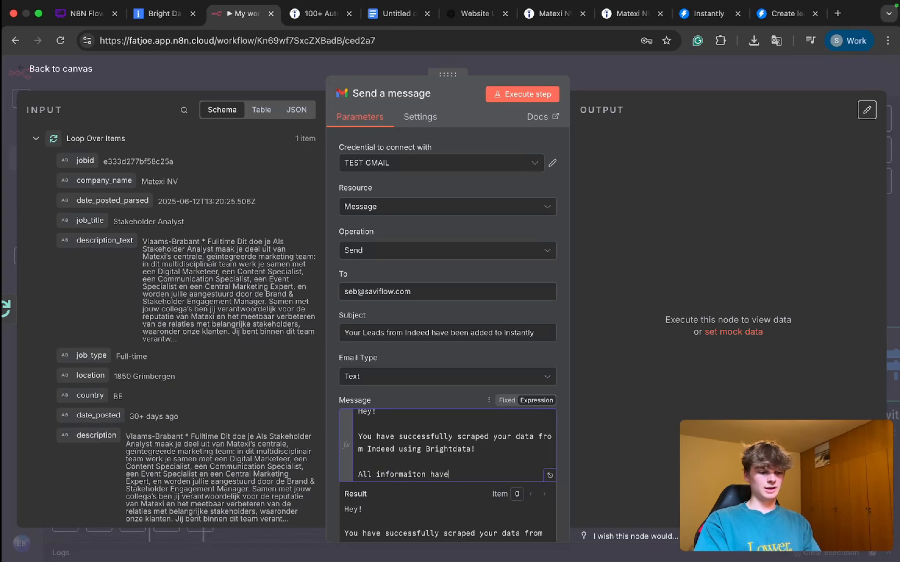
key(BackSpace)
key(BackSpace)
text(s been put into)
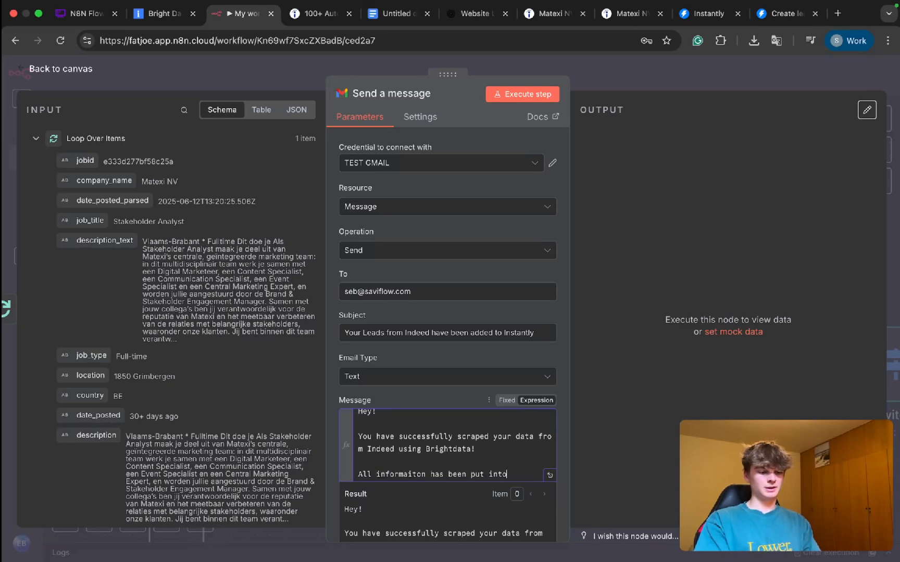
text( your instantly camp)
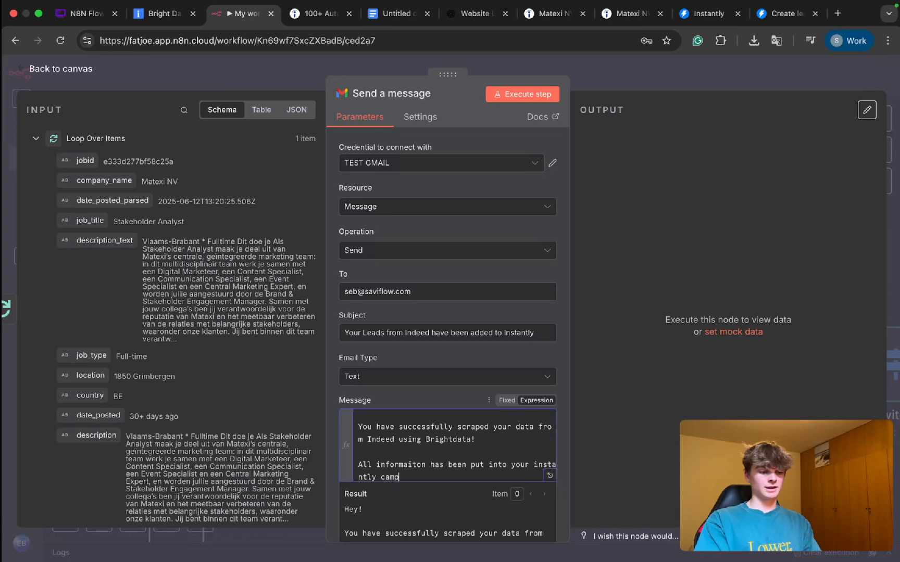
text(aign with an i)
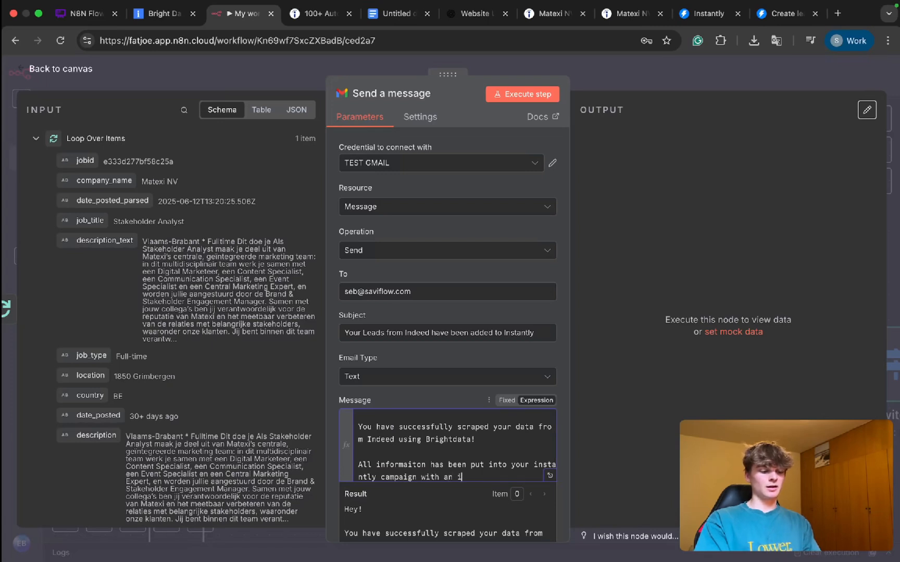
text(cebreaker mes)
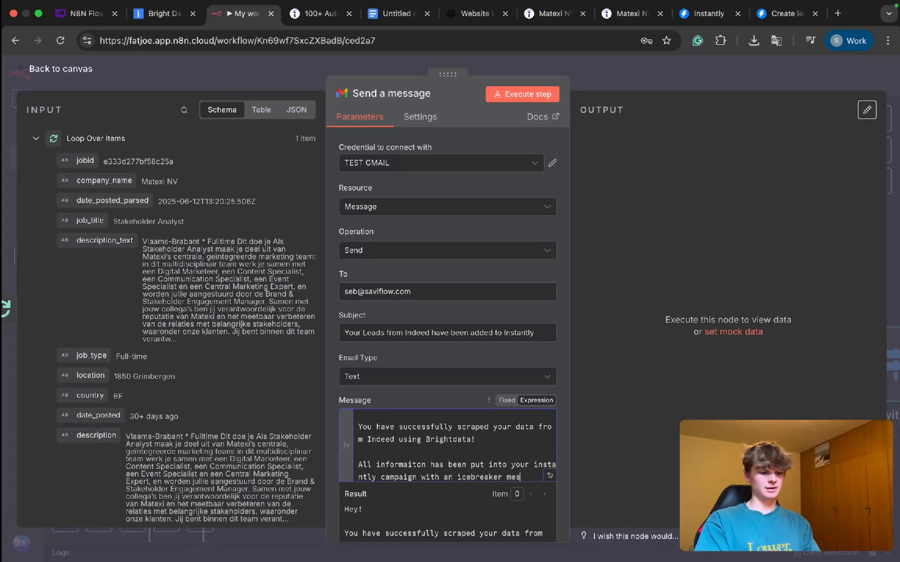
text(sage!)
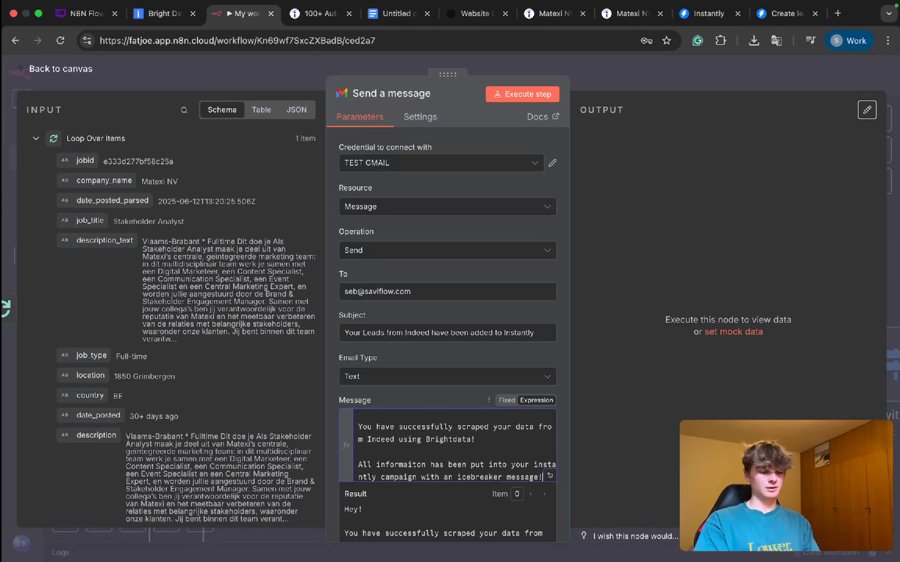
Step: Add the closing lines "Congradulations!" and "Cheers!" to the message, separated by a blank line
key(Return)
key(Return)
text(Congradu)
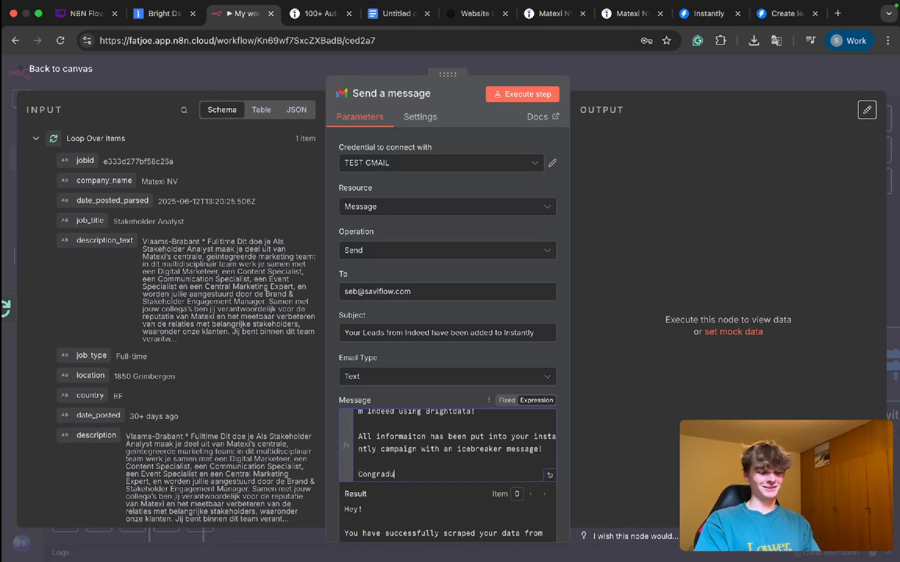
text(lations)
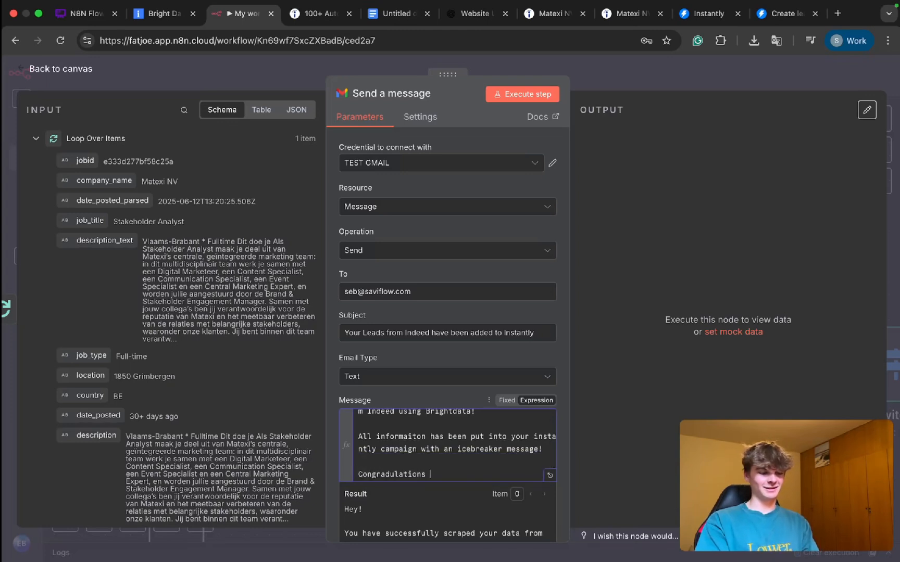
key(Return)
key(Return)
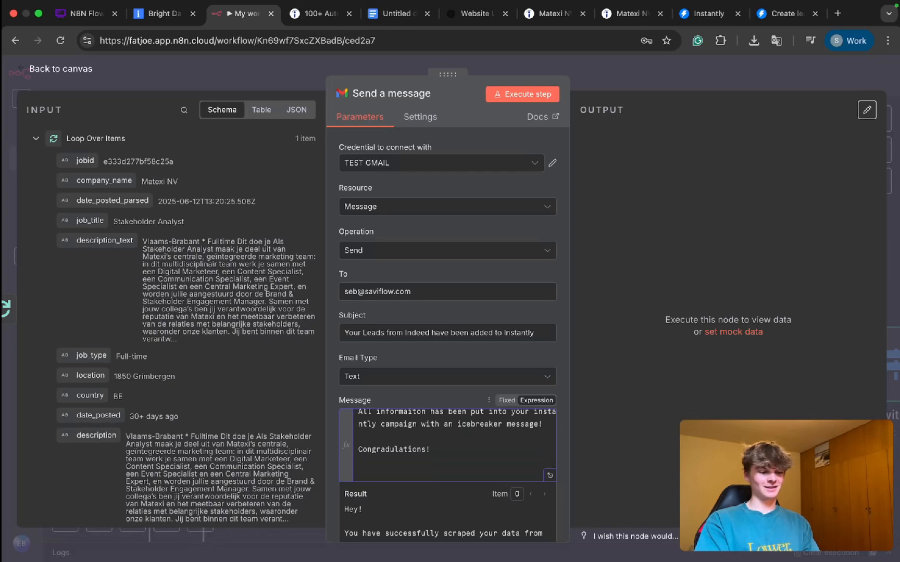
key(BackSpace)
text(!)
key(Return)
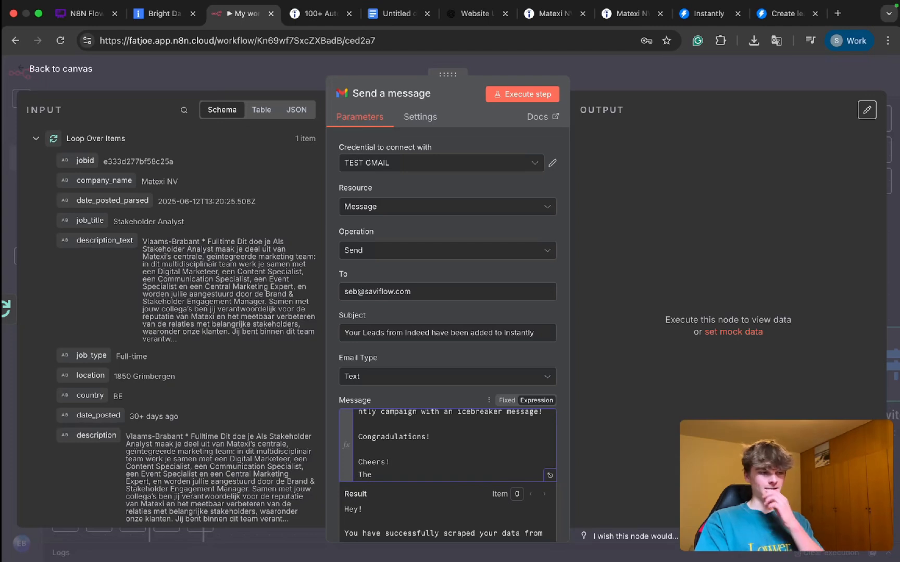
Step: Sign the message with "The Best Scraper --> Bright Data" on the line below "Cheers!"
text(The)
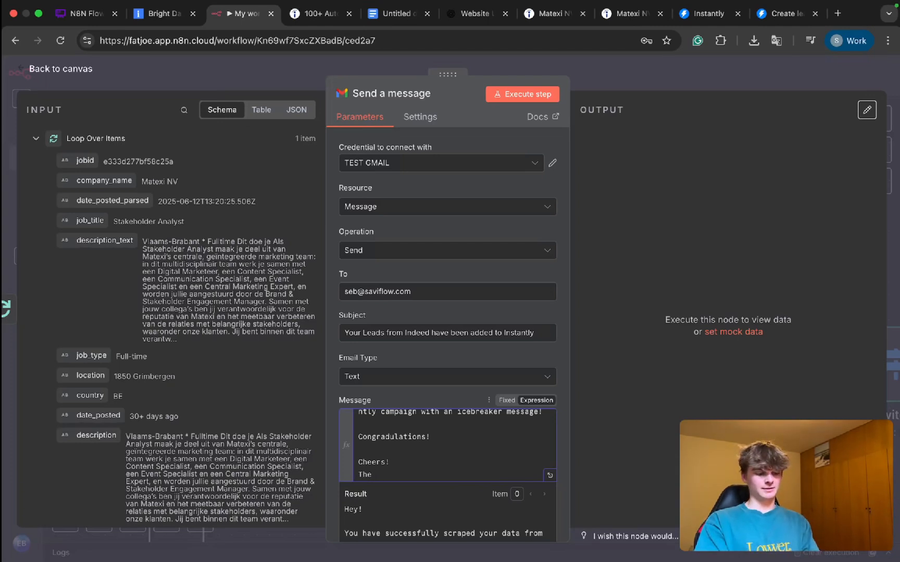
text( Best Sc)
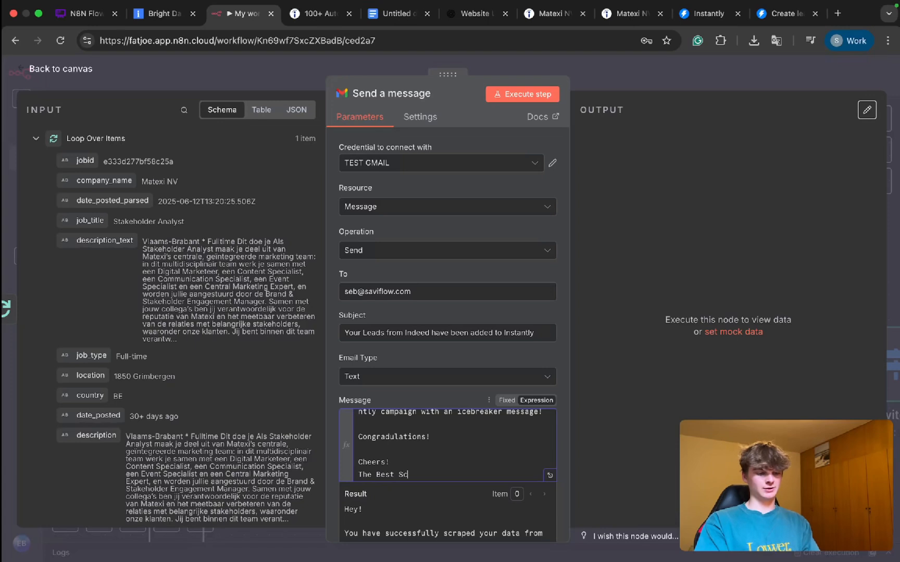
text(raper)
key(BackSpace)
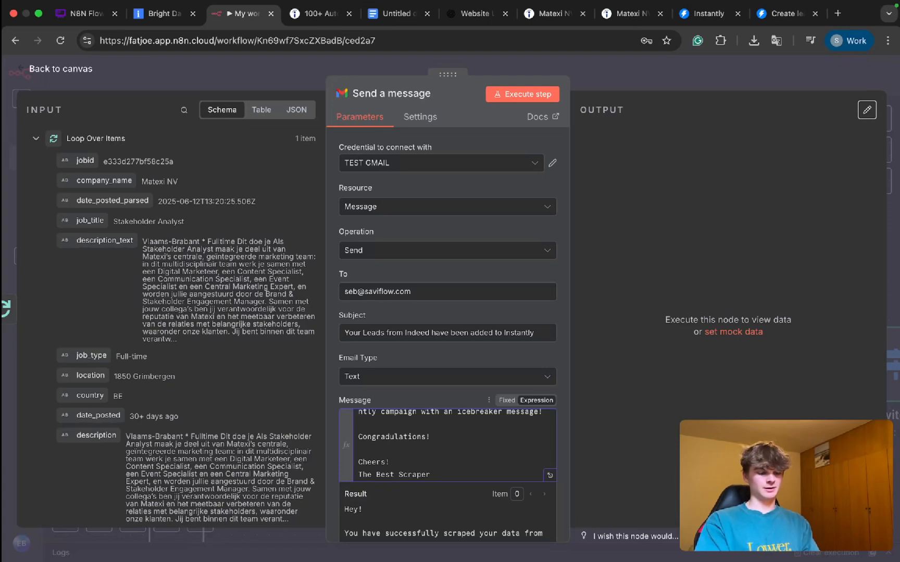
text(-)
key(BackSpace)
text(--)
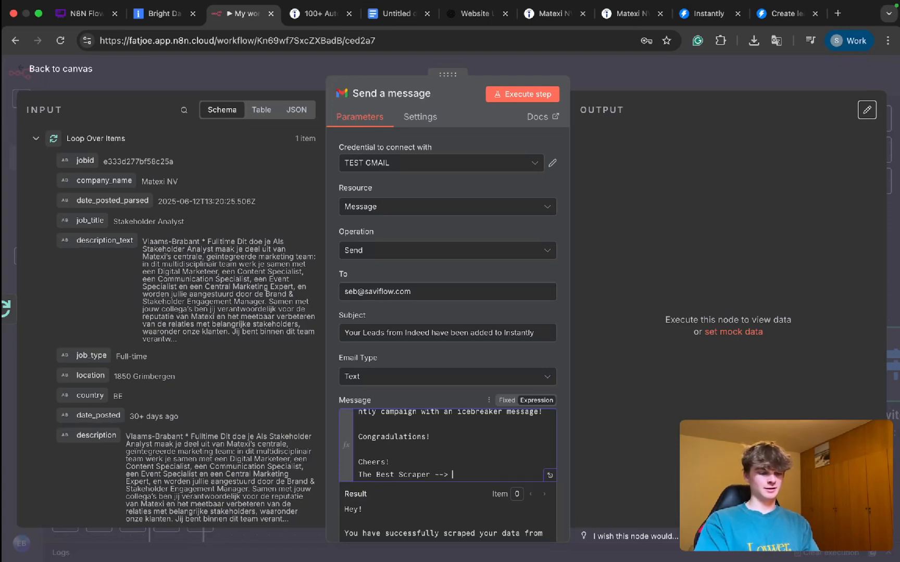
text(> Bright )
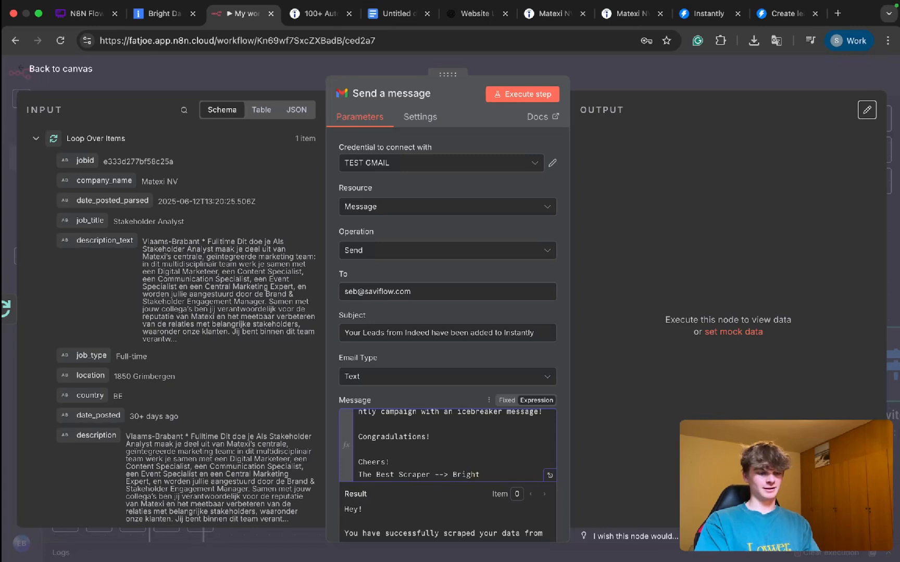
text(Data)
Step: Add a final line in parentheses with "And" and the sender's capitalised first name, below a blank line
key(Return)
key(Return)
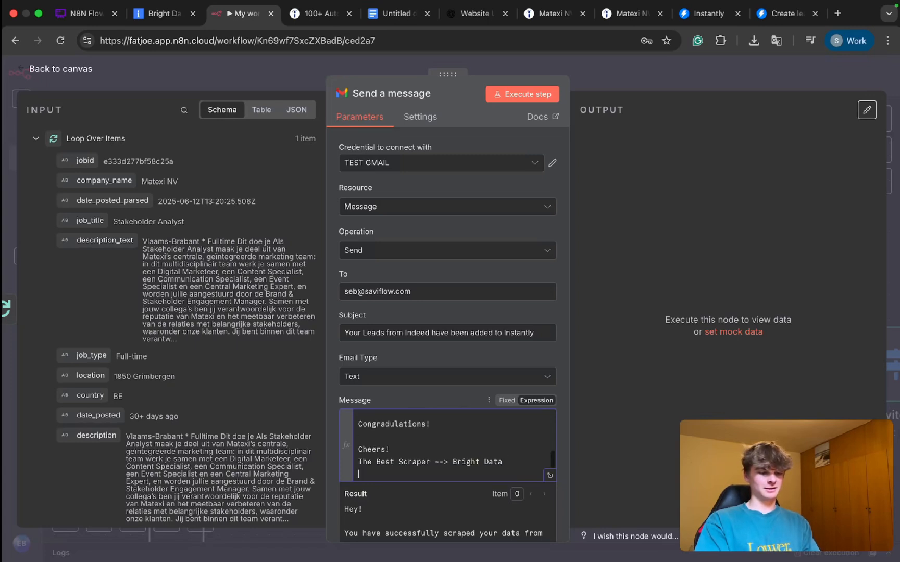
text({)
text(And seb)
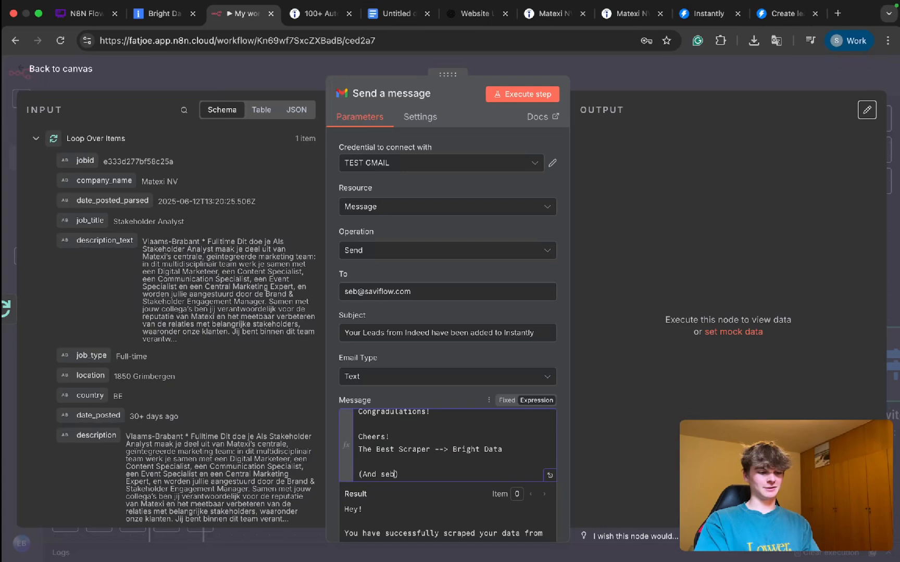
key(BackSpace)
key(BackSpace)
key(BackSpace)
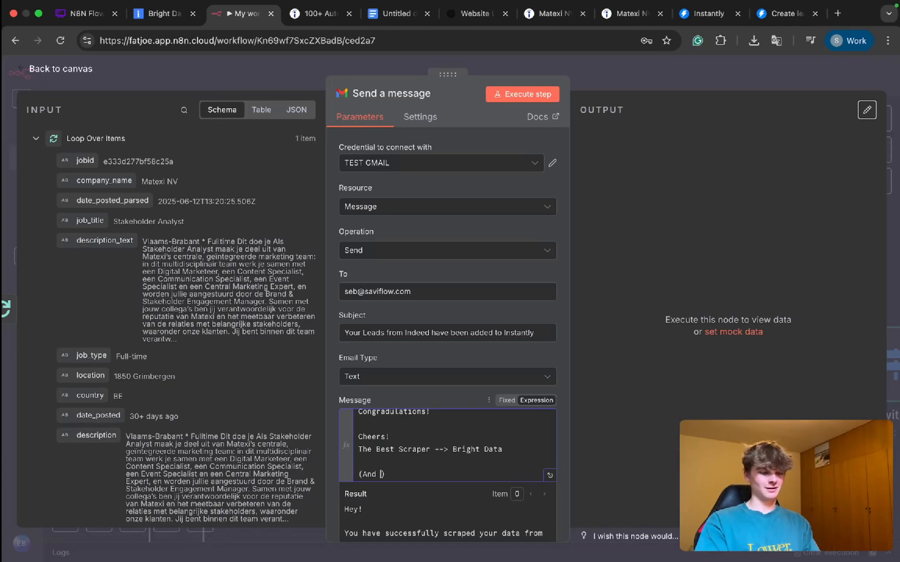
text(Seb)
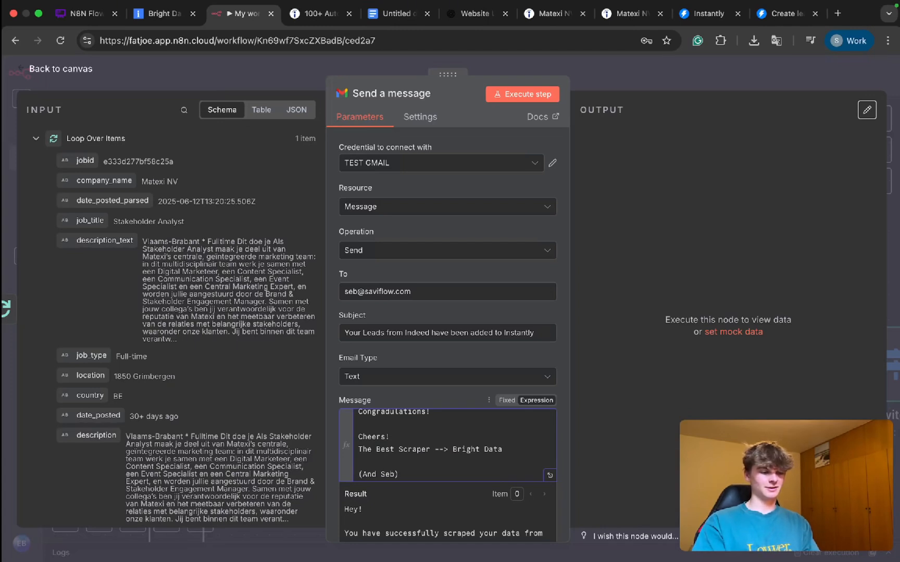
scroll(413, 436, up, 1)
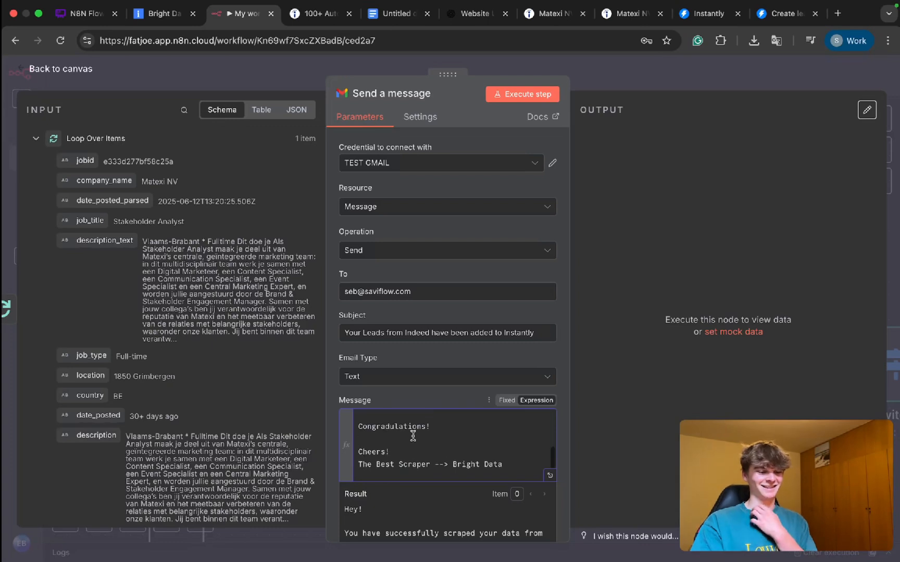
Step: Read through the whole notification message from the greeting to the signature and leave the message field
scroll(413, 435, down, 1)
scroll(412, 436, up, 5)
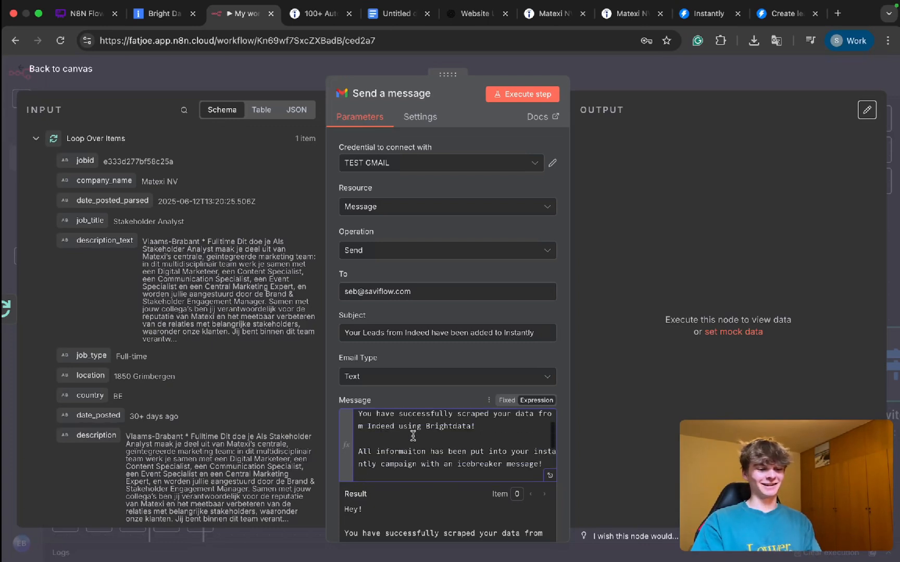
scroll(413, 435, up, 1)
scroll(422, 437, down, 3)
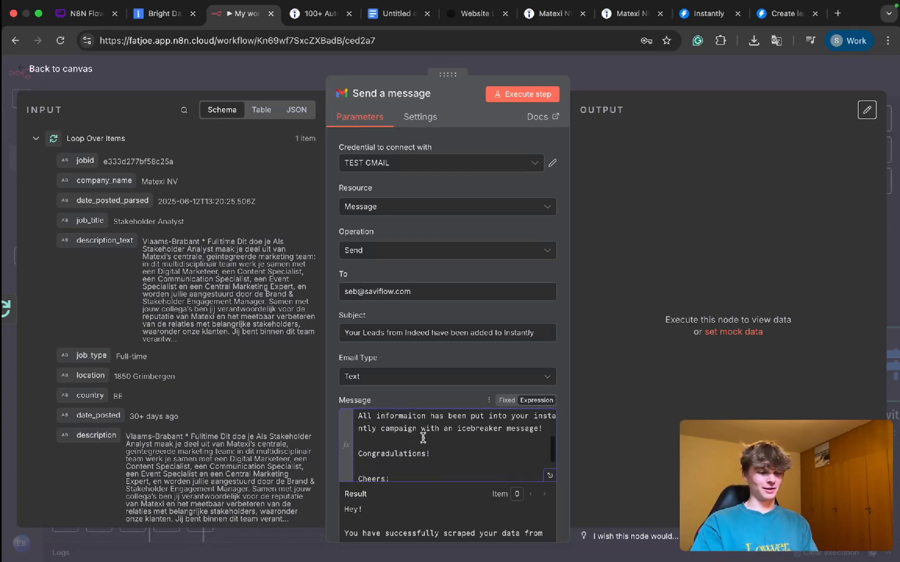
scroll(423, 437, down, 1)
scroll(423, 436, down, 1)
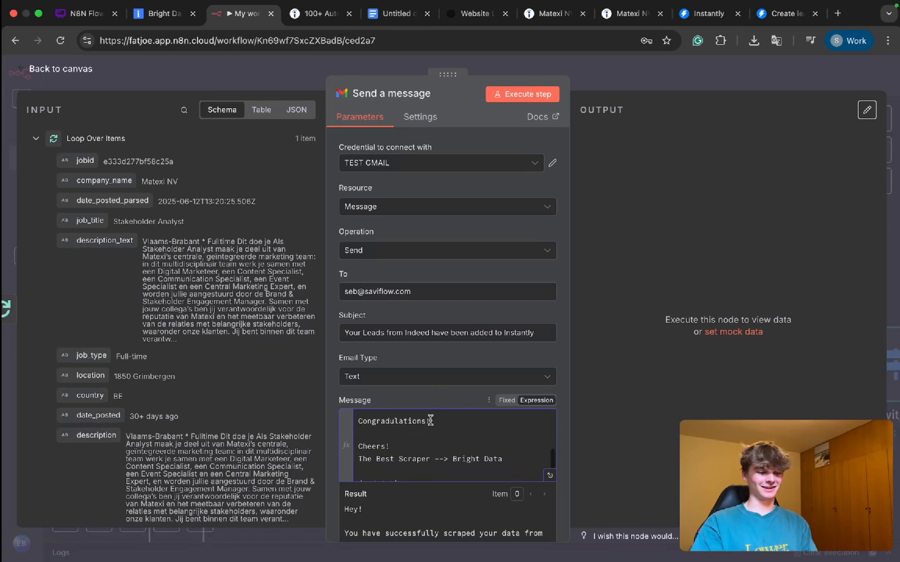
scroll(430, 421, down, 1)
click(458, 280)
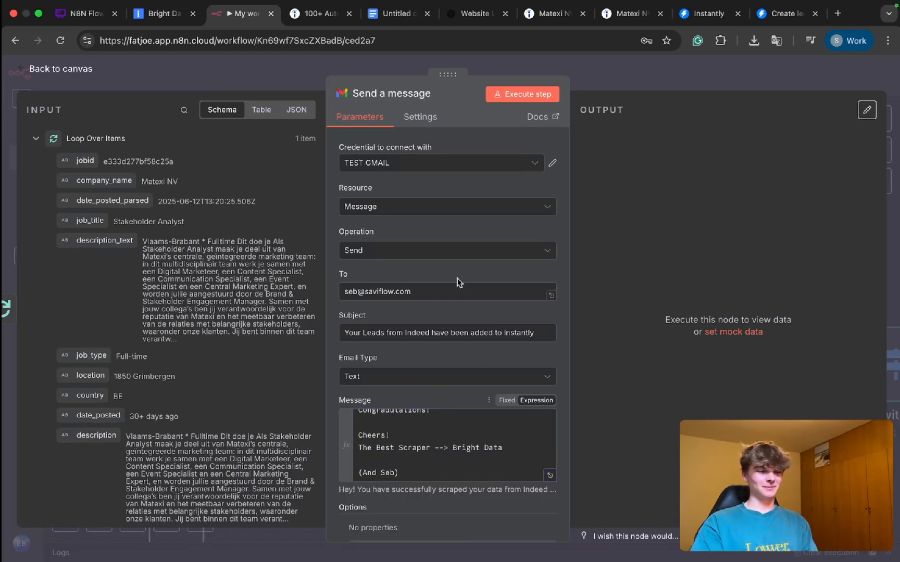
Step: Add the Append n8n Attribution option to the Gmail node, turn it off, and return to the canvas
scroll(448, 323, down, 1)
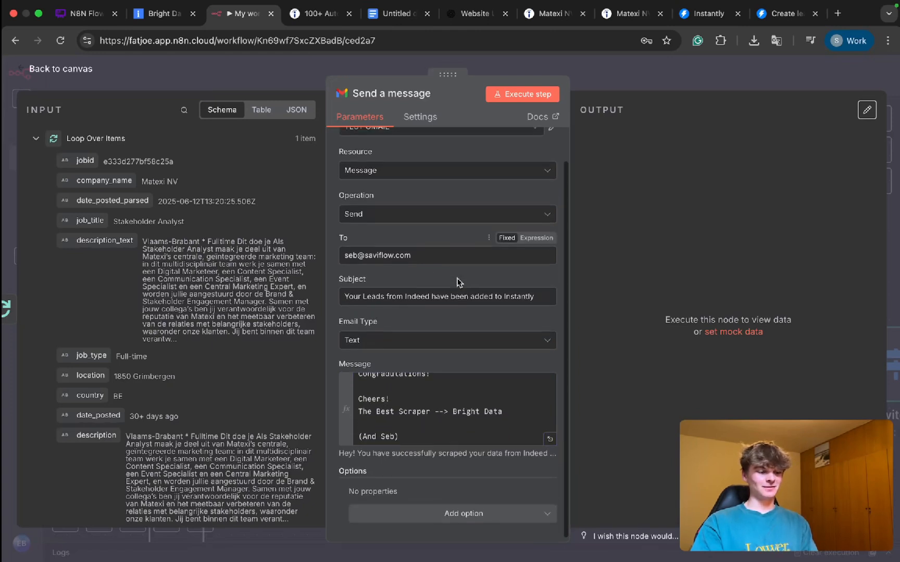
click(408, 517)
click(408, 352)
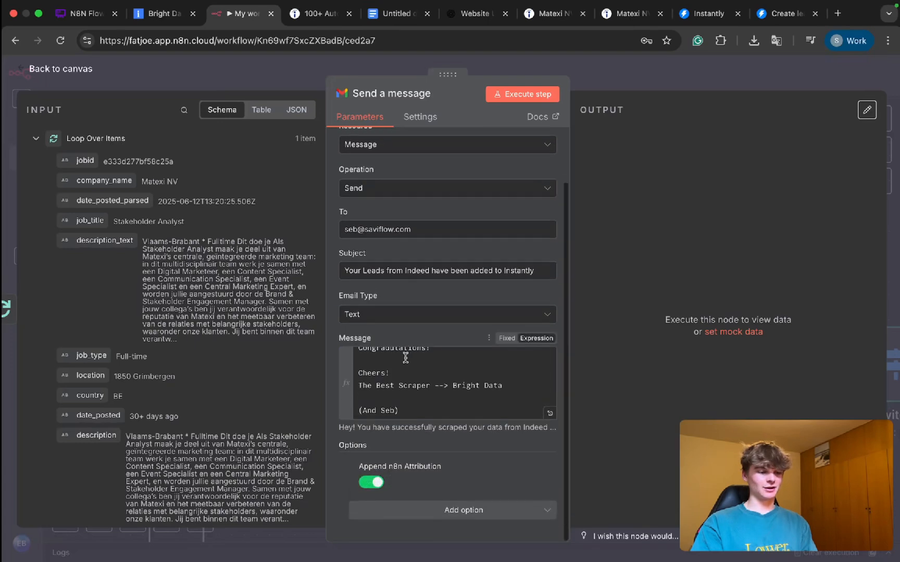
click(370, 482)
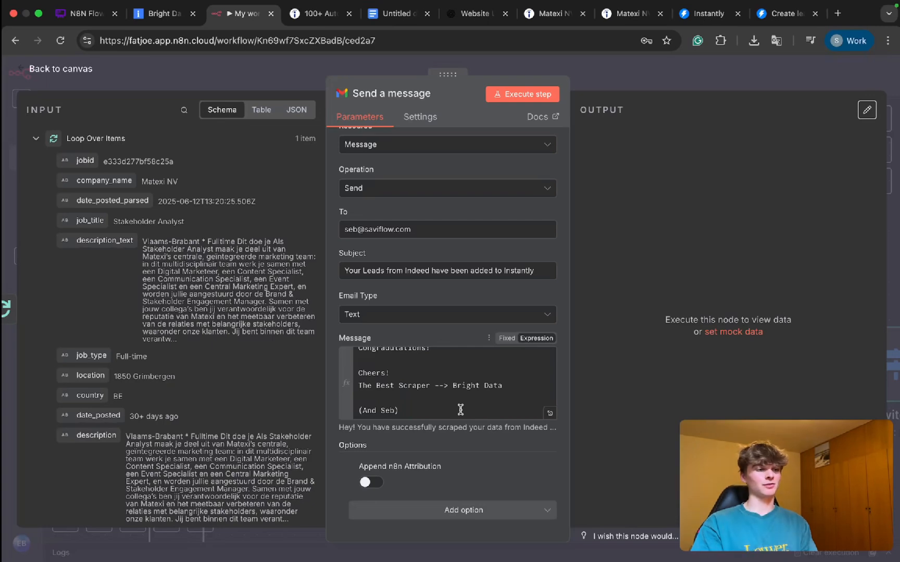
click(623, 71)
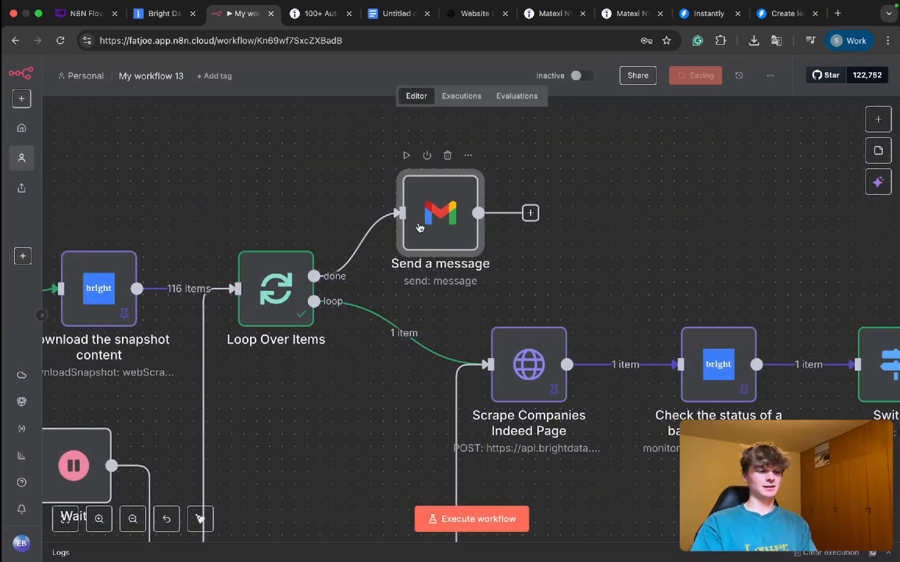
Step: Rename the Gmail node as "Send email once flow is finished"
key(F2)
text(Send emai)
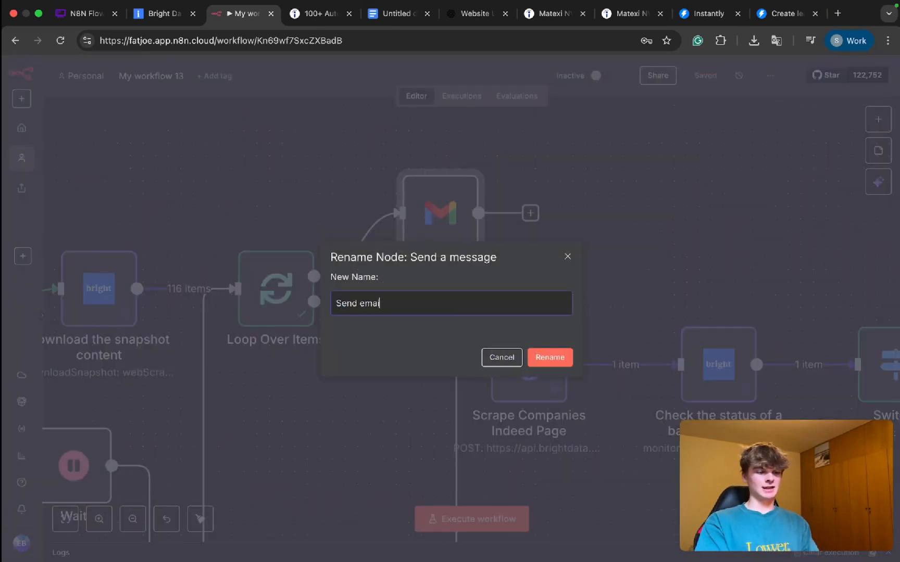
text(l once flow is f)
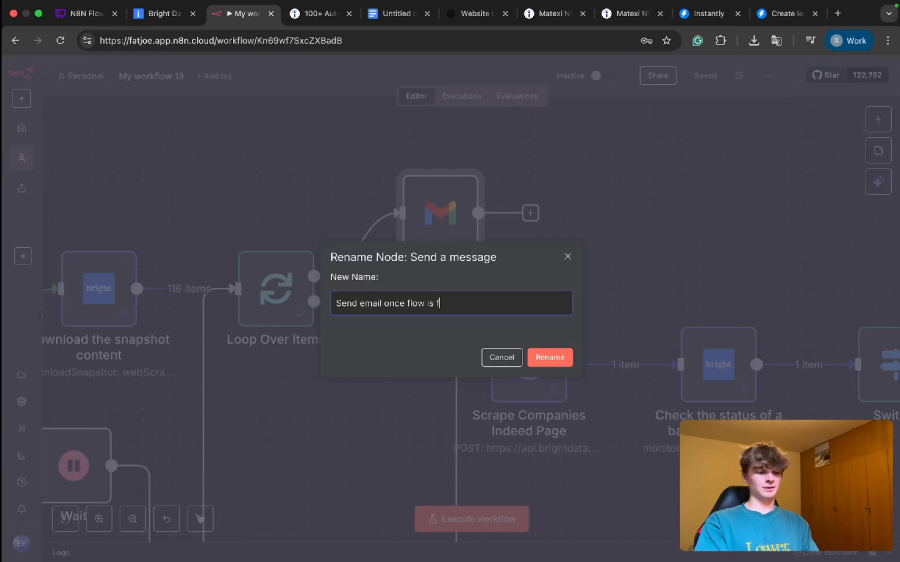
text(inished)
key(Return)
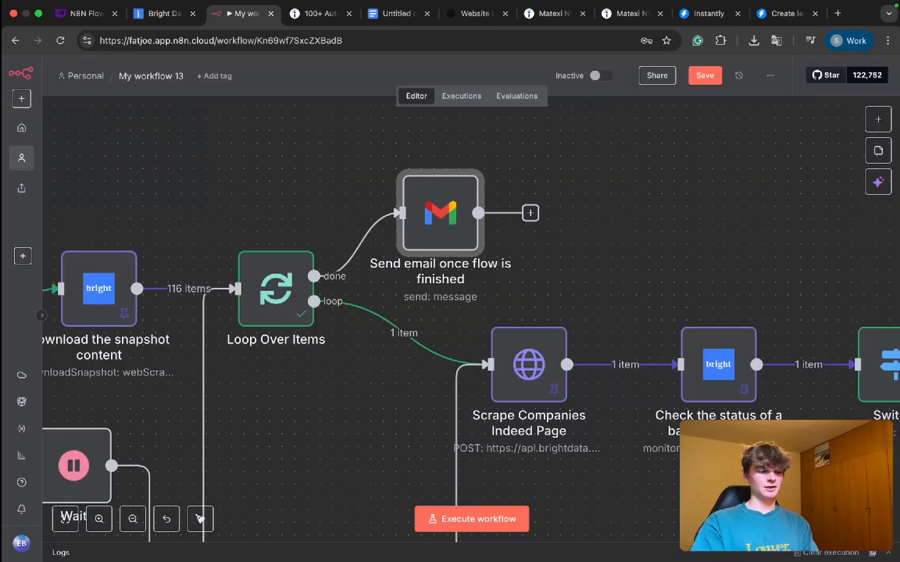
Step: Reopen the Gmail node and expand the input data of "Add lead to Instantly AI" to find its body id
double_click(439, 222)
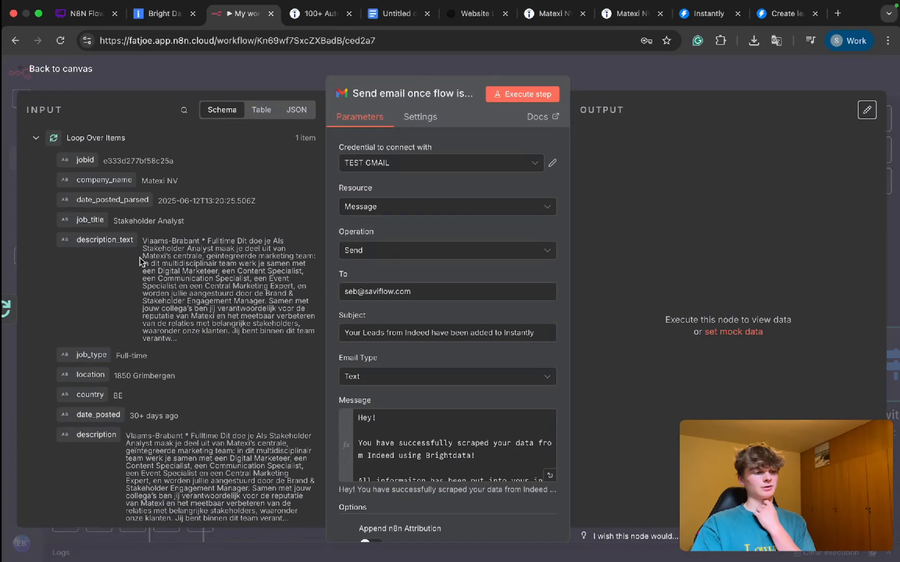
scroll(140, 258, down, 1)
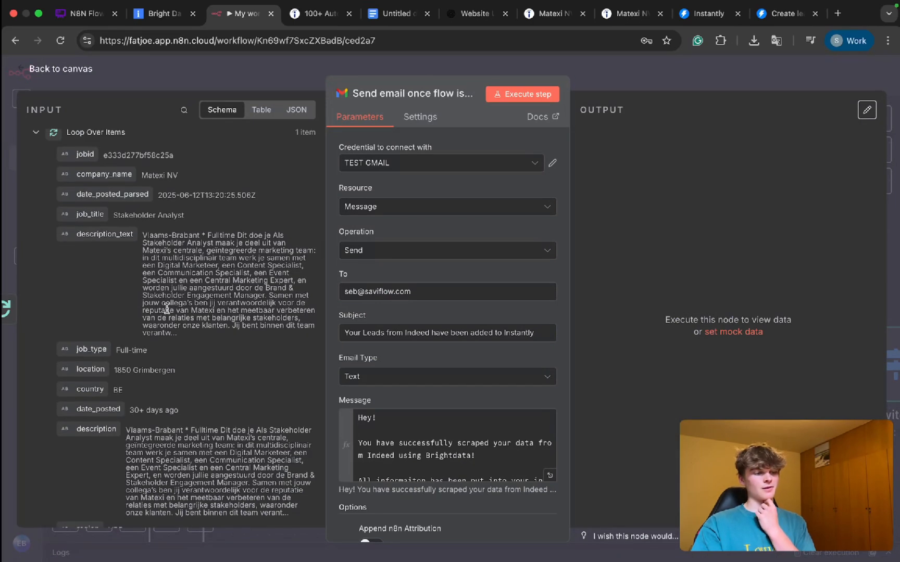
scroll(166, 293, down, 5)
scroll(166, 293, down, 5)
scroll(157, 209, up, 12)
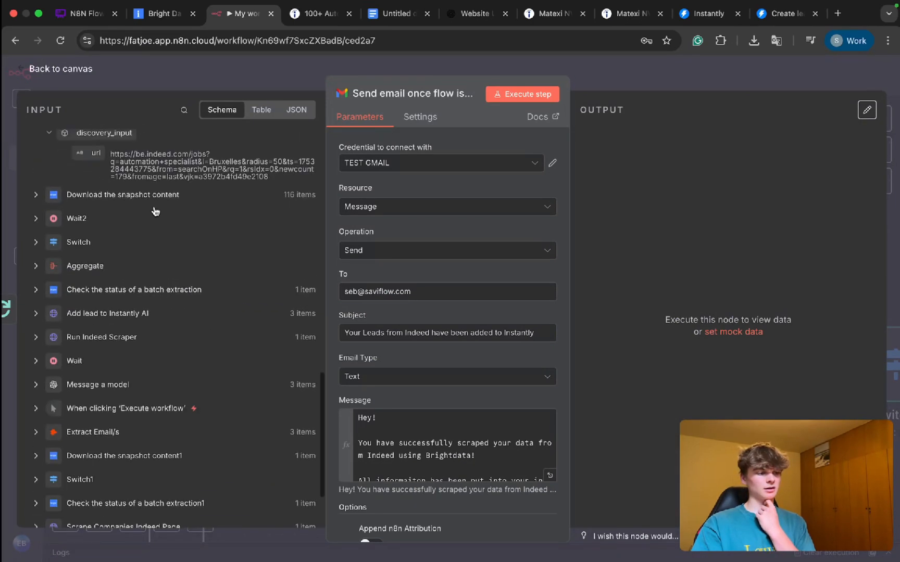
click(36, 139)
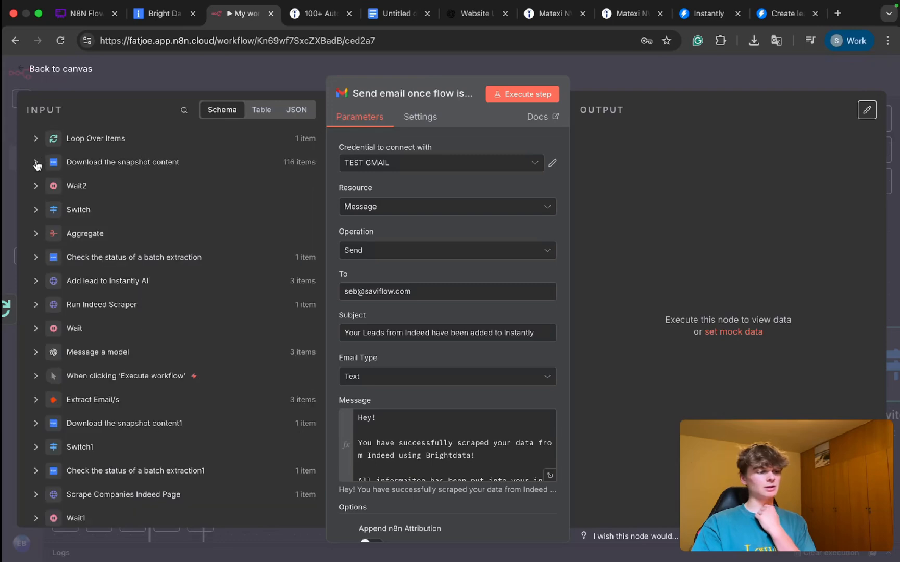
click(36, 279)
scroll(119, 296, down, 2)
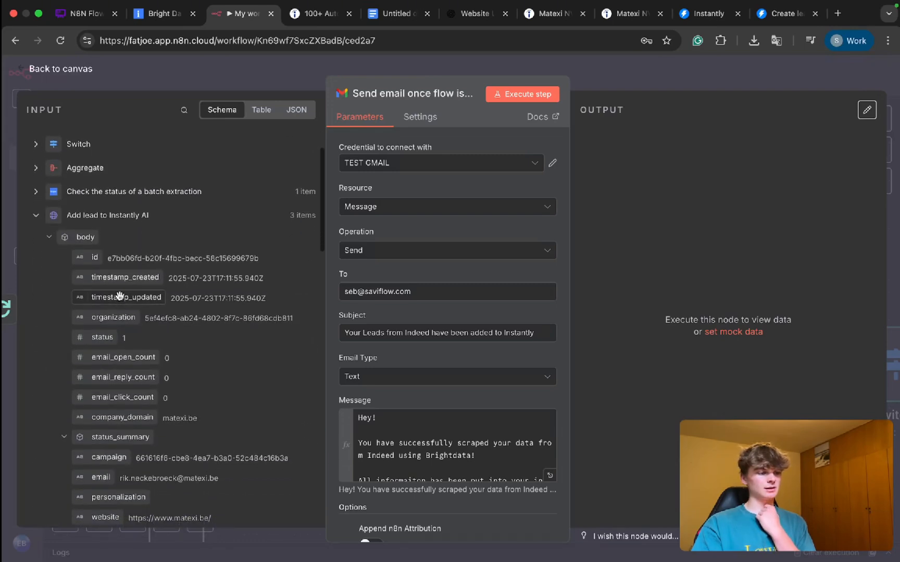
drag(259, 251, 125, 251)
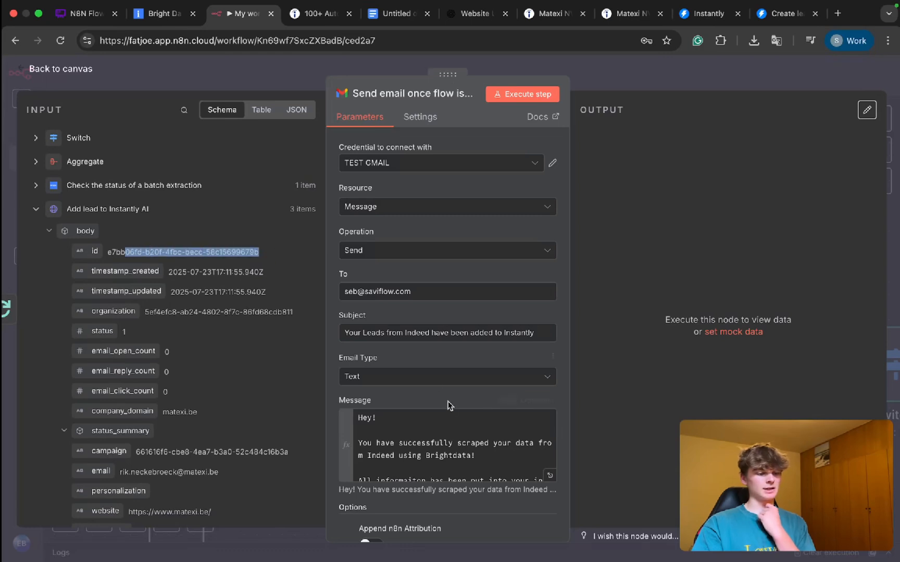
Step: Insert the line "View Campign:" into the message between the Brightdata paragraph and the icebreaker paragraph
scroll(451, 405, down, 2)
click(403, 396)
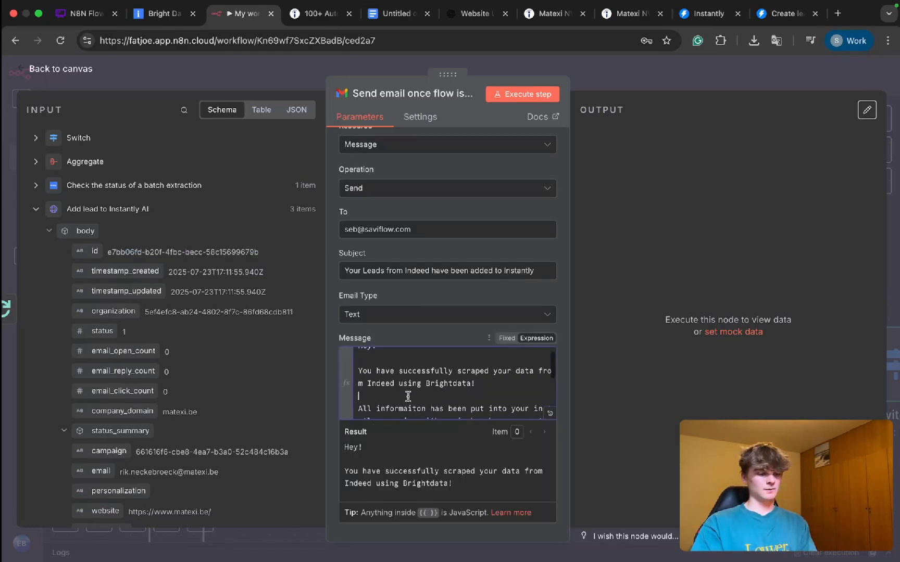
key(Return)
text(View Campign:)
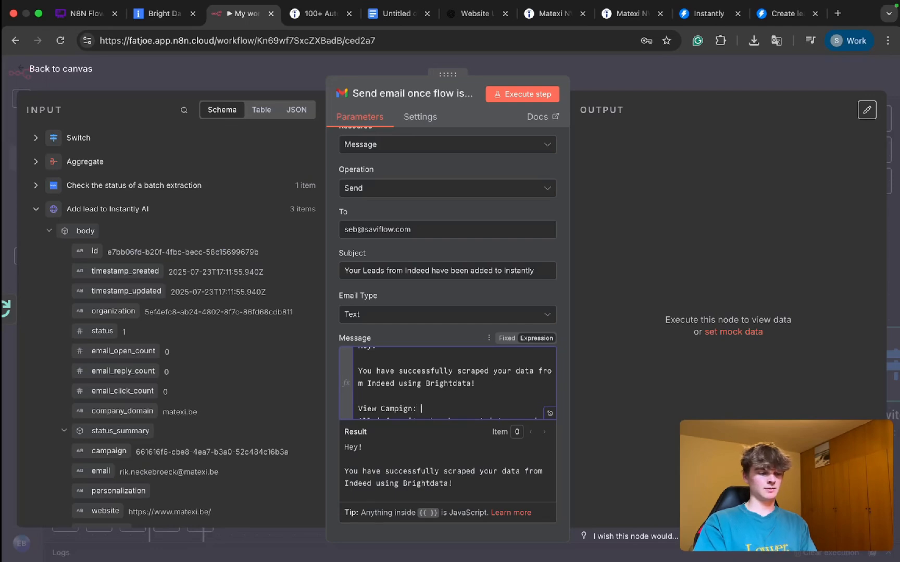
key(Return)
key(BackSpace)
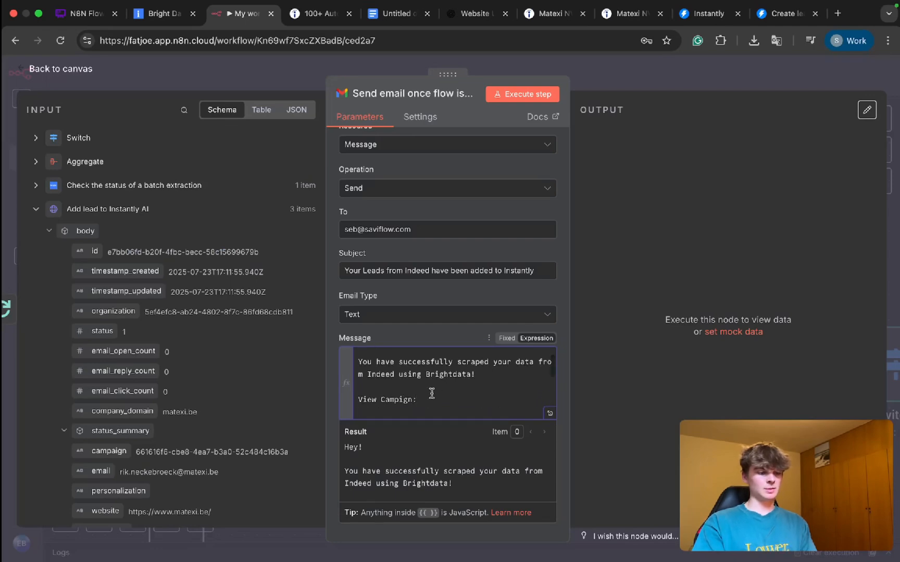
Step: Copy the TEST campaign's leads page address from Instantly and paste it after "View Campign:" in the n8n message
click(780, 13)
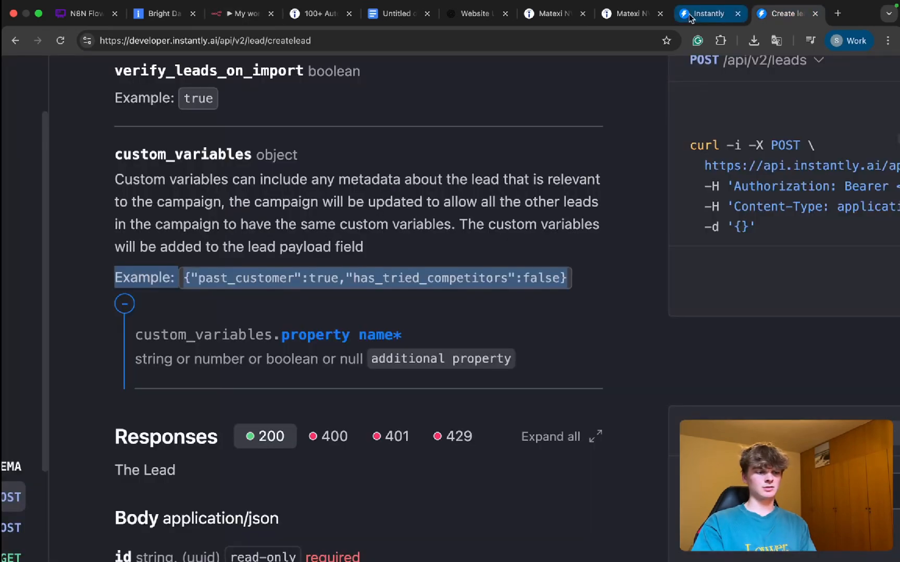
click(698, 14)
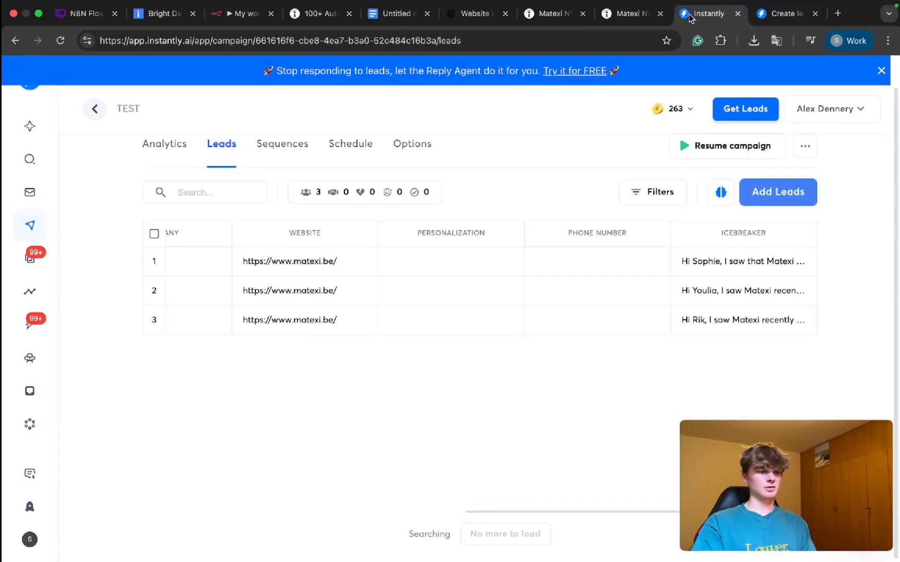
click(258, 42)
key(ctrl+c)
click(252, 23)
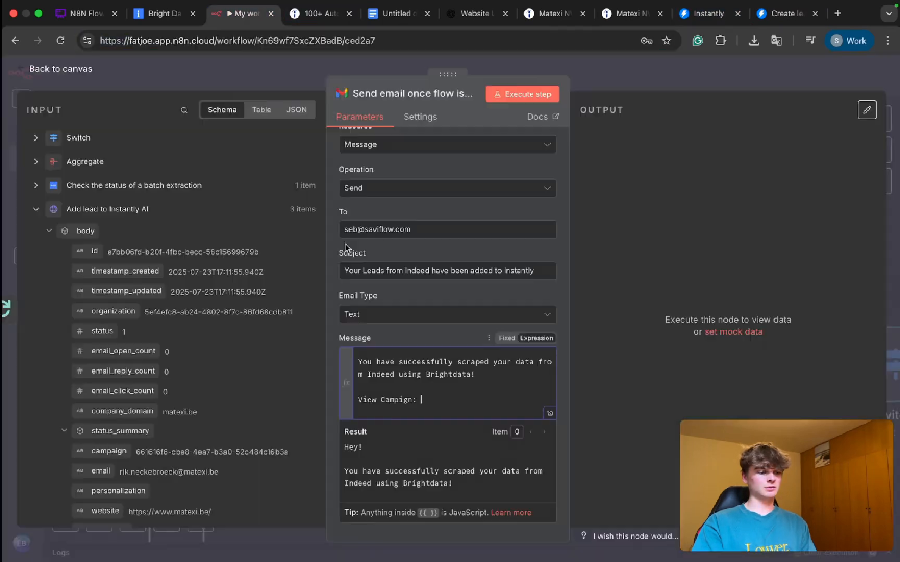
click(423, 386)
key(ctrl+v)
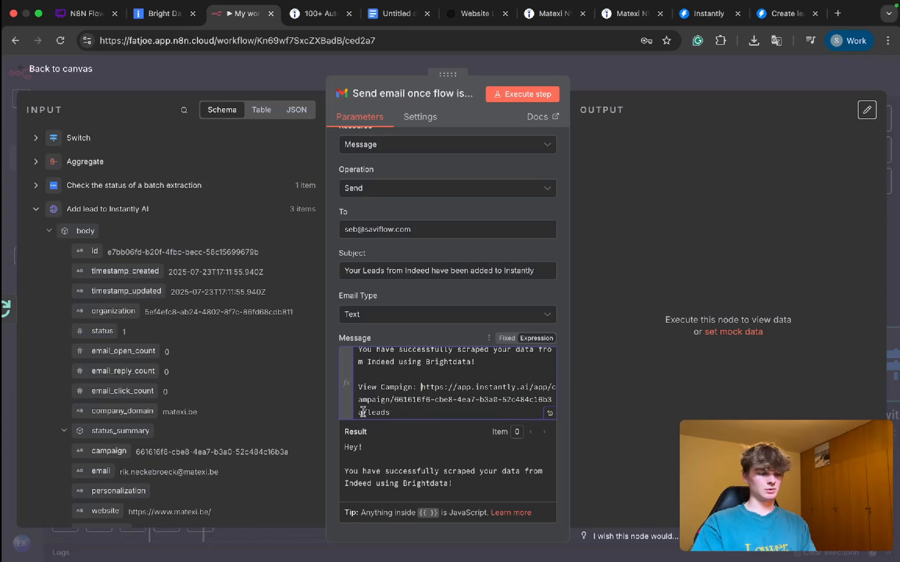
Step: Replace the campaign ID in the pasted link with the body id field of "Add lead to Instantly AI"
drag(363, 412, 395, 401)
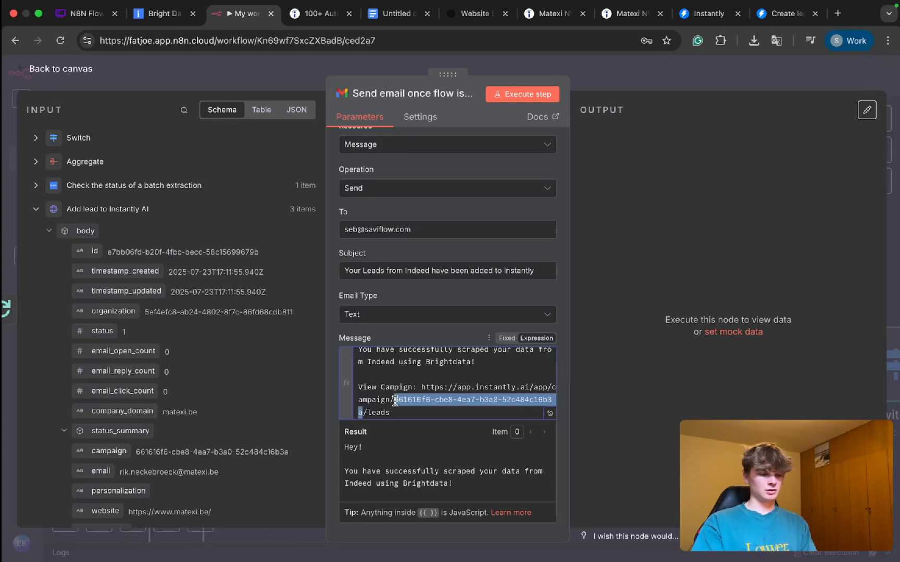
key(BackSpace)
drag(94, 251, 396, 403)
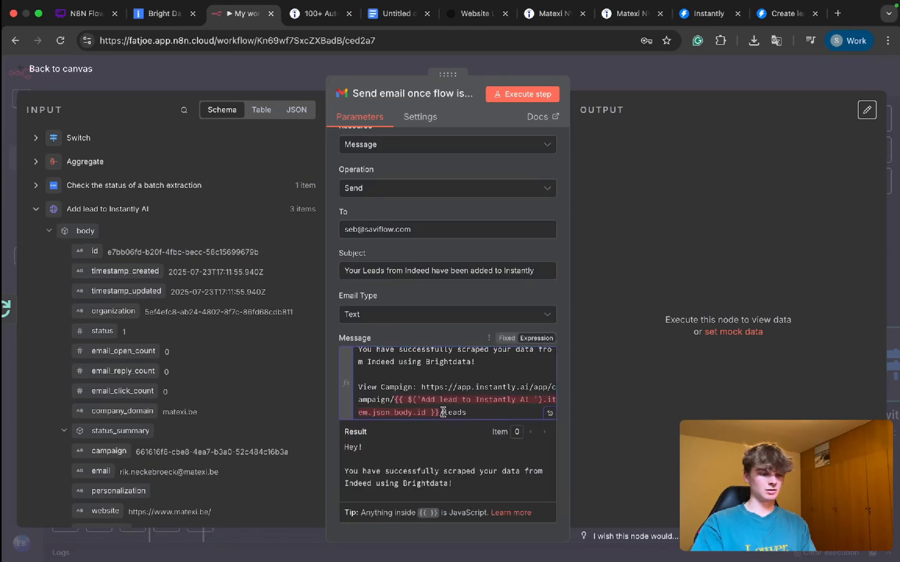
Step: Replace "item" with "last()" in the campaign link's expression
double_click(356, 409)
text(last)
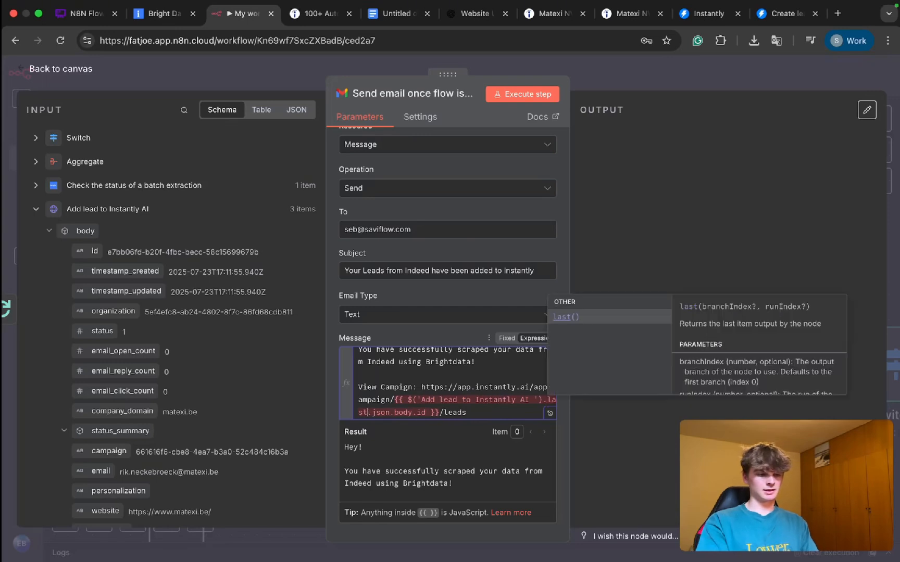
key(Return)
scroll(427, 401, down, 1)
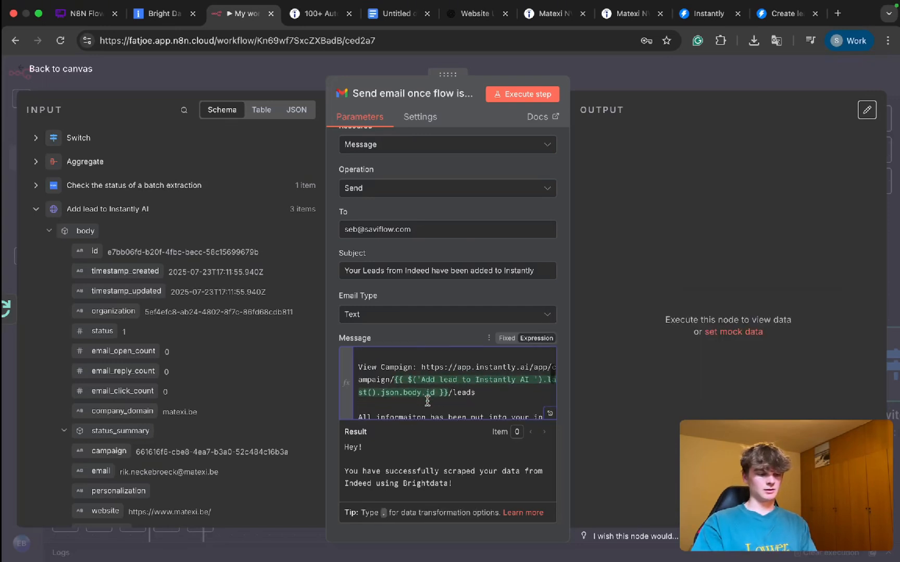
click(463, 409)
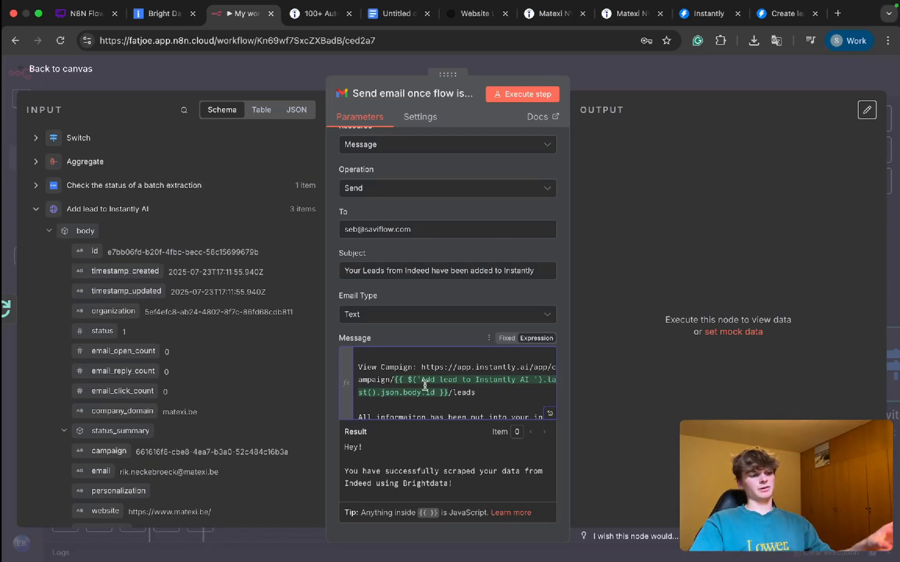
Step: Change "last()" back to "item" in the campaign link's expression
click(375, 393)
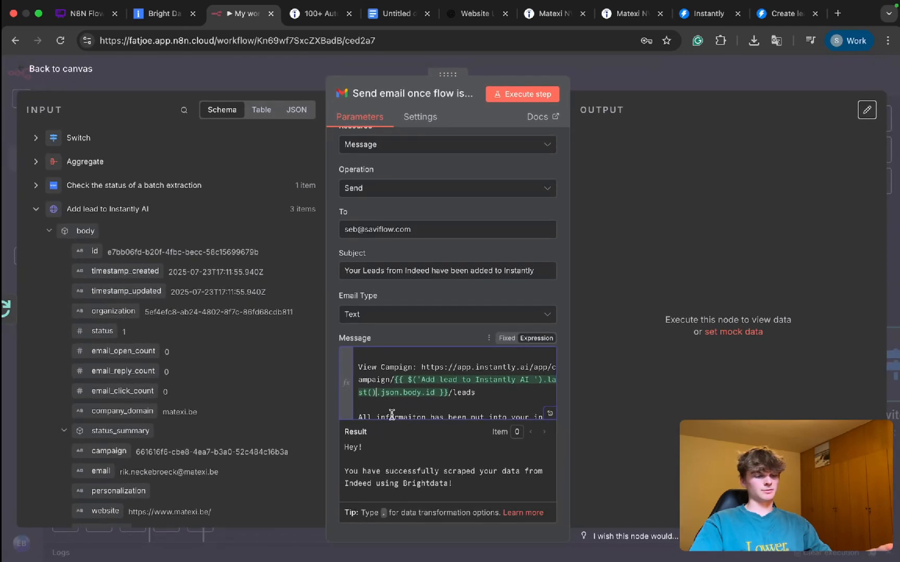
key(BackSpace)
key(BackSpace)
key(BackSpace)
key(BackSpace)
key(BackSpace)
key(BackSpace)
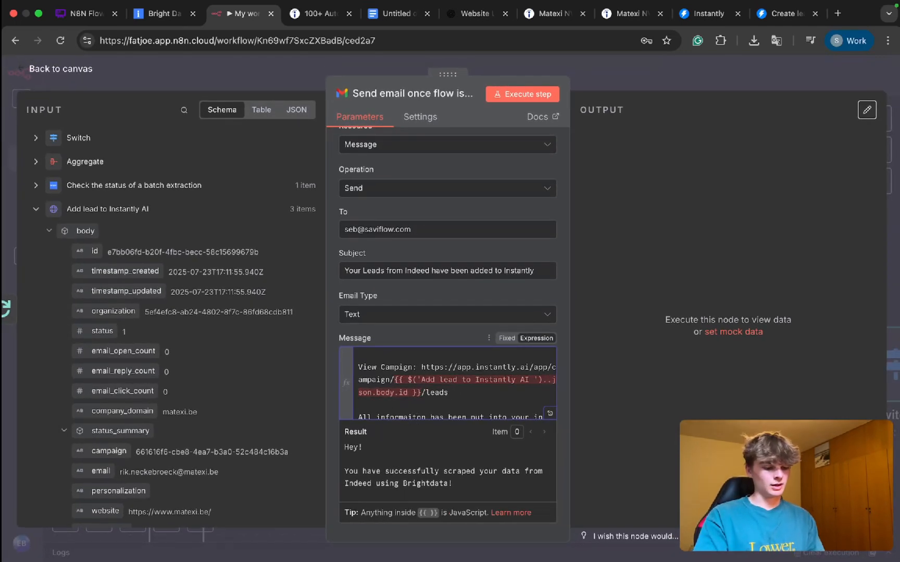
text(item)
click(436, 403)
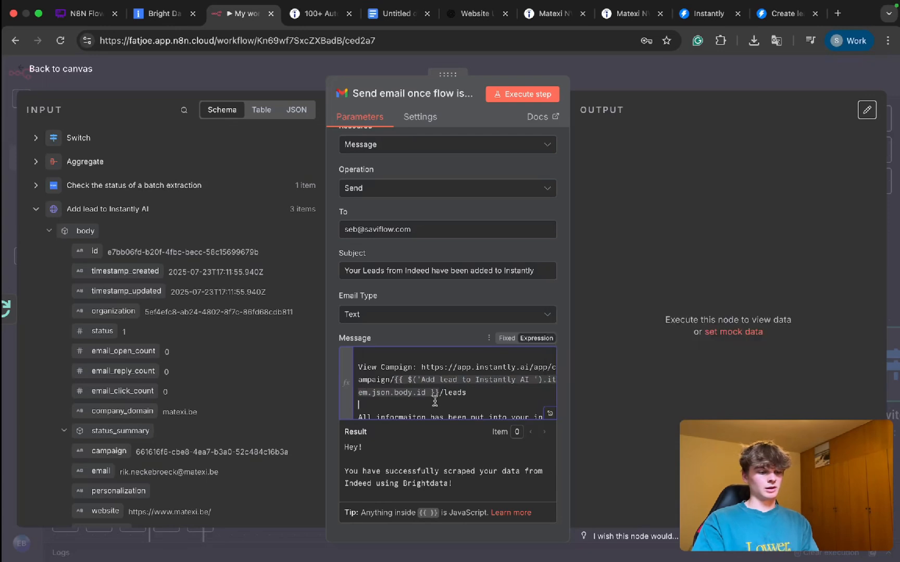
Step: Remove "item" from the campaign link's expression and open the message in the expanded expression editor
click(550, 380)
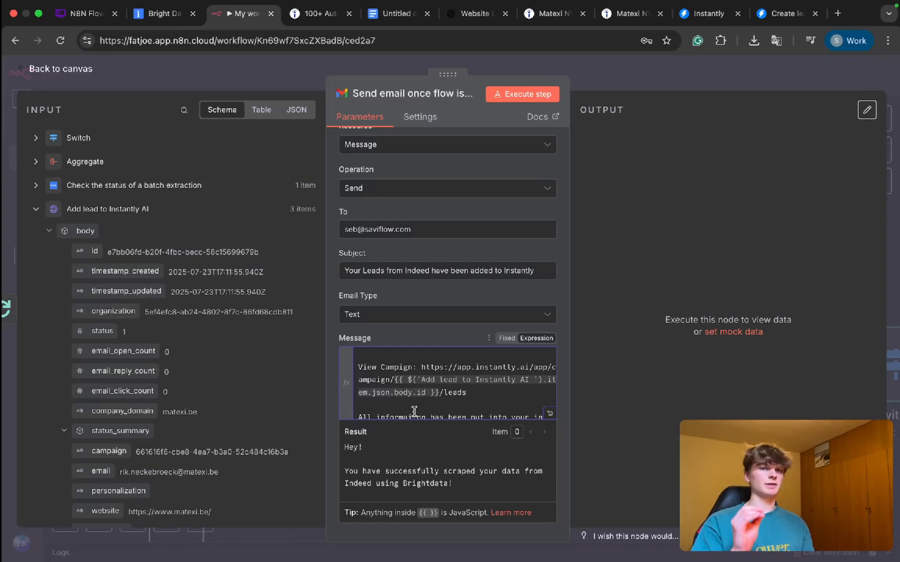
key(Delete)
key(Delete)
key(Delete)
key(Delete)
key(BackSpace)
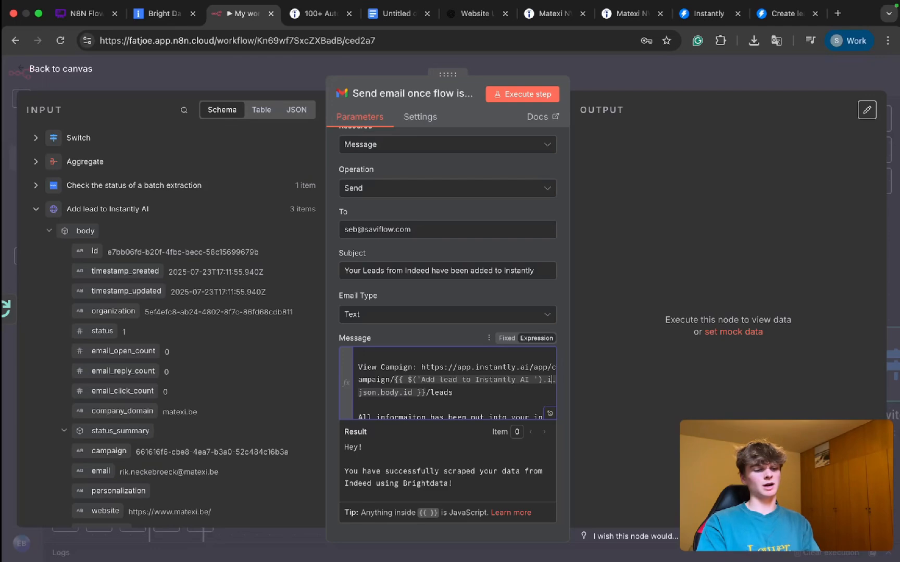
click(549, 413)
scroll(513, 223, up, 5)
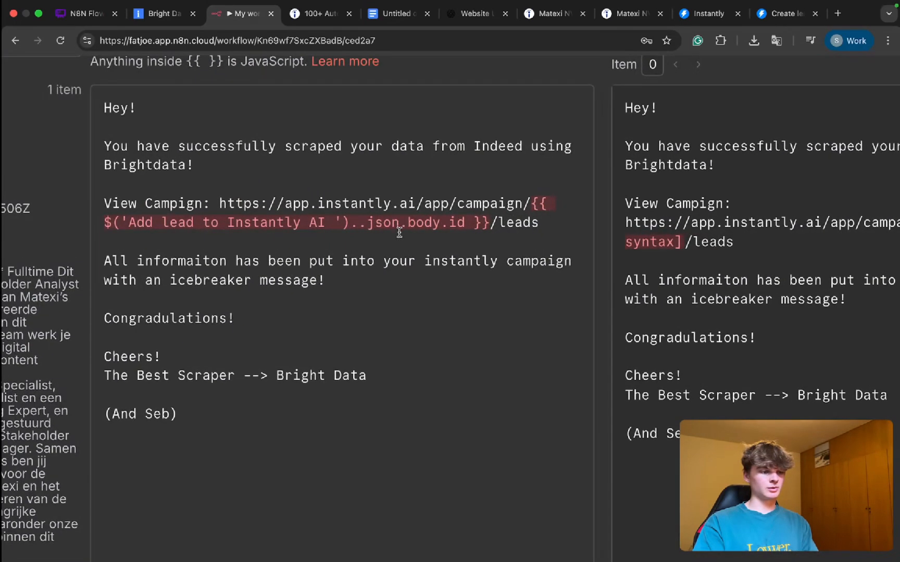
Step: Insert "last()" before ".json.body.id" in the campaign link's expression and return to the Gmail node's parameters
click(360, 224)
text(item)
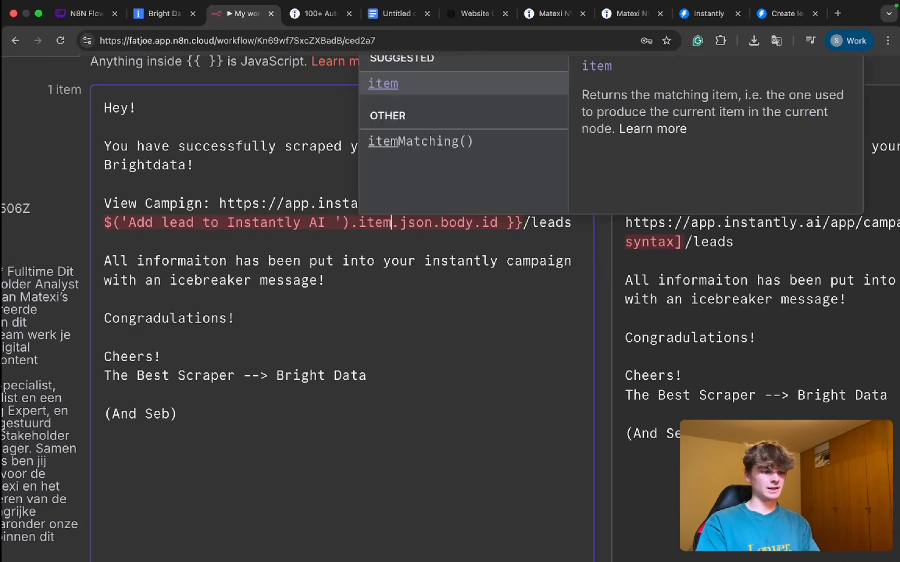
key(BackSpace)
key(BackSpace)
key(BackSpace)
key(BackSpace)
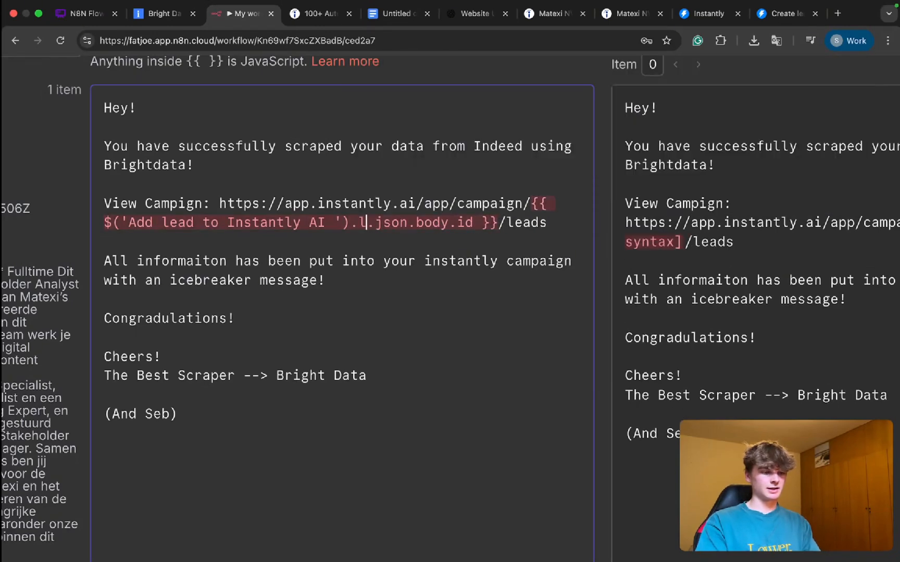
text(last())
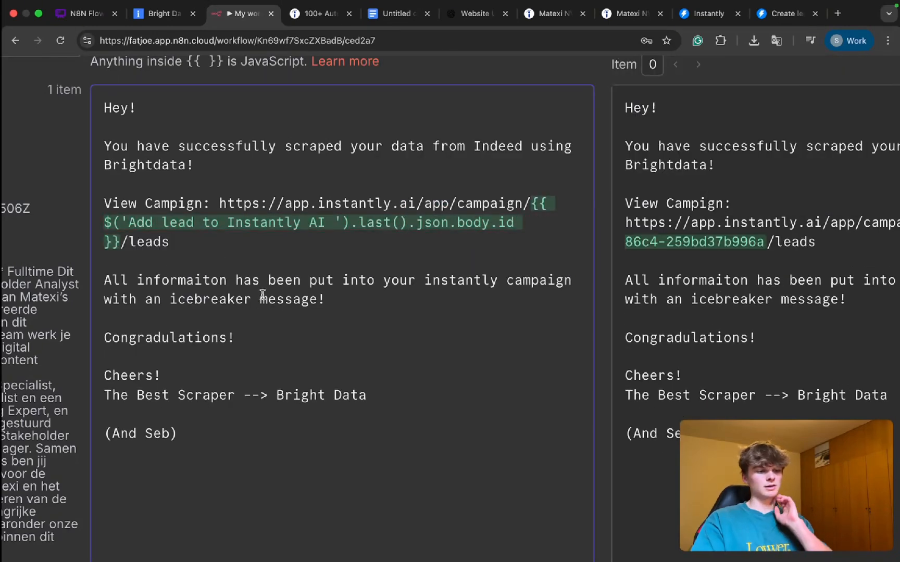
scroll(378, 287, down, 5)
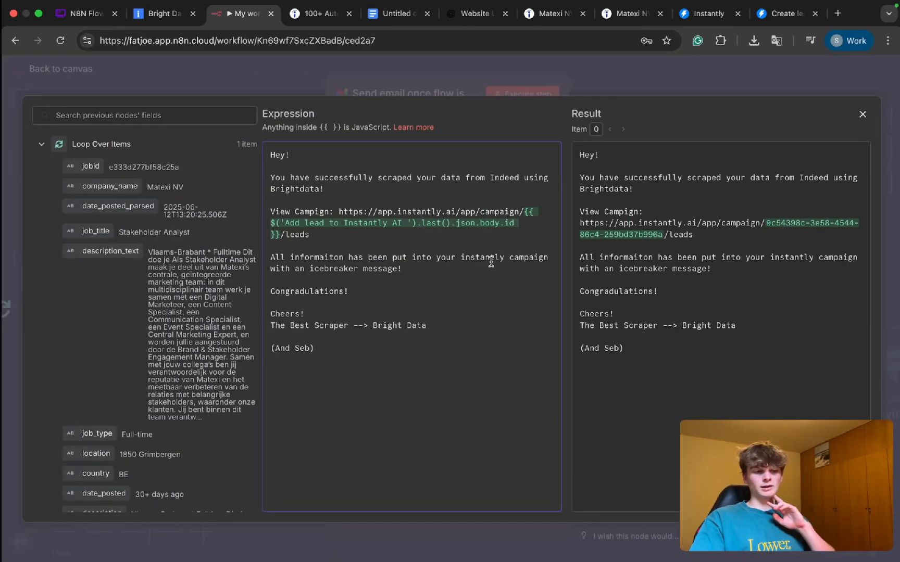
click(382, 80)
scroll(503, 359, down, 5)
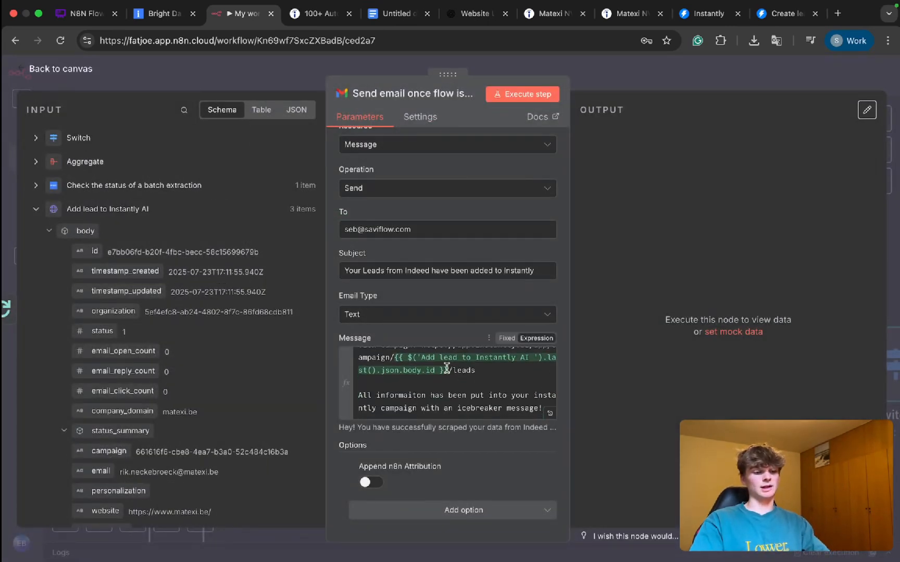
Step: Review the body id field of "Add lead to Instantly AI" against the campaign link in the message
scroll(83, 256, up, 5)
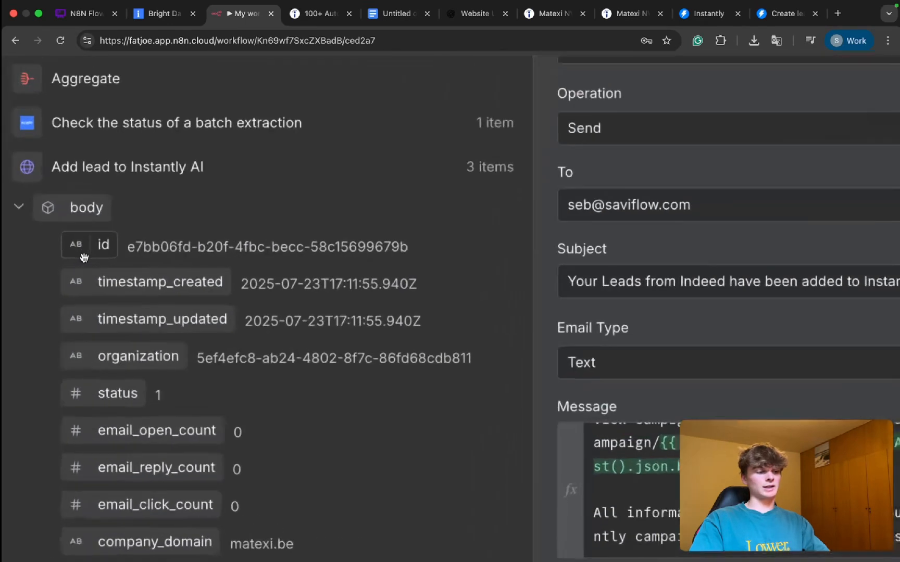
scroll(195, 242, down, 5)
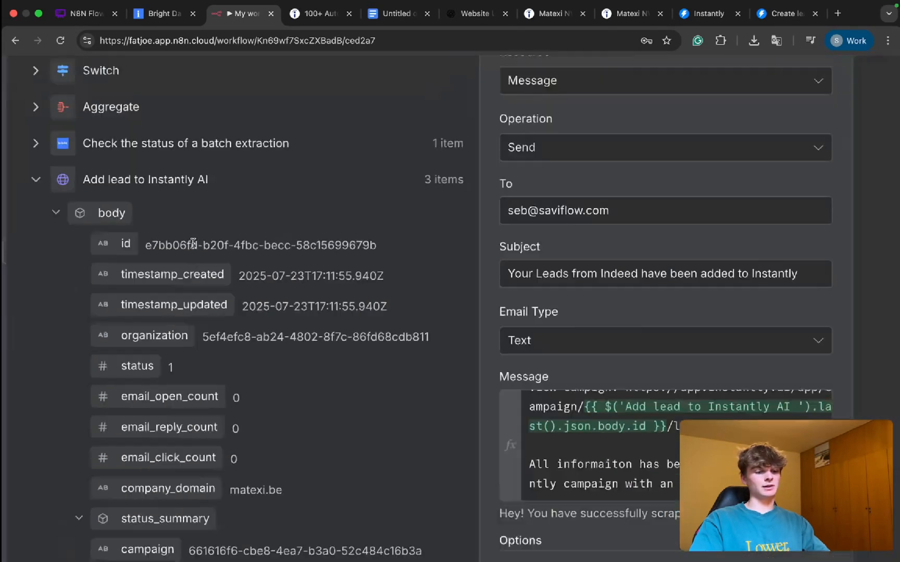
scroll(441, 363, up, 1)
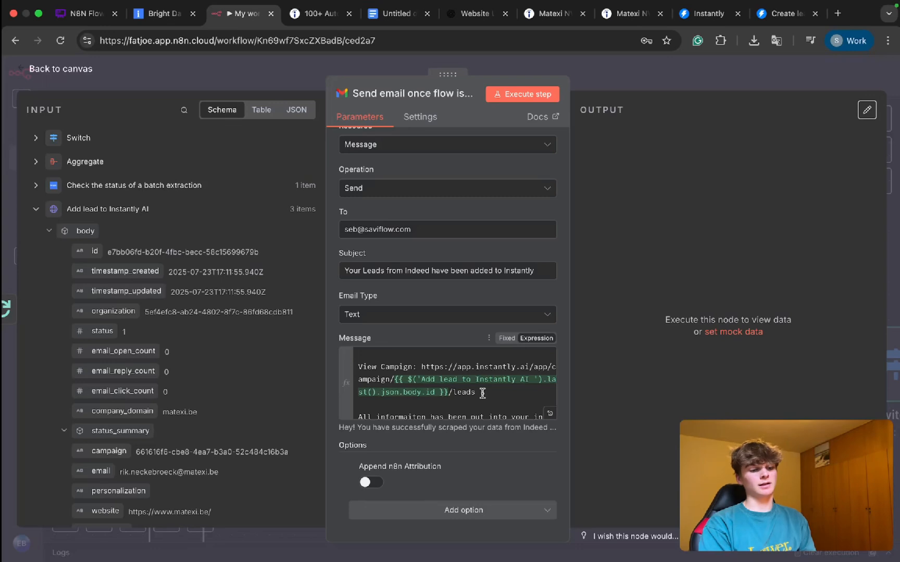
click(483, 394)
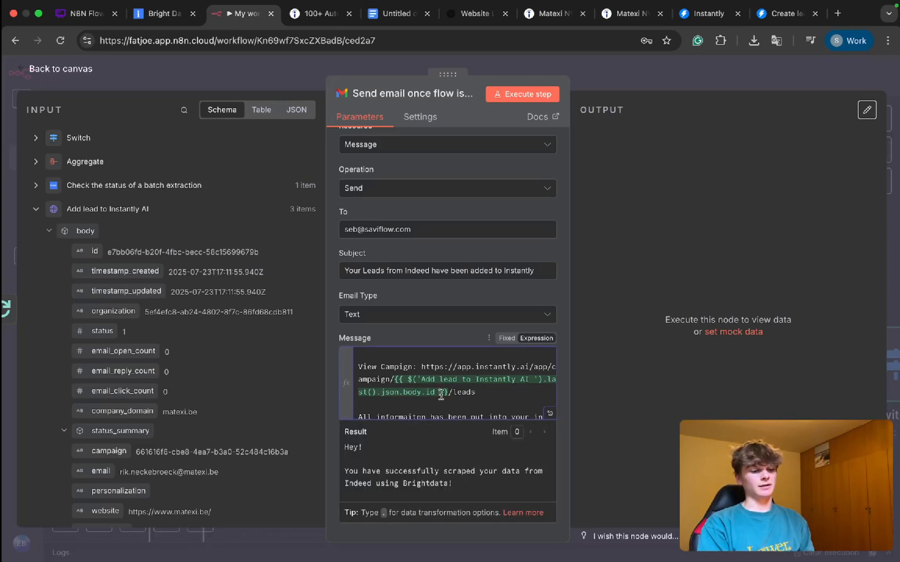
drag(440, 391, 402, 385)
click(508, 394)
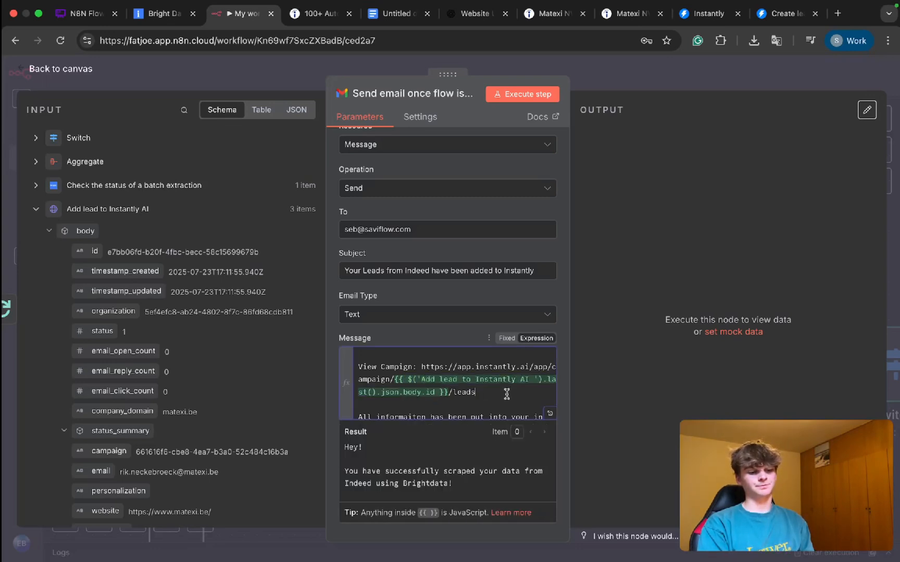
scroll(507, 395, down, 2)
scroll(507, 394, up, 2)
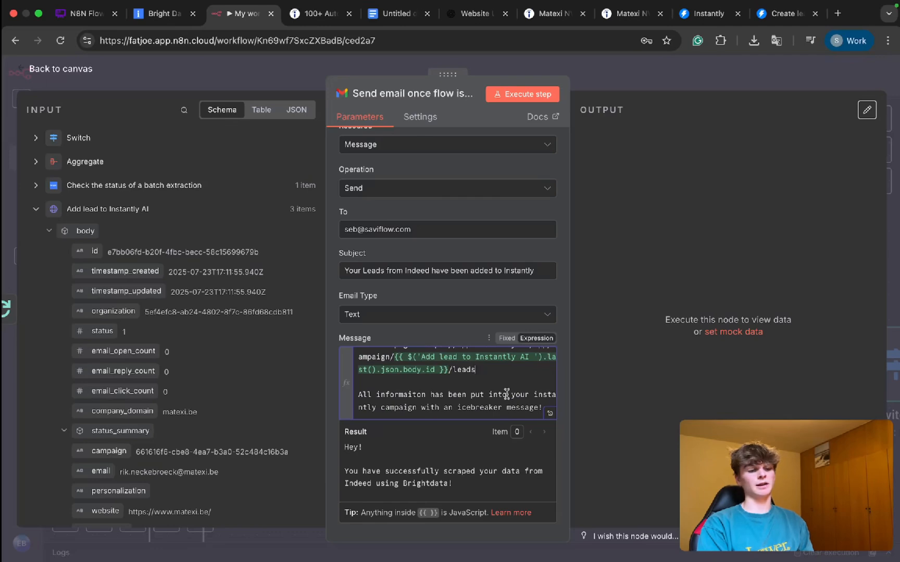
scroll(506, 394, down, 1)
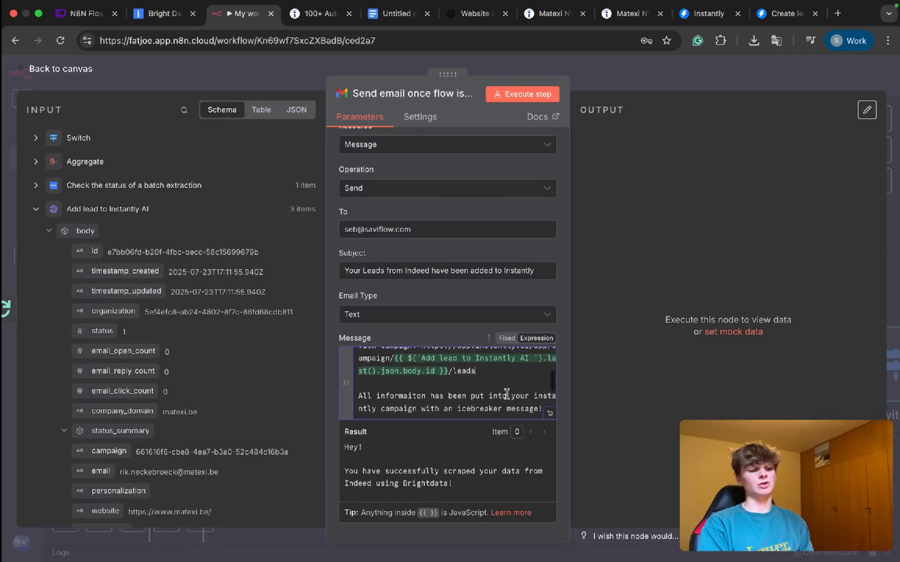
Step: Close the Gmail node's settings and save the workflow
click(627, 81)
key(super+s)
scroll(536, 209, down, 6)
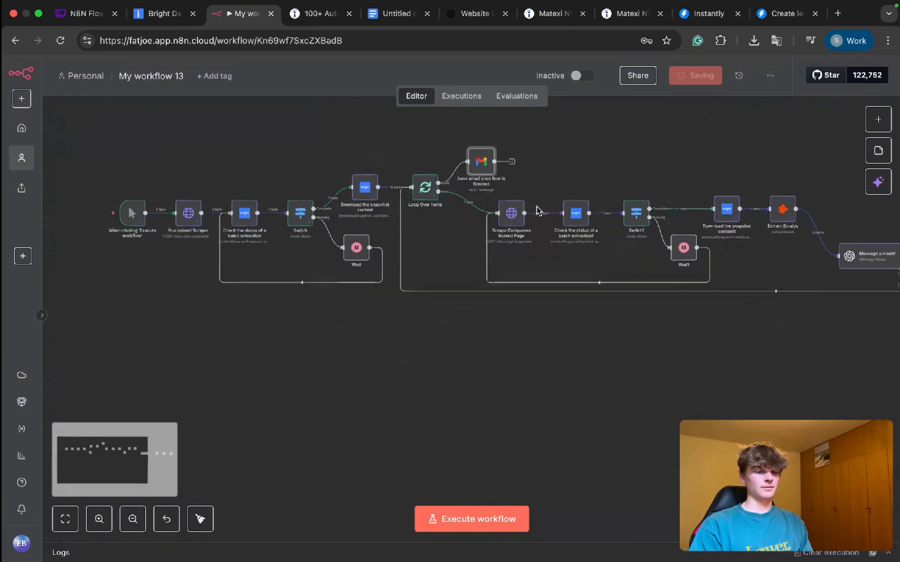
Step: Move the "Add lead to Instantly AI", Aggregate and Wait2 nodes closer to "Message a model" and save the workflow
scroll(538, 210, right, 5)
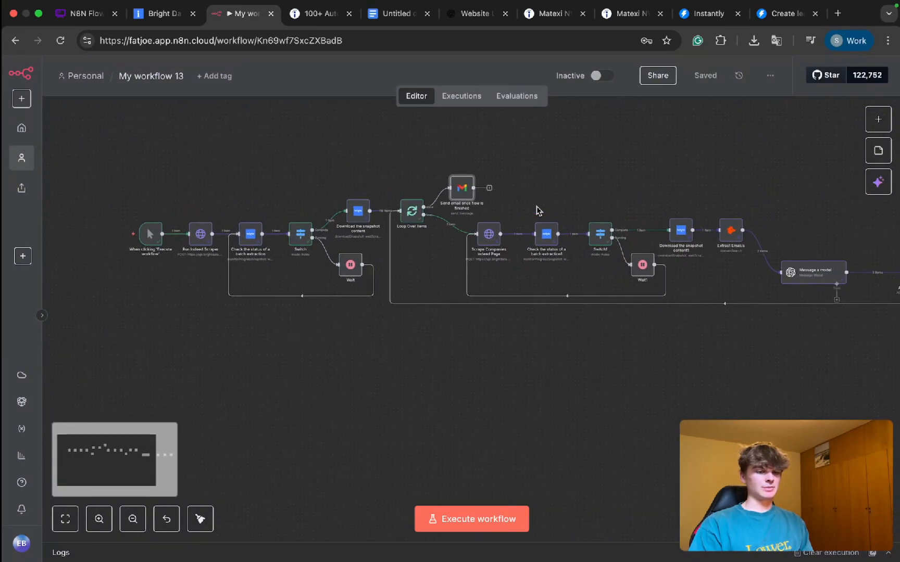
scroll(863, 282, right, 3)
drag(769, 280, 741, 279)
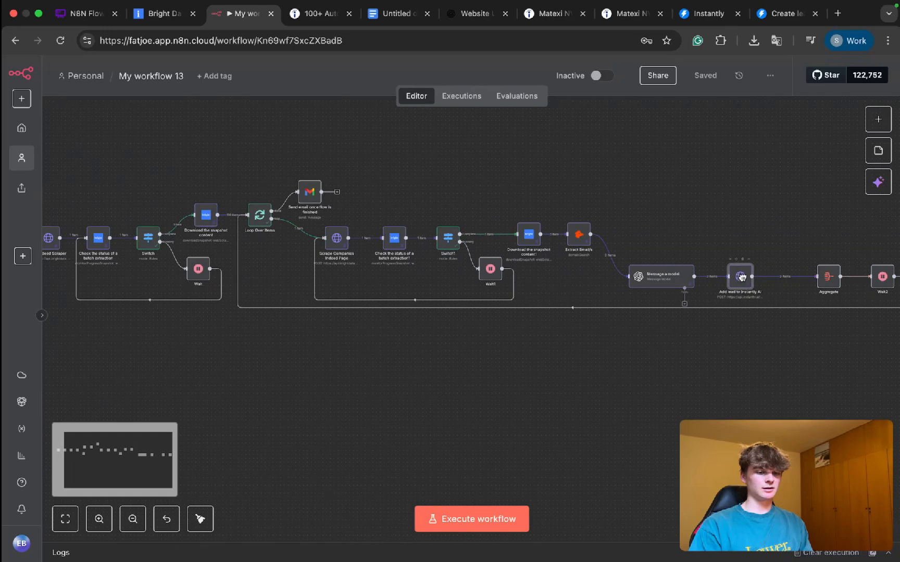
drag(828, 277, 792, 278)
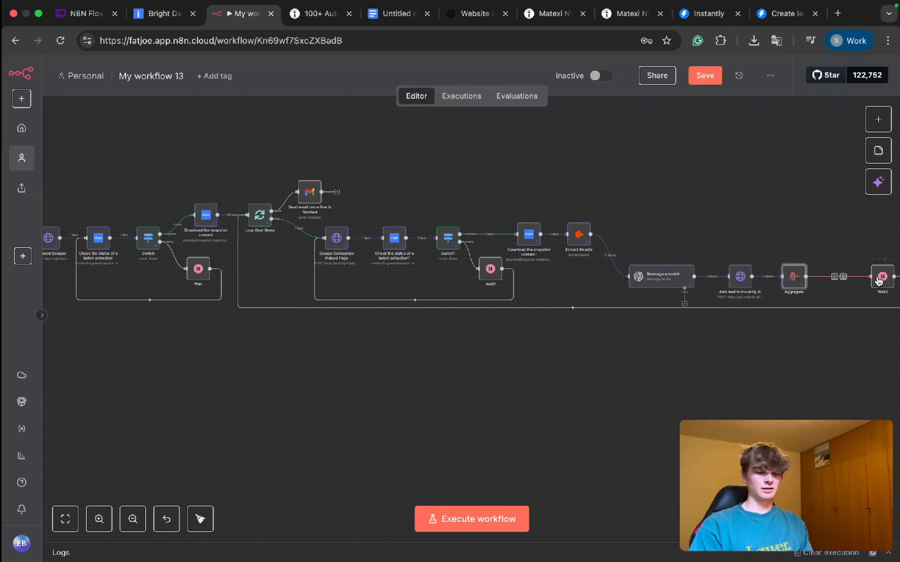
drag(882, 278, 835, 278)
key(ctrl+s)
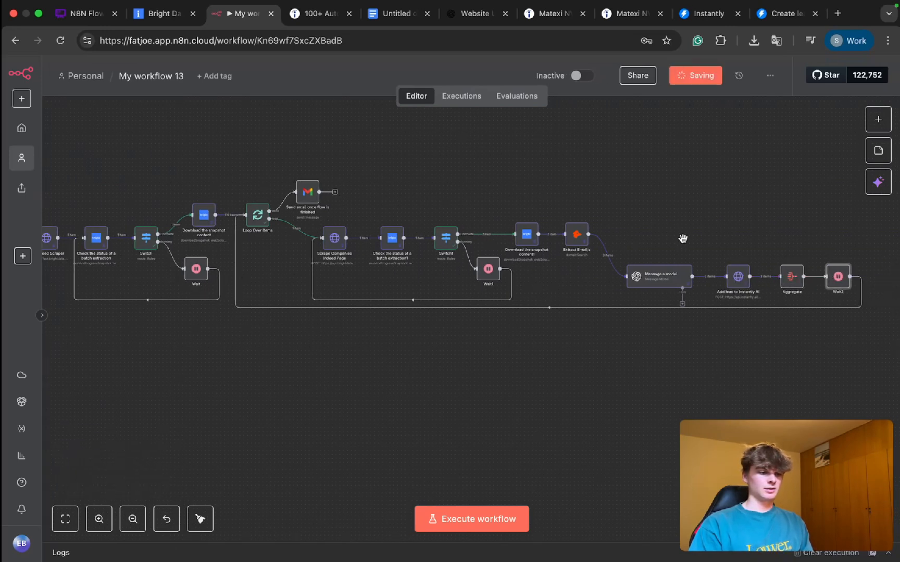
scroll(578, 248, left, 2)
scroll(578, 248, left, 5)
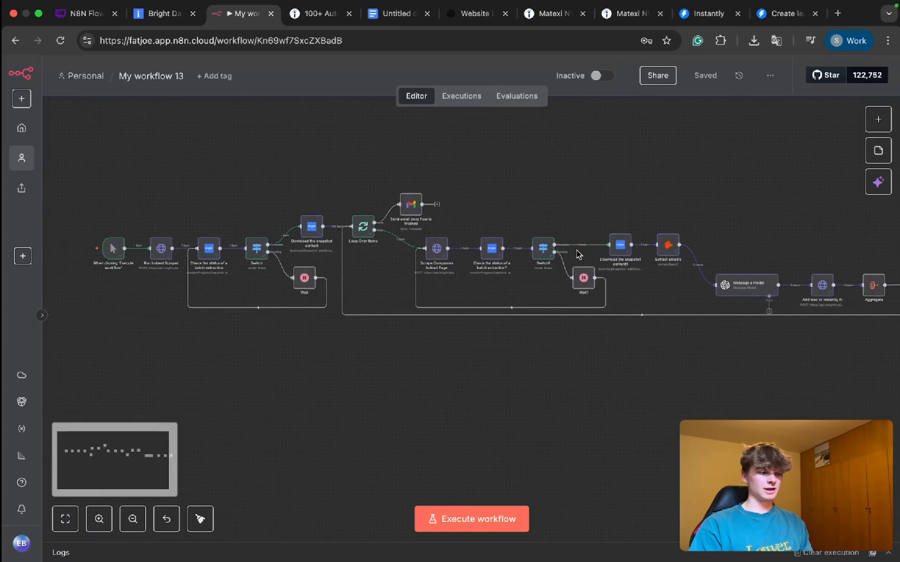
scroll(547, 261, right, 2)
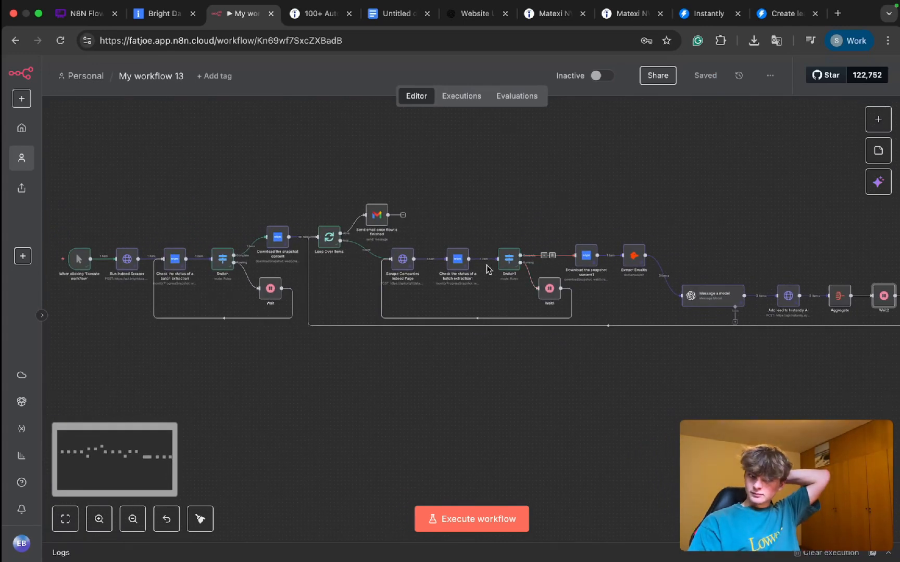
scroll(488, 266, up, 1)
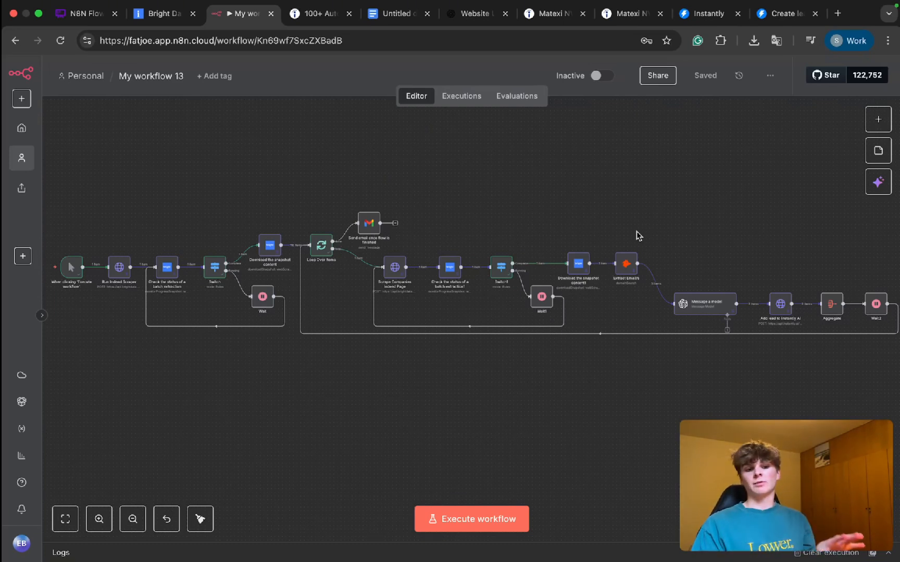
Step: Close the Create lead documentation, search Google for "create a campaign api instantly ai" and open Instantly's Create campaign page
click(783, 16)
key(super+w)
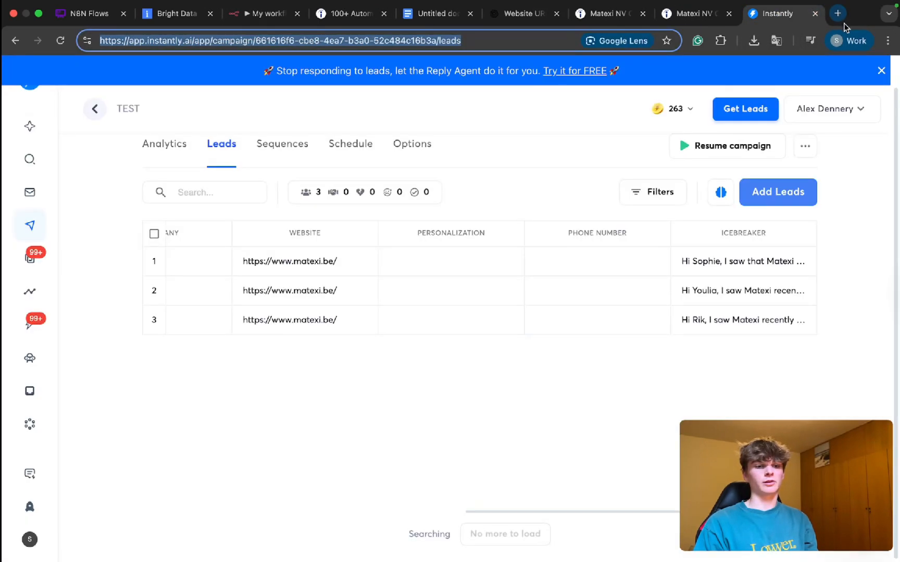
click(839, 14)
text(create a campai)
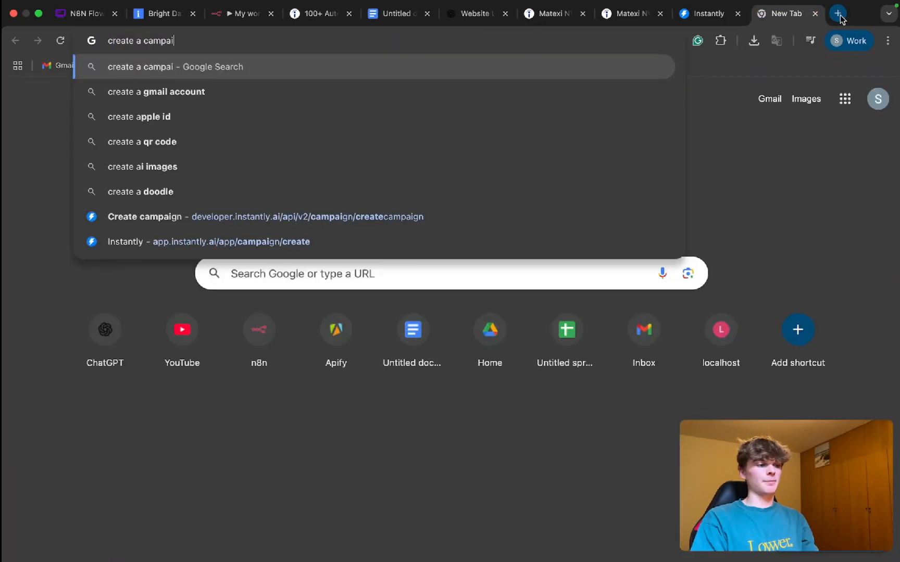
text(gn api instantly ai)
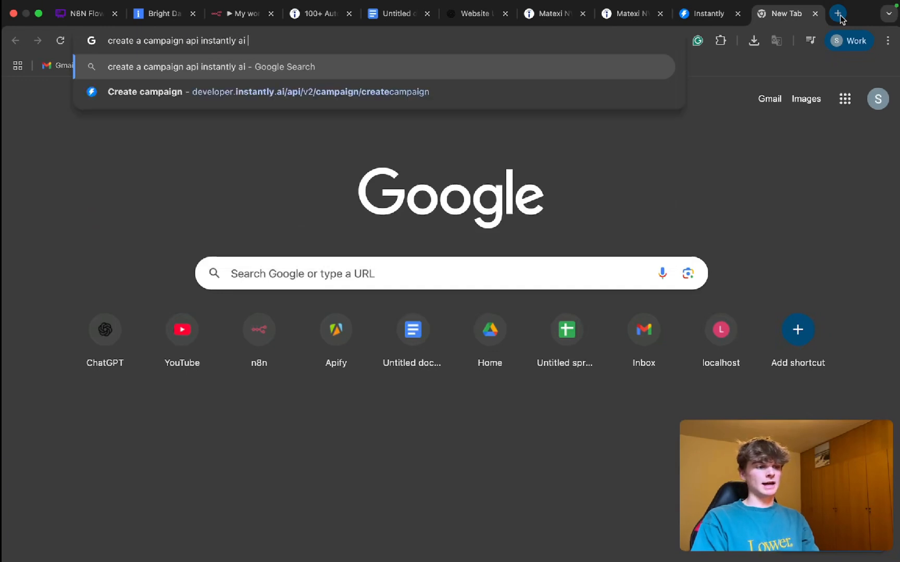
key(Return)
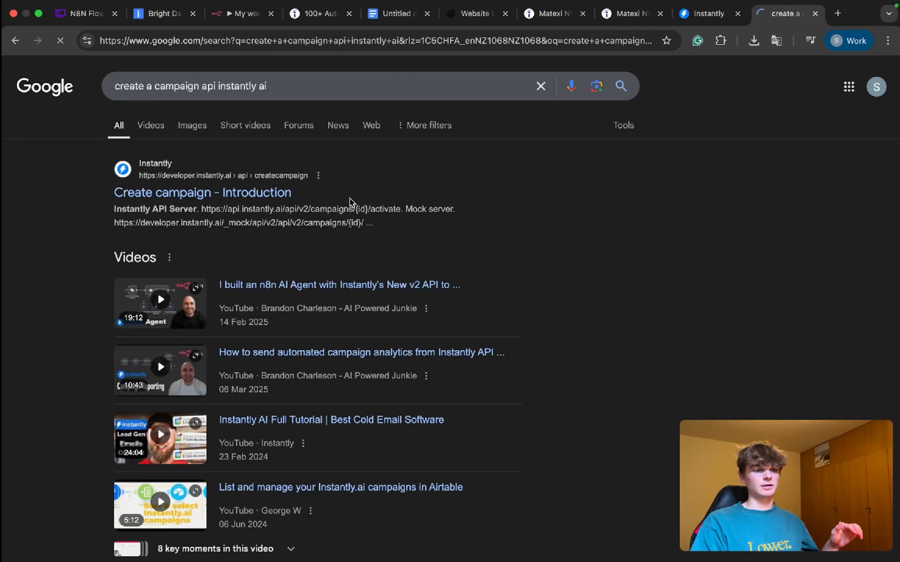
click(294, 198)
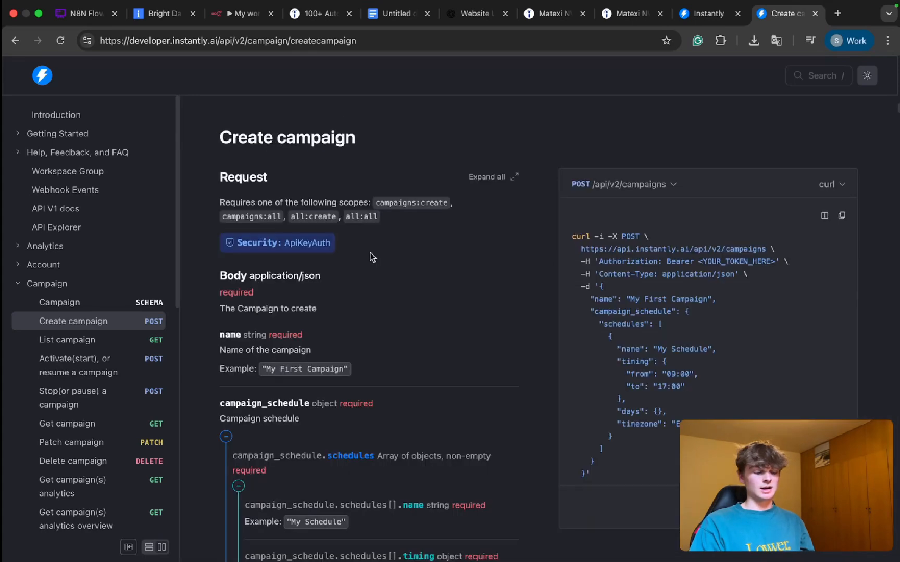
Step: Copy the example curl request for creating a campaign from the Instantly API documentation
scroll(371, 253, down, 2)
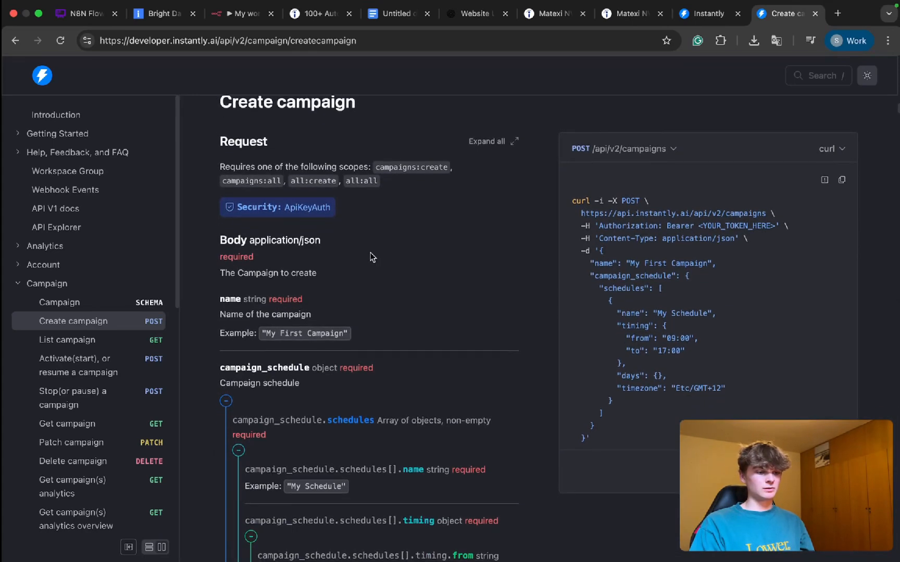
scroll(370, 252, down, 2)
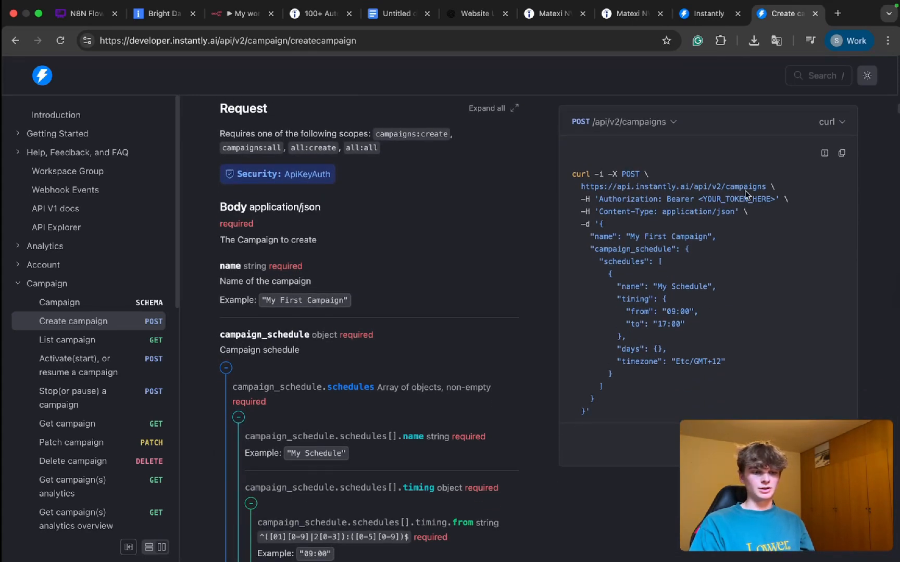
click(847, 153)
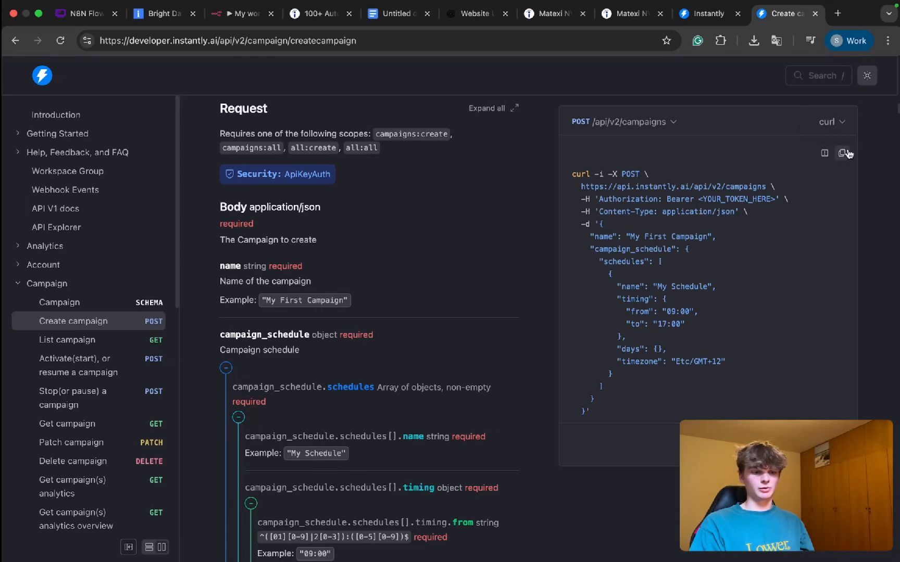
Step: Examine the campaign name, schedule name and timing fields in the Create campaign example request
scroll(719, 214, up, 5)
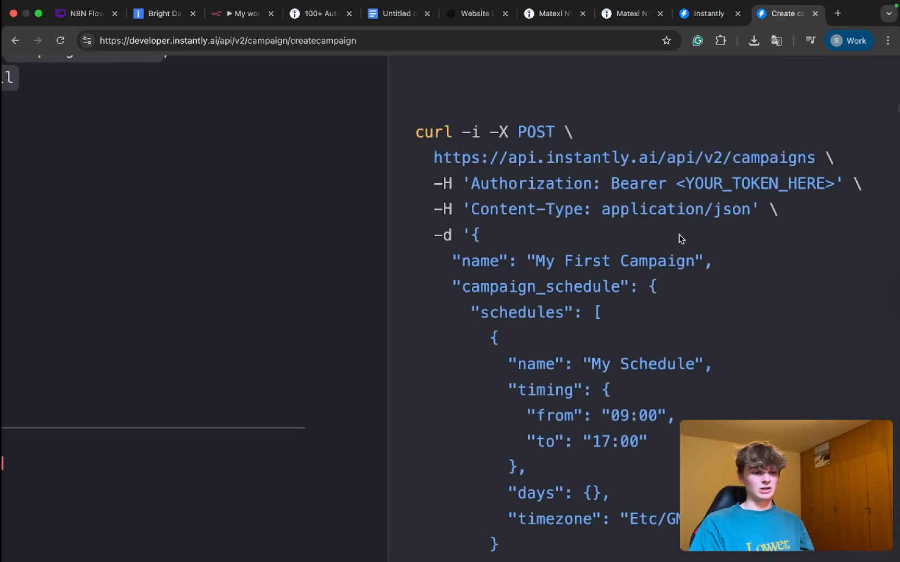
scroll(640, 253, down, 2)
drag(537, 210, 714, 213)
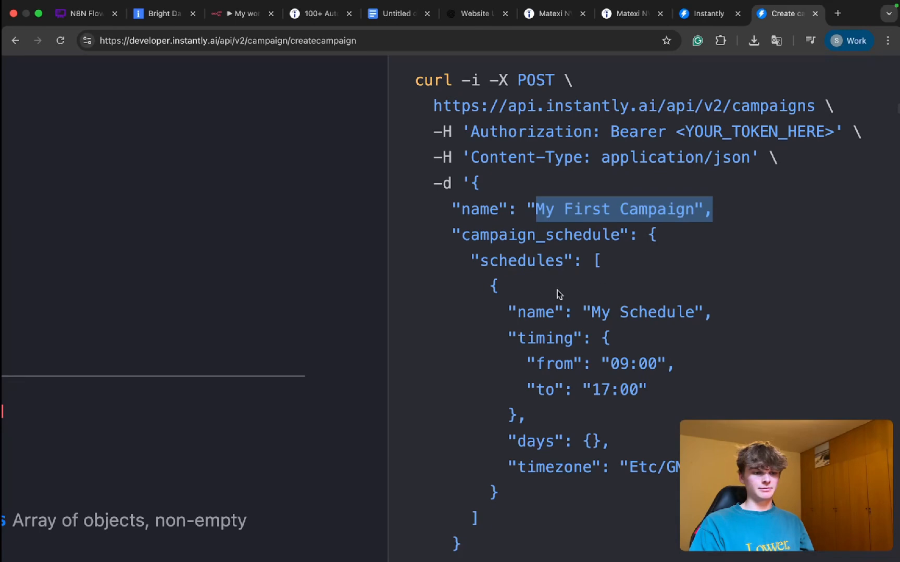
scroll(558, 295, down, 2)
drag(599, 276, 694, 271)
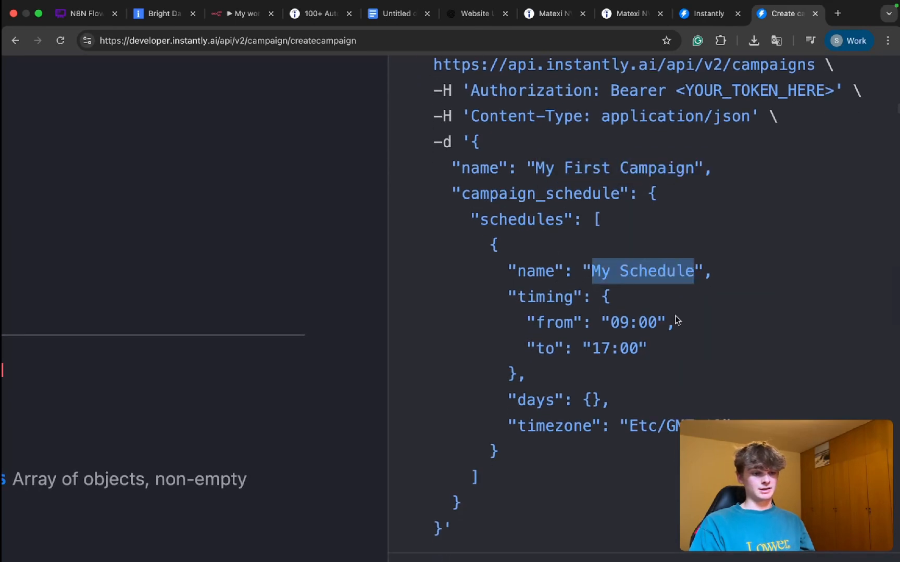
click(615, 324)
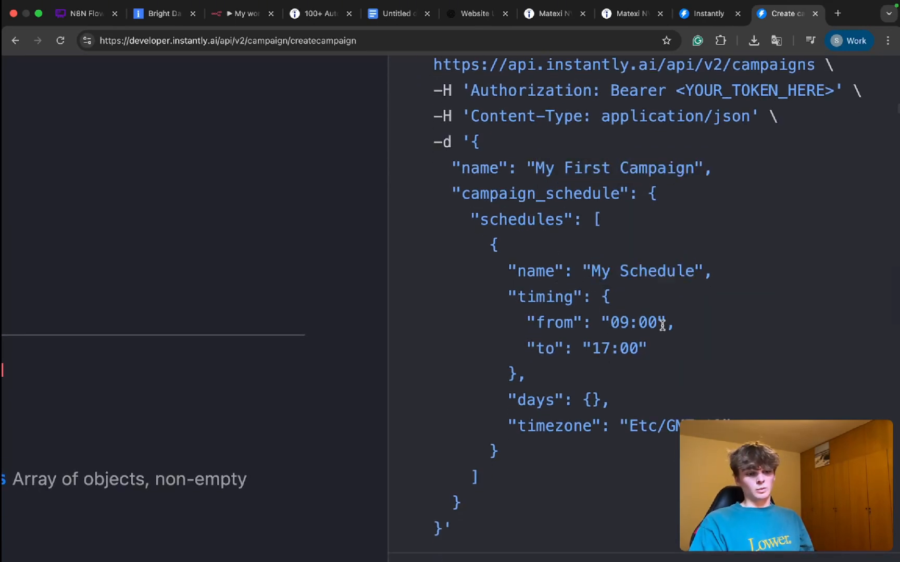
Step: Examine the schedule's start time, timezone and days parameters in the Create campaign API documentation
drag(663, 322, 600, 322)
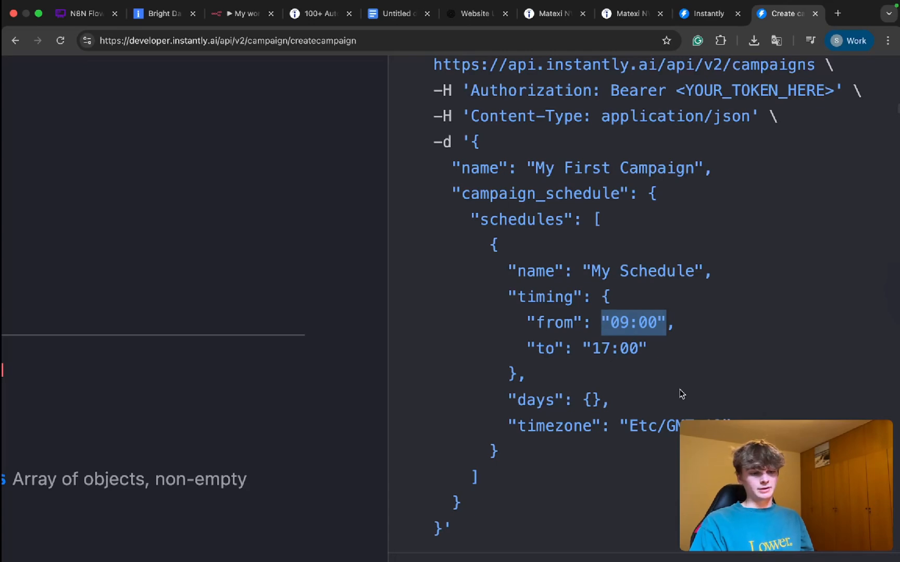
drag(721, 422, 617, 421)
scroll(610, 320, down, 5)
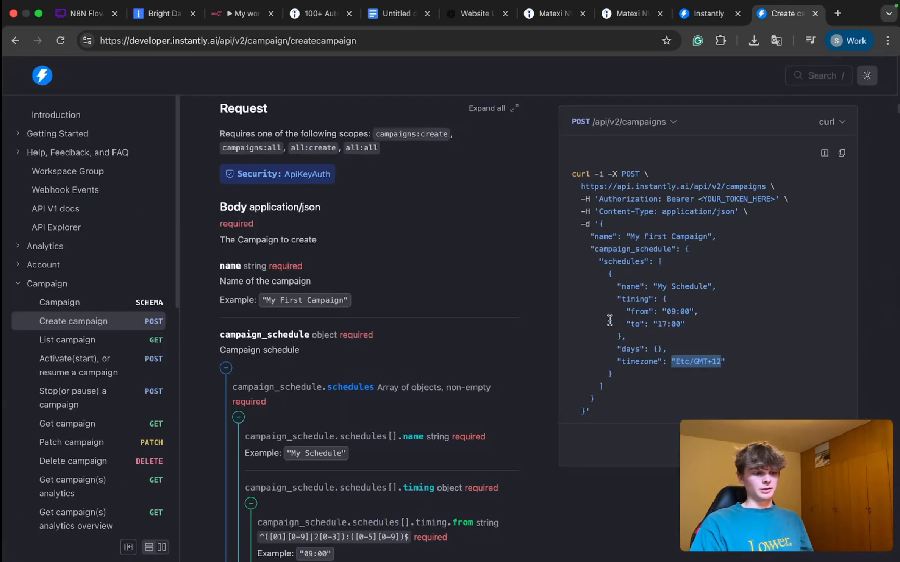
scroll(435, 360, down, 10)
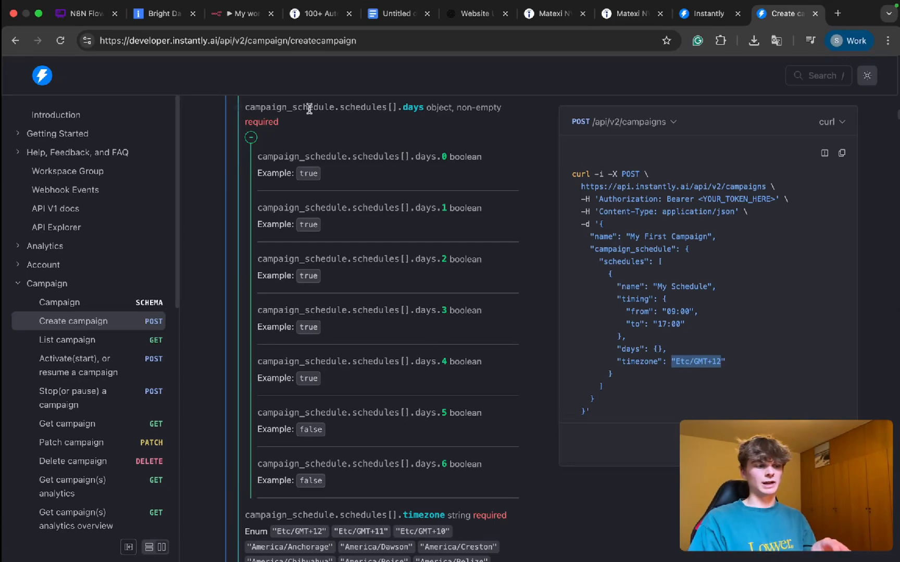
Step: Switch to My workflow 13 in n8n and review the full flow, including the Loop Over Items node and its "Send email once flow is finished" branch
click(229, 16)
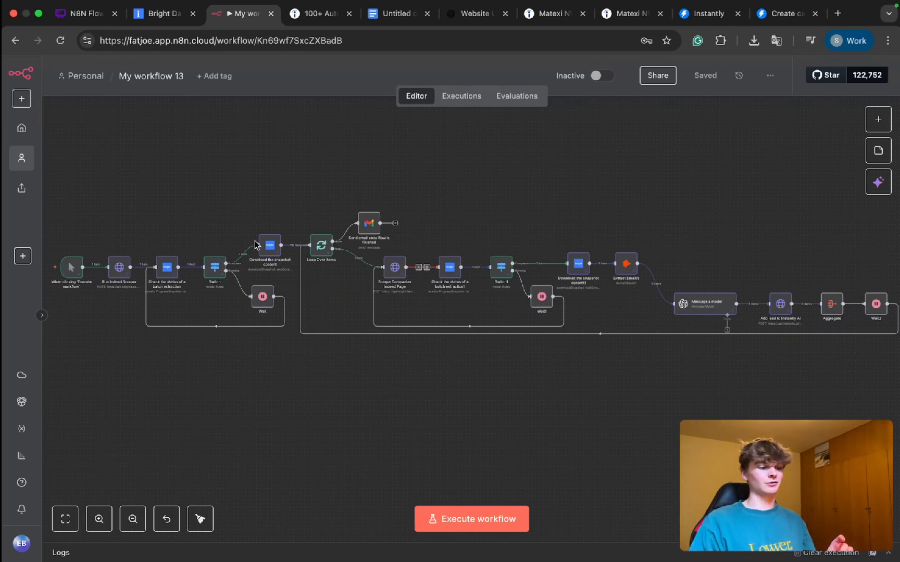
scroll(256, 244, up, 5)
scroll(256, 244, down, 5)
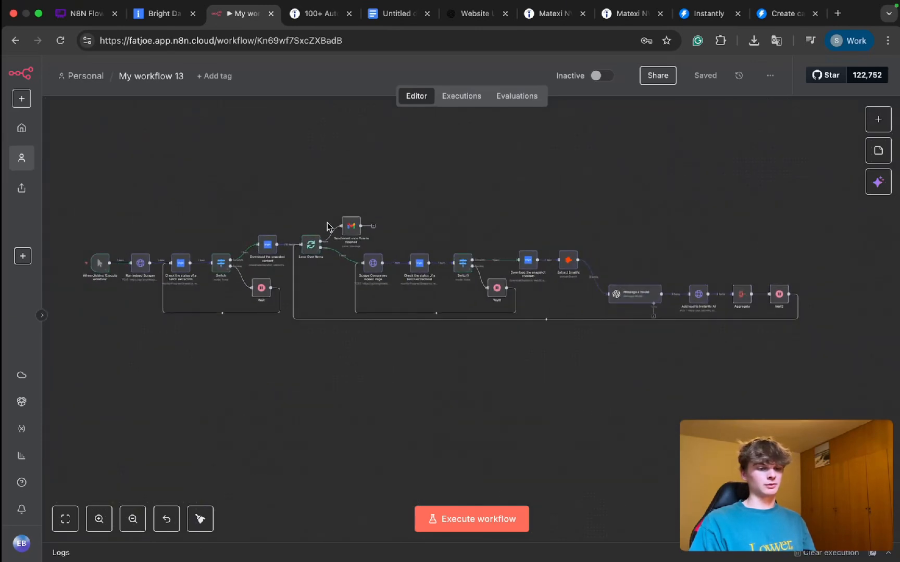
scroll(323, 234, up, 4)
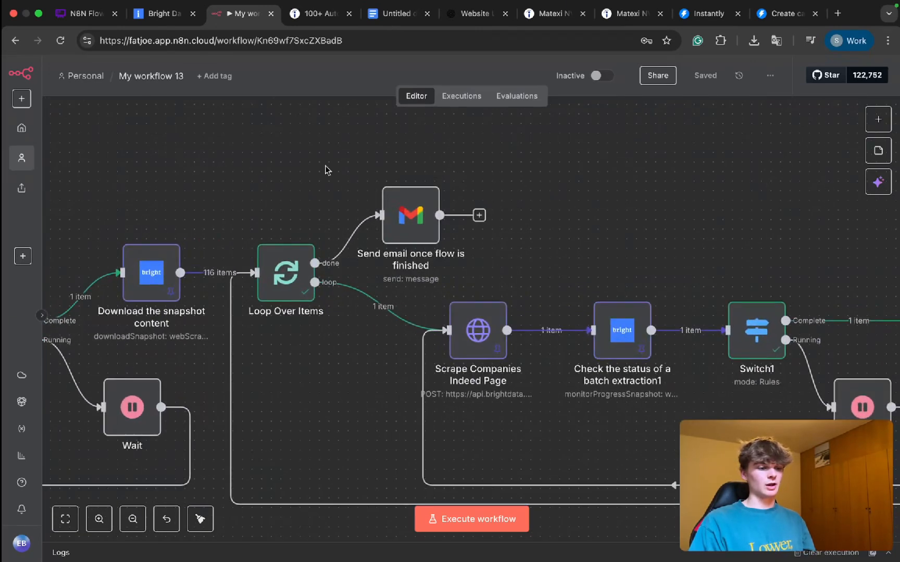
drag(523, 241, 533, 265)
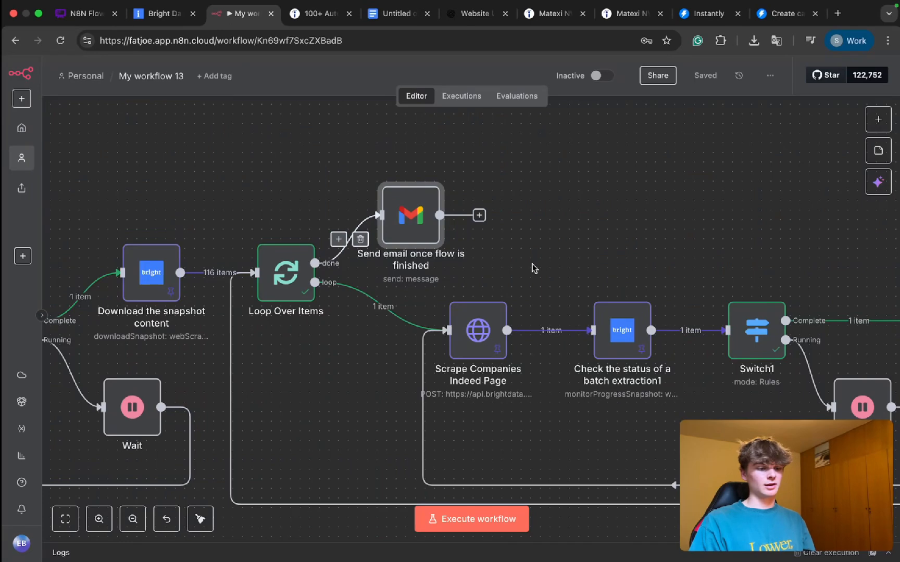
scroll(532, 268, down, 5)
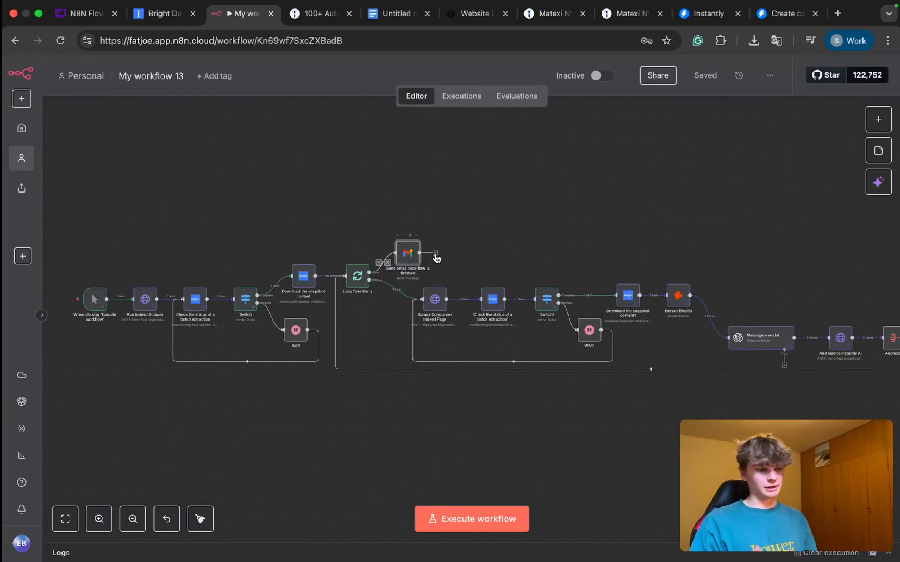
drag(385, 227, 452, 277)
scroll(348, 289, up, 5)
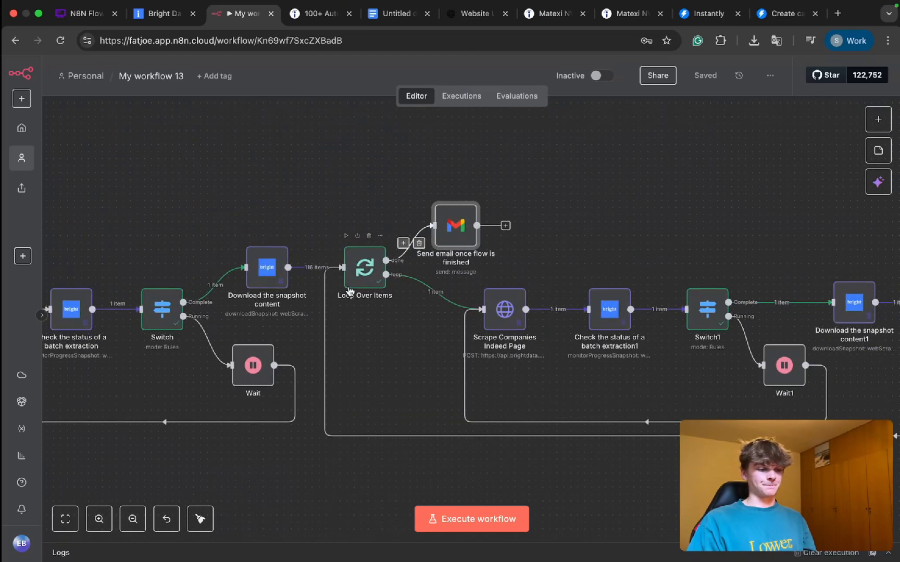
scroll(348, 291, down, 3)
scroll(348, 291, up, 8)
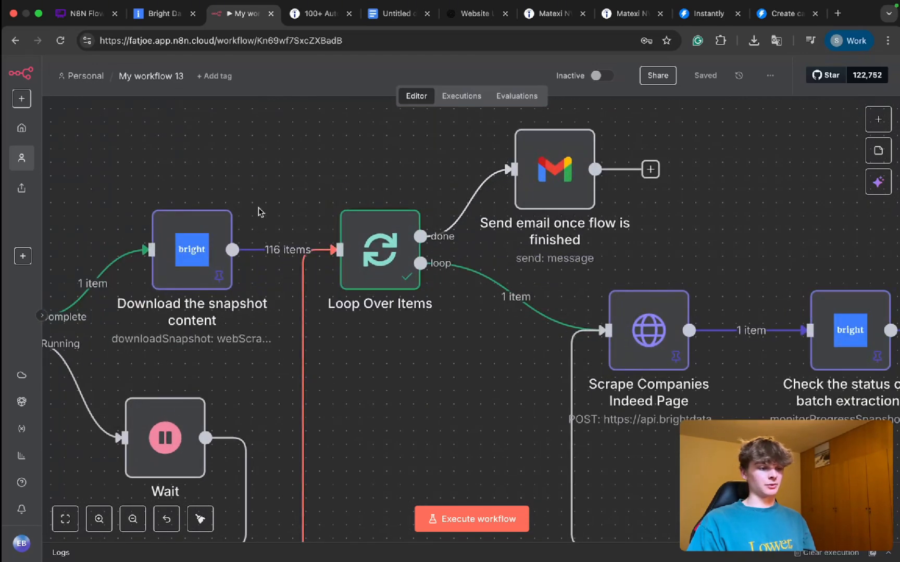
scroll(460, 348, down, 5)
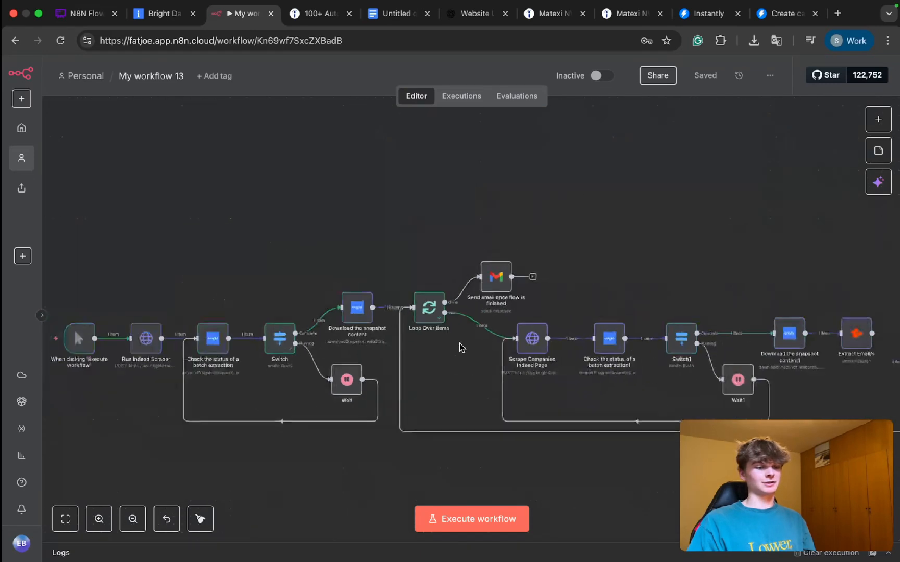
scroll(461, 347, right, 3)
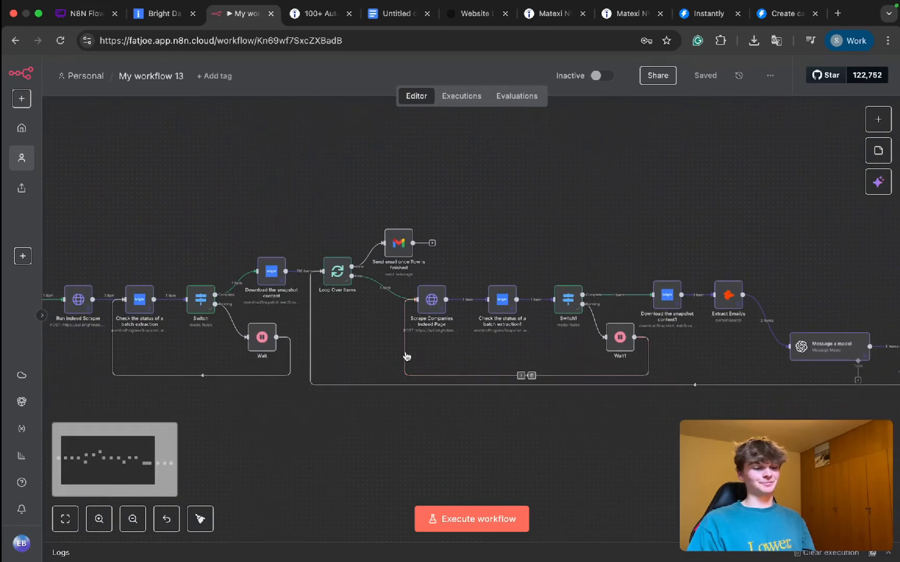
scroll(404, 356, down, 3)
scroll(403, 362, down, 2)
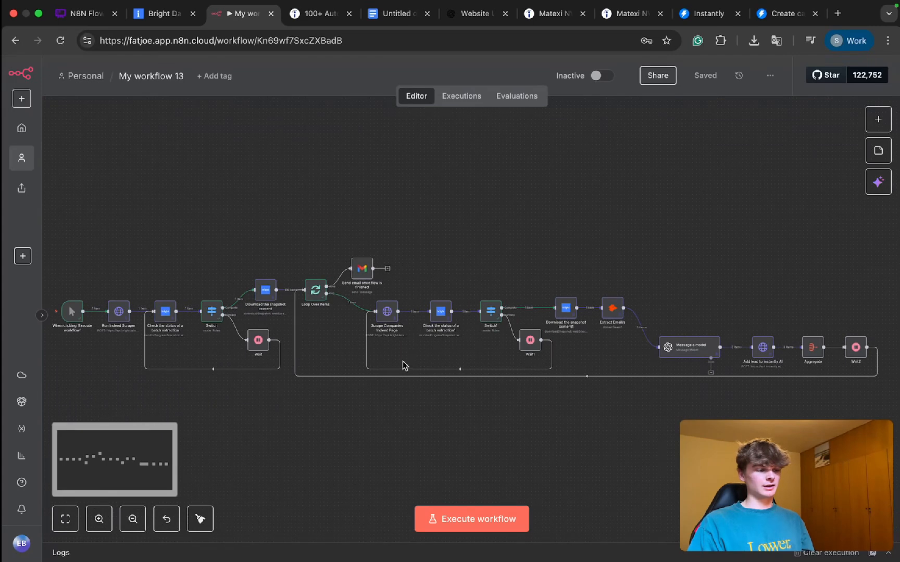